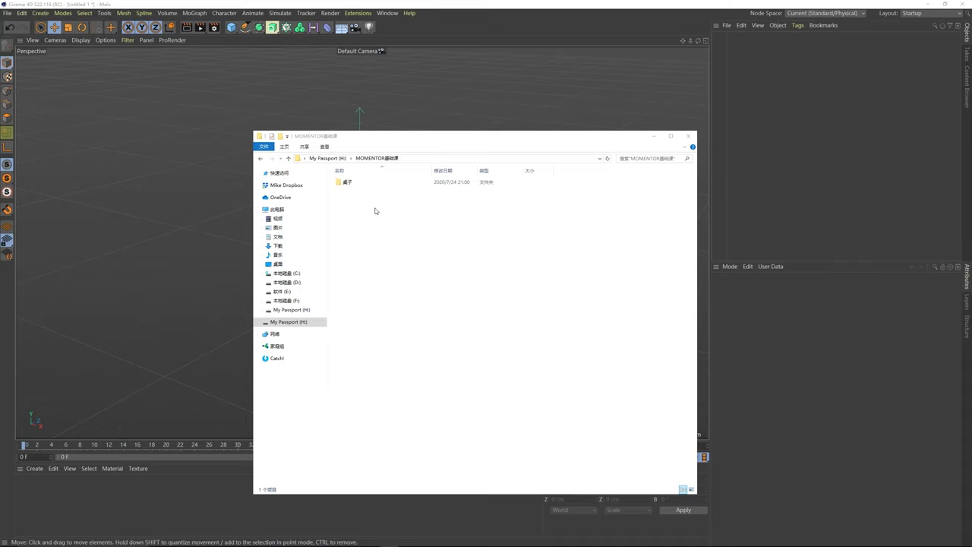
Step: Create a new folder named 小零食 inside MOMENTOR基础课 and open it
right_click(429, 242)
mouse_move(423, 342)
left_click(341, 346)
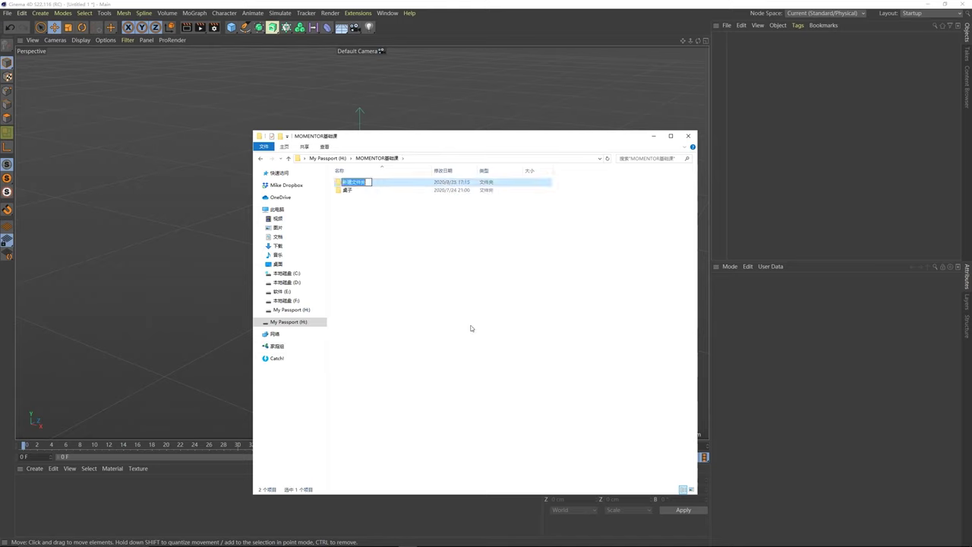
type("xiaolin")
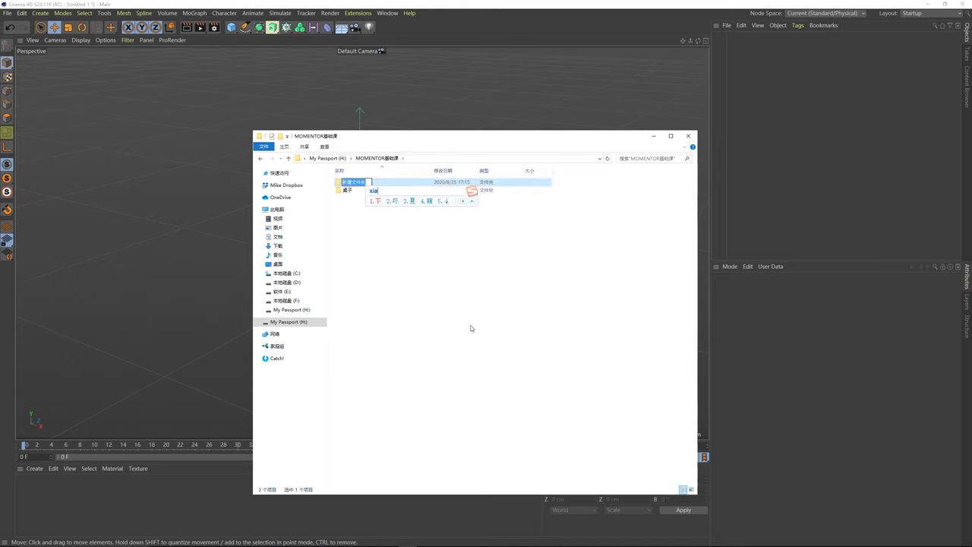
type("gshi")
key("space")
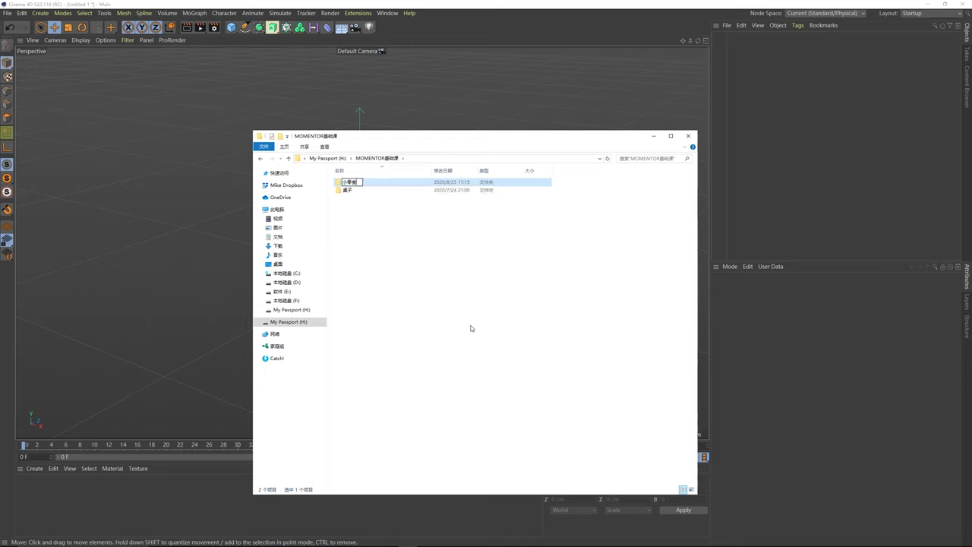
key("Return")
double_click(354, 184)
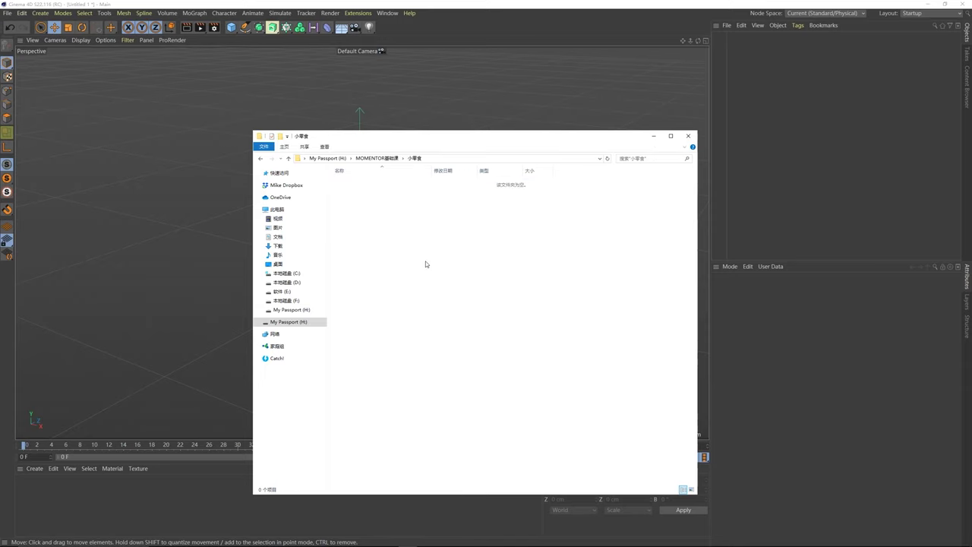
Step: Create a subfolder named 巧克力场景 inside 小零食 and open it
key("ctrl+shift+n")
type("巧克力")
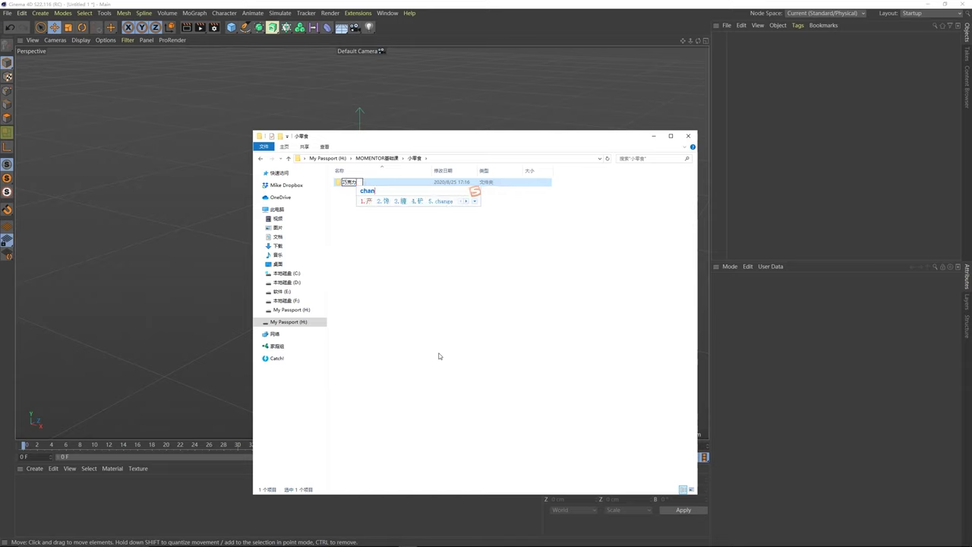
type("场景")
key("Return")
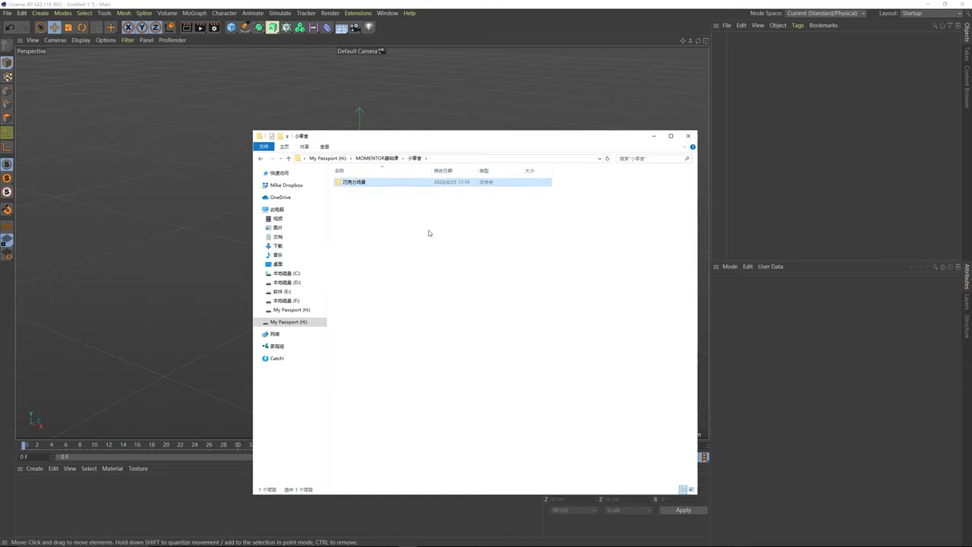
double_click(376, 186)
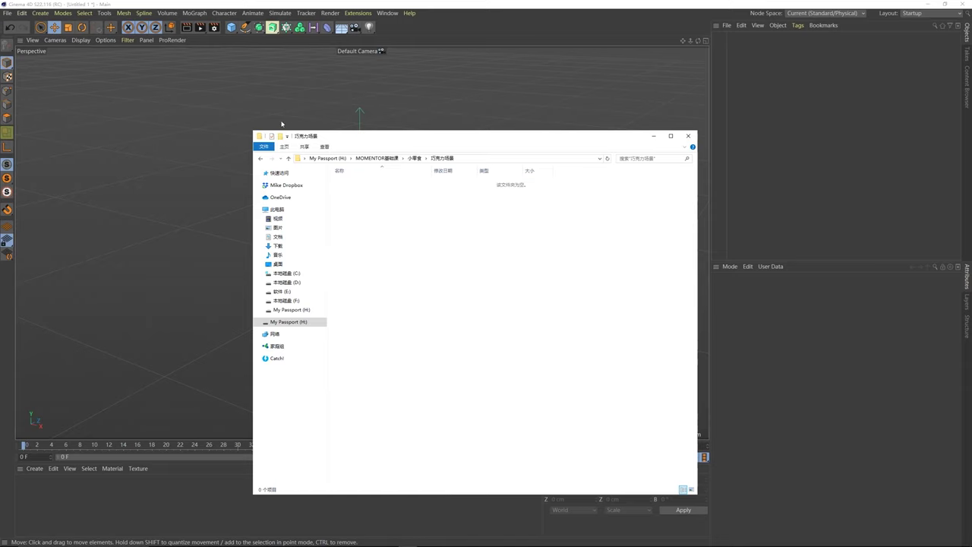
Step: Switch to Cinema 4D and save the project as 巧克力场景_01 in the 小零食 > 巧克力场景 folder
left_click(248, 123)
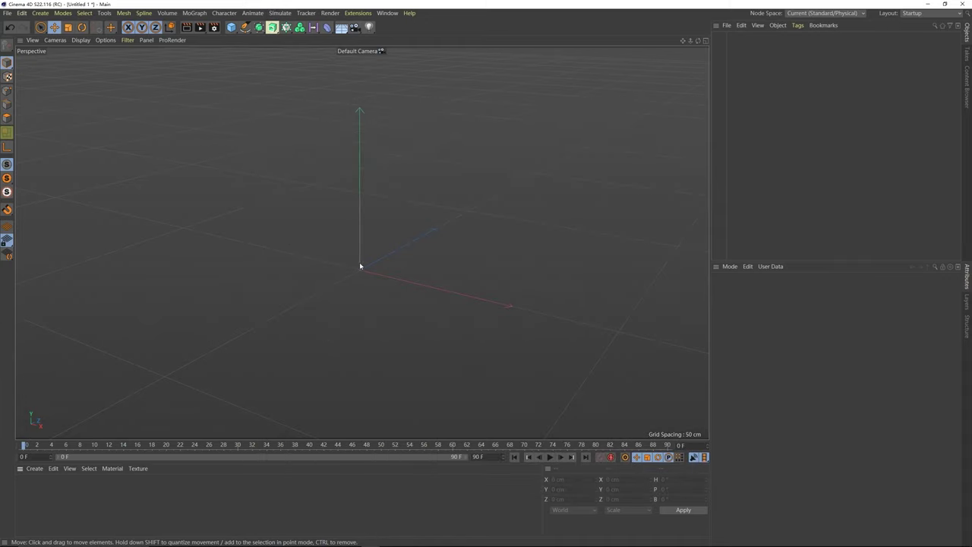
middle_click_drag(361, 266, 356, 255, "alt")
left_click(8, 13)
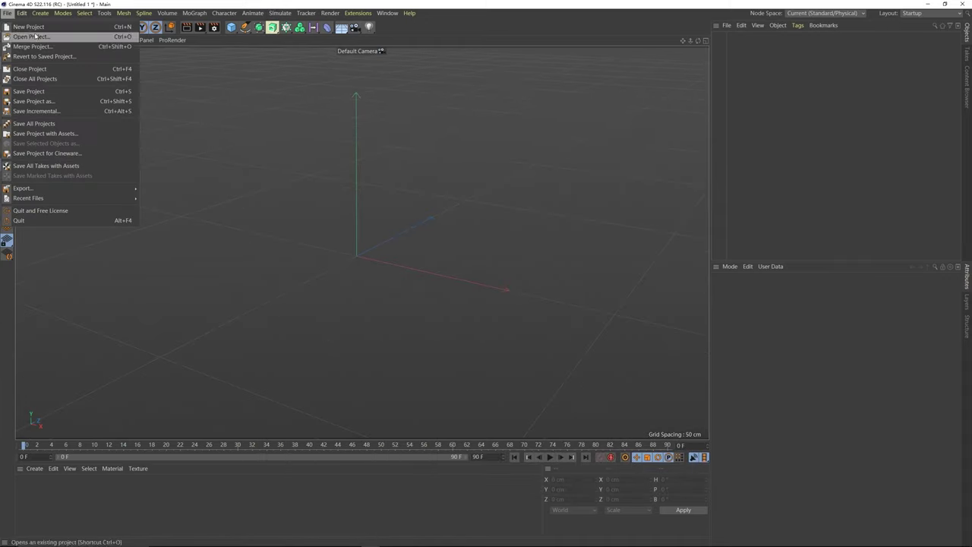
left_click(33, 102)
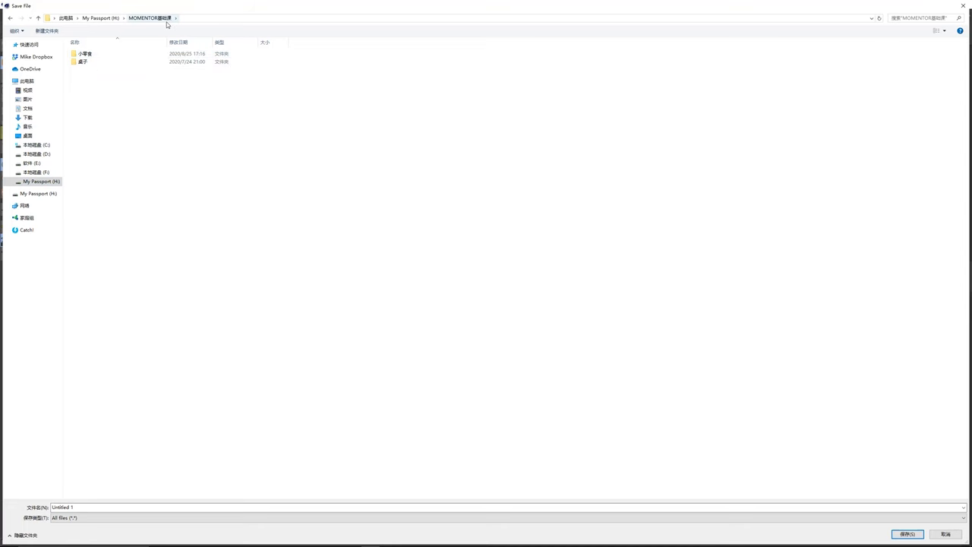
double_click(90, 54)
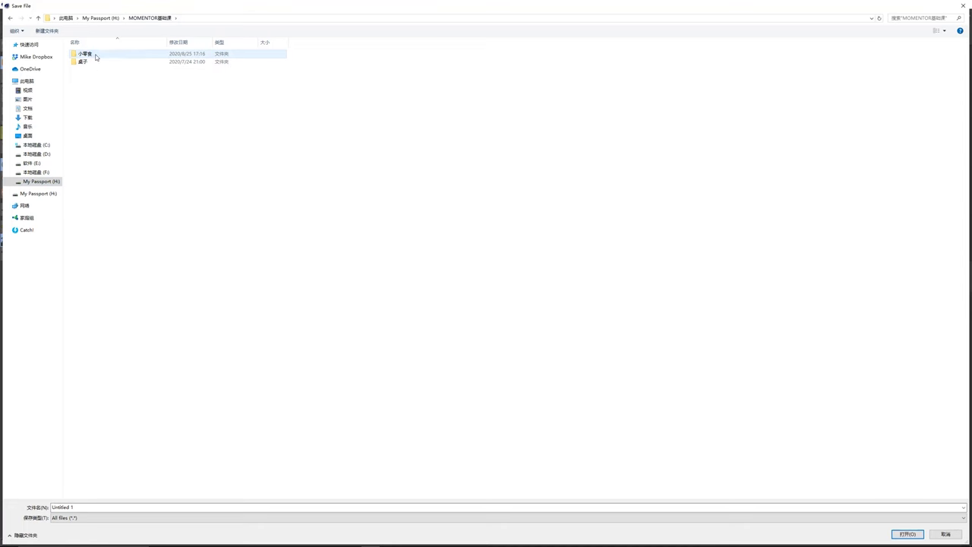
double_click(99, 58)
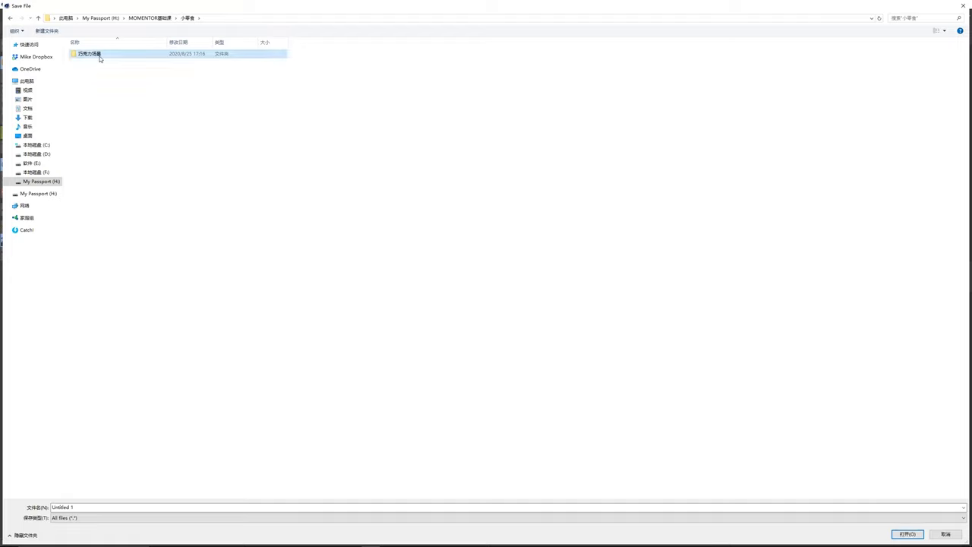
left_click(97, 507)
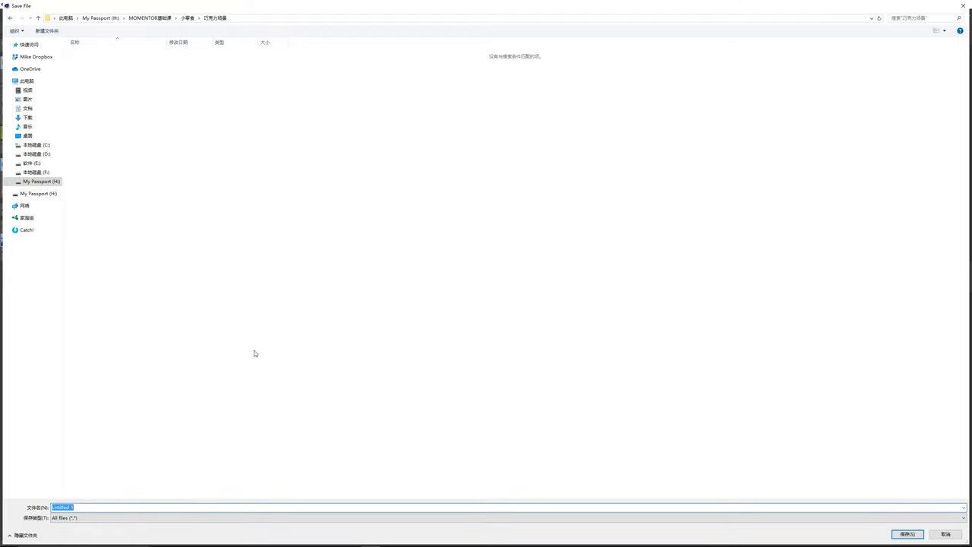
type("qiaoli changj")
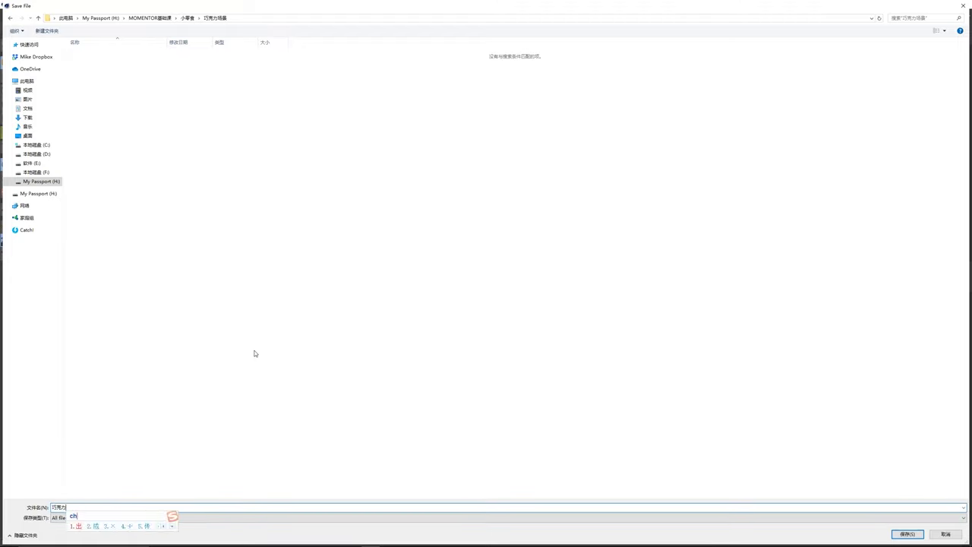
key("space")
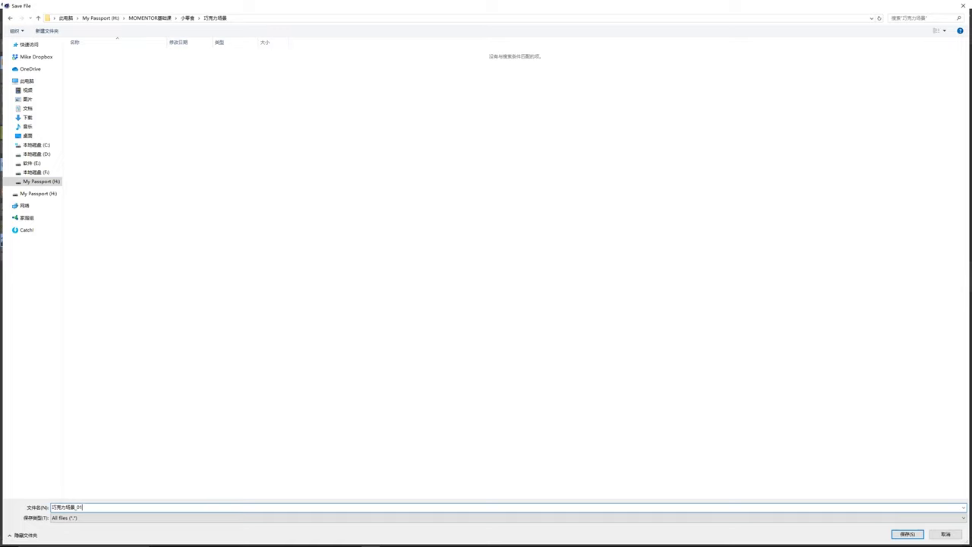
key("Return")
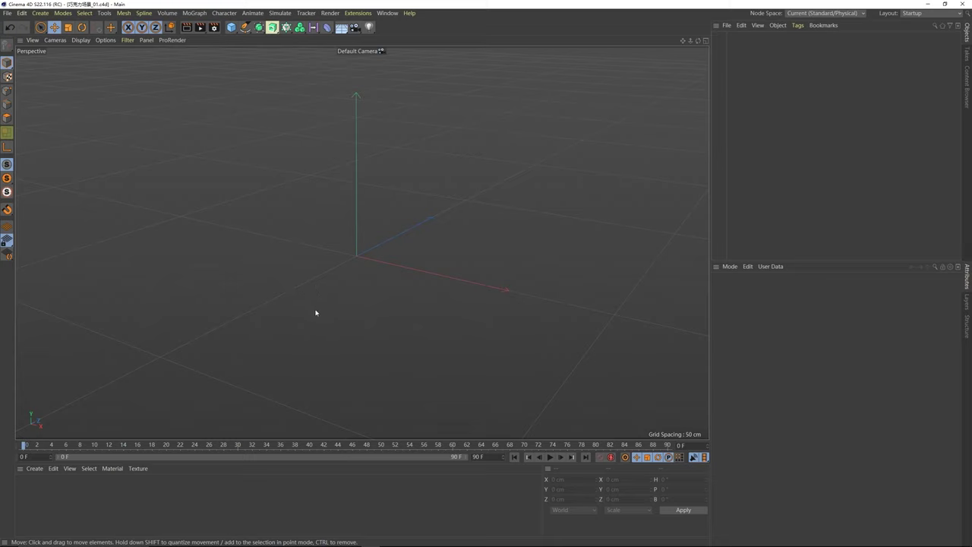
Step: Draw a closed seven-point spline with straight segments around the origin using the Spline Pen, and delete it
left_click(245, 27)
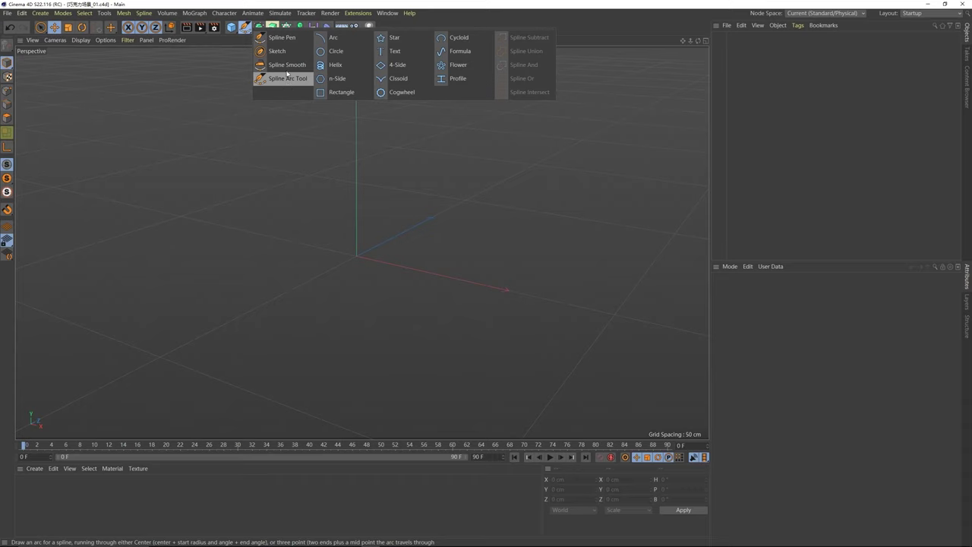
left_click(283, 38)
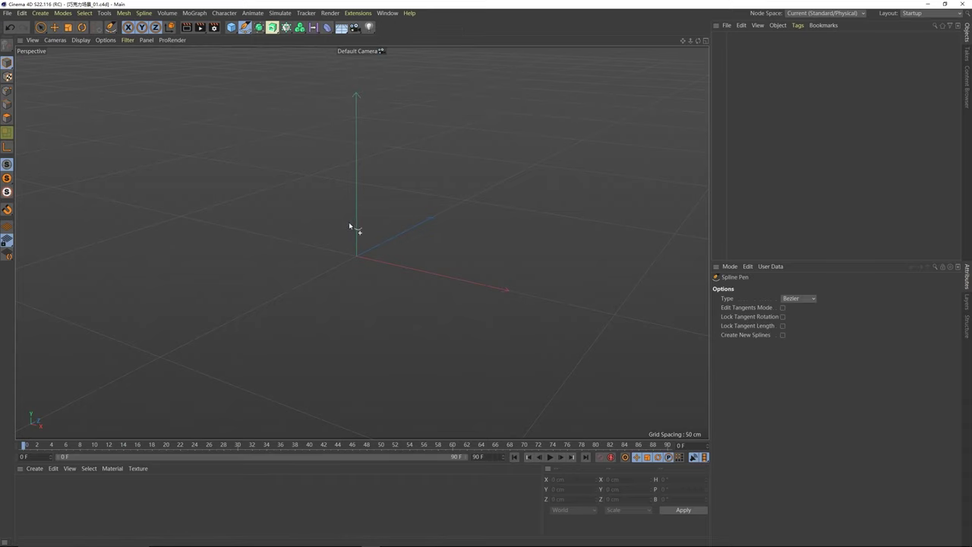
left_click(260, 195)
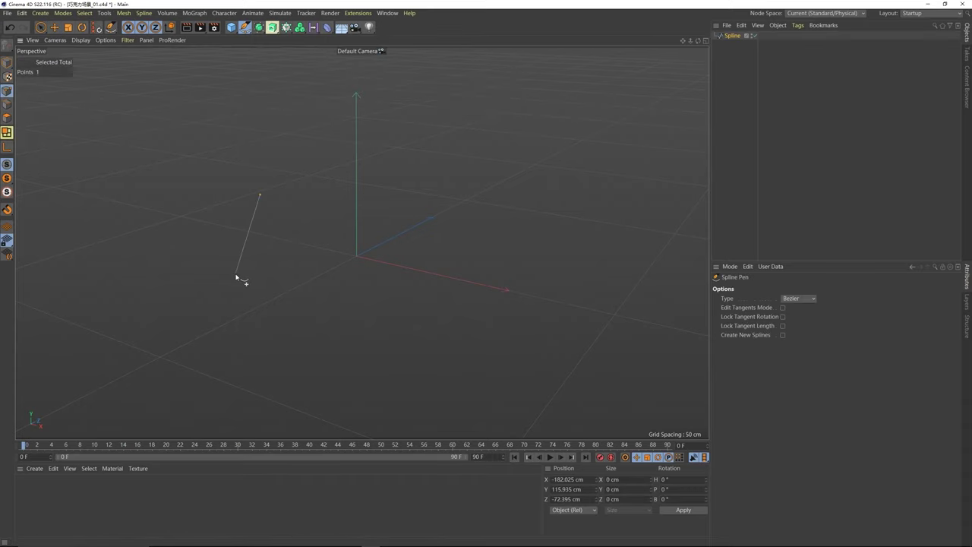
left_click(236, 272)
left_click(332, 331)
left_click(479, 339)
left_click(541, 249)
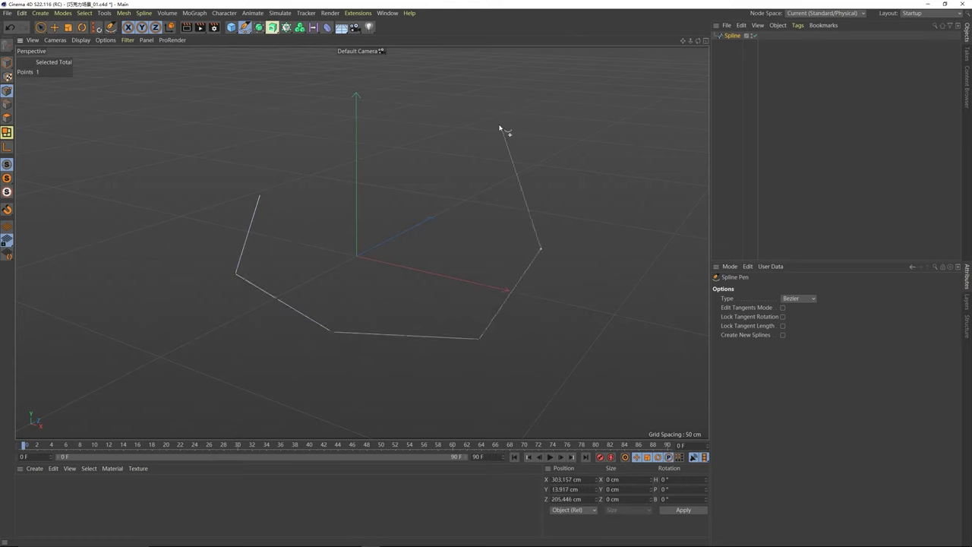
left_click(494, 117)
left_click(343, 116)
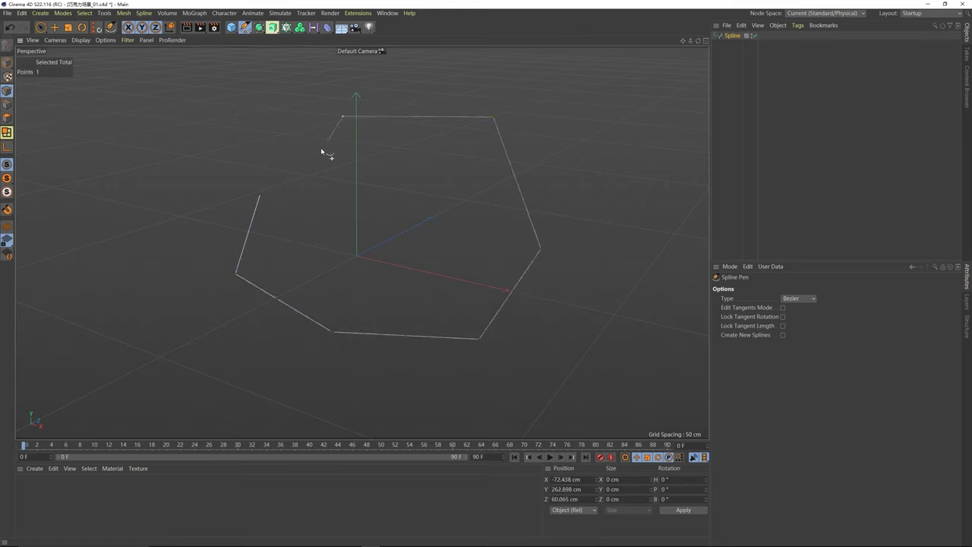
left_click(260, 195)
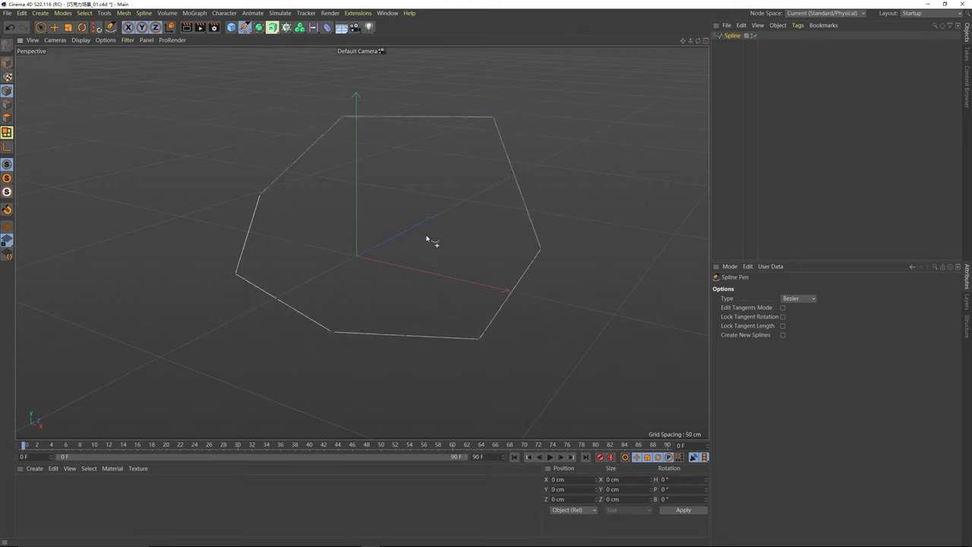
left_click(732, 35)
key("Delete")
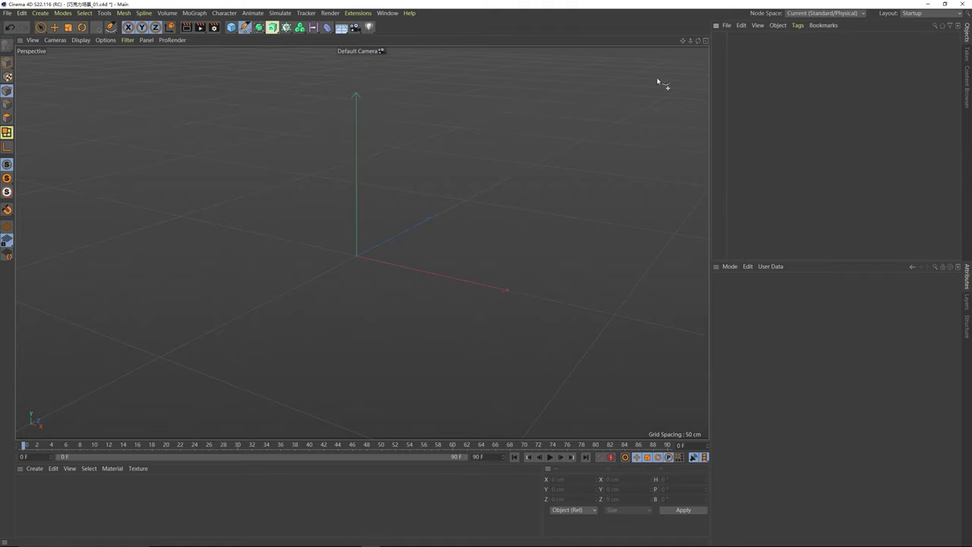
Step: Draw a closed Bezier spline with curved segments by pulling tangents at its points, and delete it
left_click(297, 140)
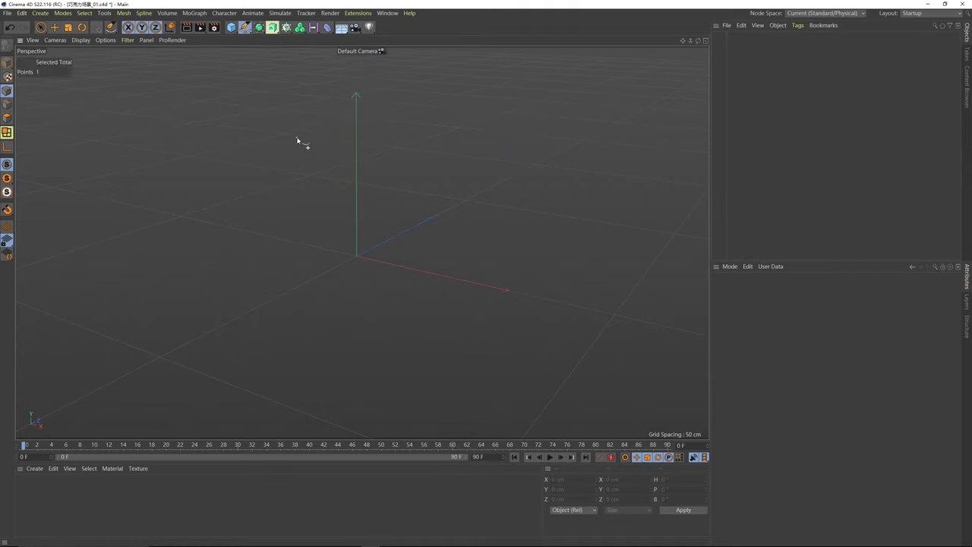
left_click_drag(298, 140, 282, 167)
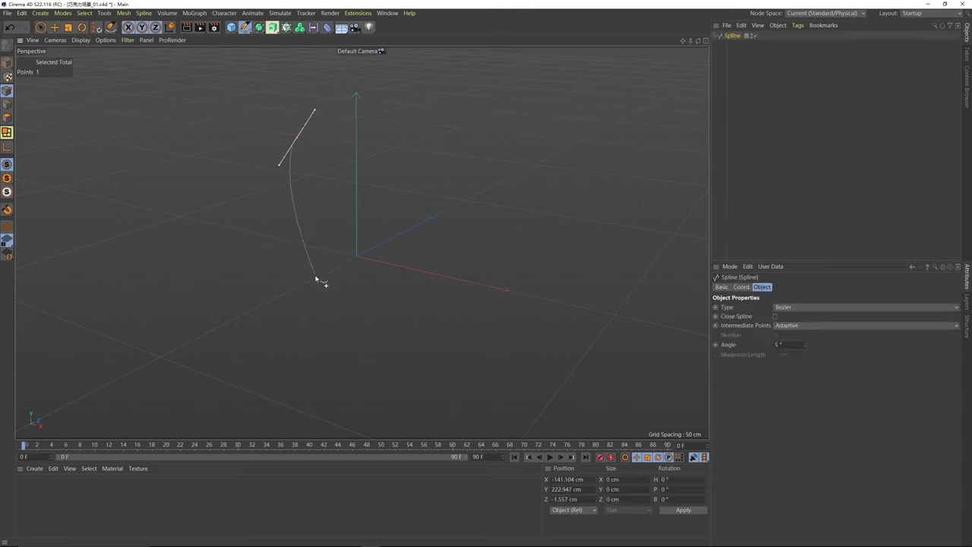
left_click_drag(330, 292, 385, 312)
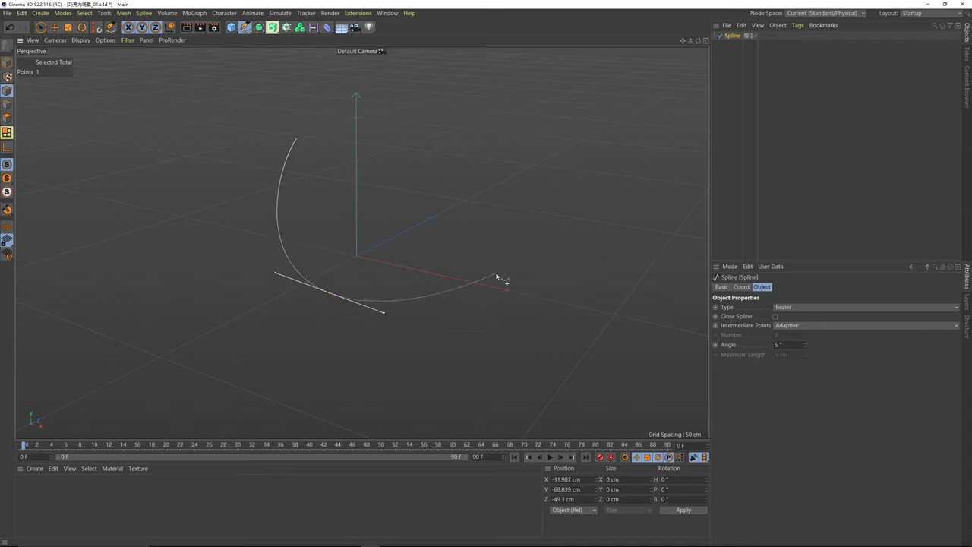
left_click(536, 238)
left_click_drag(536, 239, 558, 185)
left_click_drag(415, 120, 256, 78)
left_click_drag(210, 174, 152, 228)
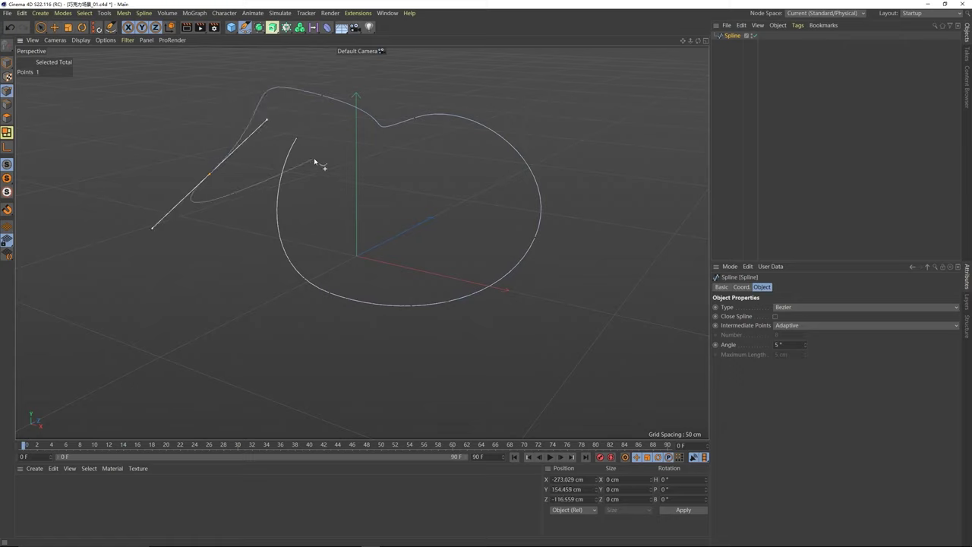
left_click(297, 138)
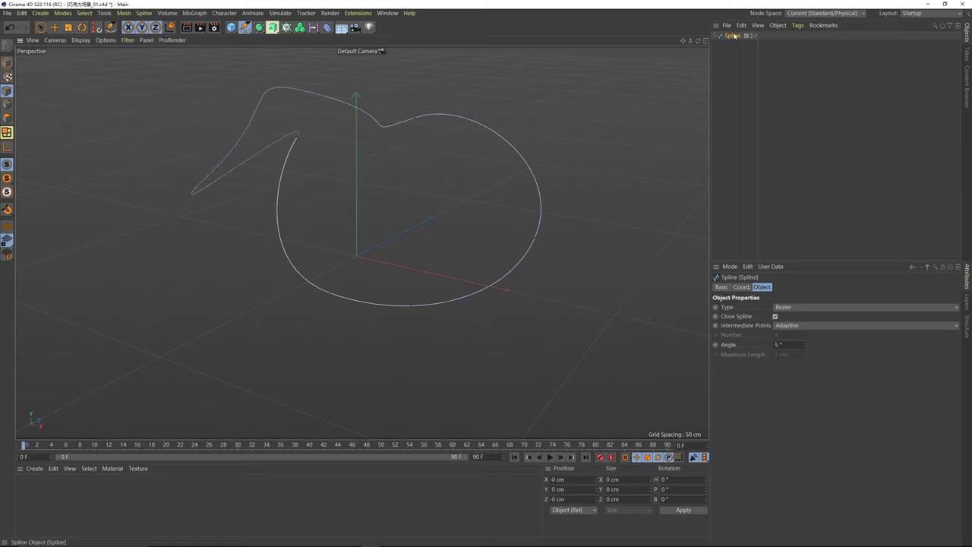
key("Delete")
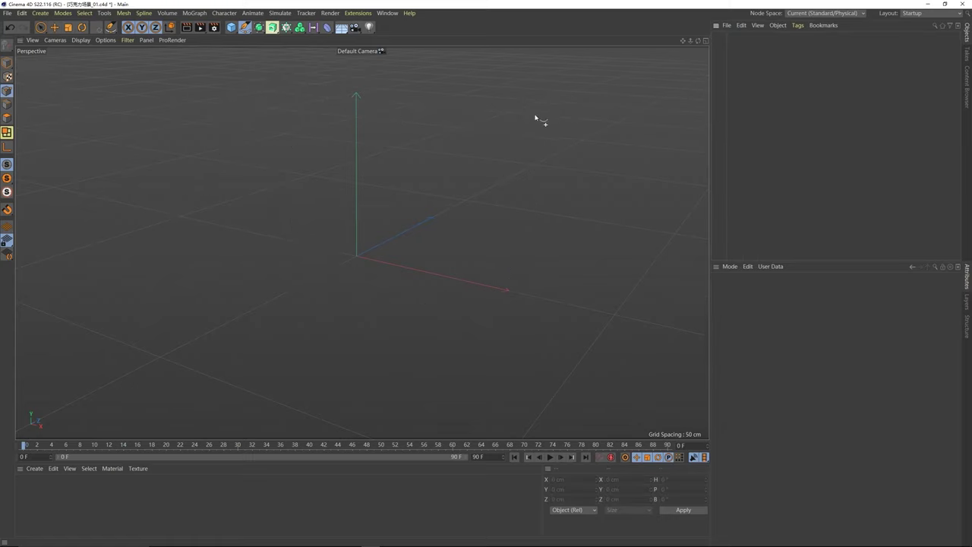
Step: Add a Circle spline at the origin and undo its creation
left_click_drag(244, 26, 256, 51)
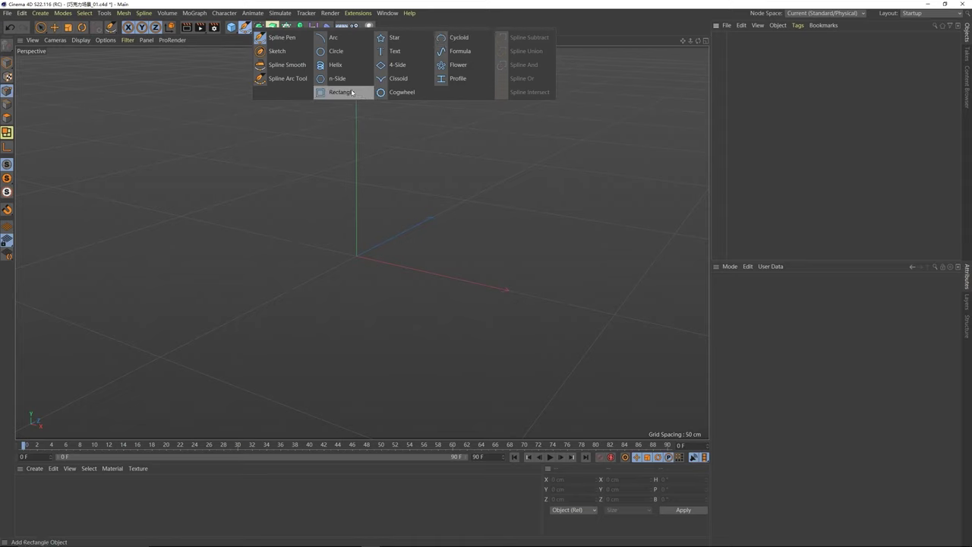
left_click(337, 52)
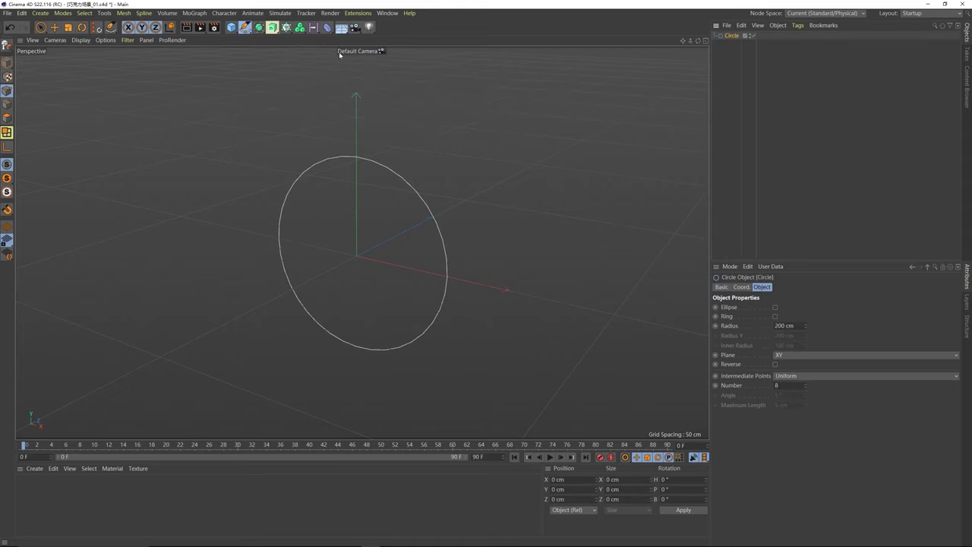
key("ctrl+z")
Step: Add a Star spline at the origin
left_click(245, 27)
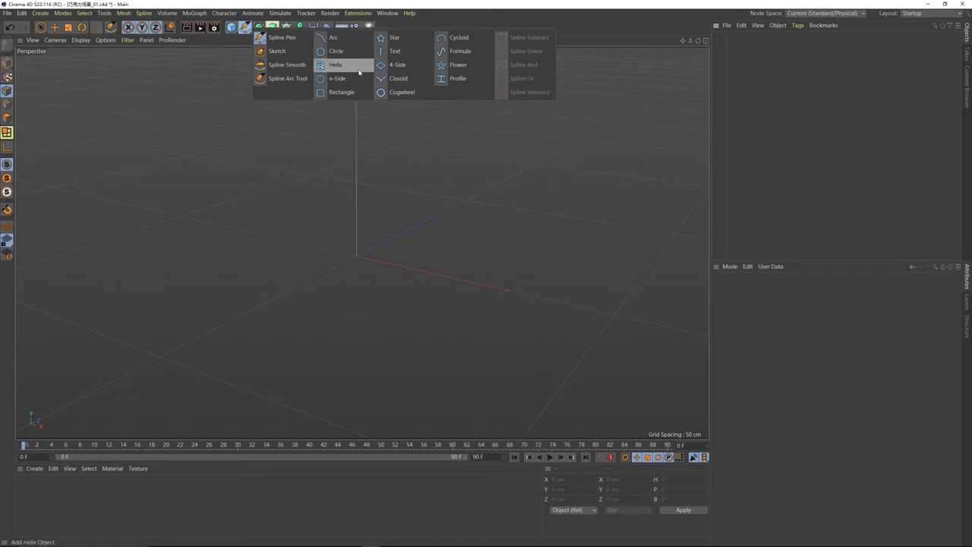
left_click(395, 43)
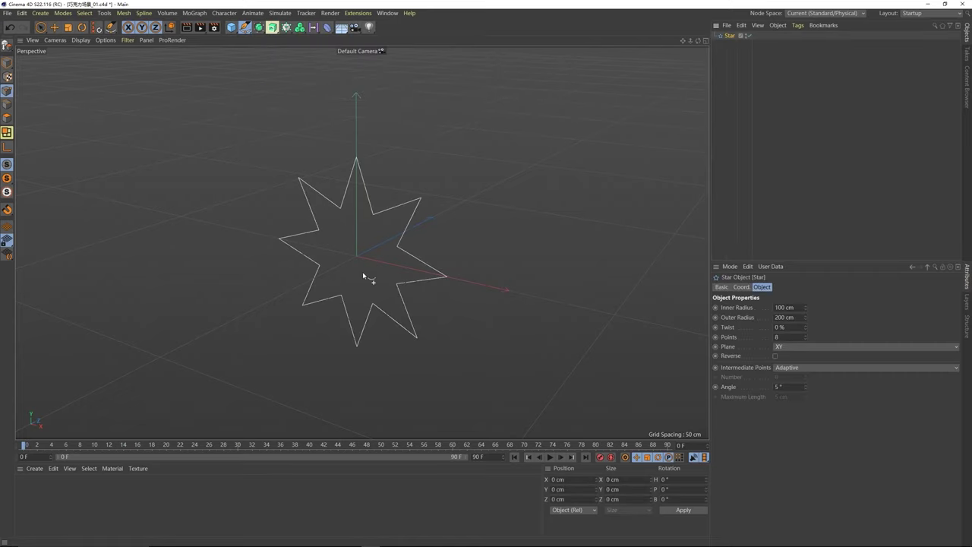
left_click_drag(357, 254, 370, 252, "alt")
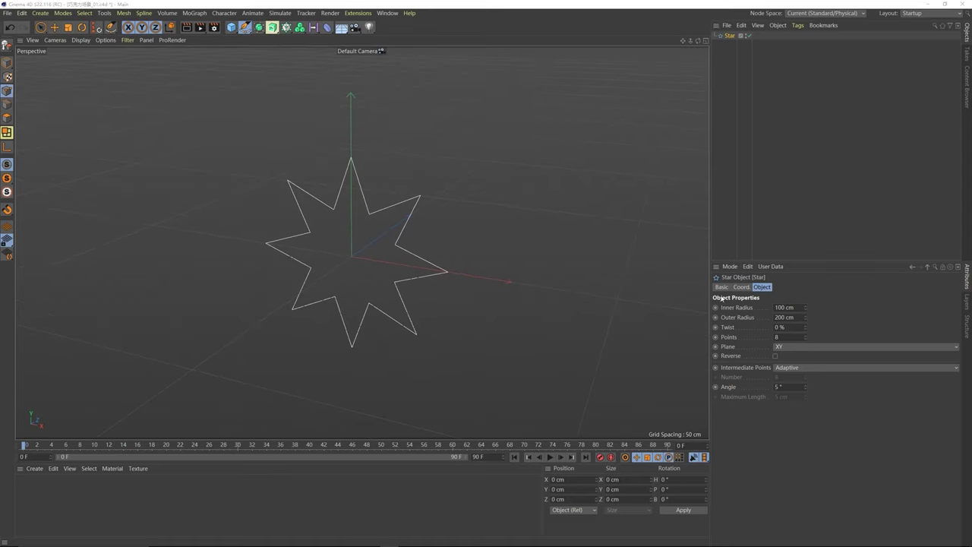
Step: Try a different inner radius on the star and undo the change
left_click_drag(807, 310, 806, 314)
key("ctrl+z")
key("ctrl+z")
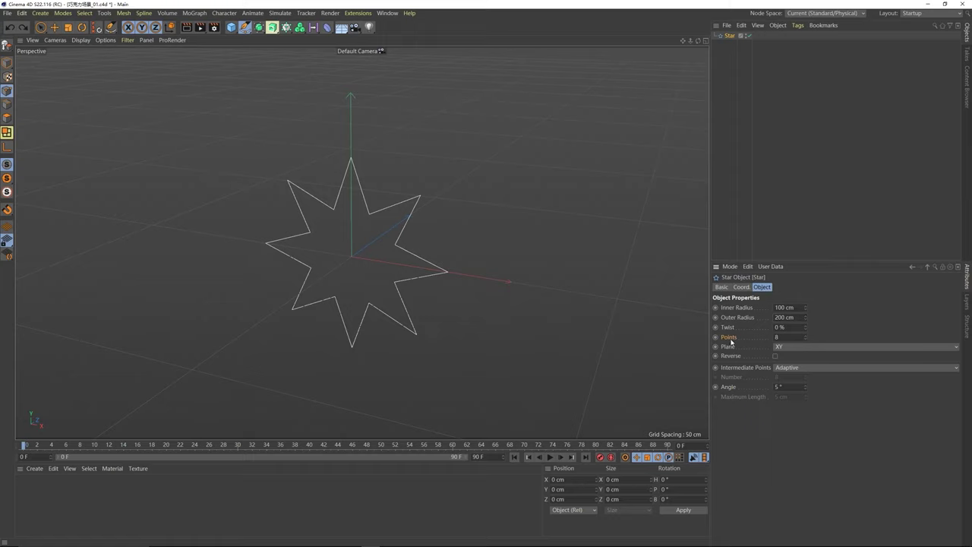
Step: Set the star spline's number of points to 5
double_click(781, 337)
type("5")
key("Return")
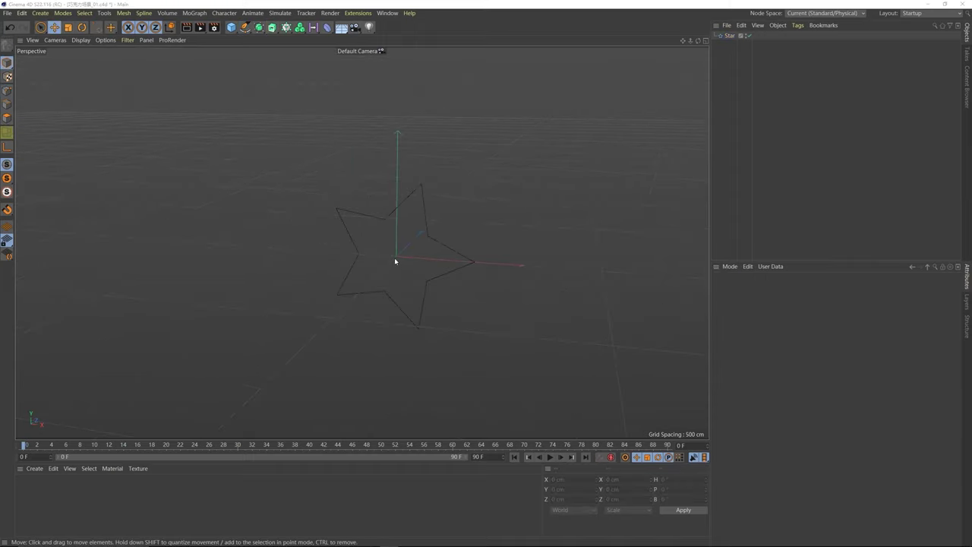
left_click_drag(412, 258, 372, 243, "alt")
left_click(422, 241)
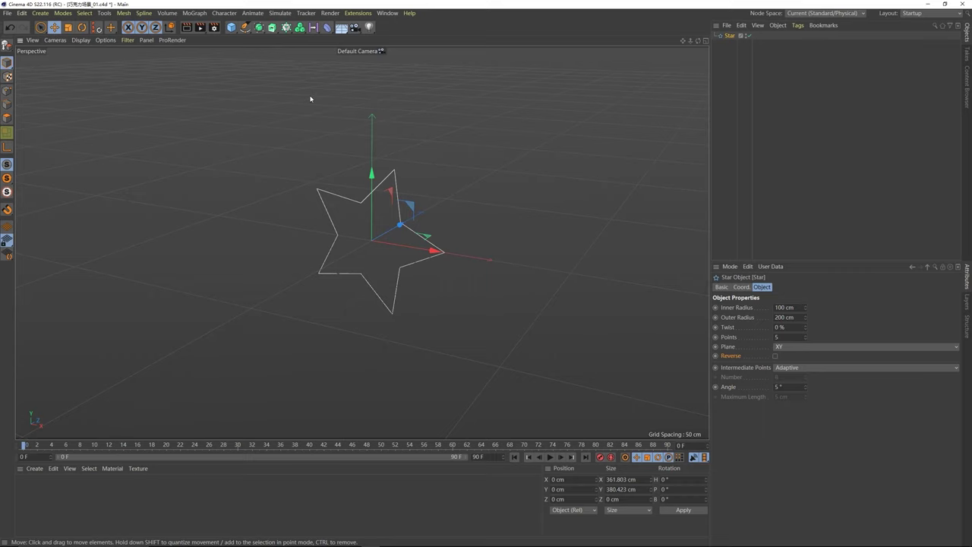
Step: Add an Extrude generator as the star's parent, take the star back out of it, and delete the generator
left_click(274, 30)
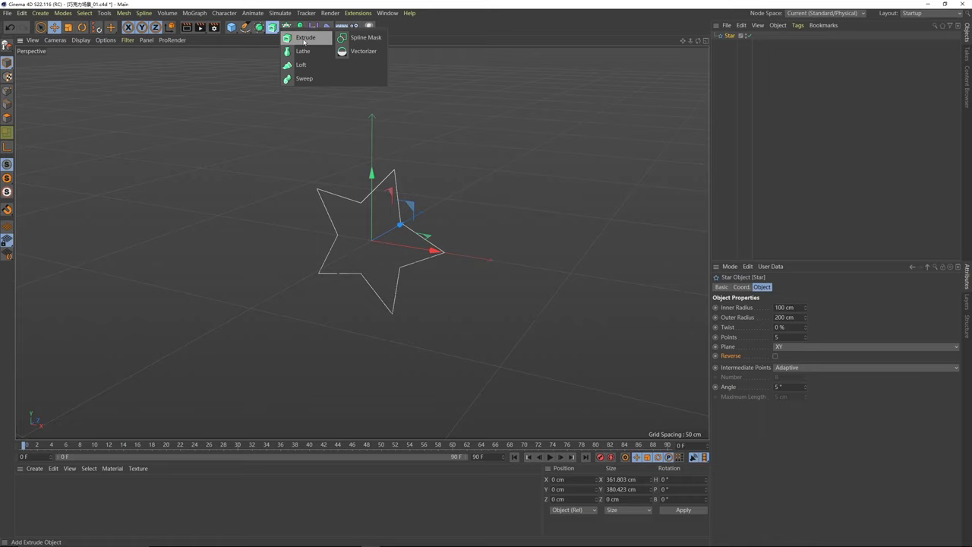
left_click(304, 39, "alt")
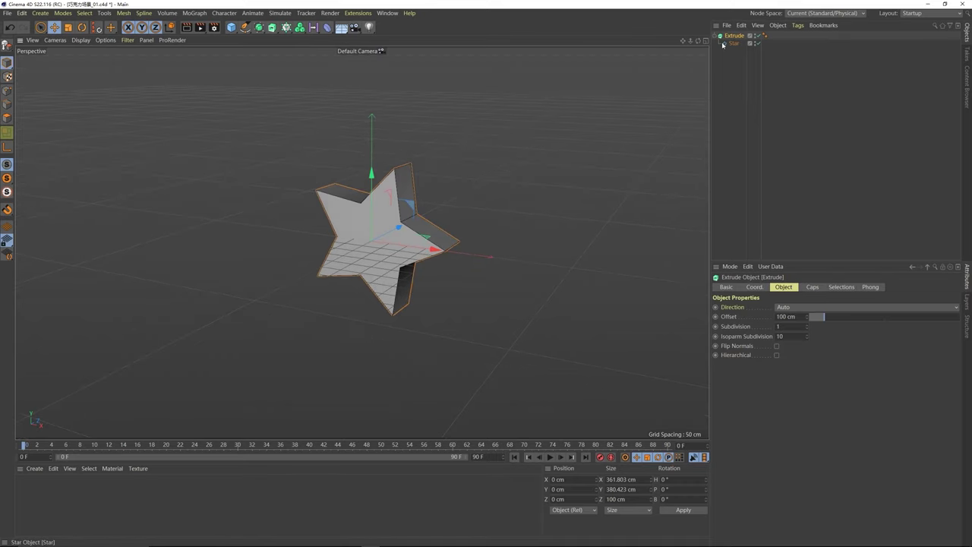
left_click_drag(735, 43, 729, 32)
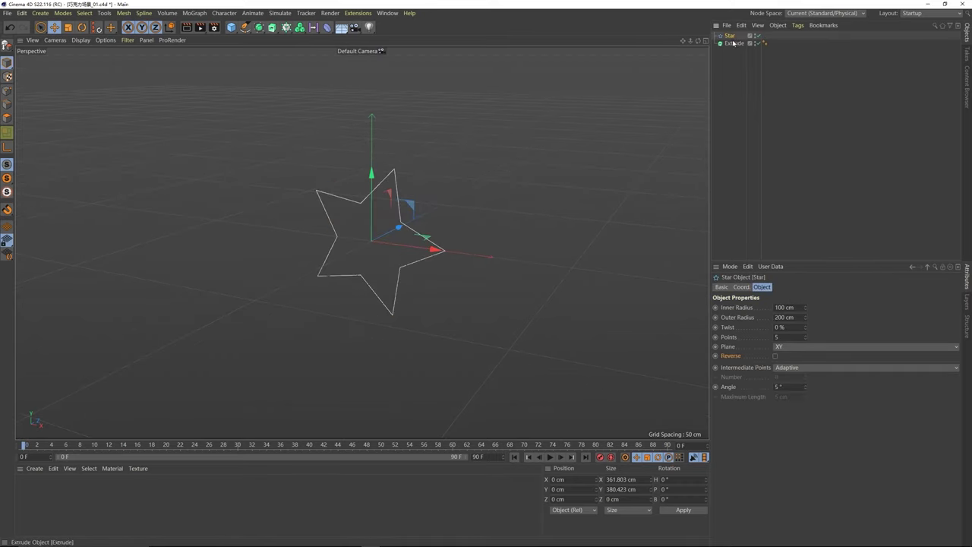
left_click(732, 42)
key("Delete")
Step: Add an Extrude generator and nest the star spline under it to give the star thickness
left_click(271, 28)
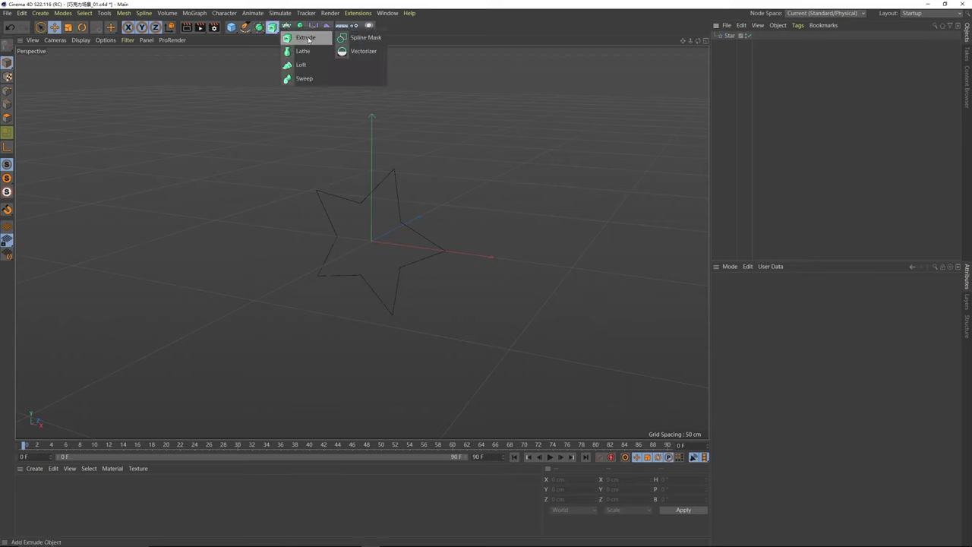
left_click(306, 38)
mouse_move(730, 44)
left_mouse_down()
mouse_move(737, 59)
mouse_move(735, 38)
left_mouse_up()
left_click(308, 240)
left_click_drag(357, 250, 313, 244, "alt")
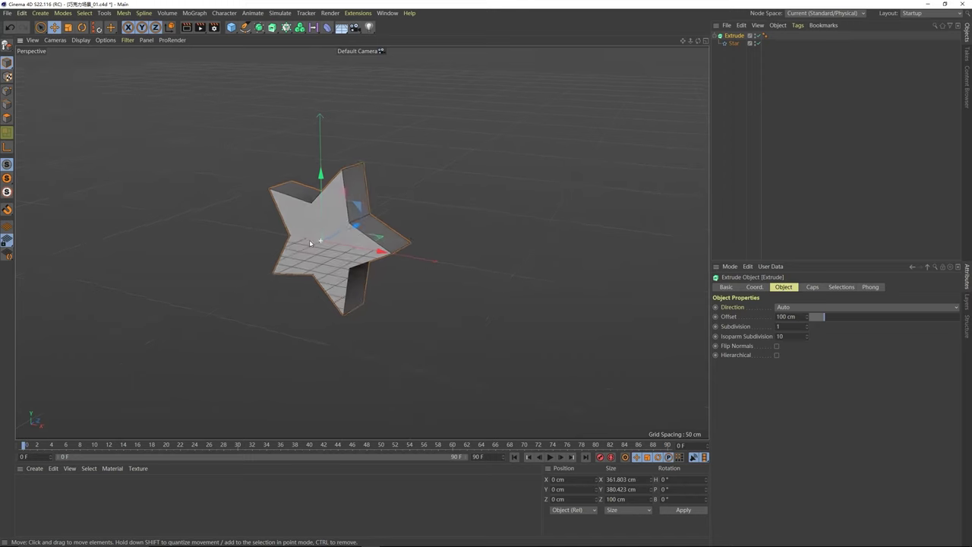
Step: Add a Circle spline, move it to about 503 cm on X beside the star, and extrude it
left_click(247, 29)
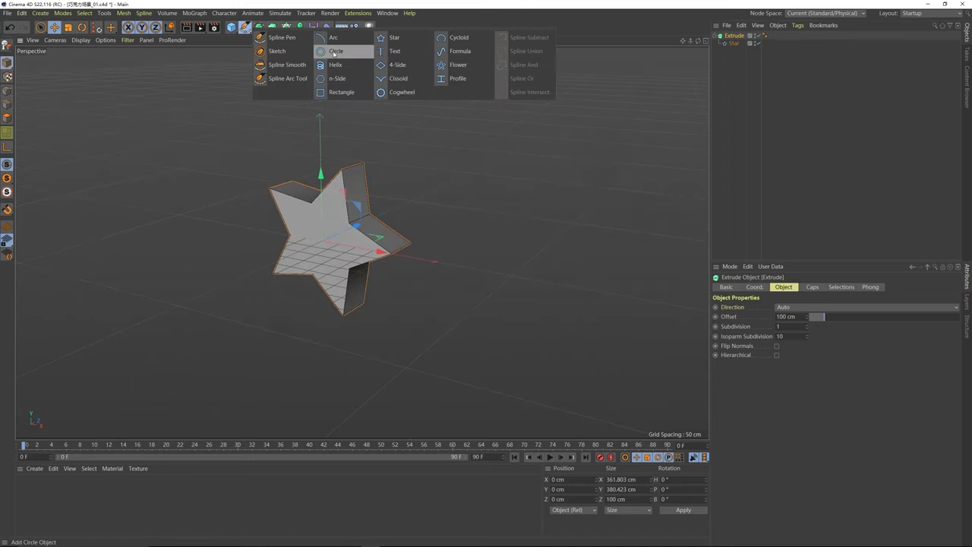
left_click(347, 53)
left_click_drag(378, 253, 575, 282)
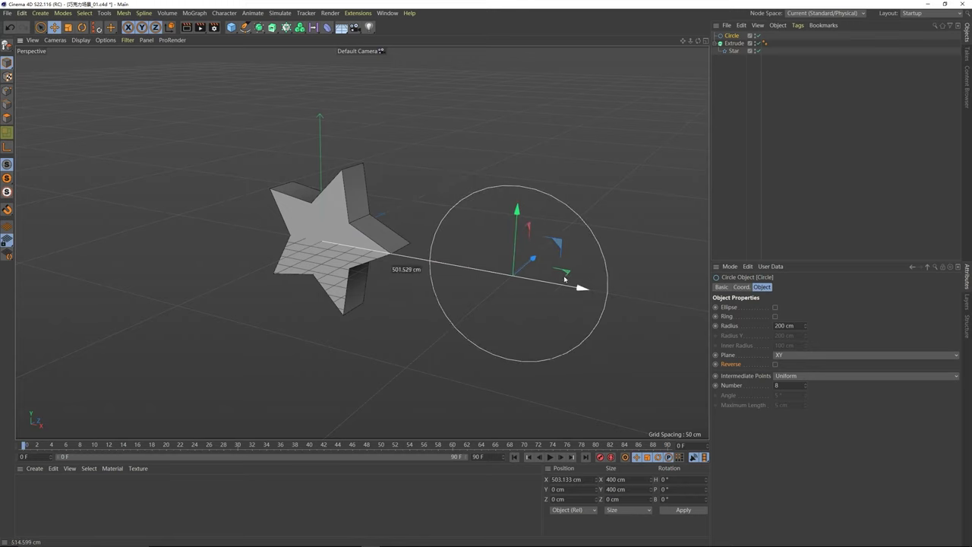
left_click(285, 27, "alt")
scroll(523, 214, "down", 8)
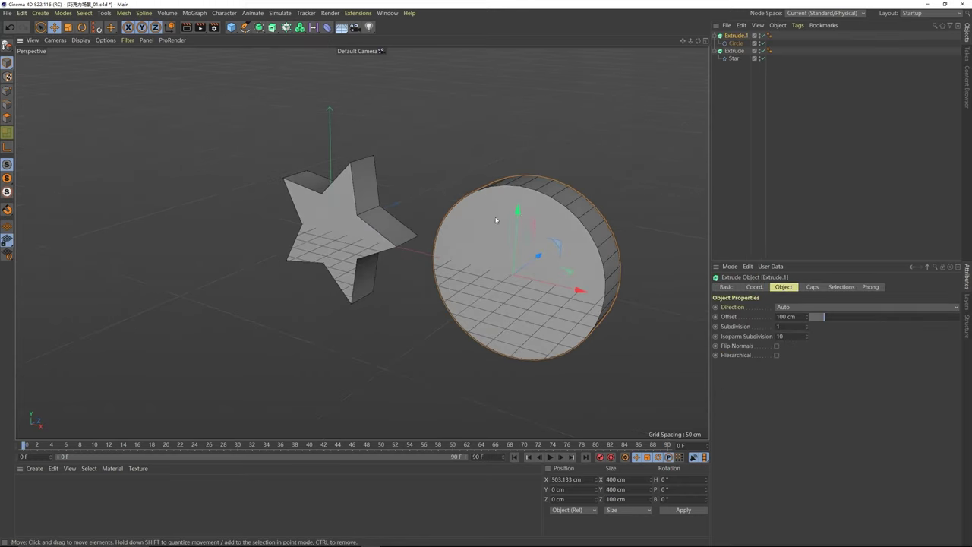
Step: Add a Flower spline, move it to about -495 cm on X, and extrude it
left_click(245, 28)
left_click(456, 64)
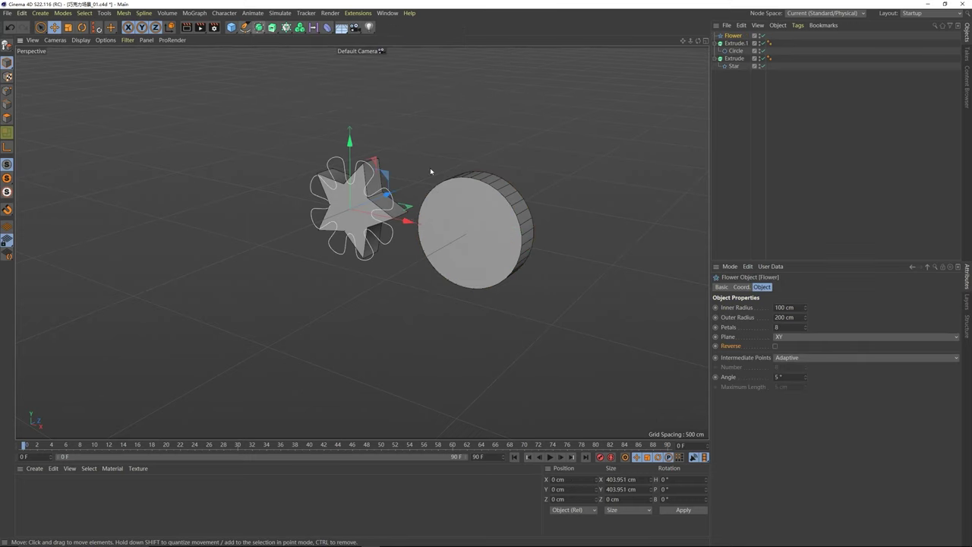
left_click_drag(408, 221, 307, 200)
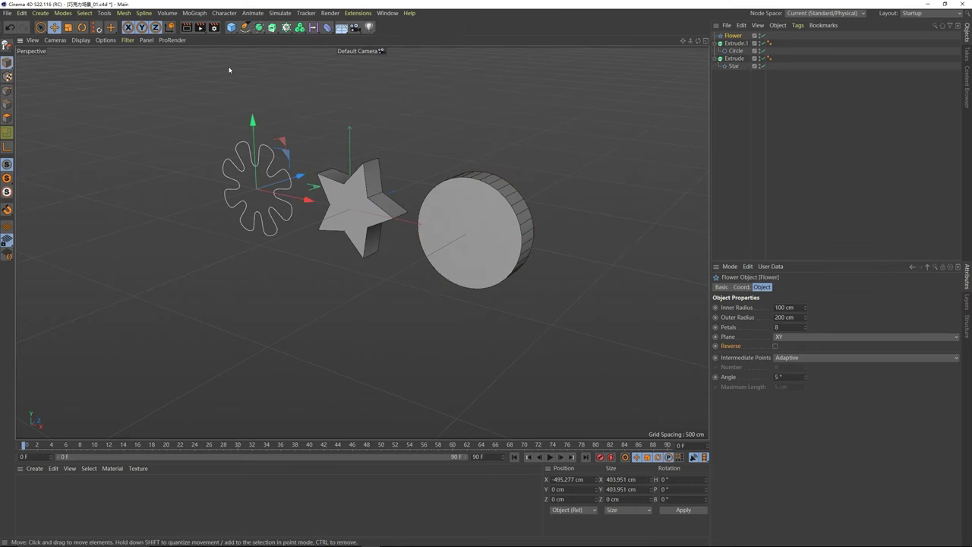
left_click(272, 28, "alt")
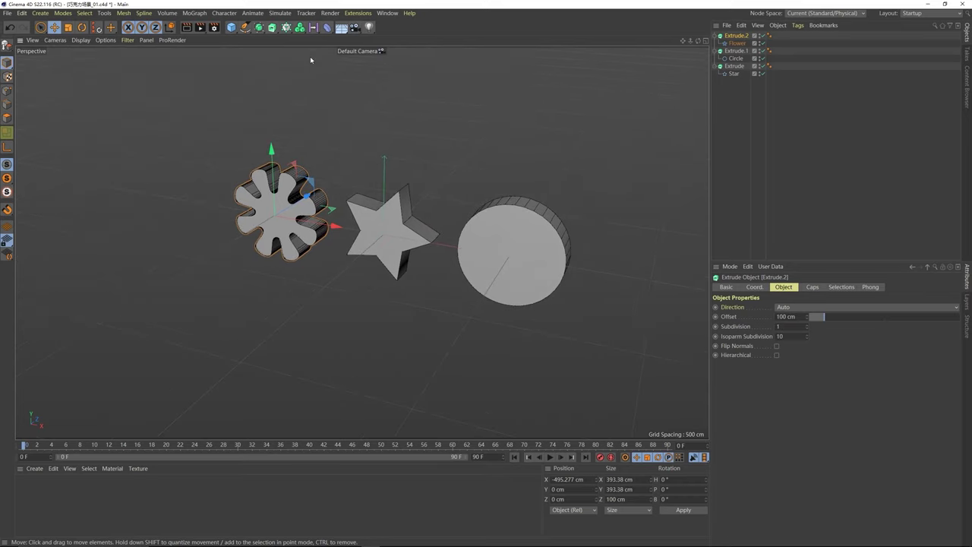
Step: Add a Helix spline, move it to about -1044 cm on X, and extrude it into a band
left_click(253, 34)
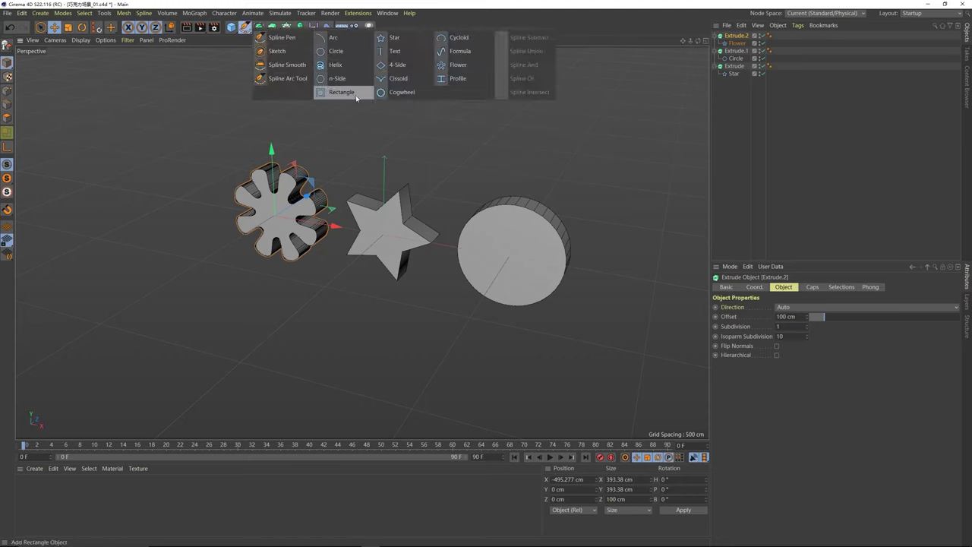
left_click(335, 65)
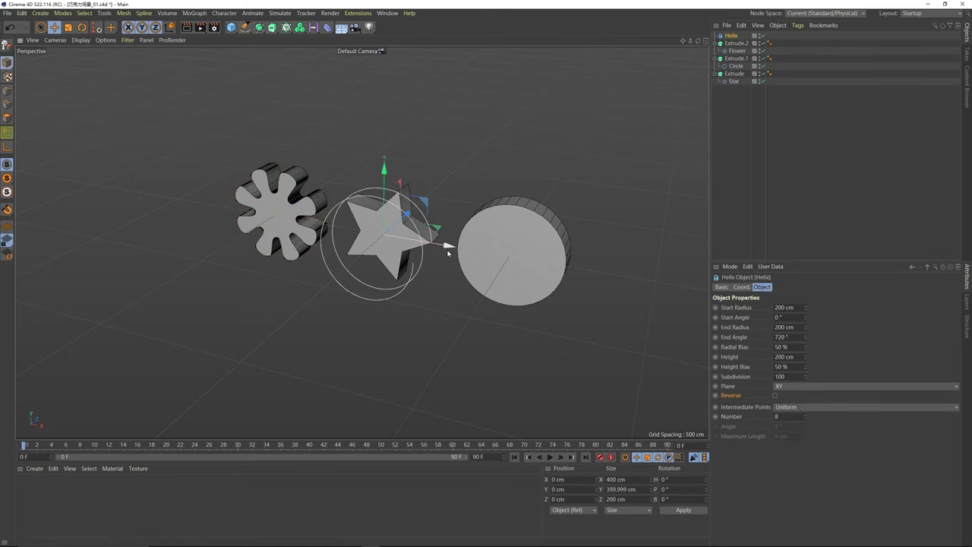
left_click_drag(402, 238, 222, 205)
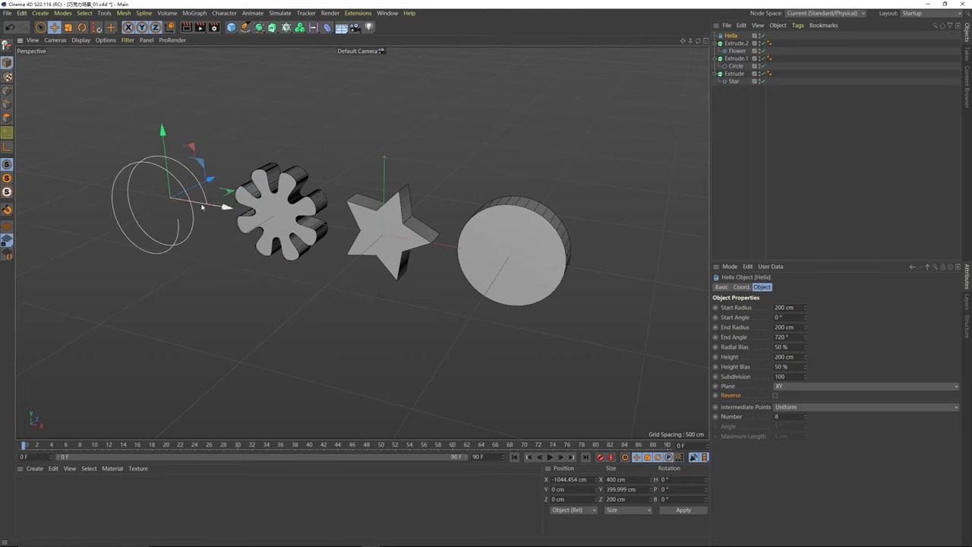
left_click(272, 27, "alt")
left_click_drag(196, 199, 258, 157, "alt")
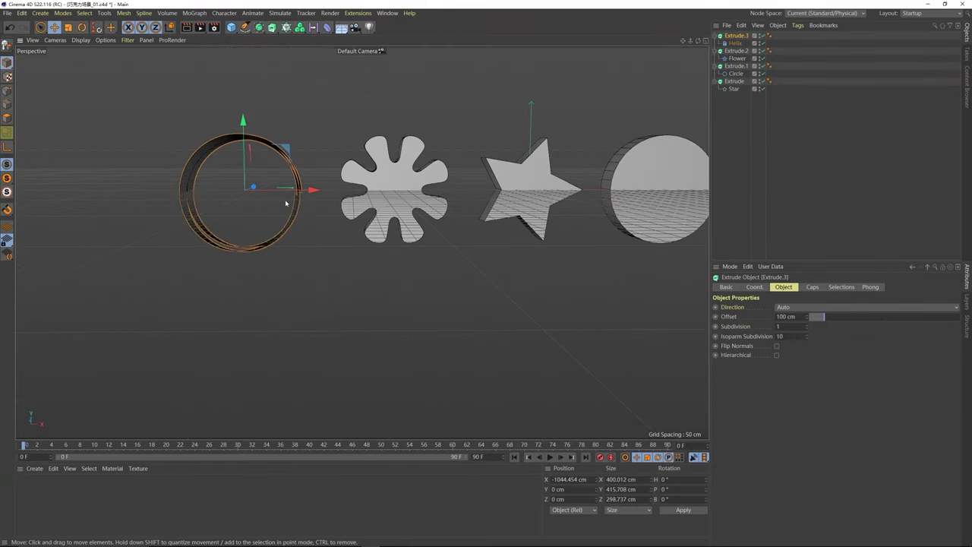
left_click_drag(285, 203, 235, 228, "alt")
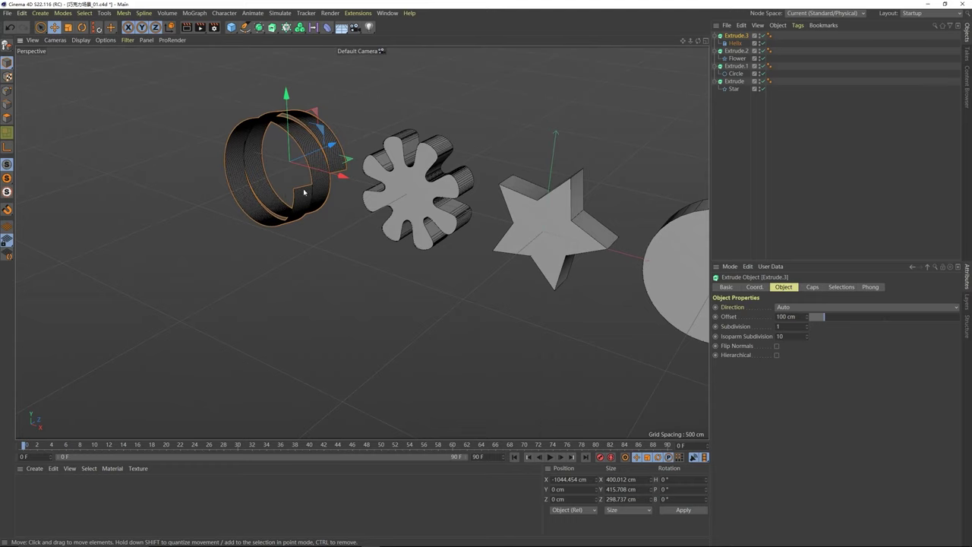
left_click_drag(304, 192, 338, 190, "alt")
Step: Delete the extruded circle, flower and helix, keeping only the extruded star
left_click(736, 66)
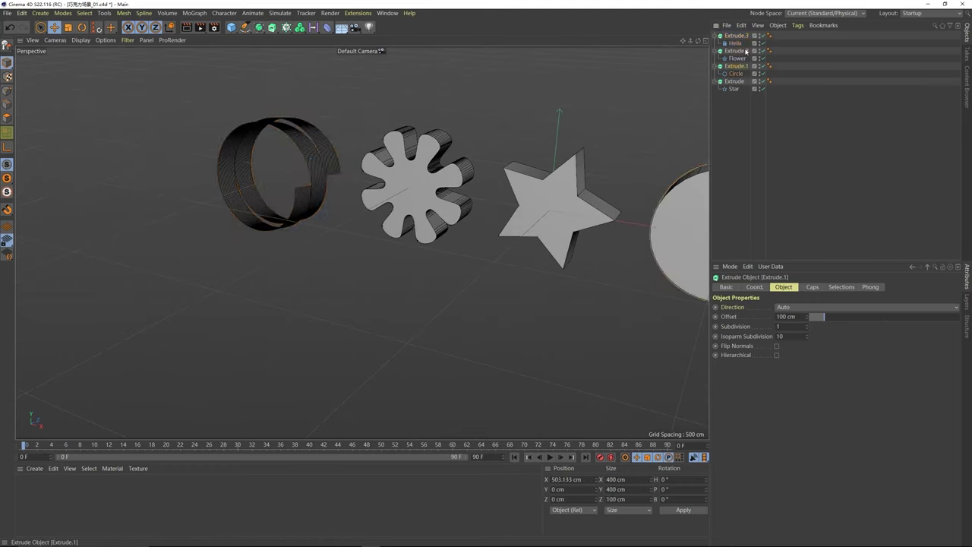
left_click(746, 36, "shift")
key("Delete")
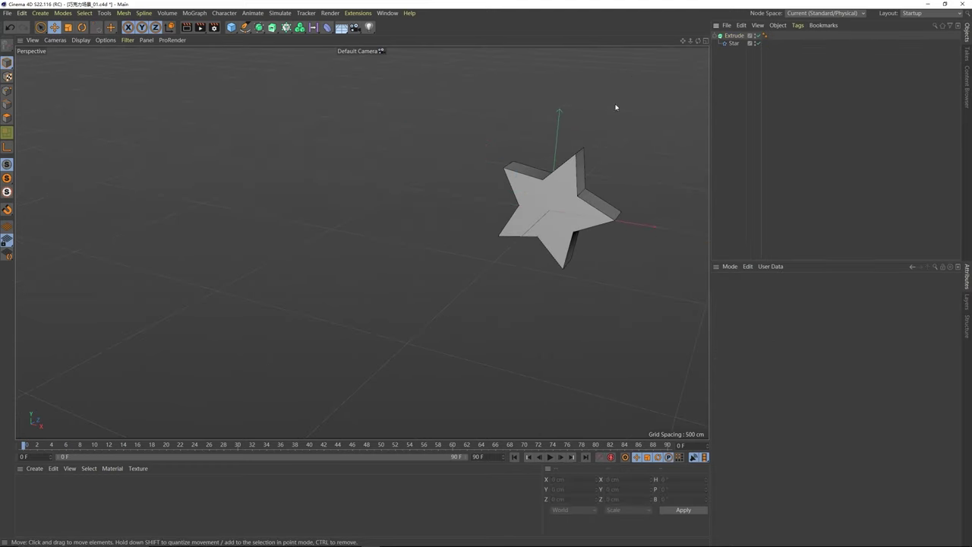
Step: Try much larger and smaller Offset values on the star's Extrude generator to compare its thickness
left_click_drag(616, 106, 524, 209, "alt")
middle_click_drag(494, 230, 400, 255, "alt")
left_click(734, 35)
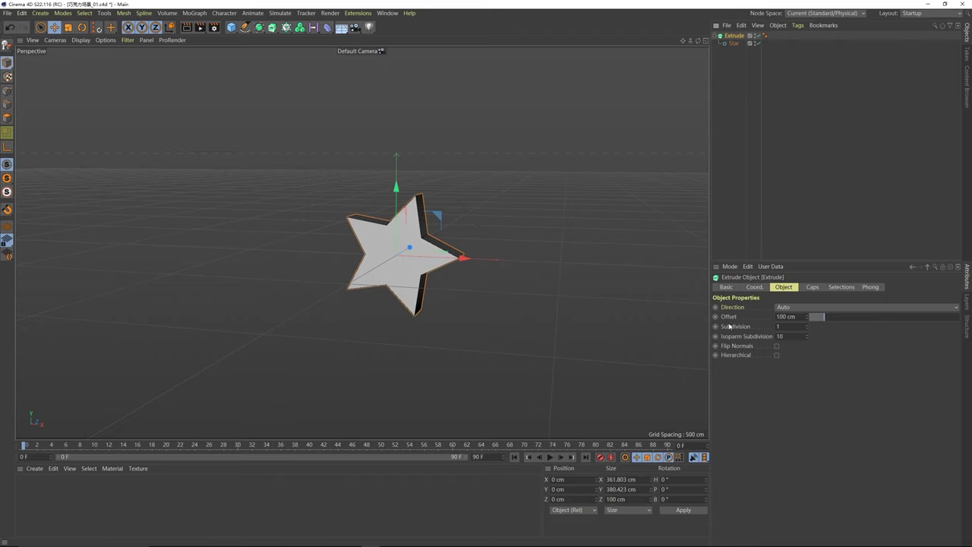
left_click_drag(423, 269, 407, 279, "alt")
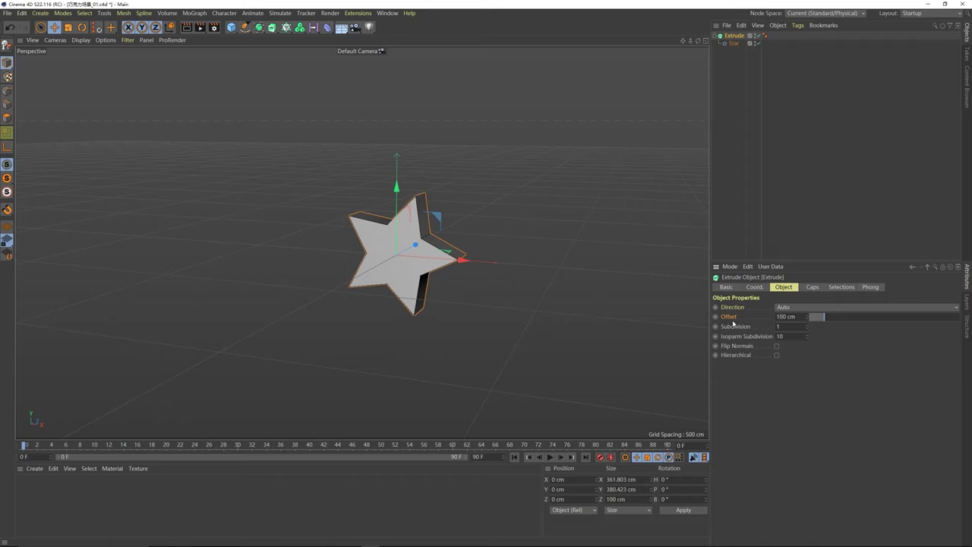
double_click(794, 316)
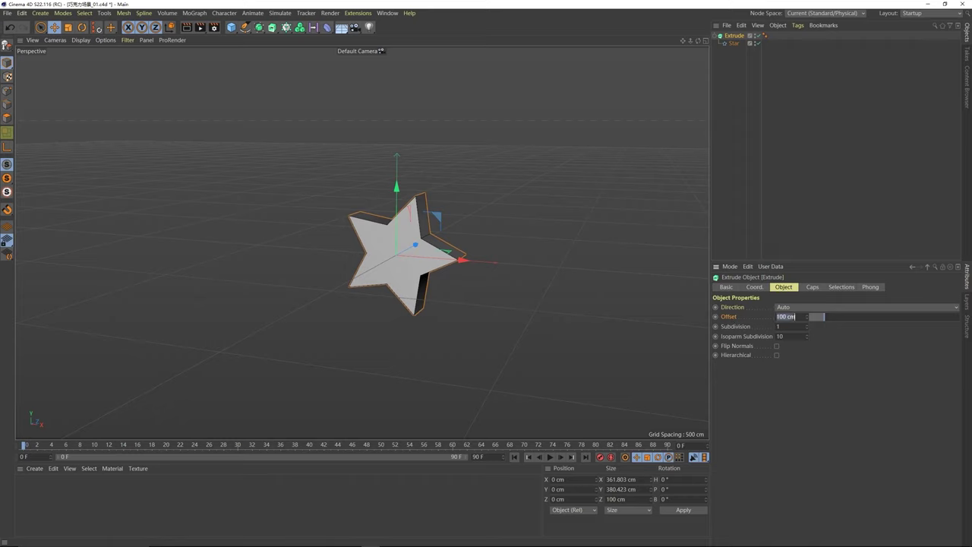
left_click(739, 319)
left_click_drag(825, 319, 962, 319)
left_click_drag(563, 327, 448, 357, "alt")
left_click_drag(471, 228, 456, 199, "alt")
left_click_drag(959, 318, 810, 317)
left_click_drag(401, 266, 383, 262, "alt")
left_click_drag(816, 320, 807, 320)
Step: Set the star extrusion's offset to 100 cm
left_click(798, 317)
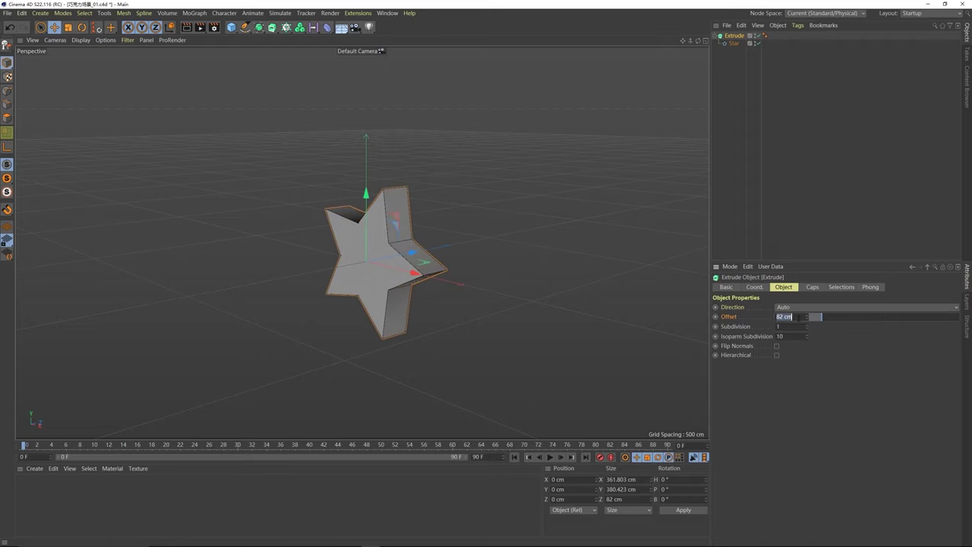
type("100")
key("Return")
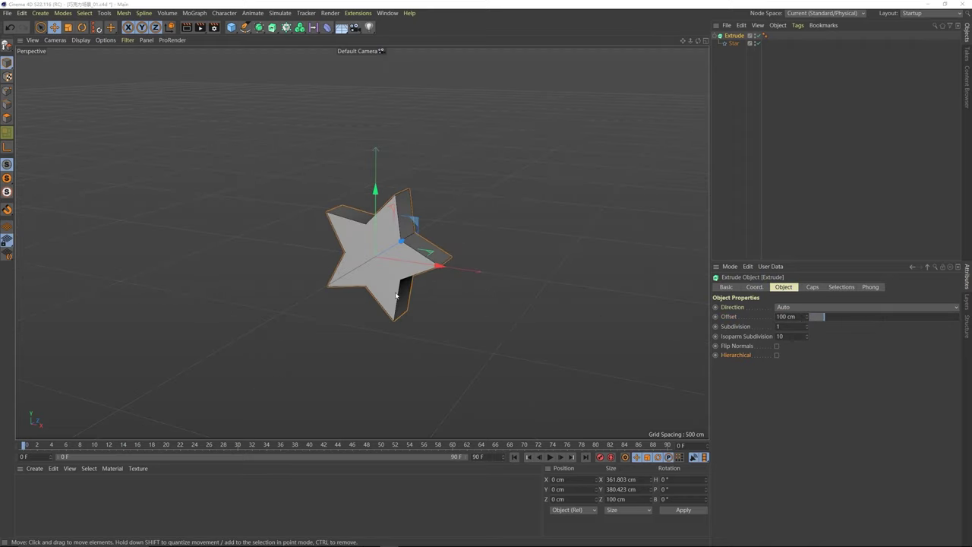
Step: Vary the star extrusion's thickness, leaving its offset at 102 cm
left_click_drag(396, 297, 396, 247, "alt")
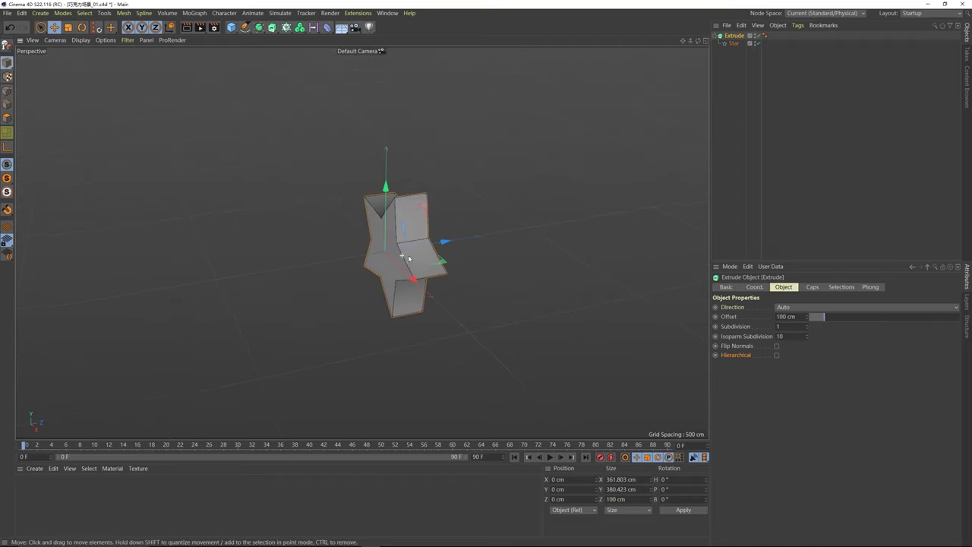
left_click_drag(409, 259, 418, 241, "alt")
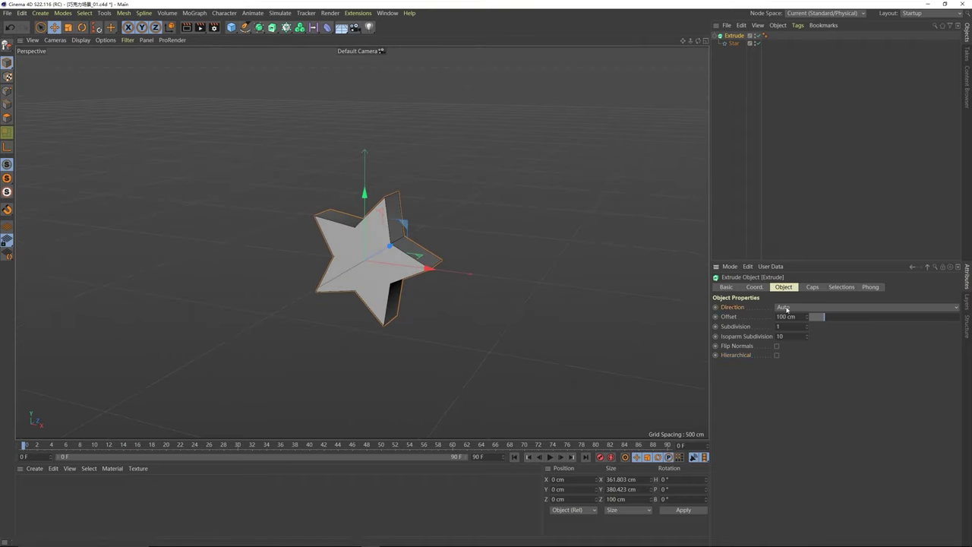
left_click_drag(822, 320, 866, 318)
left_click_drag(375, 245, 350, 259, "alt")
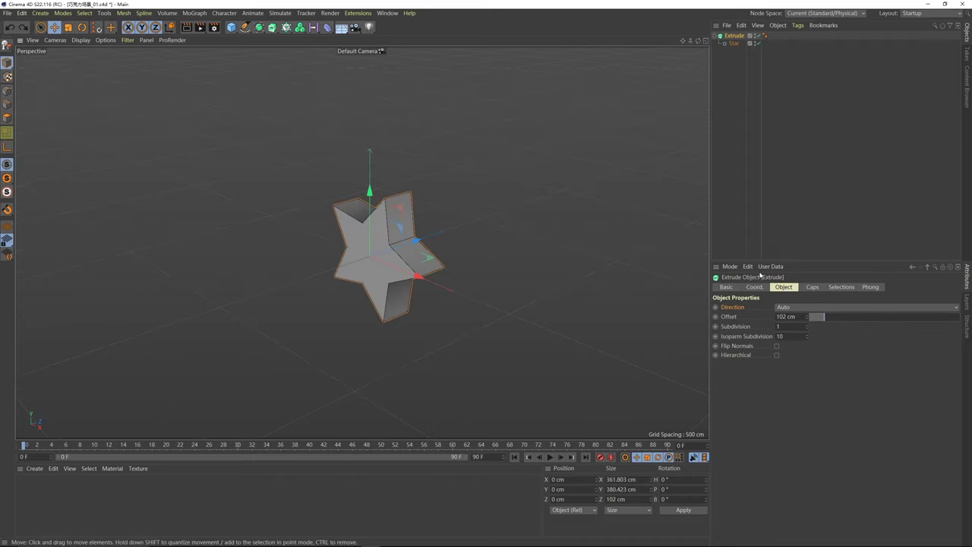
Step: Switch the star extrusion's direction to Custom and set its Z movement to 0
left_click(803, 307)
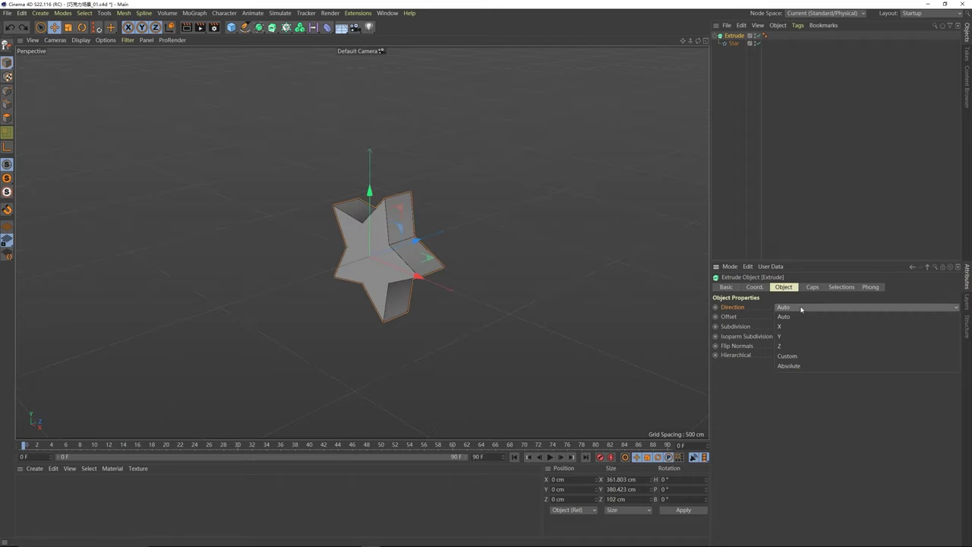
left_click(794, 359)
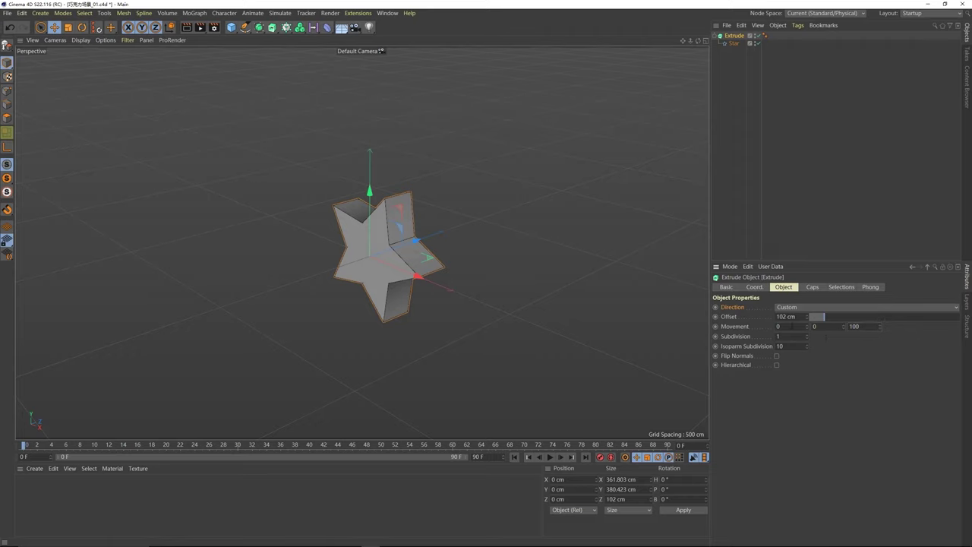
left_click(856, 326)
left_click(830, 328)
left_click(854, 326)
type("0")
key("Return")
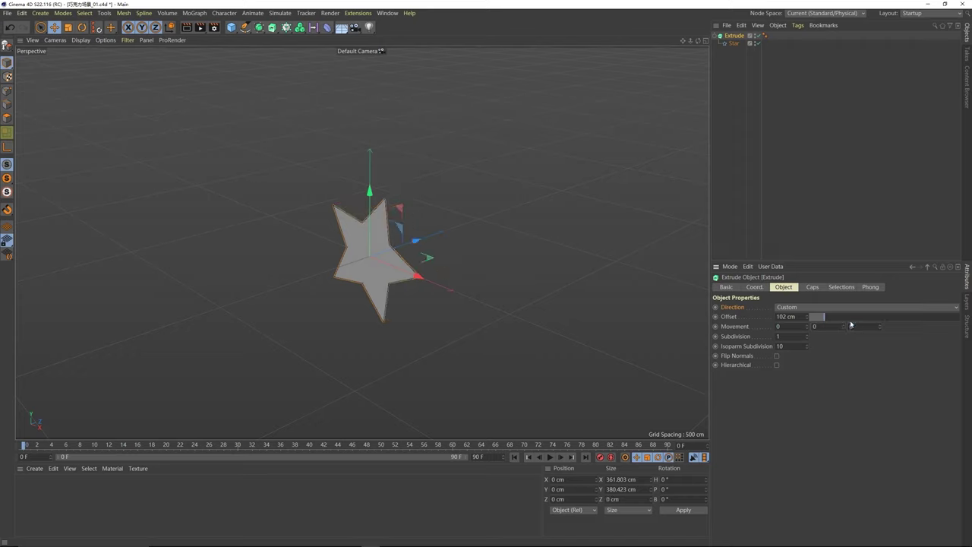
Step: Slant the star's extrusion by setting its custom movement to 30.2 on Y and 8.8 on Z
left_click_drag(646, 311, 736, 260, "alt")
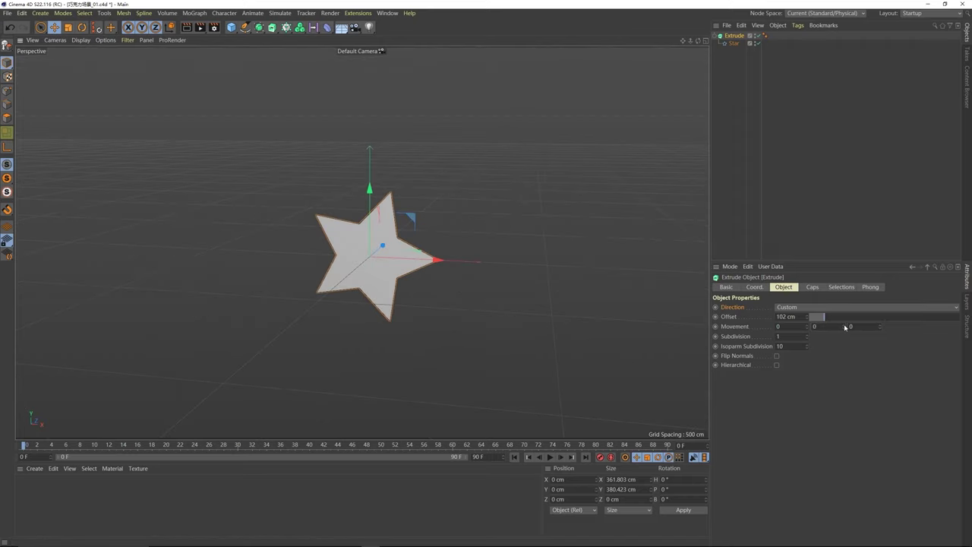
mouse_move(845, 327)
left_mouse_down()
mouse_move(859, 328)
mouse_move(844, 322)
left_mouse_up()
left_click_drag(397, 217, 294, 231, "alt")
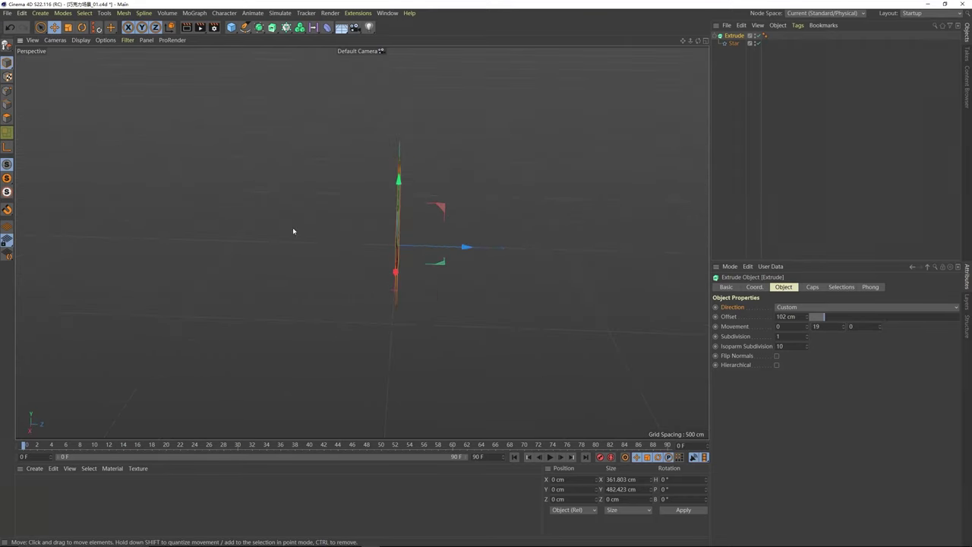
left_click_drag(879, 327, 890, 326)
left_click_drag(428, 275, 455, 277, "alt")
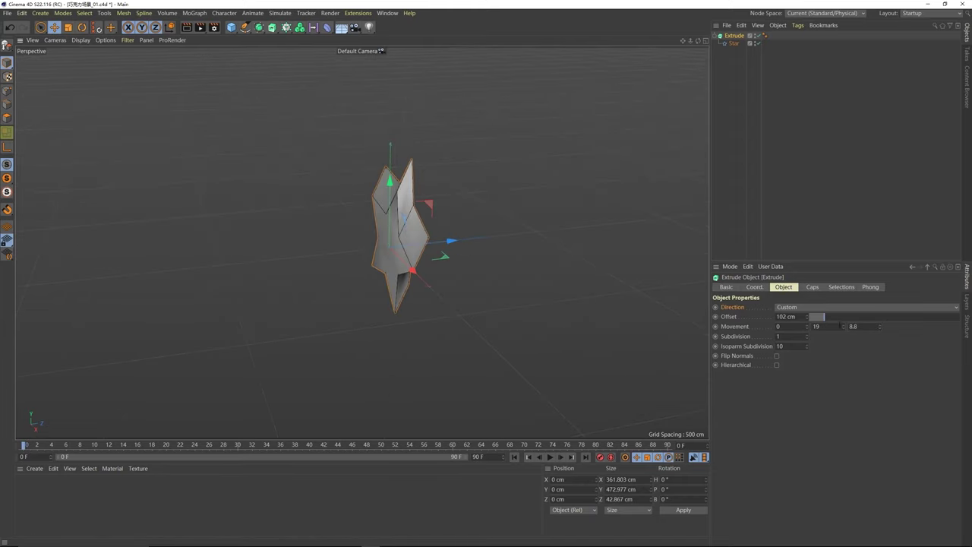
left_click_drag(843, 326, 858, 326)
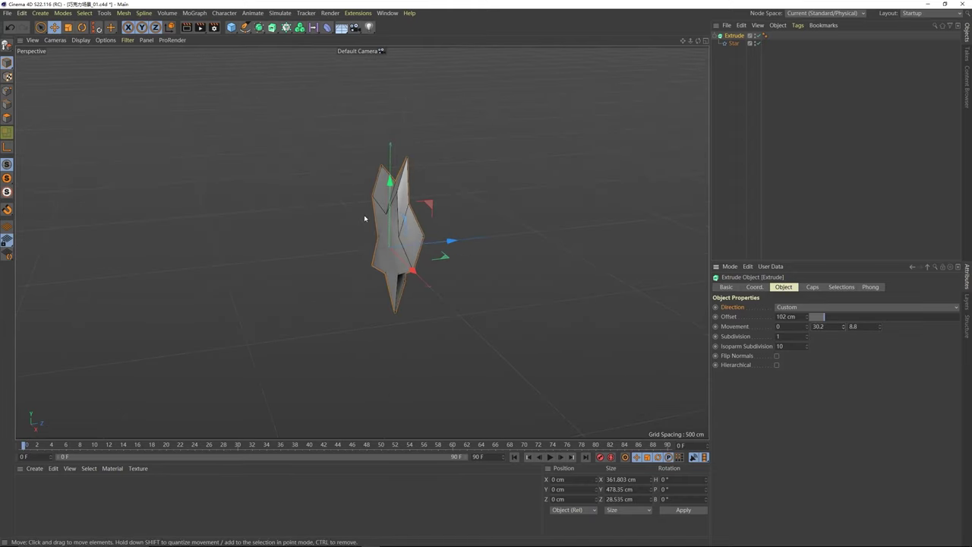
Step: Set the star extrusion's custom movement to 52.5 on X
left_click_drag(365, 218, 463, 235, "alt")
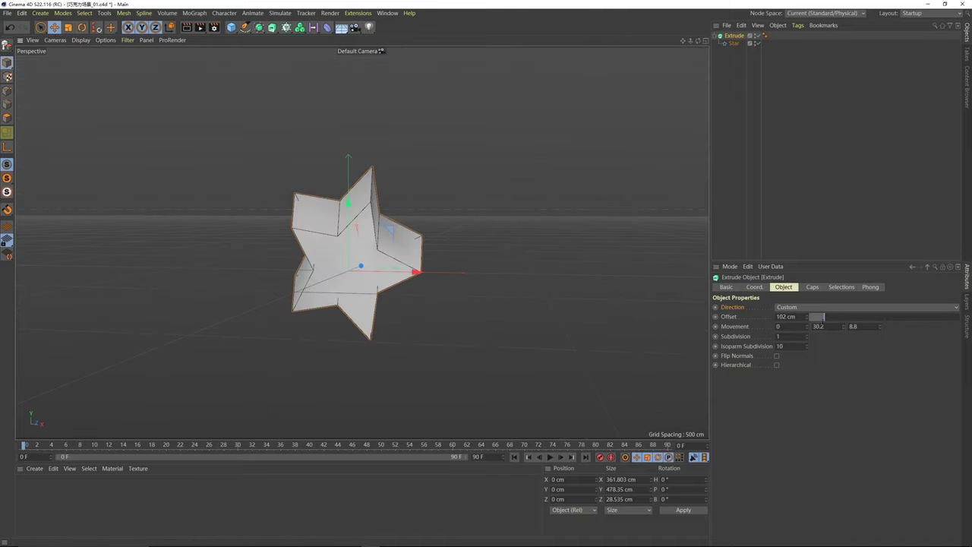
left_click_drag(808, 327, 833, 327)
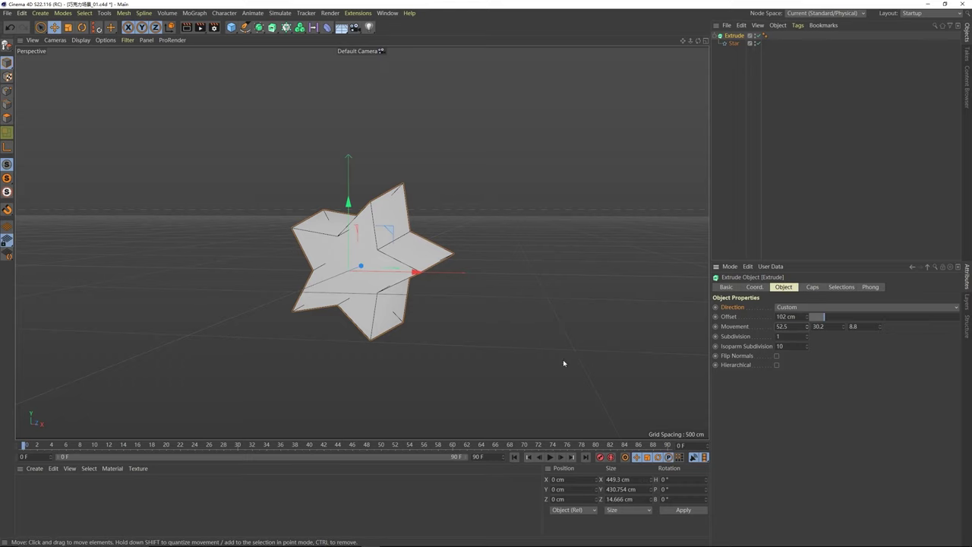
left_click_drag(562, 360, 541, 249, "alt")
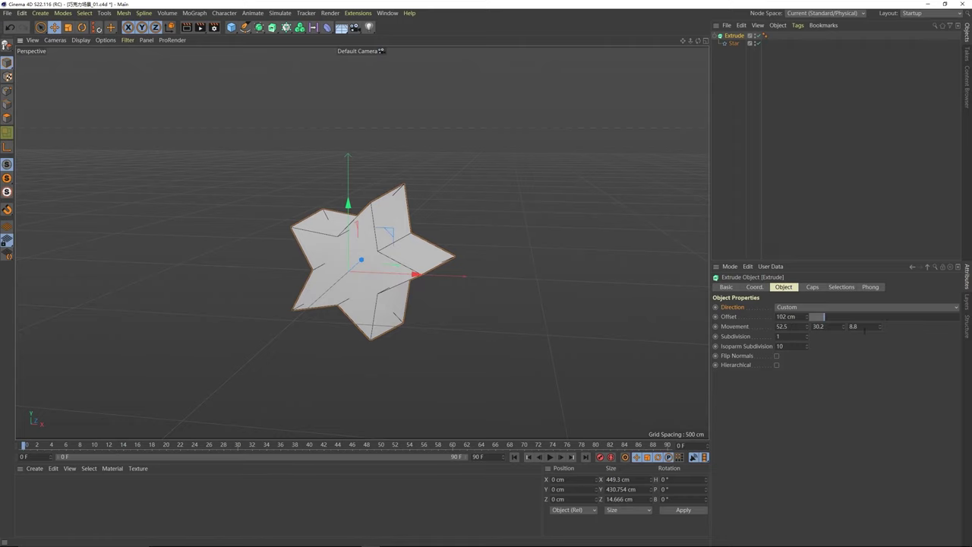
Step: Switch the star extrusion's direction back to Auto
left_click(814, 308)
left_click(795, 318)
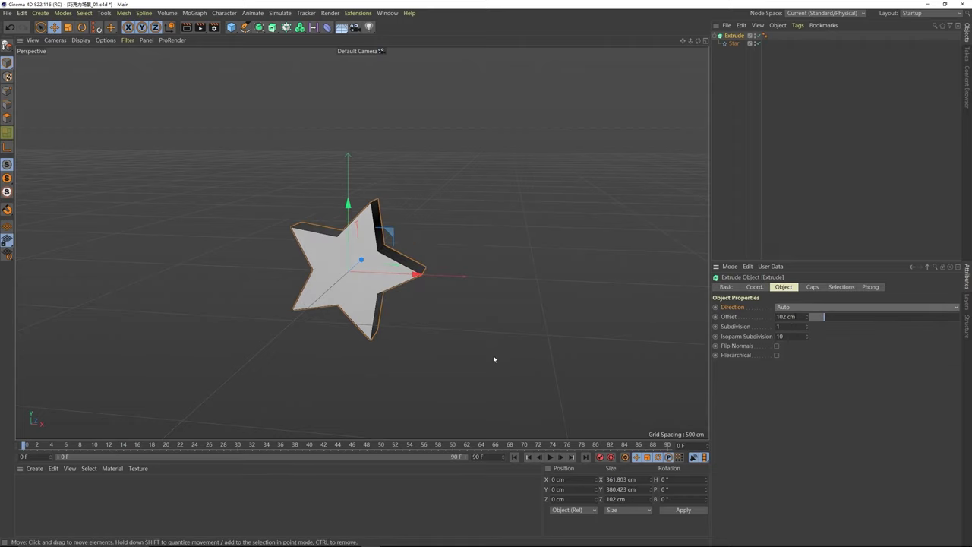
left_click_drag(331, 240, 395, 261, "alt")
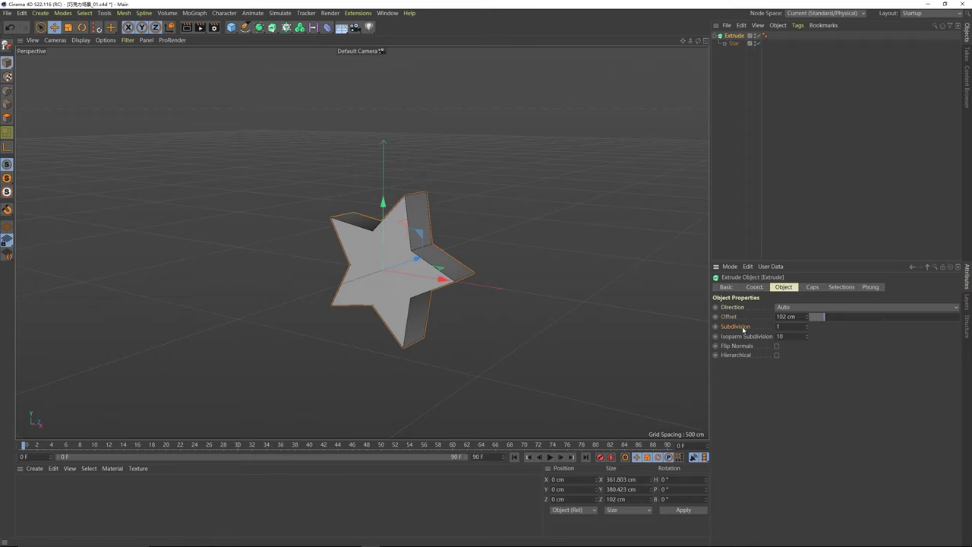
Step: Raise the star extrusion's subdivision to 7 and inspect the segments along its sides
left_click(808, 325)
left_click(808, 326)
left_click(807, 326)
left_click(807, 325)
left_click(807, 325)
left_click(807, 325)
left_click_drag(528, 284, 397, 280, "alt")
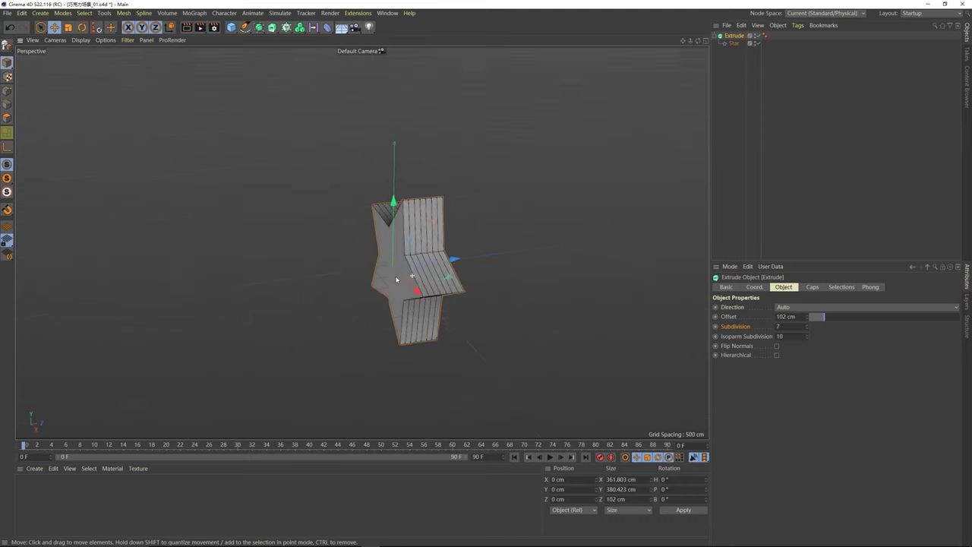
scroll(410, 232, "up", 3)
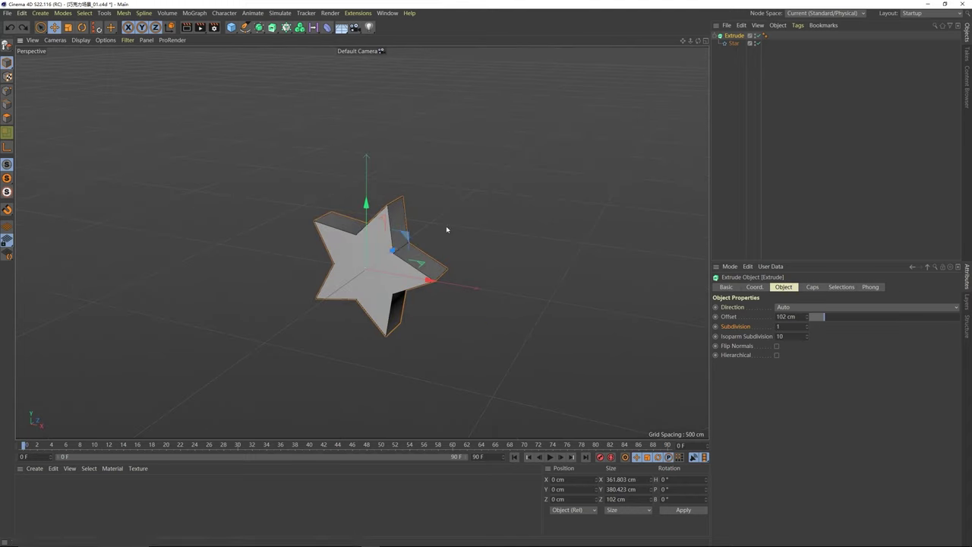
left_click(737, 51)
left_click(734, 44)
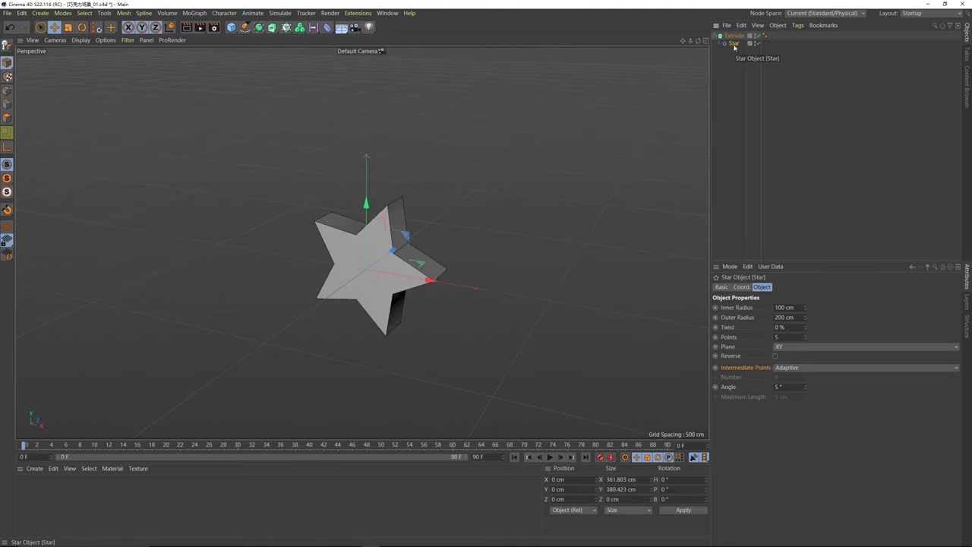
left_click(735, 36)
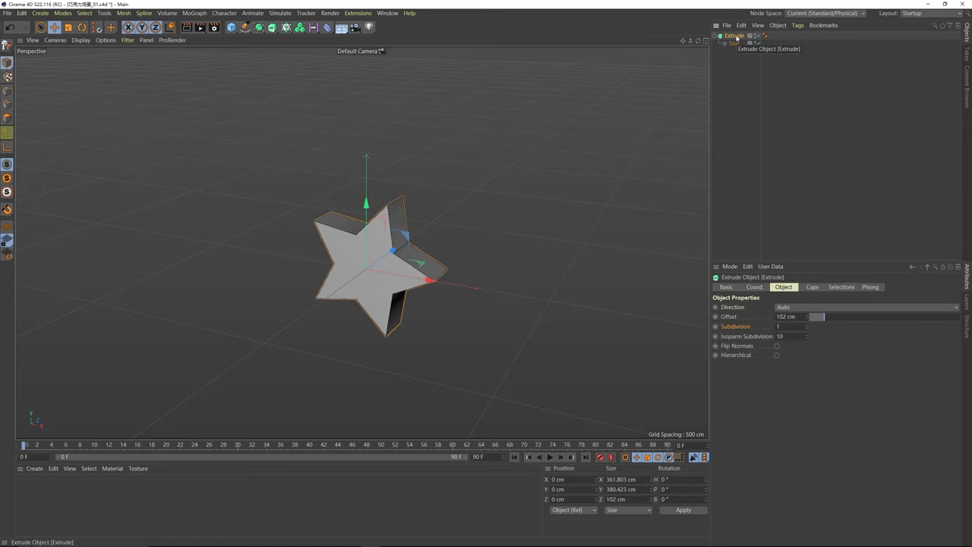
left_click(736, 55)
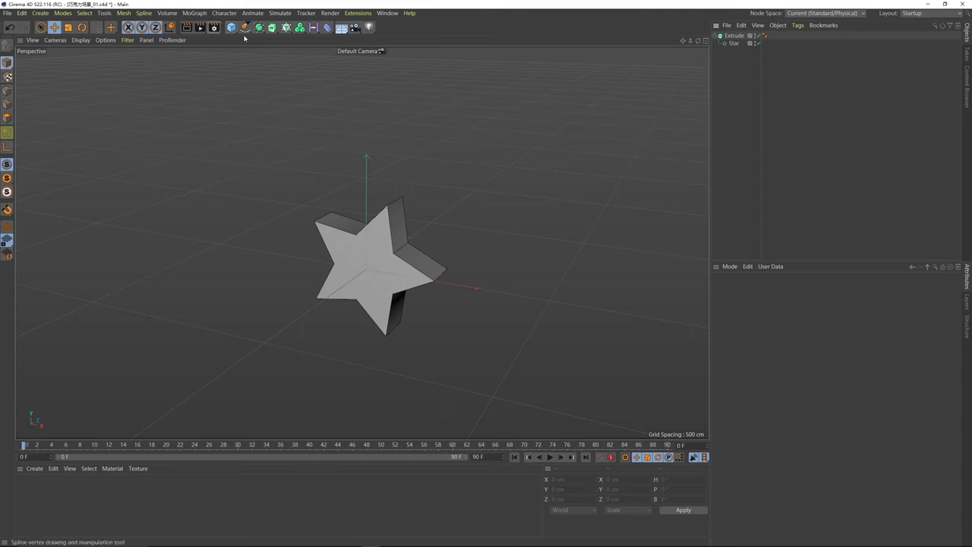
Step: Add a circle spline and move it about 511 cm along X, beside the star
left_click(245, 27)
left_click(351, 51)
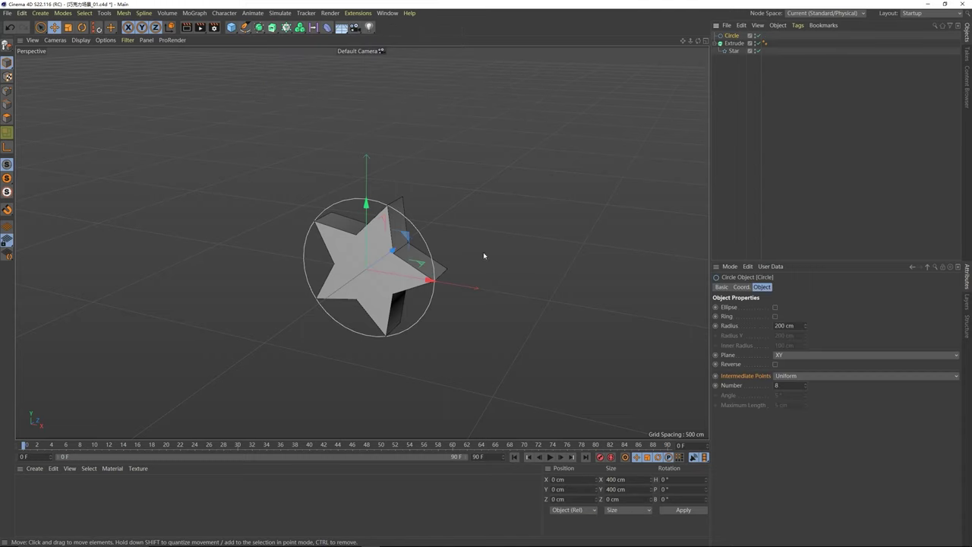
left_click_drag(435, 279, 630, 312)
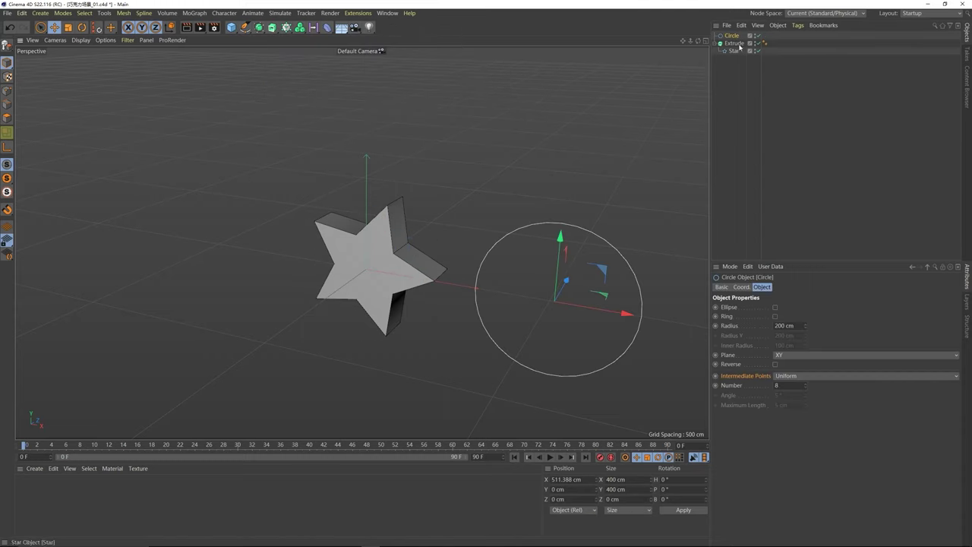
Step: Nest the circle above the star inside the Extrude generator and enable Hierarchical so both splines are extruded
mouse_move(736, 36)
left_mouse_down()
mouse_move(748, 52)
mouse_move(739, 50)
left_mouse_up()
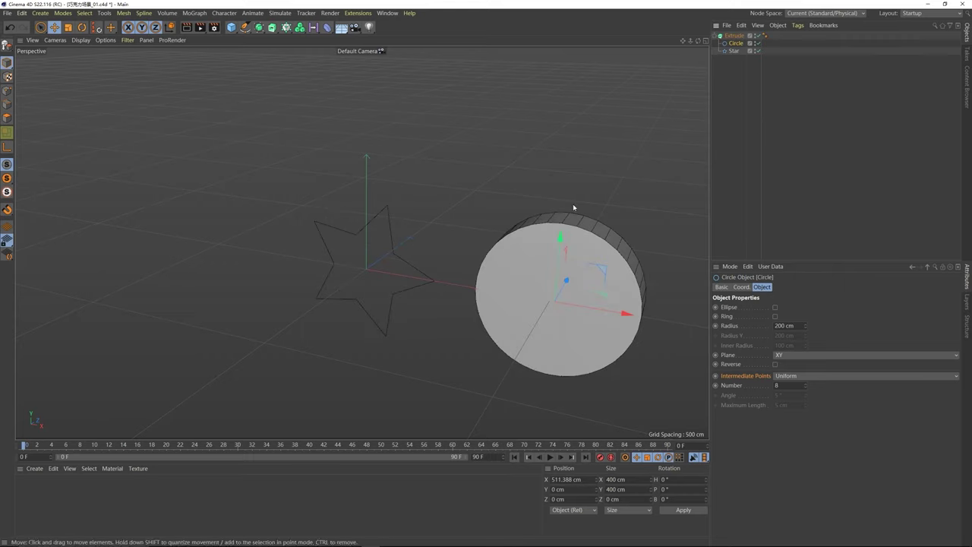
left_click(735, 51)
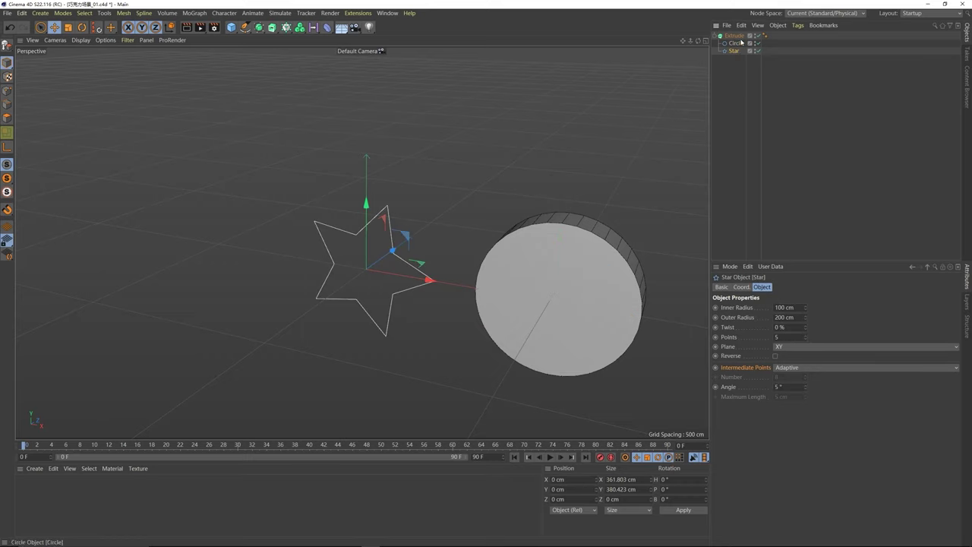
left_click(735, 37)
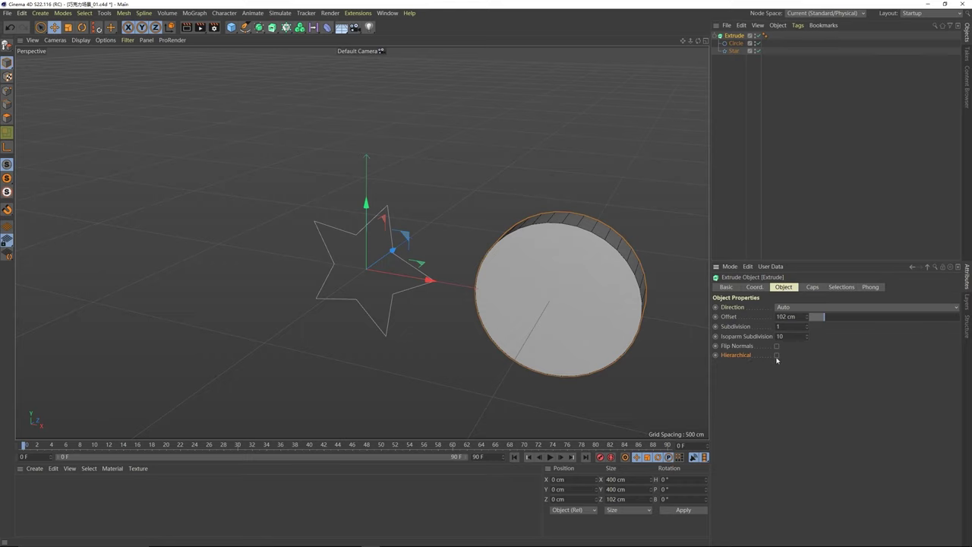
left_click(777, 356)
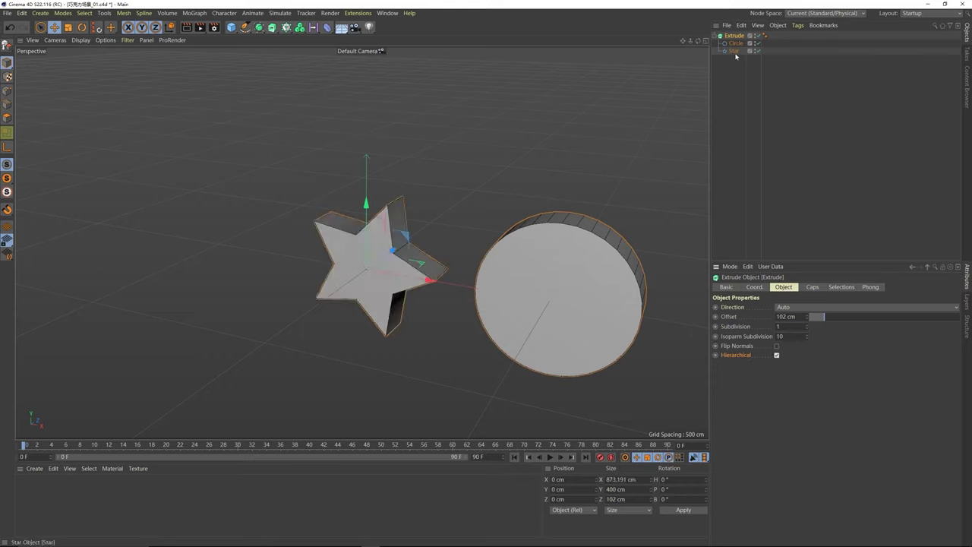
Step: Duplicate the star and the circle inside the Extrude, moving the copies to about -638 cm and 1081 cm on X
left_click(733, 50)
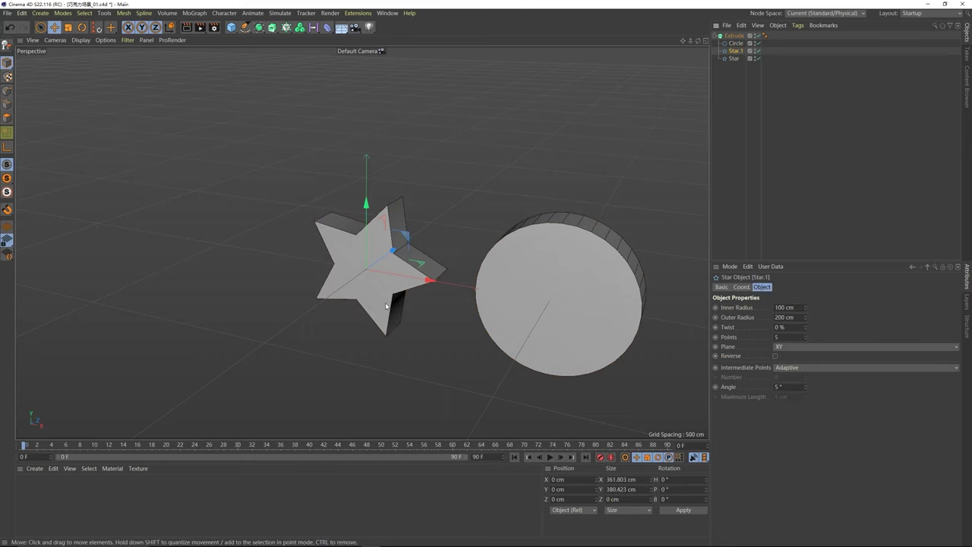
left_click_drag(431, 280, 270, 257, "ctrl")
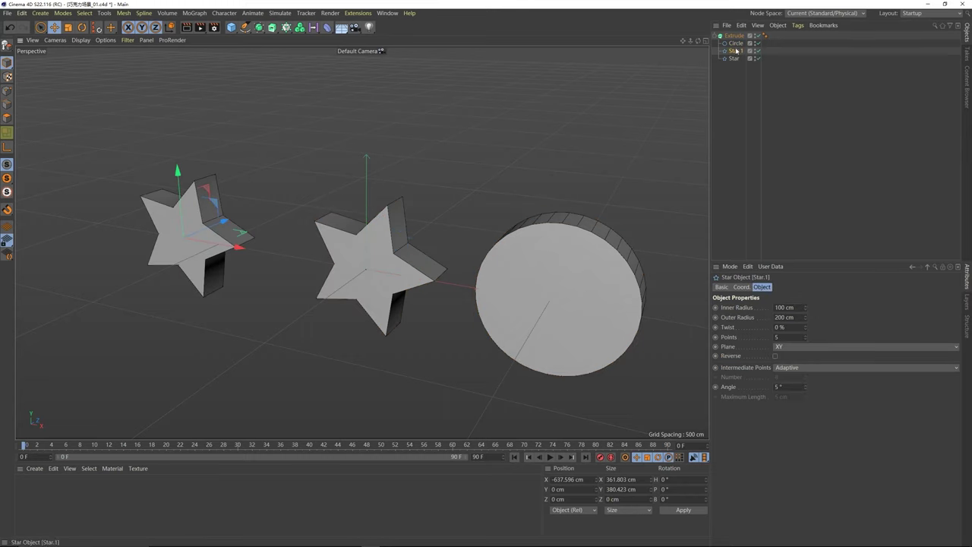
left_click_drag(737, 44, 736, 39, "ctrl")
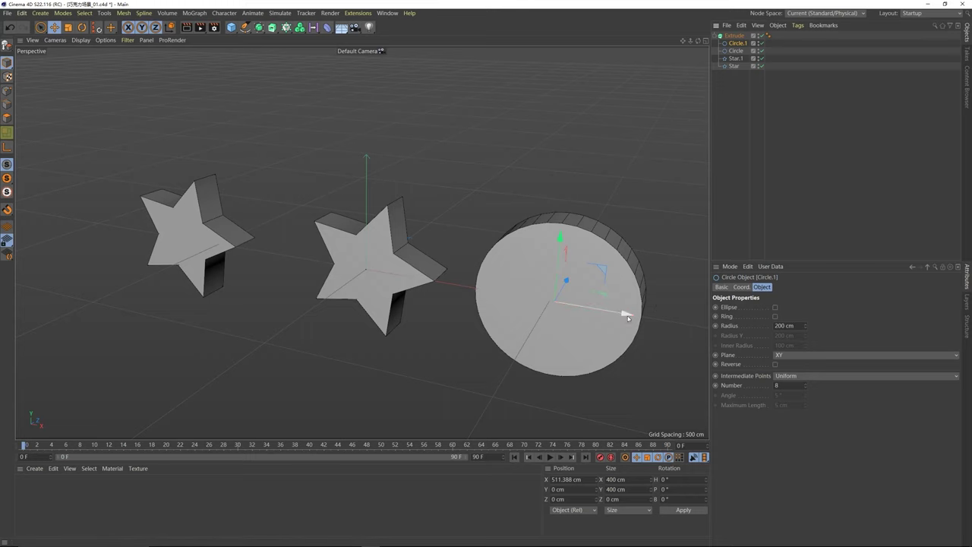
left_click_drag(624, 314, 876, 358)
left_click_drag(387, 265, 359, 265, "alt")
scroll(358, 266, "down", 3)
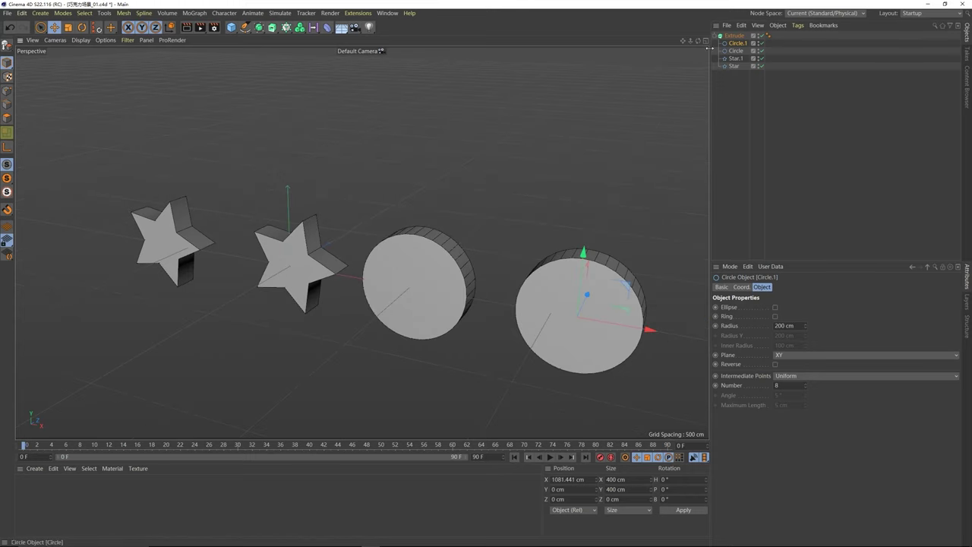
Step: Turn off the star extrusion's start cap and inspect the opened shape
left_click(734, 36)
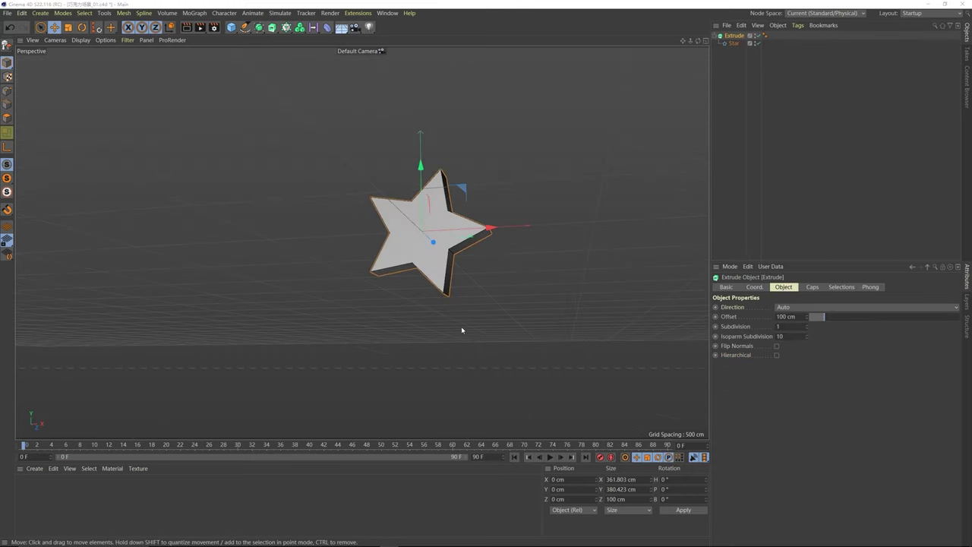
left_click_drag(438, 255, 380, 241, "alt")
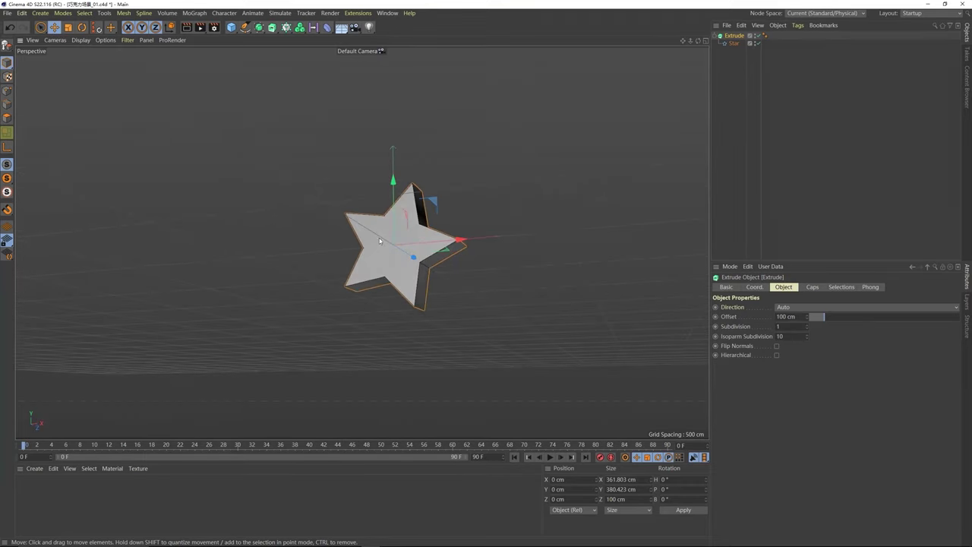
left_click(812, 287)
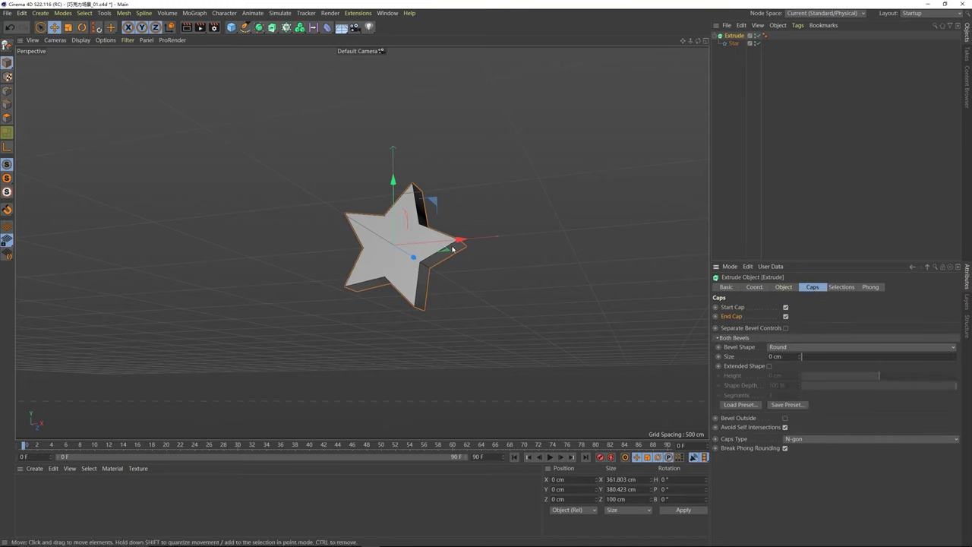
left_click_drag(397, 252, 384, 254, "alt")
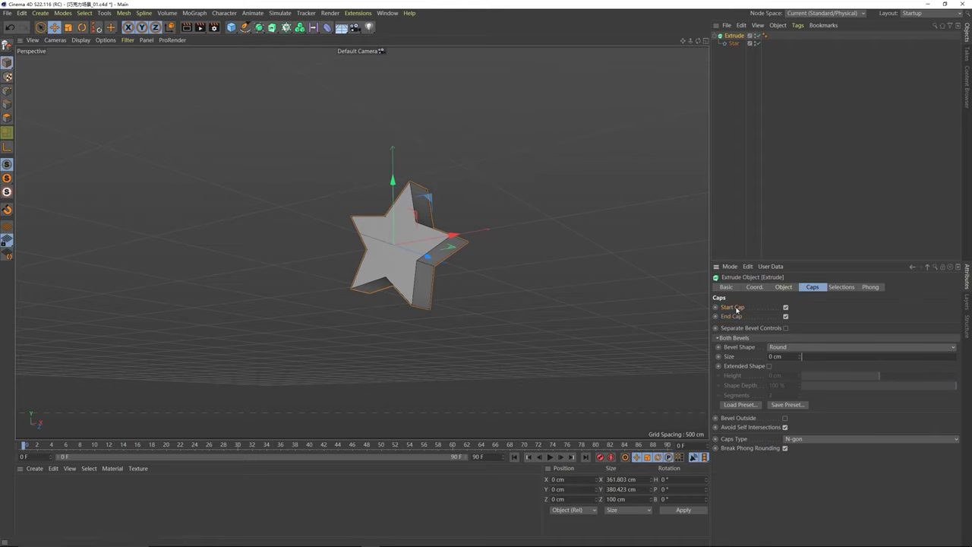
left_click(786, 308)
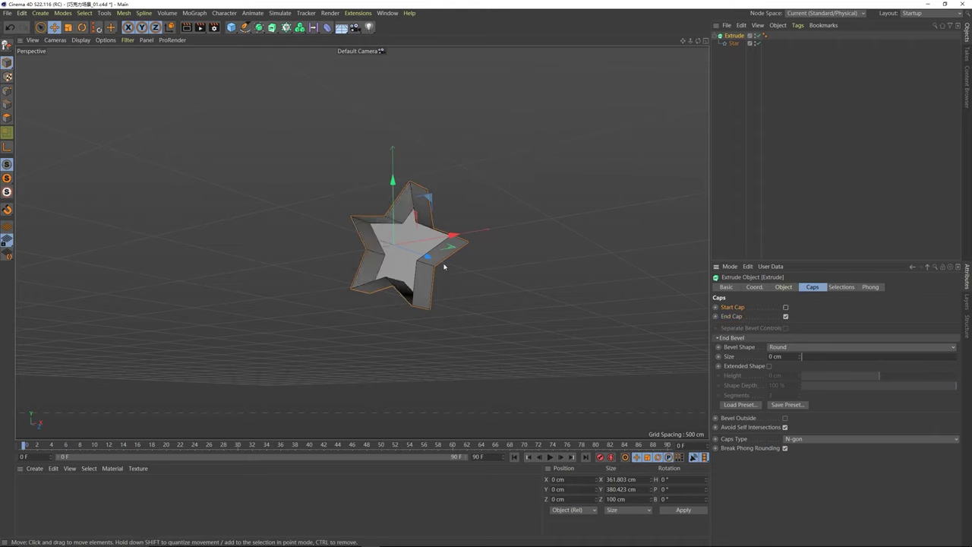
left_click_drag(437, 183, 407, 193, "alt")
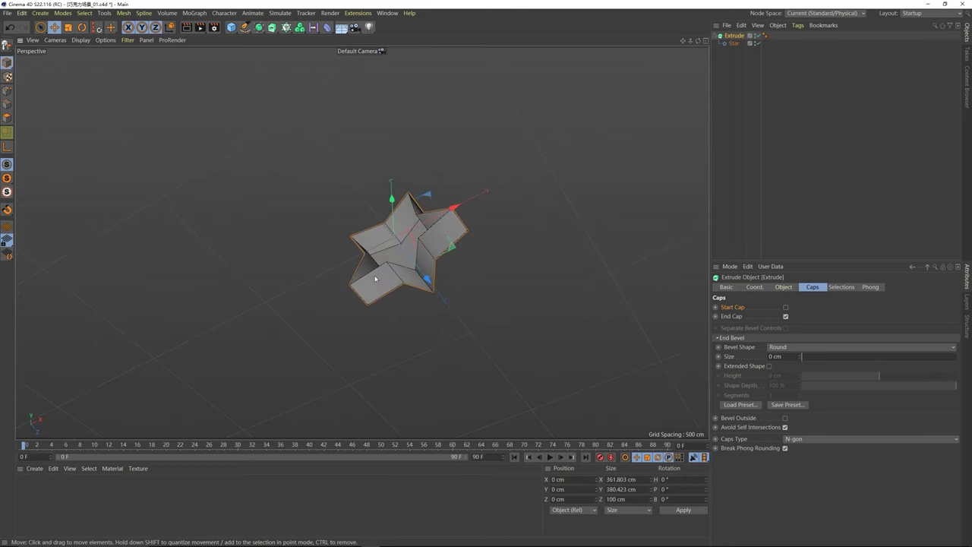
left_click_drag(374, 279, 402, 220, "alt")
Step: Turn off the star extrusion's end cap, and switch both caps back on
left_click(786, 317)
left_click_drag(787, 307, 786, 317)
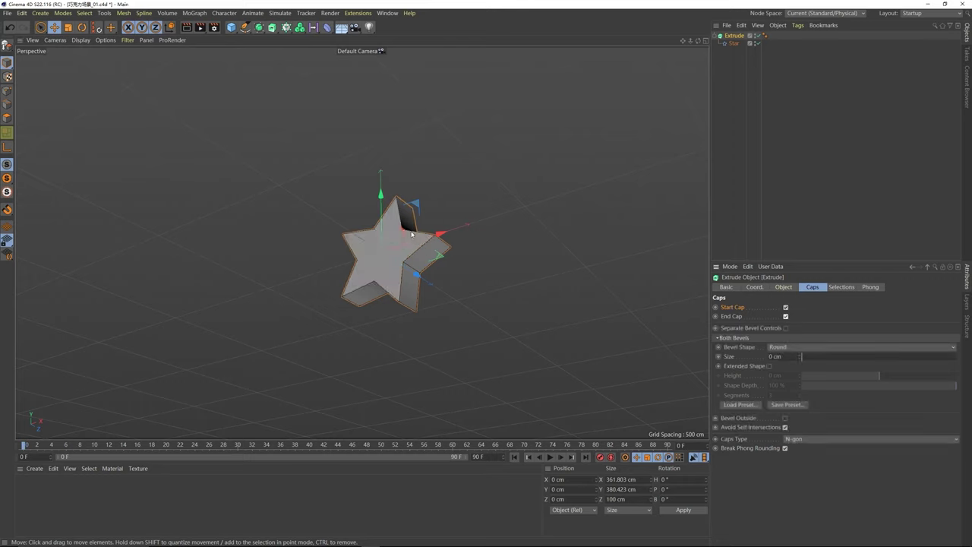
left_click_drag(394, 238, 339, 243, "alt")
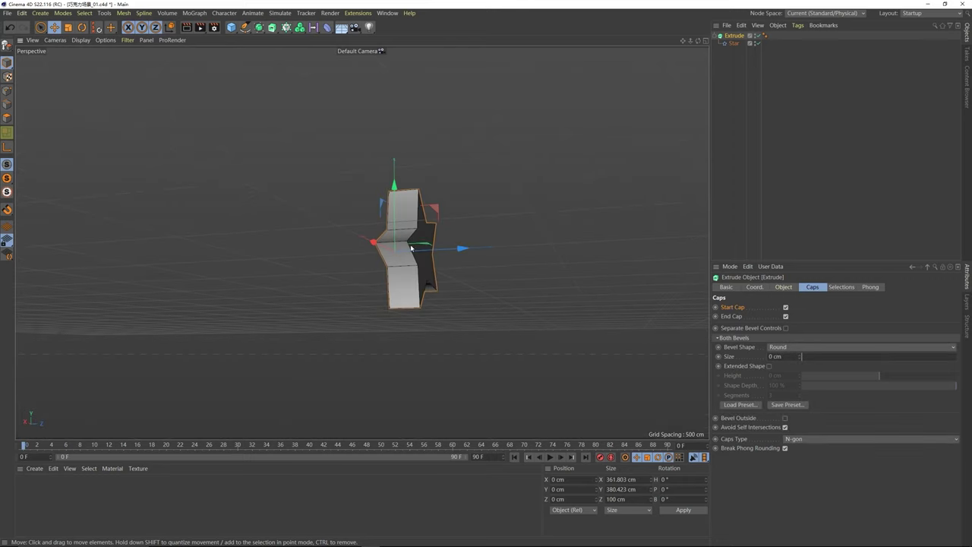
left_click_drag(411, 247, 383, 242, "alt")
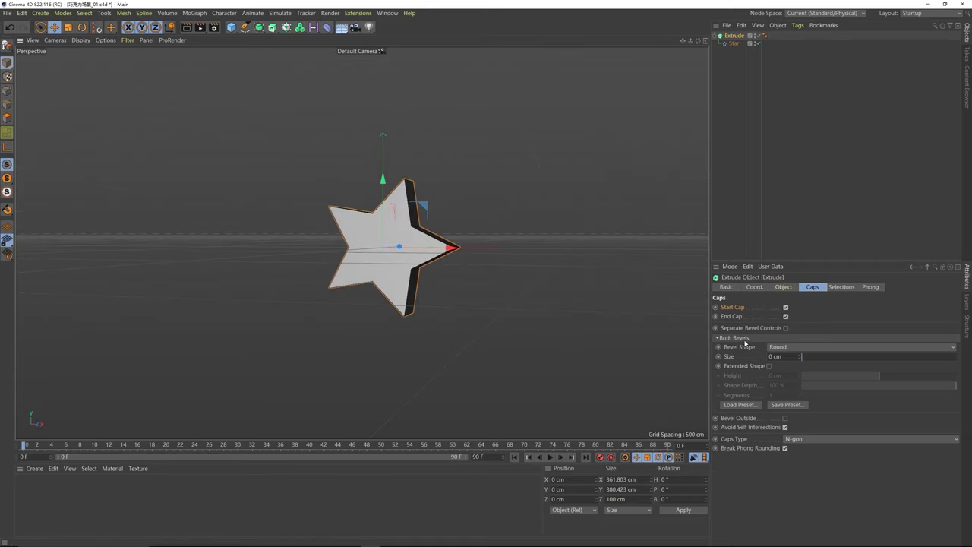
Step: Try different round bevel sizes on both caps of the star extrusion, leaving the size at 61.98 cm
left_click_drag(383, 237, 386, 208, "alt")
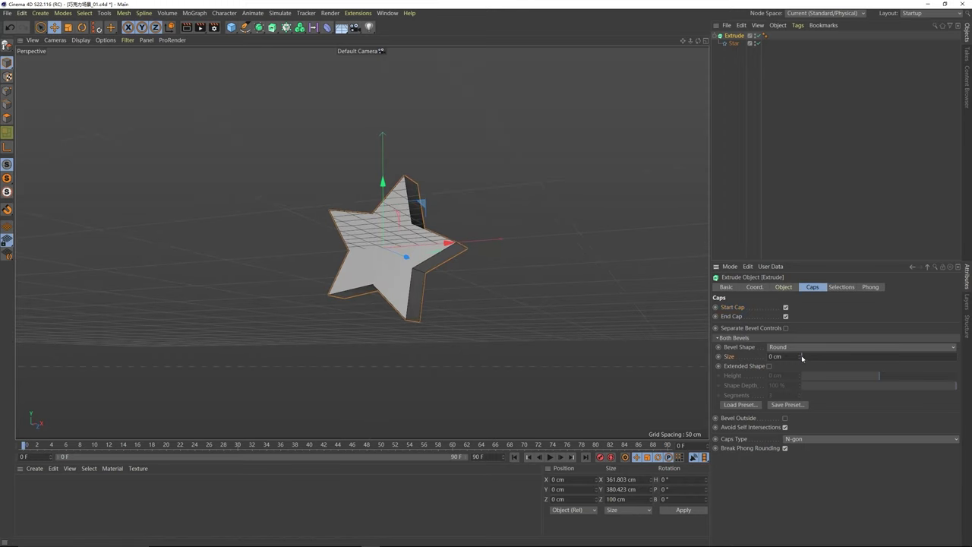
left_click_drag(803, 358, 846, 357)
left_click_drag(411, 228, 676, 237, "alt")
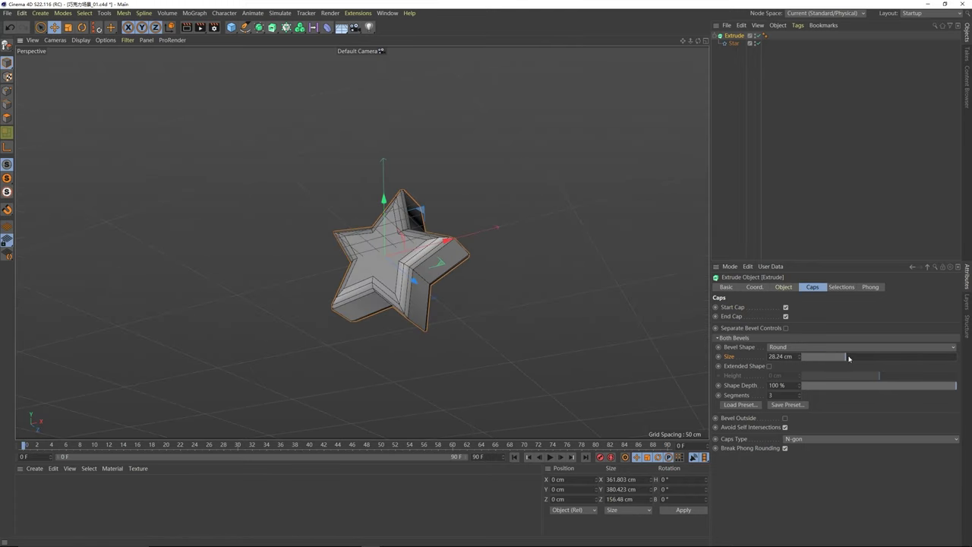
left_click_drag(849, 358, 941, 362)
mouse_move(429, 297)
left_mouse_down("alt")
mouse_move(395, 272)
mouse_move(278, 293)
mouse_move(480, 284)
mouse_move(395, 264)
mouse_move(405, 296)
mouse_move(152, 282)
mouse_move(269, 278)
mouse_move(340, 262)
mouse_move(454, 211)
mouse_move(363, 330)
mouse_move(408, 290)
mouse_move(449, 283)
left_mouse_up("alt")
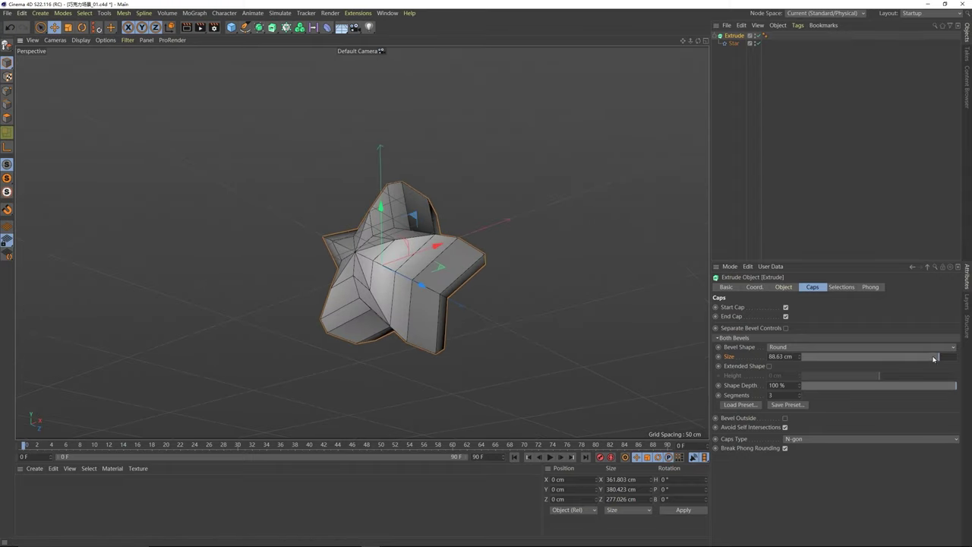
left_click_drag(935, 359, 898, 359)
left_click_drag(411, 282, 373, 289, "alt")
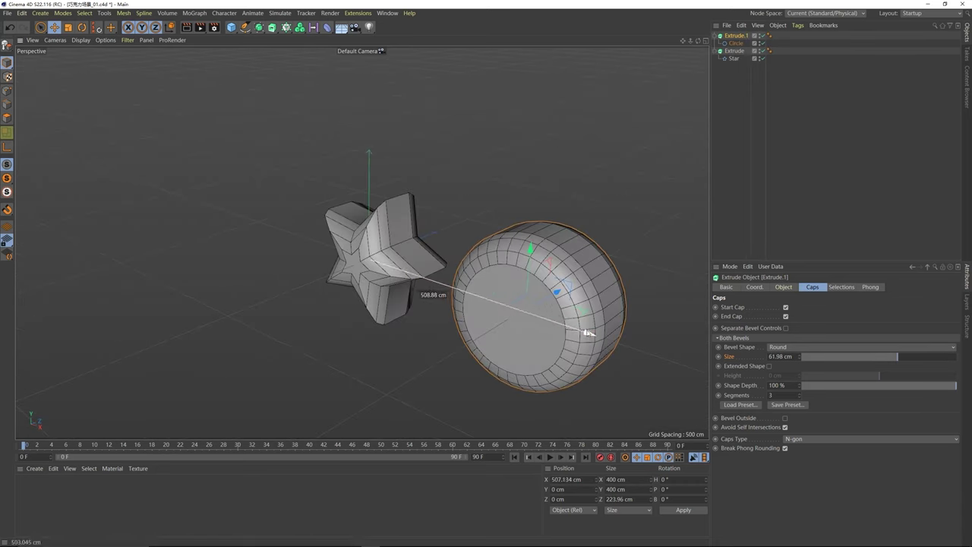
Step: Reduce the circle extrusion's bevel size to 42.67 cm
left_click_drag(428, 293, 610, 227, "alt")
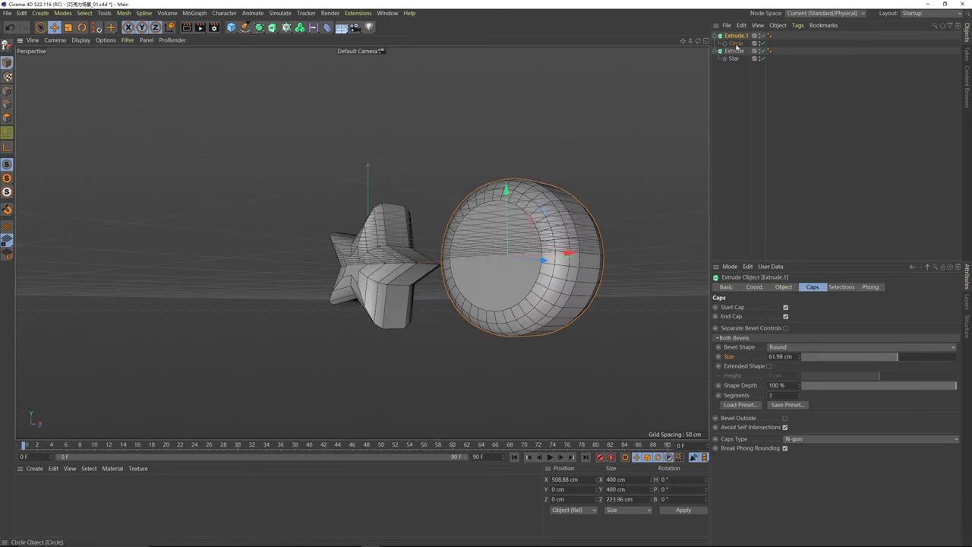
left_click_drag(890, 358, 857, 357)
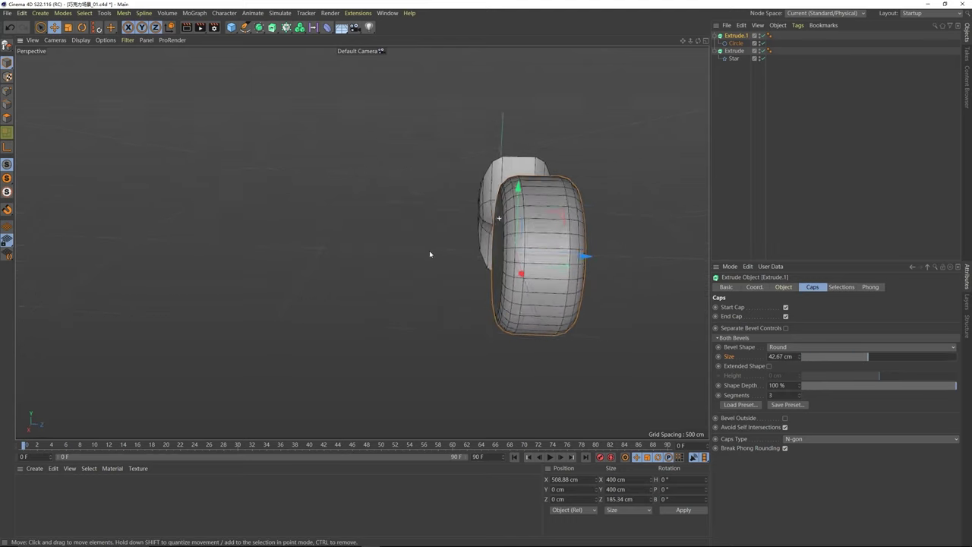
Step: Try a 100 cm bevel size on the circle extrusion's caps and reduce it again
left_click_drag(539, 238, 494, 247, "alt")
left_click_drag(564, 252, 680, 258, "alt")
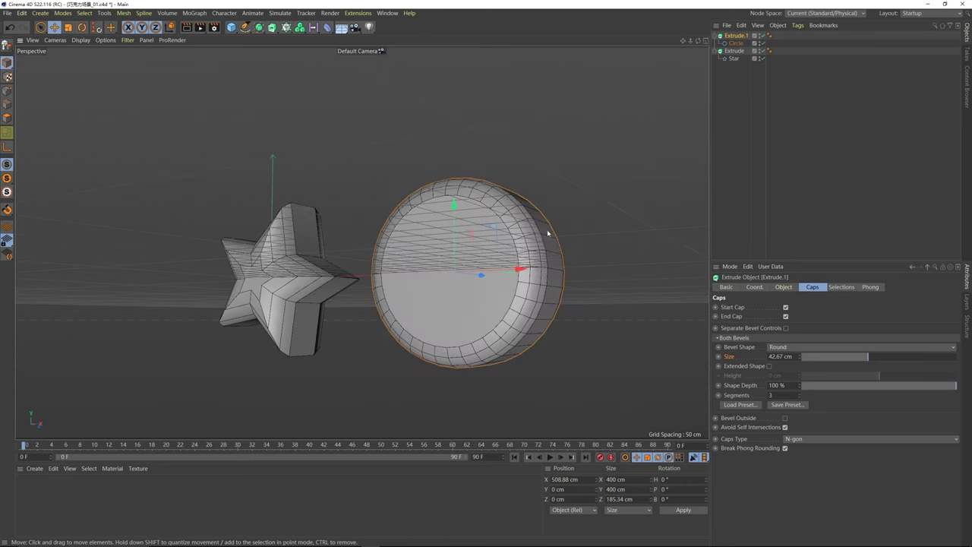
left_click_drag(548, 233, 553, 275)
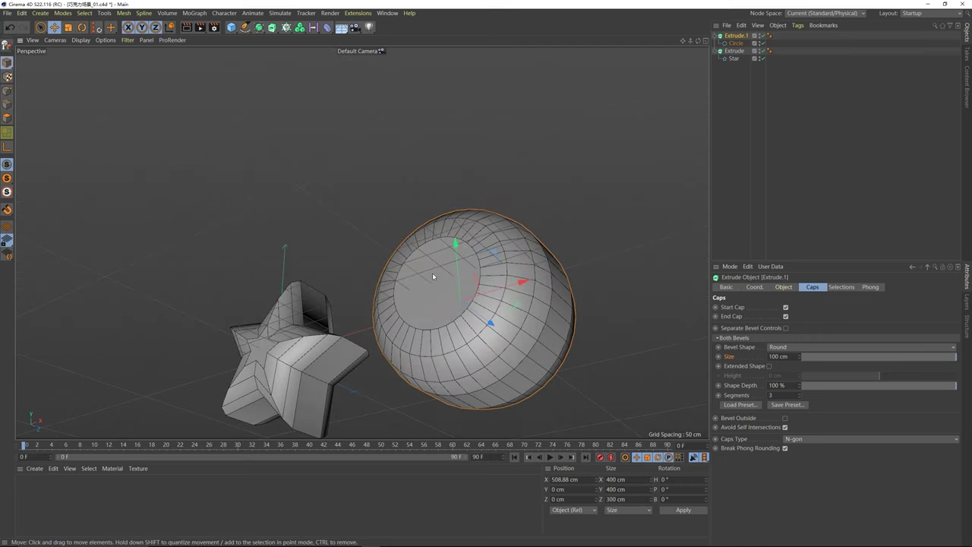
left_click_drag(493, 279, 474, 317, "alt")
left_click_drag(956, 359, 821, 359)
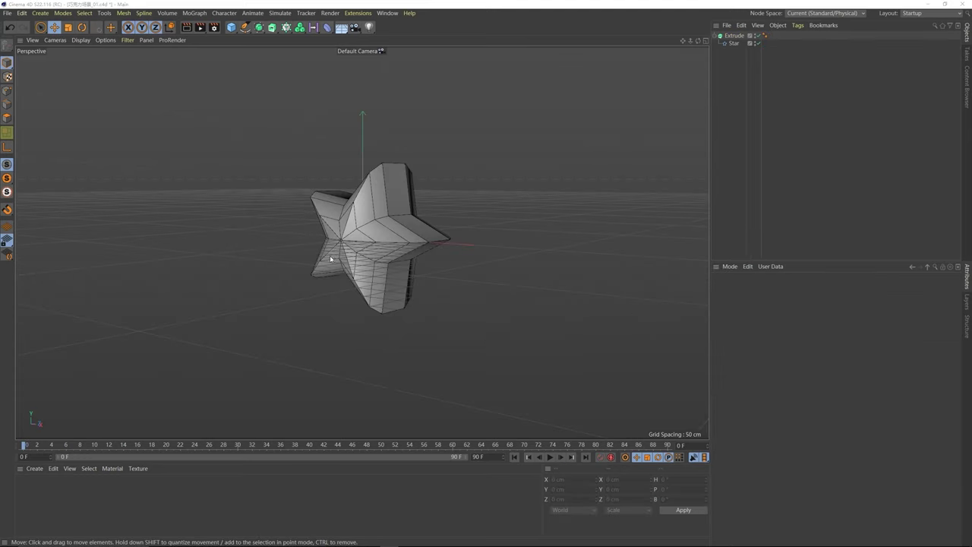
Step: Reduce the star extrusion's offset to 40 cm and check its thickness from several angles
left_click_drag(386, 229, 412, 205, "alt")
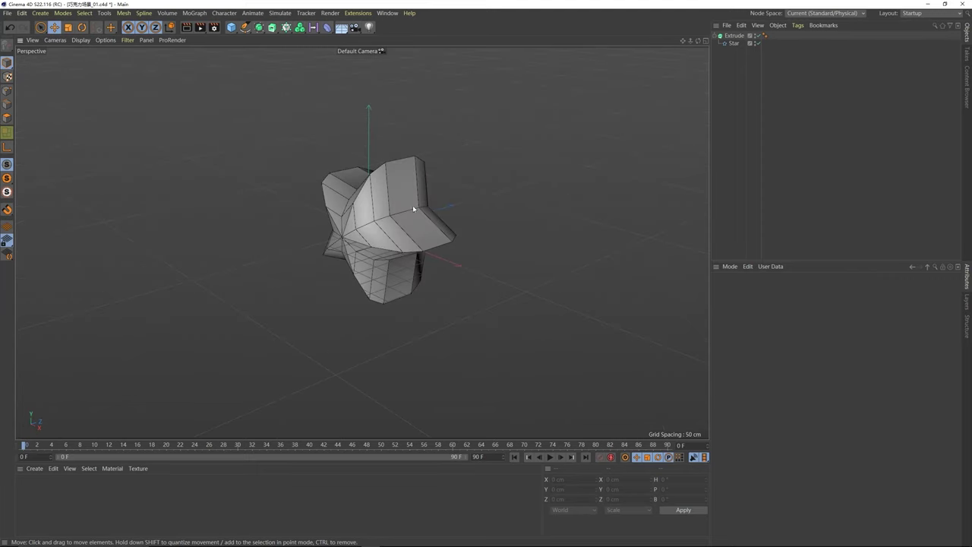
left_click(734, 35)
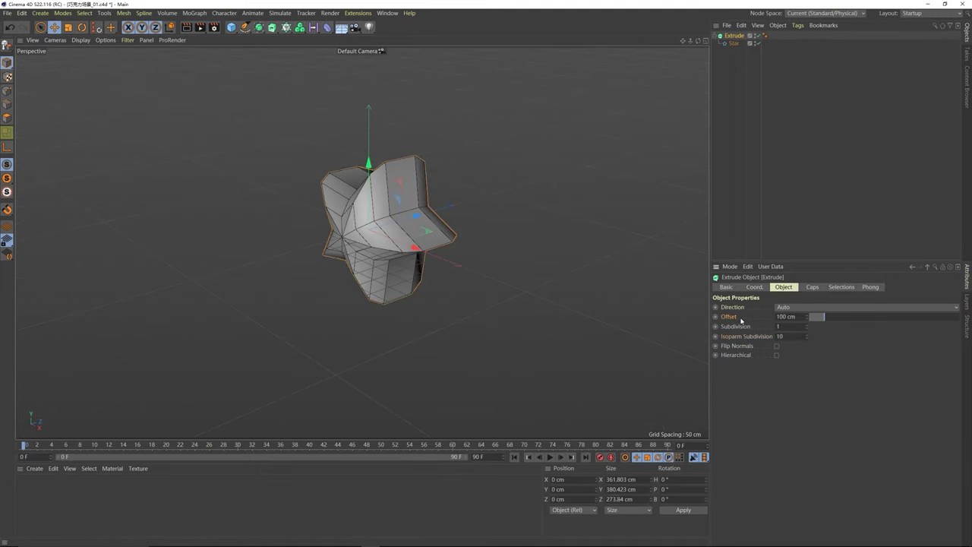
left_click_drag(828, 320, 813, 321)
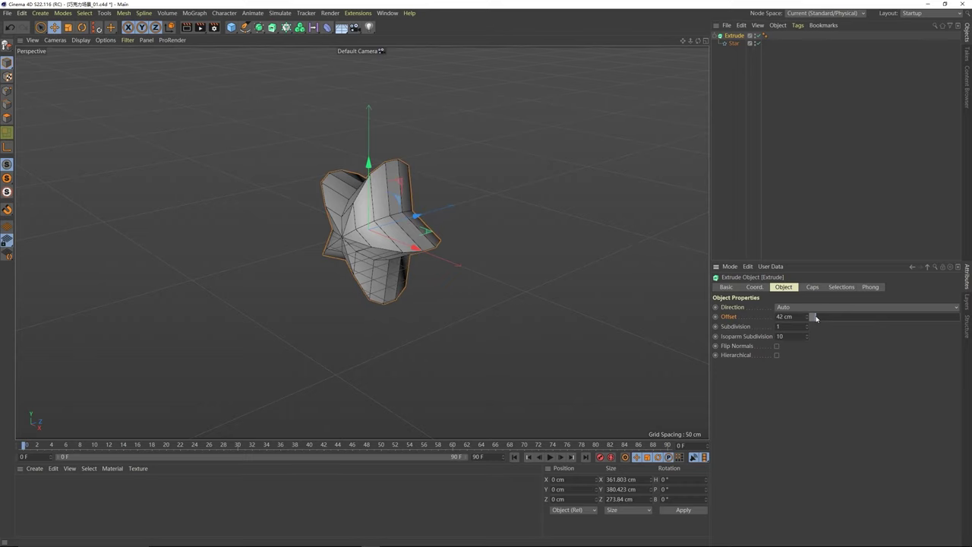
left_click_drag(370, 213, 497, 212, "alt")
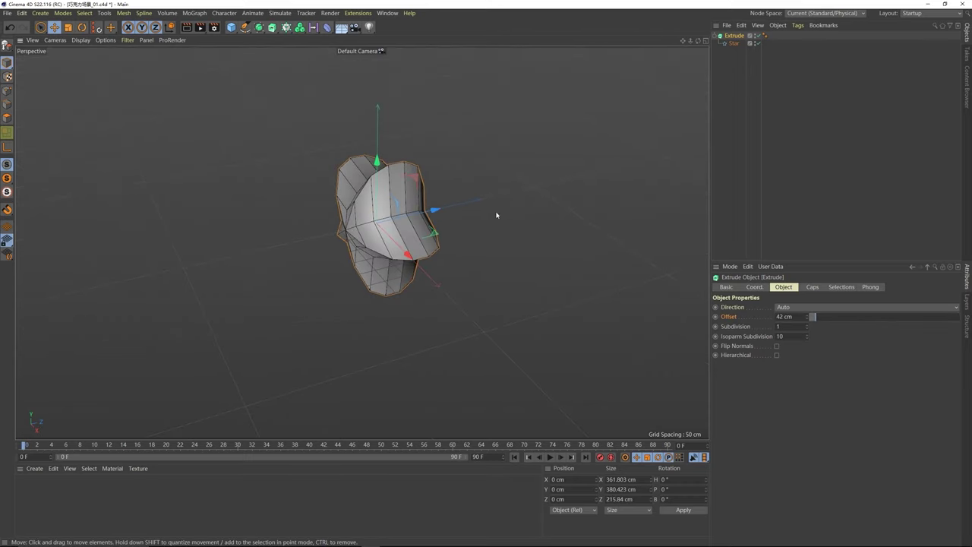
left_click_drag(812, 323, 809, 322)
left_click_drag(436, 210, 434, 197, "alt")
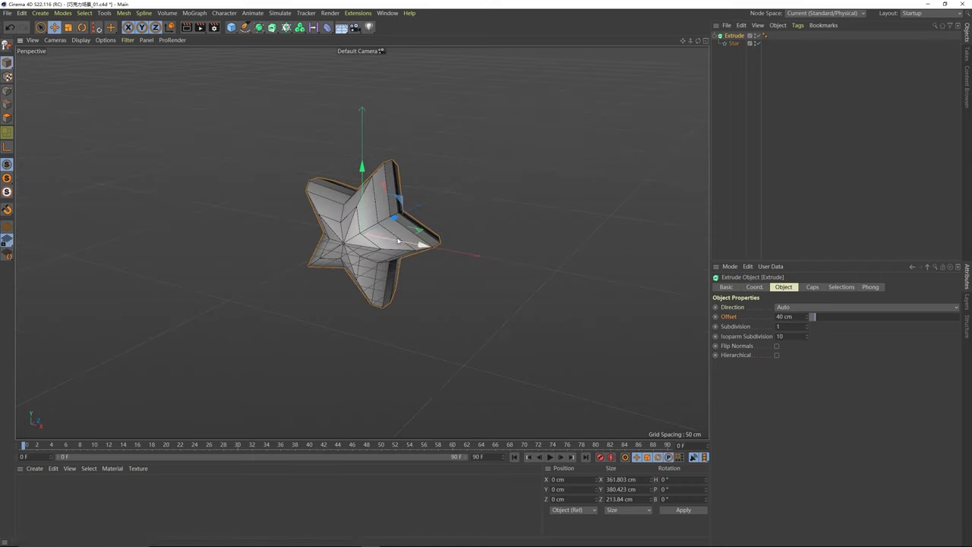
Step: Add a Subdivision Surface generator, make the star extrusion its child, and inspect the smoothed star
left_click(258, 28)
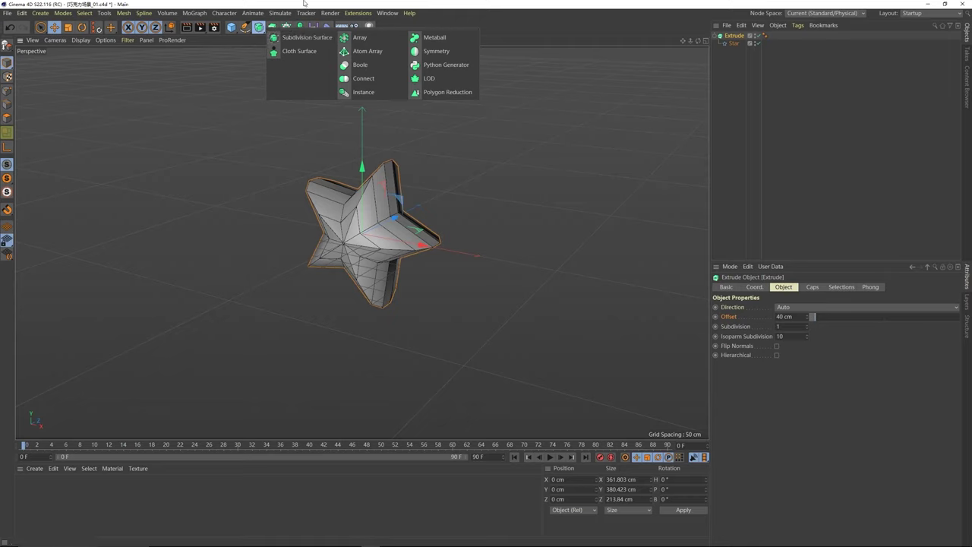
left_click(304, 37)
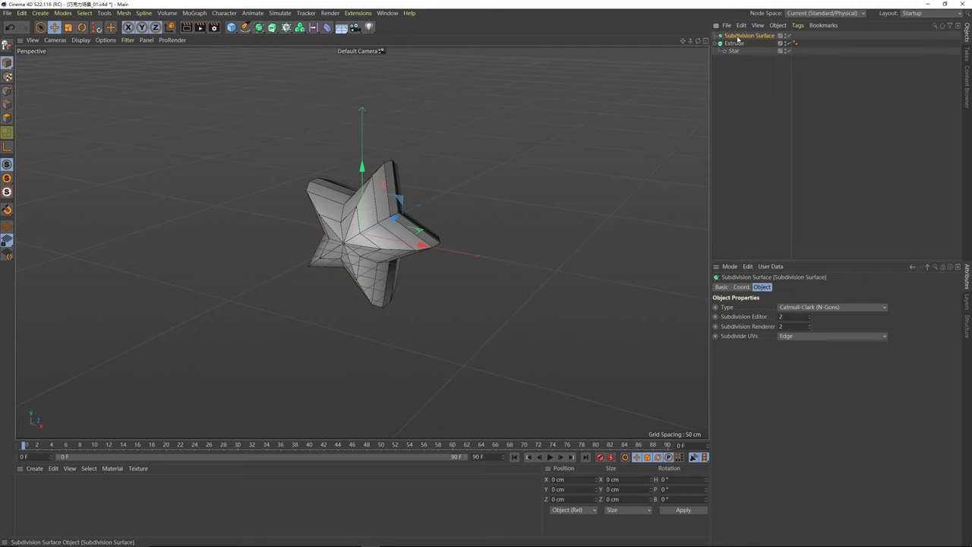
left_click(739, 44)
left_click_drag(385, 227, 379, 199, "alt")
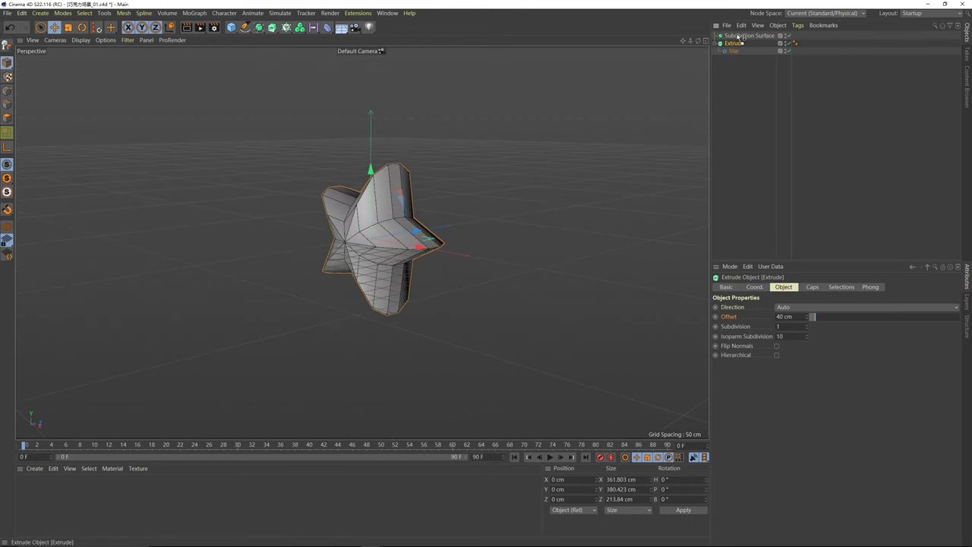
left_click_drag(738, 37, 739, 35)
left_click(746, 80)
left_click_drag(395, 265, 437, 220, "alt")
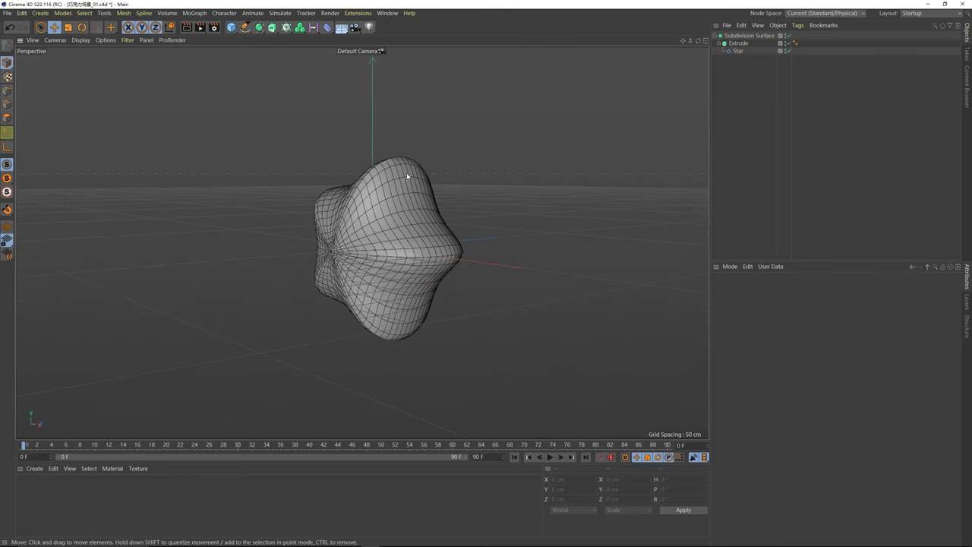
mouse_move(388, 179)
left_mouse_down("alt")
mouse_move(407, 168)
mouse_move(395, 186)
mouse_move(376, 186)
left_mouse_up("alt")
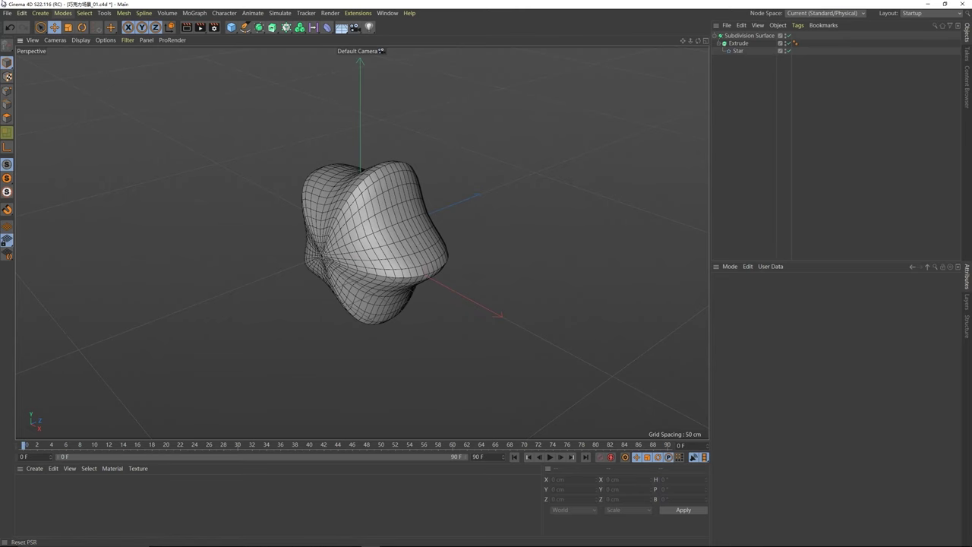
Step: Create a new empty project and add a plane primitive to it
left_click(7, 13)
left_click(32, 23)
left_click(231, 27)
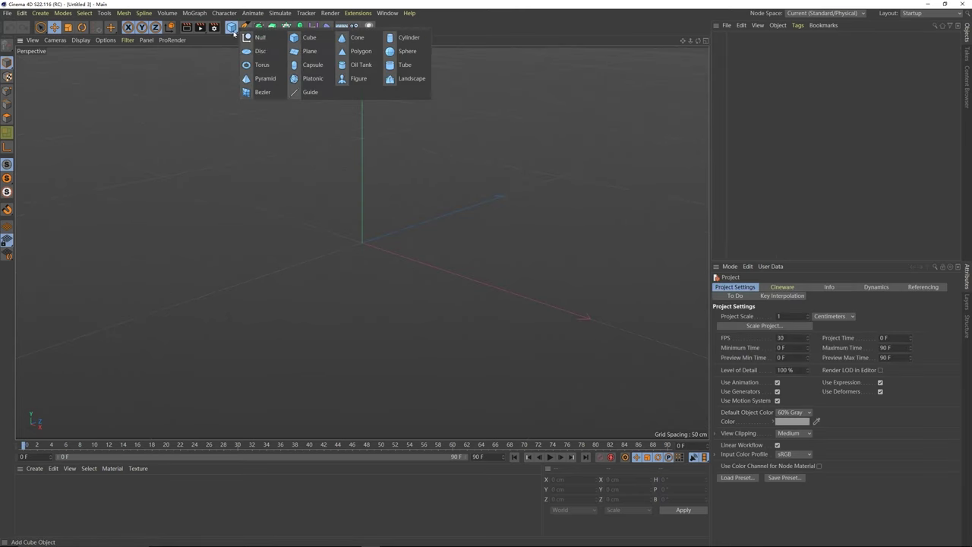
left_click(300, 51)
Step: Switch the viewport display mode to Lines to show the plane's segment grid
left_click(80, 39)
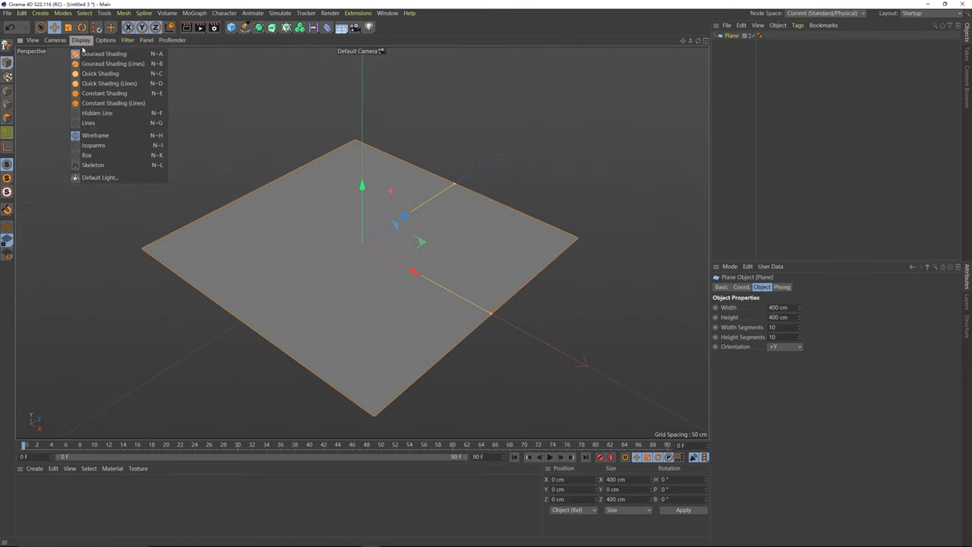
left_click(102, 122)
mouse_move(352, 247)
left_mouse_down("alt")
mouse_move(363, 261)
mouse_move(372, 229)
mouse_move(353, 236)
left_mouse_up("alt")
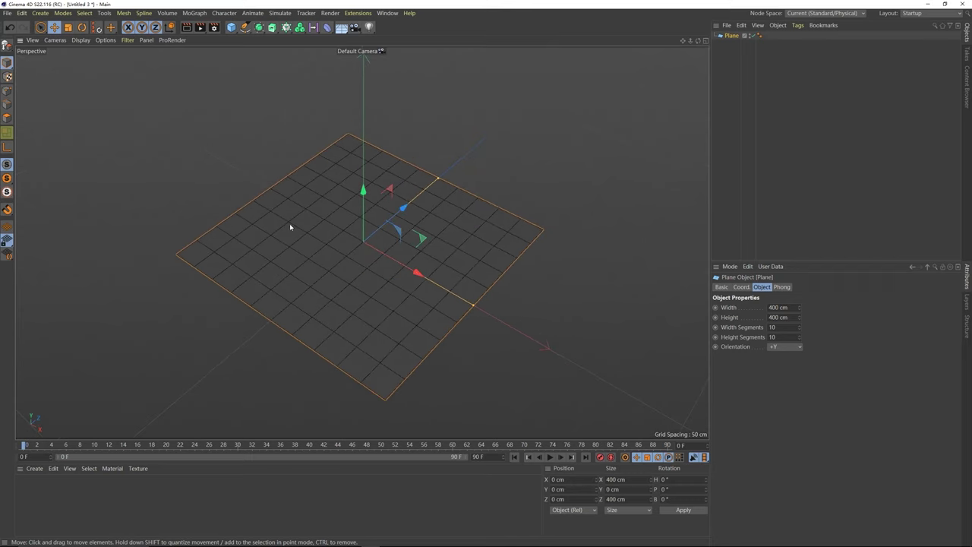
Step: Add a Subdivision Surface as the parent of the plane and examine its denser grid
left_click(259, 27)
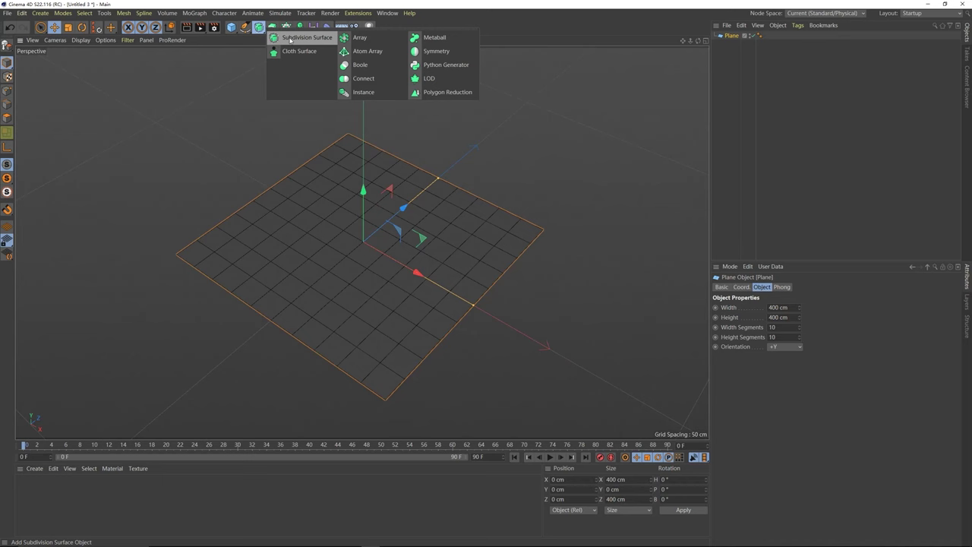
left_click(290, 39, "alt")
left_click_drag(383, 257, 372, 244, "alt")
scroll(372, 243, "up", 5)
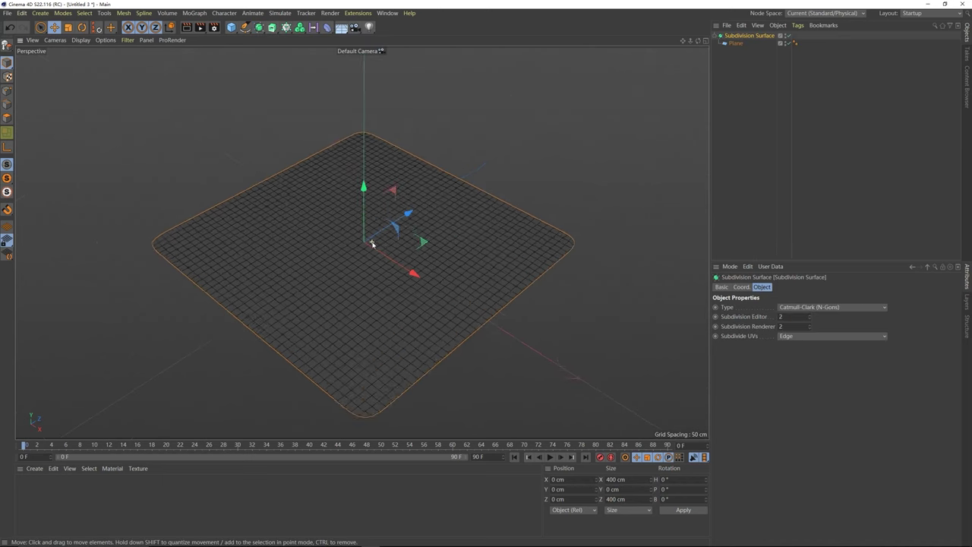
scroll(372, 243, "up", 1)
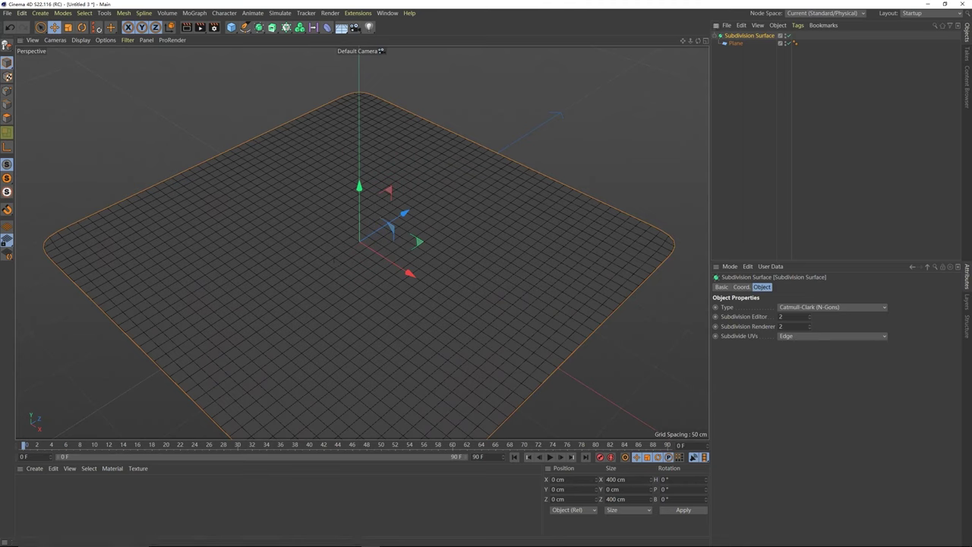
Step: Try Subdivision Editor levels up to 4 on the plane's Subdivision Surface, leaving the level at 1
type("1")
key("Return")
type("1")
key("Return")
type("2")
key("Return")
type("3")
key("Return")
type("4")
key("Return")
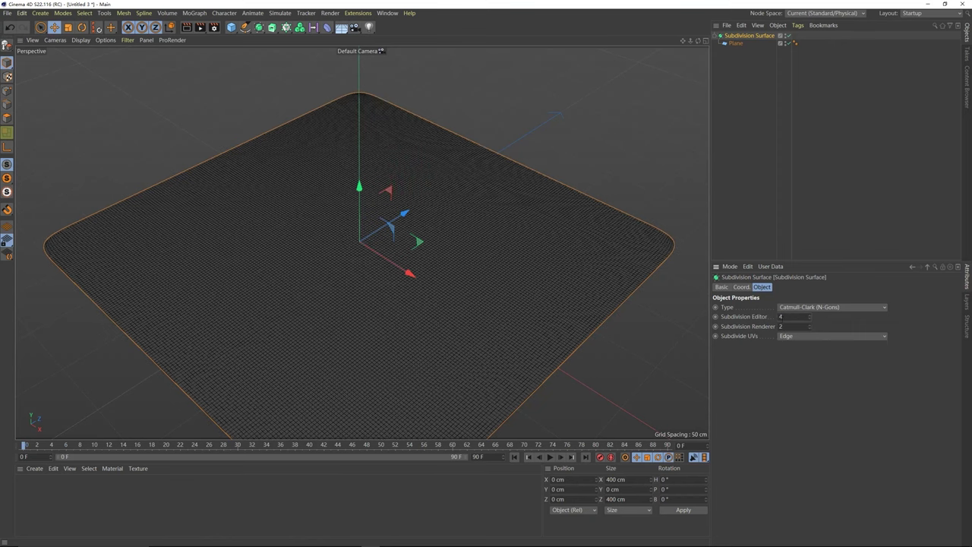
left_click(810, 319)
left_click(810, 320)
left_click(810, 320)
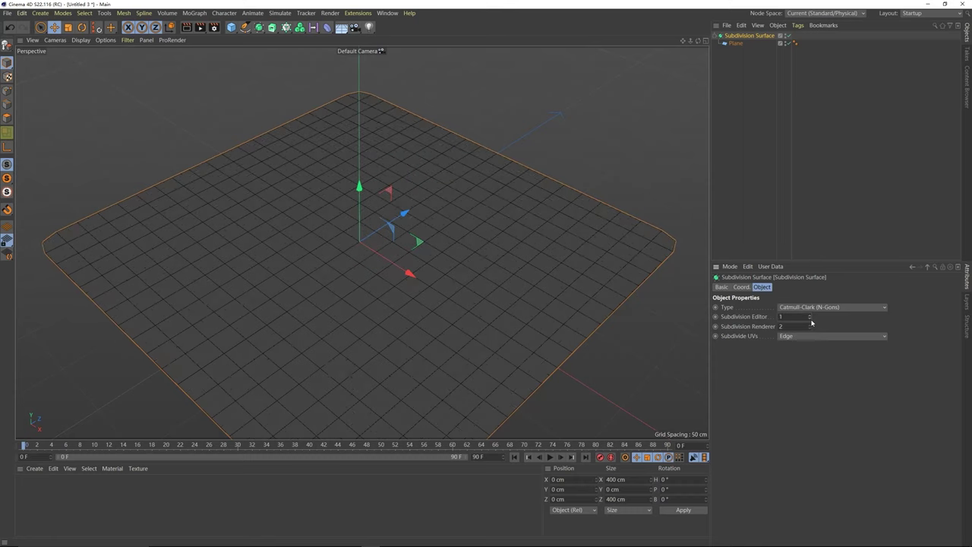
Step: Delete the plane from under the Subdivision Surface, keeping the generator
scroll(397, 210, "down", 2)
scroll(397, 210, "down", 1)
left_click(736, 44)
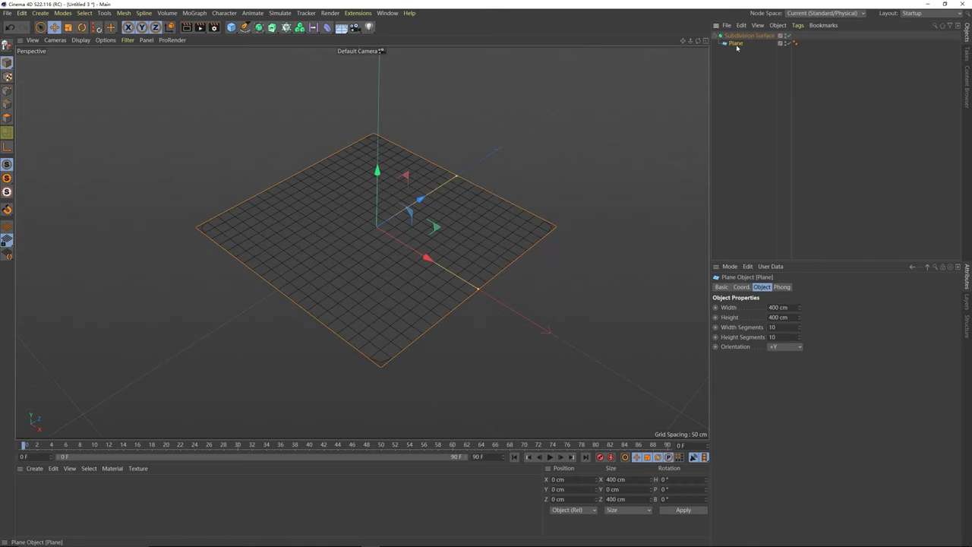
key("Delete")
Step: Add a cube primitive and make it a child of the Subdivision Surface
left_click(231, 27)
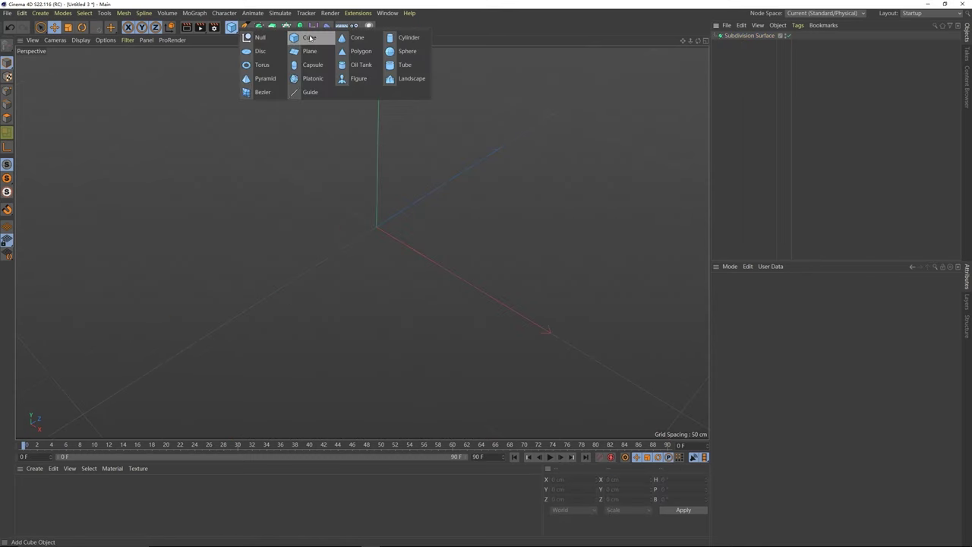
left_click(308, 38)
mouse_move(390, 219)
left_mouse_down("alt")
mouse_move(386, 202)
mouse_move(388, 226)
left_mouse_up("alt")
scroll(388, 225, "down", 1)
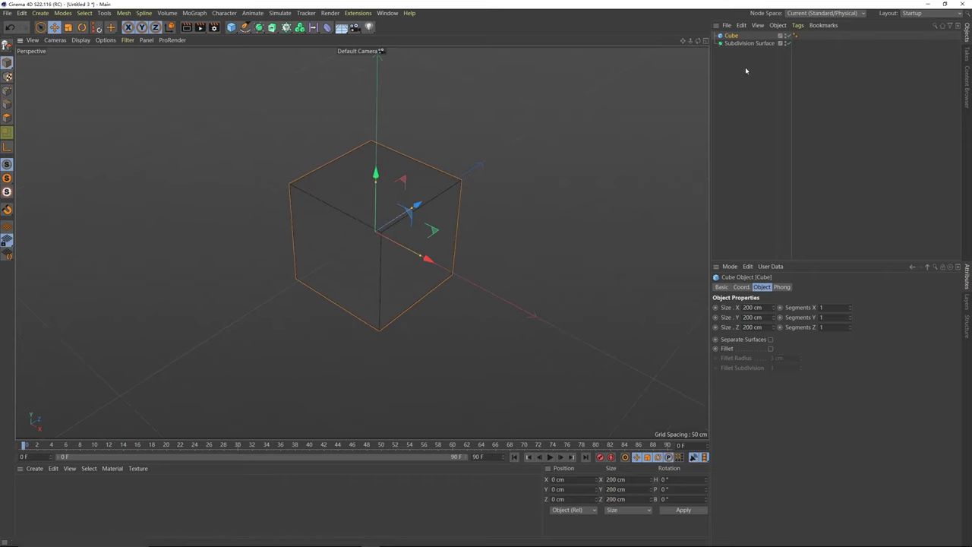
left_click_drag(739, 46, 741, 46)
left_click(423, 189)
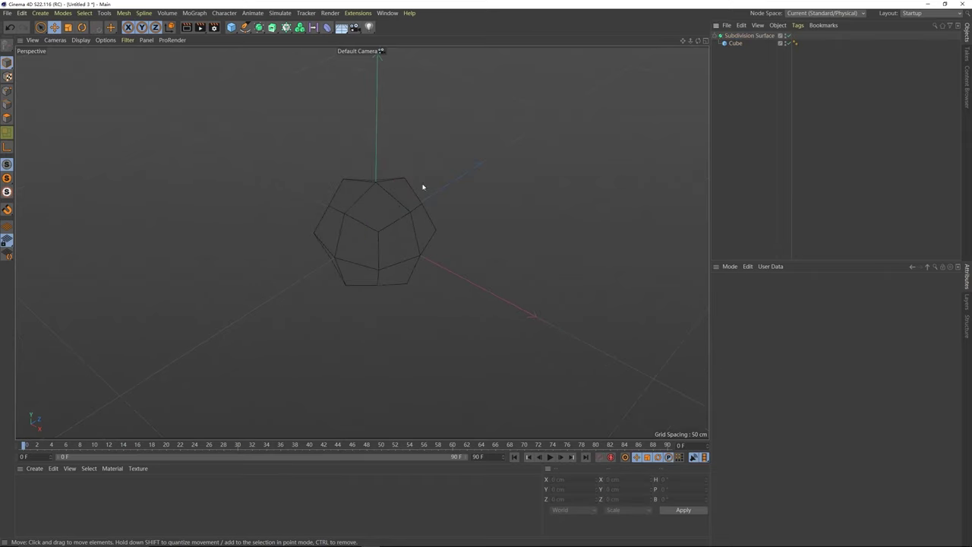
Step: Raise the cube's Subdivision Editor level to 5 to compare the smoothing, and return it to 1
left_click(747, 37)
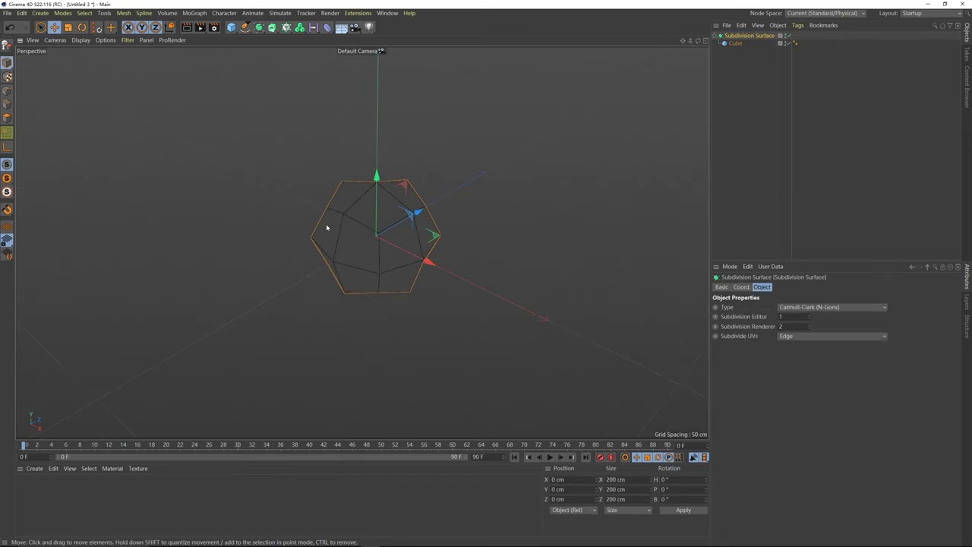
left_click_drag(328, 226, 365, 228, "alt")
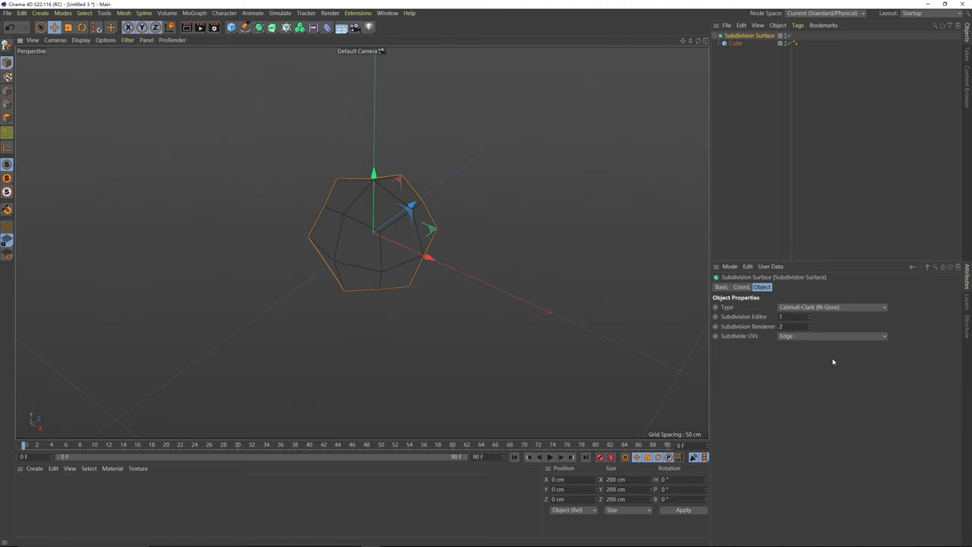
left_click(811, 317)
left_click(812, 318)
left_click(811, 318)
left_click(811, 317)
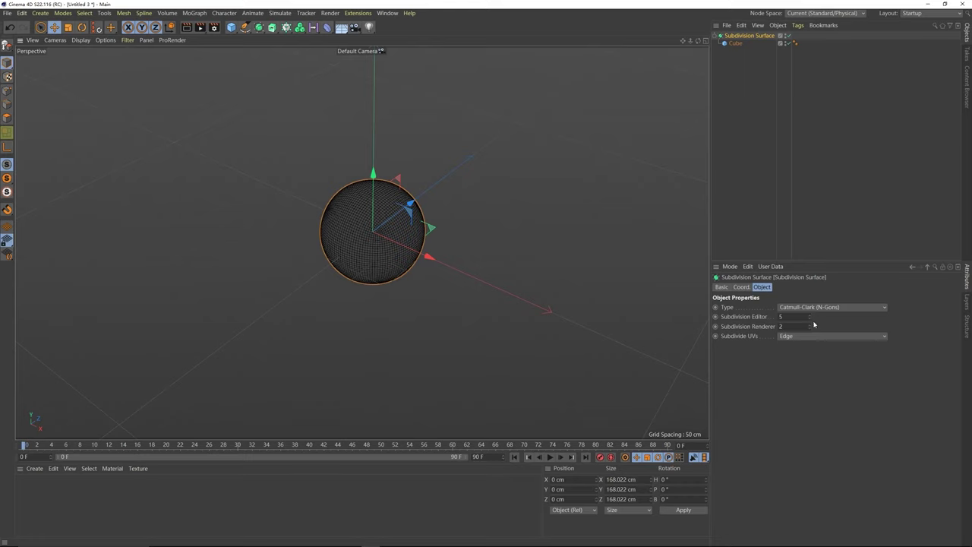
left_click(810, 320)
left_click(811, 320)
left_click(811, 320)
left_click(811, 320)
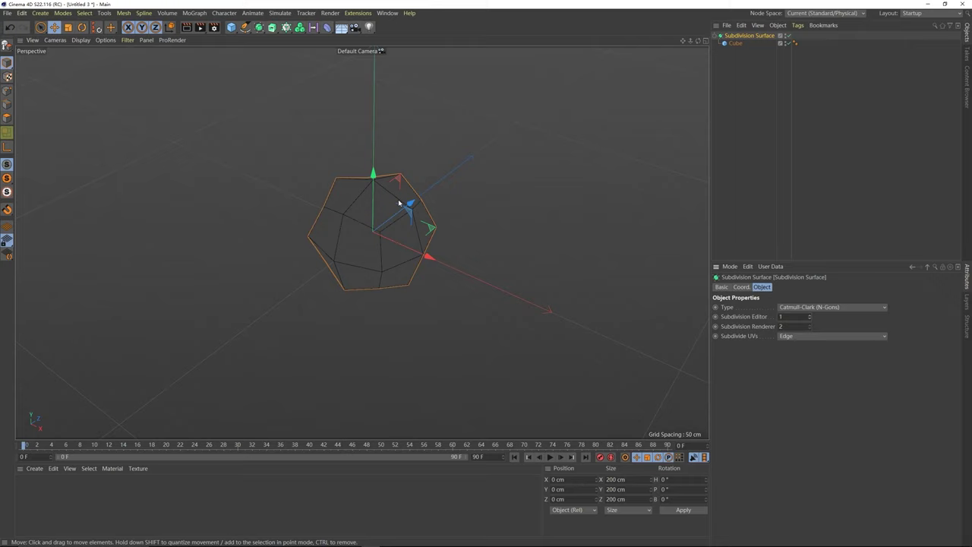
mouse_move(386, 231)
left_mouse_down("alt")
mouse_move(387, 263)
mouse_move(387, 220)
mouse_move(384, 234)
left_mouse_up("alt")
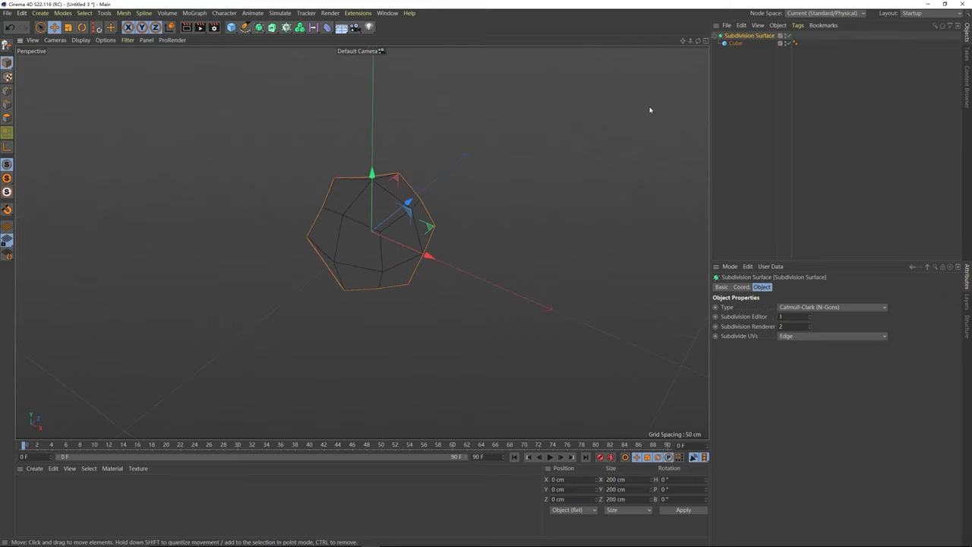
left_click(740, 43)
left_click(743, 35)
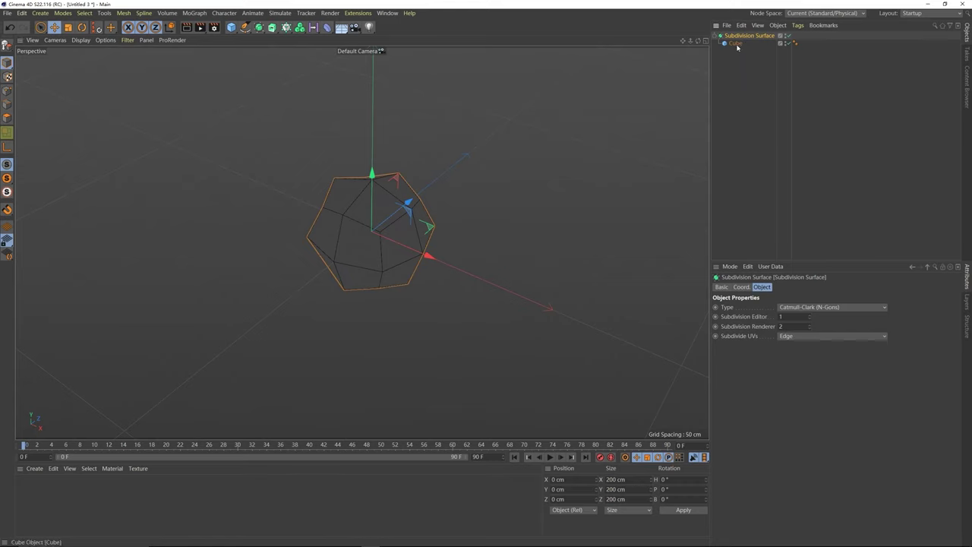
left_click(744, 51)
left_click(737, 36)
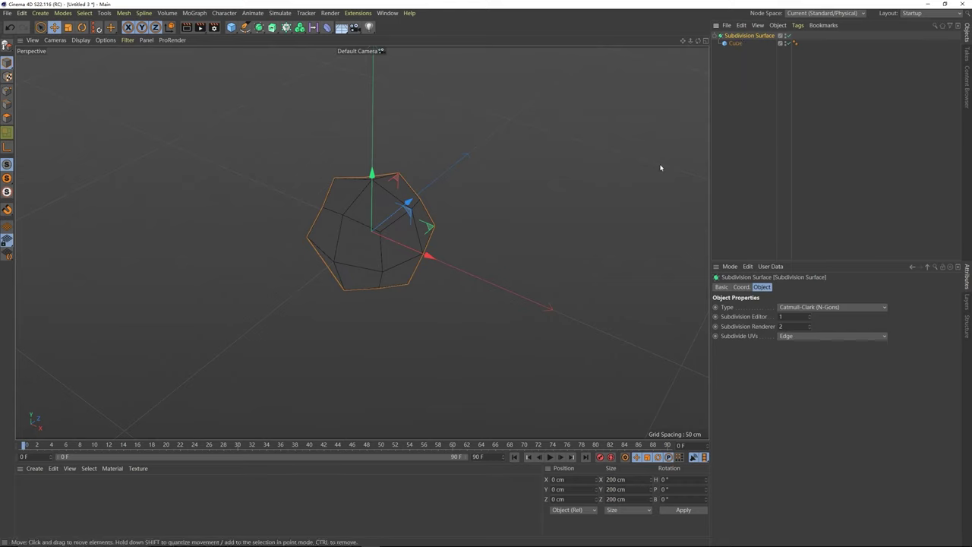
Step: Test the Subdivision Editor level at 5, then set it to 1 and the Subdivision Renderer level to 4
left_click(749, 320)
left_click(810, 315)
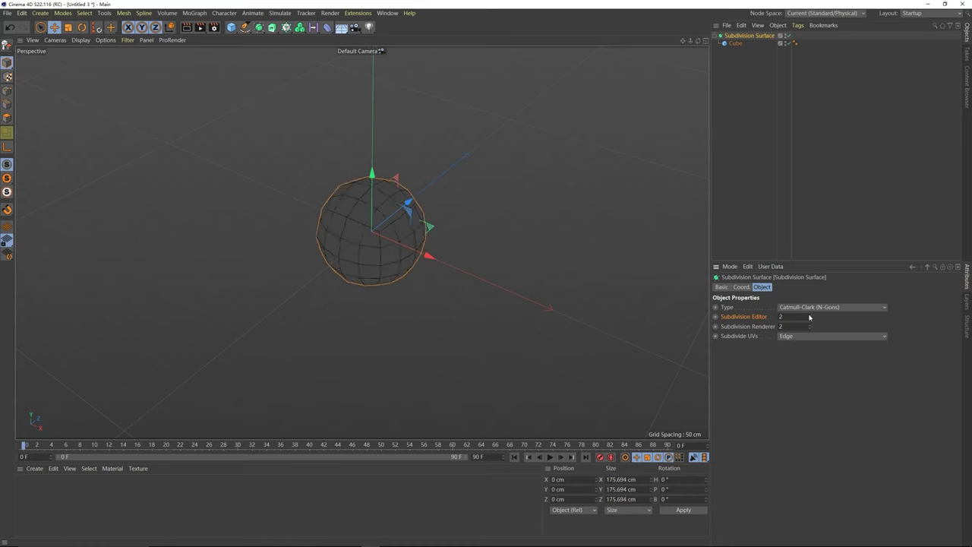
left_click(810, 315)
left_click(810, 315)
left_click(810, 315)
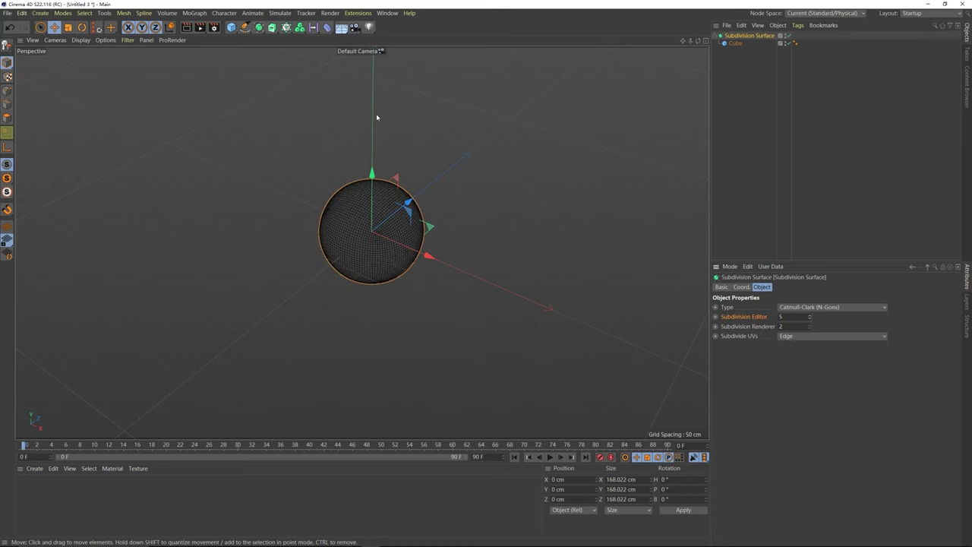
left_click_drag(809, 317, 811, 321)
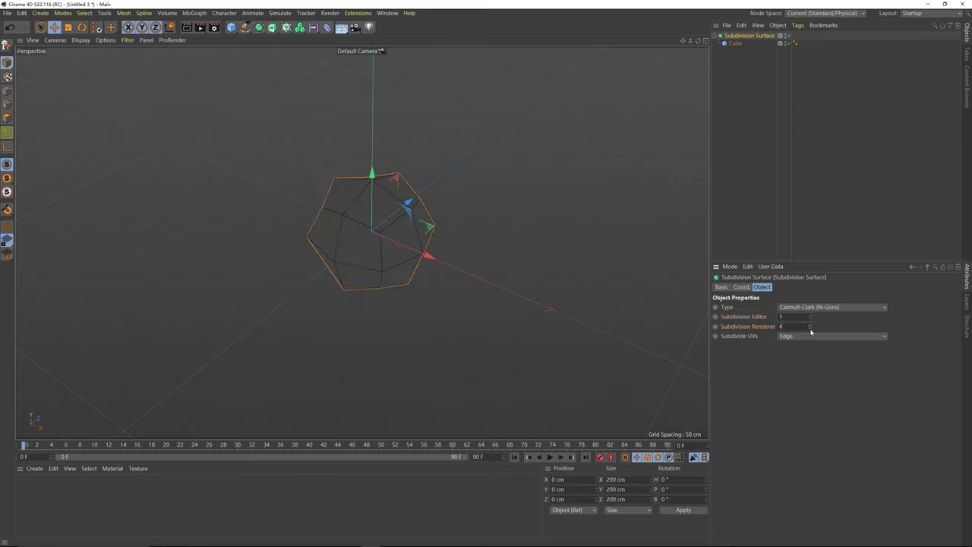
Step: Render the smoothed cube to the Picture Viewer, and render it again with the Subdivision Renderer level set to 5
left_click(200, 27)
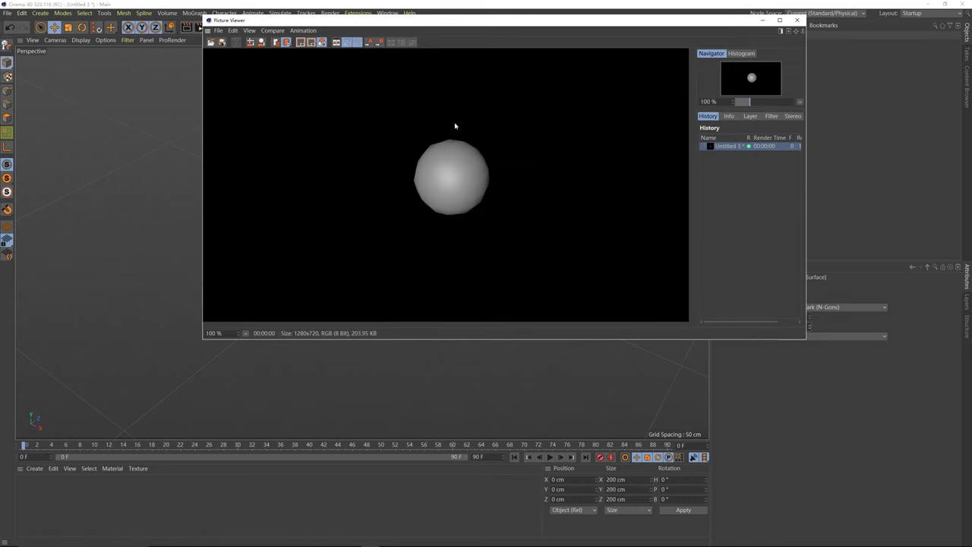
left_click_drag(483, 21, 335, 72)
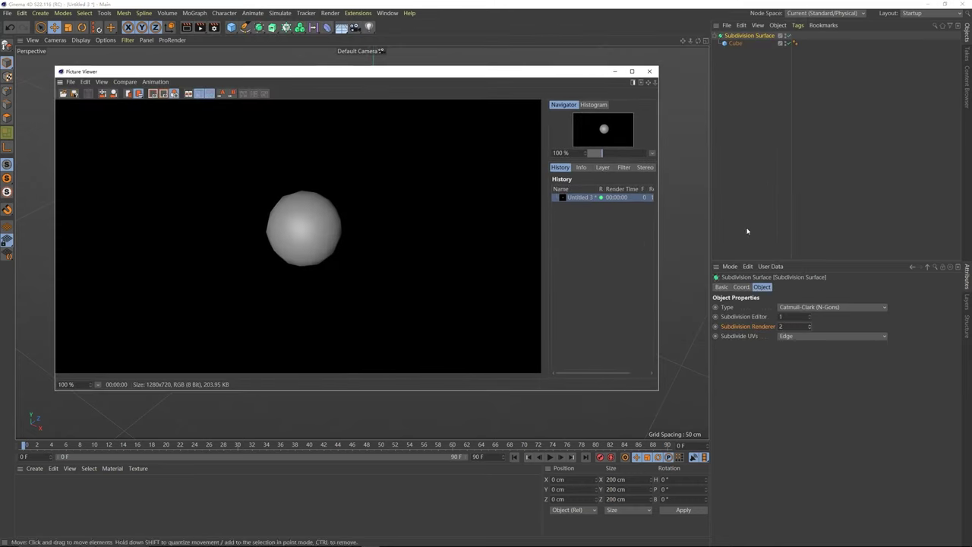
left_click(780, 327)
type("5")
key("Return")
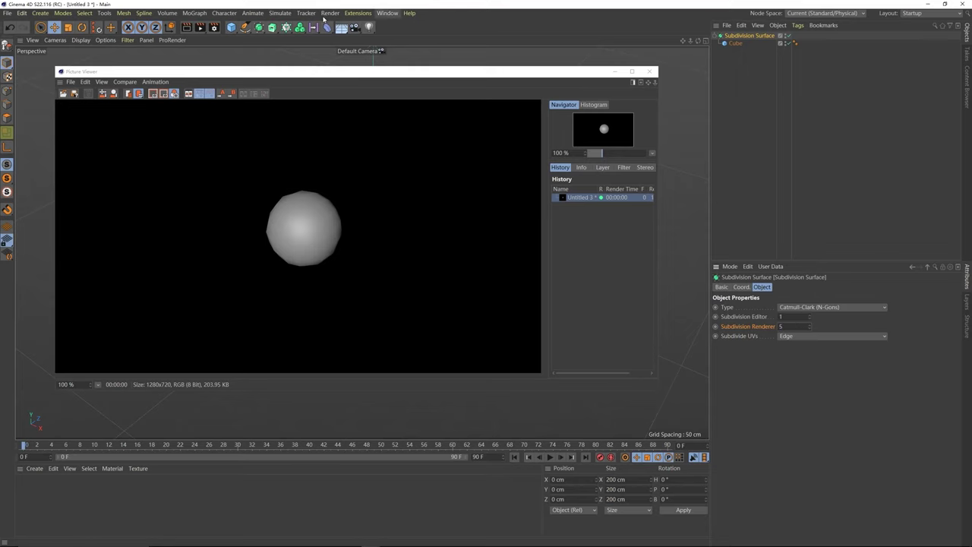
key("shift+r")
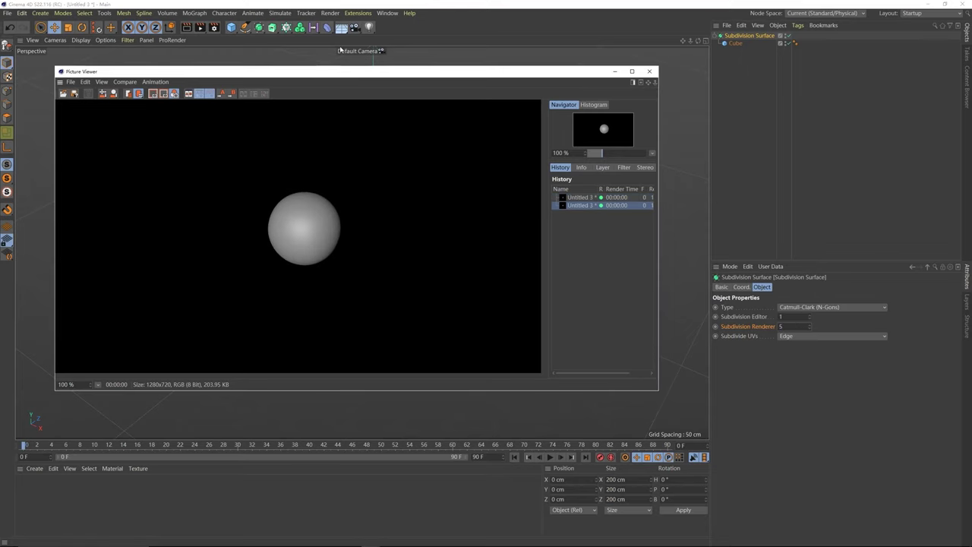
left_click_drag(352, 72, 395, 146)
left_click(693, 144)
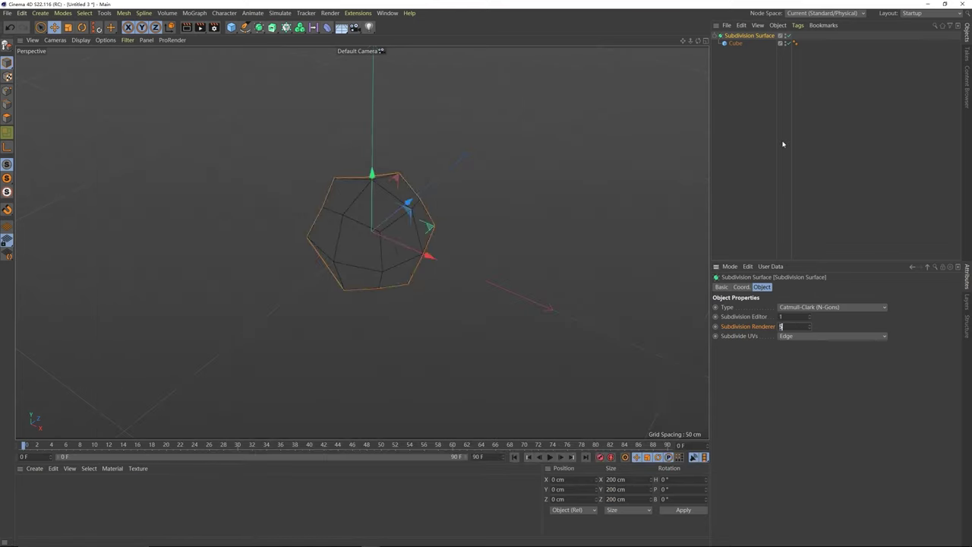
Step: Preview the cube with a Subdivision Editor level of 5, and set the level back to 1
left_click(422, 166)
left_click(721, 36)
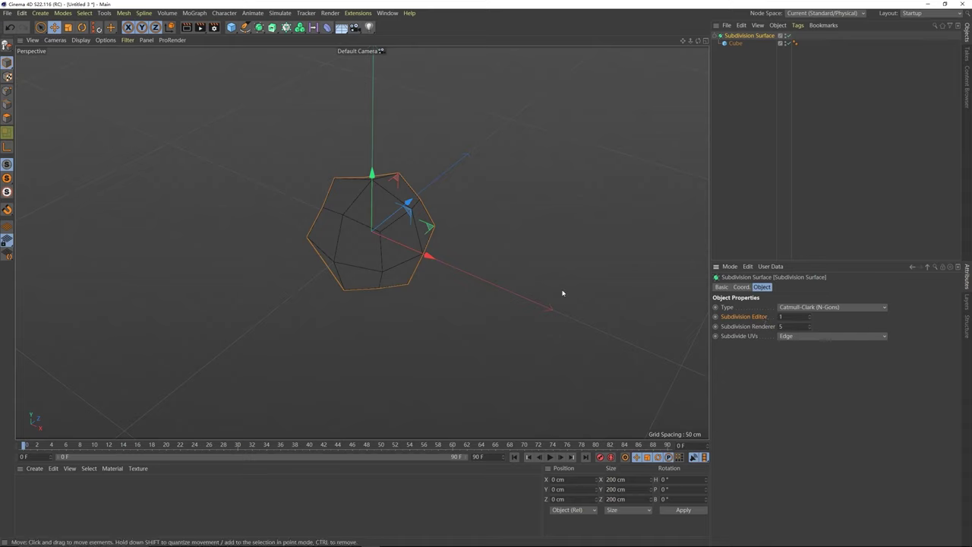
scroll(373, 258, "down", 5)
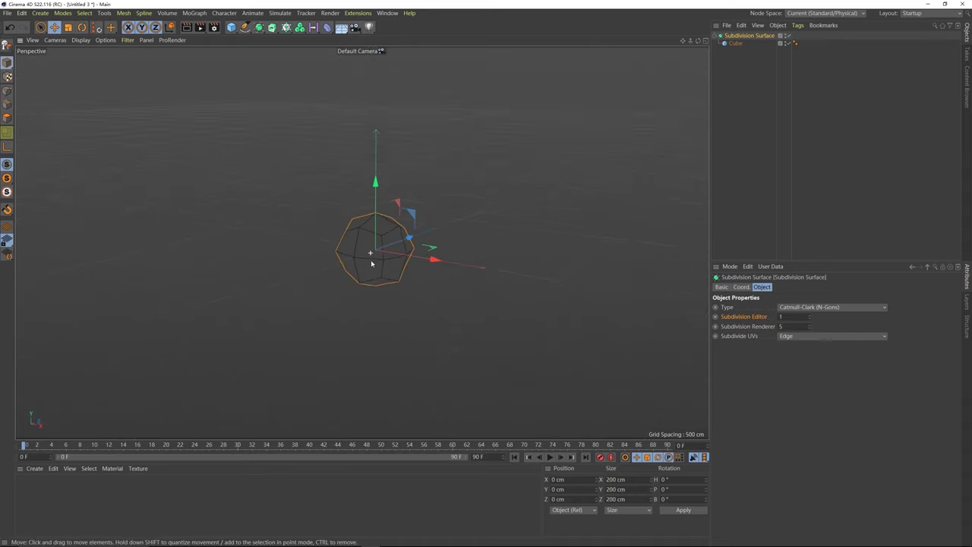
mouse_move(371, 261)
left_mouse_down("alt")
mouse_move(372, 275)
mouse_move(357, 276)
mouse_move(367, 269)
left_mouse_up("alt")
left_click(809, 315)
left_click(810, 315)
left_click(810, 314)
left_click(810, 315)
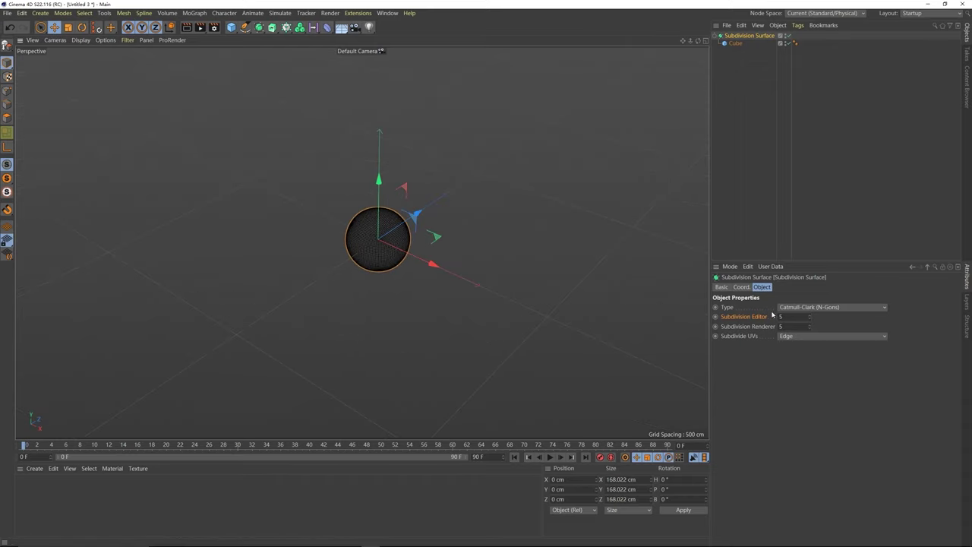
type("1")
key("Return")
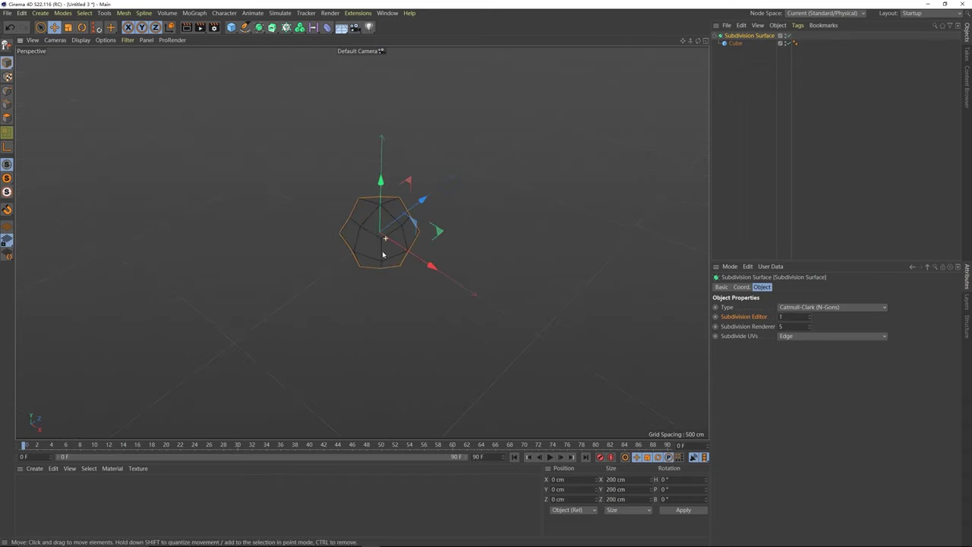
Step: Set the subdivision level to 2 and return to the star scene 巧克力场景_01.c4d
left_click_drag(382, 241, 385, 234, "alt")
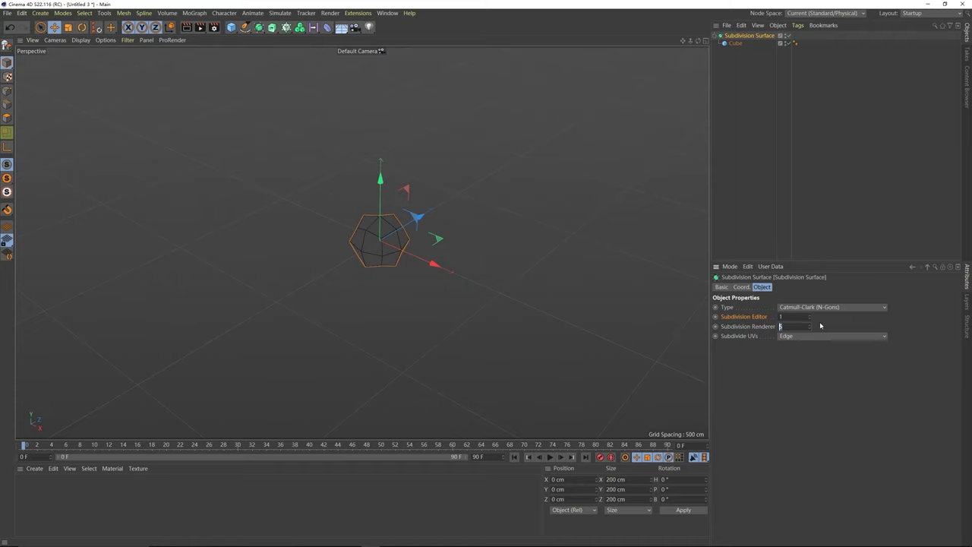
left_click_drag(791, 319, 746, 359)
type("2")
key("Tab")
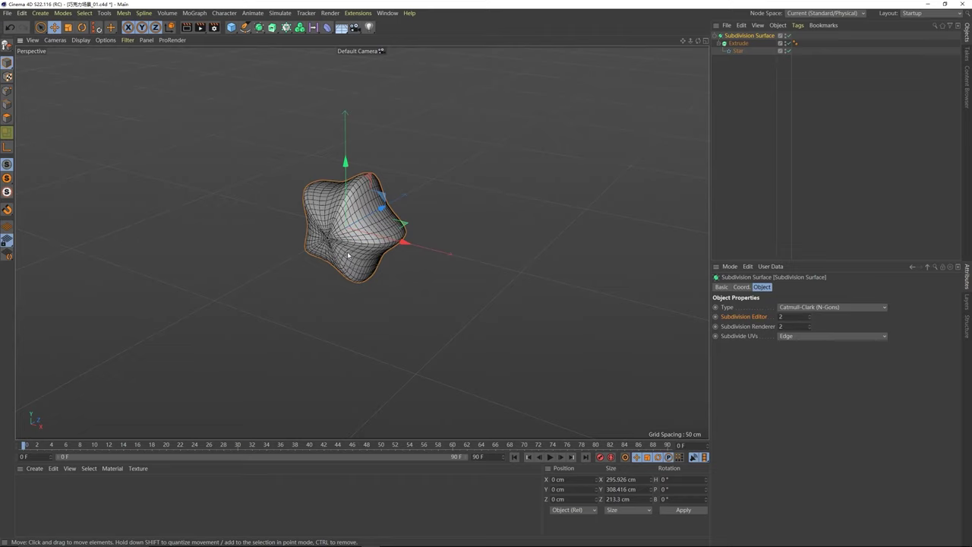
Step: Try Subdivision Editor and Renderer levels of 3 on the extruded star, and return both to 2
left_click_drag(339, 233, 326, 220, "alt")
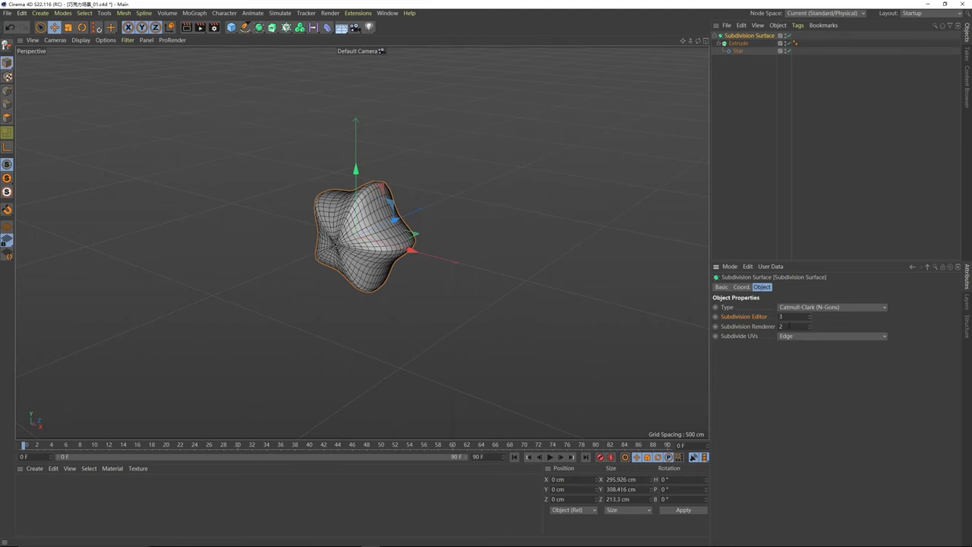
double_click(789, 326)
type("3")
mouse_move(356, 263)
left_mouse_down("alt")
mouse_move(334, 251)
mouse_move(369, 249)
left_mouse_up("alt")
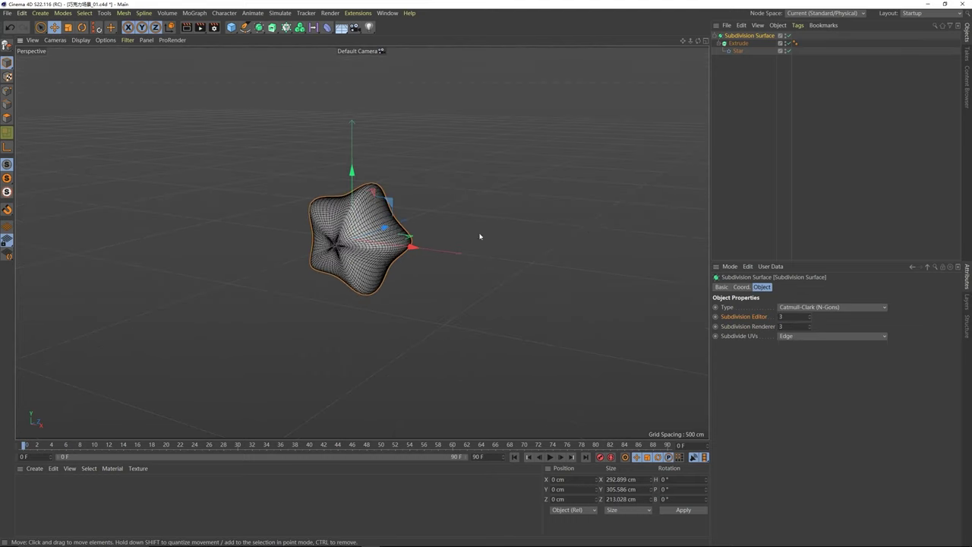
double_click(798, 318)
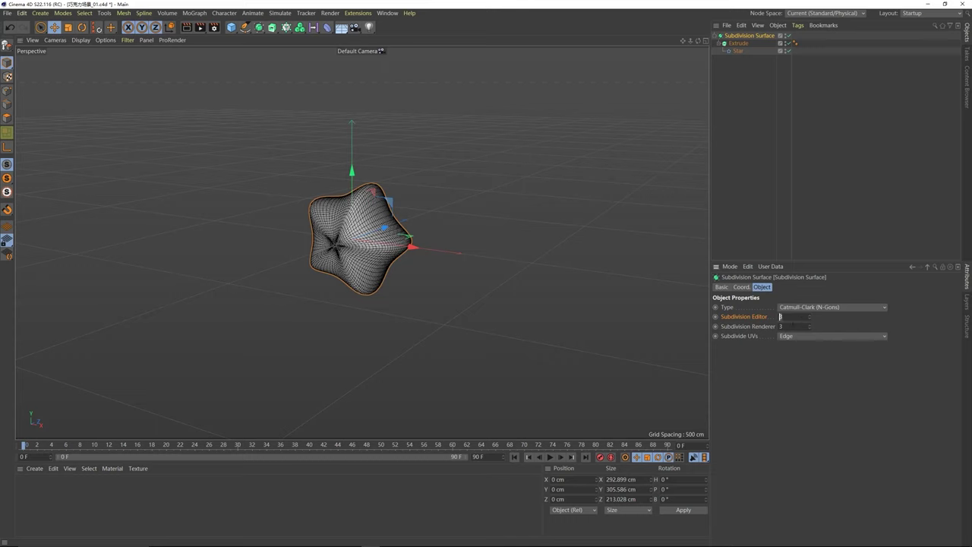
type("2")
left_click(816, 362)
left_click_drag(337, 231, 365, 248, "alt")
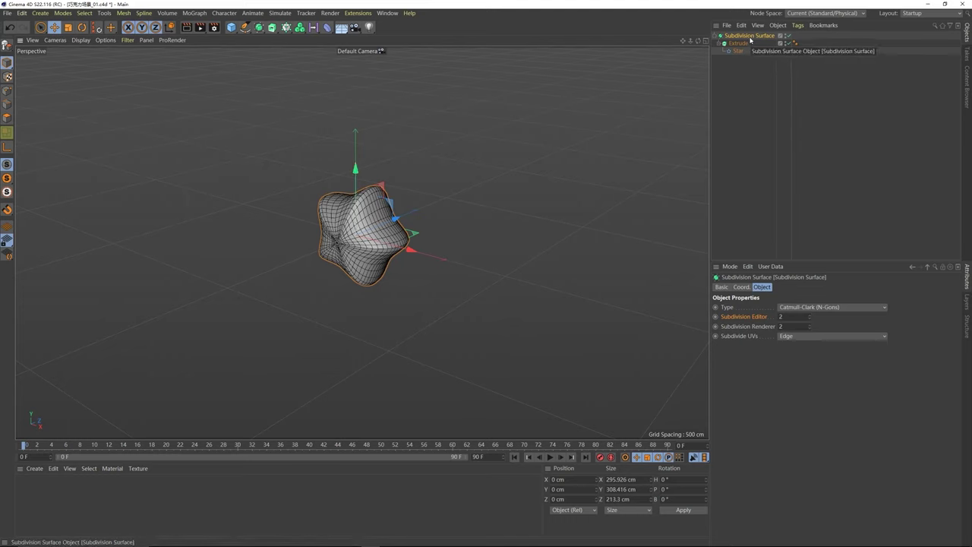
Step: Duplicate the star's Subdivision Surface group and move the copy along X to about 389 cm
left_click_drag(749, 34, 752, 39, "ctrl")
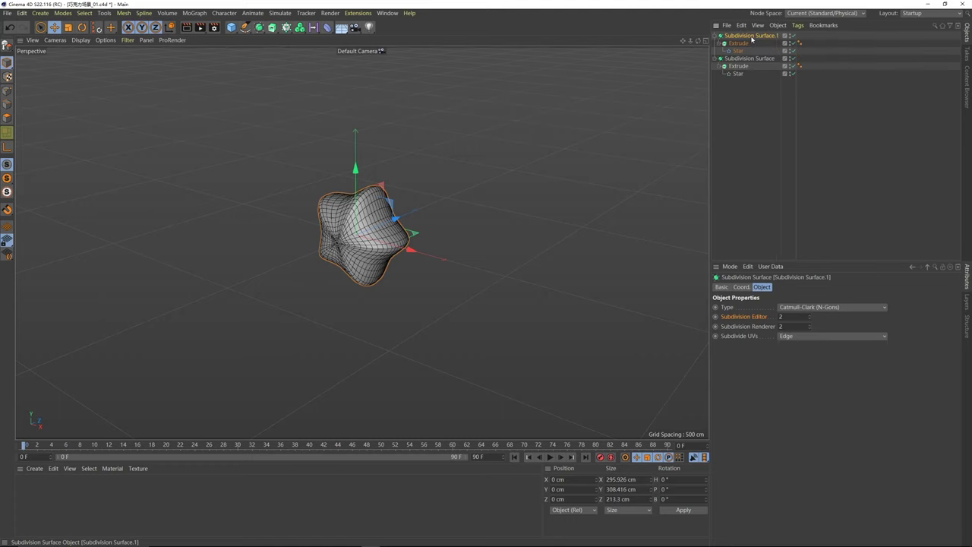
left_click_drag(411, 250, 487, 270)
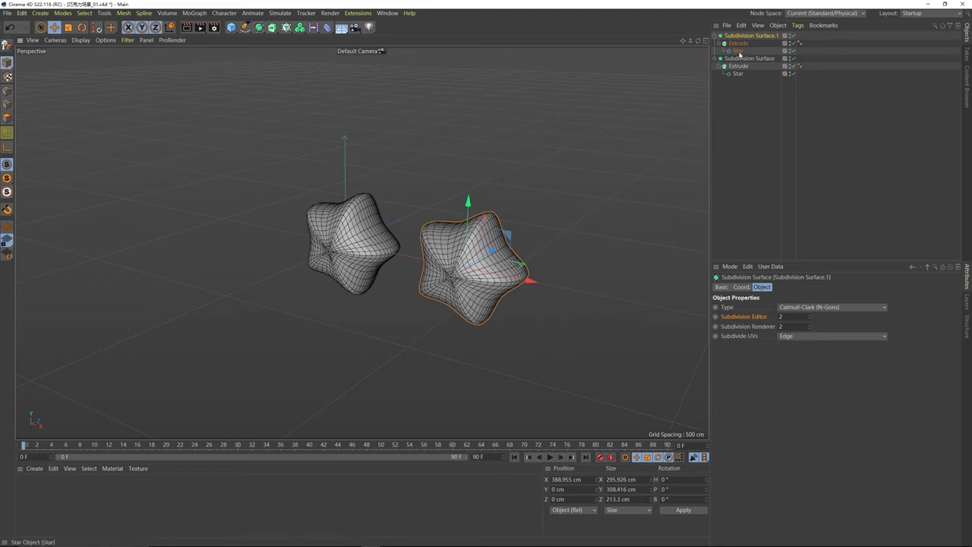
Step: Try different point counts on the copied Star spline and set its Points to 8
left_click(738, 51)
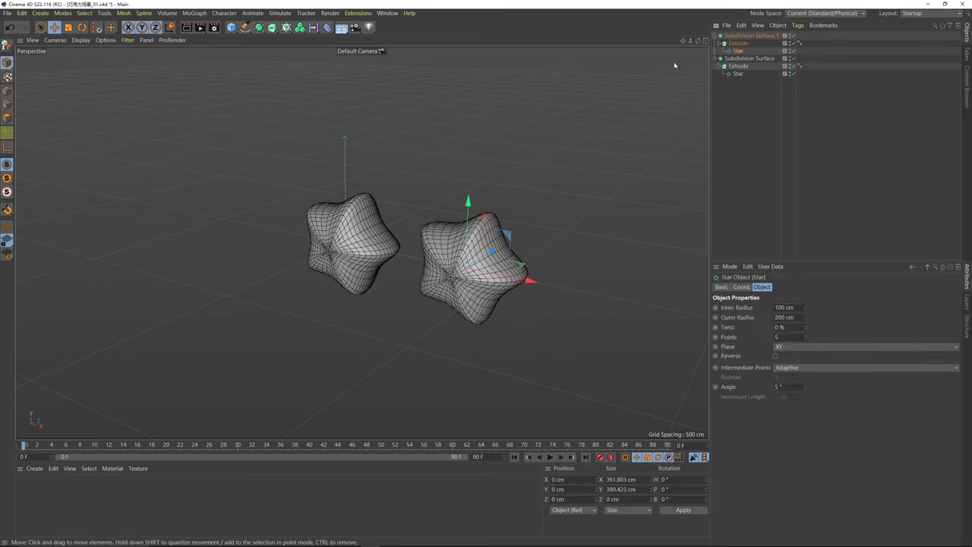
left_click(806, 335)
left_click_drag(575, 314, 479, 281, "alt")
left_click(806, 335)
left_click(806, 335)
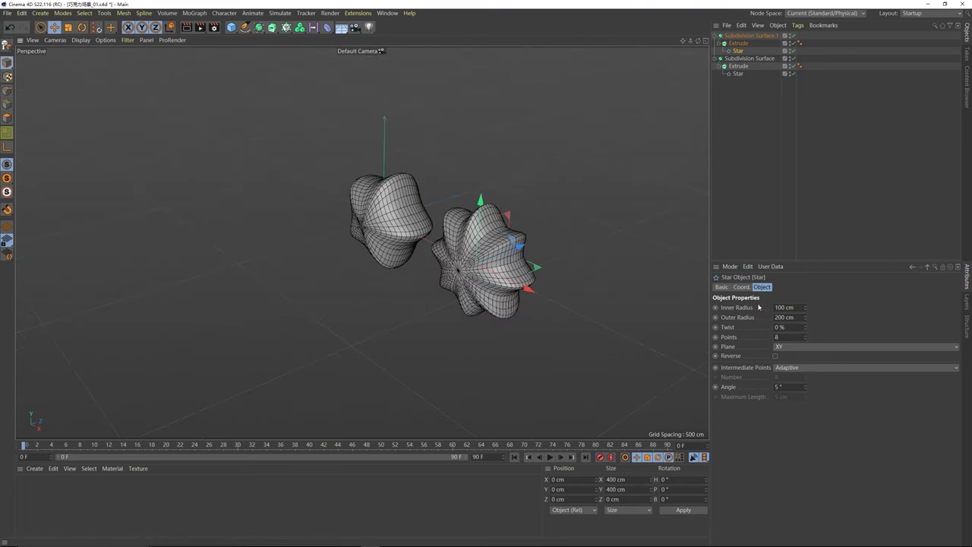
left_click(807, 336)
left_click(807, 340)
left_click(807, 339)
left_click(807, 339)
left_click(806, 336)
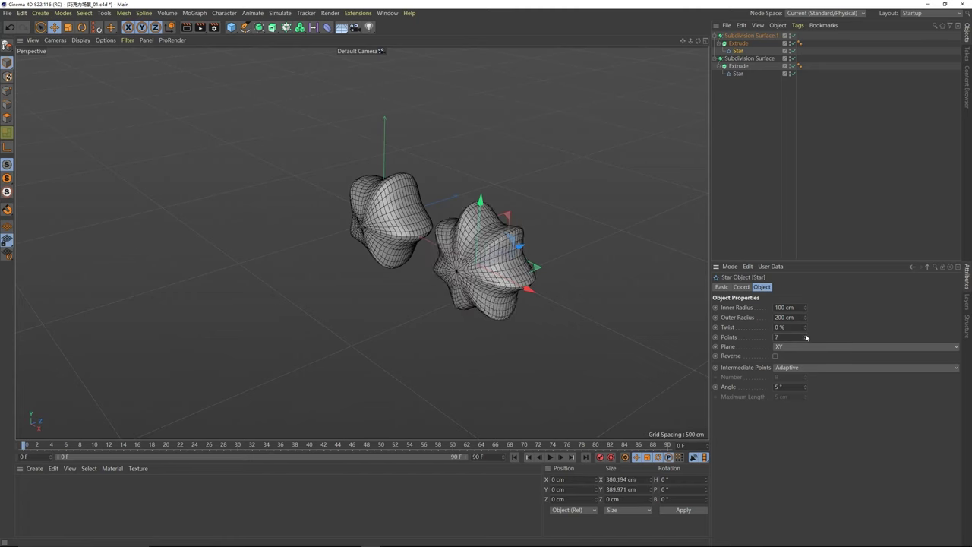
left_click(807, 335)
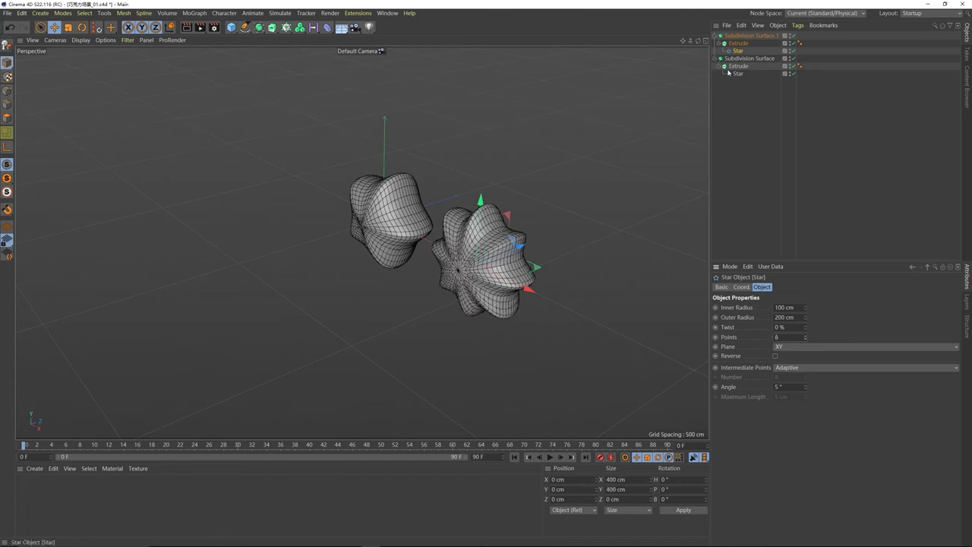
Step: Duplicate the eight-point star group and move the new copy along X to about 777 cm
left_click(518, 286)
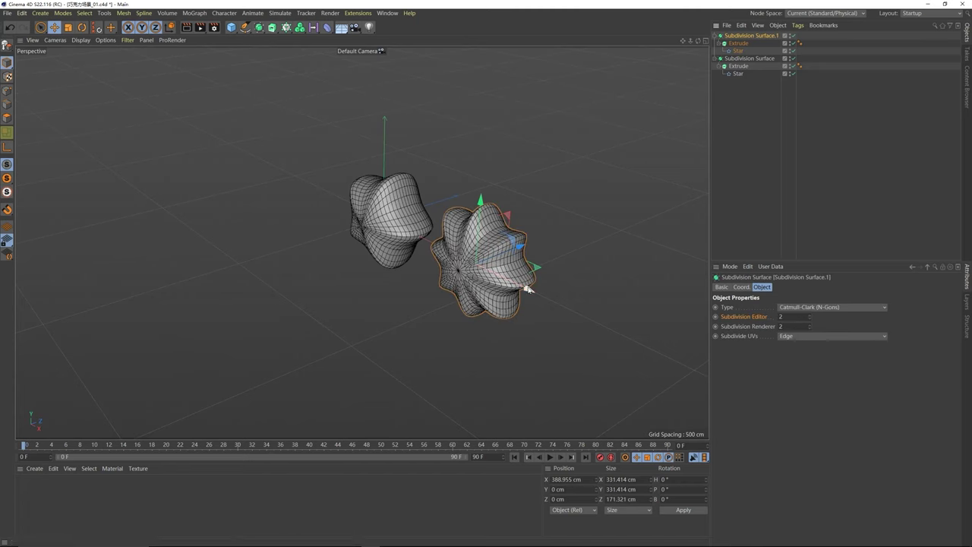
left_click_drag(525, 290, 656, 359, "ctrl")
middle_click_drag(616, 342, 491, 270, "alt")
scroll(491, 270, "down", 2)
left_click_drag(492, 269, 482, 254, "alt")
Step: Set the Points of the third group's Star spline to 4
left_click(740, 51)
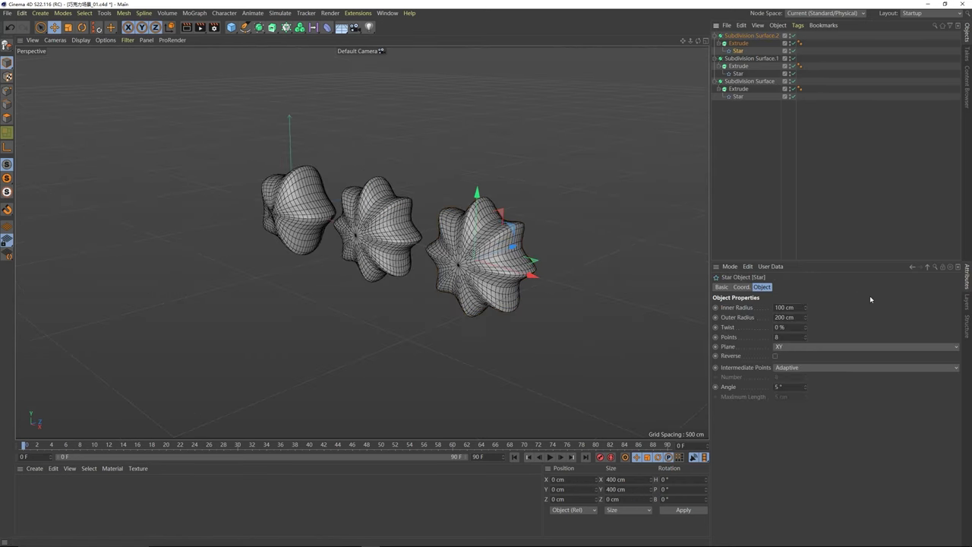
left_click(806, 340)
left_click(806, 339)
left_click(806, 340)
left_click(806, 340)
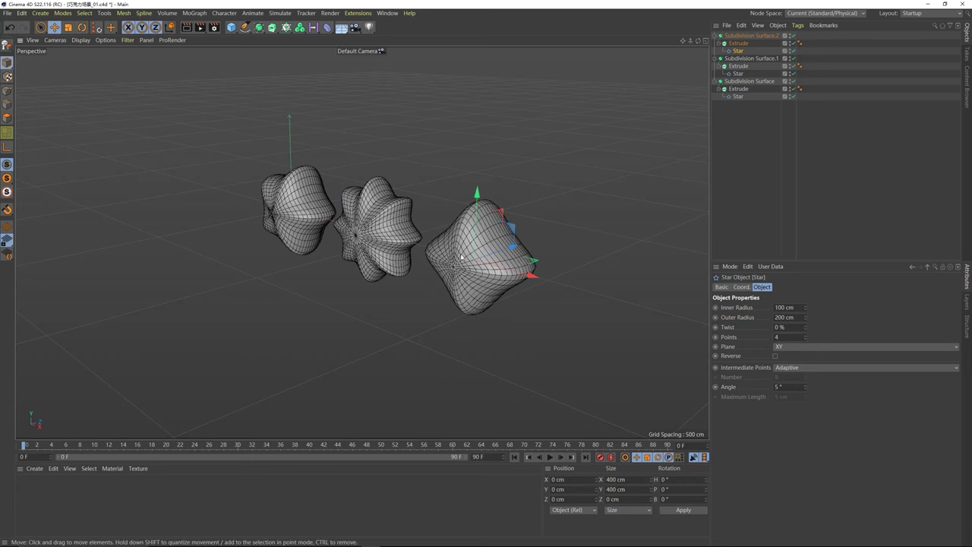
Step: Duplicate the four-point star group and move the new copy along X to about 1130 cm
left_click_drag(460, 253, 487, 263, "alt")
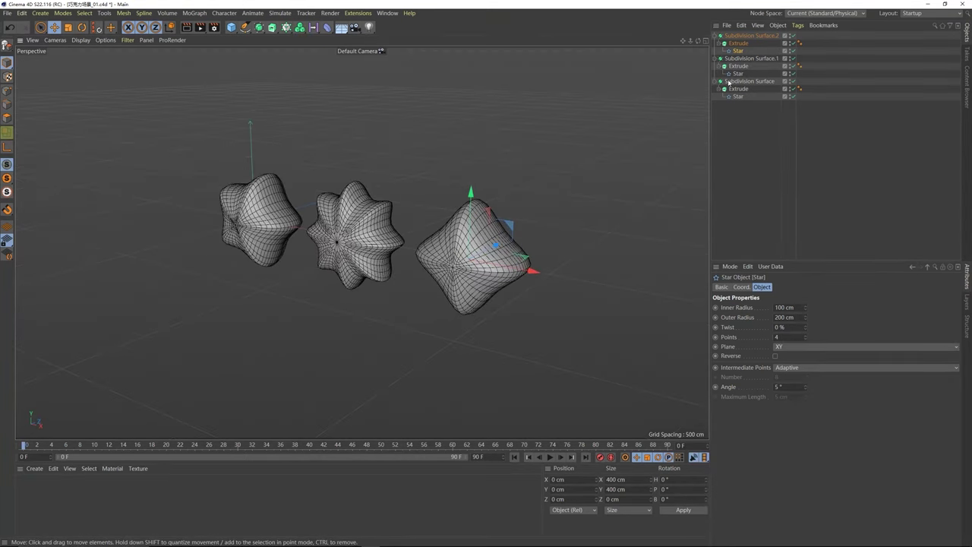
left_click(751, 36)
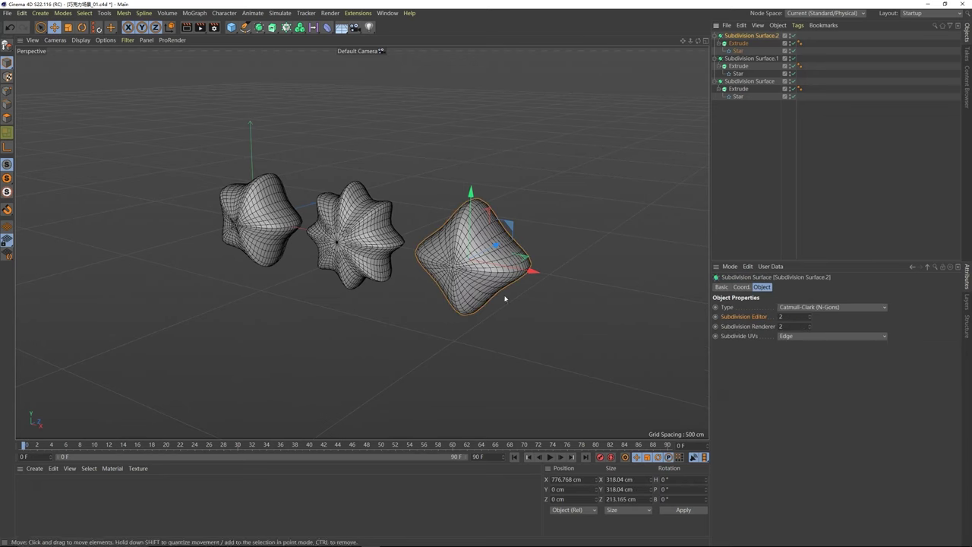
left_click_drag(533, 272, 678, 300, "ctrl")
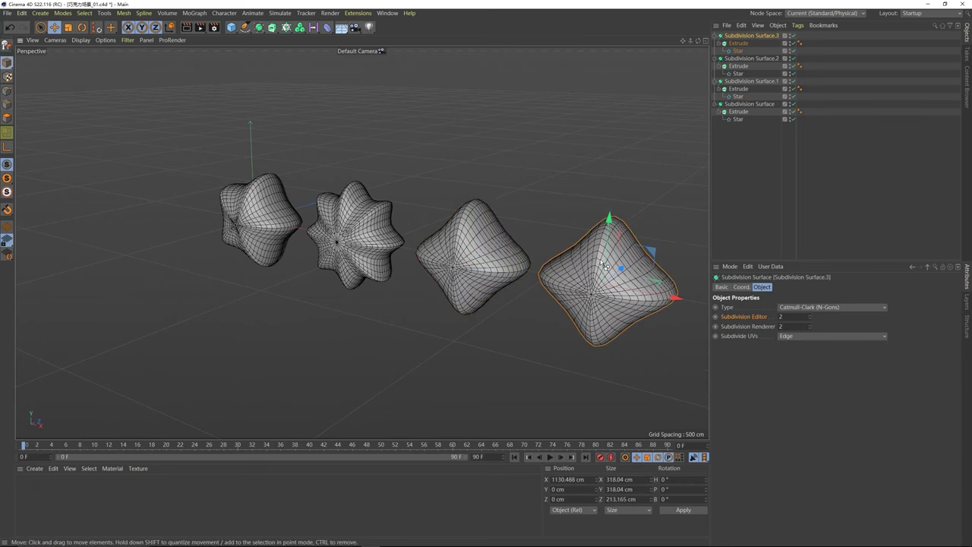
Step: Add a Flower spline and use it to replace the Star spline under the fourth group's Extrude
left_click(245, 28)
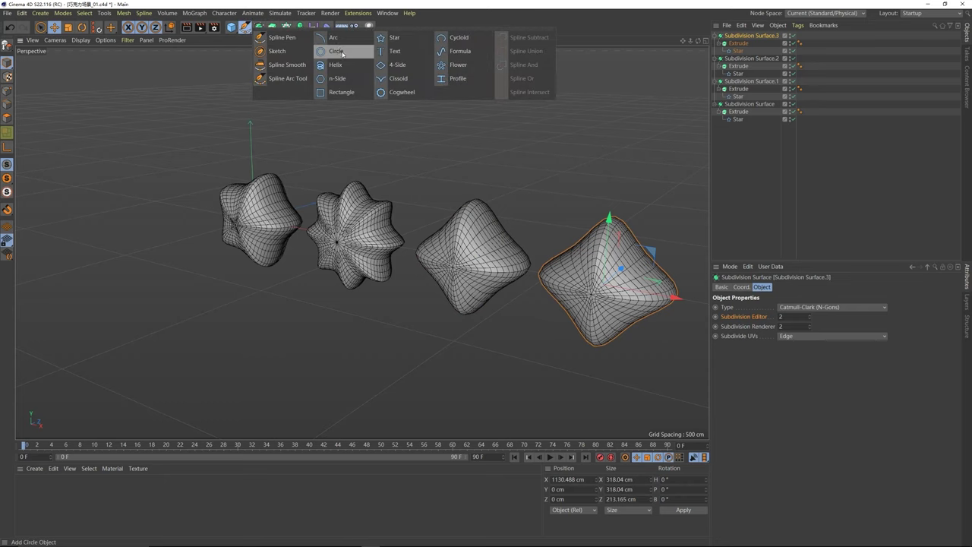
left_click(452, 65)
left_click(739, 59)
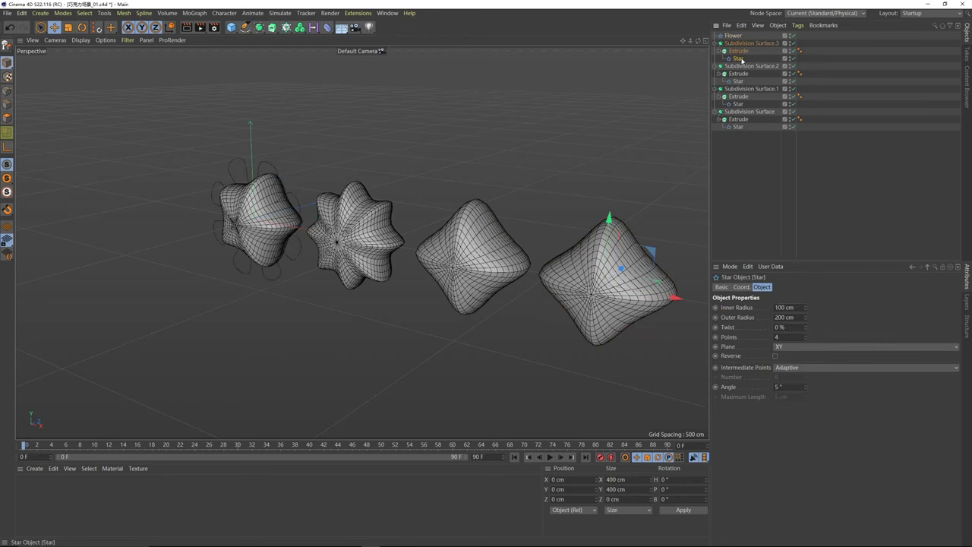
key("Delete")
left_click_drag(743, 38, 740, 51)
Step: Move the Flower spline along X to about 193 cm relative to its parent, clear of the star shapes
left_click_drag(313, 228, 673, 289)
middle_click_drag(618, 269, 470, 234, "alt")
scroll(471, 235, "down", 3)
left_click_drag(470, 235, 591, 286, "alt")
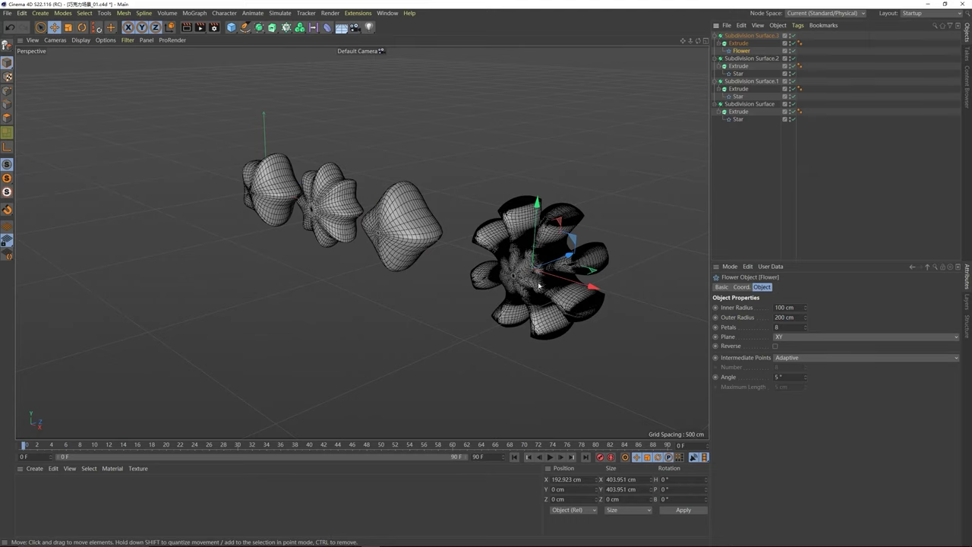
left_click_drag(584, 257, 560, 257, "alt")
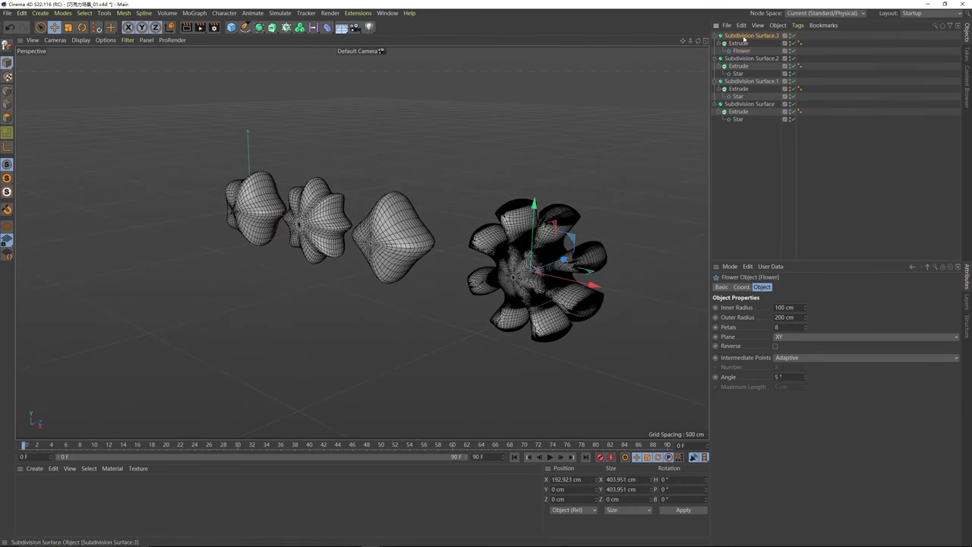
Step: Set both the Subdivision Editor and Subdivision Renderer levels of the flower's Subdivision Surface to 1
left_click(751, 36)
type("1")
key("Return")
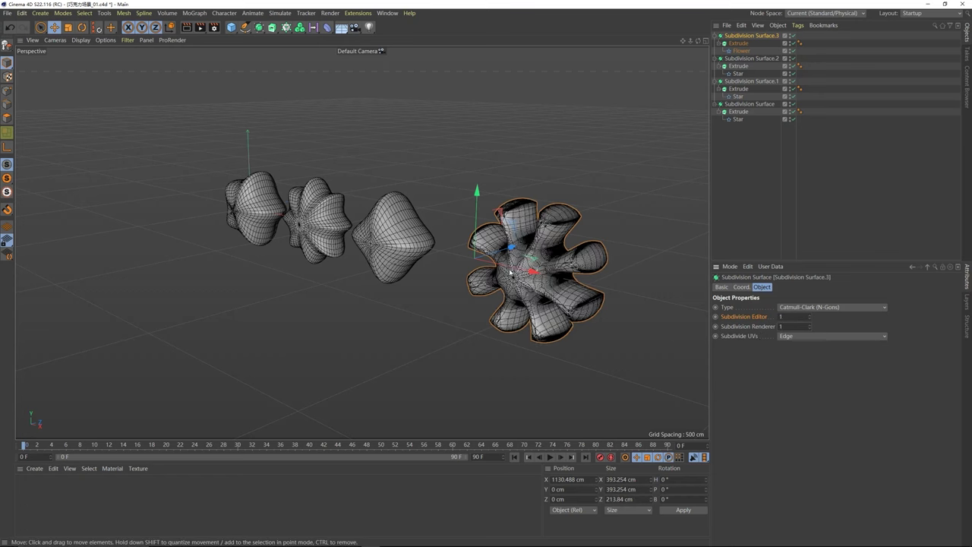
Step: Reduce the bevel size on the flower Extrude's caps to about 26 cm
left_click_drag(512, 274, 532, 259, "alt")
left_click(738, 43)
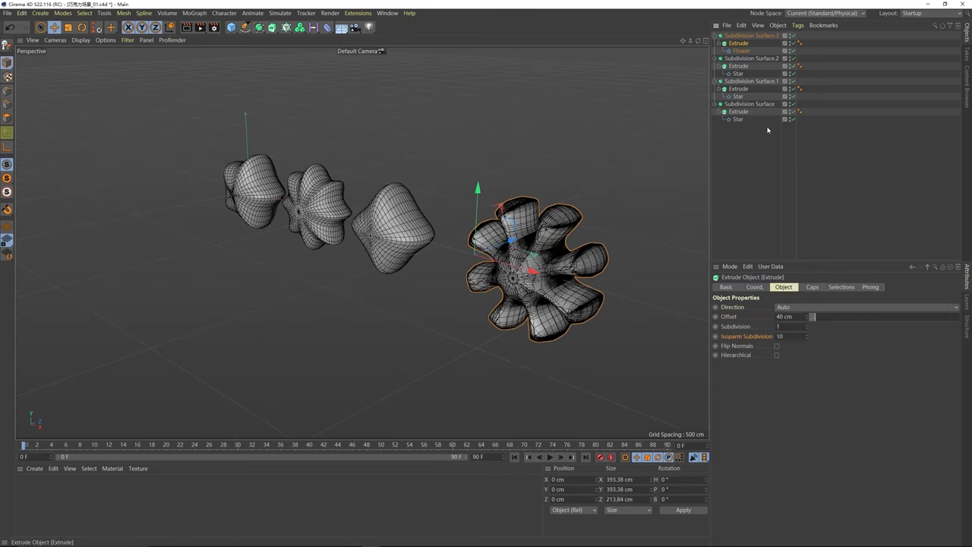
left_click(812, 287)
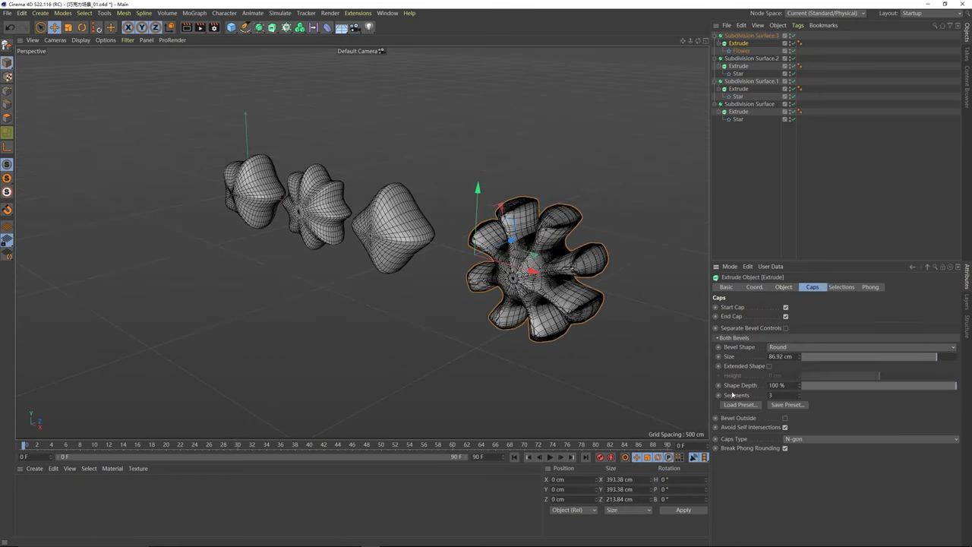
left_click_drag(936, 359, 843, 356)
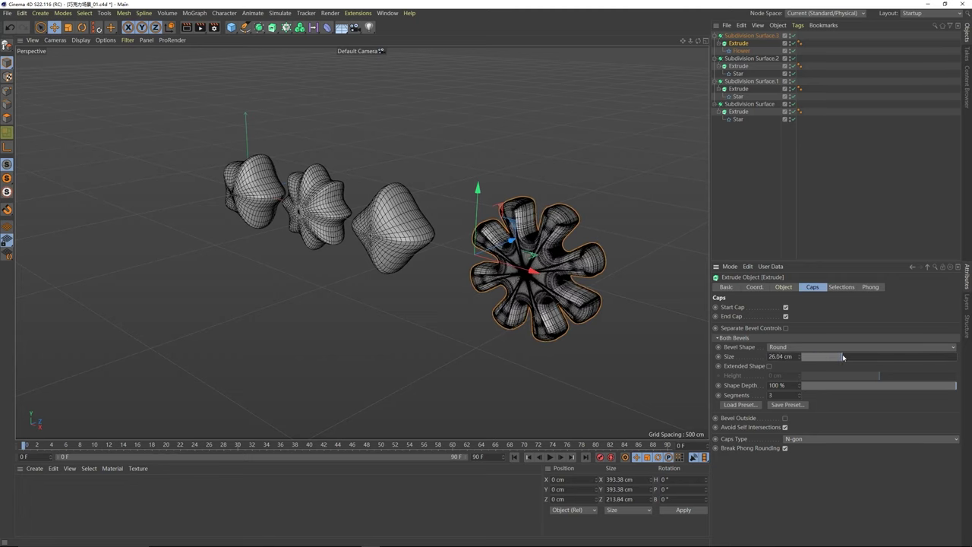
Step: Delete the flower's Subdivision Surface together with its Extrude and Flower spline
left_click_drag(556, 271, 533, 255, "alt")
left_click(647, 225)
left_click(533, 254)
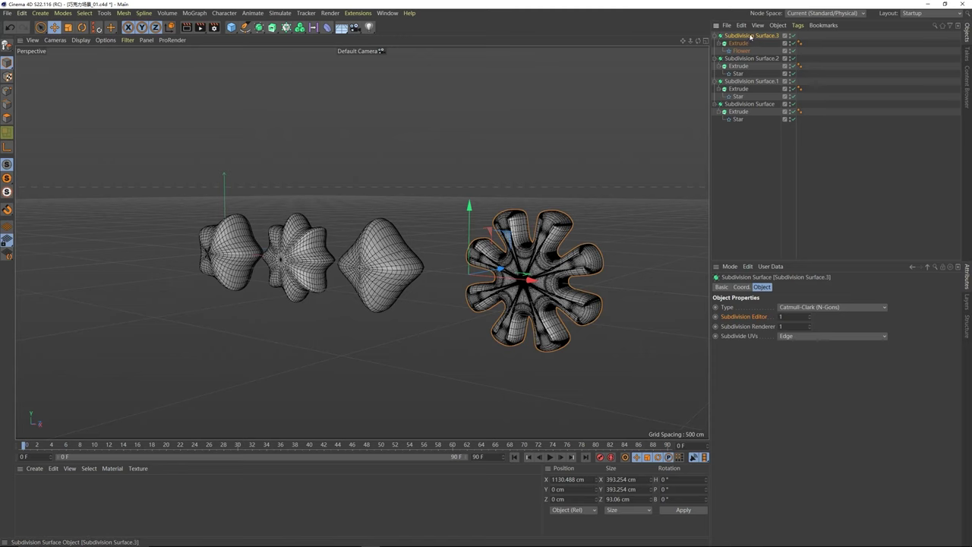
key("Delete")
left_click_drag(628, 91, 244, 292, "alt")
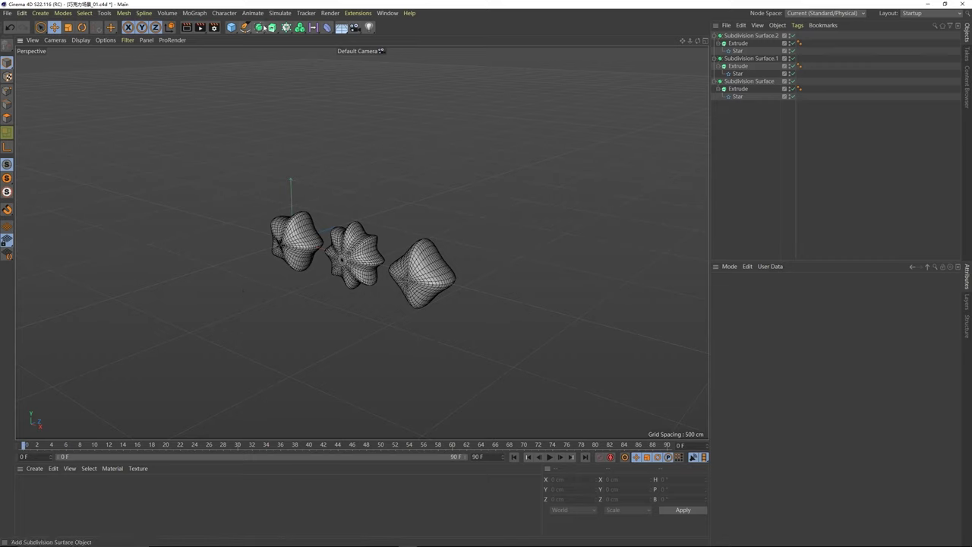
Step: In the front view, draw an open C-shaped Bezier arc beside the star shapes, about 104 cm wide and 292 cm high
left_click(272, 27)
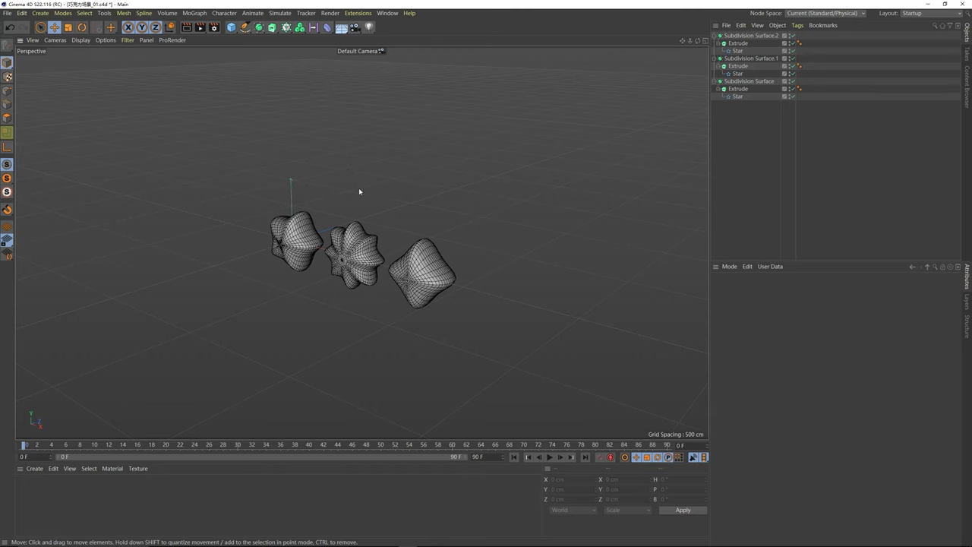
middle_click(369, 211)
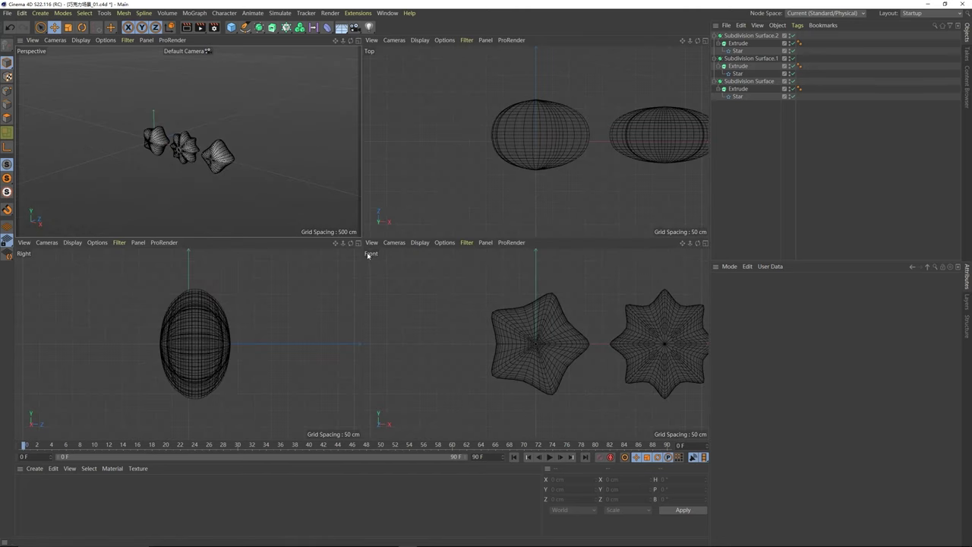
middle_click(520, 322)
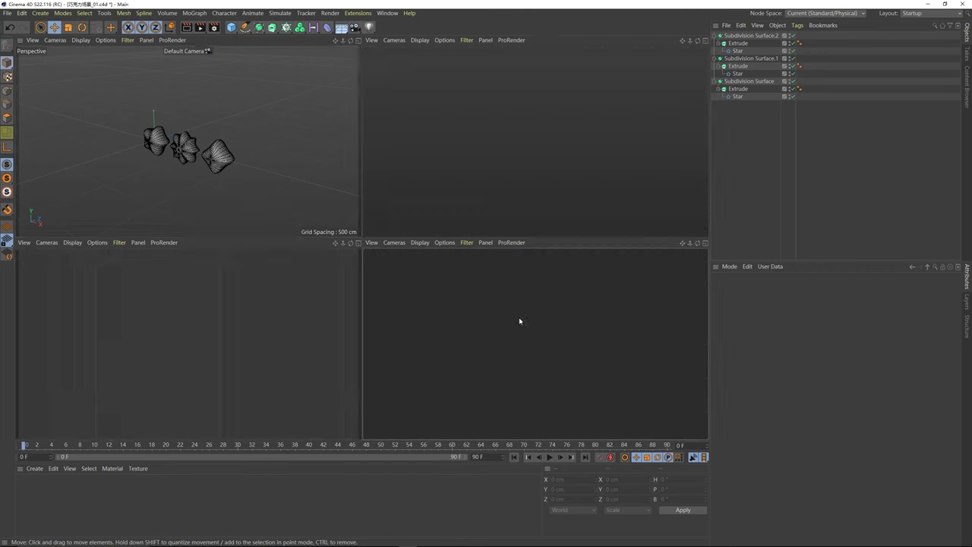
scroll(293, 244, "down", 5)
middle_click_drag(370, 234, 320, 233, "alt")
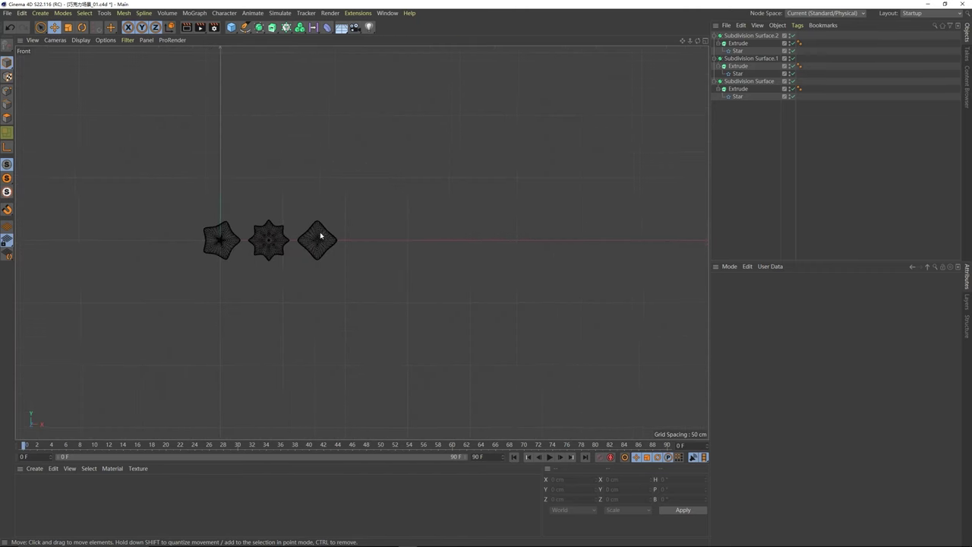
scroll(320, 233, "up", 4)
left_click(245, 27)
left_click(245, 28)
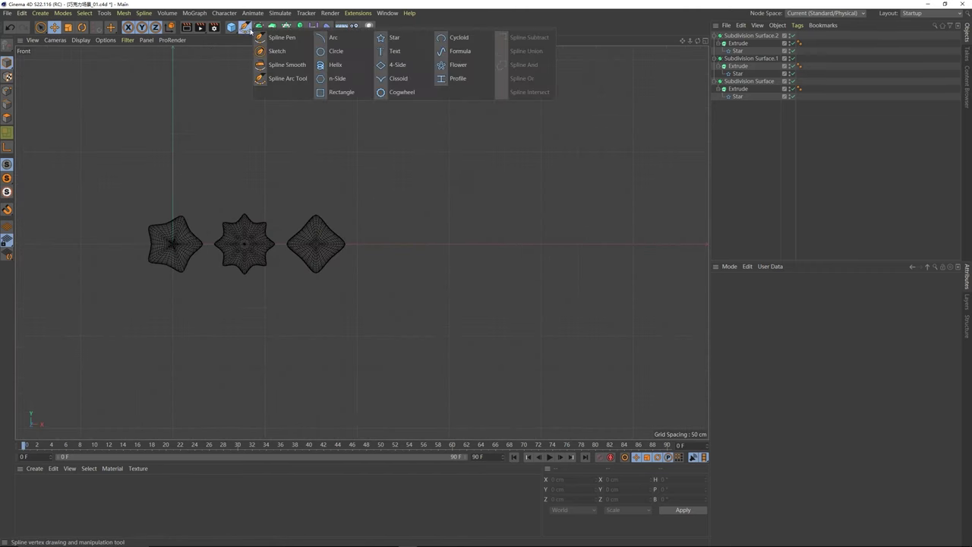
left_click(278, 40)
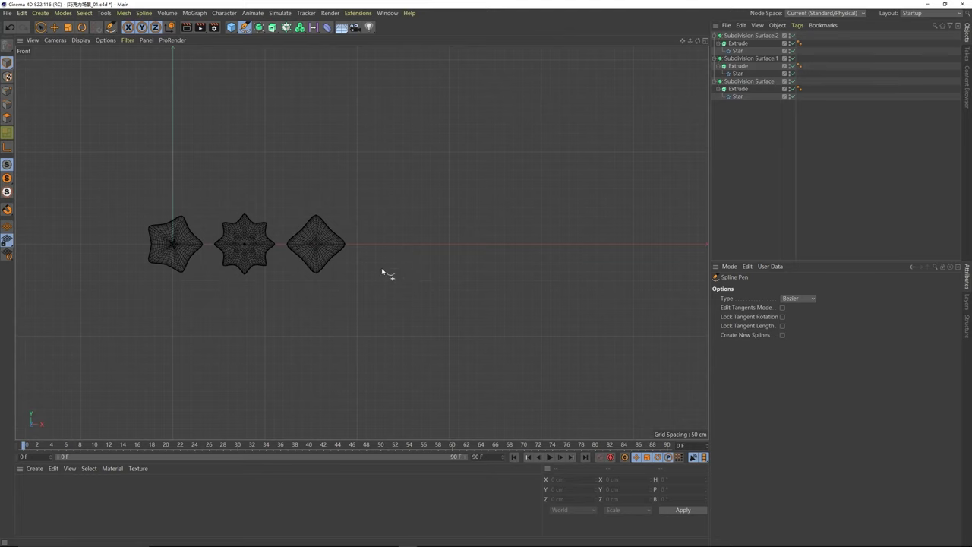
scroll(383, 271, "up", 2)
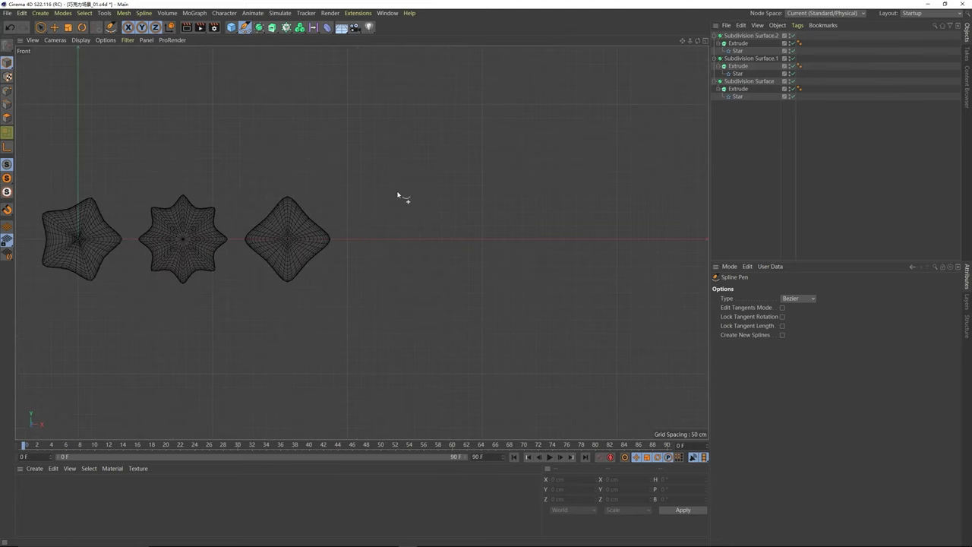
mouse_move(410, 199)
left_mouse_down()
mouse_move(433, 211)
mouse_move(426, 202)
left_mouse_up()
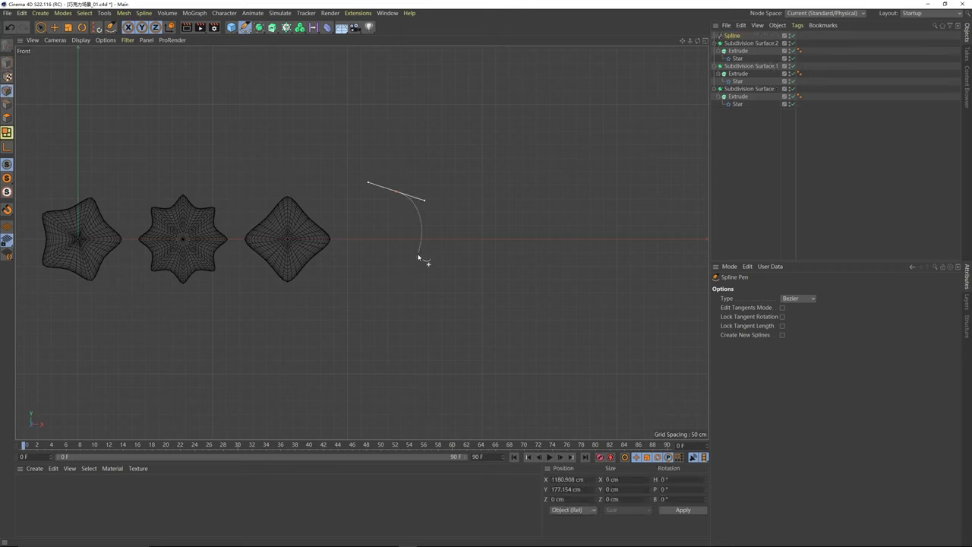
left_click_drag(397, 271, 374, 277)
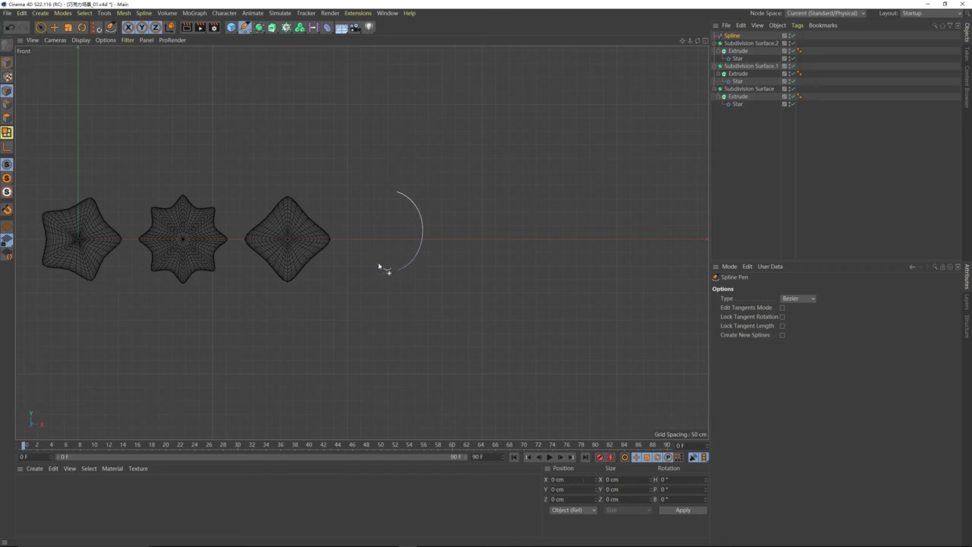
Step: Shift the arc spline's axis to the curve's centre at X about 1236 cm, and lower the spline to Y about 0 cm
left_click(54, 26)
left_click(7, 63)
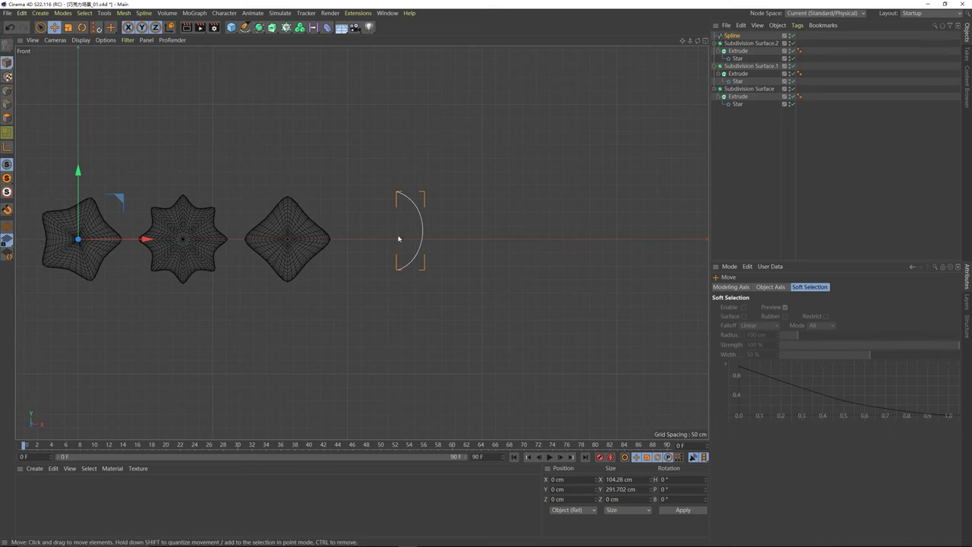
left_click(7, 150)
left_click_drag(146, 239, 485, 243)
left_click_drag(411, 195, 412, 186)
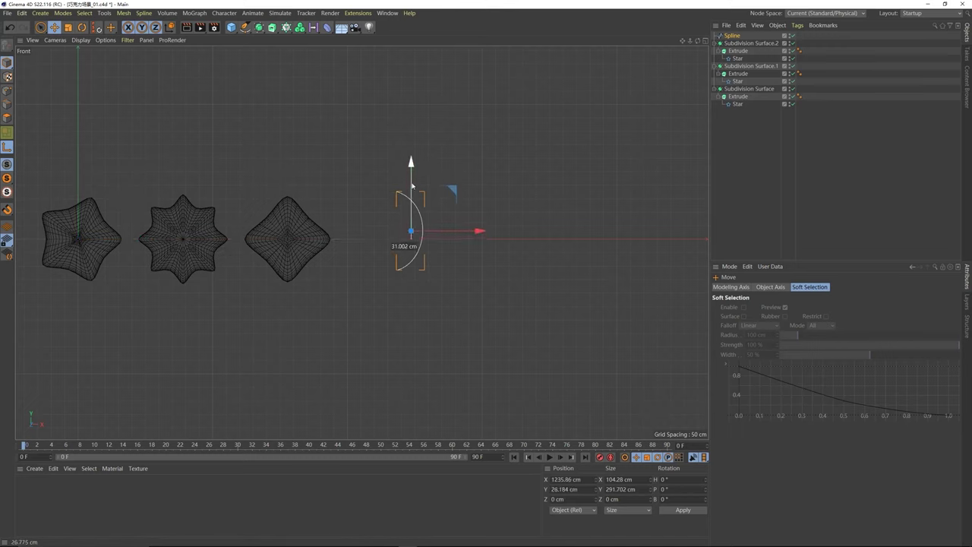
left_click(8, 147)
left_click_drag(410, 162, 419, 188)
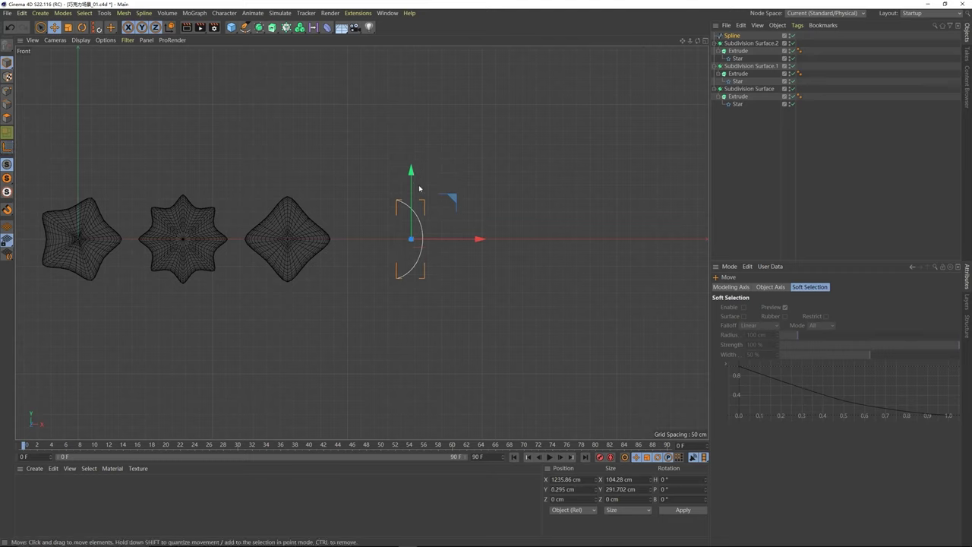
Step: Add a Sweep generator and nest the arc spline under it as the path
middle_click(422, 231)
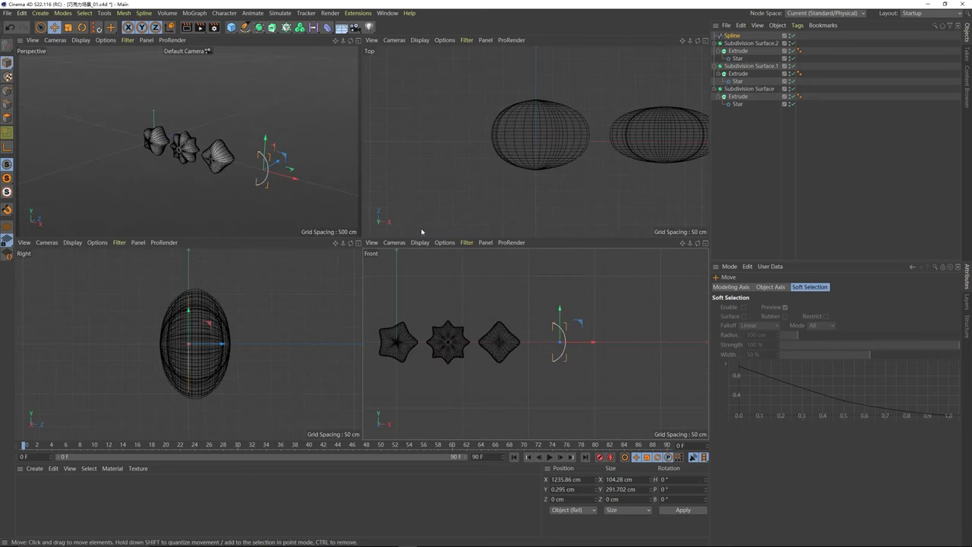
middle_click(311, 197)
left_click_drag(258, 152, 398, 240, "alt")
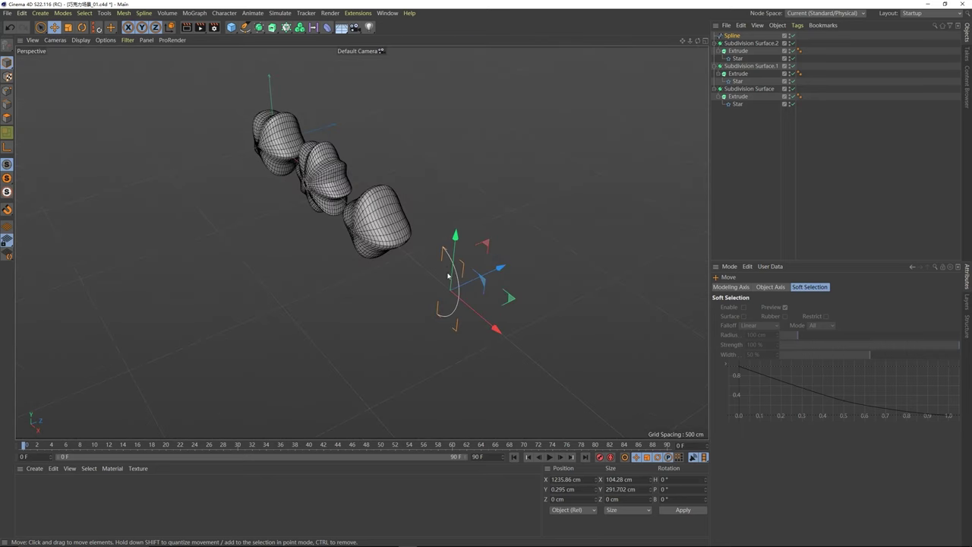
left_click_drag(448, 275, 452, 224, "alt")
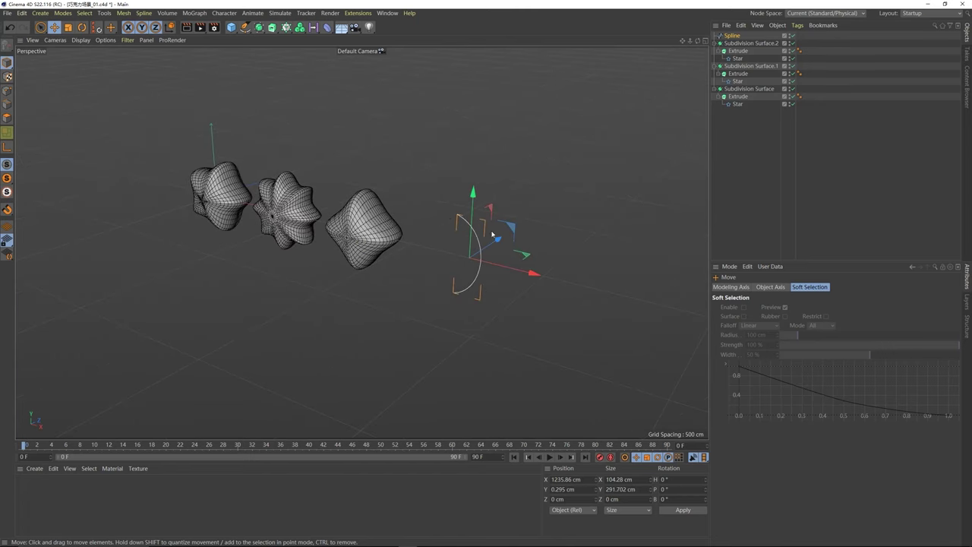
left_click(272, 28)
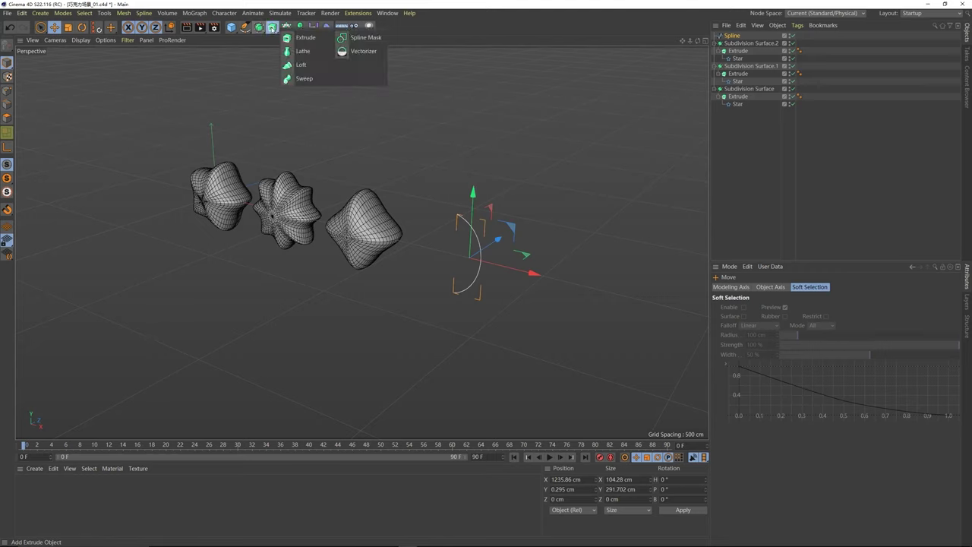
left_click(304, 79)
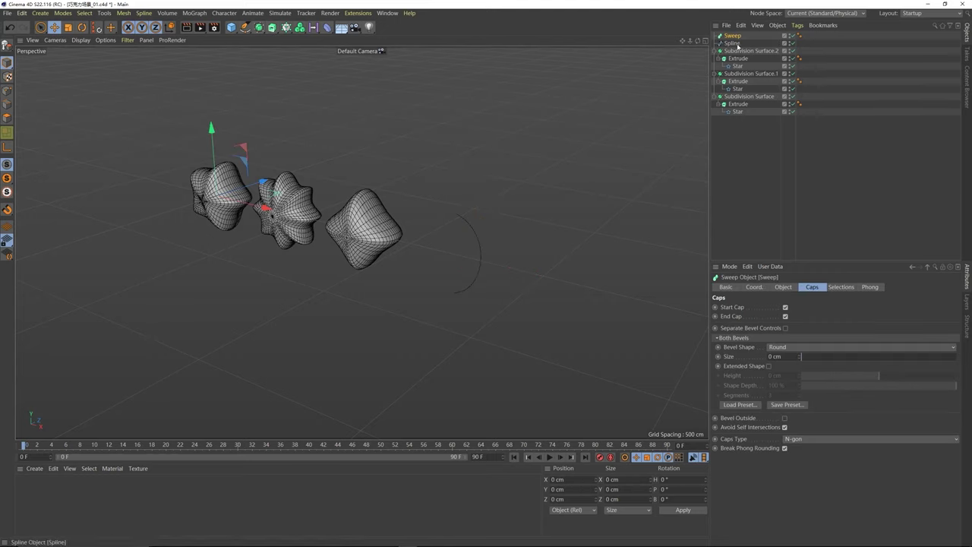
left_click(732, 45)
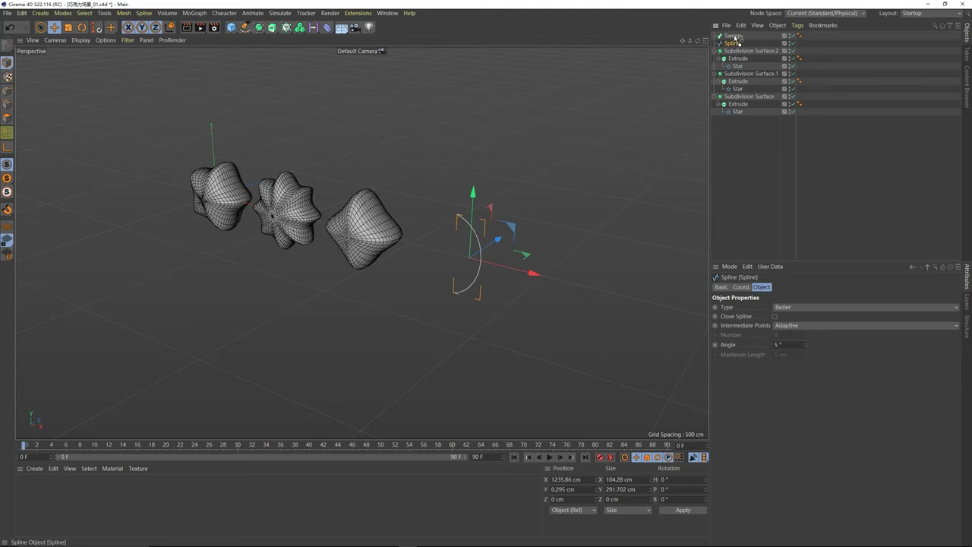
left_click_drag(734, 39, 733, 36)
left_click(765, 169)
left_click(734, 36)
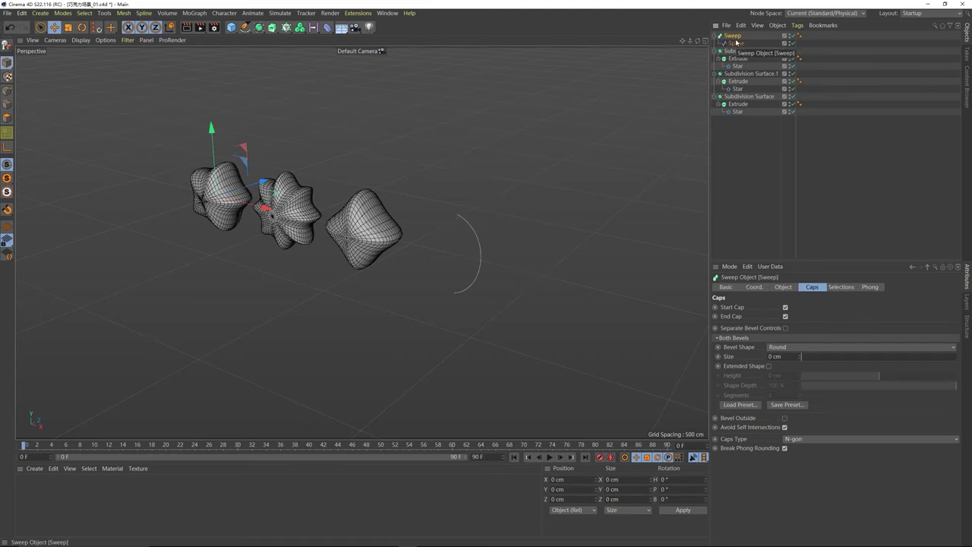
left_click(735, 59)
left_click(734, 36)
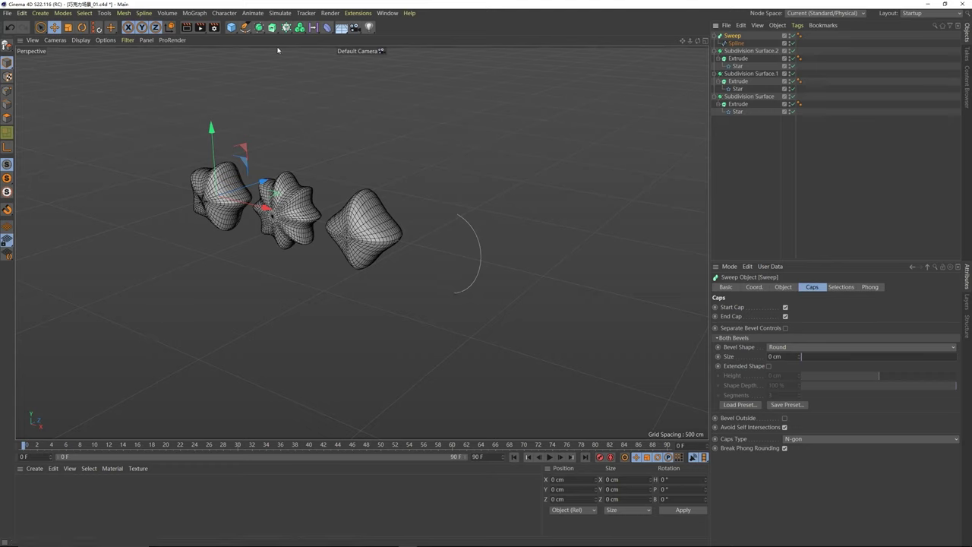
Step: Add an n-Side spline with a radius of 20 cm
left_click(244, 27)
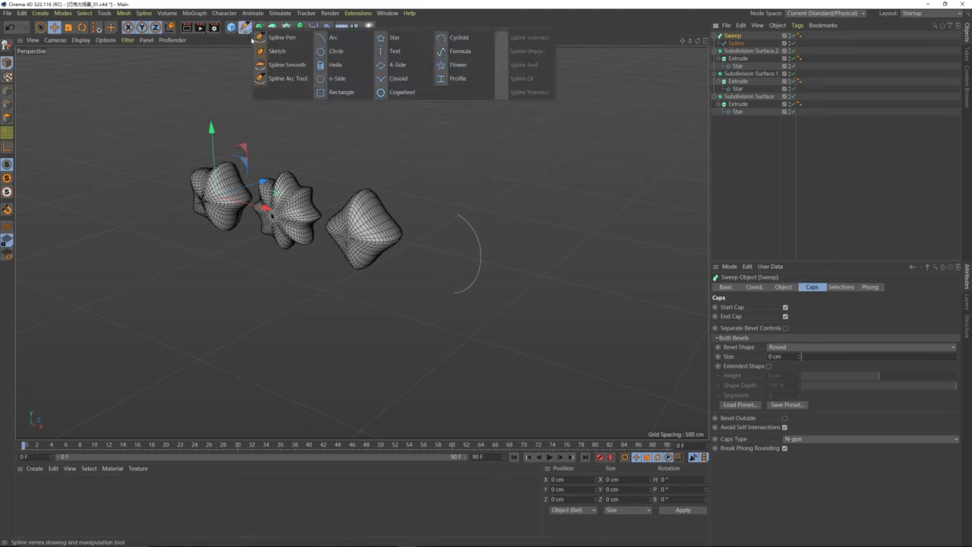
left_click(335, 81)
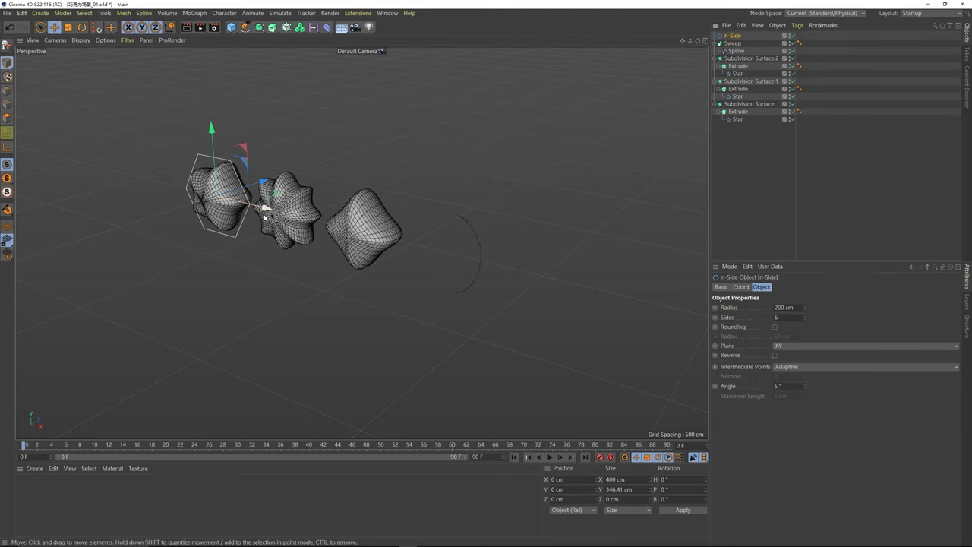
left_click(787, 308)
type("20")
key("Return")
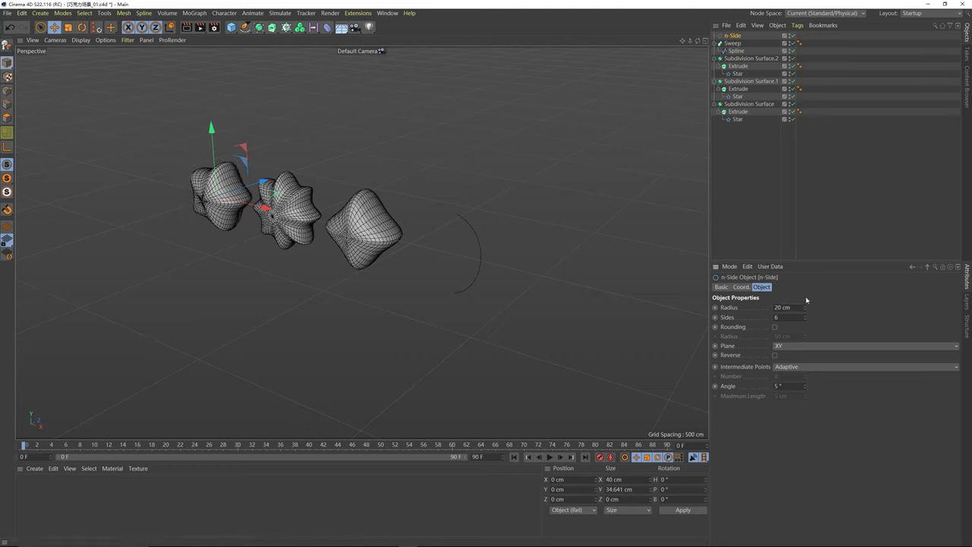
Step: Move the n-Side spline to X about 1156 cm and nest it above the arc spline in the Sweep as the profile
left_click_drag(266, 211, 445, 253)
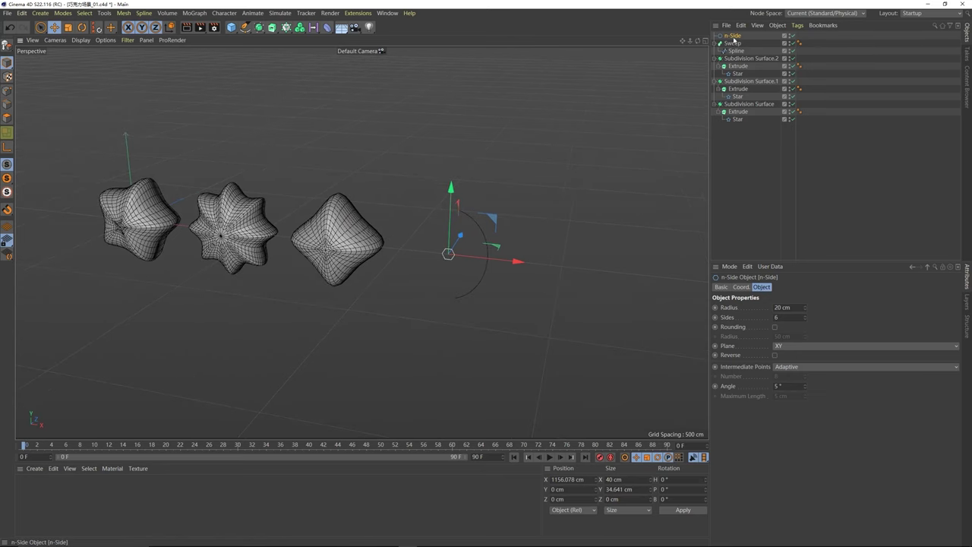
left_click_drag(742, 42, 733, 47)
mouse_move(480, 228)
left_mouse_down("alt")
mouse_move(545, 267)
mouse_move(531, 239)
mouse_move(487, 233)
left_mouse_up("alt")
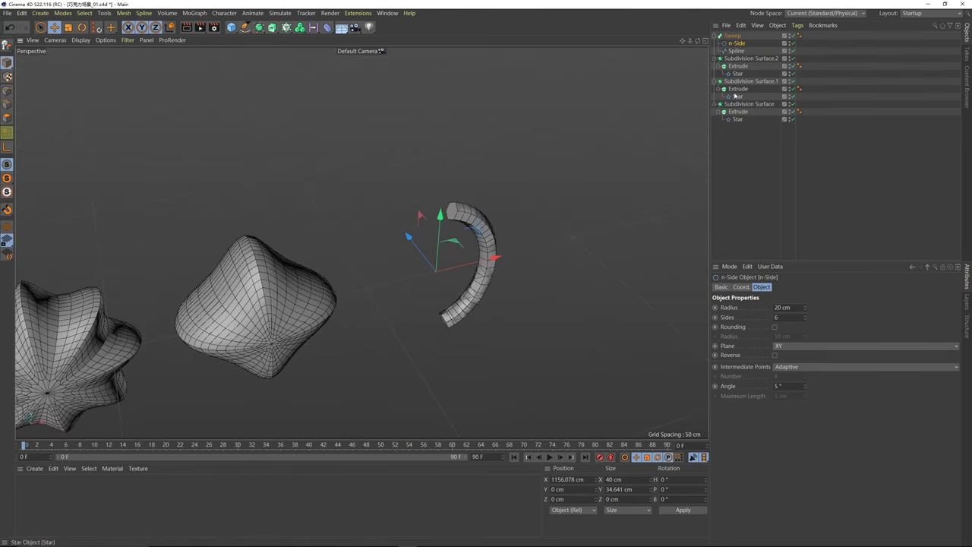
Step: Try different side counts on the Sweep's n-Side profile, ending at 9 sides
left_click(805, 316)
left_click(805, 316)
left_click(805, 317)
left_click(805, 316)
left_click(805, 316)
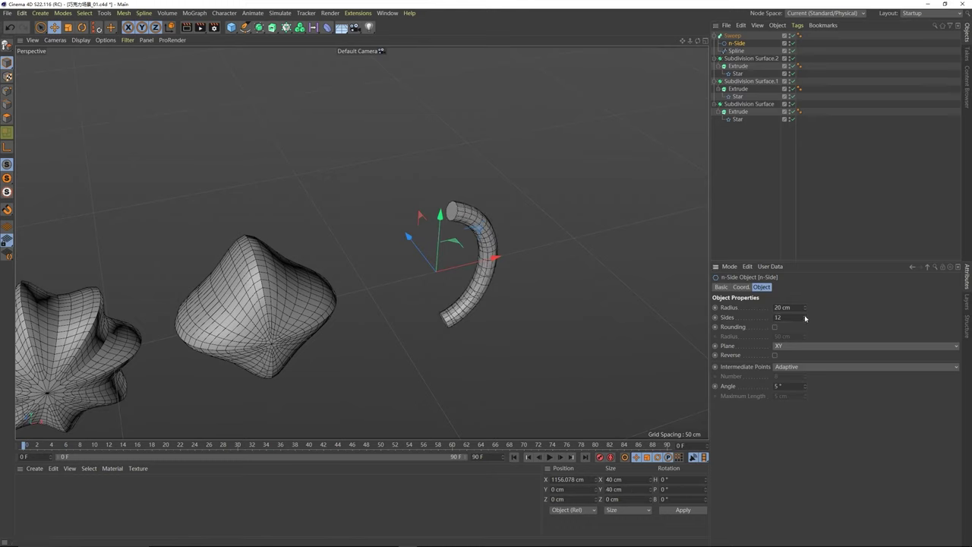
left_click(806, 316)
left_click(805, 316)
left_click(806, 321)
left_click_drag(806, 325, 806, 319)
Step: Set the number of sides of the Sweep's n-Side profile to 13
left_click(734, 36)
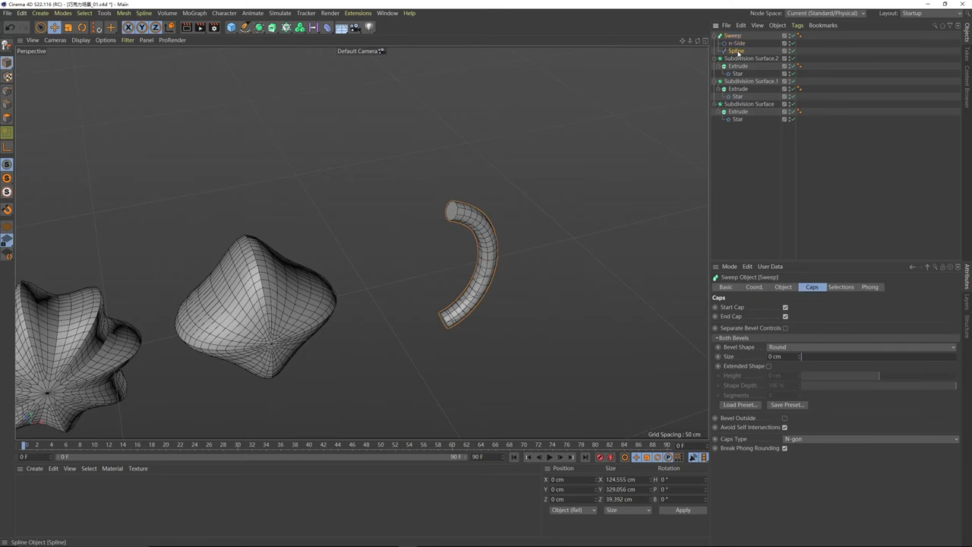
left_click(737, 51)
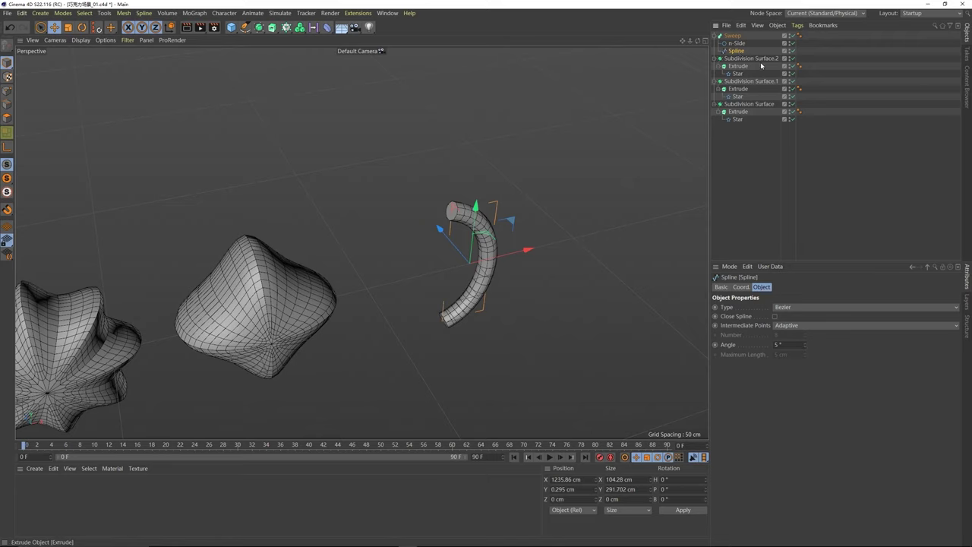
left_click(738, 44)
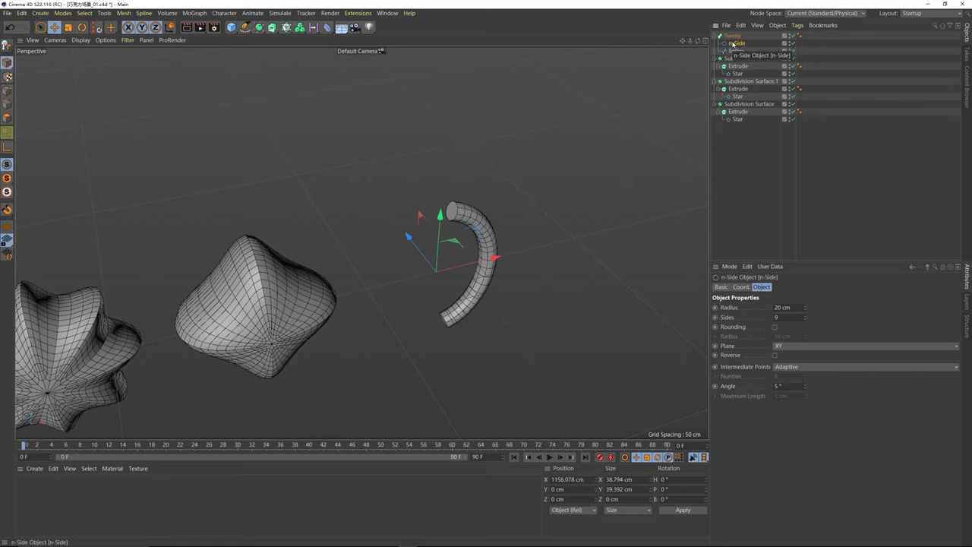
left_click(737, 50)
left_click(737, 43)
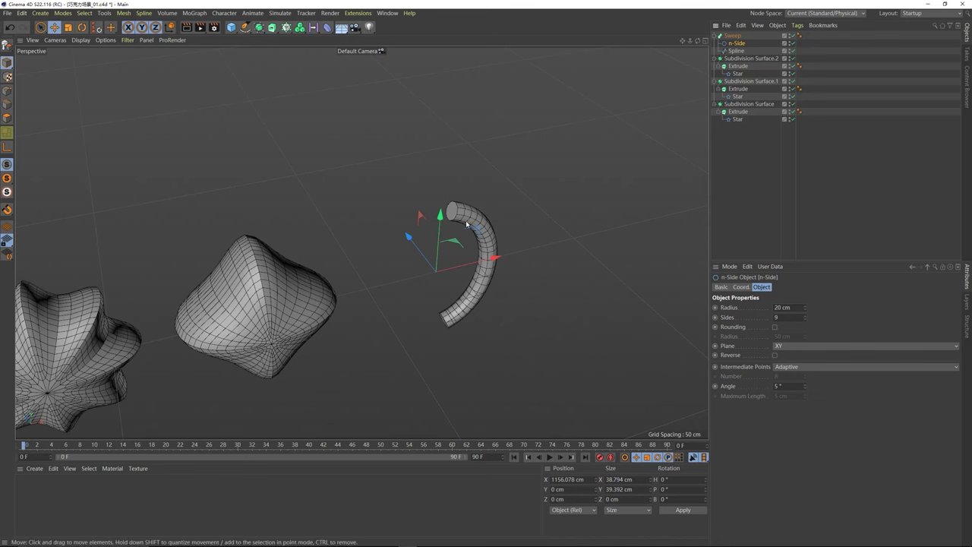
mouse_move(456, 217)
left_mouse_down("alt")
mouse_move(443, 202)
mouse_move(458, 185)
mouse_move(466, 220)
left_mouse_up("alt")
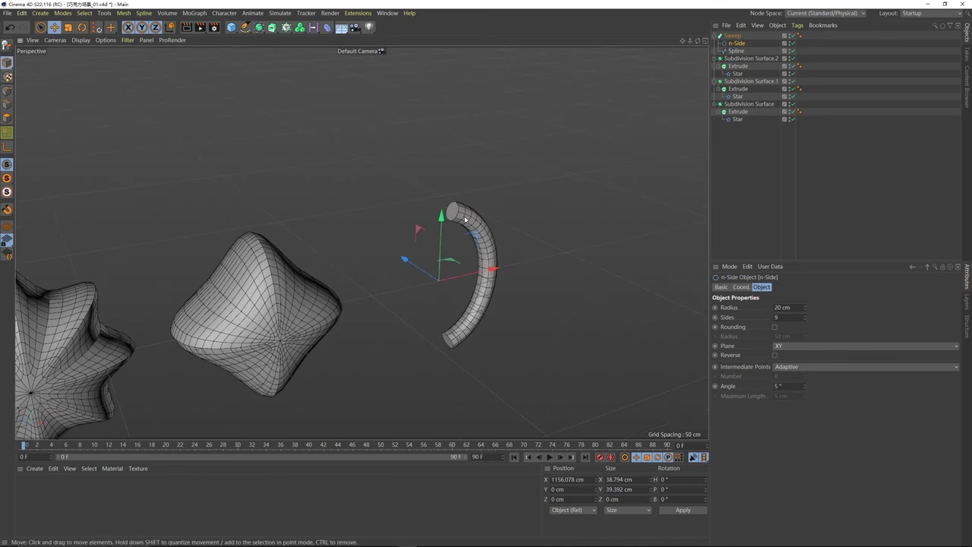
left_click(805, 316)
left_click(805, 315)
left_click(804, 315)
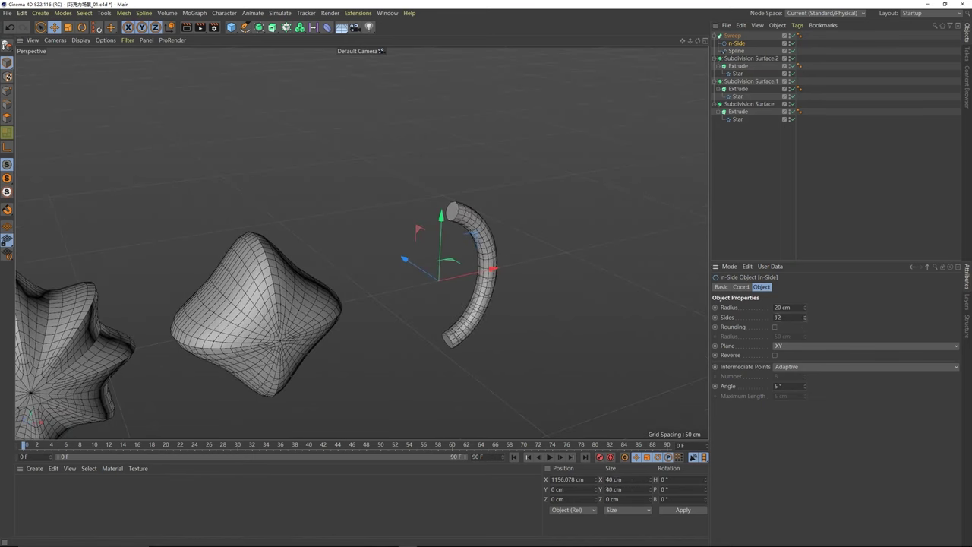
left_click(805, 316)
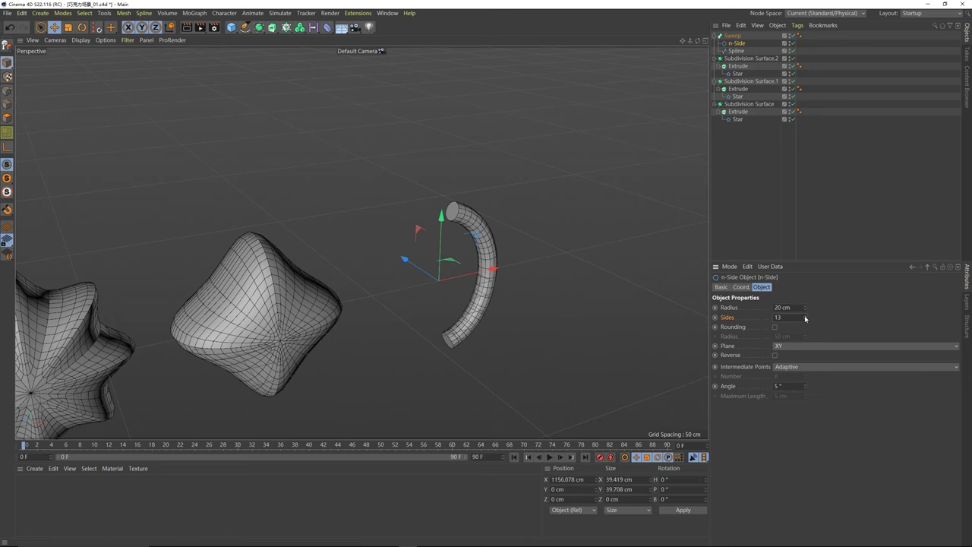
Step: Set the Sweep's n-Side profile to 16 sides and a radius of 36 cm
left_click(805, 315)
left_click(805, 315)
left_click(805, 316)
left_click_drag(480, 237, 449, 228, "alt")
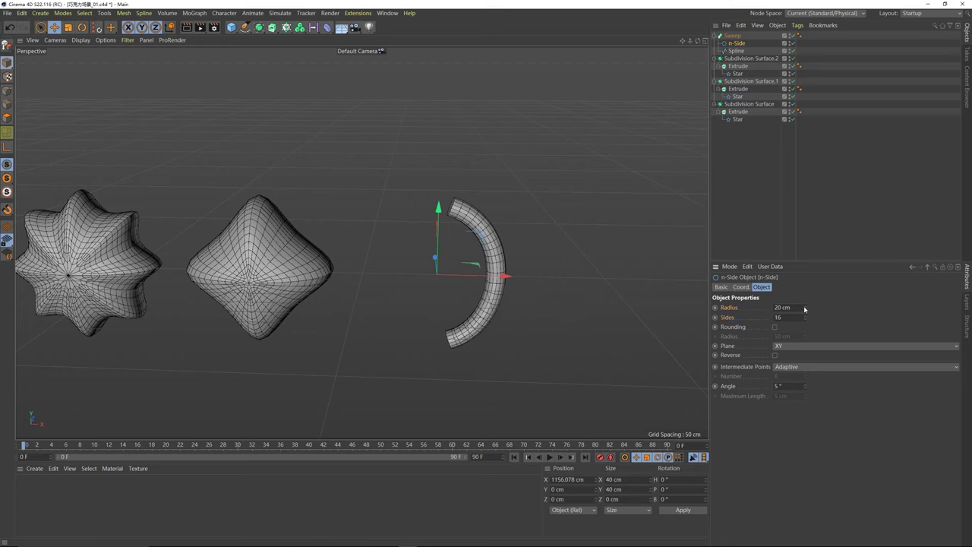
mouse_move(806, 309)
left_mouse_down()
mouse_move(843, 308)
mouse_move(808, 309)
mouse_move(806, 291)
left_mouse_up()
mouse_move(481, 237)
left_mouse_down("alt")
mouse_move(407, 245)
mouse_move(497, 249)
mouse_move(477, 239)
left_mouse_up("alt")
Step: Round both caps of the Sweep with a bevel size of about 26 cm
left_click(736, 36)
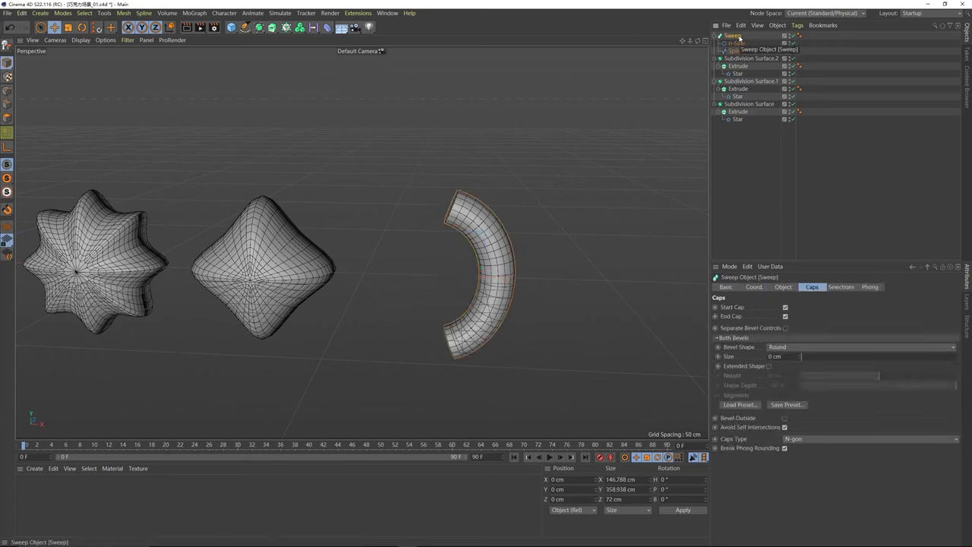
left_click_drag(272, 29, 831, 99)
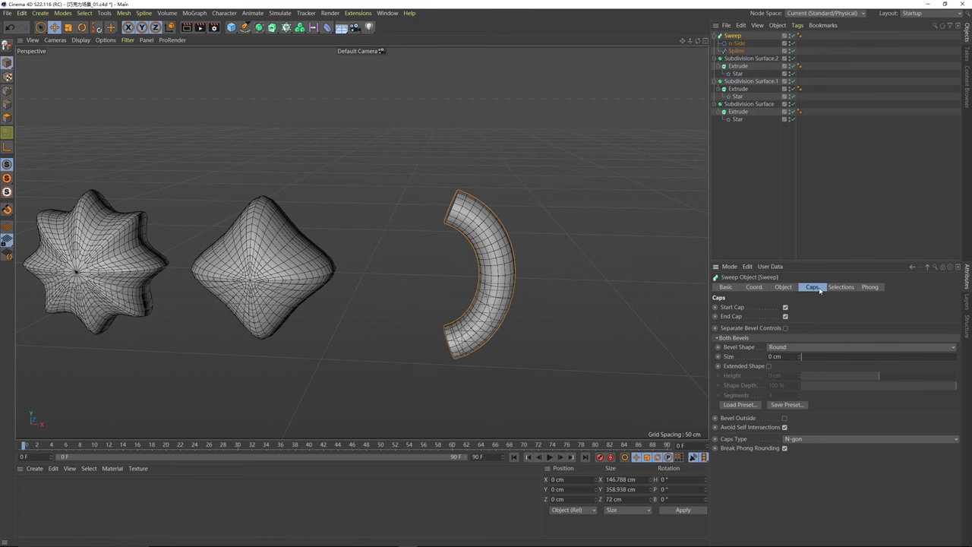
left_click_drag(474, 217, 449, 203, "alt")
left_click_drag(462, 327, 484, 300, "alt")
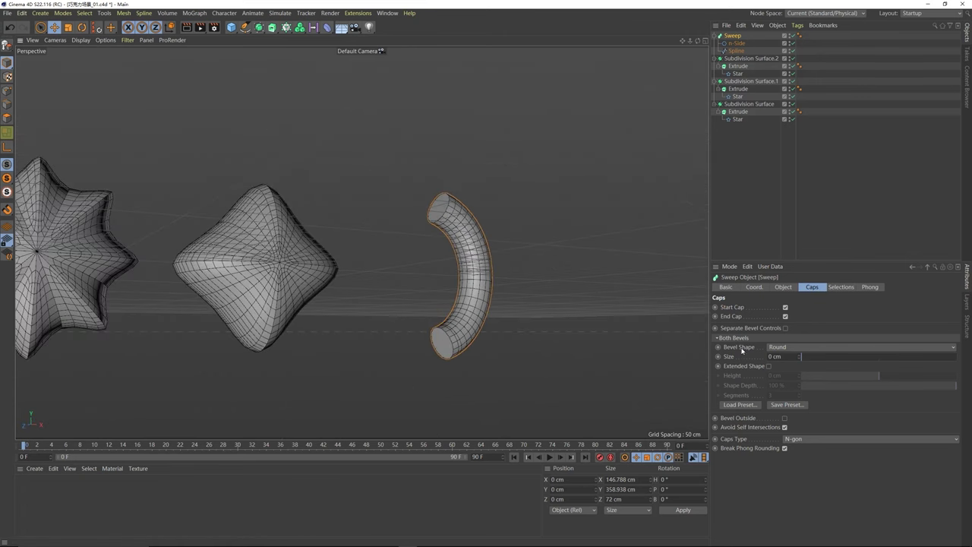
left_click_drag(802, 357, 853, 360)
left_click_drag(484, 303, 459, 310, "alt")
scroll(504, 276, "down", 4)
left_click_drag(505, 273, 502, 281, "alt")
left_click_drag(851, 357, 842, 358)
left_click_drag(473, 228, 458, 226, "alt")
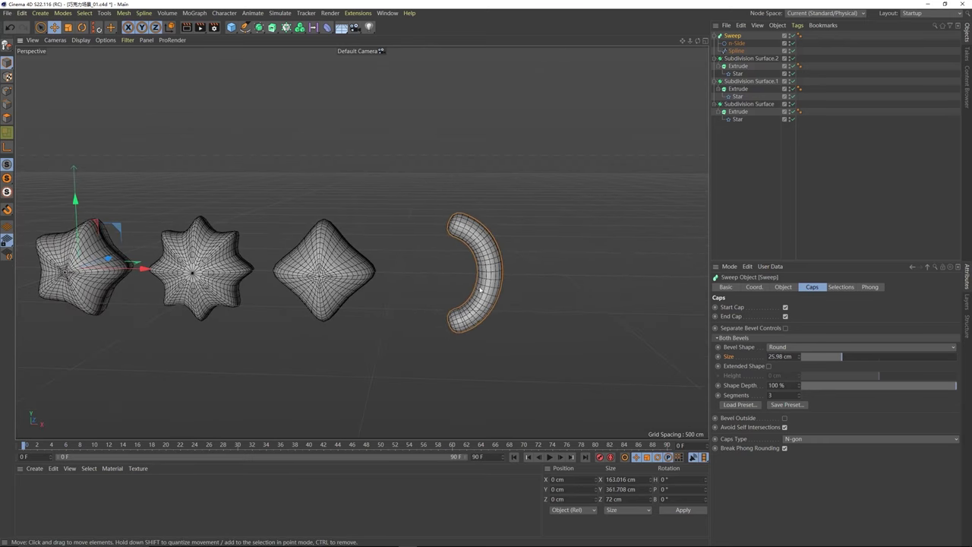
Step: Take the n-Side and arc splines out of the Sweep and delete the empty Sweep
key("ctrl+shift+z")
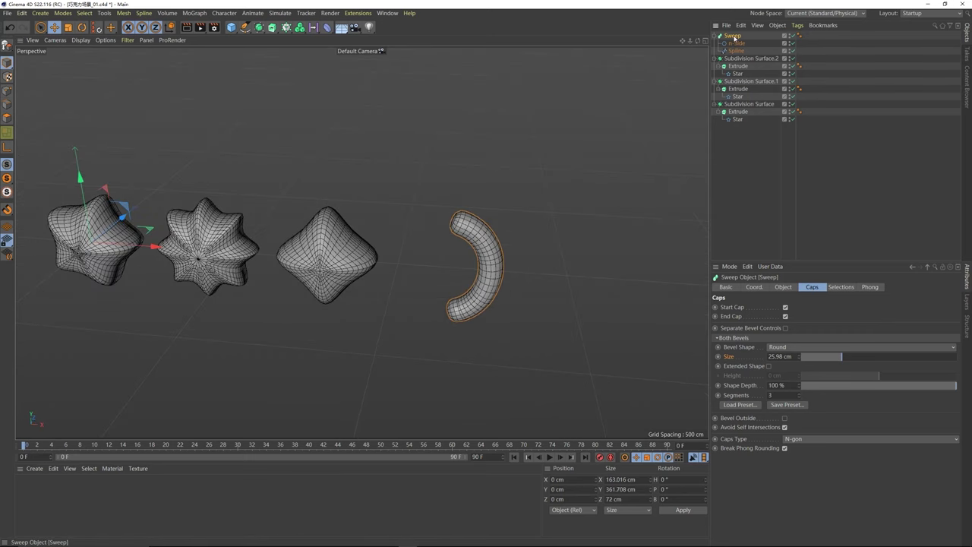
middle_click_drag(420, 279, 470, 262, "alt")
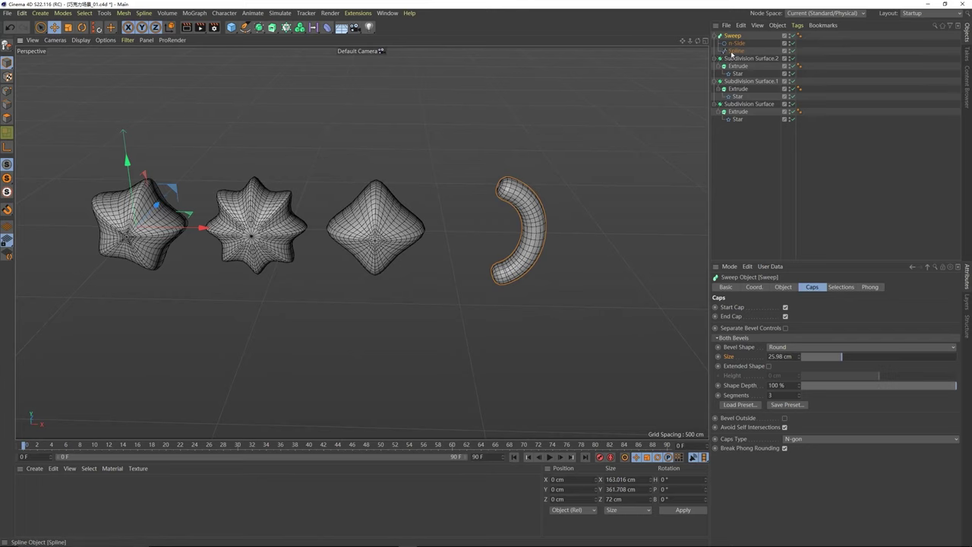
left_click(736, 44)
left_click(736, 50, "ctrl")
left_click_drag(736, 47, 734, 34)
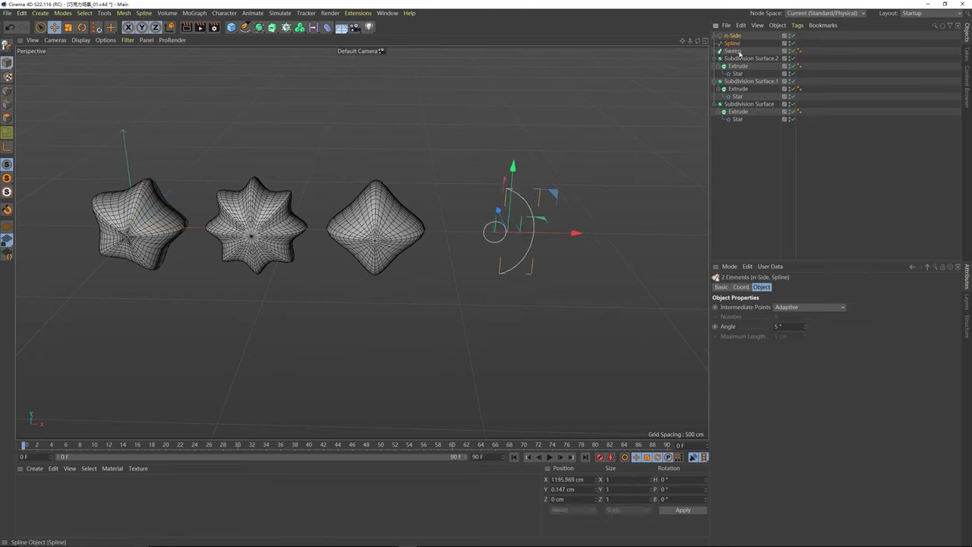
left_click(733, 51)
key("Delete")
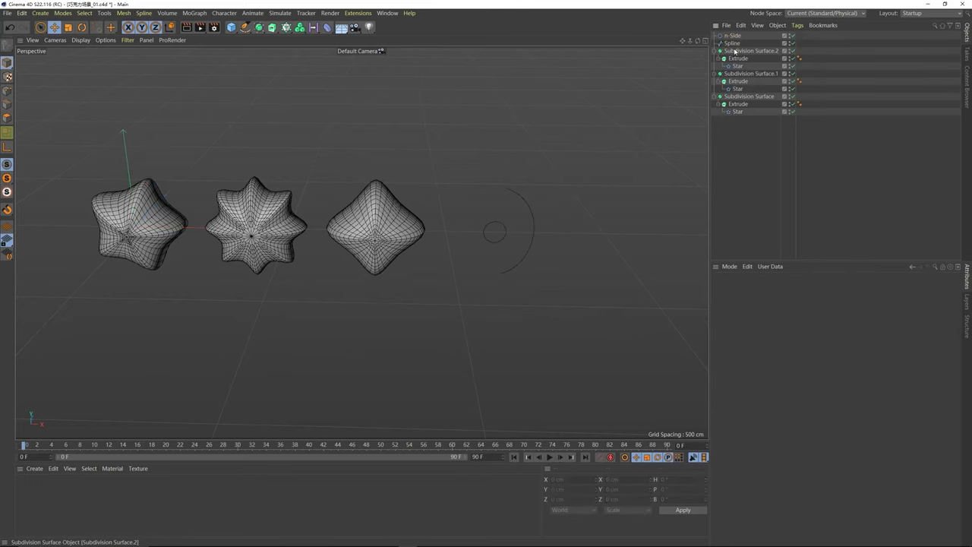
Step: Create a new Sweep as parent of the arc spline and nest the n-Side above the spline as its profile
left_click(732, 43)
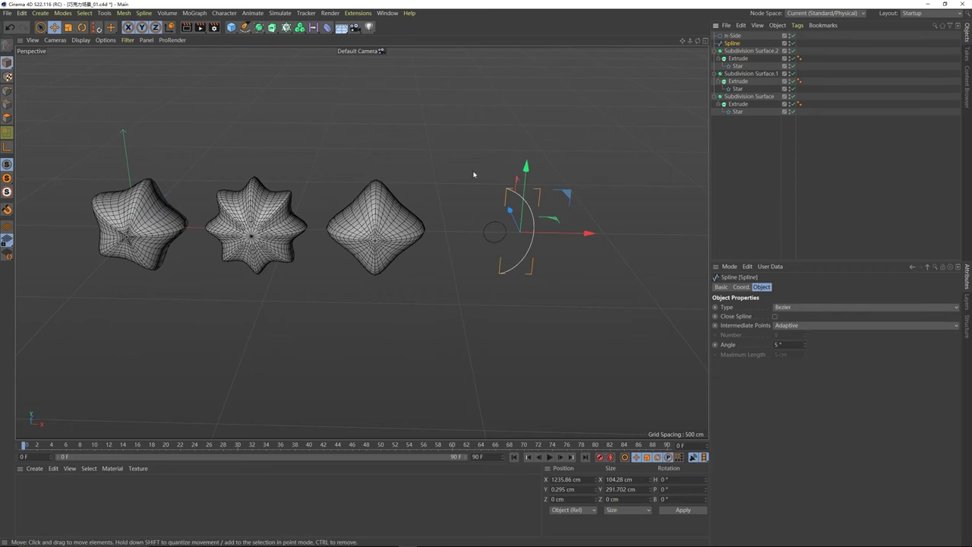
left_click_drag(509, 211, 498, 187, "alt")
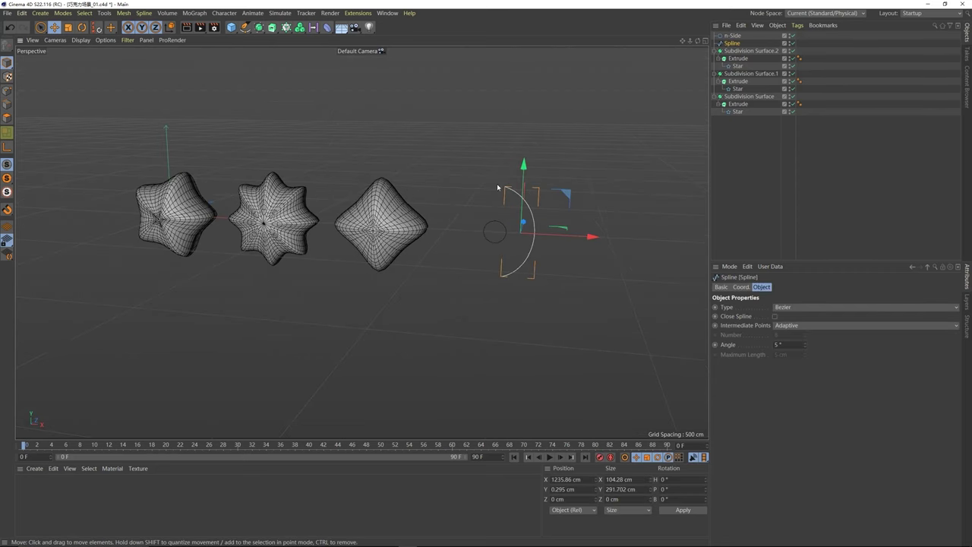
left_click(272, 29)
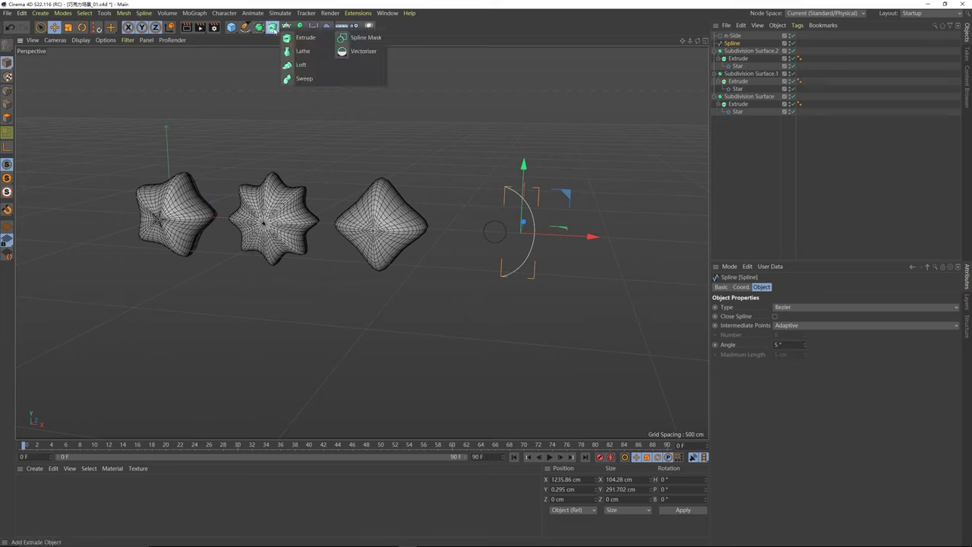
left_click(305, 78)
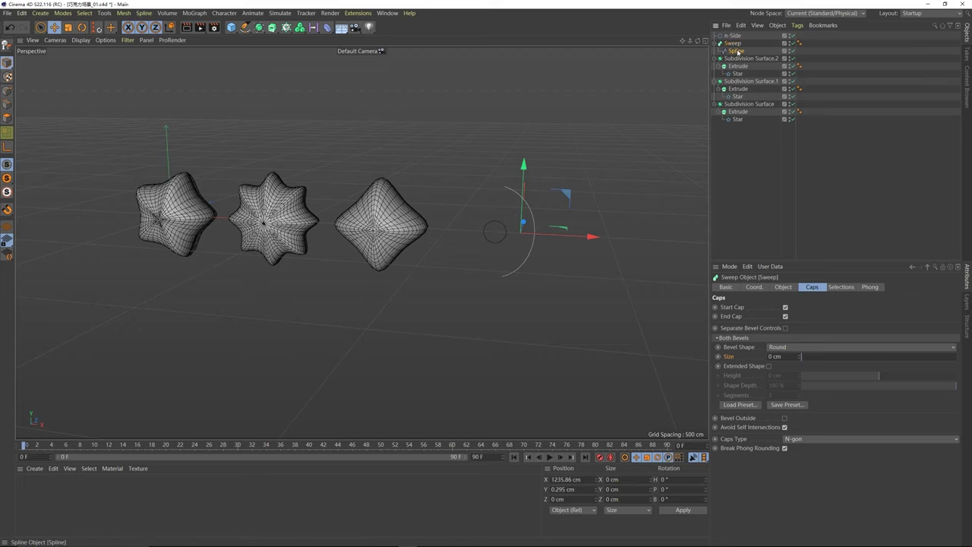
left_click(738, 52)
left_click(737, 45)
left_click(736, 51)
left_click(736, 46)
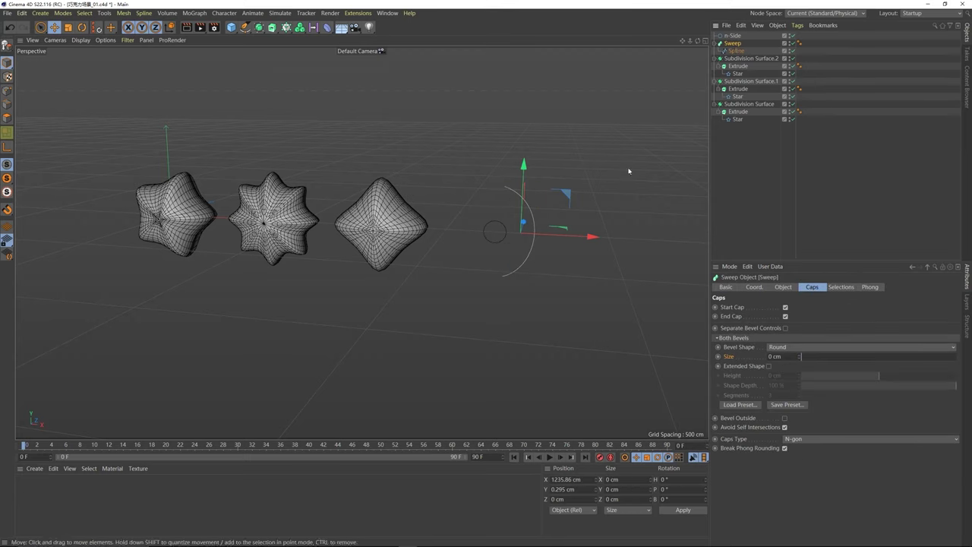
left_click_drag(734, 36, 736, 44)
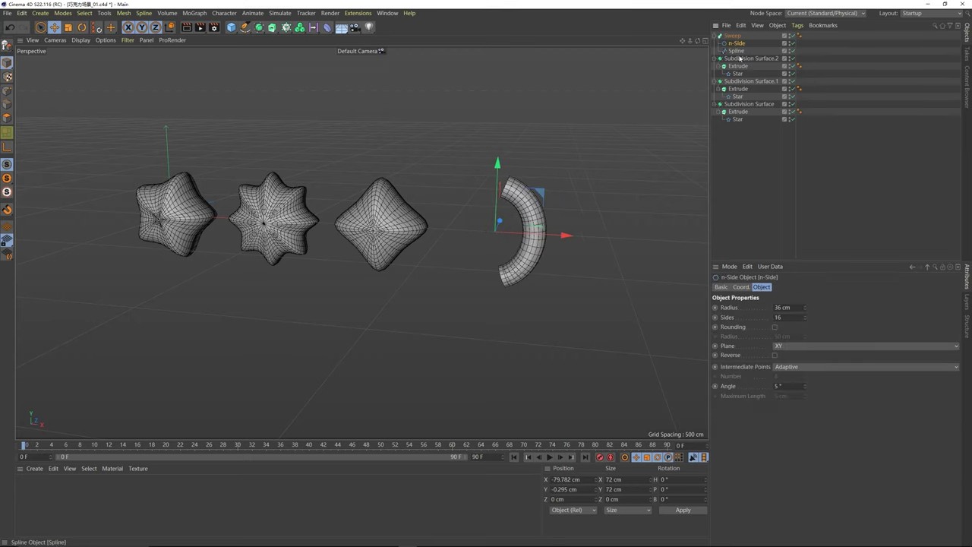
left_click(793, 144)
Step: Move the Sweep to X about 1126.5 cm and round its caps with a bevel size of about 32.6 cm
left_click(733, 36)
left_click_drag(592, 238, 509, 233)
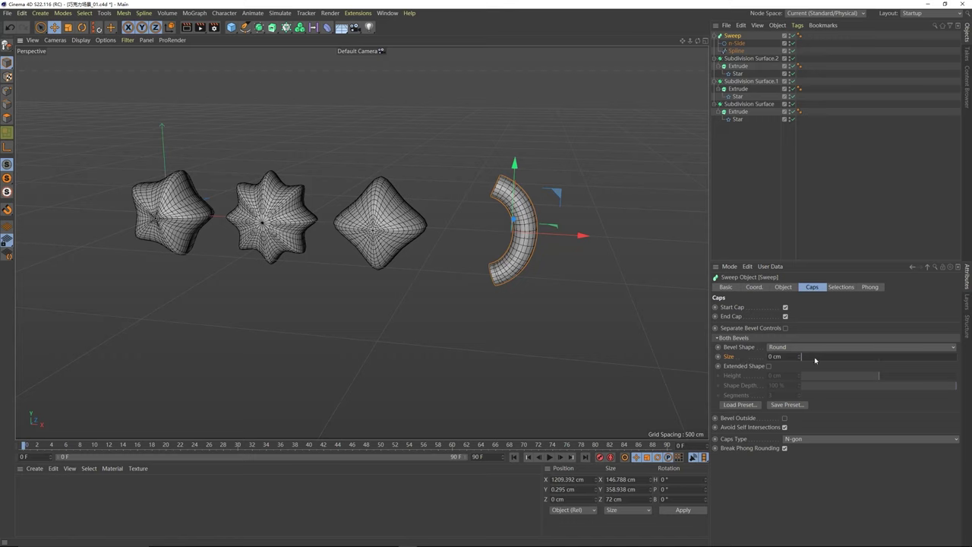
left_click_drag(815, 360, 853, 357)
mouse_move(528, 240)
left_mouse_down("alt")
mouse_move(551, 245)
mouse_move(513, 241)
left_mouse_up("alt")
scroll(542, 245, "down", 2)
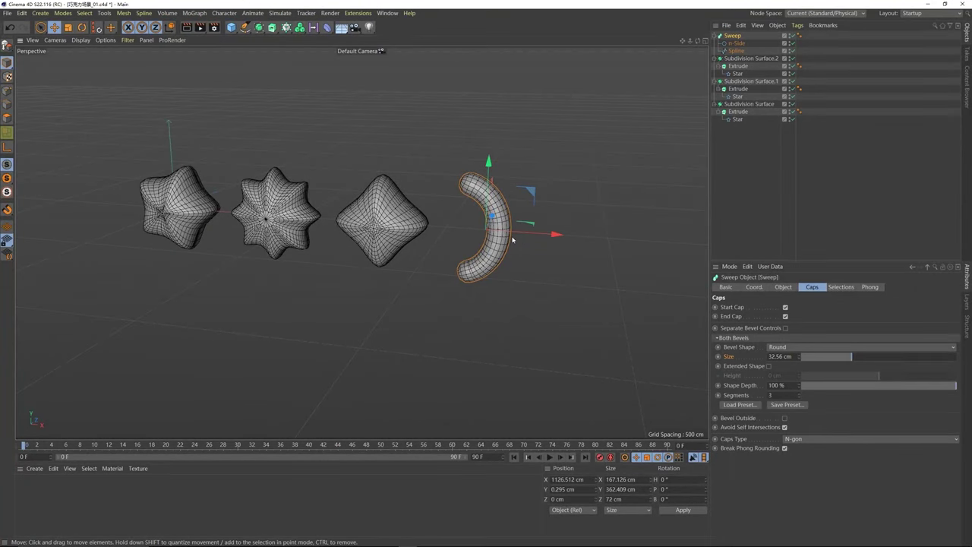
Step: Add a sphere and move it beyond the swept arc to X about 1426.6 cm
left_click(232, 27)
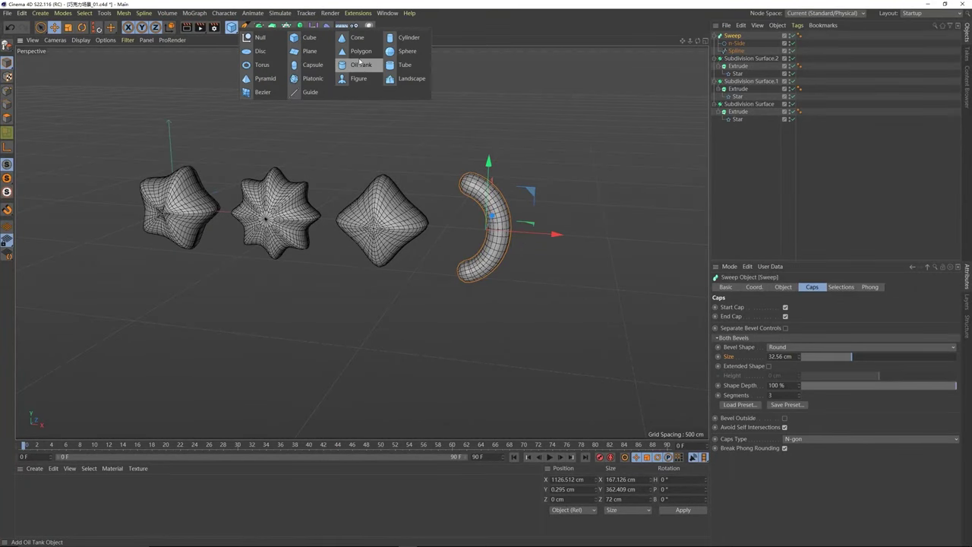
left_click(407, 51)
left_click_drag(237, 214, 657, 240)
left_click_drag(584, 228, 547, 246, "alt")
middle_click_drag(615, 228, 527, 230, "alt")
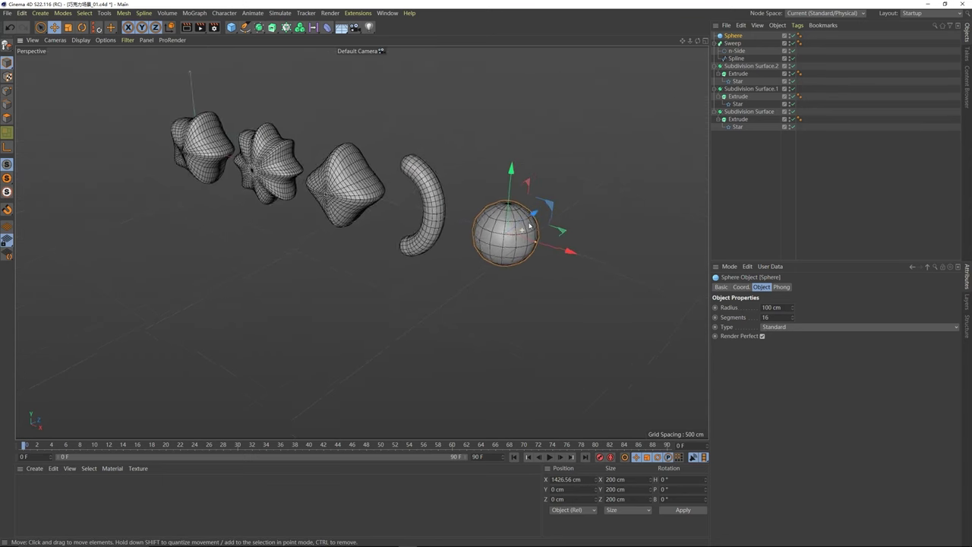
left_click_drag(528, 230, 510, 229, "alt")
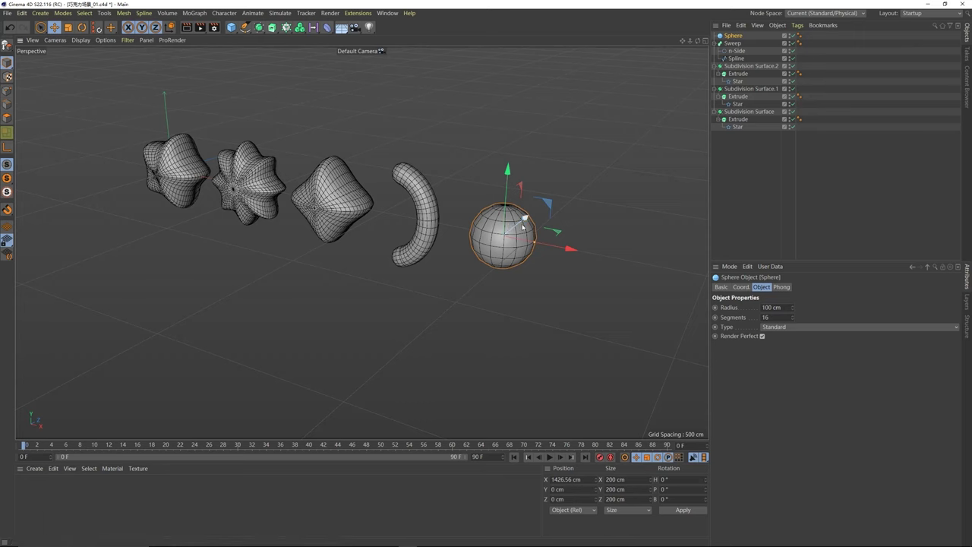
mouse_move(512, 232)
left_mouse_down("alt")
mouse_move(505, 238)
mouse_move(516, 237)
left_mouse_up("alt")
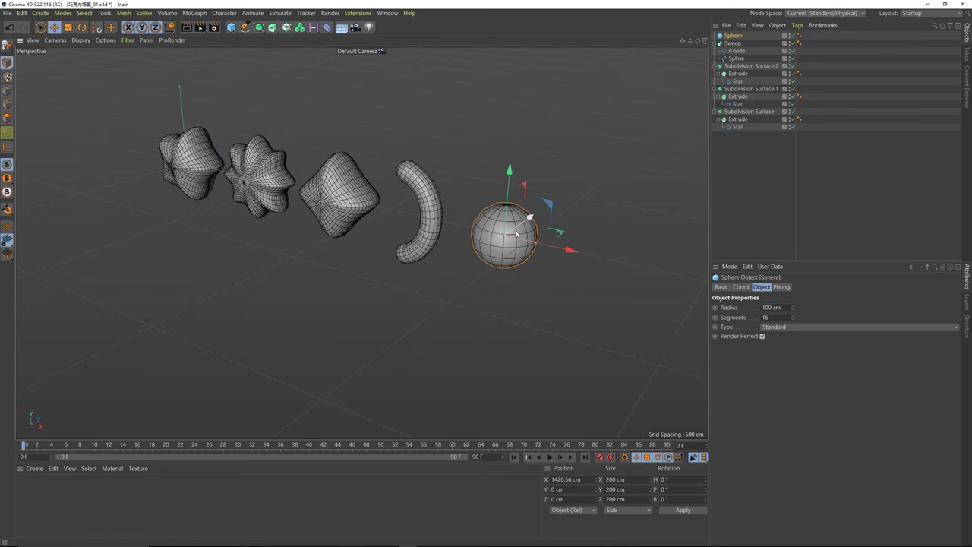
Step: Make the sphere editable and flatten it along Y to about 78 cm high
key("c")
key("r")
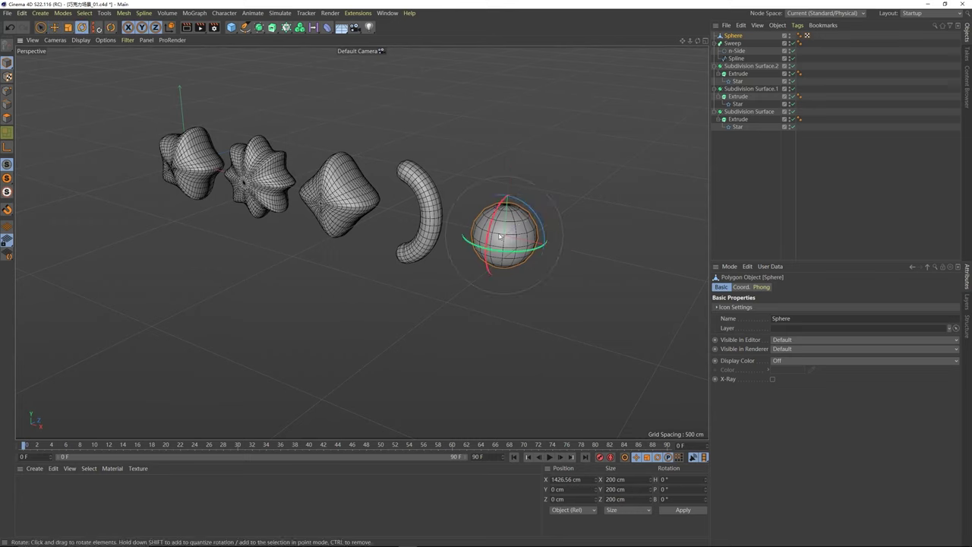
key("t")
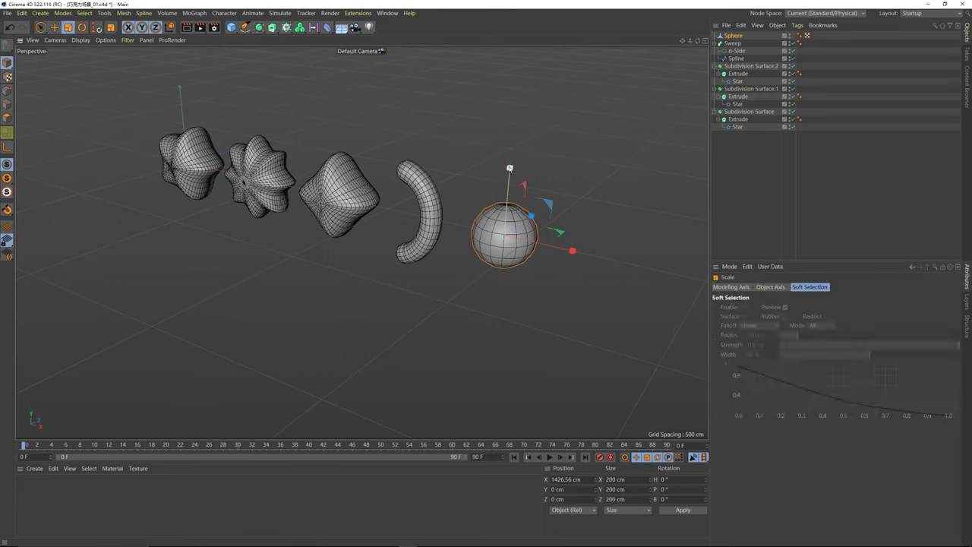
left_click_drag(510, 168, 517, 210)
left_click_drag(508, 250, 516, 174, "alt")
left_click(548, 204)
left_click_drag(516, 239, 473, 234, "alt")
left_click(516, 234)
scroll(503, 232, "up", 3)
left_click_drag(505, 264, 514, 230, "alt")
Step: Add a Subdivision Surface as the parent of the flattened sphere
left_click(260, 31)
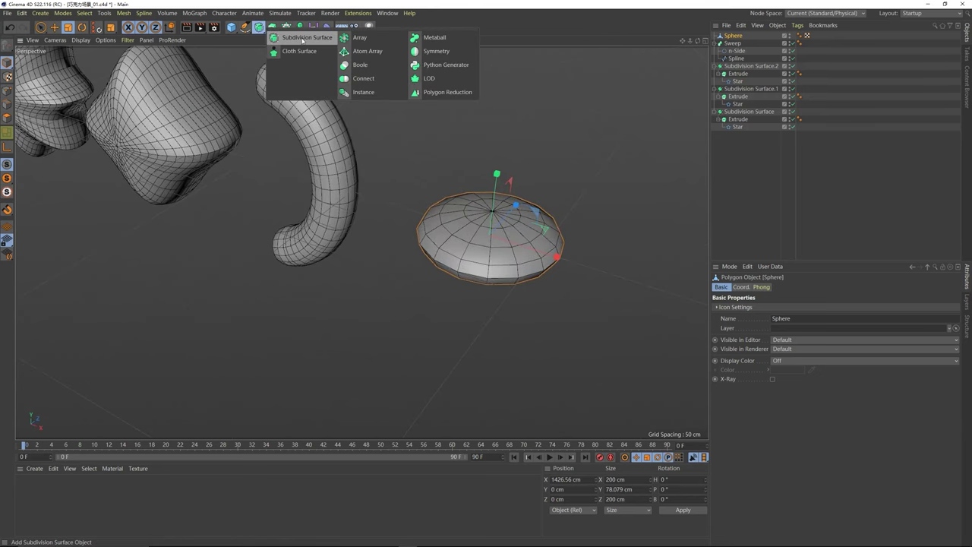
left_click(302, 39, "alt")
left_click_drag(471, 243, 364, 173, "alt")
Step: Add a Subdivision Surface as parent of the Sweep and set its editor and renderer subdivisions to 1
left_click(365, 173)
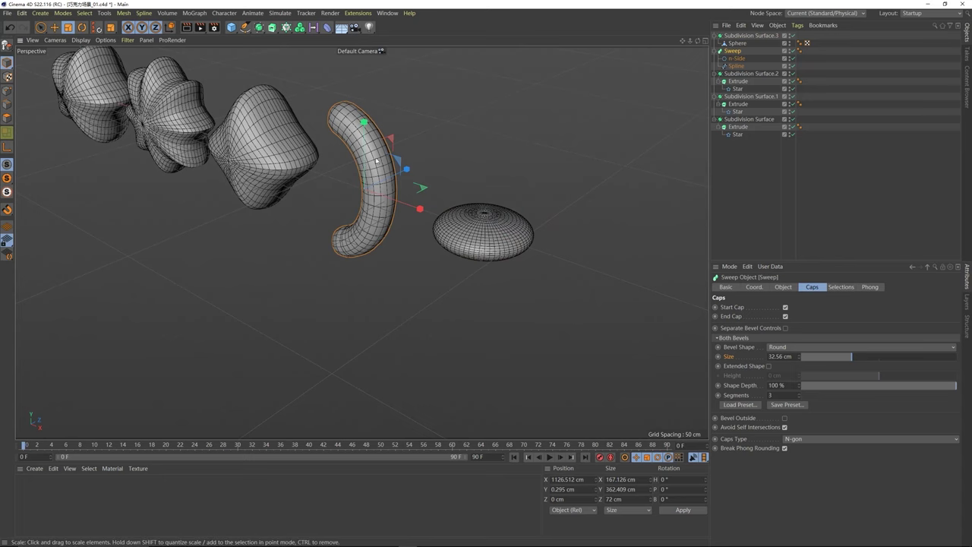
left_click_drag(259, 27, 293, 41)
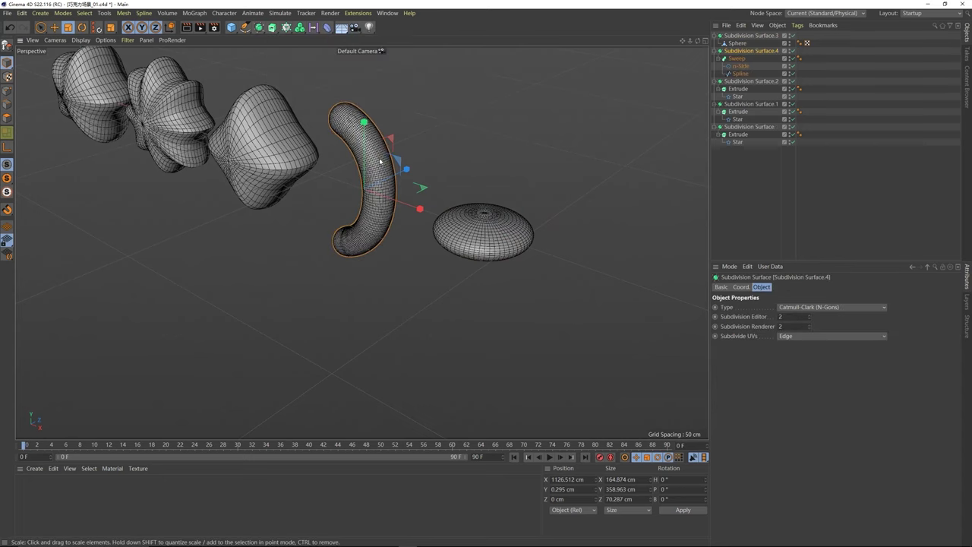
left_click_drag(403, 152, 455, 146, "alt")
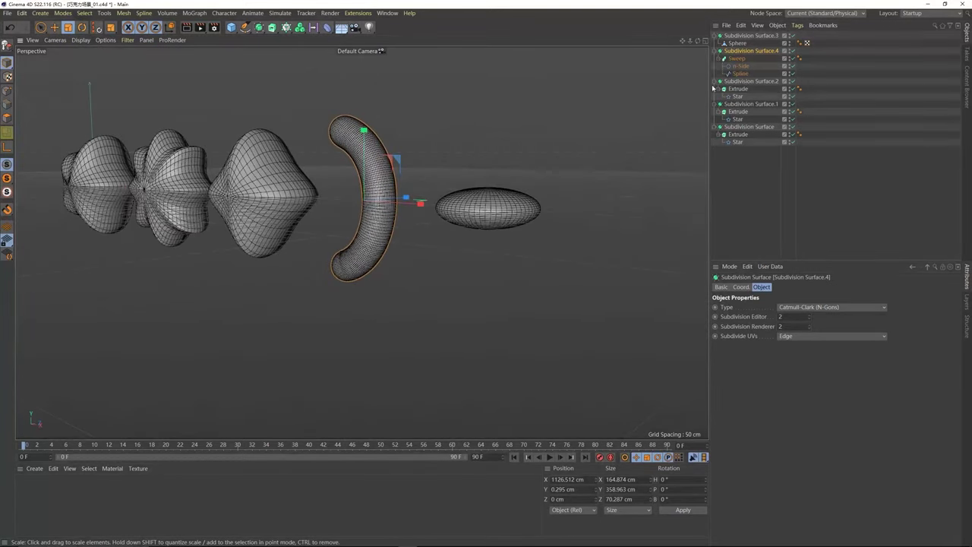
double_click(790, 316)
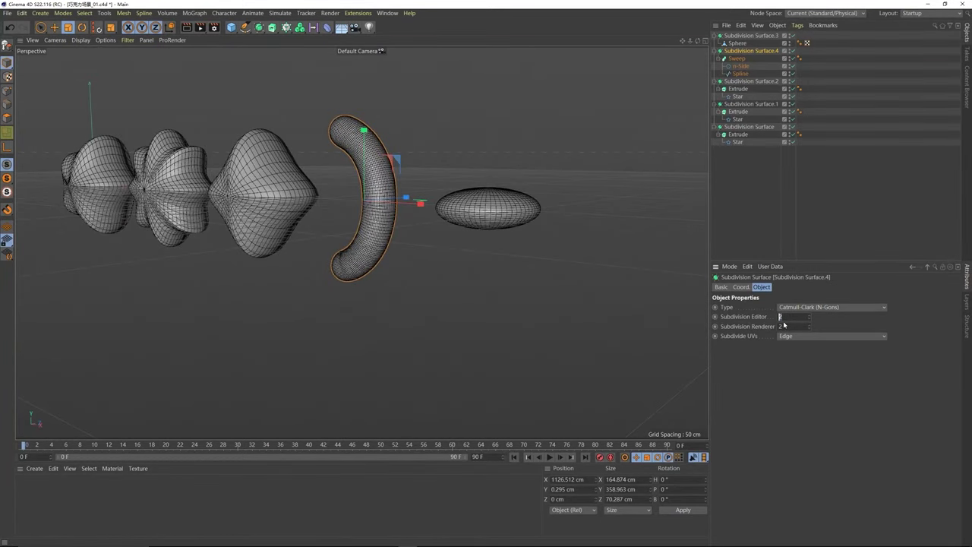
type("1")
double_click(786, 326)
type("1")
left_click_drag(364, 187, 378, 194, "alt")
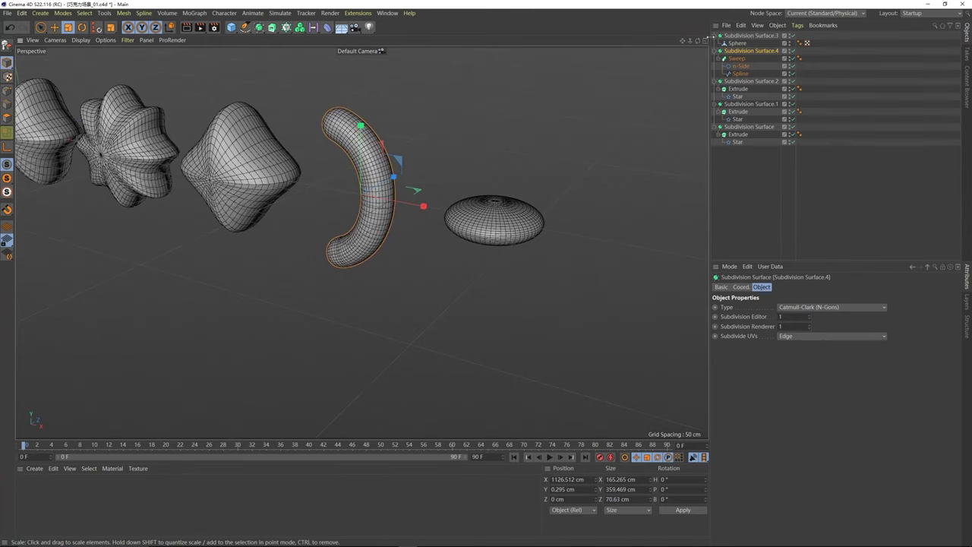
Step: Fine-tune the cap bevel size of the arc-shaped Sweep
left_click(748, 36)
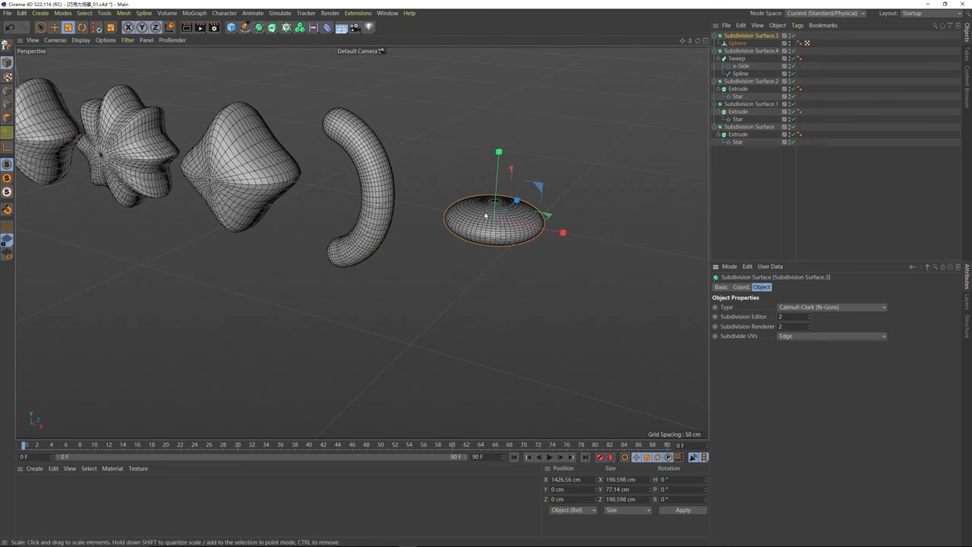
left_click_drag(485, 215, 480, 214, "alt")
middle_click_drag(346, 106, 432, 267, "alt")
scroll(430, 258, "down", 3)
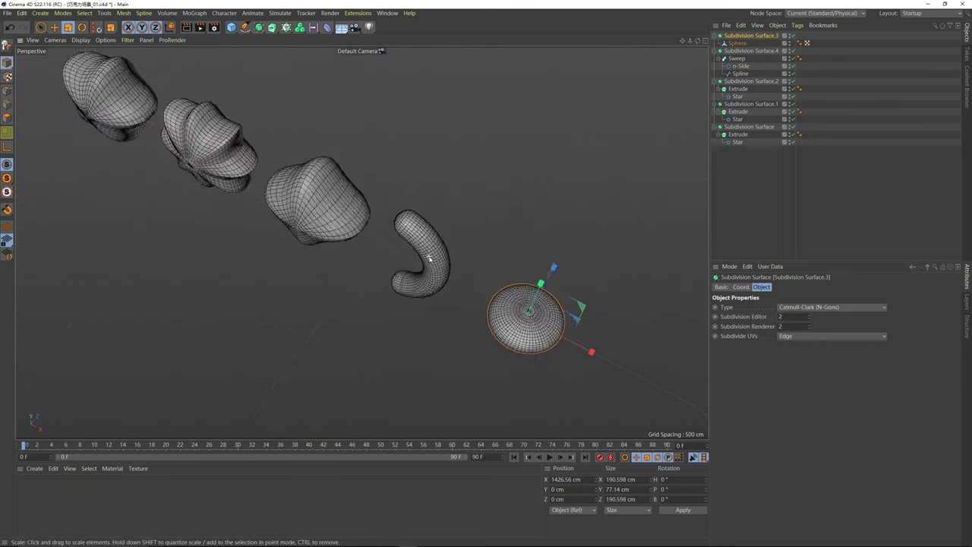
left_click_drag(430, 259, 429, 236, "alt")
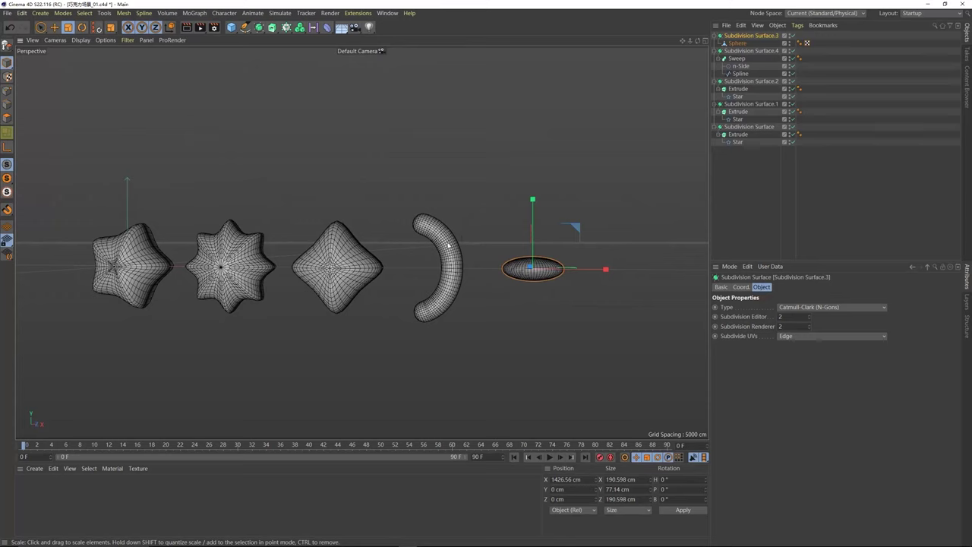
left_click(449, 245)
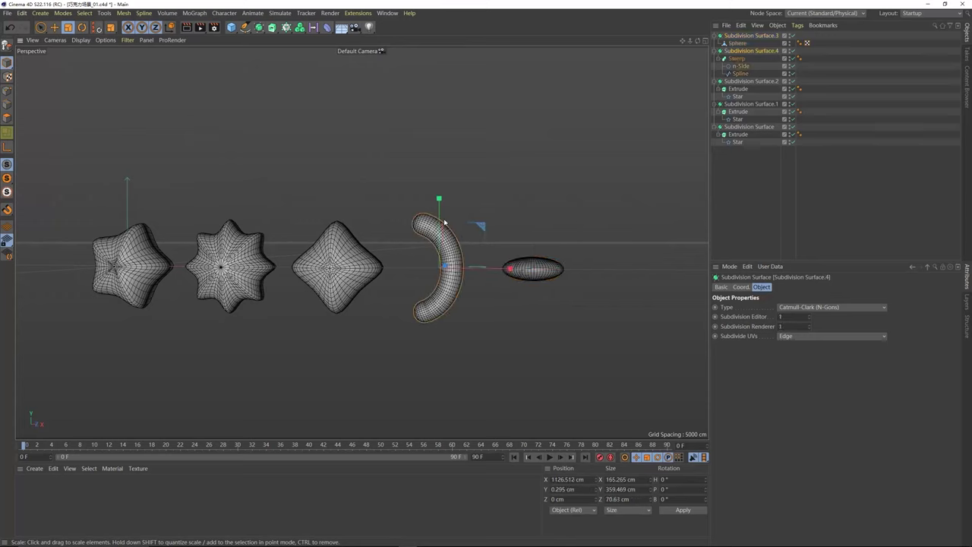
left_click(737, 59)
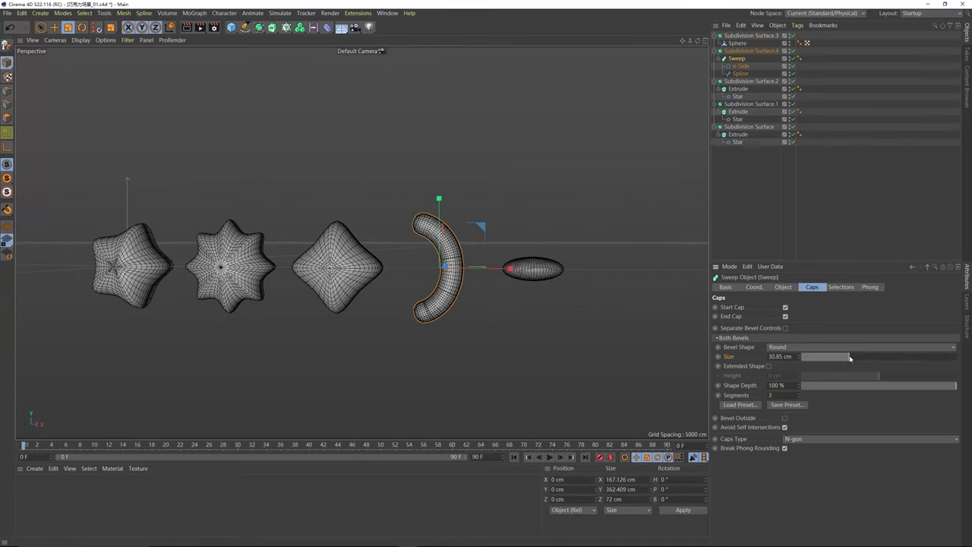
mouse_move(853, 358)
left_mouse_down()
mouse_move(827, 358)
mouse_move(851, 357)
left_mouse_up()
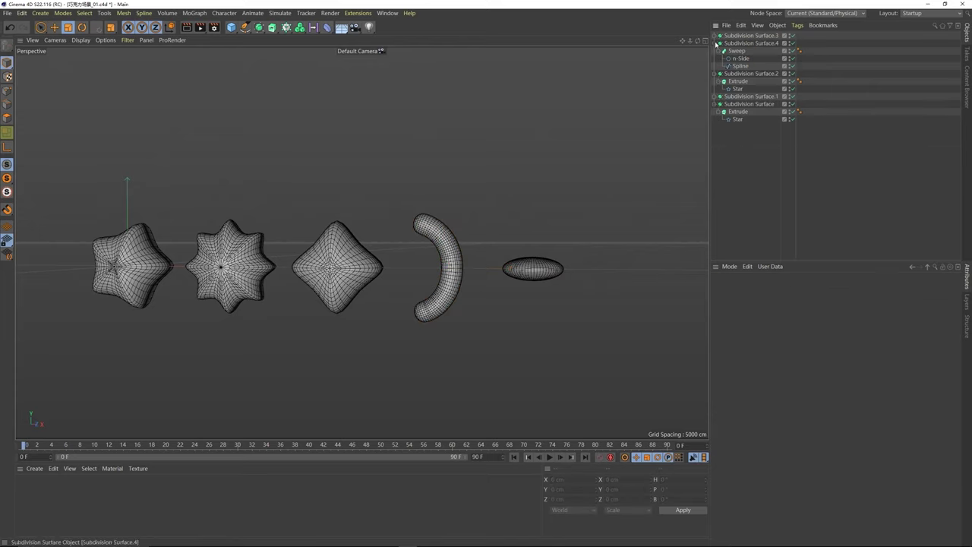
Step: Collapse the hierarchies of all Subdivision Surface objects in the object list
left_click(716, 97)
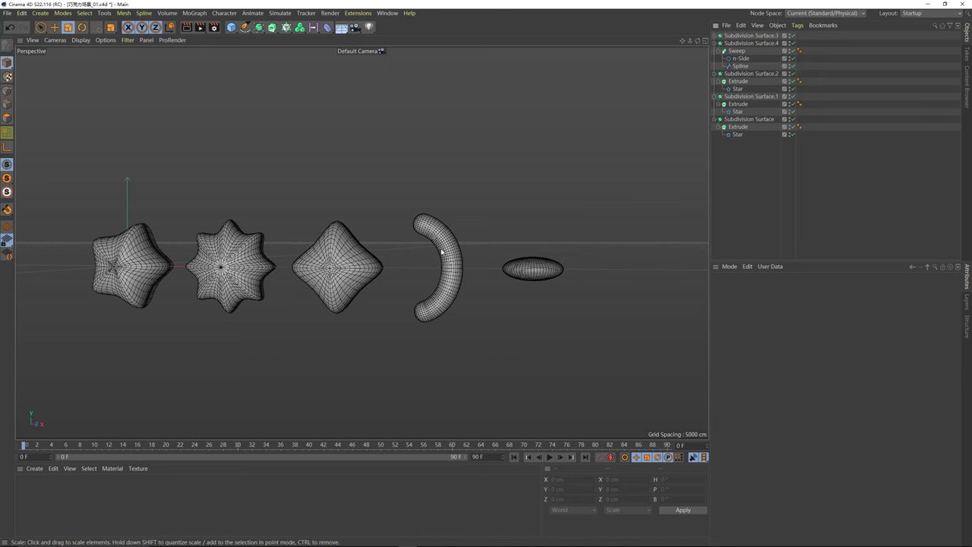
left_click_drag(442, 252, 430, 271, "alt")
left_click(714, 120)
left_click(715, 96)
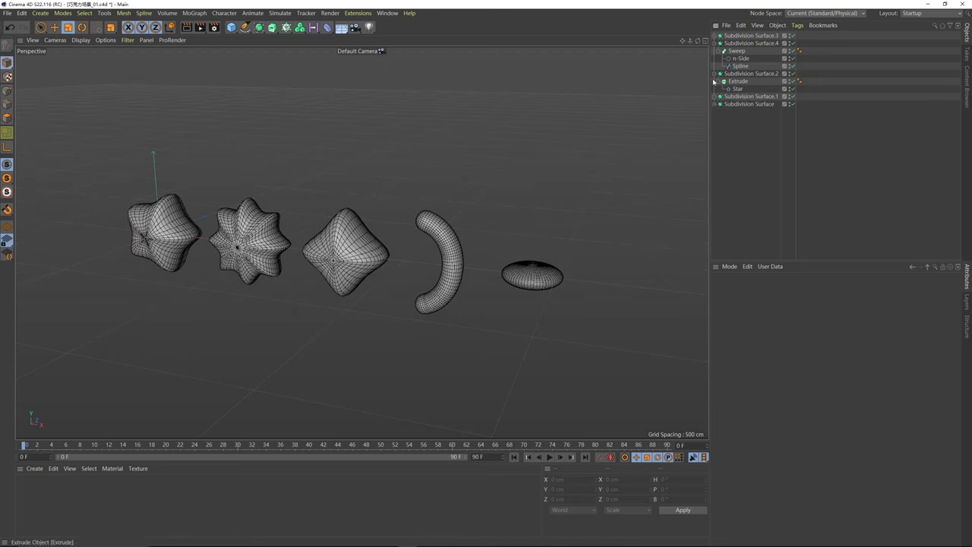
left_click(715, 74)
left_click(715, 44)
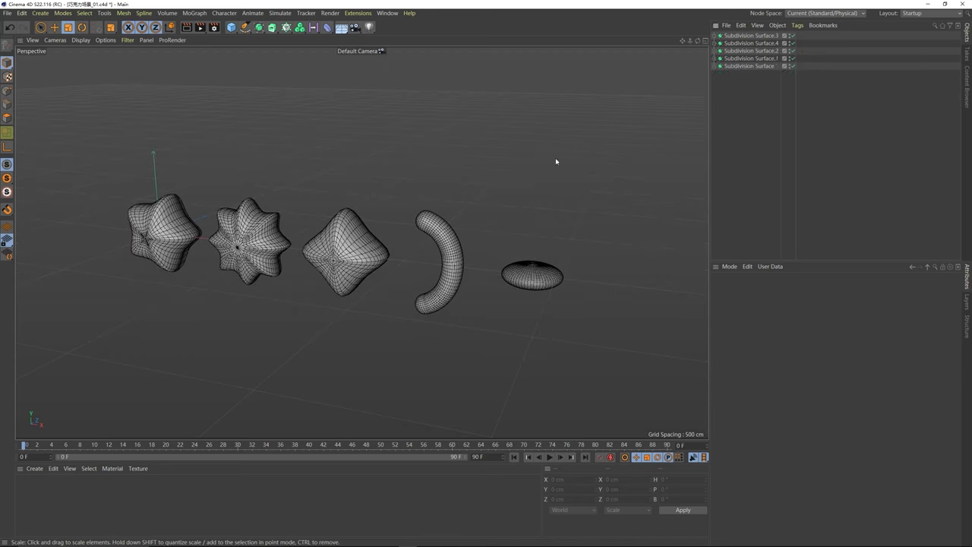
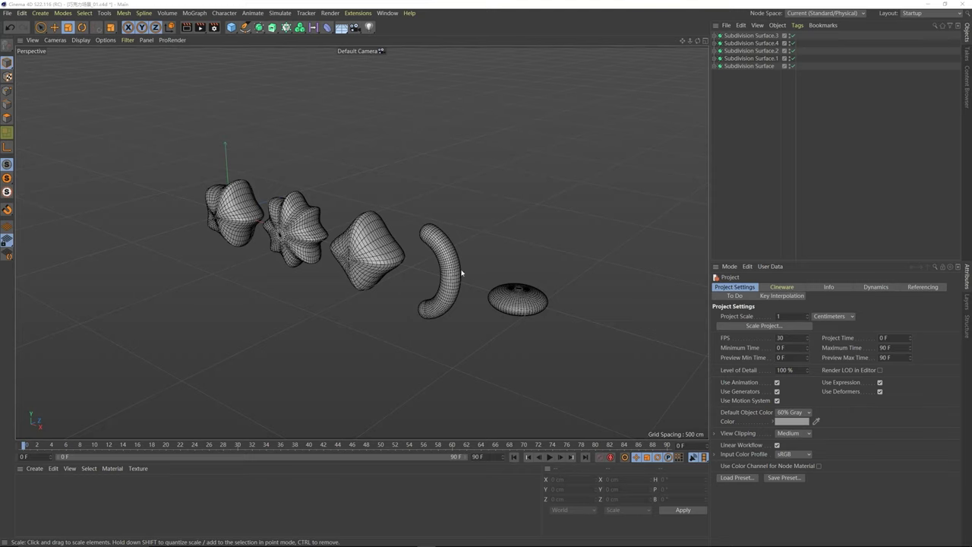
Step: Save the project under the new file name 巧克力场景_02
left_click_drag(290, 234, 316, 241, "alt")
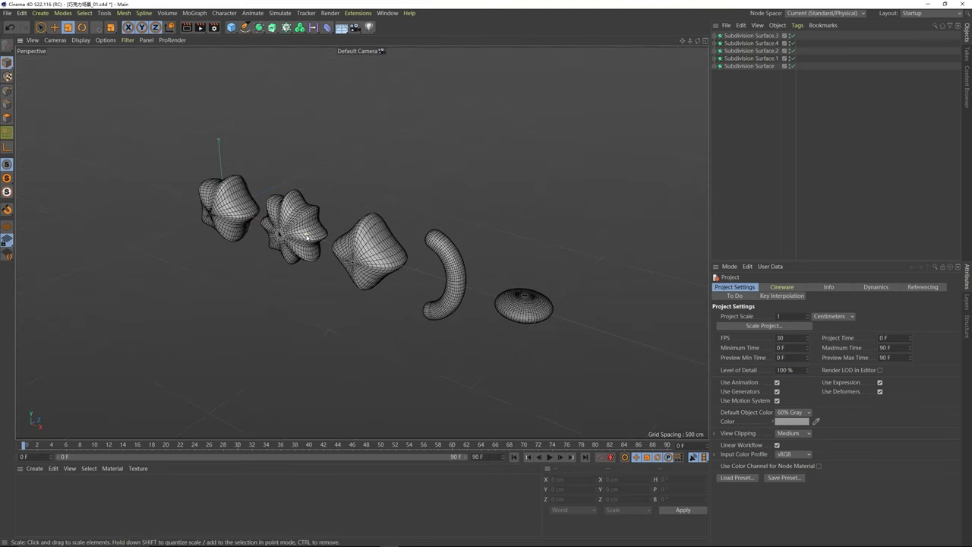
left_click(8, 13)
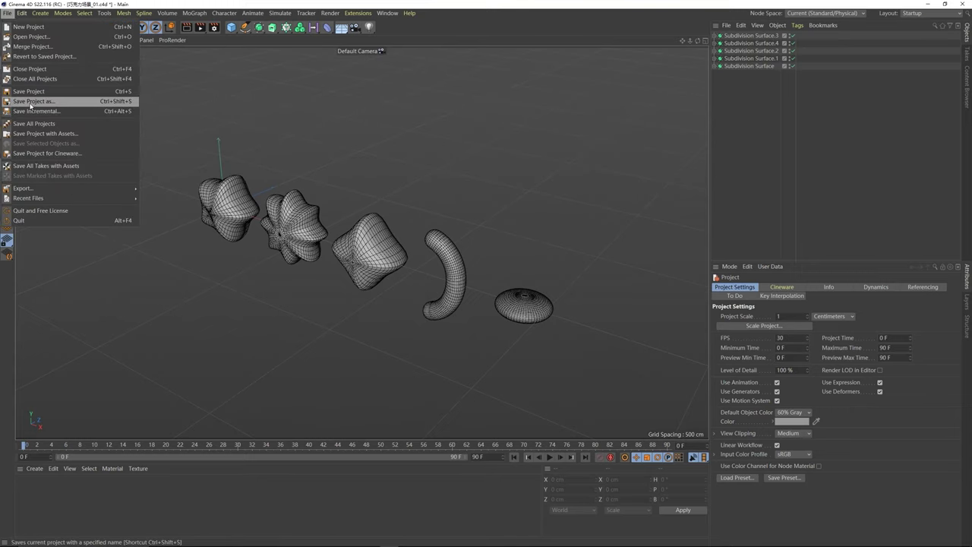
left_click(34, 101)
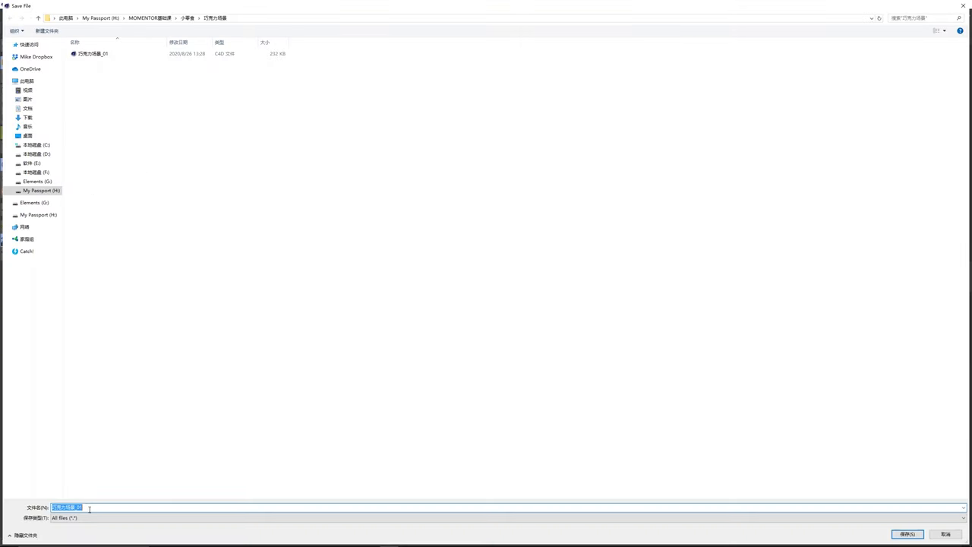
left_click(85, 507)
key("BackSpace")
type("2")
key("Return")
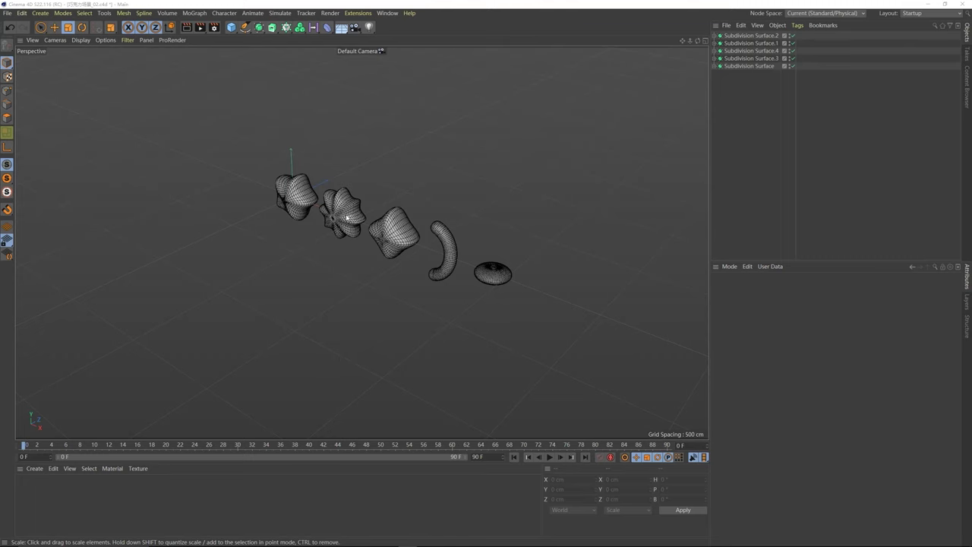
Step: Delete the eight-pointed star and the four-pointed star together with their Subdivision Surfaces
left_click(346, 217)
left_click(412, 240, "shift")
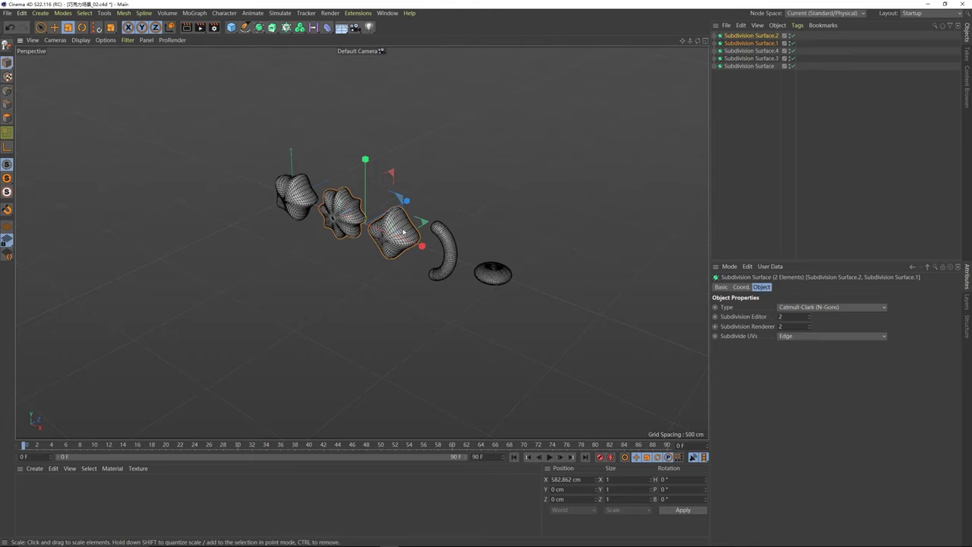
key("Delete")
middle_click_drag(363, 241, 361, 255, "alt")
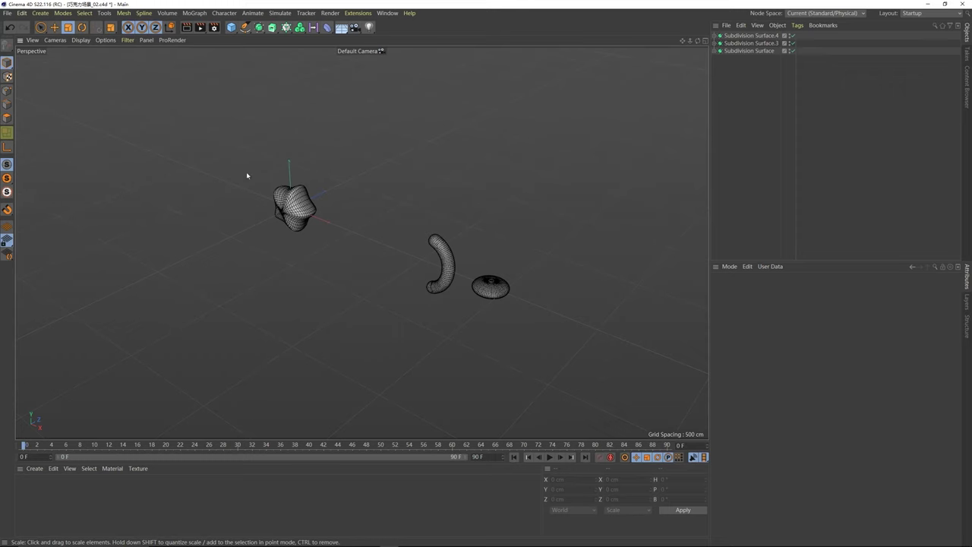
left_click(300, 210)
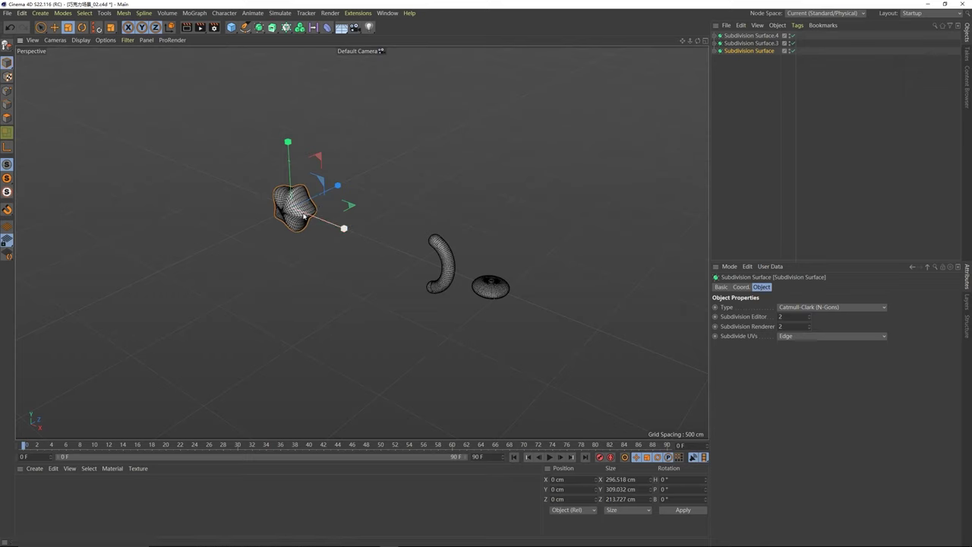
middle_click_drag(304, 212, 307, 218, "alt")
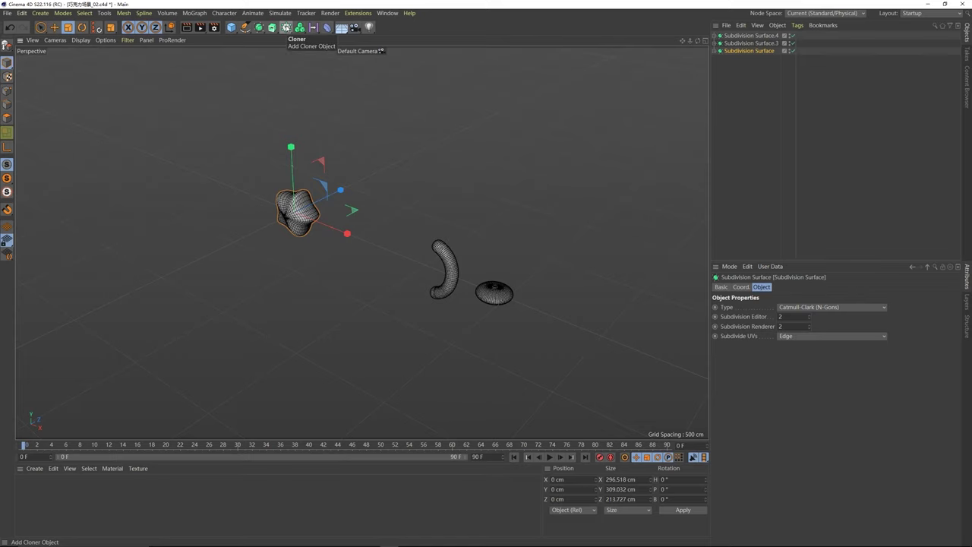
left_click(285, 27)
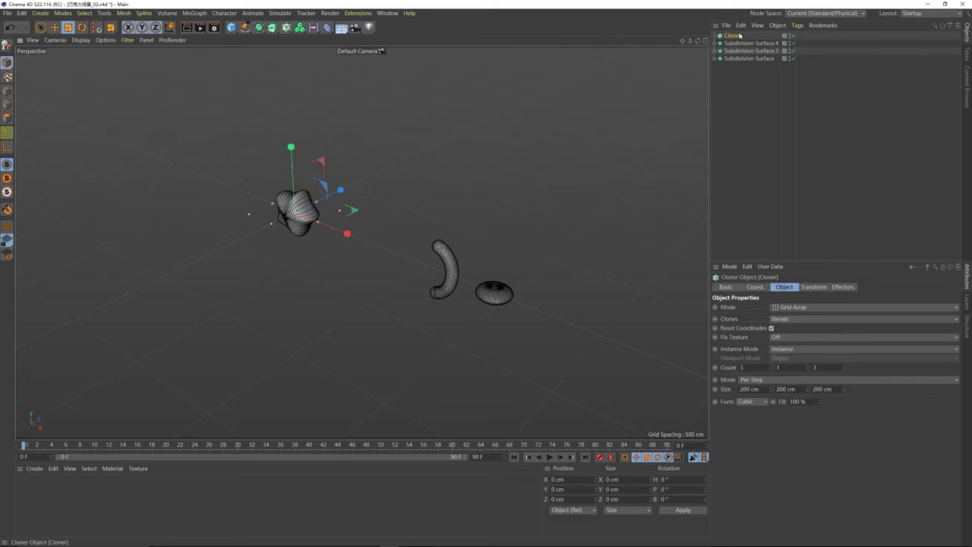
key("ctrl+z")
left_click(285, 27)
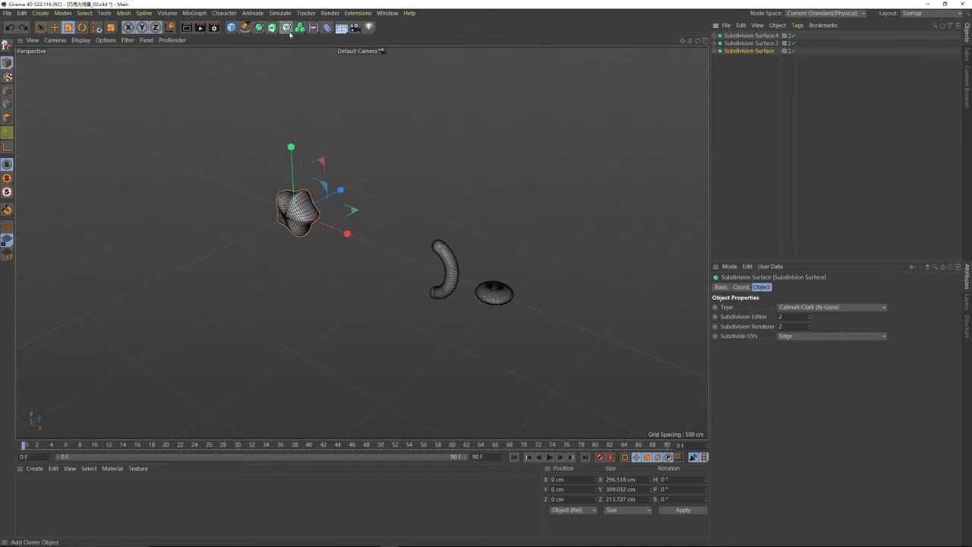
Step: Add a MoGraph Cloner and make the five-pointed star's Subdivision Surface its child
left_click(196, 15)
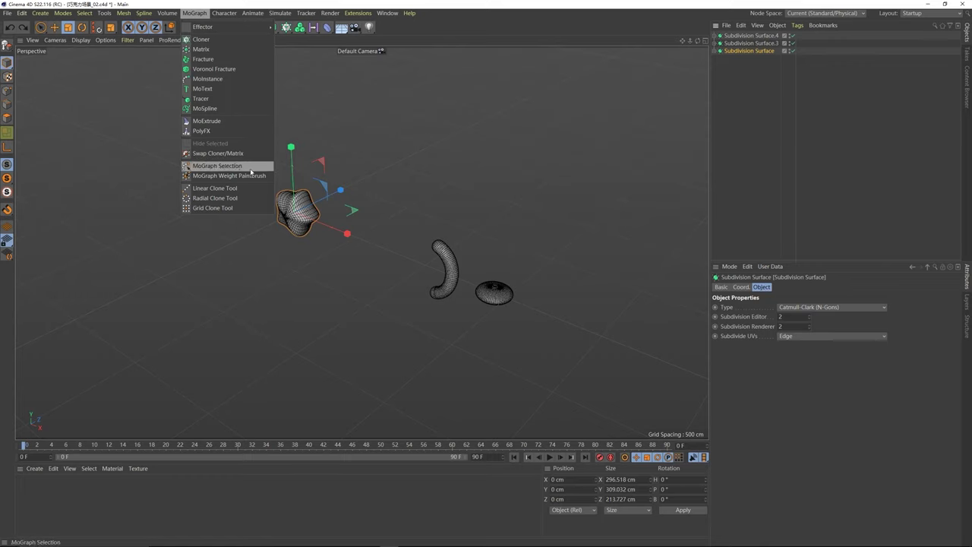
left_click(208, 41)
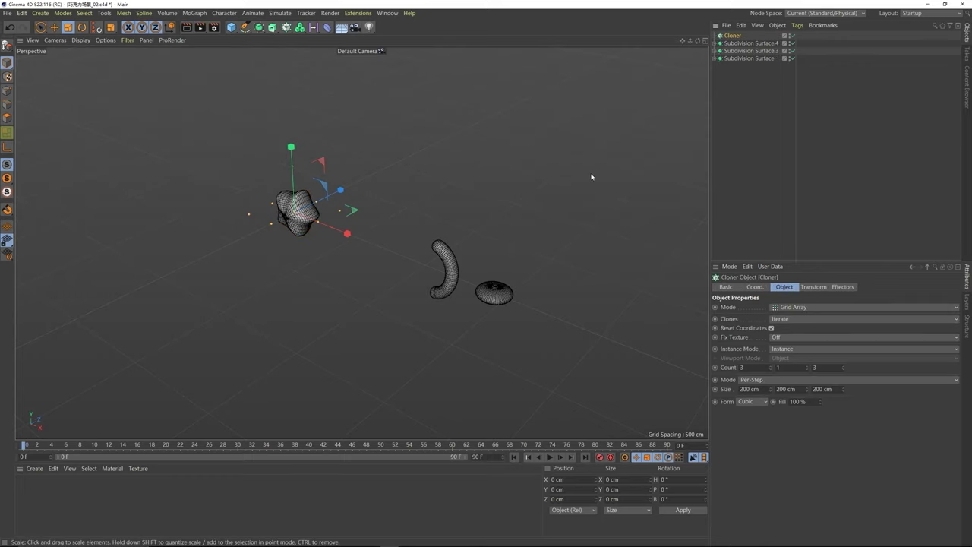
left_click(747, 59)
left_click_drag(747, 58, 730, 36)
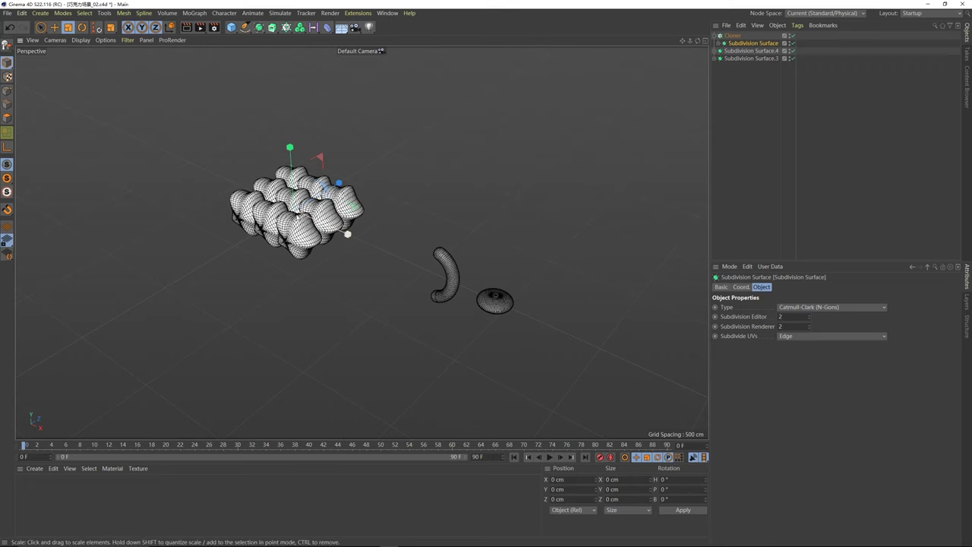
left_click_drag(302, 205, 302, 221, "alt")
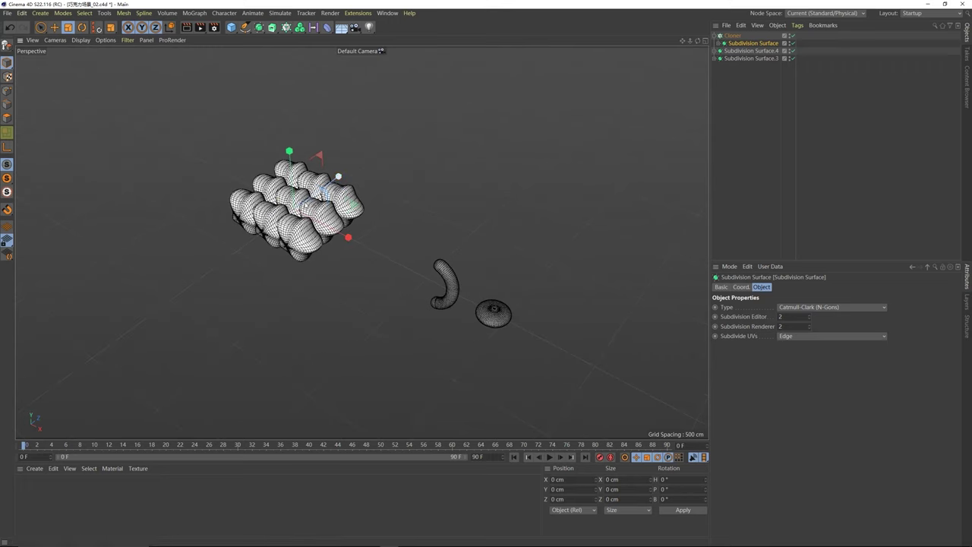
middle_click_drag(284, 201, 319, 223, "alt")
scroll(319, 223, "up", 1)
Step: Make the Subdivision Surfaces of the arc and the flattened sphere children of the Cloner, alongside the star
left_click(287, 222)
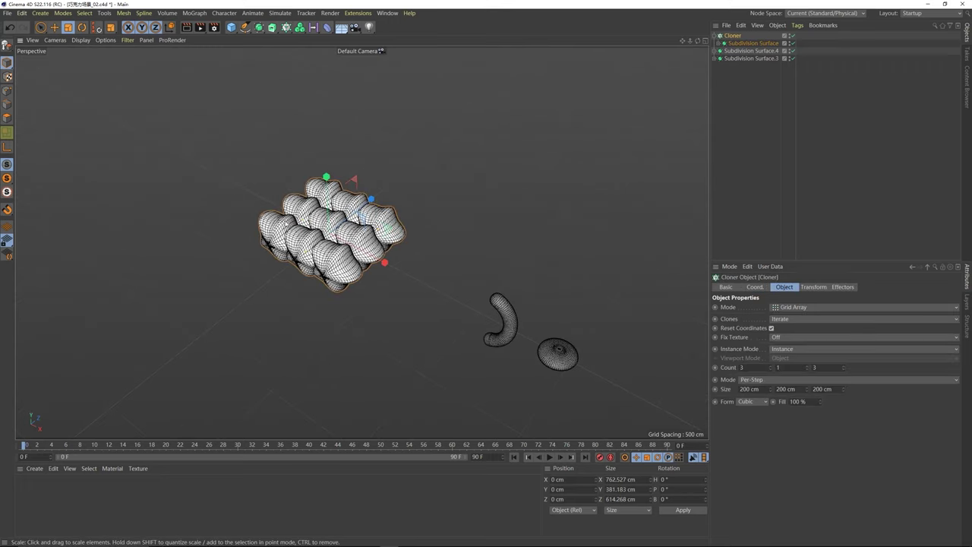
left_click(495, 308)
left_click(559, 351)
left_click(308, 253)
left_click(751, 78)
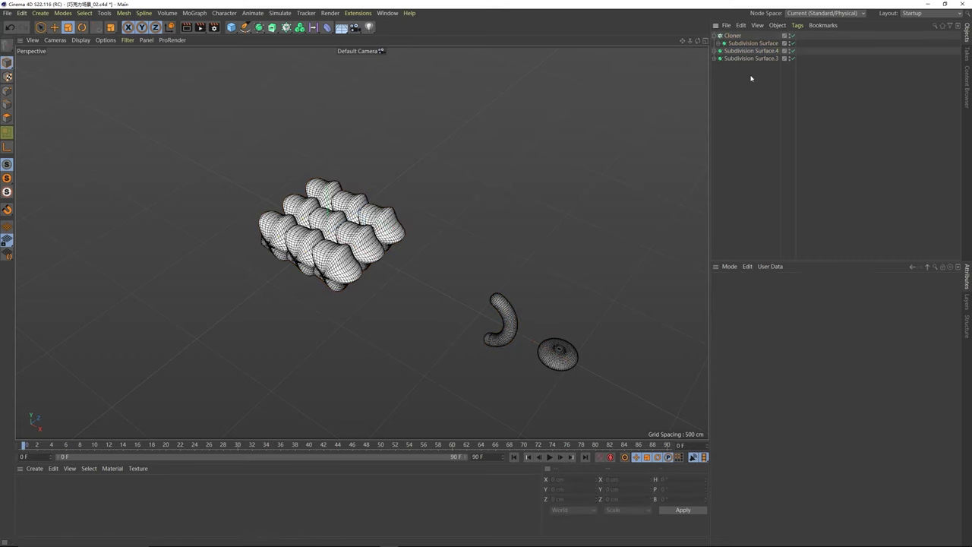
left_click_drag(752, 75, 733, 36)
left_click(774, 128)
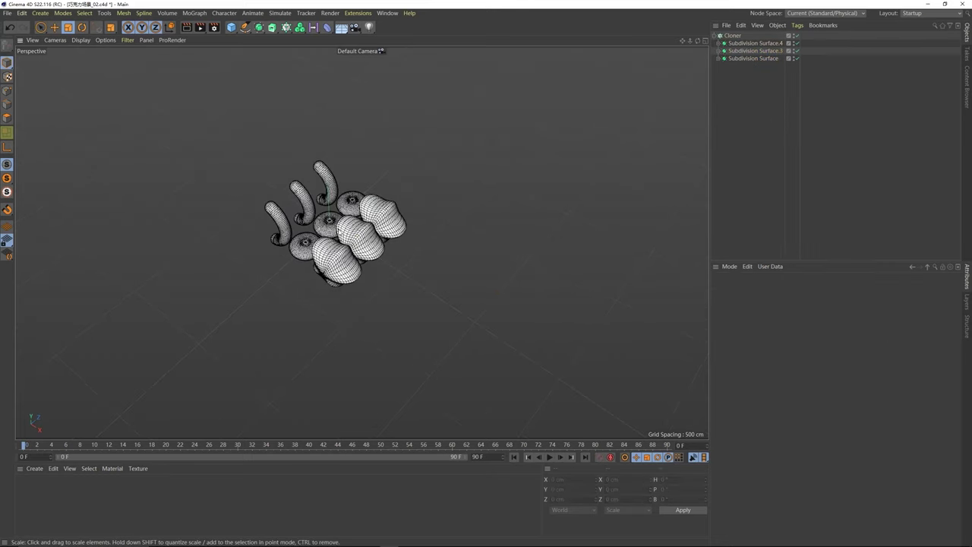
scroll(346, 241, "up", 2)
left_click_drag(364, 229, 384, 205, "alt")
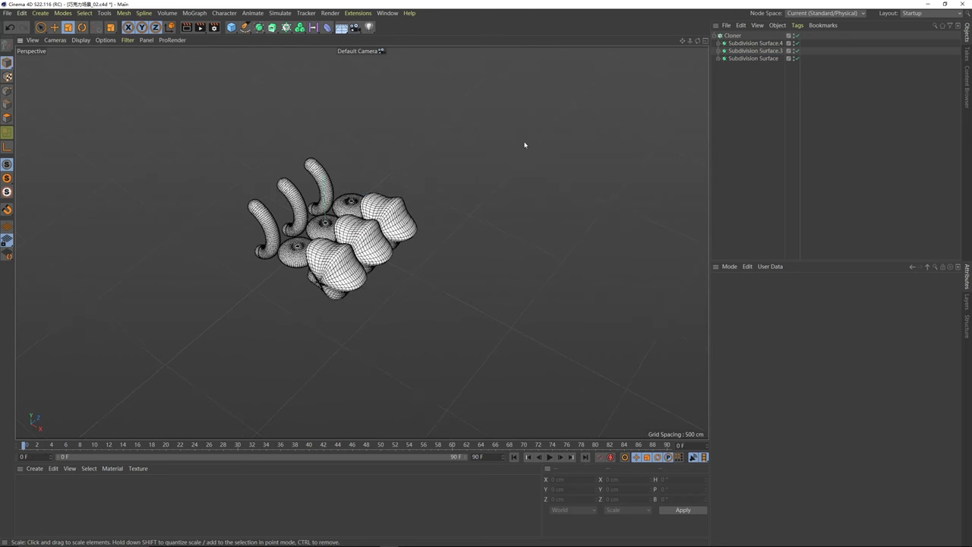
Step: Try the Cloner in Linear mode with a count of 15
left_click(732, 36)
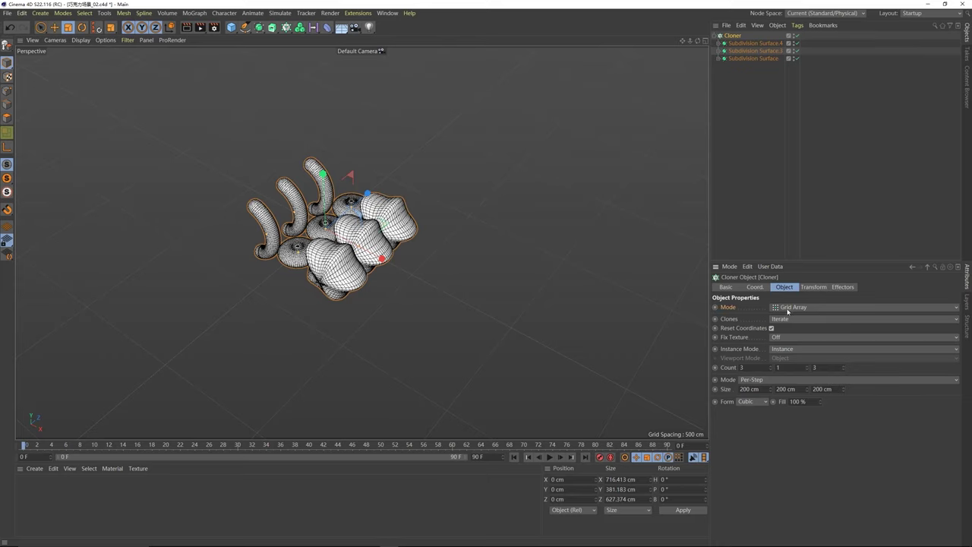
left_click_drag(289, 205, 282, 250, "alt")
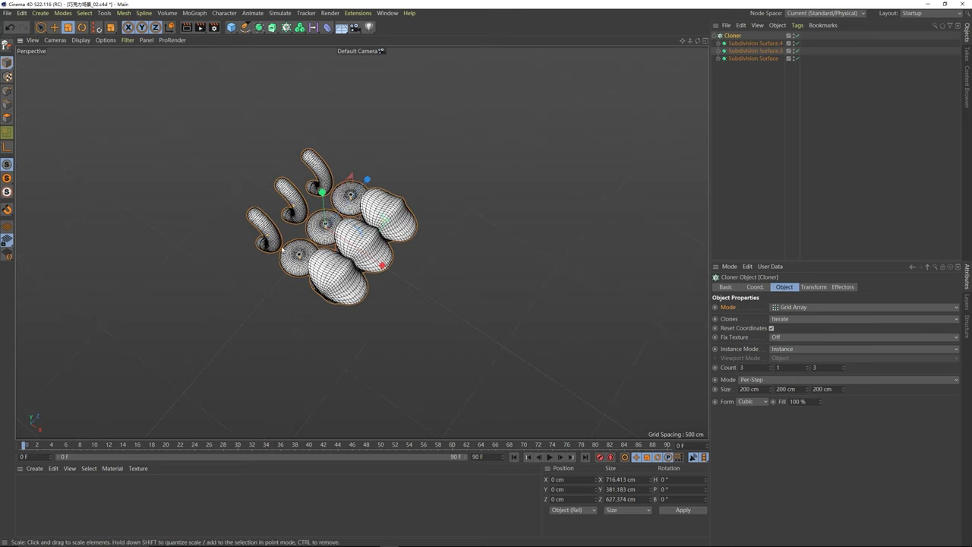
left_click(820, 307)
left_click(788, 328)
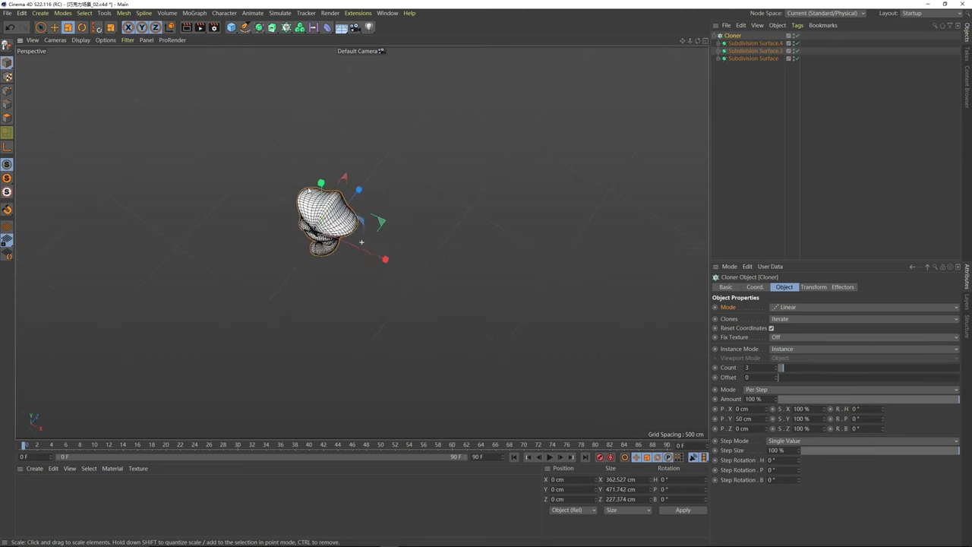
mouse_move(782, 367)
left_mouse_down()
mouse_move(822, 368)
mouse_move(798, 367)
left_mouse_up()
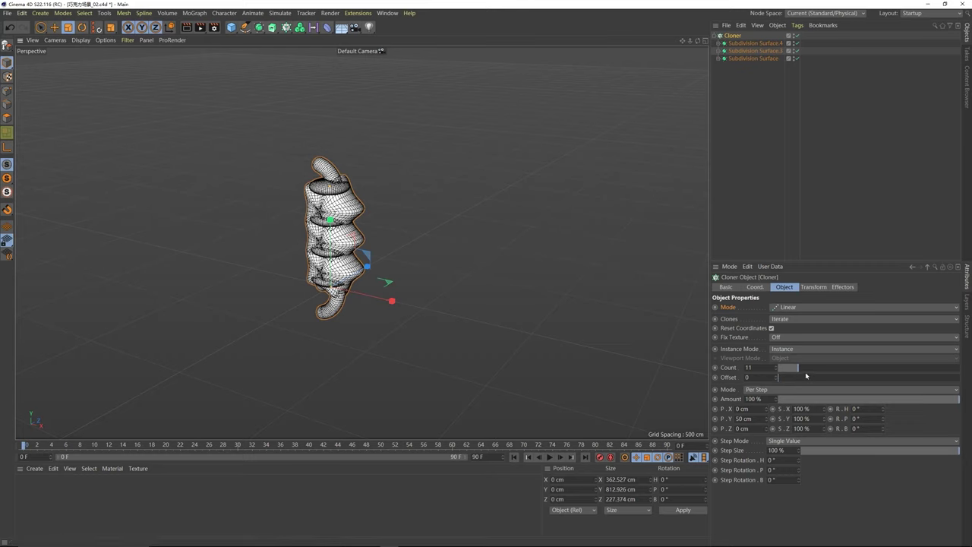
left_click(805, 370)
Step: Try the Cloner in Radial mode with a radius of 240 cm
left_click(798, 308)
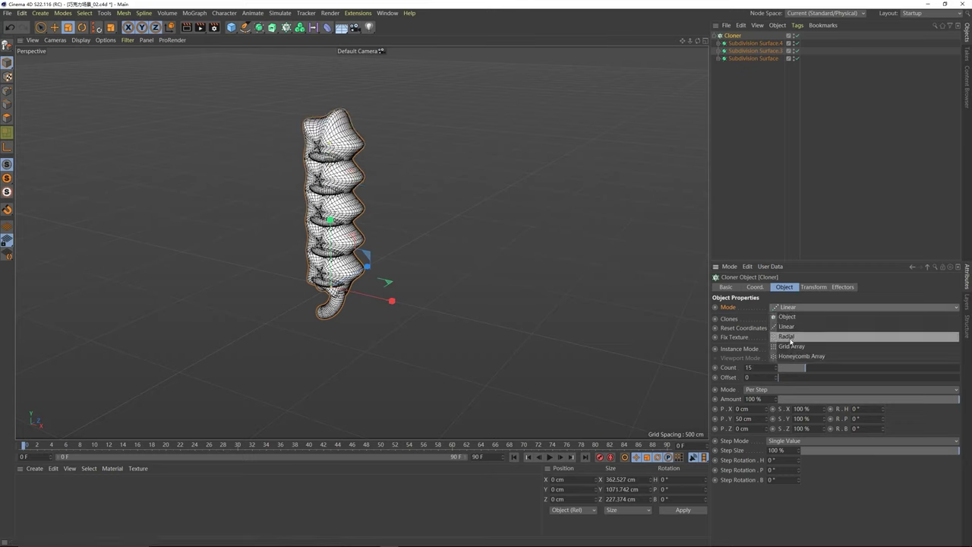
left_click(789, 338)
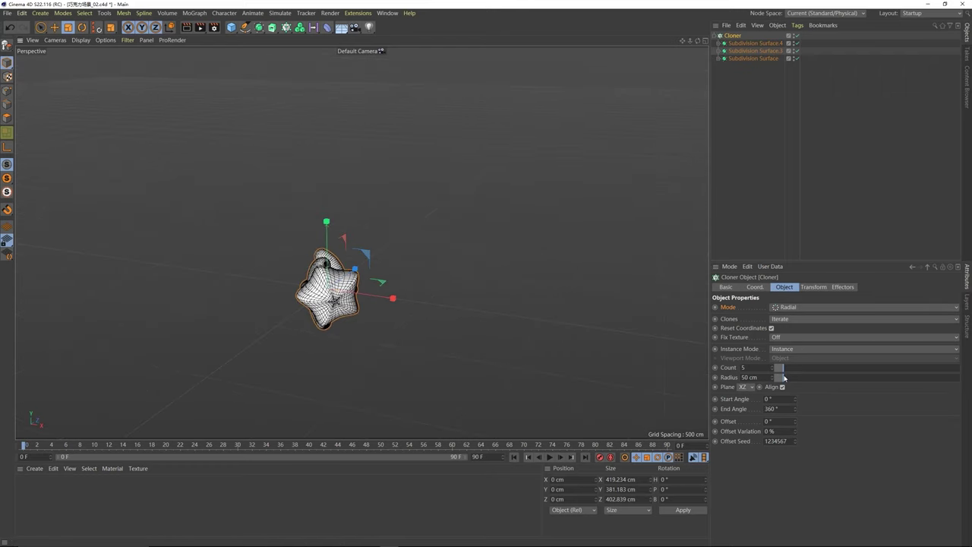
left_click_drag(783, 377, 817, 380)
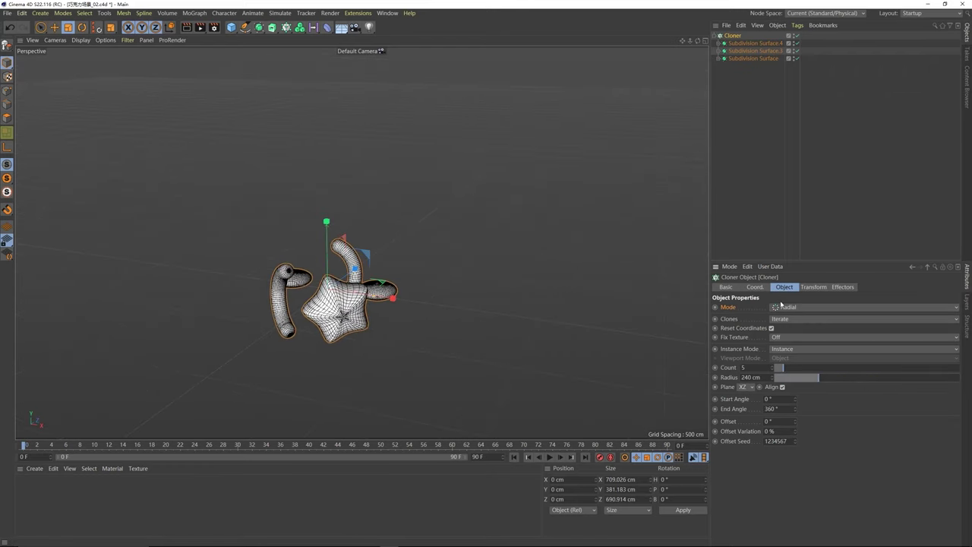
Step: Return the Cloner to Grid Array mode and set its count to 5 × 5 × 5
left_click(789, 308)
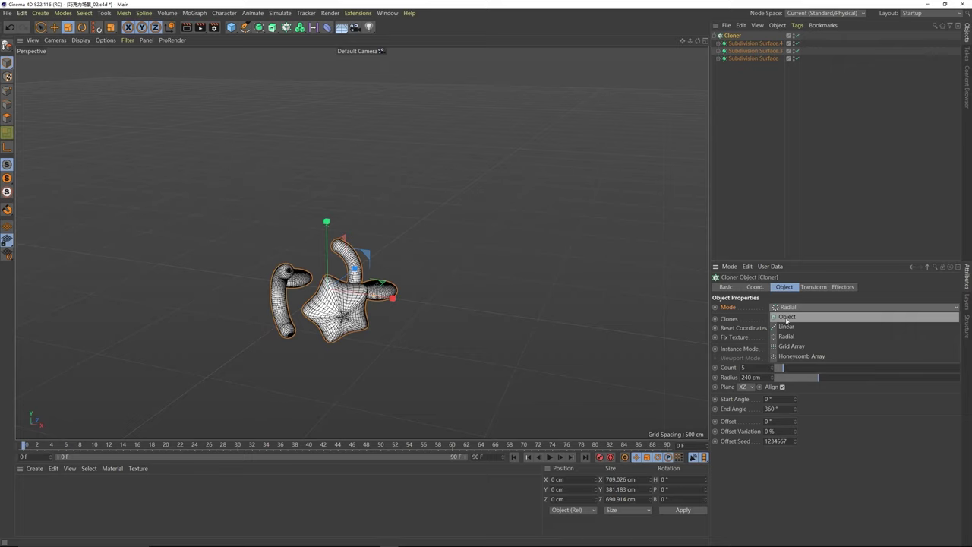
left_click(788, 347)
left_click_drag(347, 322, 339, 357, "alt")
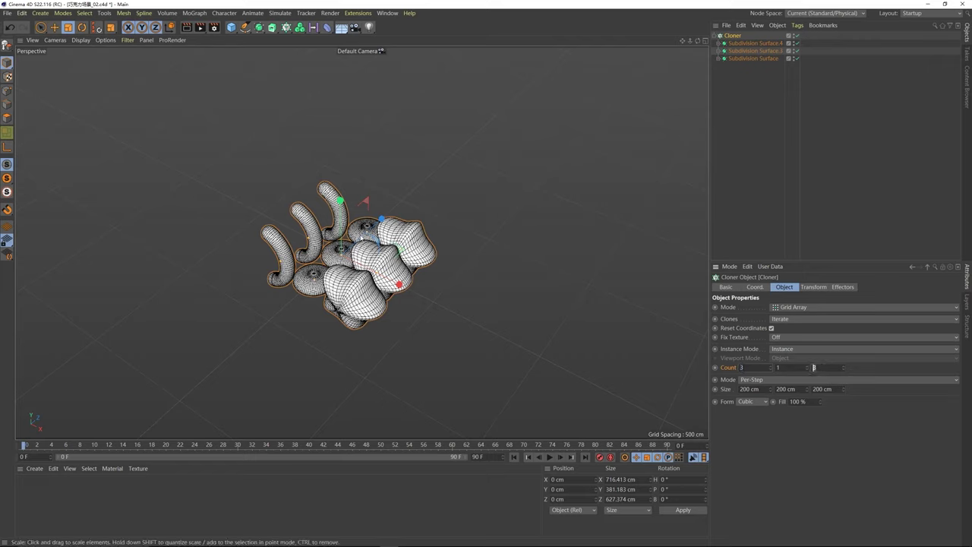
left_click_drag(676, 342, 671, 297, "alt")
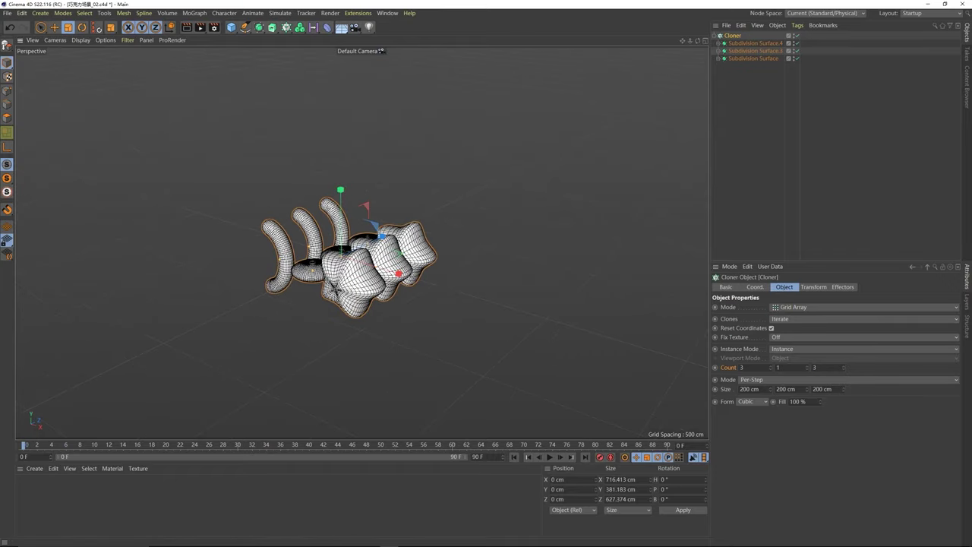
type("5")
key("Tab")
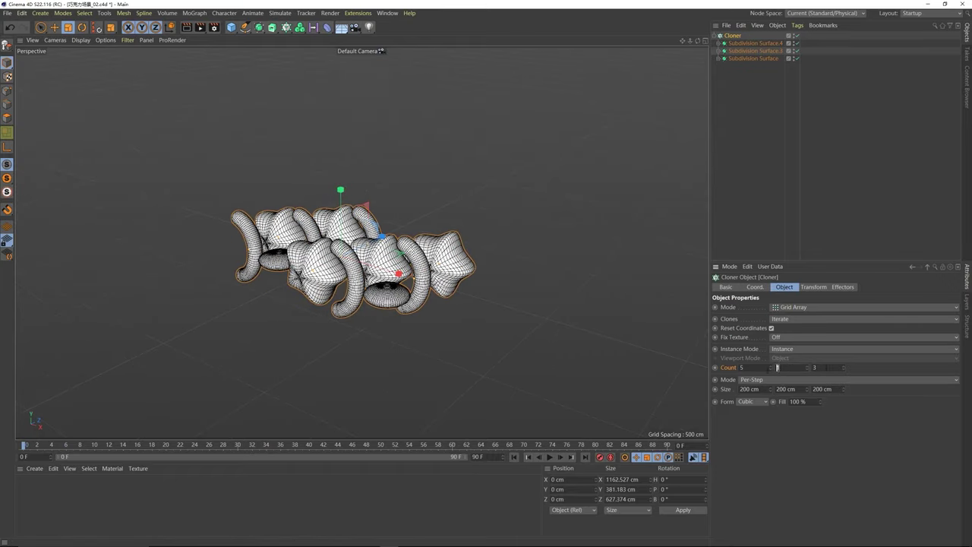
type("5")
key("Tab")
type("5")
key("Return")
mouse_move(389, 266)
left_mouse_down("alt")
mouse_move(440, 315)
mouse_move(377, 173)
left_mouse_up("alt")
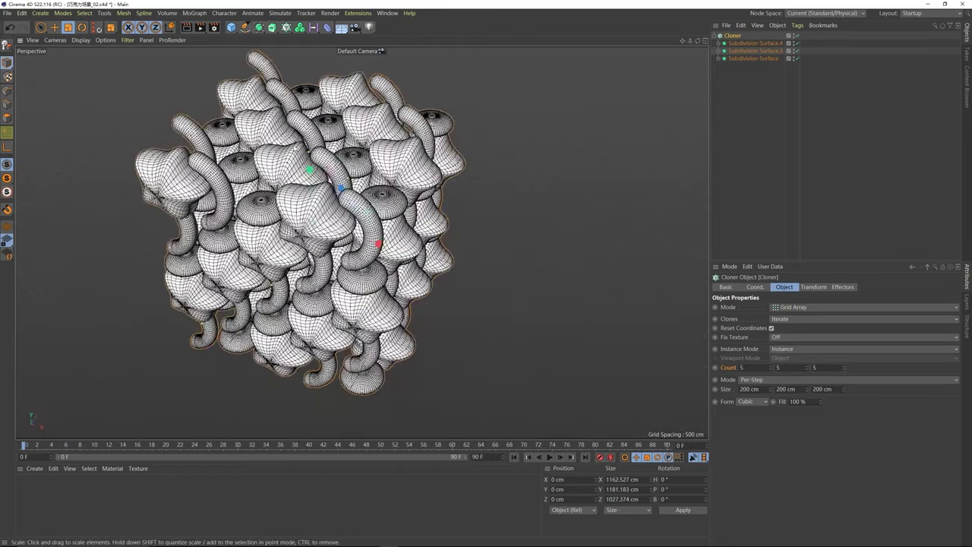
mouse_move(270, 155)
left_mouse_down("alt")
mouse_move(348, 215)
mouse_move(342, 247)
mouse_move(377, 174)
mouse_move(337, 186)
left_mouse_up("alt")
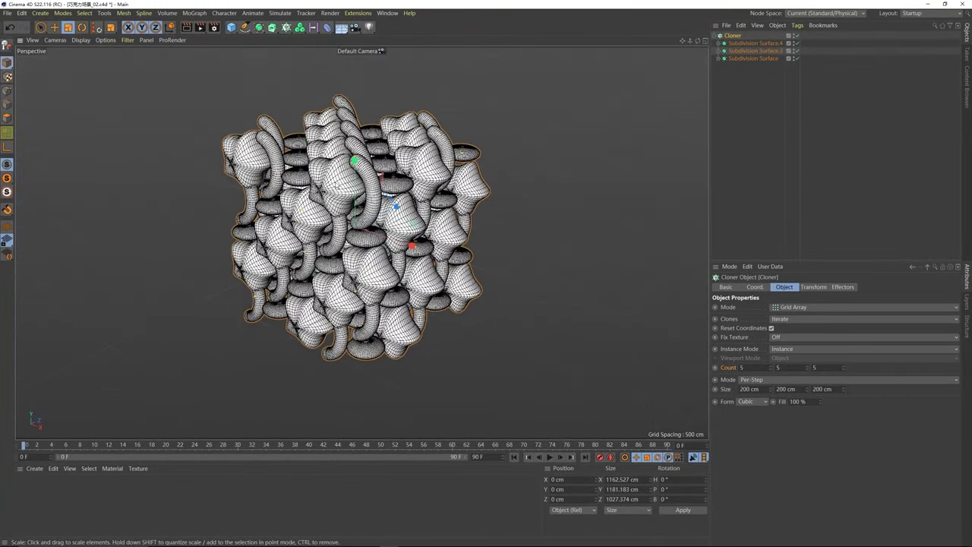
Step: Set the Cloner's Y count to 1 so the grid array is a single flat layer
mouse_move(356, 275)
left_mouse_down("alt")
mouse_move(389, 253)
mouse_move(364, 241)
mouse_move(438, 249)
left_mouse_up("alt")
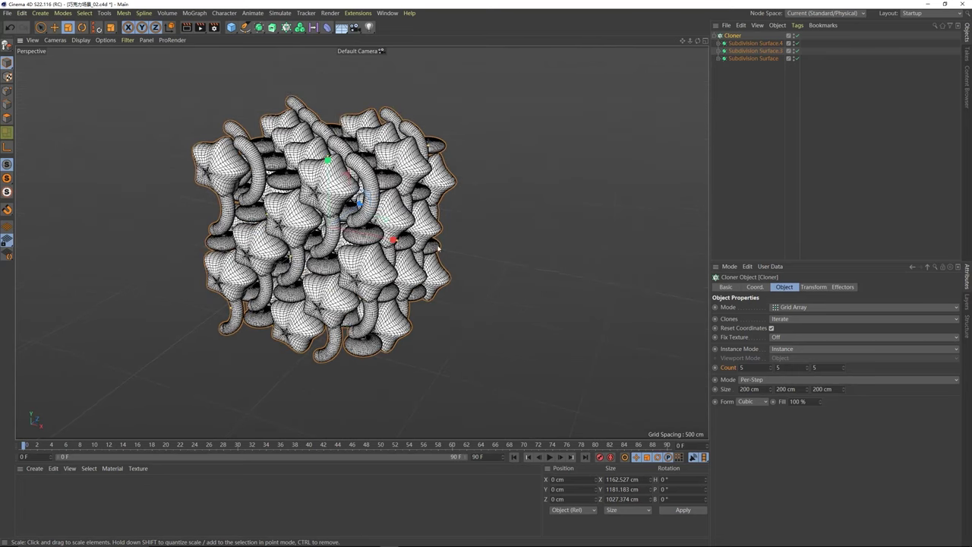
left_click(777, 368)
type("1")
key("Return")
mouse_move(365, 235)
left_mouse_down("alt")
mouse_move(330, 221)
mouse_move(614, 276)
left_mouse_up("alt")
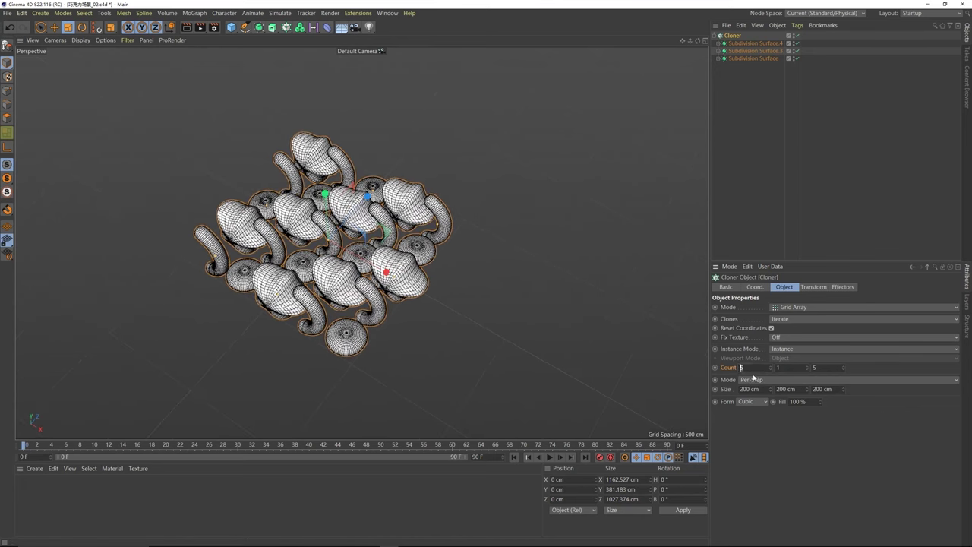
Step: Try a grid count of 12 × 1 × 12 on the Cloner
type("12")
key("Tab")
key("Tab")
type("12")
key("Return")
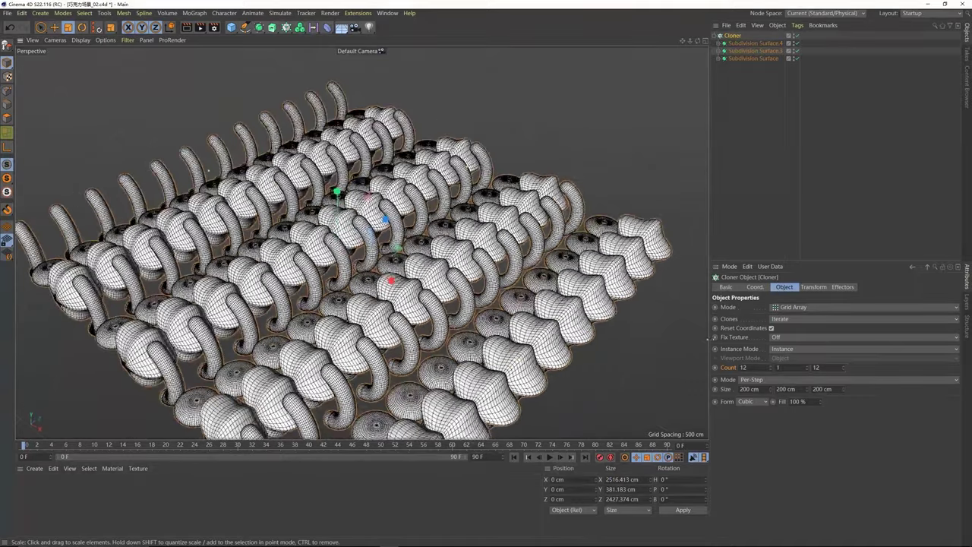
Step: Set the Cloner's grid count to 15 × 1 × 15
double_click(744, 368)
type("1")
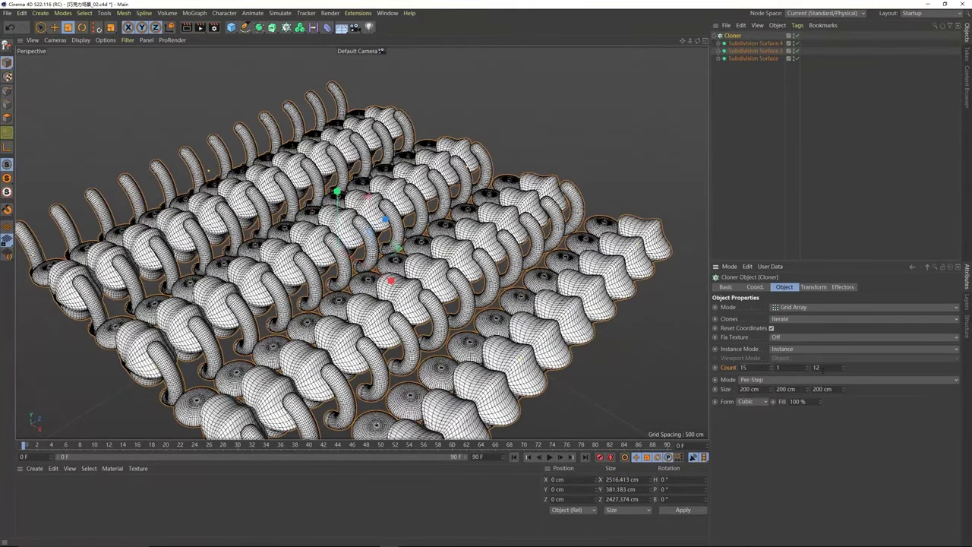
double_click(823, 370)
type("15")
left_click(864, 421)
mouse_move(410, 282)
left_mouse_down("alt")
mouse_move(432, 284)
mouse_move(386, 290)
mouse_move(347, 259)
mouse_move(372, 289)
mouse_move(357, 267)
mouse_move(403, 287)
left_mouse_up("alt")
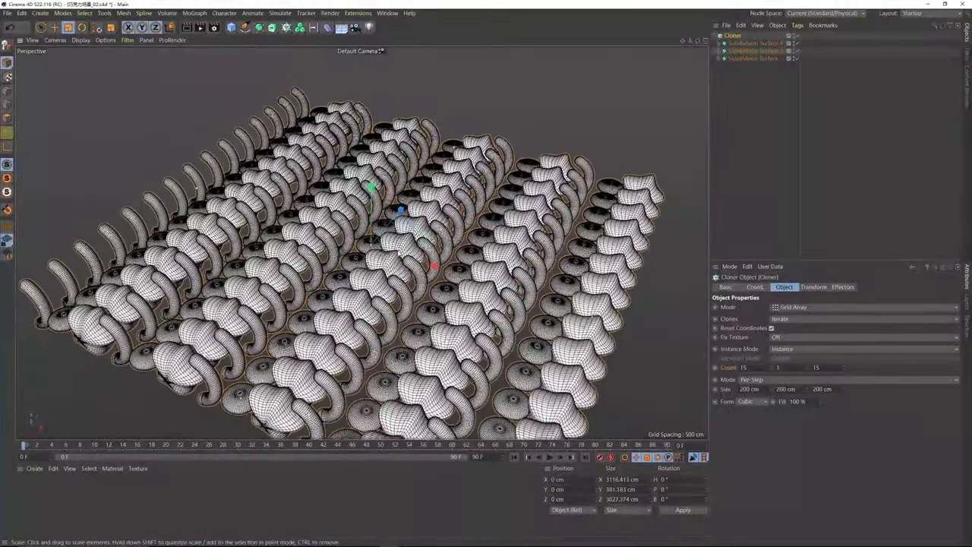
Step: Change the Cloner's Clones option to Random so the three pieces are mixed across the grid
left_click(749, 43)
middle_click_drag(513, 411, 455, 343, "alt")
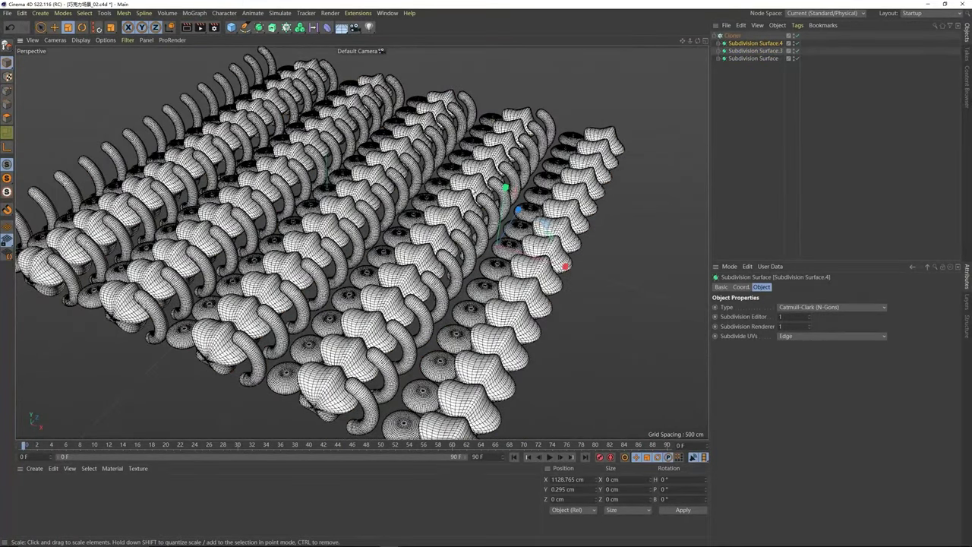
middle_click_drag(330, 171, 331, 223, "alt")
left_click_drag(389, 211, 334, 225, "alt")
left_click(732, 36)
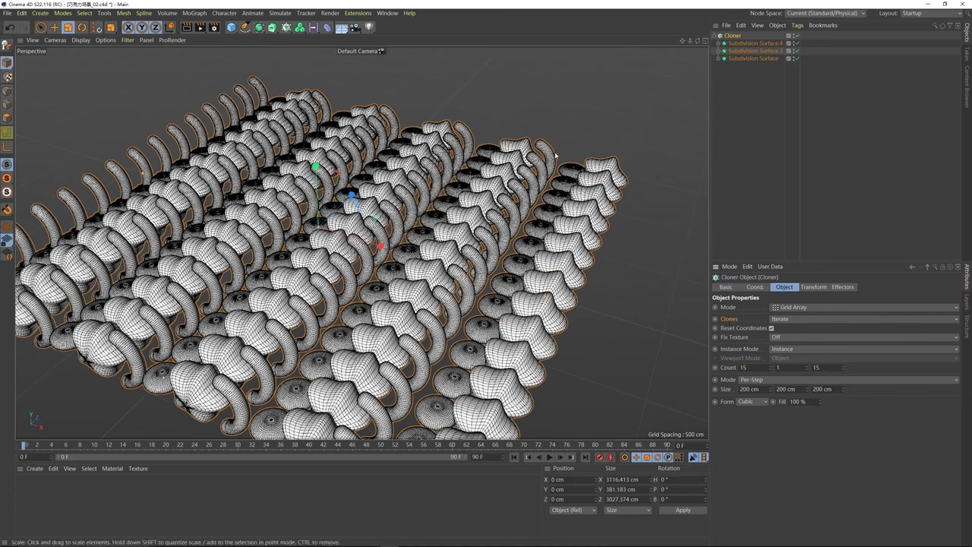
left_click(784, 319)
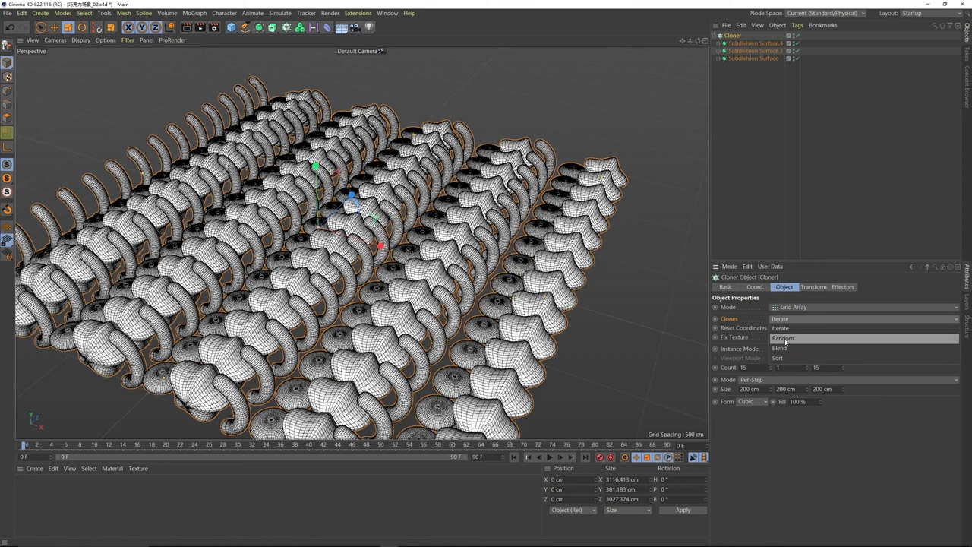
left_click(783, 338)
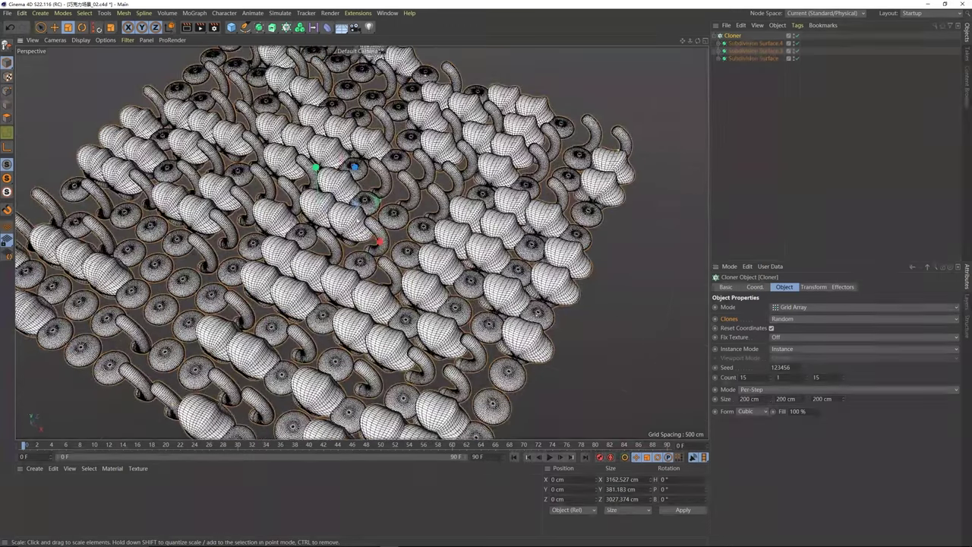
left_click_drag(436, 195, 439, 136, "alt")
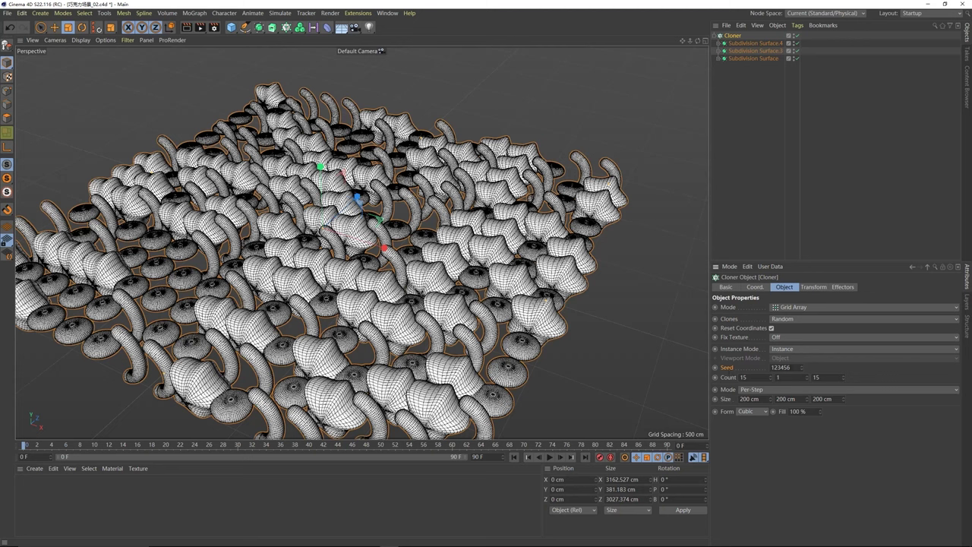
Step: Raise the Cloner's random seed in single steps to 123473, trying different distributions of the pieces
double_click(785, 368)
left_click(790, 368)
left_click(803, 366)
left_click(802, 366)
left_click(803, 366)
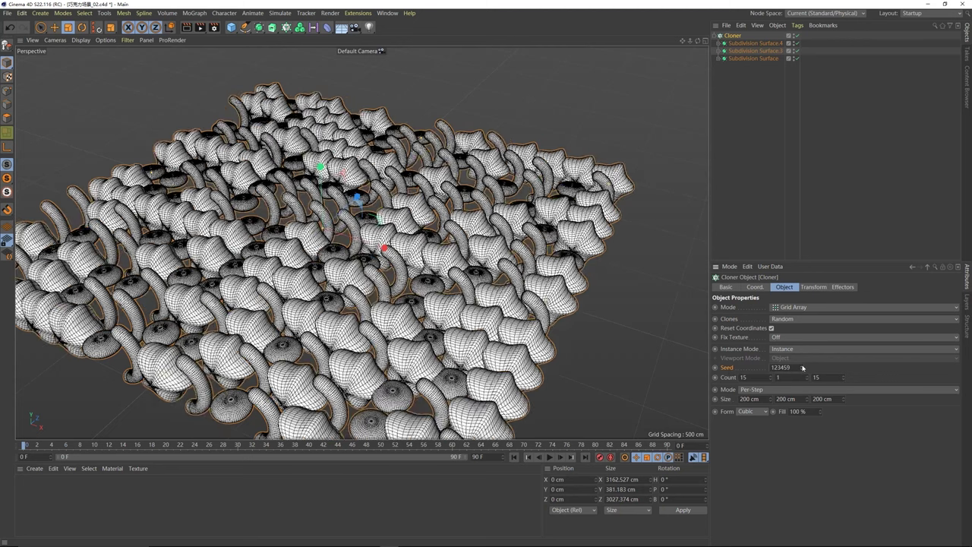
left_click(803, 365)
left_click(802, 366)
left_click(802, 366)
left_click(802, 365)
left_click(803, 366)
left_click(802, 365)
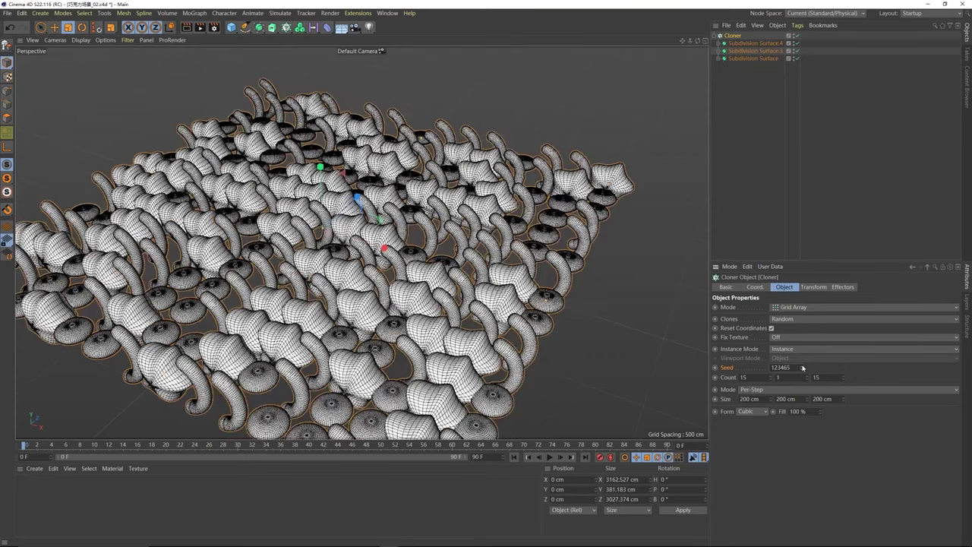
left_click(802, 367)
left_click(802, 366)
left_click(802, 366)
left_click(802, 366)
left_click(802, 366)
left_click(803, 366)
left_click(803, 366)
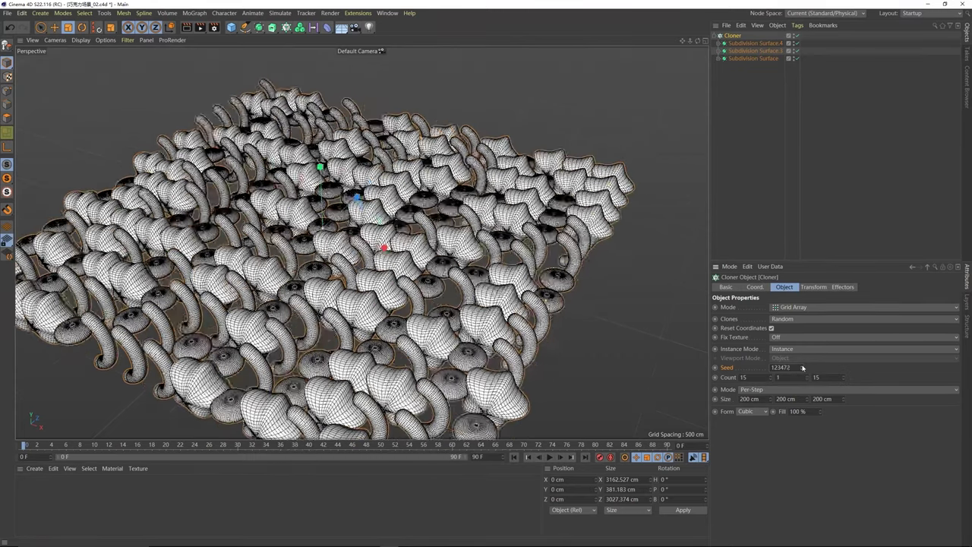
left_click(802, 366)
scroll(52, 347, "up", 2)
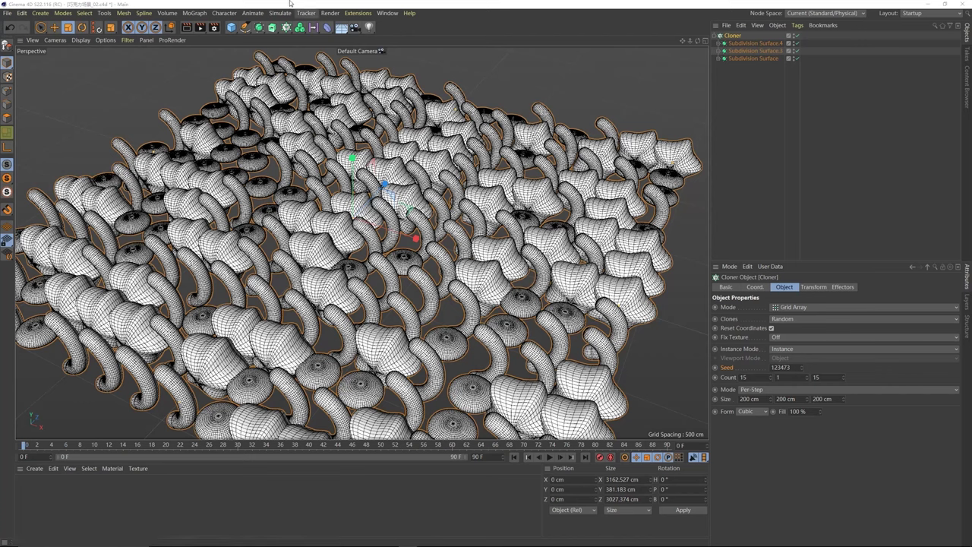
Step: Tear off the list of MoGraph effectors as a floating palette and place it over the viewport
left_click(287, 27)
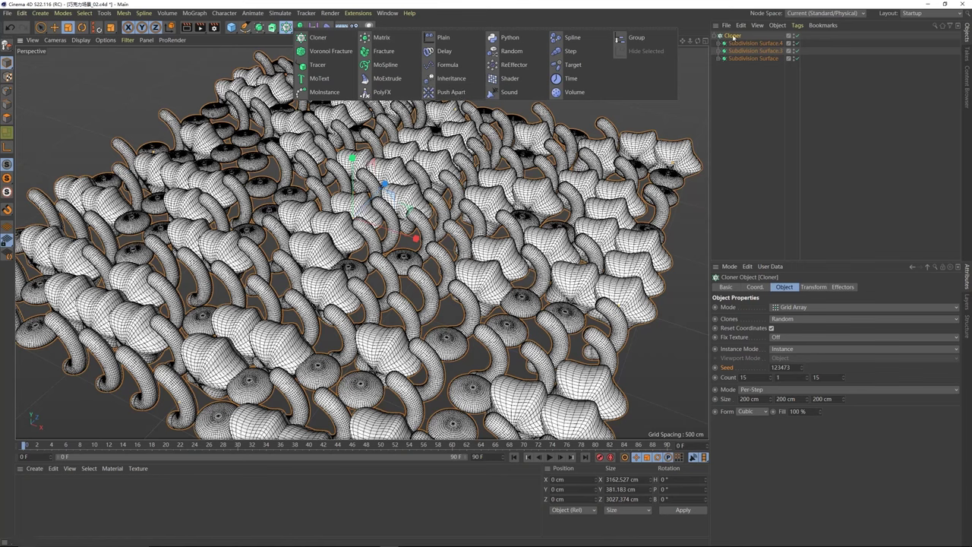
left_click(194, 13)
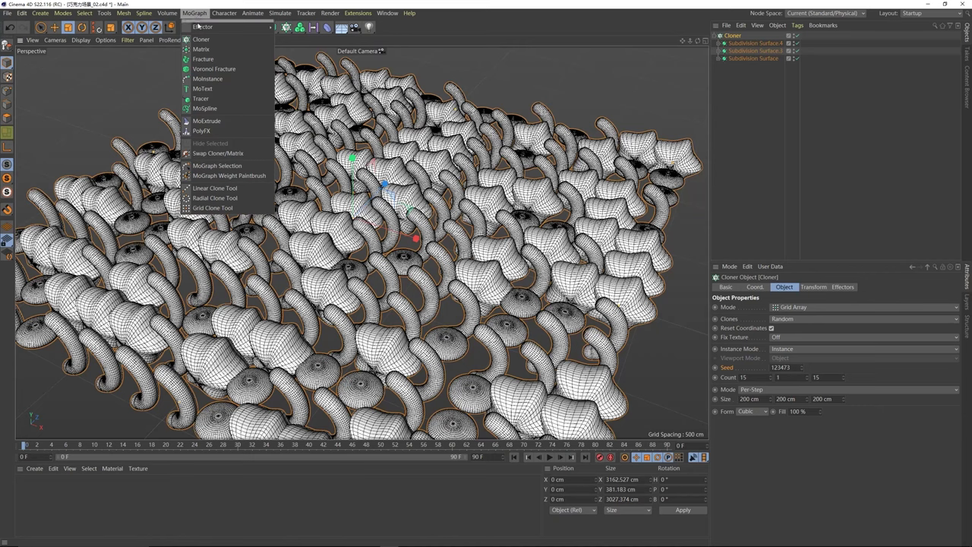
mouse_move(196, 26)
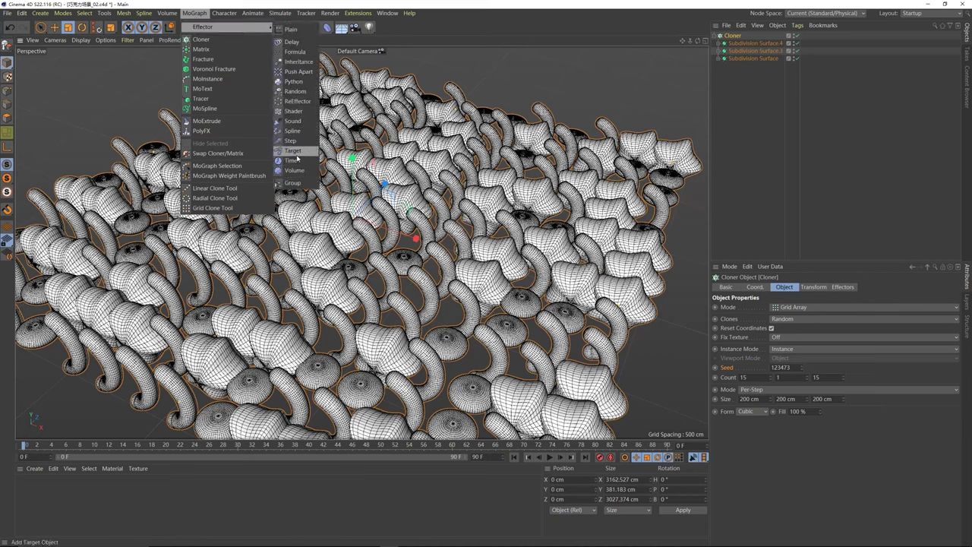
left_click(292, 23)
left_click_drag(282, 17, 729, 82)
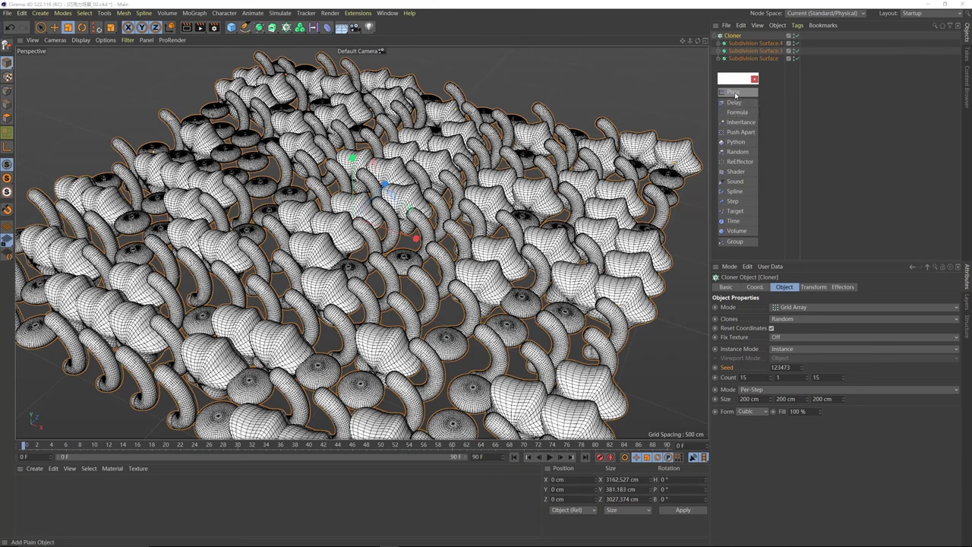
left_click_drag(731, 80, 616, 72)
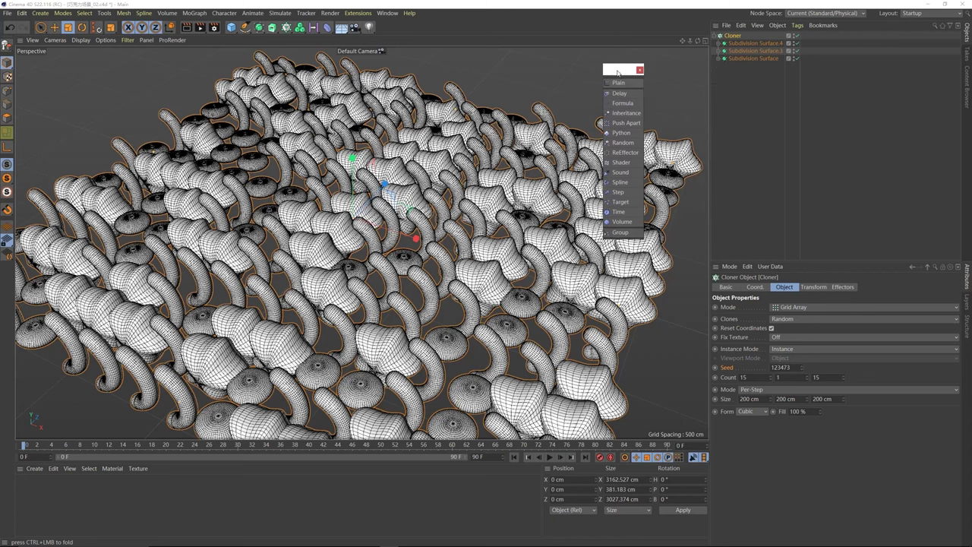
Step: Add a Plain effector with the Cloner selected and check the Cloner's effectors list for it
left_click(622, 88)
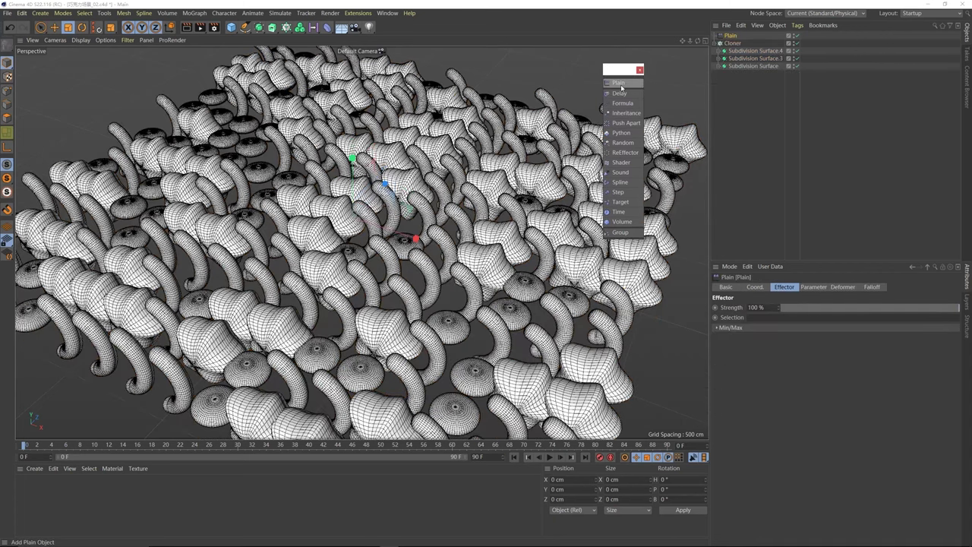
left_click(731, 35)
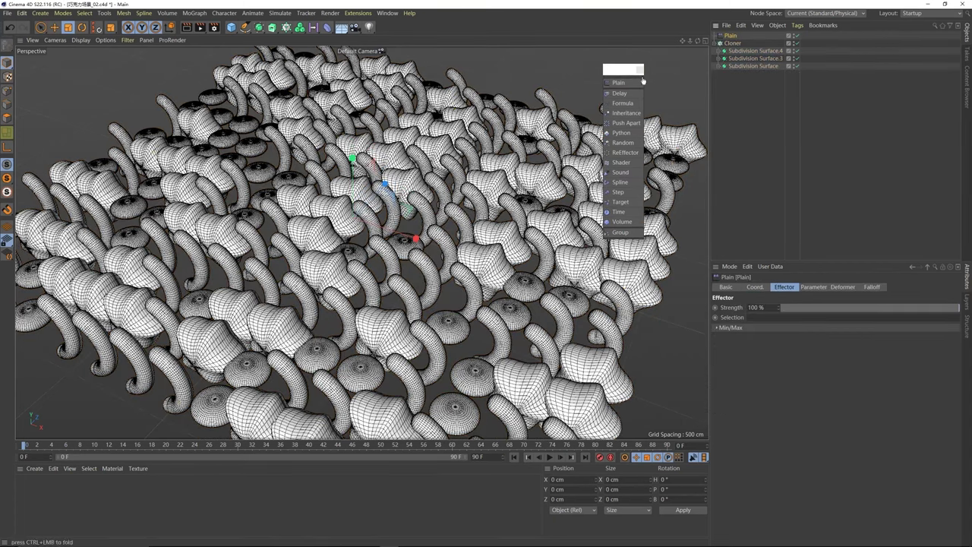
left_click_drag(640, 70, 623, 74)
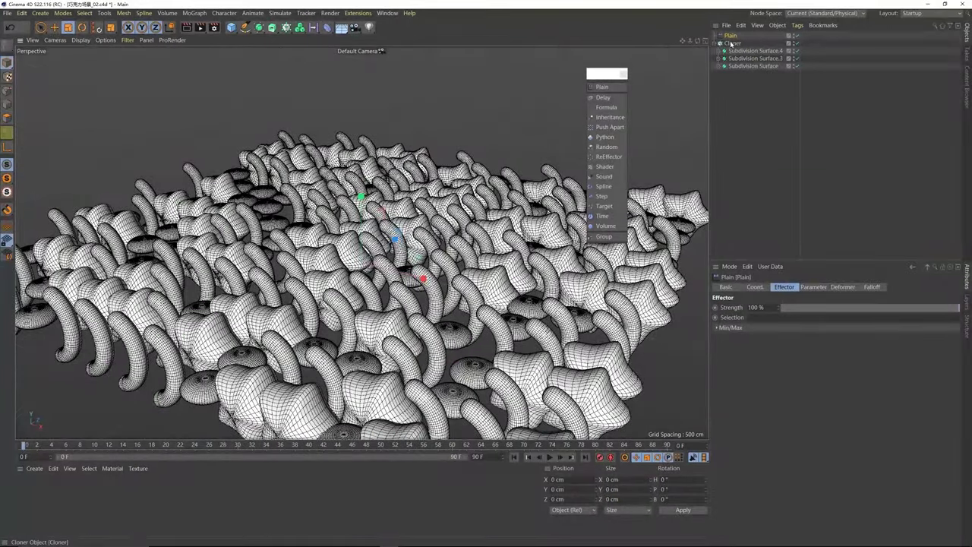
left_click(733, 43)
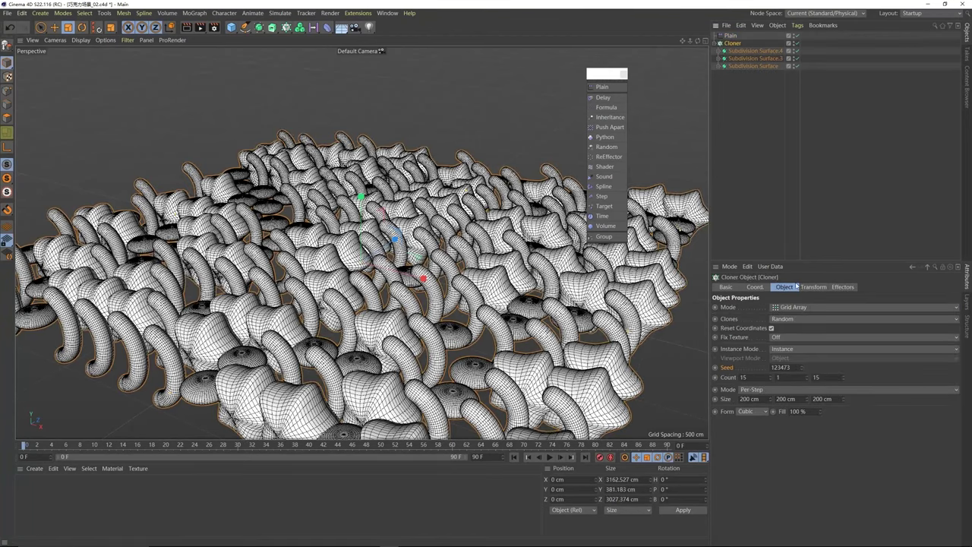
left_click(844, 287)
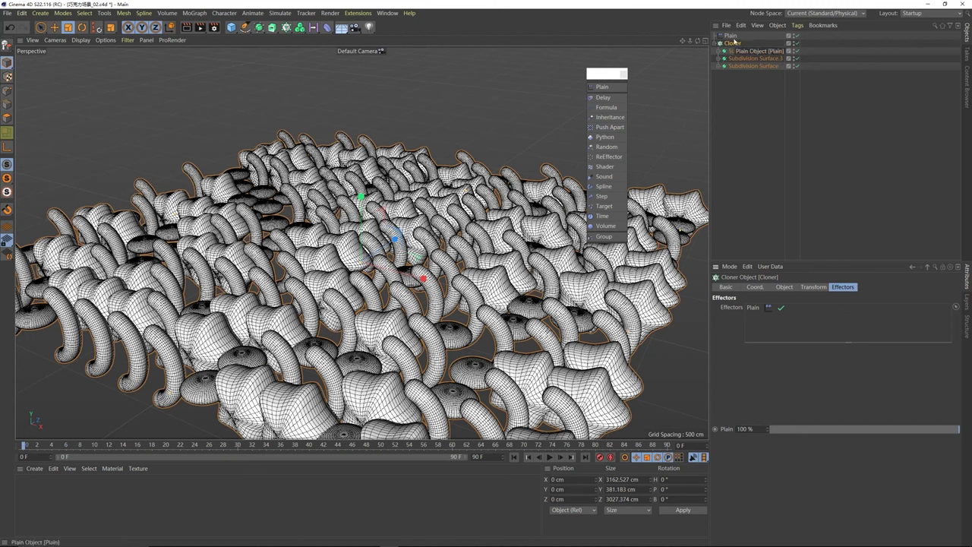
Step: Replace the Plain effector with one created while the Cloner is unselected, and assign it to the Cloner's effectors list manually
left_click(732, 36)
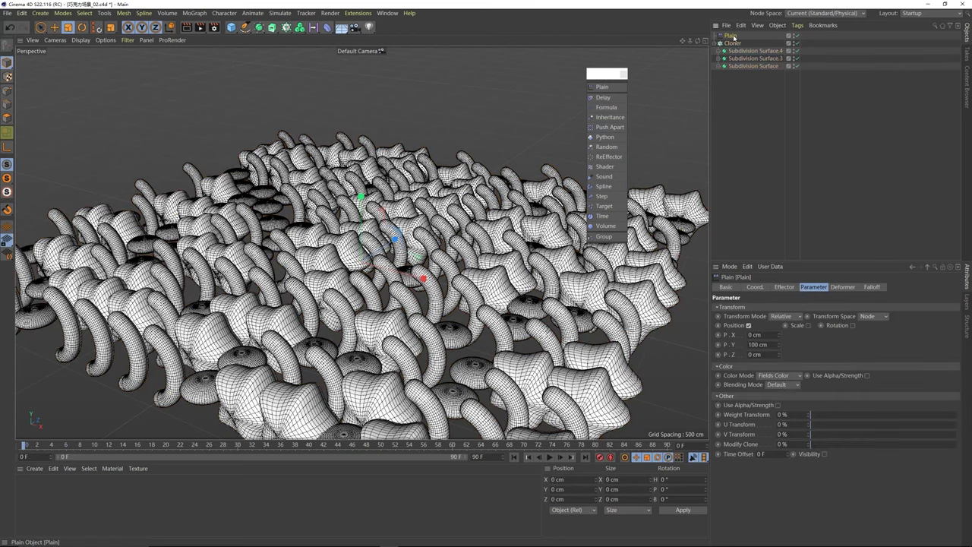
key("Delete")
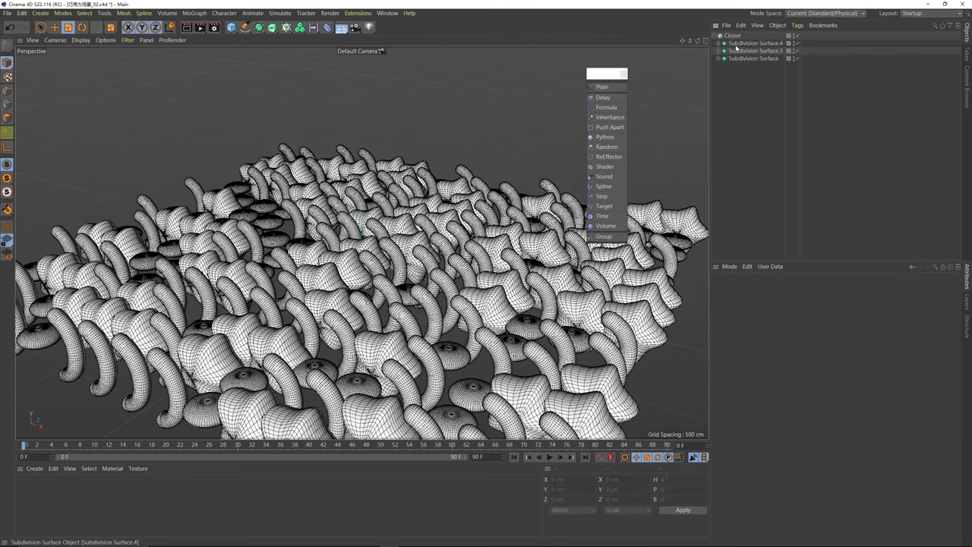
left_click(615, 91)
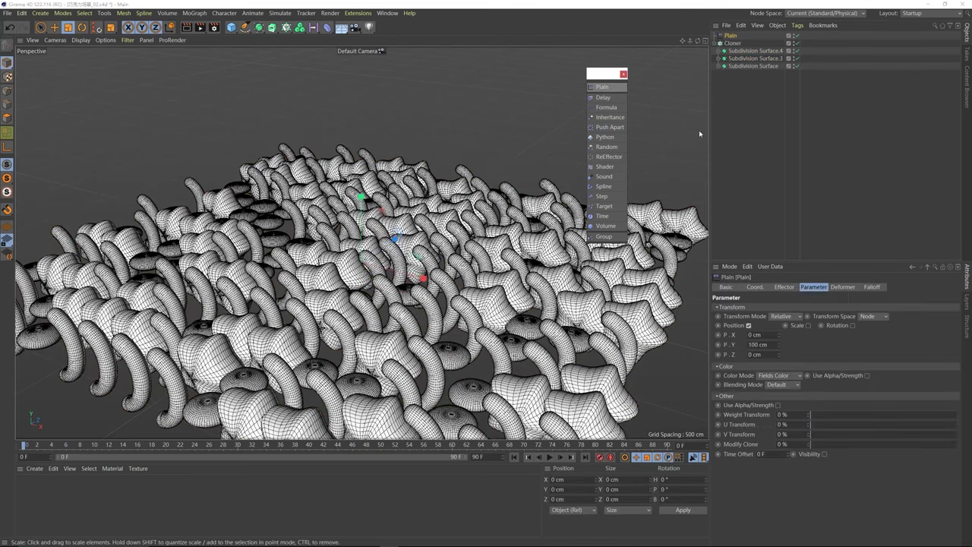
left_click(736, 43)
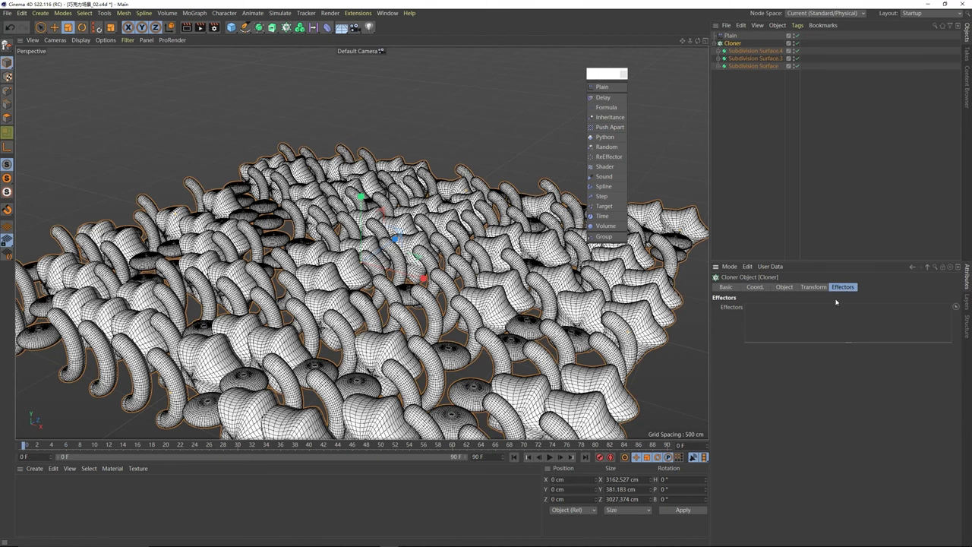
left_click_drag(731, 36, 755, 61)
left_click_drag(774, 301, 773, 313)
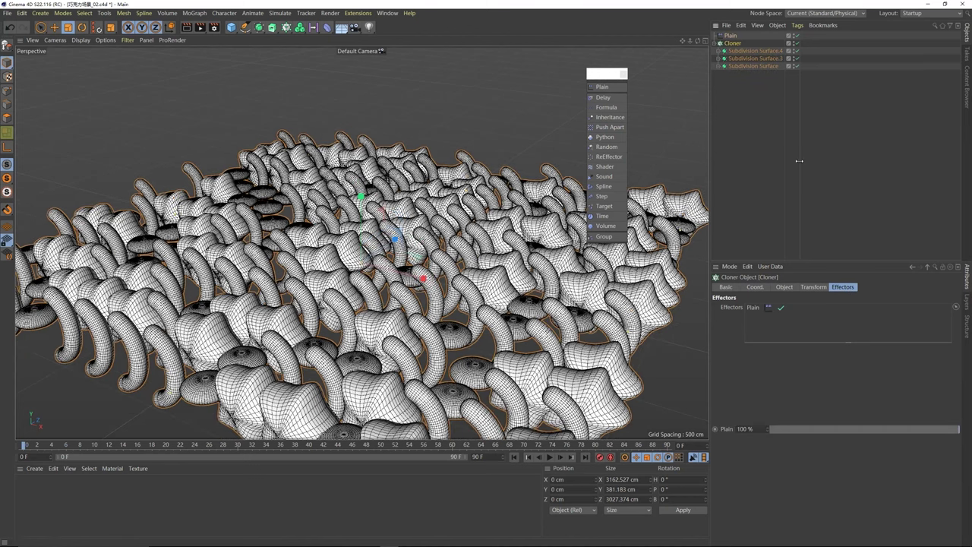
Step: Delete the manually assigned Plain effector and add a new one with the Cloner selected, checking the Cloner's effectors list
left_click(729, 37)
key("Delete")
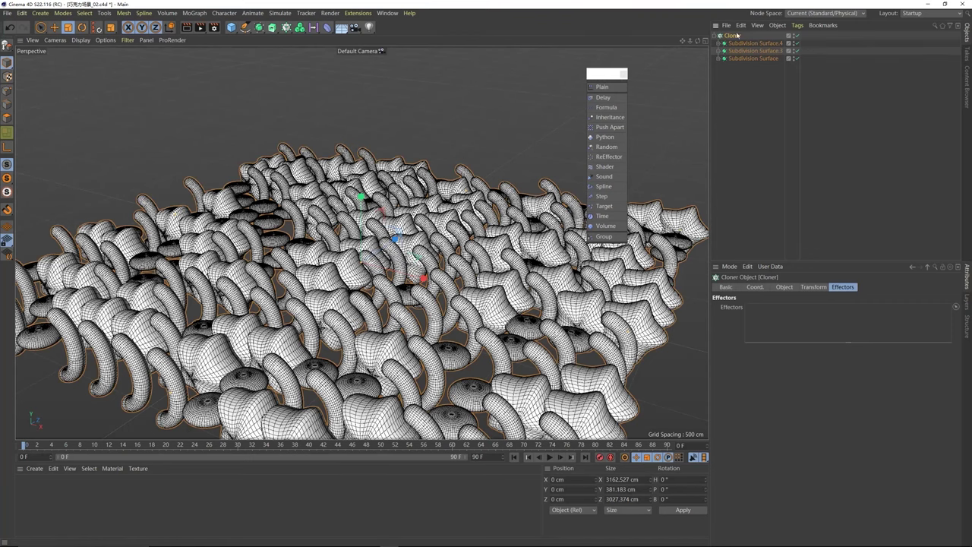
left_click(603, 86)
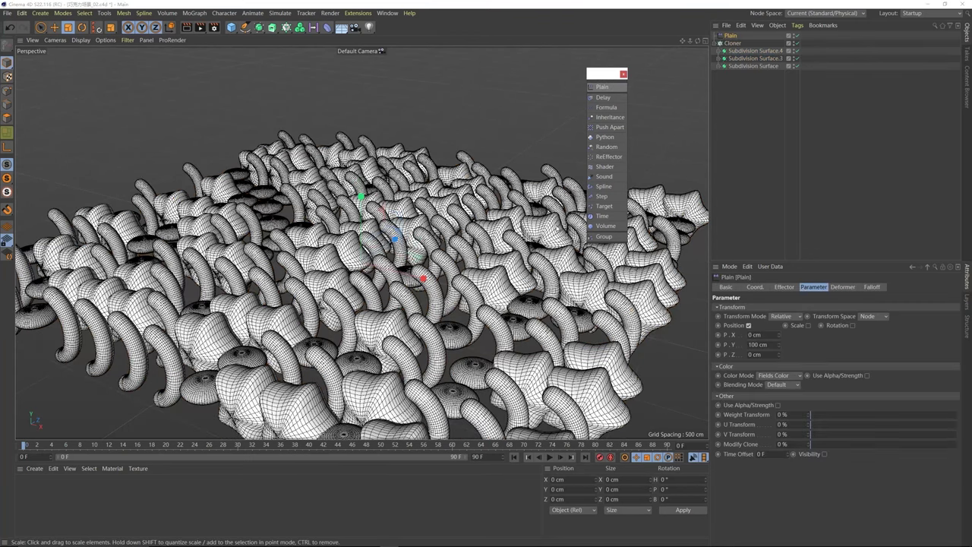
left_click(732, 43)
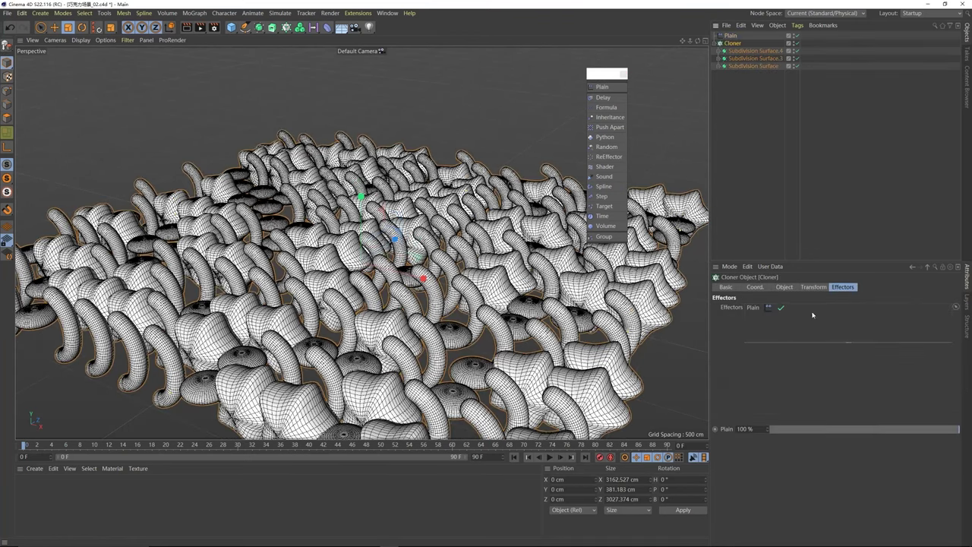
Step: Set the Plain effector's Y position offset to 42 cm and undo the trial offset in X and Z
left_click(730, 35)
left_click_drag(606, 73, 75, 61)
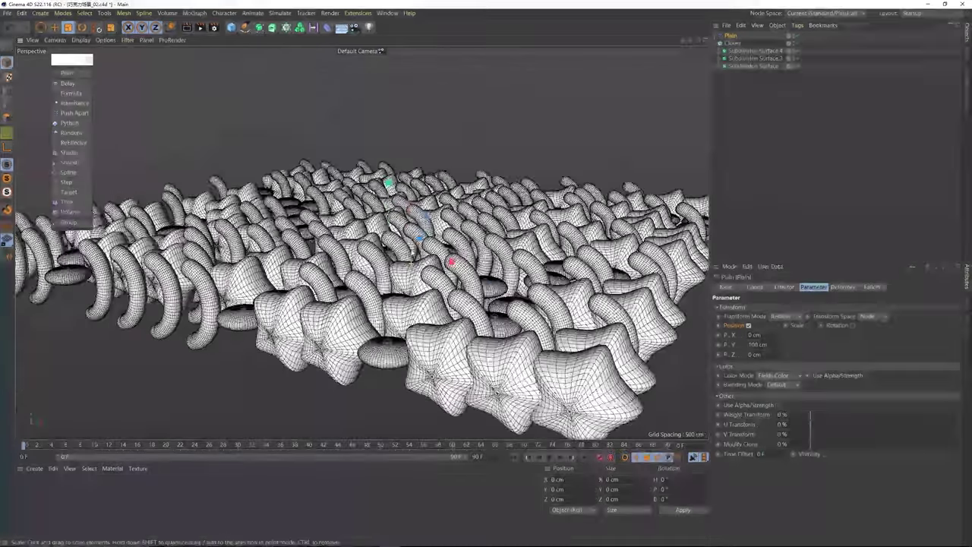
left_click_drag(780, 345, 779, 326)
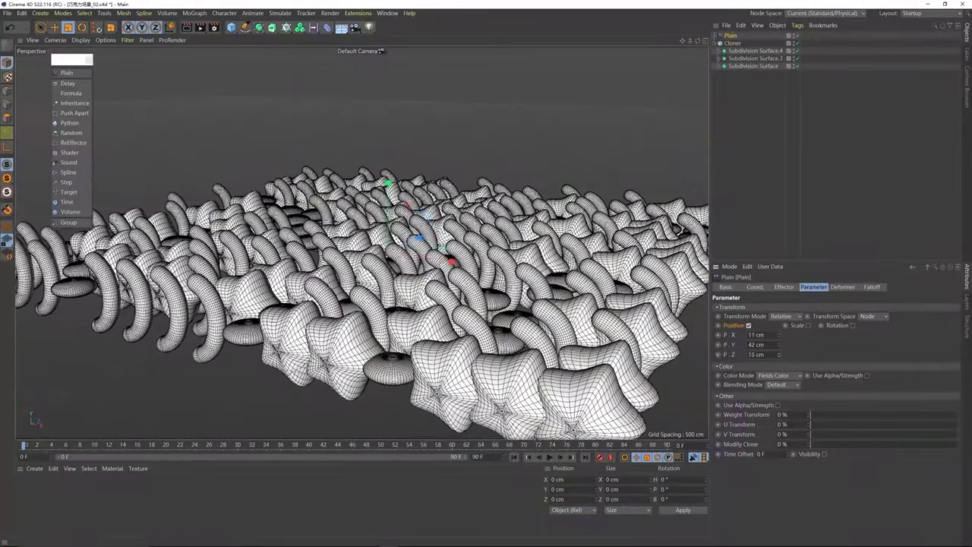
key("ctrl+z")
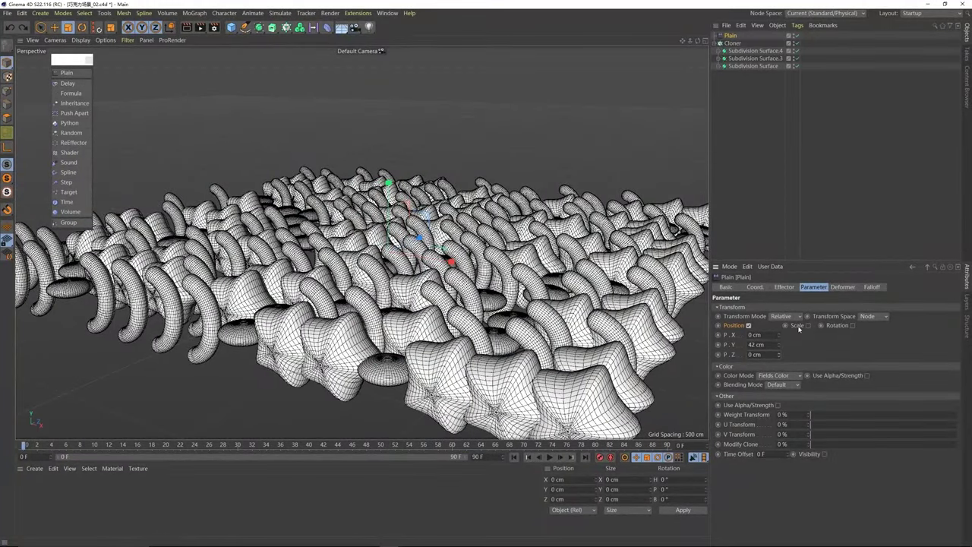
Step: Enable scaling on the Plain effector, try non-uniform X and Y values, and switch to a uniform scale of 0.28
left_click(808, 325)
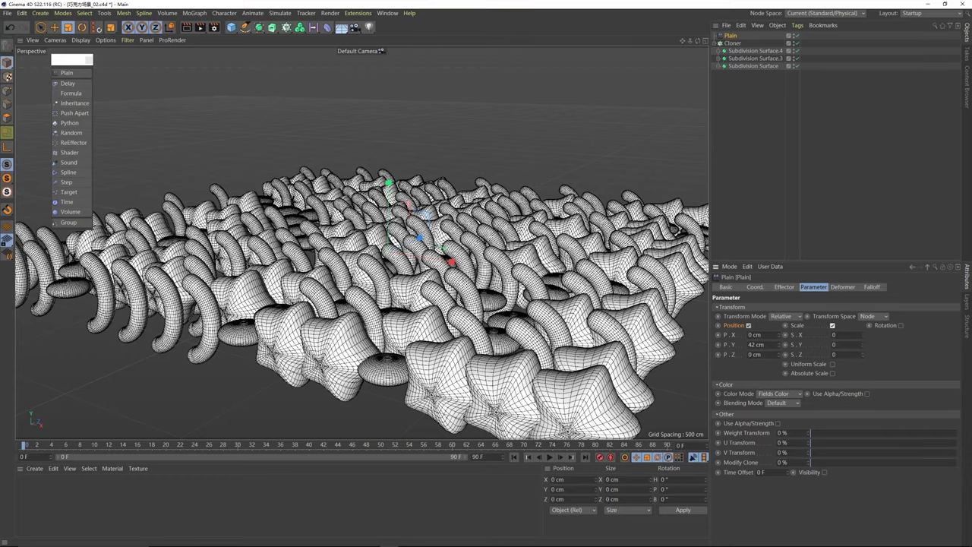
mouse_move(863, 334)
left_mouse_down()
mouse_move(864, 249)
mouse_move(863, 330)
left_mouse_up()
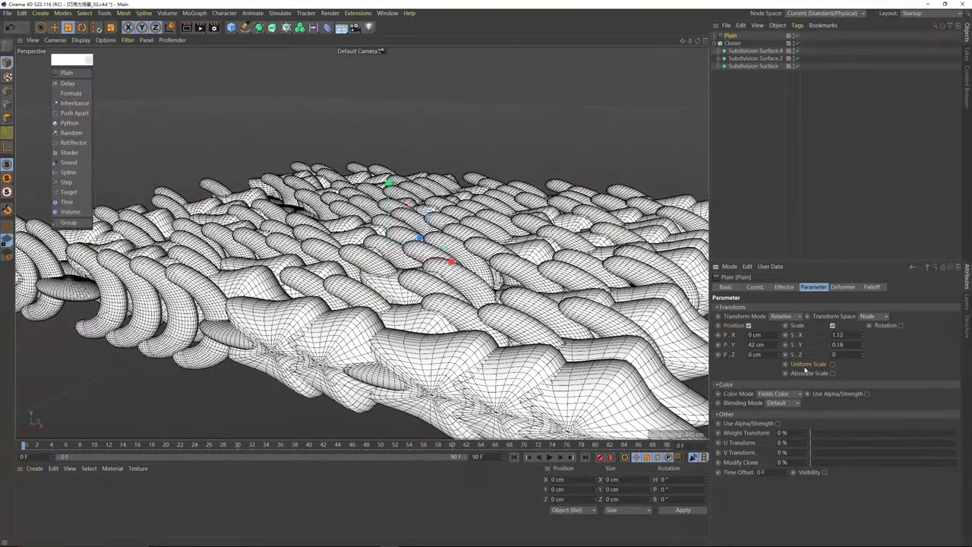
left_click(832, 365)
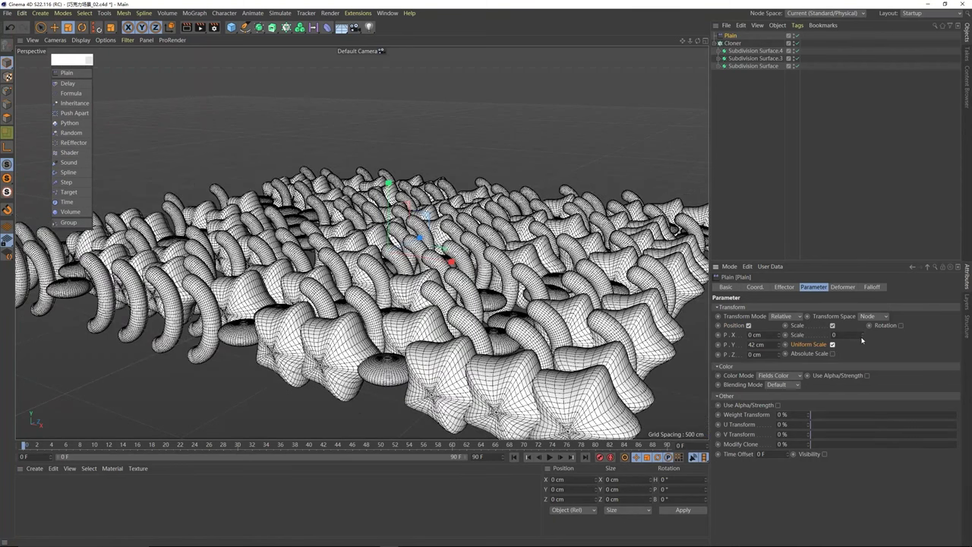
left_click_drag(864, 339, 863, 340)
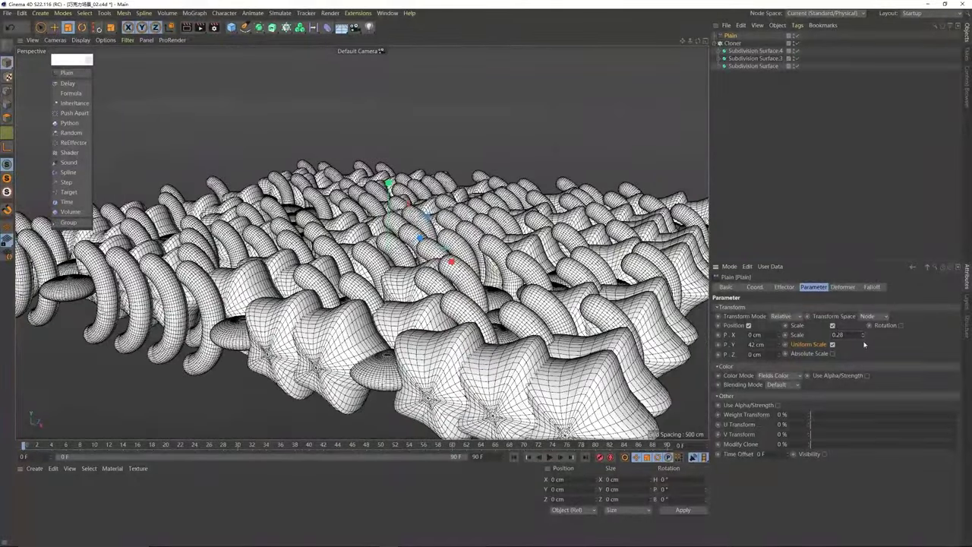
Step: Enable rotation on the Plain effector and try heading 123°, pitch 200° and bank 13°
left_click(902, 325)
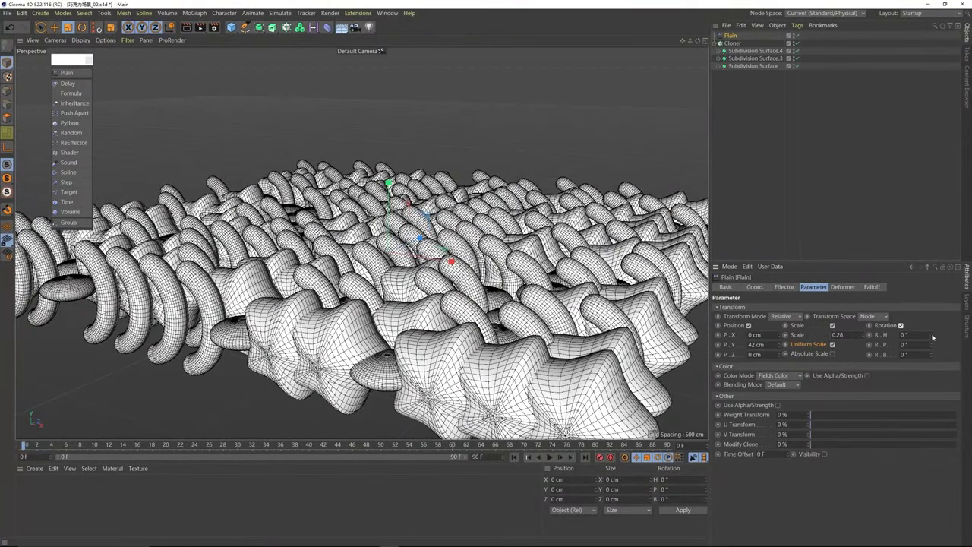
mouse_move(933, 337)
left_mouse_down()
mouse_move(933, 328)
mouse_move(933, 346)
left_mouse_up()
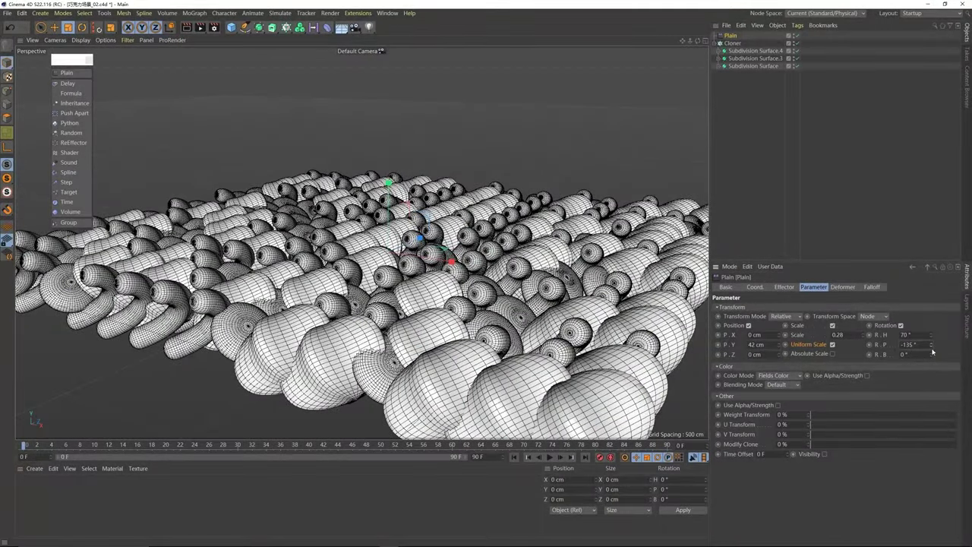
left_click_drag(933, 351, 933, 346)
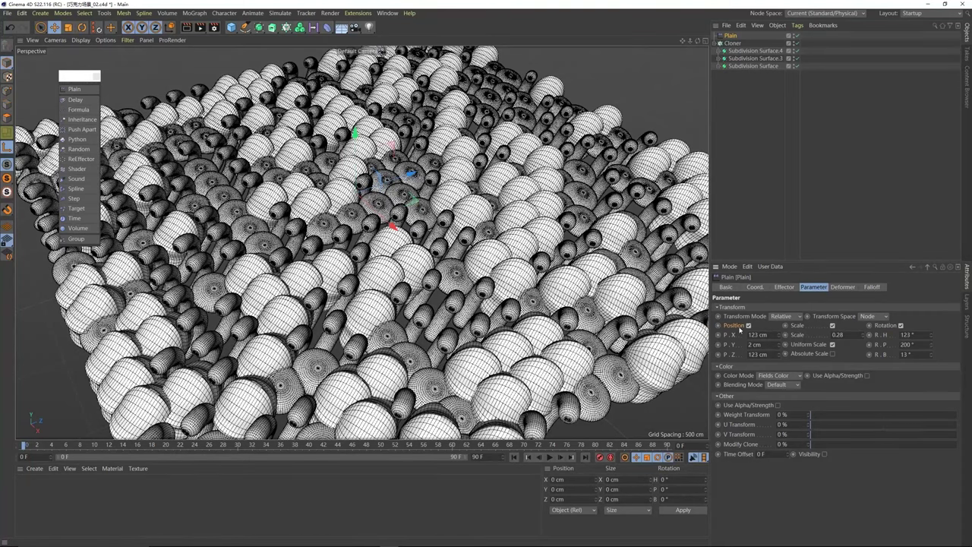
Step: Turn off the Plain effector's position and scale influence and reset its heading, pitch and bank rotation to 0°
left_click(749, 325)
left_click(809, 326)
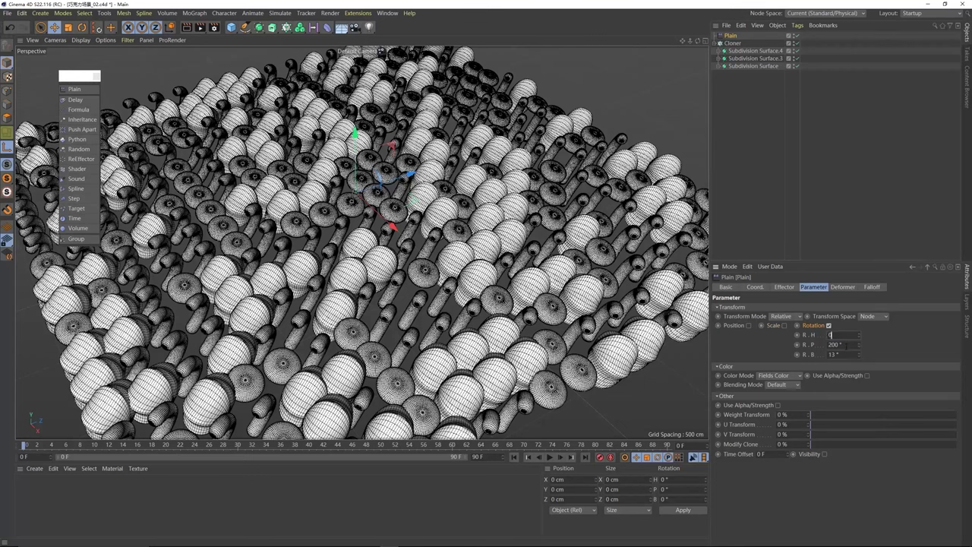
type("0")
left_click(843, 354)
type("0")
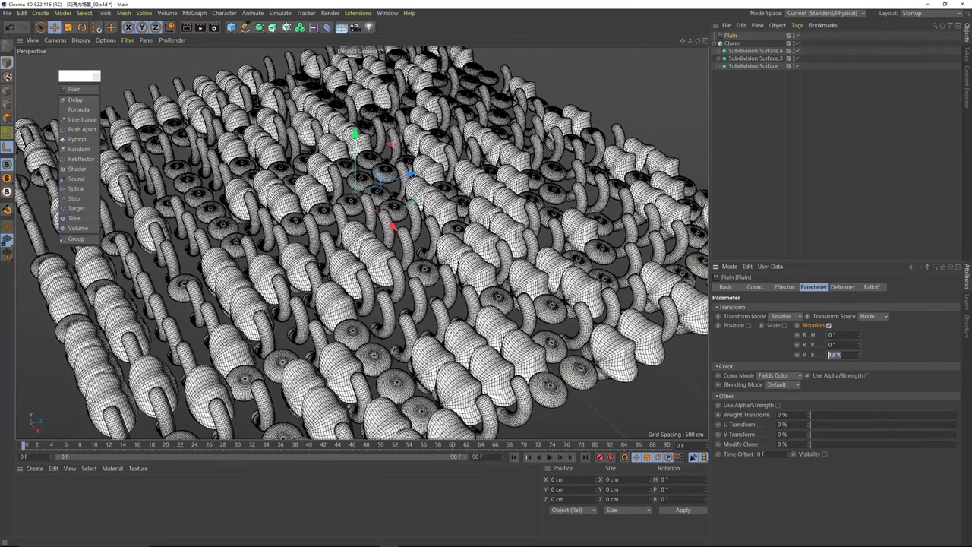
key("BackSpace")
key("Return")
Step: Set the Plain effector's pitch rotation to 90° and examine the reoriented clones from several angles
left_click_drag(445, 274, 429, 288, "alt")
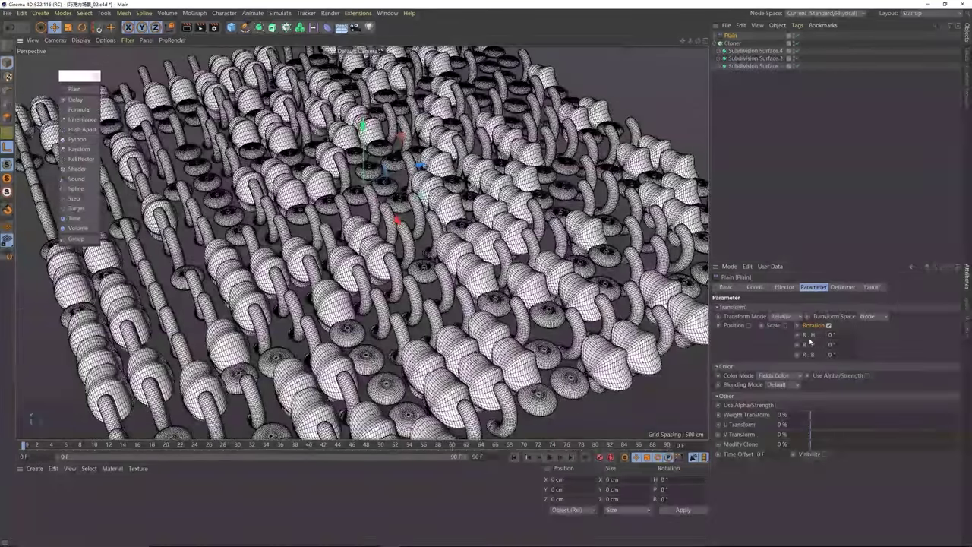
left_click_drag(858, 347, 858, 285)
double_click(838, 345)
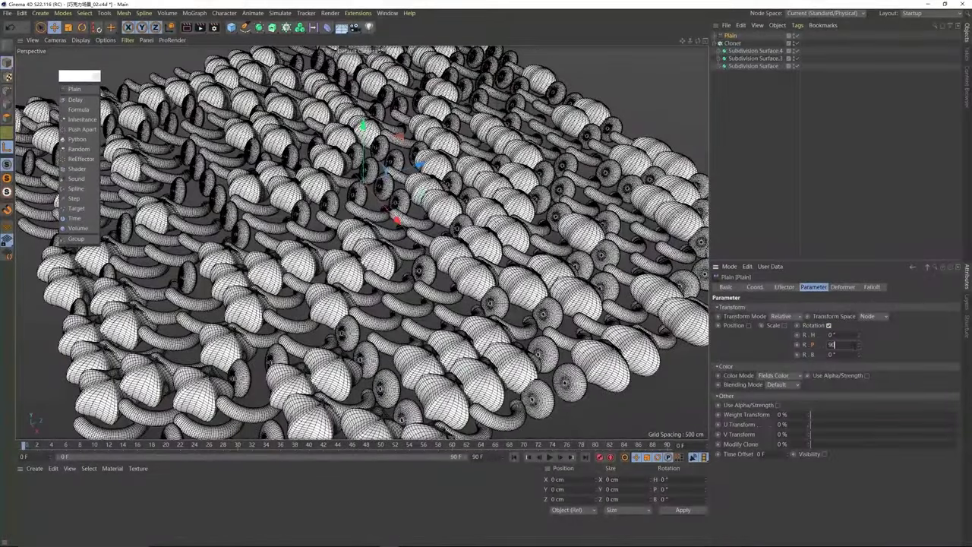
key("Return")
left_click_drag(301, 256, 410, 197, "alt")
scroll(414, 257, "up", 2)
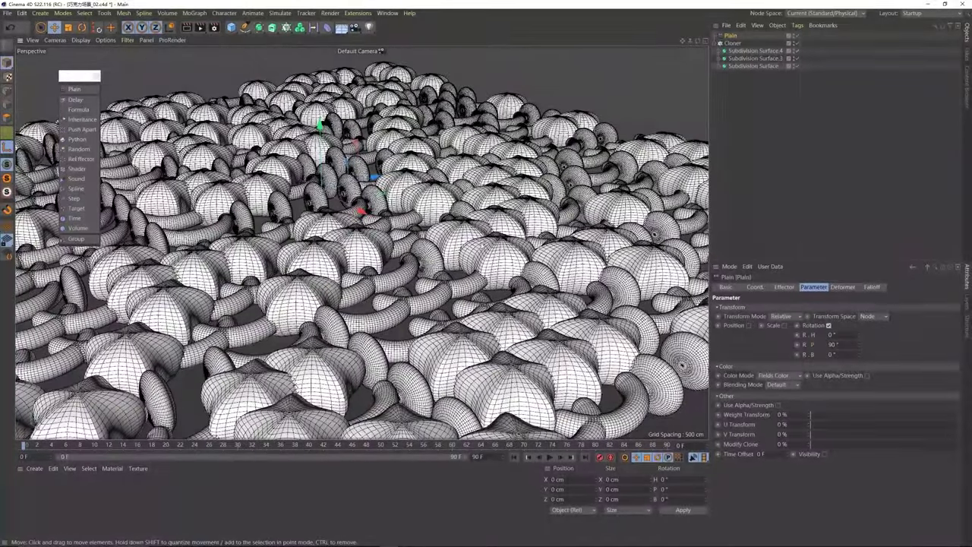
mouse_move(465, 231)
left_mouse_down("alt")
mouse_move(482, 280)
mouse_move(475, 297)
left_mouse_up("alt")
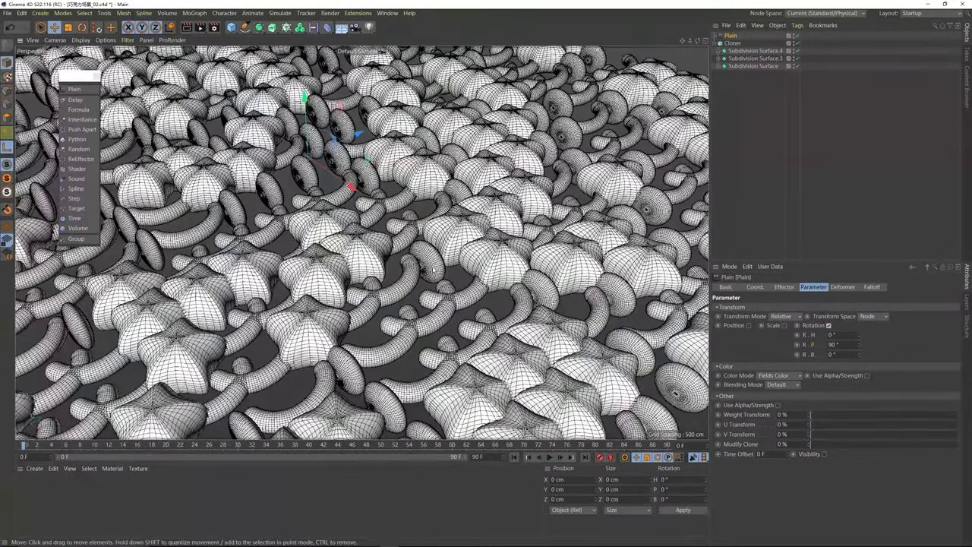
scroll(434, 270, "up", 2)
left_click_drag(434, 269, 414, 220, "alt")
mouse_move(467, 266)
left_mouse_down("alt")
mouse_move(421, 286)
mouse_move(378, 280)
left_mouse_up("alt")
scroll(378, 280, "down", 6)
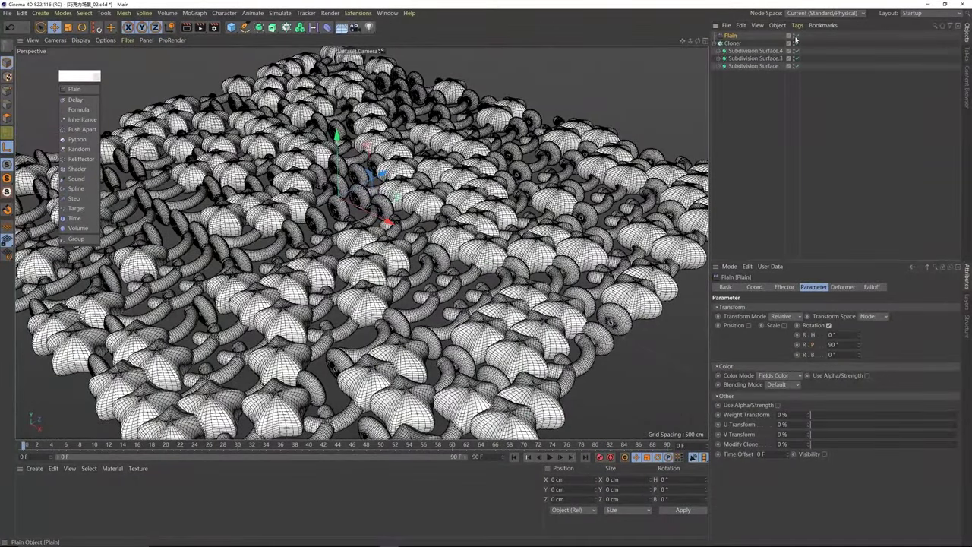
Step: Disable the Plain effector and the Cloner, and inspect the original star and arc pieces
left_click(795, 36)
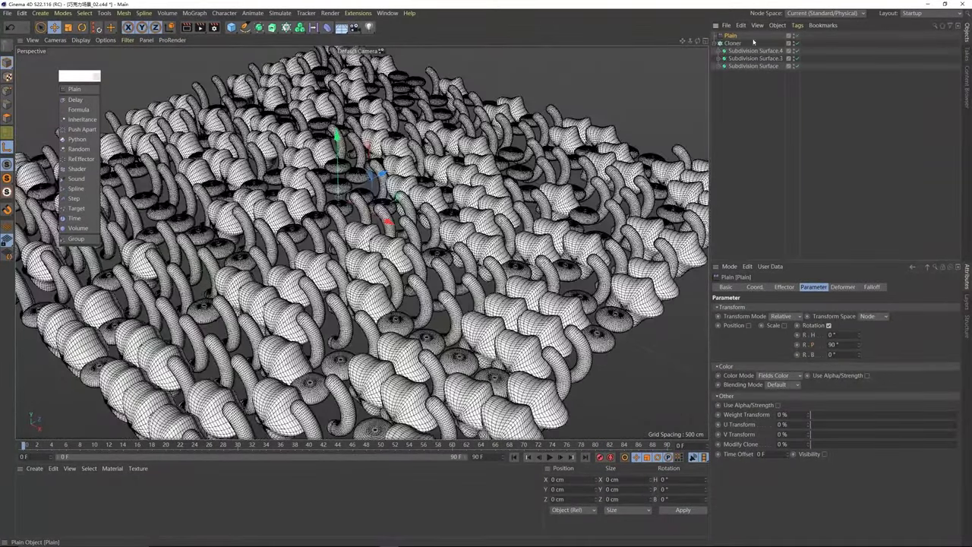
left_click(733, 43)
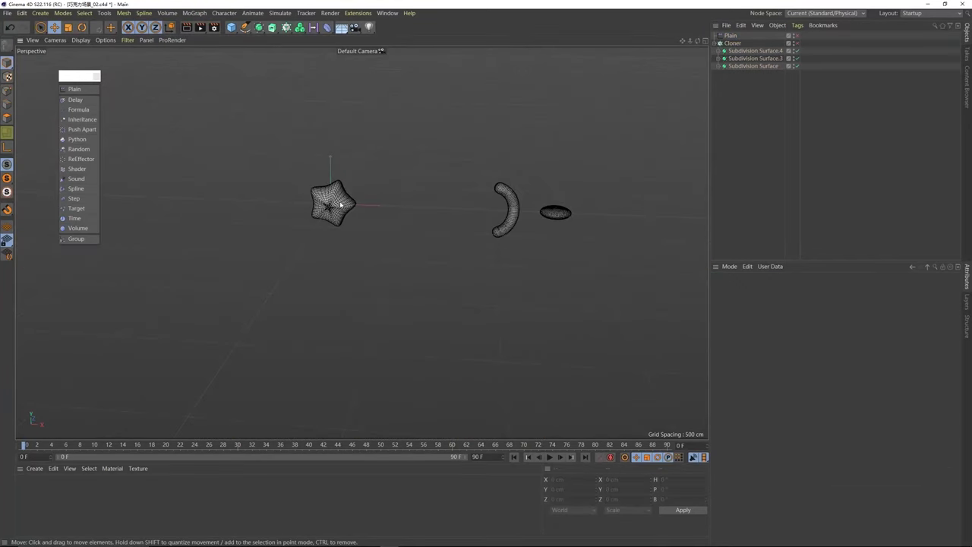
left_click(342, 204)
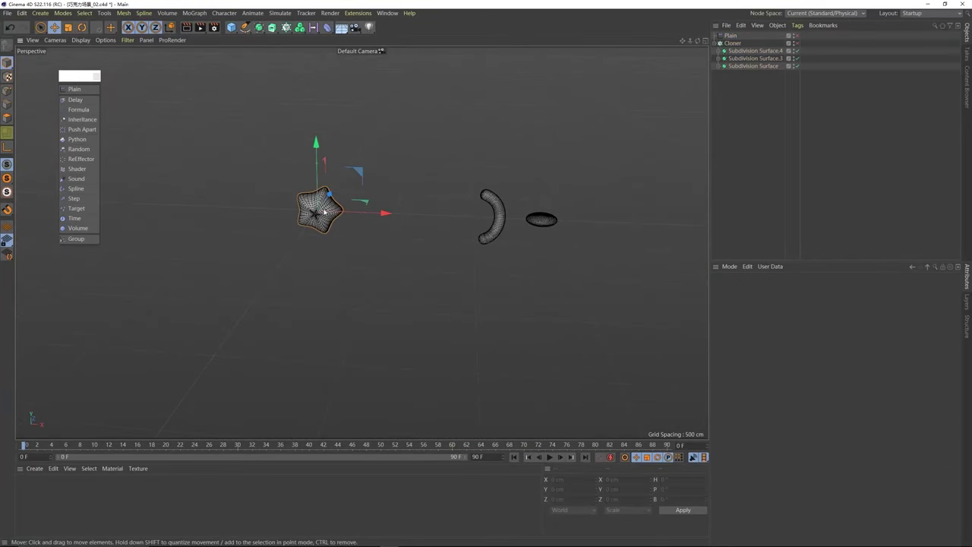
scroll(328, 206, "up", 4)
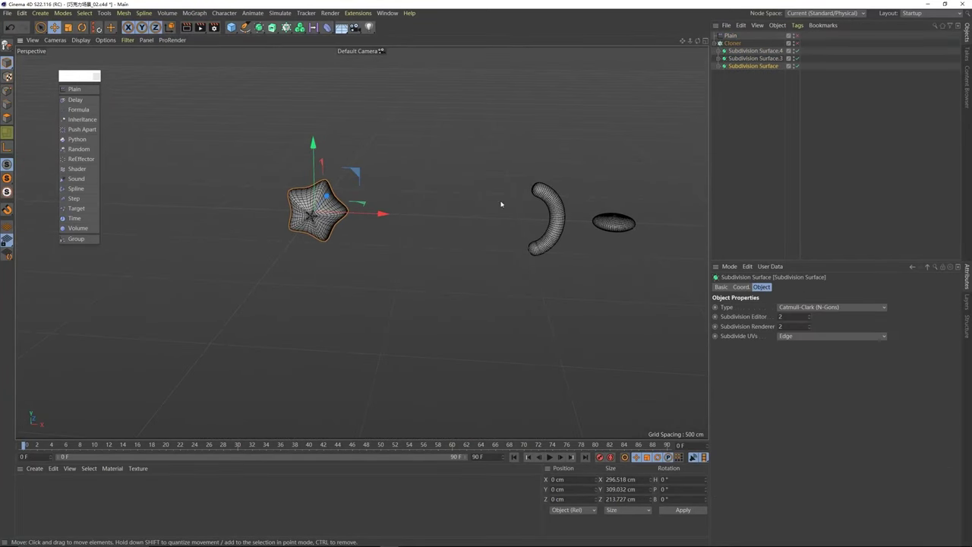
left_click(547, 202)
middle_click_drag(635, 223, 472, 234, "alt")
Step: Rotate the flattened sphere 90° in pitch so it stands upright beside the arc
left_click(473, 233)
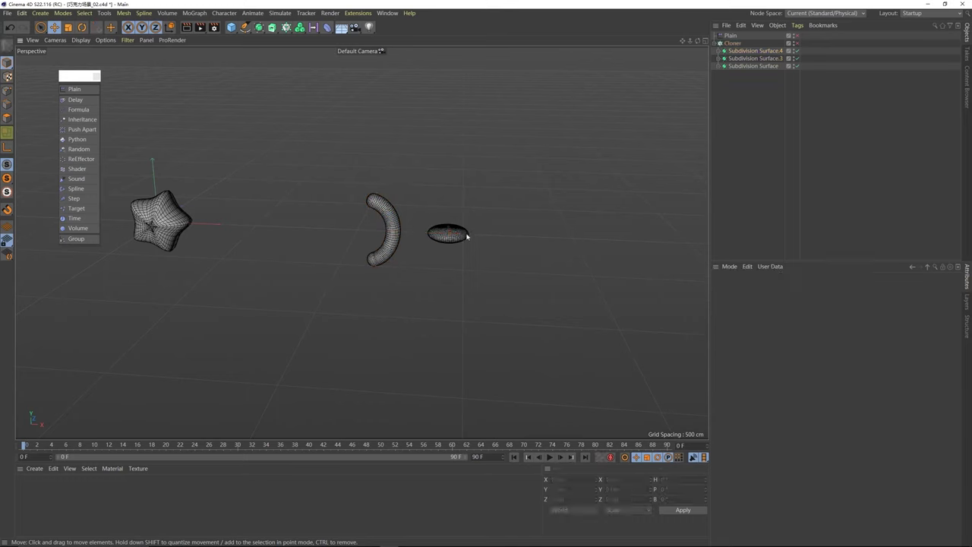
left_click(460, 233)
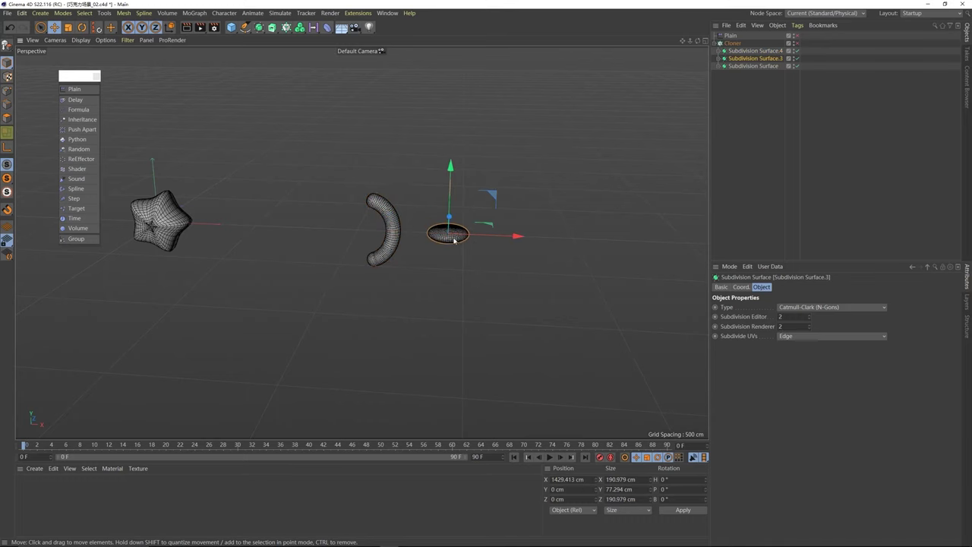
left_click_drag(455, 240, 466, 215, "alt")
left_click(81, 27)
left_click(527, 236)
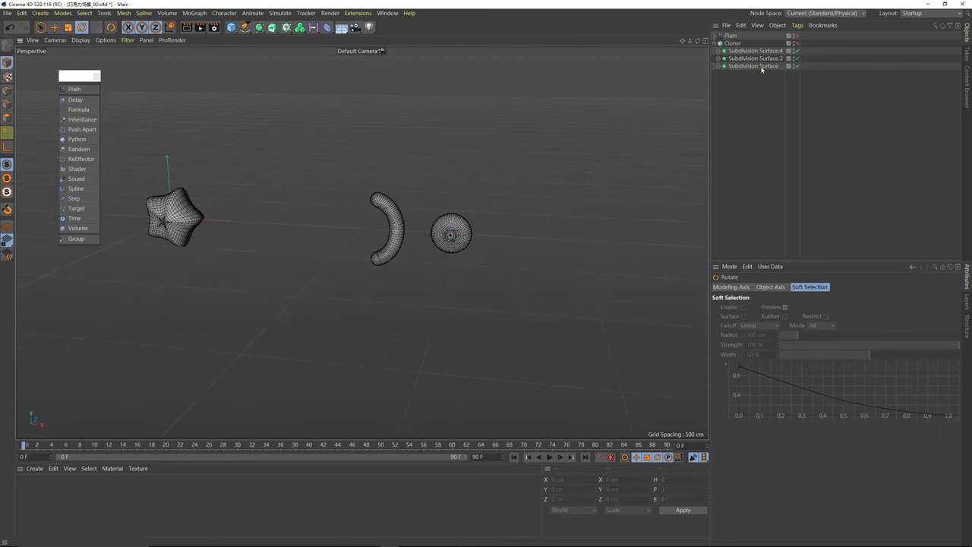
Step: Re-enable the Cloner temporarily to examine the orientation of the clones, and disable it again
left_click(798, 44)
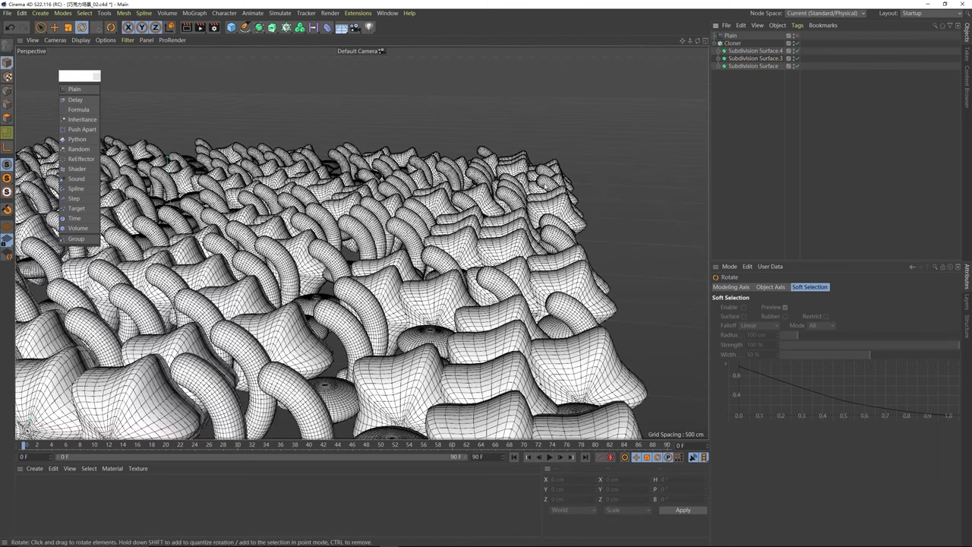
left_click_drag(395, 205, 403, 272, "alt")
left_click(732, 43)
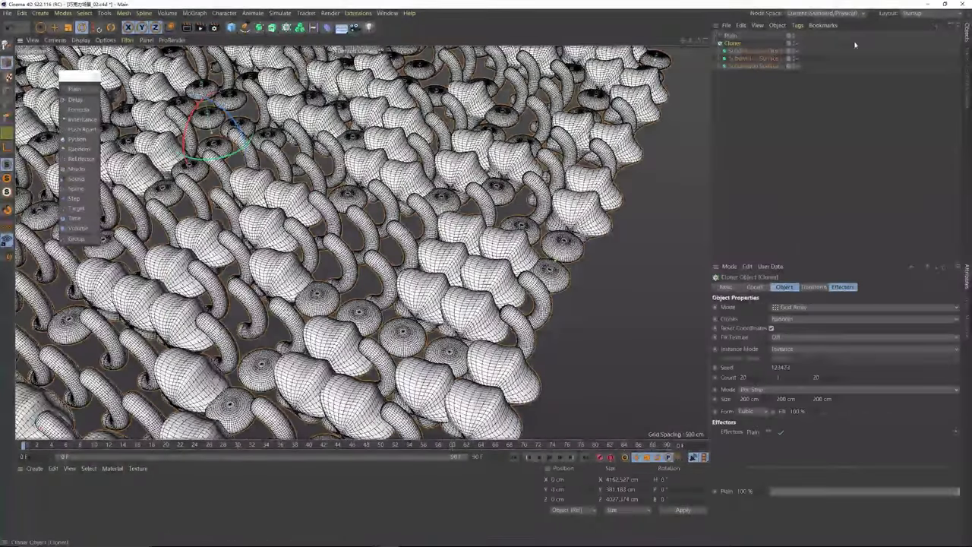
left_click(796, 43)
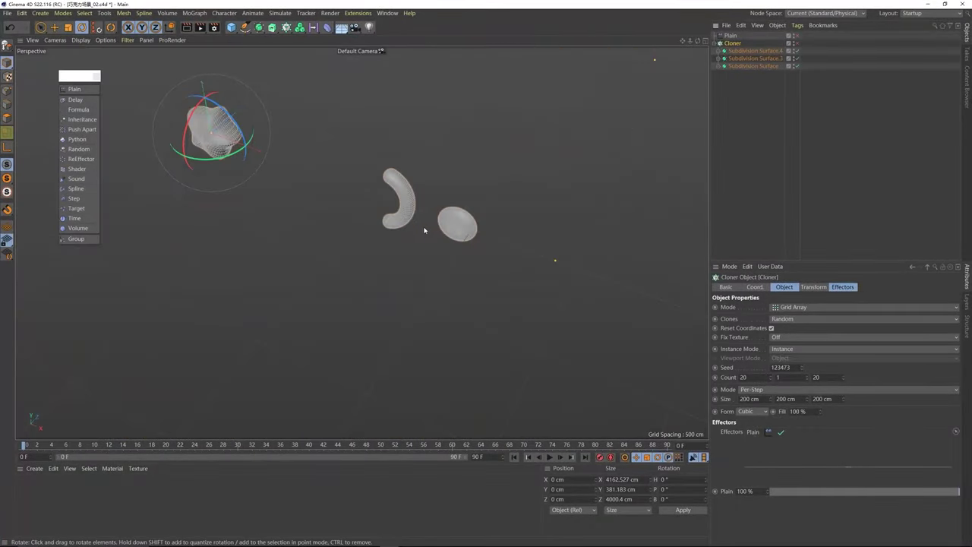
Step: Select the flattened sphere and the arc piece in turn to check the orientation of each
left_click_drag(428, 225, 444, 222, "alt")
left_click(448, 220)
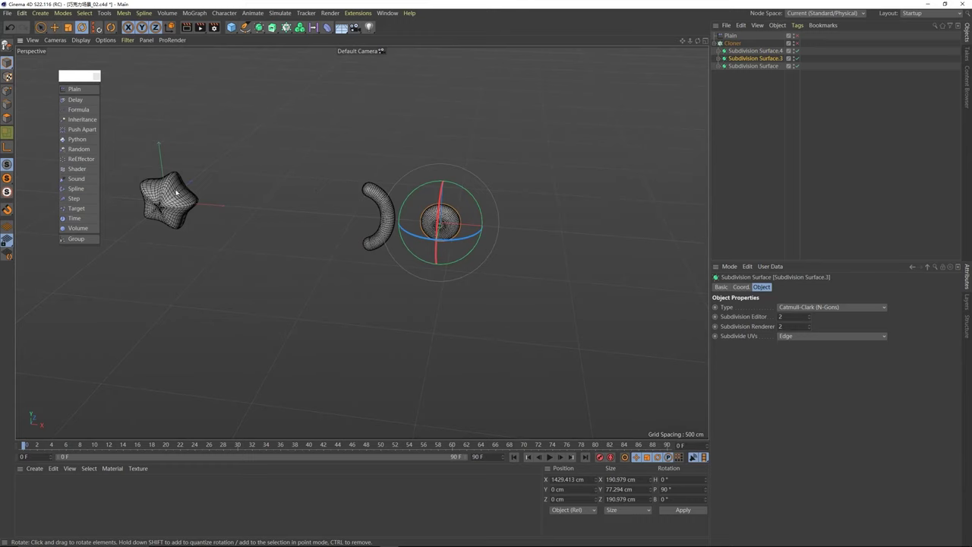
left_click(379, 199)
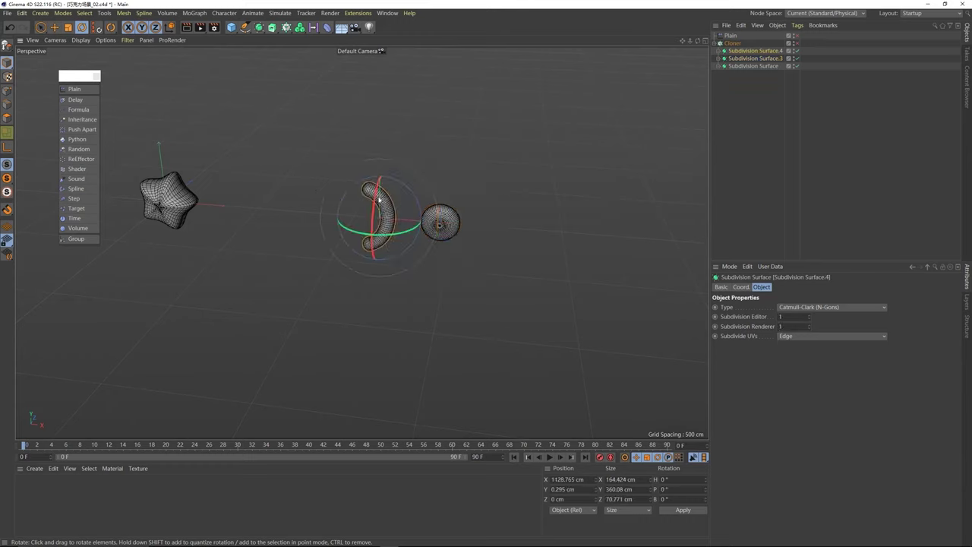
Step: Enable the Cloner and convert the disc object, Subdivision Surface.3, into an editable polygon object
left_click_drag(446, 222, 354, 242, "alt")
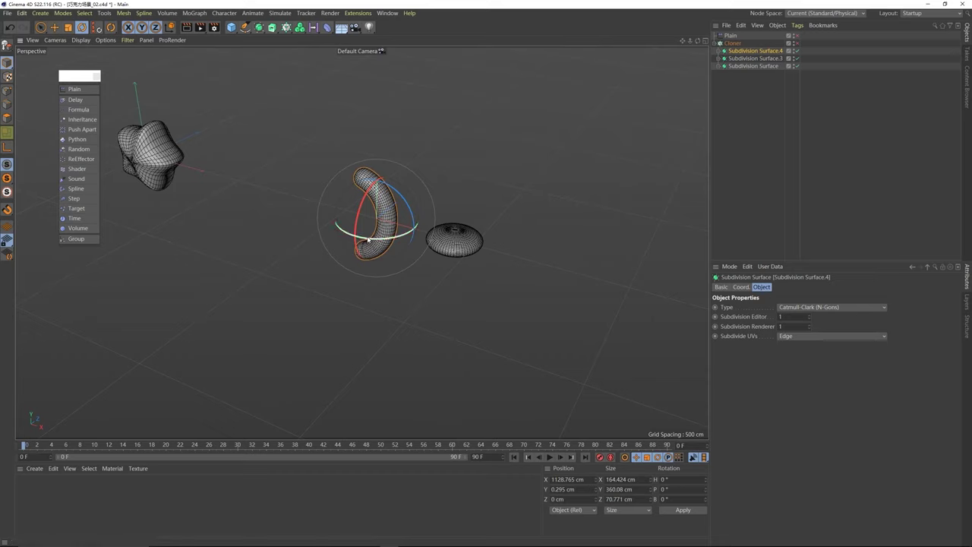
left_click(431, 247)
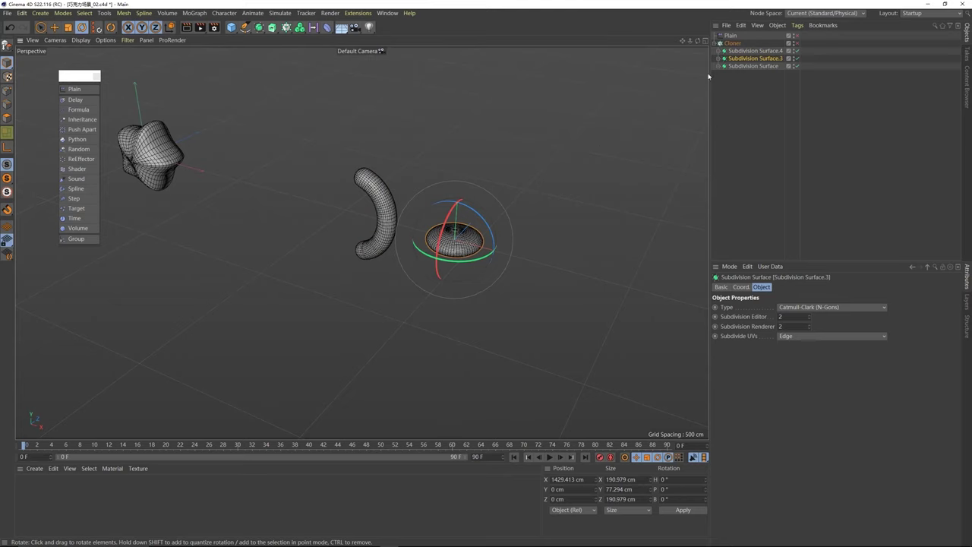
left_click(796, 43)
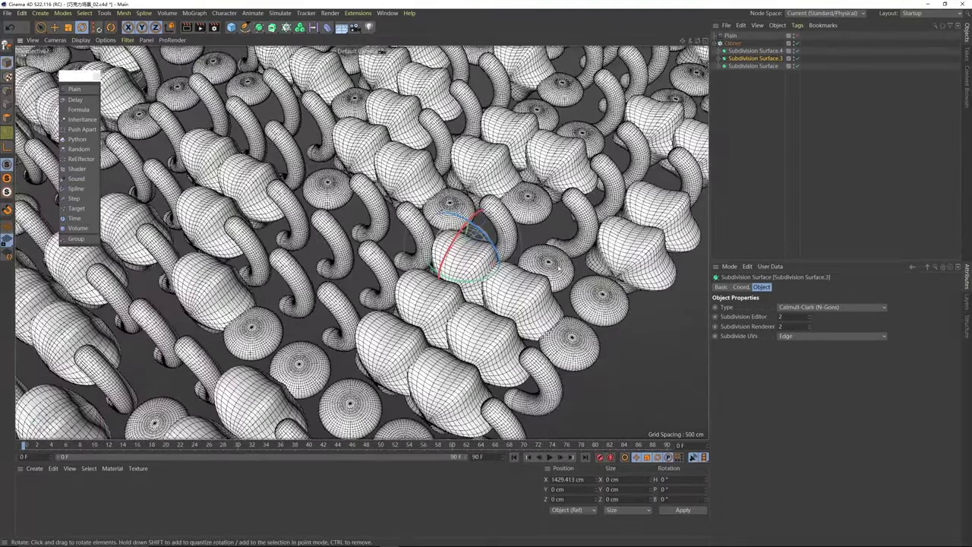
left_click_drag(597, 296, 570, 251, "alt")
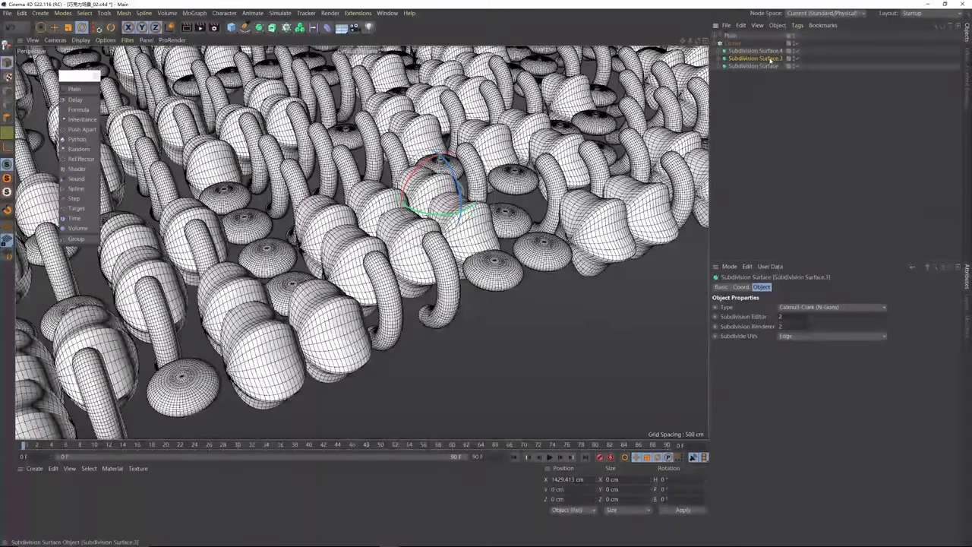
key("c")
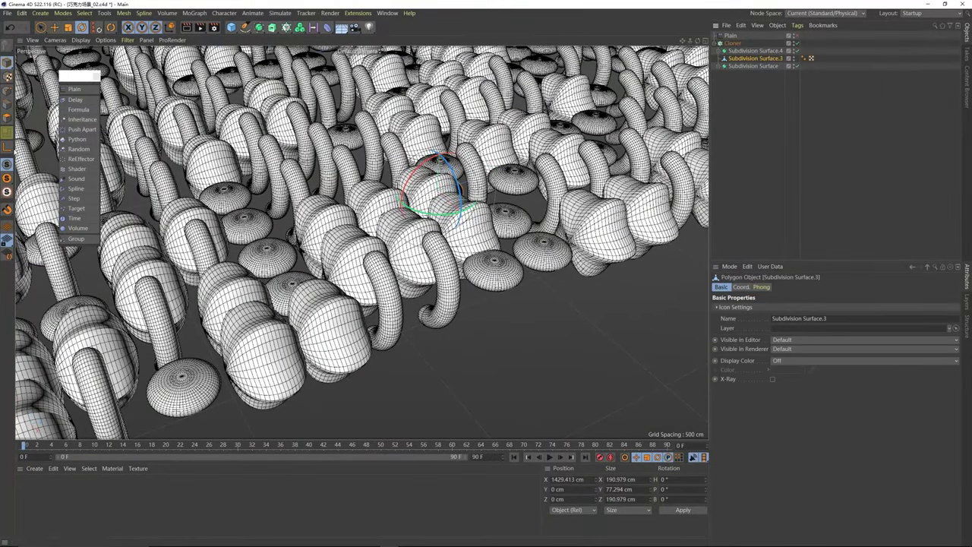
Step: Rotate the disc's object axis by 90° in pitch without turning its geometry
left_click(6, 149)
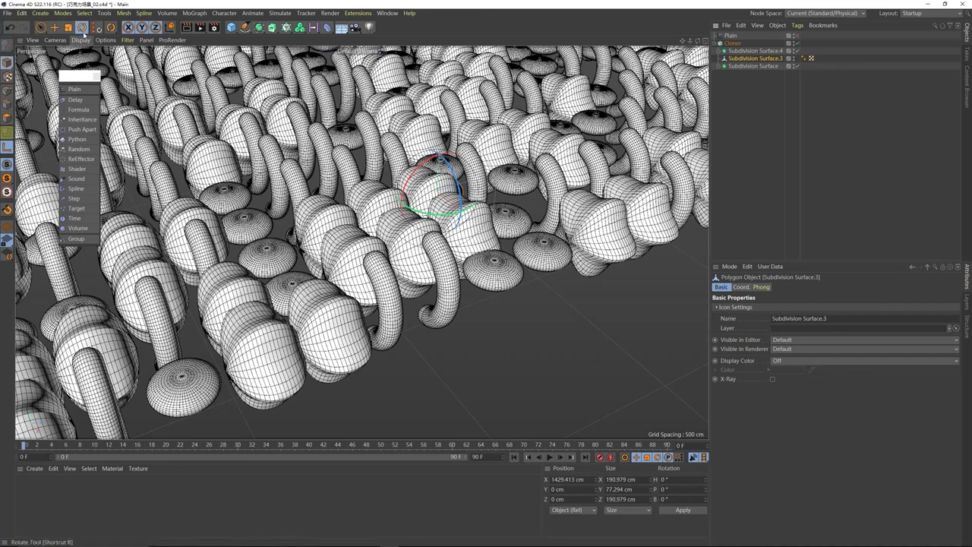
left_click(82, 27)
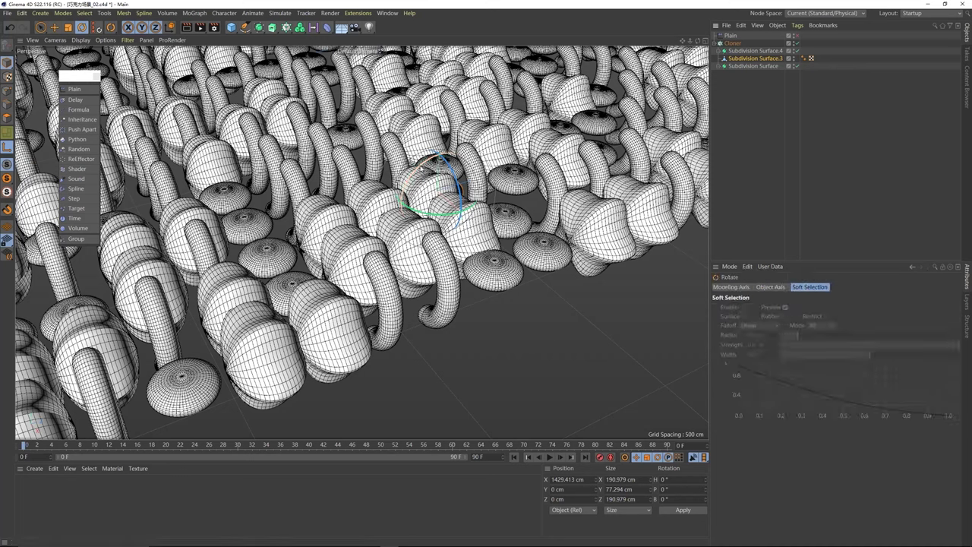
mouse_move(422, 166)
left_mouse_down()
mouse_move(391, 218)
mouse_move(395, 258)
mouse_move(350, 245)
mouse_move(304, 251)
mouse_move(384, 262)
mouse_move(395, 292)
left_mouse_up()
left_click(6, 147)
Step: Enable the Plain effector on the cloned shapes and show its parameters
right_click_drag(396, 293, 319, 262, "alt")
left_click_drag(319, 262, 347, 232, "alt")
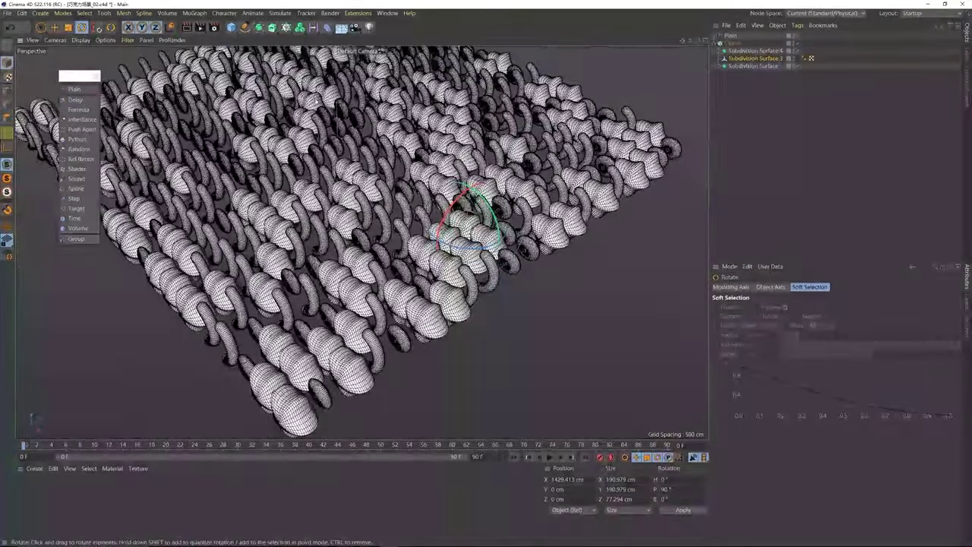
mouse_move(340, 150)
left_mouse_down("alt")
mouse_move(357, 114)
mouse_move(351, 143)
left_mouse_up("alt")
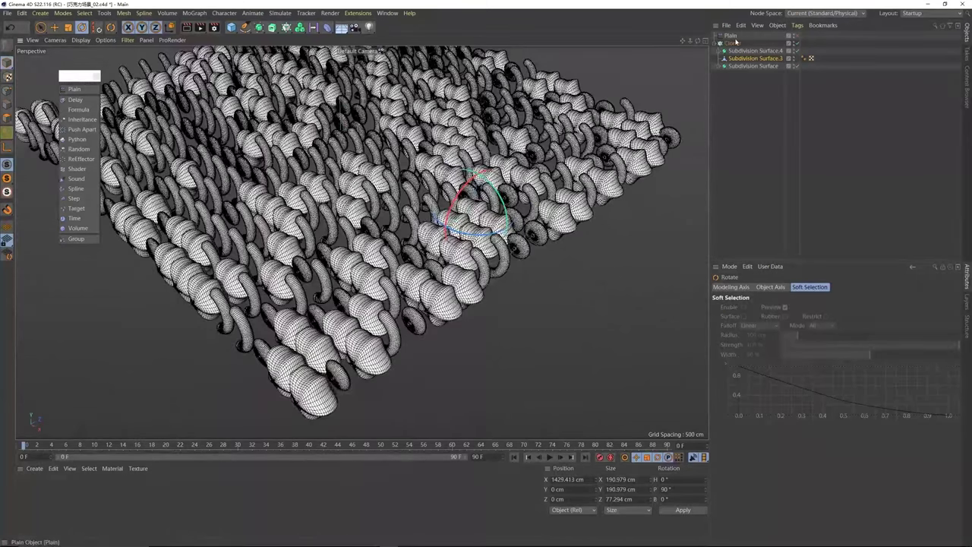
middle_click_drag(528, 179, 612, 236, "alt")
scroll(612, 236, "up", 2)
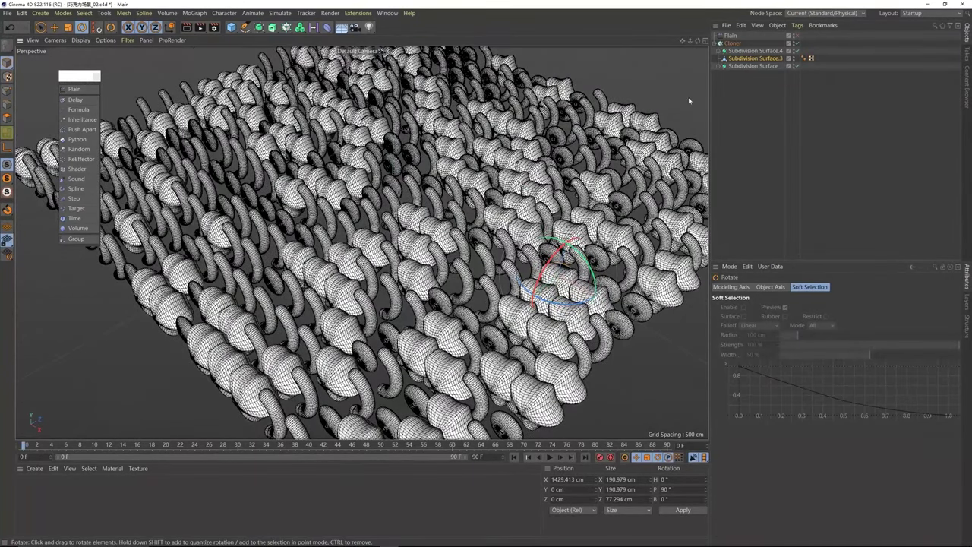
left_click(798, 37)
left_click(797, 36)
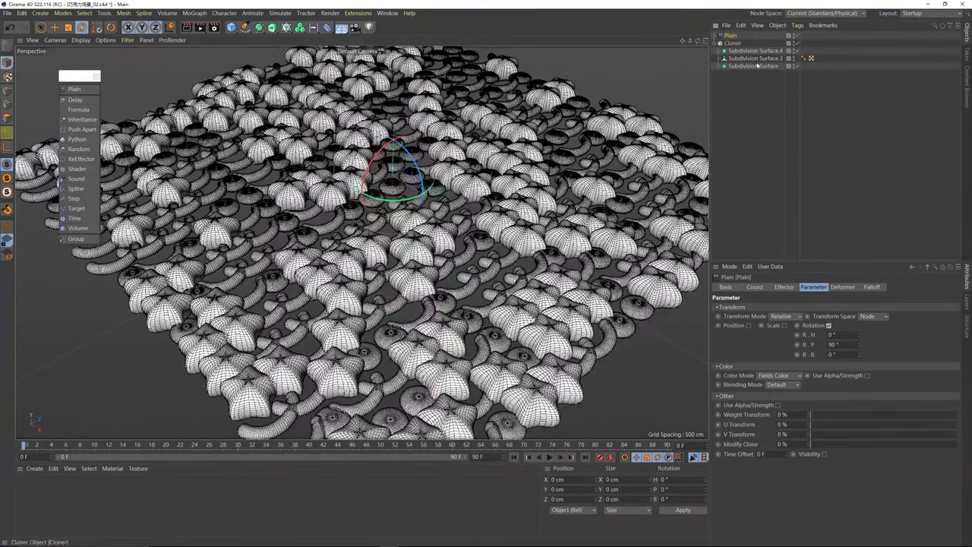
Step: Vary the Plain effector's pitch rotation, set R.P back to 90°, and inspect how the clones lie
left_click_drag(486, 228, 456, 239, "alt")
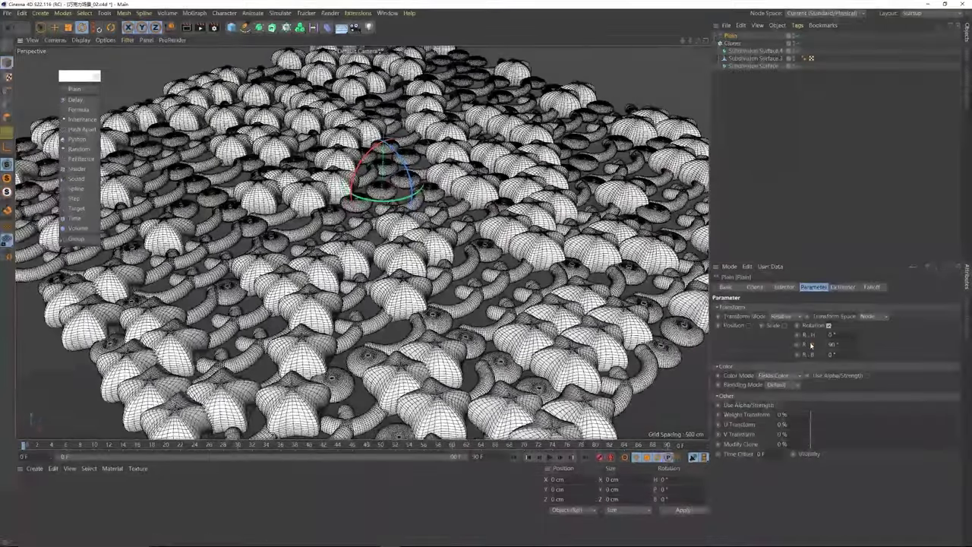
mouse_move(860, 344)
left_mouse_down()
mouse_move(860, 276)
mouse_move(860, 340)
left_mouse_up()
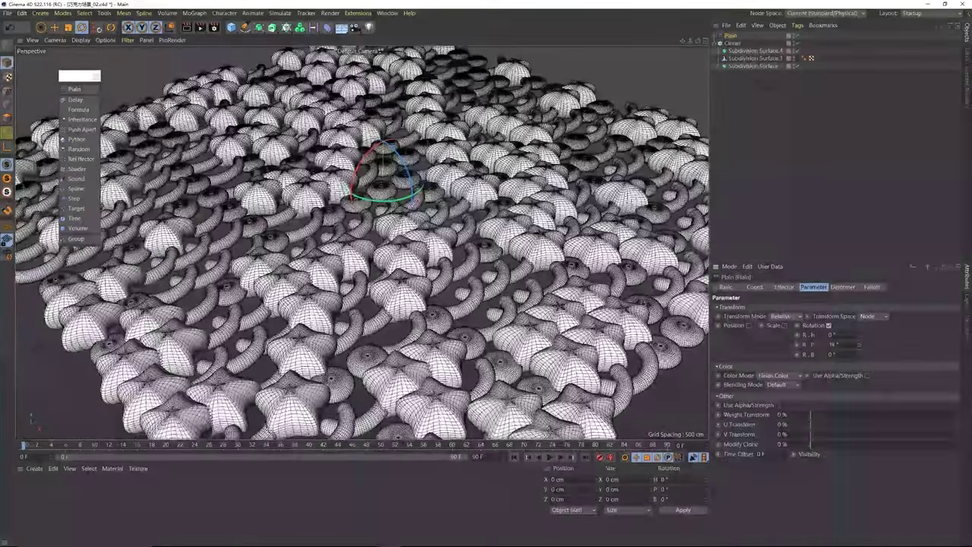
double_click(852, 345)
type("90")
key("Return")
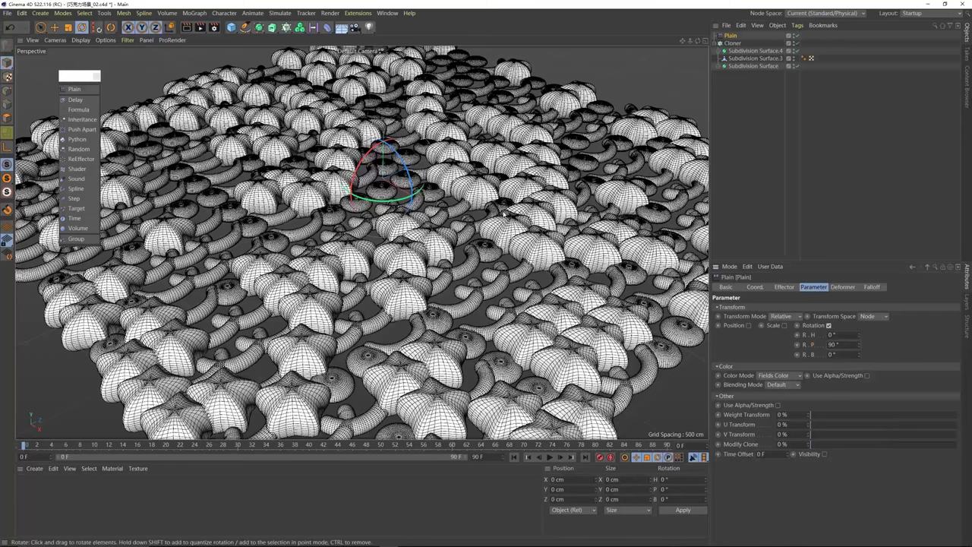
left_click_drag(676, 278, 666, 247, "alt")
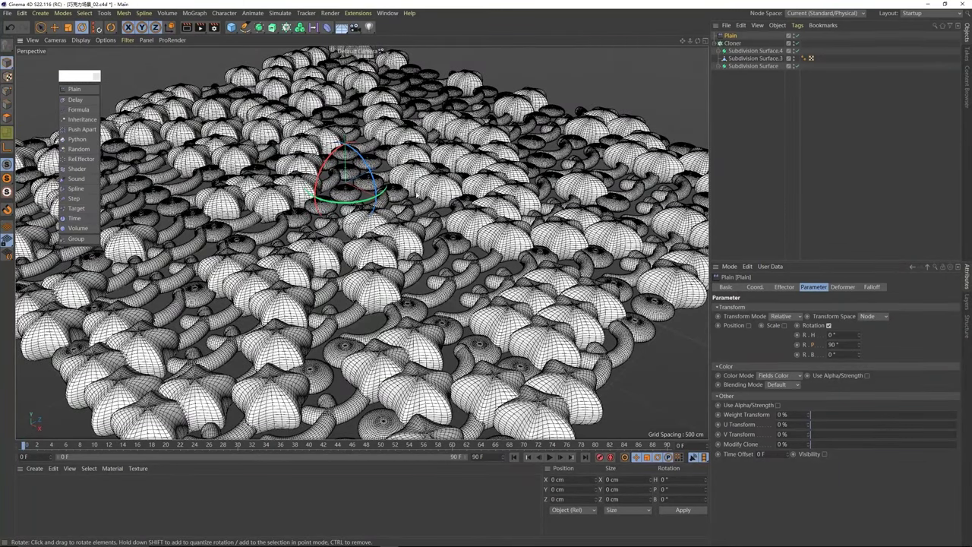
left_click_drag(461, 257, 421, 220, "alt")
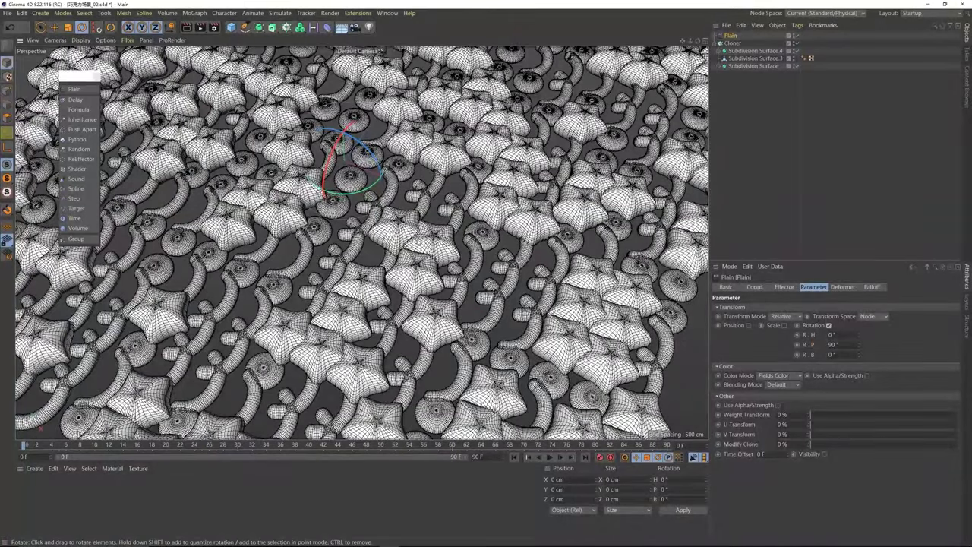
left_click_drag(404, 257, 395, 215, "alt")
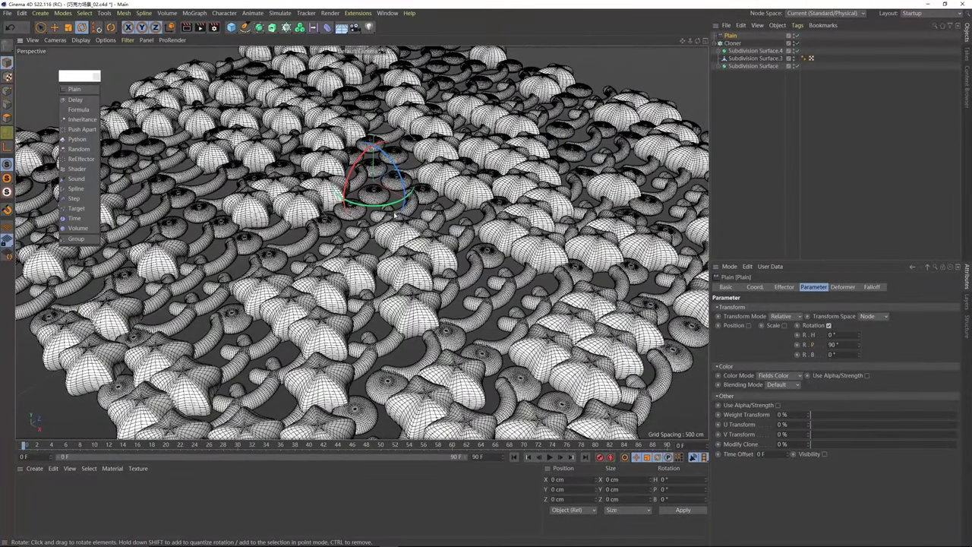
left_click_drag(405, 250, 402, 242, "alt")
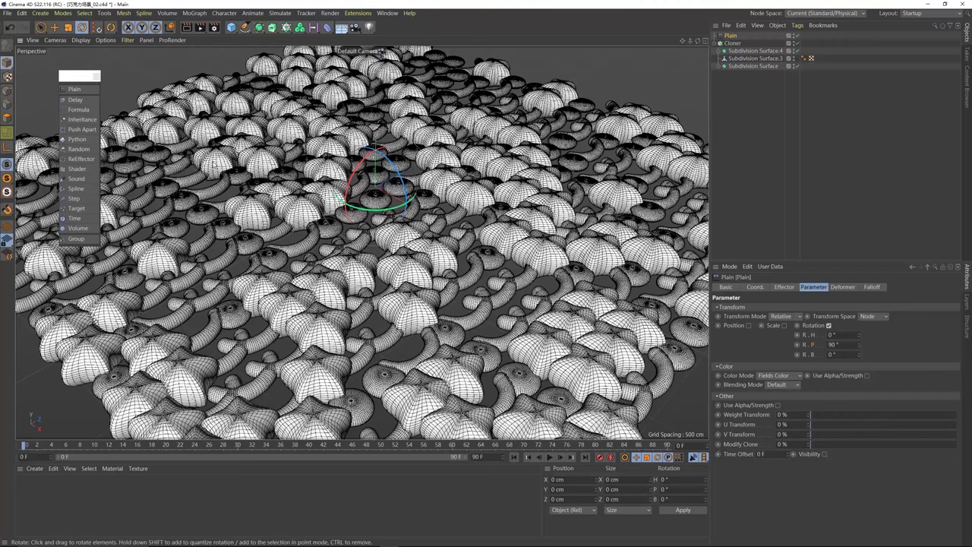
Step: Add a Random effector and assign it to the Cloner's effectors after the Plain effector
left_click(90, 150)
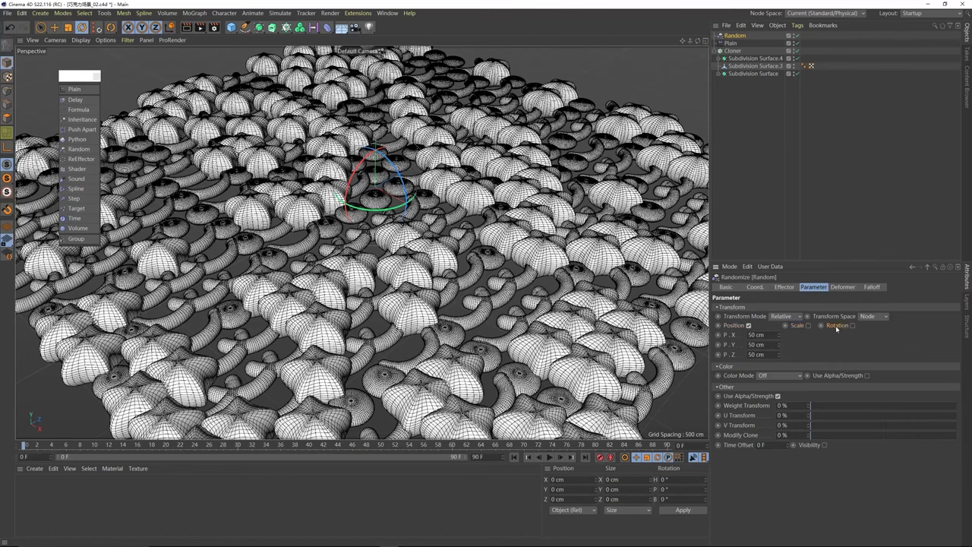
left_click(731, 43)
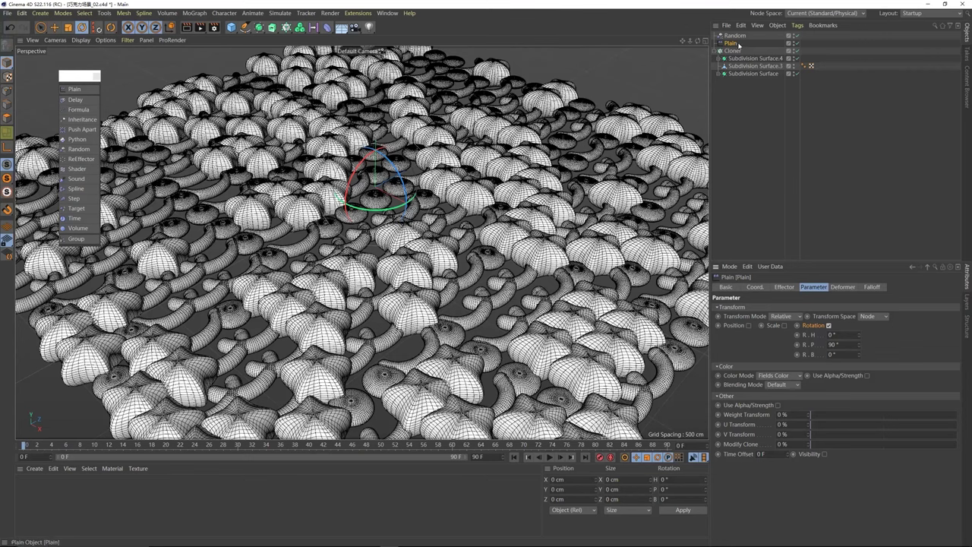
left_click_drag(403, 196, 425, 173, "alt")
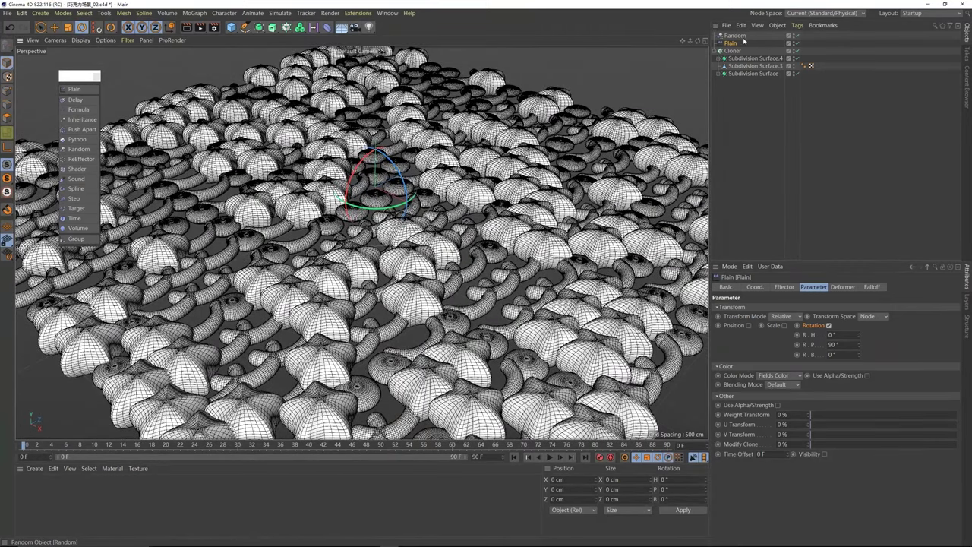
left_click(741, 37)
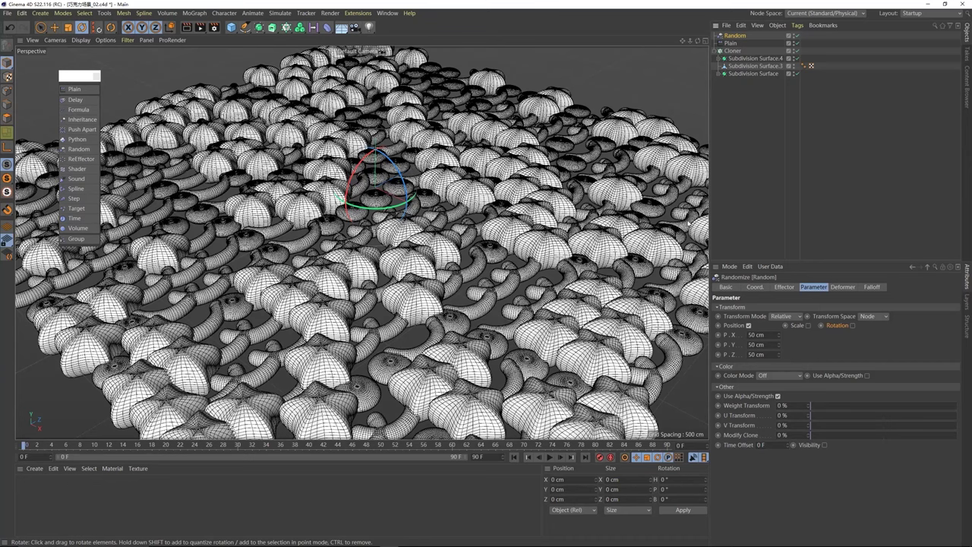
left_click(733, 51)
left_click(844, 288)
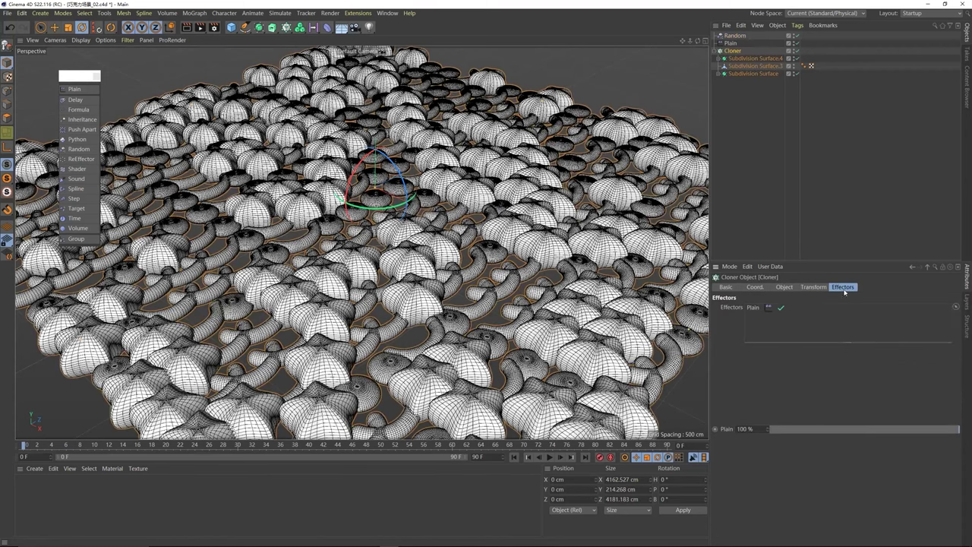
left_click_drag(734, 37, 782, 85)
left_click_drag(763, 319, 762, 320)
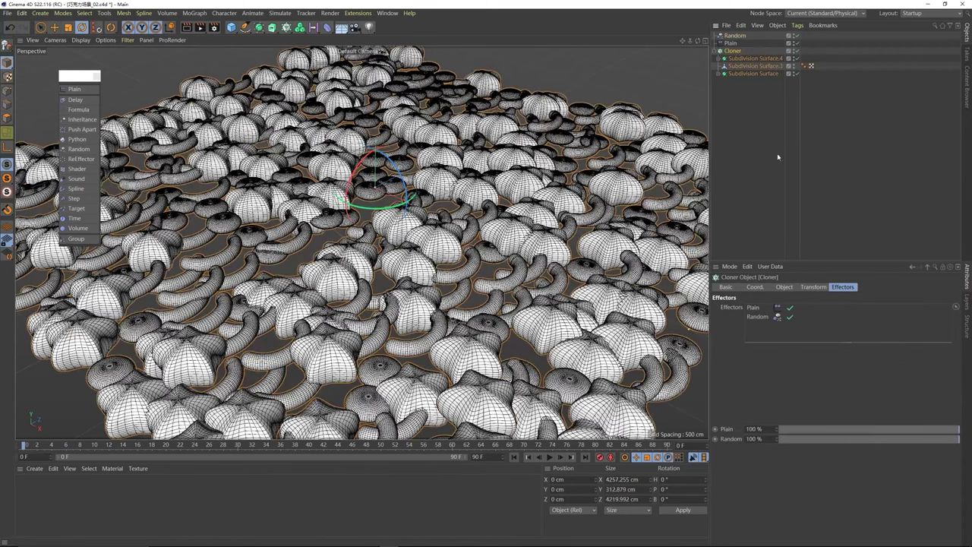
Step: Set the Random effector's position to 272, 315 and 775 cm and enable rotation with H 222°, P 146° and B 70°
left_click(734, 36)
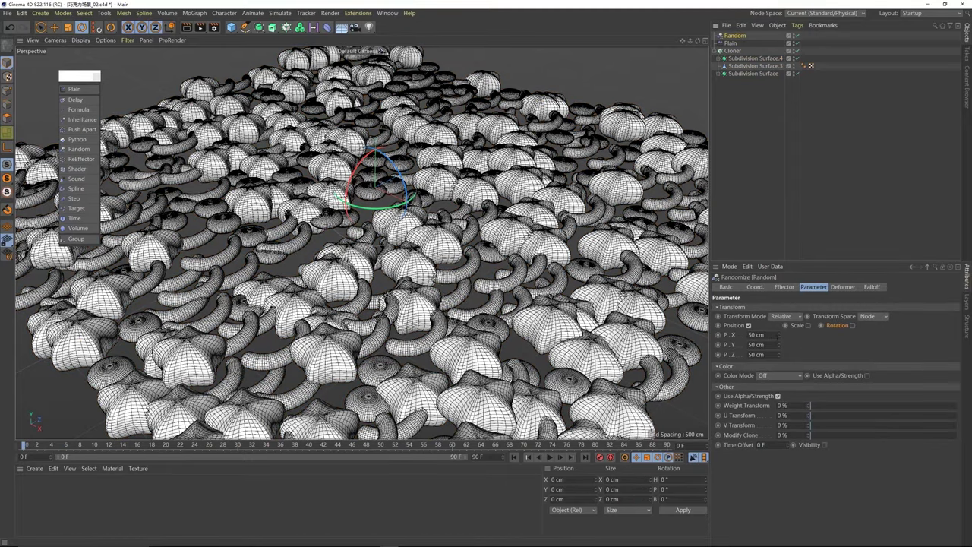
left_click_drag(779, 336, 780, 143)
left_click_drag(779, 355, 779, 8)
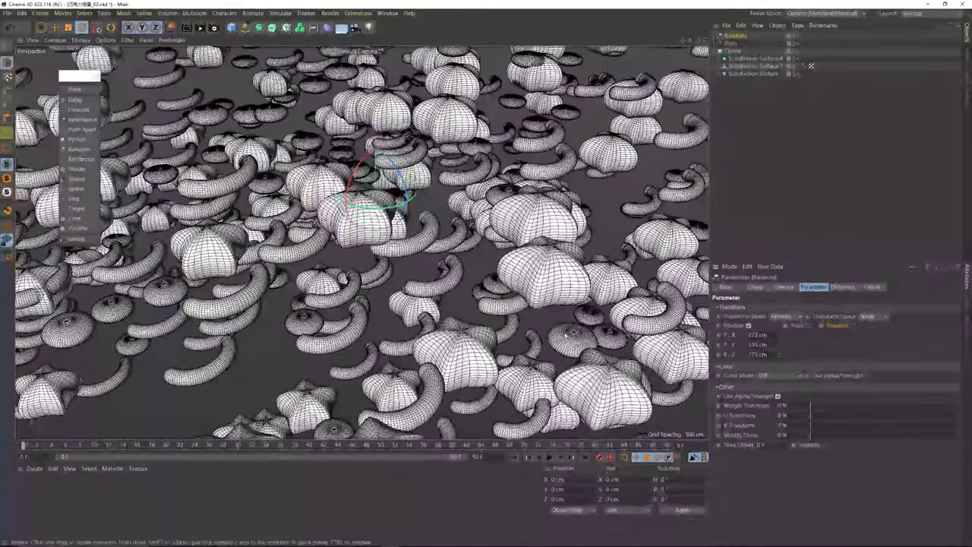
left_click_drag(532, 289, 564, 332, "alt")
left_click(852, 325)
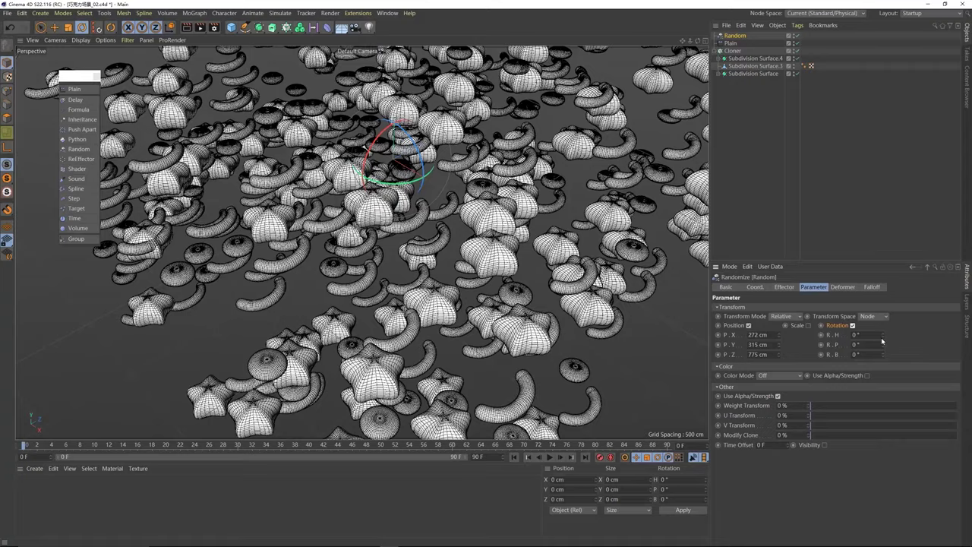
mouse_move(882, 341)
left_mouse_down()
mouse_move(883, 359)
mouse_move(882, 339)
left_mouse_up()
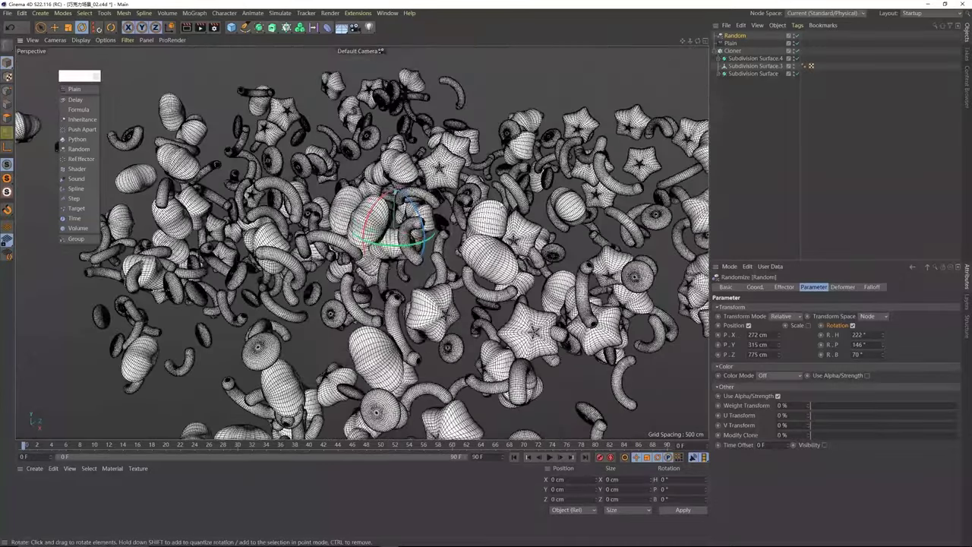
Step: Enable scale on the Random effector, switch it to Uniform Scale and set the scale to 0.61
left_click(808, 325)
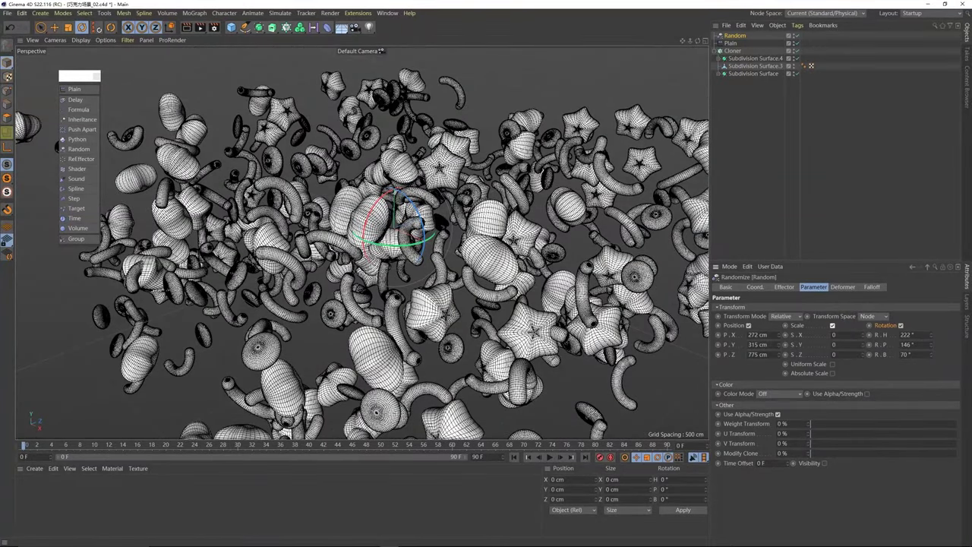
left_click_drag(862, 335, 863, 328)
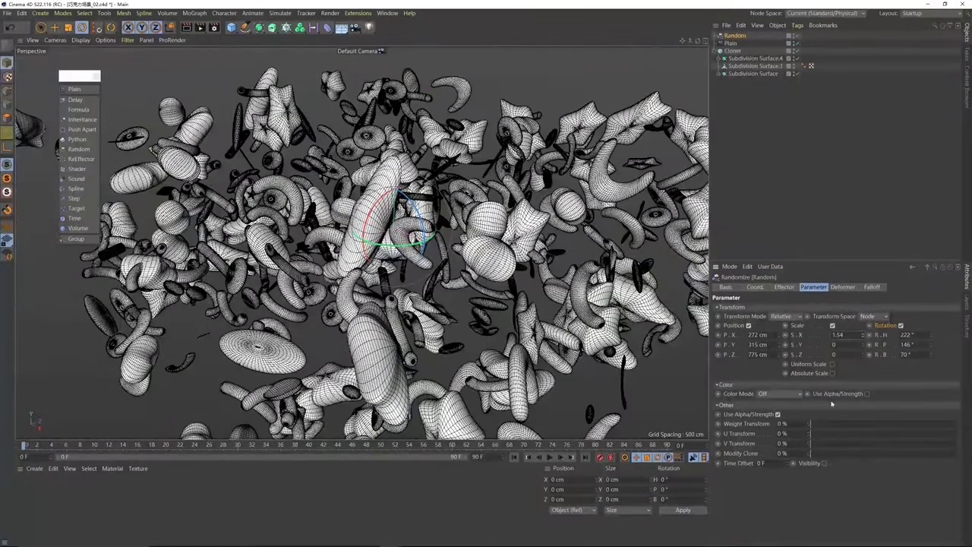
left_click(832, 364)
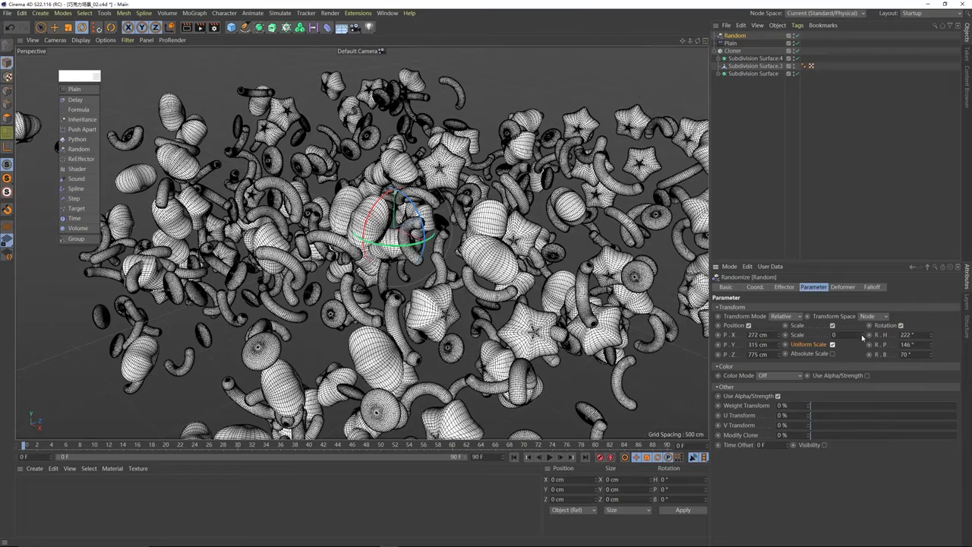
left_click_drag(863, 337, 863, 328)
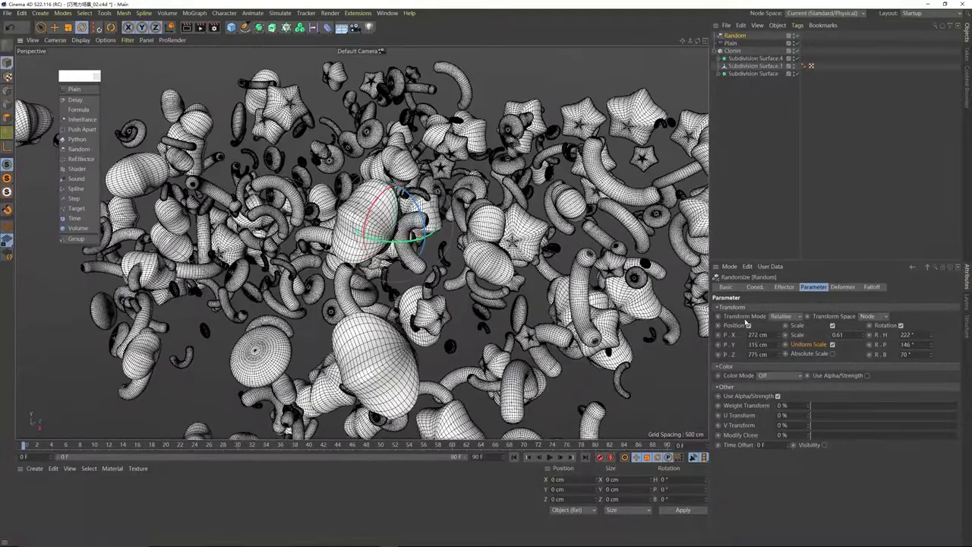
Step: Set the Random effector's P.X, P.Z, scale and all three rotation values to 0
double_click(766, 335)
key("Tab")
type("0")
key("Tab")
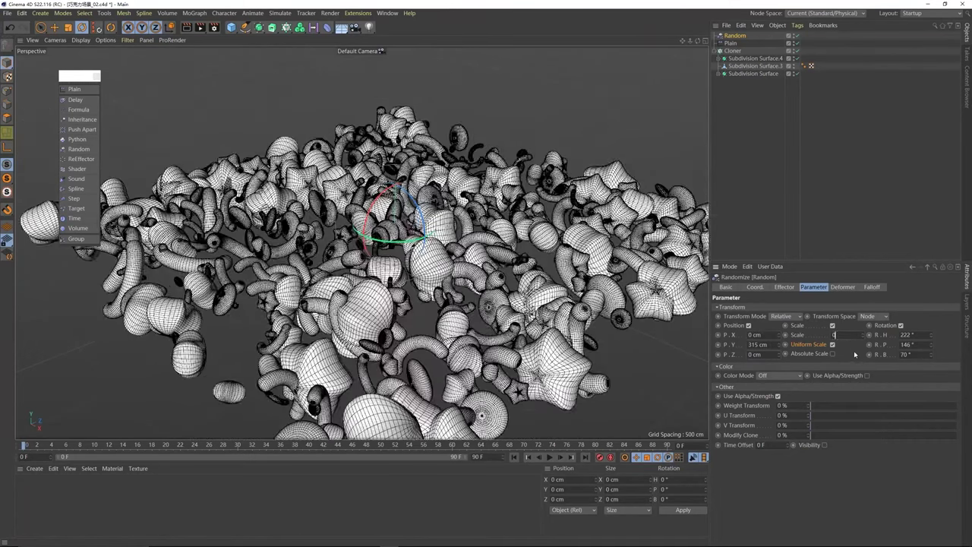
type("0")
key("Tab")
type("0")
key("Tab")
type("0")
key("Tab")
type("0")
key("Return")
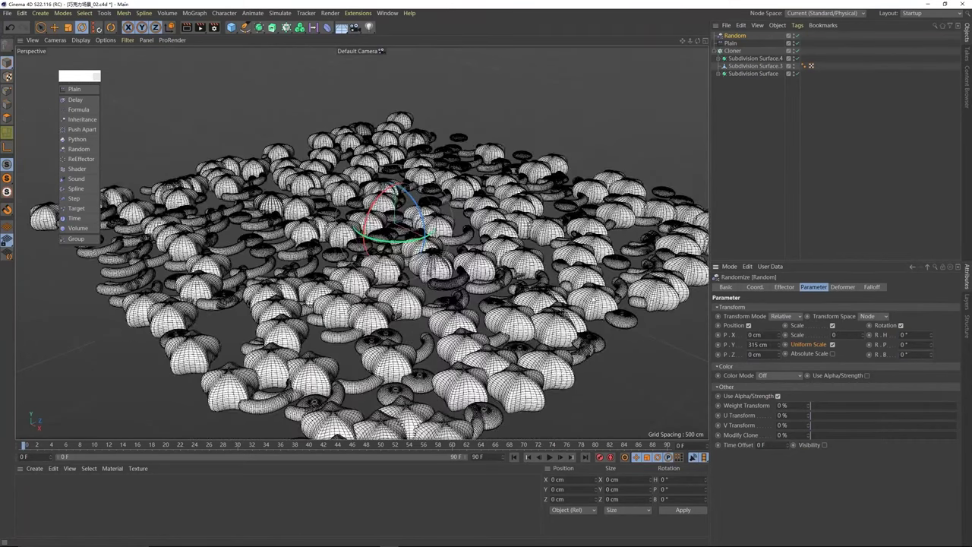
left_click_drag(416, 190, 429, 247, "alt")
scroll(428, 247, "up", 3)
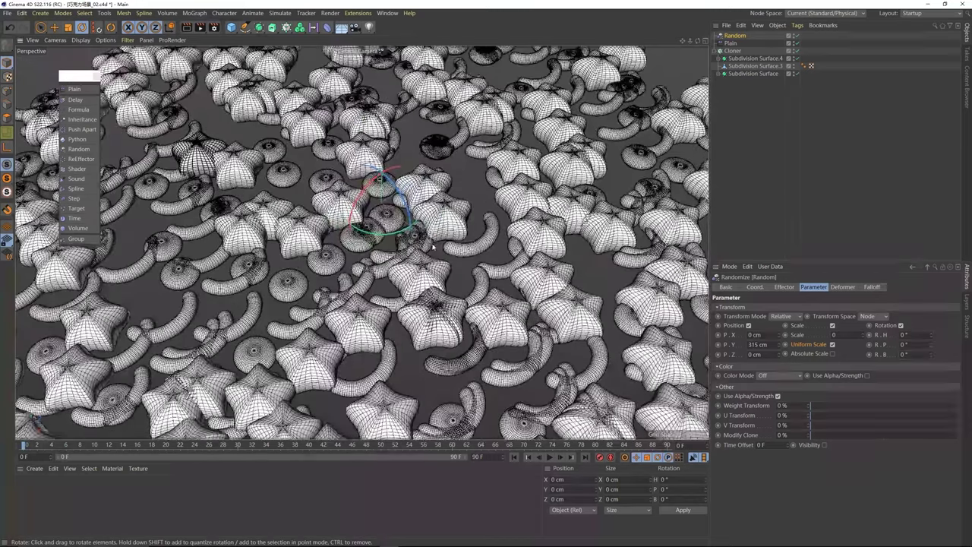
Step: Set the Random effector's P.Y to 0 cm and disable its position randomization
left_click(758, 344)
type("0")
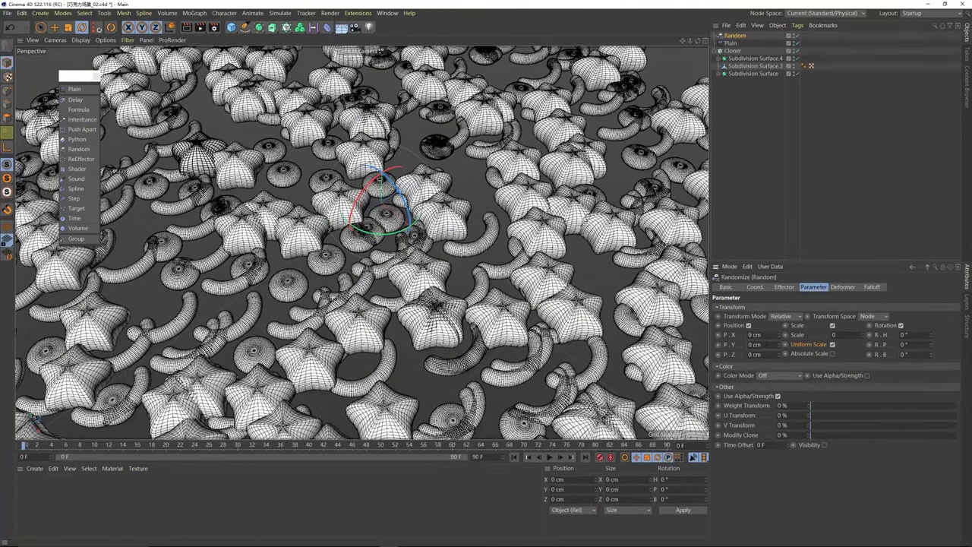
key("Return")
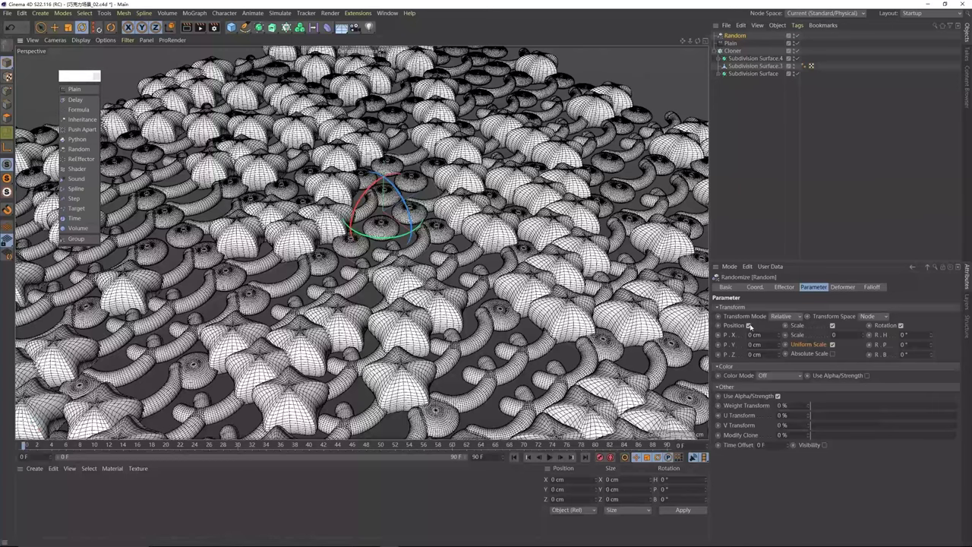
left_click(748, 325)
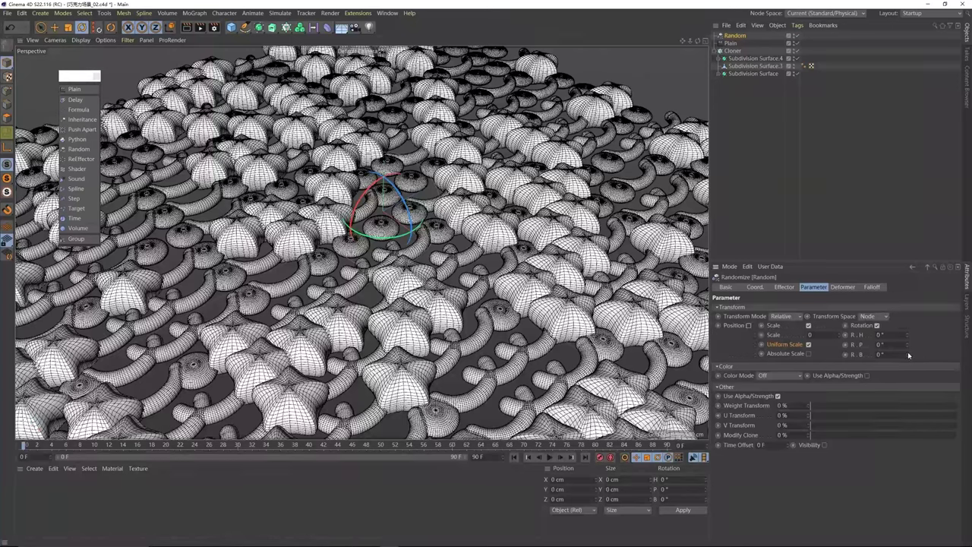
Step: Set the Random effector's rotation to H 26°, P 44° and B 1082°
left_click_drag(909, 354, 962, 355)
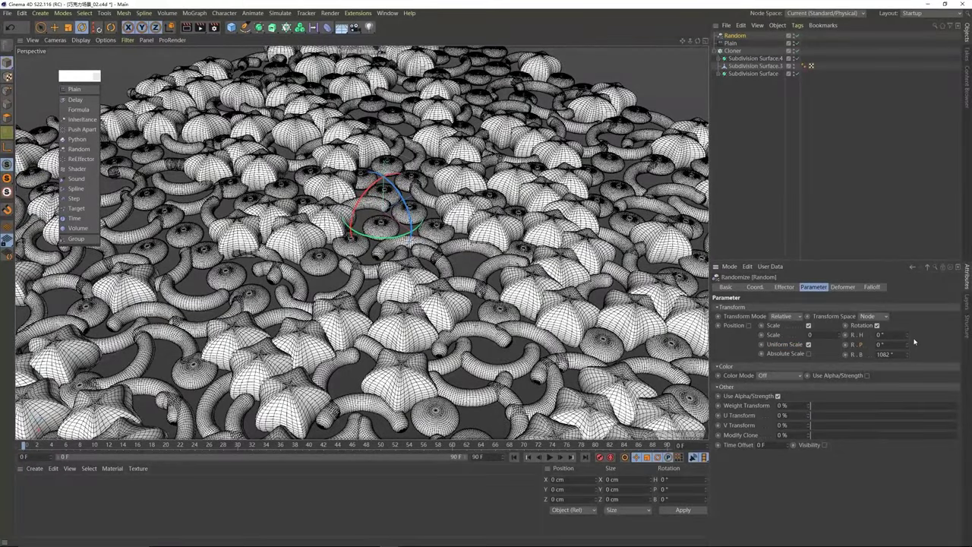
left_click_drag(908, 347, 921, 346)
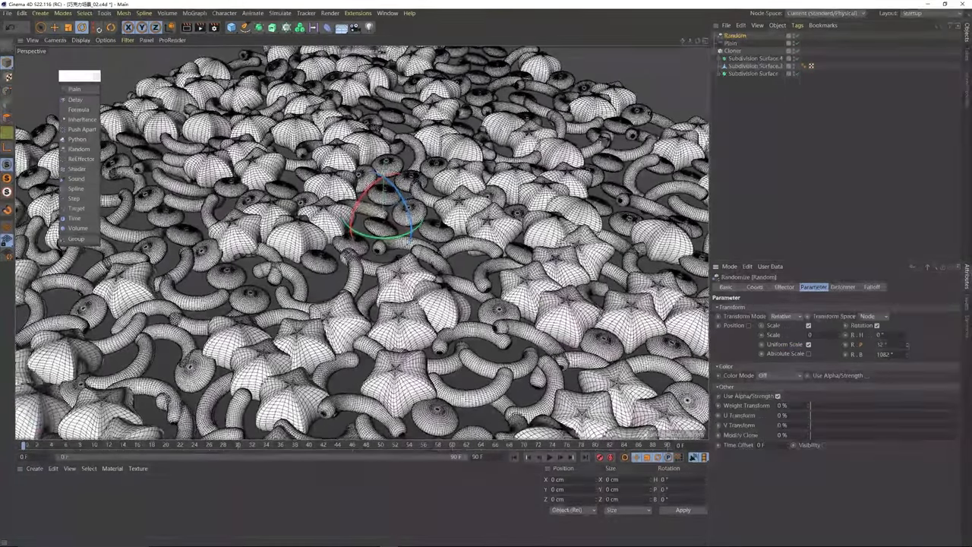
left_click_drag(908, 346, 907, 335)
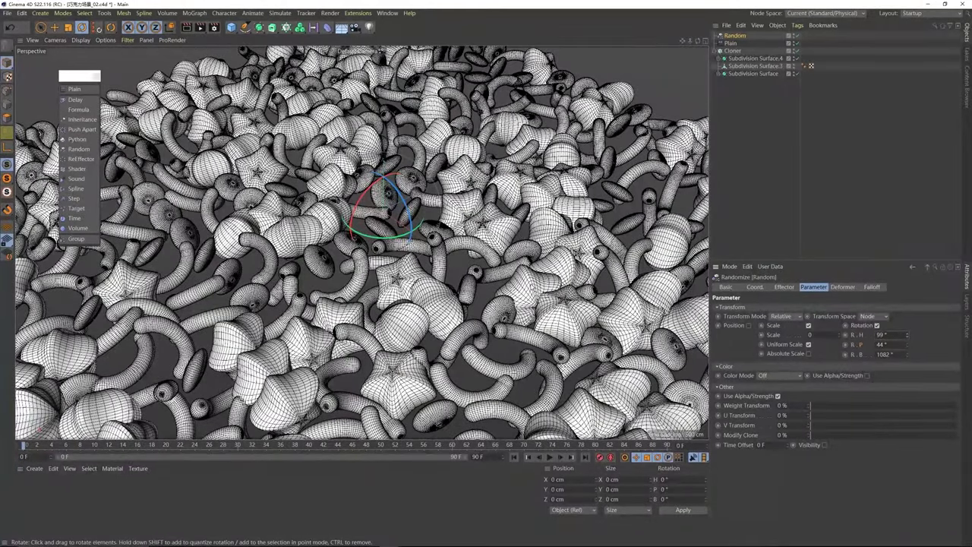
key("ctrl+z")
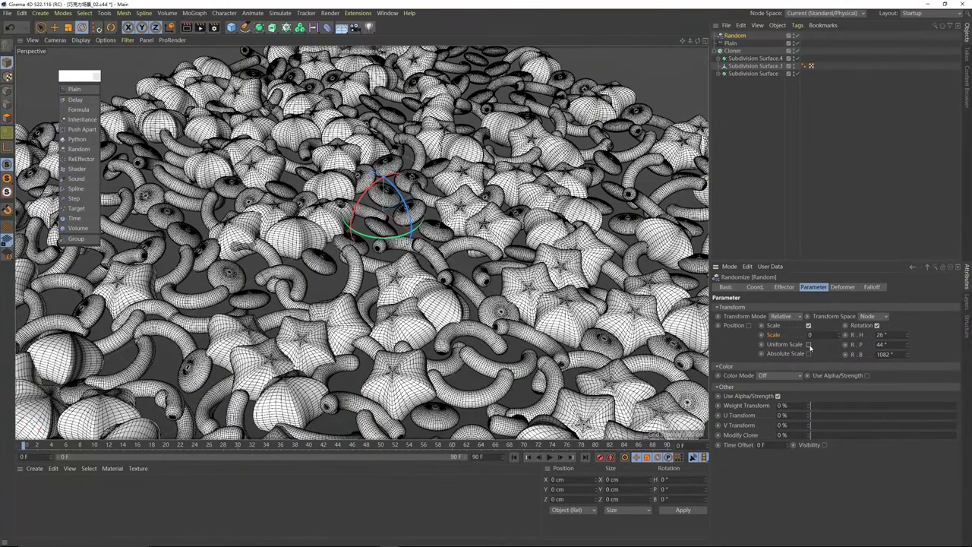
Step: Try non-uniform scaling on the Random effector with S.X at 1.54, and re-enable Uniform Scale
left_click(809, 345)
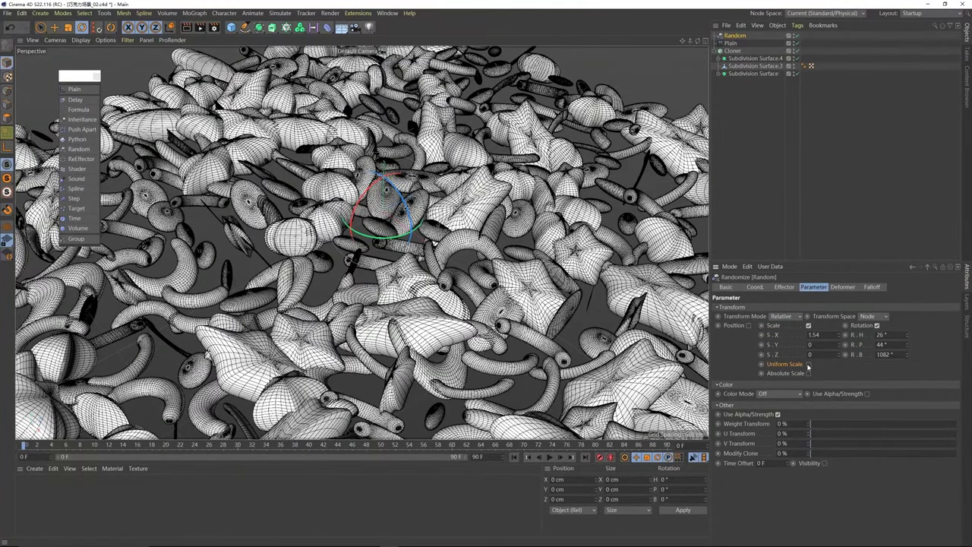
left_click(808, 365)
left_click_drag(380, 259, 389, 254, "alt")
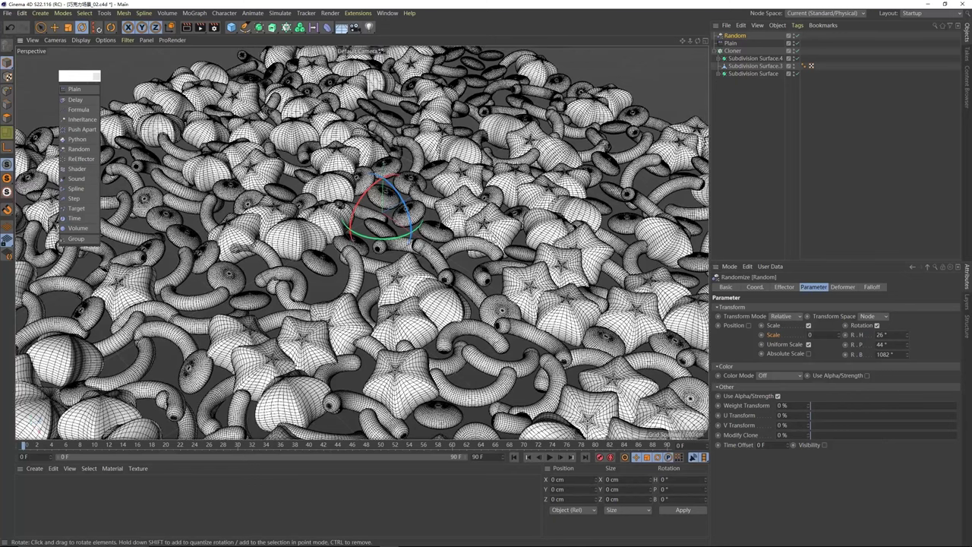
Step: Set the Random effector's uniform scale to 0.3 and check the size variation across the clones
mouse_move(840, 336)
left_mouse_down()
mouse_move(840, 317)
mouse_move(841, 330)
left_mouse_up()
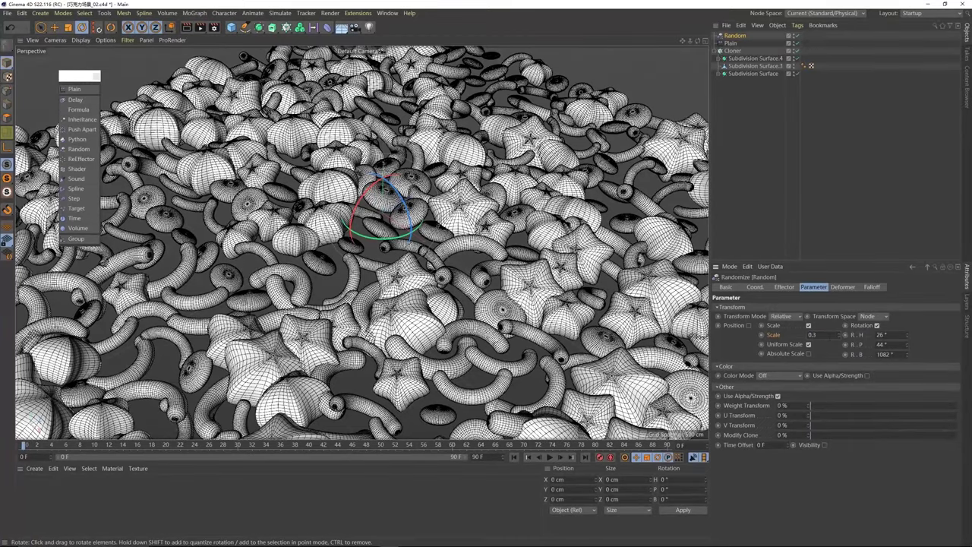
left_click_drag(410, 248, 378, 332, "alt")
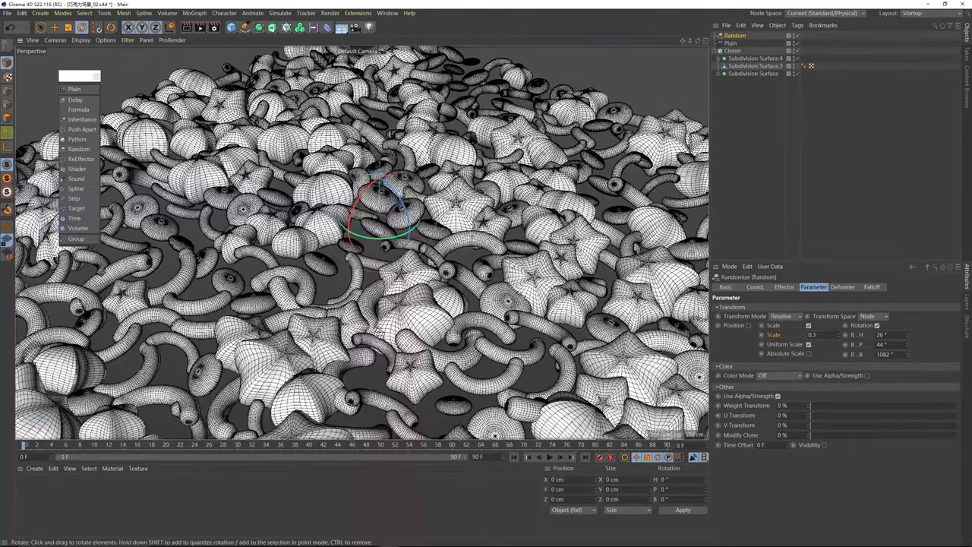
mouse_move(431, 262)
left_mouse_down("alt")
mouse_move(426, 283)
mouse_move(396, 278)
mouse_move(432, 269)
left_mouse_up("alt")
scroll(433, 269, "down", 4)
middle_click_drag(433, 269, 435, 235, "alt")
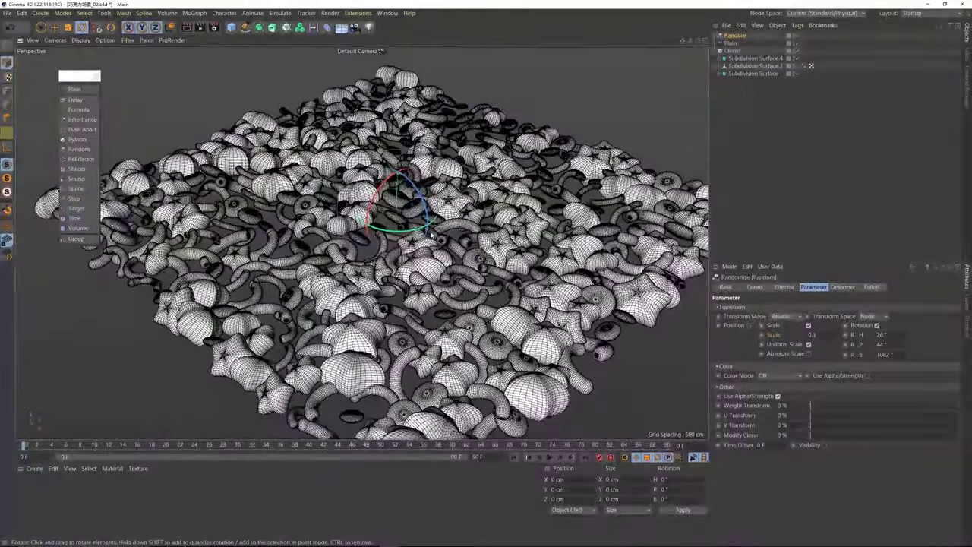
scroll(434, 235, "up", 3)
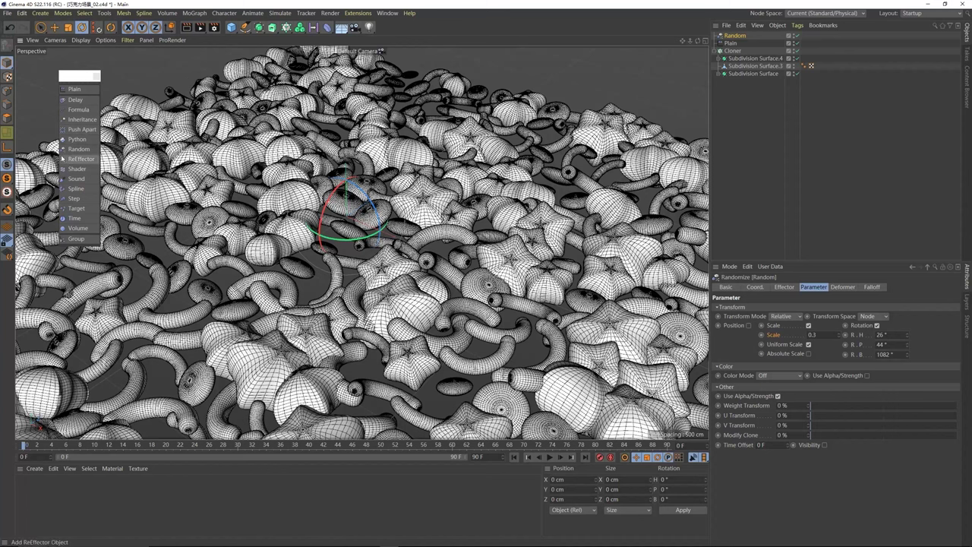
Step: Add a Push Apart effector to the Cloner's effectors after Random and set its radius to 159 cm
left_click(79, 131)
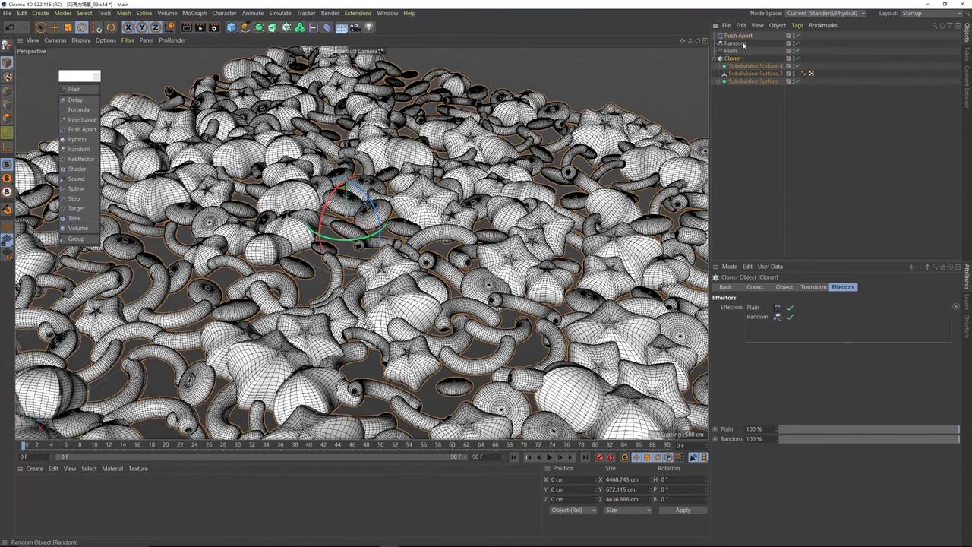
left_click_drag(763, 332, 764, 329)
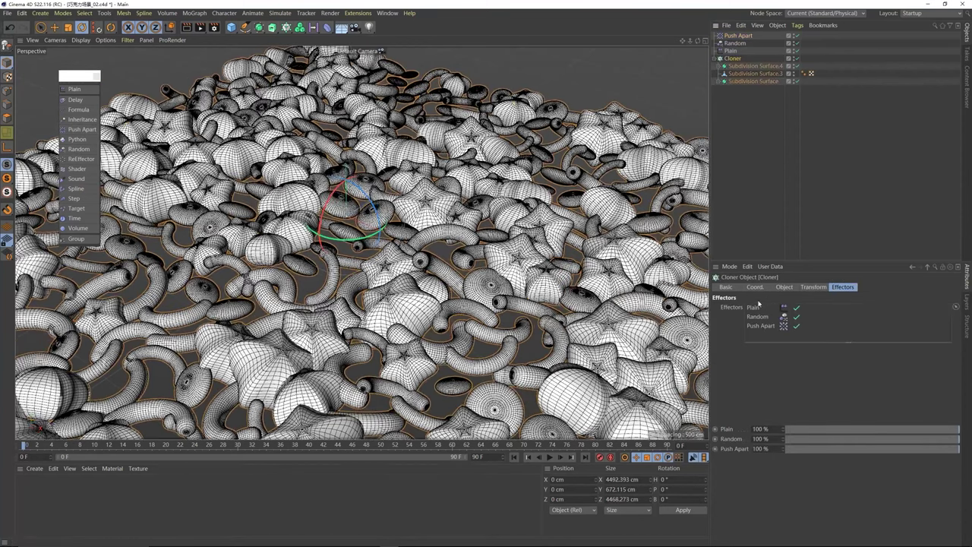
left_click(741, 37)
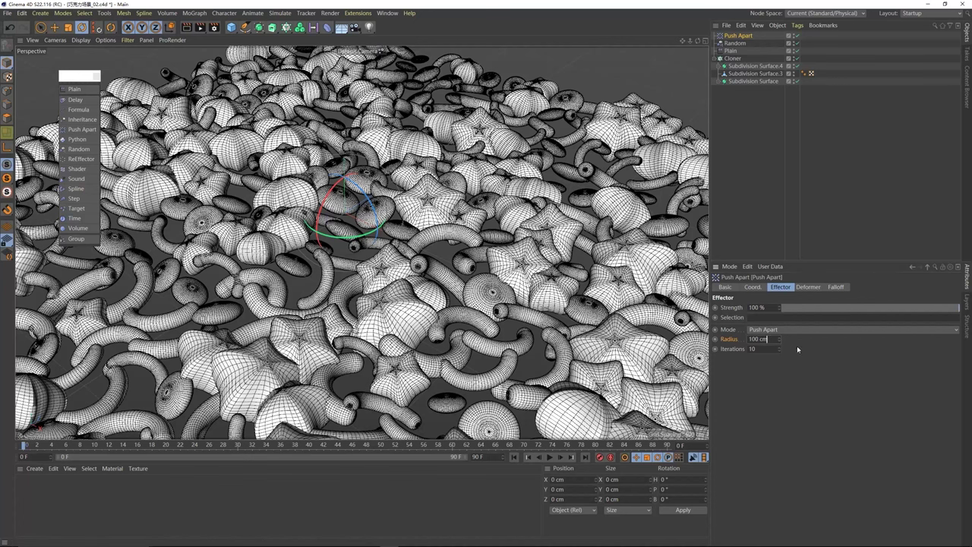
left_click_drag(780, 347, 784, 315)
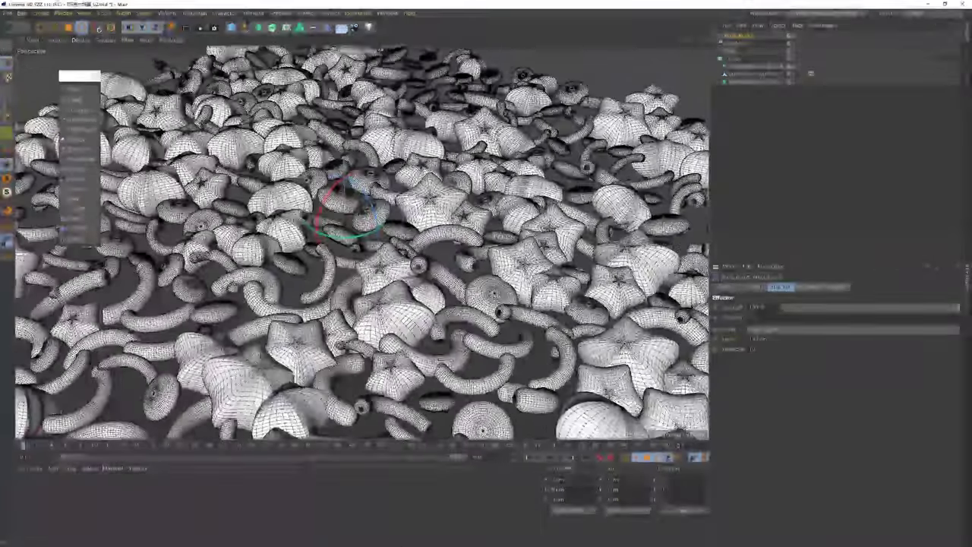
left_click_drag(779, 340, 779, 317)
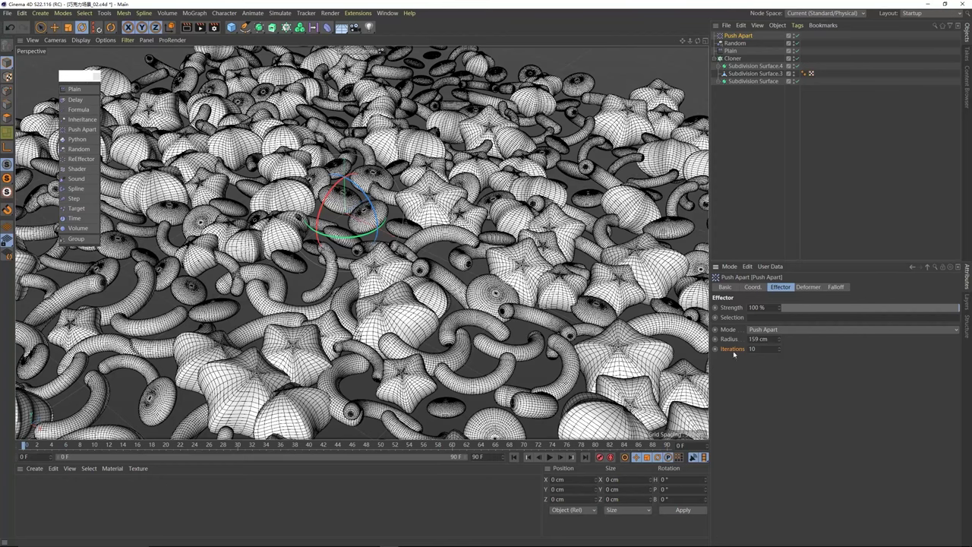
Step: Try 1000 iterations on the Push Apart effector, and settle on 100 iterations
left_click(752, 349)
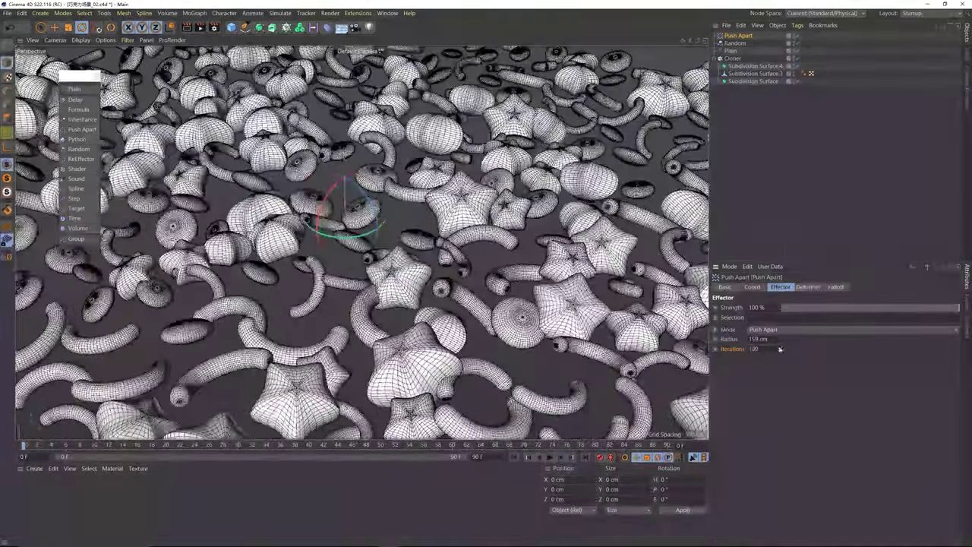
type("00")
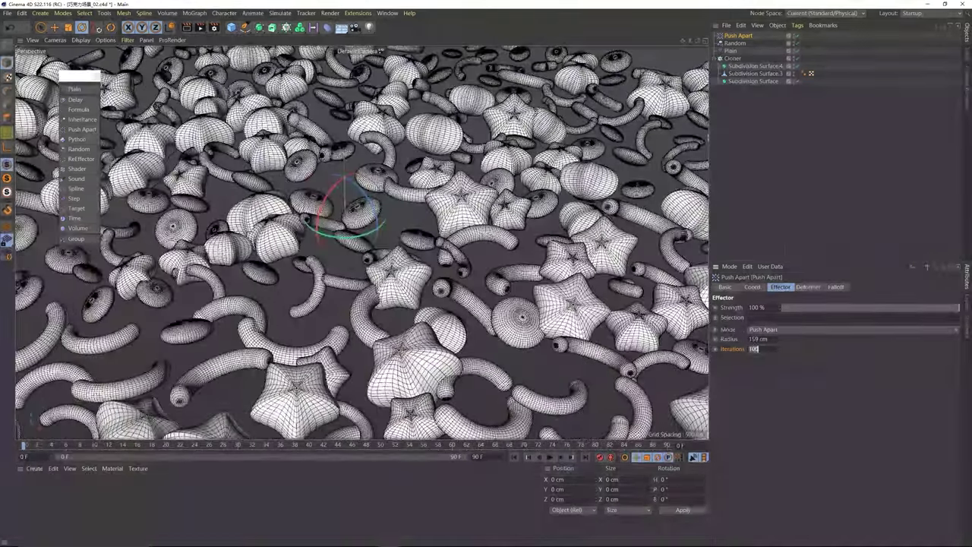
type("100")
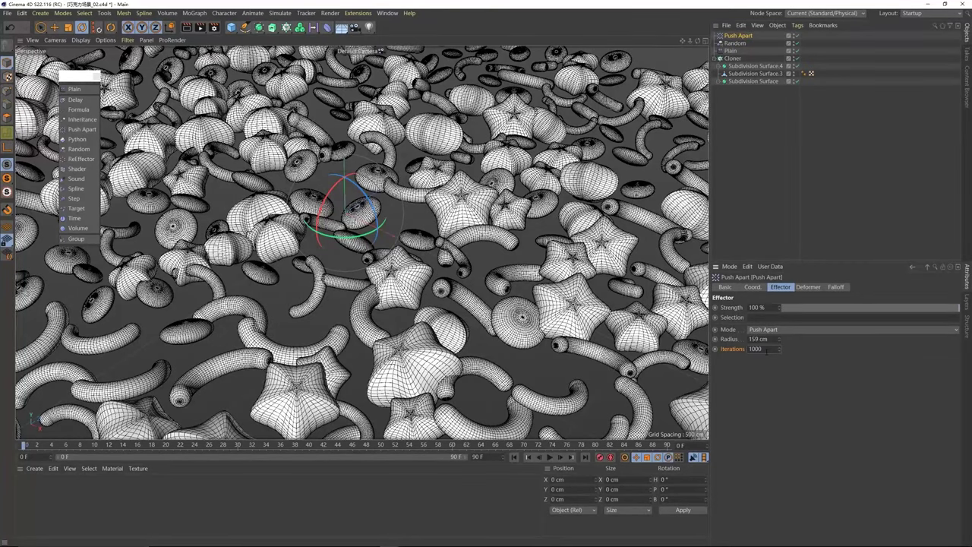
type("0")
key("Return")
type("100")
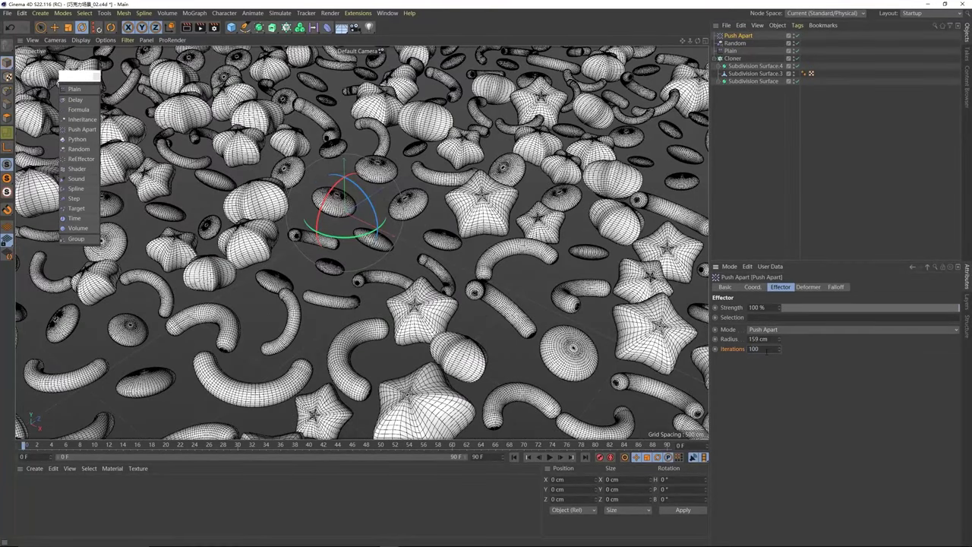
key("Return")
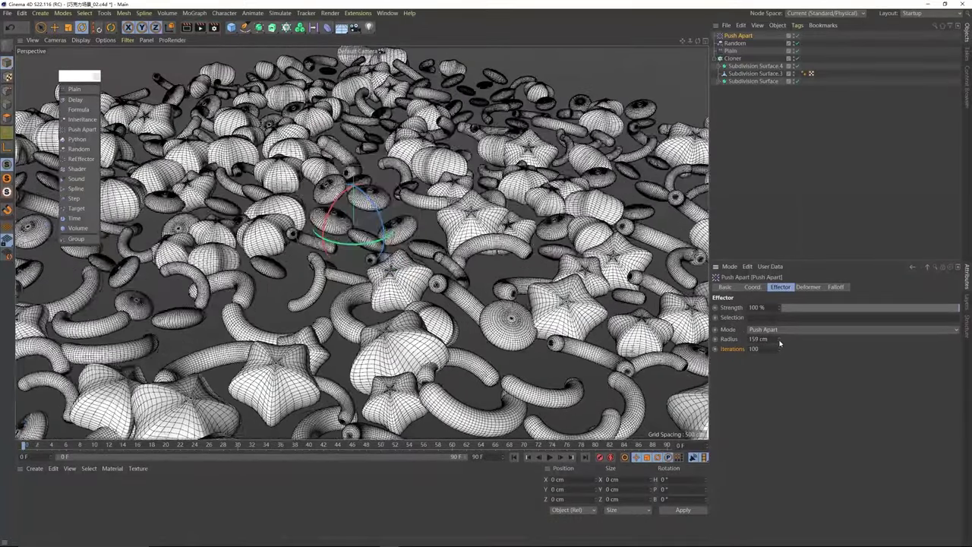
Step: Reduce the Push Apart radius to 100 cm and switch its mode to Scale Apart
mouse_move(779, 341)
left_mouse_down()
mouse_move(779, 386)
mouse_move(780, 343)
left_mouse_up()
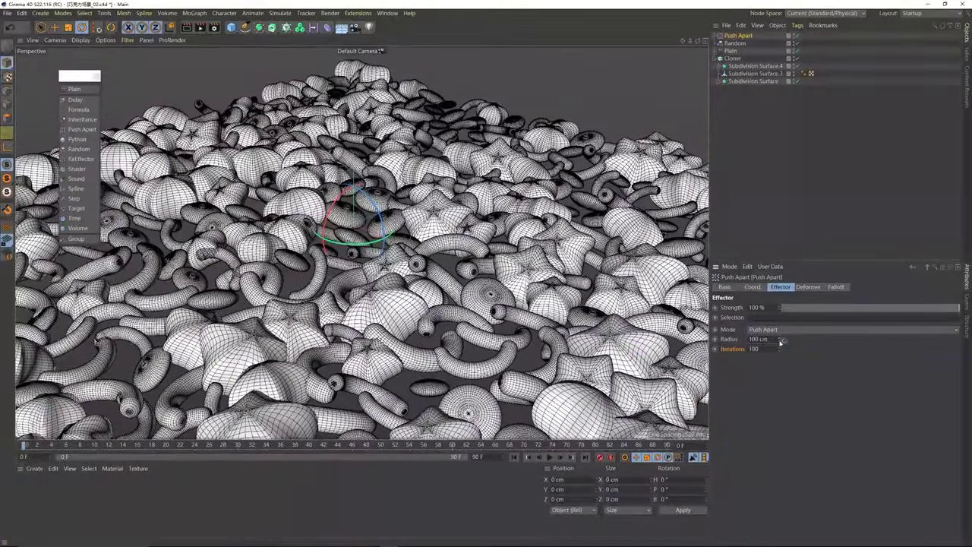
mouse_move(456, 289)
left_mouse_down("alt")
mouse_move(441, 327)
mouse_move(422, 266)
mouse_move(439, 288)
mouse_move(507, 287)
left_mouse_up("alt")
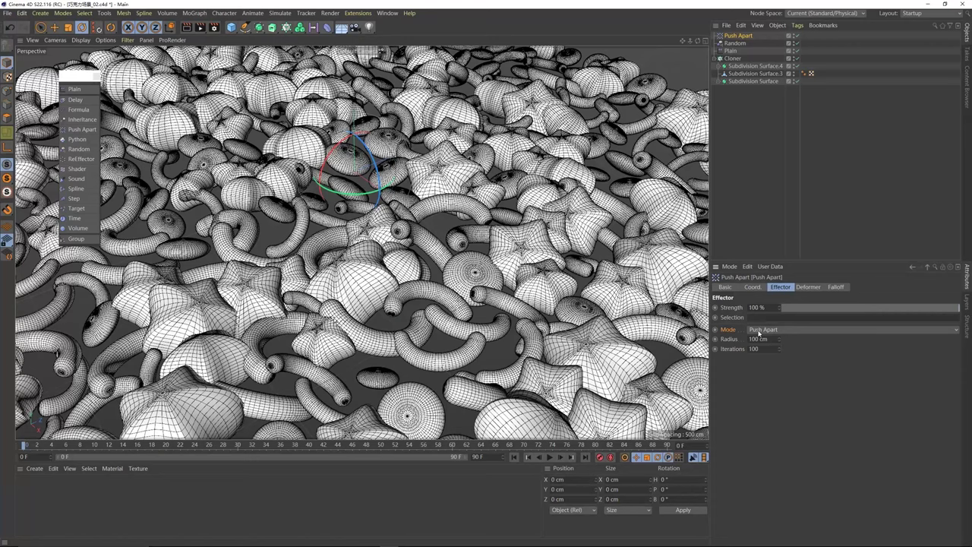
left_click(758, 331)
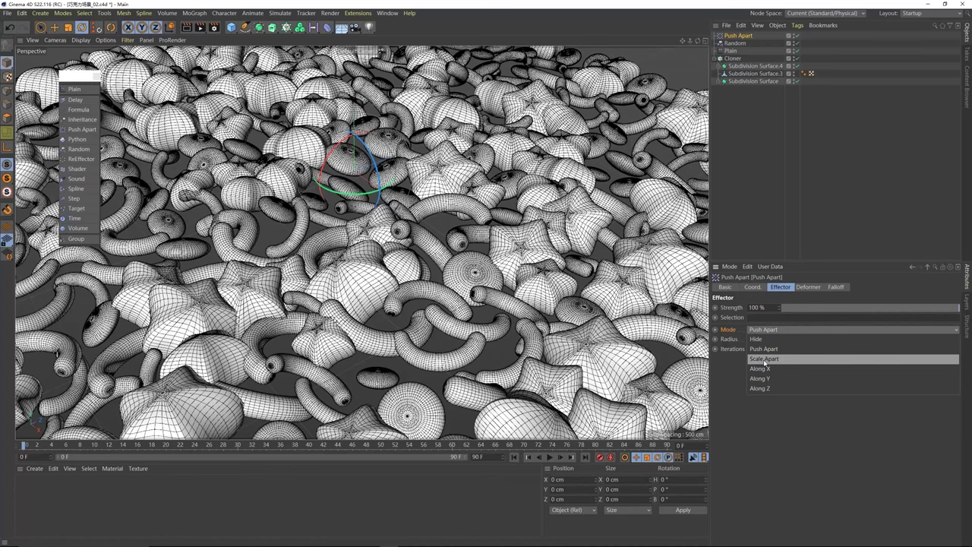
left_click(764, 359)
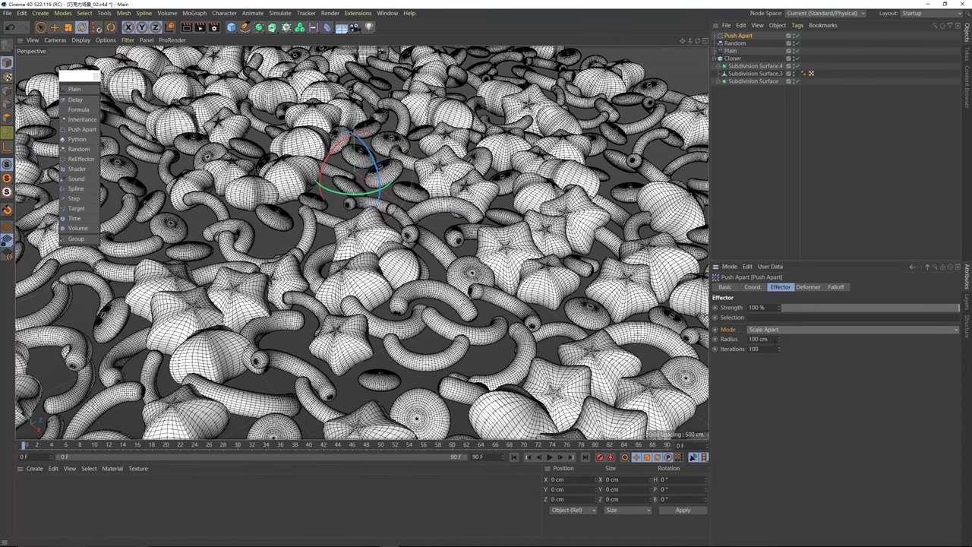
Step: Set the radius of the Push Apart effector in Scale Apart mode to 108 cm
left_click_drag(780, 341, 761, 341)
double_click(758, 338)
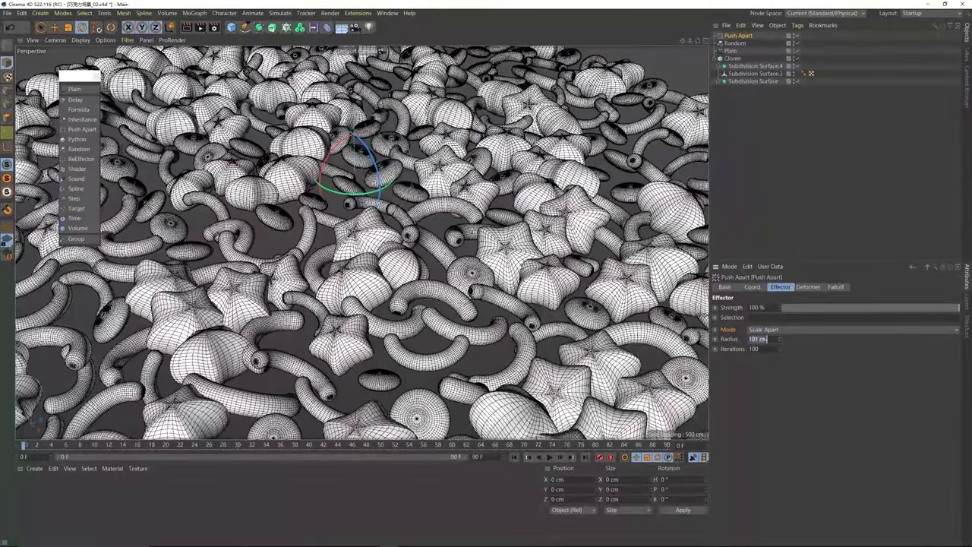
type("10")
key("Return")
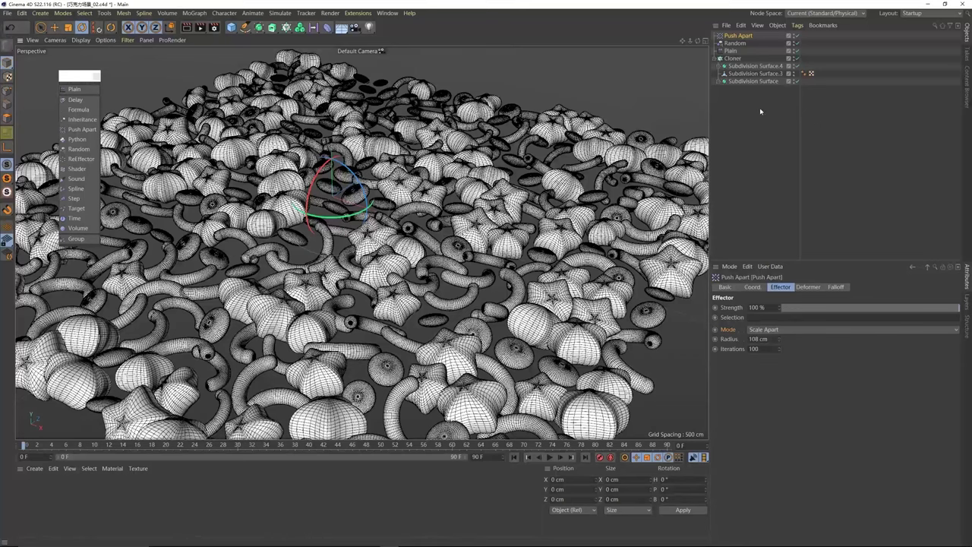
Step: Try a different grid count in the Cloner's object properties and undo the change
left_click_drag(760, 111, 727, 32)
left_click(744, 113)
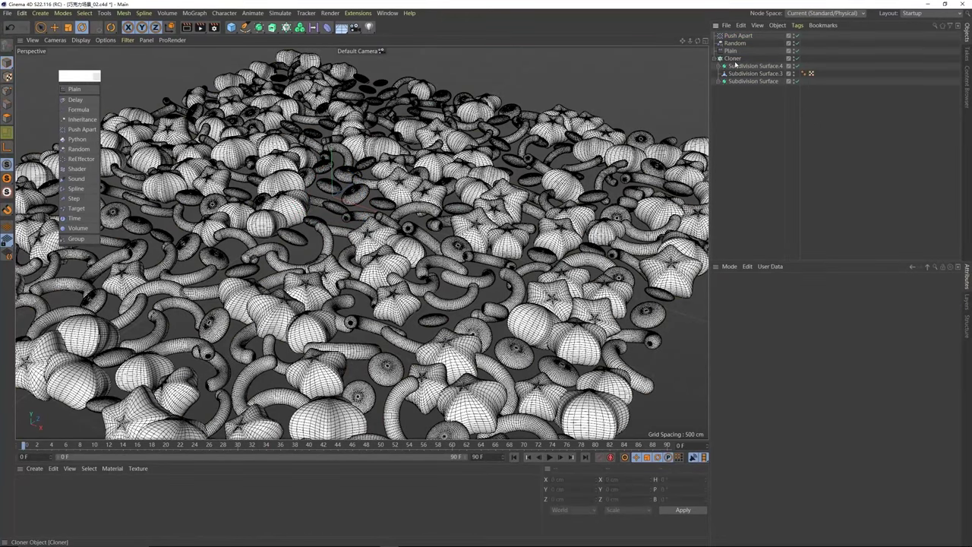
left_click(732, 59)
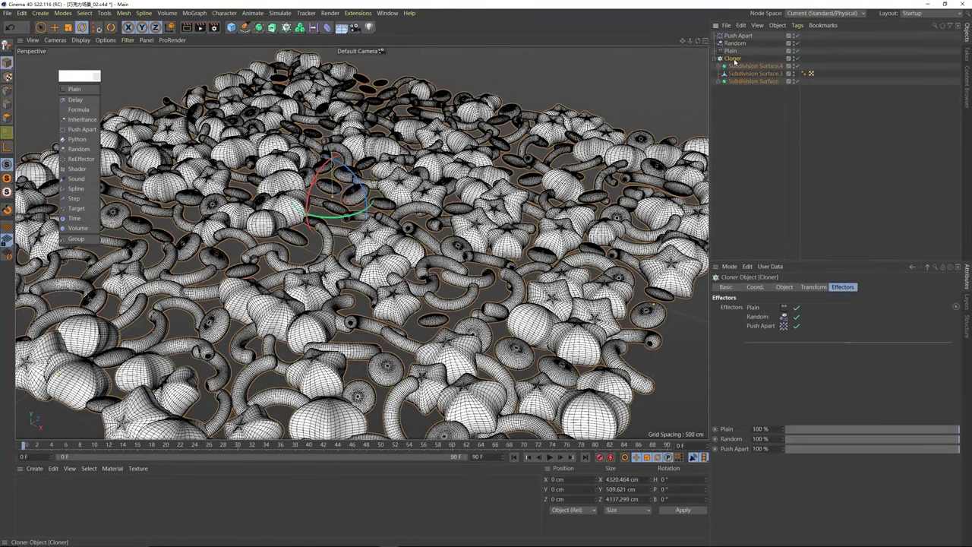
left_click(786, 287)
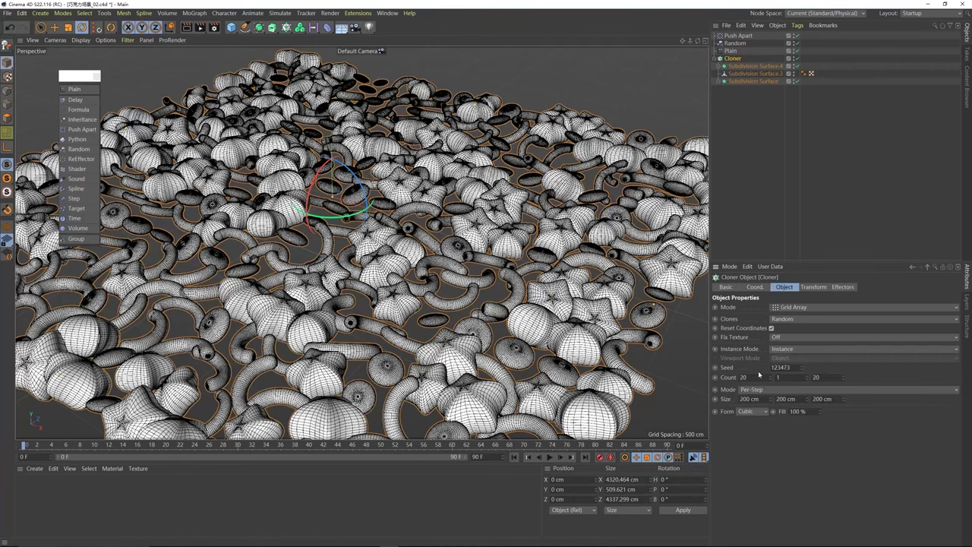
left_click_drag(769, 377, 775, 369)
key("ctrl+z")
Step: Review the settings of the Plain, Random and Push Apart effectors and of the Cloner
left_click(737, 50)
left_click(736, 43)
left_click(737, 36)
left_click(732, 59)
left_click(737, 43)
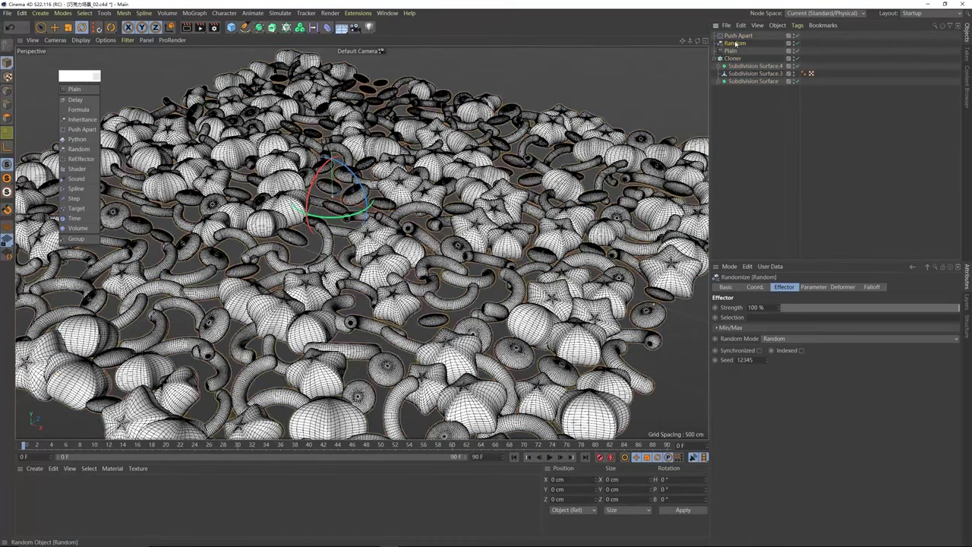
left_click(736, 38)
left_click(735, 43)
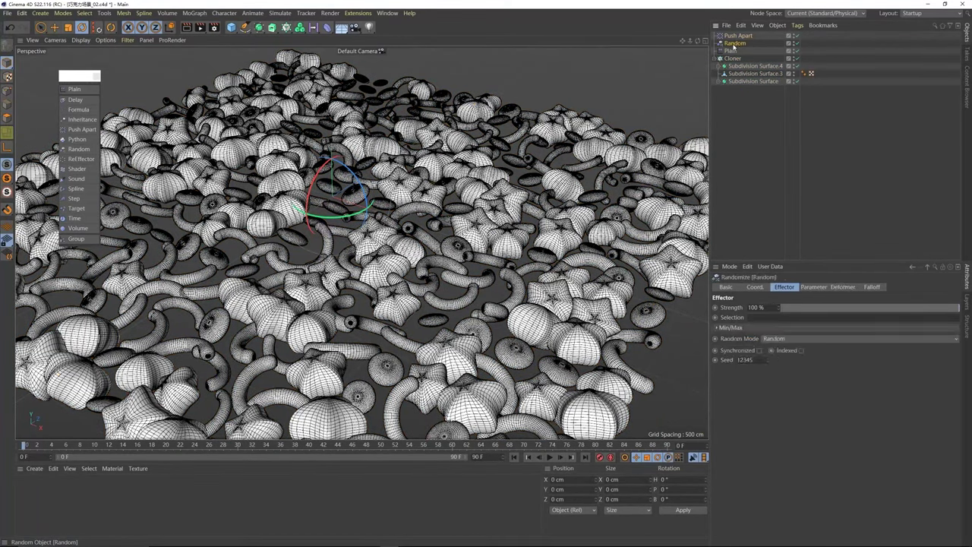
left_click(733, 51)
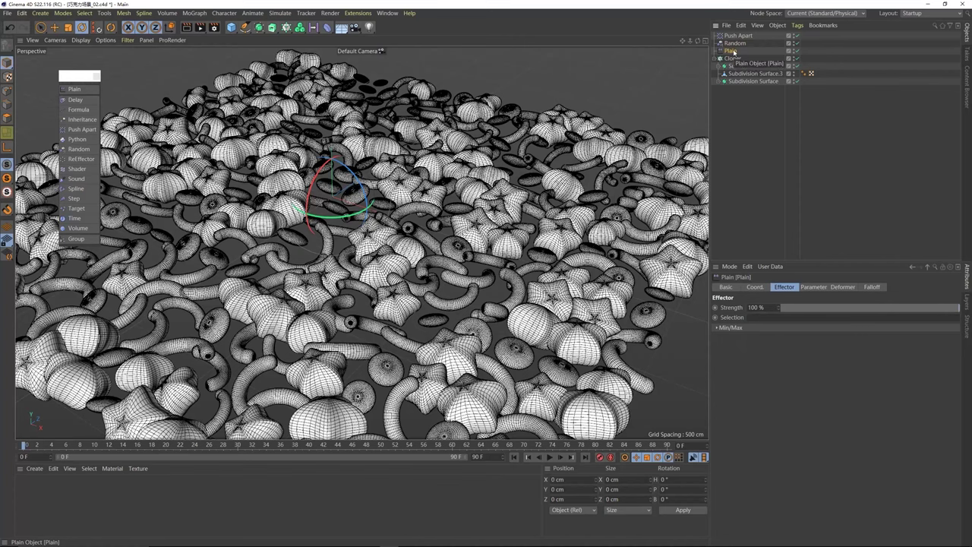
Step: Check the Random effector's coordinate and parameter settings, and the Cloner's object properties against the clone layout
left_click(735, 43)
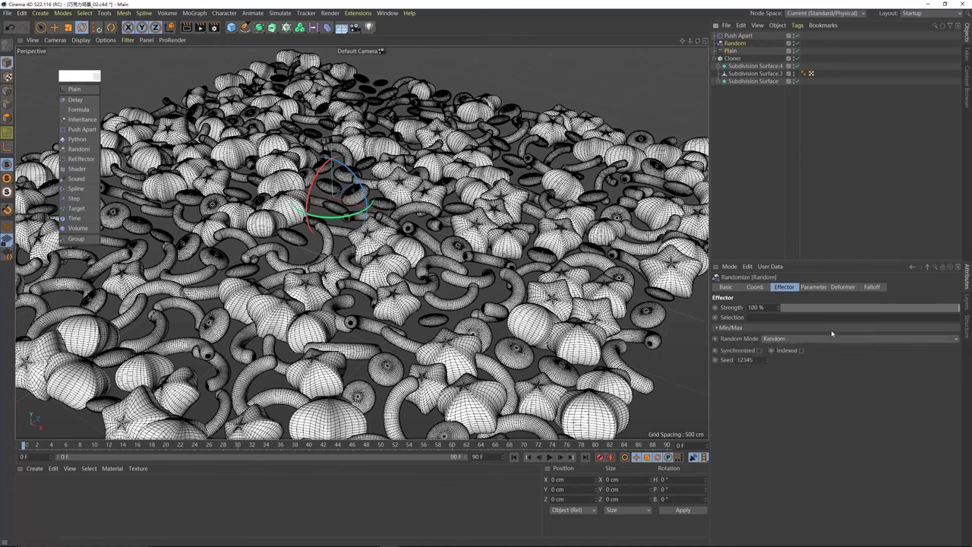
left_click(767, 287)
left_click(780, 287)
left_click(756, 288)
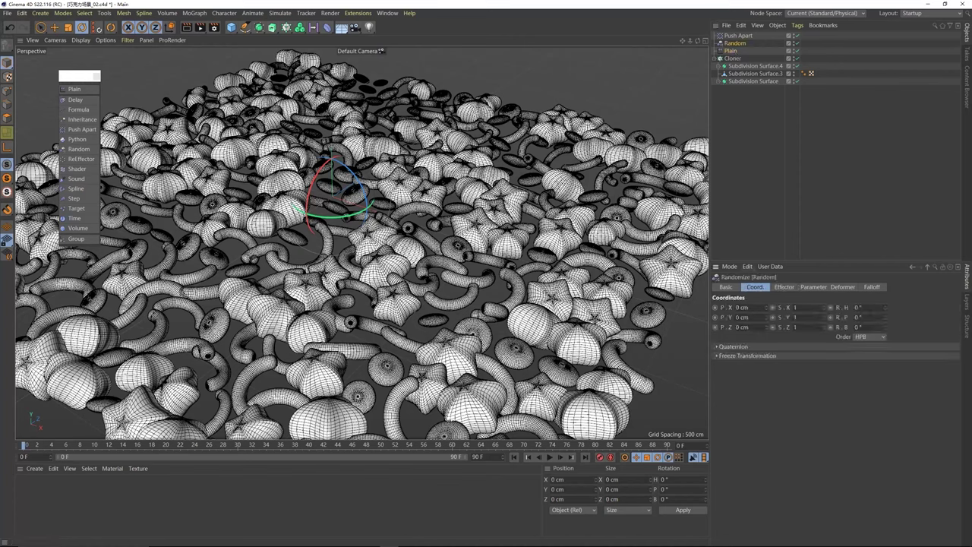
left_click(814, 287)
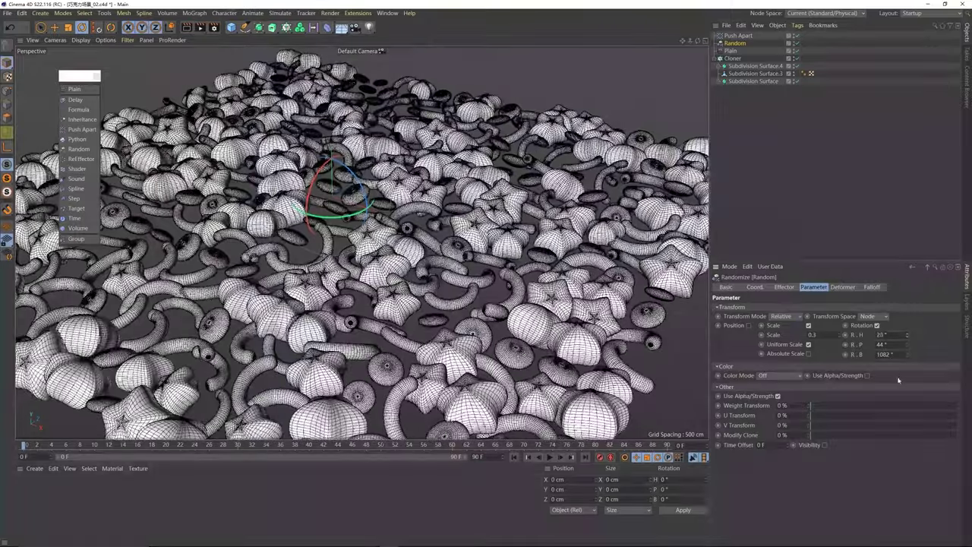
left_click(733, 59)
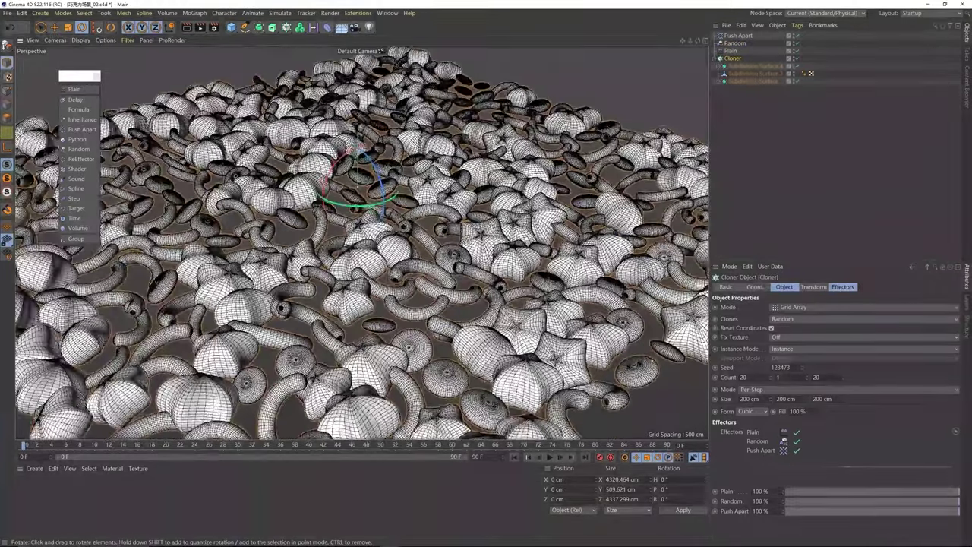
mouse_move(395, 205)
left_mouse_down("alt")
mouse_move(384, 205)
mouse_move(384, 217)
left_mouse_up("alt")
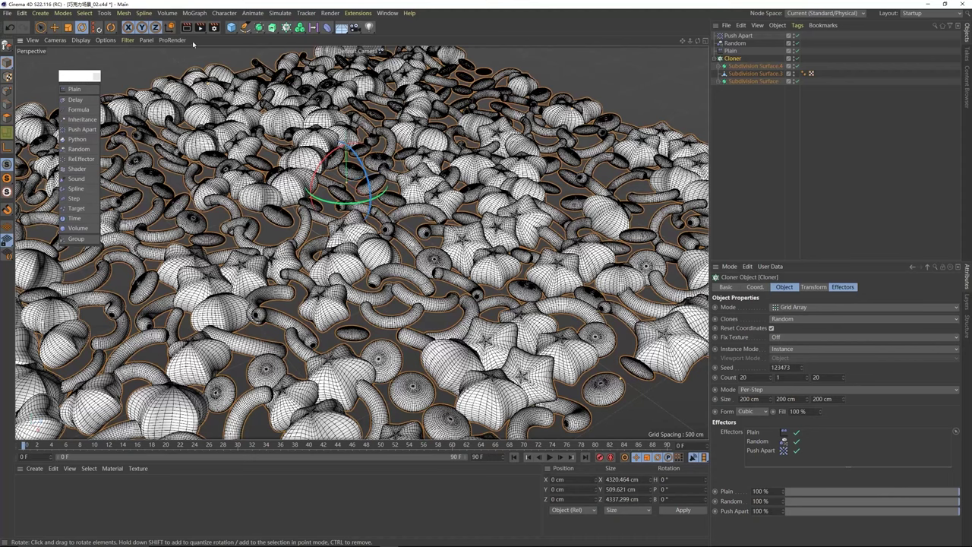
Step: Set the render output height to 1280 pixels for a square 1280 x 1280 image
left_click(214, 27)
left_click_drag(324, 19, 374, 97)
double_click(426, 135)
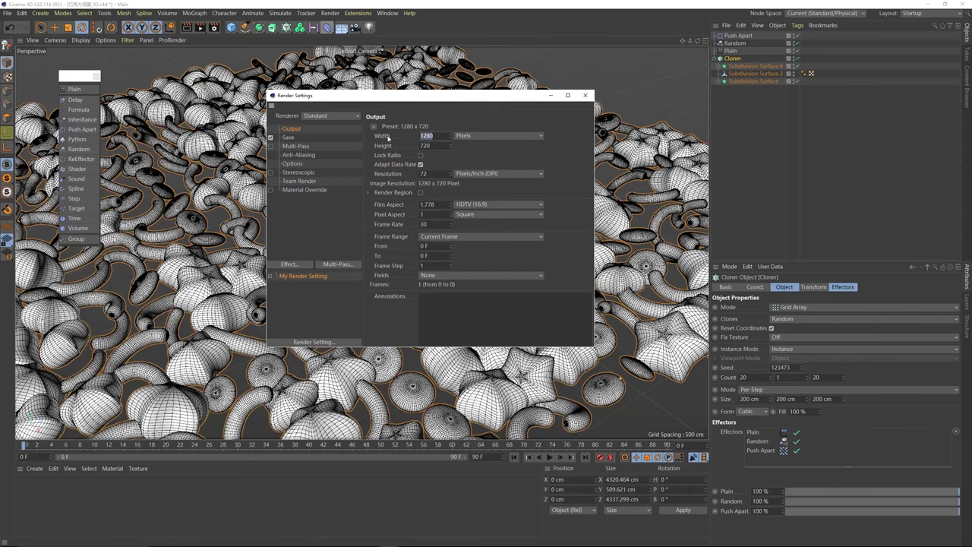
key("Tab")
type("128")
key("Return")
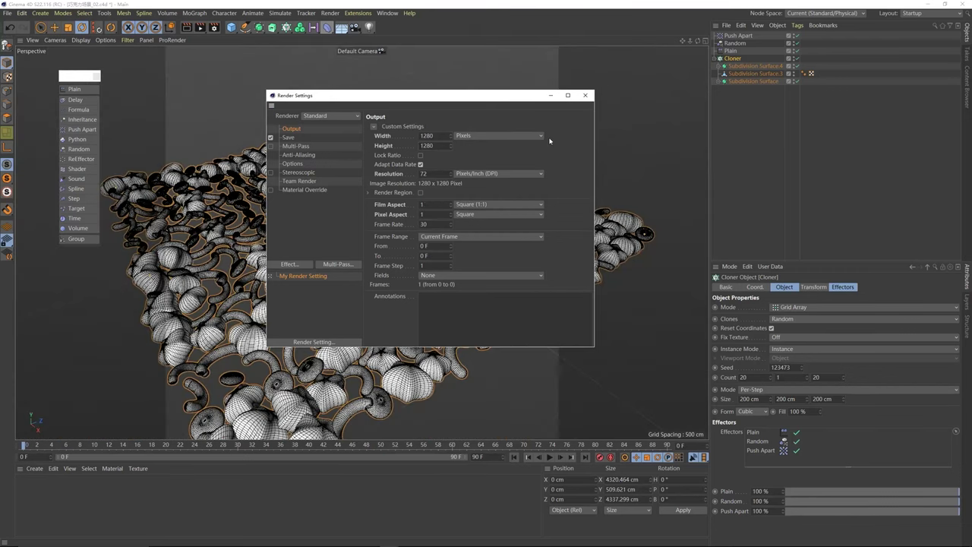
left_click(585, 95)
Step: Add a camera from the current view, look through it and bring it closer to the clones
middle_click_drag(356, 81, 361, 74, "alt")
left_click(354, 28)
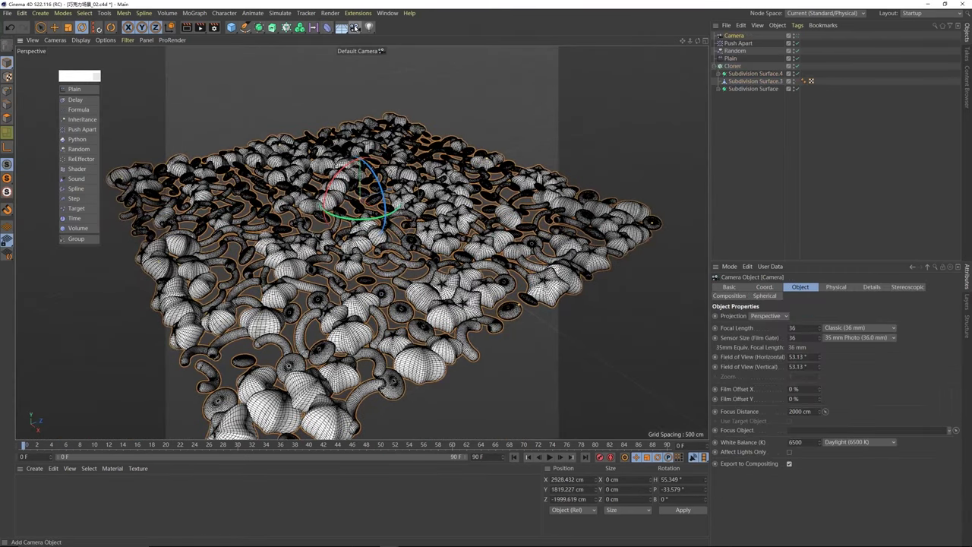
left_click(796, 36)
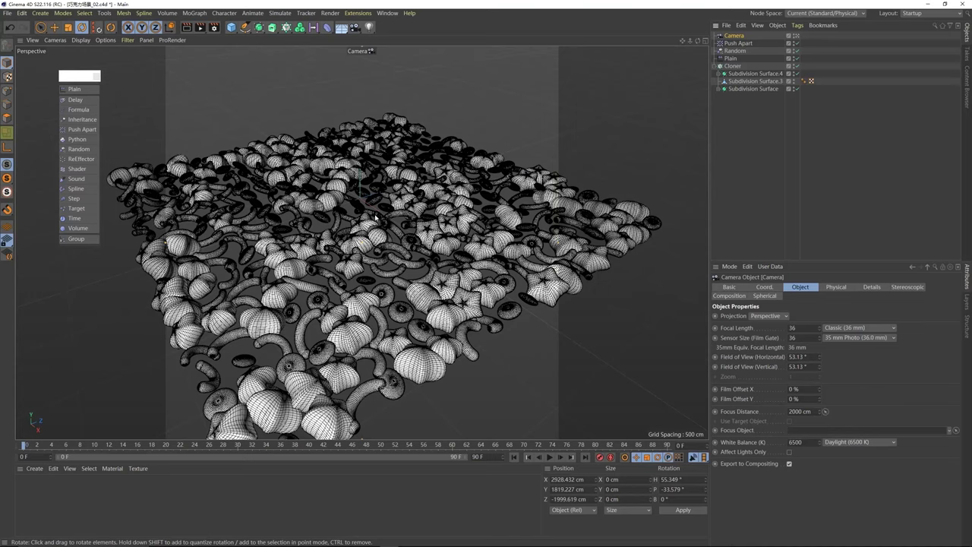
scroll(376, 218, "up", 6)
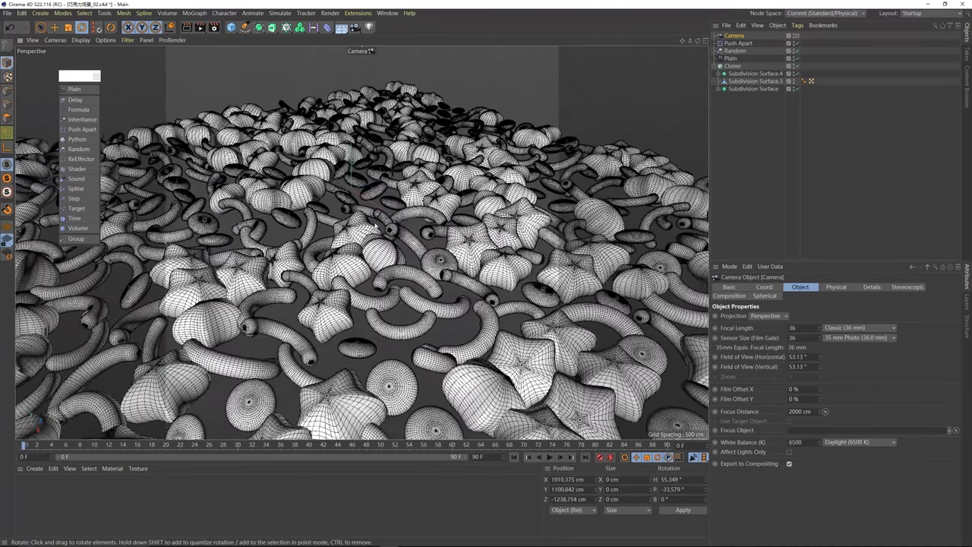
scroll(376, 218, "up", 3)
left_click_drag(376, 219, 365, 231, "alt")
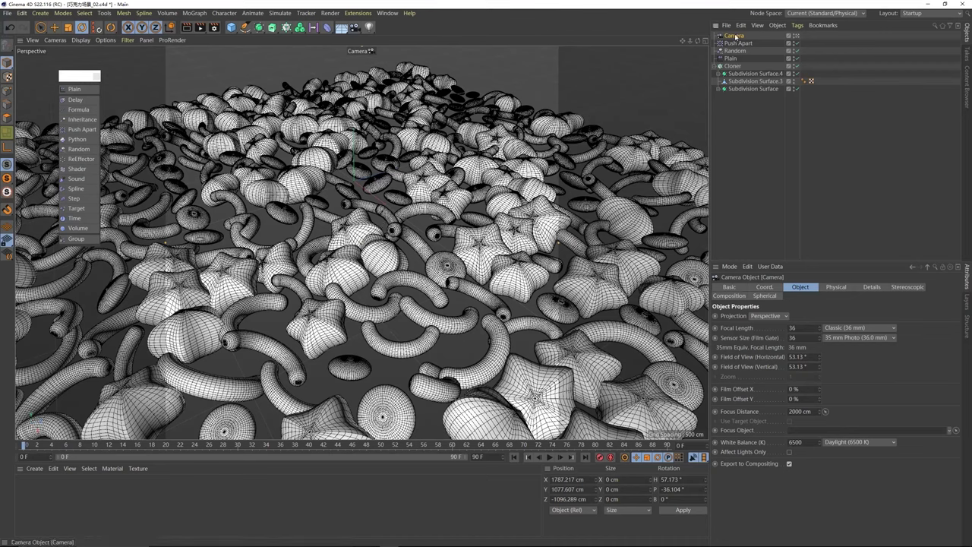
Step: Set the camera's focal length to Tele (135 mm) and pull the camera back to show more of the clones
left_click(843, 328)
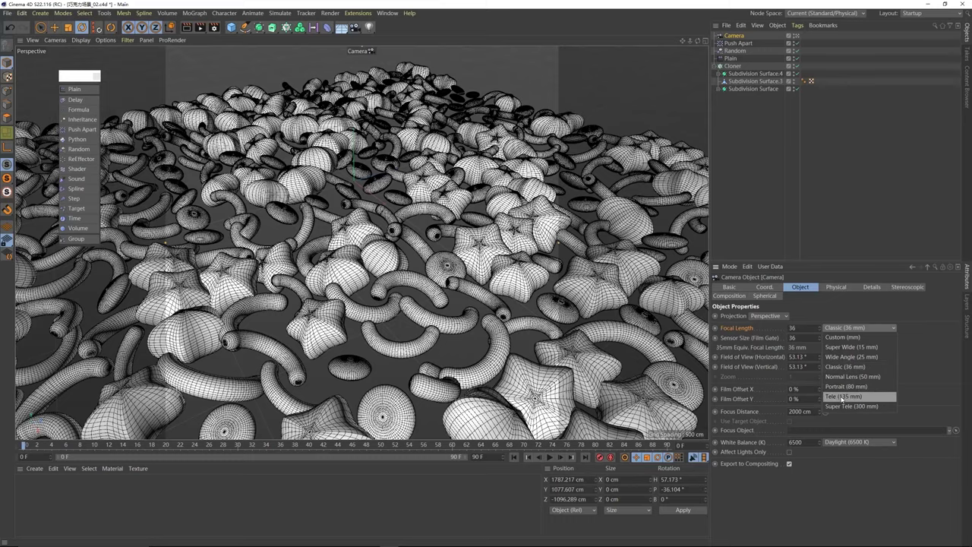
left_click(844, 398)
scroll(388, 189, "down", 4)
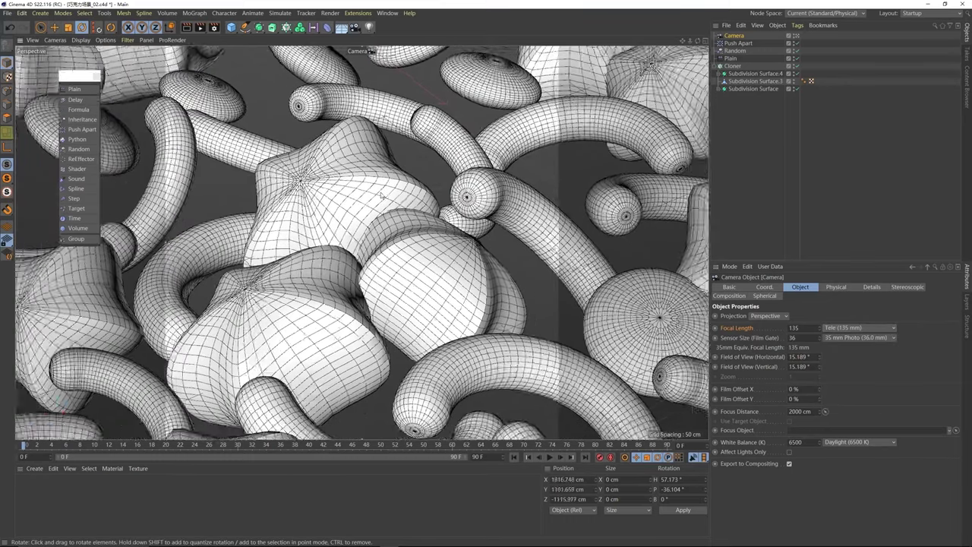
scroll(380, 195, "down", 8)
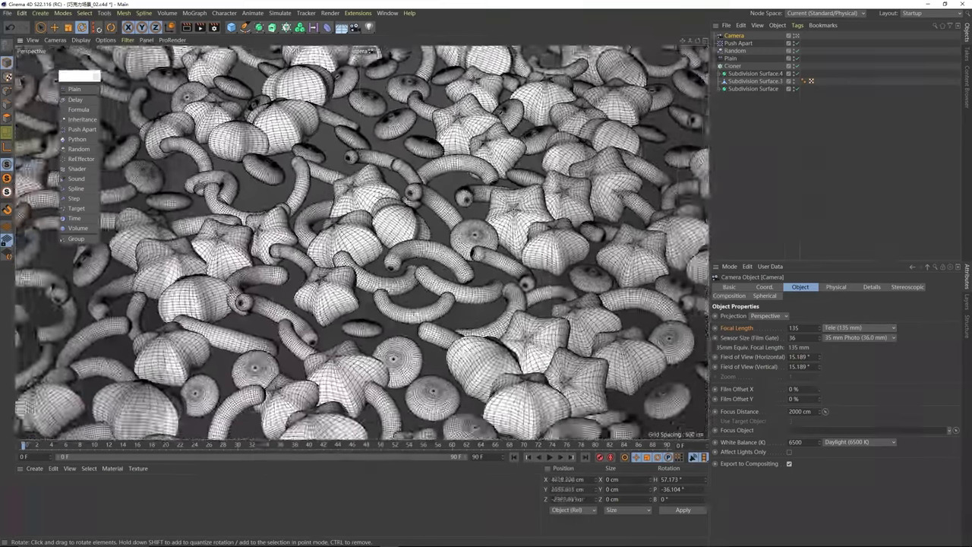
scroll(383, 199, "down", 1)
scroll(383, 199, "up", 5)
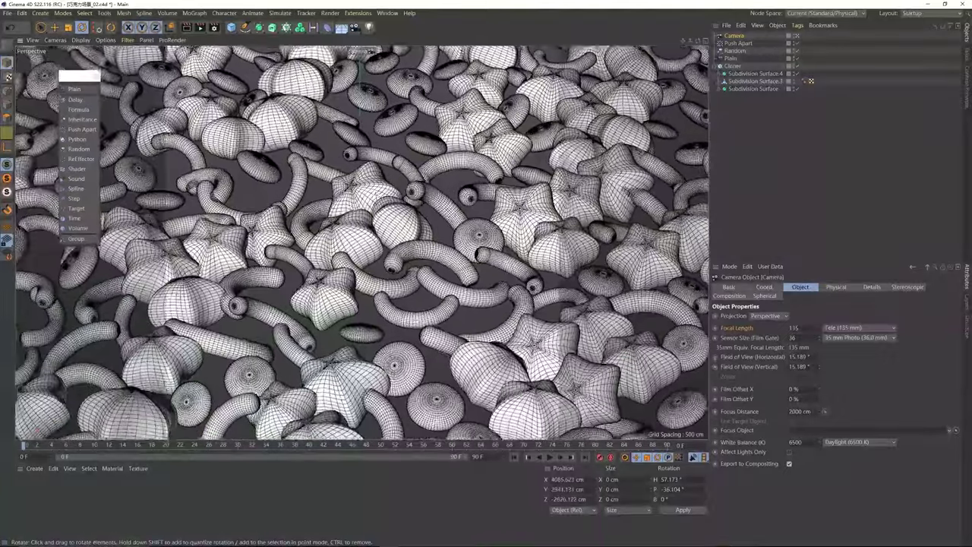
Step: Reframe the camera at a lower, closer angle so the clones fill the square frame, and deselect it
left_click_drag(382, 199, 379, 174, "alt")
scroll(373, 206, "up", 5)
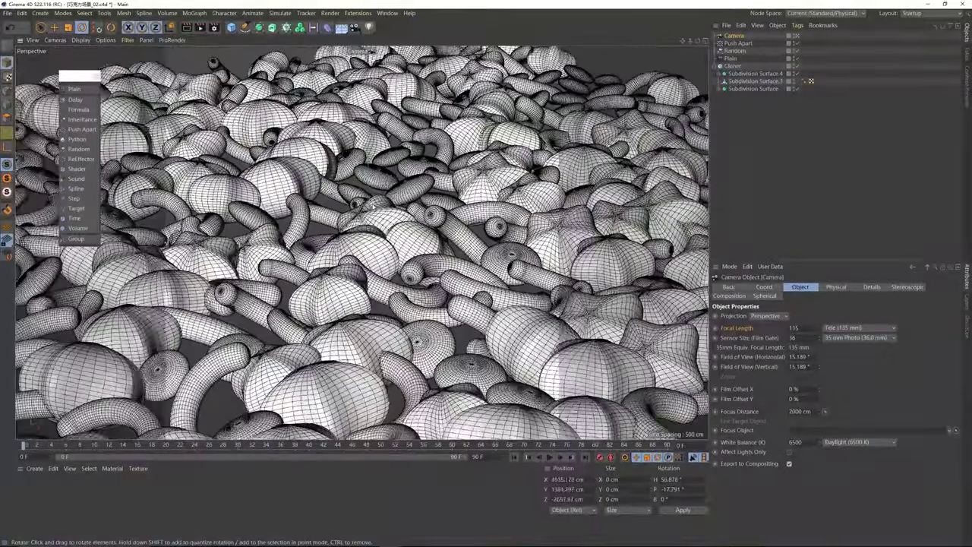
mouse_move(373, 206)
left_mouse_down("alt")
mouse_move(377, 215)
mouse_move(368, 215)
left_mouse_up("alt")
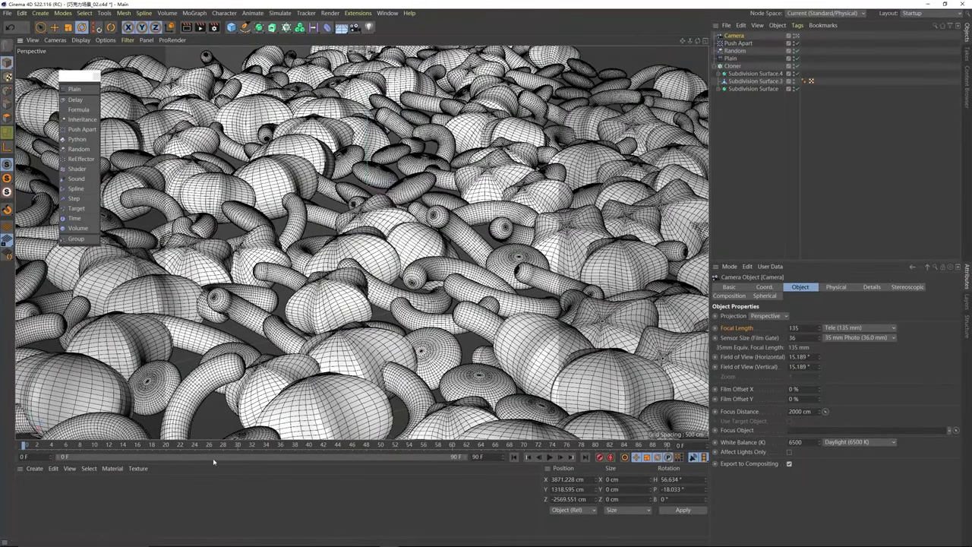
left_click_drag(376, 208, 370, 212, "alt")
mouse_move(364, 232)
middle_mouse_down("alt")
mouse_move(358, 210)
mouse_move(358, 225)
middle_mouse_up("alt")
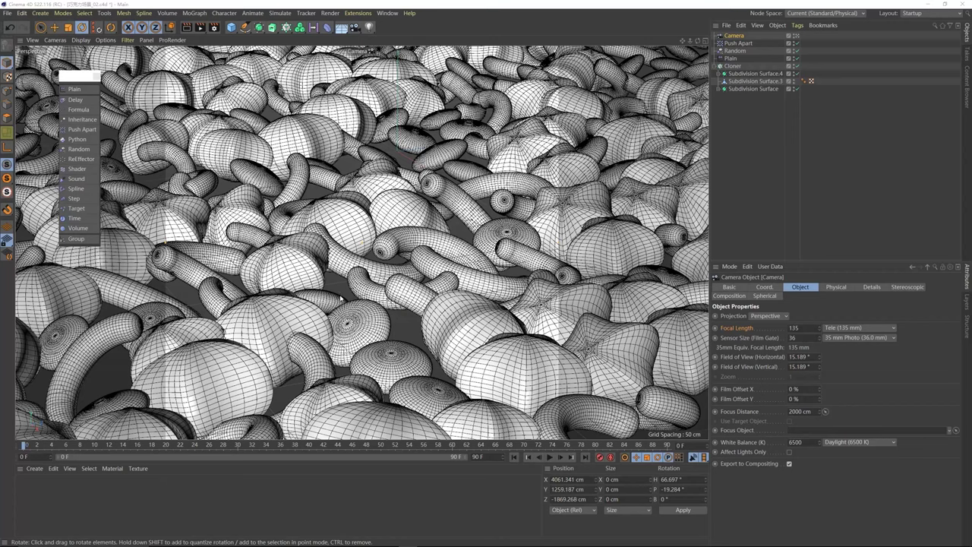
left_click(425, 319)
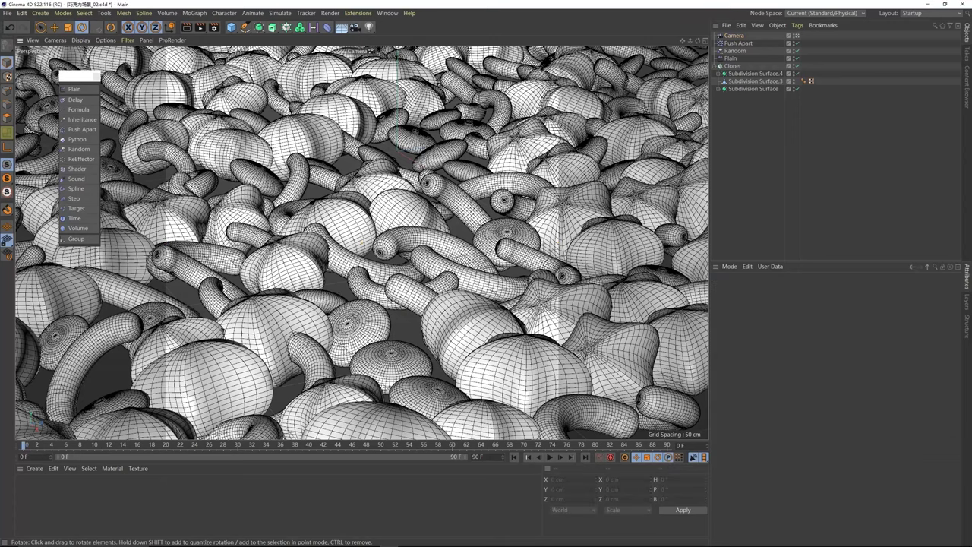
Step: Add a floor plane about 3748 by 3065 cm and lower it to about -58 cm in Y beneath the clones
left_click_drag(234, 30, 297, 53)
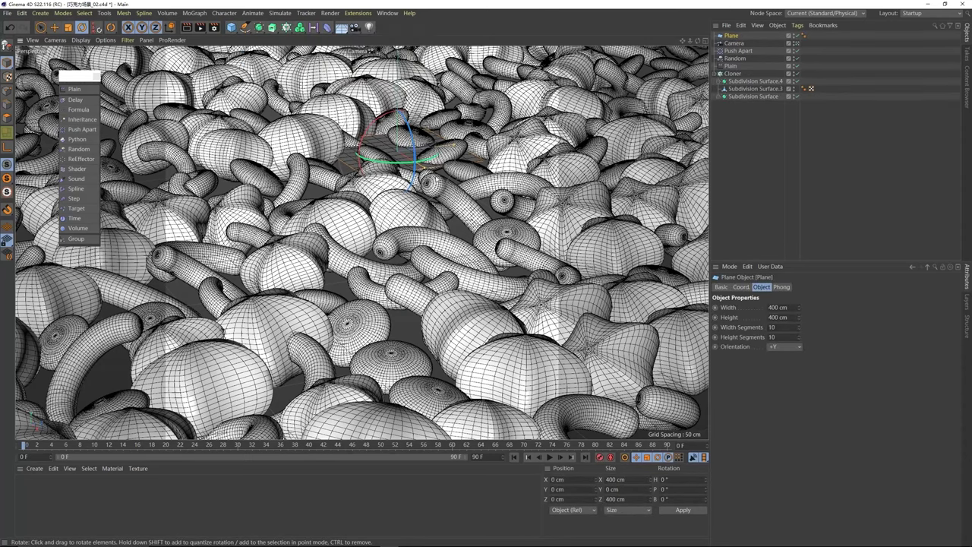
left_click_drag(424, 168, 677, 313)
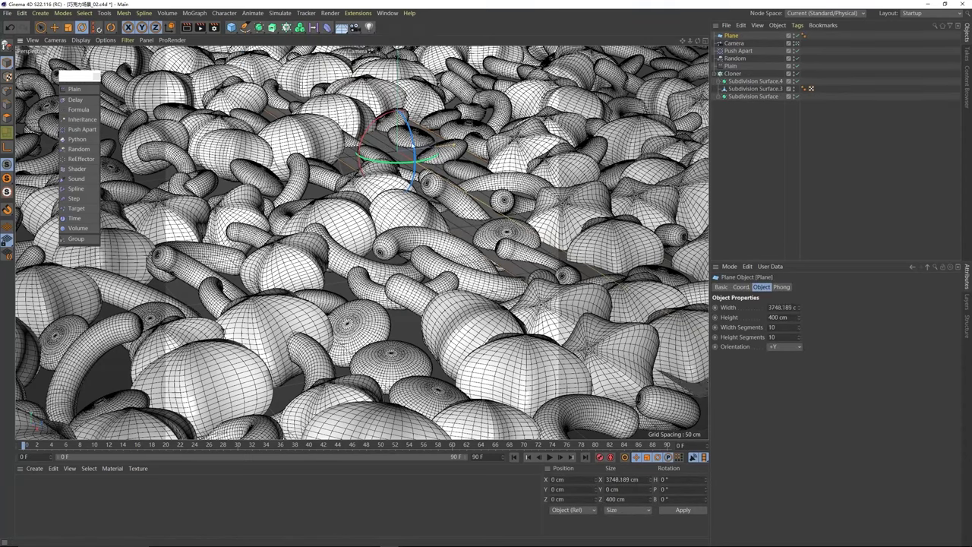
left_click_drag(449, 142, 864, 135)
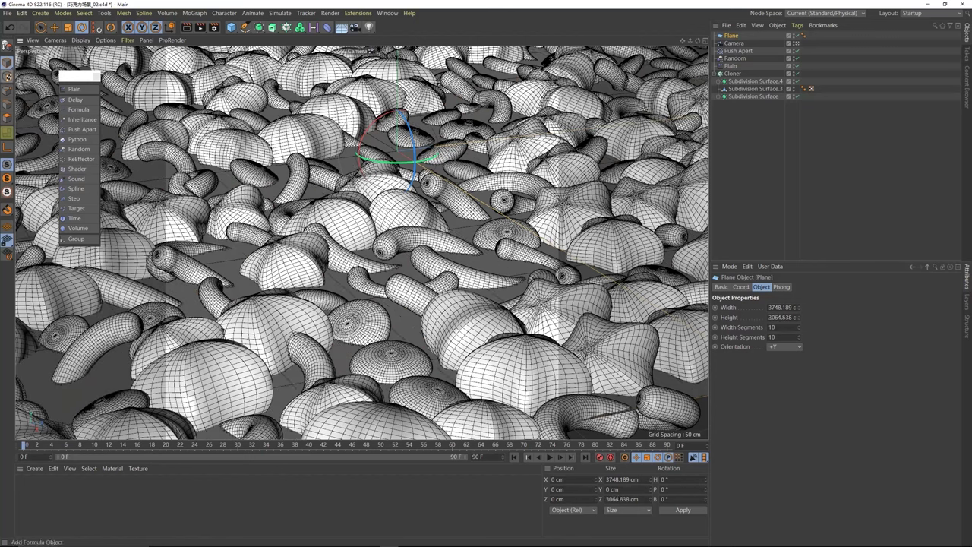
left_click(55, 26)
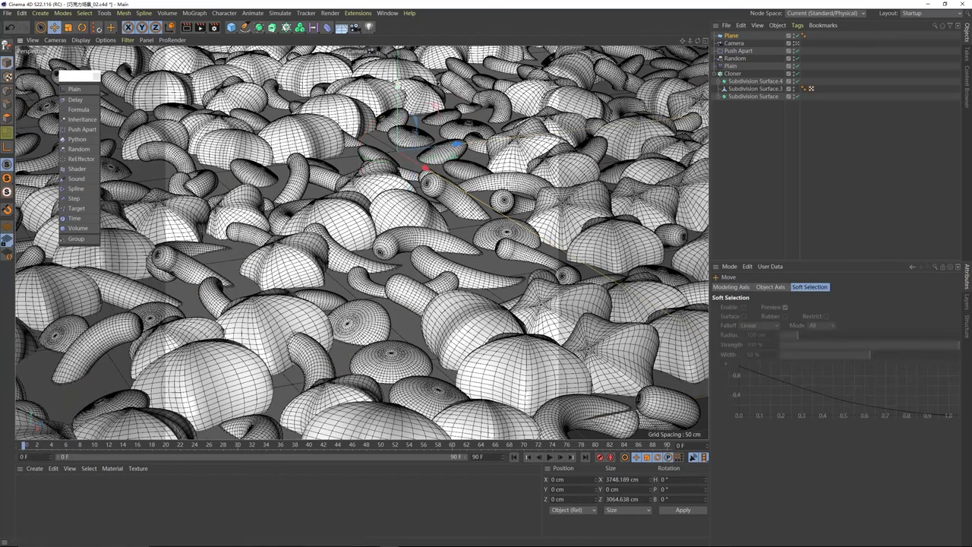
left_click_drag(399, 82, 399, 102)
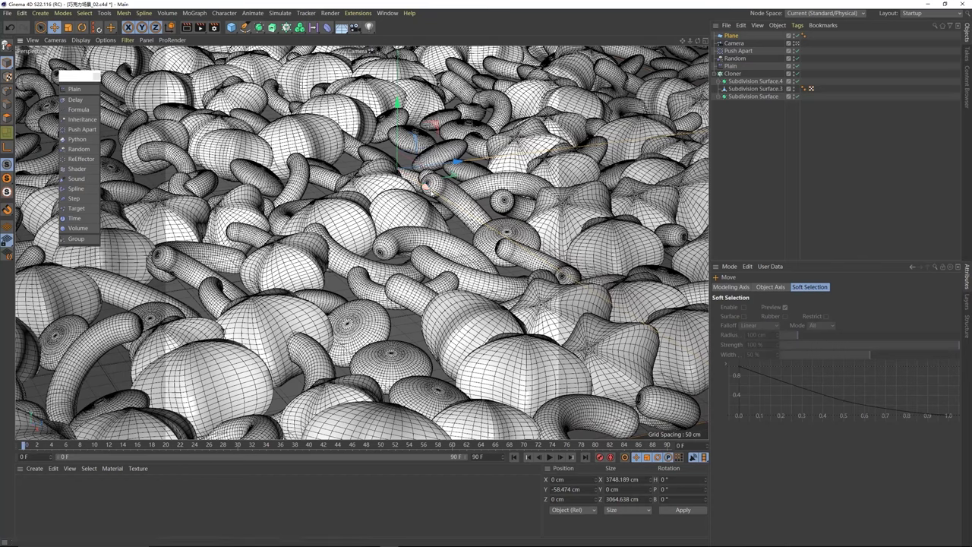
Step: Save the current project under its existing name
key("ctrl+s")
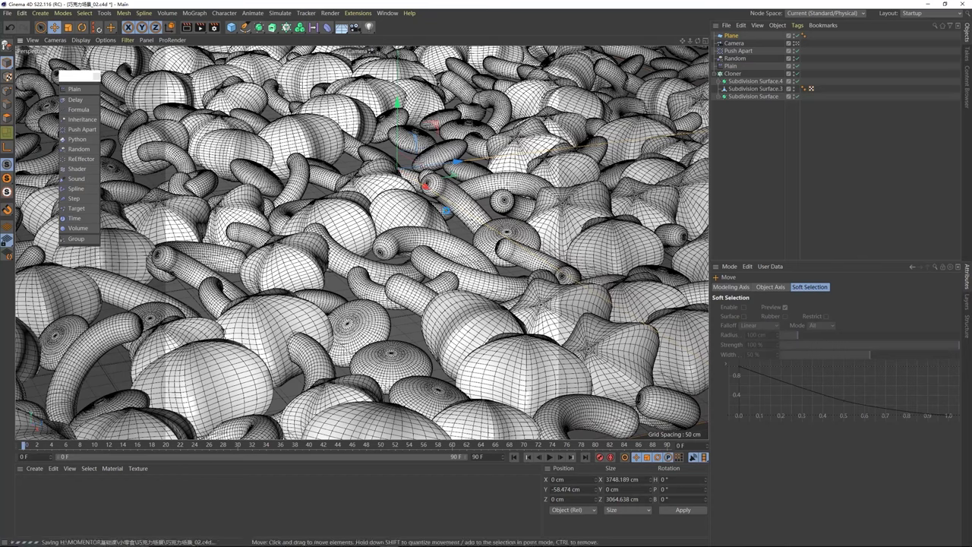
left_click(8, 13)
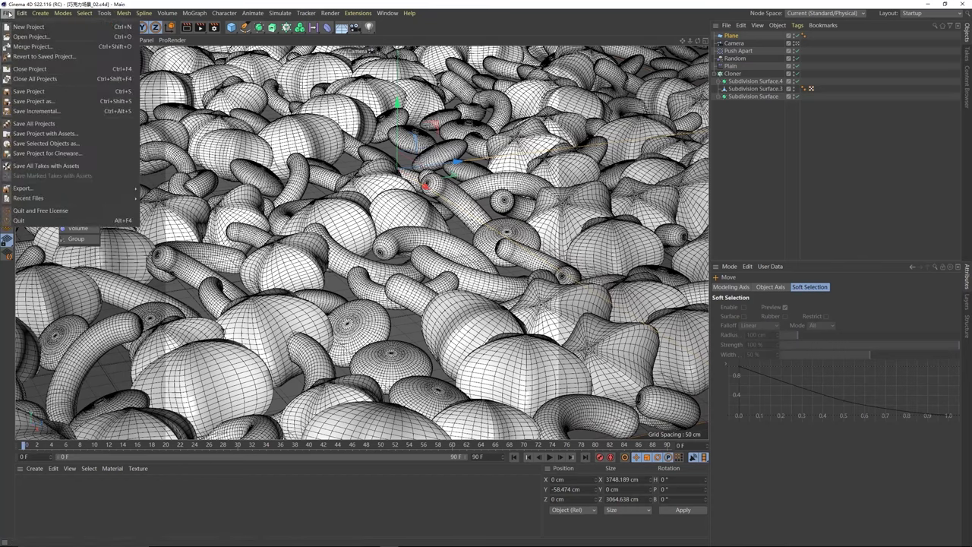
left_click(33, 93)
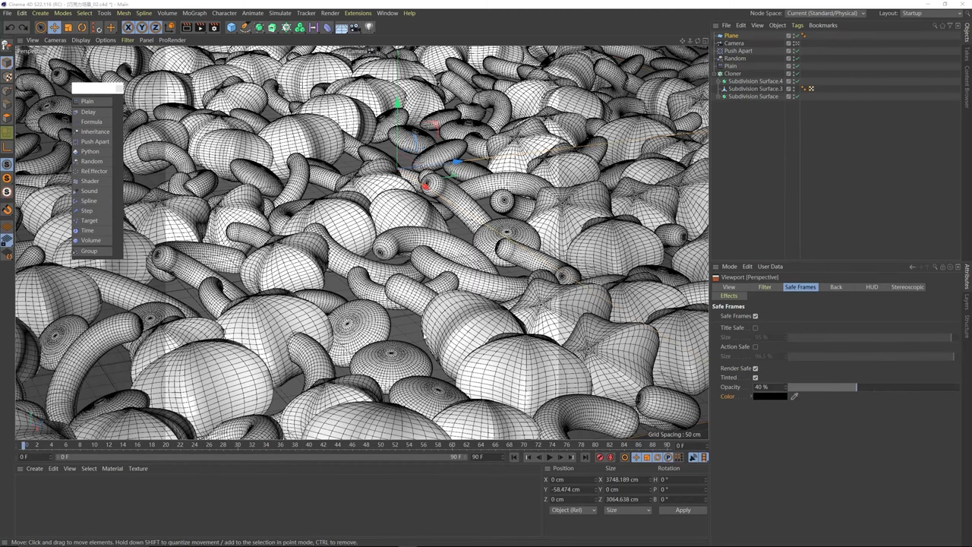
Step: Save the project as a new version named 巧克力场景_03
left_click(133, 4)
left_click(7, 13)
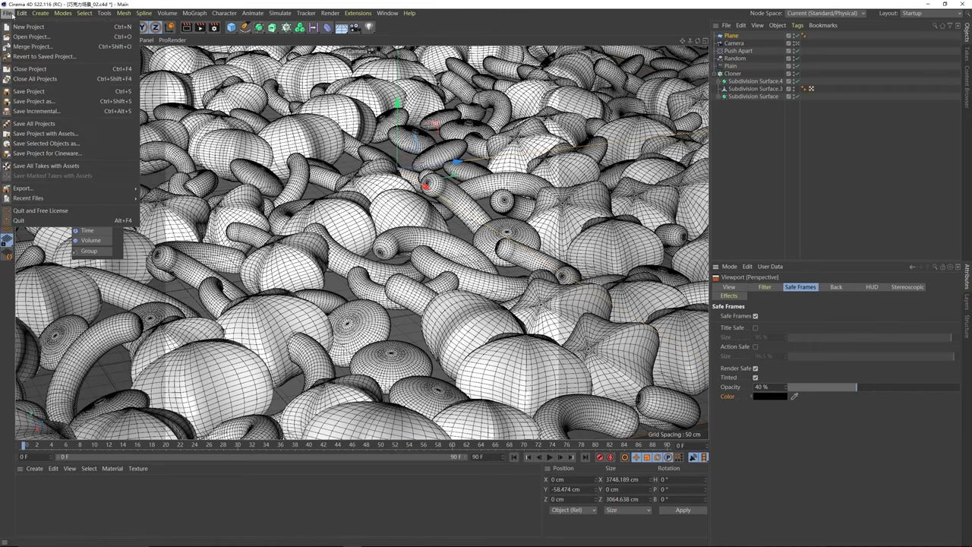
left_click(43, 104)
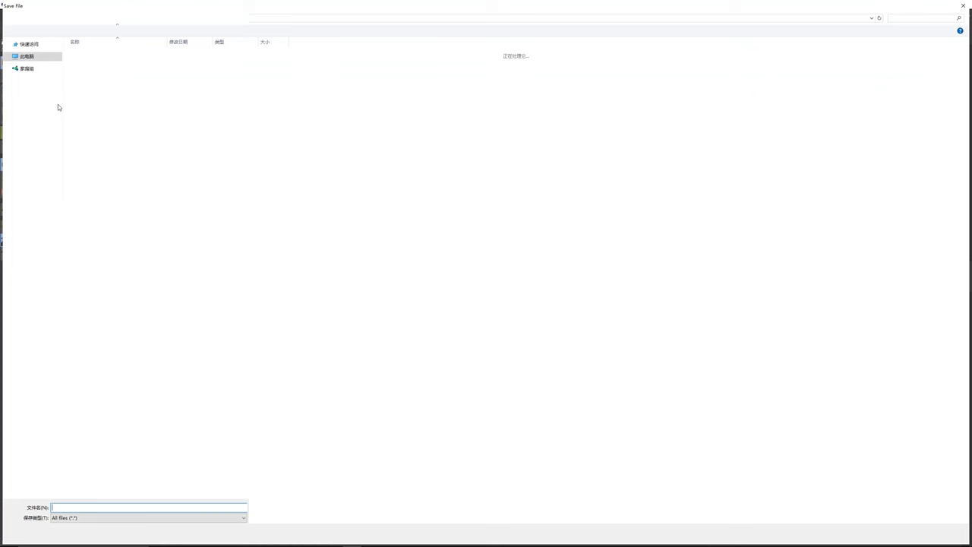
key("End")
key("shift+Left")
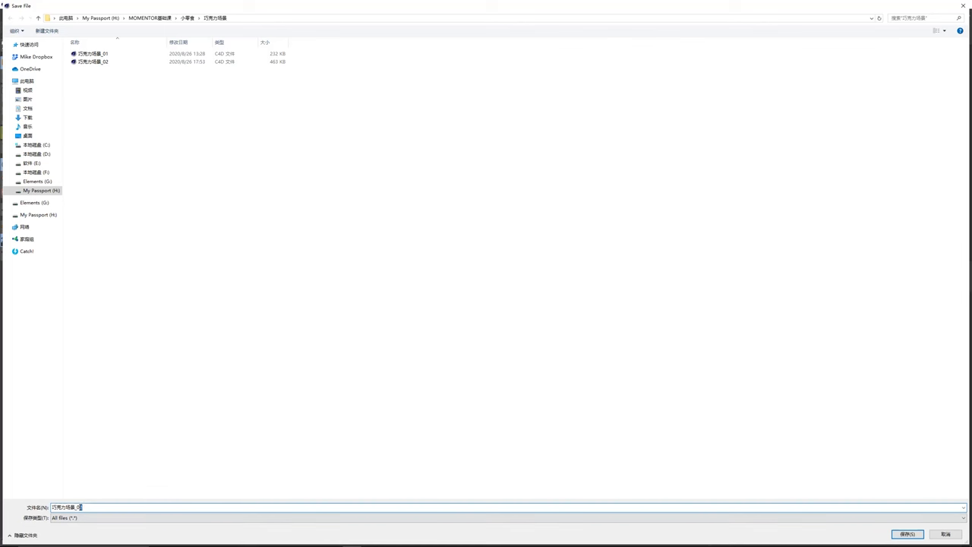
type("3")
key("Return")
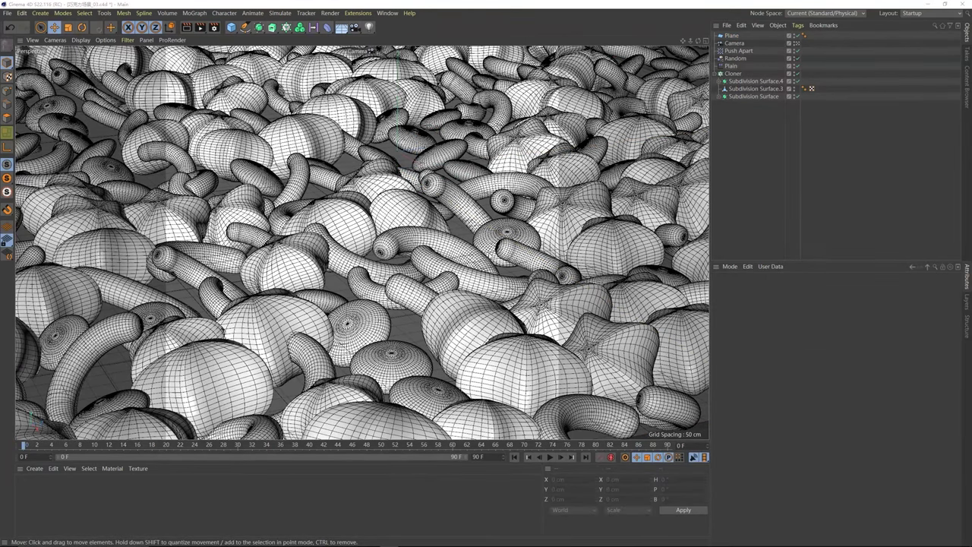
Step: Identify the star object by switching its Subdivision Surface off and on, and rename it 星星
left_click(772, 97)
left_click(795, 98)
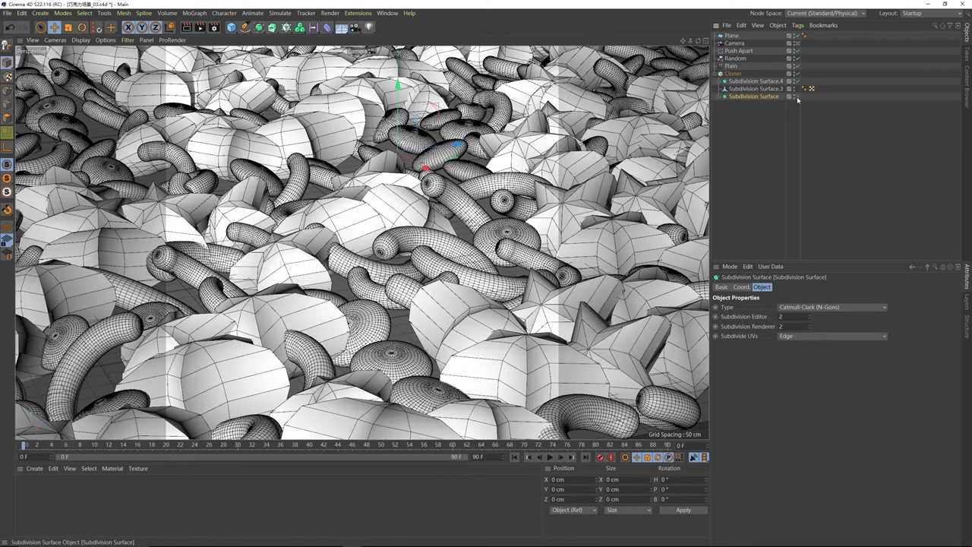
double_click(763, 97)
type("x")
key("BackSpace")
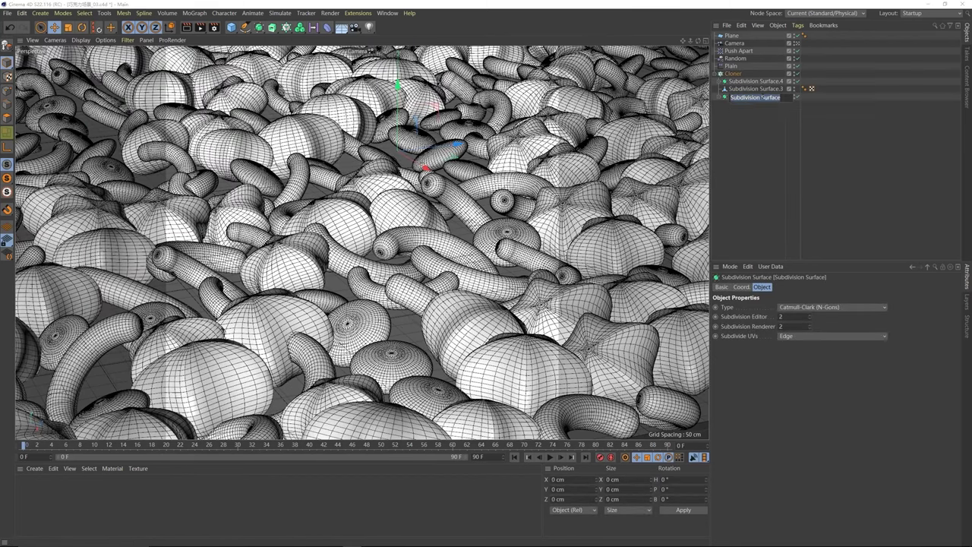
type("xingxing")
key("space")
key("Return")
Step: Identify the disc object by switching its visibility off and on, and rename it 圆饼
left_click(765, 89)
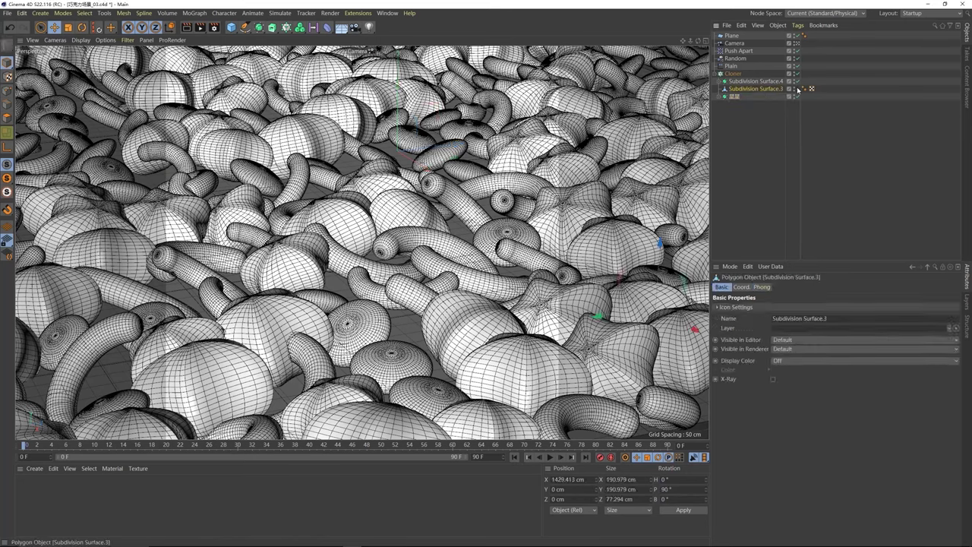
left_click(797, 89)
left_click(796, 91)
left_click(795, 90)
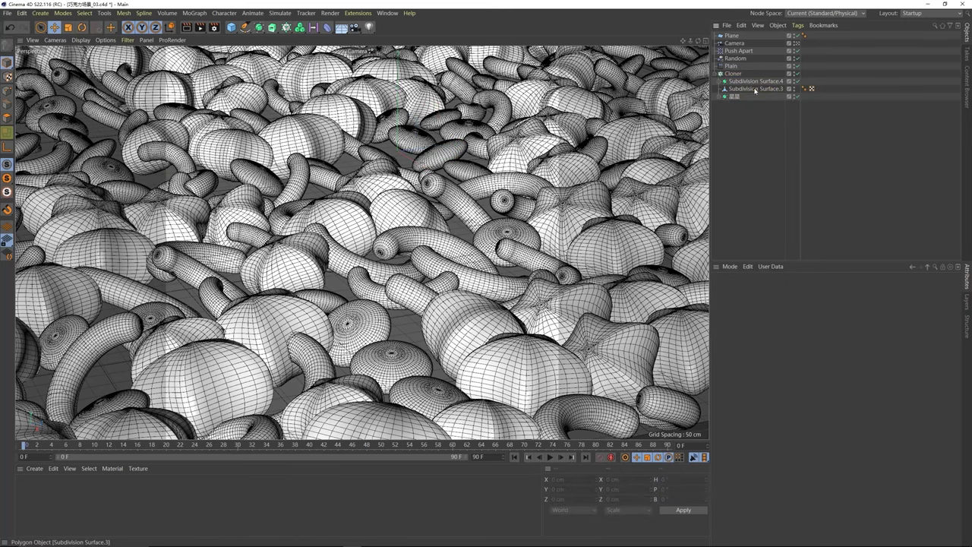
double_click(754, 89)
type("w")
key("BackSpace")
type("yuanbing")
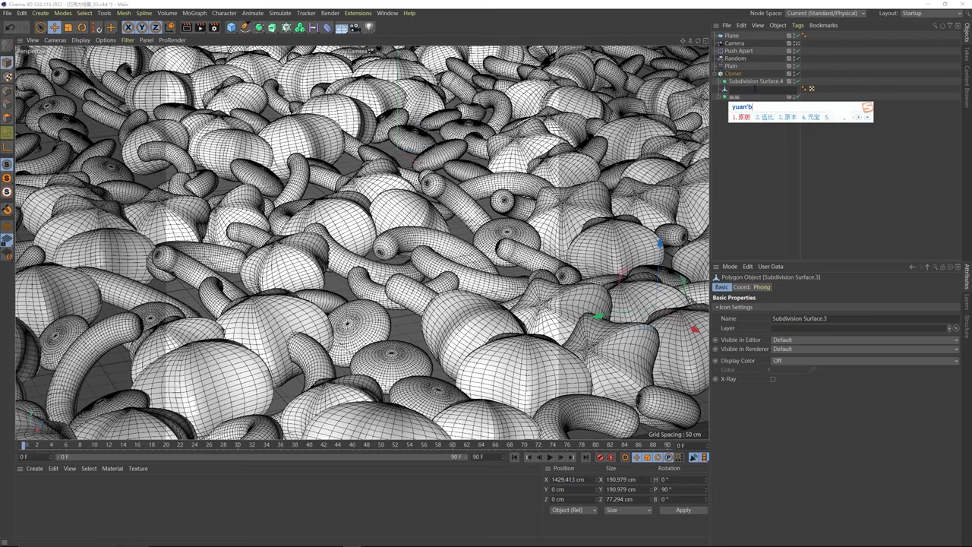
type("2")
key("Return")
Step: Rename the curved tube's Subdivision Surface object as 长条 and clear the selection
left_click(752, 81)
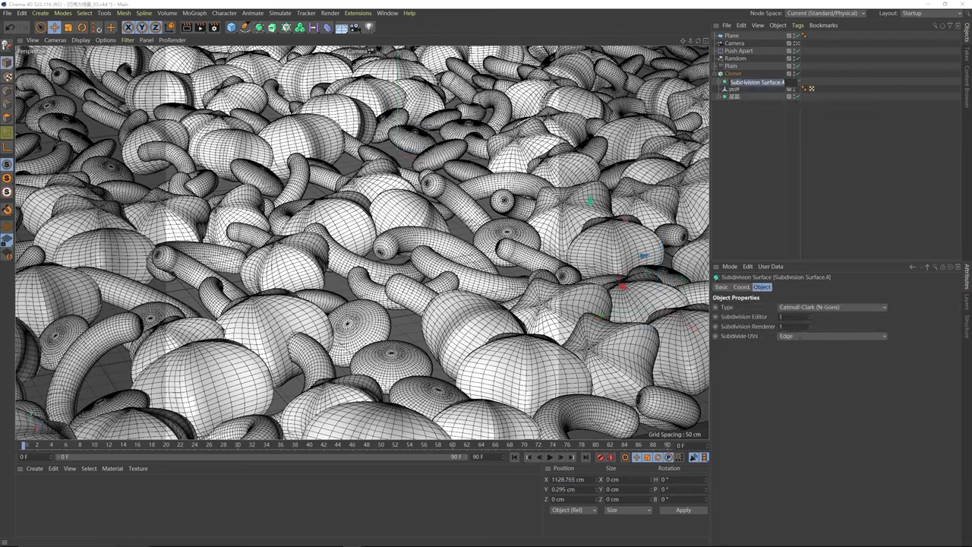
double_click(752, 82)
type("changti")
key("BackSpace")
key("BackSpace")
key("BackSpace")
key("BackSpace")
key("BackSpace")
key("BackSpace")
type("changtiao")
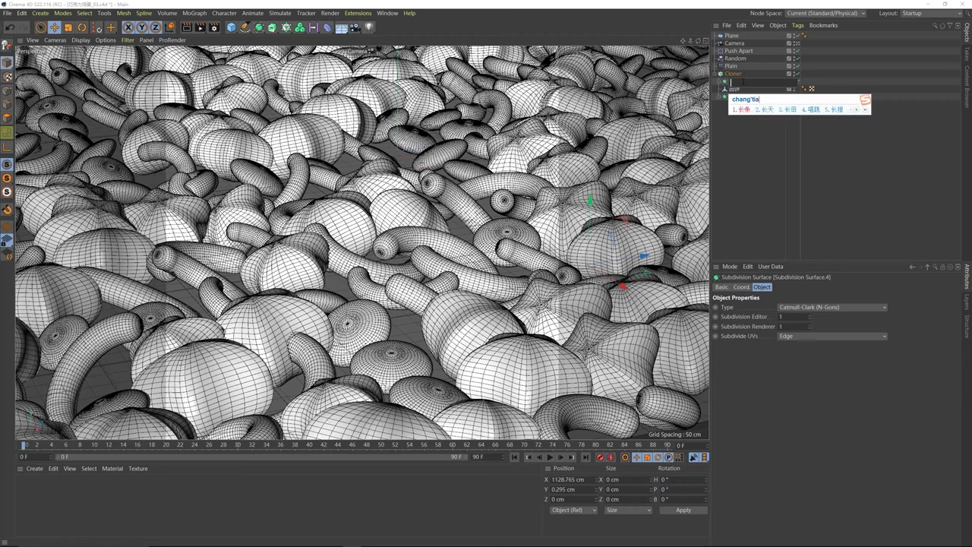
key("space")
key("Return")
left_click(747, 134)
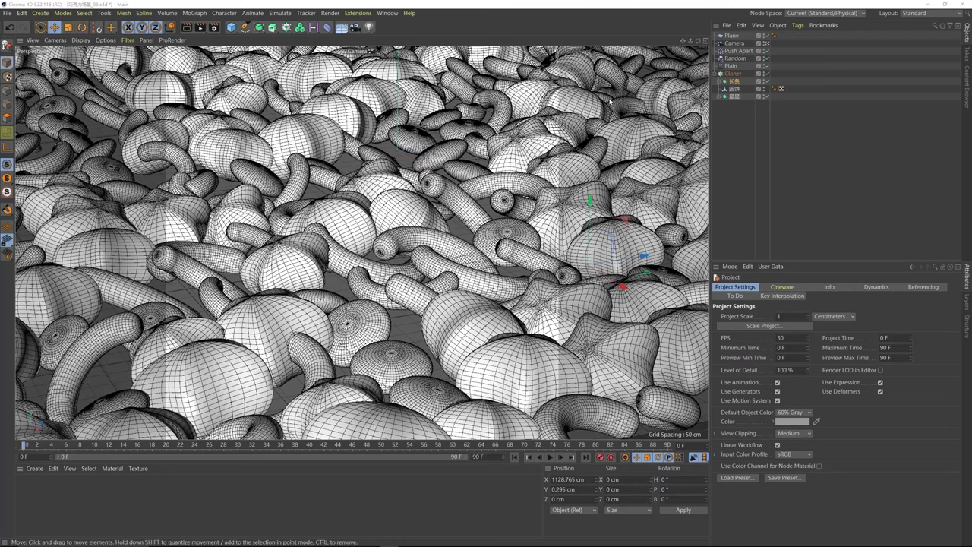
Step: Switch the interface to the user layout 渲染 with two side-by-side viewports
left_click(923, 13)
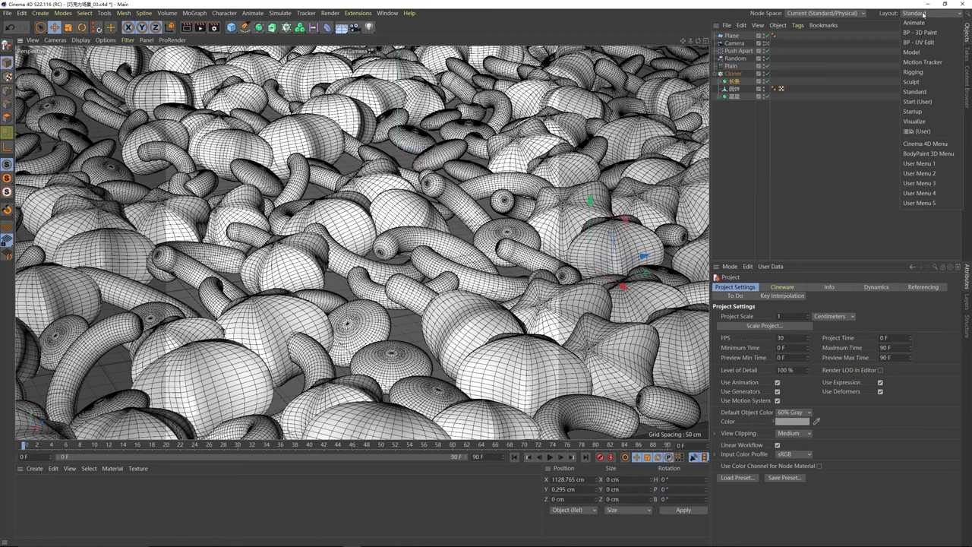
left_click(916, 131)
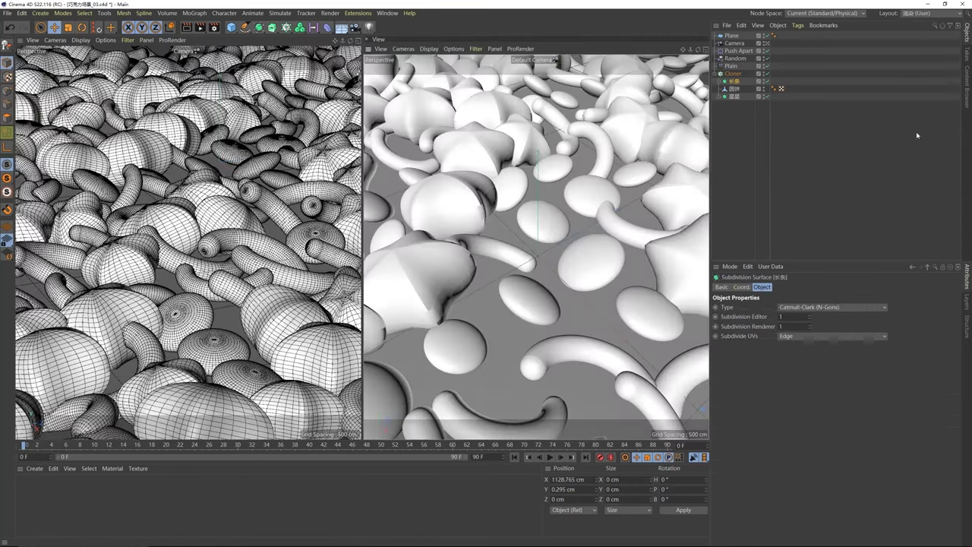
left_click_drag(517, 184, 506, 209, "alt")
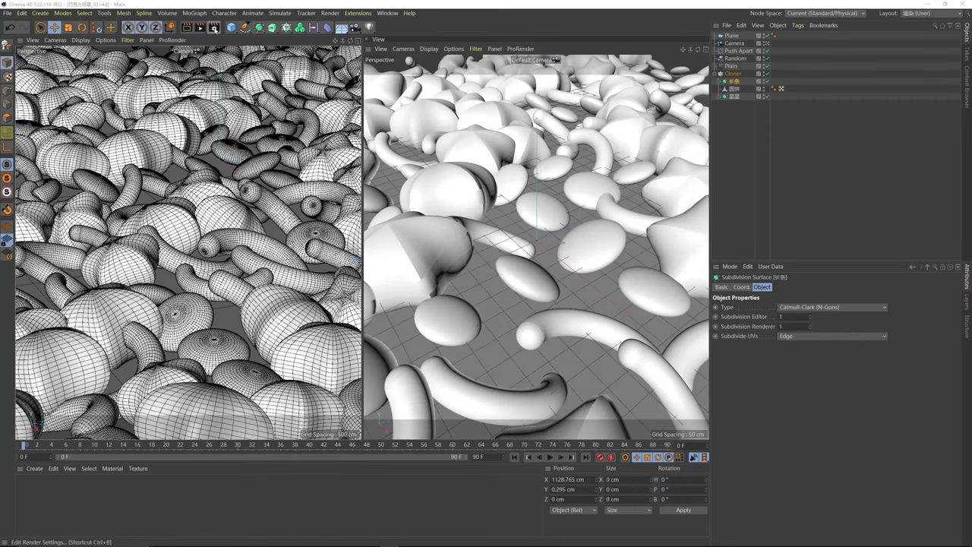
Step: Set the project's renderer to ProRender in the render settings
left_click(214, 28)
left_click(325, 64)
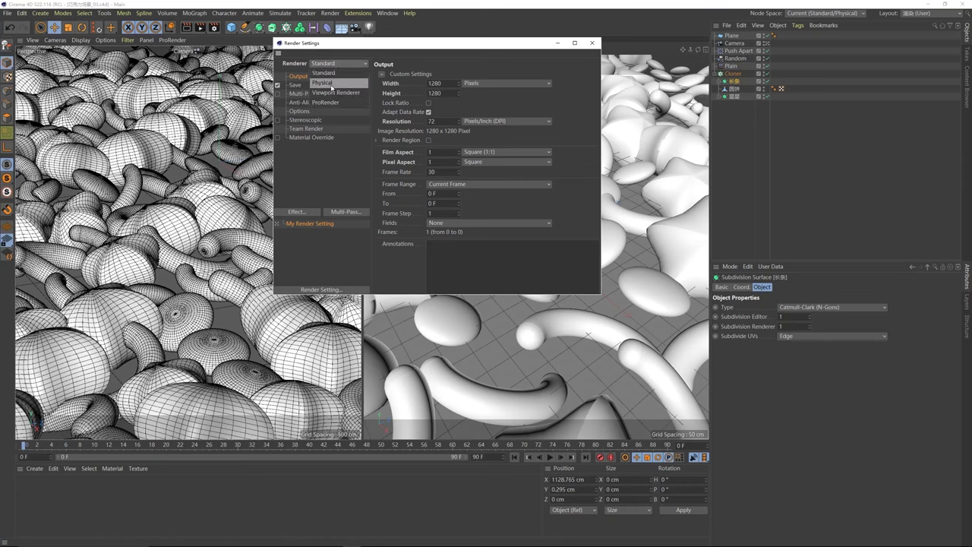
left_click(327, 102)
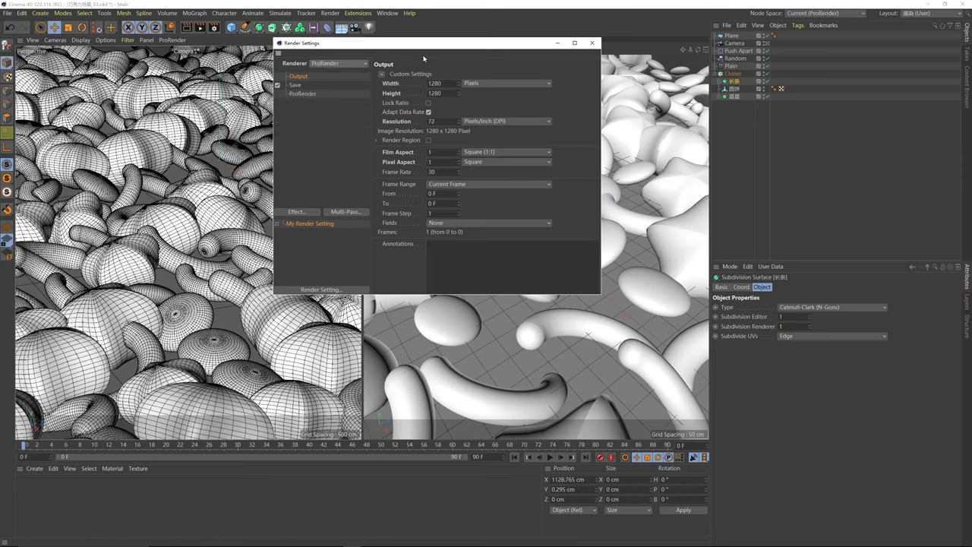
left_click(592, 43)
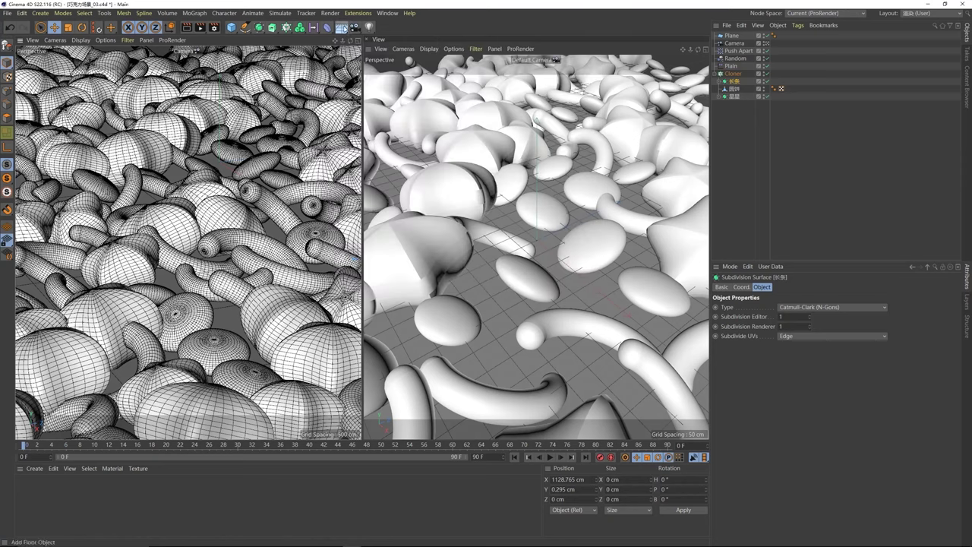
Step: Add a Sky object, create a PBR material and assign it to the sky
left_click(342, 28)
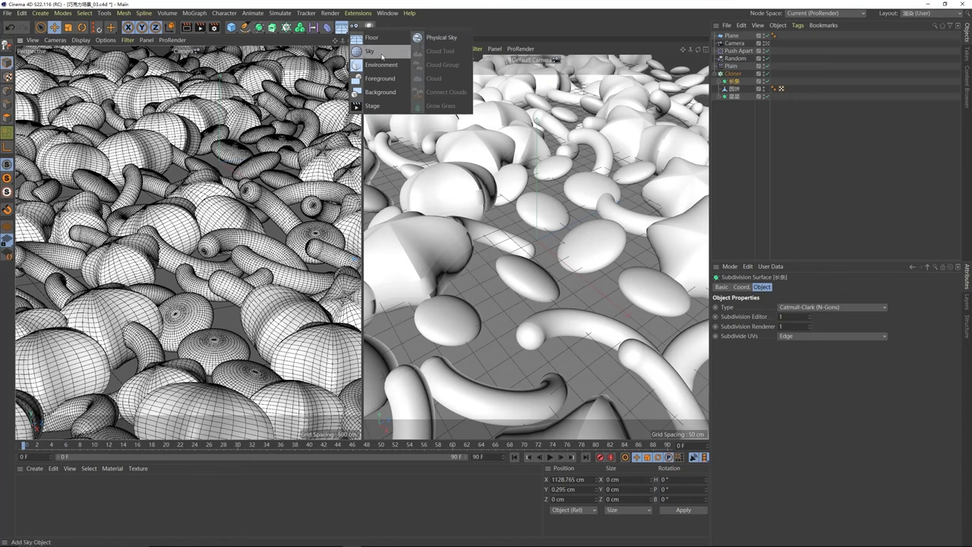
left_click(371, 51)
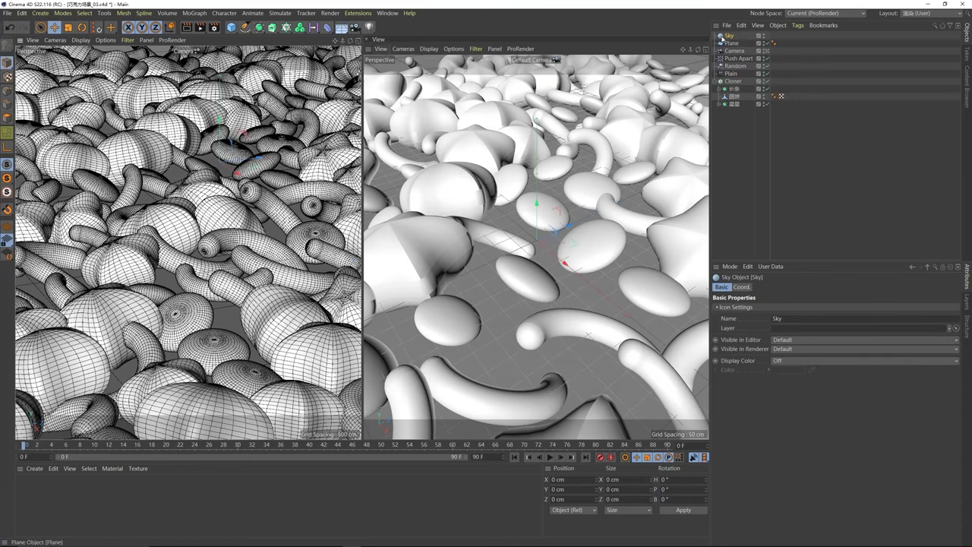
left_click(34, 469)
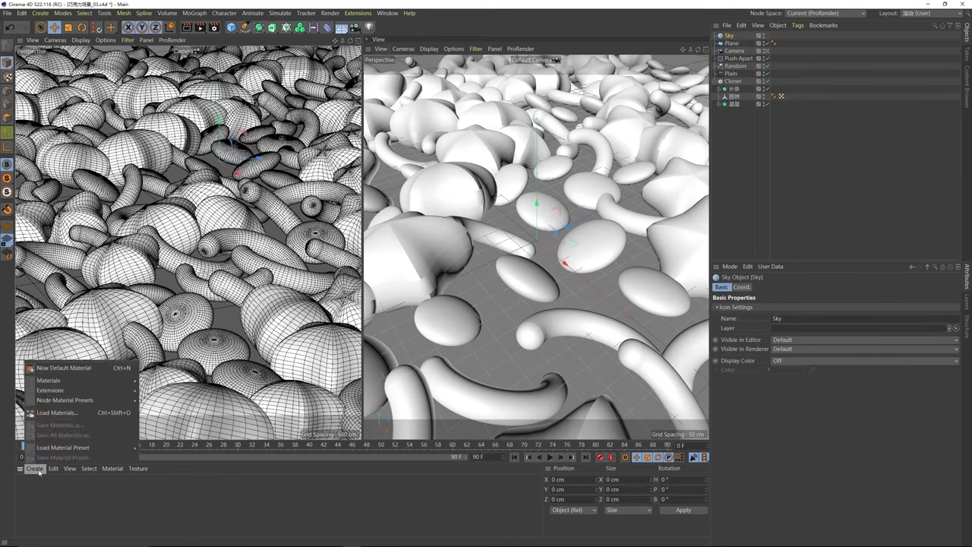
mouse_move(114, 380)
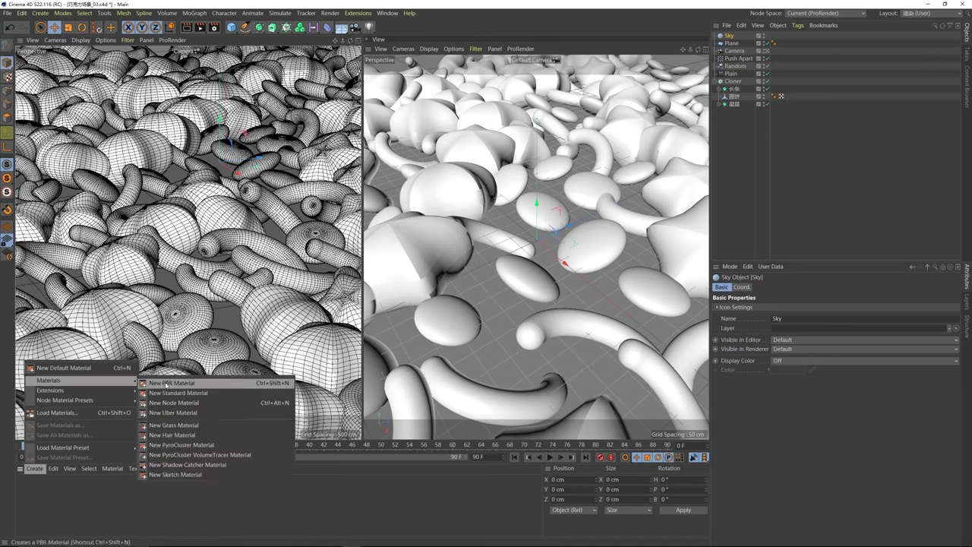
left_click(171, 383)
left_click_drag(29, 497, 728, 37)
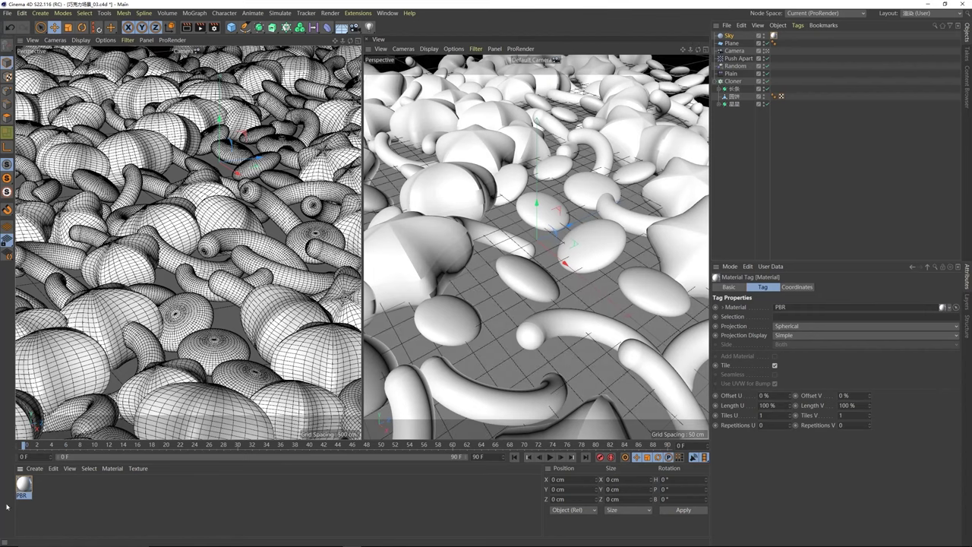
Step: Disable the Reflectance channel of the sky's PBR material and enable its Luminance channel
double_click(26, 488)
left_click_drag(255, 58, 520, 94)
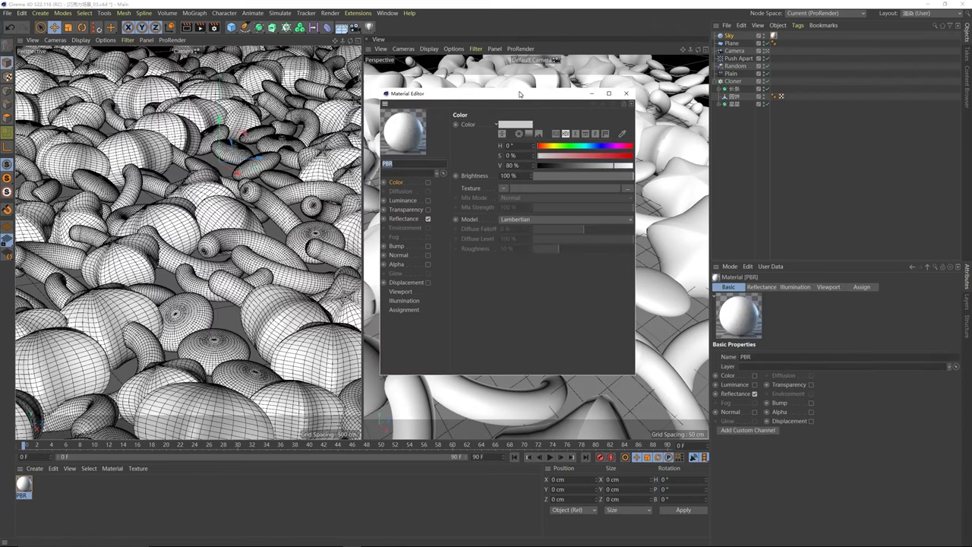
left_click(429, 218)
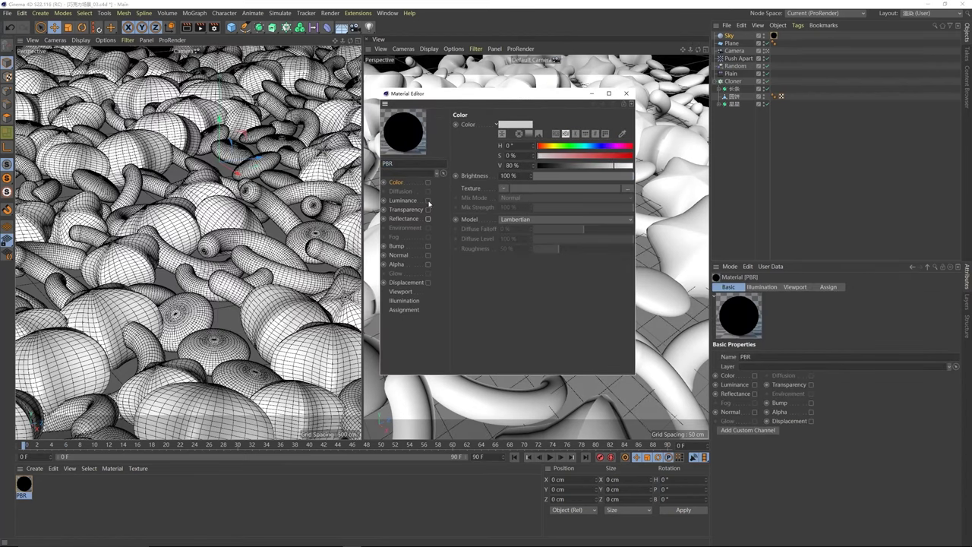
left_click(428, 201)
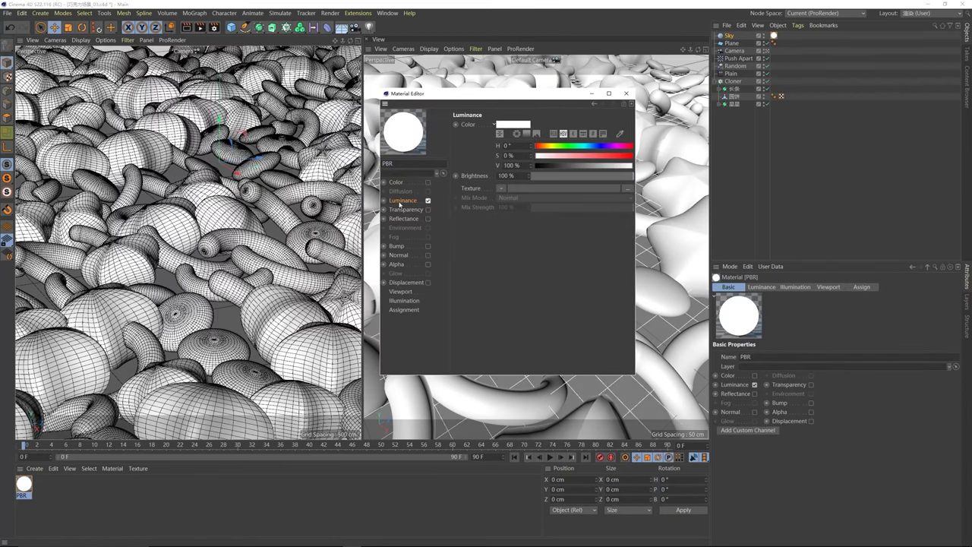
Step: Load the image BackLight_4K_01 as the Luminance texture, creating a copy at the project location
left_click(628, 190)
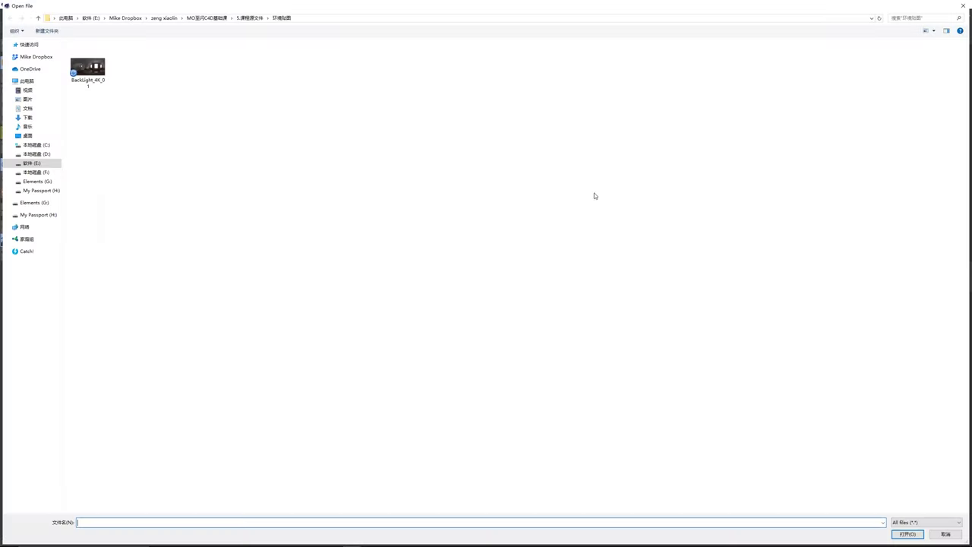
left_click(99, 79)
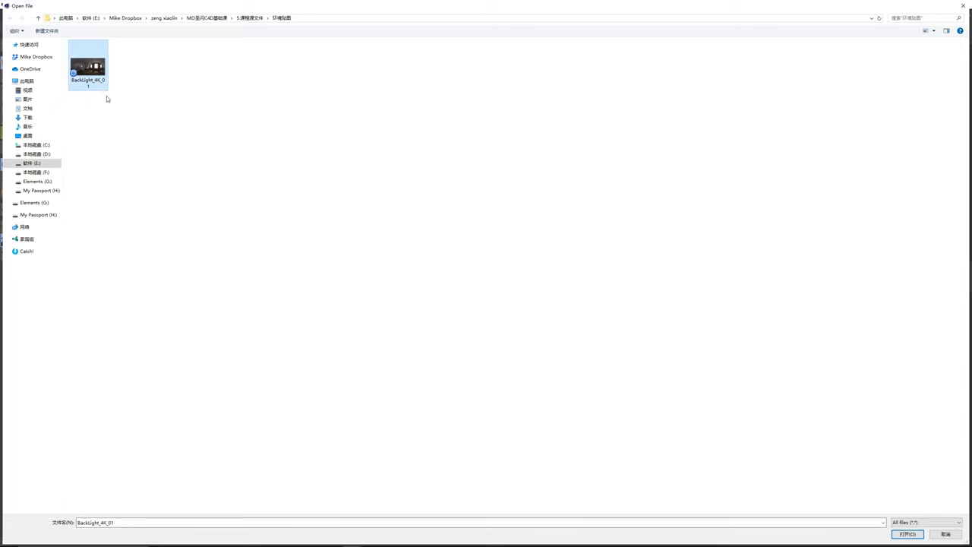
left_click(109, 110)
left_click(102, 85)
double_click(88, 65)
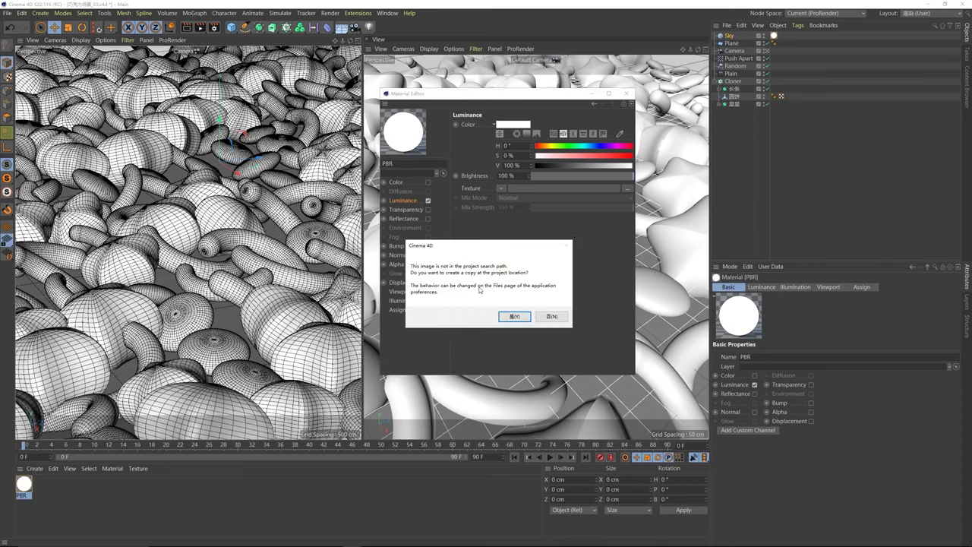
left_click(511, 318)
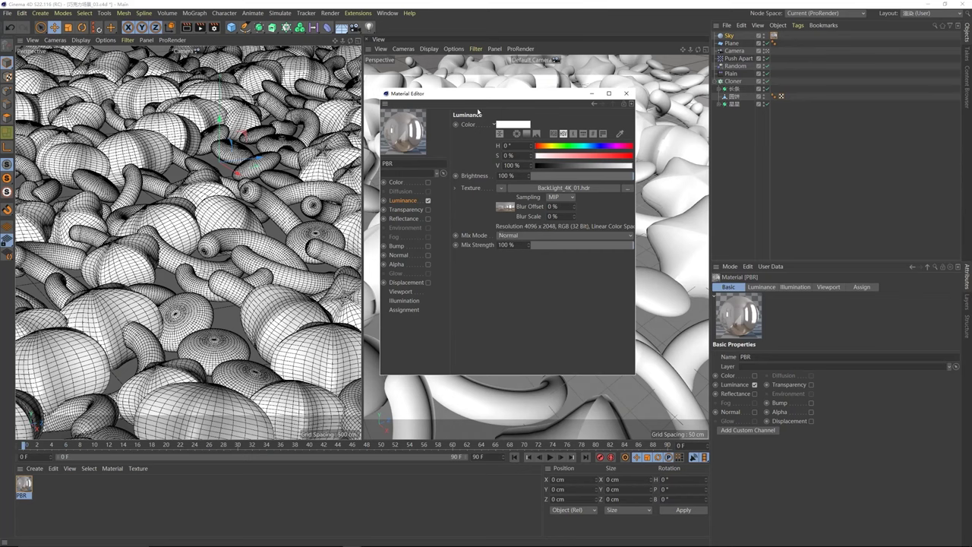
Step: Start ProRender in the camera viewport, keeping the Material Editor clear of the rendered view
left_click_drag(478, 112, 520, 123)
left_click(171, 40)
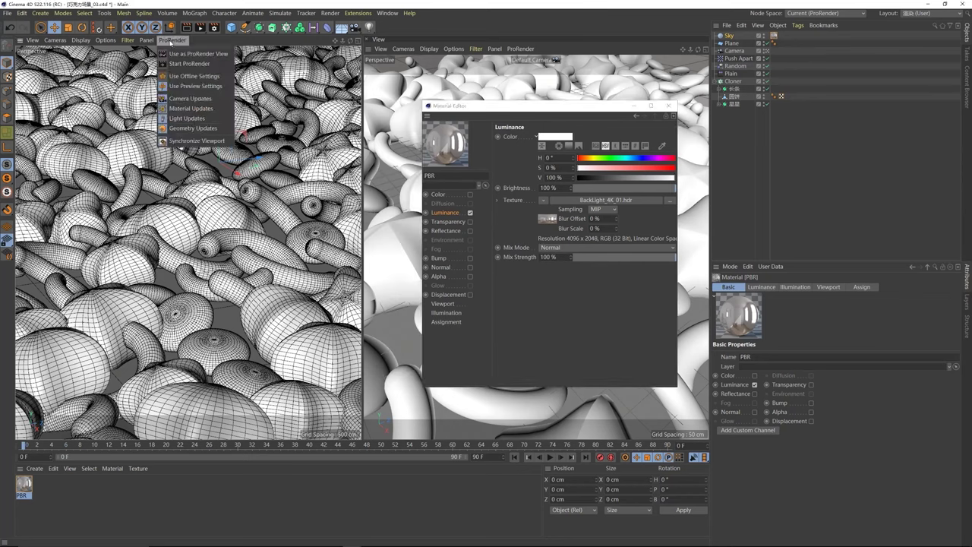
left_click(189, 64)
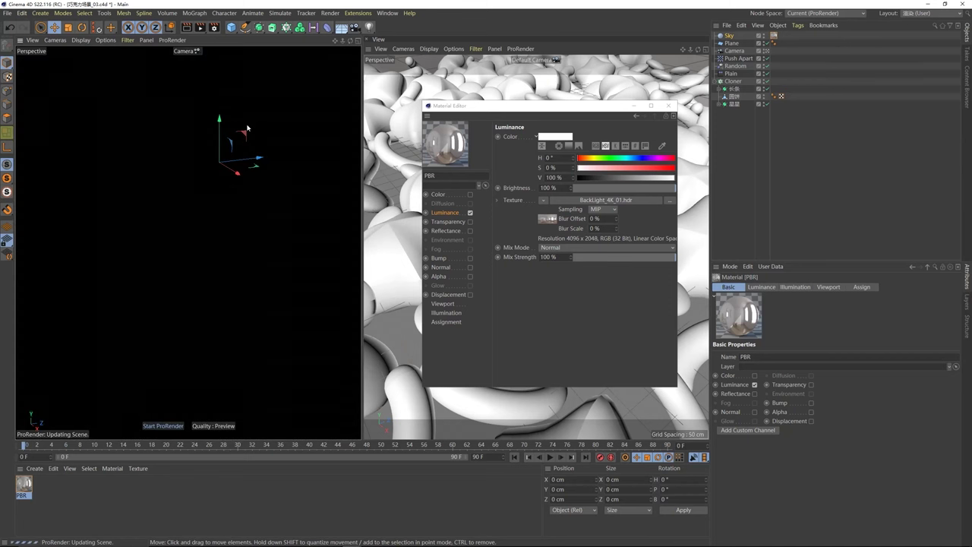
left_click_drag(544, 106, 515, 141)
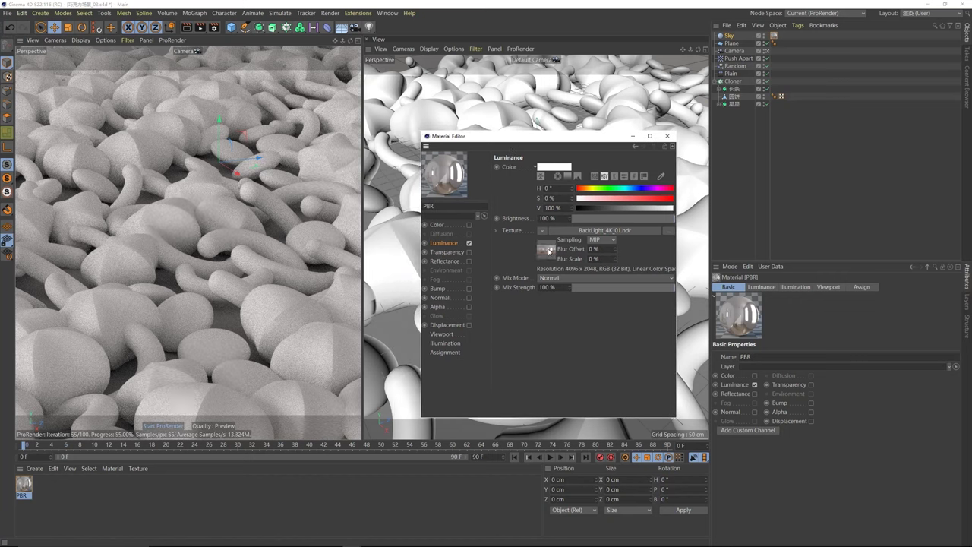
Step: Set the exposure of the sky's BackLight_4K_01.hdr texture to 1.3 and close the material
left_click(547, 250)
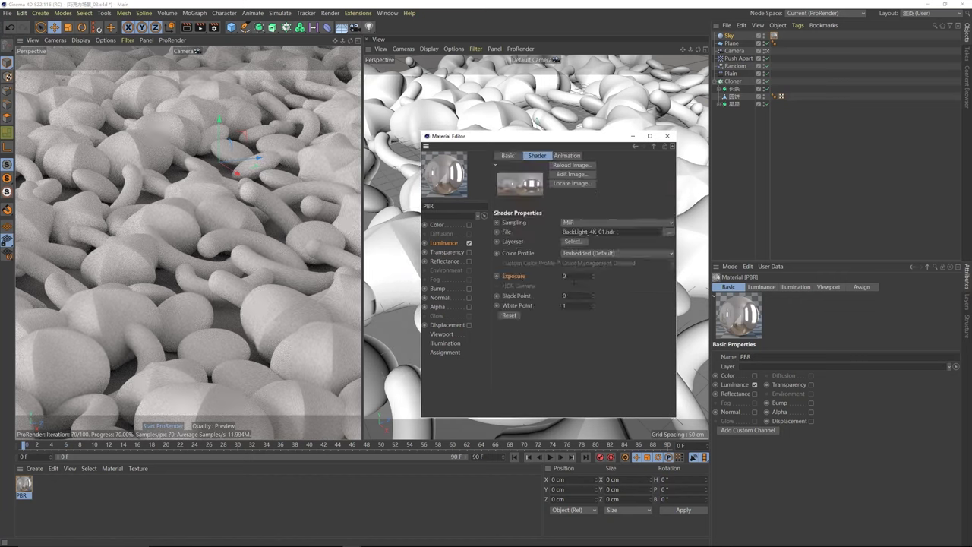
left_click(563, 276)
type("1.3")
key("Return")
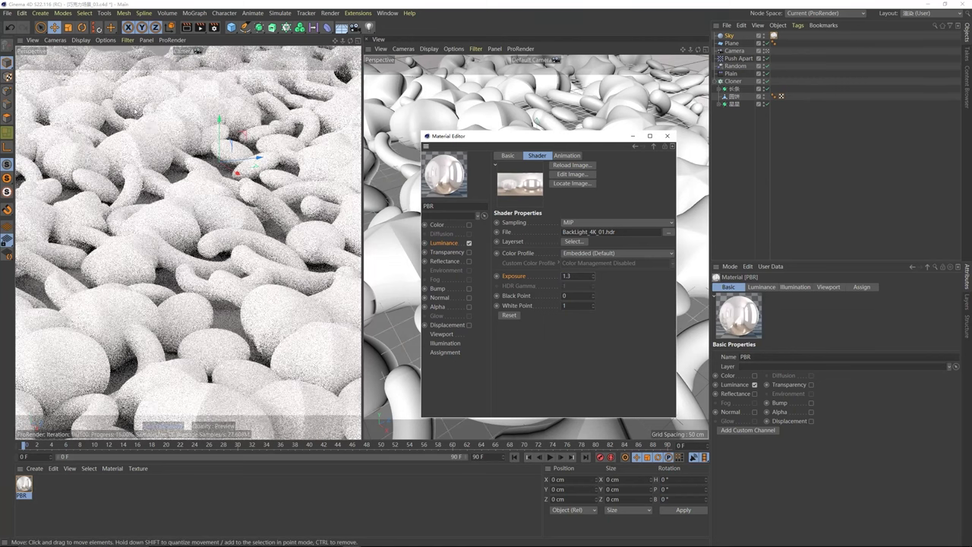
left_click(668, 136)
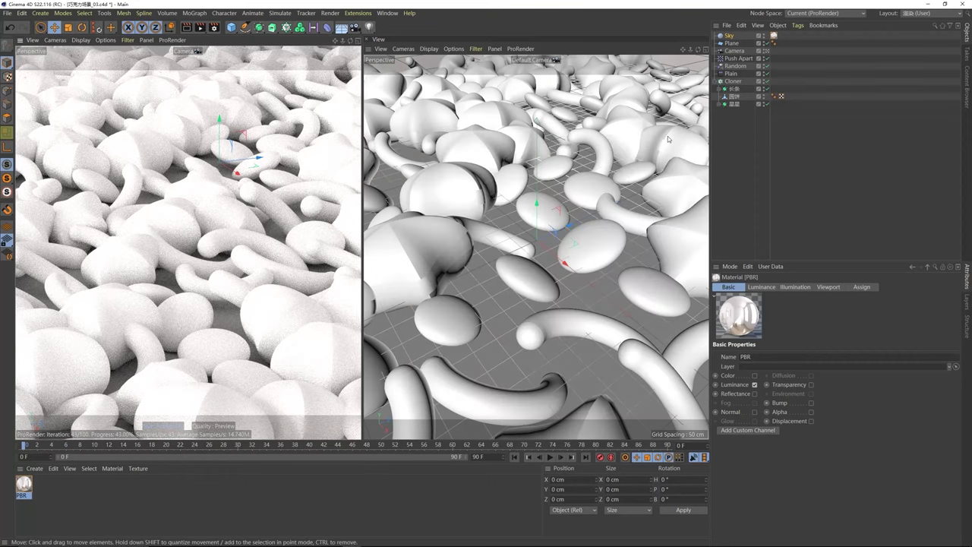
left_click_drag(565, 237, 492, 152, "alt")
scroll(515, 235, "down", 4)
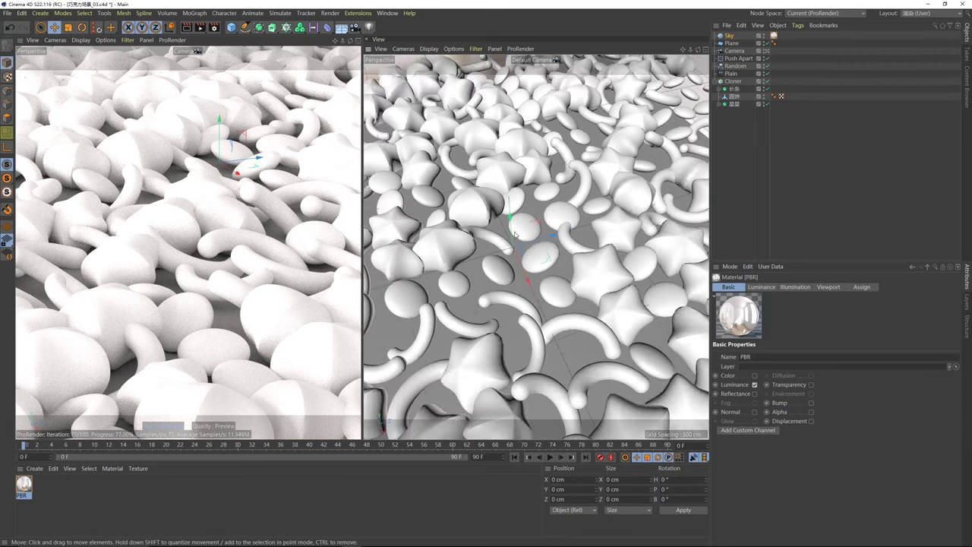
scroll(521, 227, "up", 1)
left_click_drag(528, 234, 506, 237, "alt")
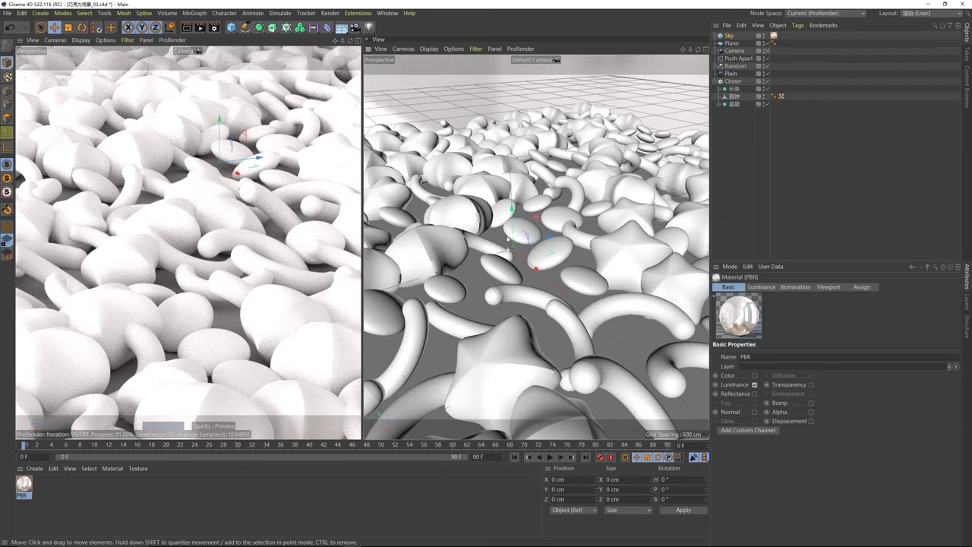
scroll(506, 242, "up", 1)
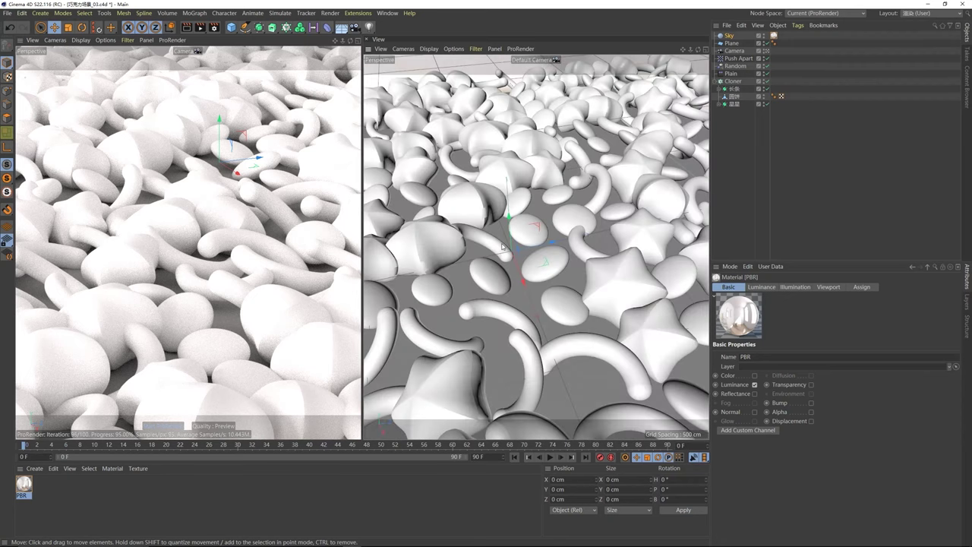
Step: Set the Cloner's instance mode to Render Instance
left_click(733, 81)
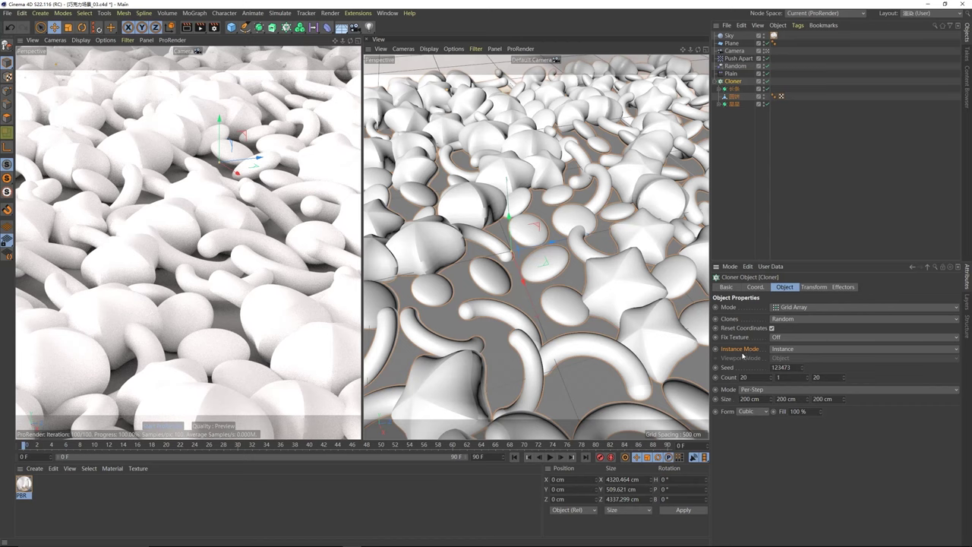
left_click(734, 90)
left_click(736, 81)
left_click(785, 350)
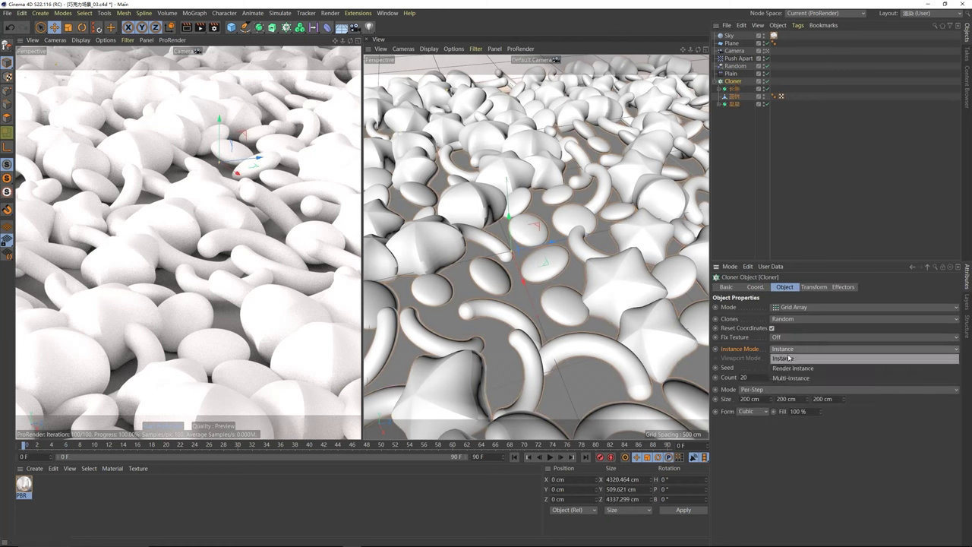
left_click(790, 368)
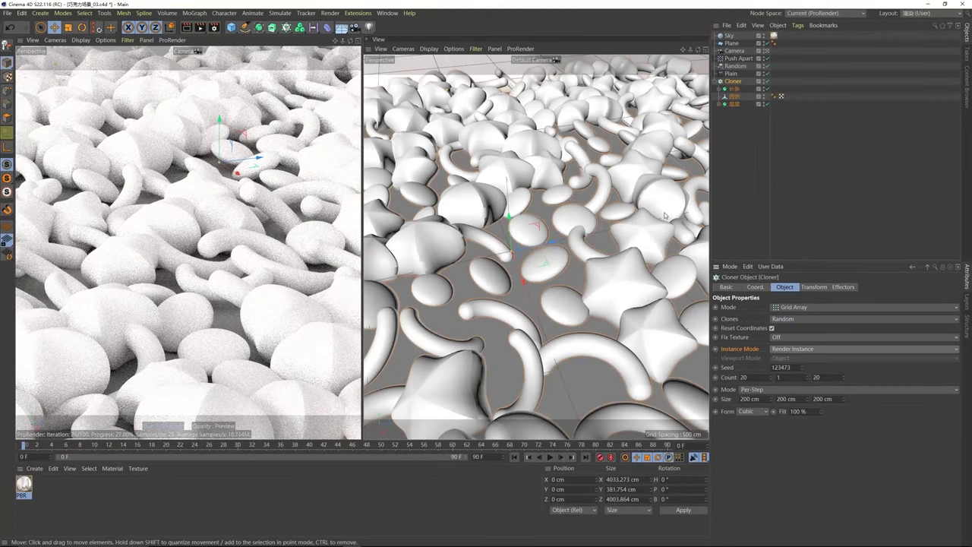
Step: Try Instance as the Cloner's instance mode and undo the change
left_click_drag(736, 125, 733, 83)
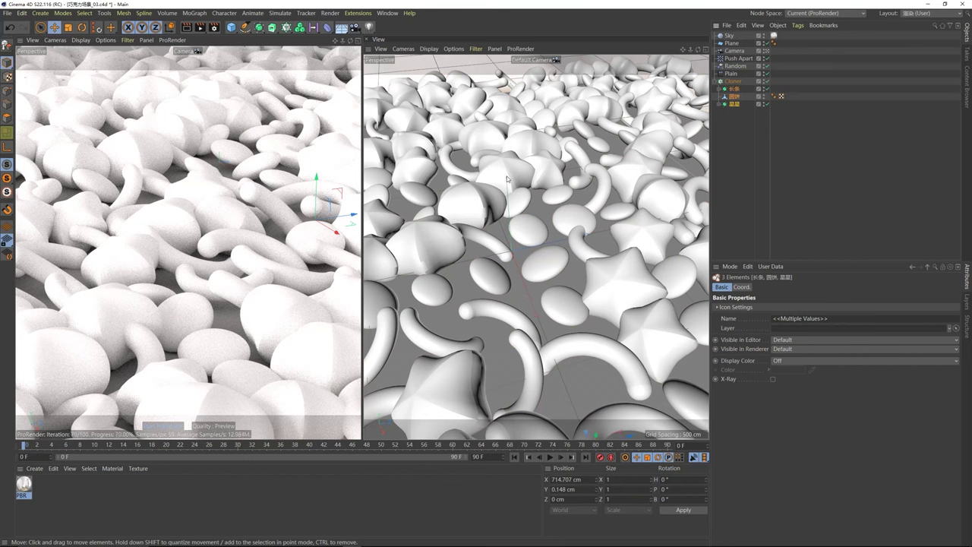
left_click(740, 90)
left_click(734, 82)
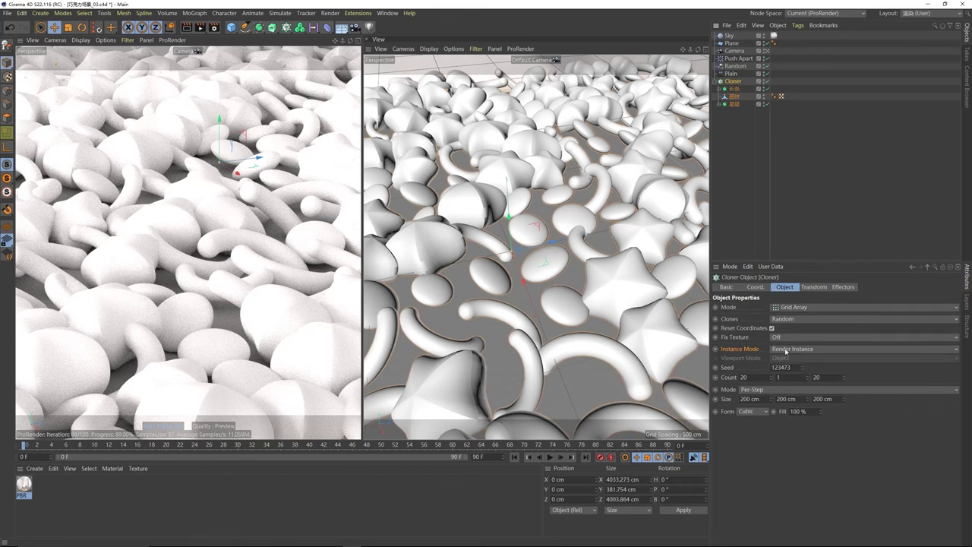
left_click(786, 349)
left_click(784, 358)
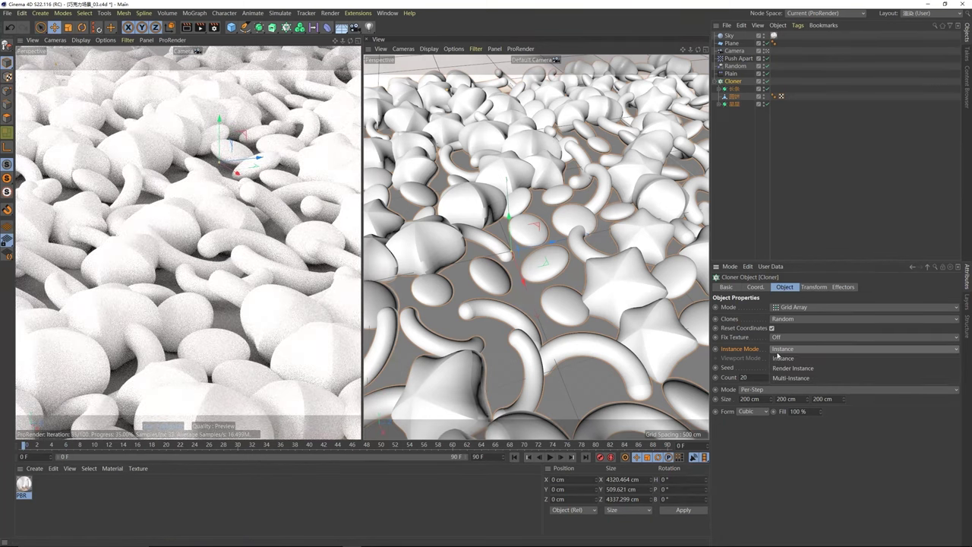
key("ctrl+z")
left_click_drag(741, 118, 731, 87)
left_click(734, 125)
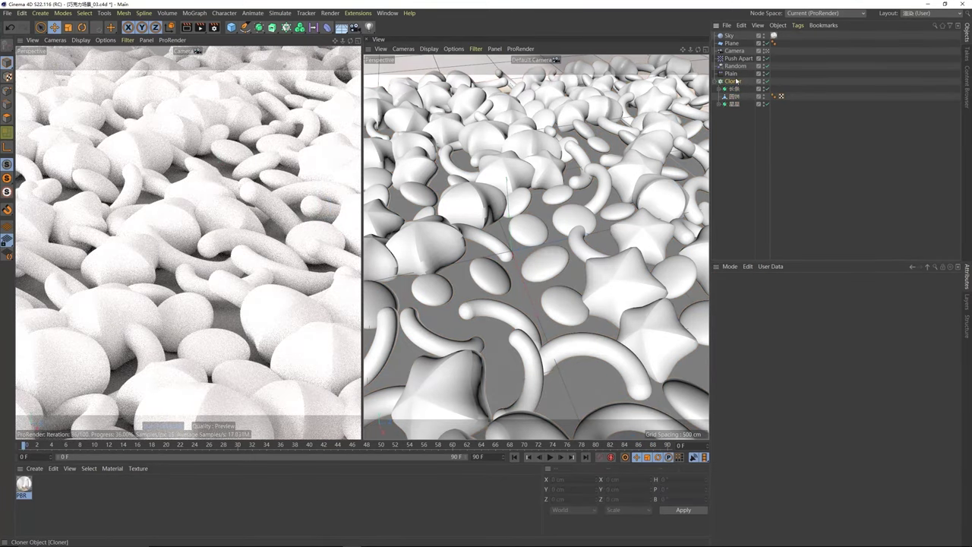
left_click(575, 235)
left_click_drag(574, 233, 544, 223, "alt")
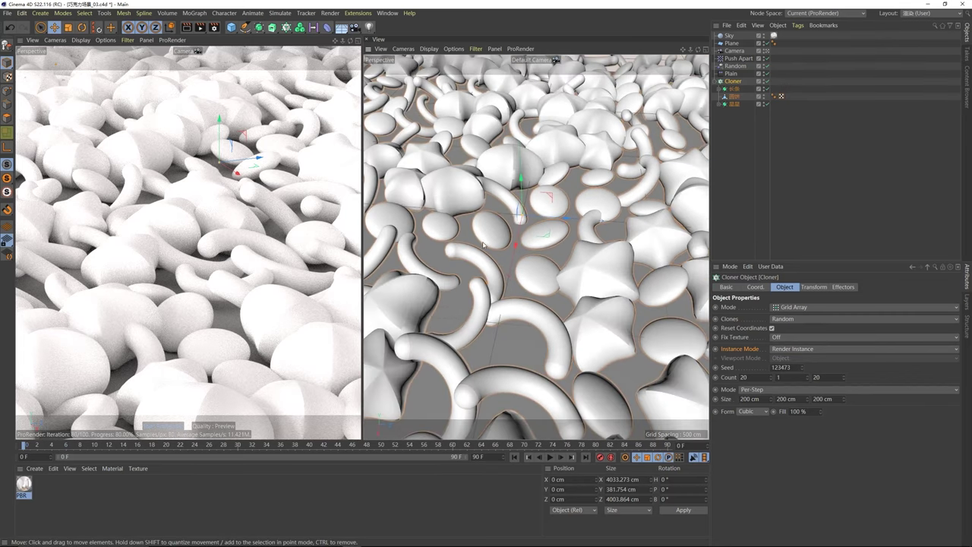
Step: Create a new node material and open it in the Node Editor, placed away from the camera render view
left_click(34, 468)
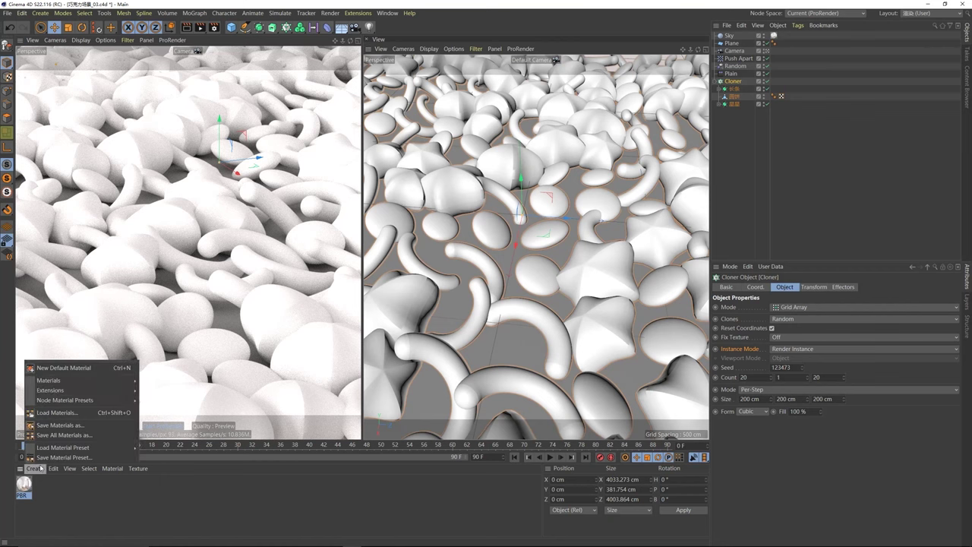
mouse_move(76, 380)
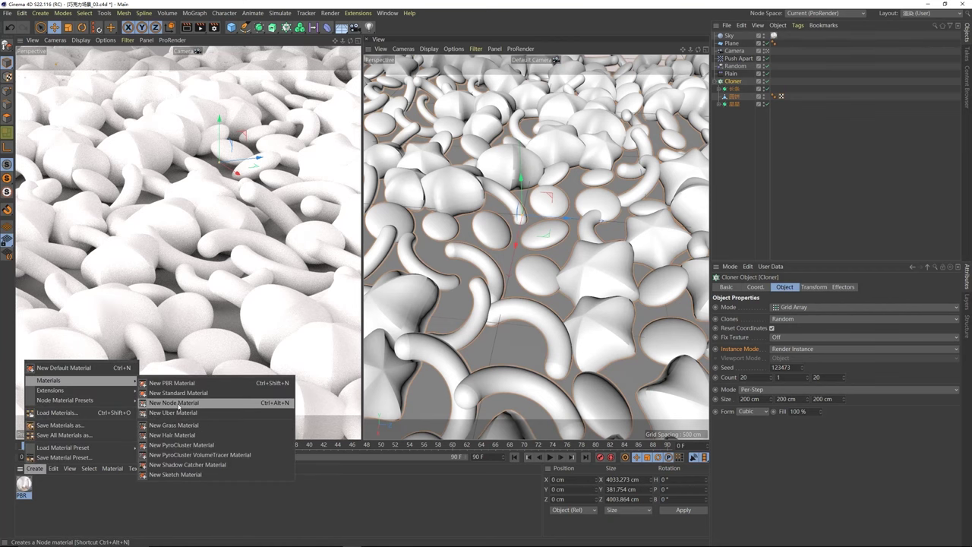
left_click(179, 402)
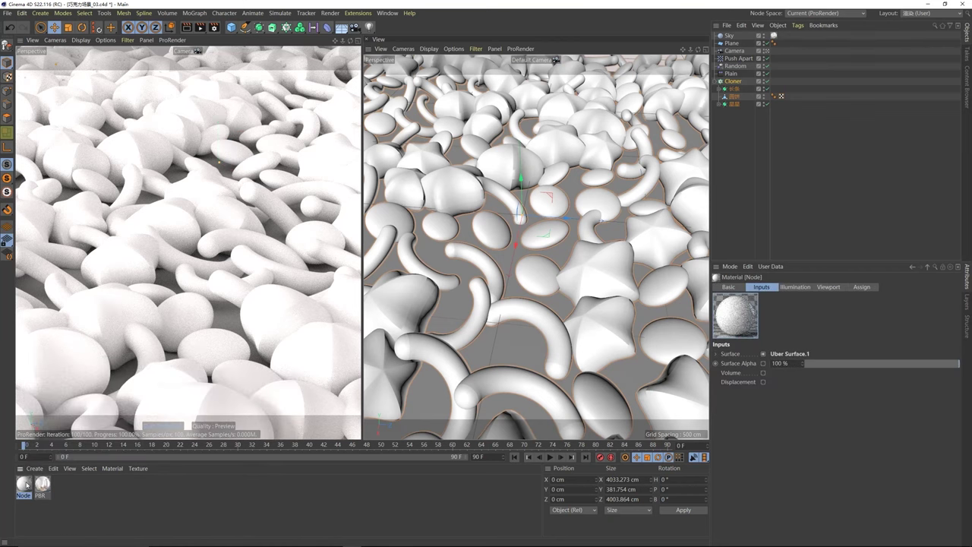
double_click(27, 485)
left_click_drag(260, 126, 455, 141)
left_click(457, 245)
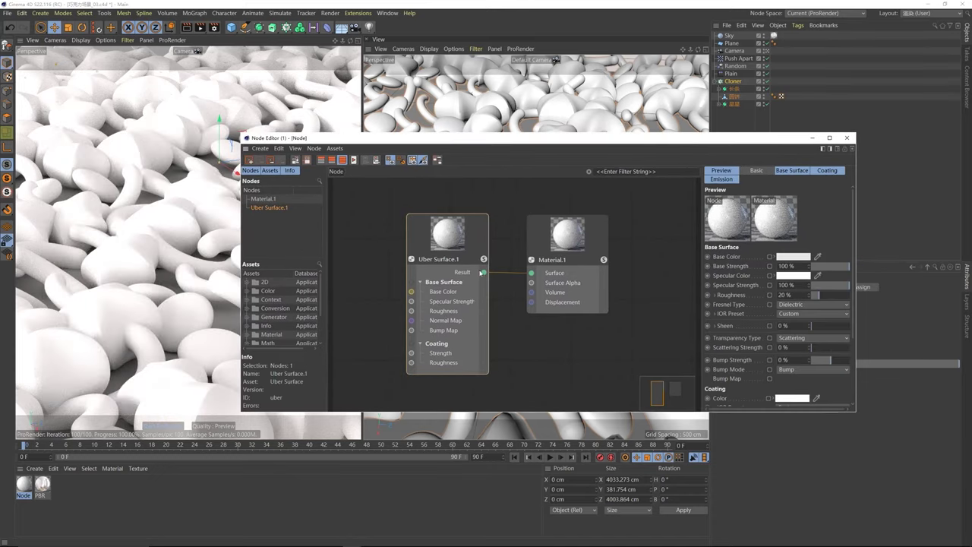
Step: Set the node material's Uber Surface base color to chocolate brown, about H 10°, S 91%, V 18%
left_click(793, 256)
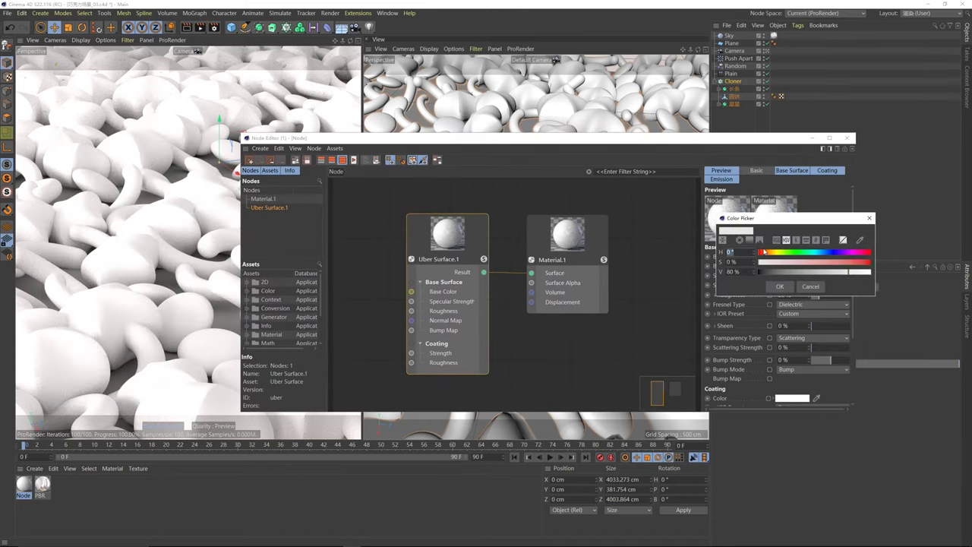
left_click_drag(822, 272, 779, 271)
left_click(762, 253)
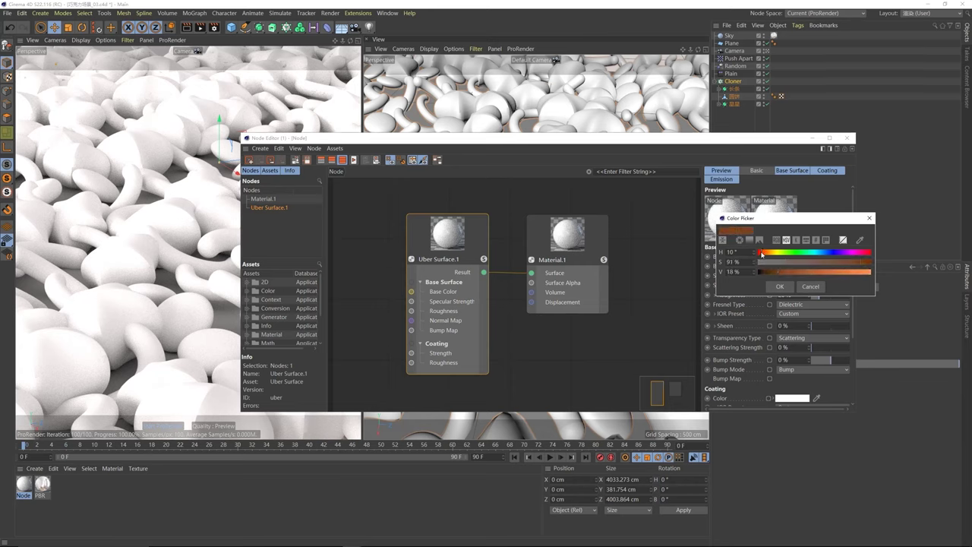
left_click(778, 287)
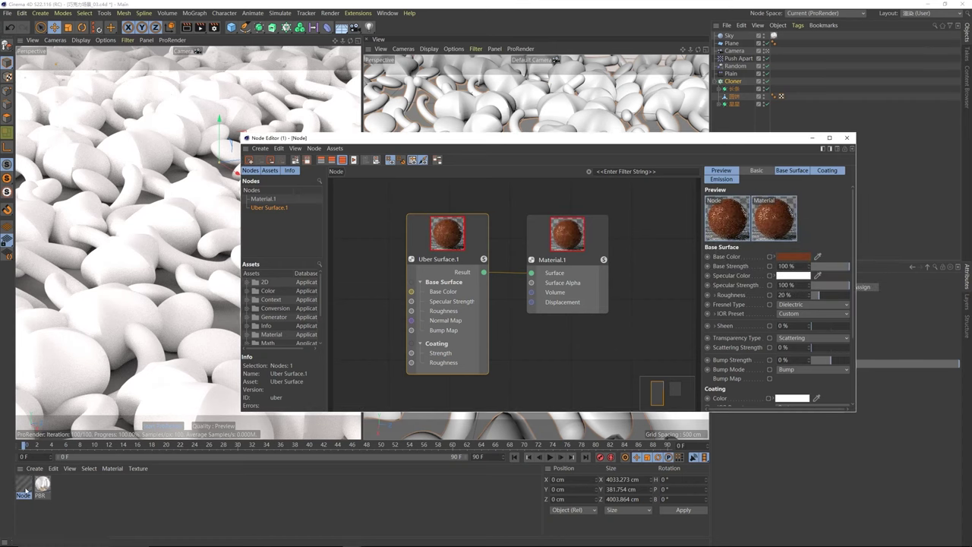
Step: Duplicate the brown material and set the copy's base color to orange, about H 16°, S 91%, V 89%
left_click_drag(26, 488, 41, 489, "ctrl")
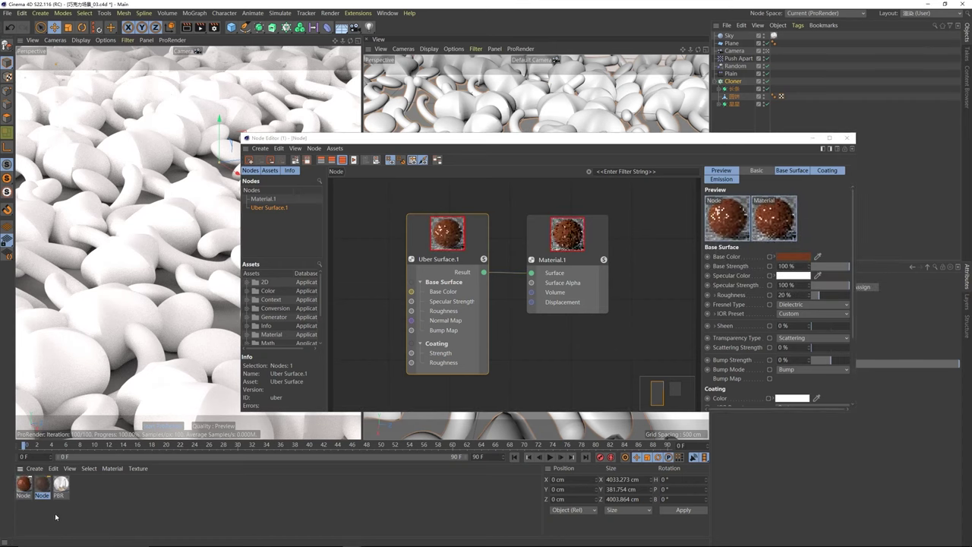
left_click(582, 332)
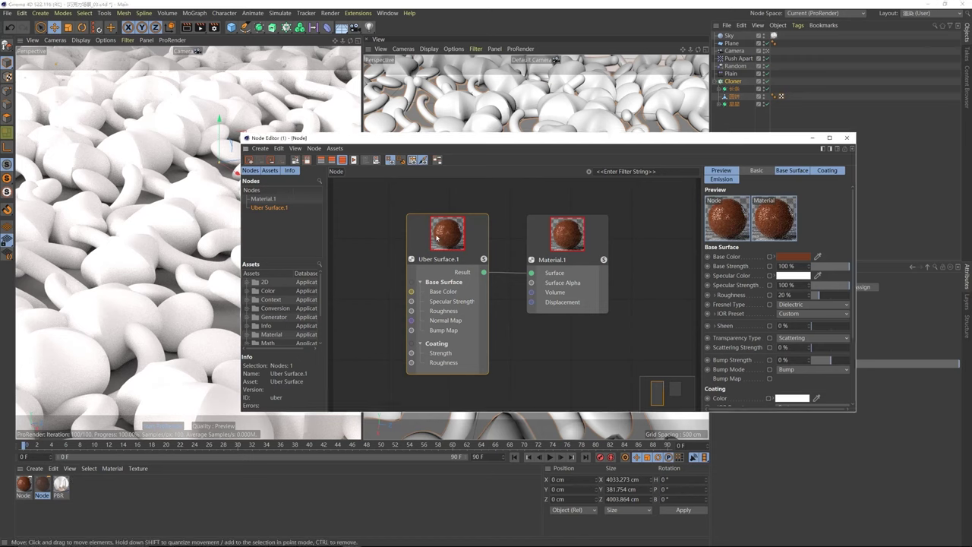
left_click(808, 257)
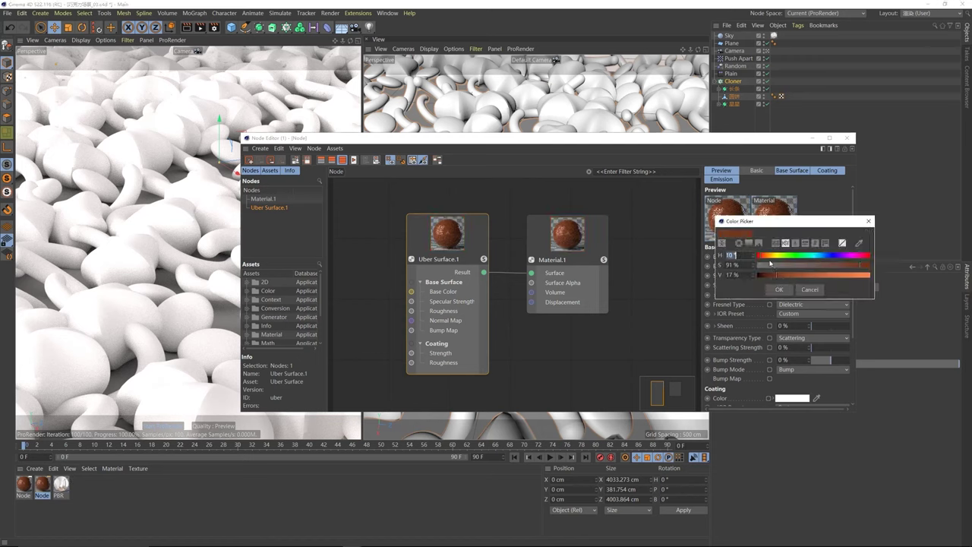
left_click_drag(772, 275, 827, 277)
left_click_drag(768, 257, 763, 257)
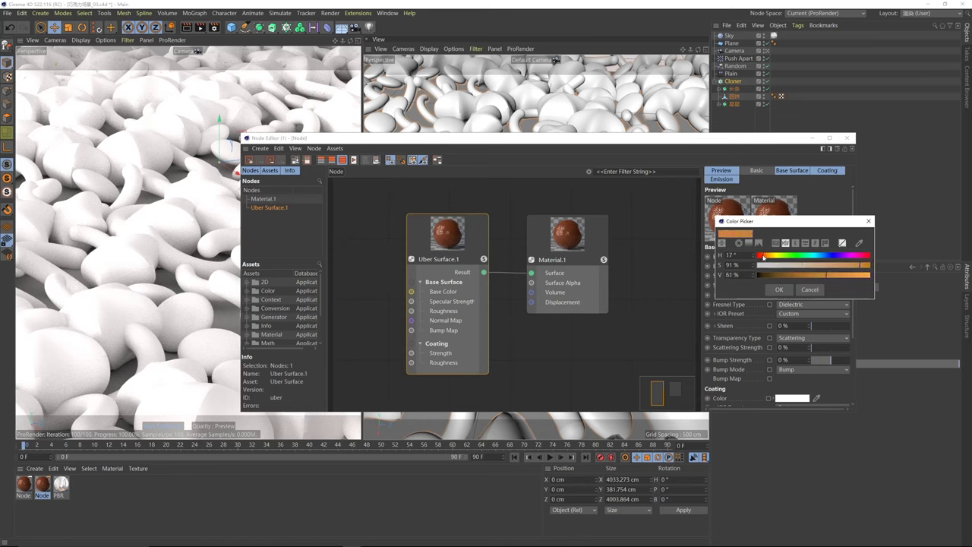
left_click(848, 275)
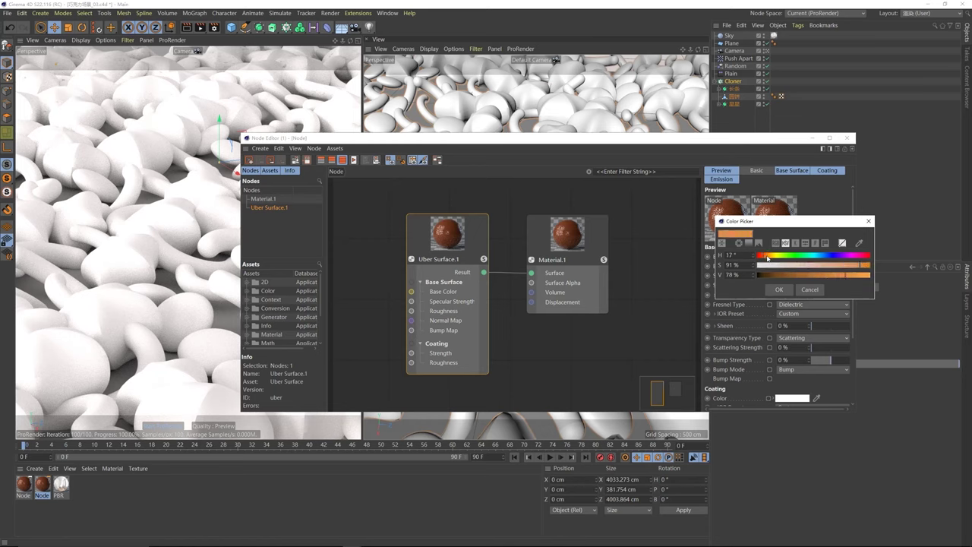
left_click(858, 276)
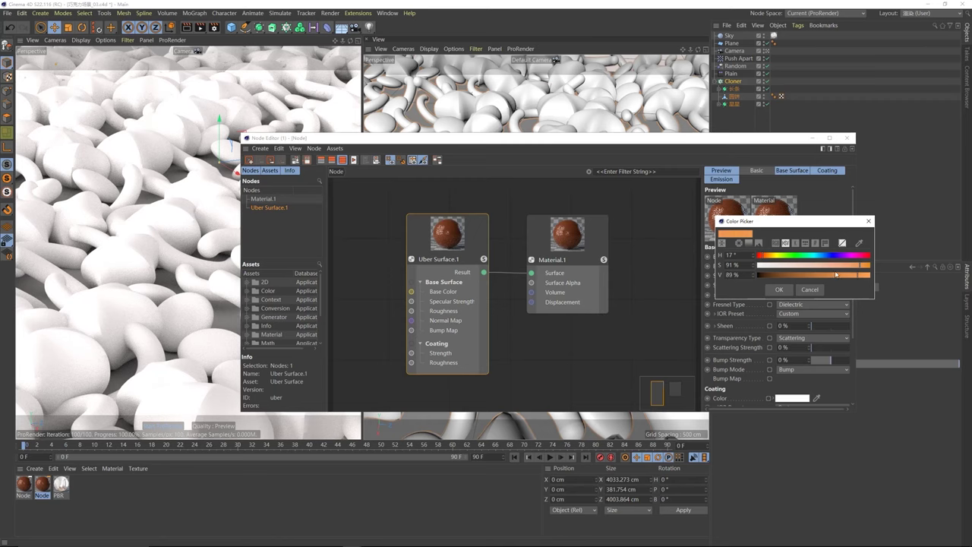
left_click(762, 258)
left_click(779, 289)
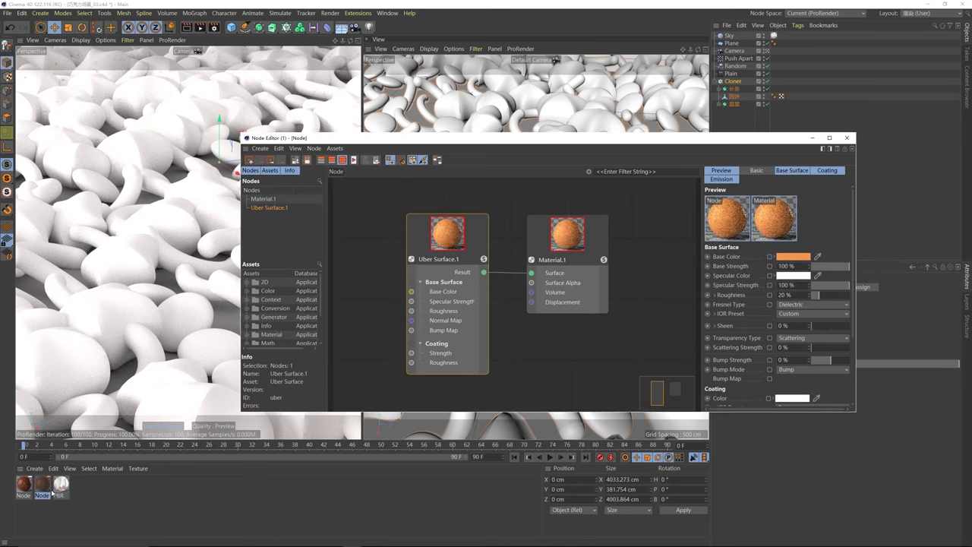
Step: Duplicate the orange material, set the copy's base color to a pale pinkish white, and close the Node Editor
left_click_drag(44, 484, 62, 490, "ctrl")
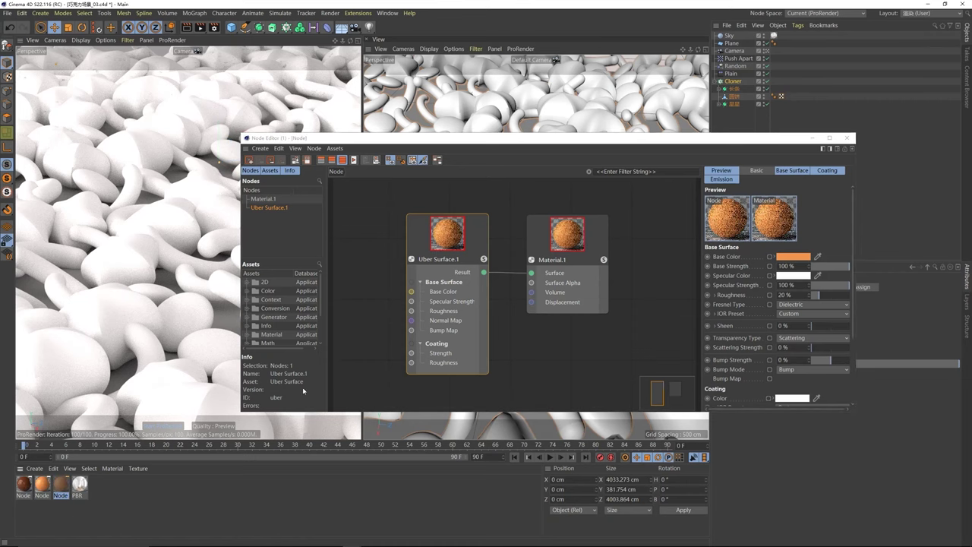
left_click(793, 257)
left_click(766, 264)
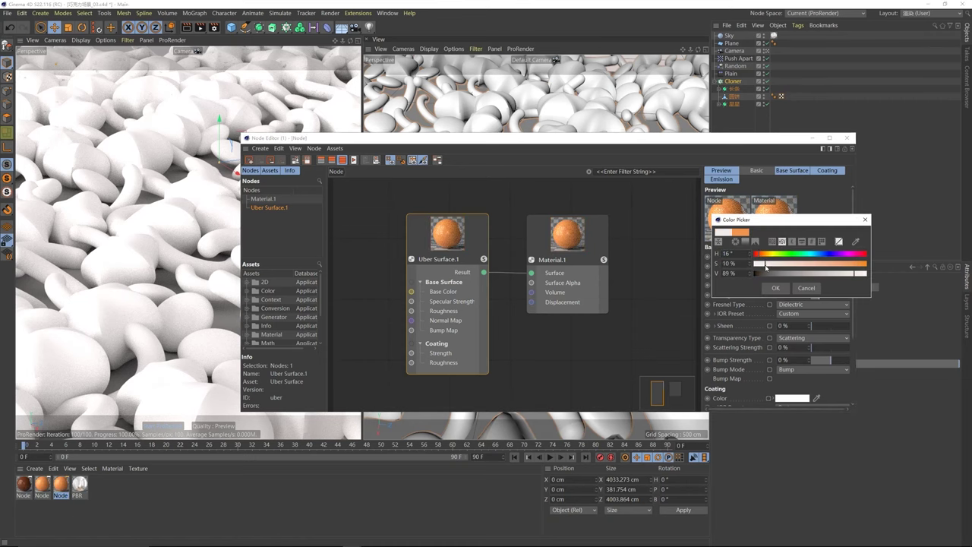
mouse_move(766, 265)
left_mouse_down()
mouse_move(774, 265)
mouse_move(758, 257)
mouse_move(777, 267)
left_mouse_up()
left_click(775, 287)
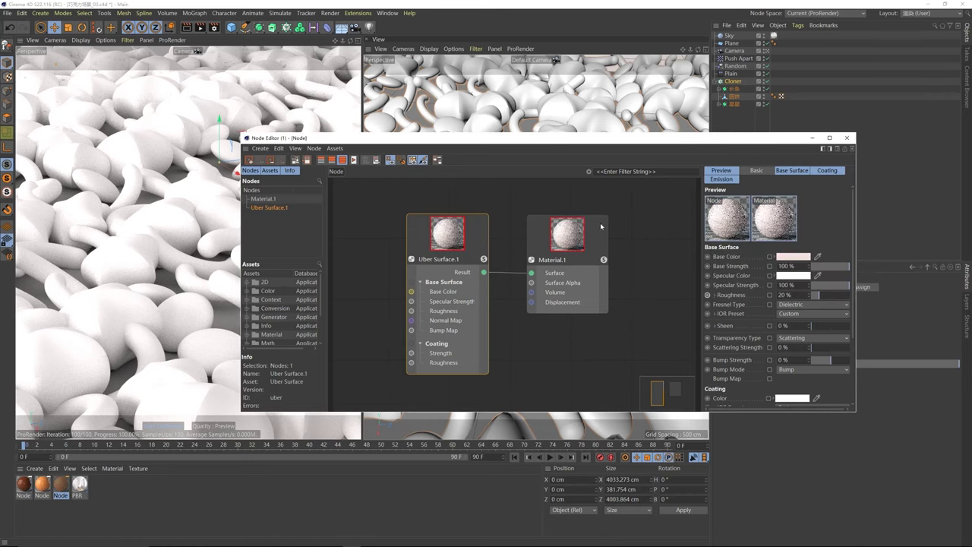
left_click_drag(531, 143, 592, 99)
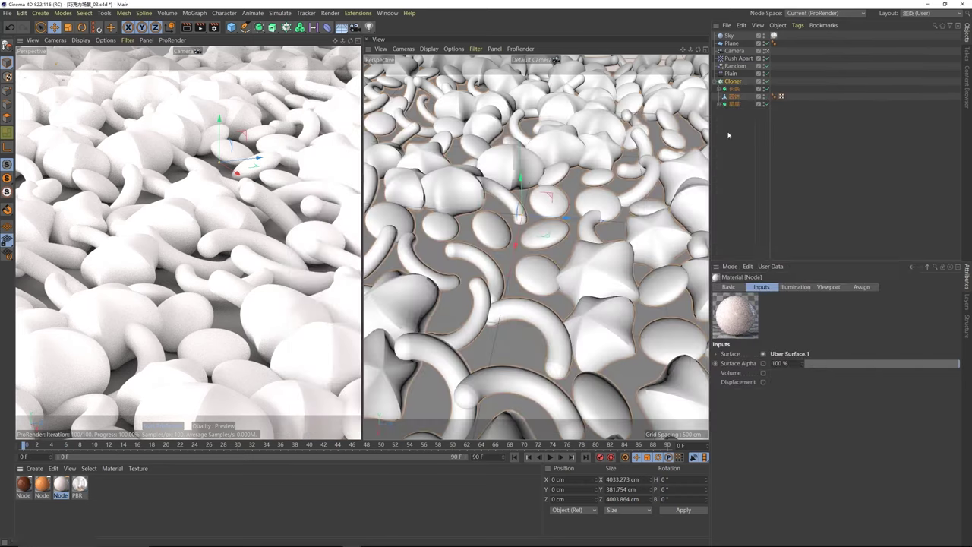
left_click(897, 101)
Step: Apply the brown material to the star object inside the Cloner
left_click(21, 489)
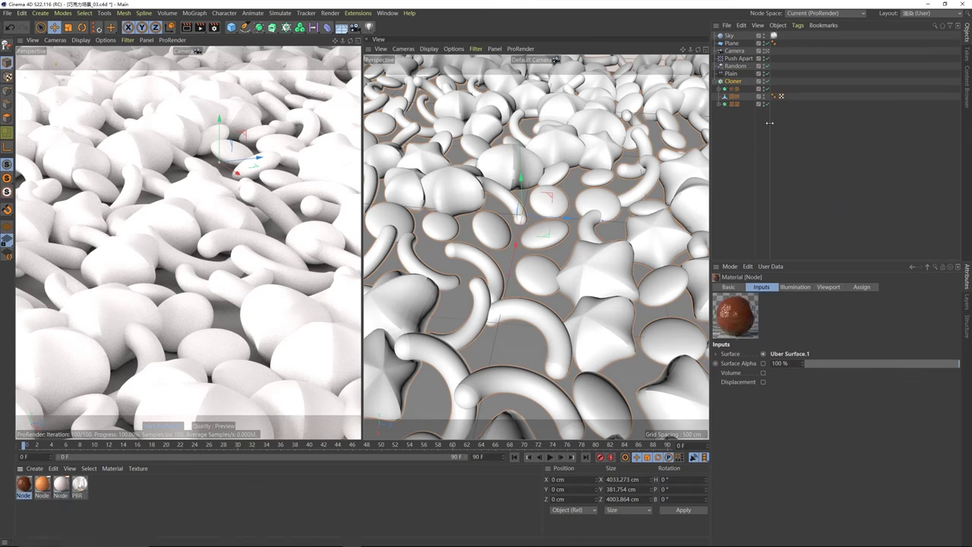
left_click_drag(741, 120, 732, 86)
left_click(745, 127)
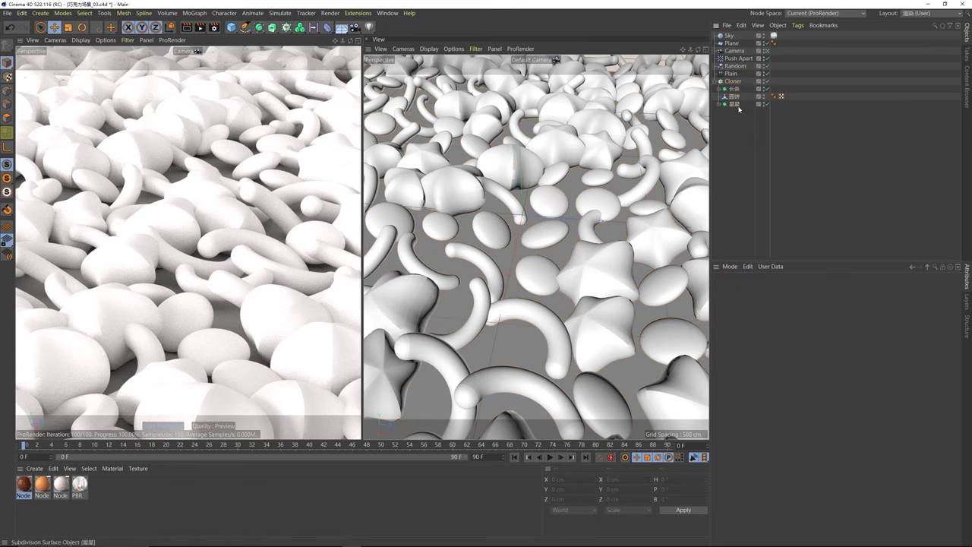
left_click(735, 105)
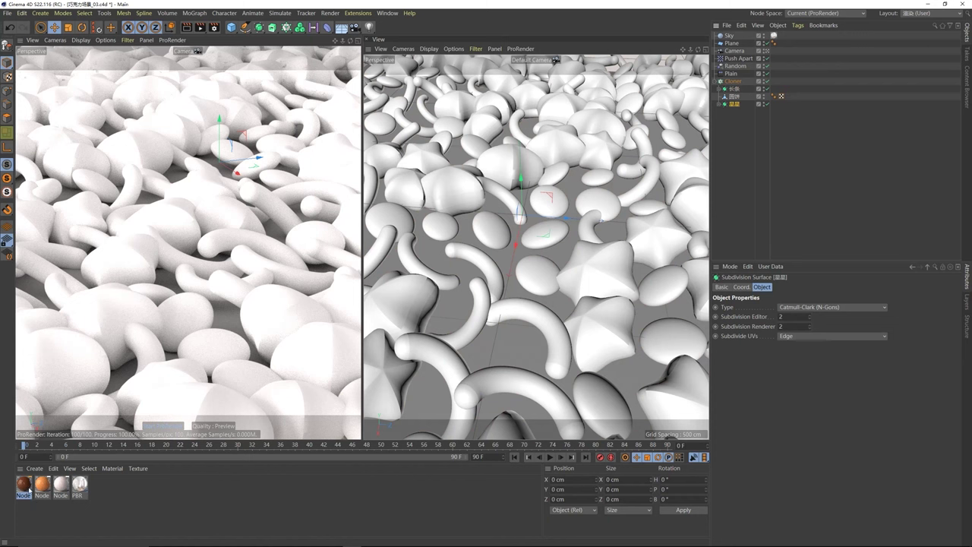
left_click_drag(25, 484, 736, 104)
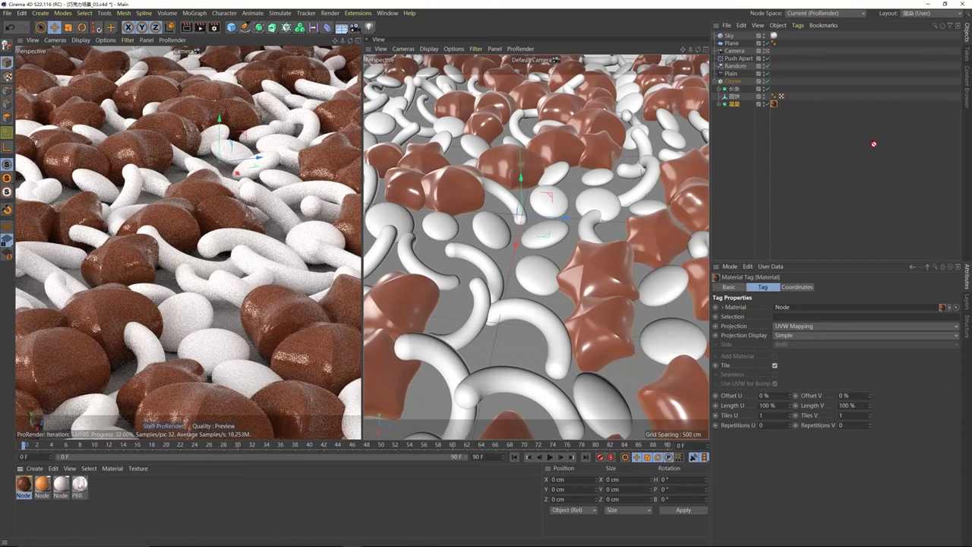
Step: Apply the orange material to the disc object and the pale pinkish material to the tube object
left_click_drag(874, 144, 735, 100)
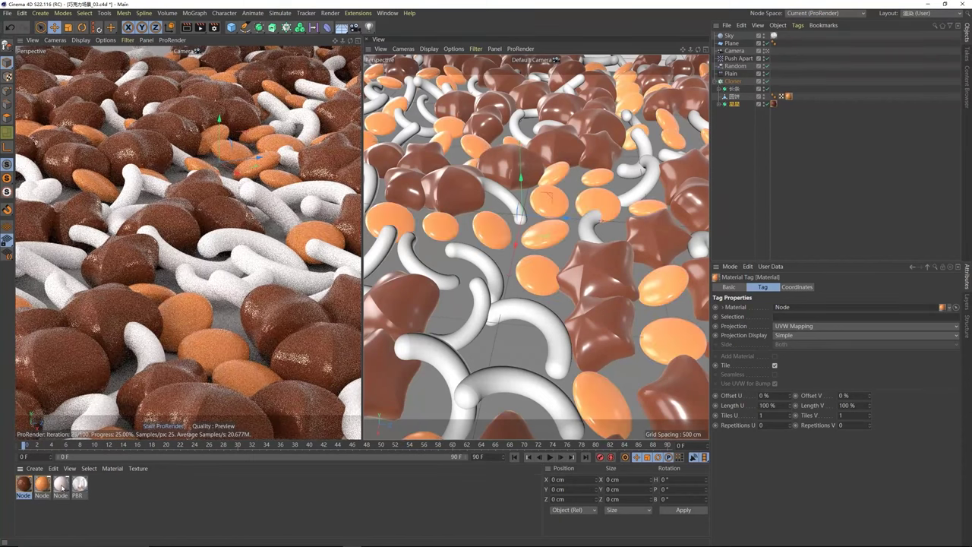
left_click_drag(766, 237, 736, 90)
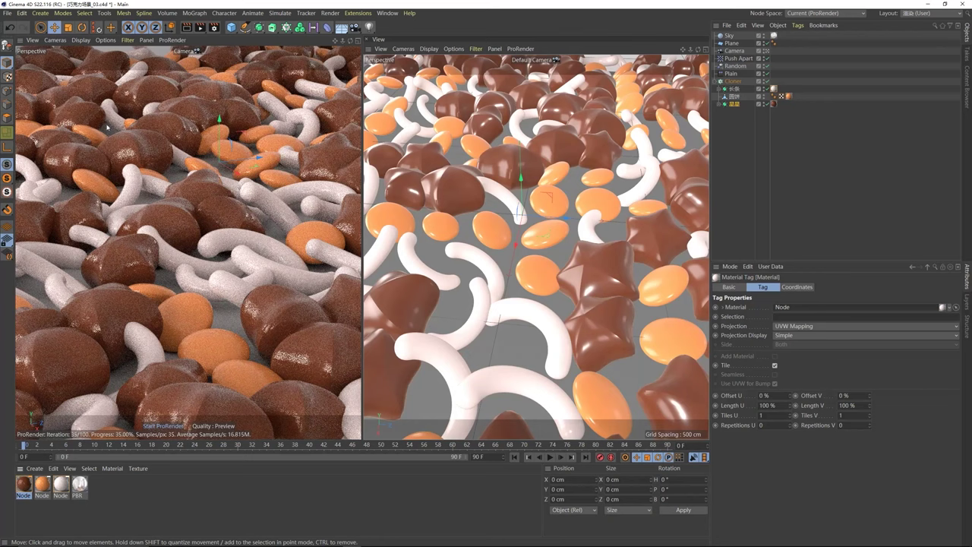
Step: Create another node material for the floor plane and open it in the Node Editor
left_click(215, 320)
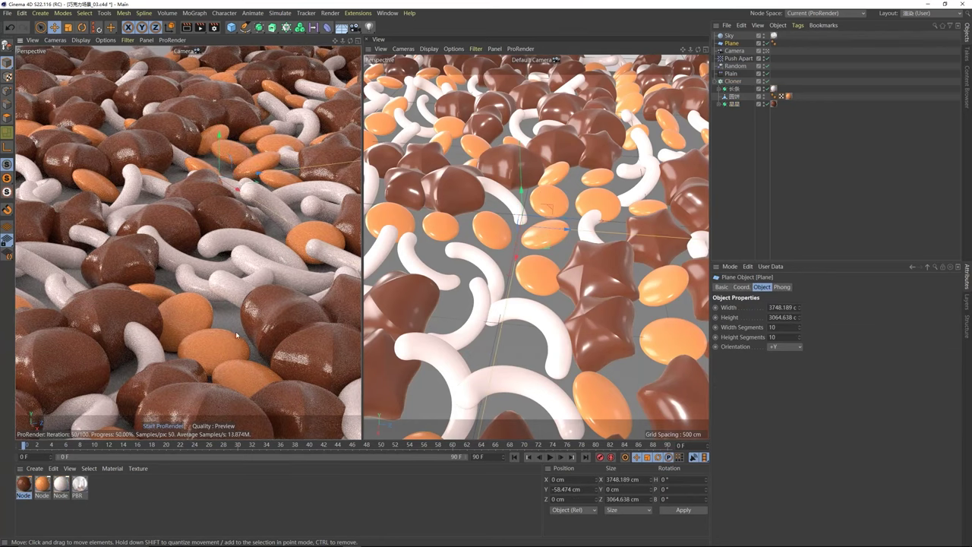
left_click(39, 471)
mouse_move(76, 369)
left_click(190, 403)
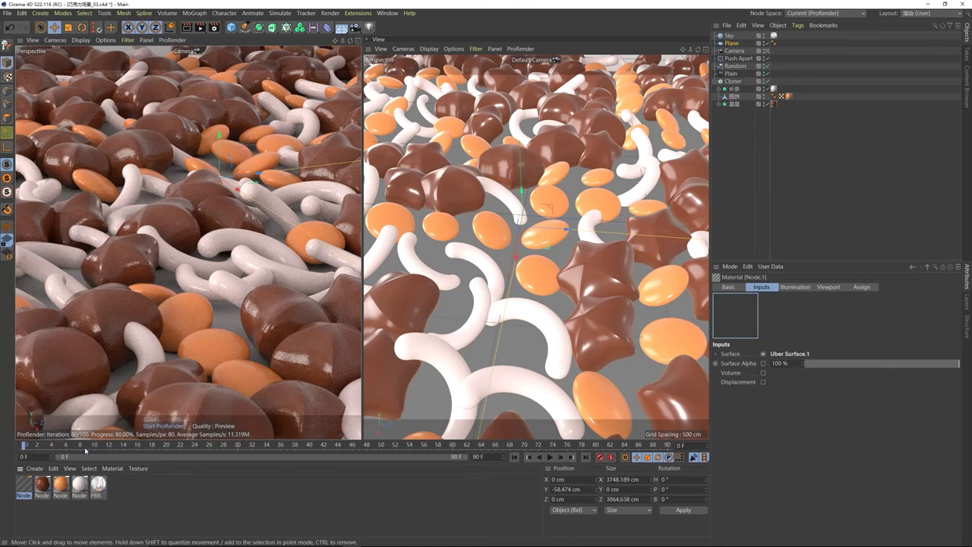
double_click(24, 484)
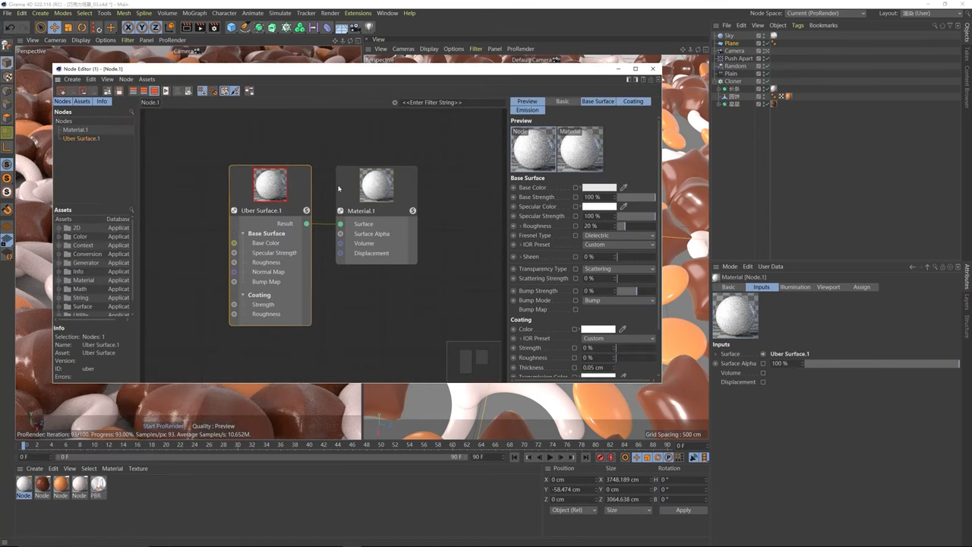
Step: Set the new material's base color to near black, apply it to the floor plane, and close the Node Editor
left_click(599, 187)
left_click_drag(581, 205, 575, 204)
left_click(588, 219)
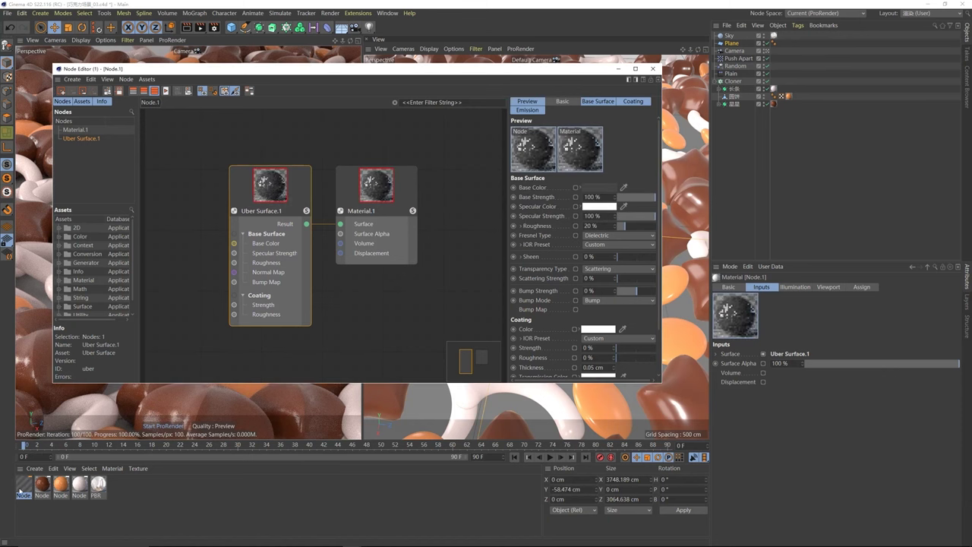
left_click(778, 43)
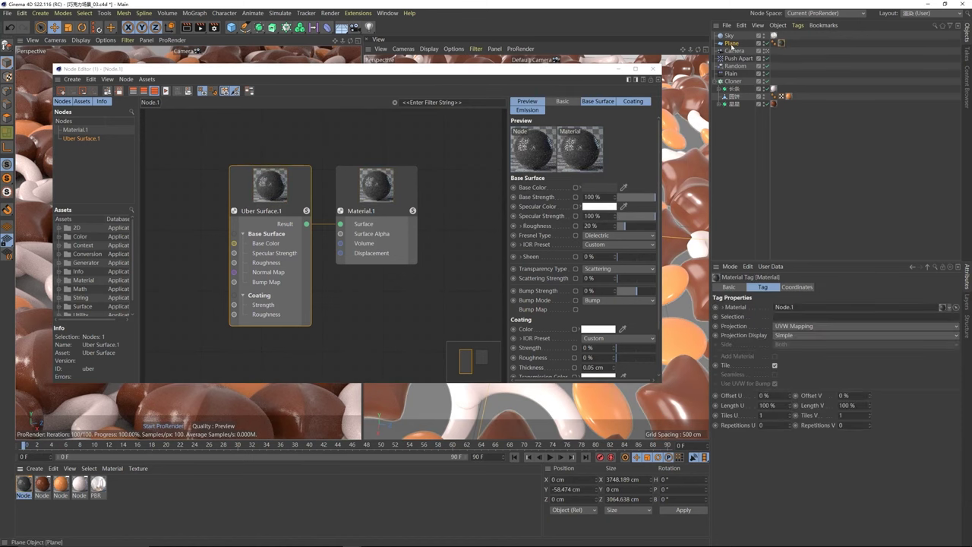
left_click(653, 68)
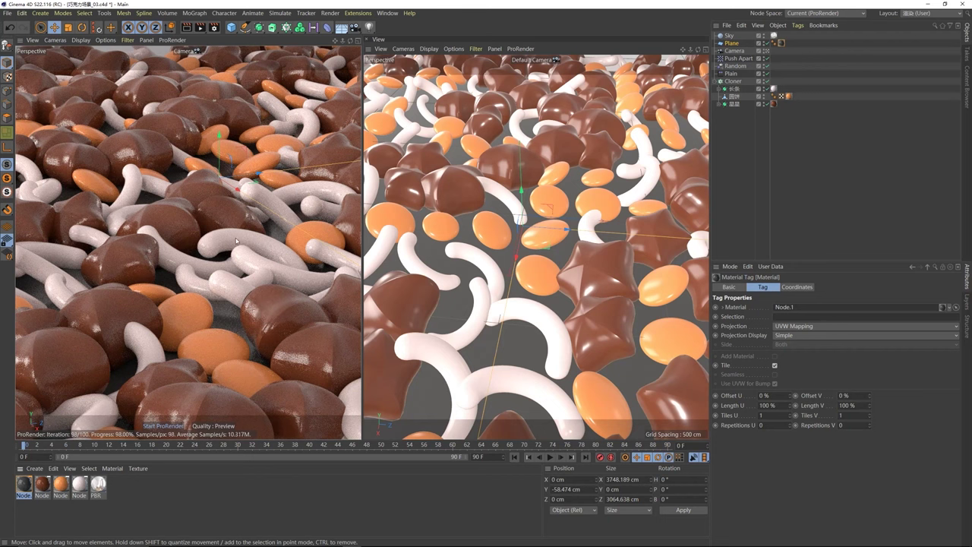
Step: Open the pale pinkish tube material in the Node Editor, make room beside its nodes, and add a Gradient node
left_click(80, 484)
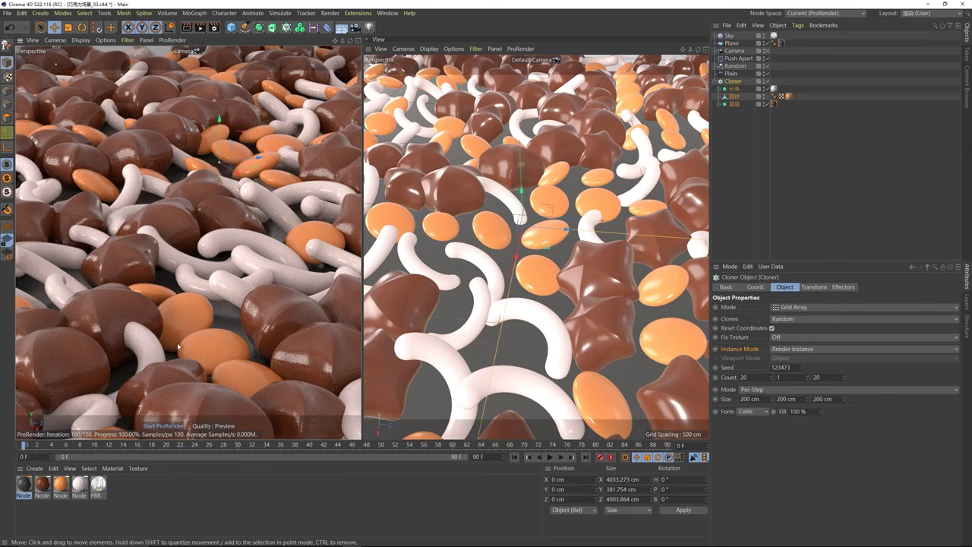
double_click(85, 483)
left_click_drag(332, 96, 665, 106)
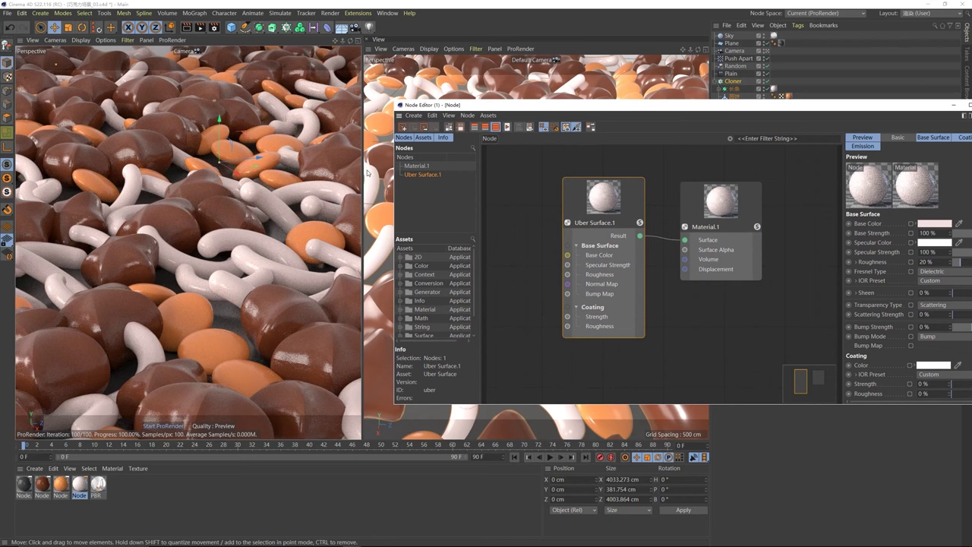
left_click_drag(731, 196, 802, 212)
left_click_drag(627, 205, 692, 209)
left_click_drag(770, 216, 790, 218)
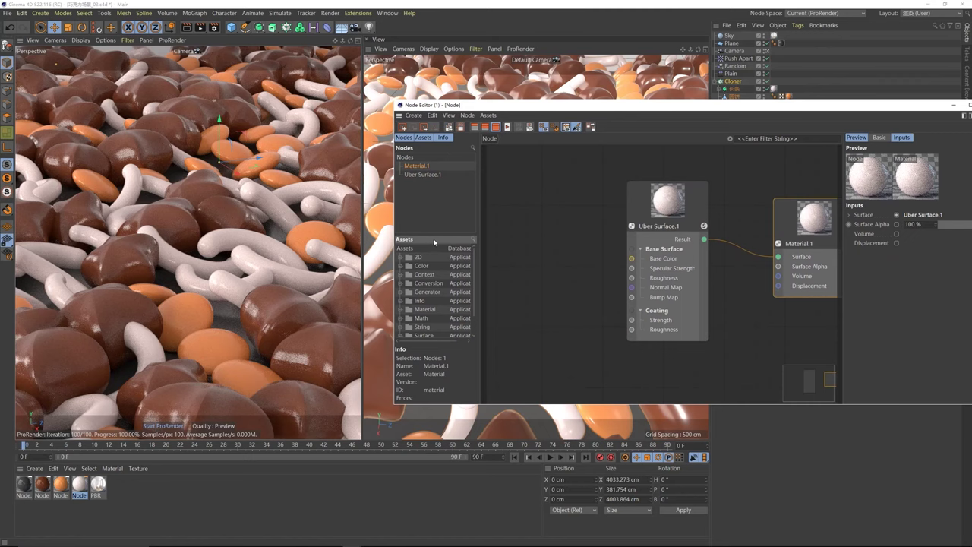
left_click(470, 241)
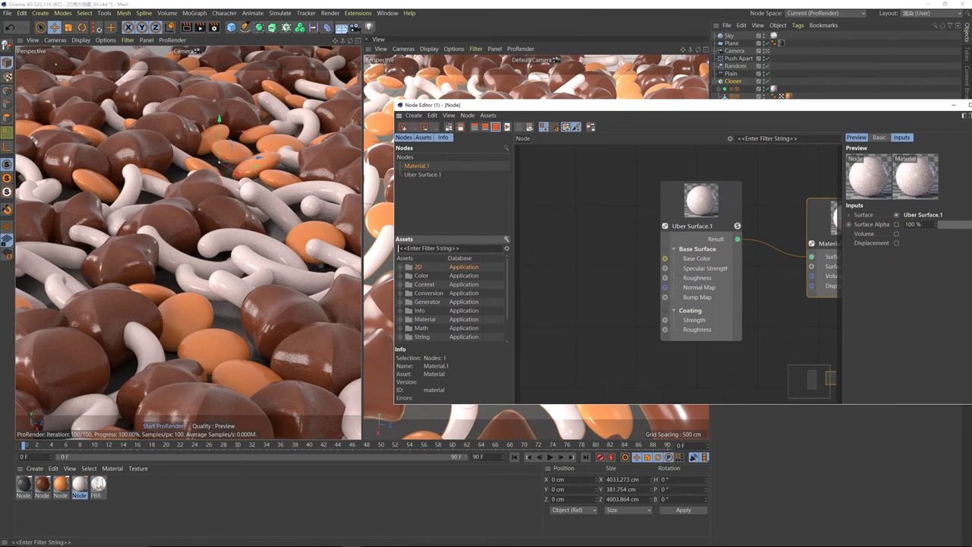
type("c")
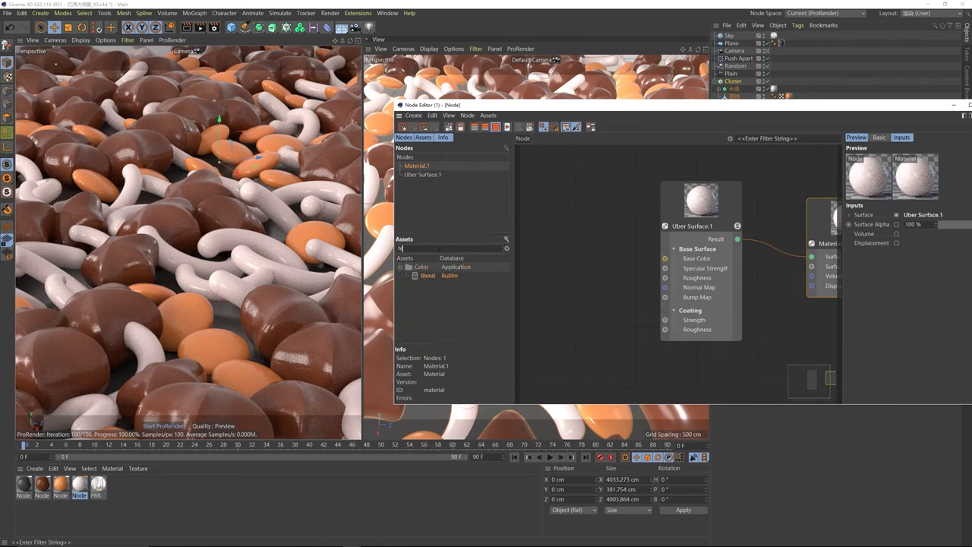
type("ra")
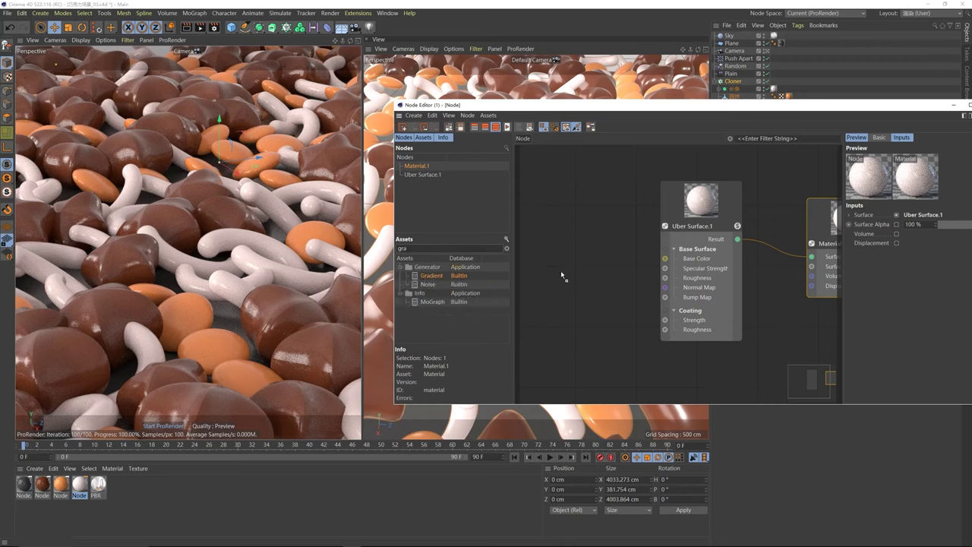
left_click_drag(561, 275, 577, 258)
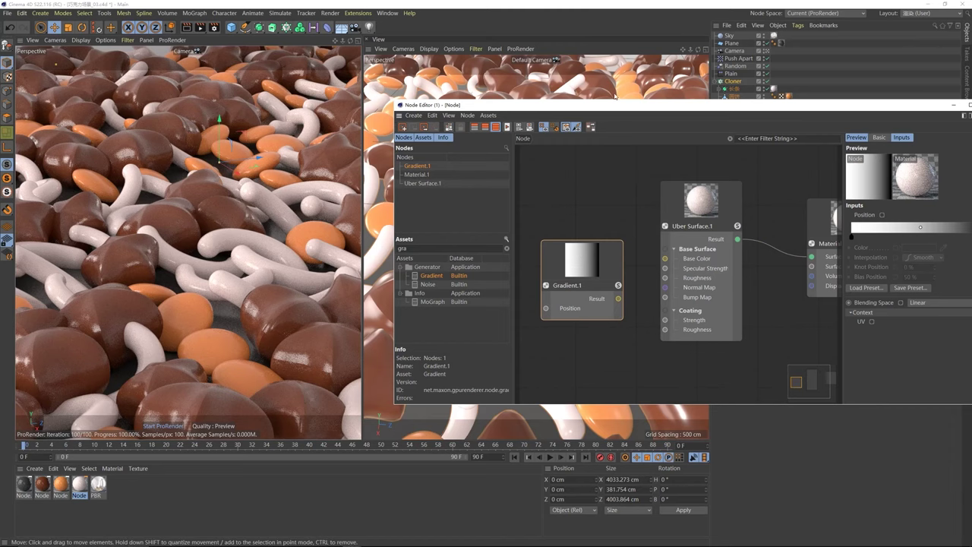
Step: Change the gradient's black knot to a pale pink with H 8°, S 22% and V 100%
left_click_drag(624, 108, 518, 96)
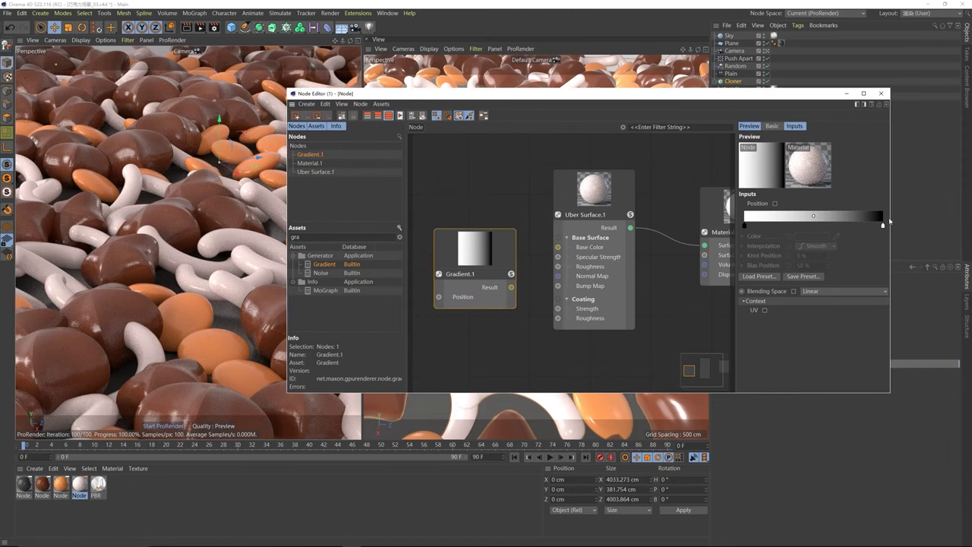
left_click(744, 226)
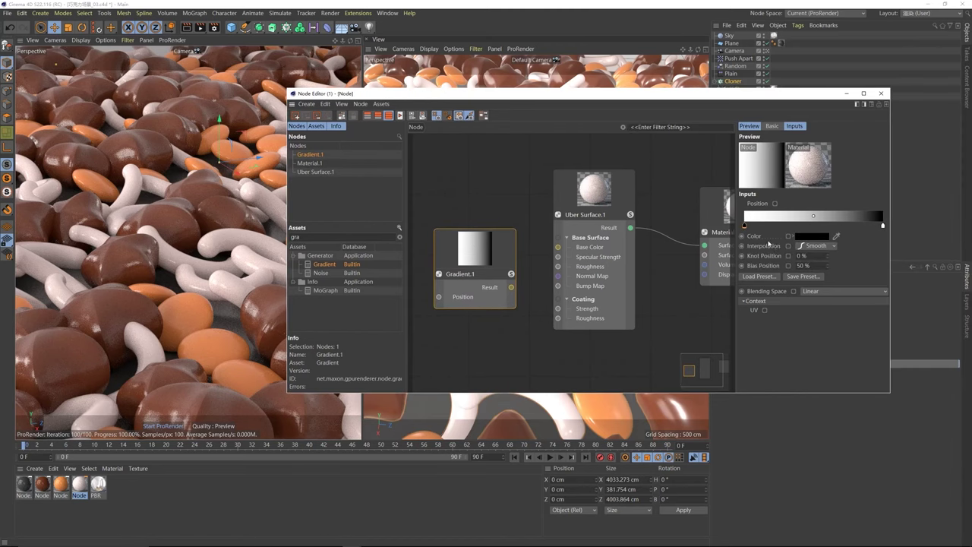
left_click(811, 236)
left_click_drag(805, 254, 901, 255)
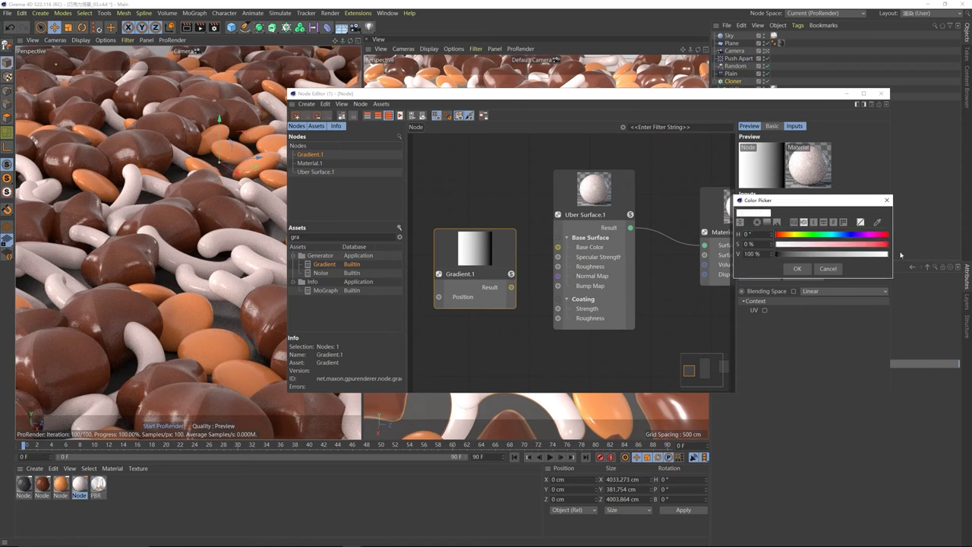
mouse_move(773, 236)
left_mouse_down()
mouse_move(794, 246)
mouse_move(778, 234)
left_mouse_up()
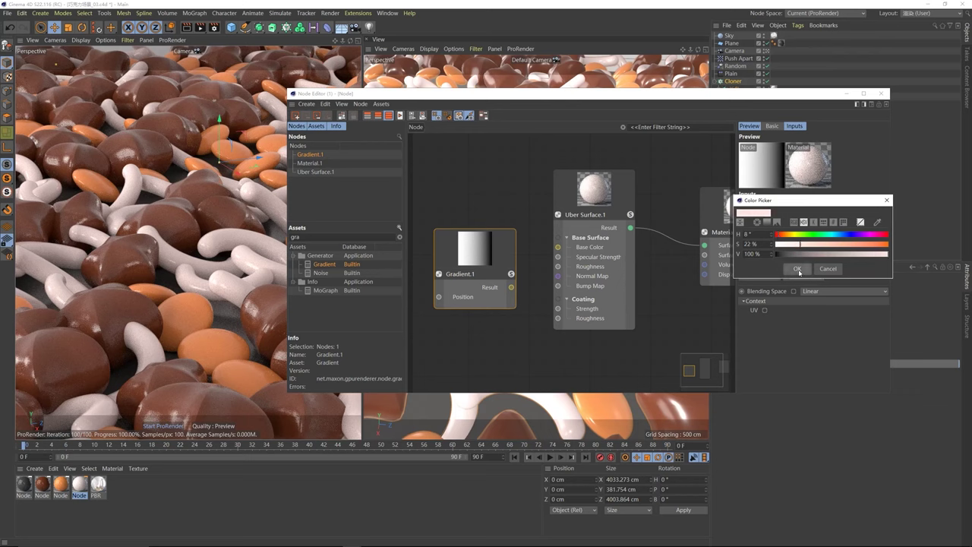
left_click(797, 268)
left_click(882, 226)
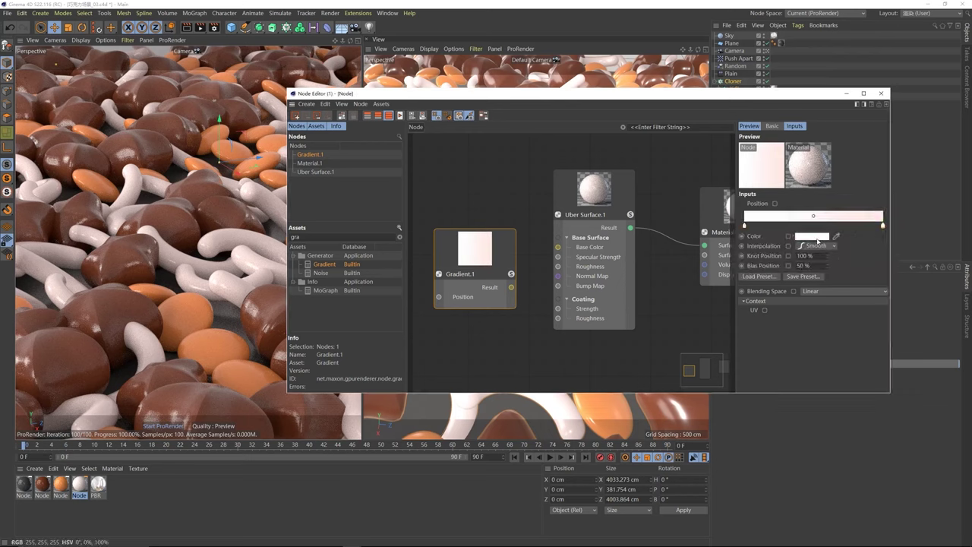
double_click(883, 226)
left_click(801, 269)
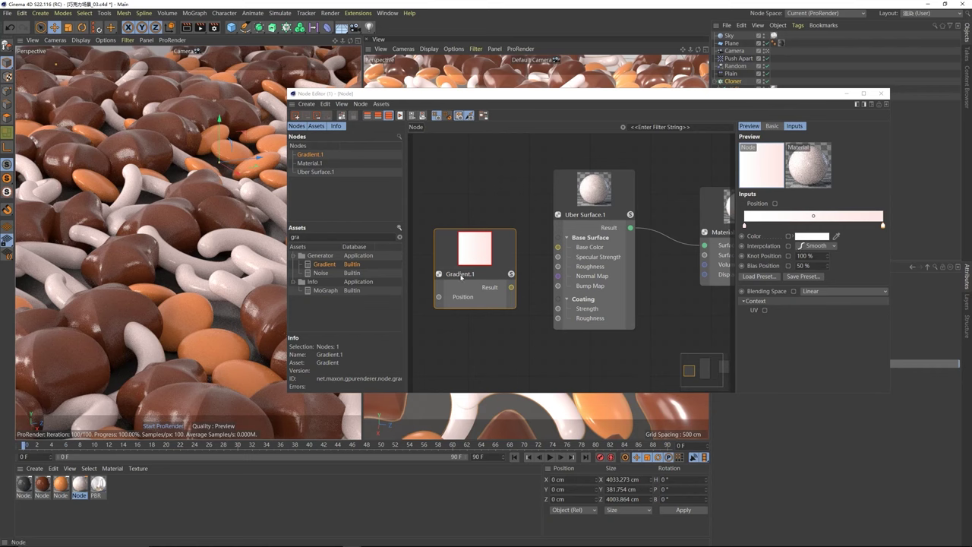
Step: Connect the Gradient node's result to the Uber Surface's base color and close the Node Editor
left_click_drag(477, 253, 475, 225)
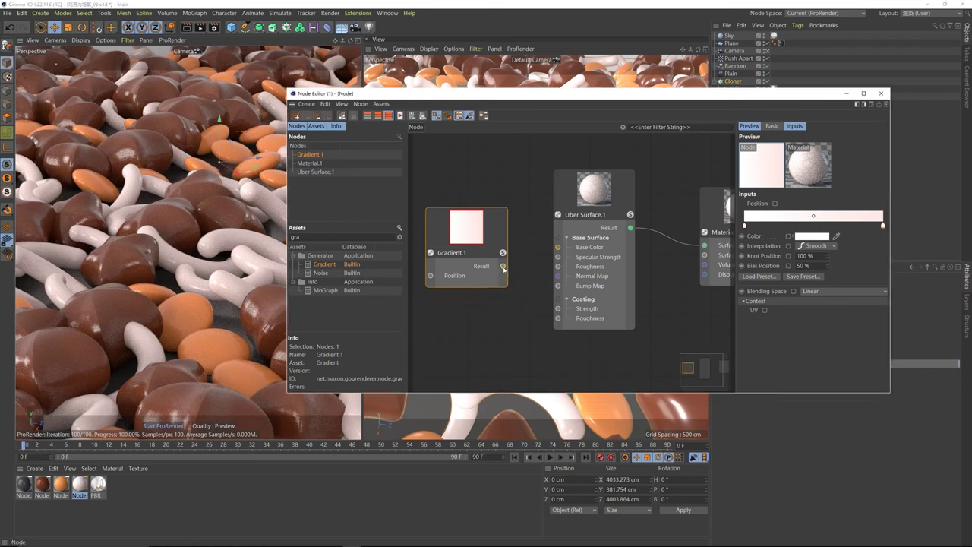
left_click_drag(503, 268, 559, 254)
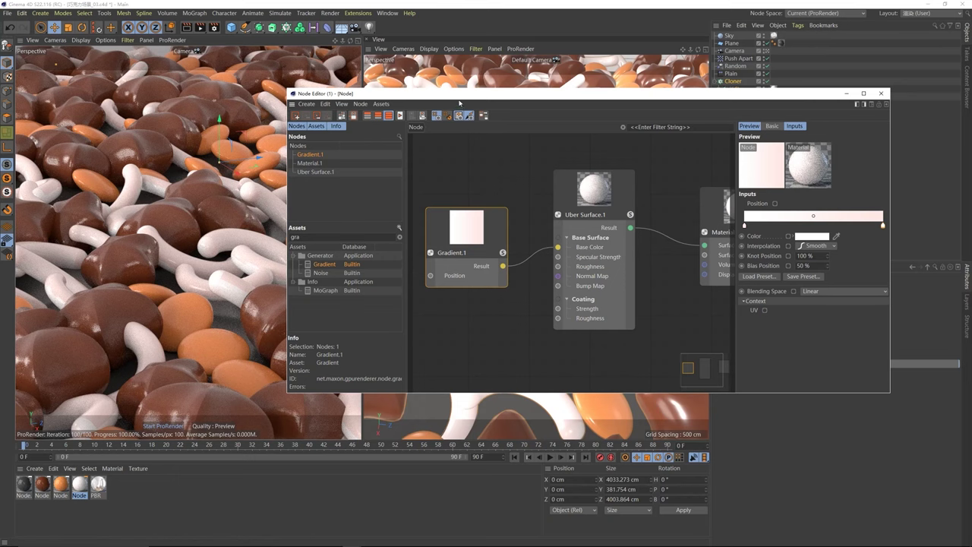
left_click_drag(463, 94, 367, 136)
left_click(783, 136)
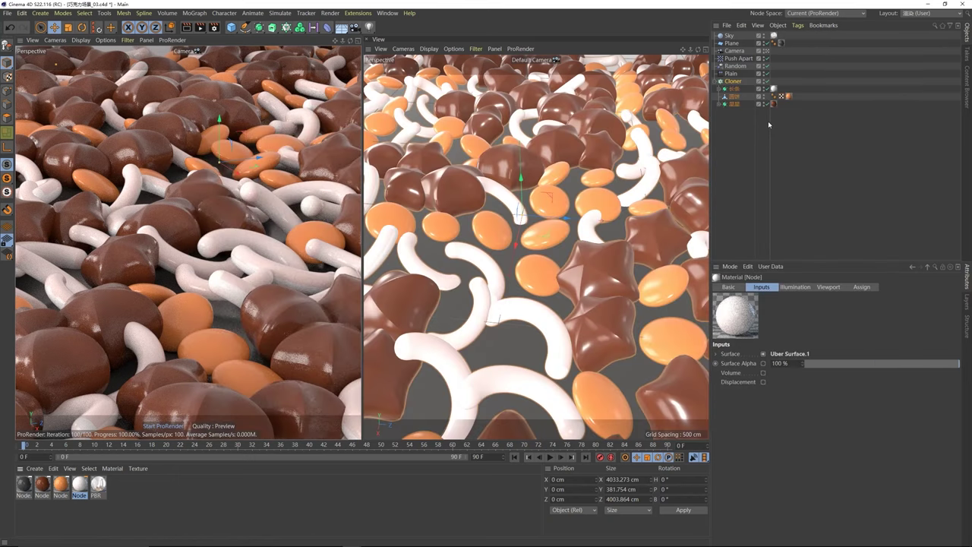
Step: Rotate the Sky object to a heading of -17° and a pitch of -30° to shift the reflections
left_click(729, 36)
left_click(742, 287)
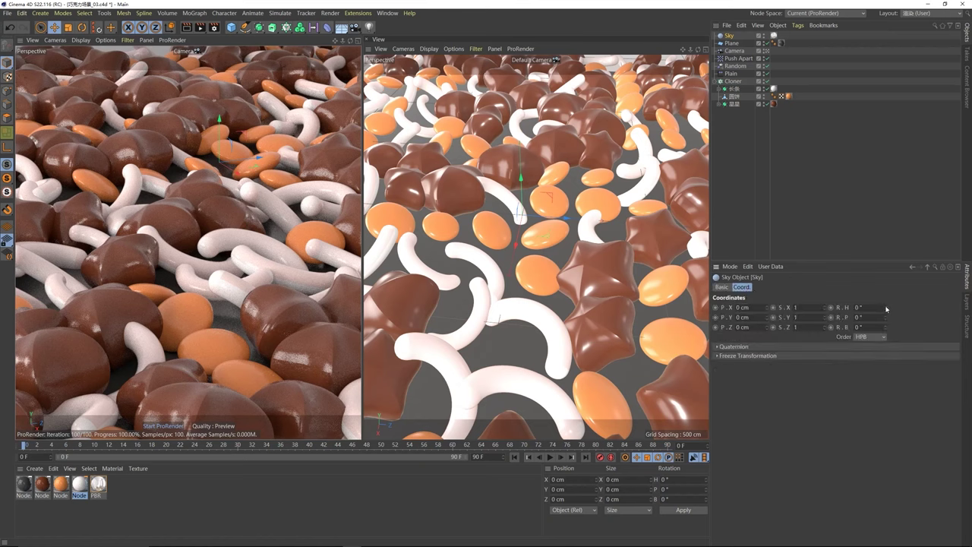
mouse_move(886, 308)
left_mouse_down()
mouse_move(886, 300)
mouse_move(890, 324)
left_mouse_up()
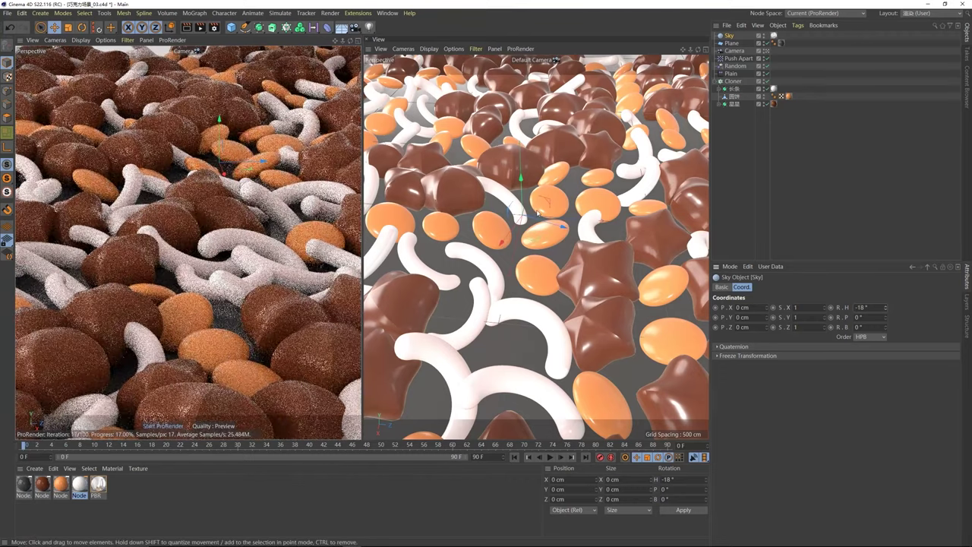
left_click_drag(886, 318, 886, 341)
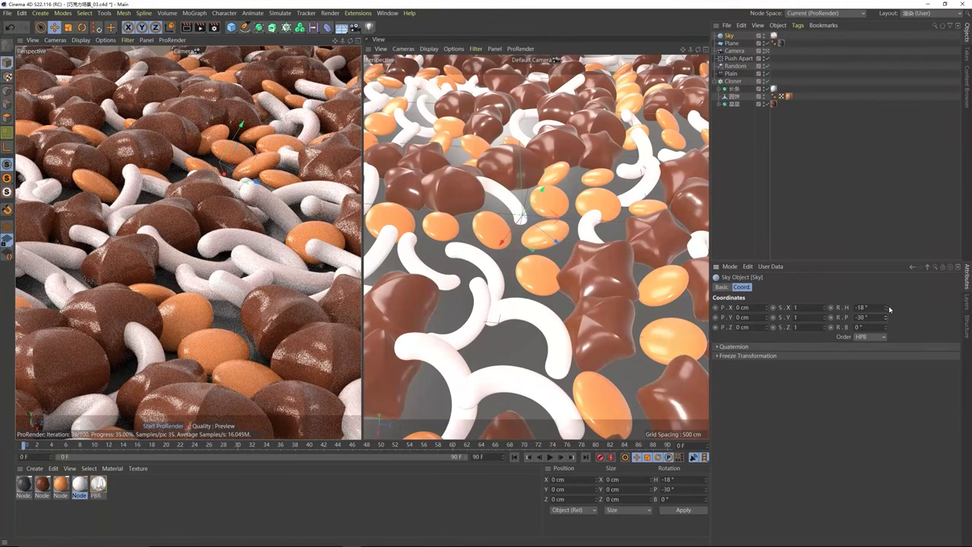
left_click_drag(886, 308, 886, 306)
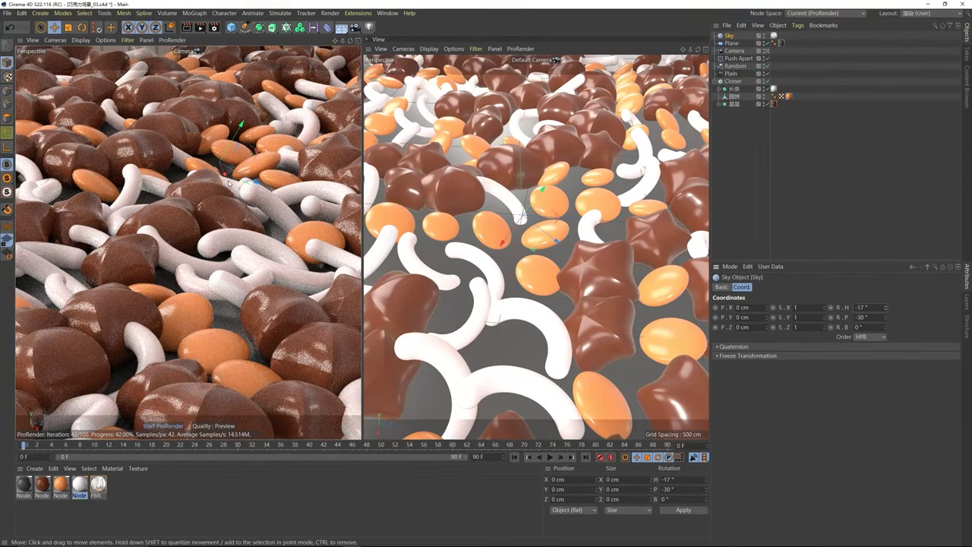
left_click(823, 136)
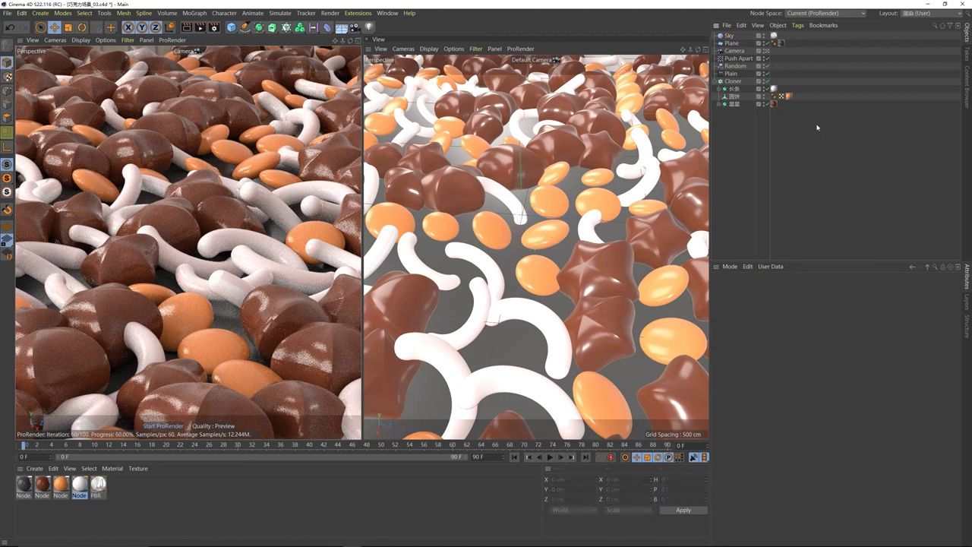
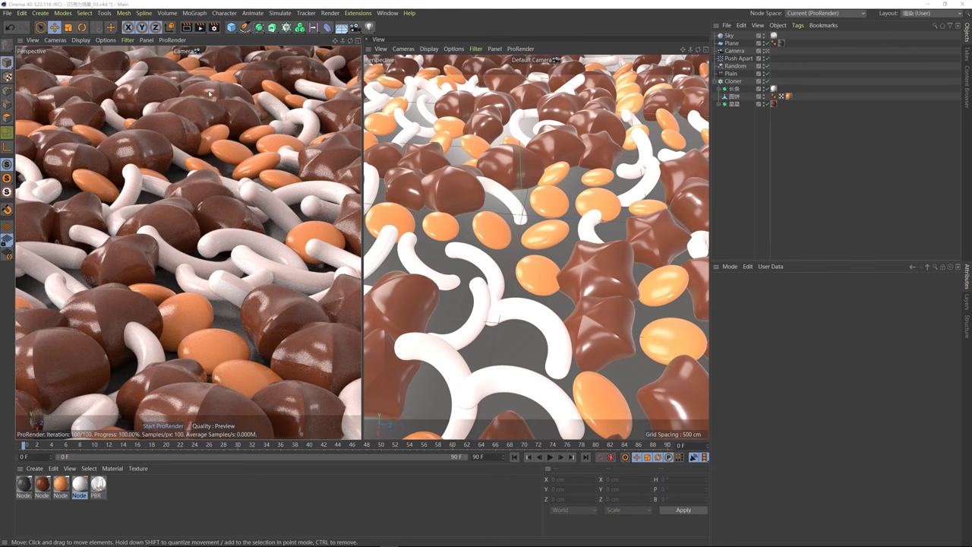
Step: Enable Depth of Field in the ProRender preview render settings and close the settings
left_click(214, 27)
left_click_drag(299, 17, 414, 94)
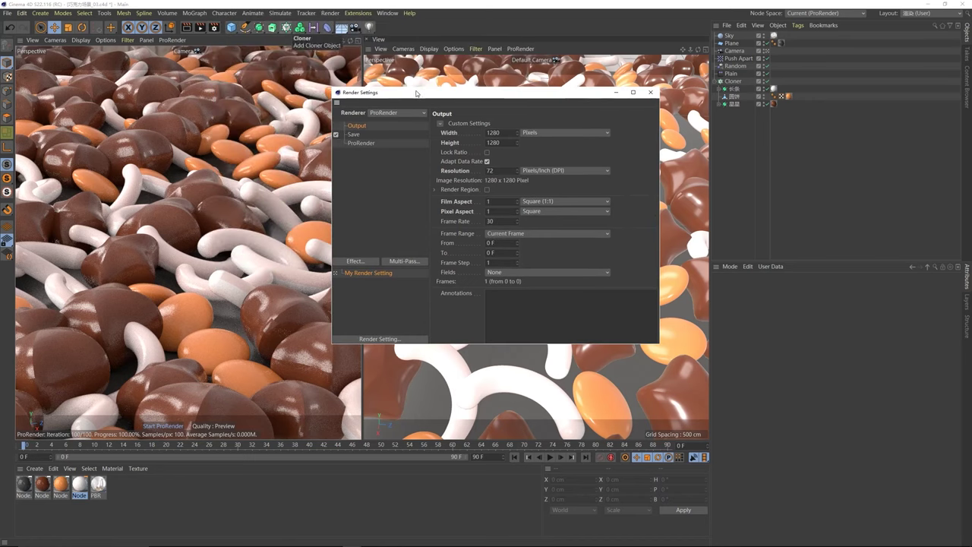
left_click(360, 143)
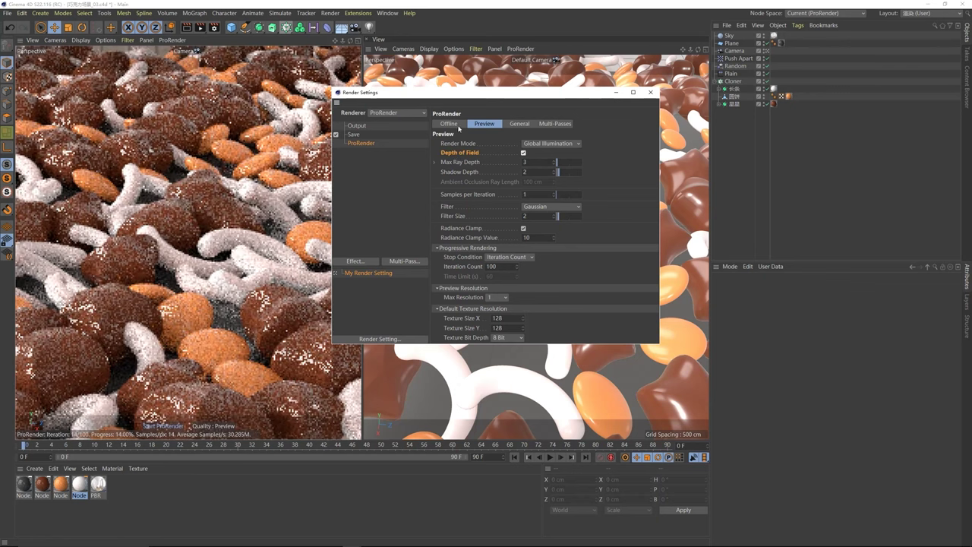
left_click(449, 123)
left_click(523, 153)
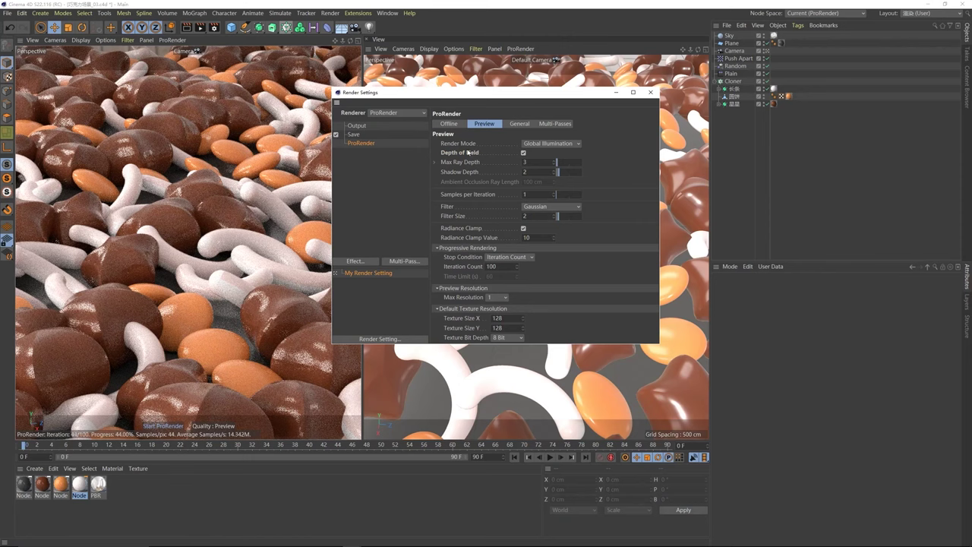
left_click(651, 92)
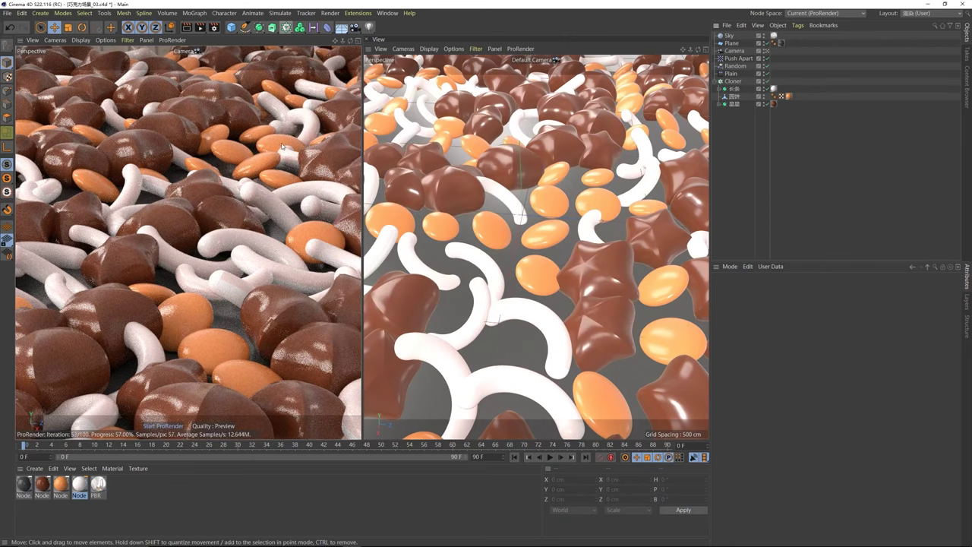
Step: Set the camera's focus distance by picking a brown chocolate near the middle of the camera view
left_click(739, 51)
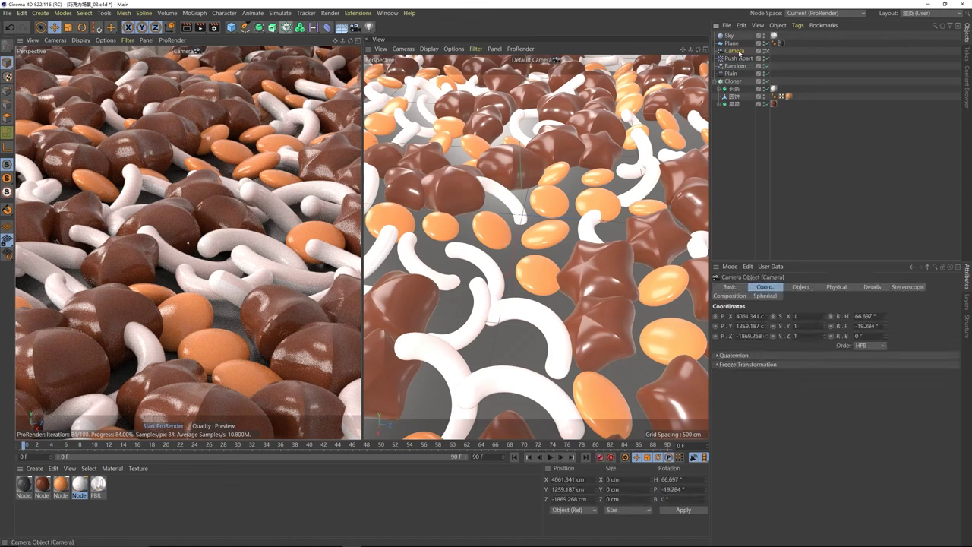
left_click(802, 287)
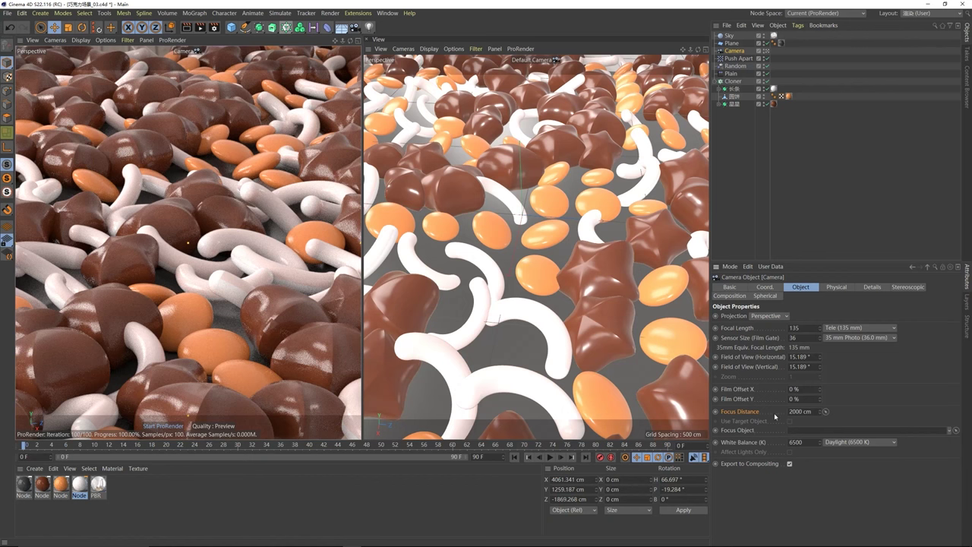
left_click(827, 411)
left_click(158, 215)
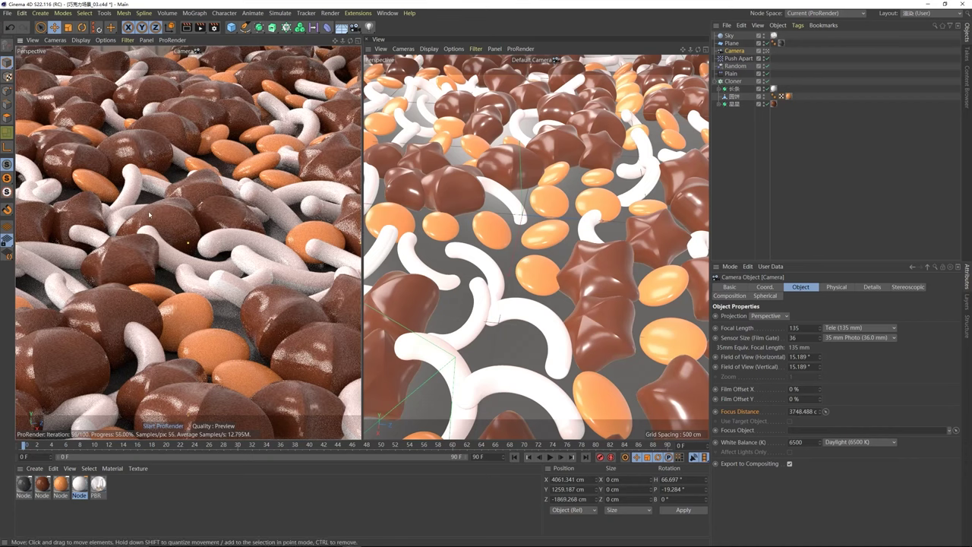
Step: Set the camera's F-Stop to 0.1 for a strong depth-of-field blur
left_click(838, 288)
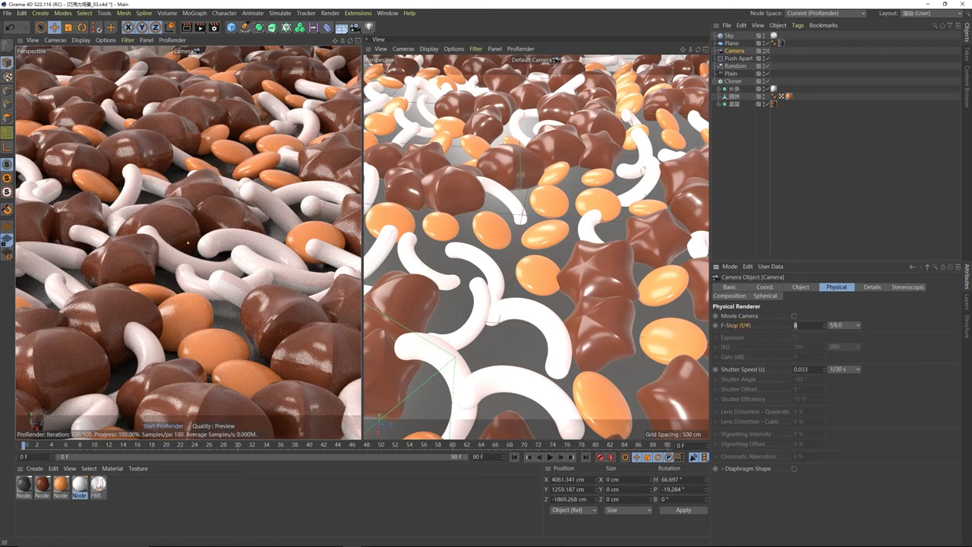
key("Return")
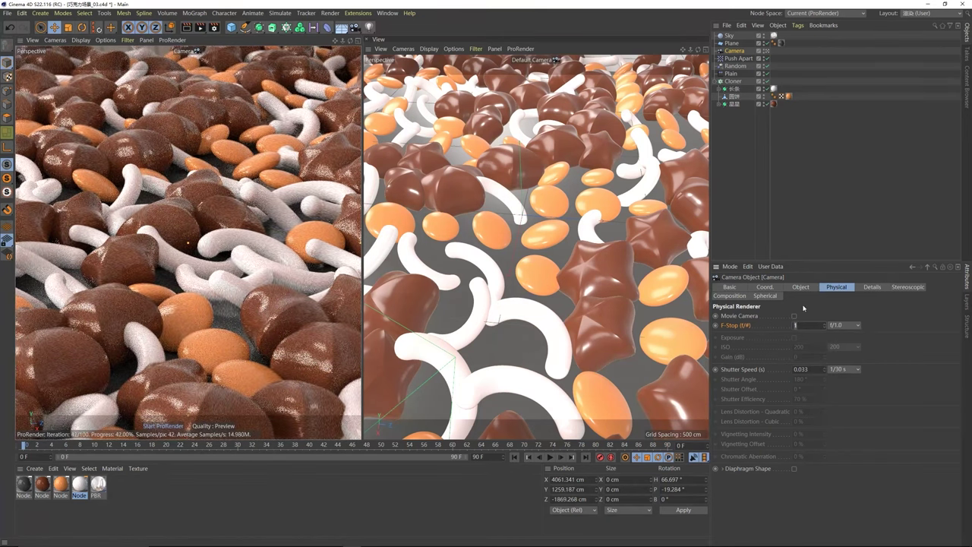
type(".1")
key("Return")
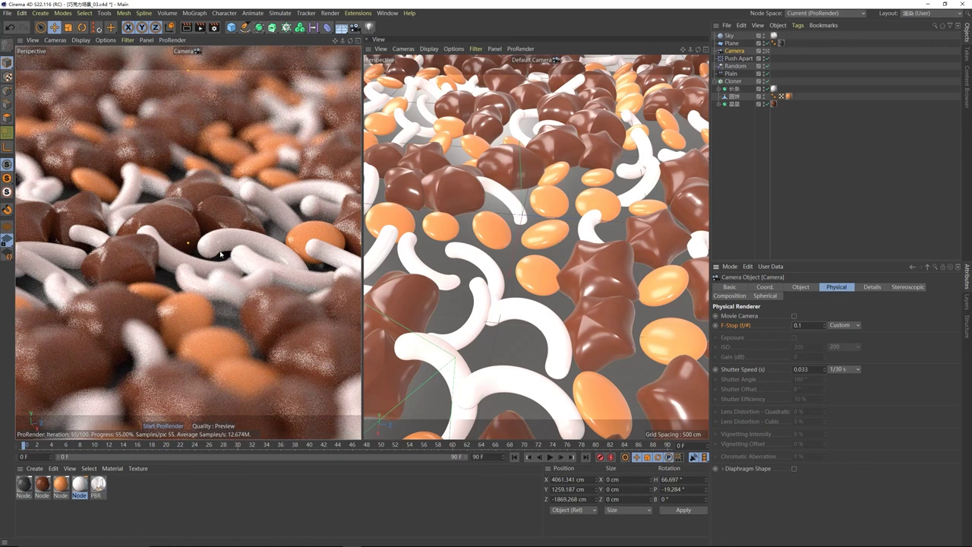
Step: Set the camera's F-Stop to 0.2 to reduce the depth-of-field blur
left_click(798, 325)
type("0.")
key("Return")
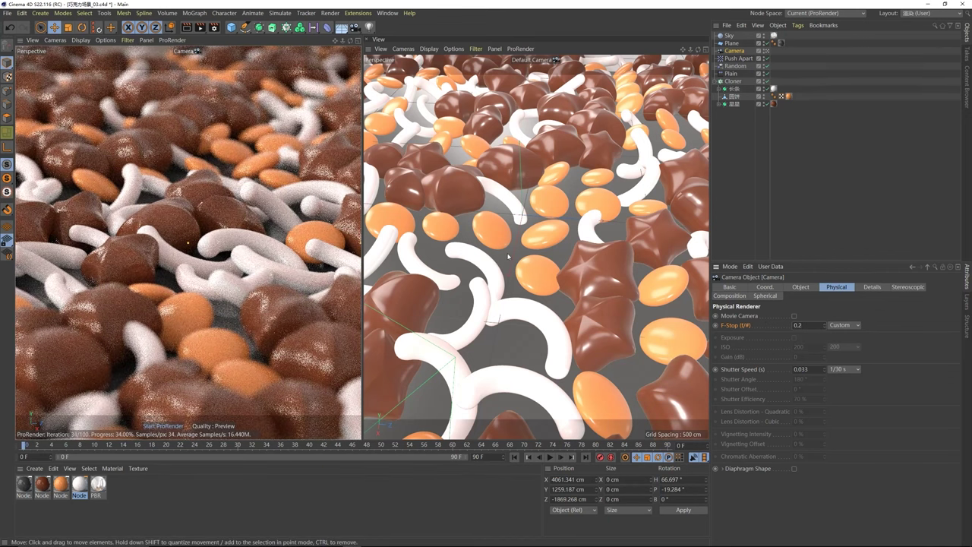
Step: Raise the floor Plane toward the chocolates to a Y position of about -32.7 cm
left_click_drag(508, 257, 508, 194, "alt")
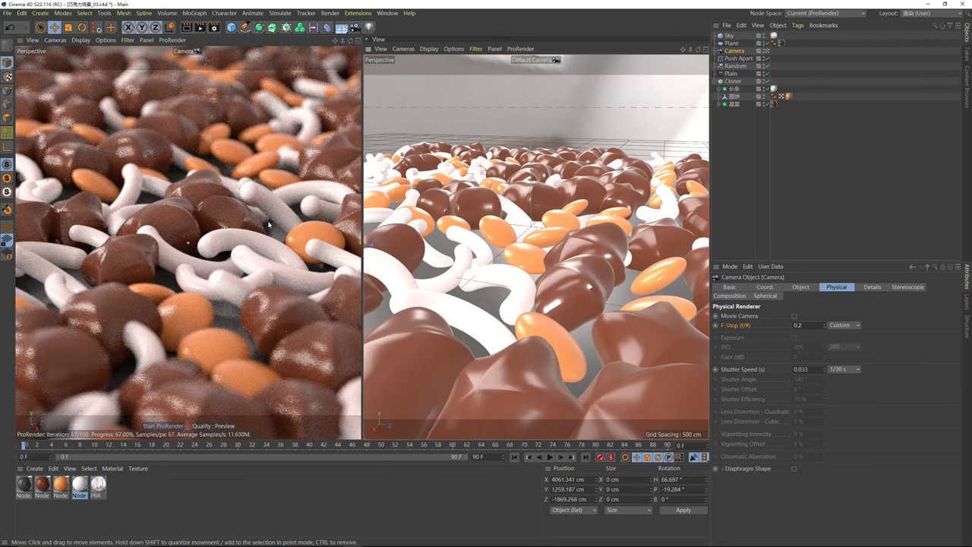
left_click(448, 247)
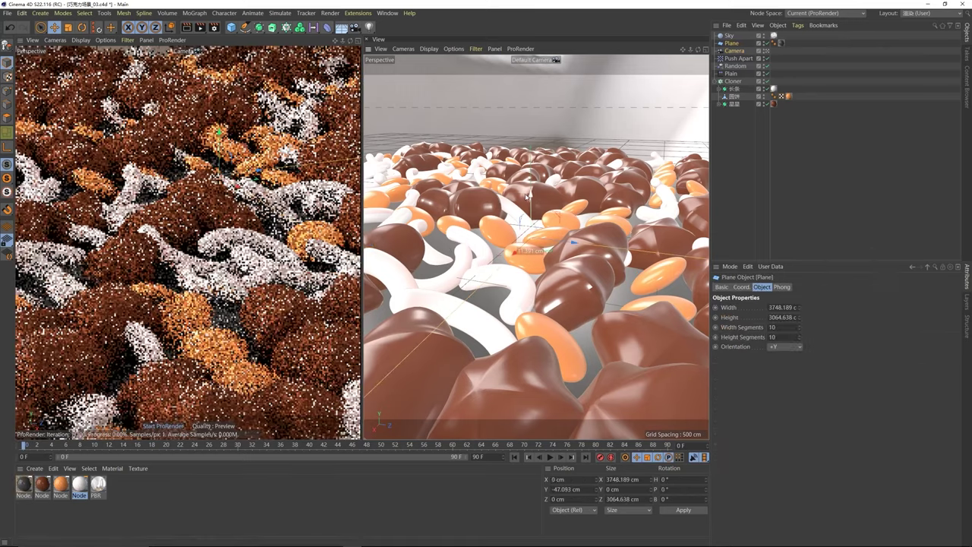
left_click_drag(525, 196, 524, 193)
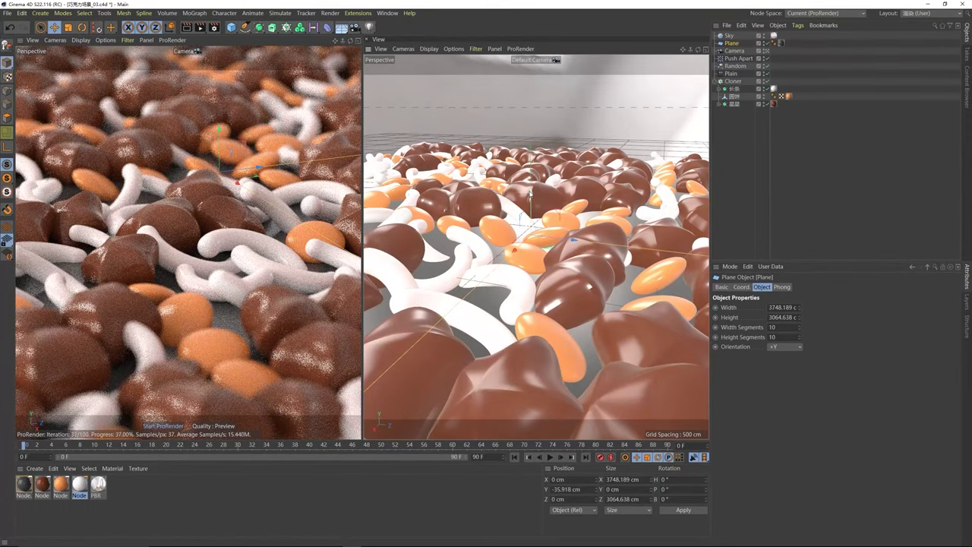
left_click_drag(529, 192, 530, 189)
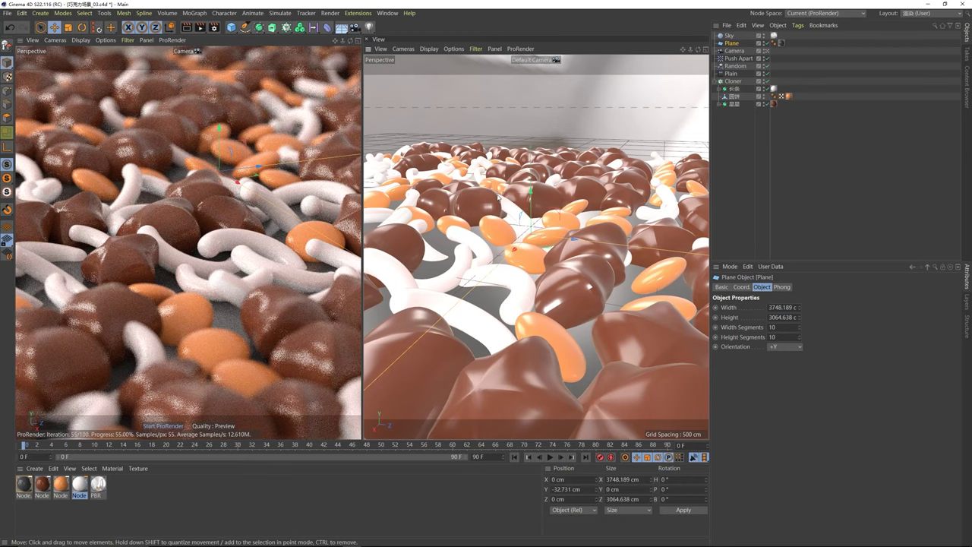
Step: Duplicate the star object inside the Cloner to add another star variant
left_click_drag(499, 196, 539, 205, "alt")
left_click(539, 205)
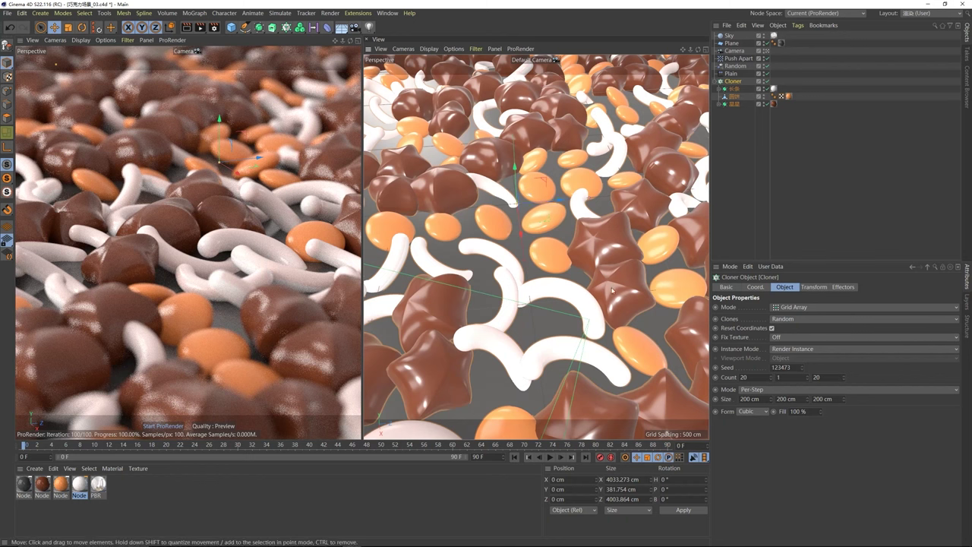
left_click(734, 104)
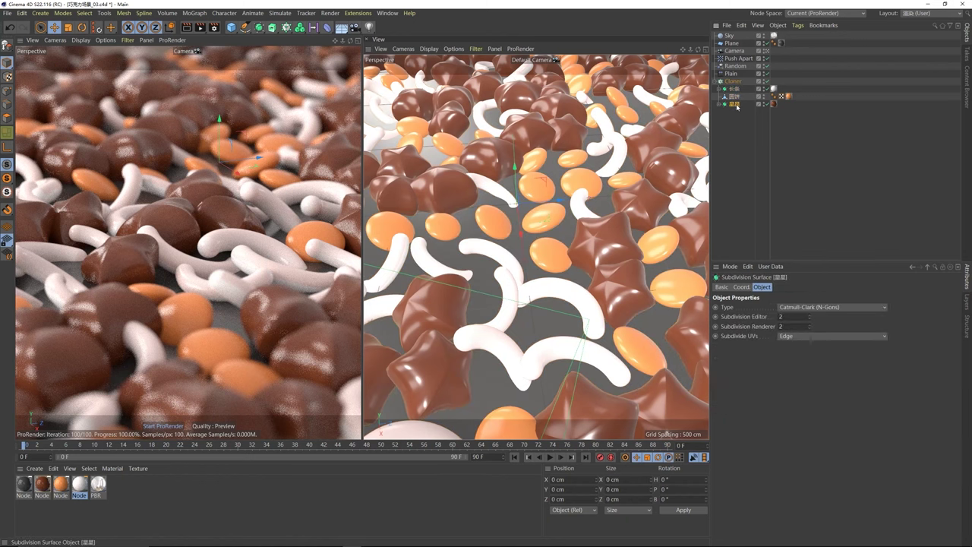
left_click_drag(736, 107, 737, 98, "ctrl")
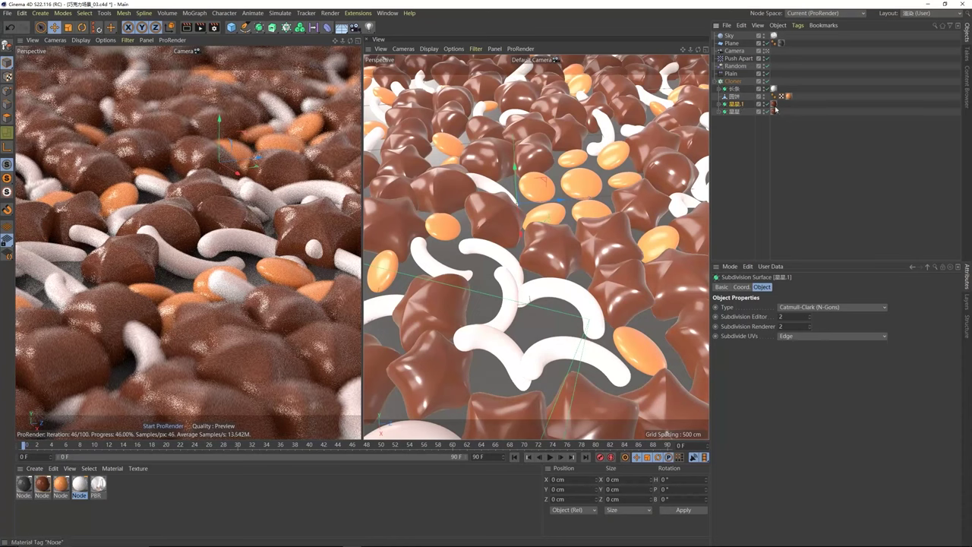
Step: Duplicate the brown chocolate node material
left_click(774, 105)
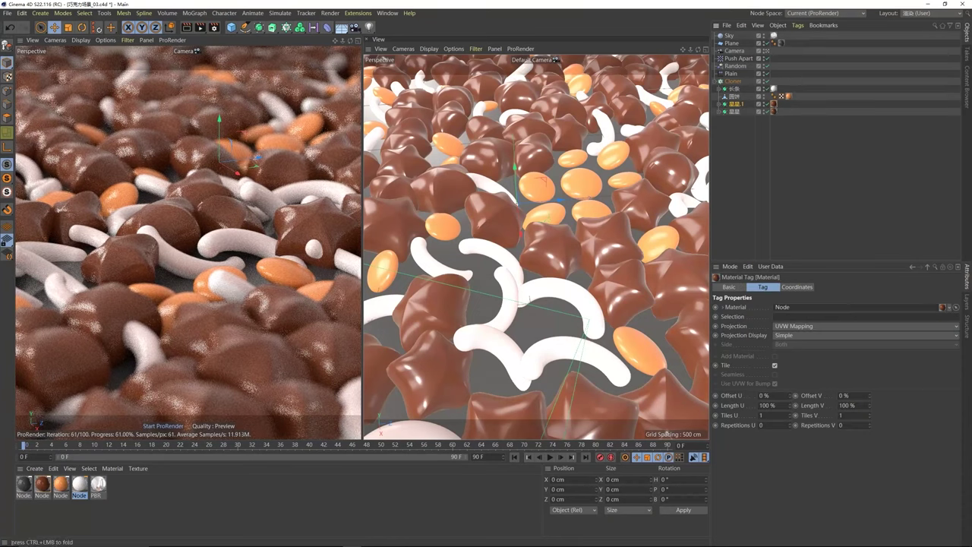
left_click(43, 485)
left_click_drag(44, 487, 62, 489, "ctrl")
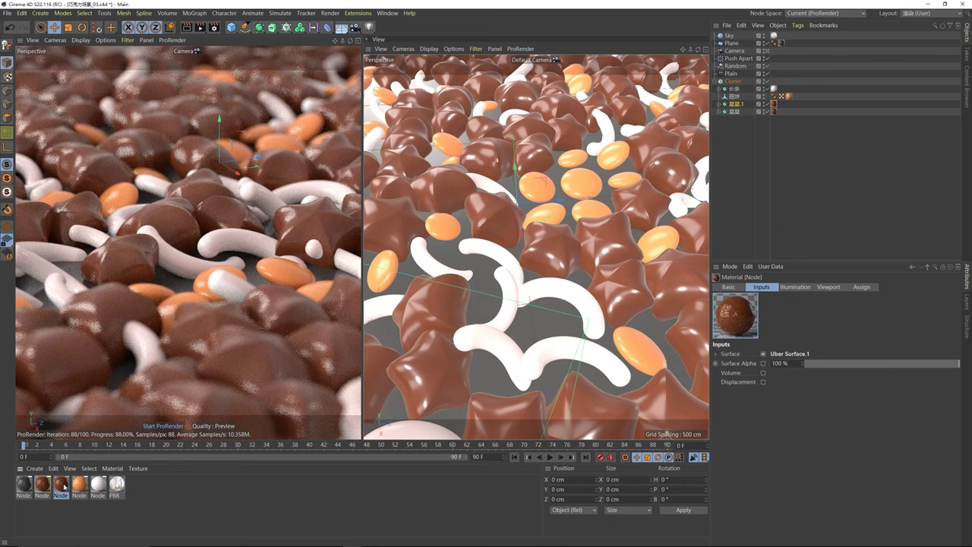
Step: Darken the copied brown material's Base Color to S 87% and V 9%, and assign it to the duplicated star
double_click(61, 485)
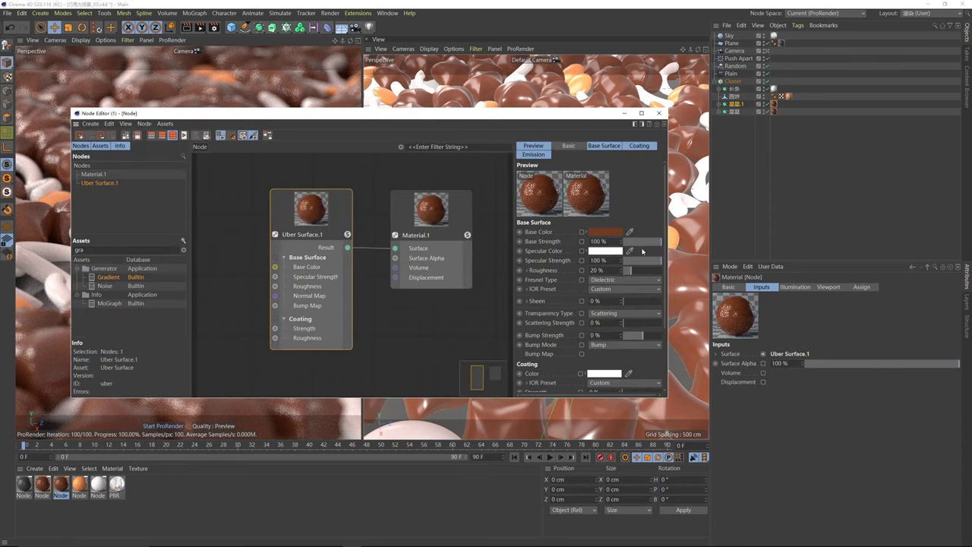
left_click(611, 232)
left_click(586, 251)
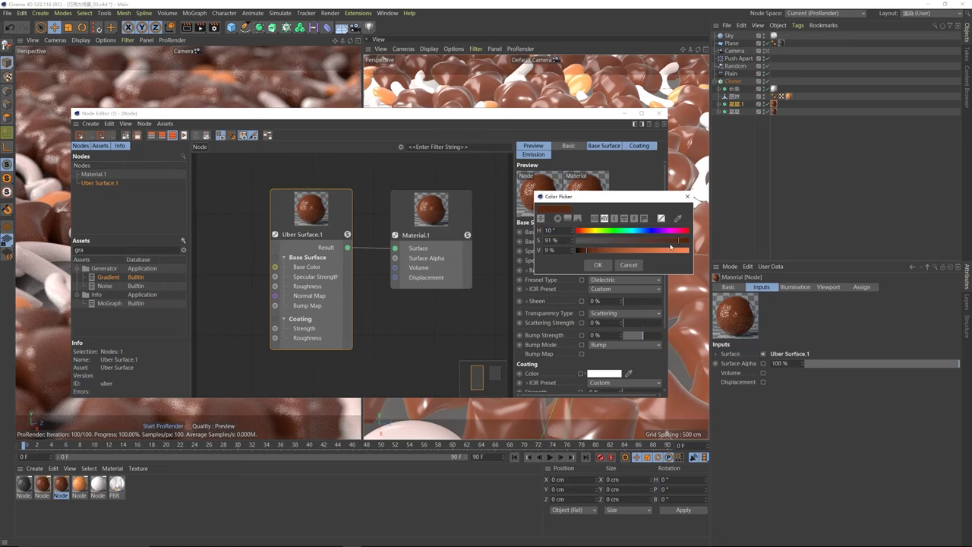
left_click_drag(682, 241, 673, 242)
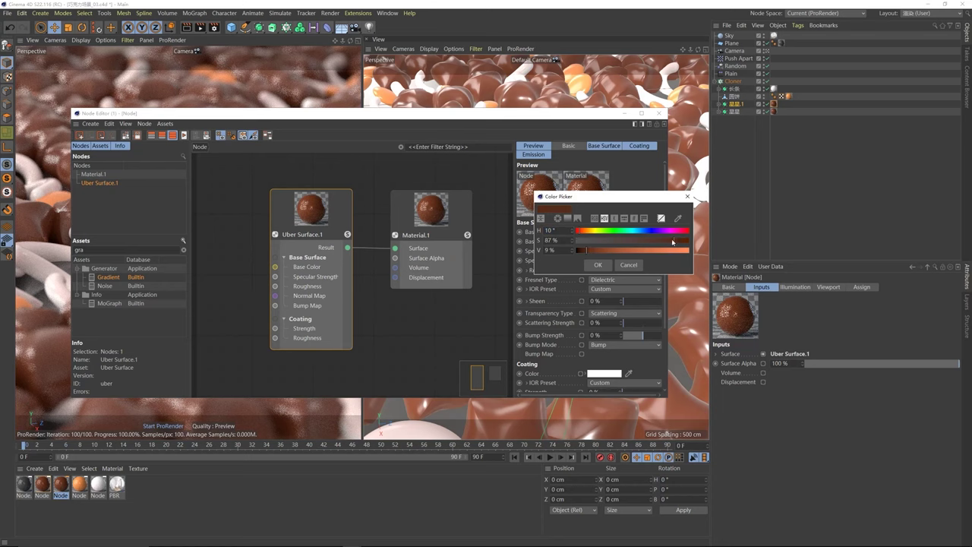
left_click(598, 265)
left_click_drag(463, 119, 612, 125)
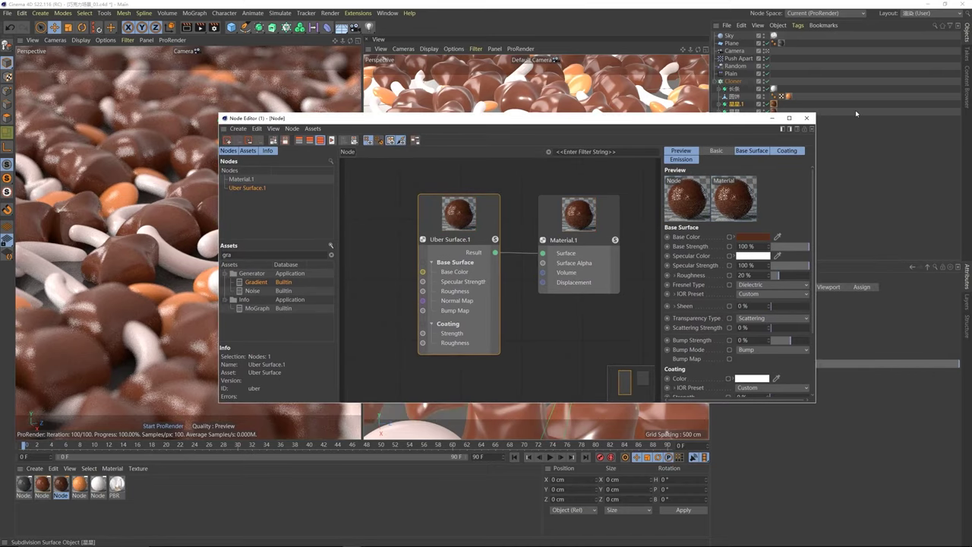
left_click(807, 118)
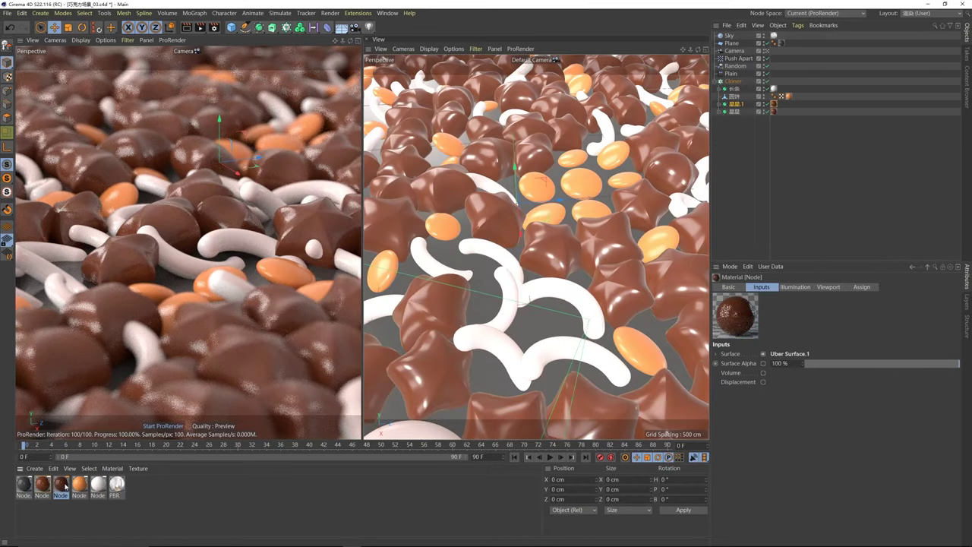
left_click_drag(741, 106, 774, 104)
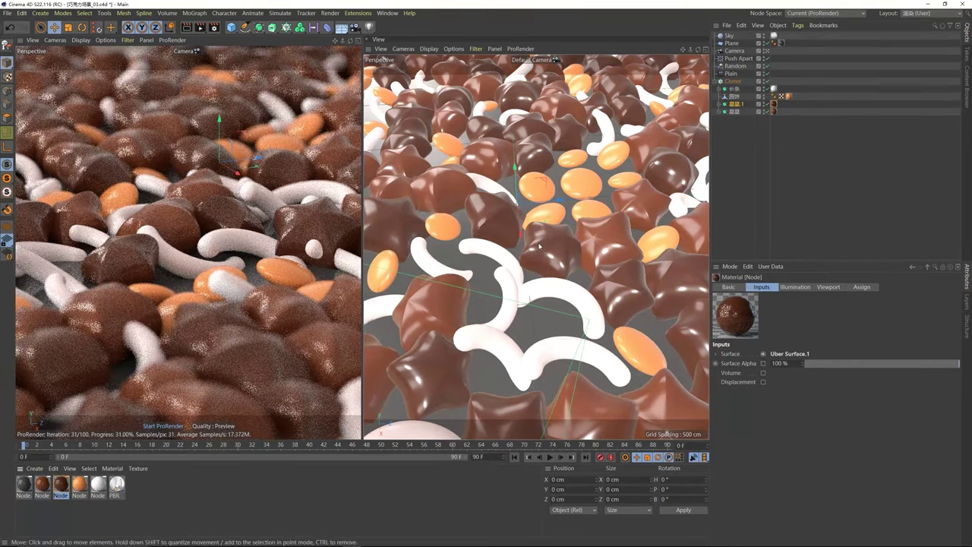
Step: Duplicate the disc object inside the Cloner to add another disc variant
left_click(601, 227)
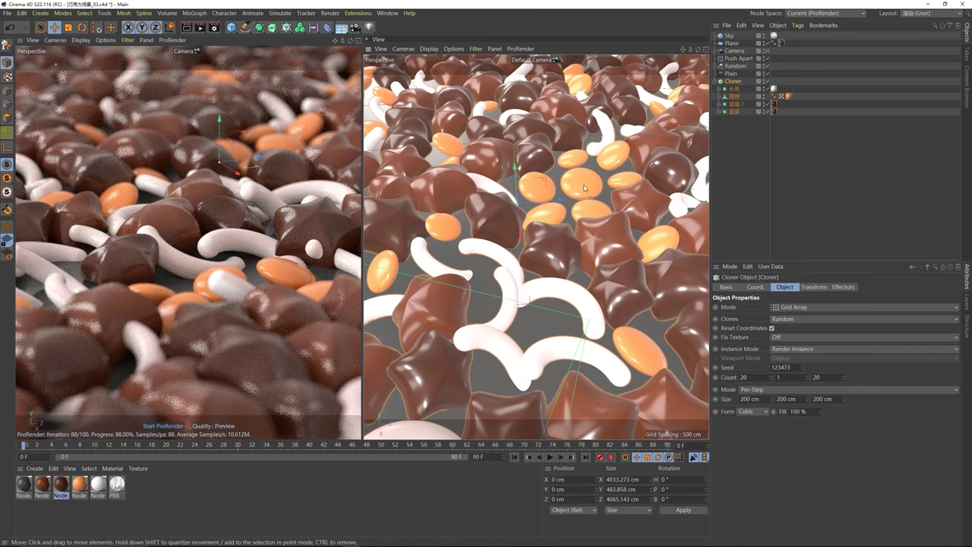
mouse_move(585, 188)
left_mouse_down("alt")
mouse_move(560, 161)
mouse_move(593, 183)
left_mouse_up("alt")
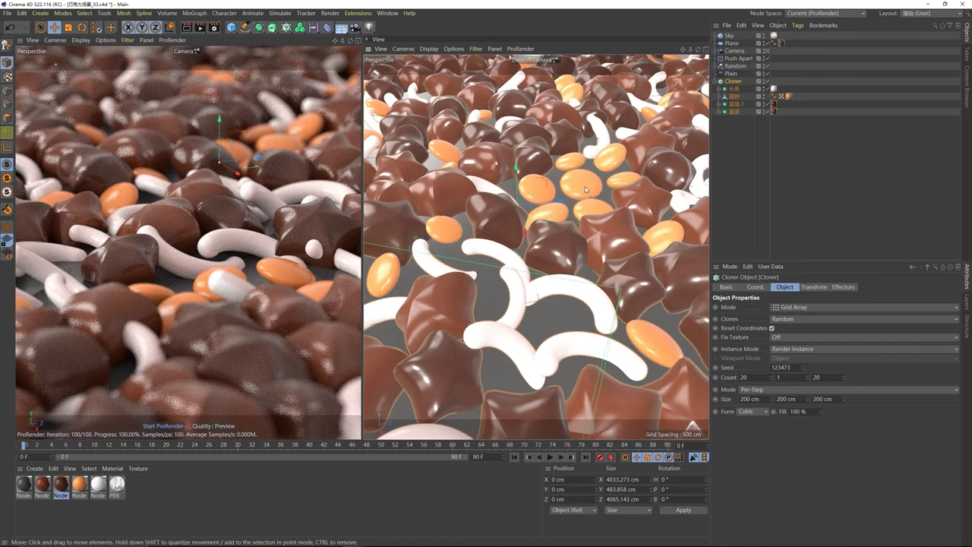
left_click(738, 98)
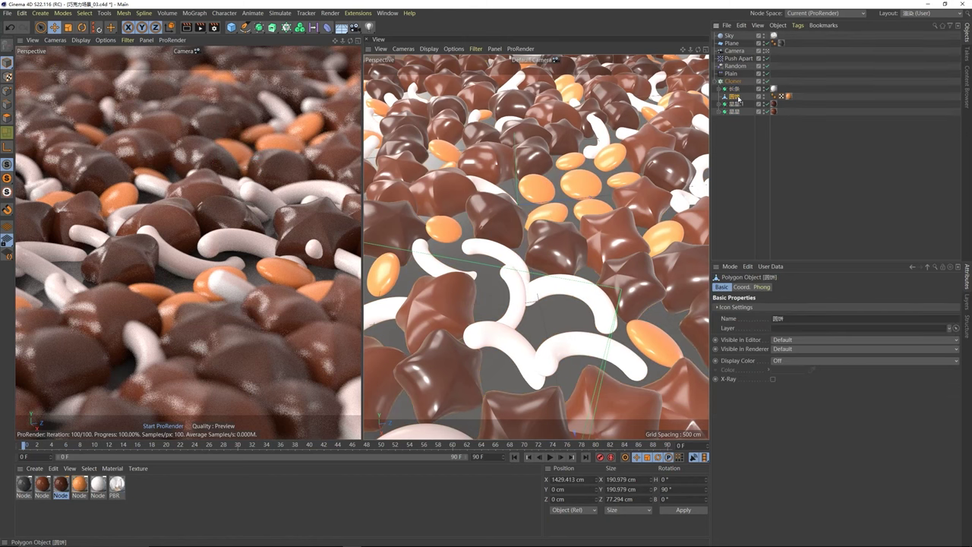
left_click_drag(737, 98, 736, 94, "ctrl")
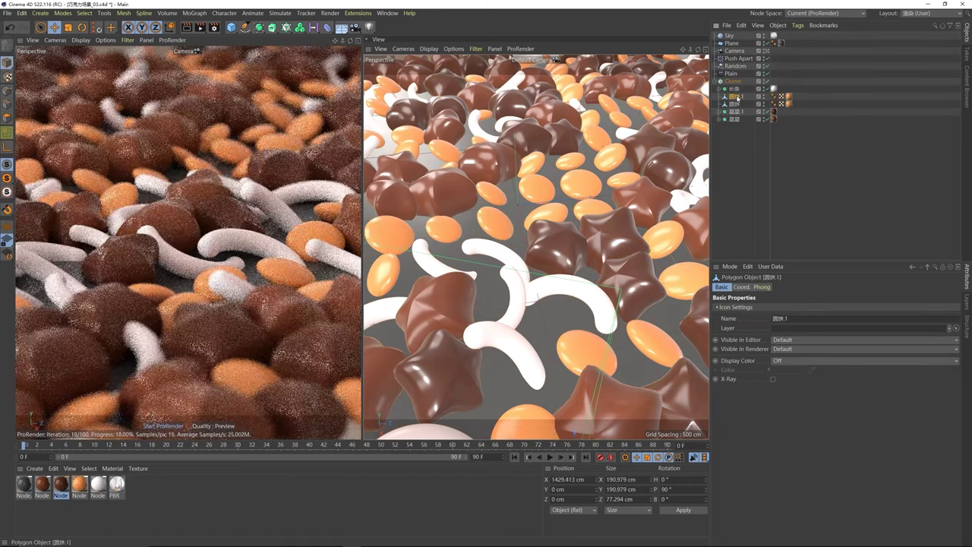
Step: Duplicate the orange node material and darken the copy's Base Color to a deeper orange
left_click(80, 485)
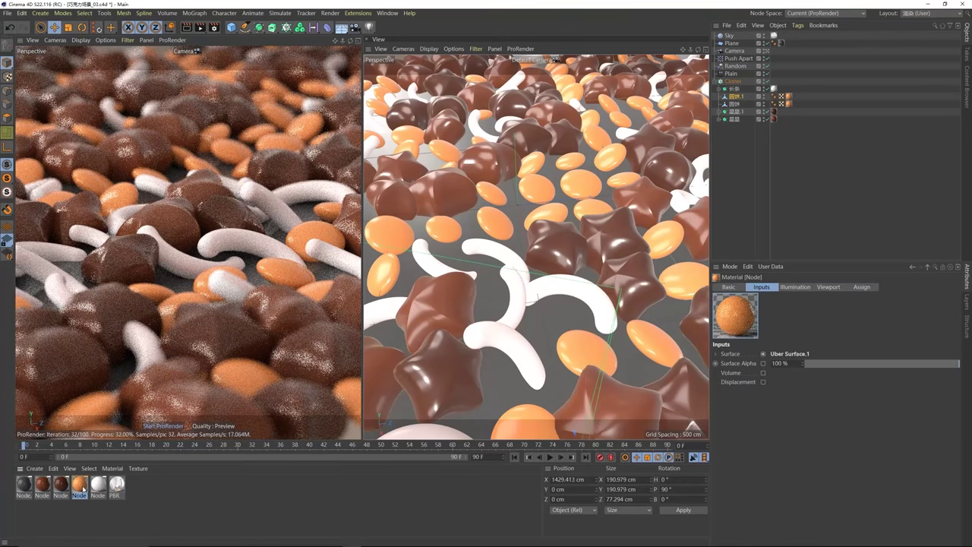
left_click_drag(83, 490, 99, 489, "ctrl")
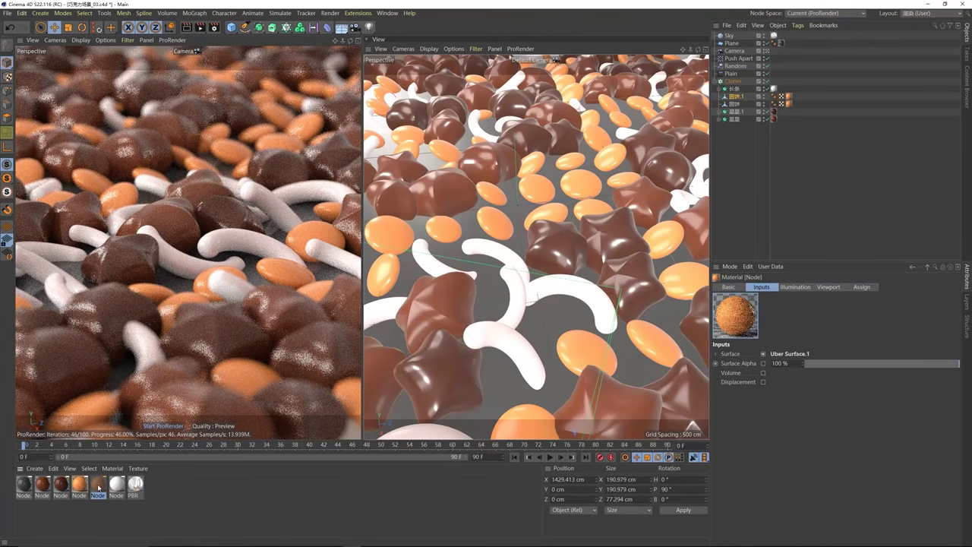
double_click(98, 489)
left_click(613, 259)
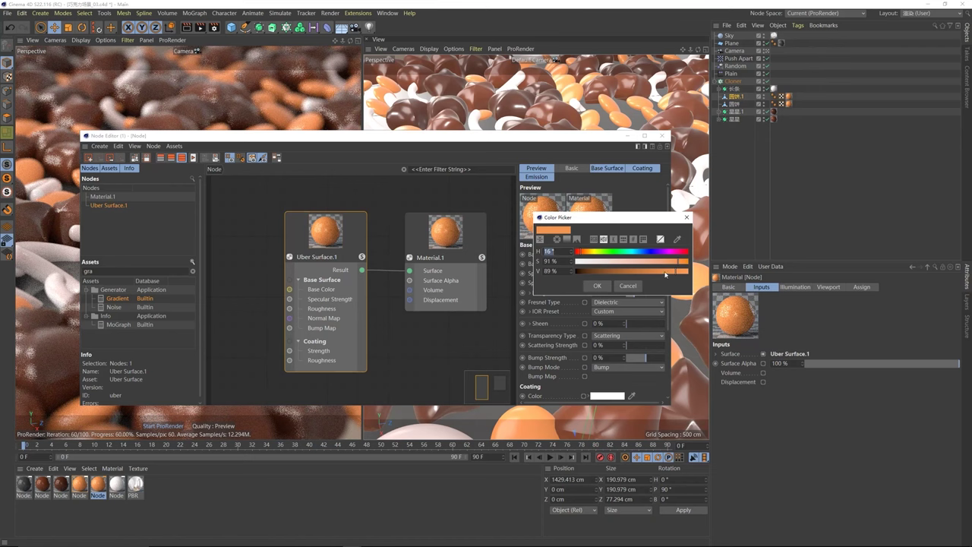
mouse_move(665, 273)
left_mouse_down()
mouse_move(657, 273)
mouse_move(687, 262)
mouse_move(651, 273)
left_mouse_up()
left_click(596, 287)
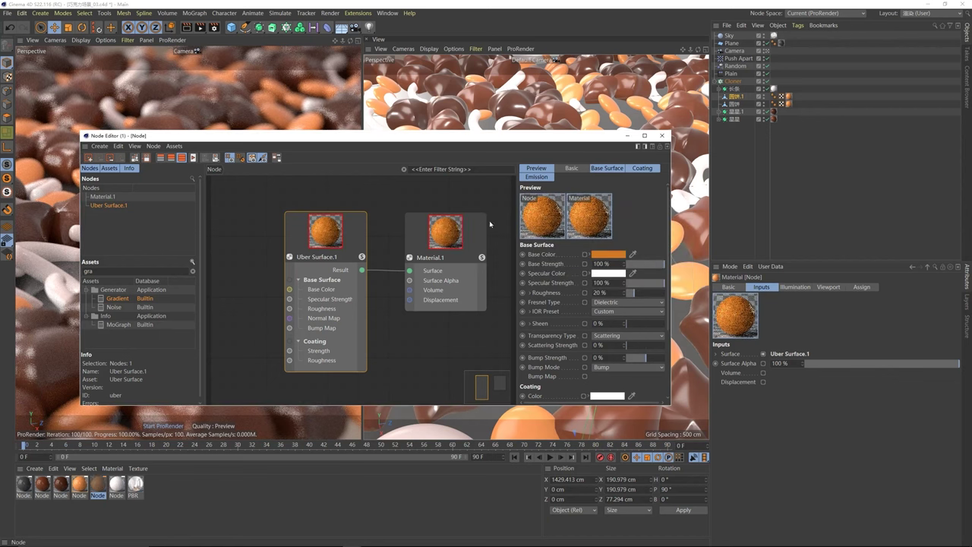
Step: Assign the darker orange material to the duplicated disc and close the Node Editor
left_click_drag(100, 487, 790, 99)
left_click(662, 135)
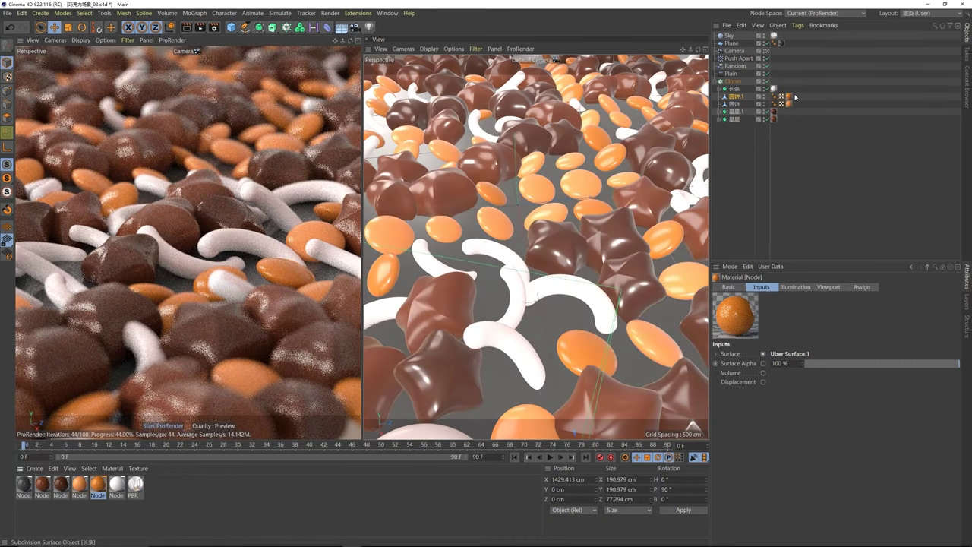
left_click(789, 96)
Step: Darken the copied orange material's Base Color further, setting its brightness (V) to 47%
double_click(98, 483)
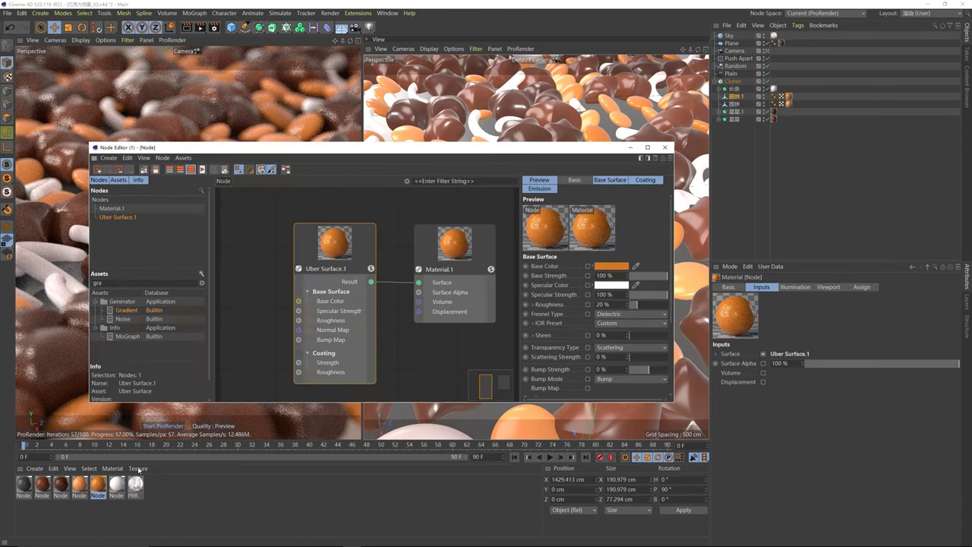
left_click(617, 268)
left_click_drag(645, 283, 634, 282)
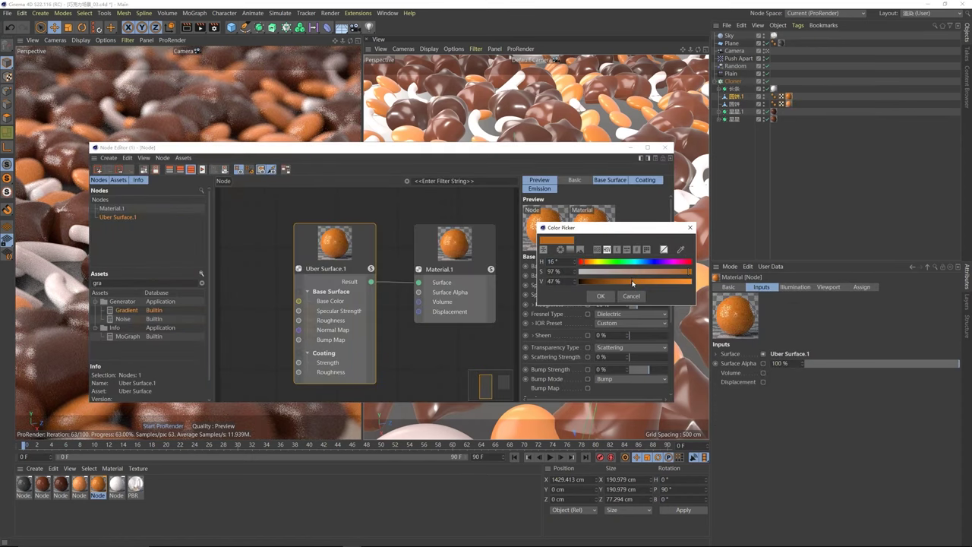
left_click(601, 296)
left_click_drag(579, 152, 599, 288)
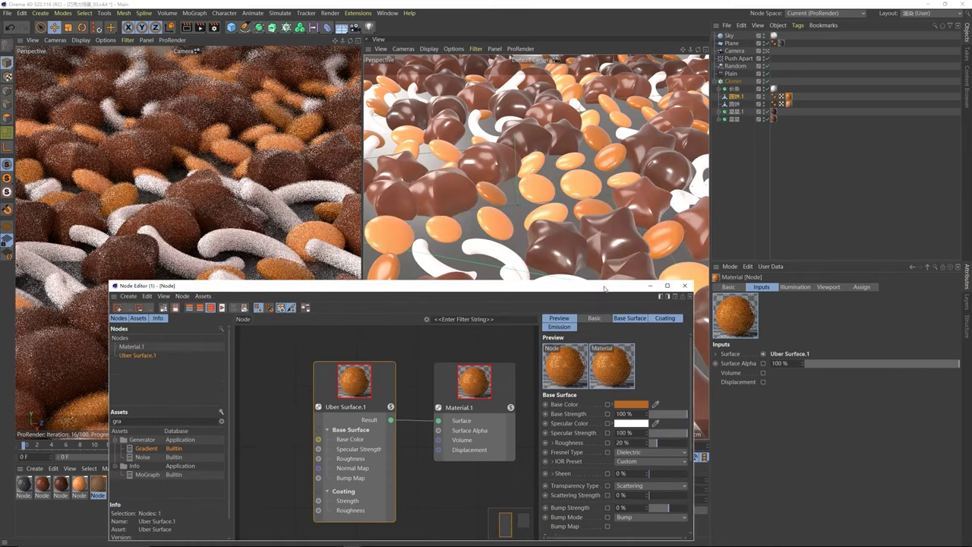
left_click(685, 285)
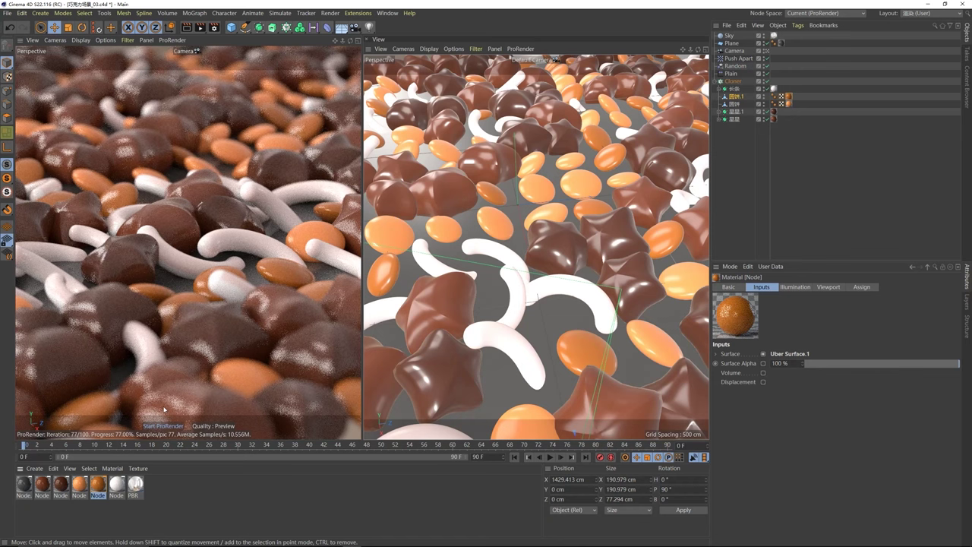
Step: Lighten the original orange material's Base Color by slightly lowering its saturation and raising its brightness
double_click(79, 484)
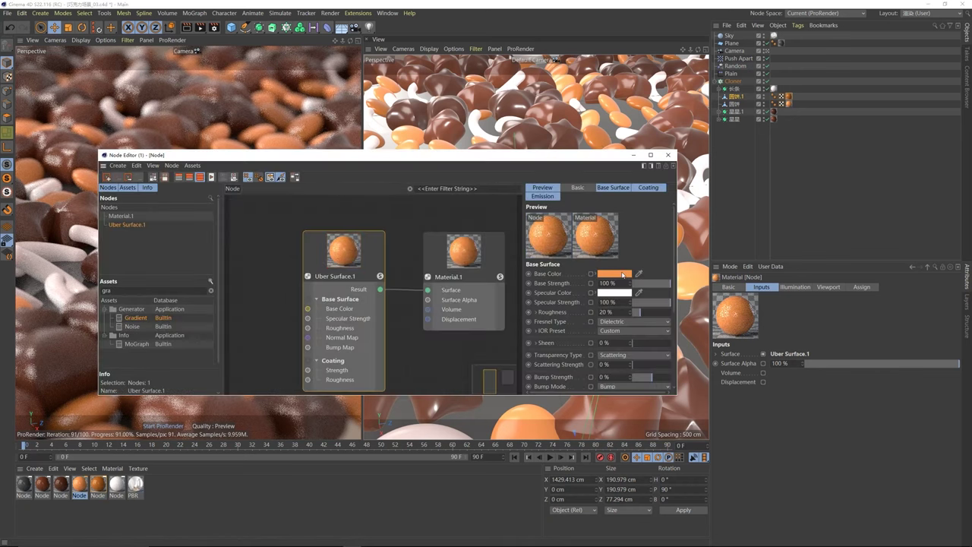
left_click(622, 275)
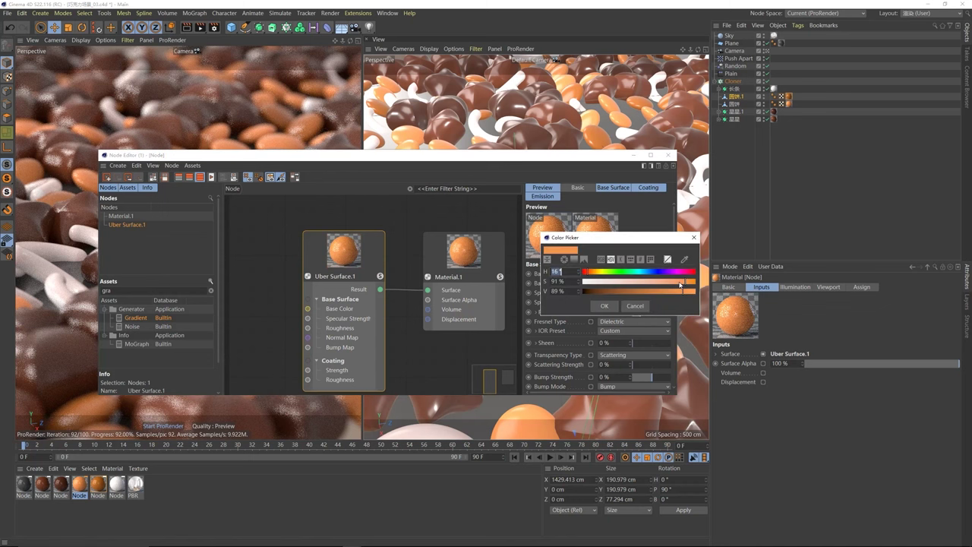
left_click_drag(680, 281, 679, 282)
left_click_drag(683, 291, 692, 295)
left_click(606, 306)
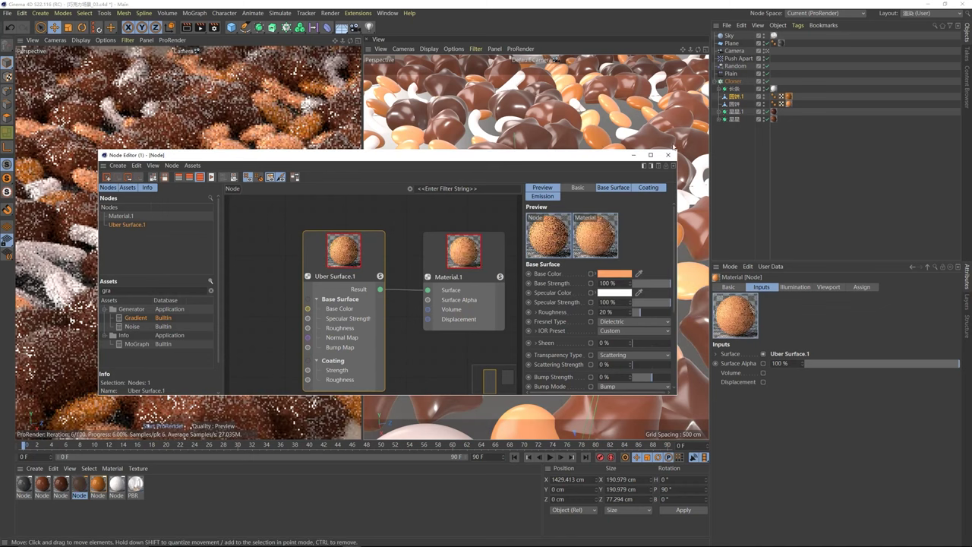
left_click(669, 155)
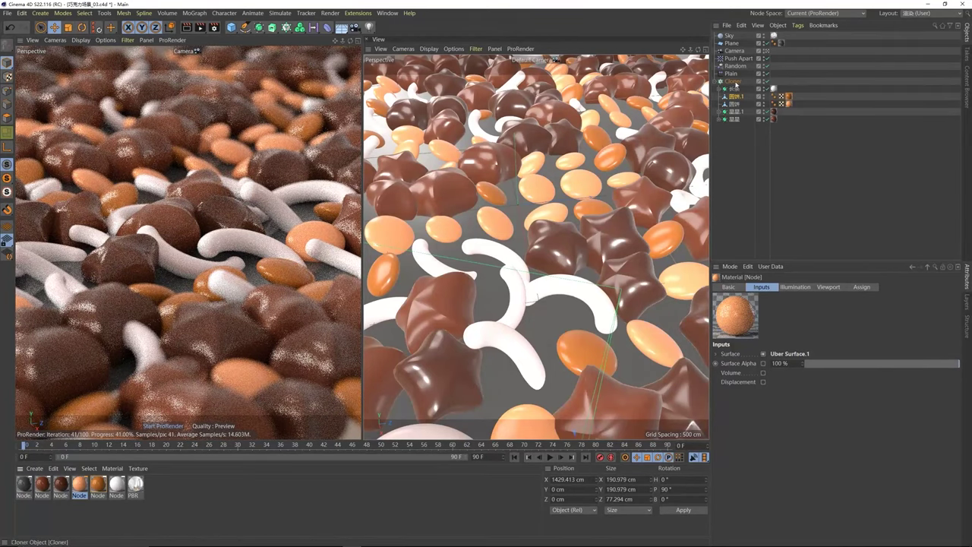
Step: Set the Cloner's Seed to 123475 to reshuffle the random clones
left_click(733, 81)
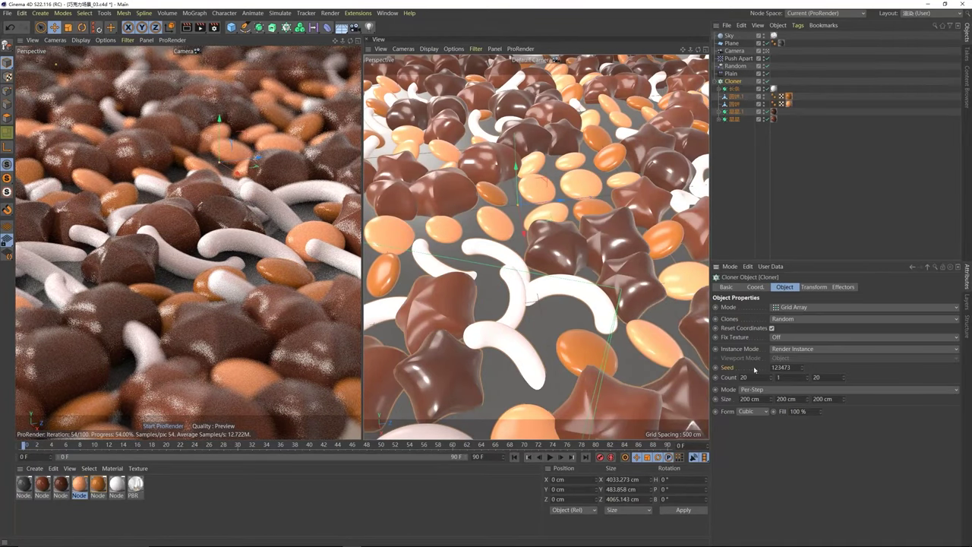
left_click(803, 367)
left_click(802, 367)
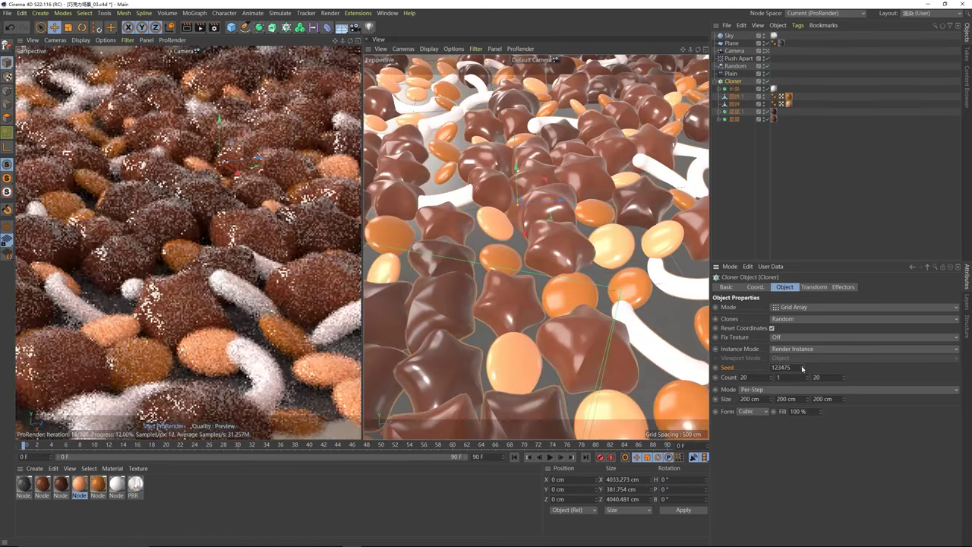
Step: Reshuffle the random clones by raising the Cloner's Seed one value at a time to 123483
left_click(803, 368)
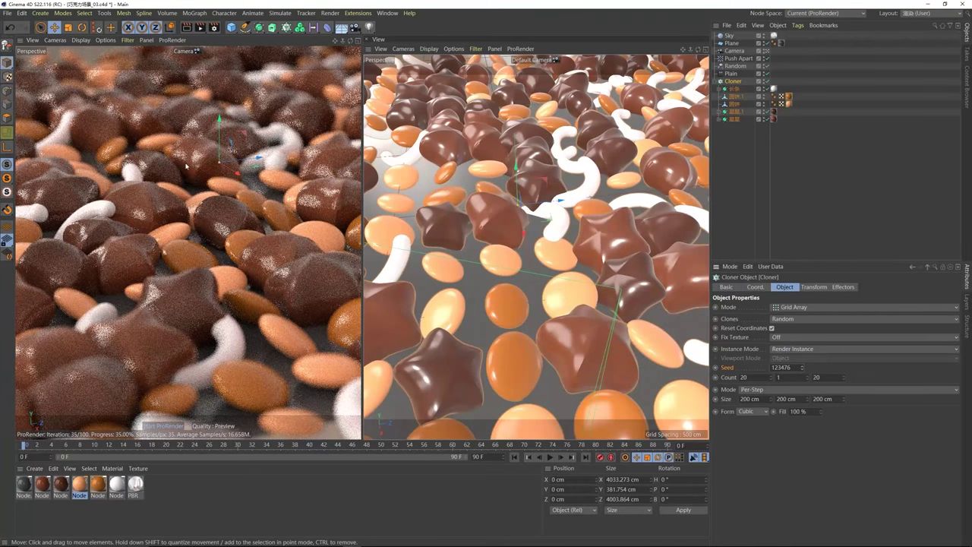
left_click(803, 366)
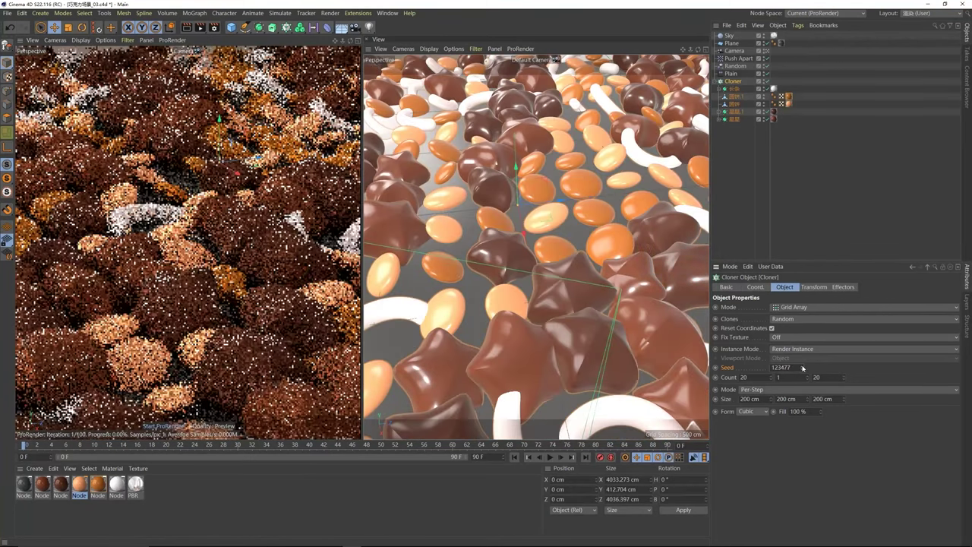
left_click(803, 366)
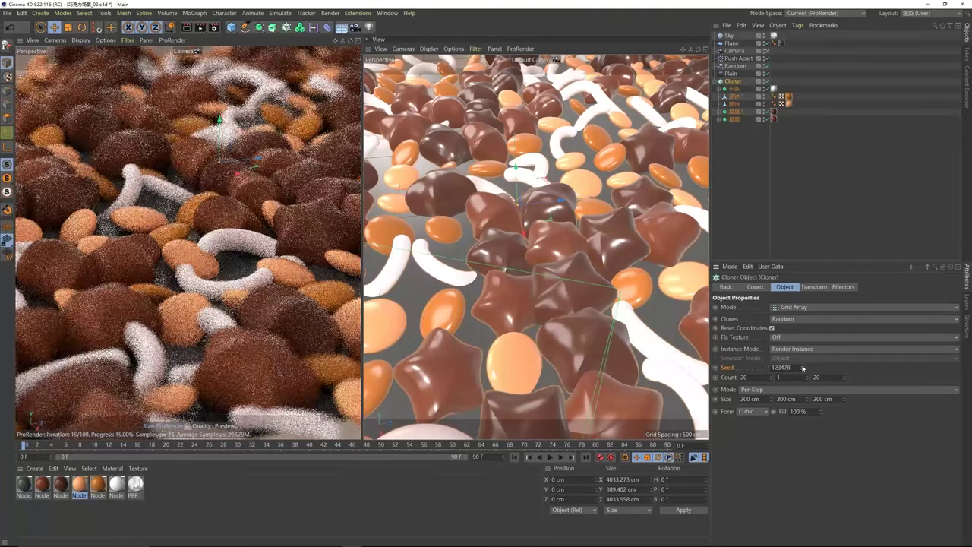
left_click(803, 367)
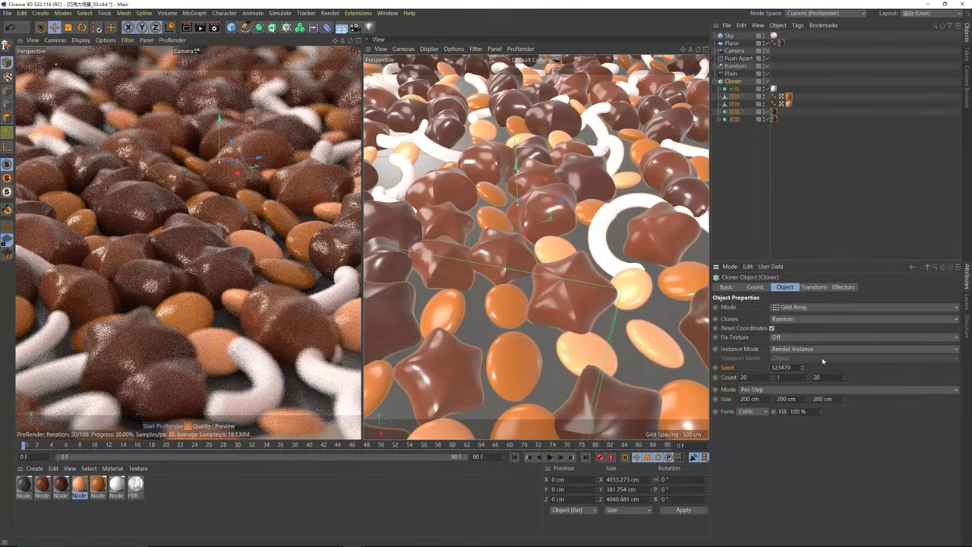
left_click(803, 366)
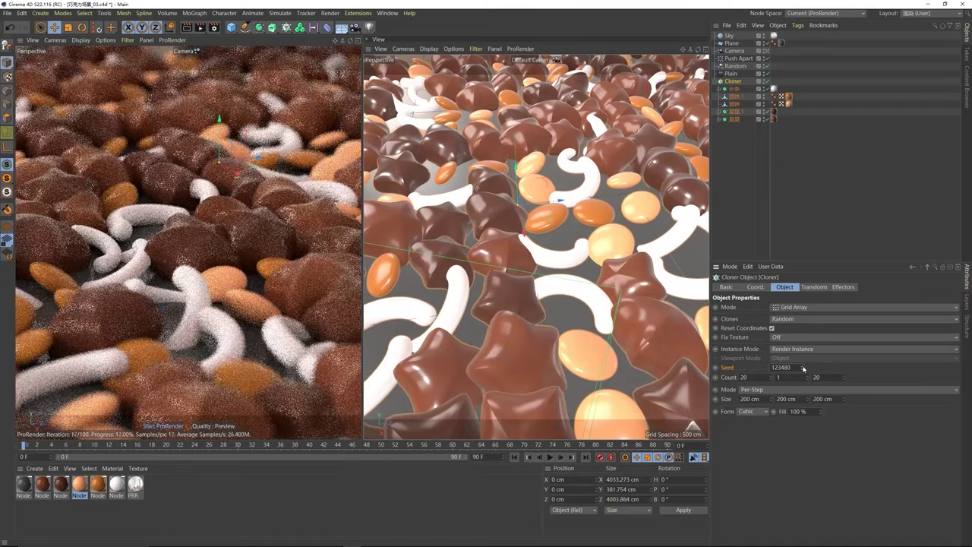
left_click(803, 366)
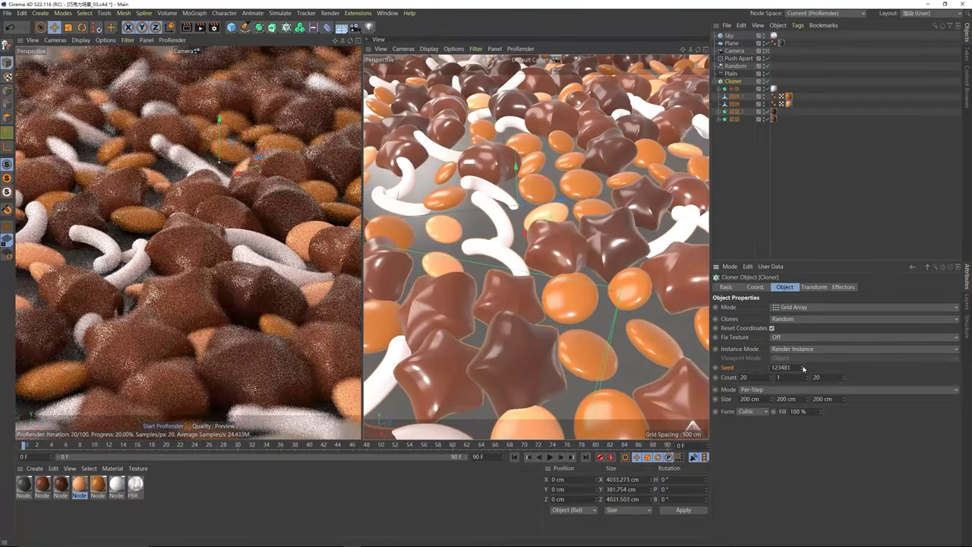
left_click(803, 366)
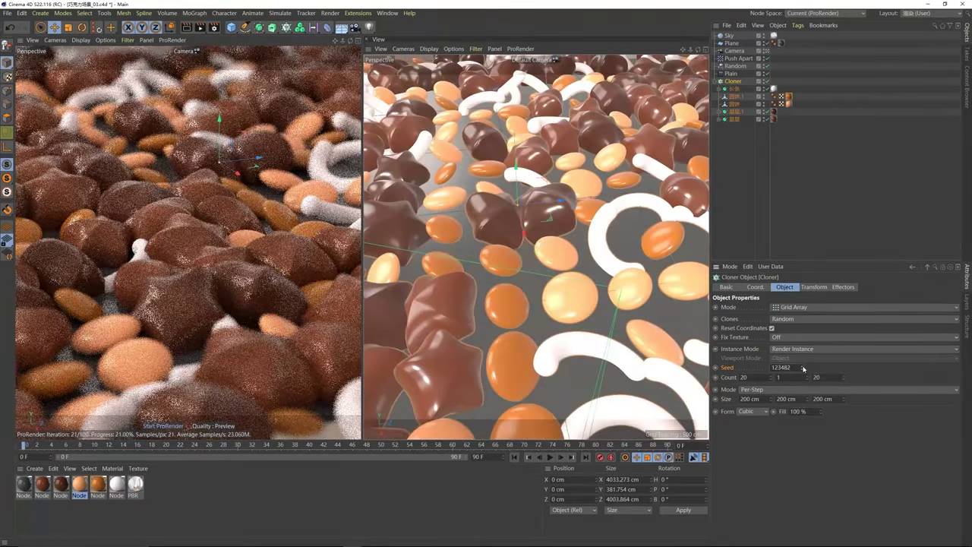
left_click(803, 366)
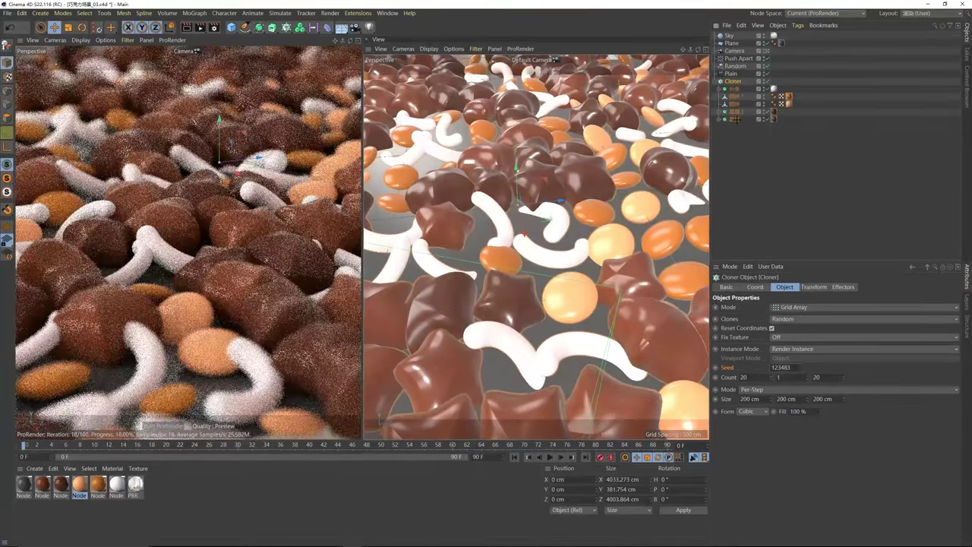
Step: Increase the Cloner's third Count value (Z) to 27 and deselect the Cloner
left_click(745, 140)
left_click(734, 81)
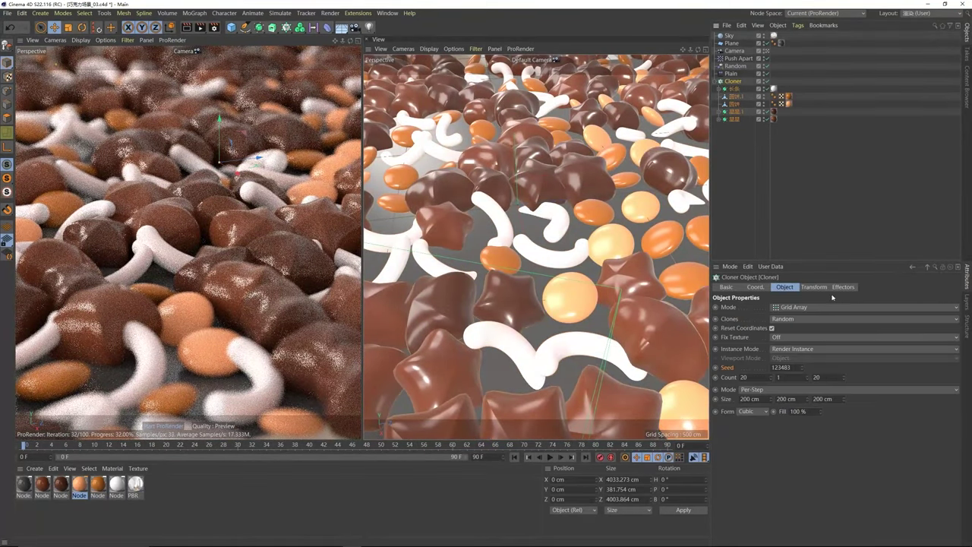
left_click(843, 377)
left_click(843, 377)
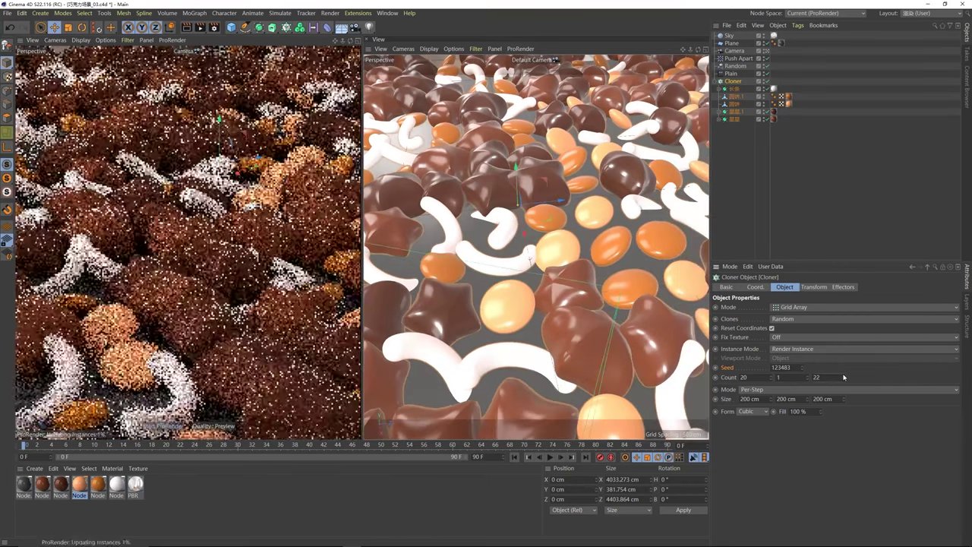
left_click(843, 377)
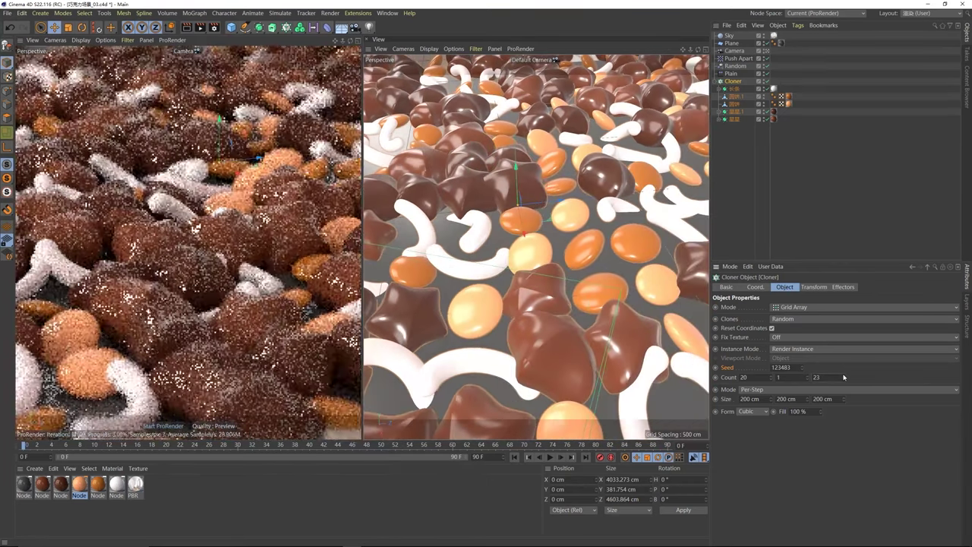
left_click(844, 377)
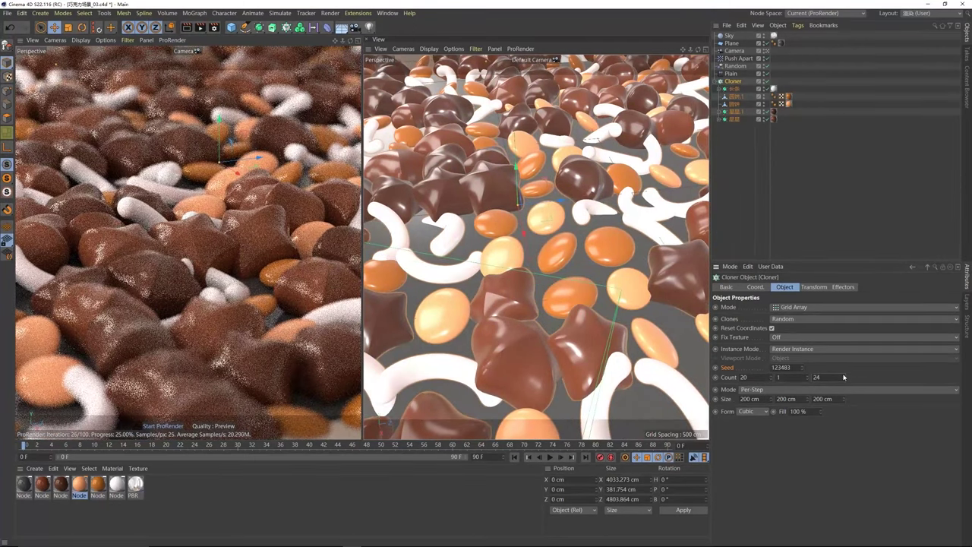
left_click(844, 377)
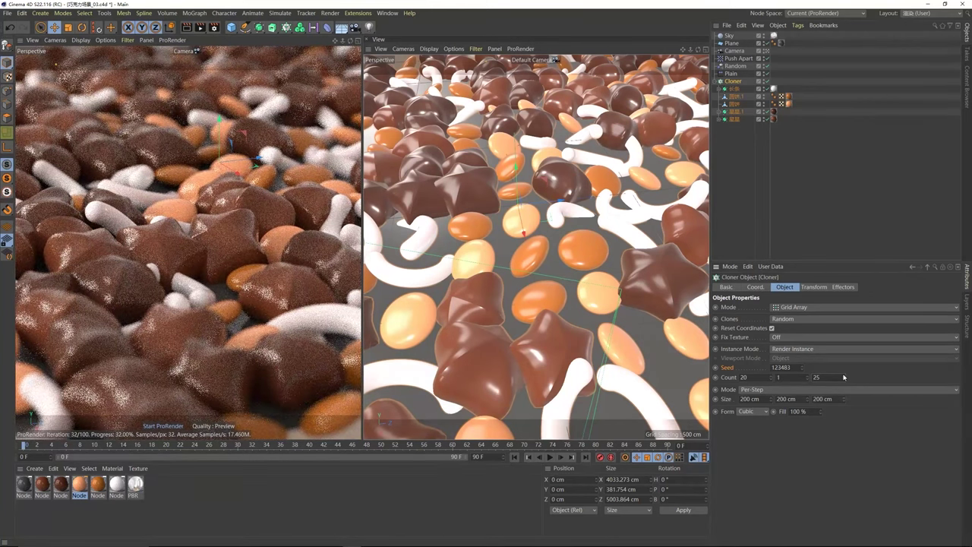
left_click(843, 377)
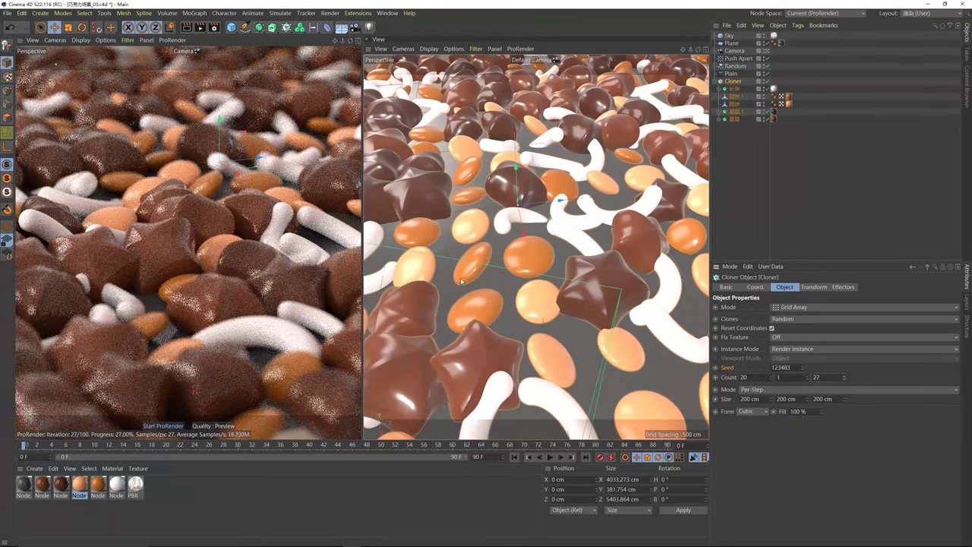
left_click(840, 116)
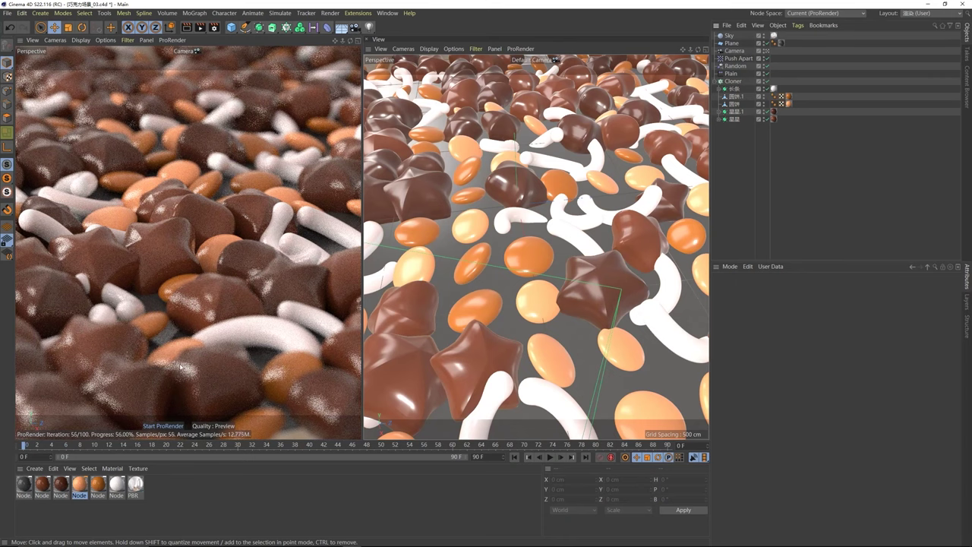
Step: Set the regular image save format to PNG in the Render Settings
left_click(213, 28)
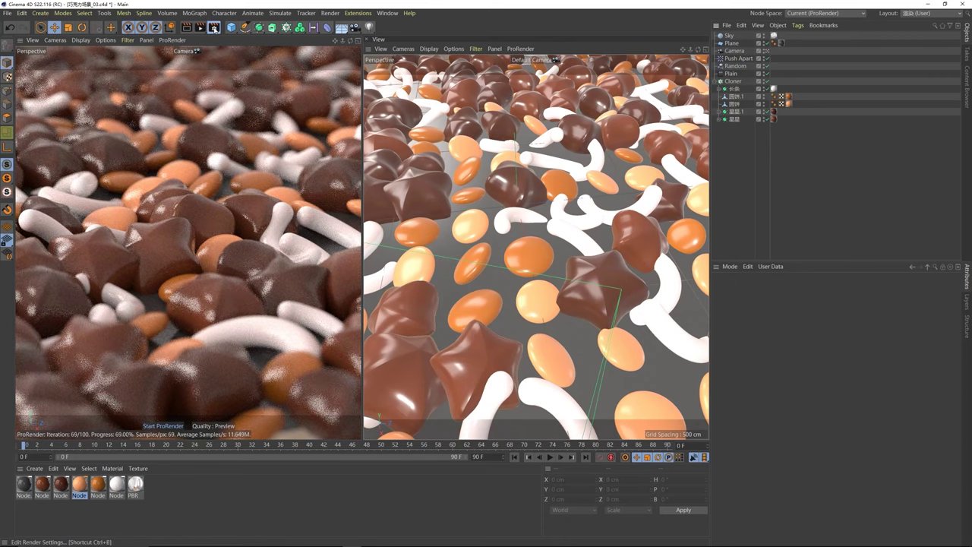
left_click_drag(291, 18, 447, 95)
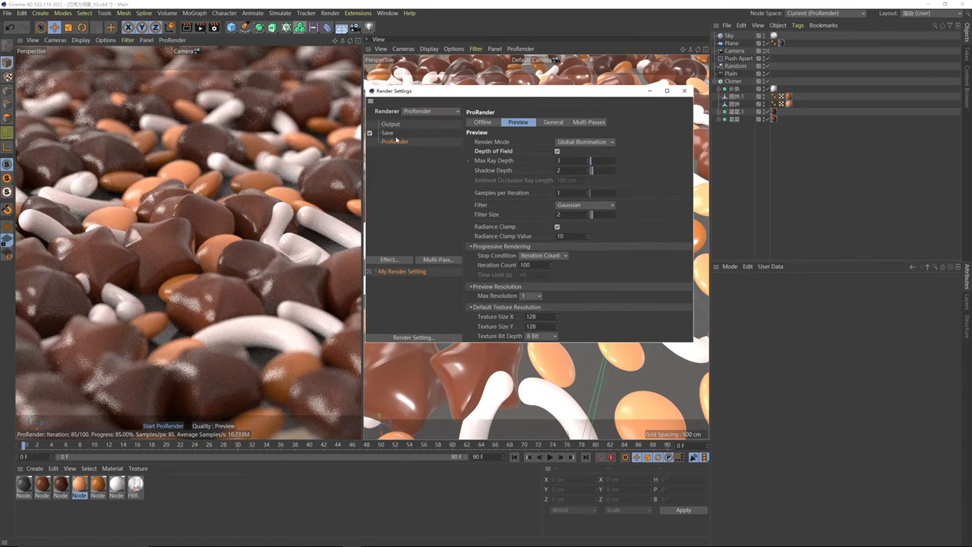
left_click(391, 134)
left_click(536, 149)
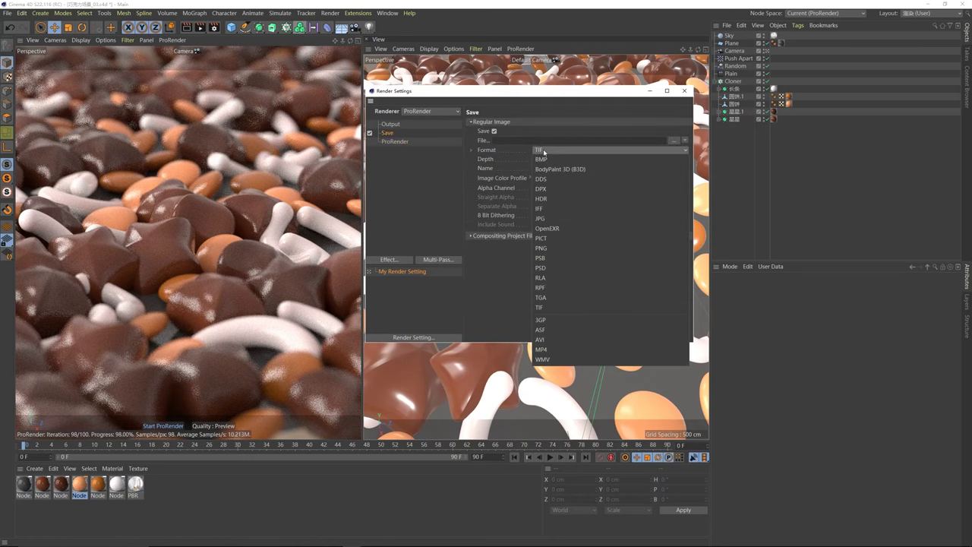
left_click(559, 231)
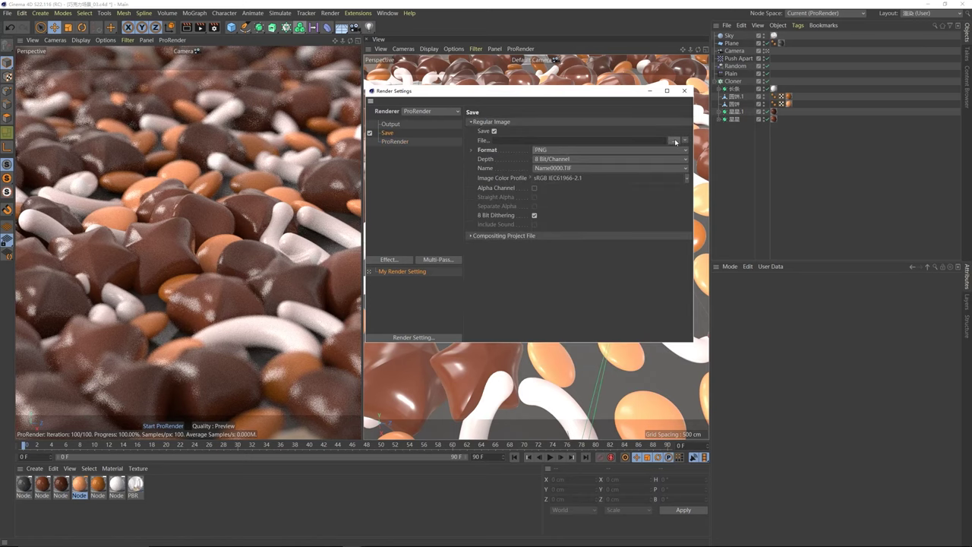
Step: Start choosing the render's save path and browse to MOMENTOR基础课 > 小零食 > 巧克力场景 on the My Passport (H:) drive
left_click(675, 139)
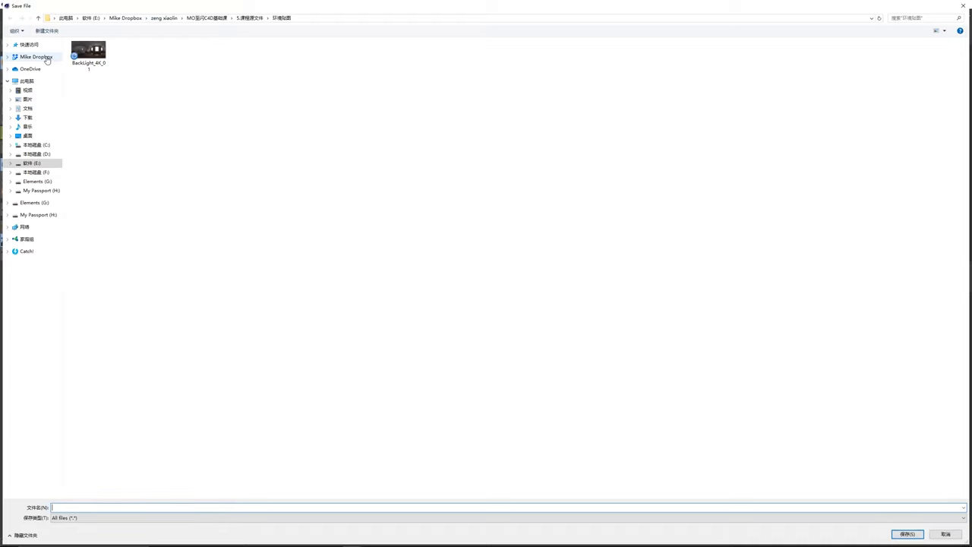
left_click(43, 193)
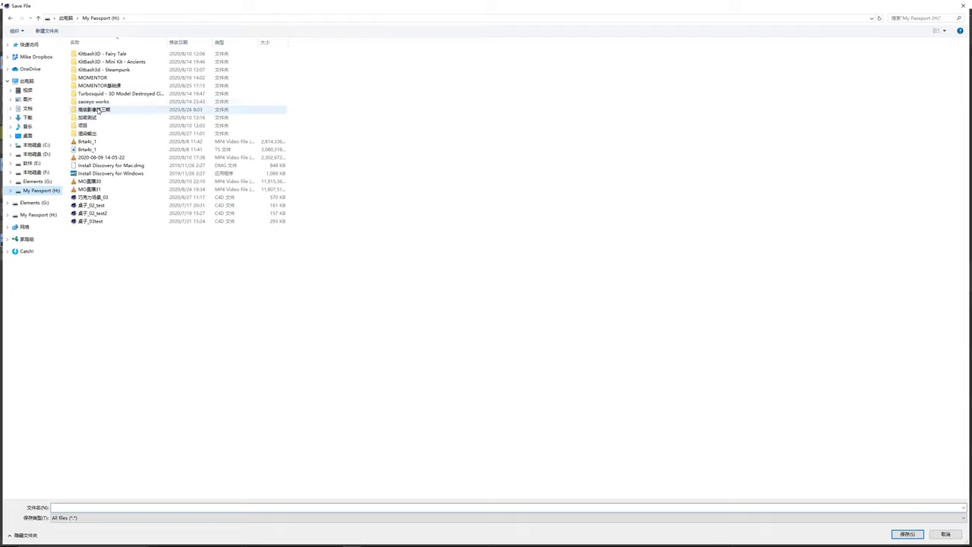
double_click(99, 85)
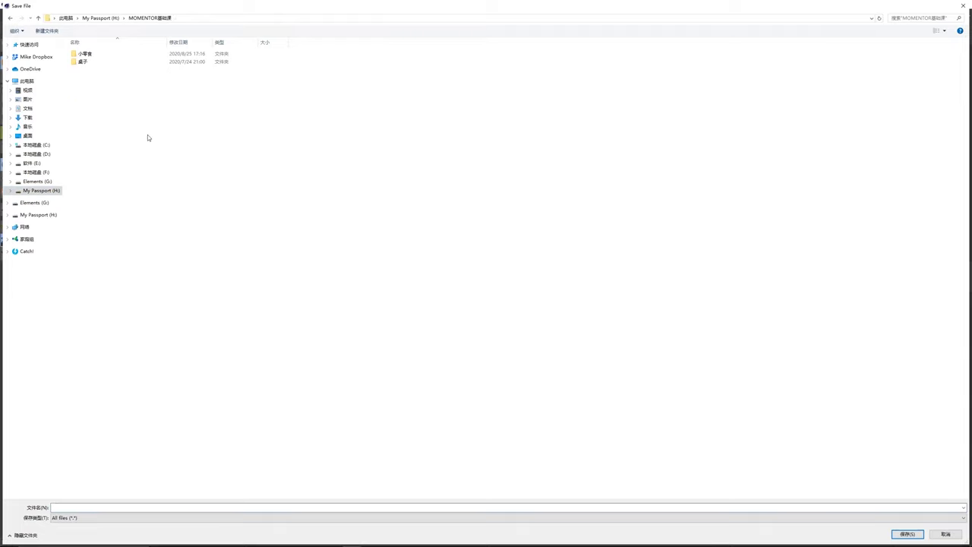
double_click(94, 55)
double_click(104, 54)
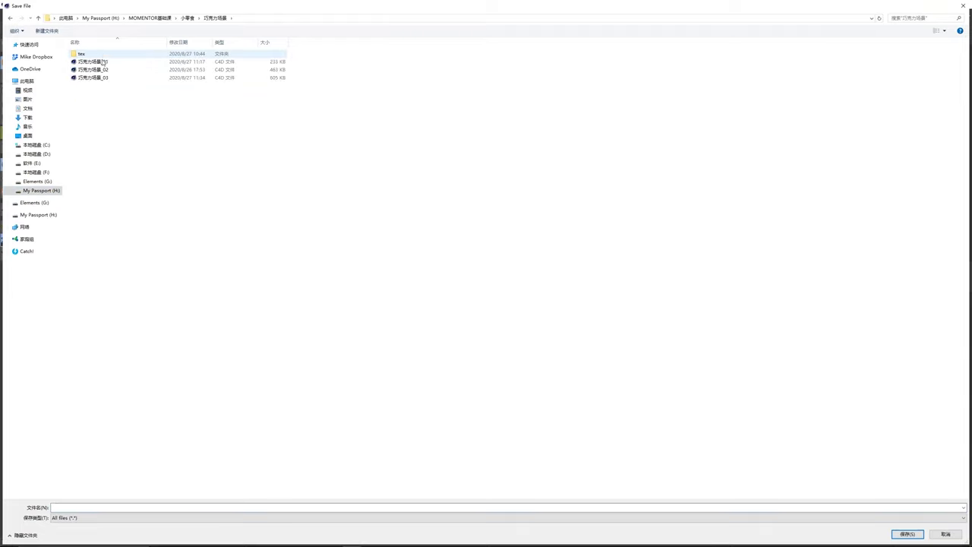
Step: Create a new folder named 渲染输出 inside the 巧克力场景 folder
right_click(220, 182)
mouse_move(176, 277)
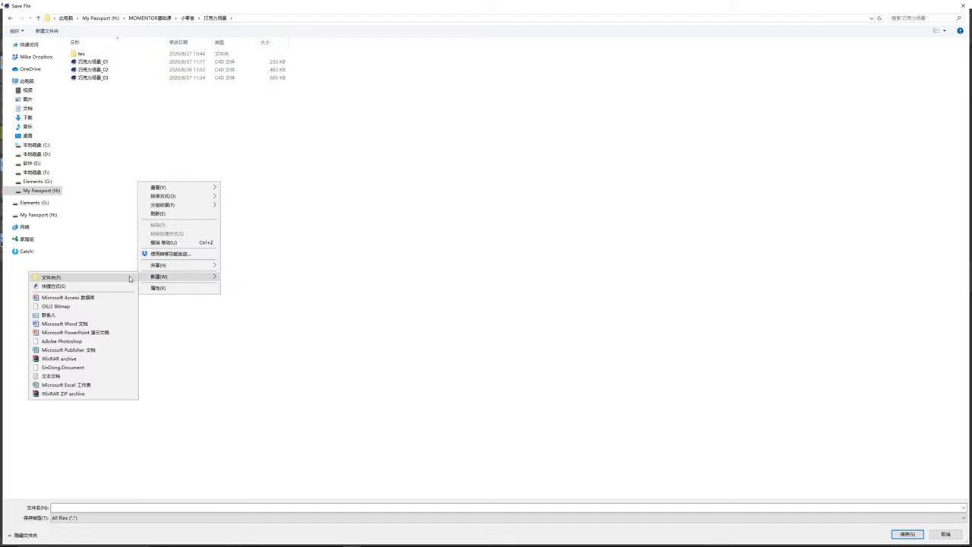
left_click(114, 278)
type("xu")
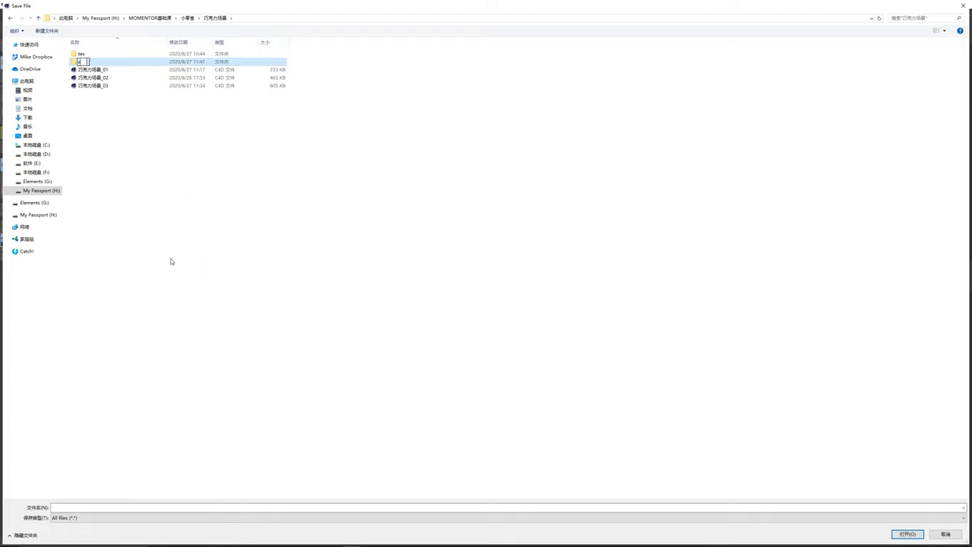
key("BackSpace")
key("BackSpace")
type("xuanran")
key("space")
type("渲染输出")
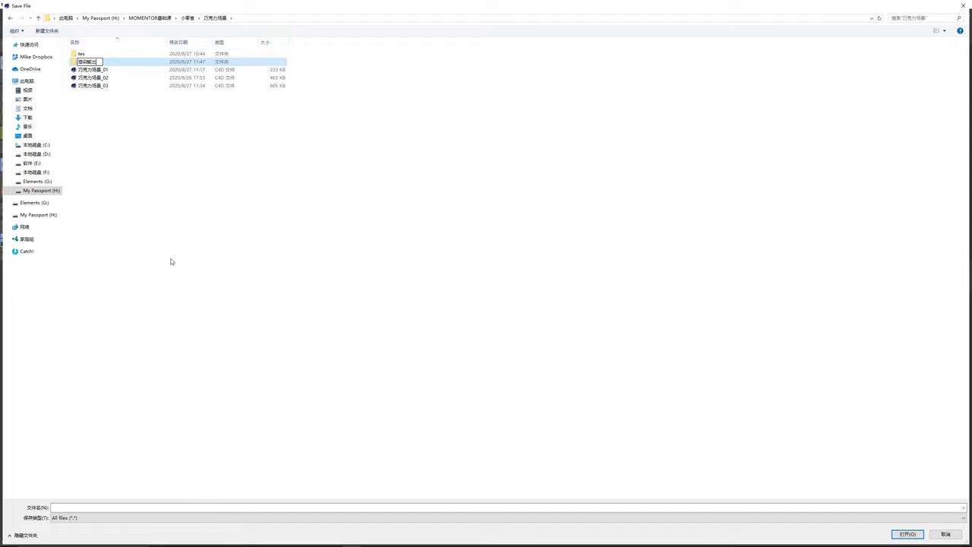
key("Return")
Step: Set the render output file to 巧克力场景_01 inside the 渲染输出 folder, reusing the existing scene's name without overwriting that scene file
double_click(102, 69)
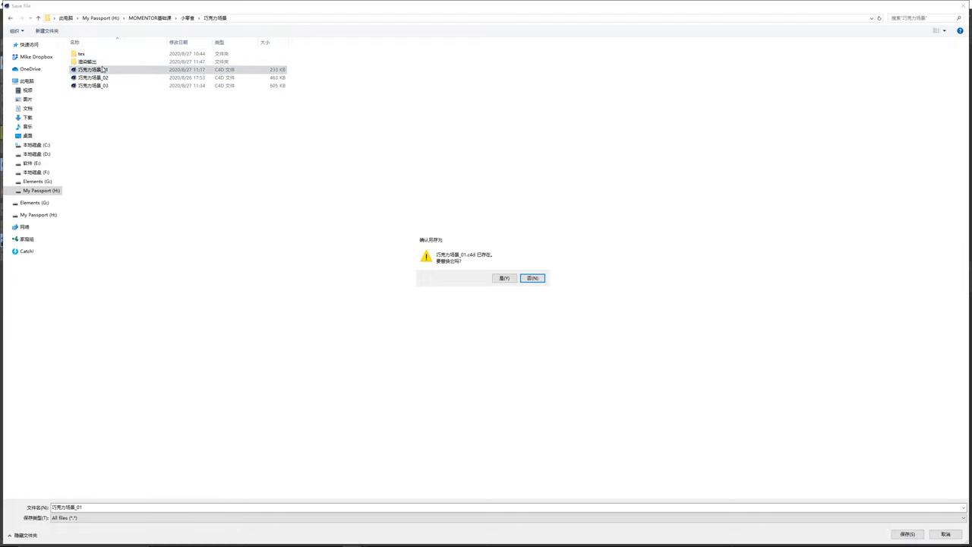
left_click(541, 278)
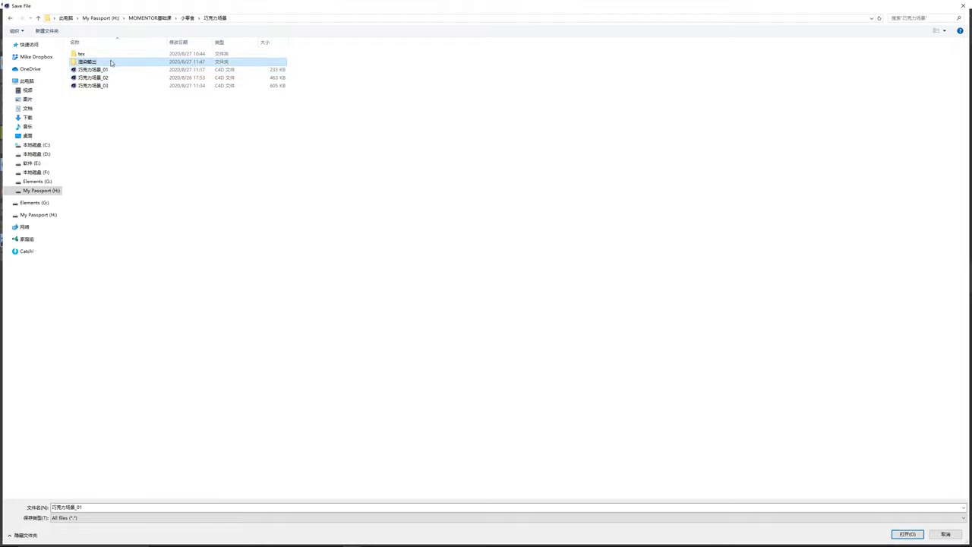
double_click(112, 61)
double_click(89, 507)
left_click_drag(89, 508, 341, 491)
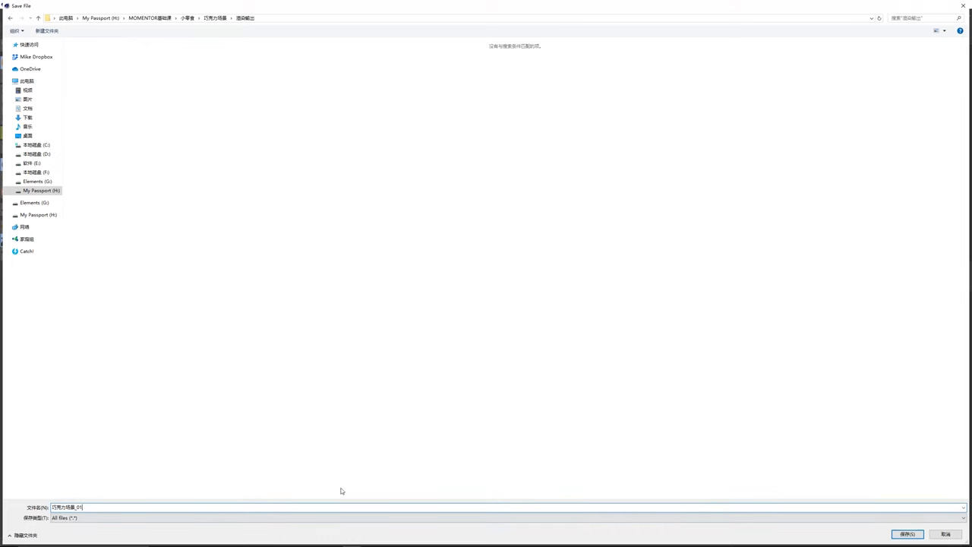
left_click(904, 533)
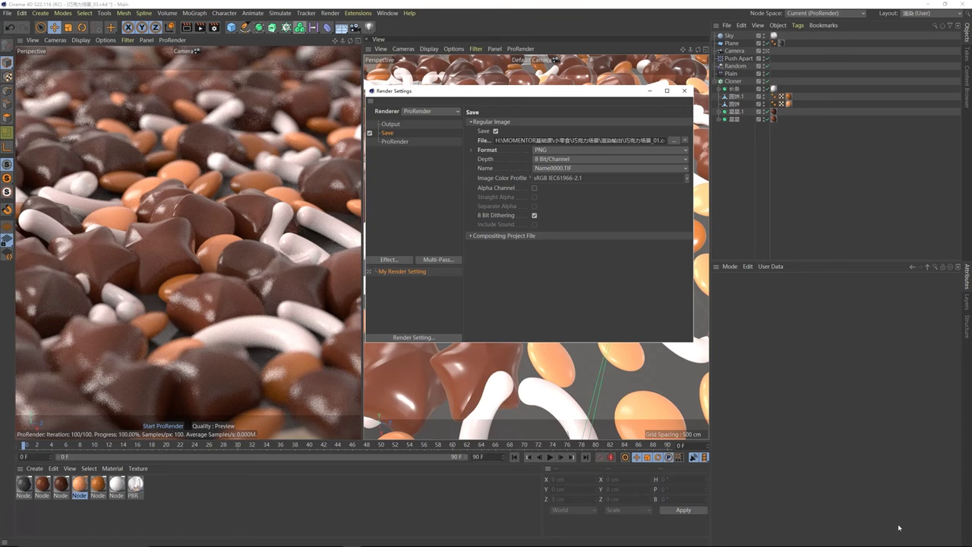
Step: Set ProRender's offline Iteration Count to 400
left_click(396, 142)
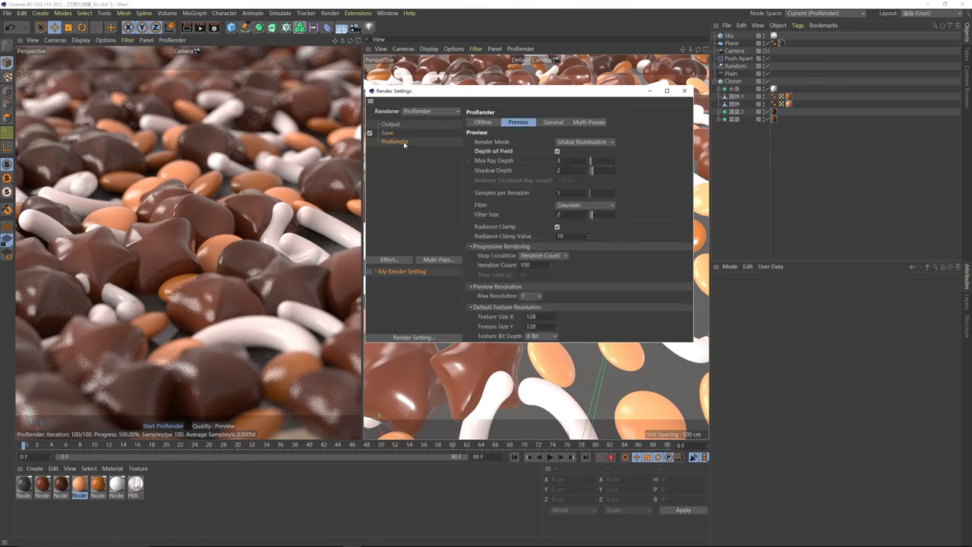
left_click(481, 122)
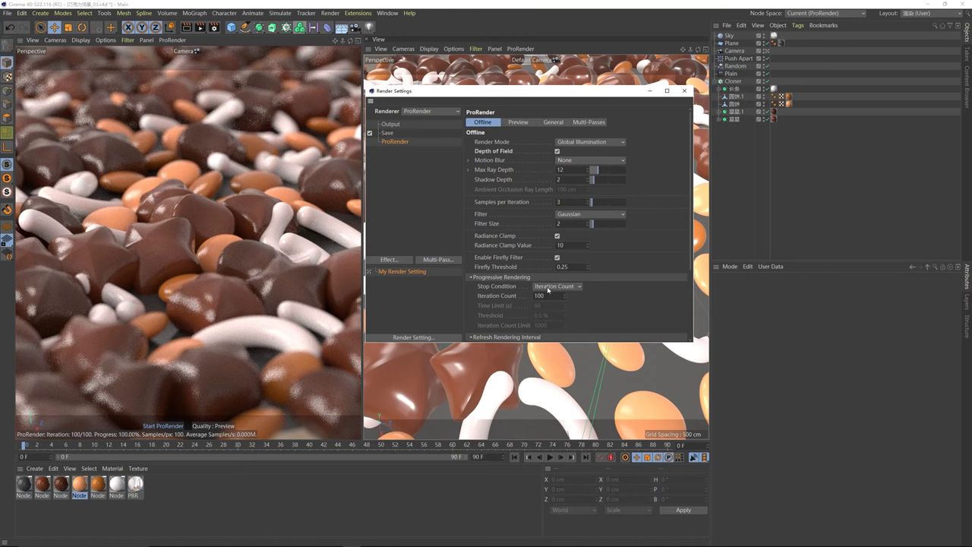
mouse_move(546, 296)
left_mouse_down()
mouse_move(532, 296)
mouse_move(553, 296)
left_mouse_up()
type("410")
type("00")
key("Return")
Step: Render the chocolate scene to the Picture Viewer and inspect the image
left_click_drag(457, 90, 468, 103)
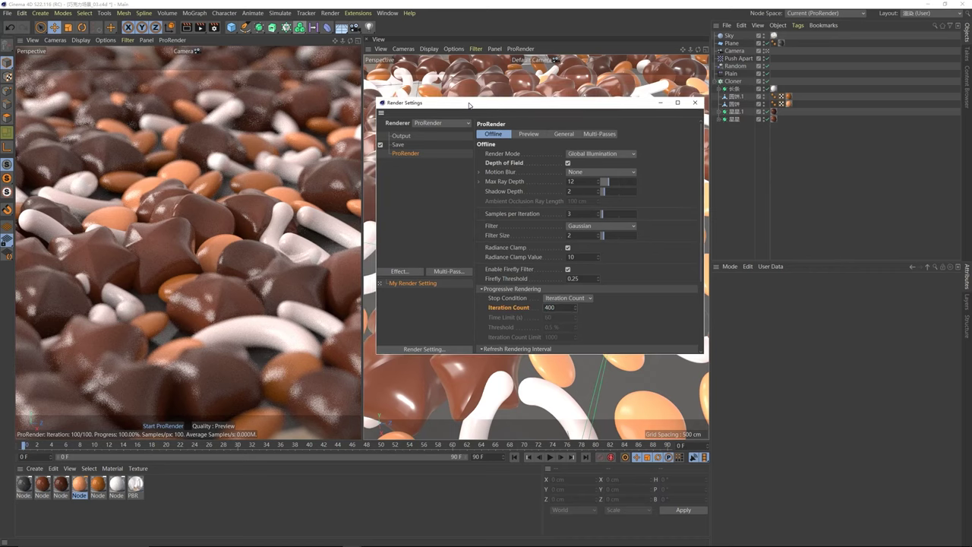
left_click(200, 29)
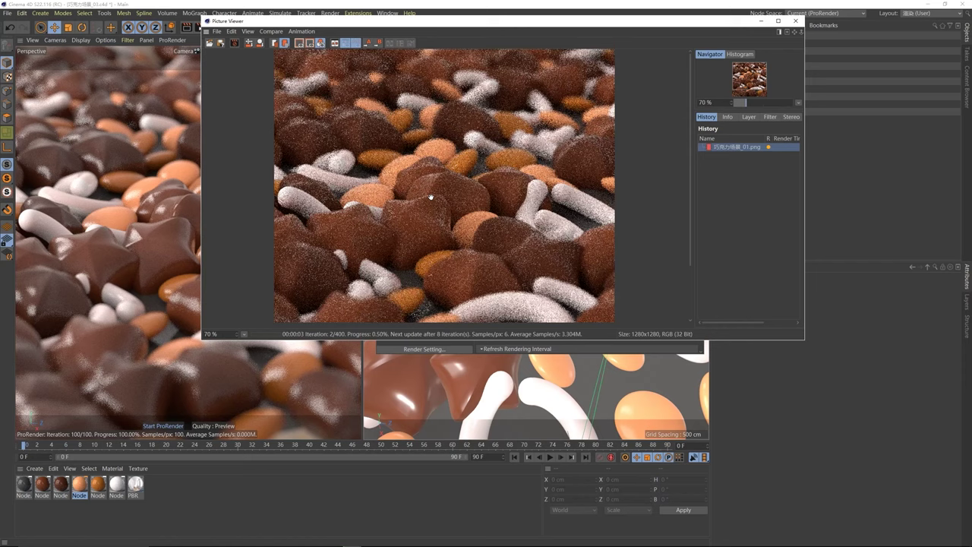
scroll(364, 139, "down", 1)
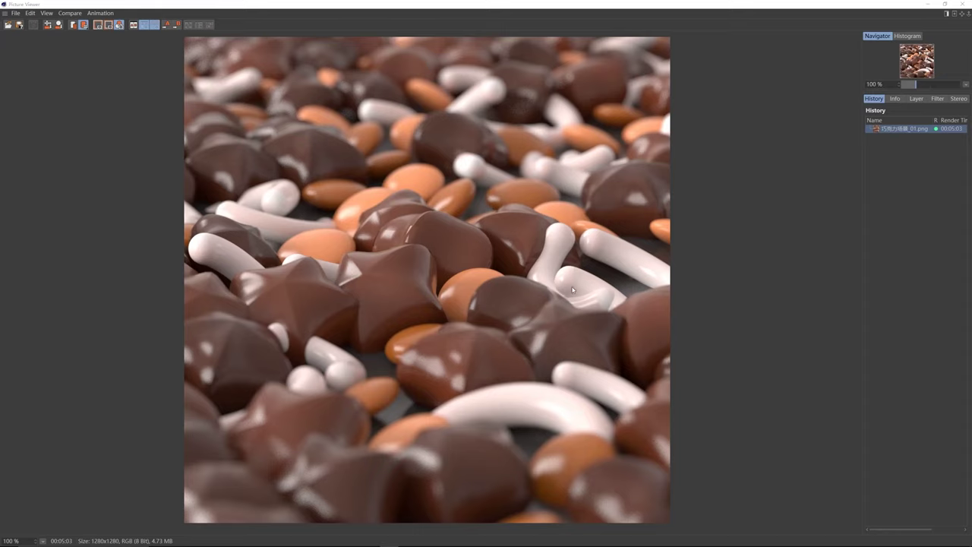
Step: Enable the Picture Viewer filter on the rendered image and set Contrast to 20%
left_click(614, 145)
left_click(939, 99)
left_click(880, 121)
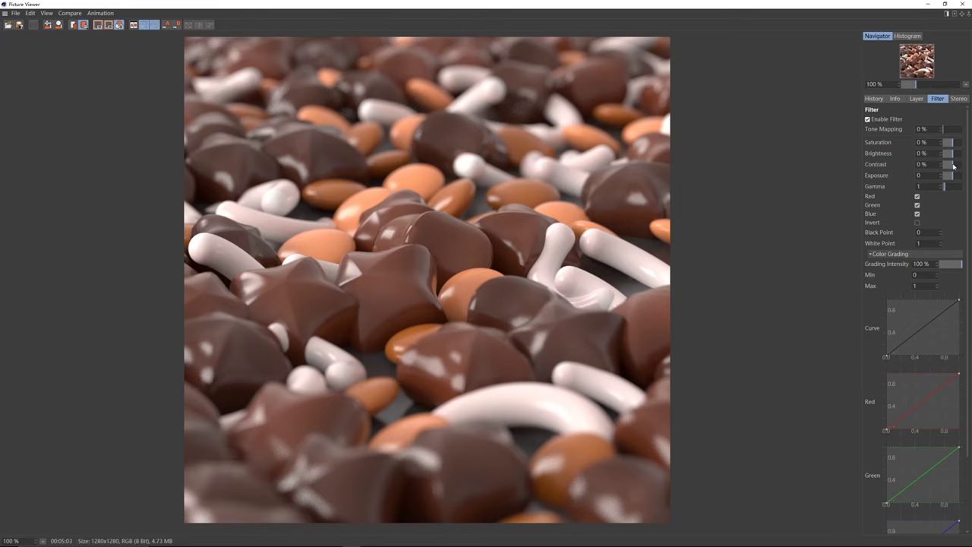
left_click_drag(954, 166, 955, 165)
double_click(928, 164)
type("20")
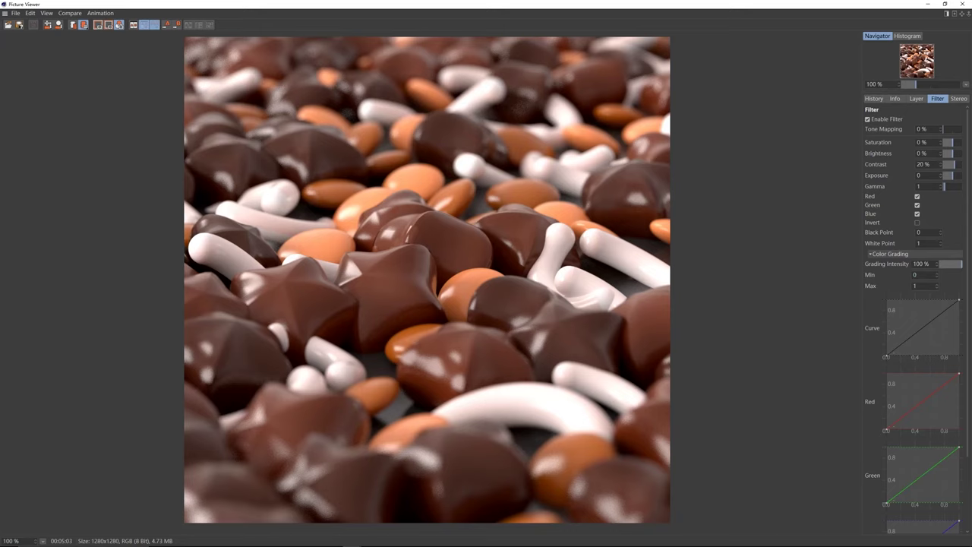
Step: Set the filter's Saturation to 15% and Brightness to 3%
double_click(924, 143)
type("15")
key("Return")
double_click(921, 153)
type("3")
key("Return")
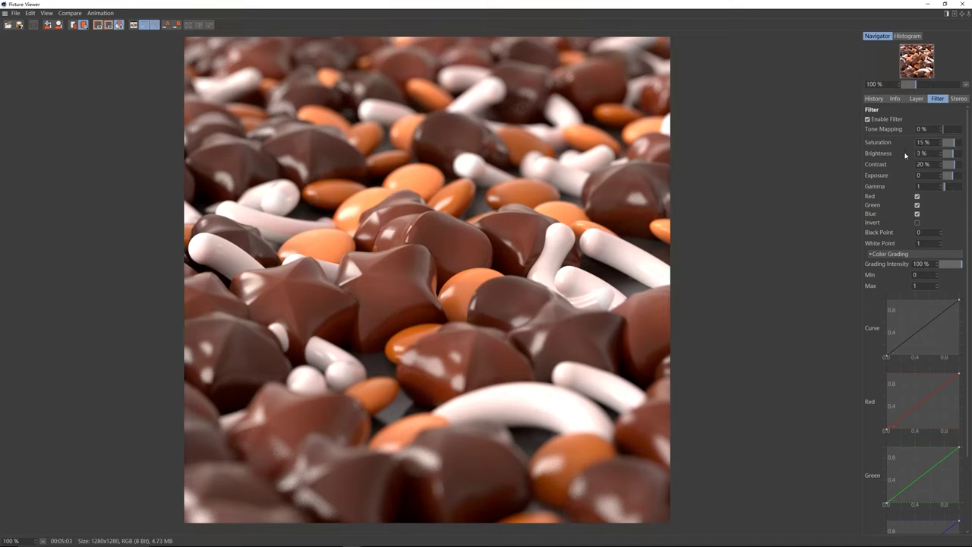
Step: Compare the chocolate render with and without the filter, leaving the filter enabled
left_click(868, 119)
left_click(868, 120)
left_click(867, 120)
left_click(868, 120)
left_click(868, 119)
left_click(868, 119)
left_click(868, 119)
left_click(868, 119)
left_click(868, 119)
left_click(867, 119)
scroll(436, 261, "down", 2)
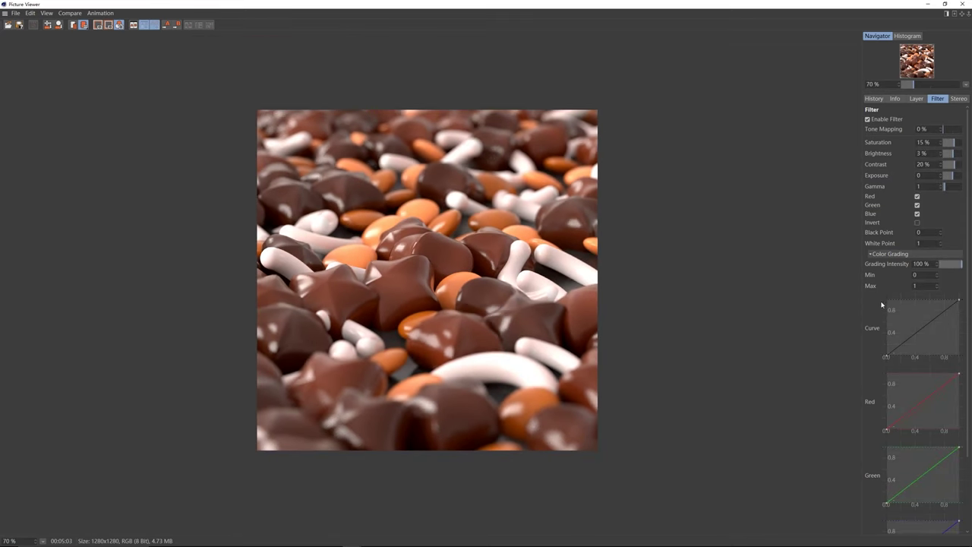
Step: Slightly adjust the dark ends of the Blue and Red color grading curves to tint the shadows
scroll(892, 275, "down", 4)
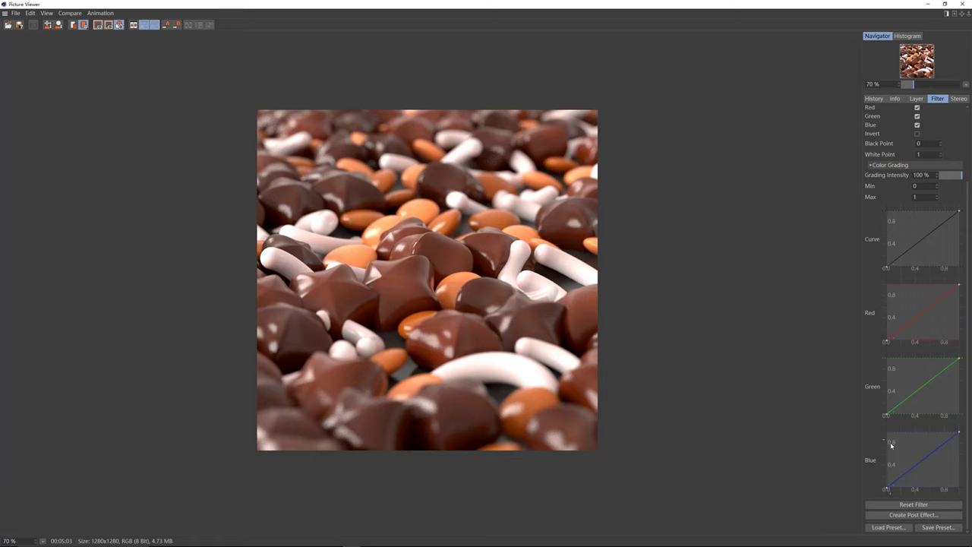
left_click_drag(887, 490, 889, 493)
left_click_drag(887, 341, 878, 338)
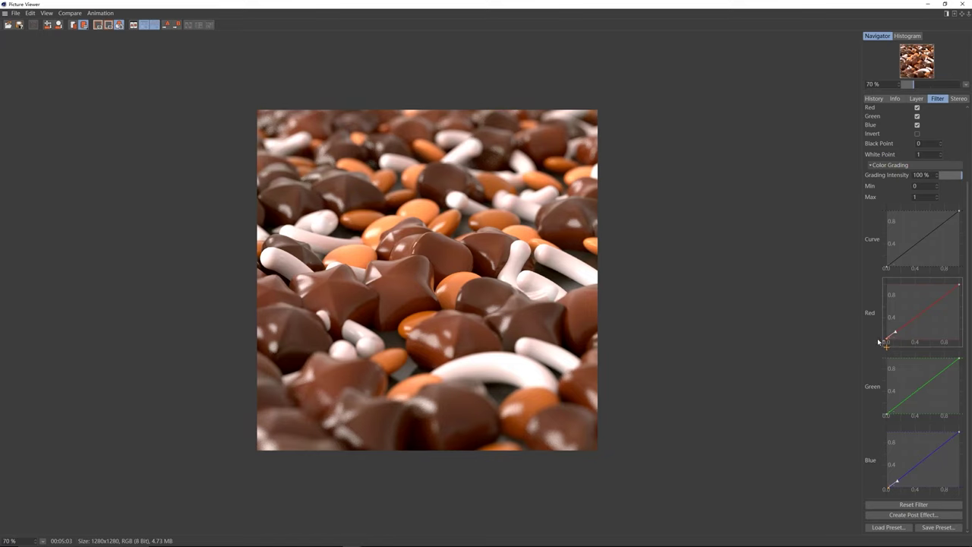
scroll(554, 315, "up", 1)
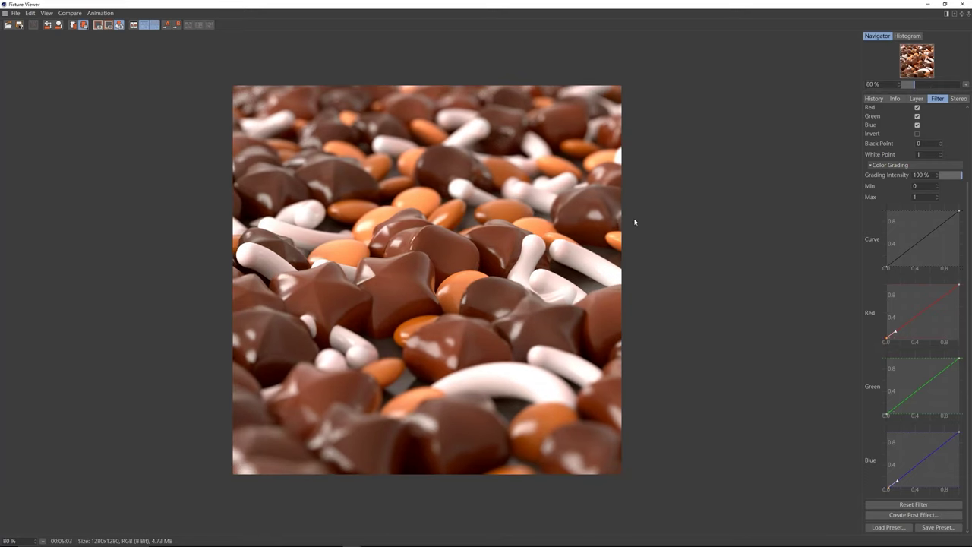
Step: Start saving the rendered image as an 8 bits/channel PNG still image with the filter applied
left_click(873, 99)
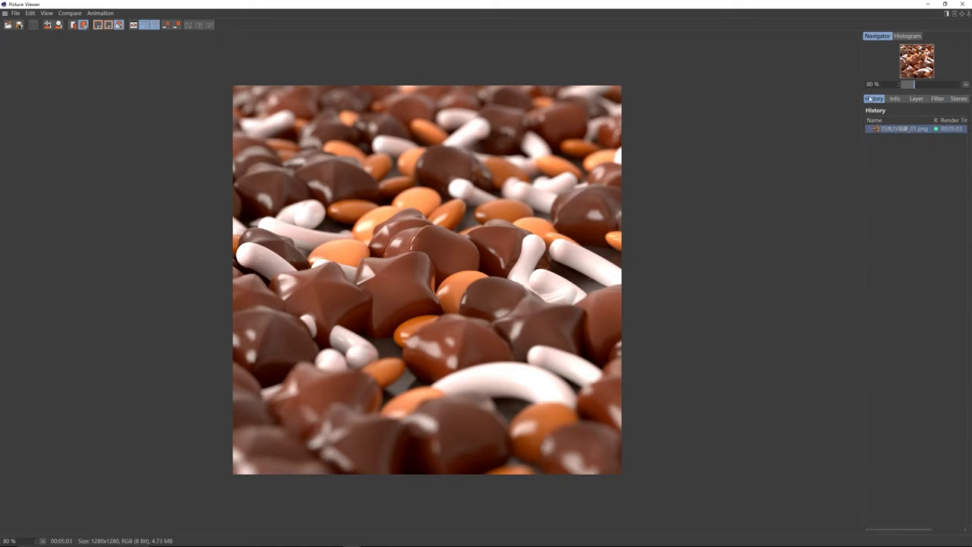
right_click(905, 130)
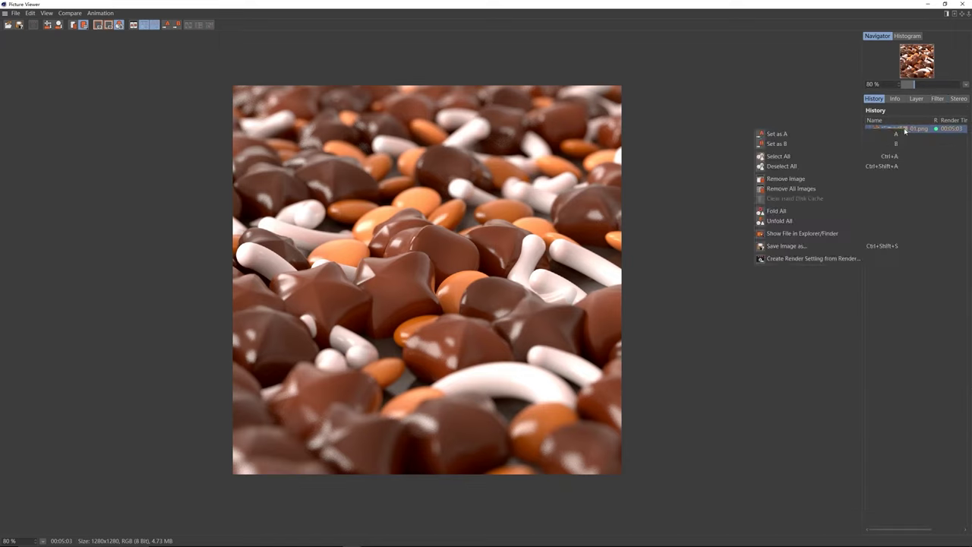
left_click(782, 247)
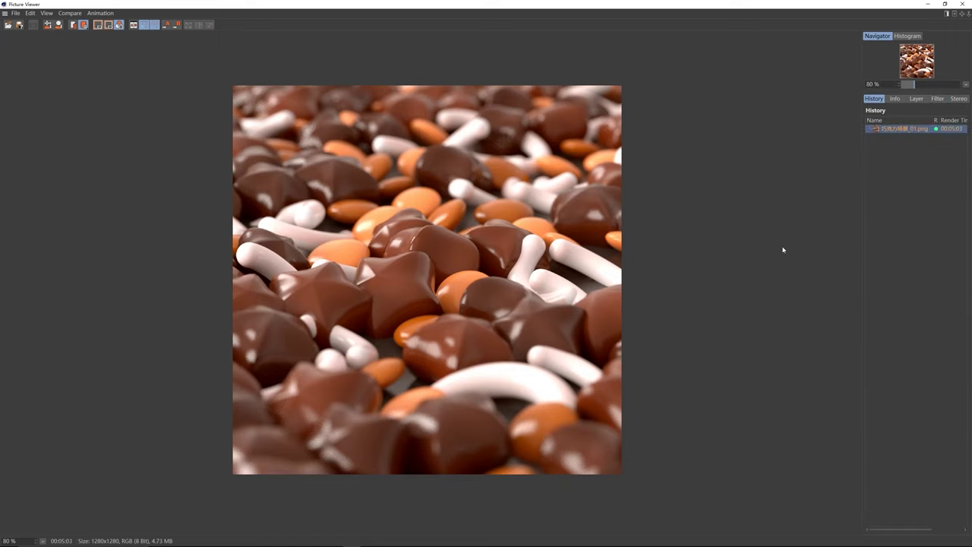
left_click(772, 234)
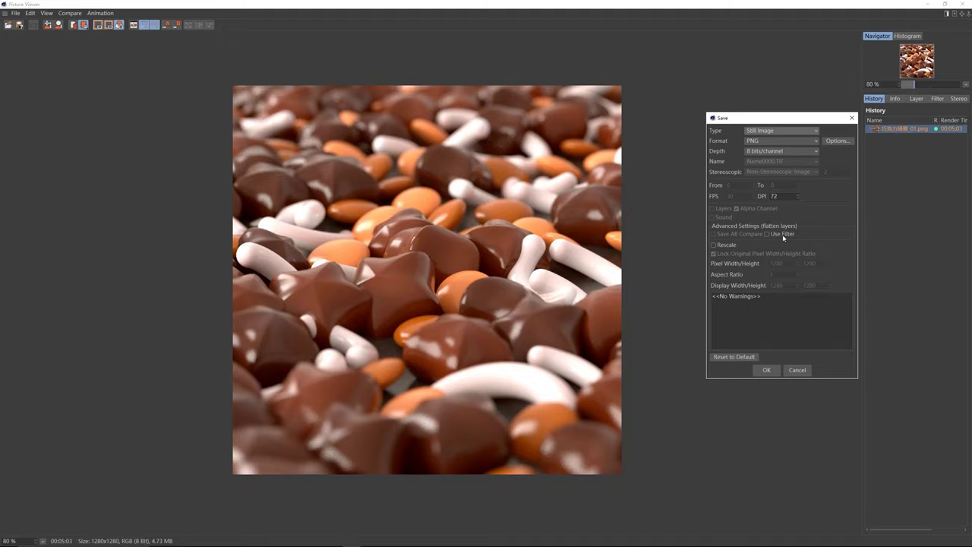
left_click(767, 370)
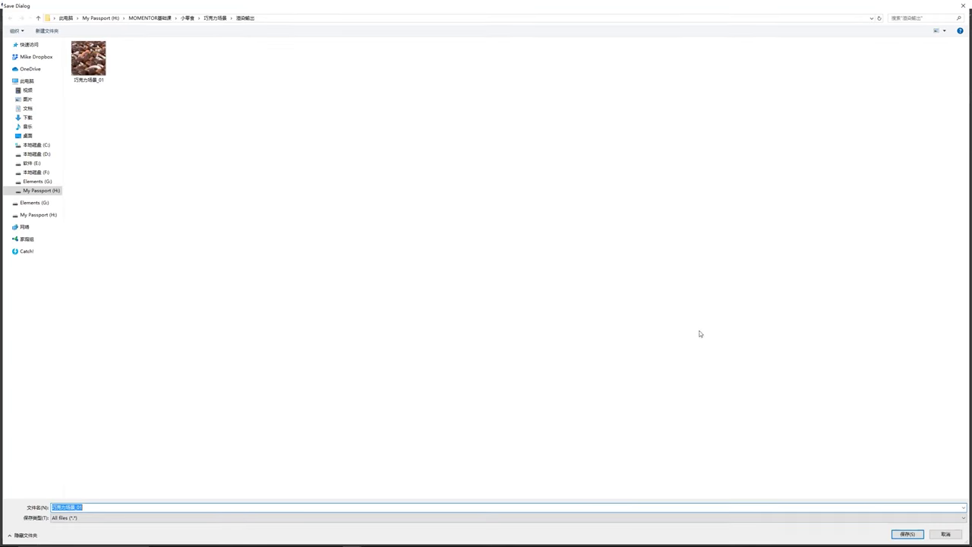
Step: Save the graded image as 巧克力场景_01_调色 in the 渲染输出 folder
left_click(215, 17)
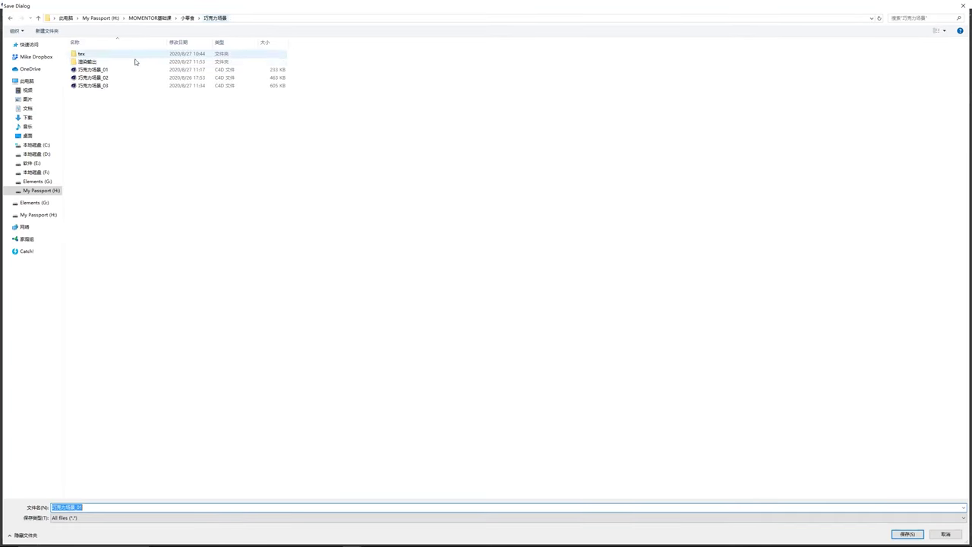
double_click(133, 60)
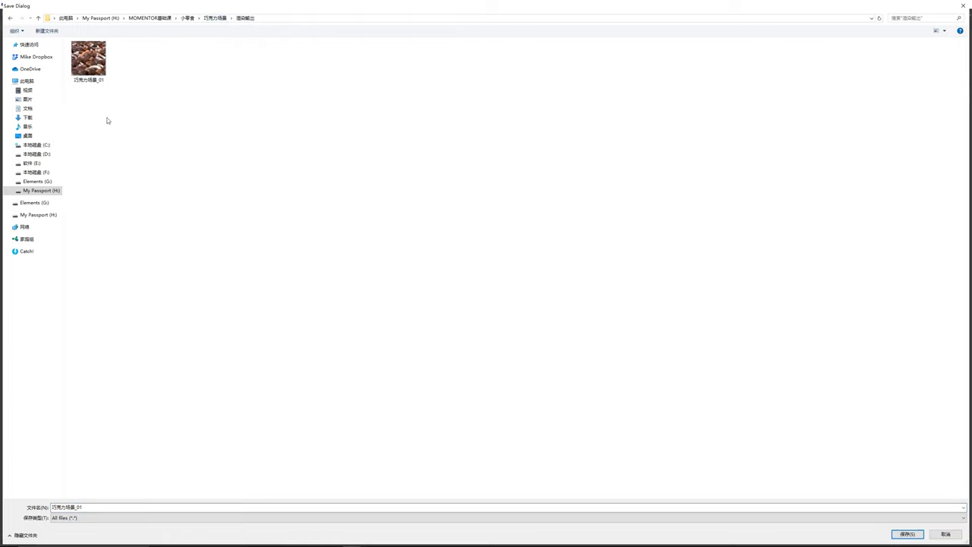
left_click(94, 68)
left_click(99, 508)
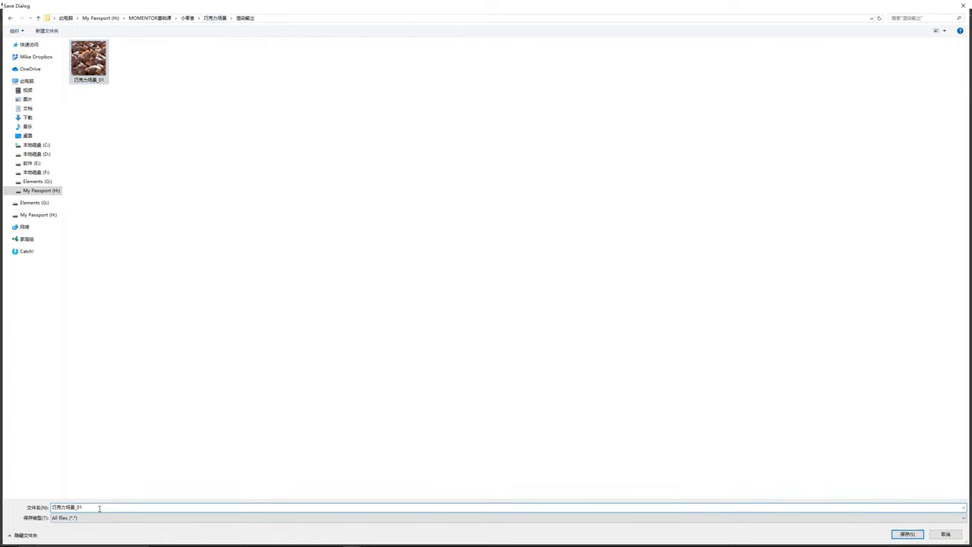
type("——")
key("BackSpace")
key("BackSpace")
type("_")
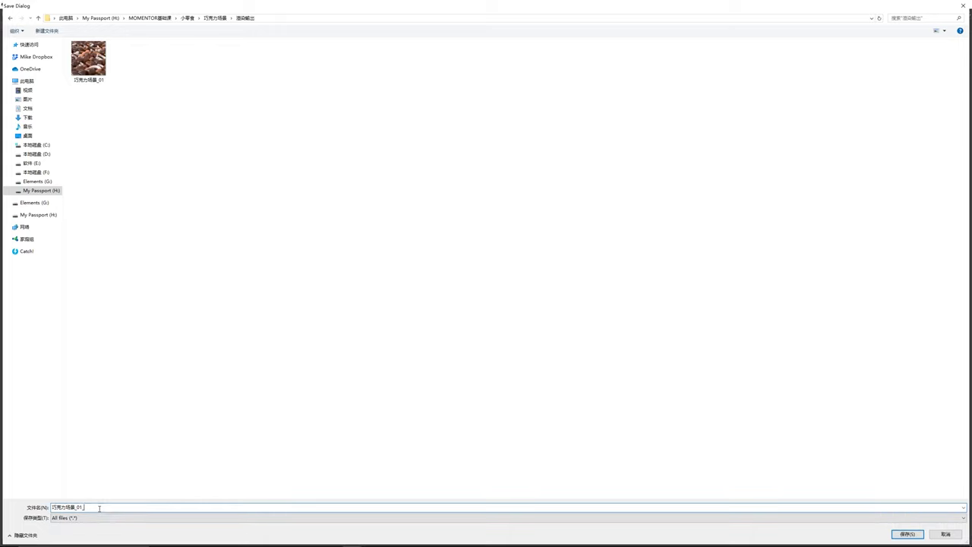
type("调整")
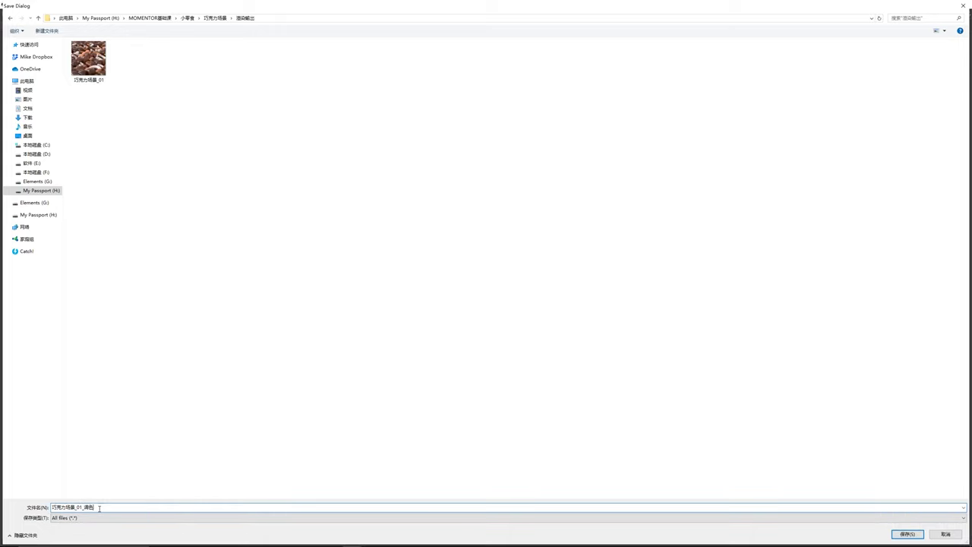
key("Return")
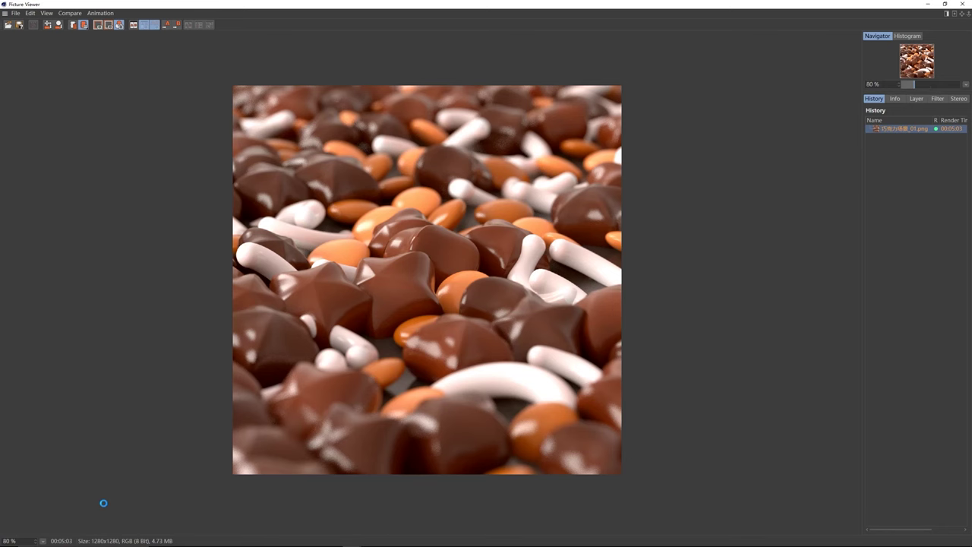
Step: Switch to the output folder, inspect the saved 巧克力场景_01_调色.png in the photo viewer, and close it
key("alt+Tab")
double_click(502, 139)
double_click(542, 148)
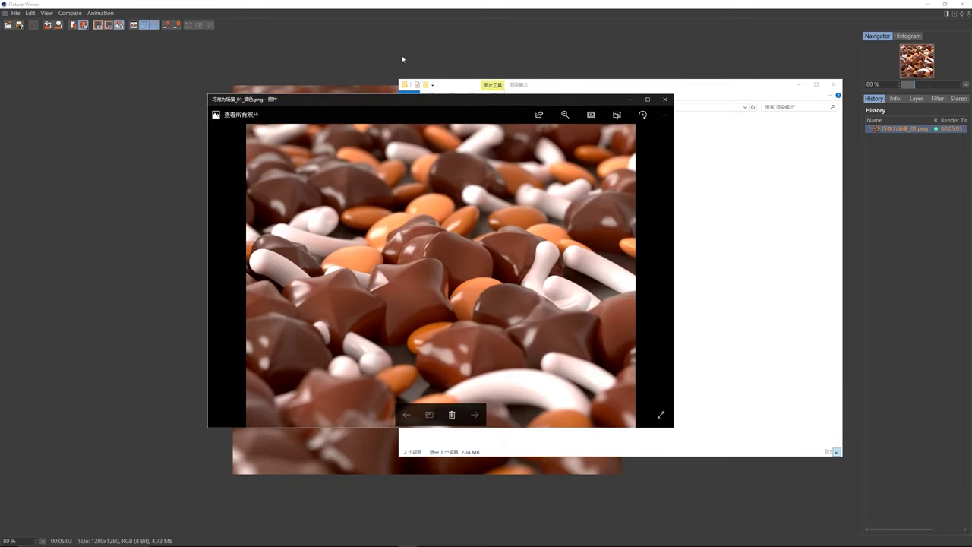
double_click(411, 101)
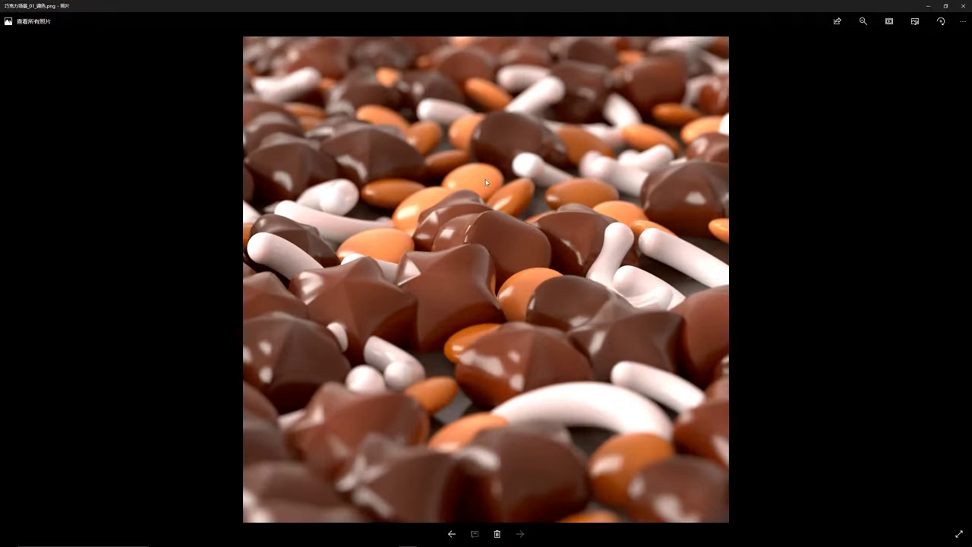
scroll(509, 202, "up", 1)
scroll(463, 187, "down", 1)
scroll(509, 202, "up", 1)
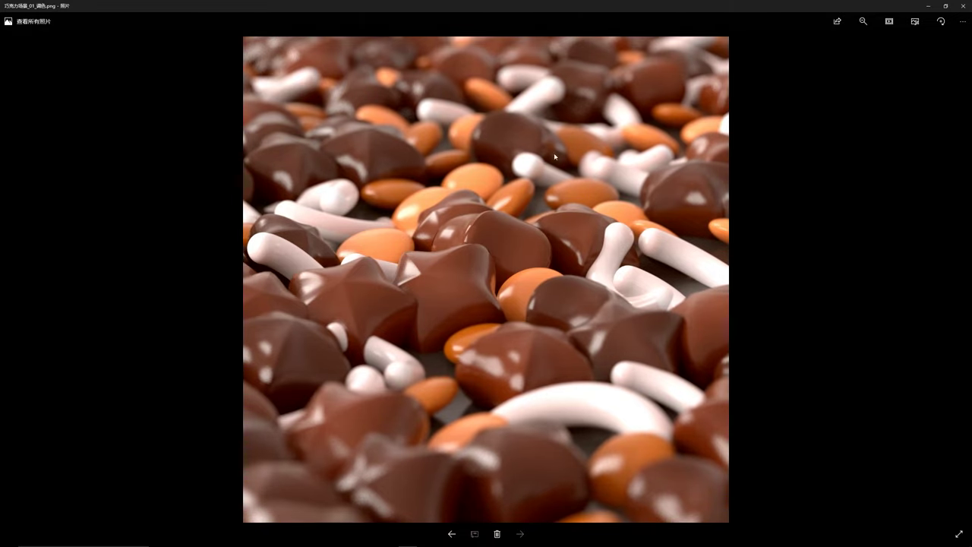
left_click(963, 5)
left_click_drag(552, 88, 617, 135)
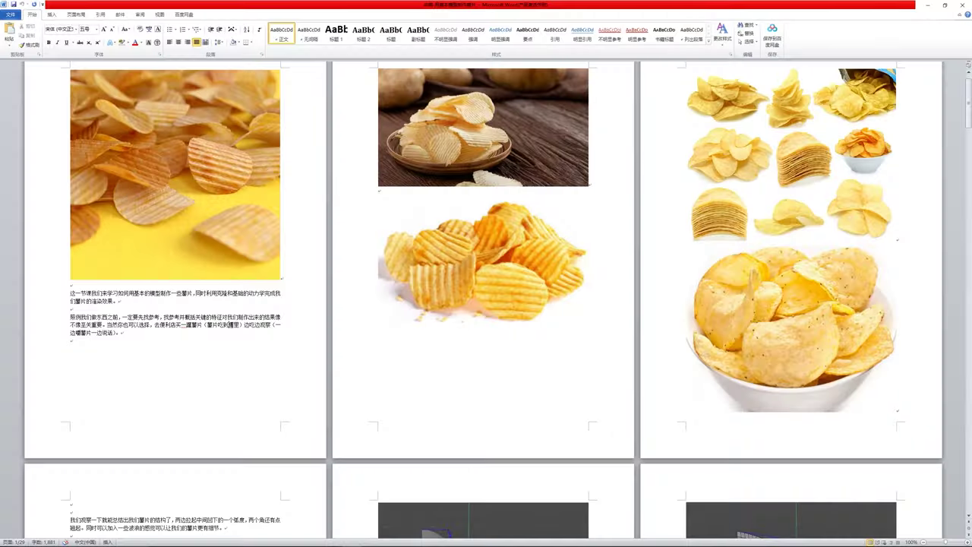
Step: Examine the shape and ridges of the potato chips in the Word document's reference photos
scroll(261, 325, "up", 1)
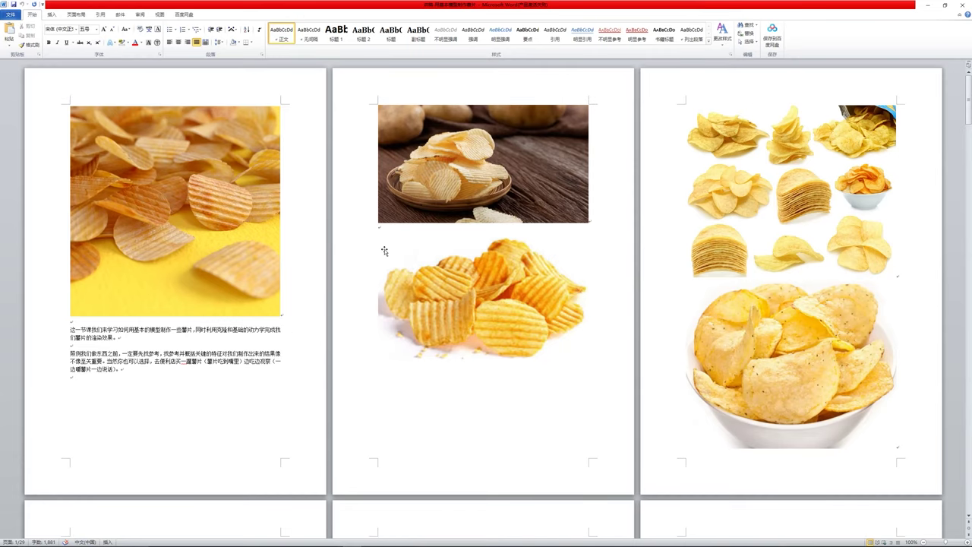
left_click(427, 207)
left_click(448, 270)
left_click(691, 200)
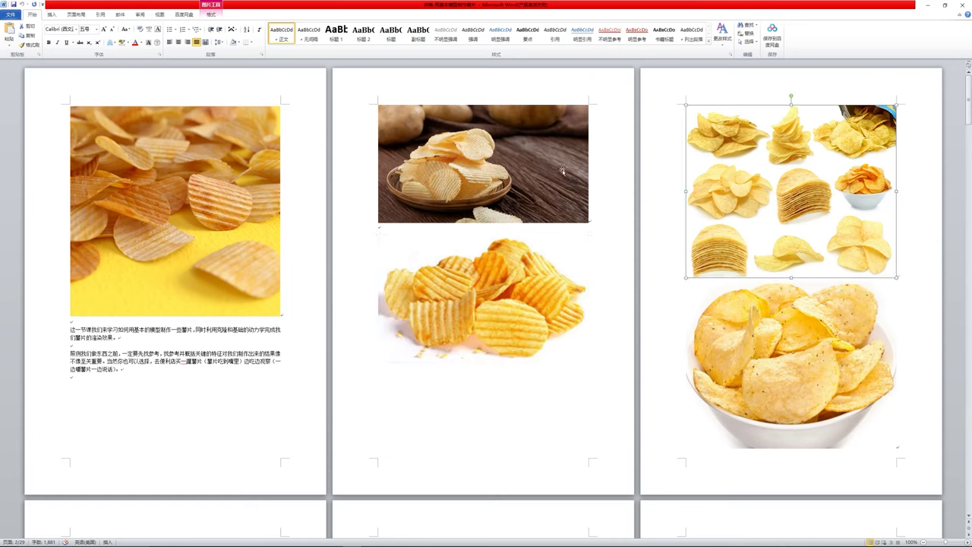
left_click(515, 152)
left_click(516, 264)
left_click(695, 317)
left_click(708, 231)
left_click(522, 192)
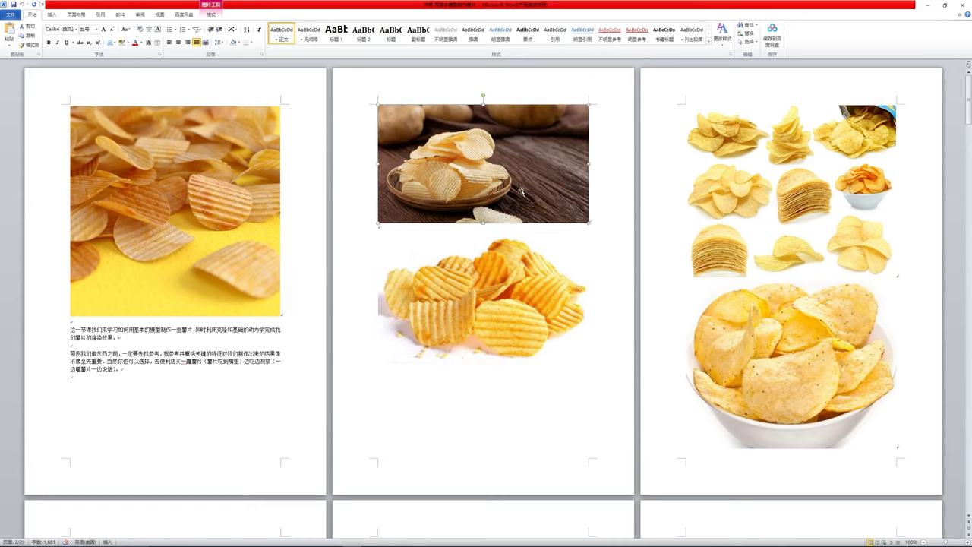
left_click(532, 273)
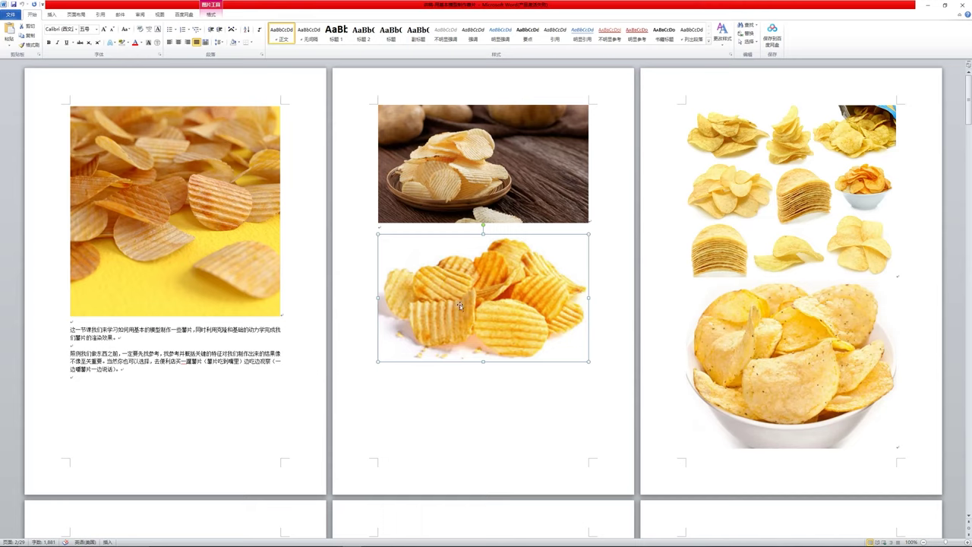
scroll(503, 298, "down", 1)
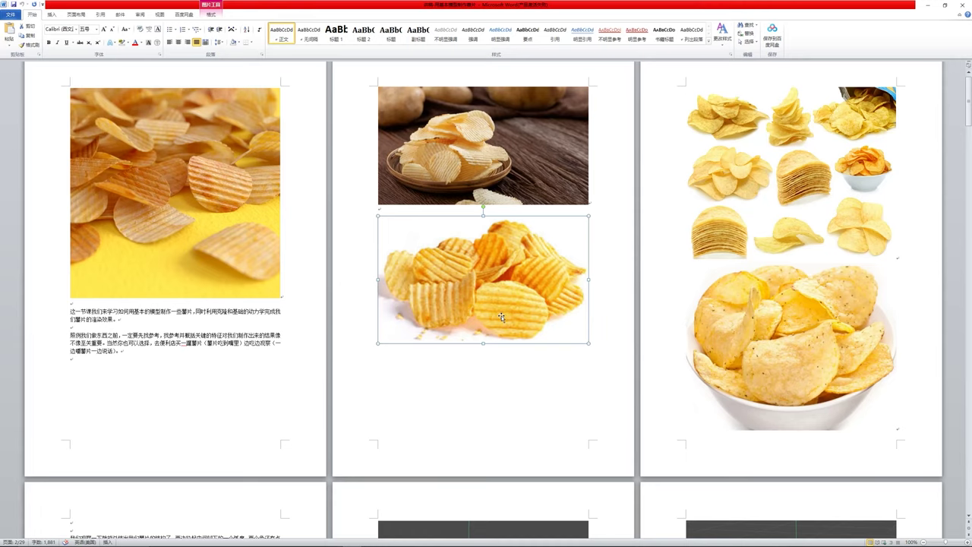
scroll(501, 318, "up", 1)
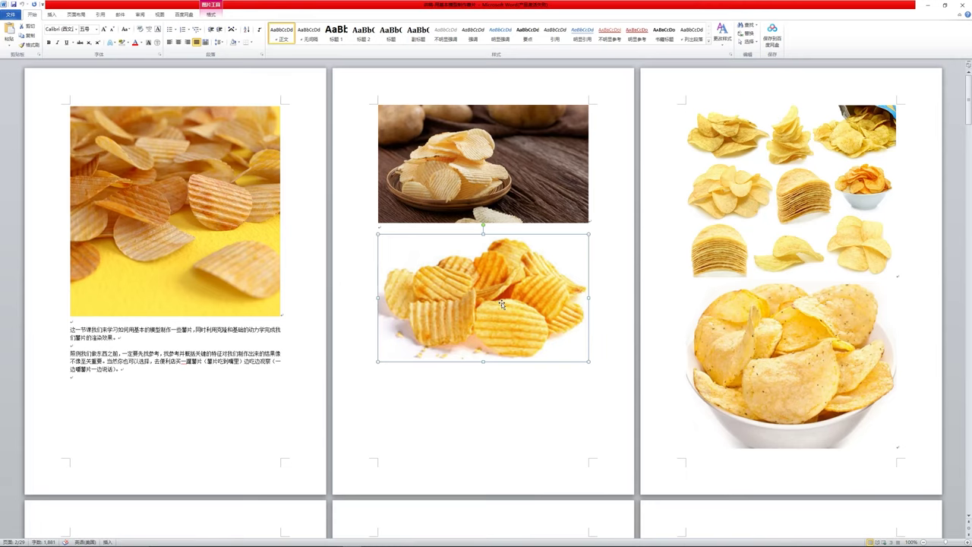
left_click(611, 314)
left_click(528, 303)
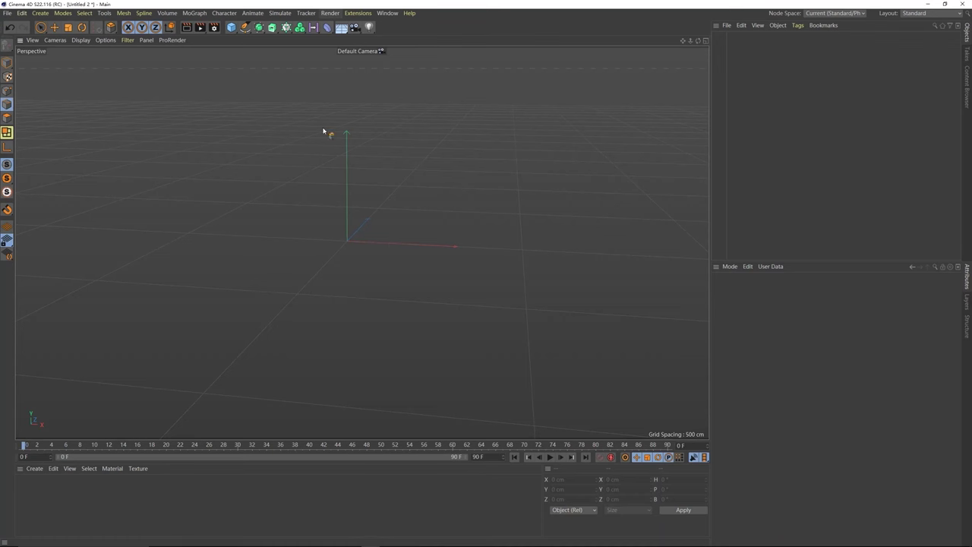
Step: Start saving the project under a new name and create a folder named 大波浪薯片 inside 小零食
left_click(7, 13)
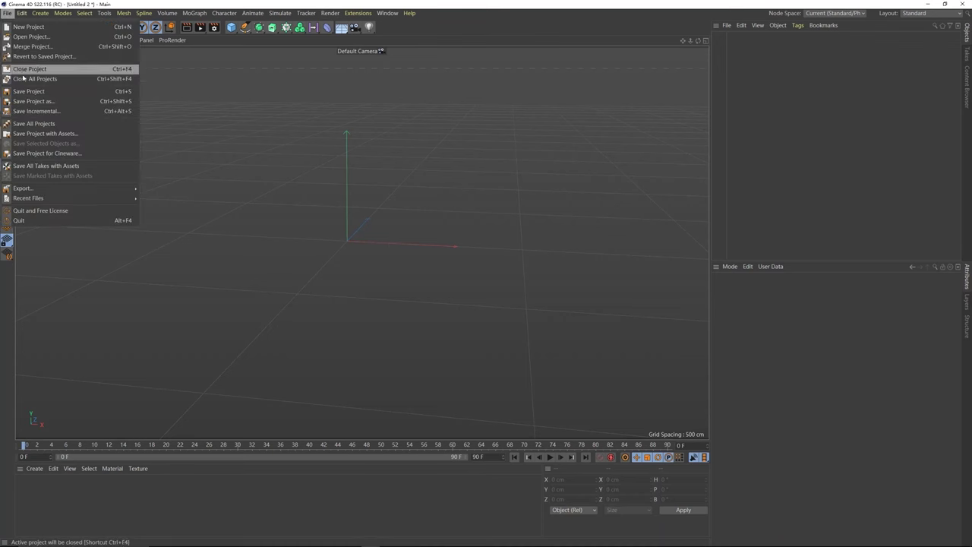
left_click(35, 101)
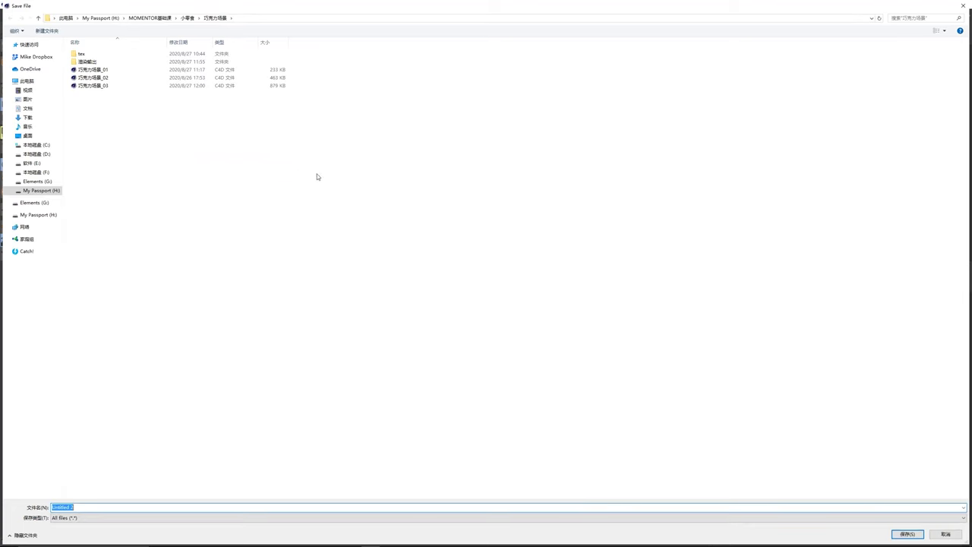
left_click(317, 174)
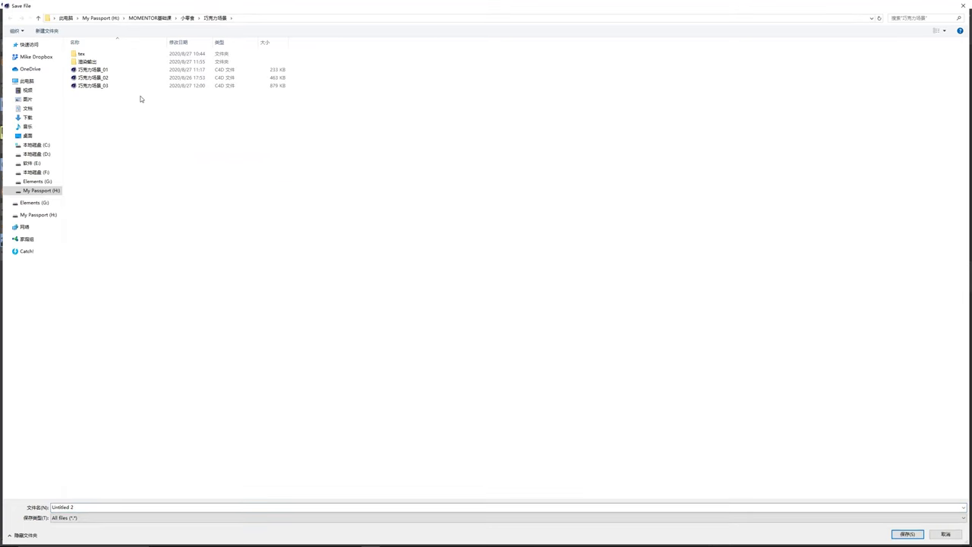
left_click(190, 18)
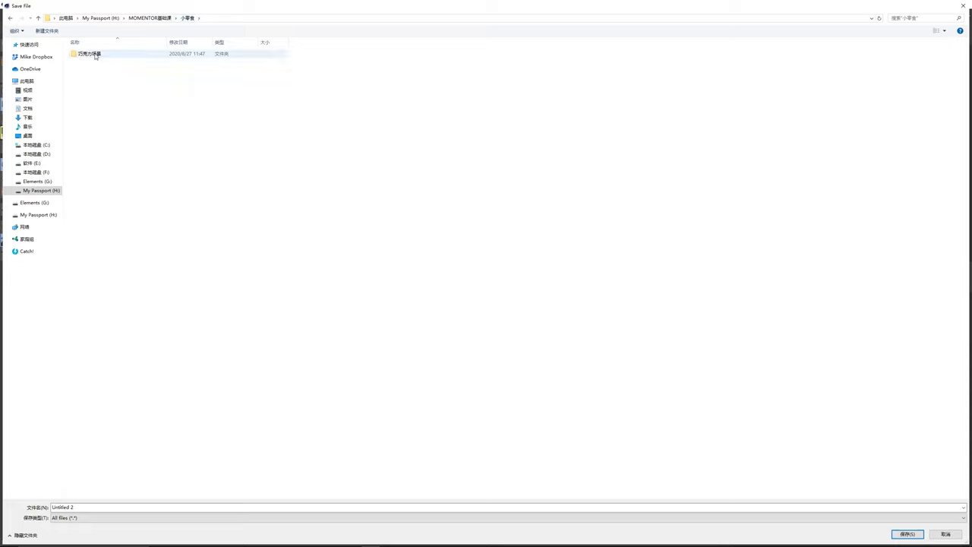
right_click(122, 82)
mouse_move(89, 165)
left_click(129, 169)
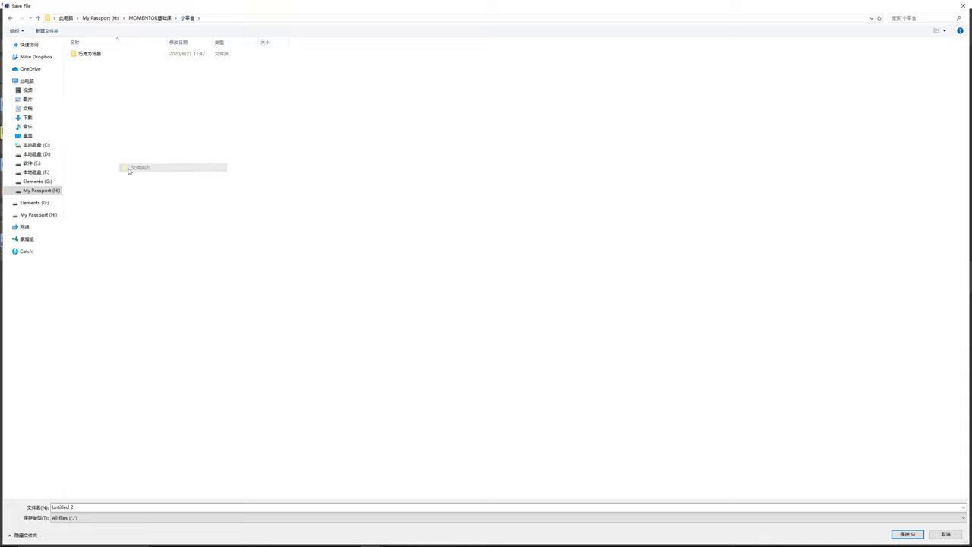
type("大波浪")
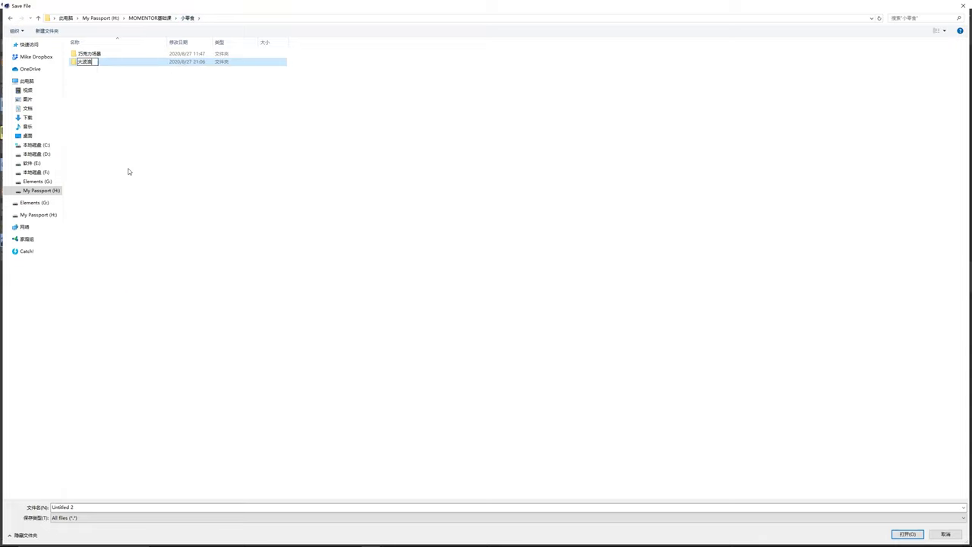
type("薯片")
key("Return")
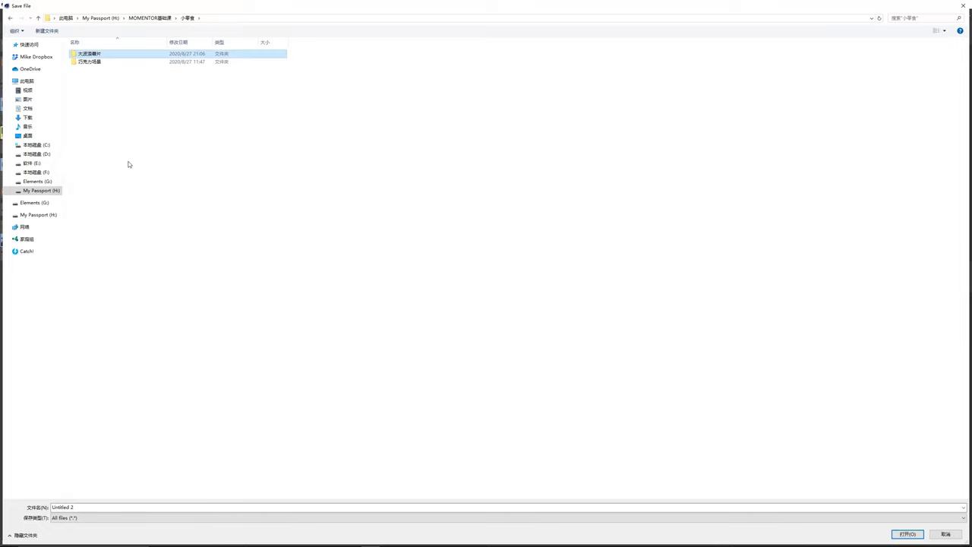
Step: Save the project as 薯片_01 in the 大波浪薯片 folder
double_click(96, 55)
left_click(82, 507)
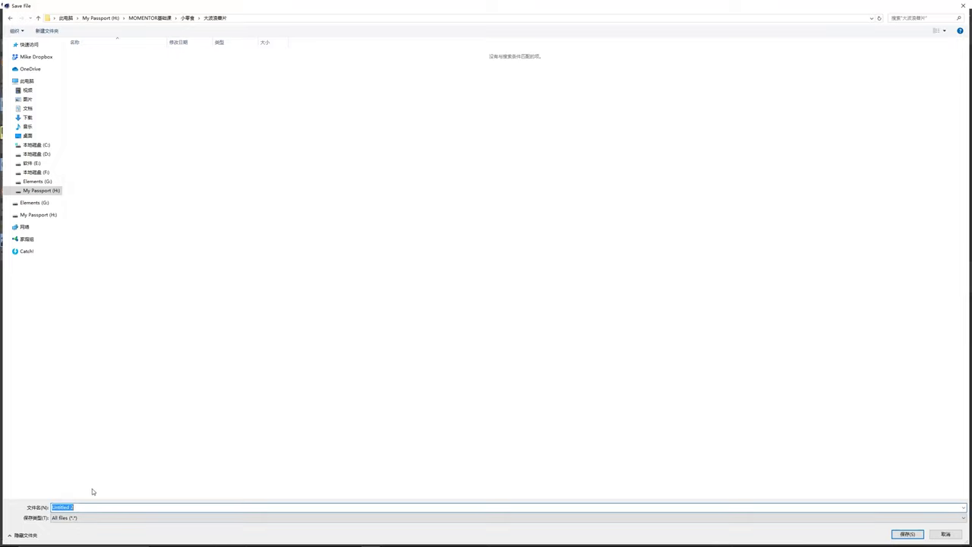
type("薯片_01")
key("Return")
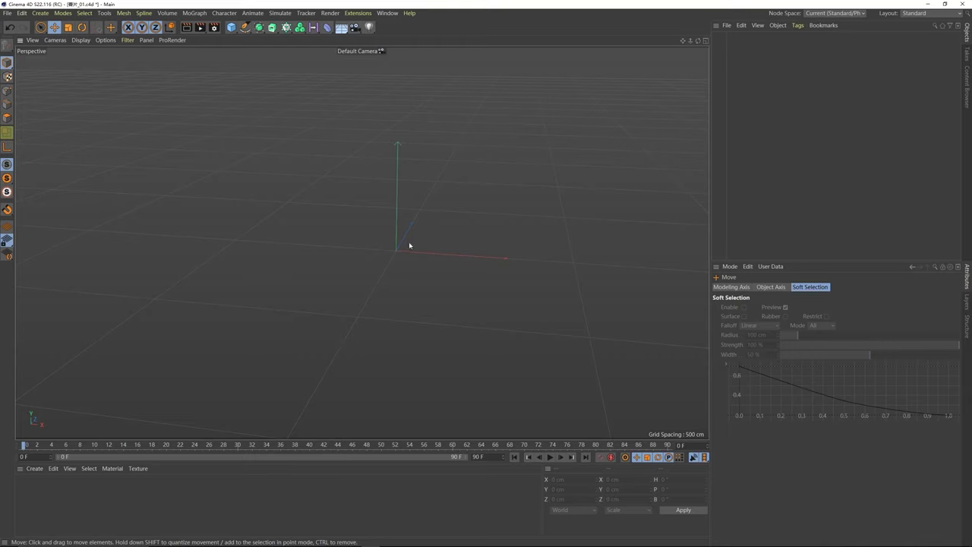
Step: Add a Bezier surface object to the empty scene
middle_click_drag(410, 245, 393, 238, "alt")
left_click(232, 27)
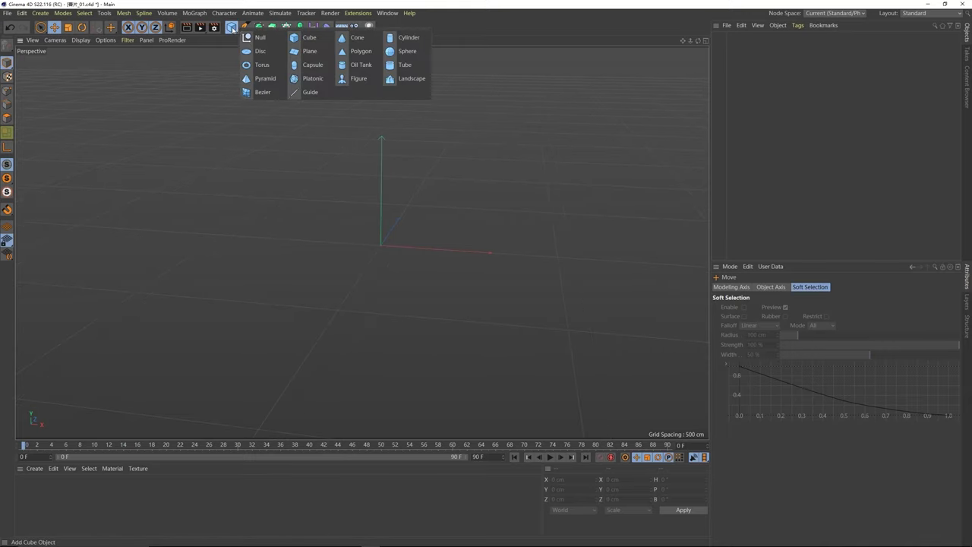
left_click(262, 95)
left_click_drag(407, 244, 372, 220, "alt")
scroll(385, 250, "up", 1)
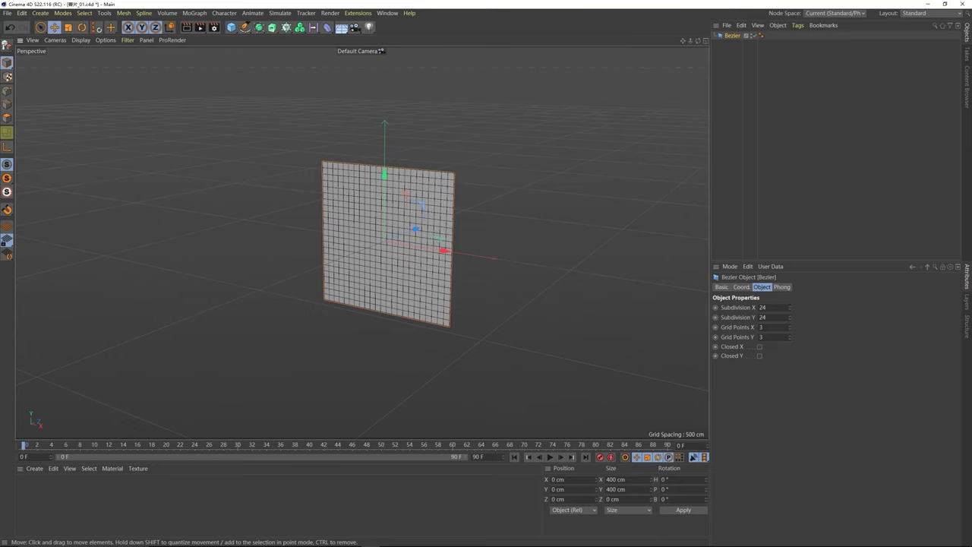
Step: Try bending the Bezier surface by moving its two upper corner points along negative Z, the second to about -178 cm
left_click(6, 91)
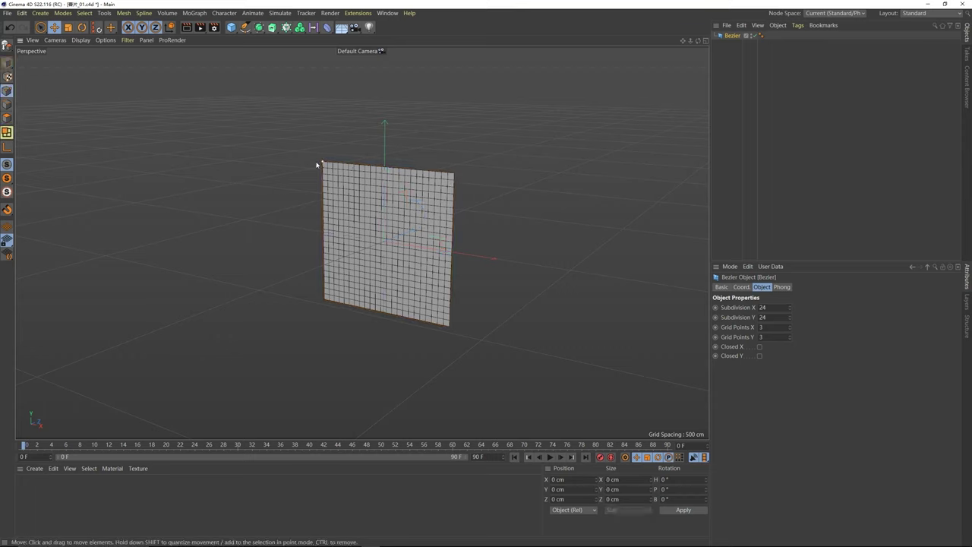
left_click(324, 302)
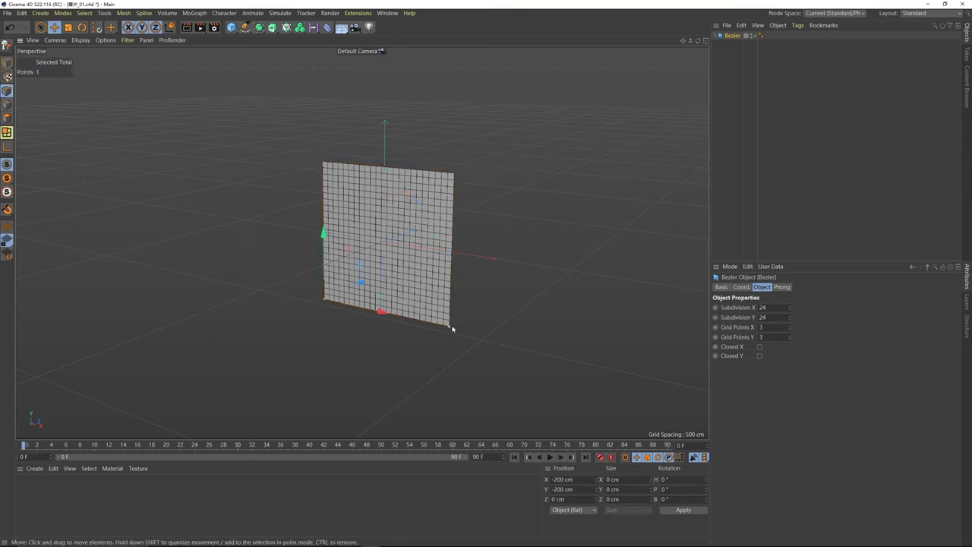
left_click(451, 327)
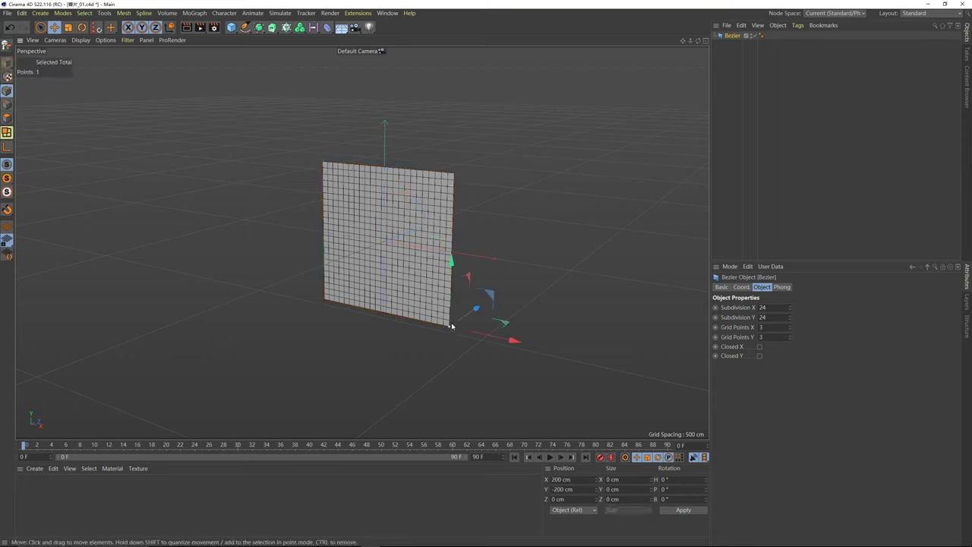
left_click(456, 175)
left_click_drag(478, 165, 366, 145)
left_click(354, 136)
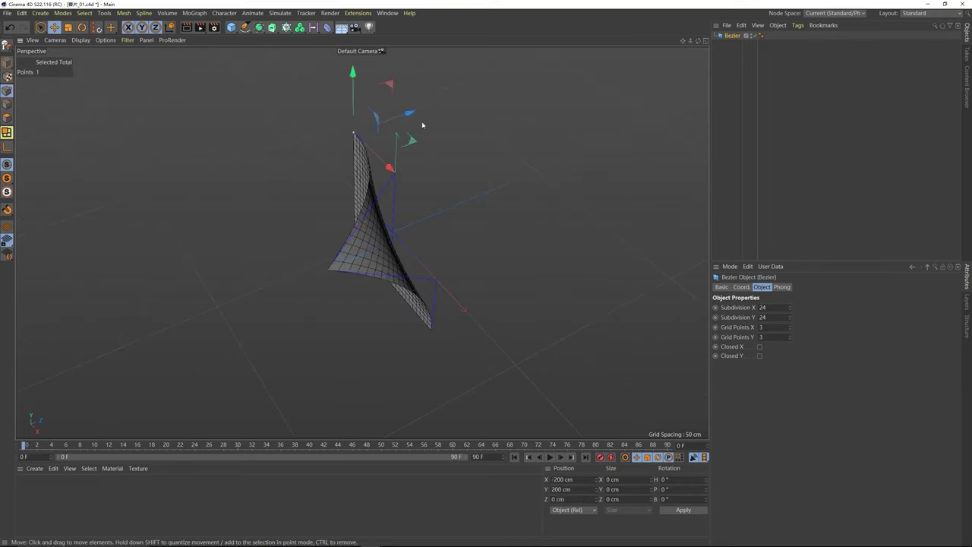
left_click_drag(424, 124, 414, 302)
Step: Try moving the two lower corner points of the Bezier surface along Z, to about -159 cm and -124 cm
left_click(440, 362)
left_click_drag(428, 357, 380, 372, "alt")
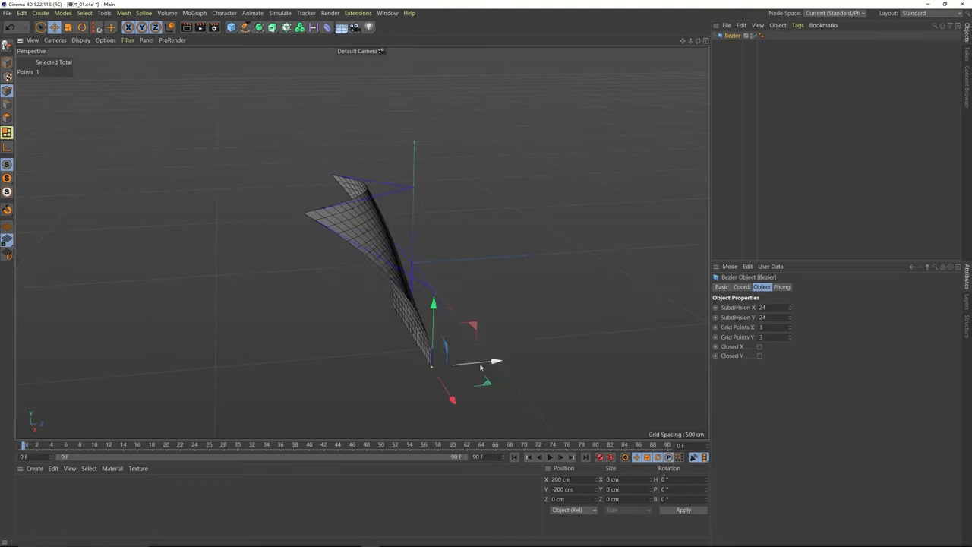
left_click_drag(480, 367, 410, 322)
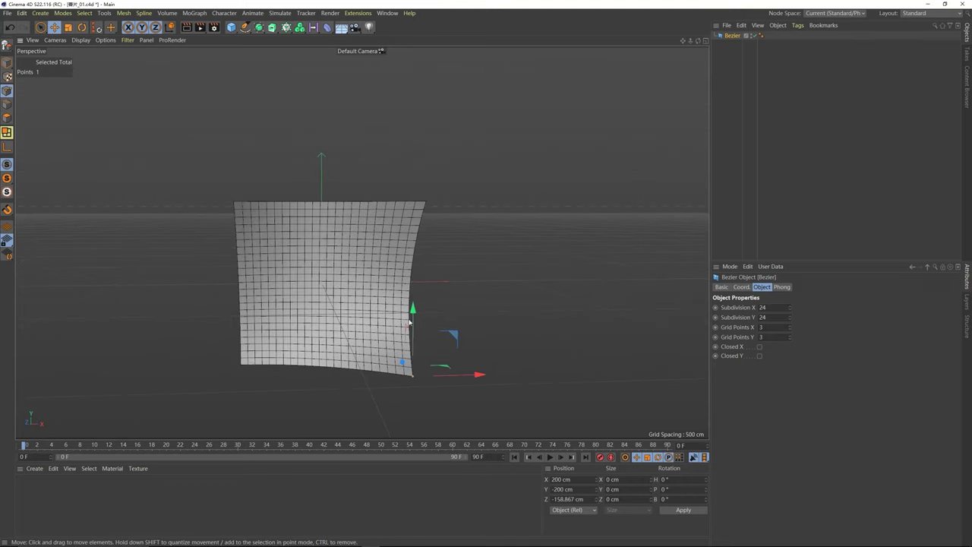
left_click(243, 366)
left_click_drag(243, 366, 384, 369, "alt")
left_click_drag(263, 384, 275, 379)
left_click_drag(308, 301, 252, 378, "alt")
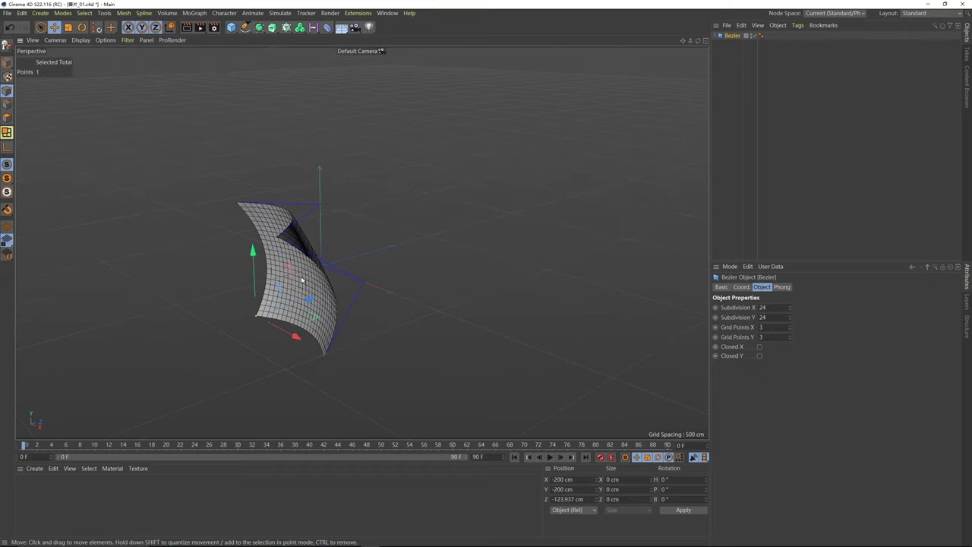
middle_click_drag(302, 279, 360, 262, "alt")
scroll(360, 262, "up", 1)
Step: Undo all the corner point moves on the Bezier surface
key("ctrl+z")
key("ctrl+z")
key("ctrl+z")
key("ctrl+z")
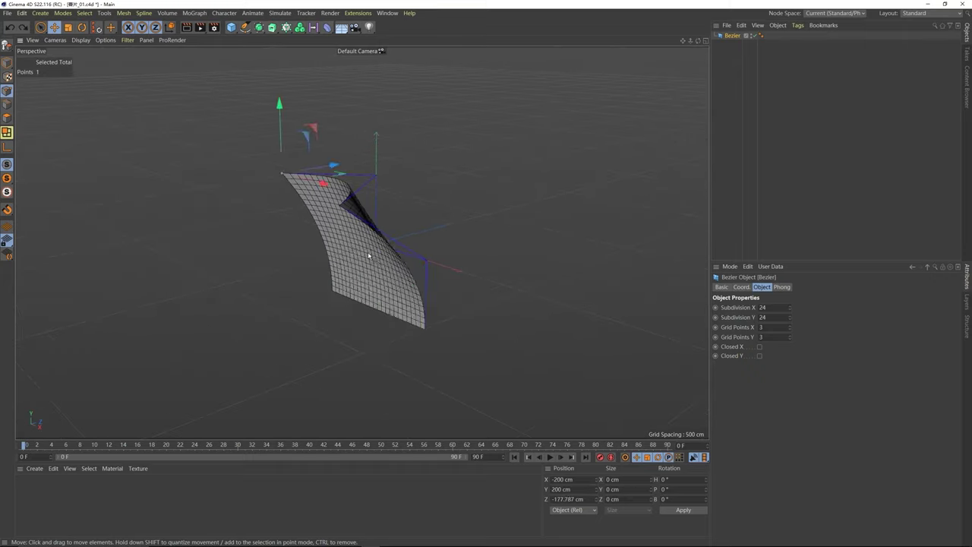
key("ctrl+z")
key("ctrl+z")
key("ctrl+z")
left_click_drag(364, 223, 370, 193, "alt")
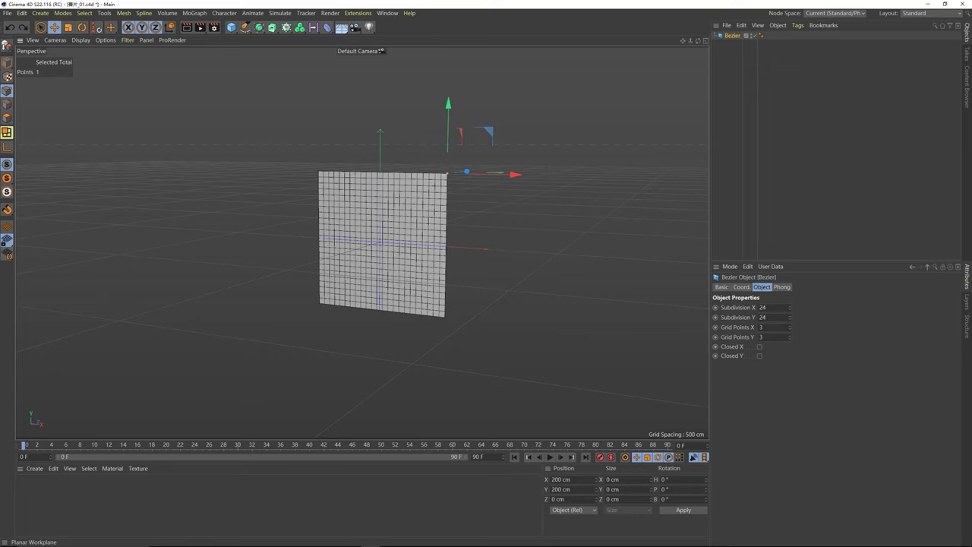
Step: Try a Subdivision X of 33 on the Bezier surface, and restore it to 24
left_click(737, 308)
left_click(789, 306)
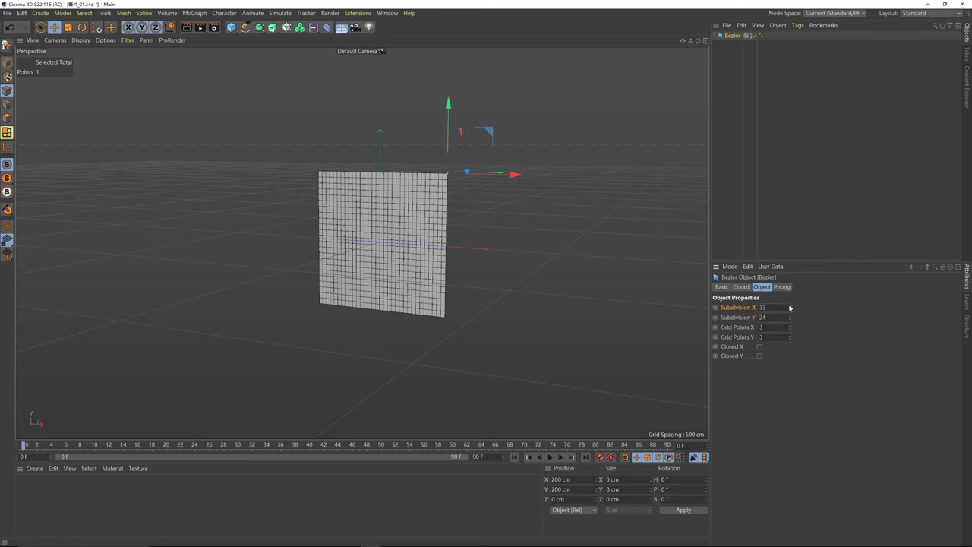
key("Return")
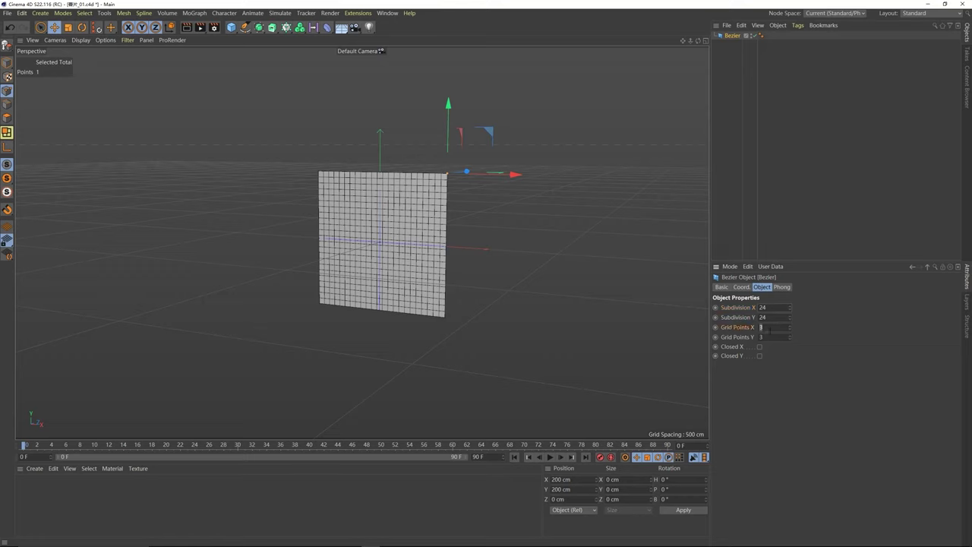
Step: Examine the Bezier surface's control points along its upper and side edges by selecting them one at a time
left_click(318, 173)
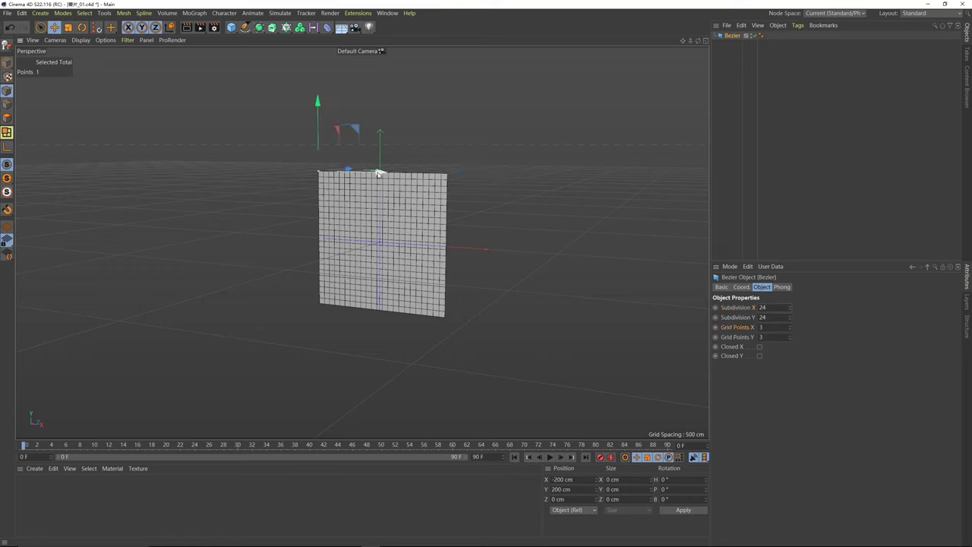
left_click(427, 175)
left_click(380, 173)
left_click(448, 175)
left_click(465, 162)
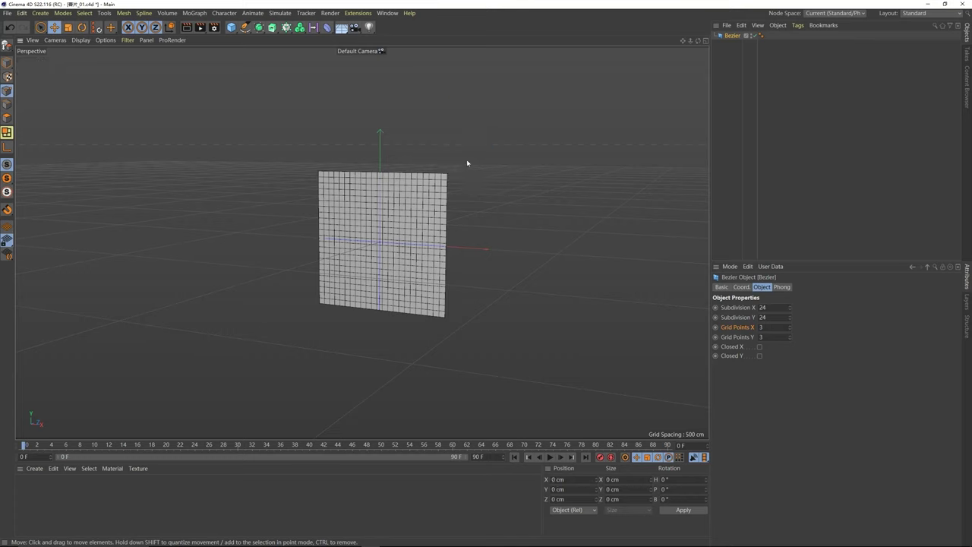
left_click(447, 174)
left_click(447, 246)
left_click(446, 316)
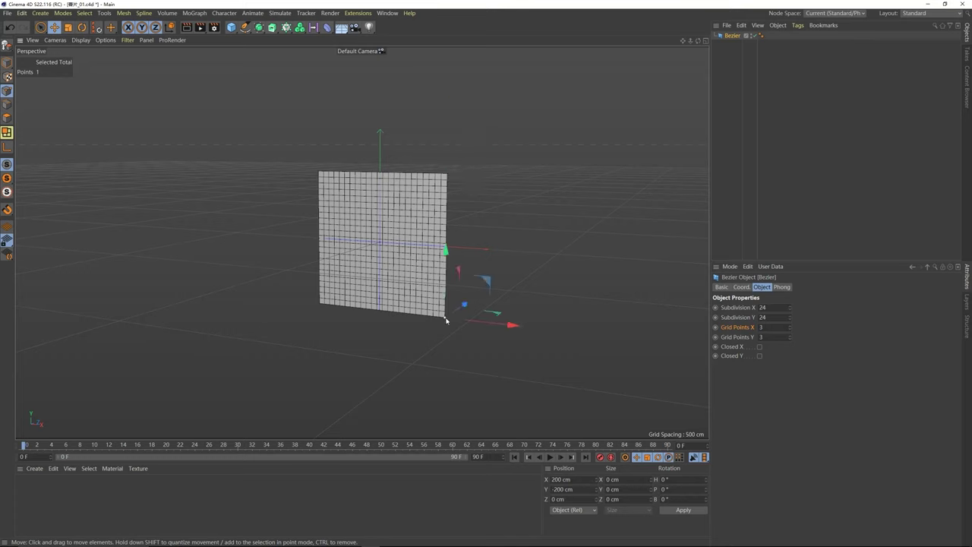
left_click(362, 137)
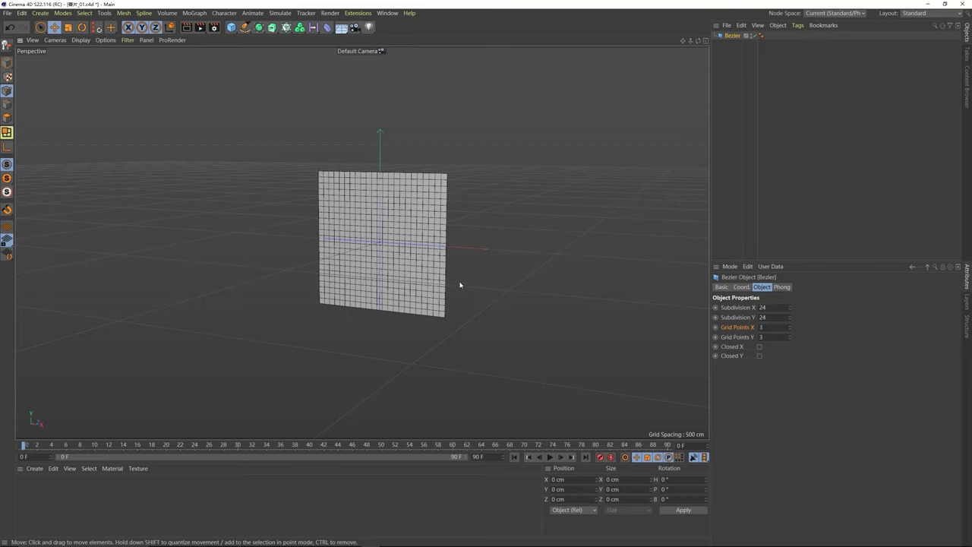
left_click(448, 248)
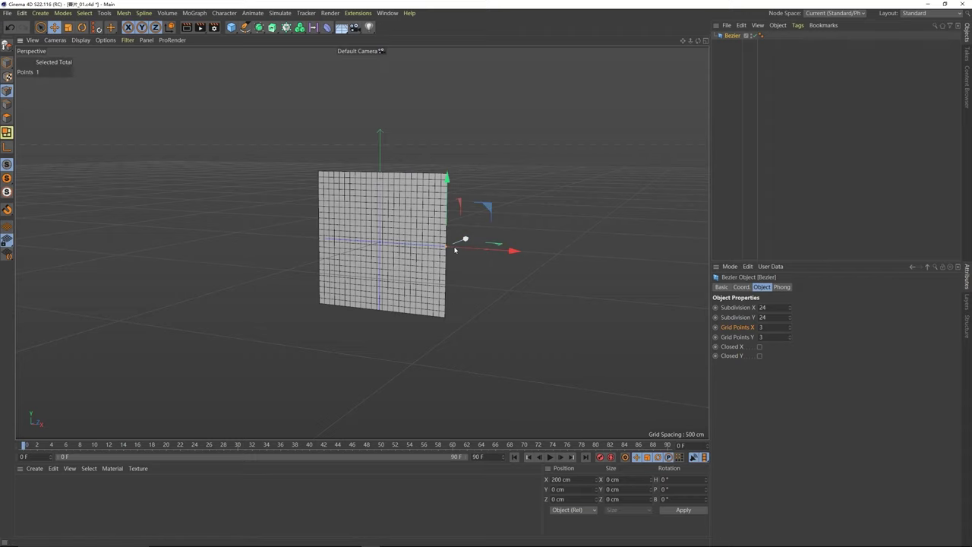
left_click_drag(445, 224, 425, 232, "alt")
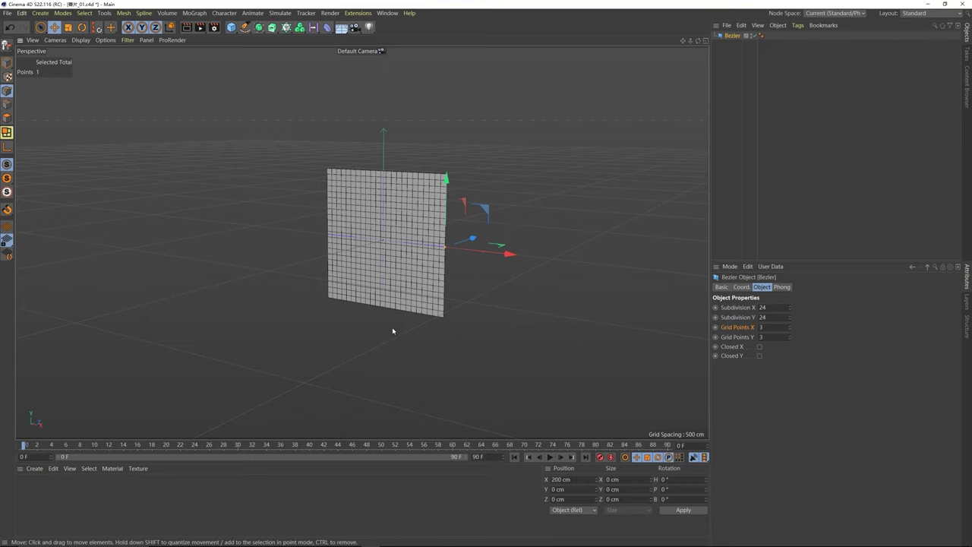
left_click_drag(377, 330, 367, 259, "alt")
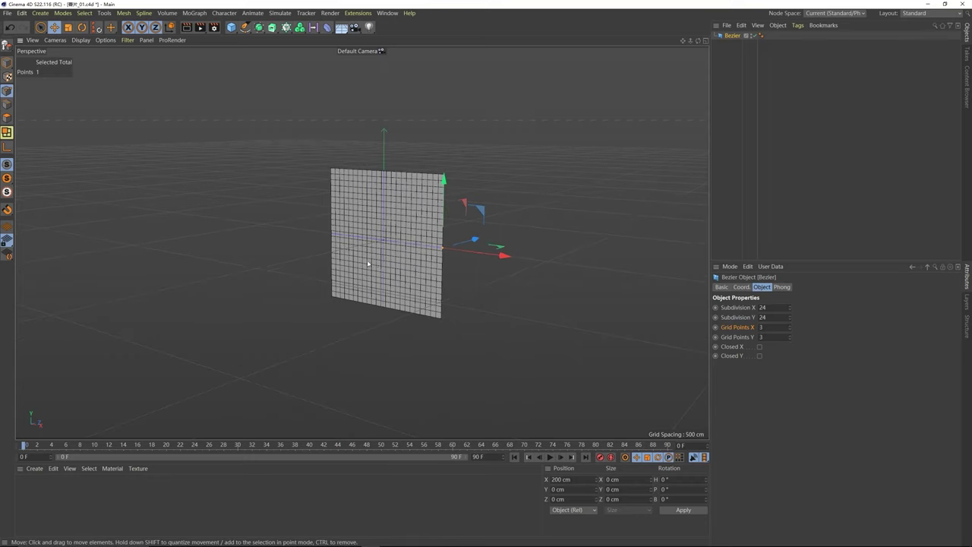
Step: Switch the viewport to a shaded display without mesh lines so only the Bezier control cage shows
left_click(81, 40)
left_click(92, 54)
left_click(384, 221)
Step: Select the four corner points of the Bezier surface and scale them inward to 200 by 200 cm
left_click(327, 168)
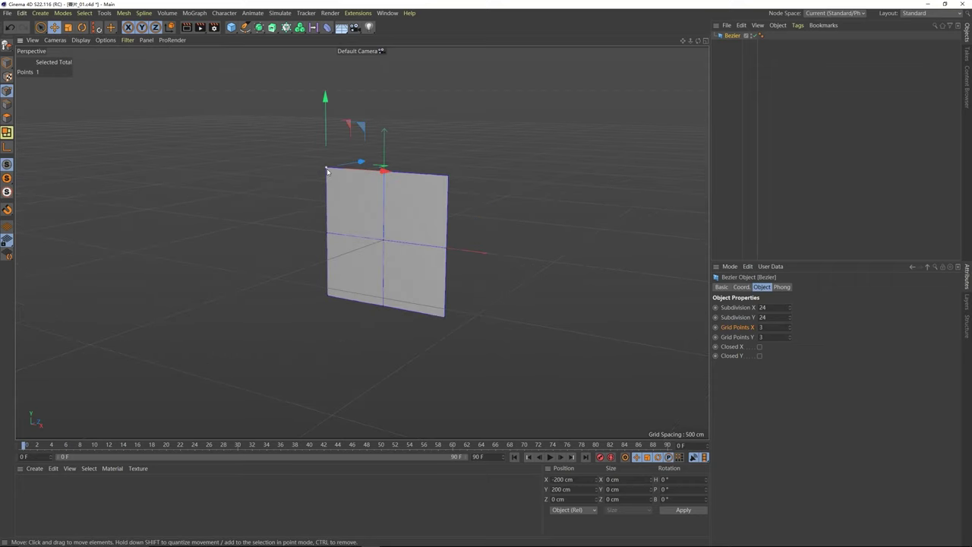
left_click(448, 175, "shift")
left_click(445, 316, "shift")
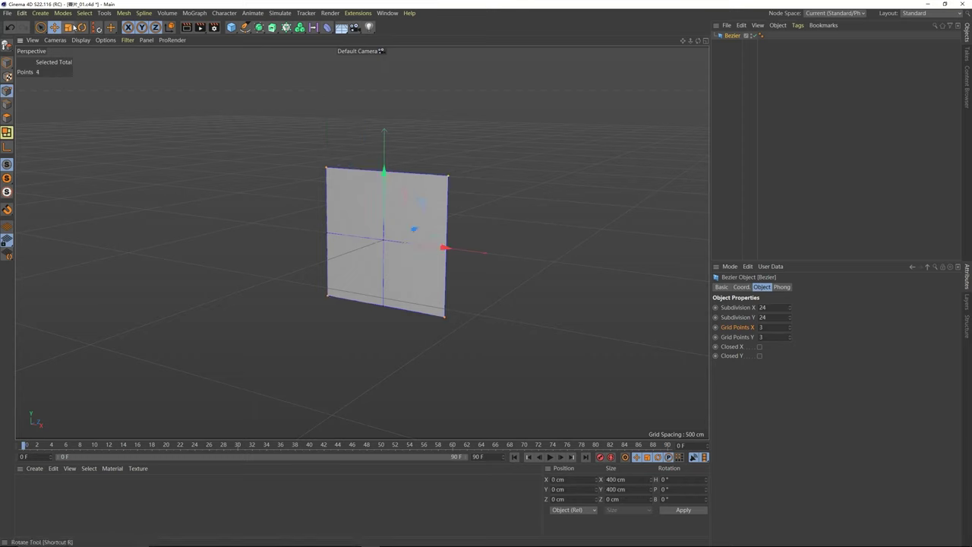
key("t")
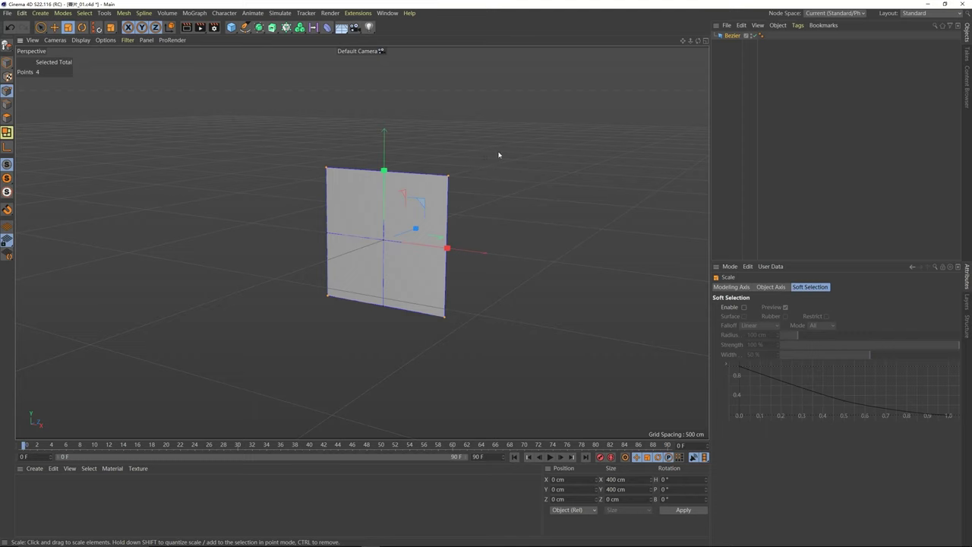
left_click_drag(504, 153, 412, 240)
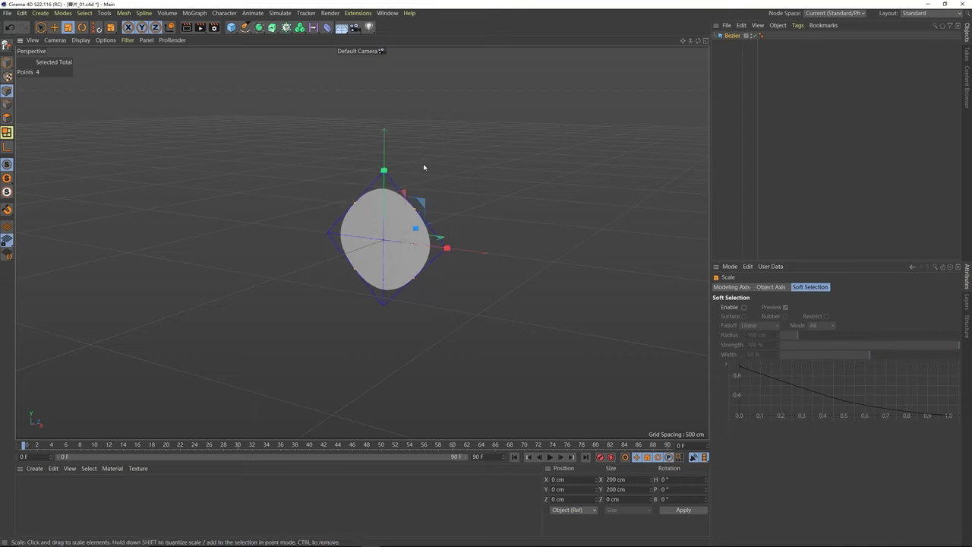
Step: Add the middle control points of both side edges to the corner selection, for a move along Z
mouse_move(423, 164)
left_mouse_down("alt")
mouse_move(365, 202)
mouse_move(304, 215)
mouse_move(455, 205)
mouse_move(414, 224)
mouse_move(383, 212)
mouse_move(413, 167)
left_mouse_up("alt")
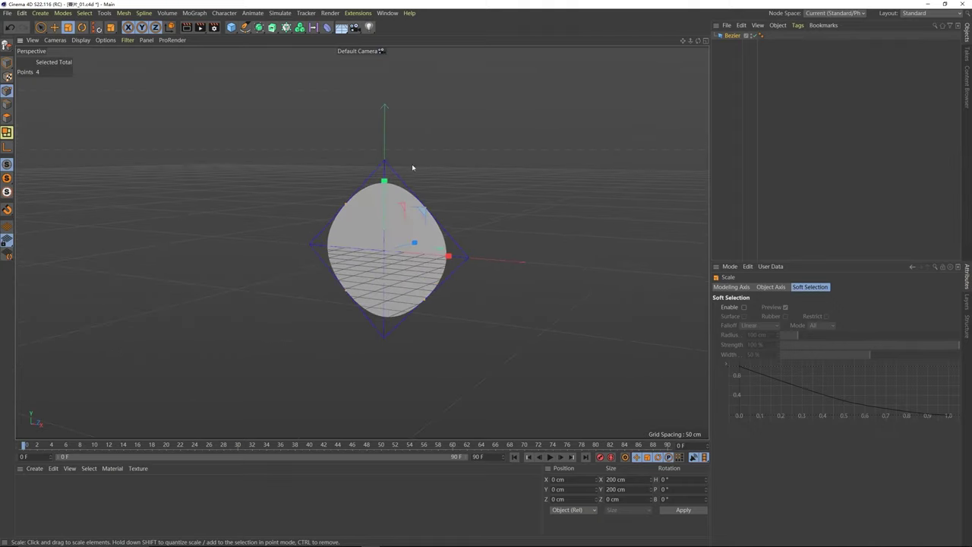
left_click(310, 246, "shift")
left_click_drag(408, 227, 388, 239, "alt")
left_click(55, 29)
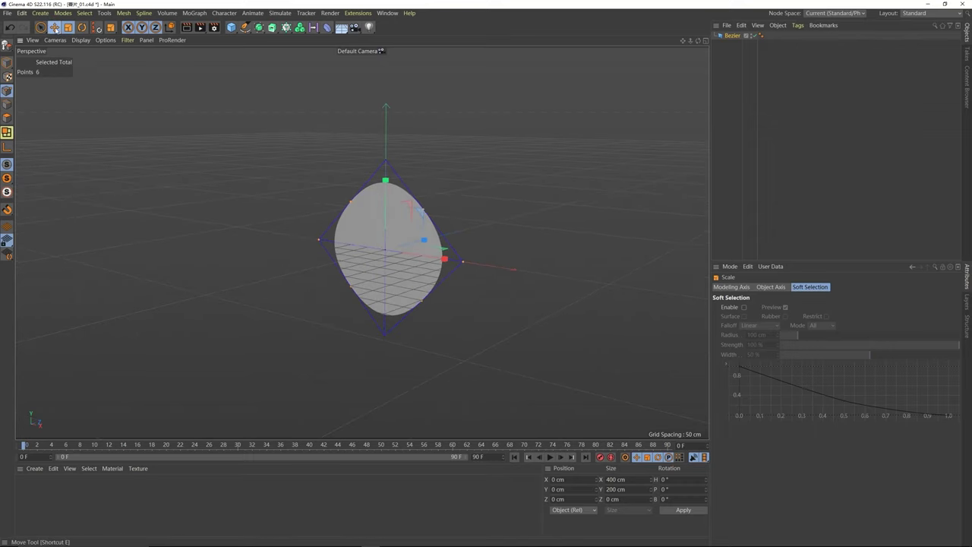
left_click_drag(410, 252, 368, 227, "alt")
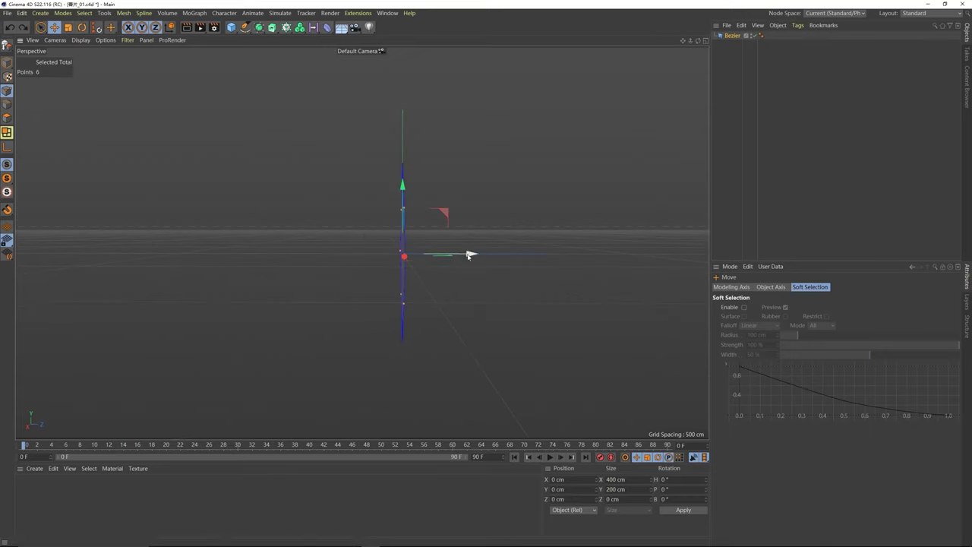
Step: Move the six selected points of the Bezier patch along the Z axis to -60 cm
mouse_move(468, 256)
left_mouse_down()
mouse_move(435, 253)
mouse_move(465, 234)
mouse_move(468, 243)
left_mouse_up()
key("ctrl+z")
key("ctrl+shift+z")
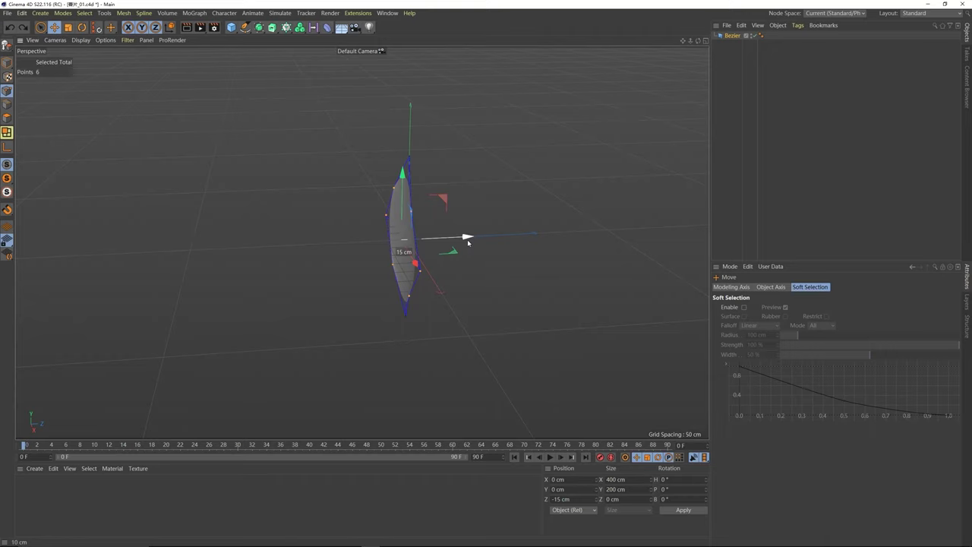
left_click_drag(468, 242, 449, 246)
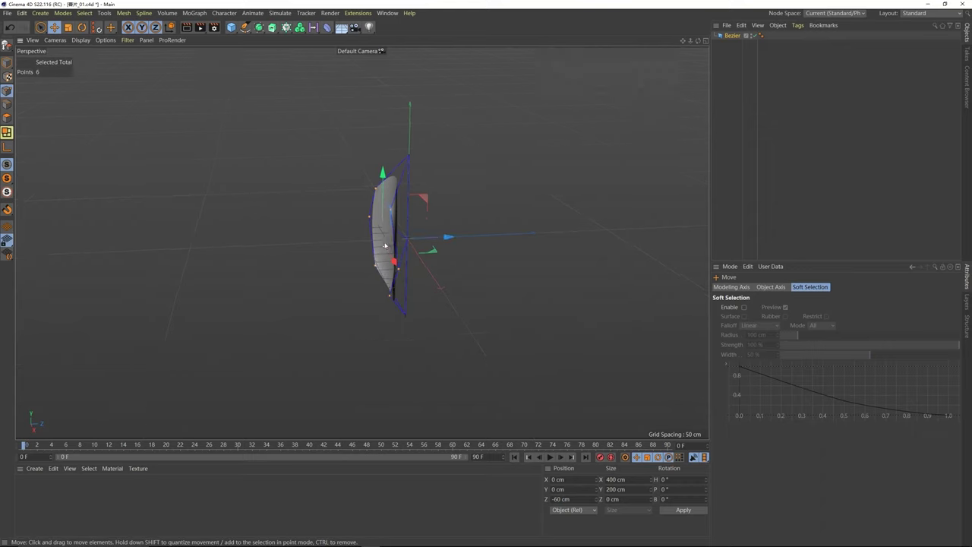
left_click_drag(385, 247, 378, 224, "alt")
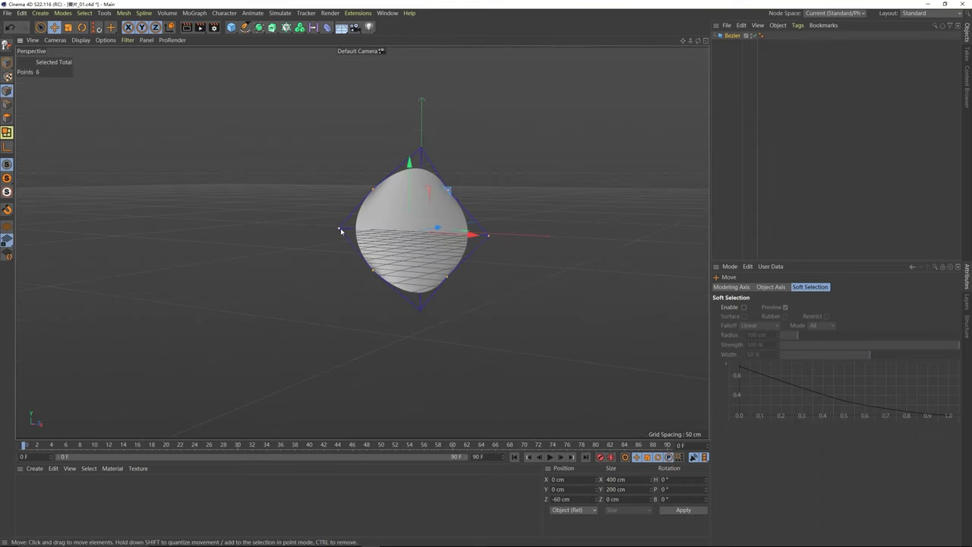
Step: Select the two outer side points of the Bezier patch and push them back along Z to -120 cm
left_click(339, 228)
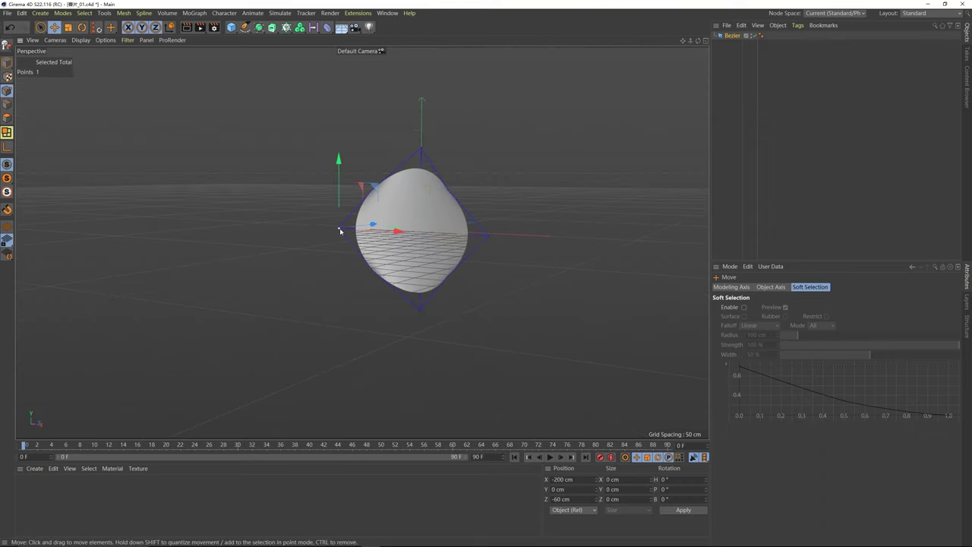
left_click(489, 237, "shift")
left_click_drag(402, 231, 461, 213, "alt")
left_click(404, 202)
left_click_drag(403, 202, 418, 217, "alt")
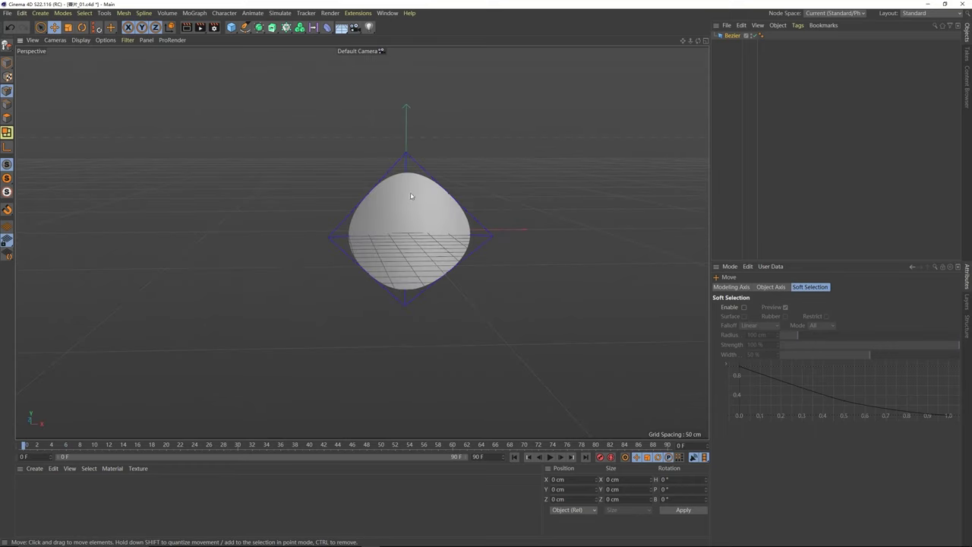
left_click_drag(405, 192, 390, 212, "alt")
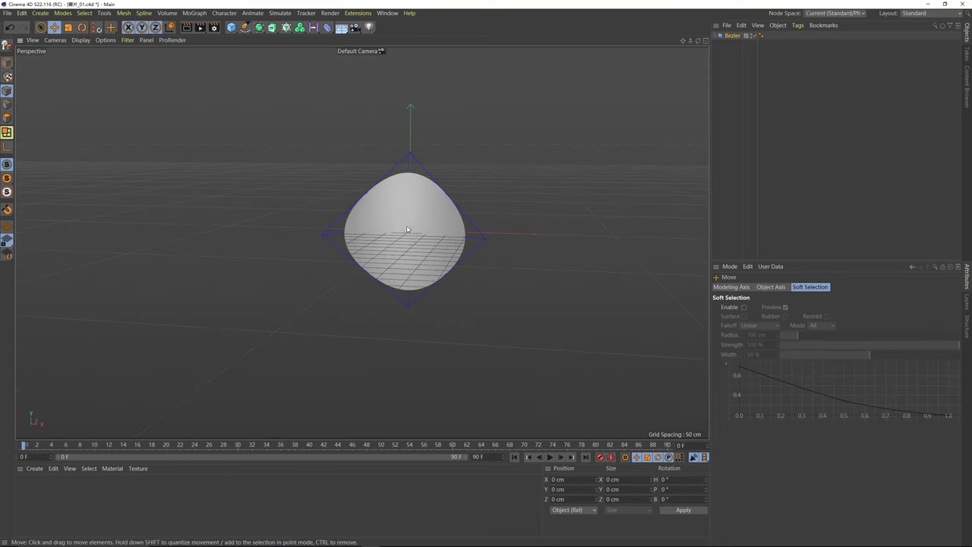
Step: Select the three upper and three lower control points of the patch and scale them vertically to a height of about 510 cm
left_click(368, 195)
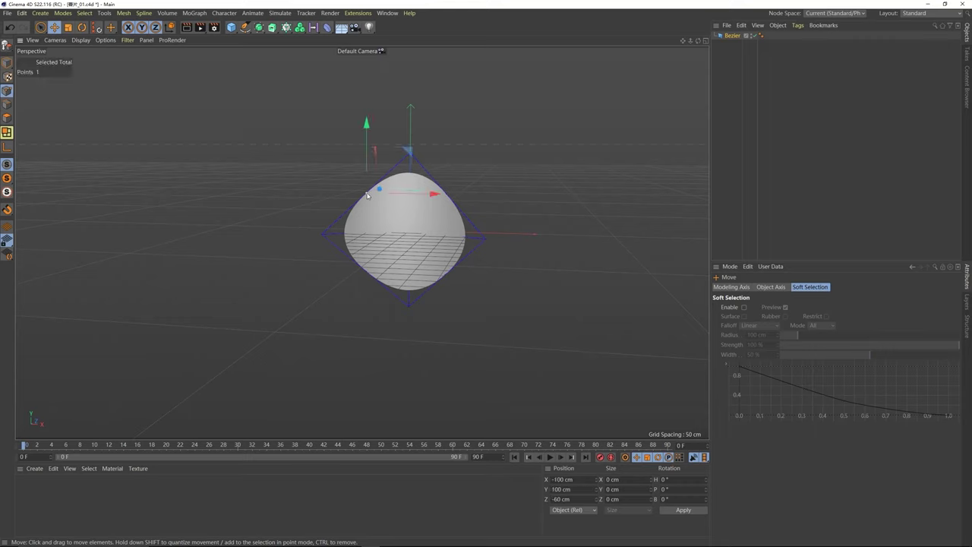
left_click_drag(425, 154, 357, 178, "alt")
left_click(411, 154, "shift")
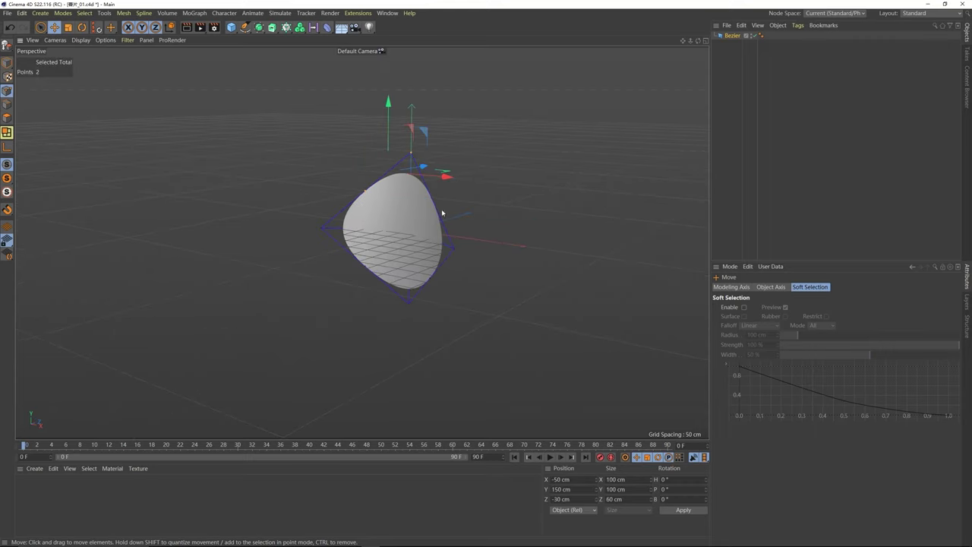
left_click(432, 200, "shift")
left_click(431, 281, "shift")
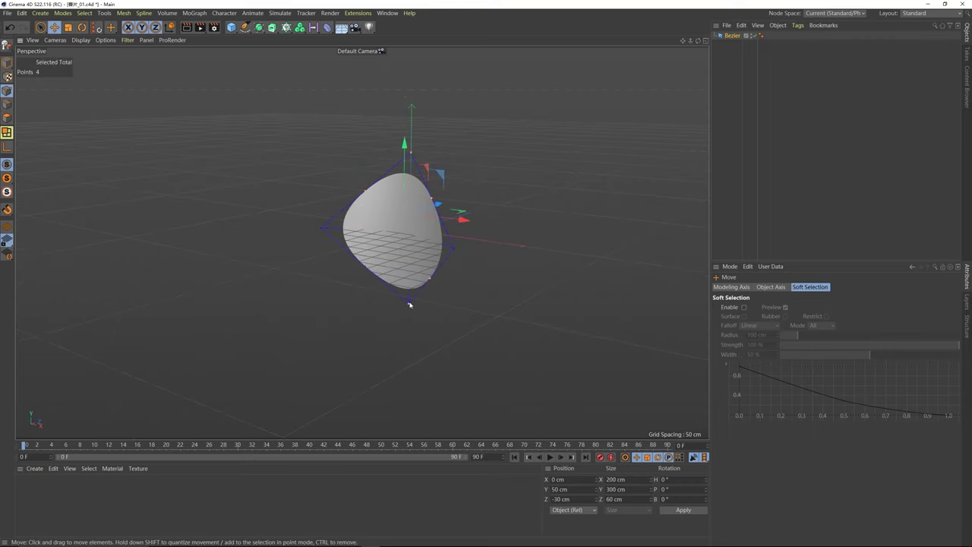
left_click(409, 301, "shift")
left_click_drag(402, 269, 449, 253, "alt")
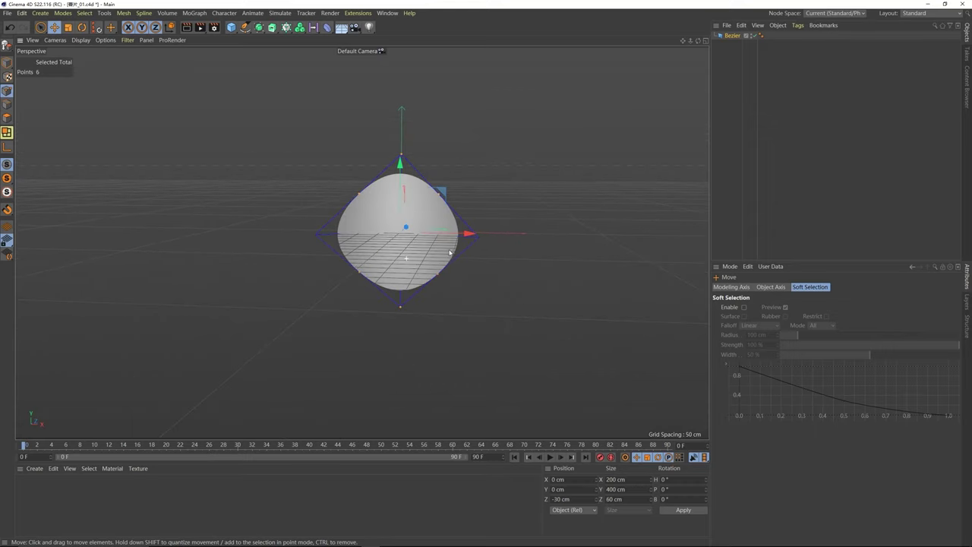
left_click(68, 27)
left_click_drag(417, 184, 396, 199, "alt")
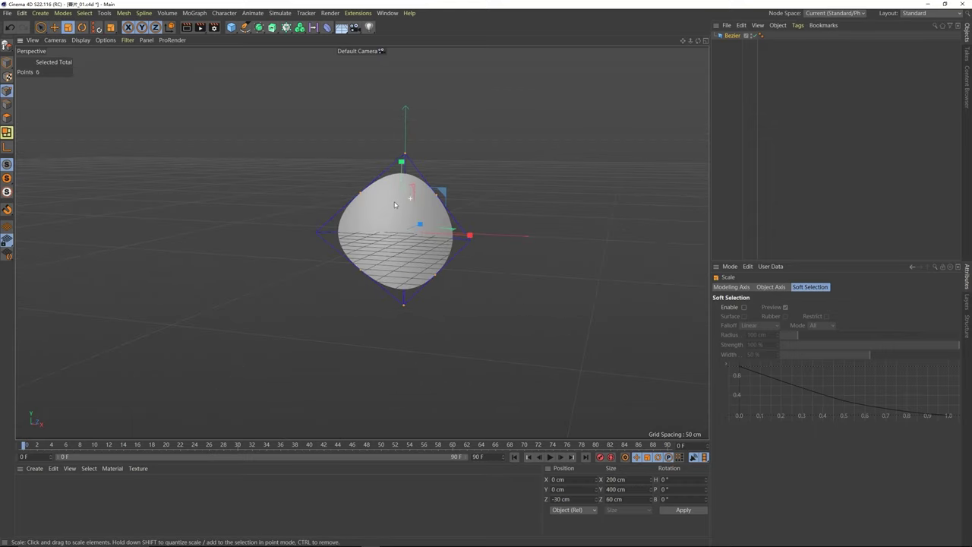
mouse_move(402, 163)
left_mouse_down()
mouse_move(402, 118)
mouse_move(404, 148)
left_mouse_up()
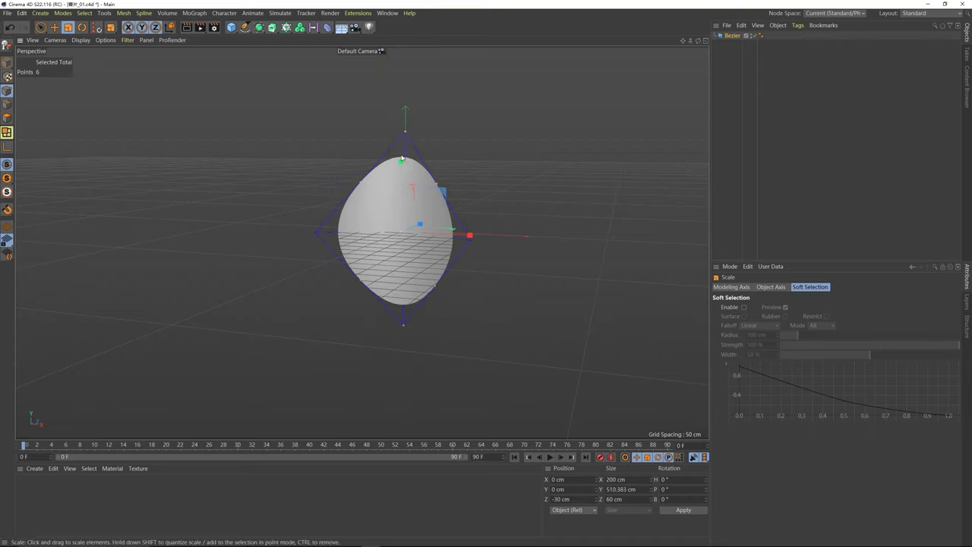
Step: Move the patch's center control point back along Z to -20 cm
left_click_drag(407, 217, 313, 214, "alt")
left_click(441, 224)
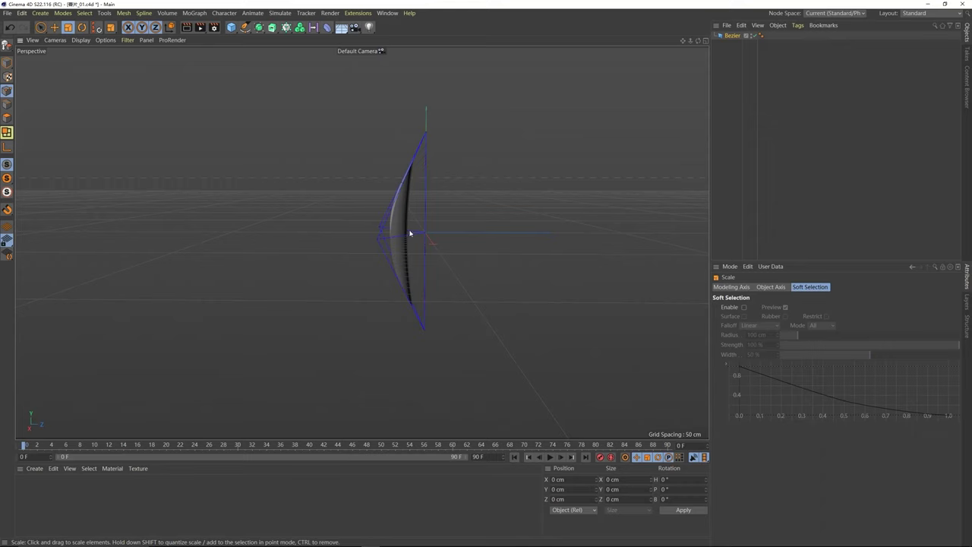
left_click(425, 235)
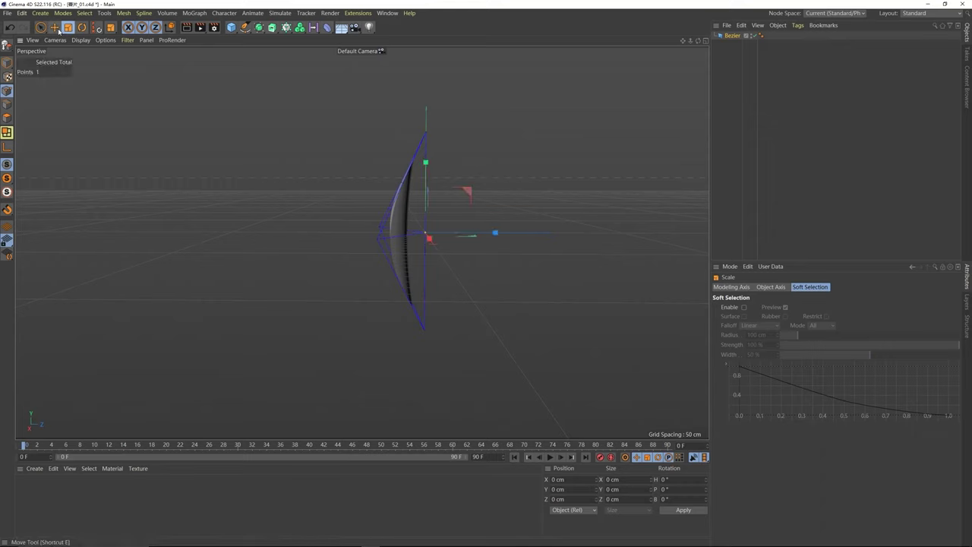
left_click(54, 27)
left_click_drag(495, 235, 487, 235)
left_click_drag(426, 234, 438, 140, "alt")
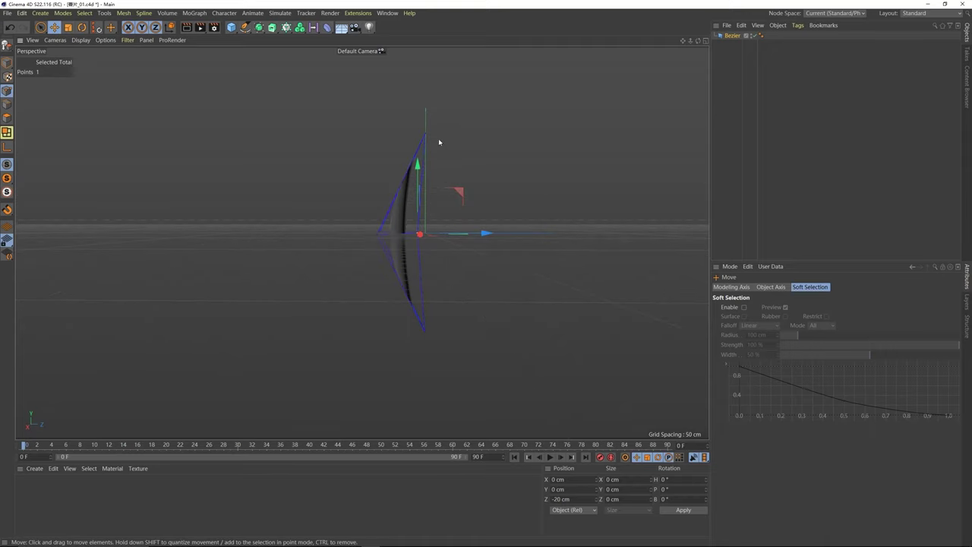
left_click_drag(484, 222, 366, 206, "alt")
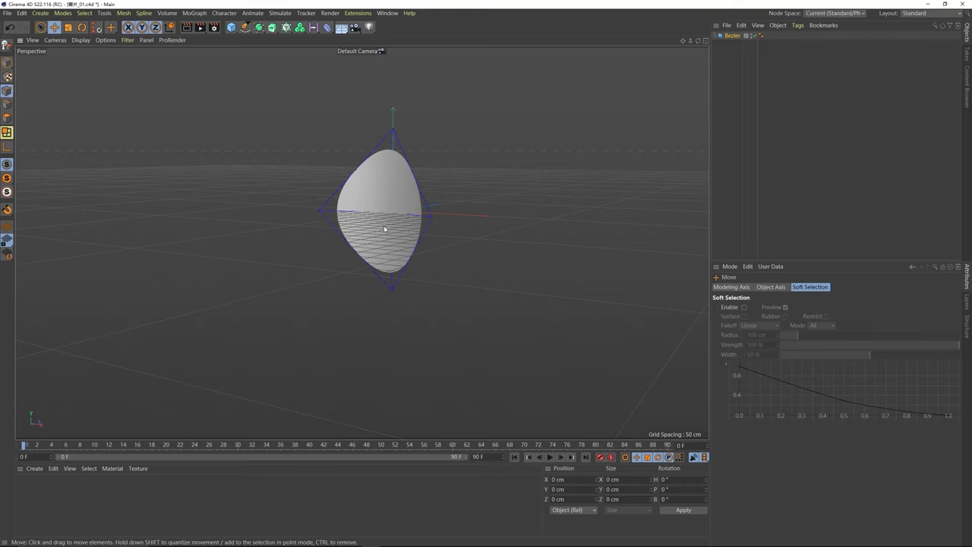
Step: Duplicate the Bezier patch twice and place the copies along X at about 396 cm and 773 cm
mouse_move(383, 225)
left_mouse_down("alt")
mouse_move(341, 213)
mouse_move(384, 208)
left_mouse_up("alt")
left_click(732, 36)
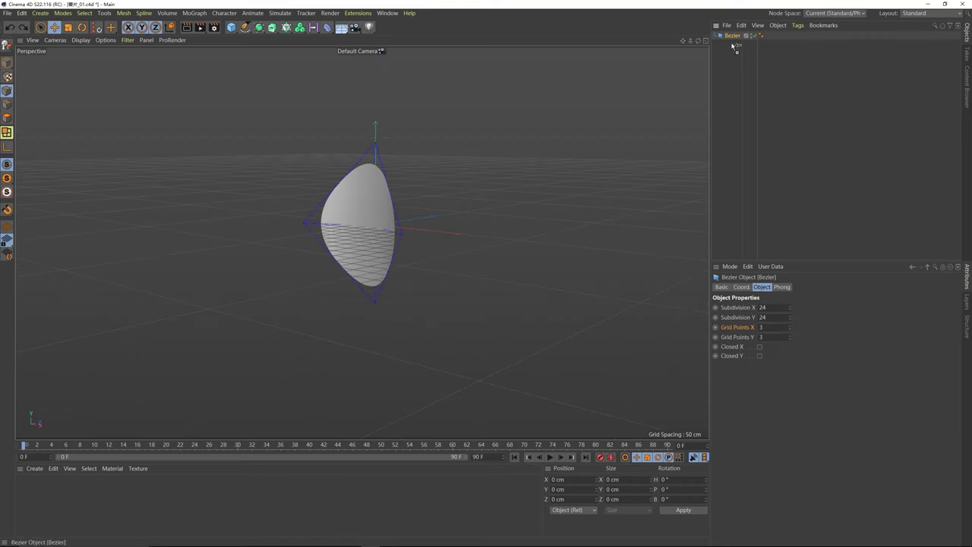
left_click_drag(733, 44, 731, 152, "ctrl")
left_click_drag(391, 202, 357, 226, "alt")
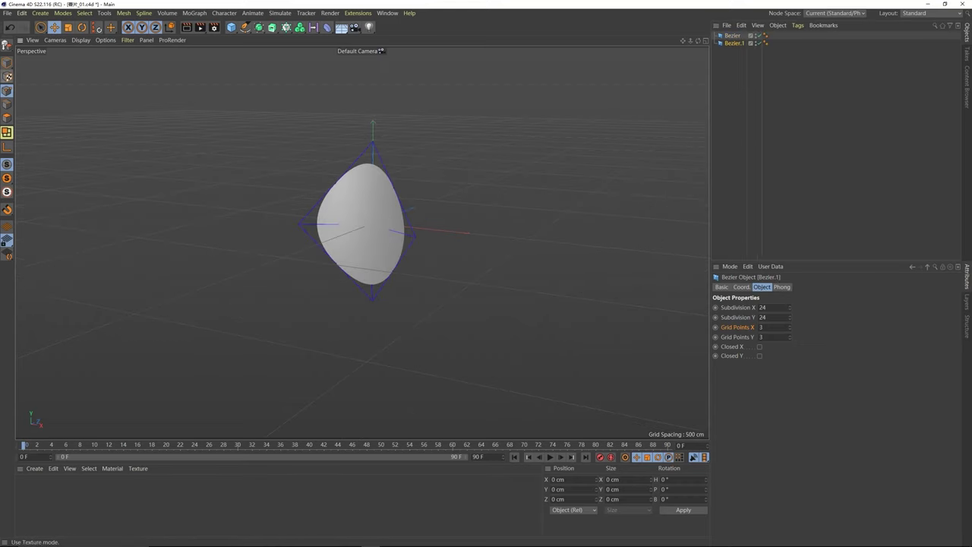
left_click(10, 63)
left_click_drag(434, 229, 545, 148)
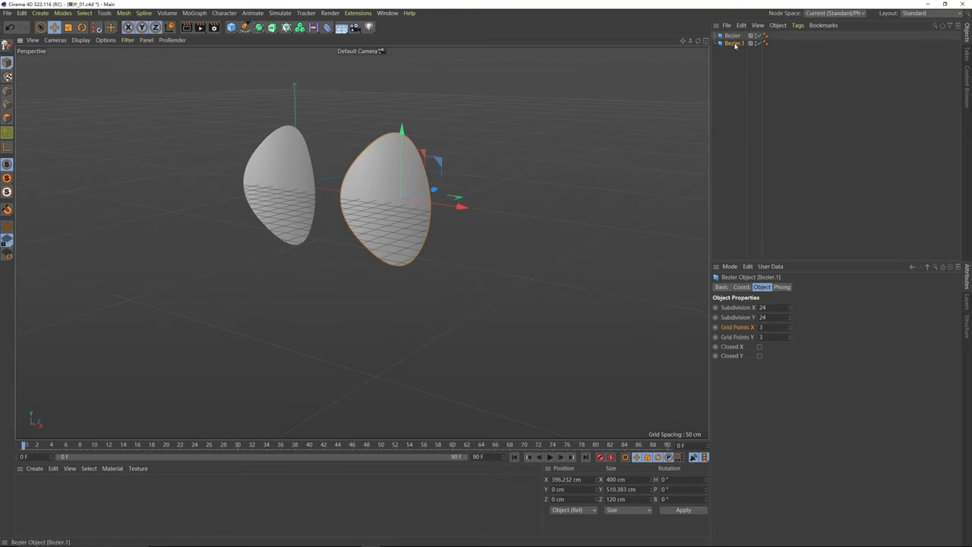
left_click_drag(735, 53, 734, 54, "ctrl")
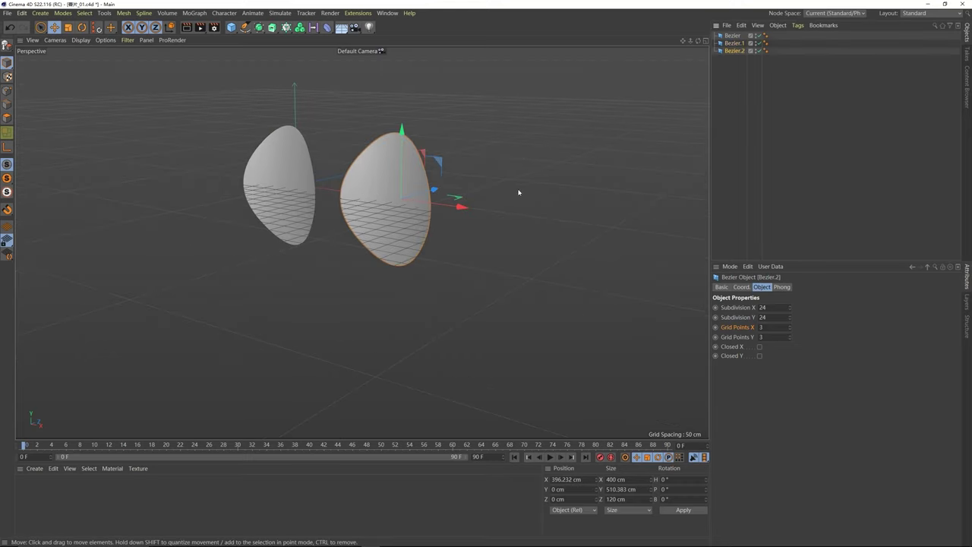
left_click_drag(460, 206, 388, 203)
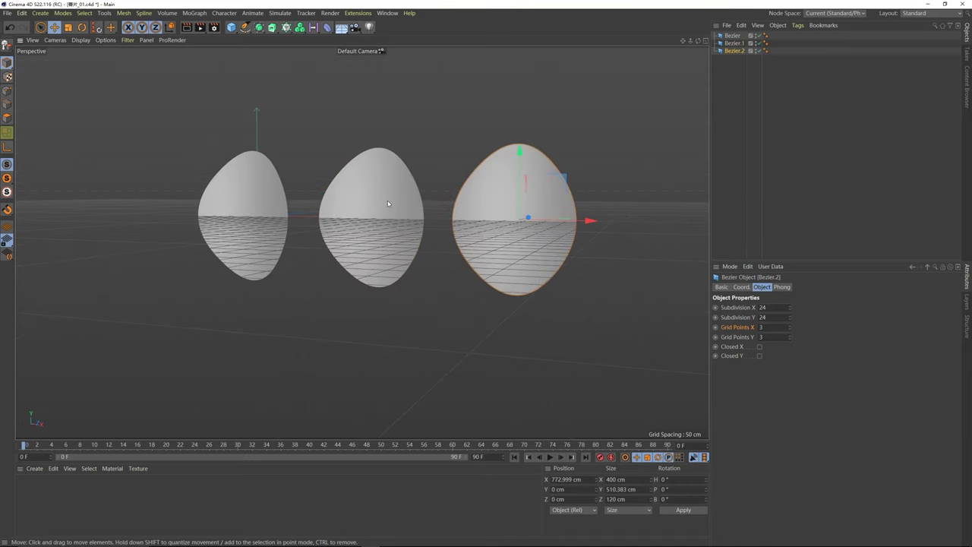
Step: Select the three upper and three lower points of the middle patch and scale them vertically to about 454 cm
left_click(375, 195)
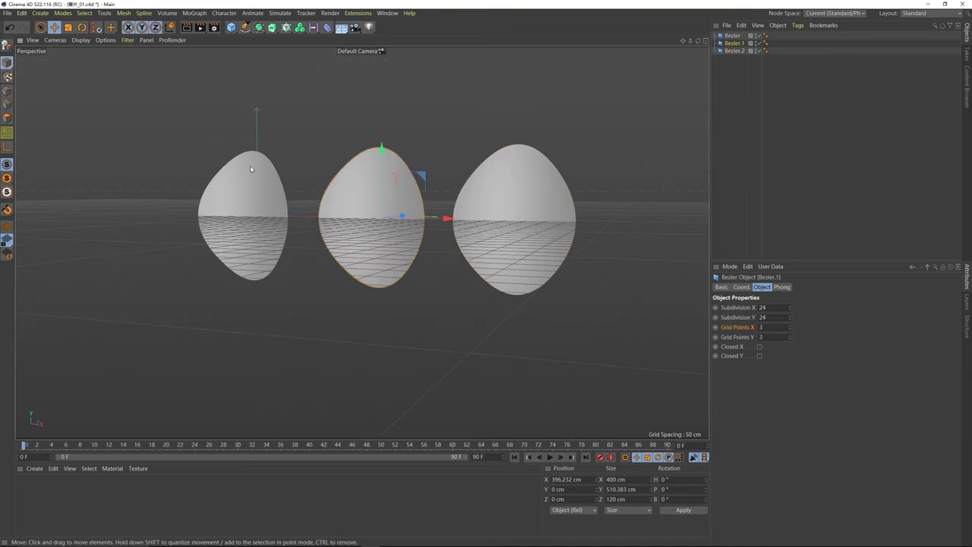
left_click(7, 90)
left_click_drag(395, 171, 369, 181, "alt")
left_click(383, 124)
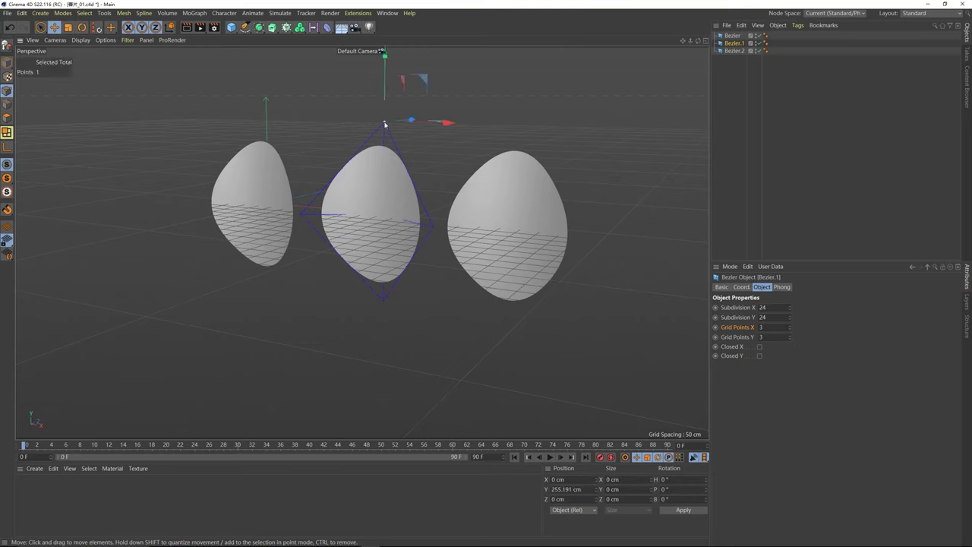
left_click(366, 173, "shift")
left_click(407, 174, "shift")
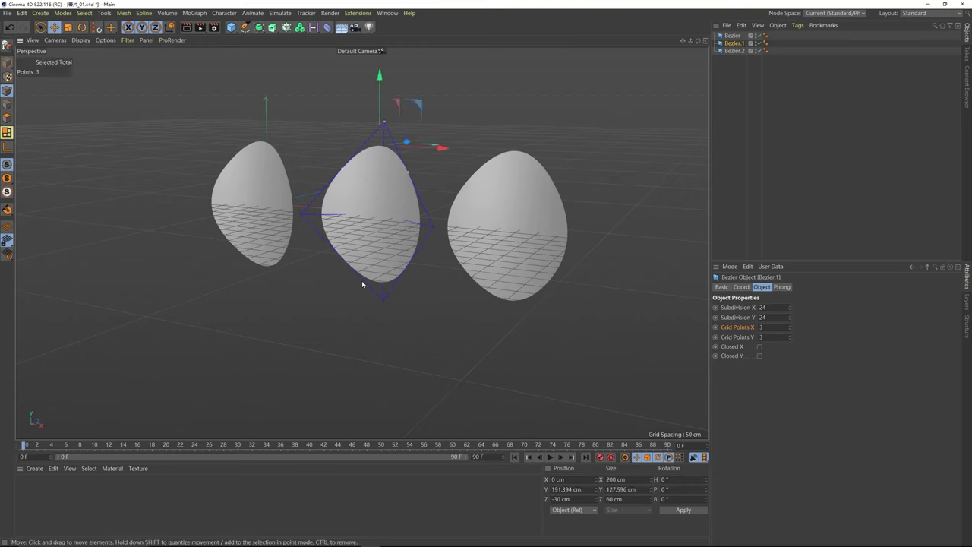
left_click(342, 259, "shift")
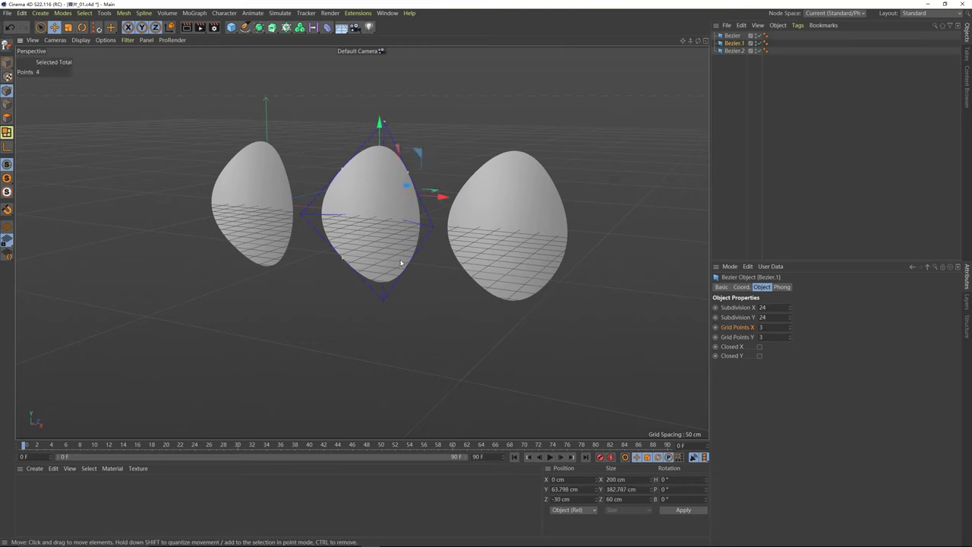
left_click(384, 303, "shift")
left_click(68, 27)
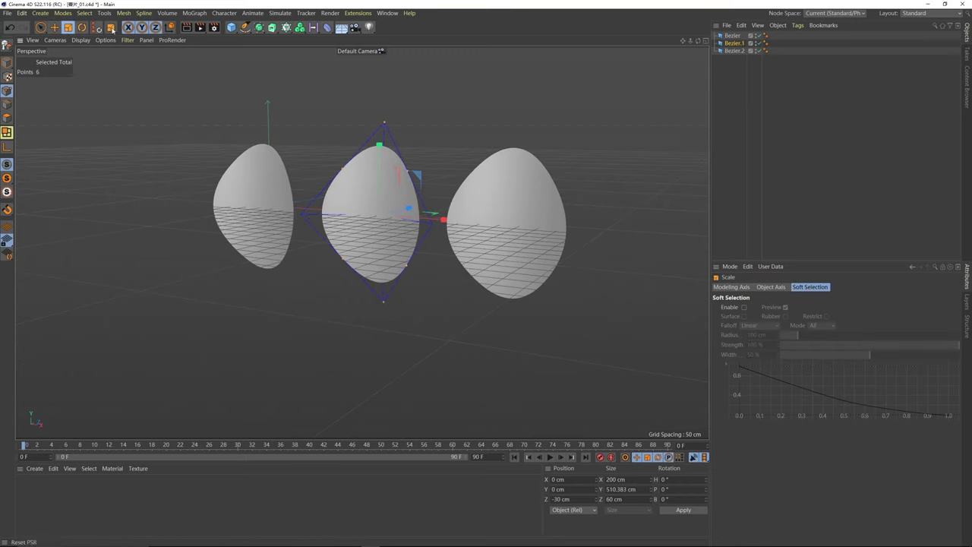
left_click_drag(380, 145, 378, 154)
Step: Narrow the middle patch by scaling its two outer side points inward along X
left_click_drag(351, 172, 248, 182, "alt")
left_click_drag(402, 205, 393, 207, "alt")
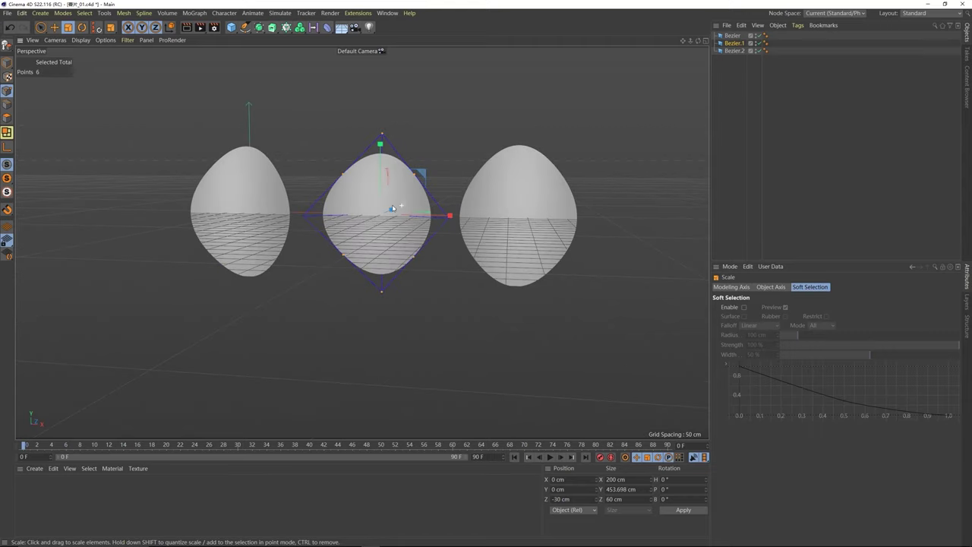
left_click(303, 218)
left_click(448, 219, "shift")
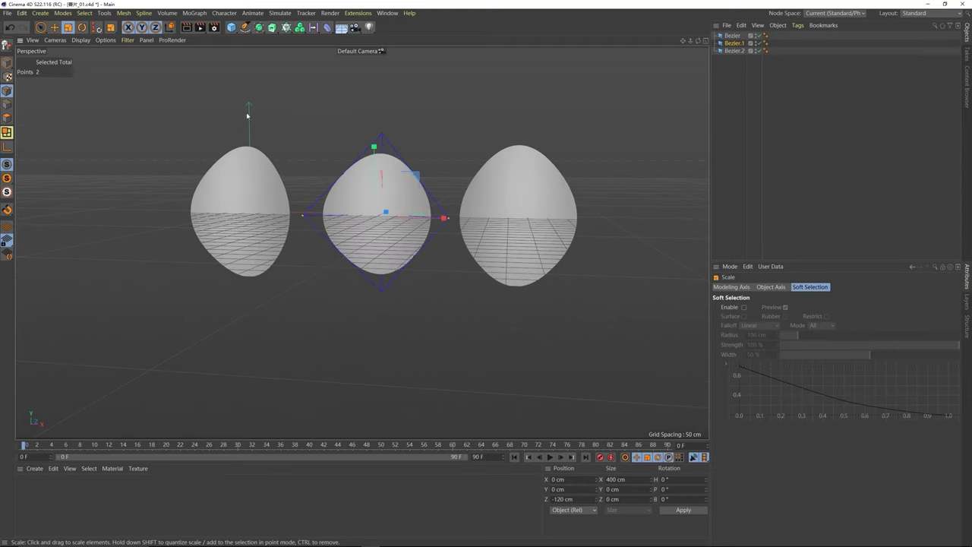
left_click_drag(446, 219, 435, 218)
Step: Select the three upper and three lower points of the Bezier.2 patch and scale them vertically to about 588 cm
left_click_drag(403, 222, 251, 201, "alt")
left_click_drag(386, 206, 326, 235, "alt")
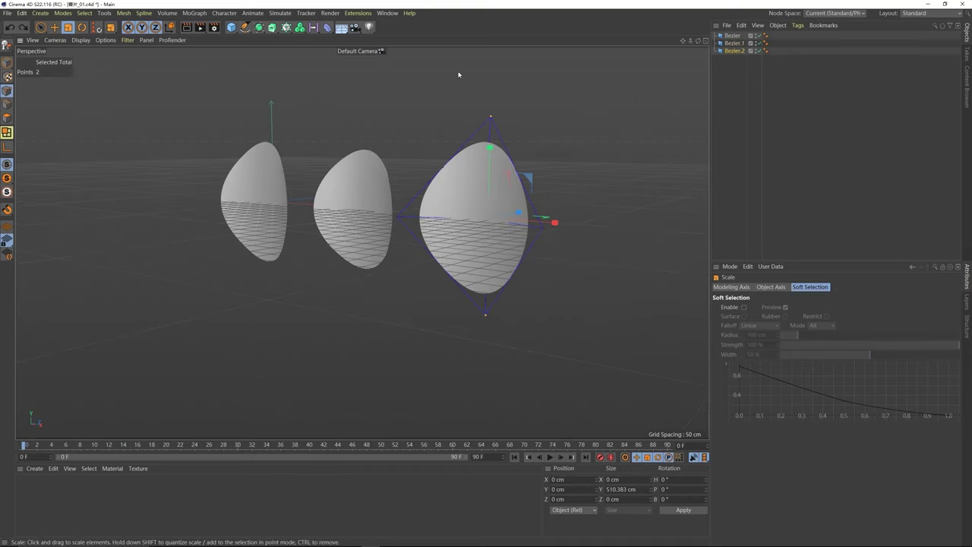
left_click_drag(471, 177, 464, 179, "alt")
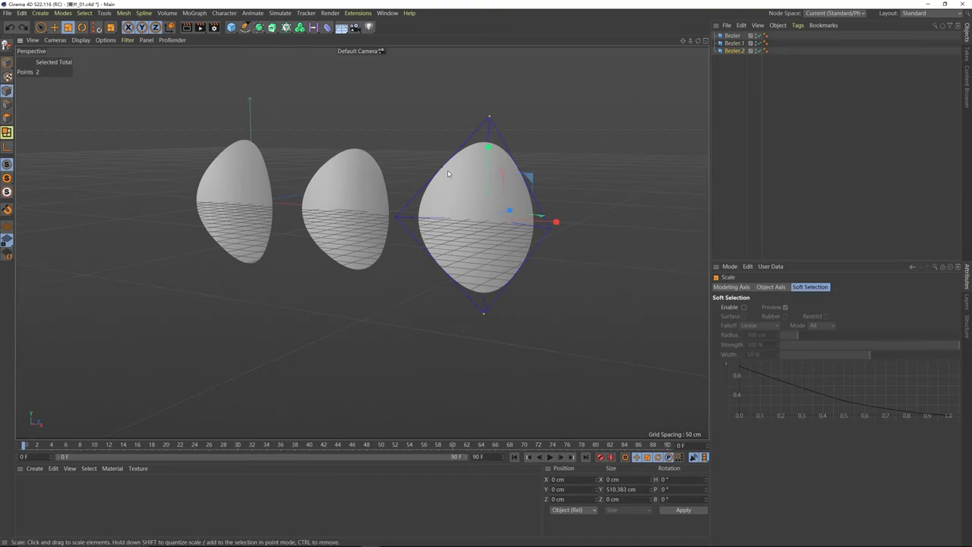
left_click(443, 167, "shift")
left_click(520, 170, "shift")
left_click_drag(484, 149, 484, 134)
left_click_drag(481, 172, 486, 150, "alt")
left_click_drag(470, 193, 418, 221, "alt")
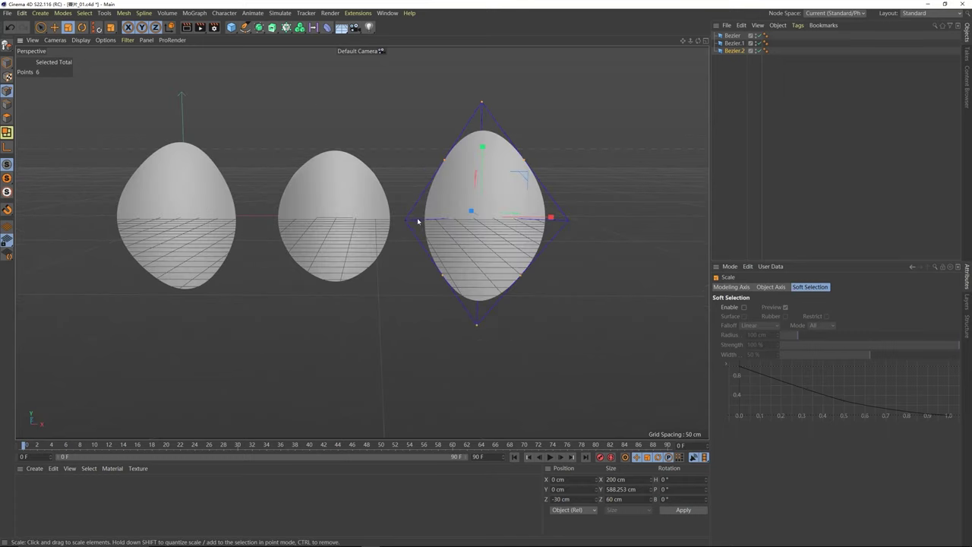
Step: Move the center control point of the Bezier.2 patch further back along Z, then clear the point selection
left_click_drag(479, 221, 545, 187, "alt")
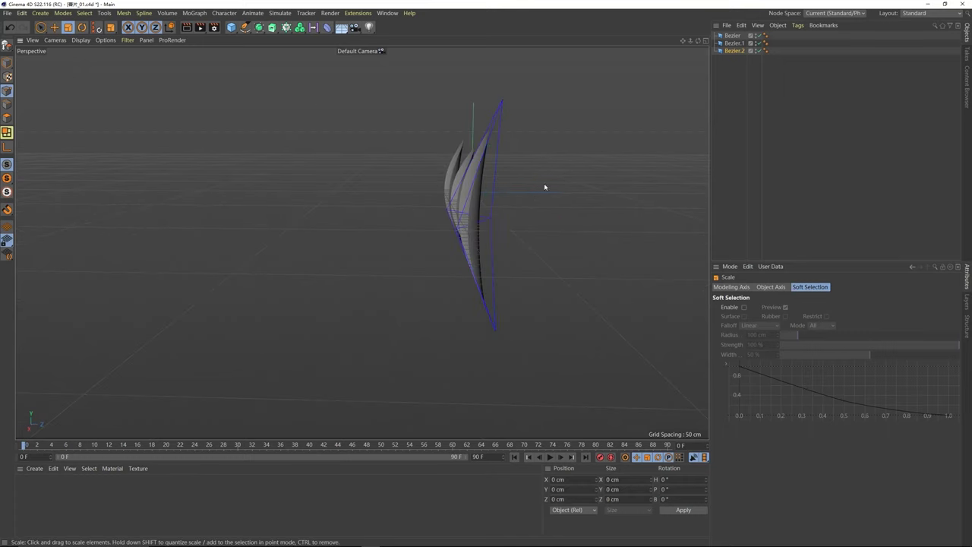
left_click(492, 222)
key("e")
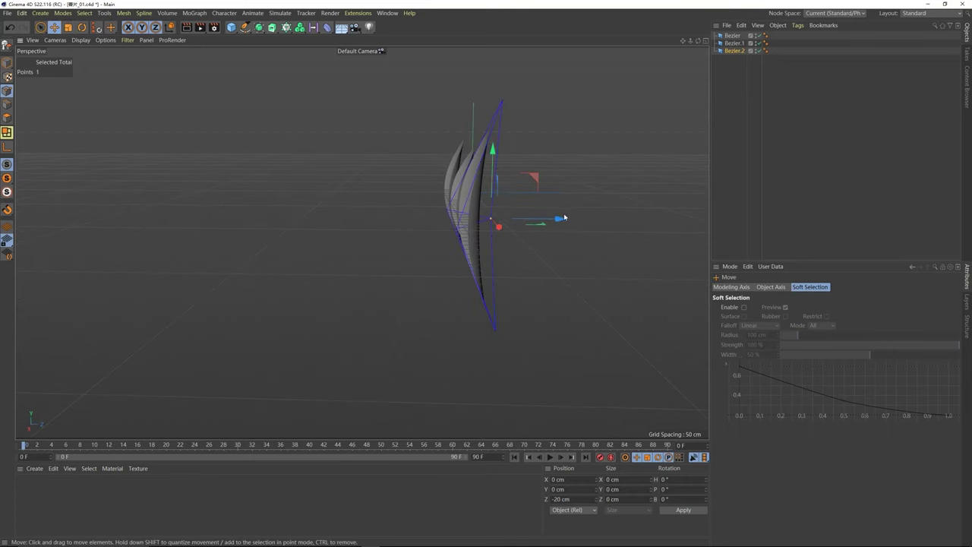
left_click_drag(555, 221, 537, 187)
left_click(537, 195)
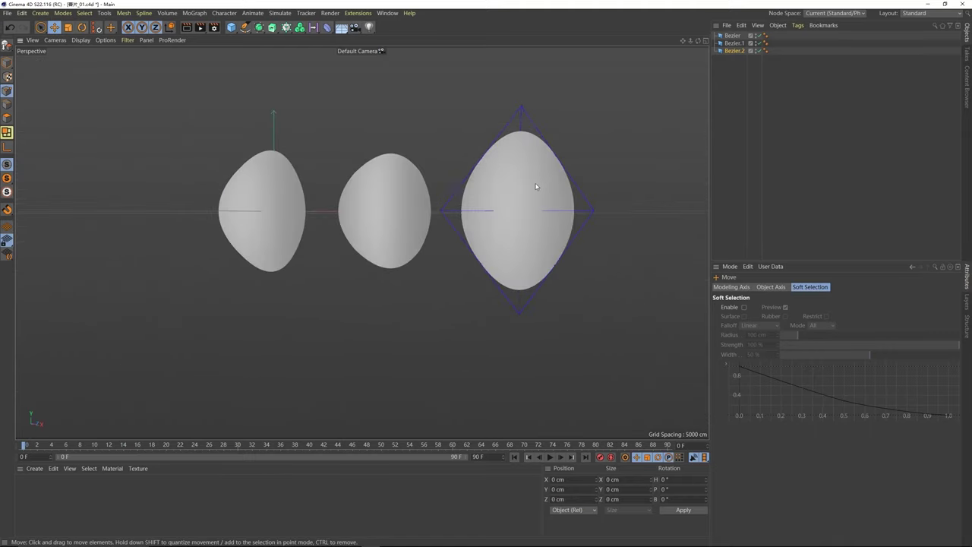
right_click_drag(502, 199, 445, 197, "alt")
left_click_drag(445, 199, 345, 180, "alt")
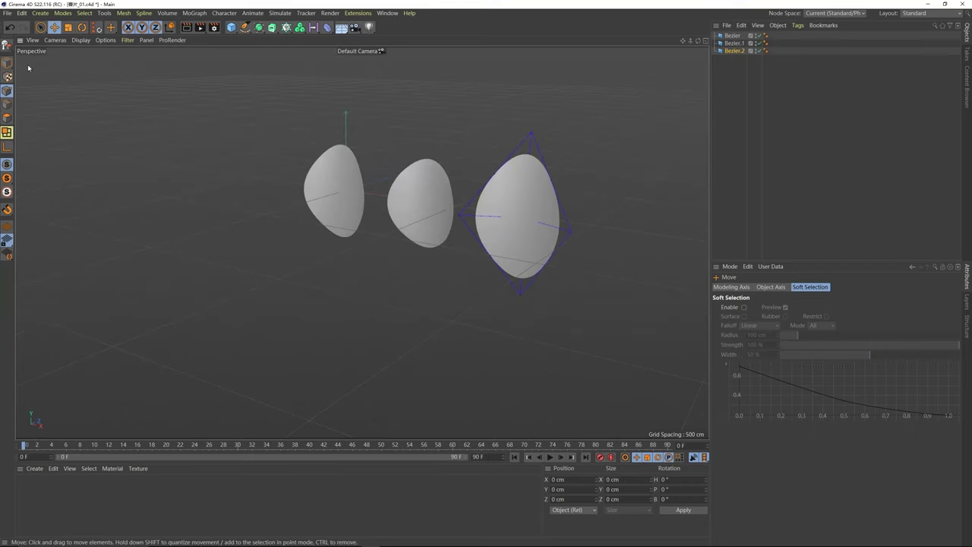
Step: Select the first Bezier patch as an object and set the viewport display to Gouraud Shading (Lines)
left_click(7, 63)
left_click(339, 189)
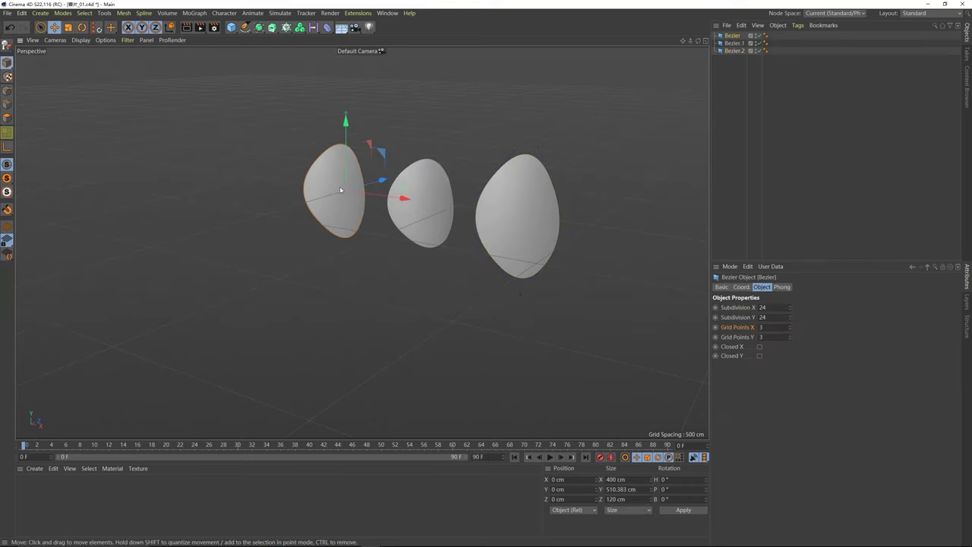
scroll(326, 177, "up", 1)
middle_click_drag(325, 178, 411, 183, "alt")
scroll(386, 200, "up", 4)
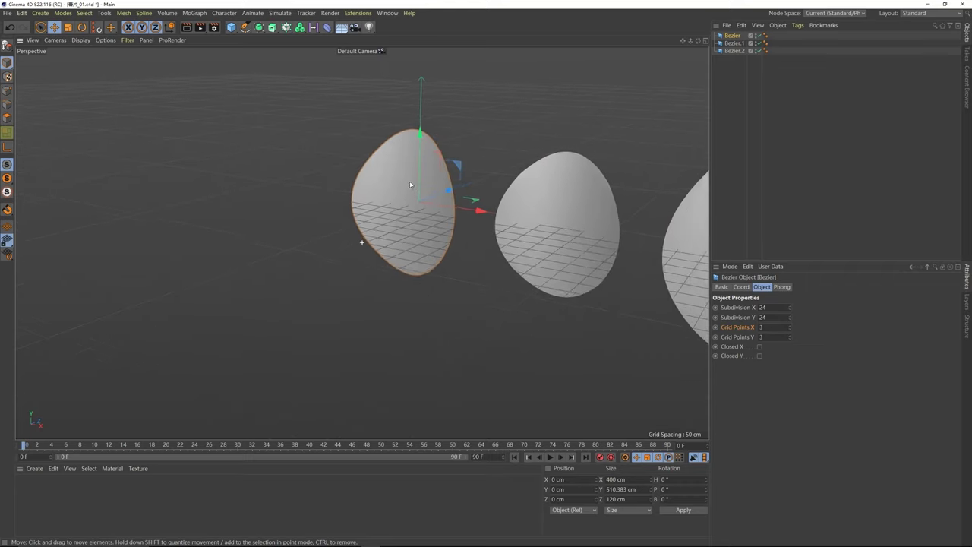
right_click_drag(409, 181, 417, 182, "alt")
left_click(80, 40)
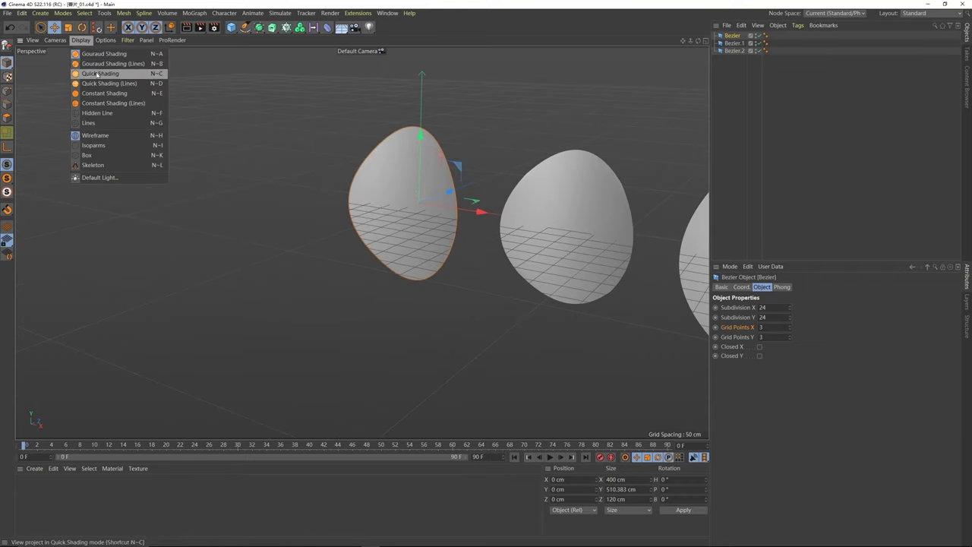
left_click(95, 64)
mouse_move(384, 192)
left_mouse_down("alt")
mouse_move(406, 193)
mouse_move(380, 184)
left_mouse_up("alt")
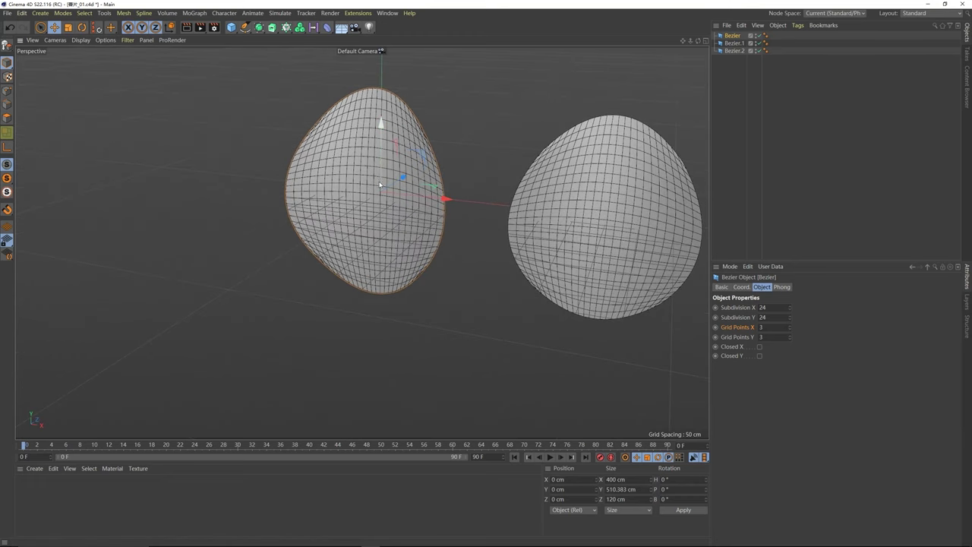
Step: Convert the first Bezier patch to an editable polygon object and switch to edge mode
key("c")
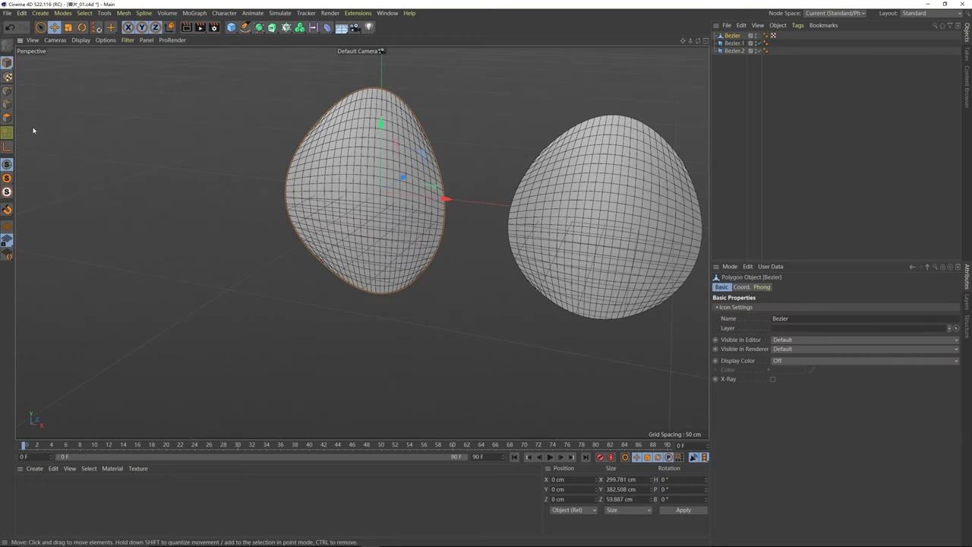
left_click(7, 105)
right_click_drag(349, 101, 376, 91, "alt")
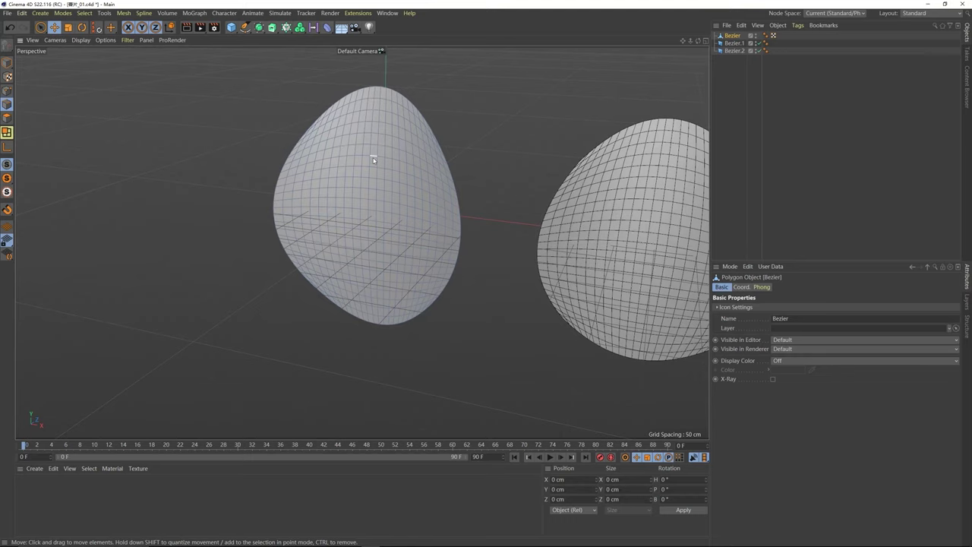
left_click_drag(373, 156, 366, 143, "alt")
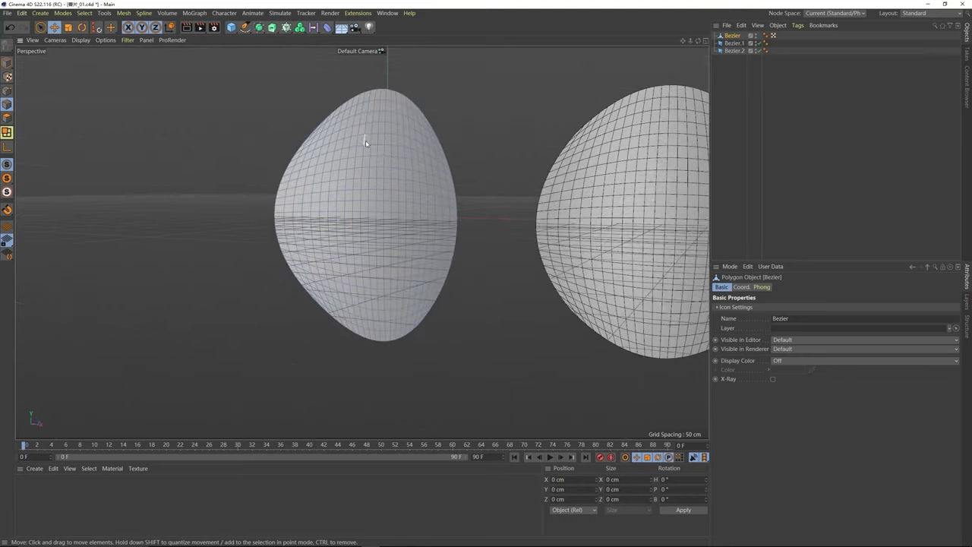
Step: Select every second horizontal edge loop on the first petal from its tip to its middle, seven loops in all
double_click(373, 102)
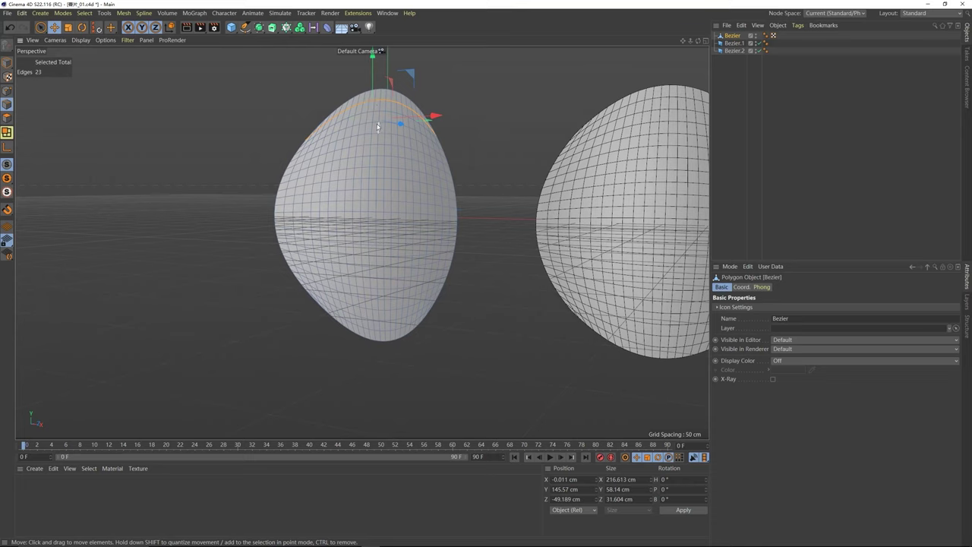
double_click(378, 124, "shift")
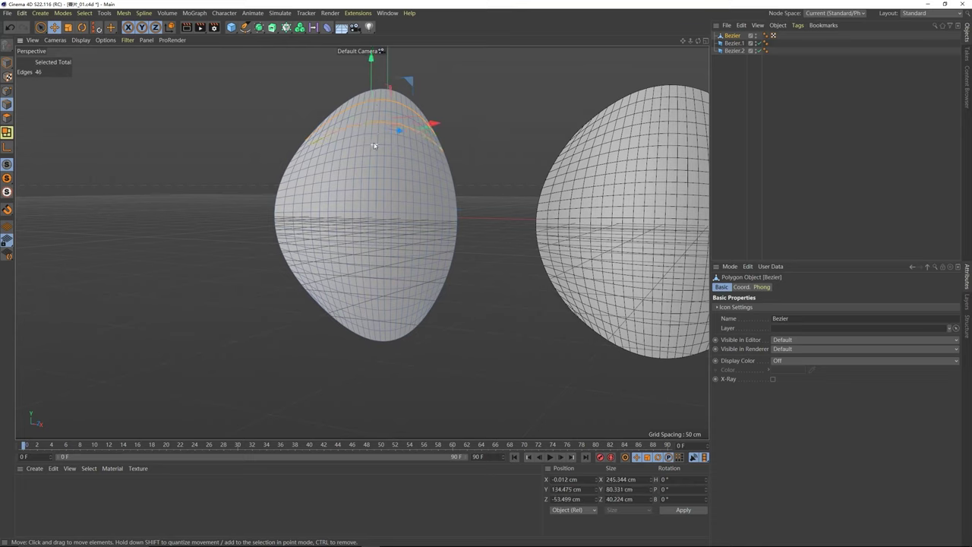
double_click(376, 167, "shift")
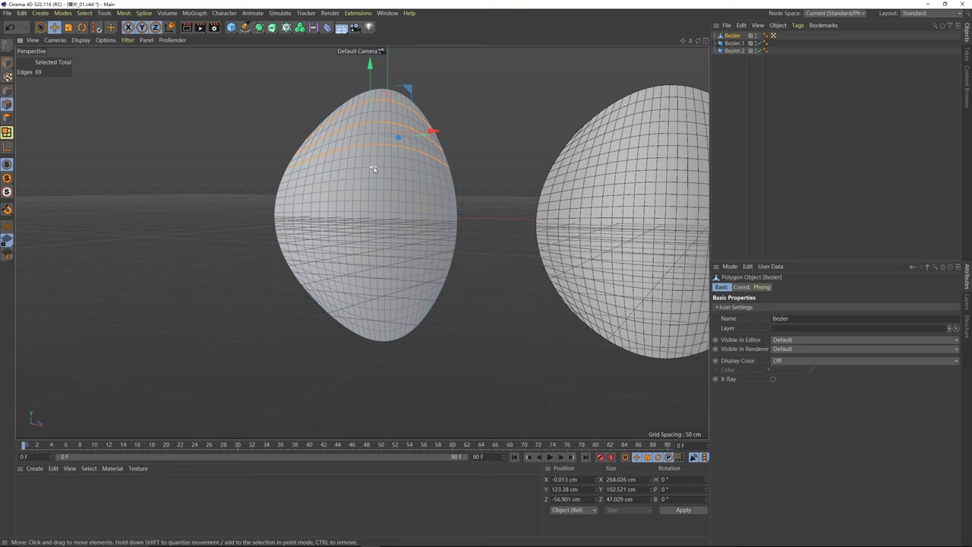
double_click(374, 168, "shift")
double_click(373, 191, "shift")
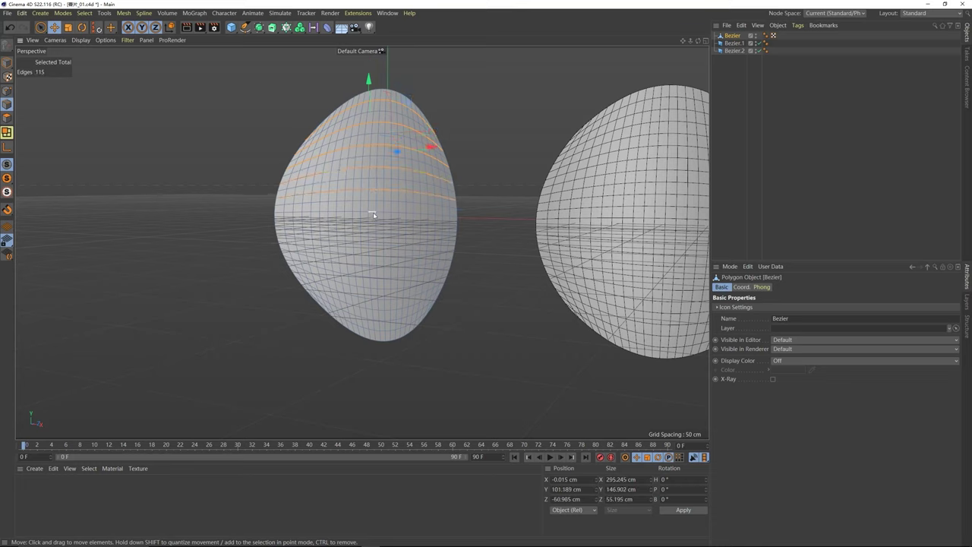
double_click(375, 213, "shift")
left_click(372, 224, "shift")
double_click(376, 233, "shift")
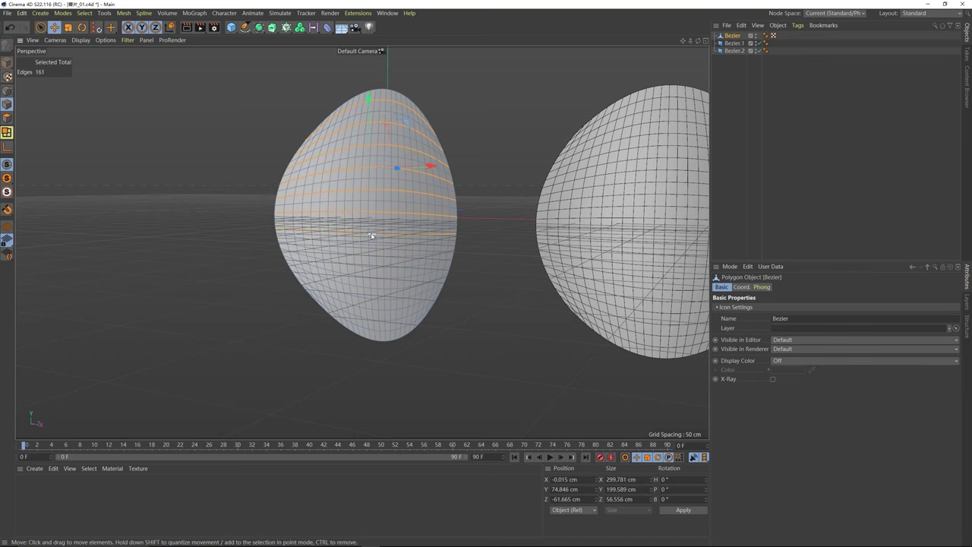
Step: Extend the selection with every second horizontal edge loop on the first petal's lower half, deselecting any stray single edge
left_click_drag(374, 236, 359, 256, "alt")
left_click_drag(380, 217, 378, 154, "alt")
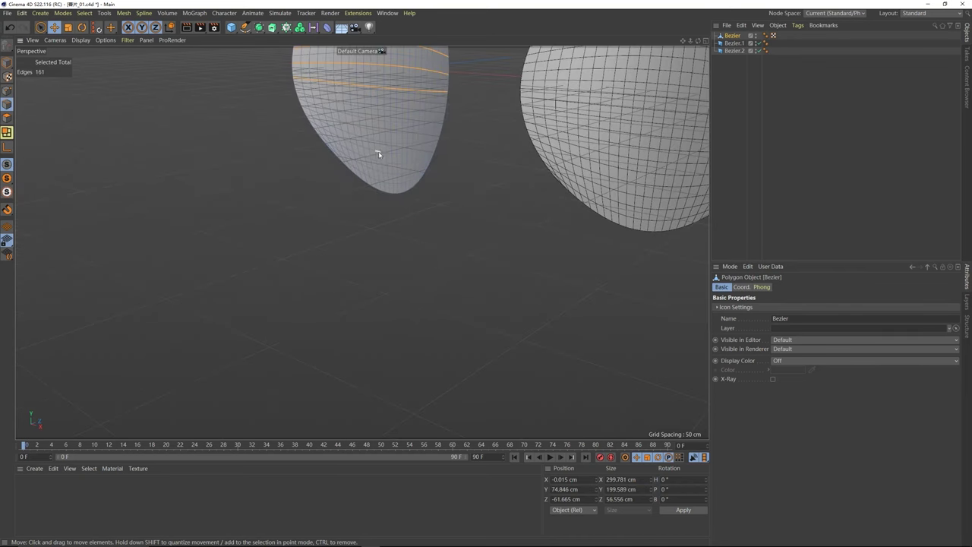
left_click(375, 102, "shift")
left_click_drag(386, 101, 372, 147, "alt")
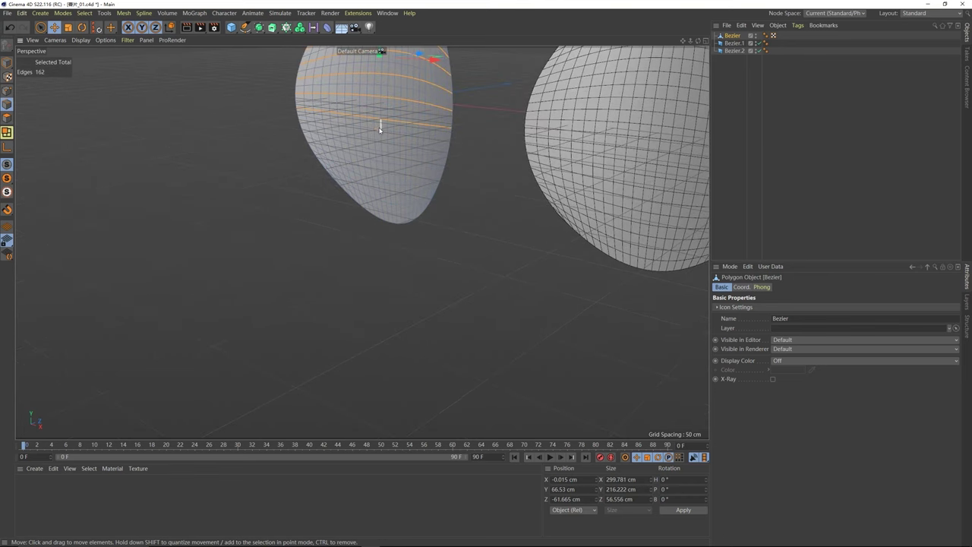
left_click(387, 135, "ctrl")
double_click(379, 144, "shift")
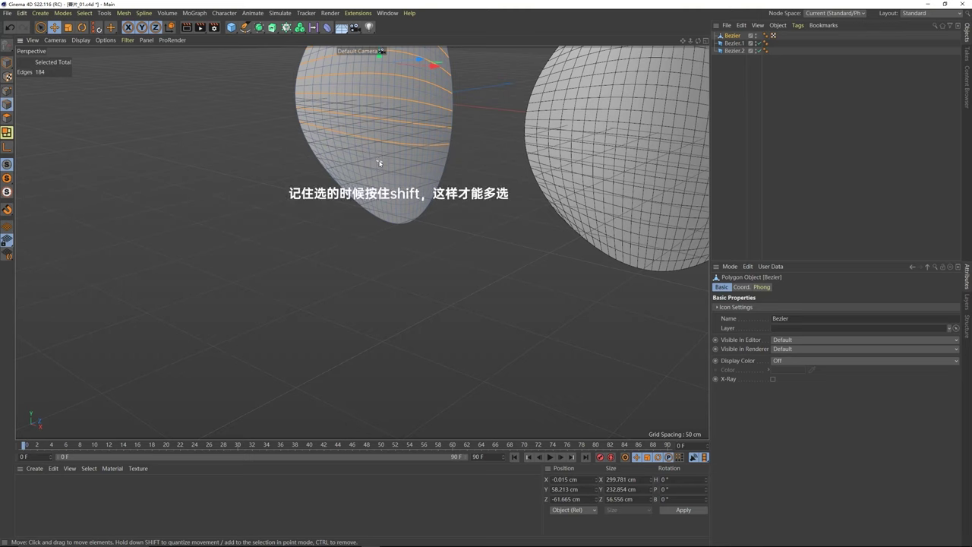
double_click(380, 162, "shift")
double_click(380, 182, "shift")
key("ctrl+z")
key("ctrl+z")
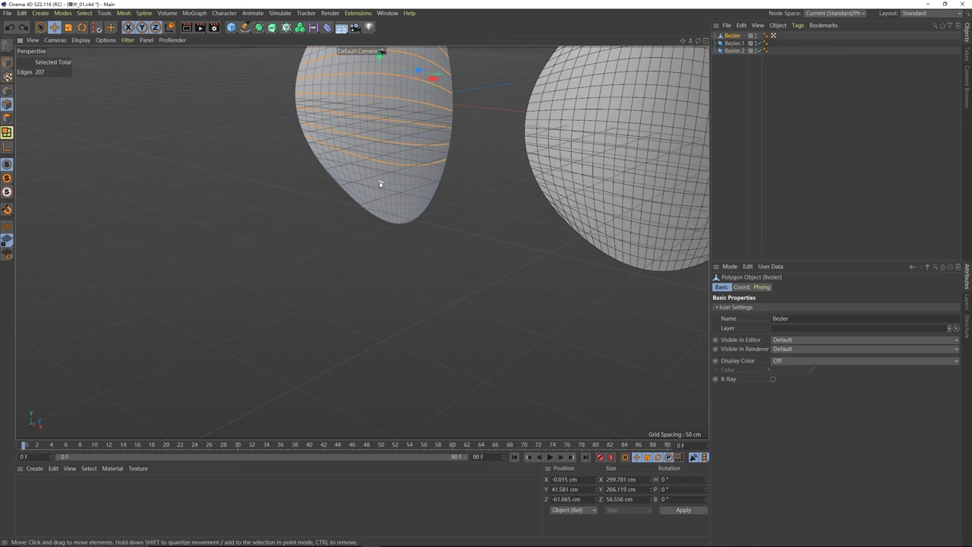
double_click(381, 184, "shift")
double_click(384, 204, "shift")
Step: Slide the selected edge loops off the first petal's surface with a Shift of about -12.1 cm to form ridges
left_click_drag(402, 189, 344, 157, "alt")
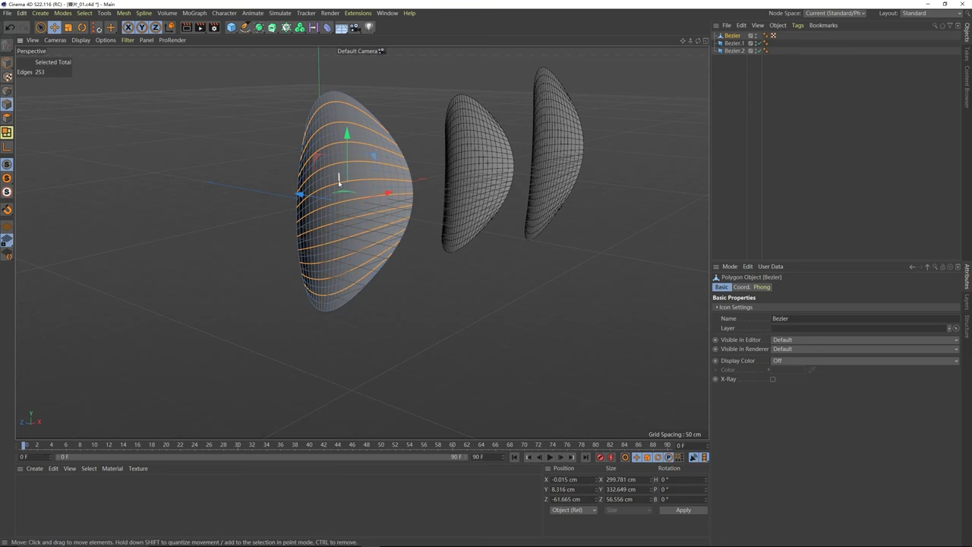
left_click_drag(339, 182, 338, 174, "alt")
right_click(340, 172)
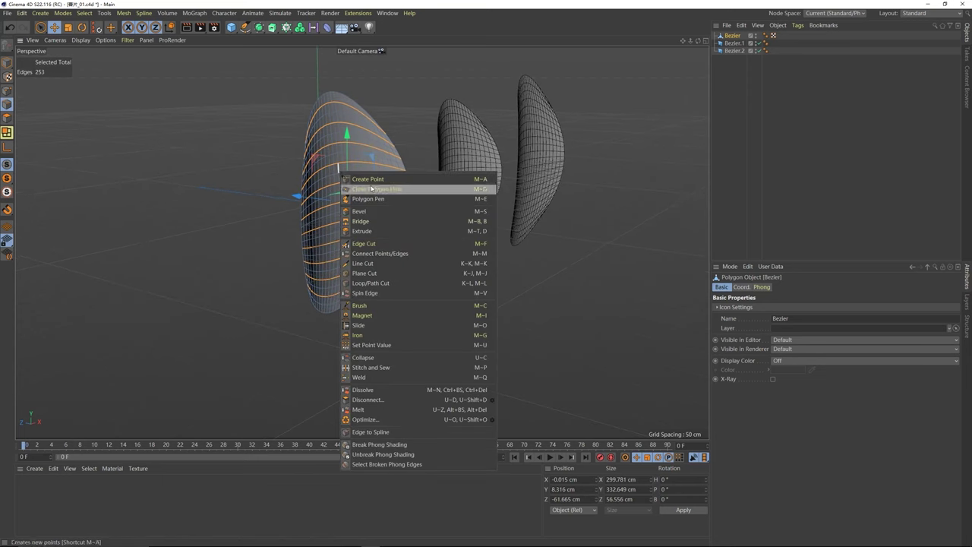
left_click(359, 326)
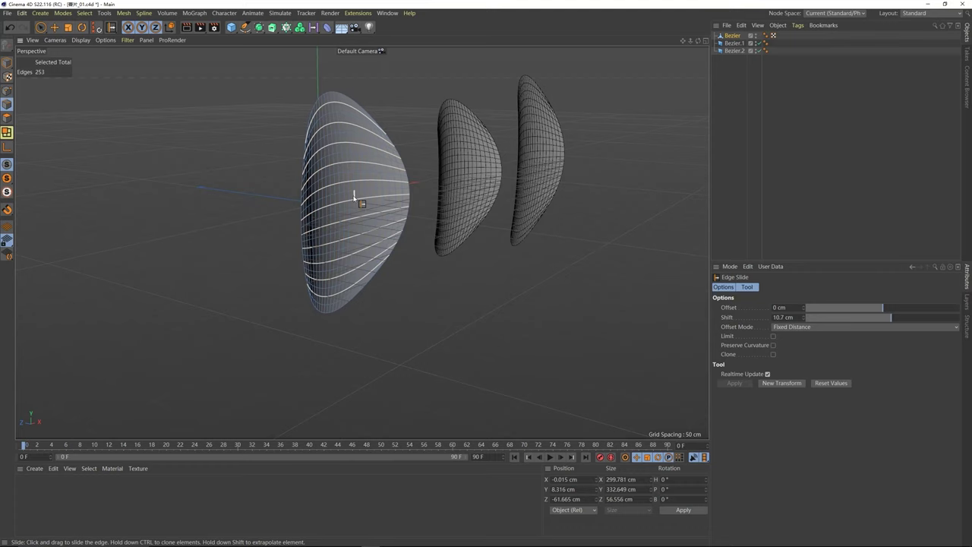
left_click_drag(354, 196, 296, 202, "shift")
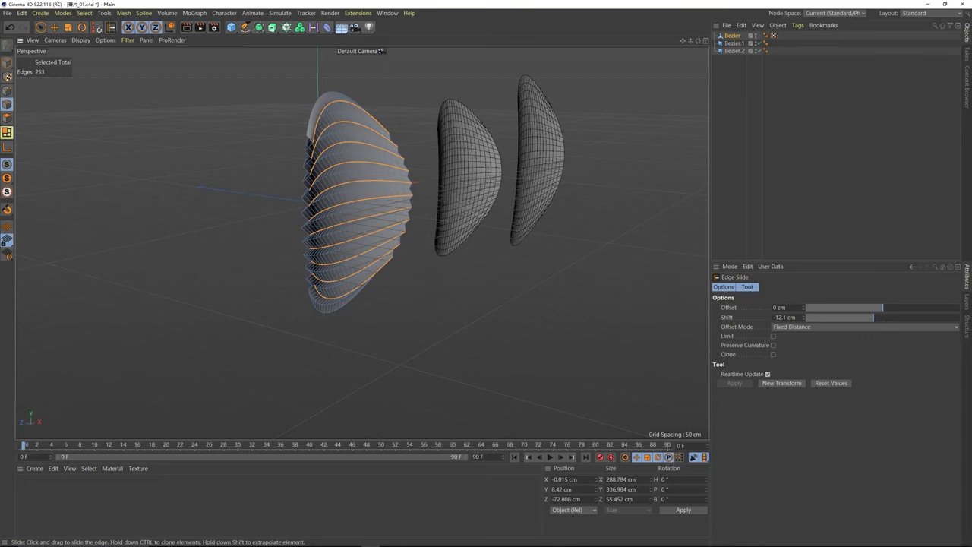
left_click_drag(360, 201, 314, 133, "alt")
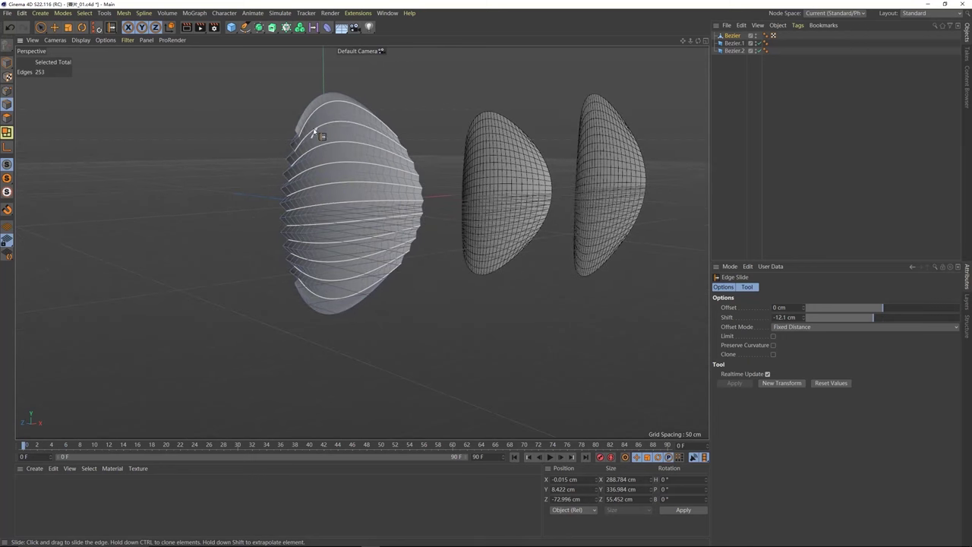
Step: Bevel the shifted edge loops in Chamfer mode with an offset of about 7.2 cm, then clear the selection
right_click(355, 158)
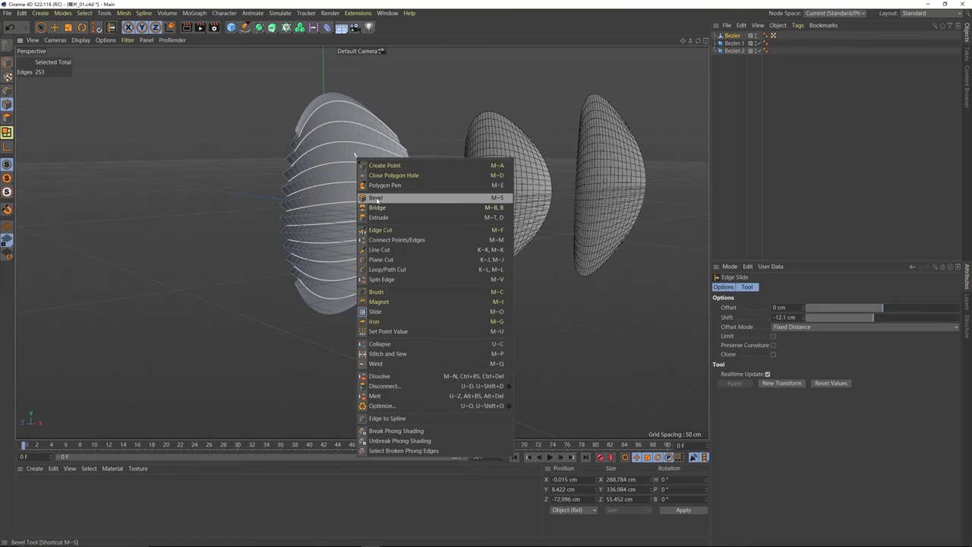
left_click(377, 199)
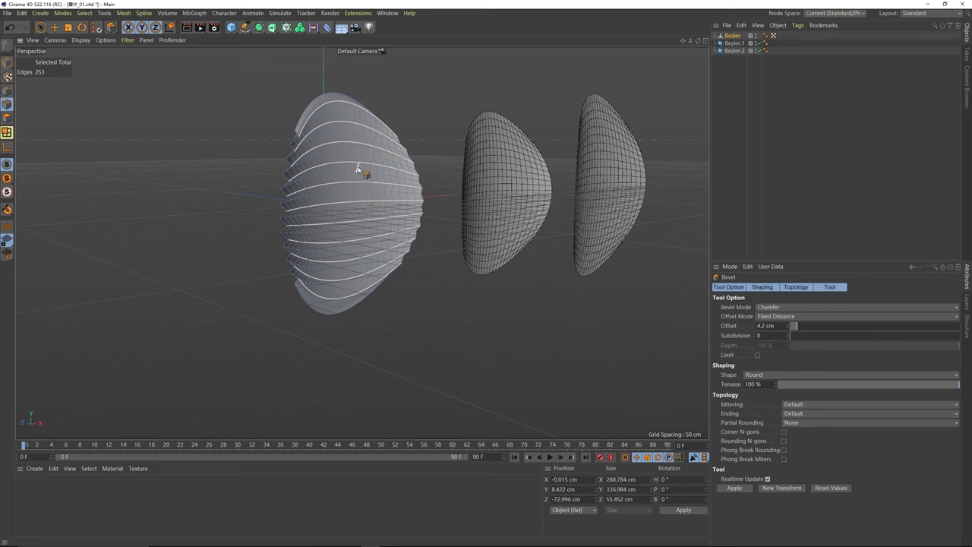
left_click_drag(358, 169, 503, 157)
left_click(785, 99)
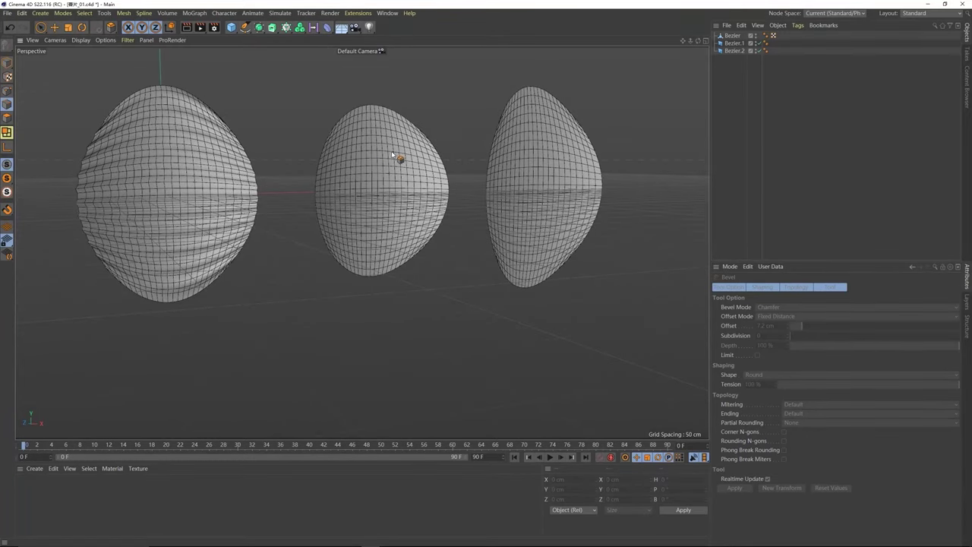
Step: Select the middle patch Bezier.1, convert it to an editable polygon object and switch to edge mode
left_click_drag(393, 155, 349, 183, "alt")
left_click(8, 61)
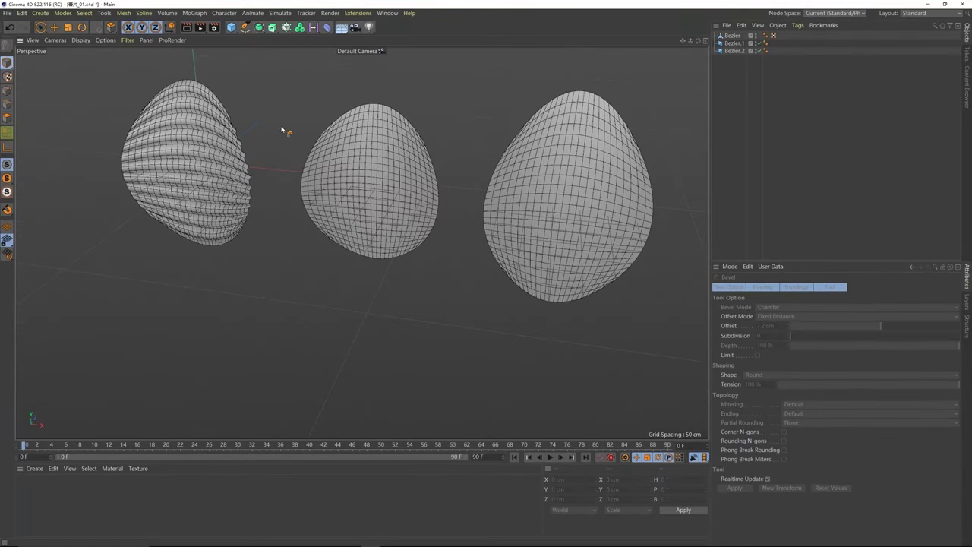
left_click(54, 27)
left_click(424, 180)
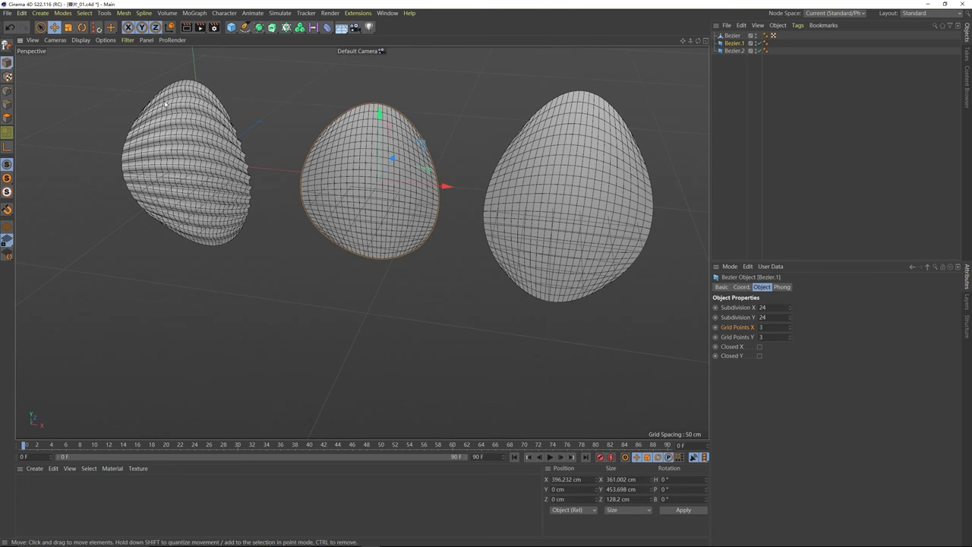
key("c")
left_click(7, 132)
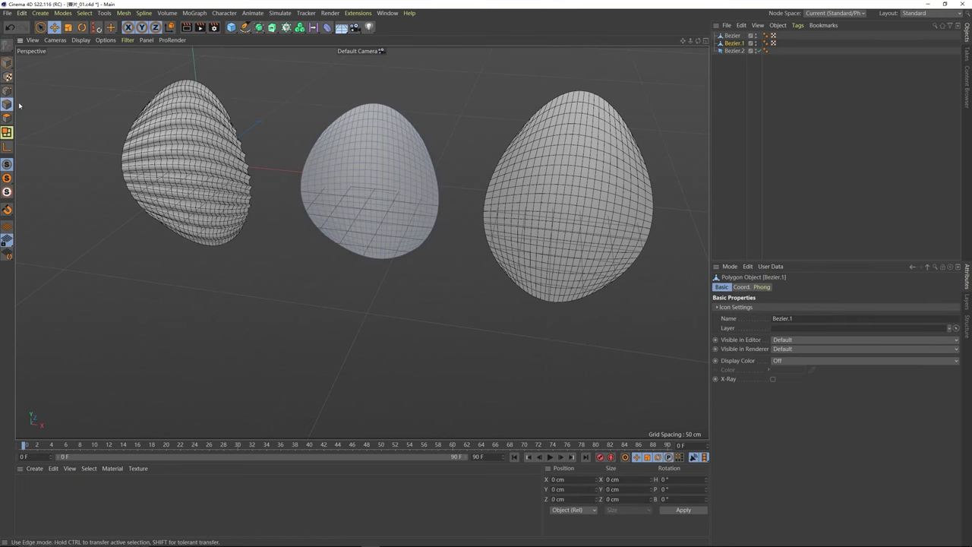
Step: Select every second horizontal edge loop on the middle petal from its tip to just below its middle, eight loops in all
scroll(367, 150, "up", 5)
double_click(367, 149)
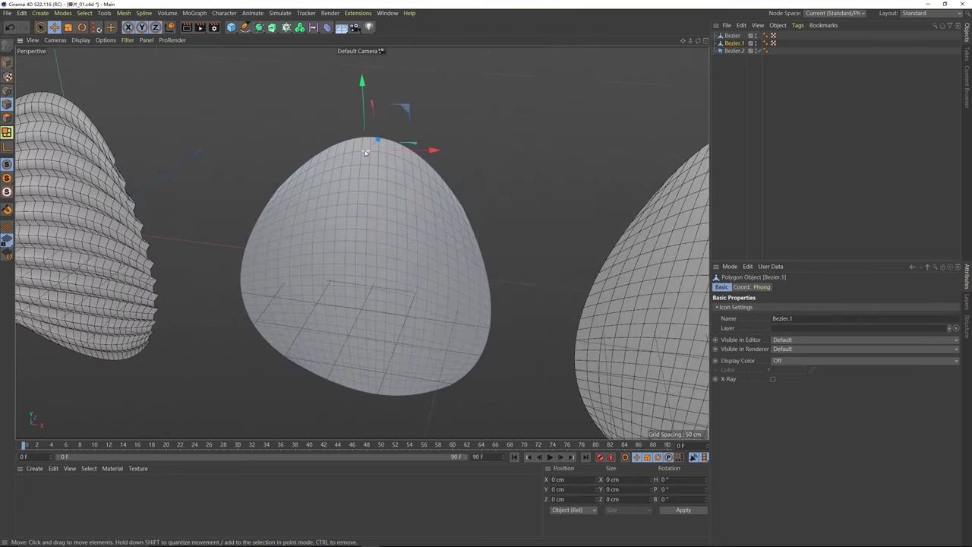
left_click_drag(367, 167, 363, 149, "alt")
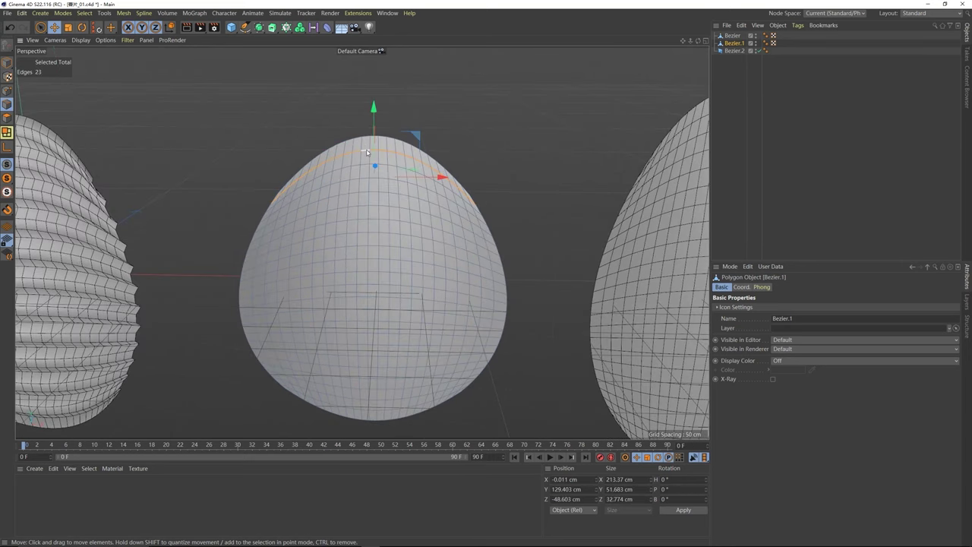
double_click(364, 179, "shift")
double_click(363, 206, "shift")
double_click(361, 234, "shift")
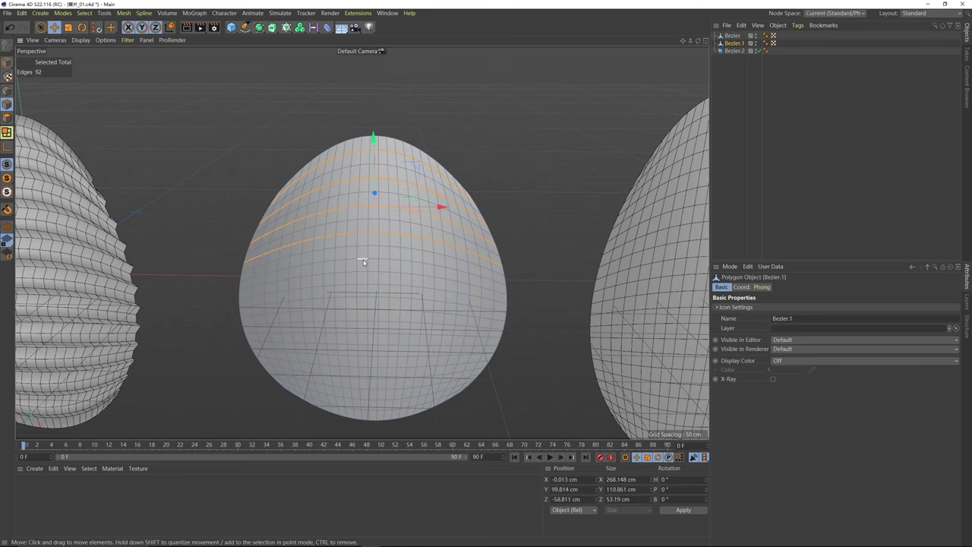
double_click(363, 260, "shift")
double_click(363, 296, "shift")
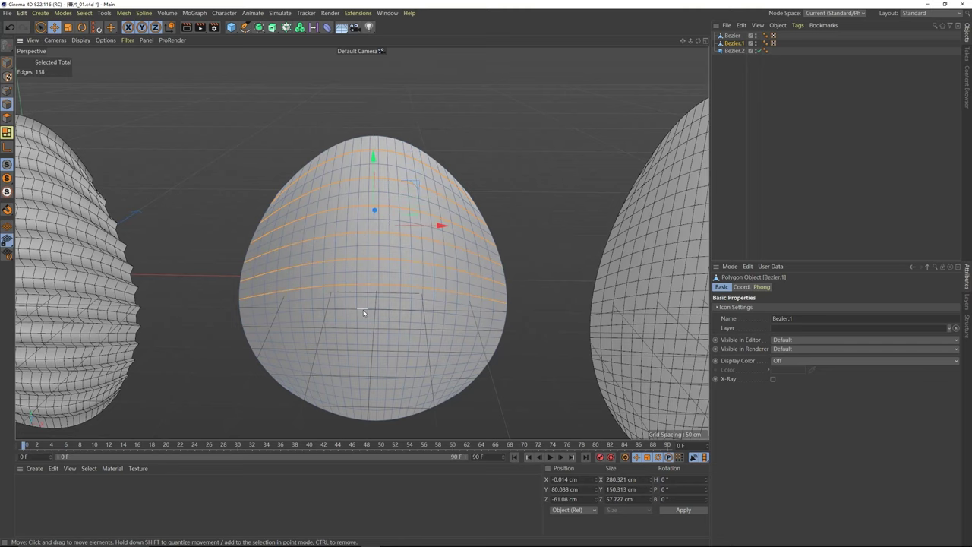
double_click(364, 312, "shift")
double_click(365, 334, "shift")
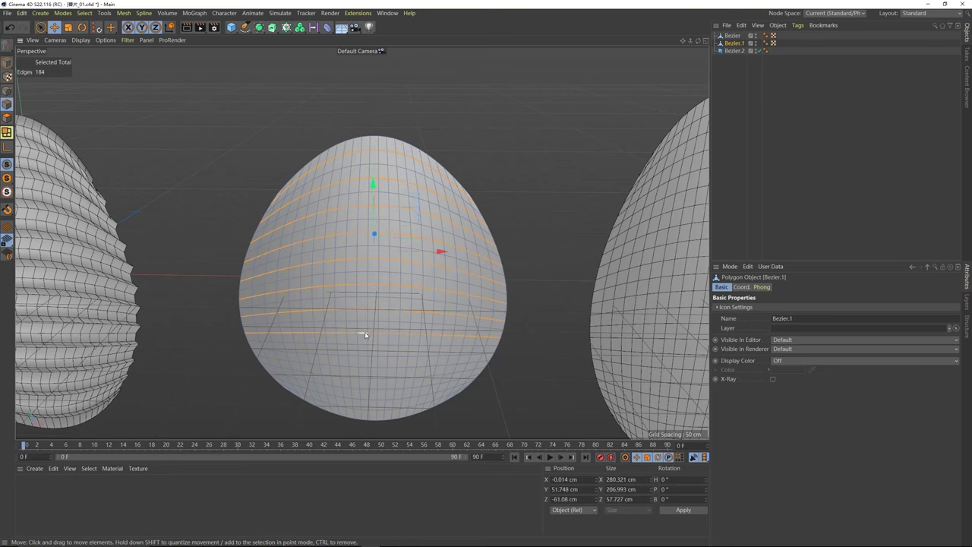
Step: Add the remaining three alternate horizontal edge loops near the middle petal's base to the selection
middle_click_drag(382, 317, 380, 222, "alt")
left_click_drag(357, 240, 356, 255, "alt")
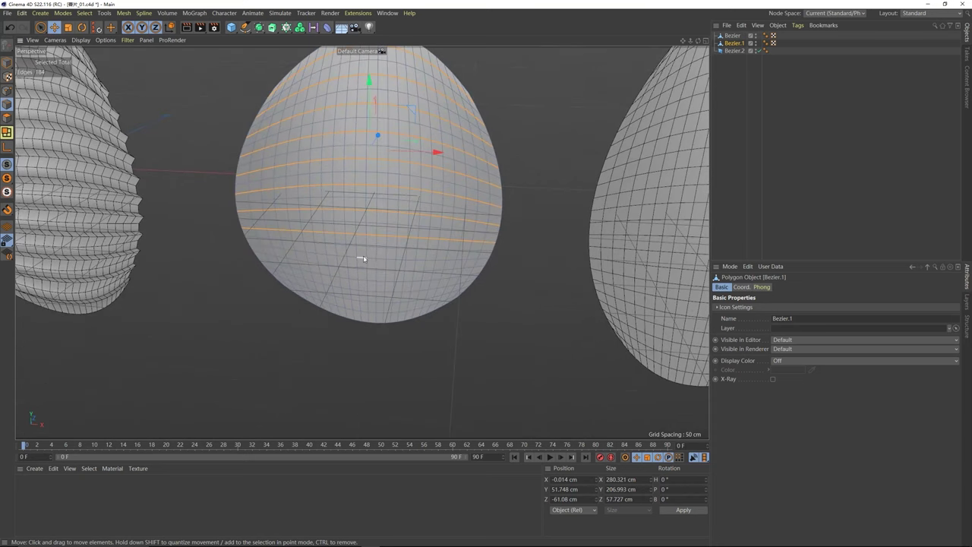
double_click(363, 258, "shift")
double_click(362, 282, "shift")
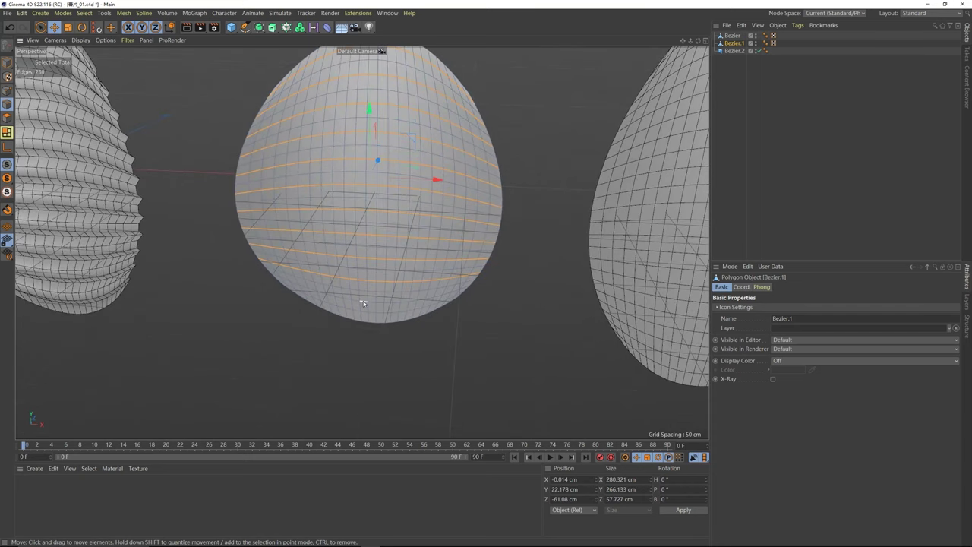
double_click(363, 304, "shift")
left_click_drag(363, 303, 366, 177, "alt")
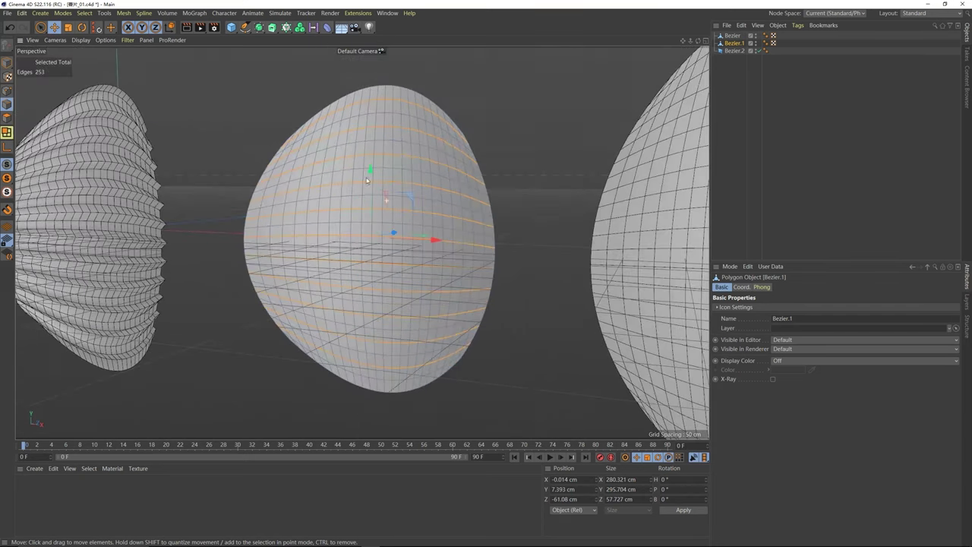
Step: Slide the selected edge loops on the middle petal outward with a shift of about 12 cm
right_click(400, 143)
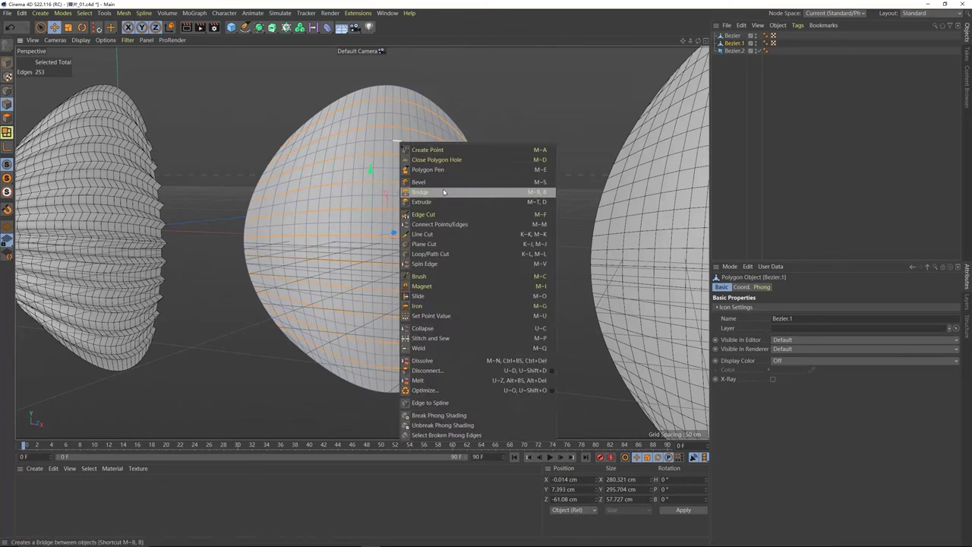
left_click(421, 298)
left_click_drag(425, 304, 486, 227, "alt")
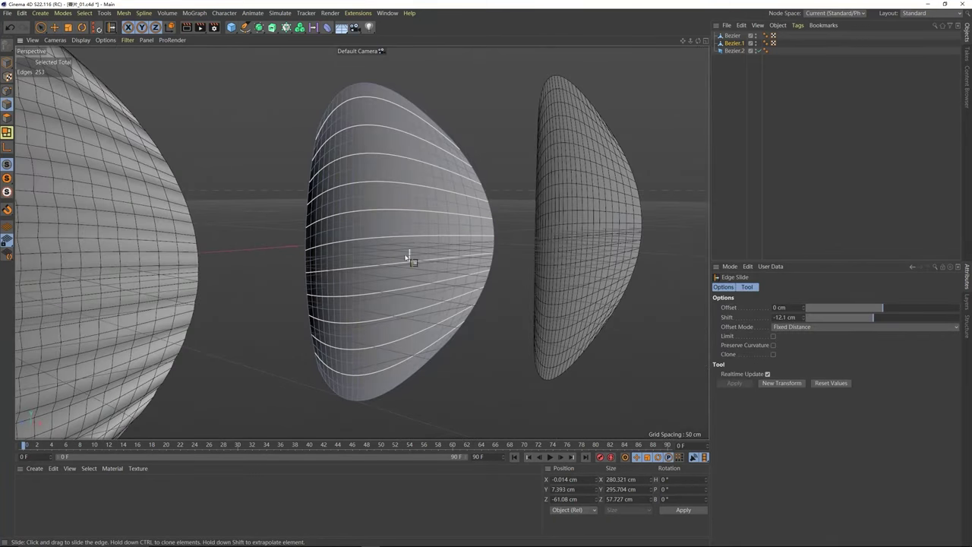
left_click_drag(394, 269, 456, 269)
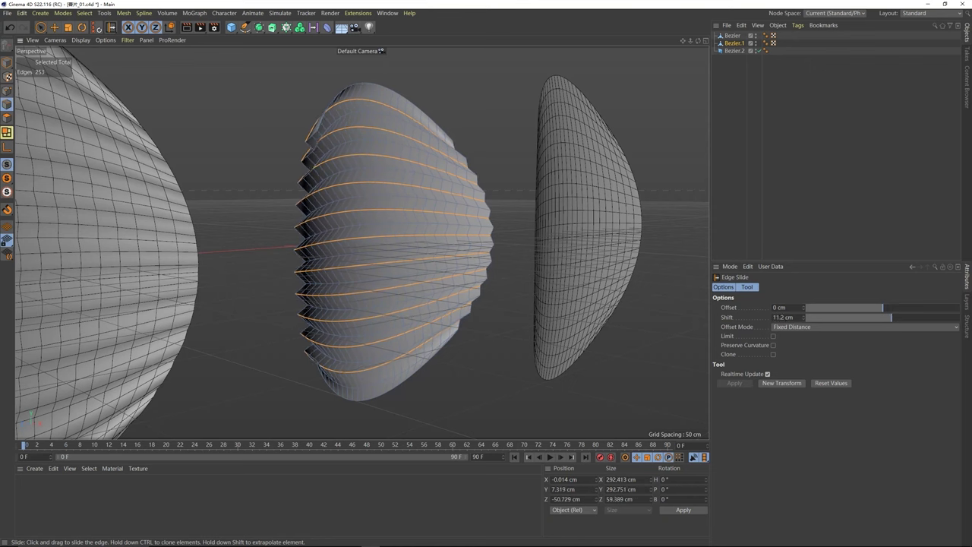
mouse_move(803, 317)
left_mouse_down()
mouse_move(803, 332)
mouse_move(803, 316)
left_mouse_up()
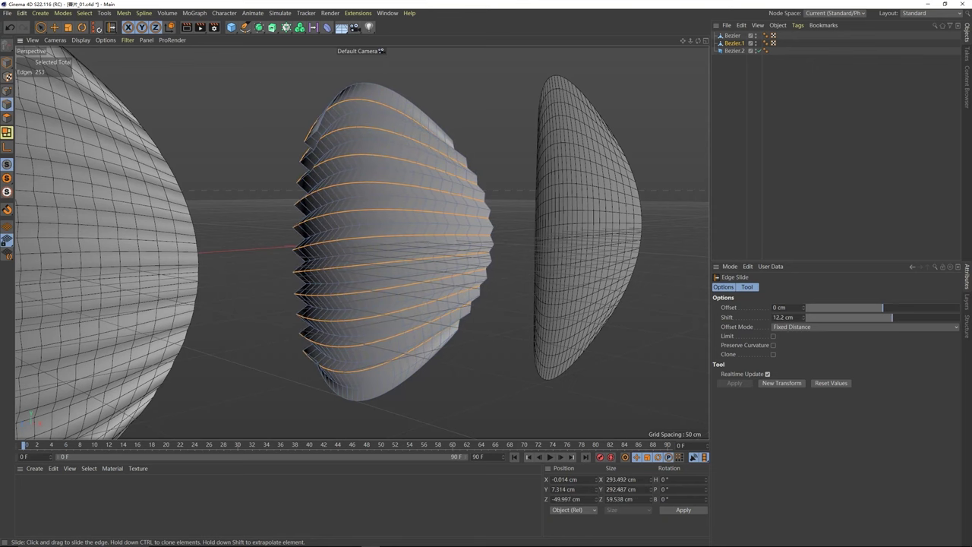
left_click_drag(460, 269, 449, 269)
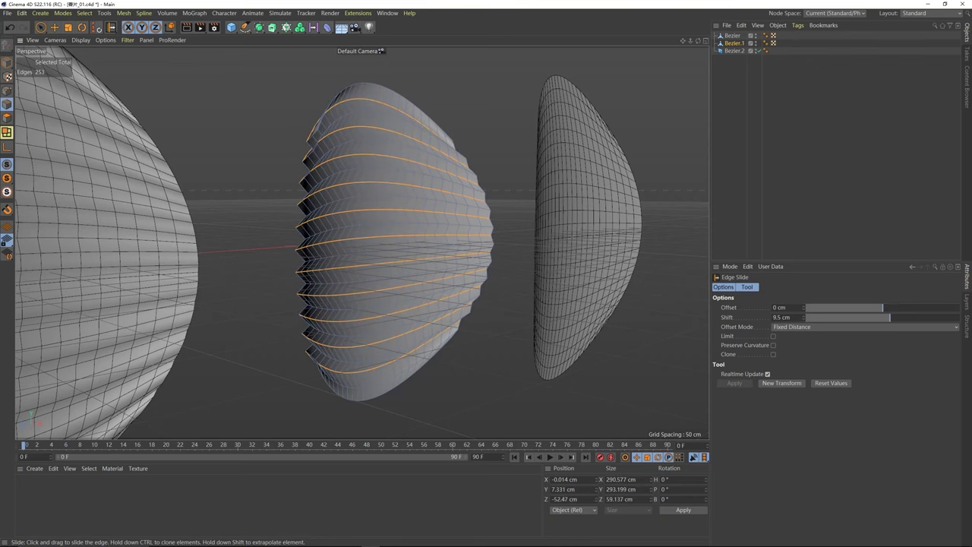
left_click_drag(379, 252, 410, 256, "alt")
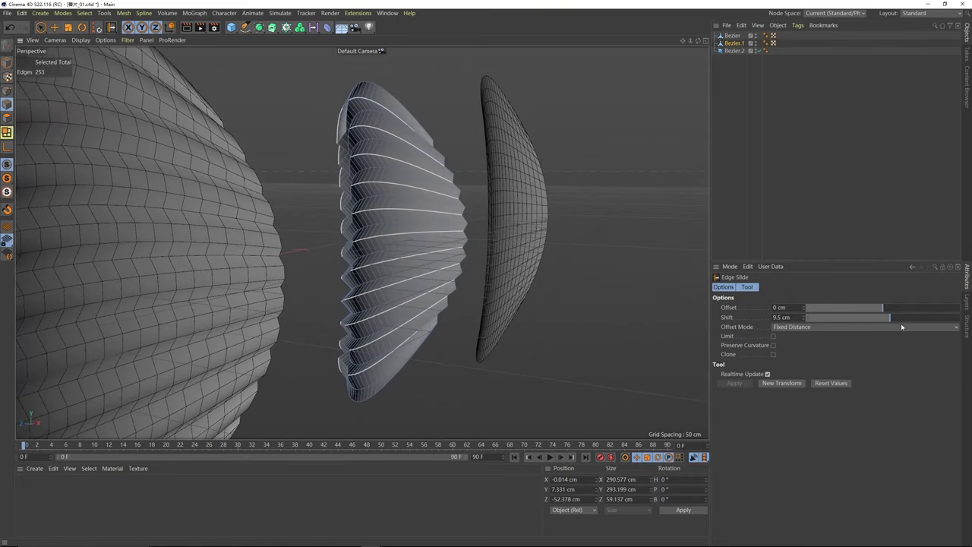
mouse_move(890, 321)
left_mouse_down()
mouse_move(914, 323)
mouse_move(892, 328)
left_mouse_up()
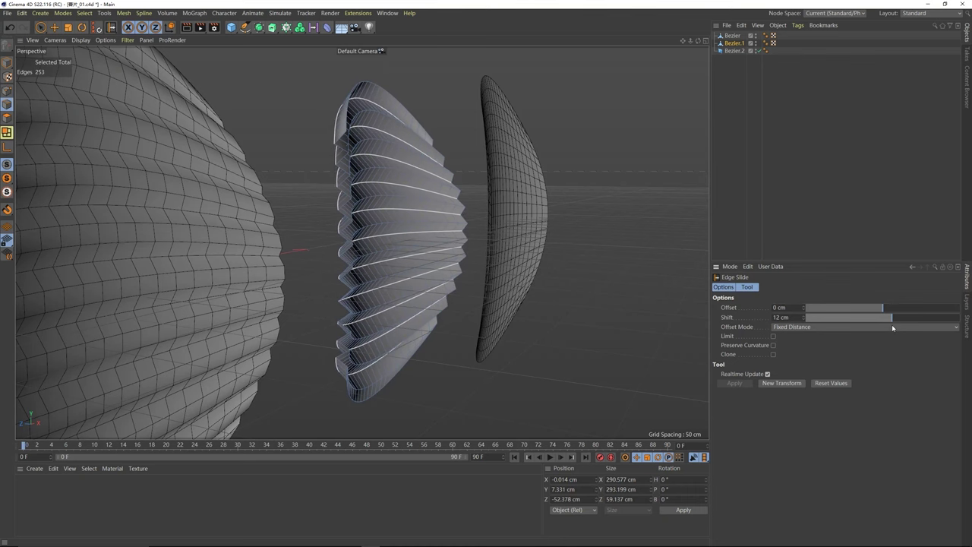
Step: Bevel the shifted edge loops on the middle petal and clear the selection
left_click_drag(426, 204, 501, 176, "alt")
right_click(399, 177)
left_click(407, 216)
left_click(870, 137)
Step: Select the largest patch Bezier.2, convert it to an editable polygon object and switch to edge mode
left_click(54, 26)
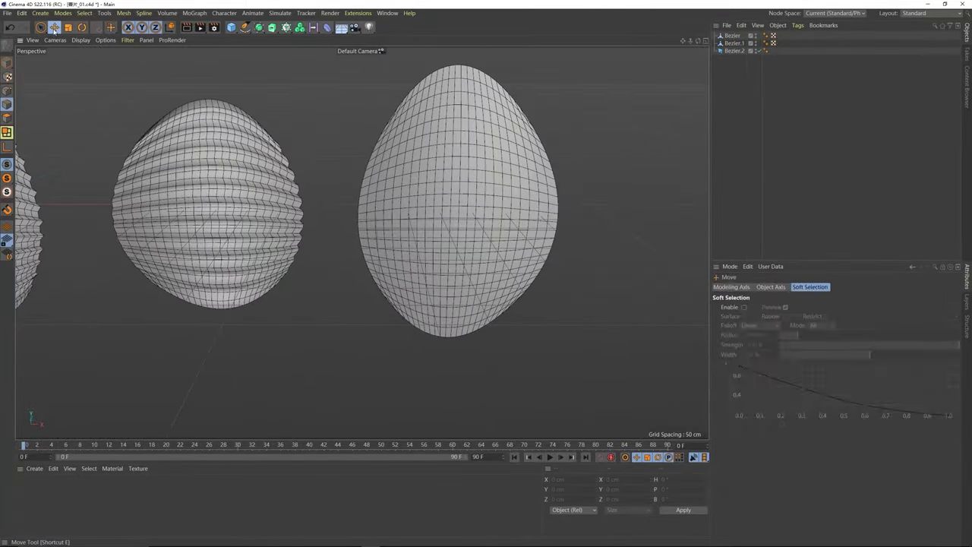
left_click(468, 160)
key("c")
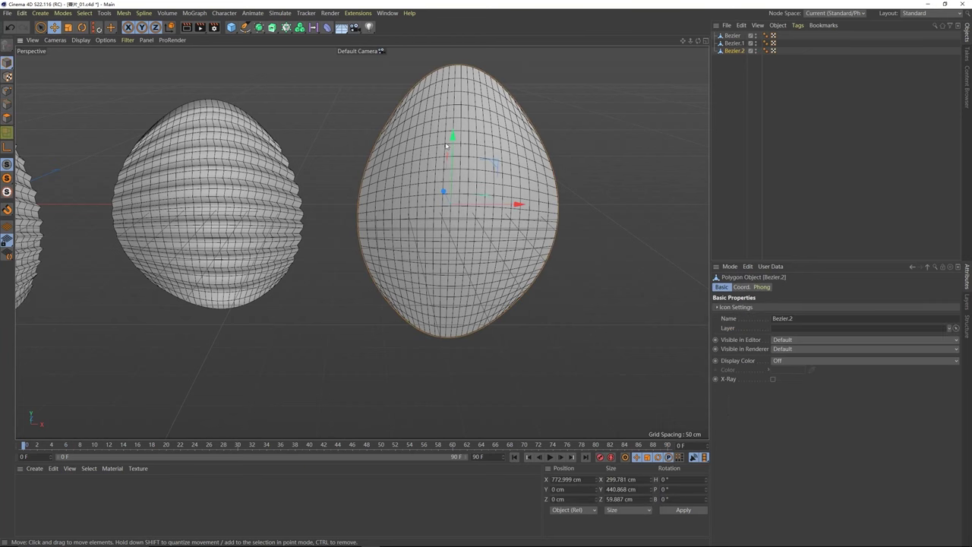
left_click_drag(450, 146, 443, 163, "alt")
left_click(9, 118)
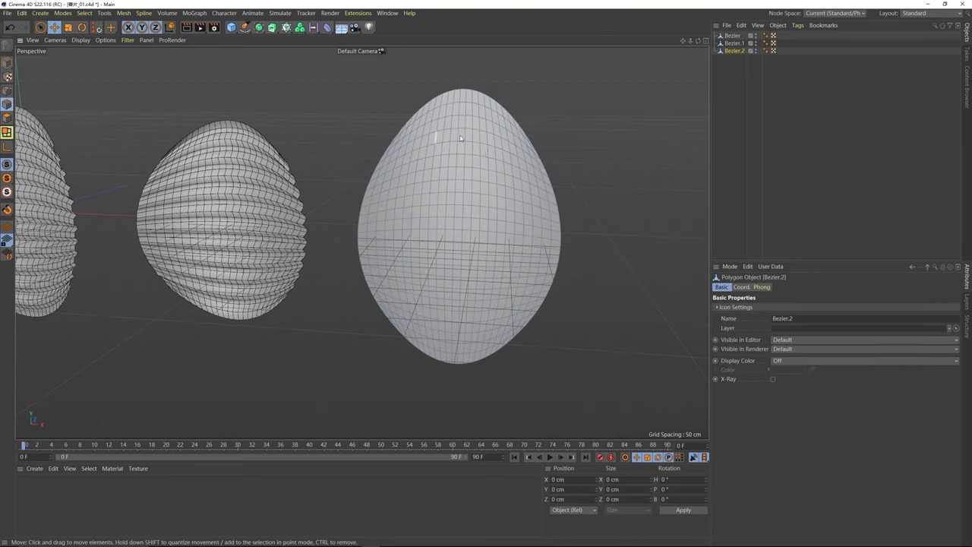
Step: Select every second horizontal edge loop on the largest petal from its tip to just below its middle, seven loops in all
left_click_drag(471, 121, 461, 108, "alt")
double_click(461, 107)
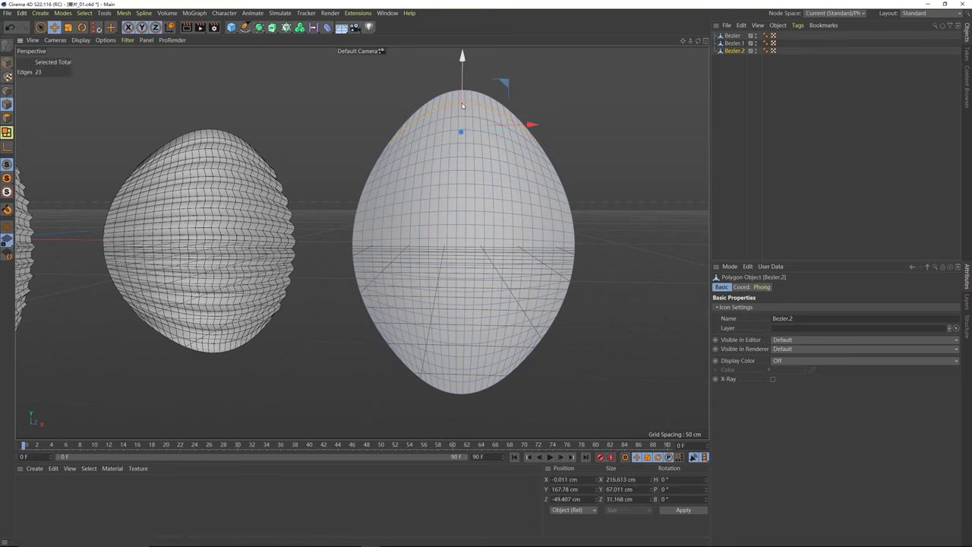
double_click(471, 133, "shift")
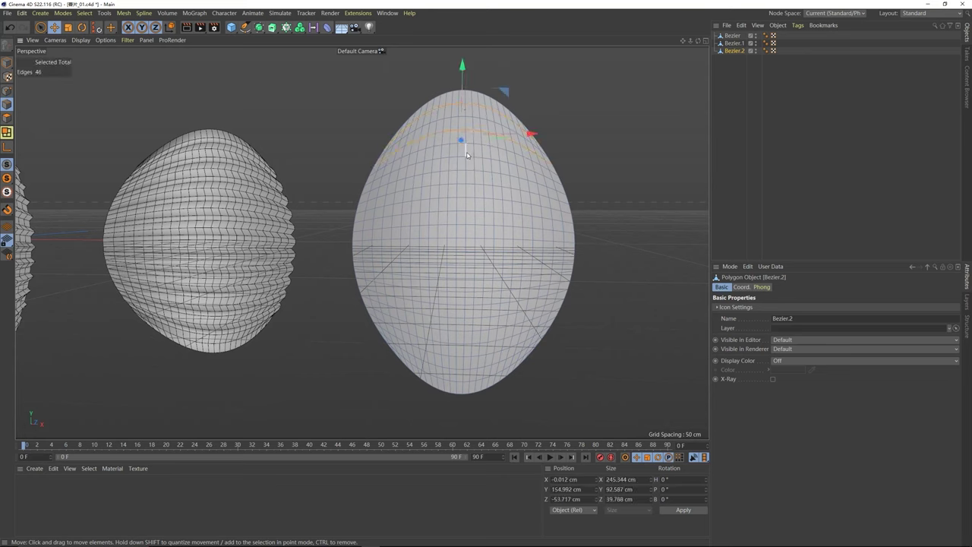
double_click(473, 183, "shift")
double_click(472, 212, "shift")
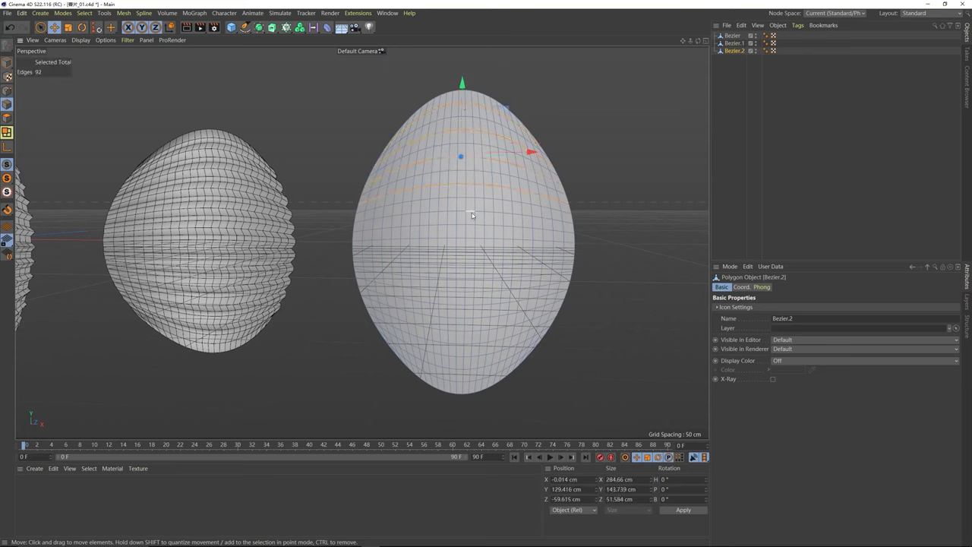
double_click(472, 242, "shift")
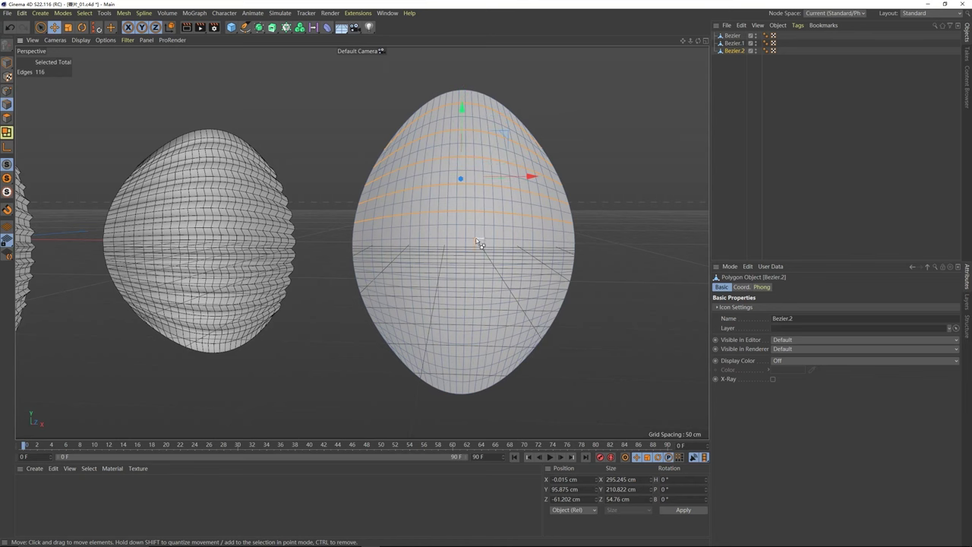
double_click(473, 257, "shift")
double_click(470, 264, "shift")
Step: Add the remaining four alternate horizontal edge loops down to the largest petal's base to the selection
left_click_drag(470, 264, 477, 289, "alt")
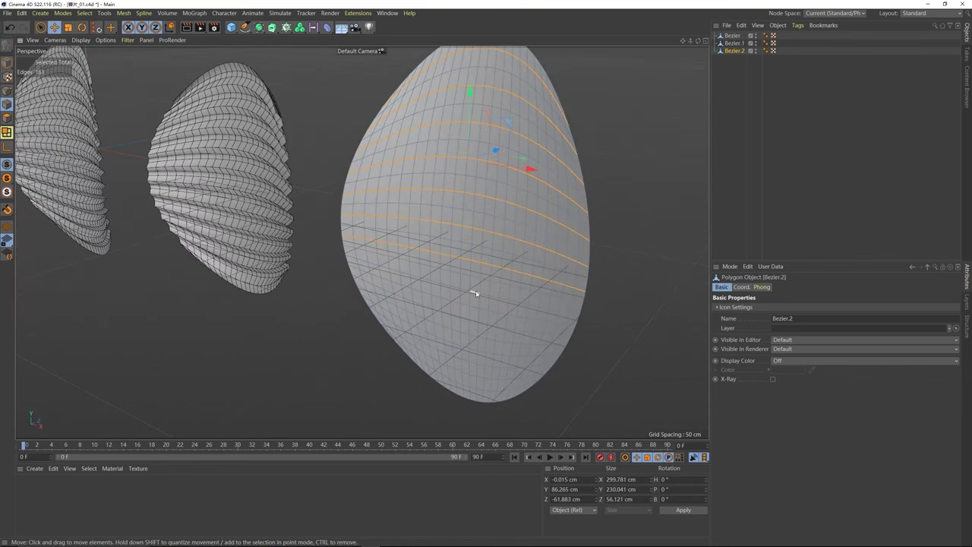
double_click(488, 302, "shift")
double_click(486, 337, "shift")
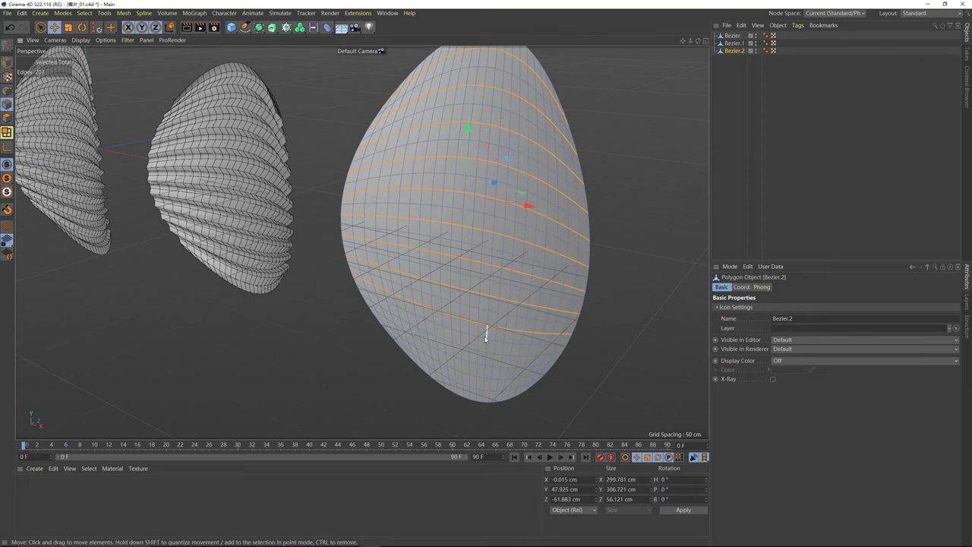
double_click(474, 351, "shift")
double_click(471, 376, "shift")
left_click_drag(471, 376, 553, 227, "alt")
left_click(551, 221)
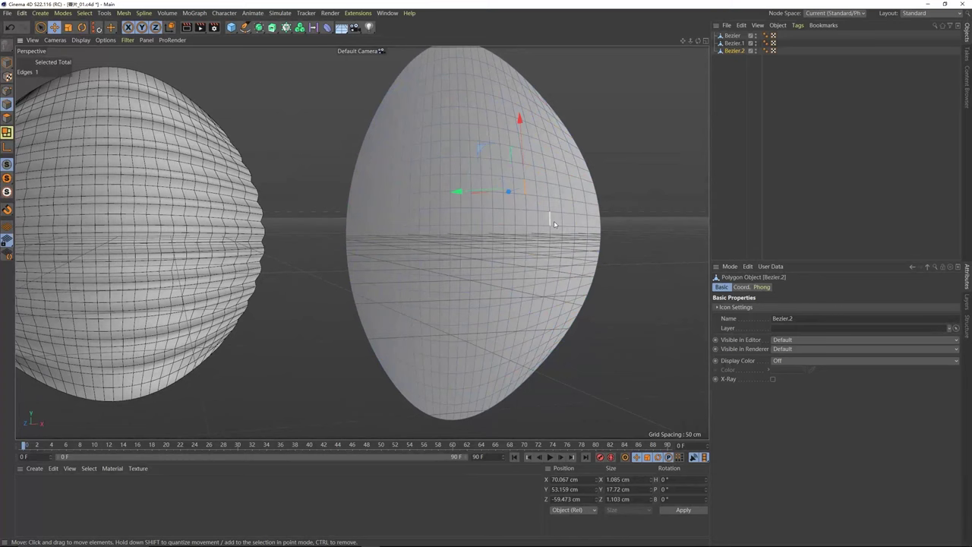
key("ctrl+z")
Step: Slide the largest petal's selected edge loops outward with a shift of about 12 cm
right_click(534, 174)
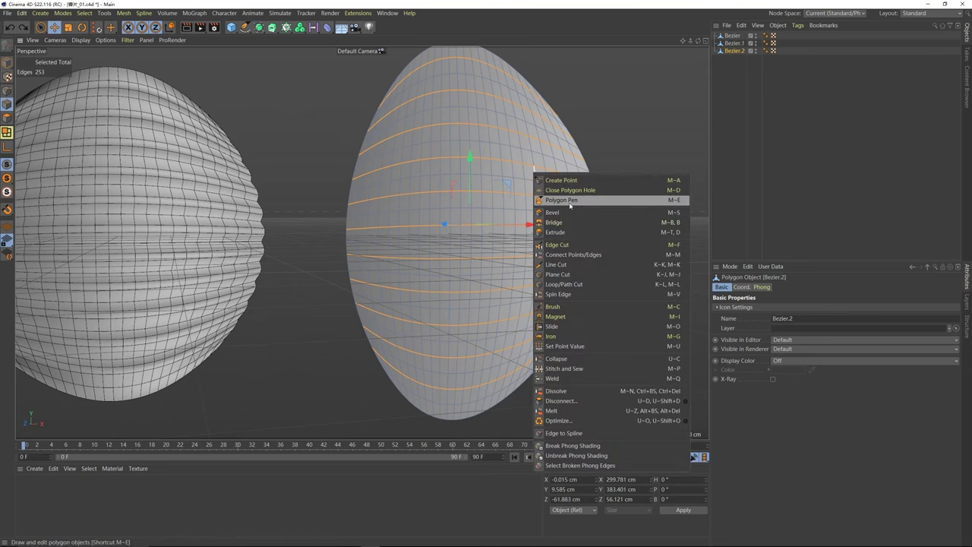
left_click(558, 326)
left_click_drag(558, 326, 514, 257, "alt")
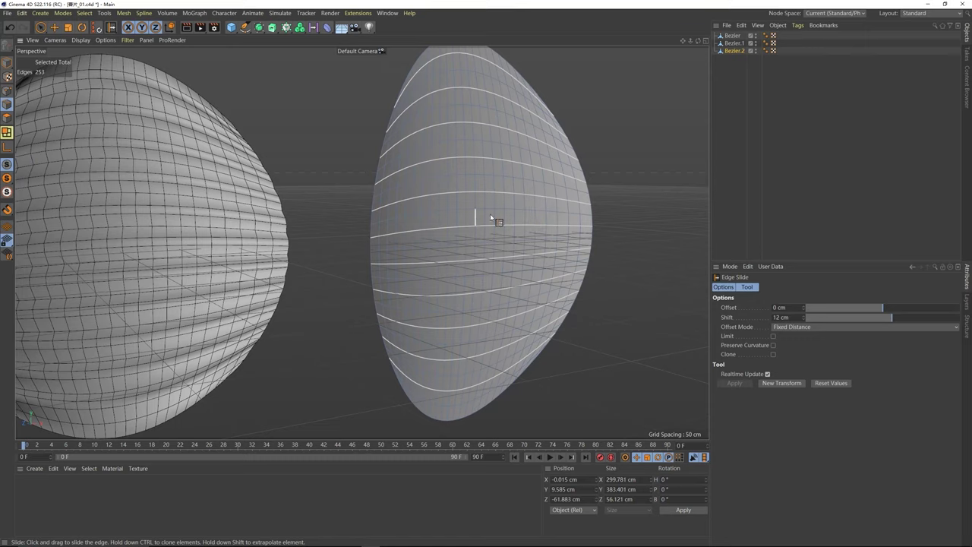
left_click_drag(890, 320, 893, 320)
left_click_drag(478, 246, 531, 262, "alt")
left_click_drag(894, 317, 892, 319)
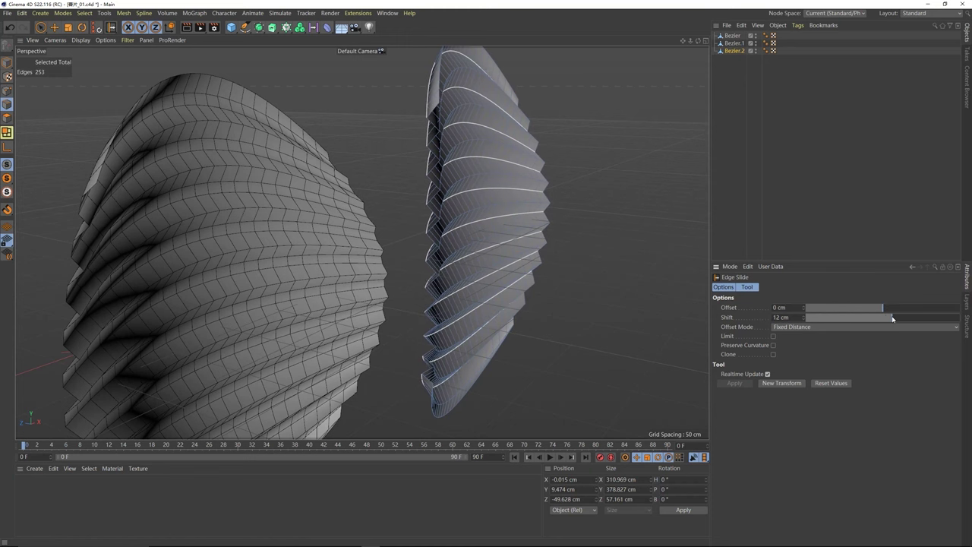
scroll(473, 174, "up", 5)
Step: Bevel the largest petal's shifted edge loops in Chamfer mode with an offset of about 6 cm, then clear the selection
right_click(475, 175)
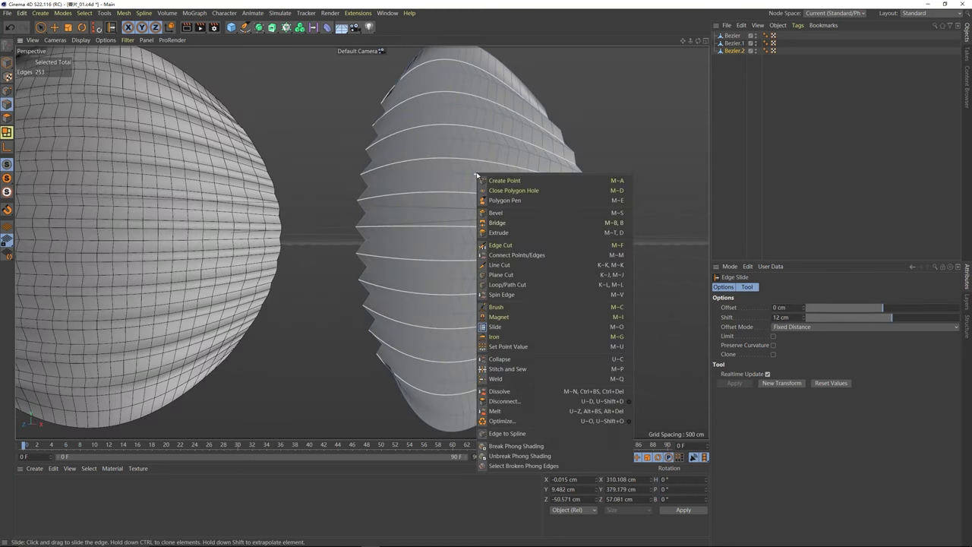
left_click(503, 216)
scroll(514, 191, "up", 3)
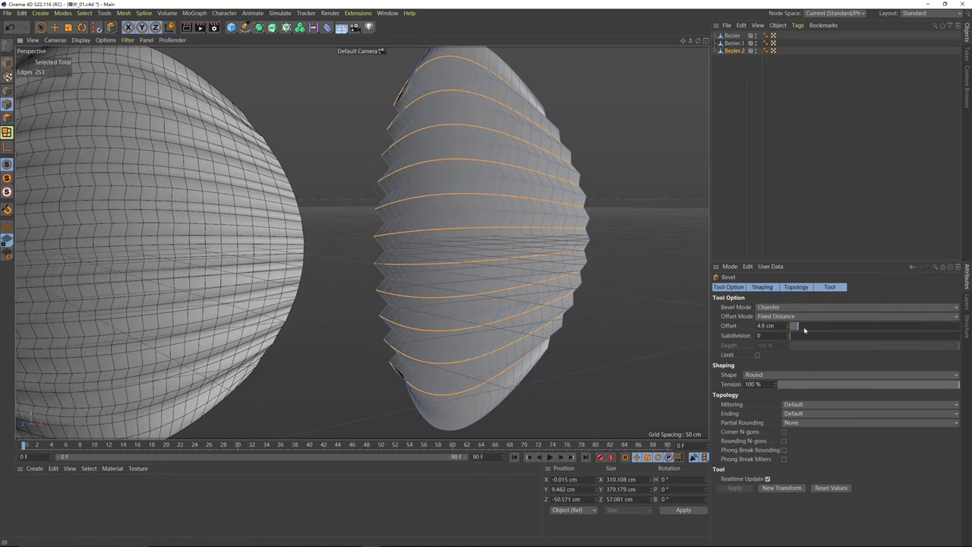
left_click_drag(800, 329, 800, 330)
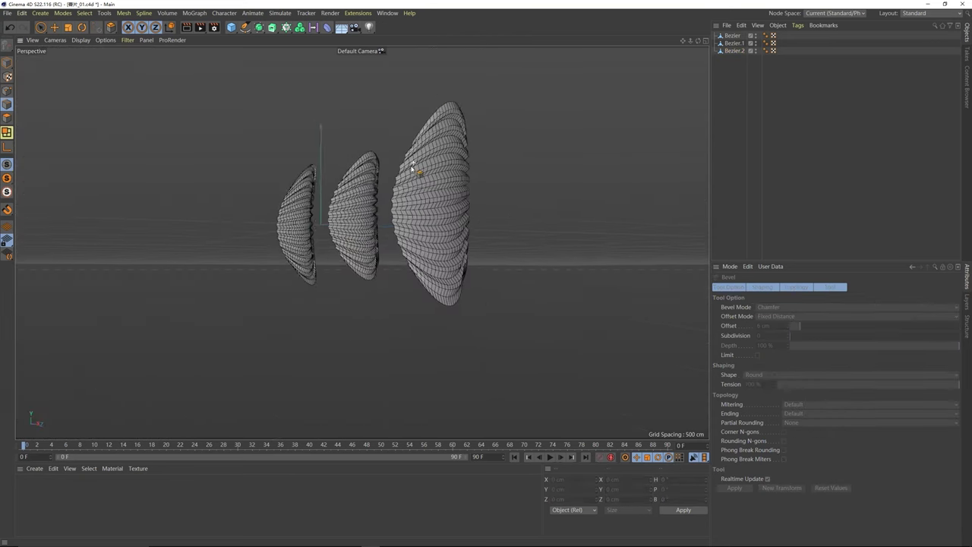
Step: Switch to model mode, add a Cloth Surface generator and make the first petal, Bezier, its child
left_click_drag(402, 162, 364, 228, "alt")
scroll(399, 225, "up", 4)
left_click(731, 36)
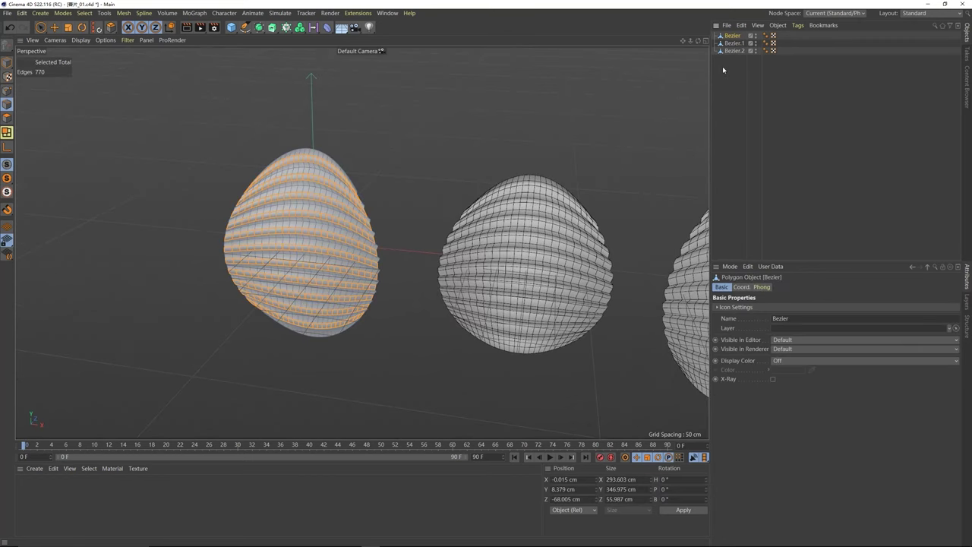
left_click(9, 61)
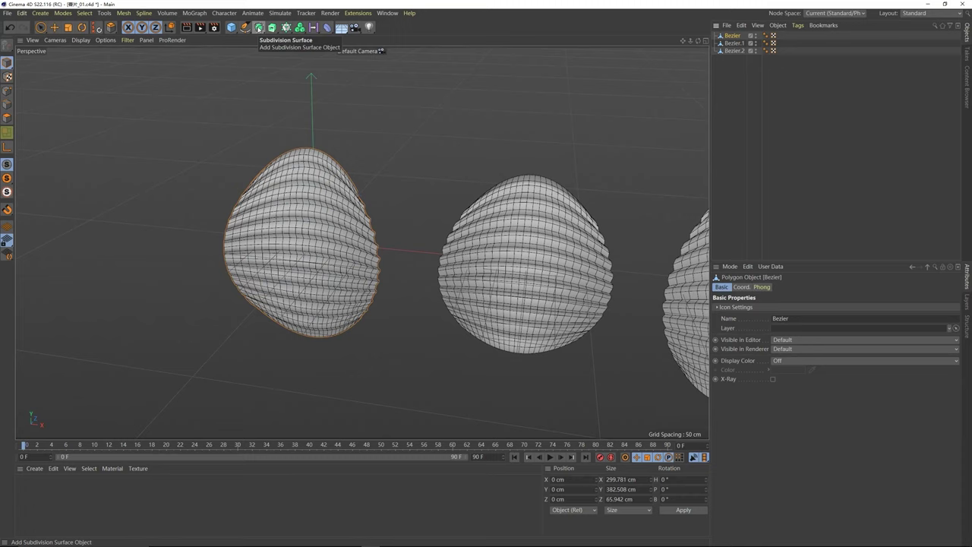
left_click(259, 28)
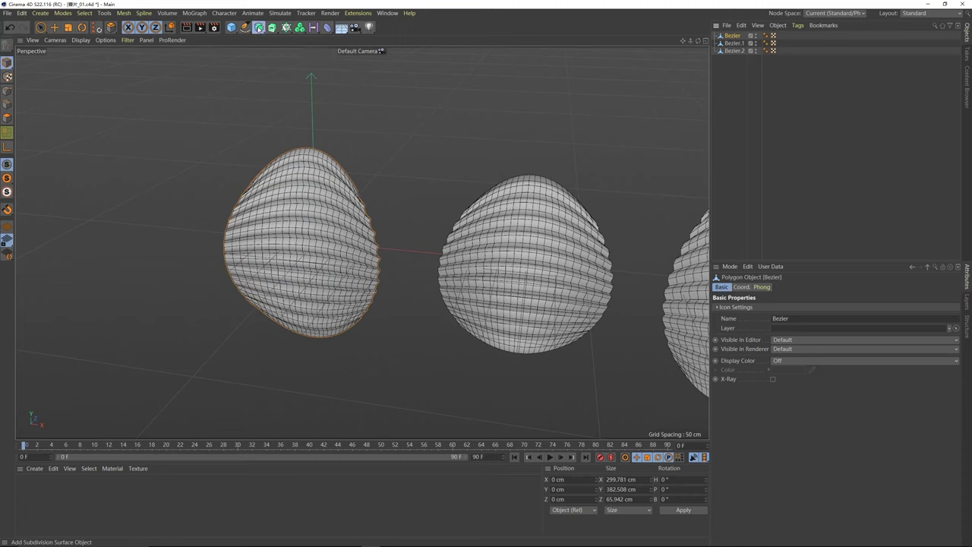
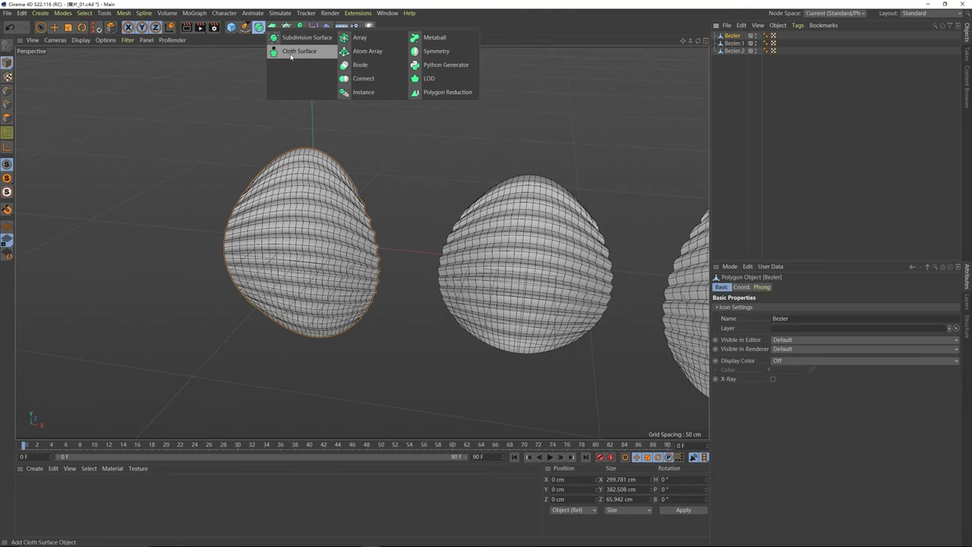
left_click(291, 55)
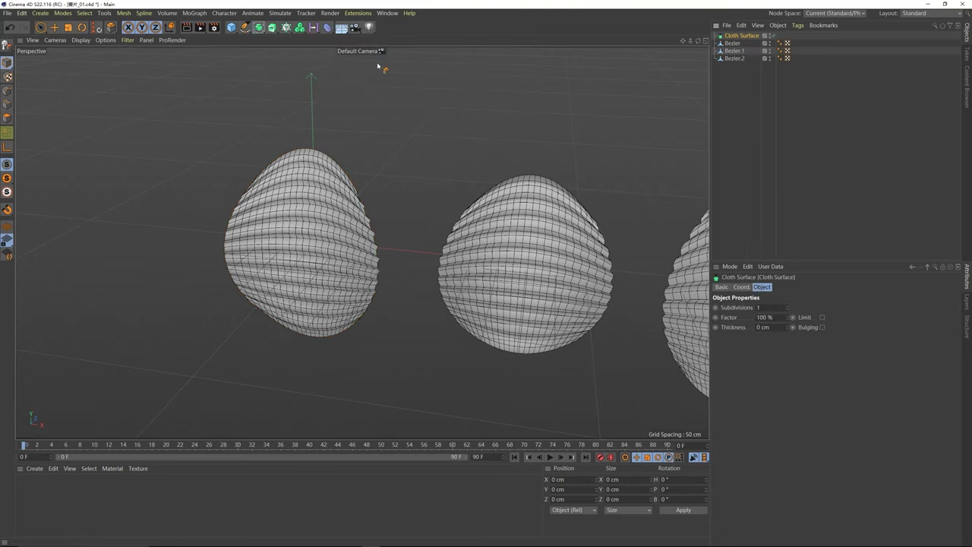
left_click(733, 43)
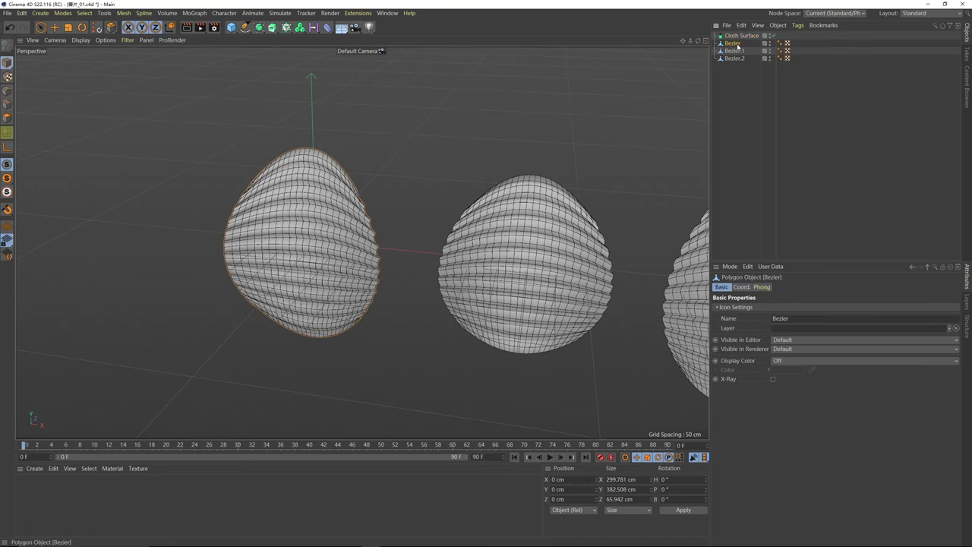
left_click_drag(733, 43, 736, 36)
left_click(737, 35)
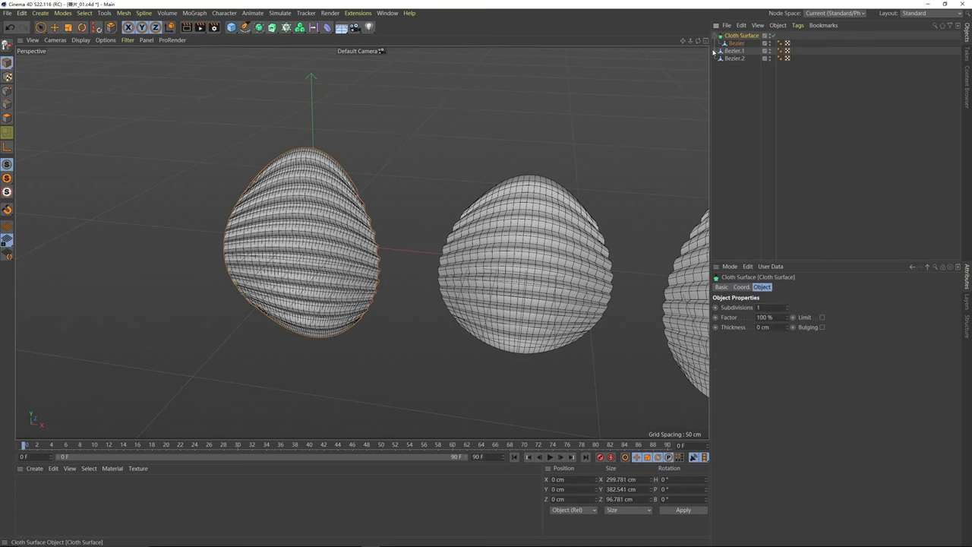
left_click(835, 92)
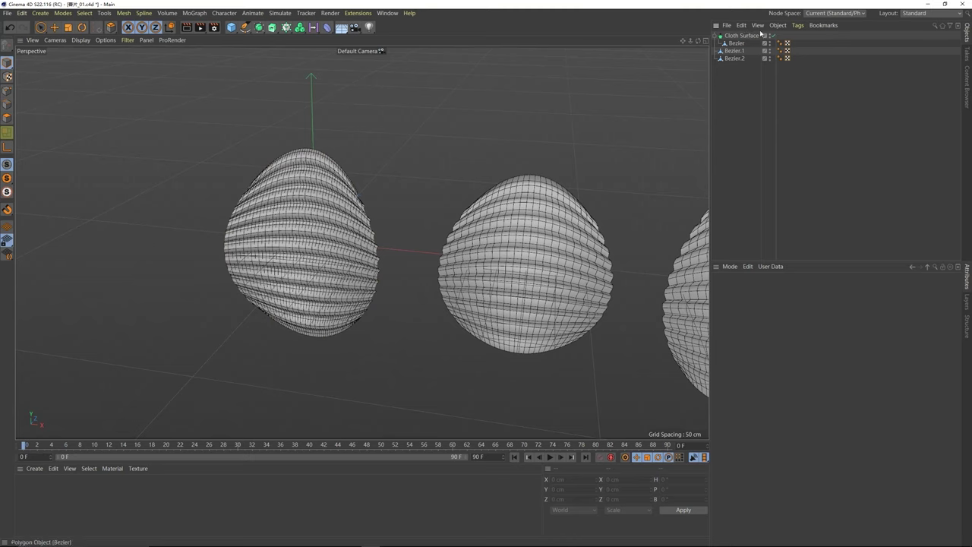
Step: Set the Cloth Surface's subdivisions to 0 and its thickness to 5 cm
left_click(756, 35)
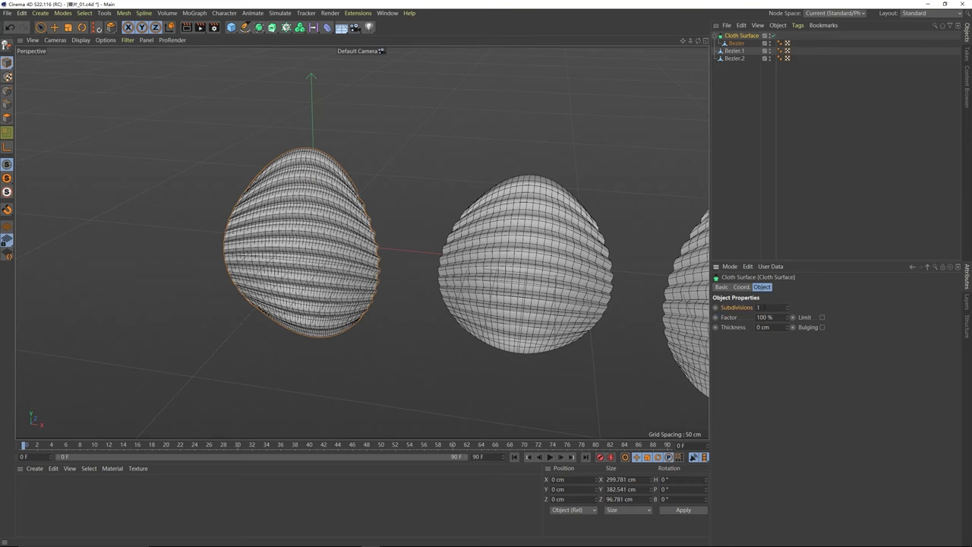
type("0")
key("Return")
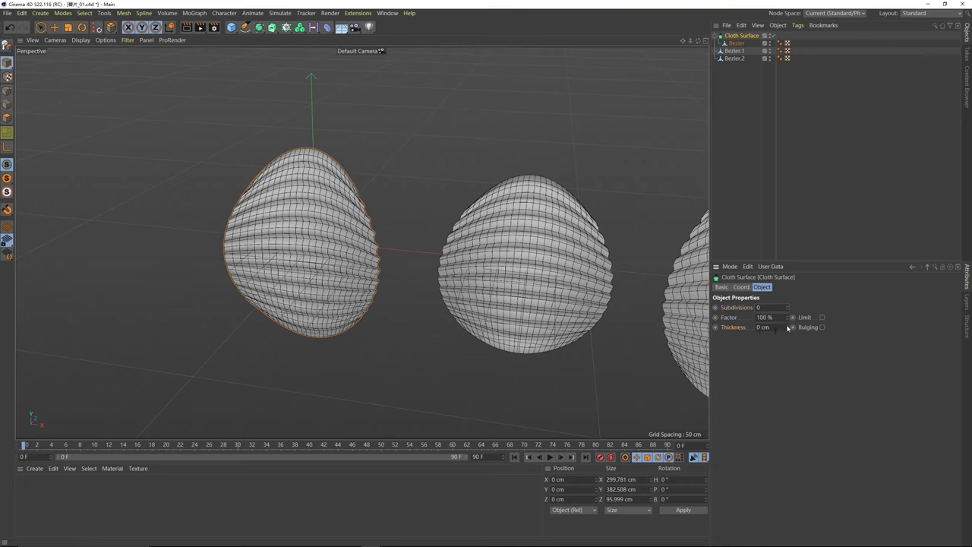
mouse_move(789, 327)
left_mouse_down()
mouse_move(847, 328)
mouse_move(804, 328)
left_mouse_up()
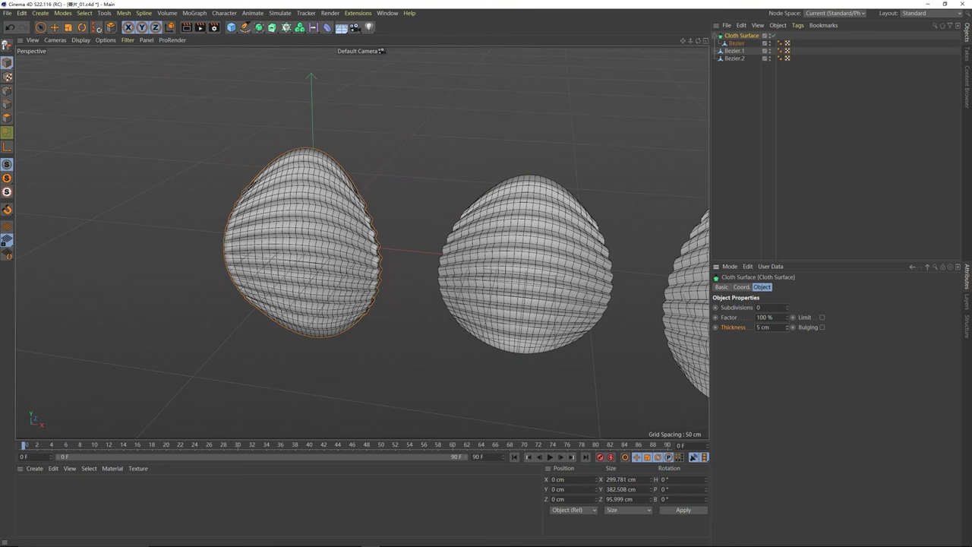
mouse_move(335, 212)
left_mouse_down("alt")
mouse_move(269, 226)
mouse_move(328, 241)
mouse_move(326, 201)
left_mouse_up("alt")
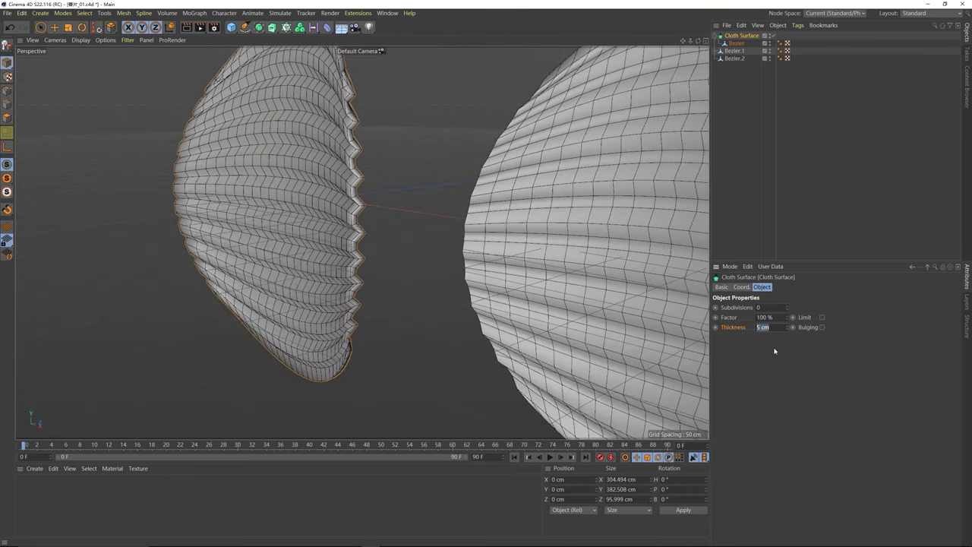
Step: Set the first petal's Cloth Surface thickness to 3 cm
type("3")
key("Return")
left_click_drag(416, 235, 303, 251, "alt")
left_click_drag(426, 174, 521, 163, "alt")
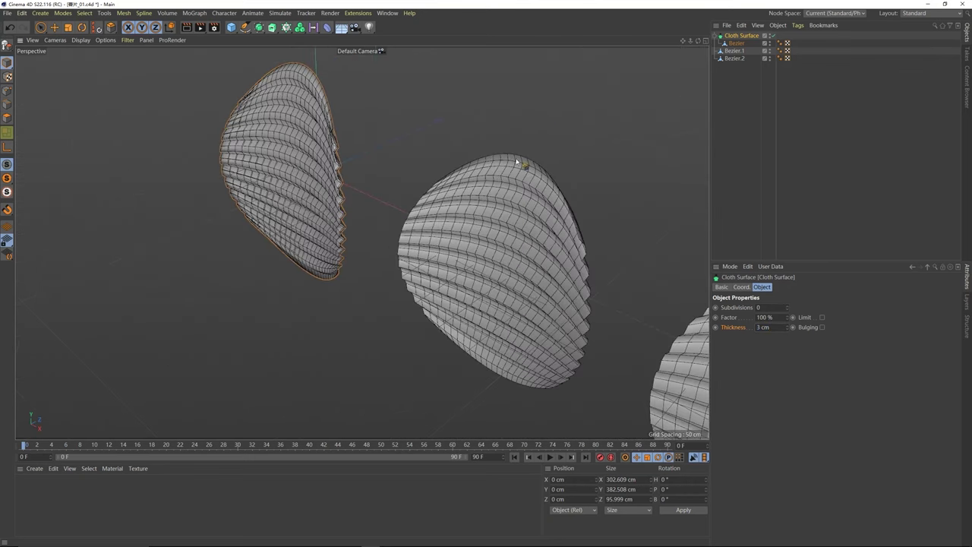
Step: Wrap the middle petal, Bezier.1, in a new Cloth Surface with 0 subdivisions and a thickness of 3 cm
left_click(734, 51)
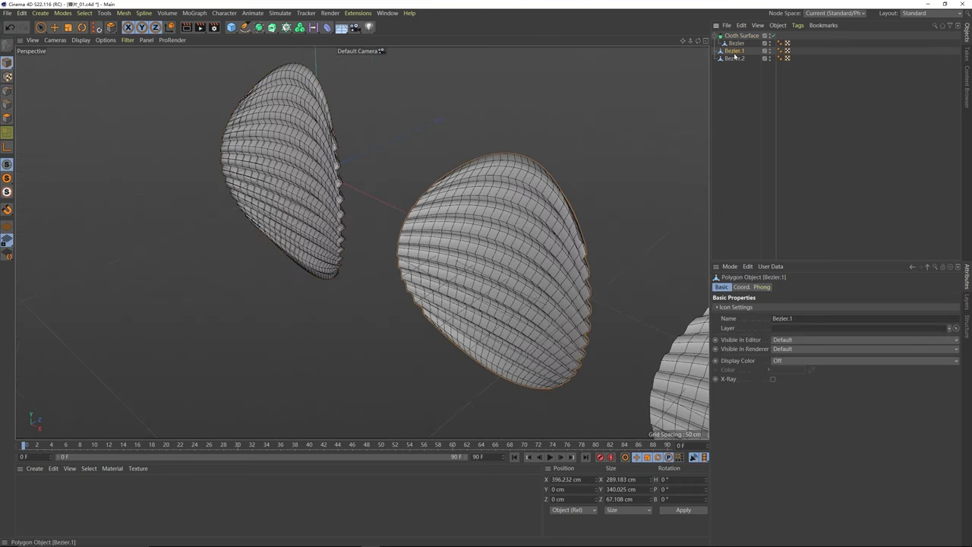
left_click(259, 28)
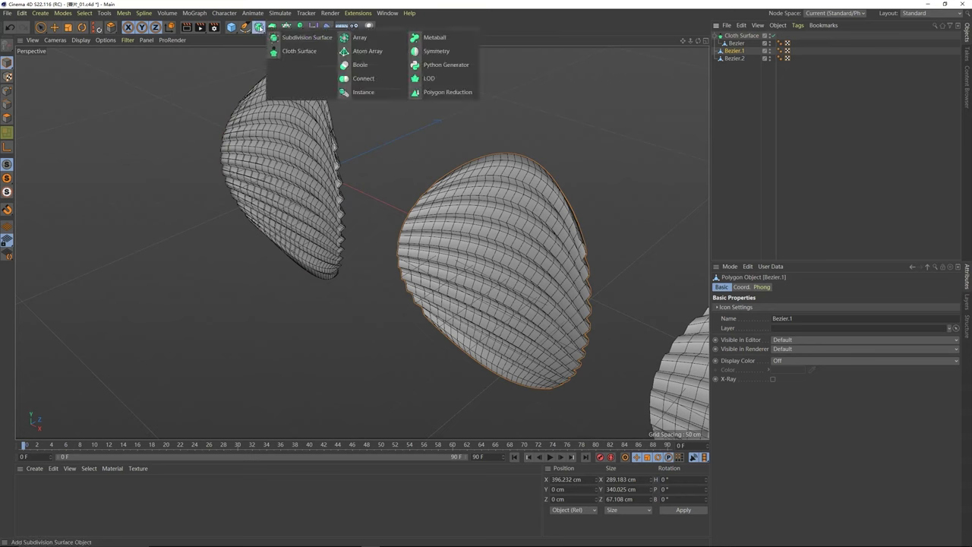
left_click(291, 50)
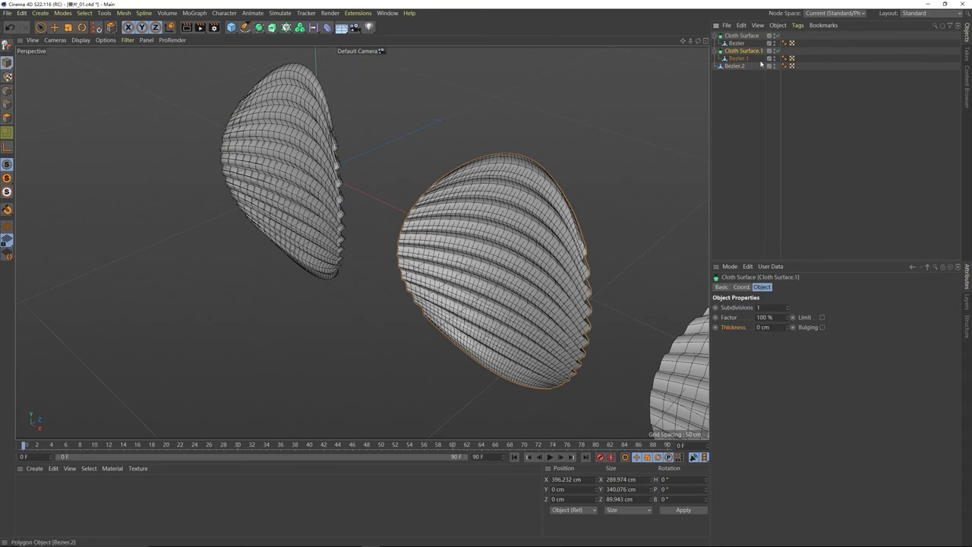
left_click_drag(554, 218, 628, 223, "alt")
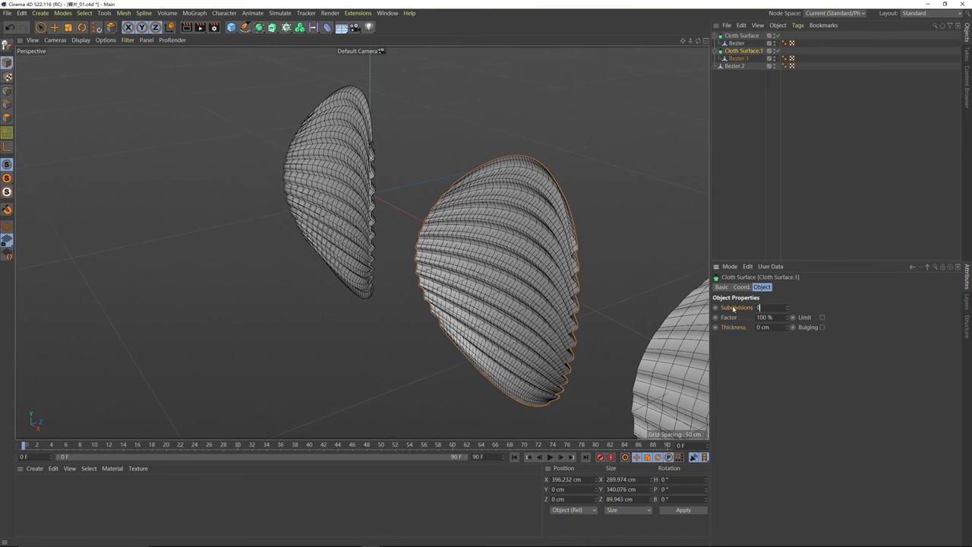
left_click(766, 328)
type("3")
key("Return")
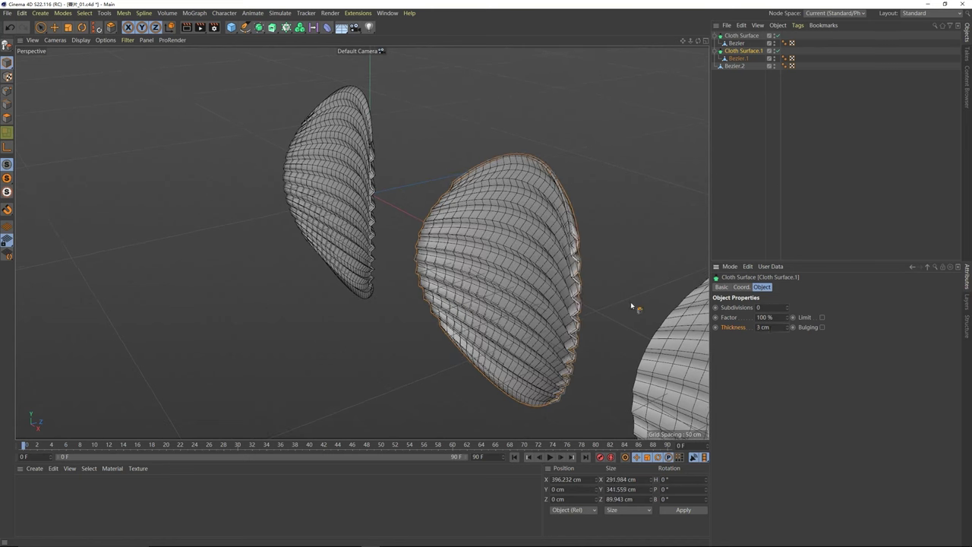
Step: Wrap the largest petal, Bezier.2, in a new Cloth Surface with 0 subdivisions and a thickness of 3 cm
left_click_drag(630, 302, 474, 209, "alt")
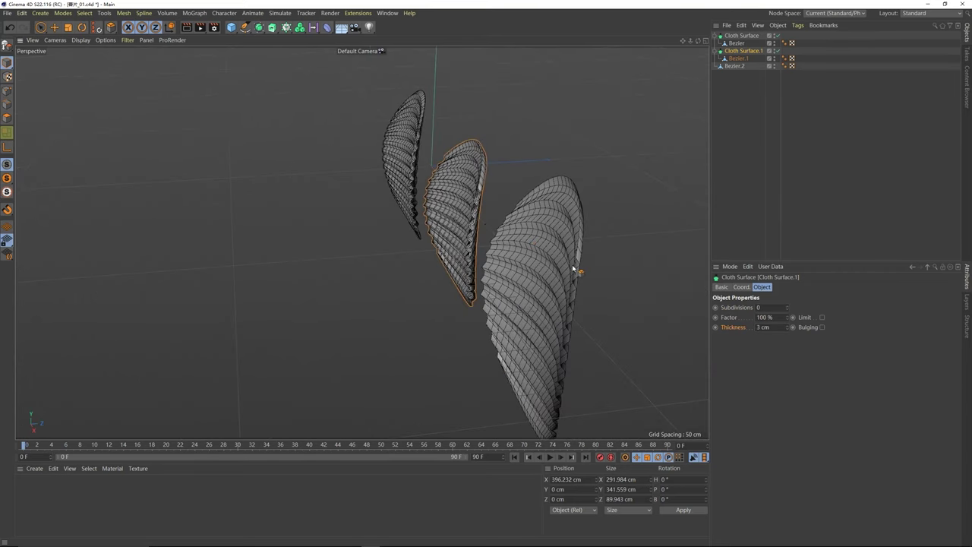
left_click(54, 27)
left_click(578, 279)
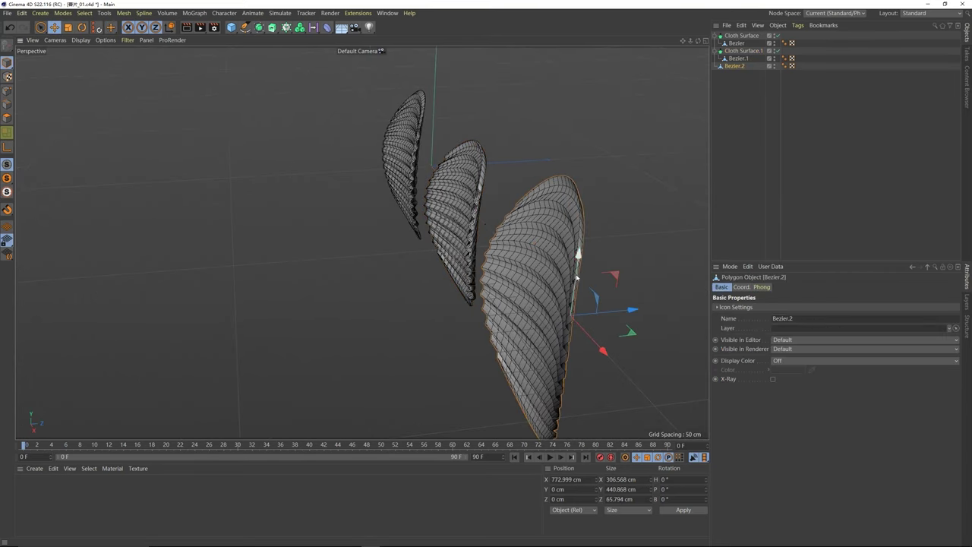
left_click(260, 28)
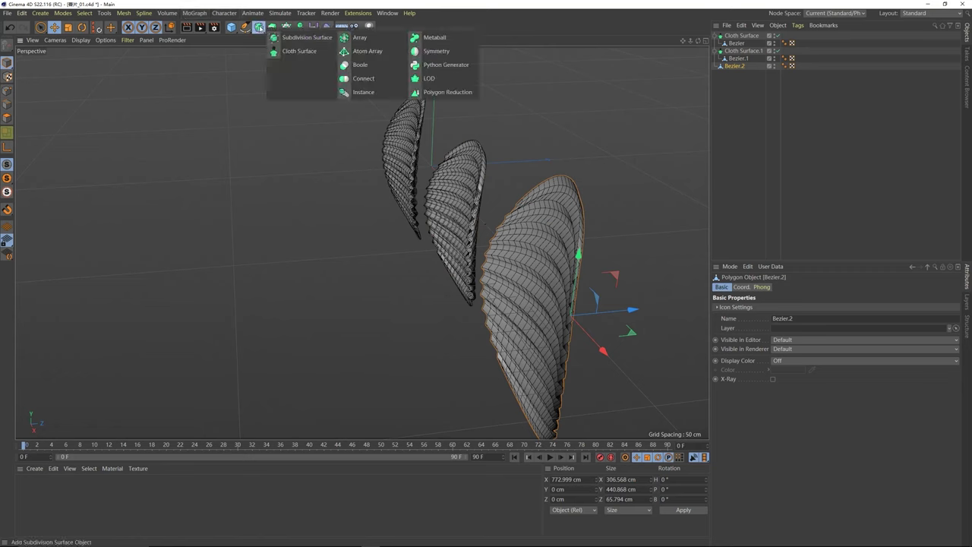
left_click(299, 50)
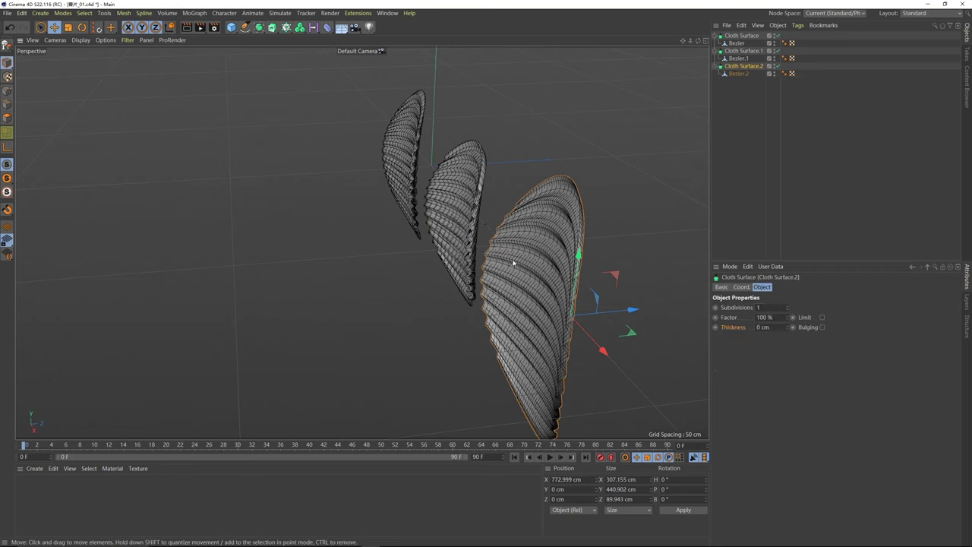
left_click_drag(513, 263, 628, 209, "alt")
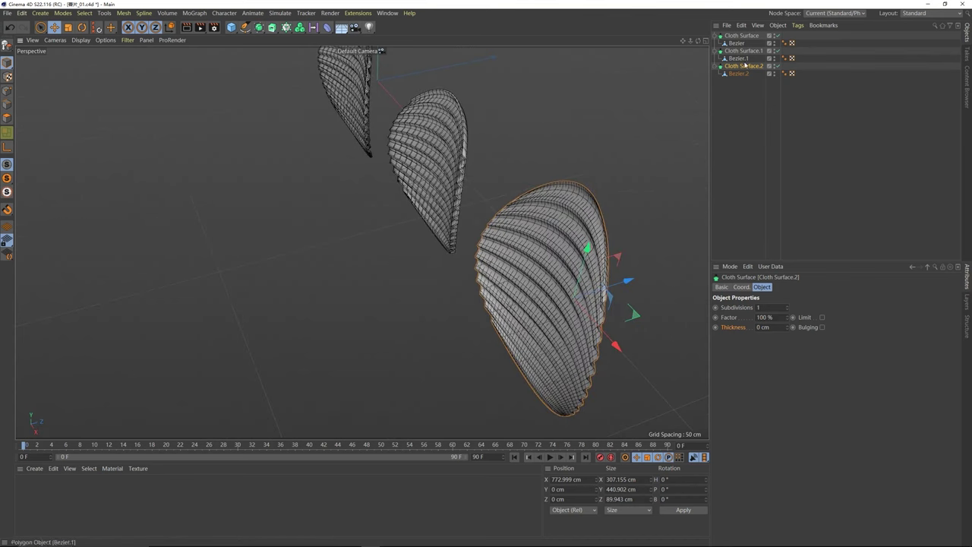
left_click_drag(762, 307, 706, 302)
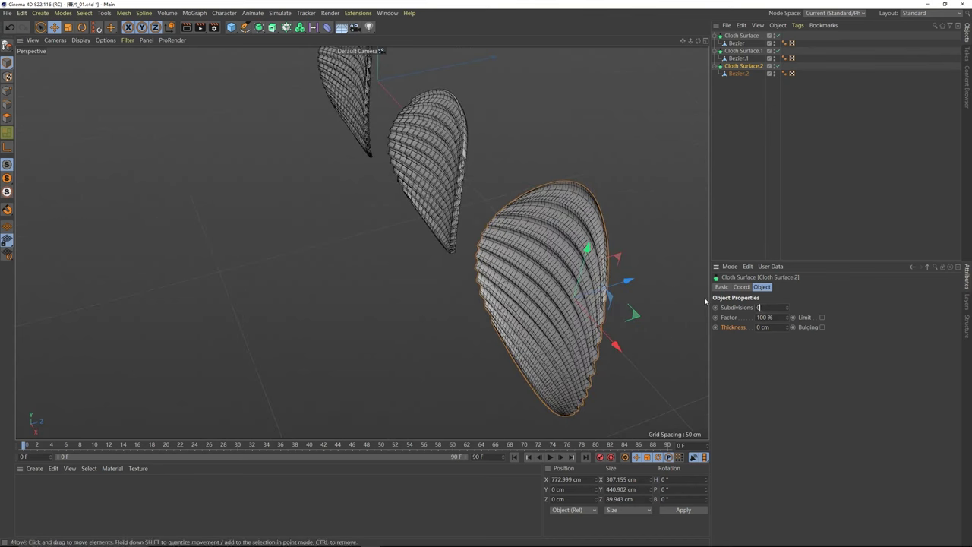
type("0")
key("Tab")
key("Return")
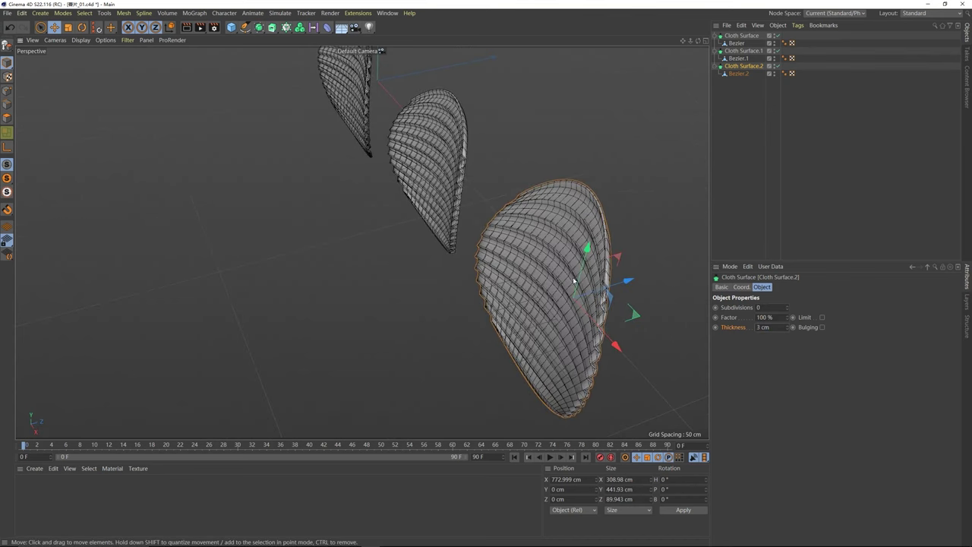
Step: Convert all three Cloth Surface generators to editable objects and expand their hierarchies to show the petal meshes
left_click_drag(573, 280, 549, 254, "alt")
scroll(514, 219, "down", 3)
left_click_drag(517, 217, 578, 226, "alt")
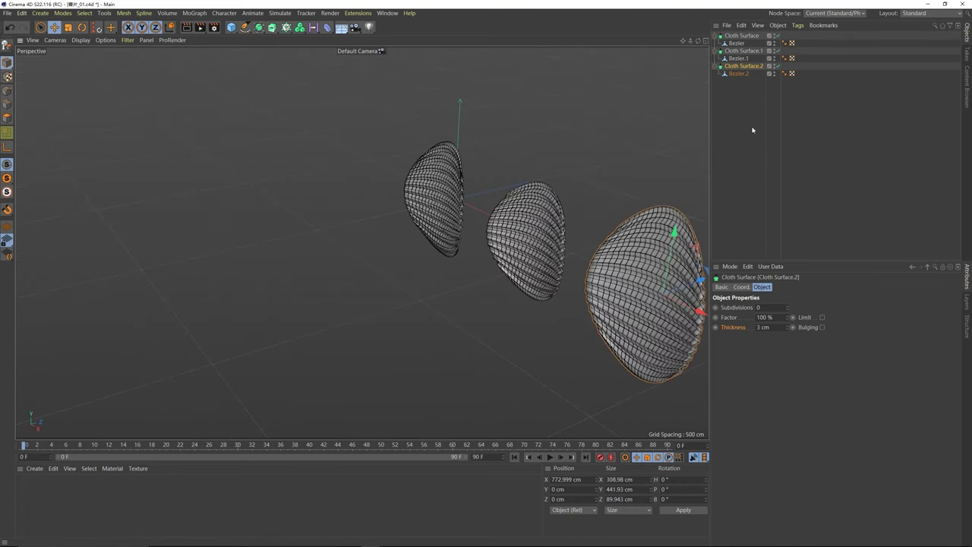
left_click(748, 51, "ctrl")
left_click(757, 37, "ctrl")
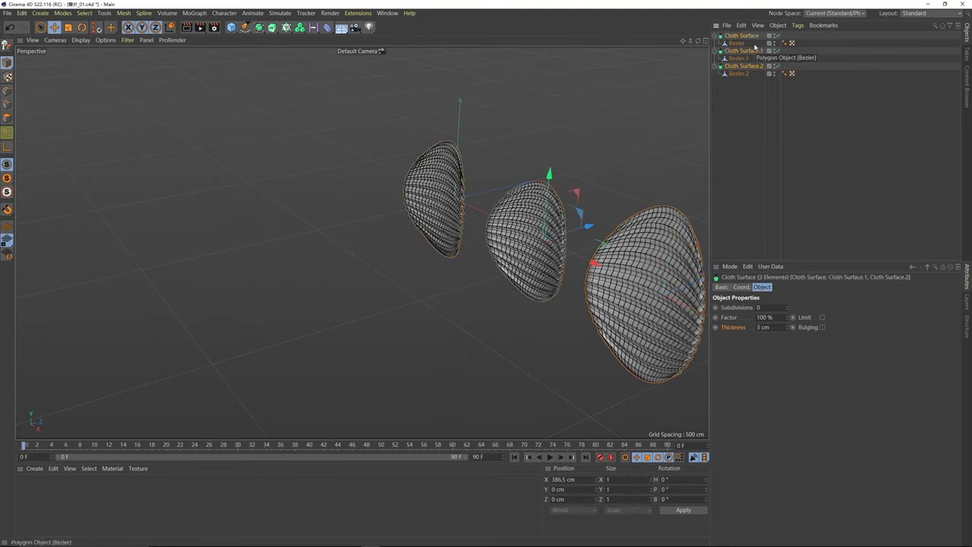
key("c")
left_click(720, 43)
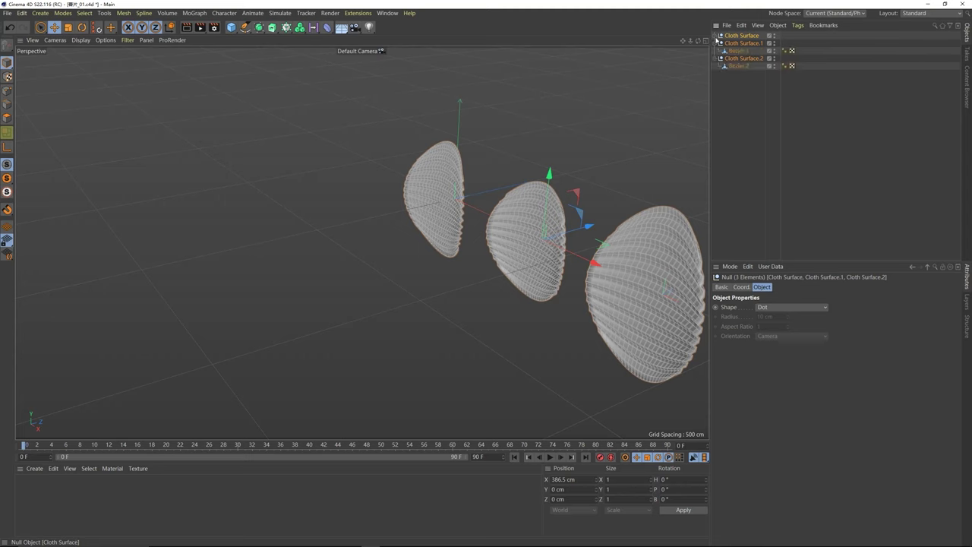
left_click(721, 36)
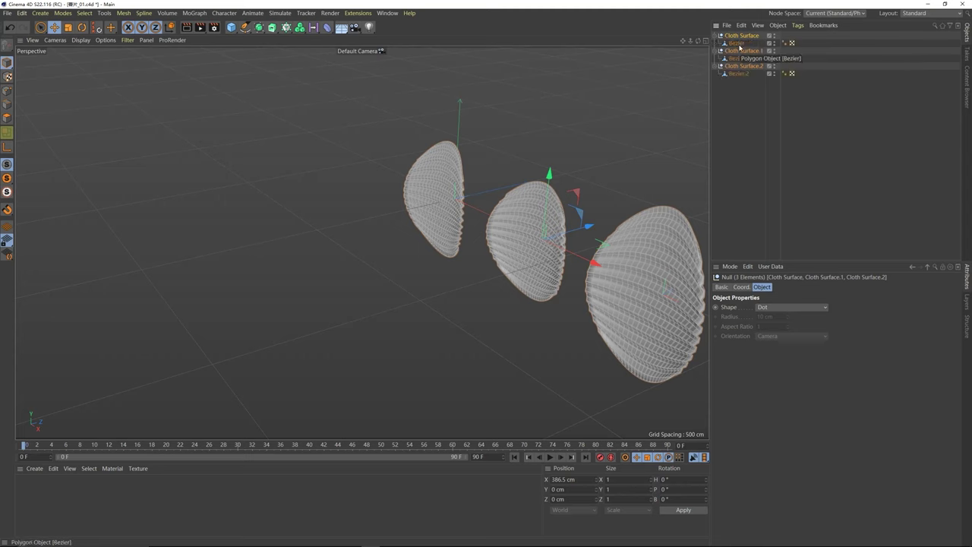
Step: Move the three Bezier petal meshes out of their Cloth Surface nulls to the top level and delete the empty nulls
left_click(736, 43)
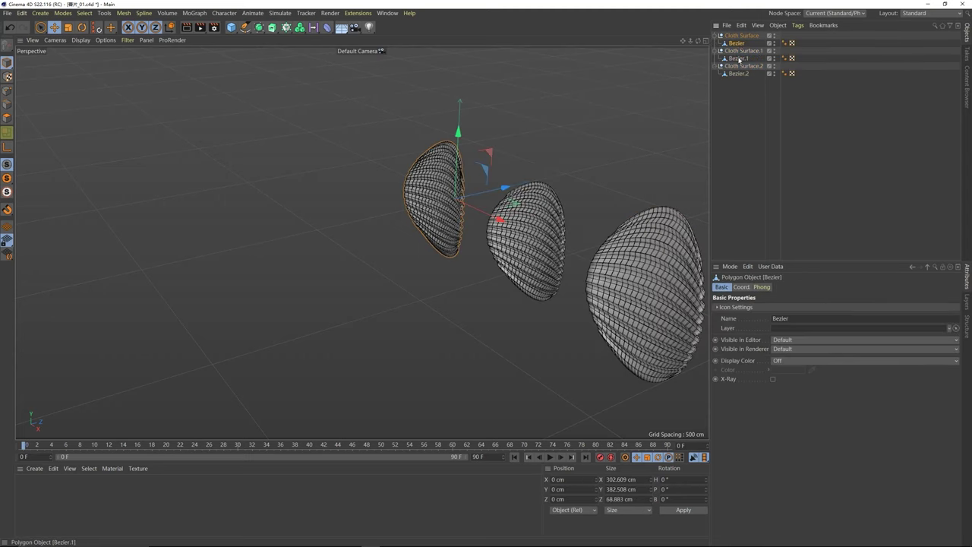
left_click(740, 59, "ctrl")
left_click(748, 72, "ctrl")
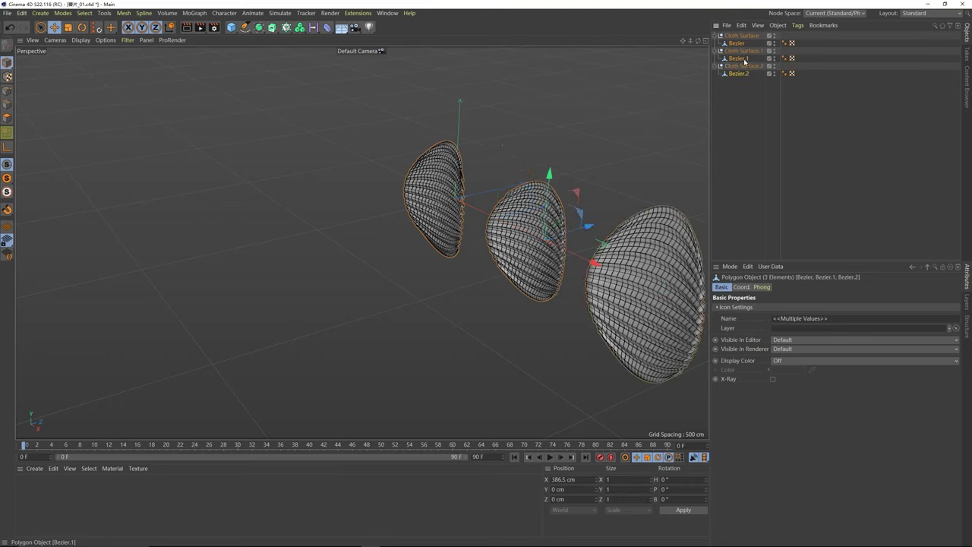
left_click_drag(742, 38, 743, 33)
left_click_drag(749, 105, 733, 62)
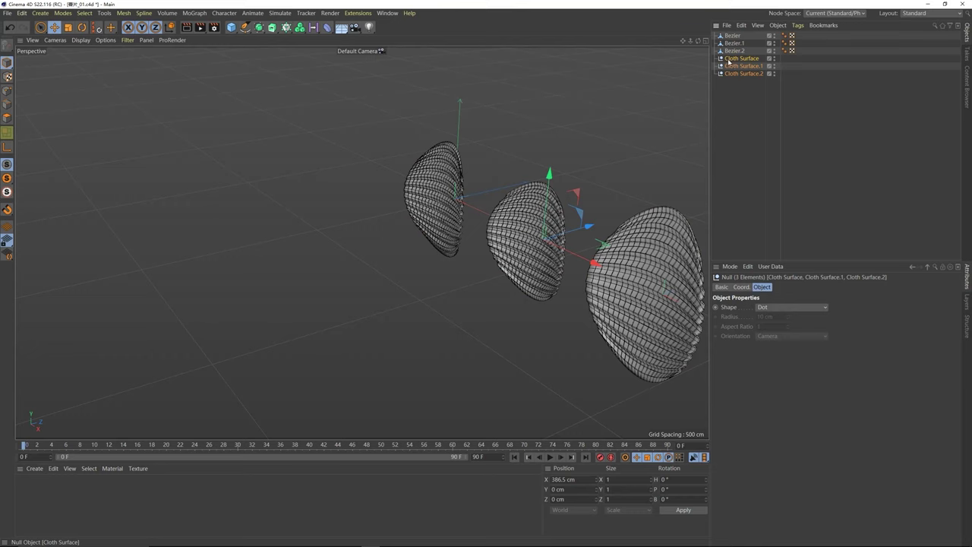
key("Delete")
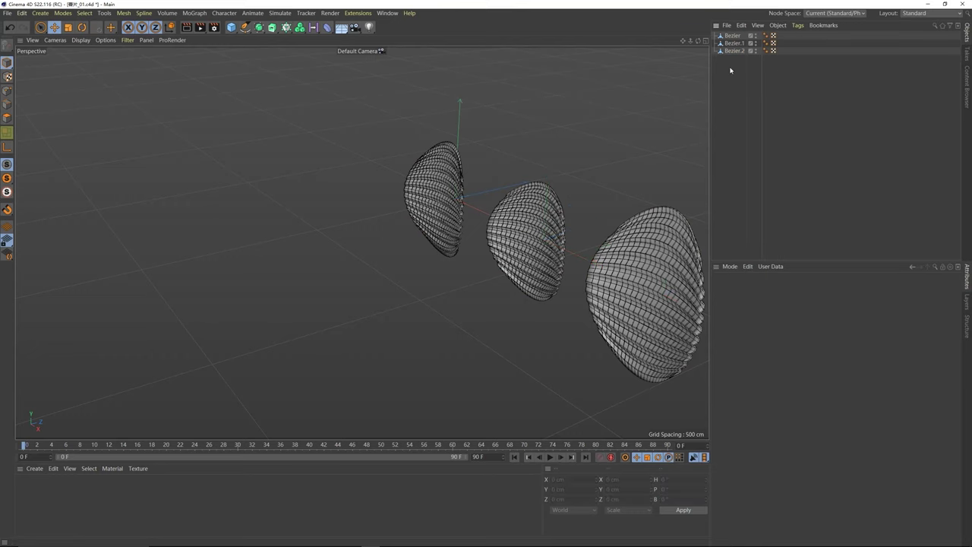
left_click_drag(730, 70, 725, 35)
left_click(727, 80)
left_click_drag(536, 207, 429, 193, "alt")
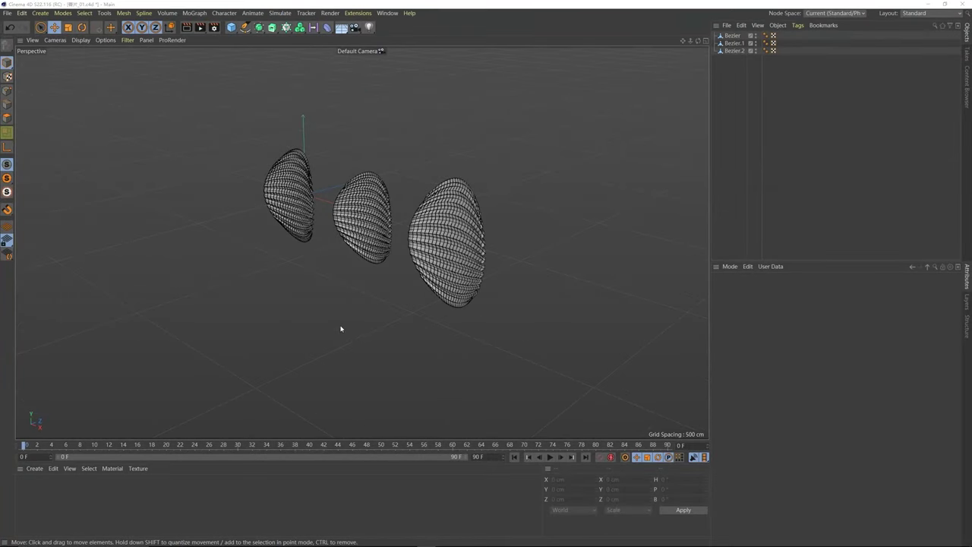
Step: Create a new Node material and duplicate it twice so that there is one material per petal
left_click(34, 468)
mouse_move(46, 382)
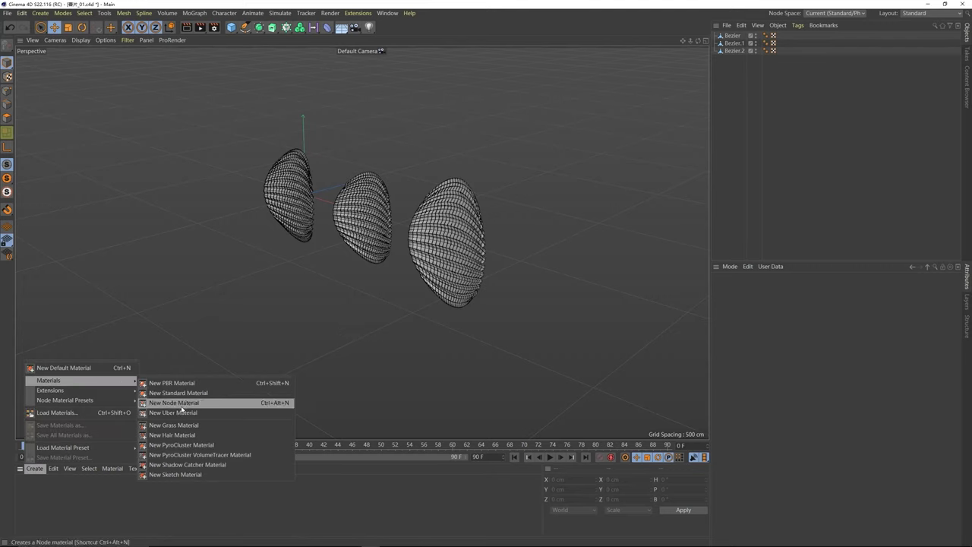
left_click(174, 403)
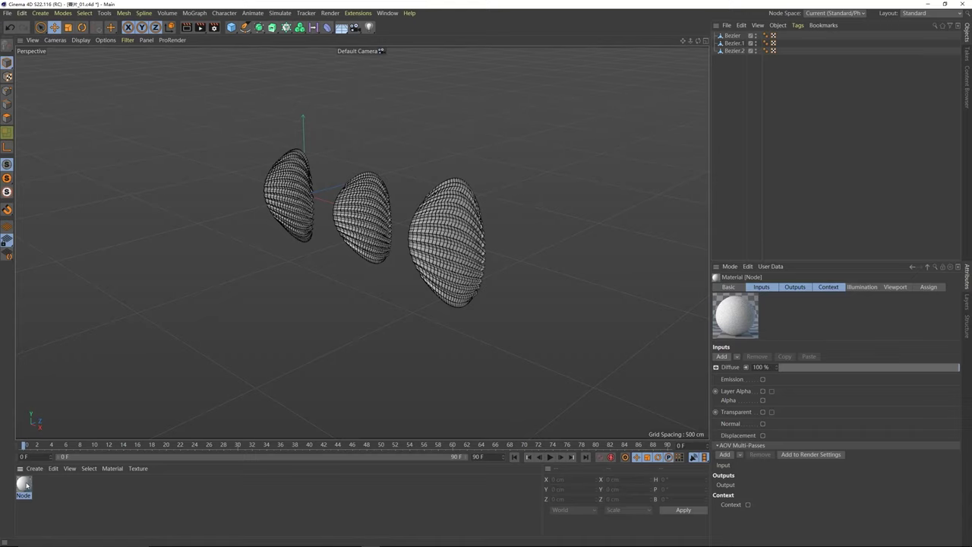
left_click_drag(26, 485, 64, 493, "ctrl")
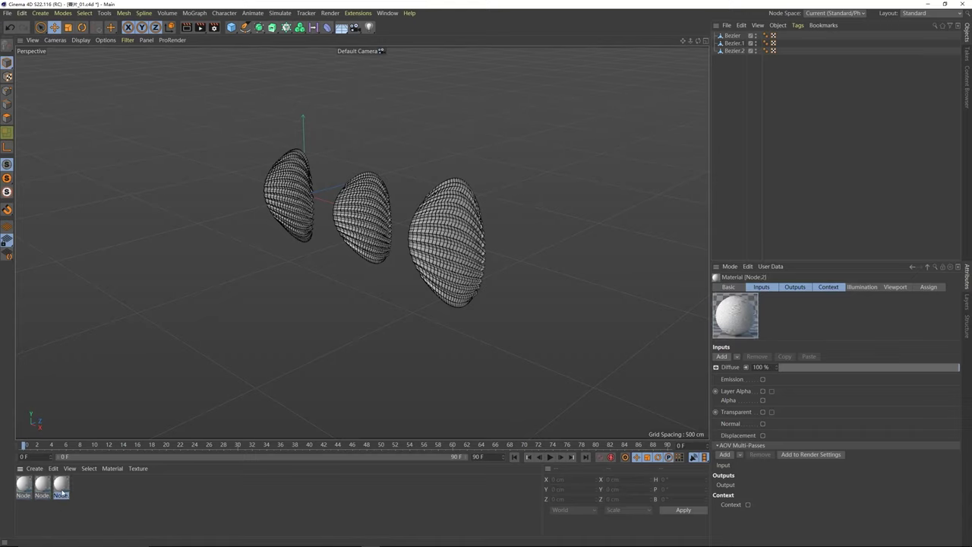
left_click(30, 506)
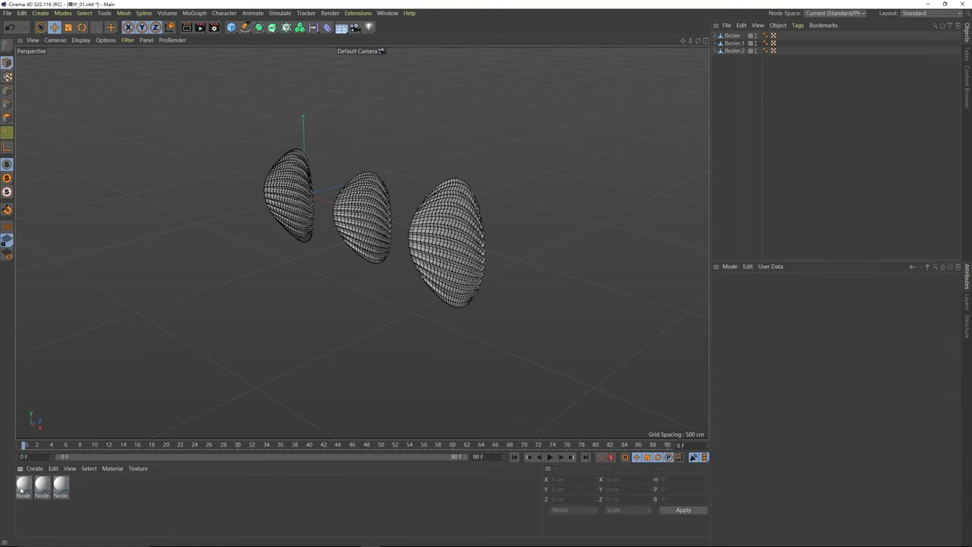
Step: Set the first Node material's diffuse color to red with hue 0°, saturation 97% and value 97%
double_click(23, 486)
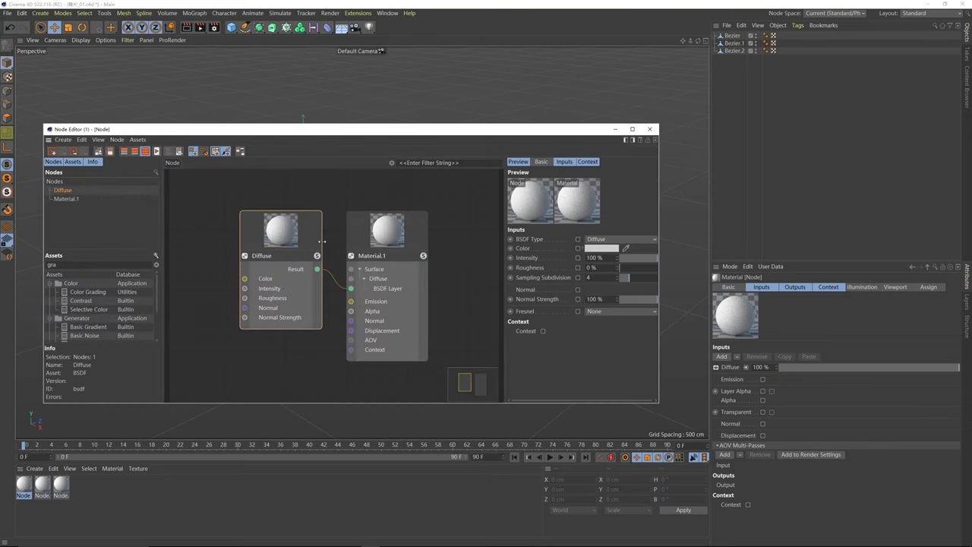
left_click(601, 249)
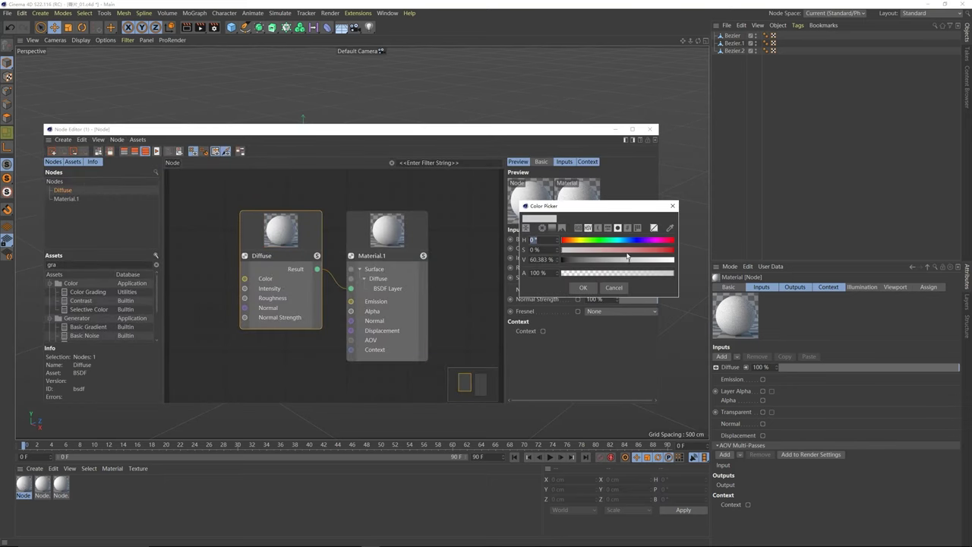
left_click_drag(652, 251, 671, 252)
left_click(671, 260)
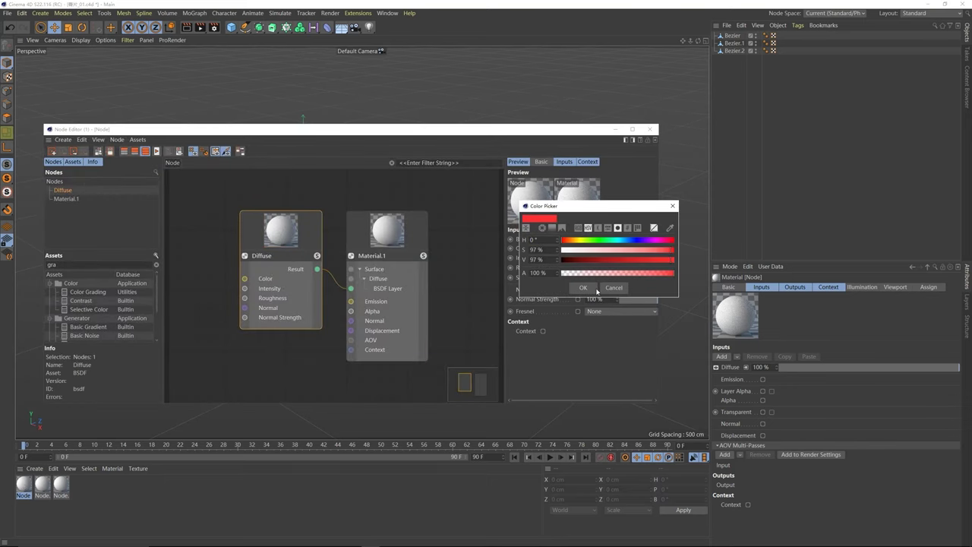
left_click(583, 287)
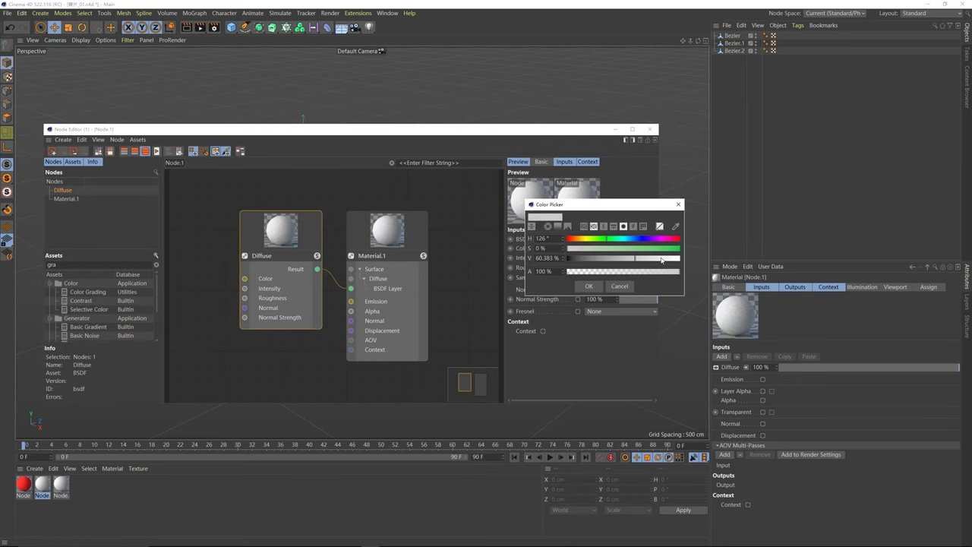
Step: Set the second Node material's diffuse color to bright green with hue 126° and the third's to bright blue
mouse_move(662, 260)
left_mouse_down()
mouse_move(677, 259)
mouse_move(676, 249)
left_mouse_up()
left_click(589, 286)
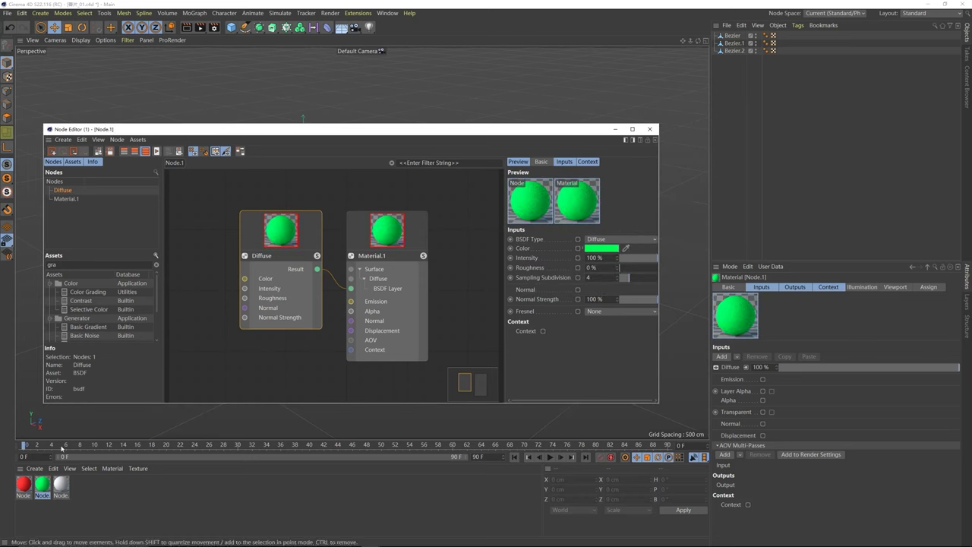
left_click(61, 484)
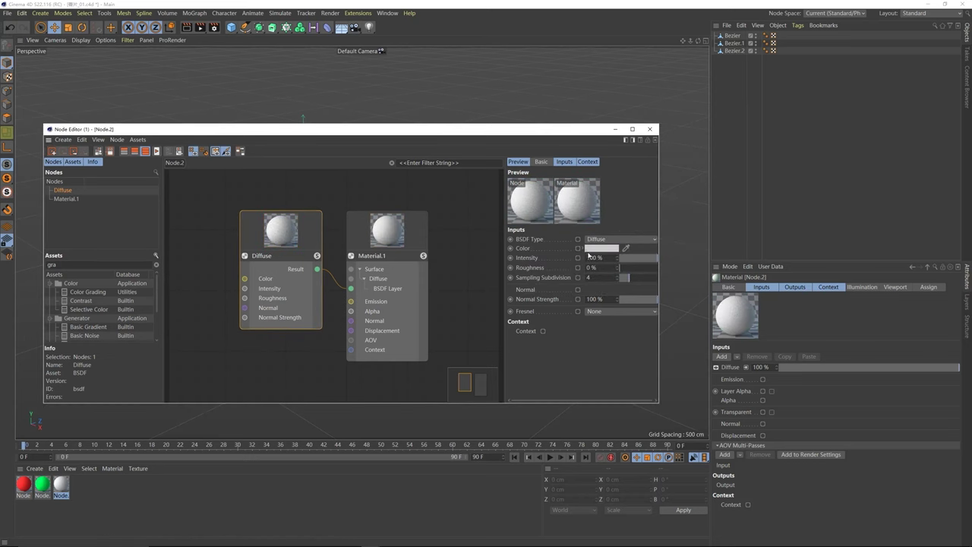
left_click(589, 250)
left_click(626, 242)
left_click_drag(628, 252, 675, 265)
left_click(573, 289)
left_click(653, 129)
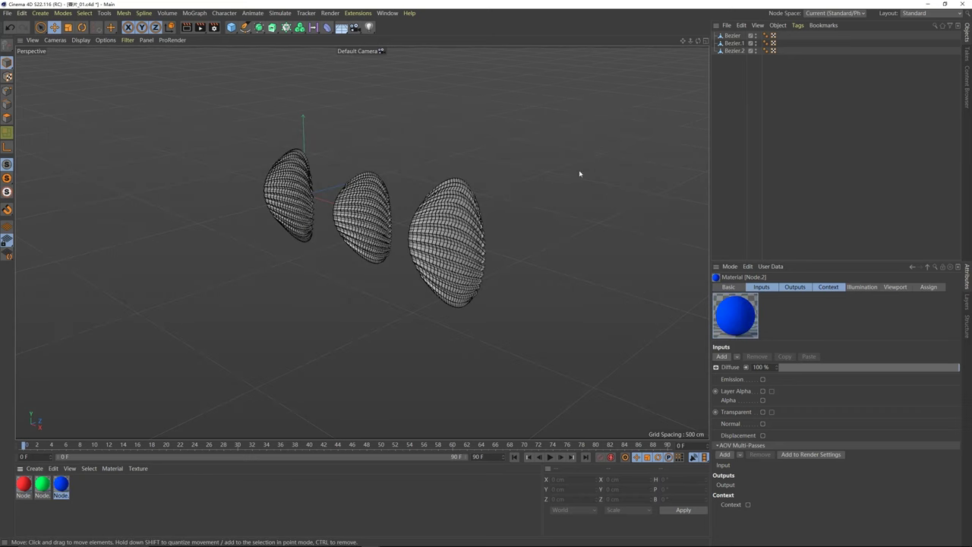
Step: Assign the red material to Bezier, the green one to Bezier.1 and the blue one to Bezier.2
left_click_drag(254, 349, 733, 36)
left_click_drag(42, 484, 733, 43)
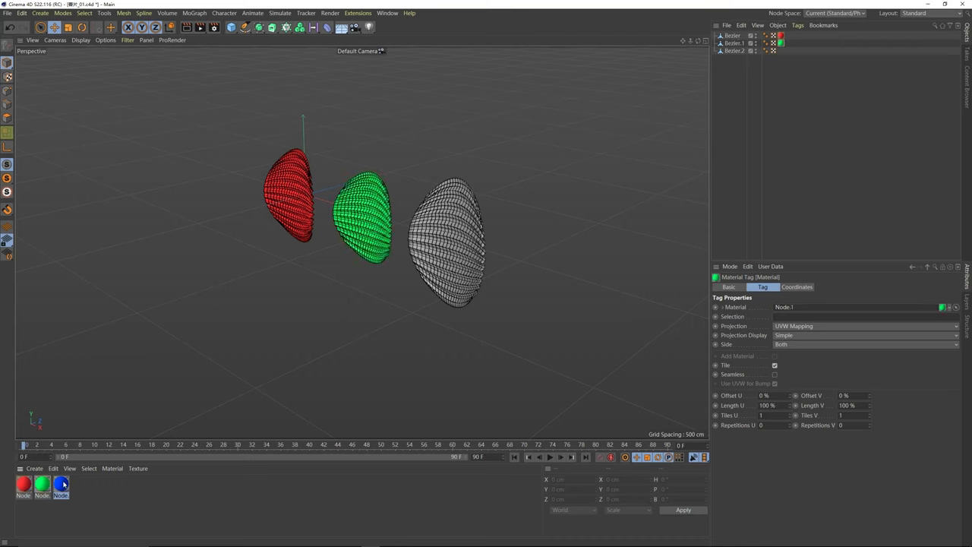
left_click_drag(64, 485, 734, 50)
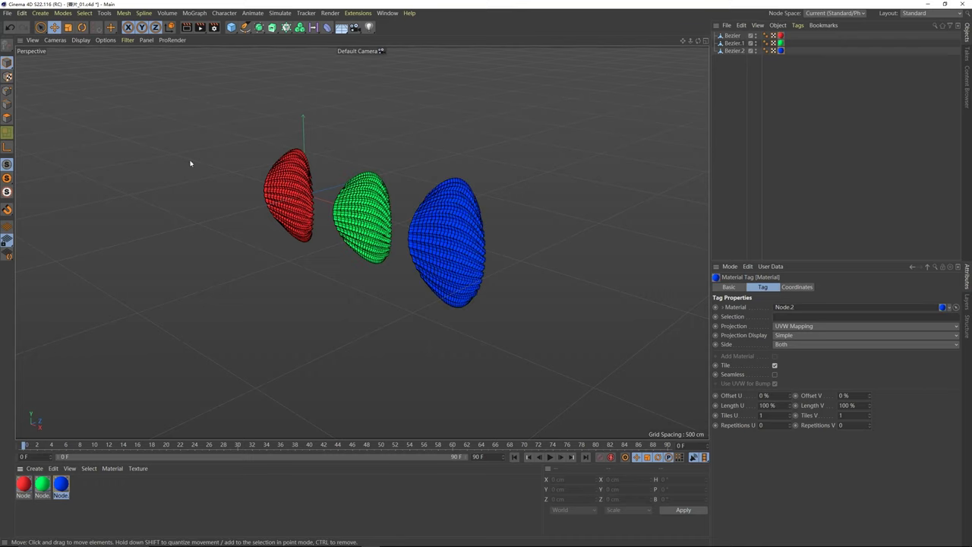
Step: Add a Cloner object and place all three Bezier petals inside it as children
middle_click_drag(367, 199, 353, 232, "alt")
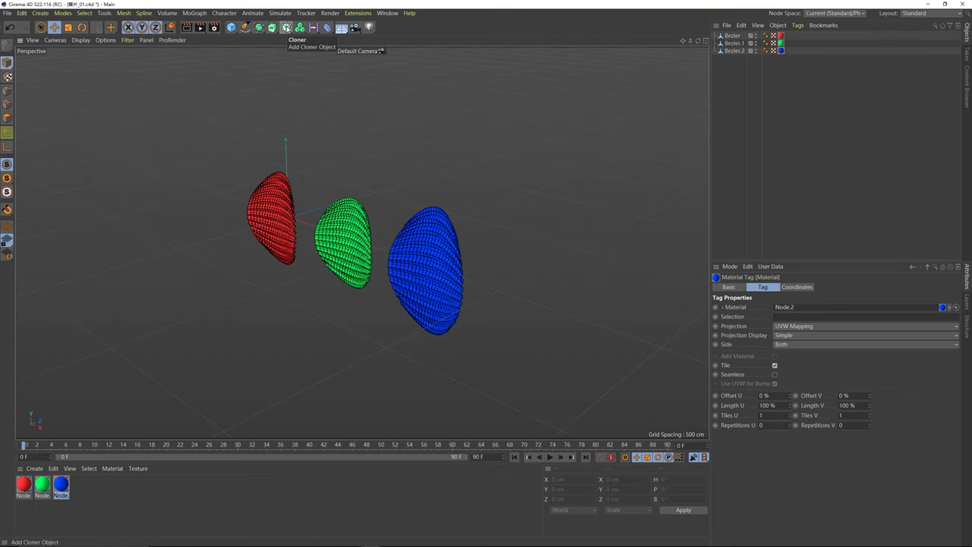
left_click(287, 27)
left_click_drag(738, 78, 733, 36)
left_click_drag(297, 213, 308, 251, "alt")
left_click(799, 158)
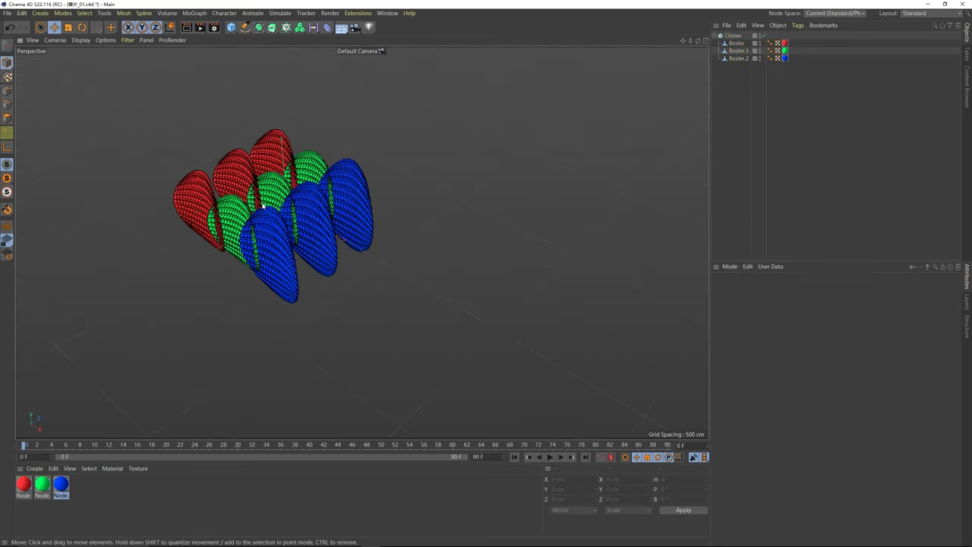
left_click_drag(262, 201, 273, 226, "alt")
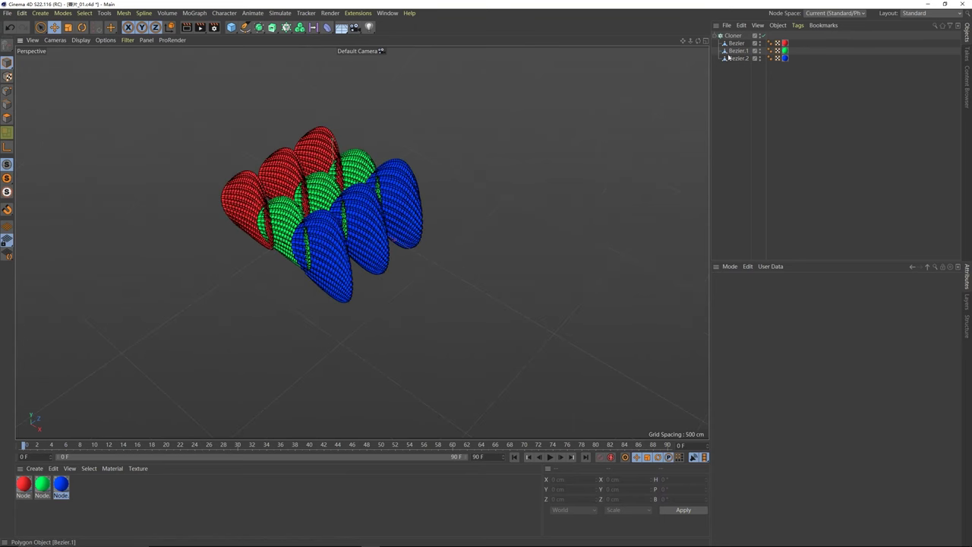
Step: Raise the Cloner straight up along the Y axis to about 1328 cm
left_click(733, 36)
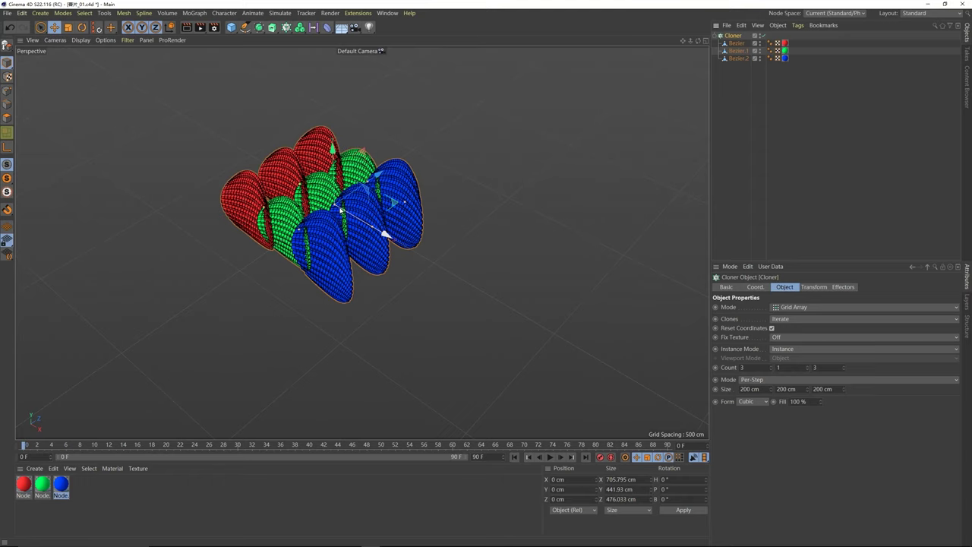
scroll(341, 211, "down", 3)
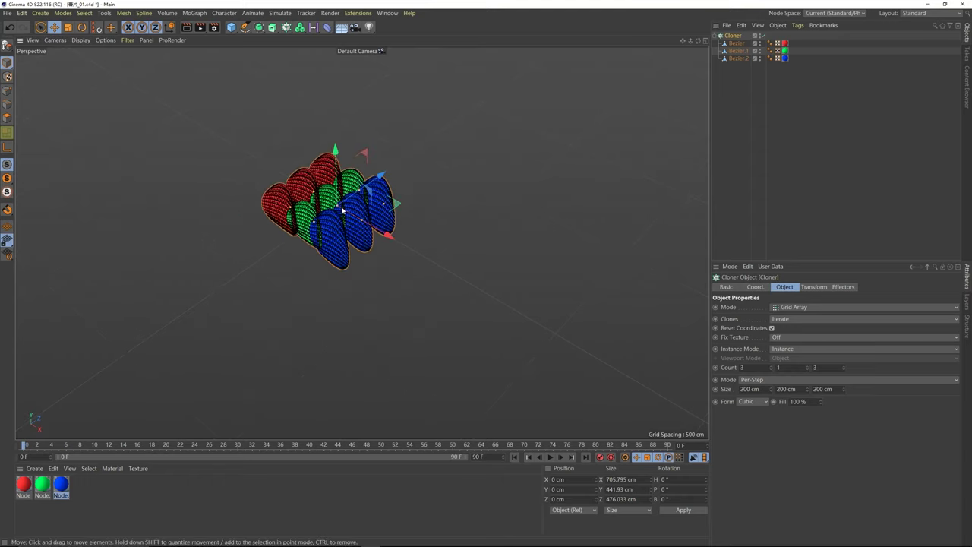
left_click_drag(341, 217, 336, 197, "alt")
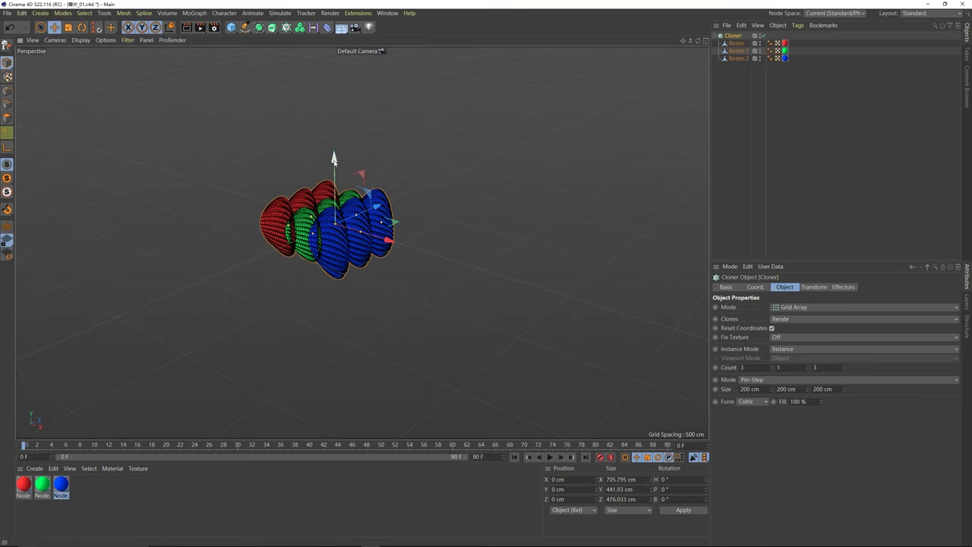
left_click_drag(335, 161, 335, 5)
middle_click_drag(324, 184, 319, 272, "alt")
left_click_drag(337, 146, 336, 89)
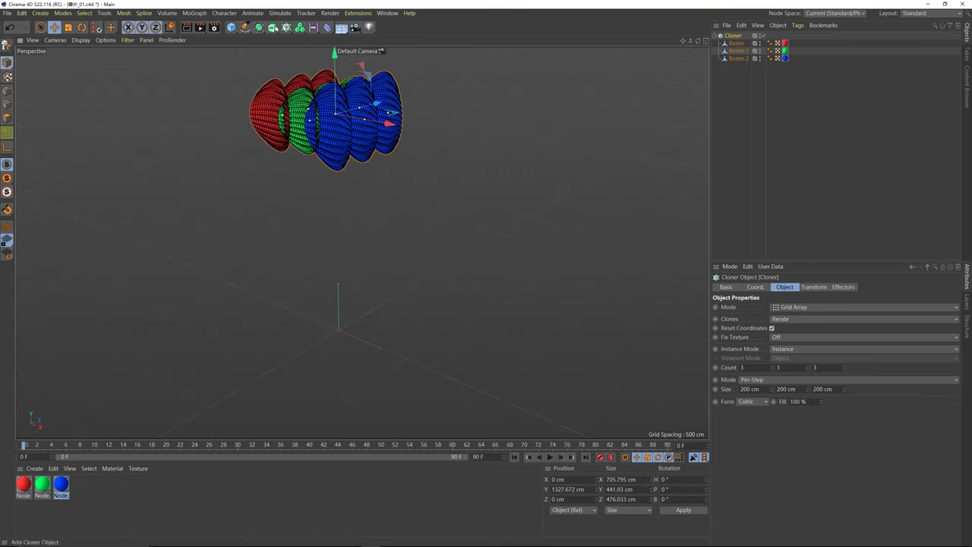
Step: Add a Plane as a floor beneath the petals and set its width and height to 2400 cm
left_click(231, 28)
left_click(308, 50)
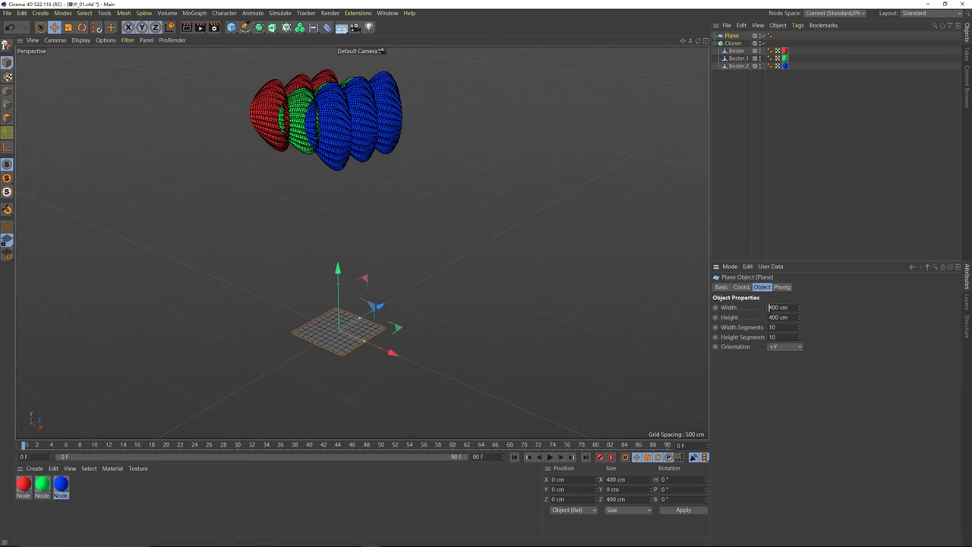
type("2")
left_click(769, 317)
type("2")
left_click(829, 321)
mouse_move(321, 329)
left_mouse_down("alt")
mouse_move(308, 309)
mouse_move(334, 335)
left_mouse_up("alt")
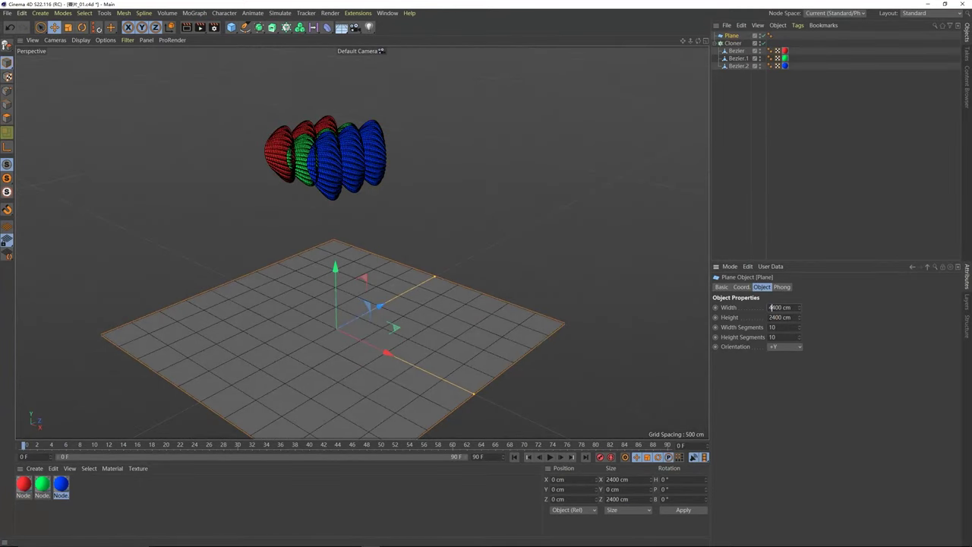
Step: Enlarge the floor plane to 4400 cm in both width and height
left_click_drag(769, 317, 773, 318)
type("4")
left_click(820, 328)
left_click_drag(304, 326, 333, 331, "alt")
Step: Set the Cloner's grid count to 5 × 5 × 5
left_click(329, 173)
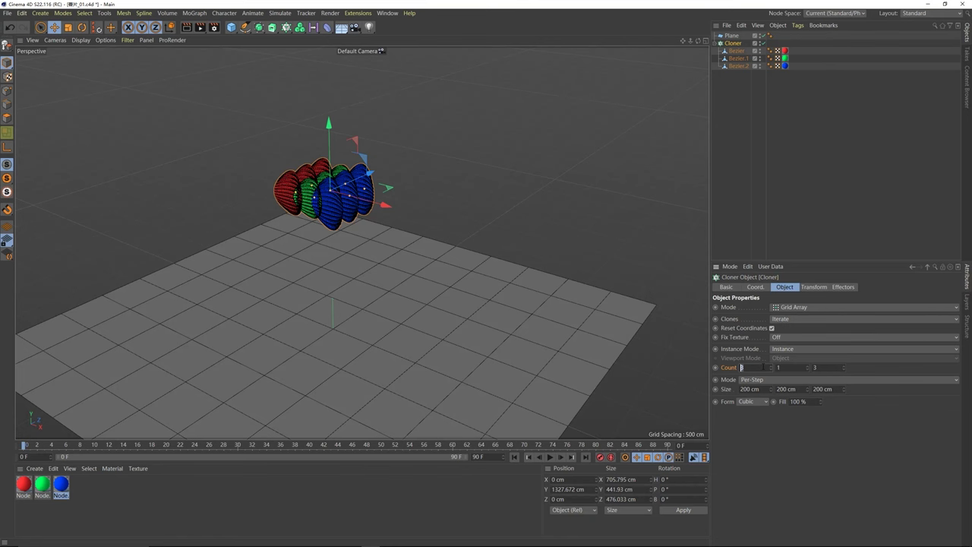
key("Tab")
type("5")
key("Tab")
type("5")
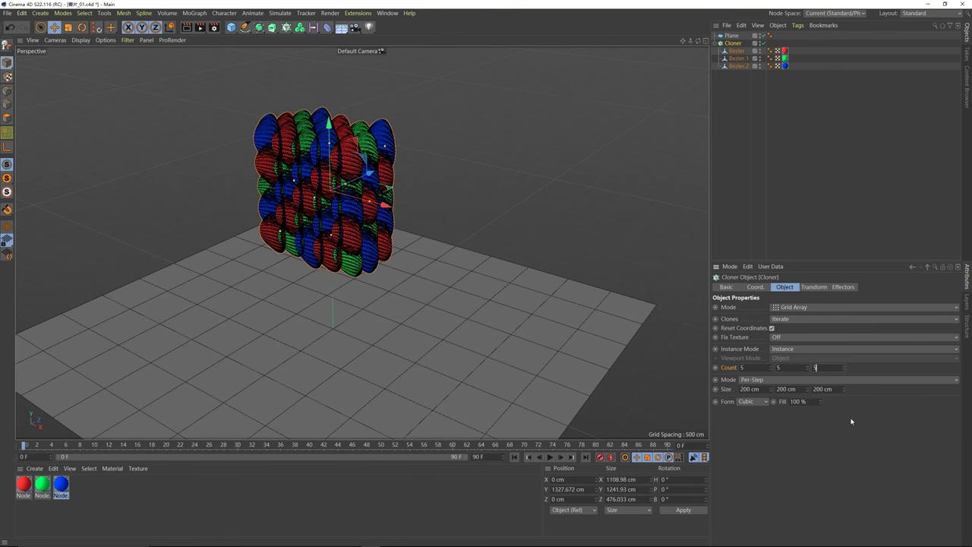
left_click(851, 422)
mouse_move(326, 158)
left_mouse_down("alt")
mouse_move(319, 193)
mouse_move(322, 167)
left_mouse_up("alt")
scroll(322, 163, "up", 6)
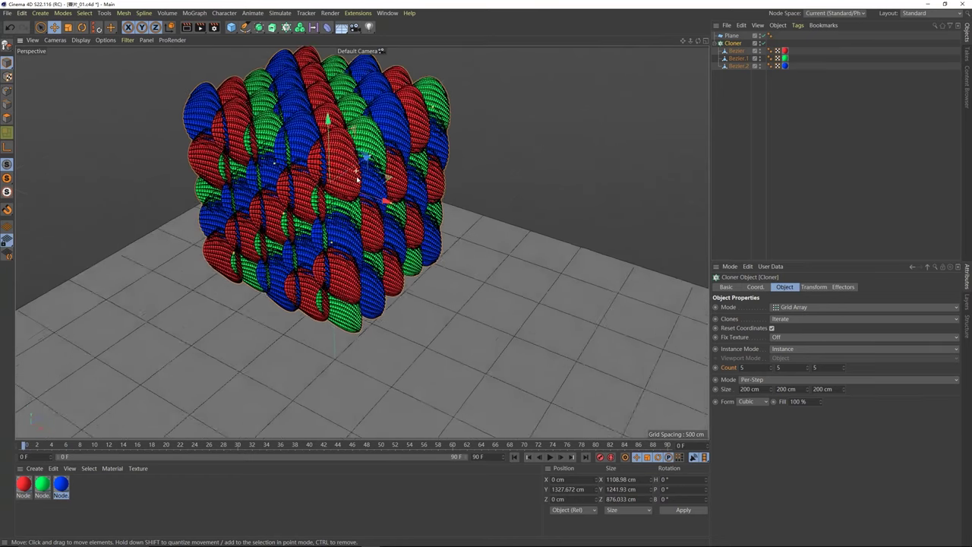
mouse_move(317, 149)
left_mouse_down("alt")
mouse_move(321, 170)
mouse_move(353, 159)
mouse_move(325, 171)
left_mouse_up("alt")
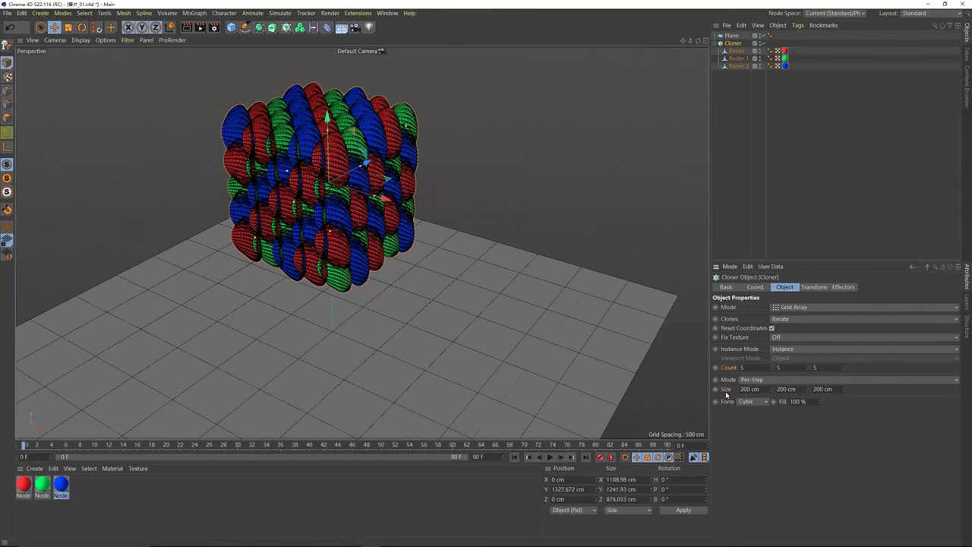
Step: Spread the clones apart by setting the Cloner's per-step size to about 366 cm, 409 cm and 372 cm
mouse_move(774, 391)
left_mouse_down()
mouse_move(818, 390)
mouse_move(807, 386)
mouse_move(808, 346)
left_mouse_up()
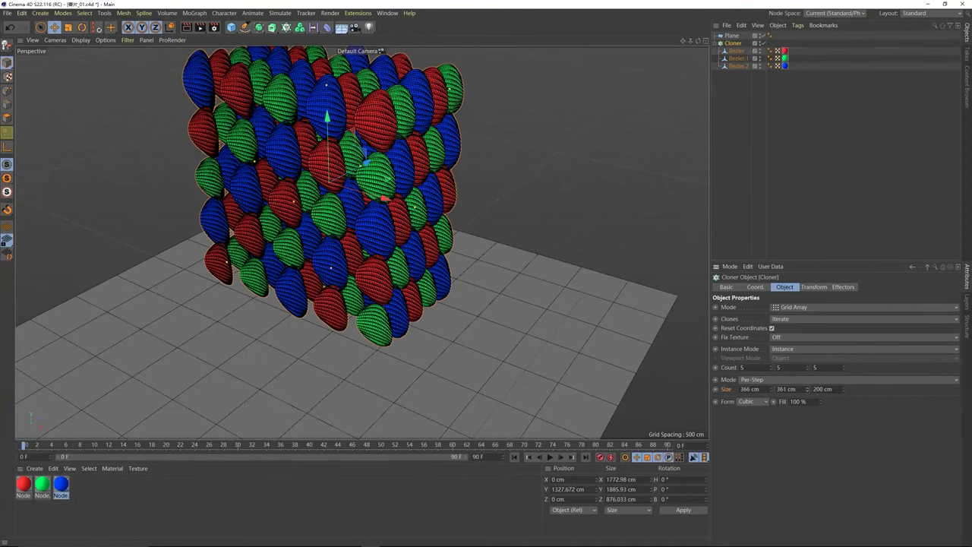
left_click_drag(844, 390, 844, 374)
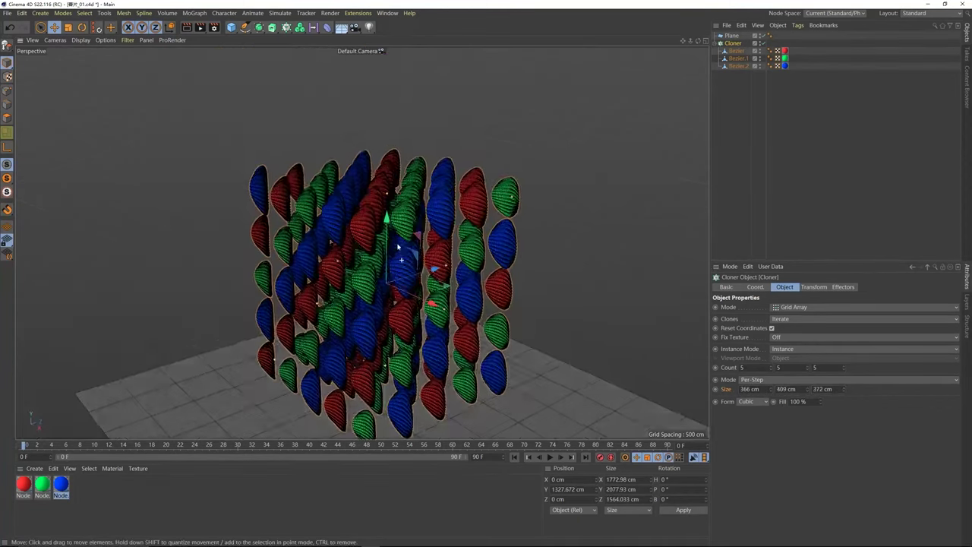
mouse_move(397, 247)
left_mouse_down("alt")
mouse_move(397, 263)
mouse_move(417, 270)
left_mouse_up("alt")
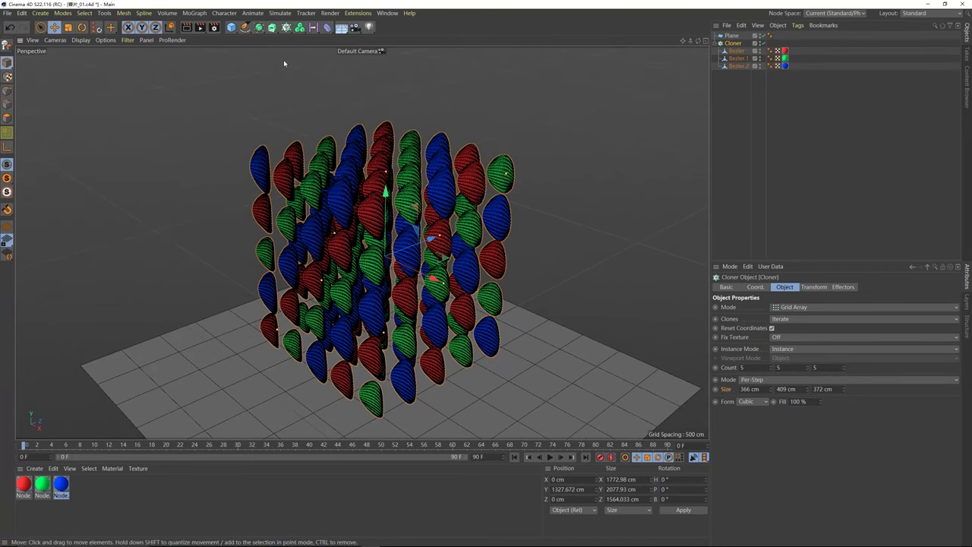
Step: Add a Random effector to the Cloner and check that it is in the Cloner's effector list
left_click(195, 13)
mouse_move(264, 29)
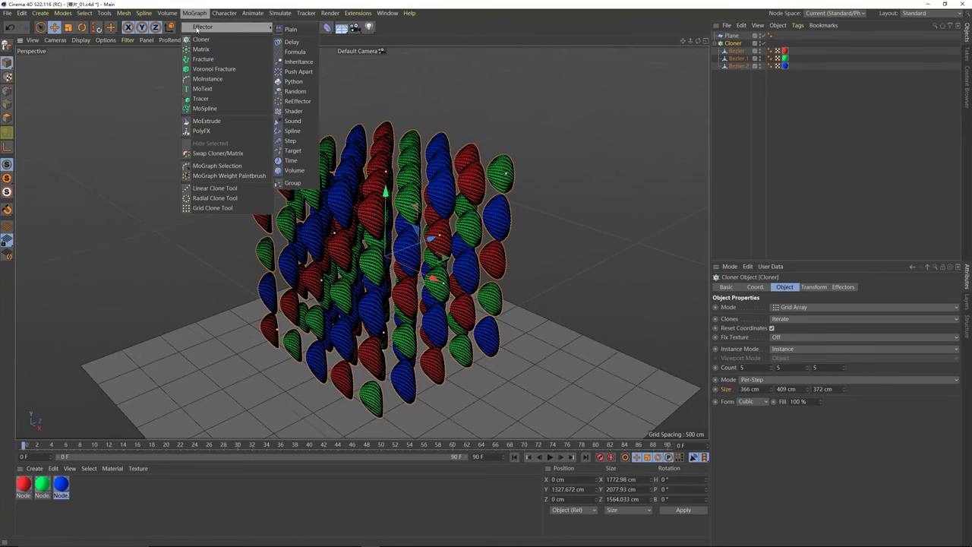
left_click(295, 92)
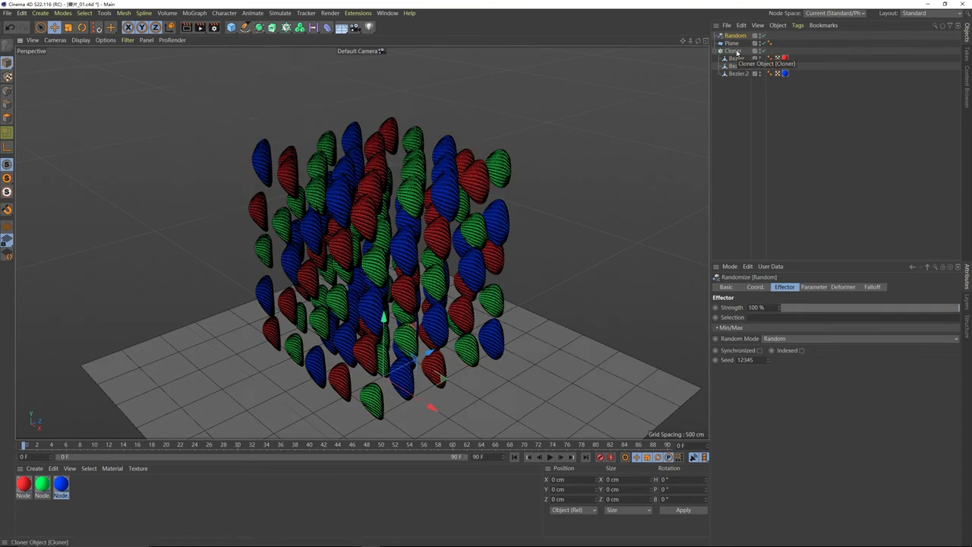
left_click(732, 51)
left_click(843, 287)
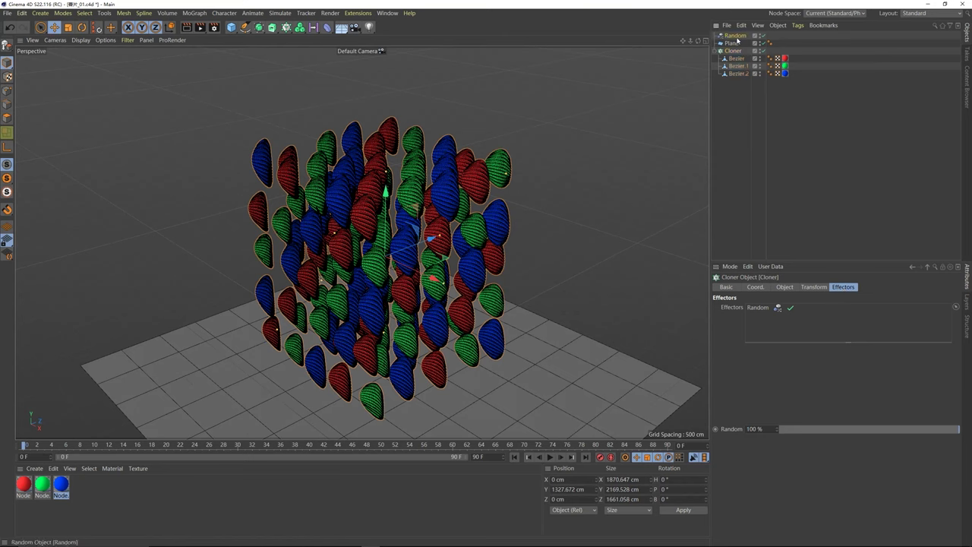
Step: Set the Random effector's position variation to about 114 cm in X, 77 cm in Y and 124 cm in Z
left_click(734, 36)
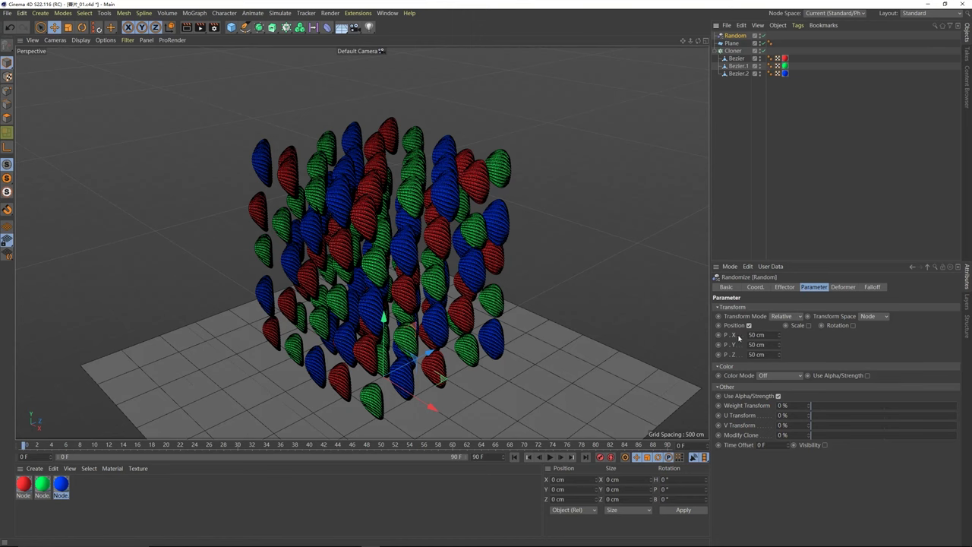
mouse_move(779, 335)
left_mouse_down()
mouse_move(783, 360)
mouse_move(780, 341)
left_mouse_up()
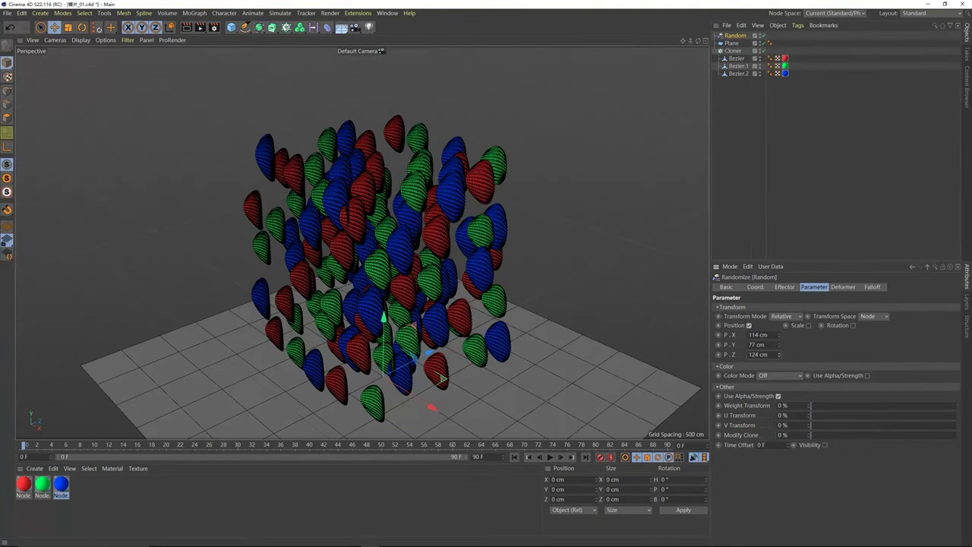
left_click_drag(410, 238, 390, 235, "alt")
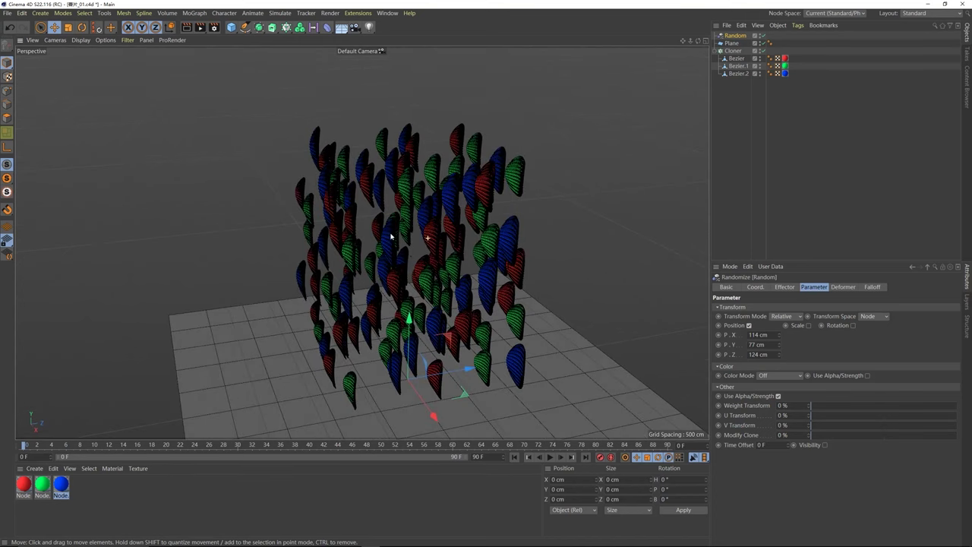
Step: Enable rotation in the Random effector at about 136° heading, 201° pitch and 159° bank, and raise its Y position variation to about 126 cm
left_click(853, 325)
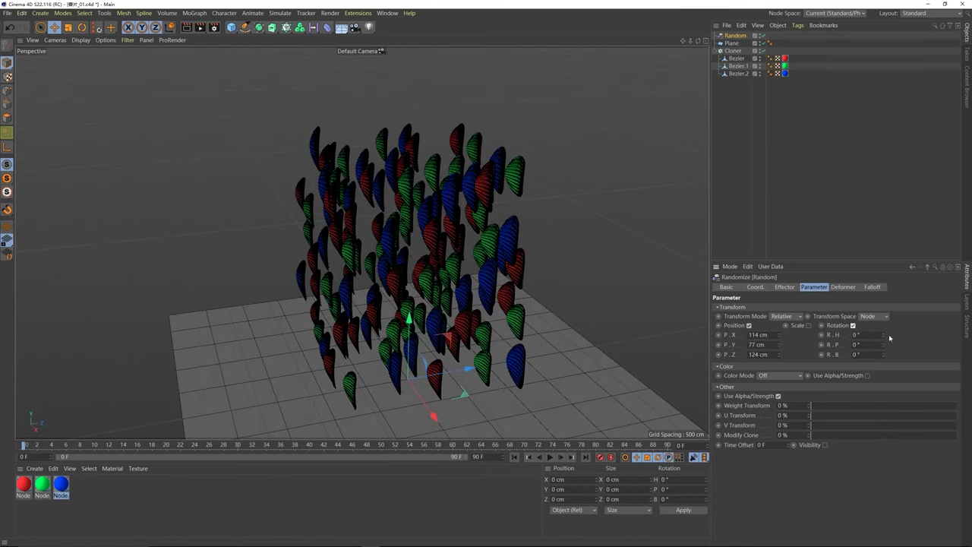
mouse_move(885, 336)
left_mouse_down()
mouse_move(884, 321)
mouse_move(884, 351)
mouse_move(884, 340)
left_mouse_up()
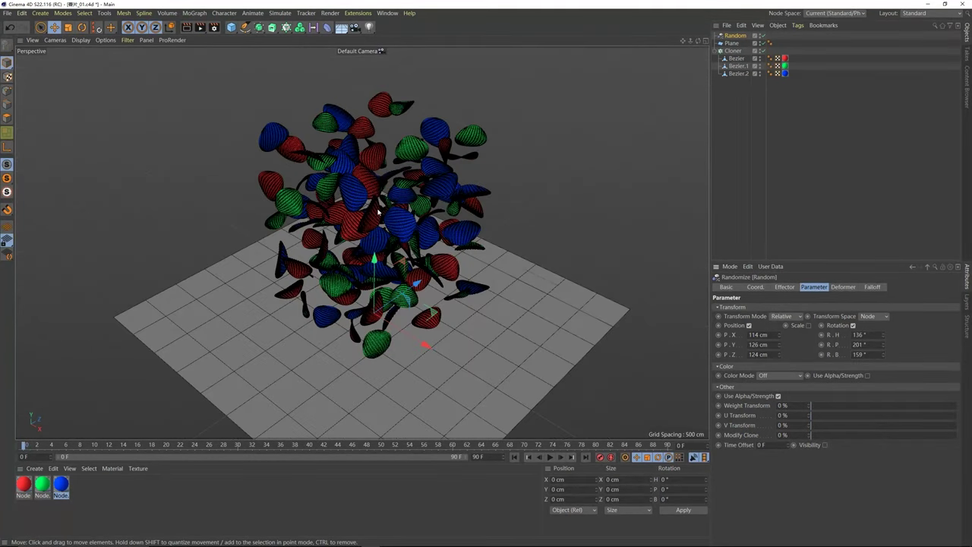
left_click_drag(378, 213, 378, 219, "alt")
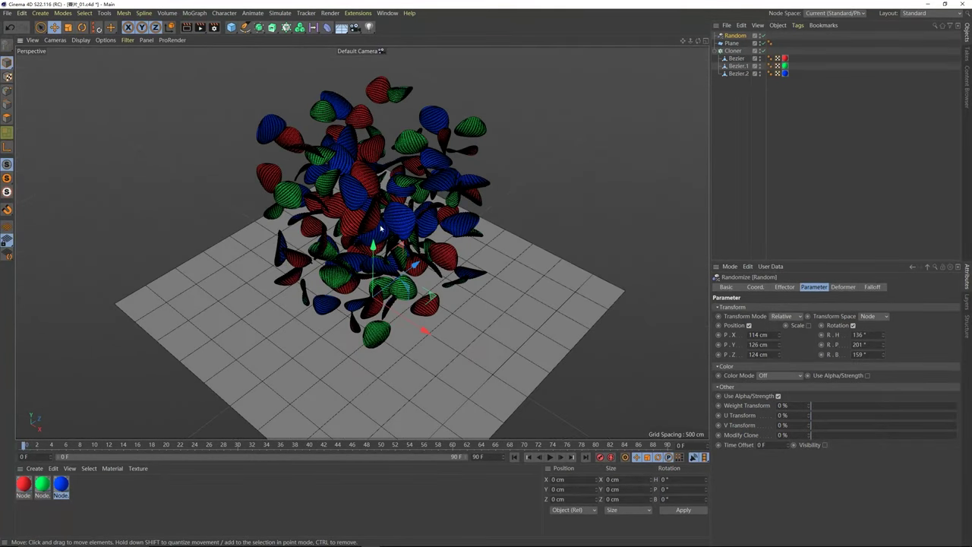
Step: Set the Cloner's clone distribution to Random so the three petal types are mixed
left_click(734, 52)
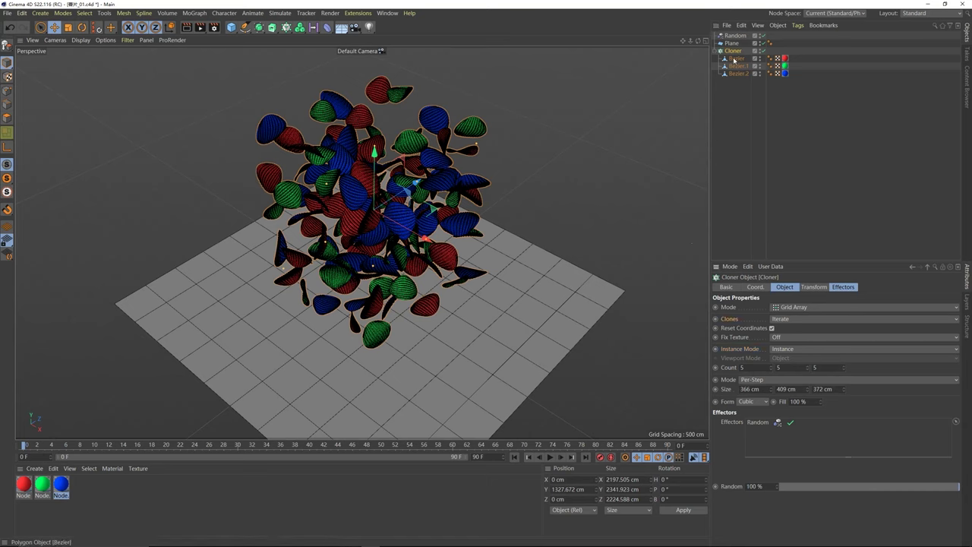
left_click(793, 320)
left_click(790, 339)
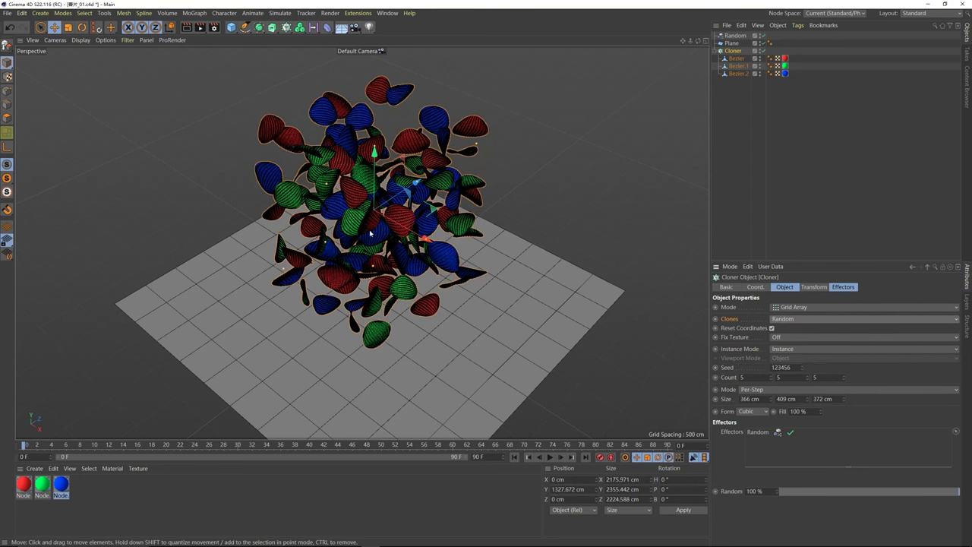
left_click_drag(370, 234, 368, 222, "alt")
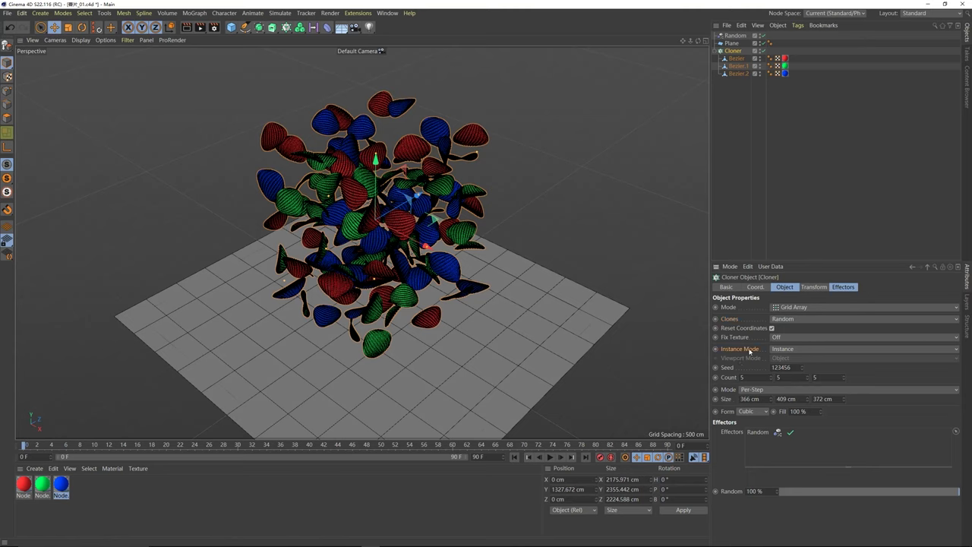
Step: Set the Cloner's instance mode to Render Instance
left_click(780, 351)
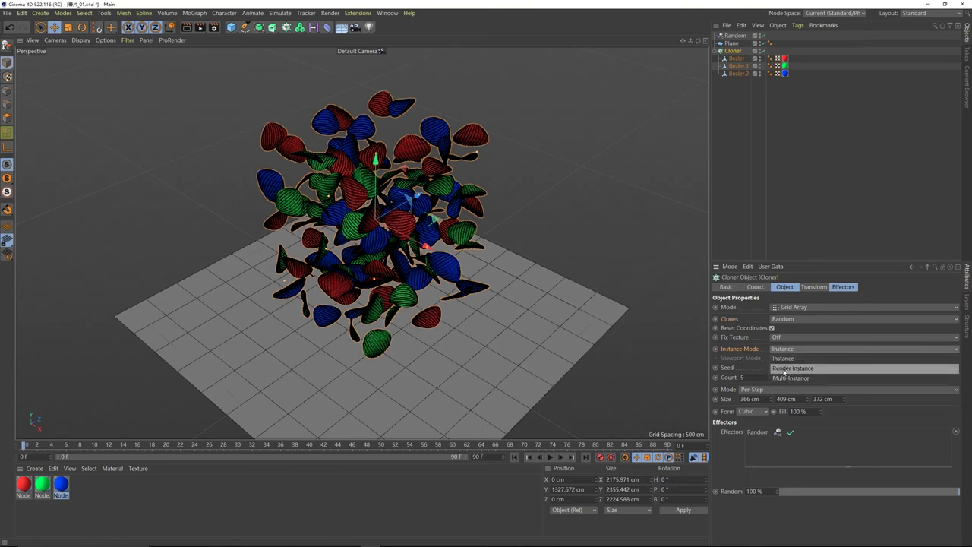
left_click(790, 368)
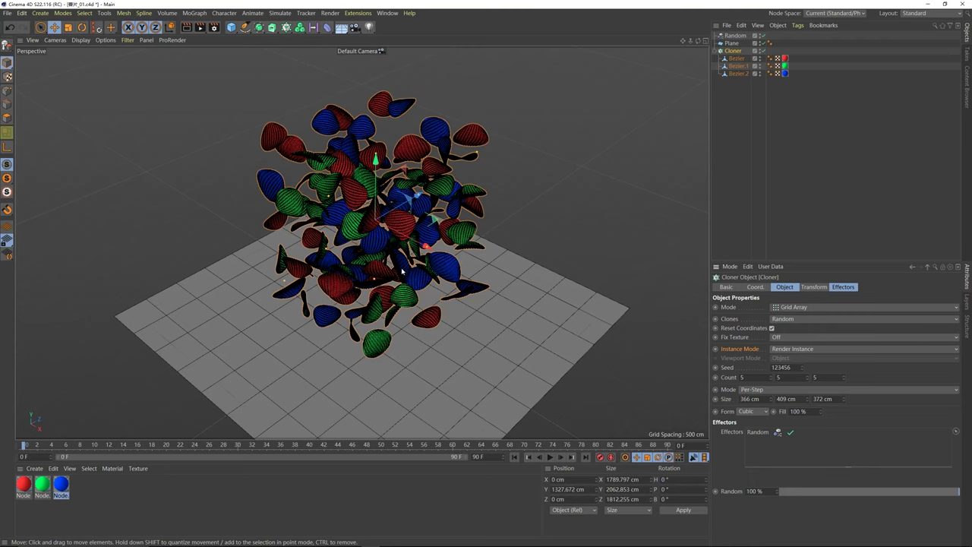
left_click(776, 350)
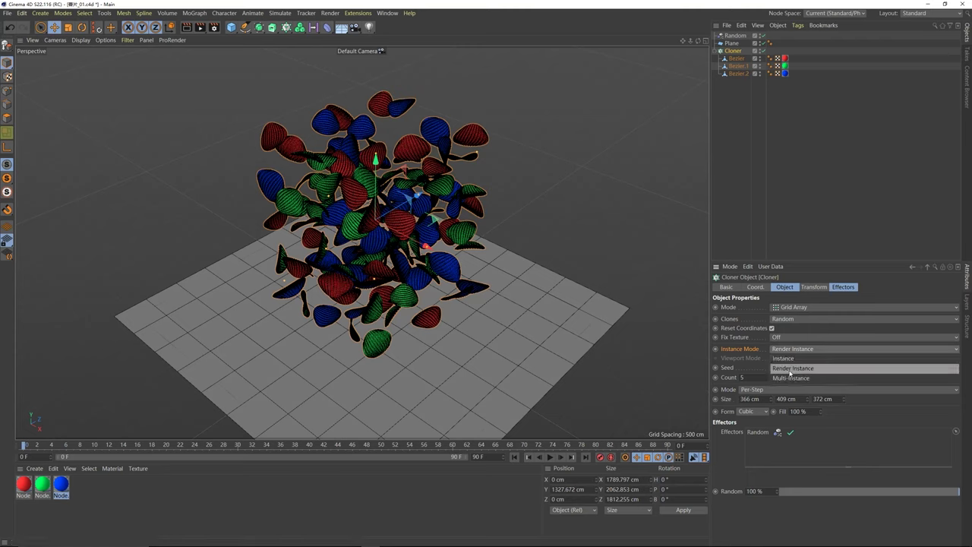
left_click(790, 369)
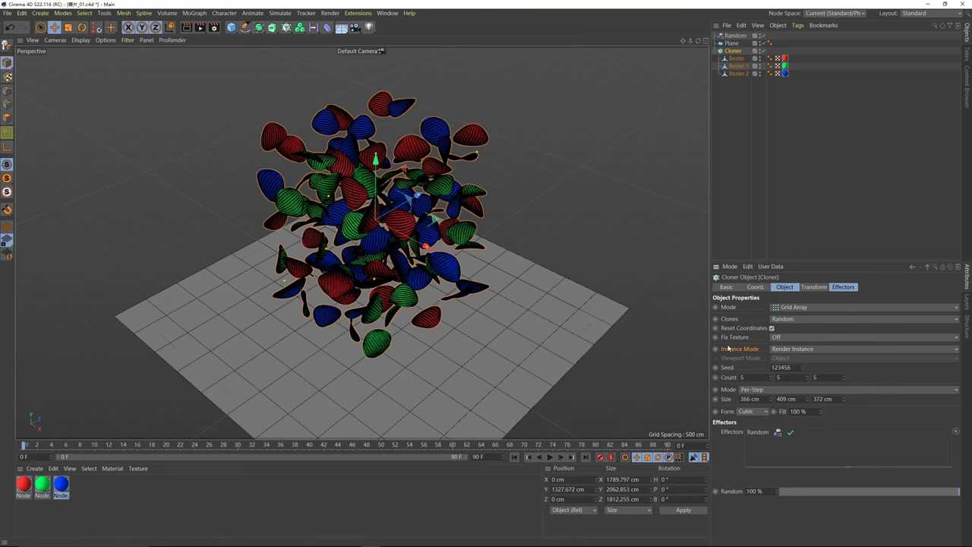
left_click(785, 351)
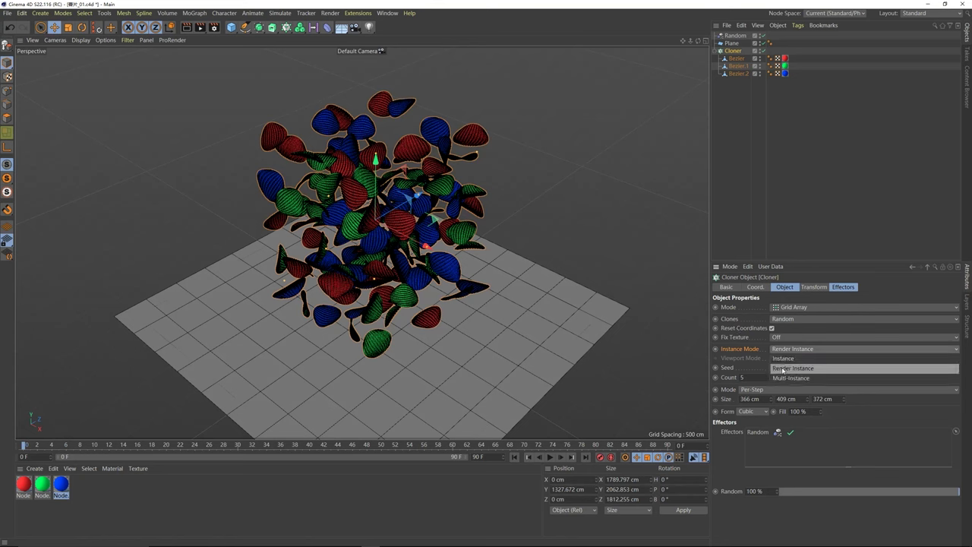
left_click(783, 369)
left_click_drag(375, 248, 376, 256, "alt")
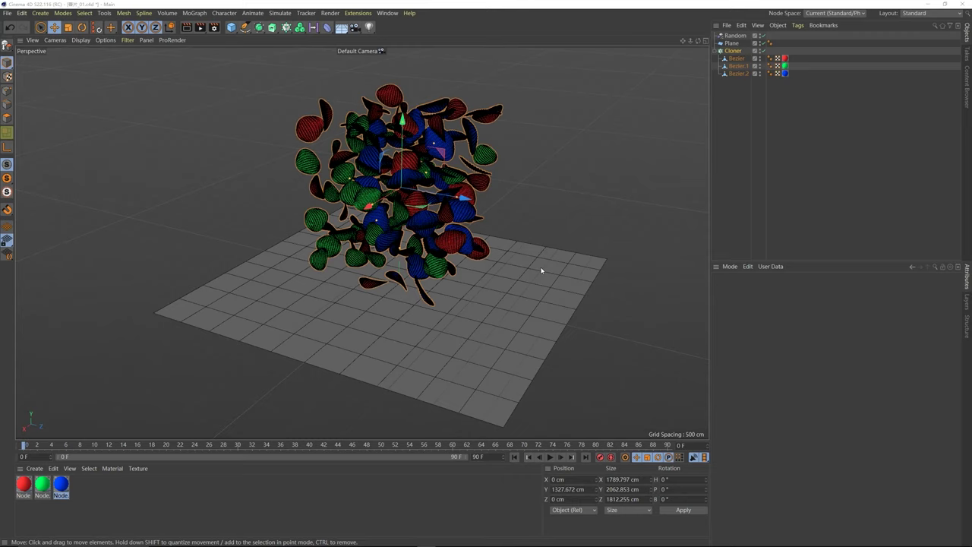
middle_click_drag(440, 236, 416, 222, "alt")
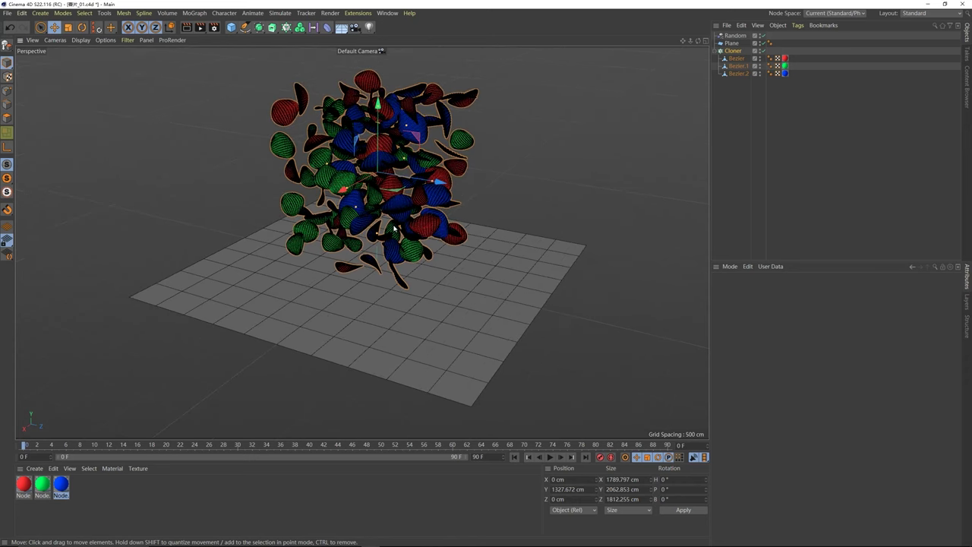
left_click_drag(397, 228, 394, 228, "alt")
left_click(562, 178)
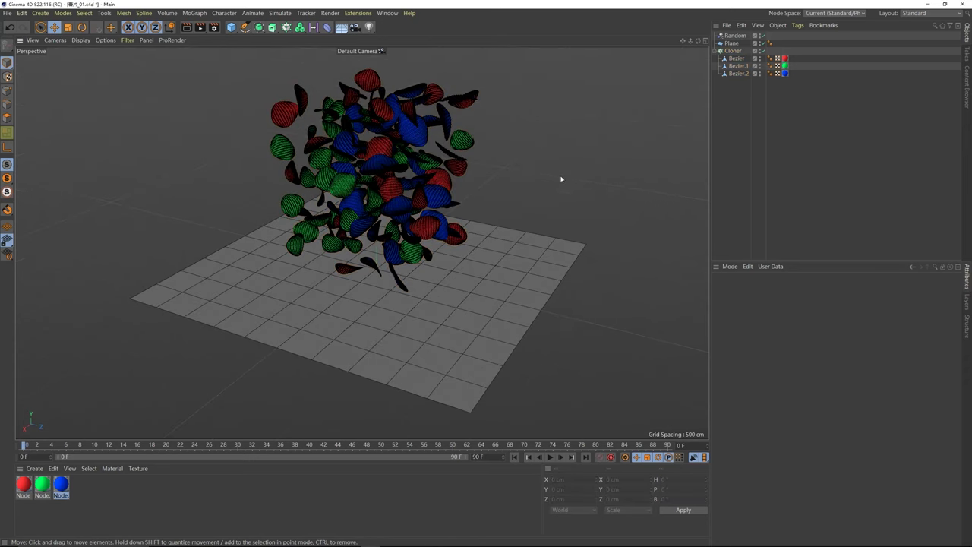
left_click(522, 255)
left_click(571, 215)
left_click_drag(495, 268, 494, 262, "alt")
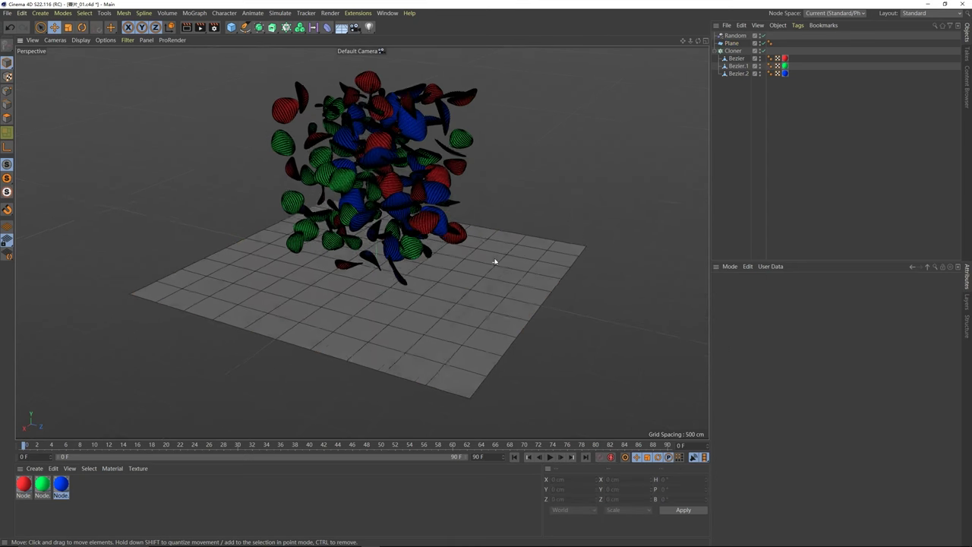
Step: Add a Collider Body tag to the floor plane
left_click(509, 263)
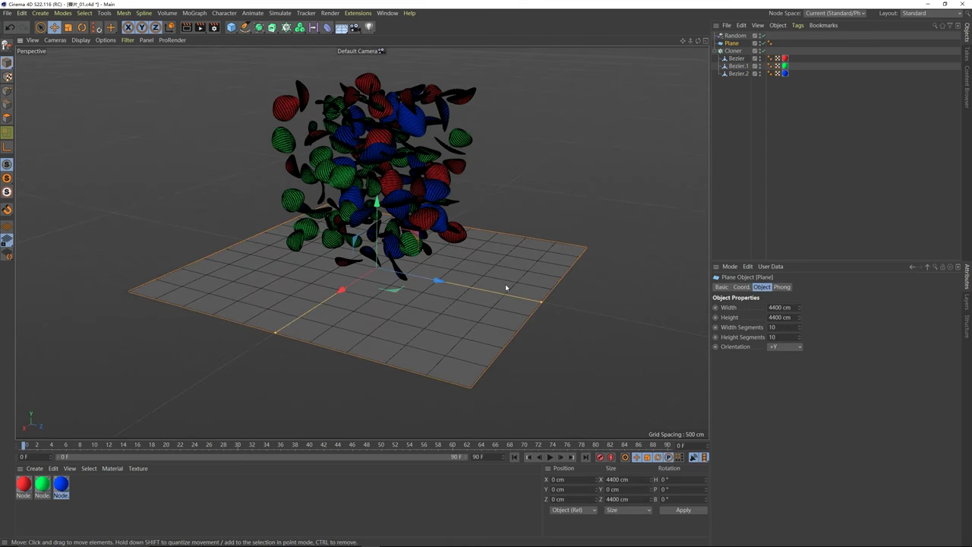
right_click(732, 43)
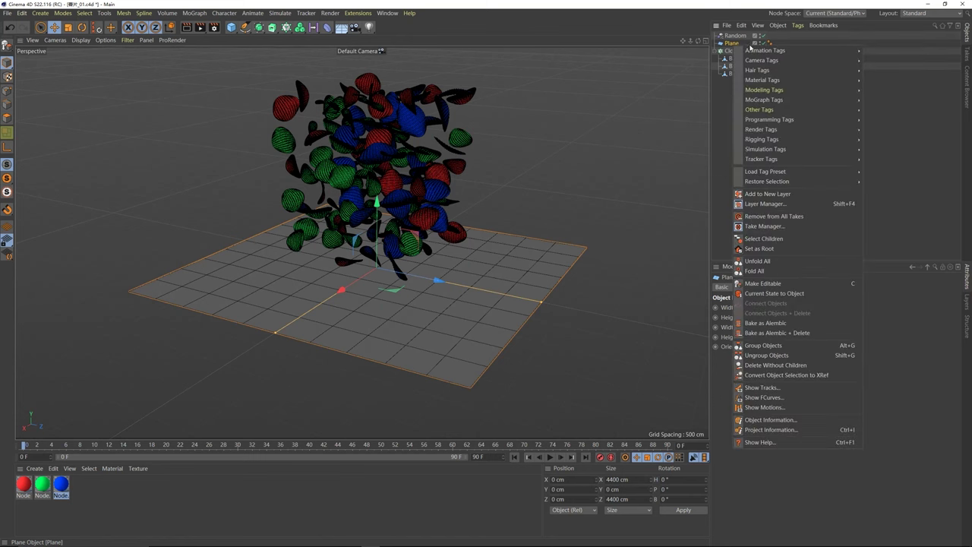
mouse_move(780, 150)
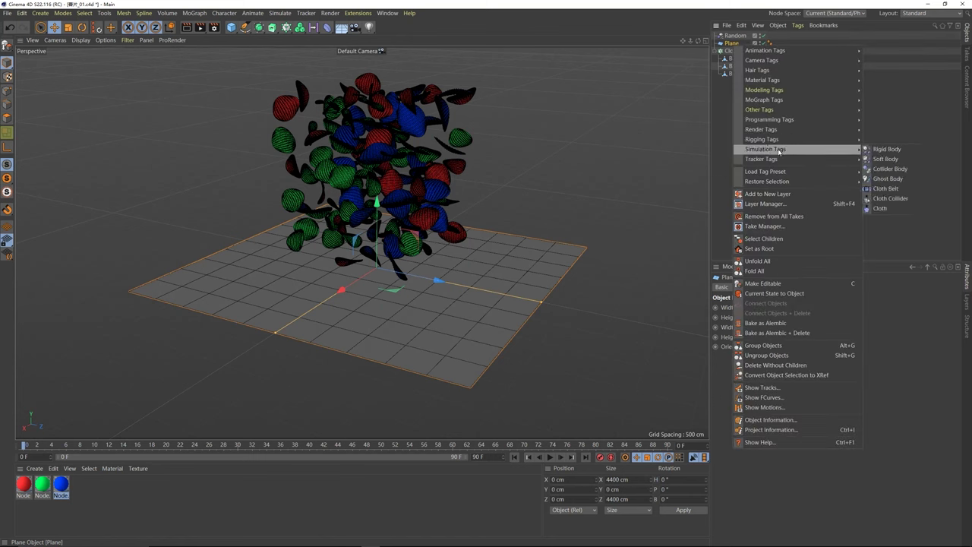
left_click(895, 170)
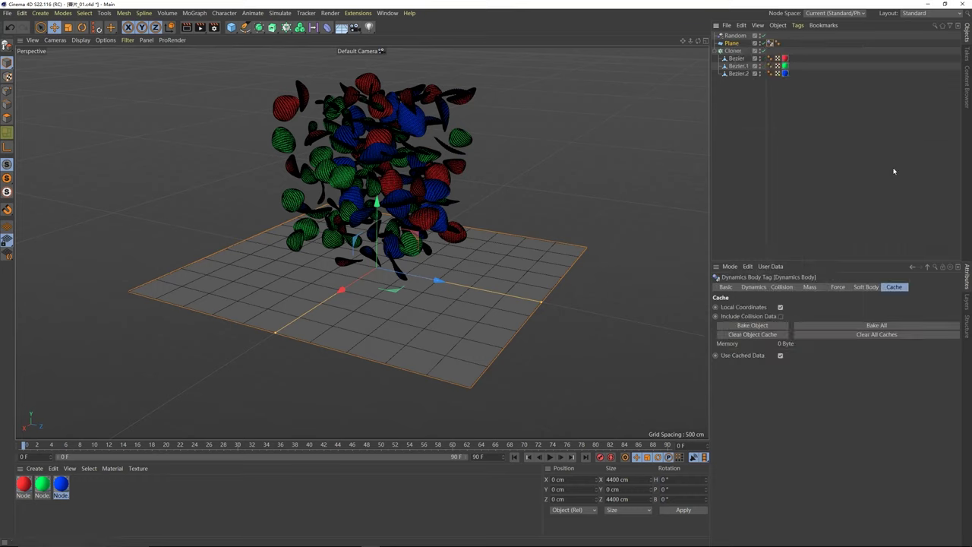
left_click(835, 141)
Step: Add a Rigid Body tag to the Cloner holding the petals
left_click(416, 108)
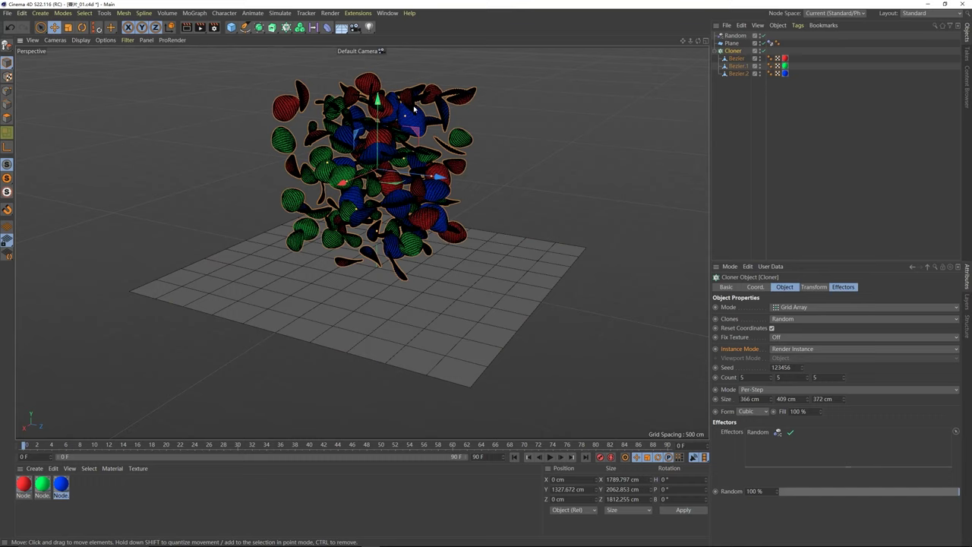
right_click(734, 52)
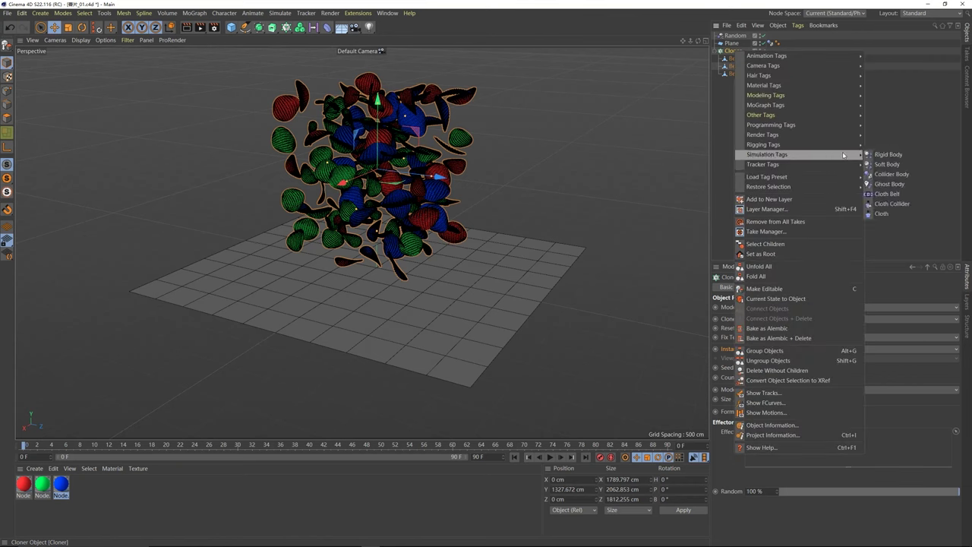
left_click(883, 163)
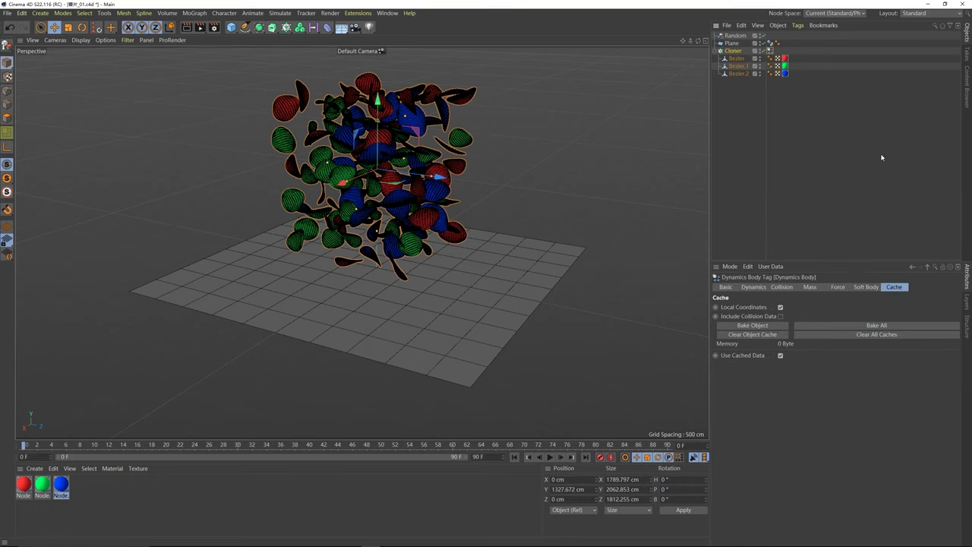
left_click(875, 153)
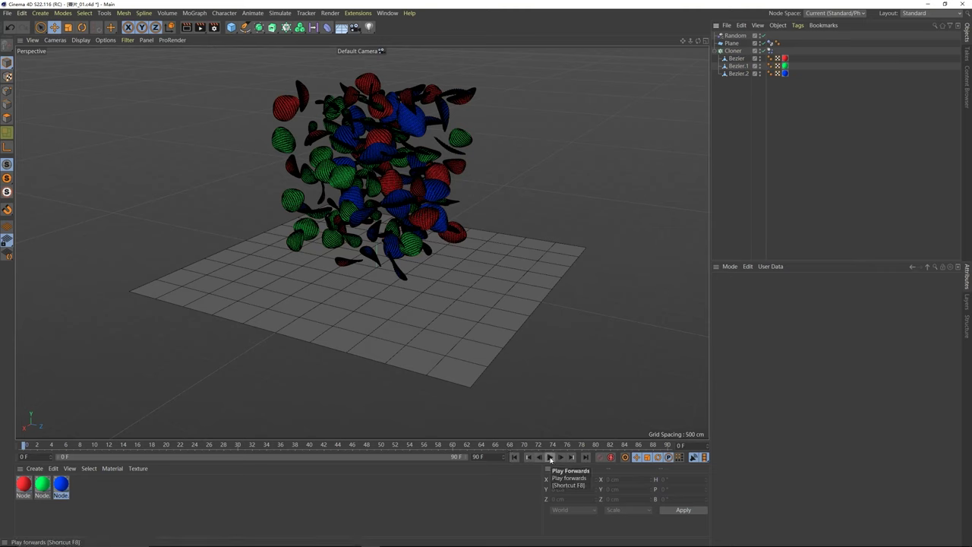
Step: Play the dynamics simulation from the first frame to check how the petals fall onto the floor plane
left_click(550, 457)
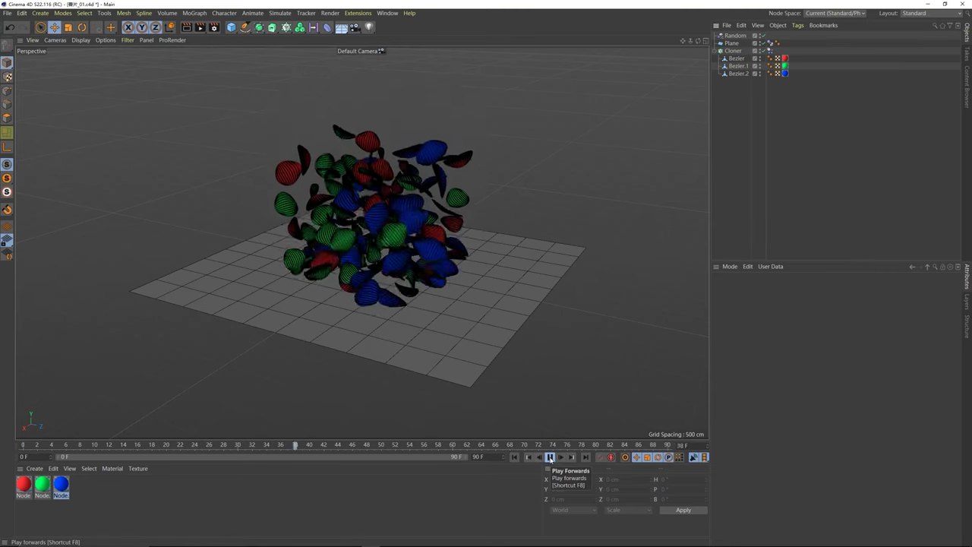
left_click_drag(394, 269, 383, 295, "alt")
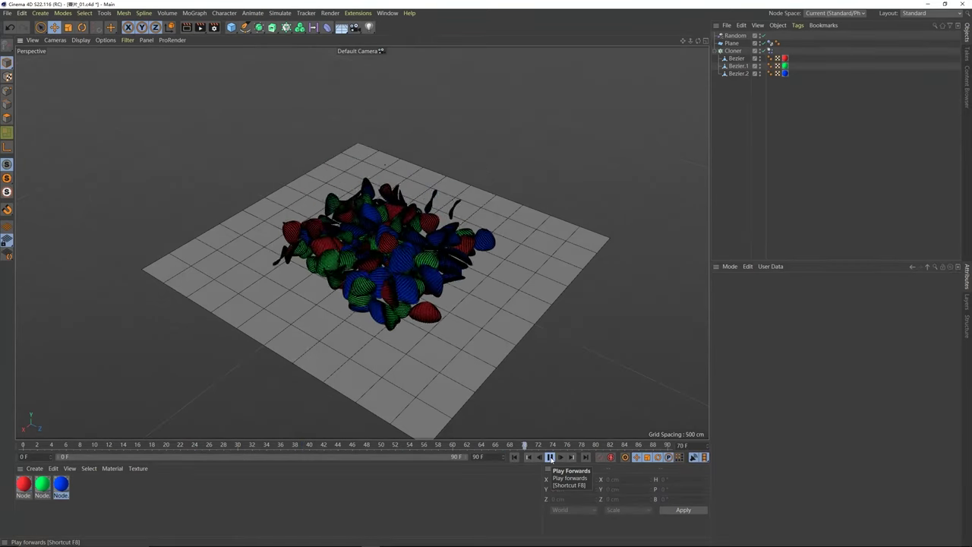
left_click(550, 458)
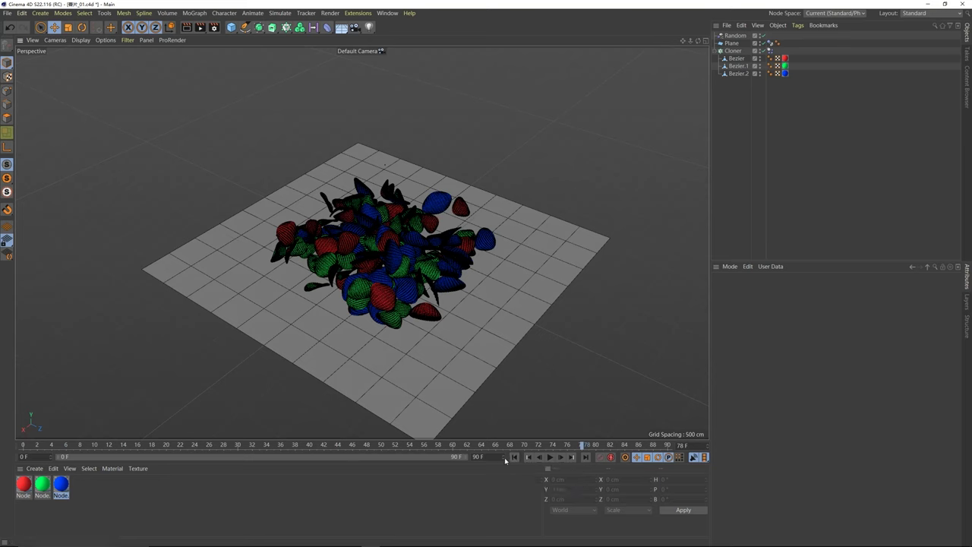
left_click(514, 457)
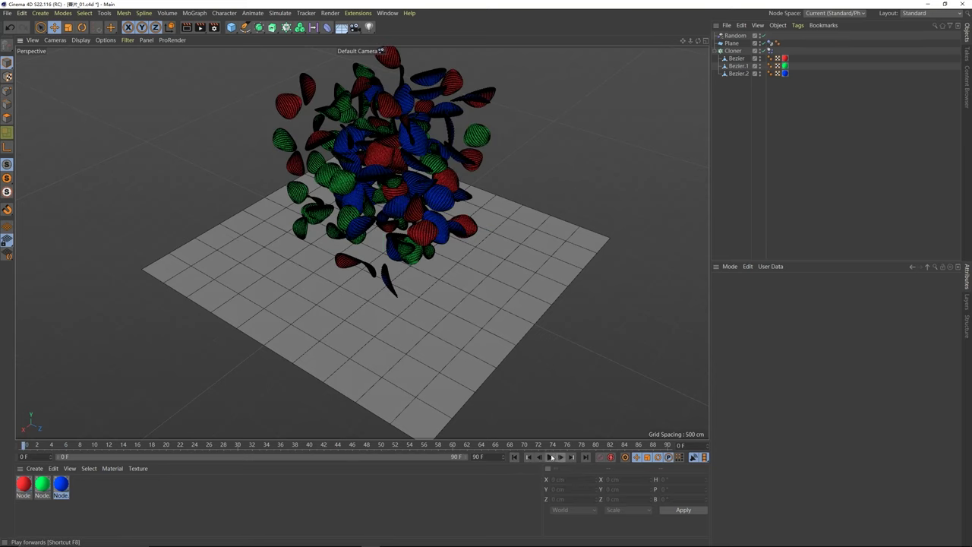
left_click(550, 457)
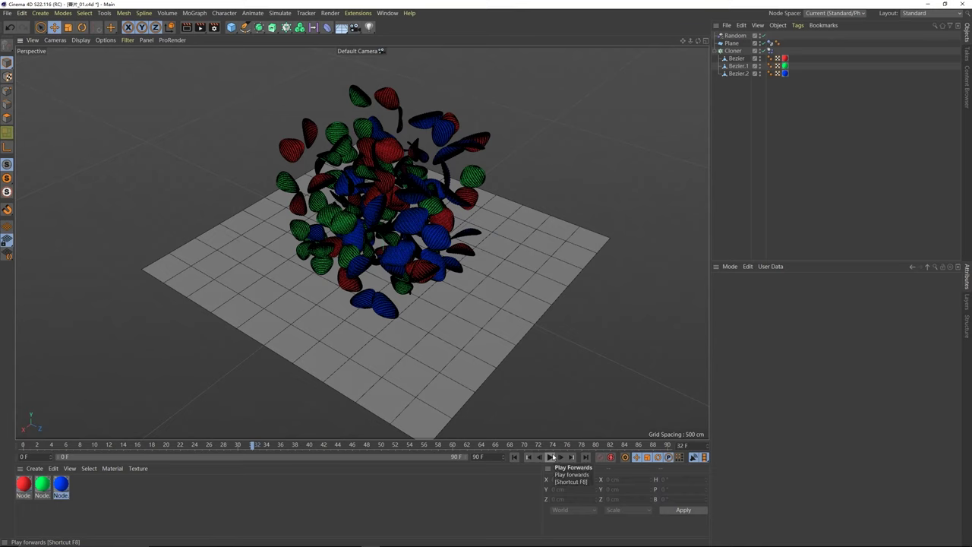
left_click(551, 456)
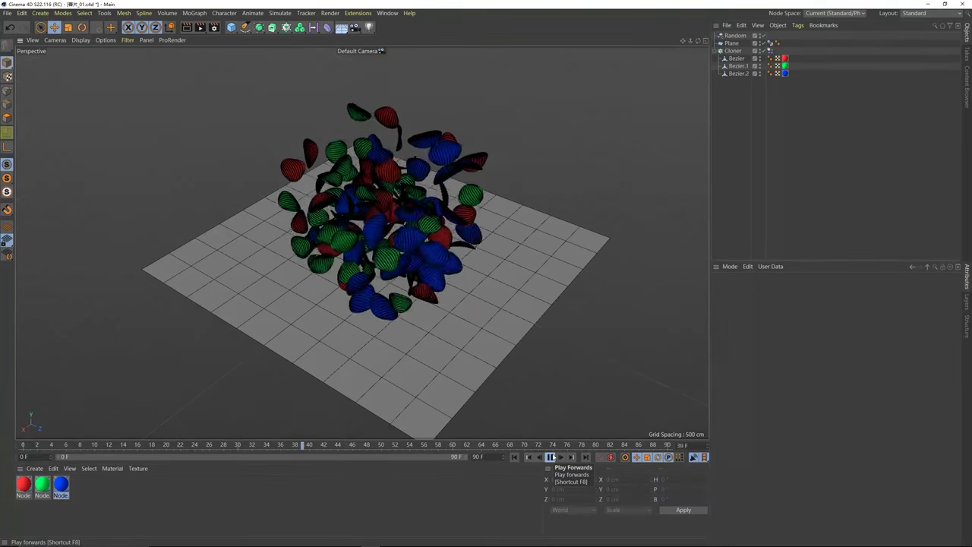
left_click(550, 457)
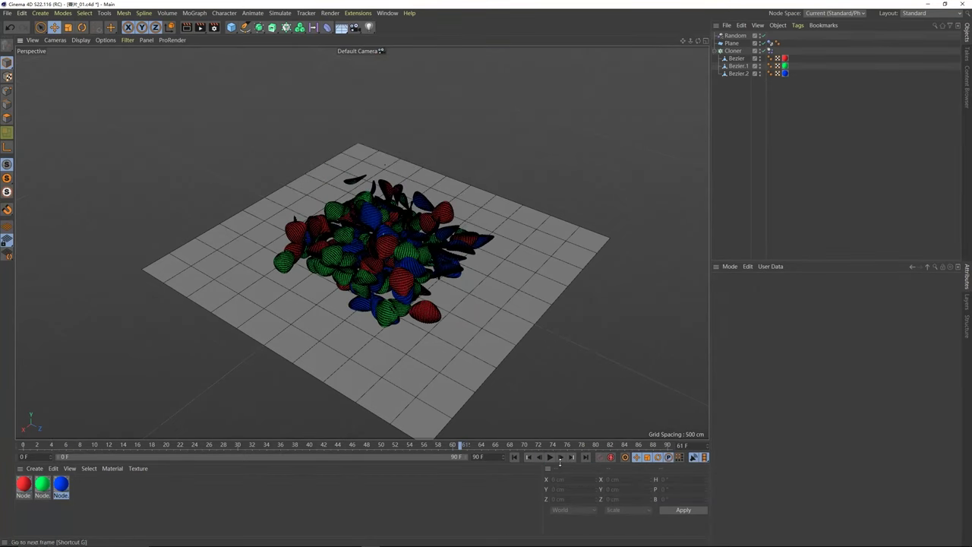
left_click(552, 459)
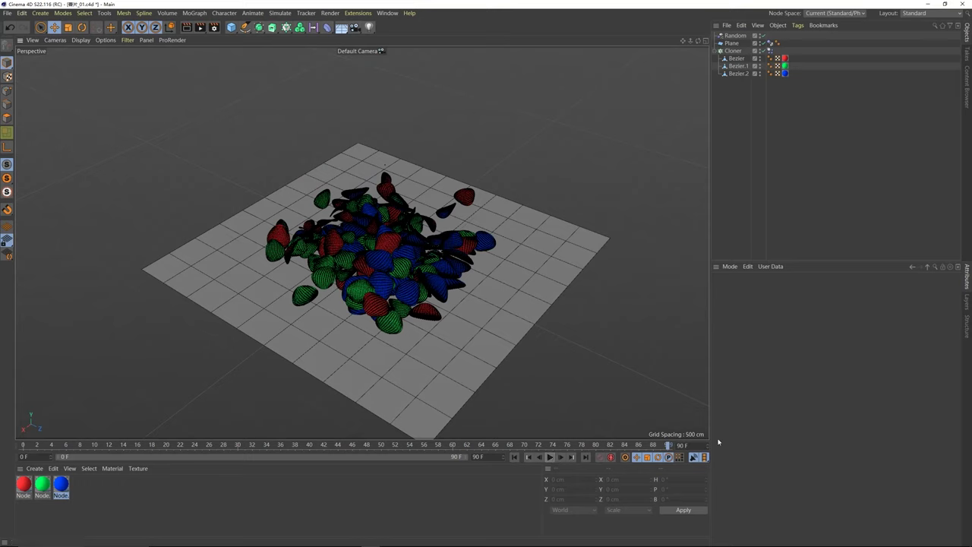
Step: Extend the project's end frame to 200 and stretch the preview range to 200 F
double_click(482, 456)
type("200")
key("Return")
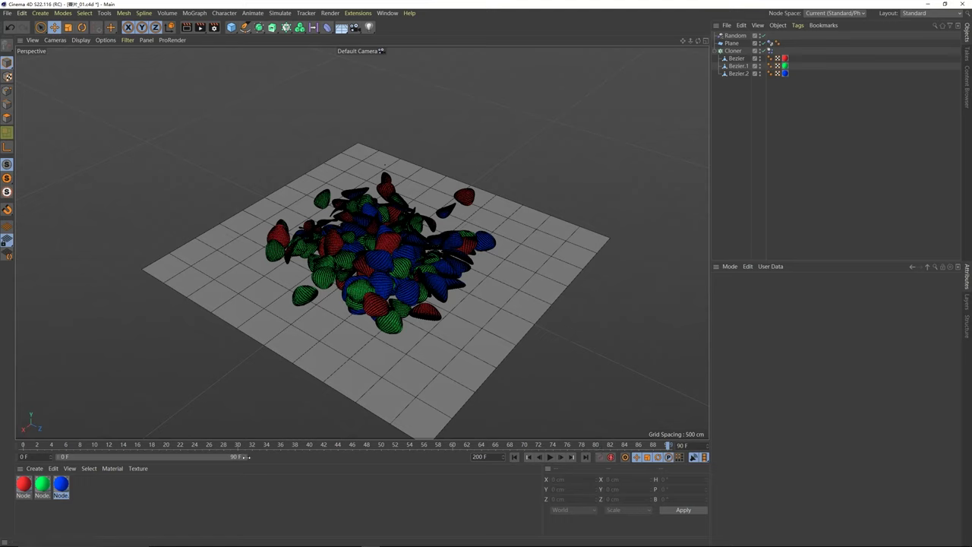
left_click_drag(246, 457, 496, 454)
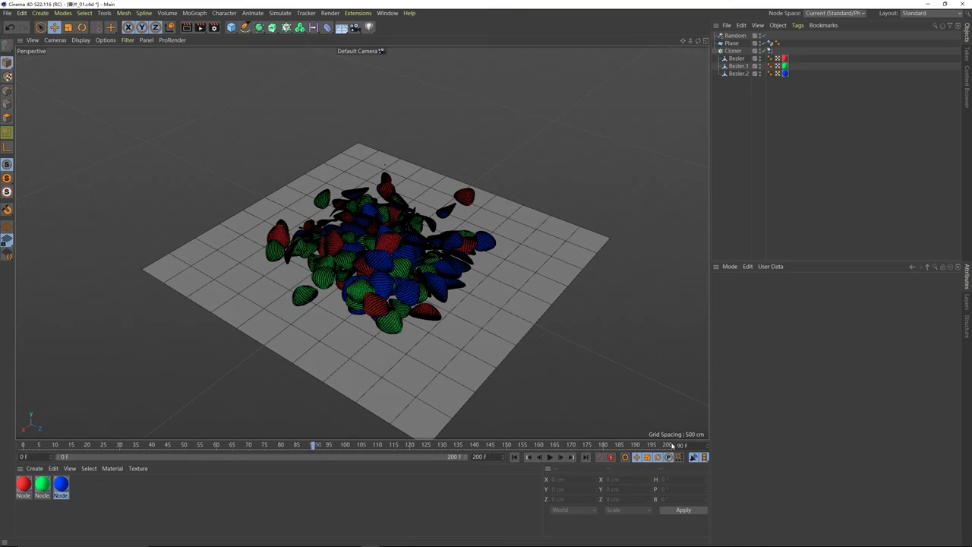
Step: Replay the simulation over the longer timeline from the start and inspect the petal pile at frame 130
left_click(515, 457)
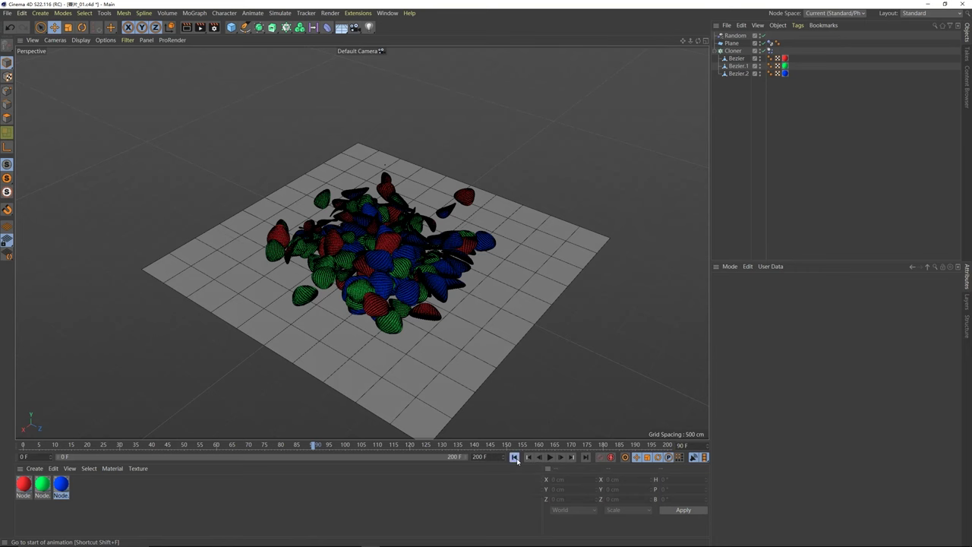
left_click(550, 458)
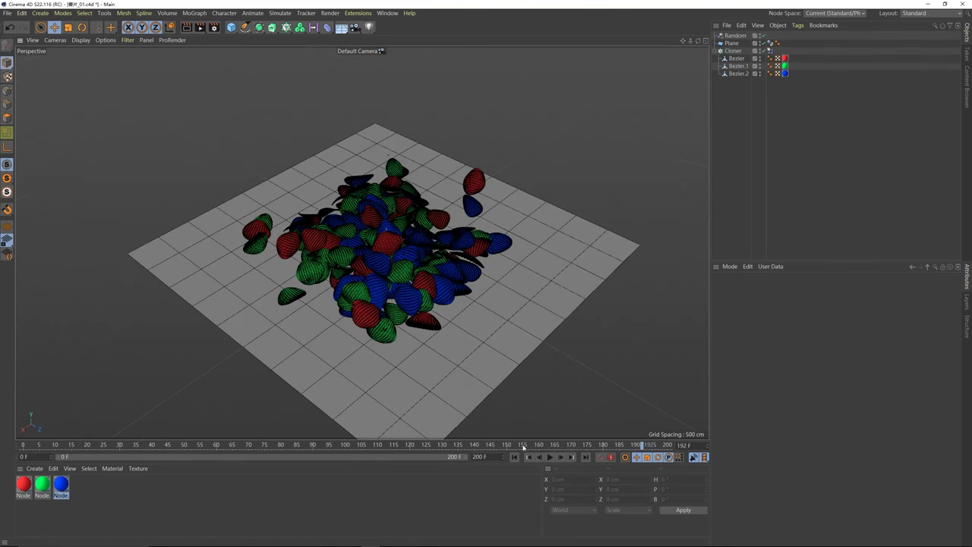
left_click(442, 448)
Step: Bake all dynamics to the cache from the Cloner's Dynamics Body tag
left_click(730, 51)
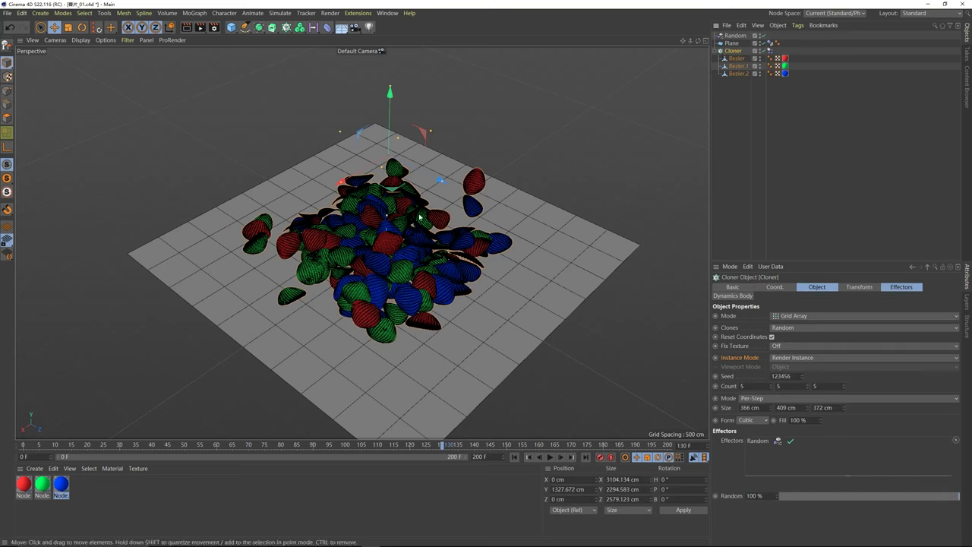
left_click(770, 51)
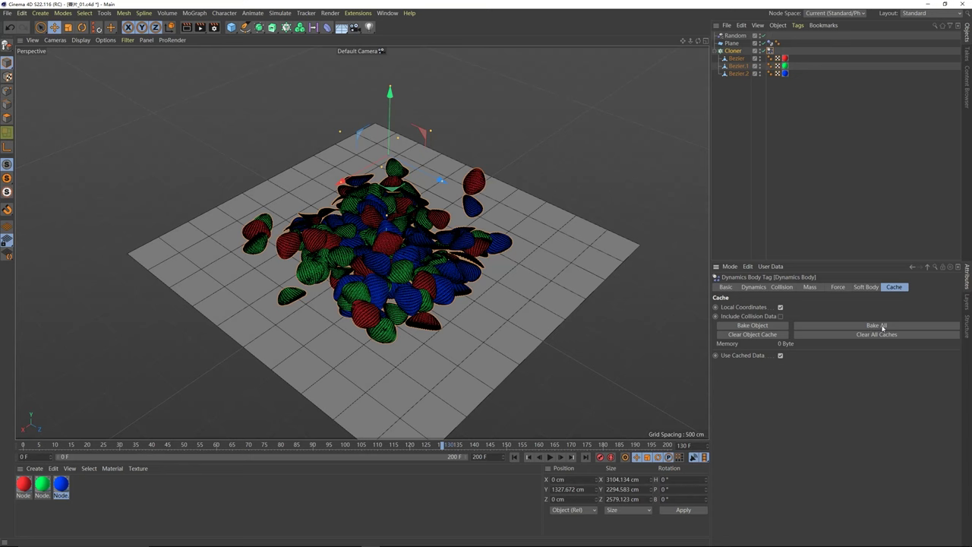
left_click(883, 327)
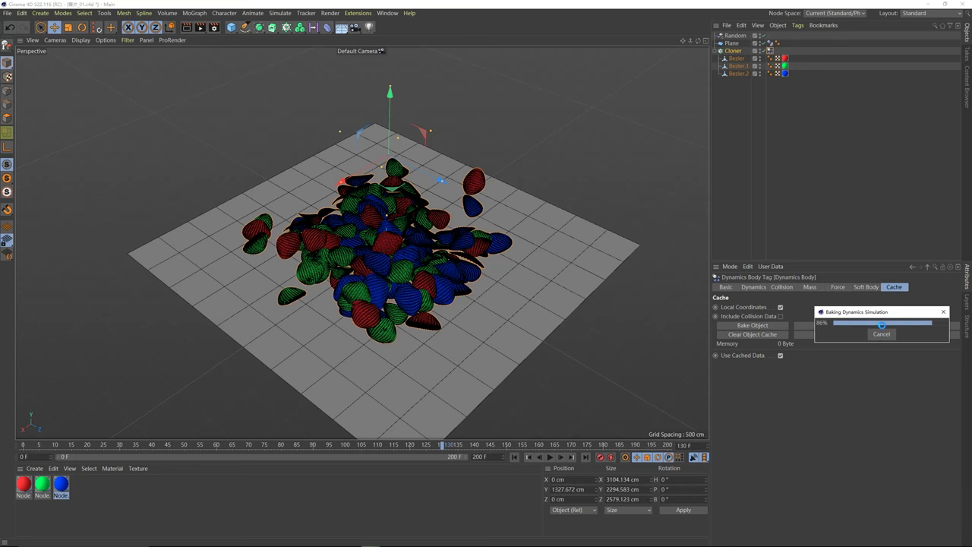
Step: Scrub the baked simulation to frame 101 and review the collision settings of the Cloner's Dynamics Body tag
left_click_drag(442, 234, 433, 218, "alt")
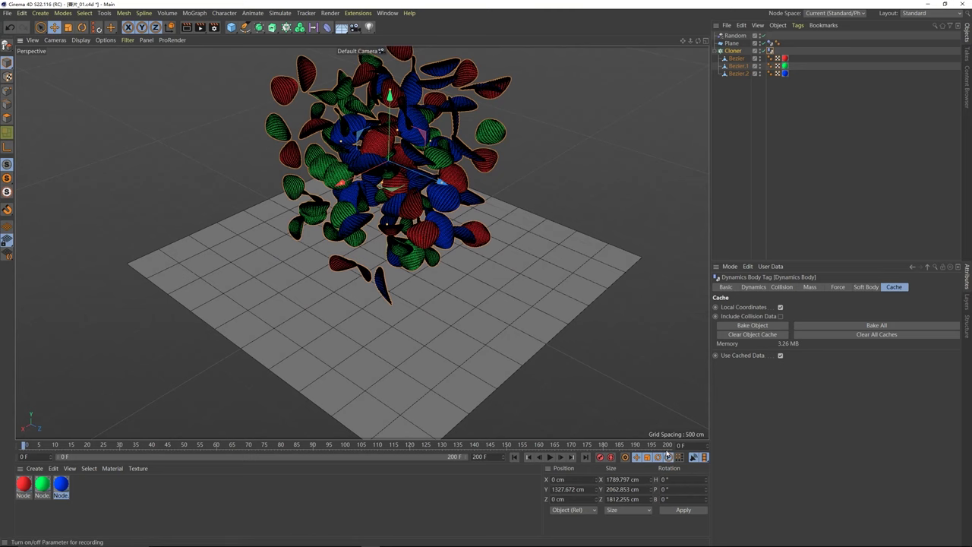
left_click_drag(99, 447, 352, 447)
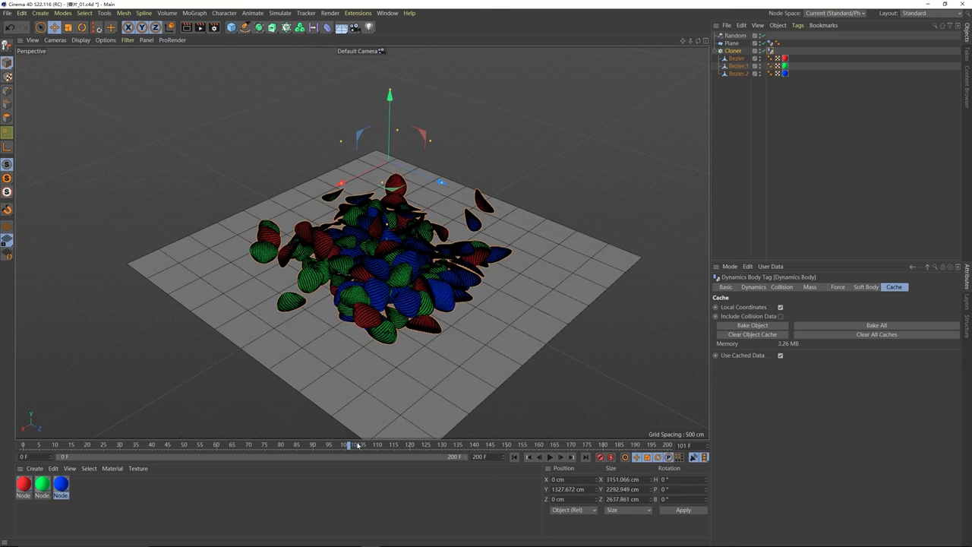
left_click(900, 119)
left_click(769, 50)
left_click(782, 288)
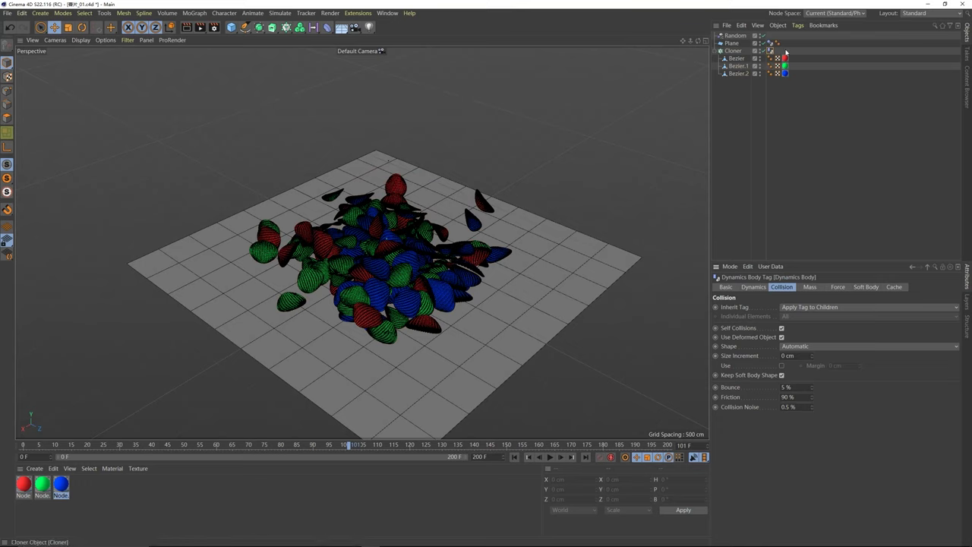
Step: Go to frame 170 of the baked simulation and add a camera looking down at the petal pile
left_click_drag(351, 446, 572, 451)
mouse_move(398, 257)
left_mouse_down("alt")
mouse_move(375, 246)
mouse_move(418, 247)
mouse_move(372, 240)
mouse_move(395, 277)
mouse_move(385, 260)
mouse_move(397, 240)
left_mouse_up("alt")
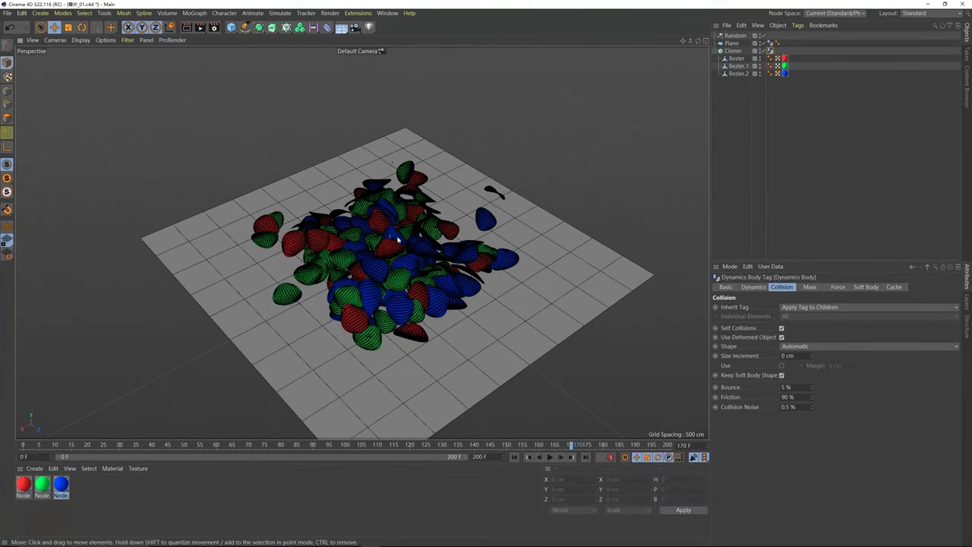
left_click(354, 27)
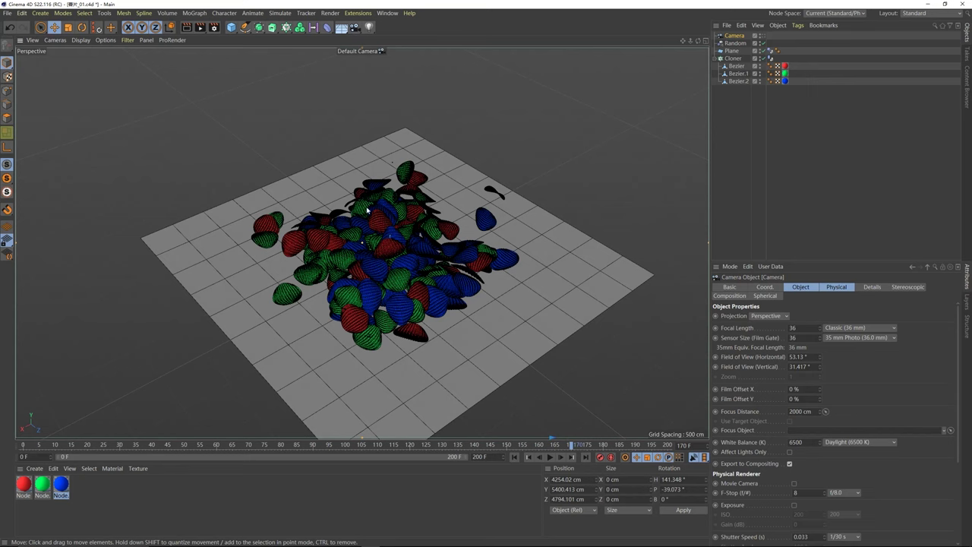
Step: Set the render output height to 1280 pixels for a square 1280 x 1280 image and look through the new camera
left_click(214, 27)
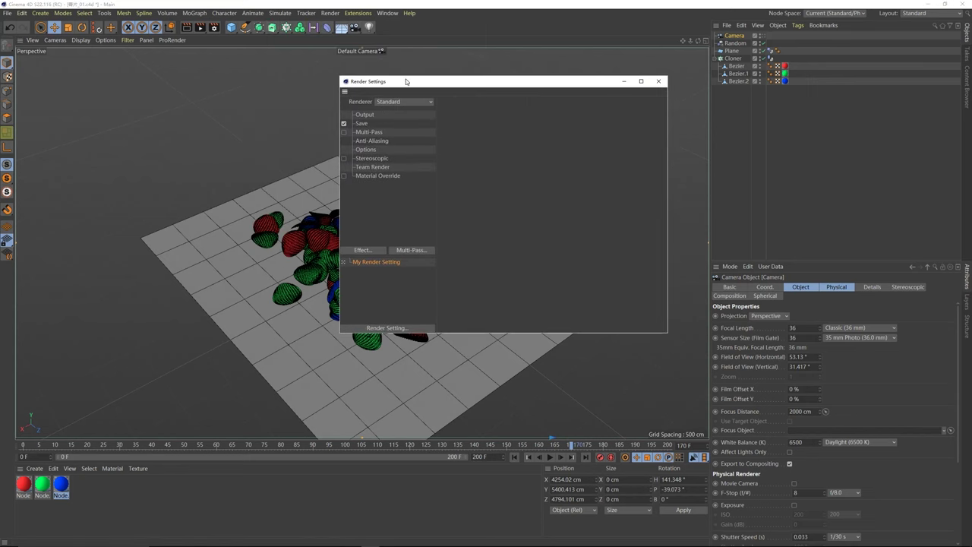
left_click(368, 114)
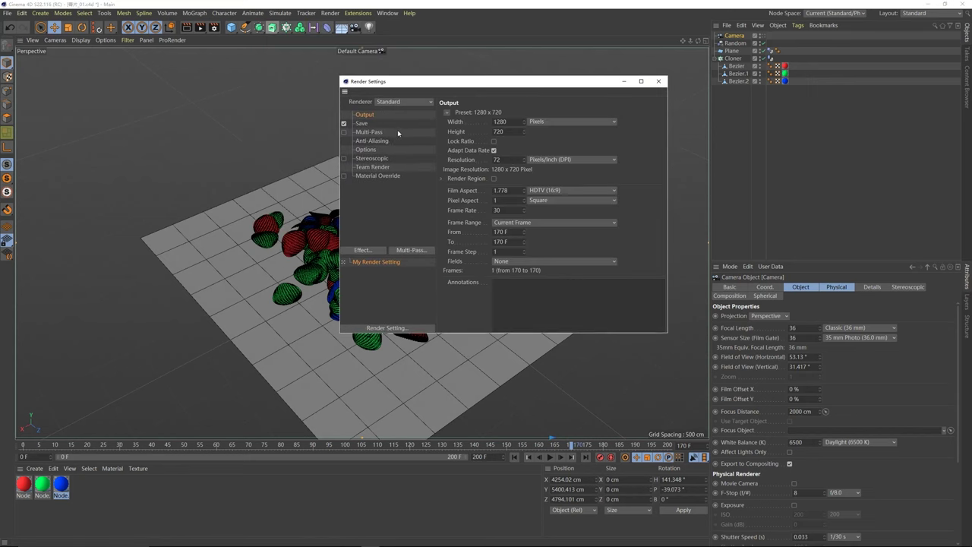
double_click(510, 131)
type("1280")
key("Return")
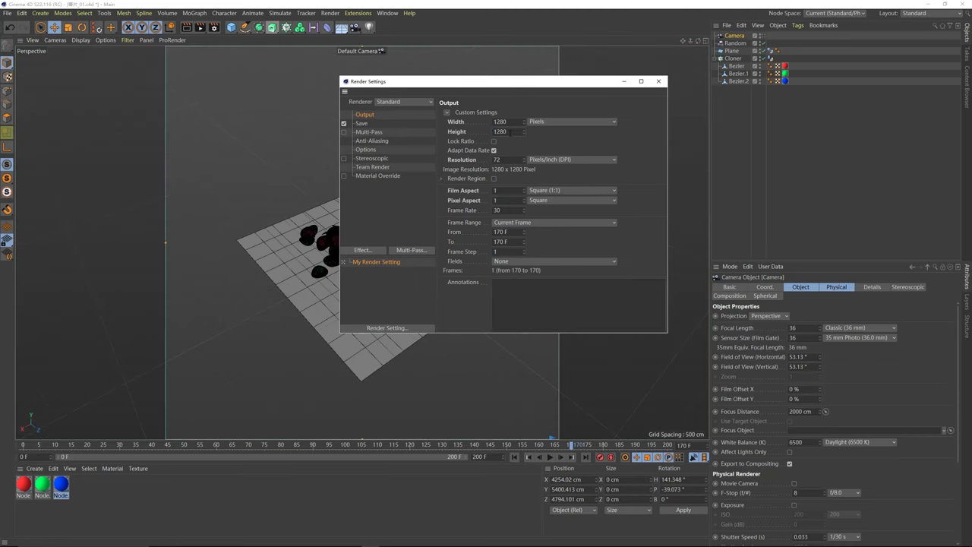
left_click(659, 81)
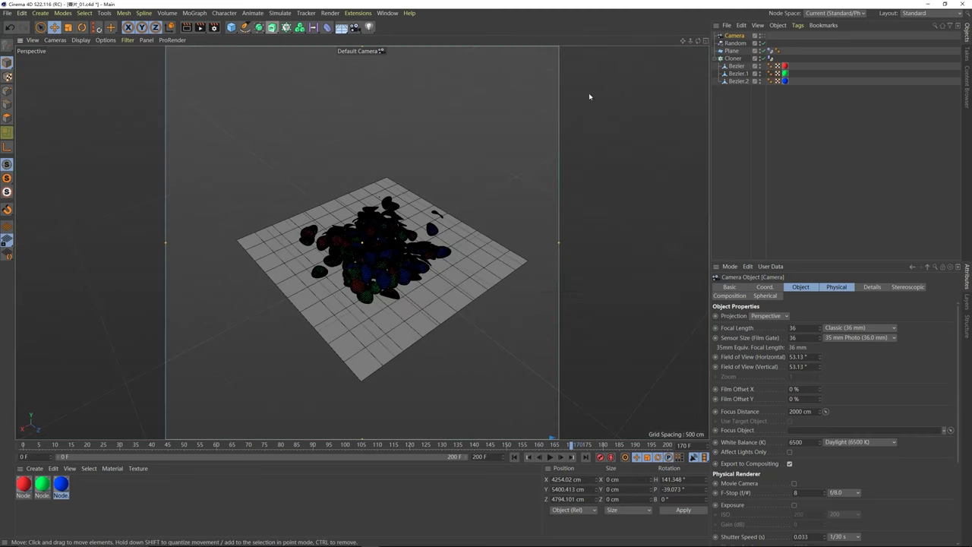
left_click(763, 36)
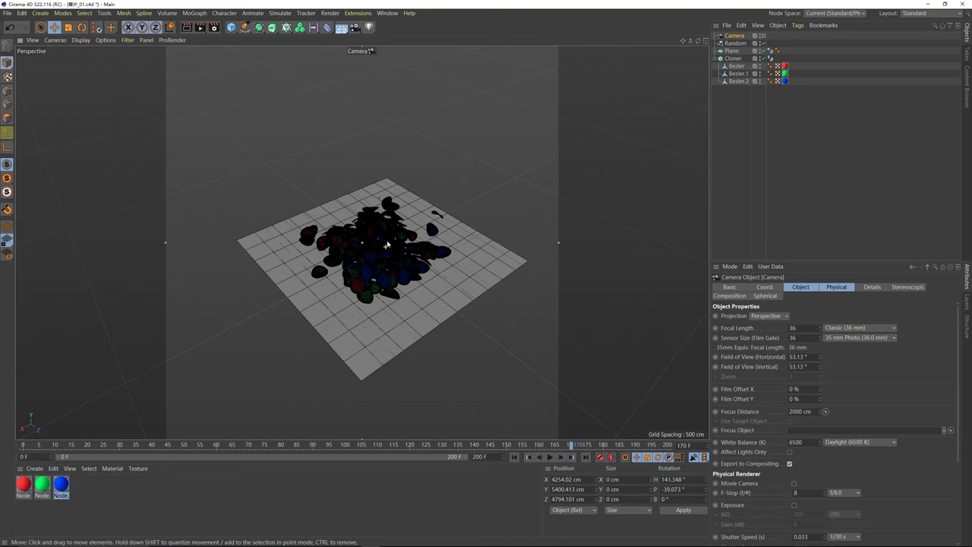
Step: Move the camera closer to the chip pile and set its focal length to the Portrait (80 mm) preset
mouse_move(384, 267)
left_mouse_down("alt")
mouse_move(376, 250)
mouse_move(386, 249)
left_mouse_up("alt")
scroll(386, 249, "up", 5)
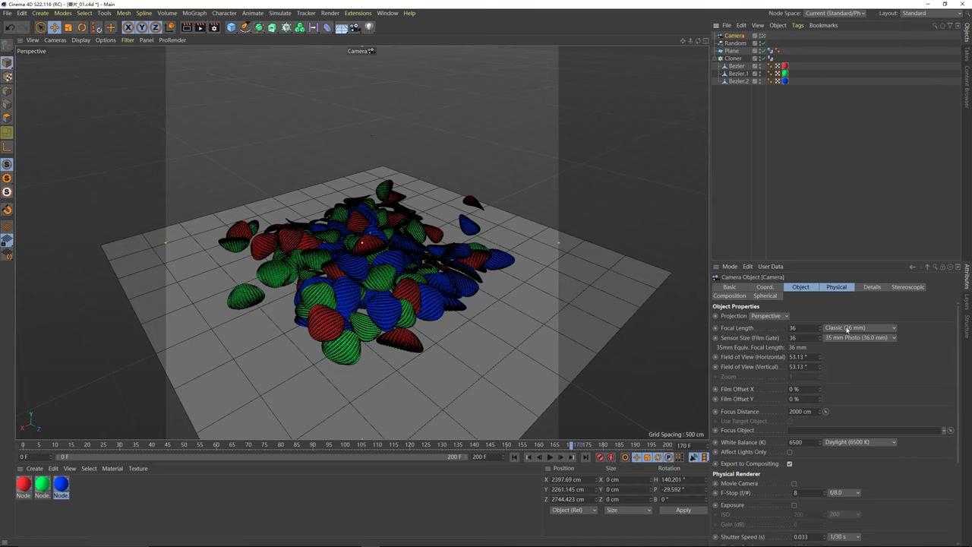
left_click(846, 329)
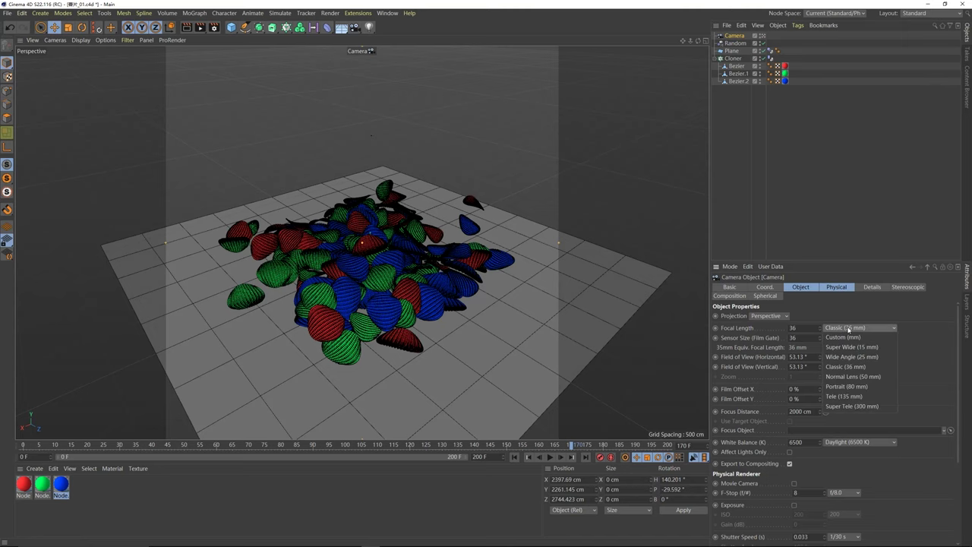
left_click(850, 389)
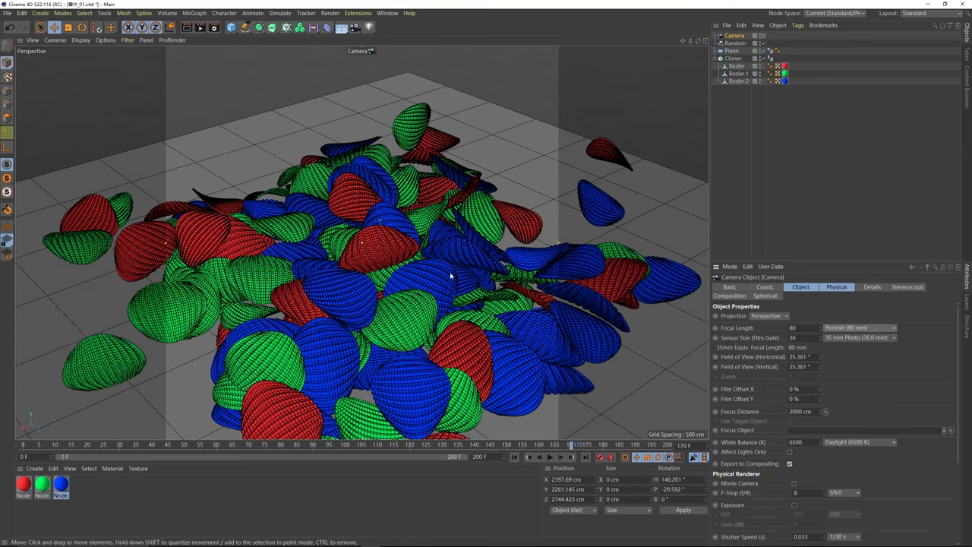
Step: Frame the front edge of the chip pile from above through the camera, leaving empty floor in the foreground
middle_click_drag(392, 290, 370, 234, "alt")
left_click_drag(369, 234, 392, 240, "alt")
left_click_drag(416, 279, 421, 289, "alt")
middle_click_drag(421, 288, 368, 167, "alt")
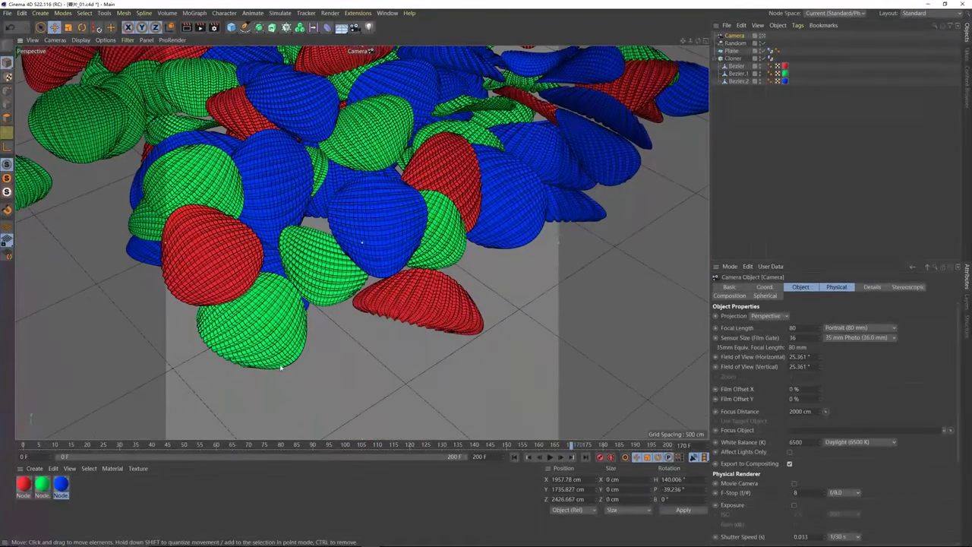
left_click(318, 385)
left_click_drag(390, 327, 398, 273, "alt")
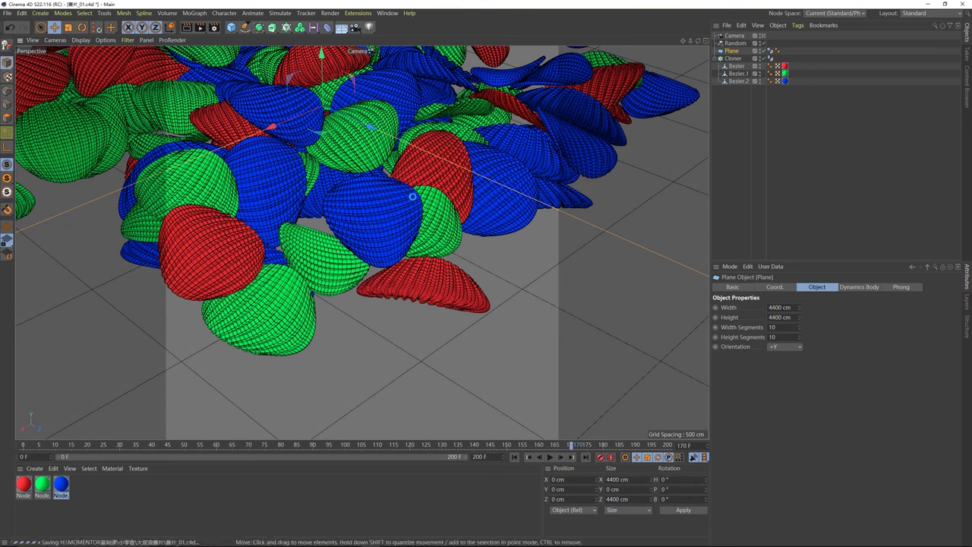
Step: Save the project, and save it again as 薯片_02, replacing the existing file of that name
left_click(7, 13)
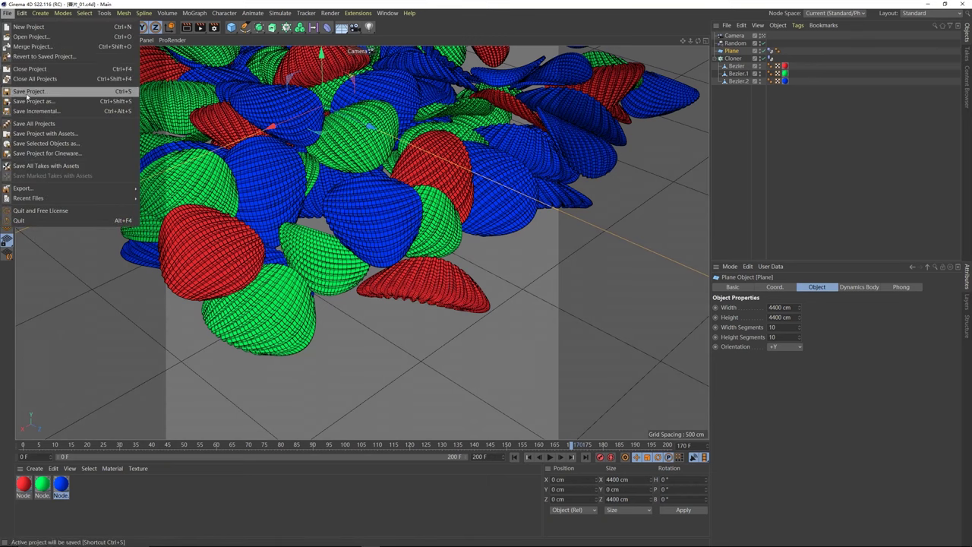
left_click(27, 92)
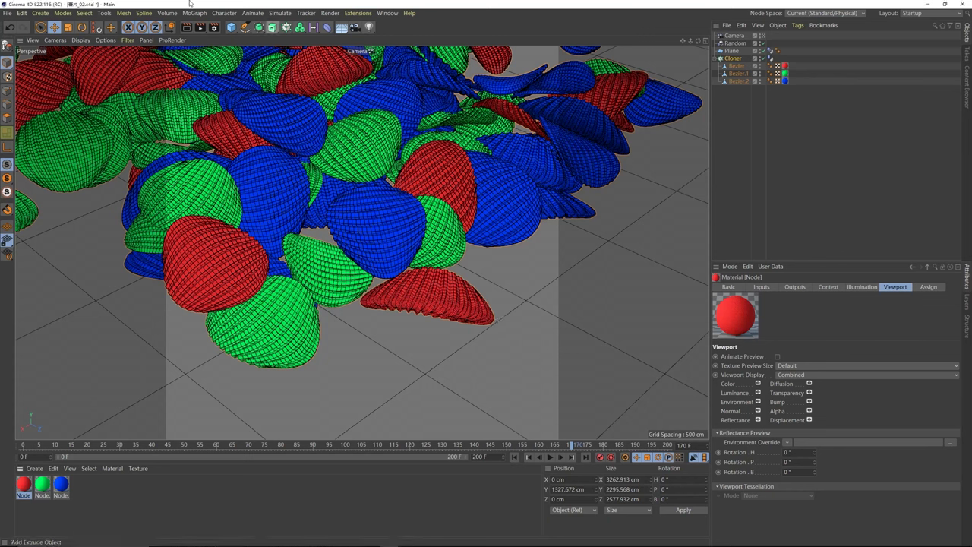
left_click(7, 13)
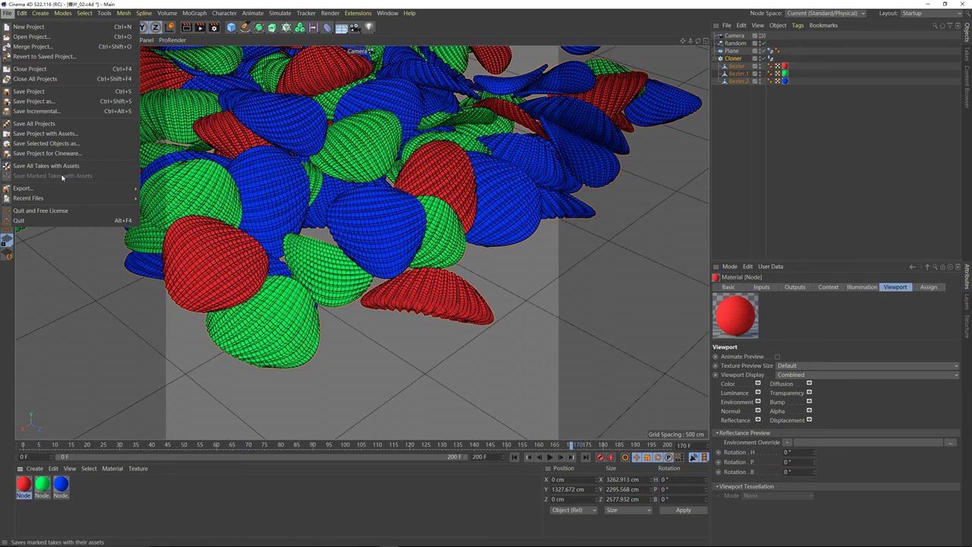
left_click(54, 102)
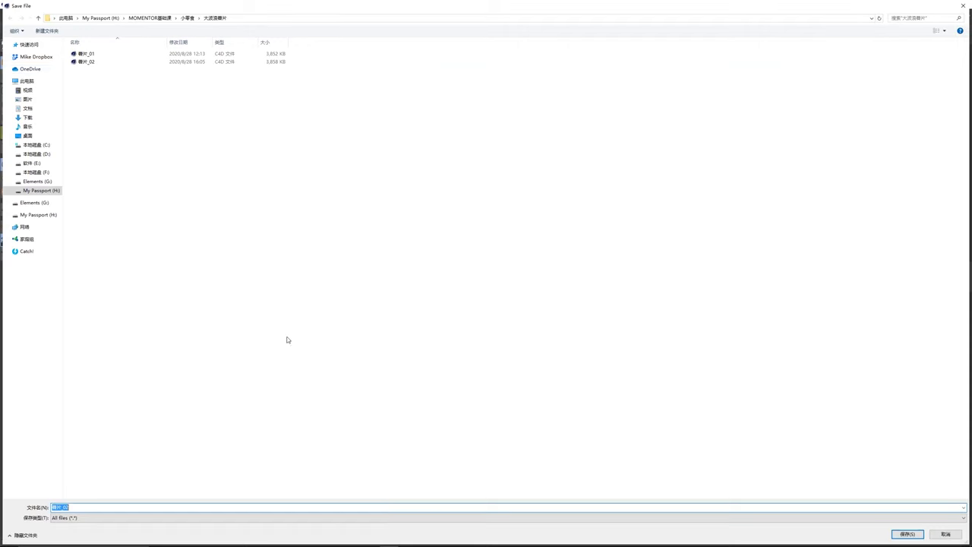
double_click(88, 62)
left_click(505, 279)
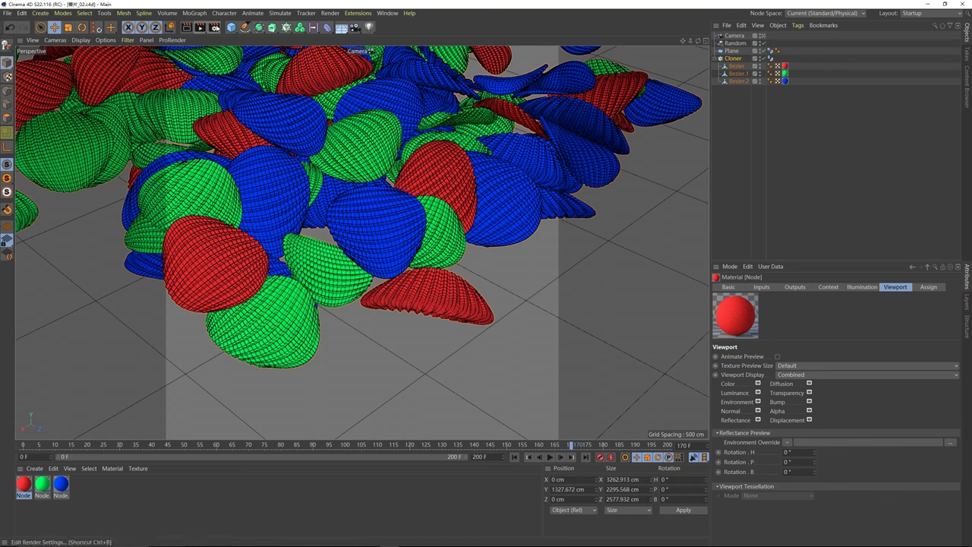
Step: Change the renderer from Standard to ProRender in the render settings and close them
left_click(214, 26)
left_click(291, 41)
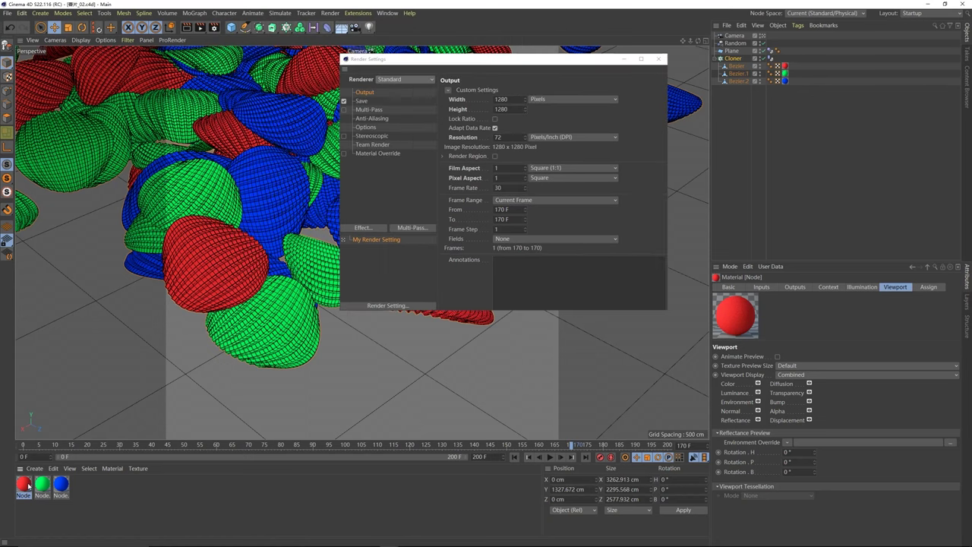
left_click(38, 485)
left_click(23, 485)
left_click(390, 79)
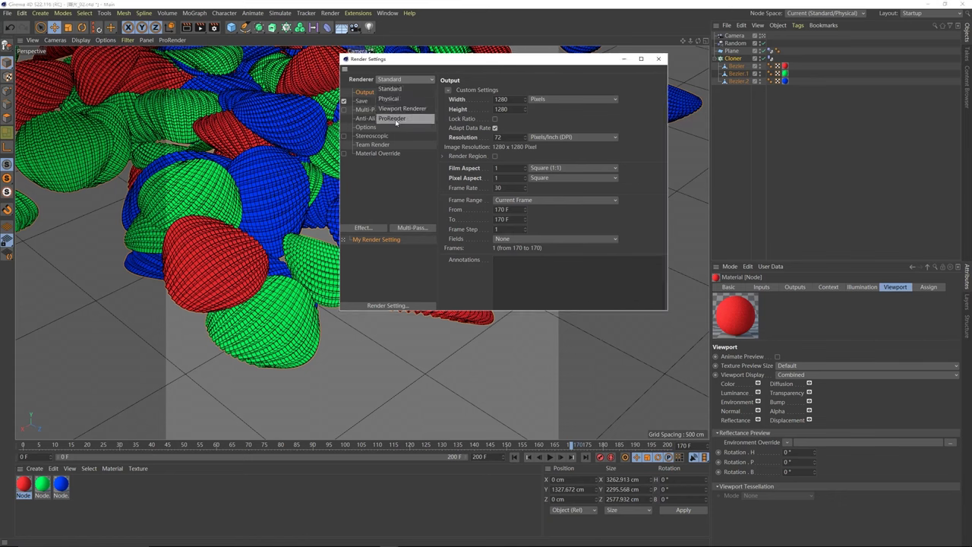
left_click(395, 119)
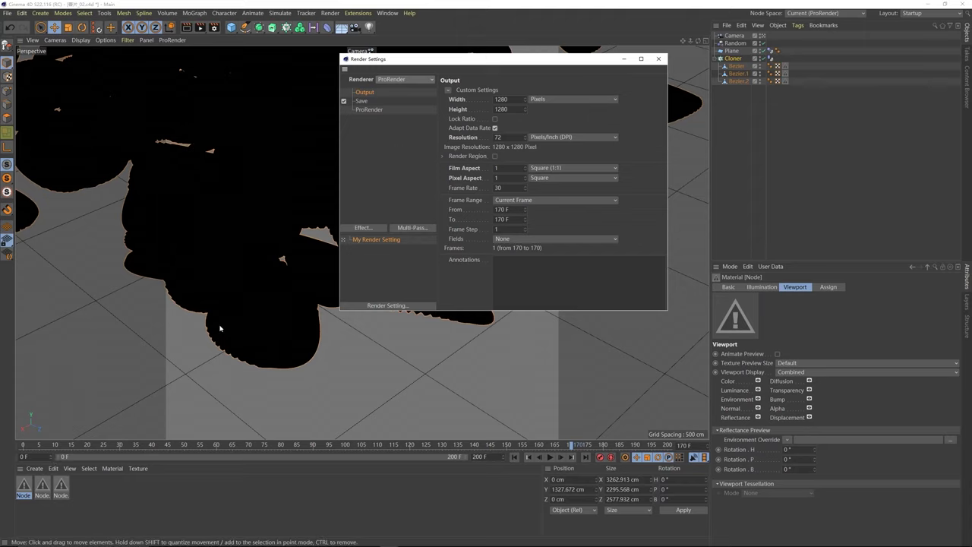
left_click_drag(410, 59, 448, 91)
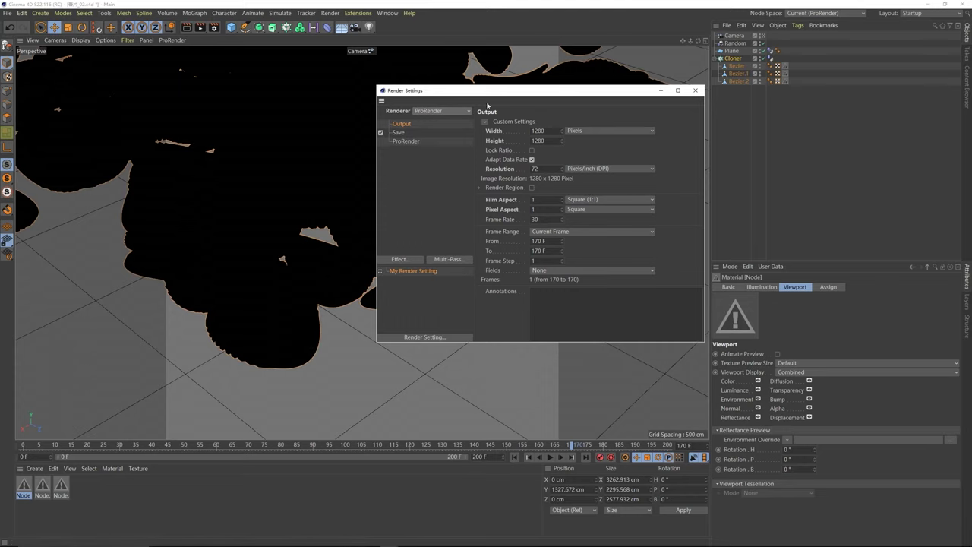
left_click(458, 111)
left_click(434, 149)
left_click(694, 92)
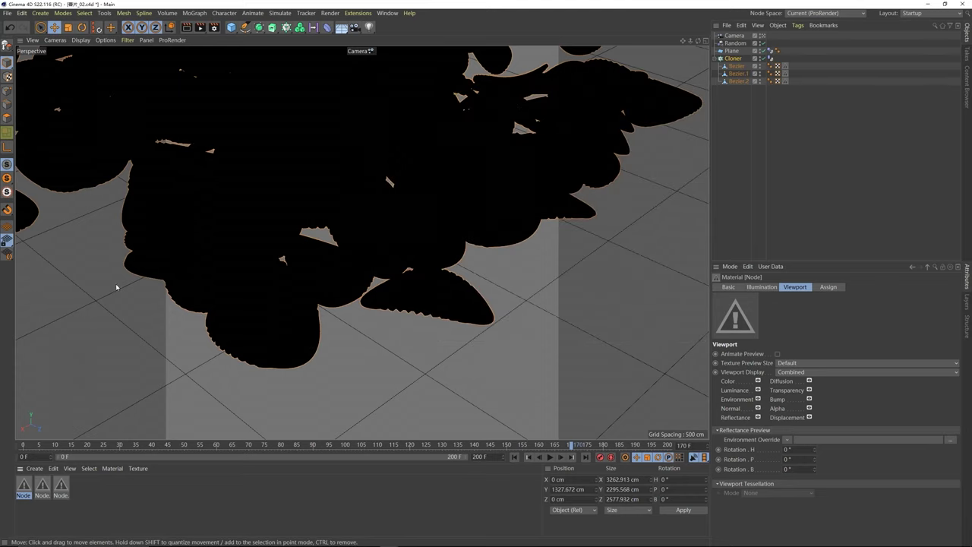
Step: Create a new node material for ProRender and replace the three old chip materials with it
left_click(34, 468)
mouse_move(65, 387)
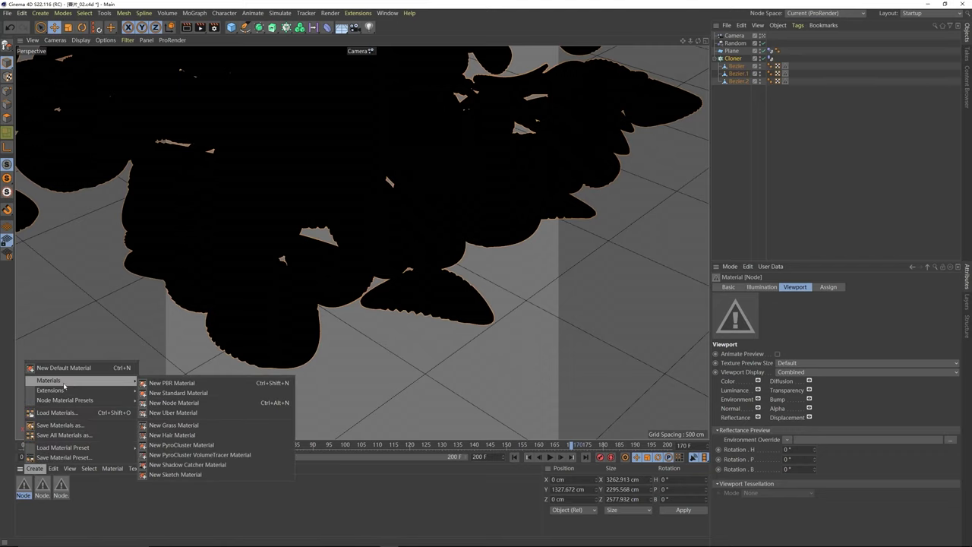
left_click(174, 403)
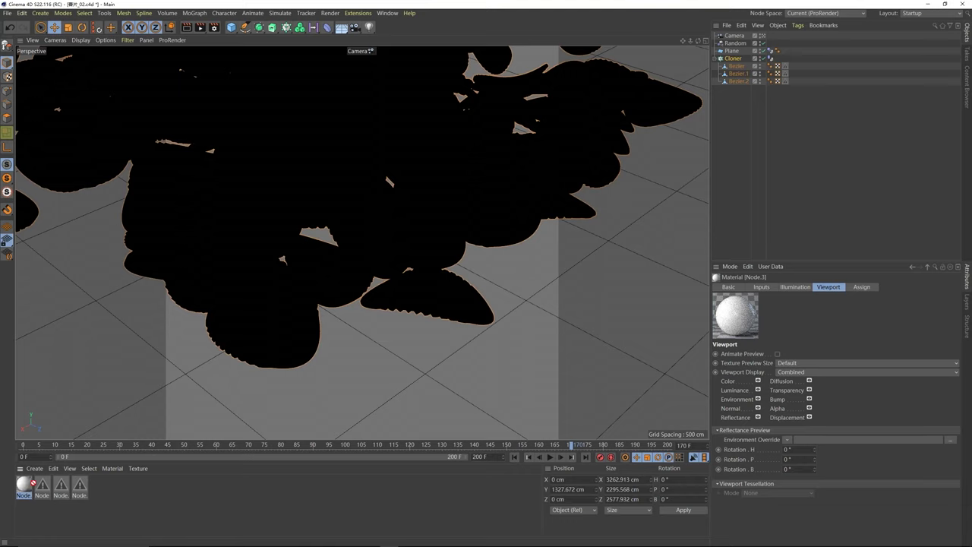
left_click_drag(27, 494, 43, 489, "alt")
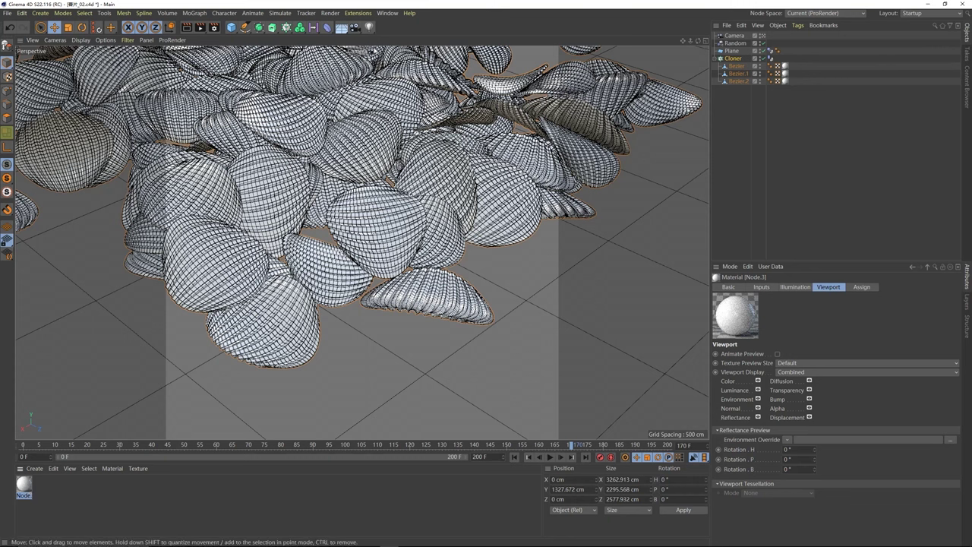
Step: Add a Sky object, create a new PBR material and apply it to the sky
left_click(342, 29)
left_click(370, 51)
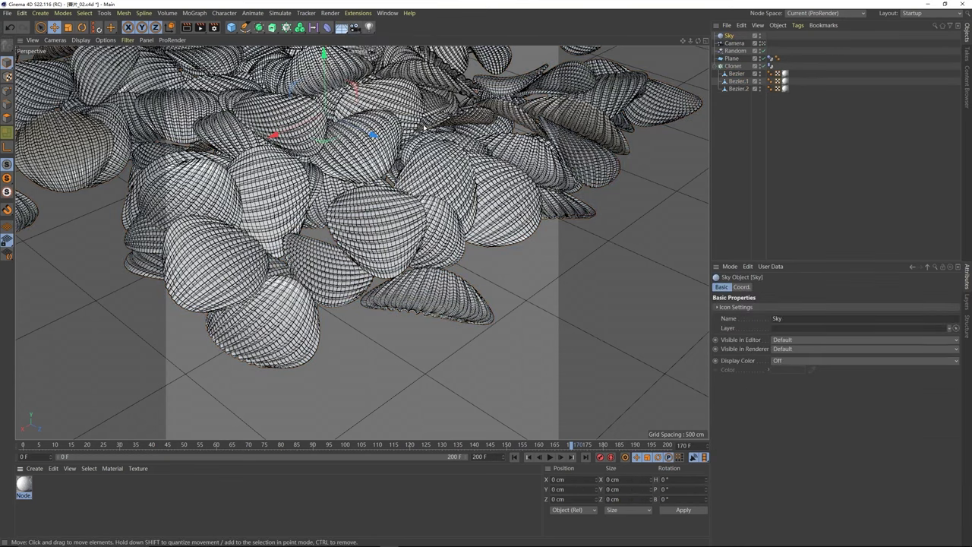
left_click(34, 468)
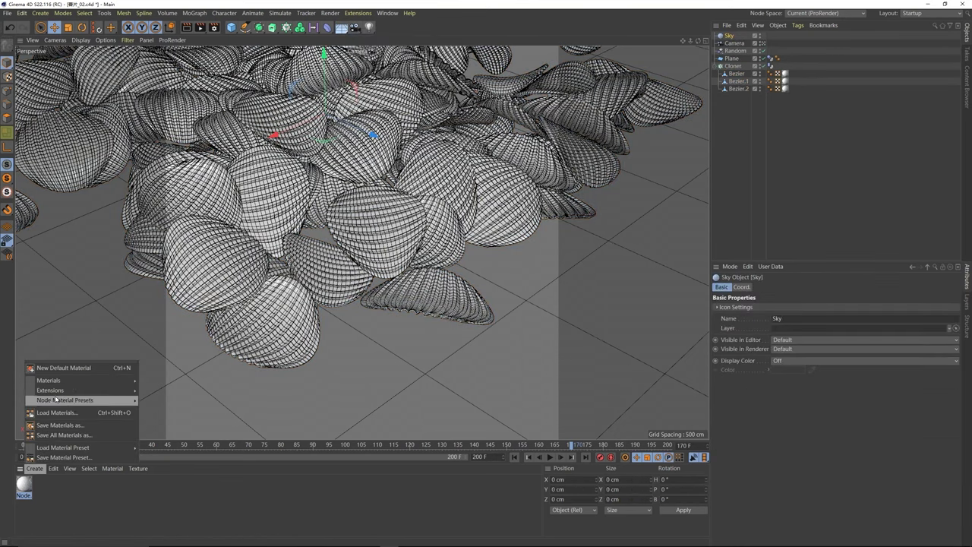
mouse_move(75, 380)
left_click(172, 383)
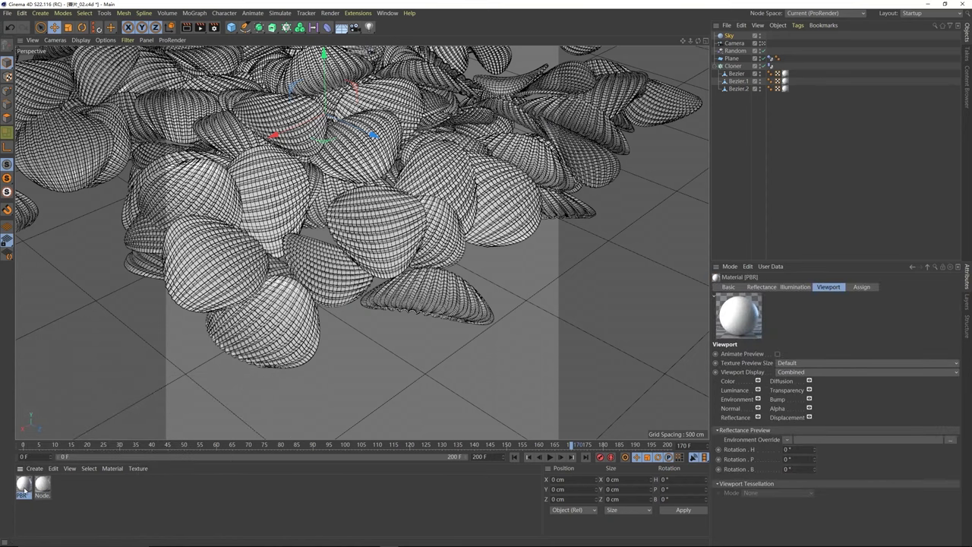
left_click_drag(429, 326, 736, 38)
Step: Turn off Reflectance and turn on Luminance in the sky's PBR material
double_click(28, 487)
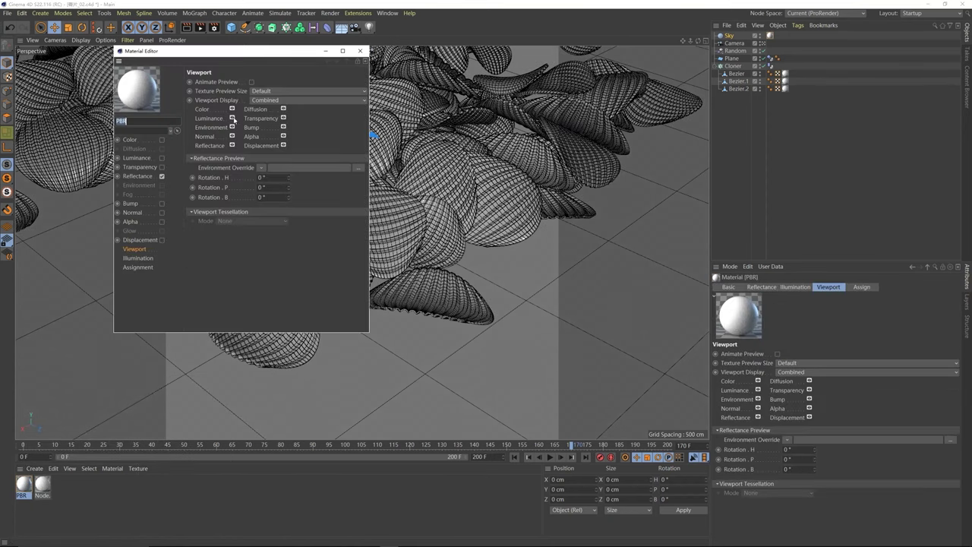
left_click_drag(236, 54, 380, 78)
left_click(306, 201)
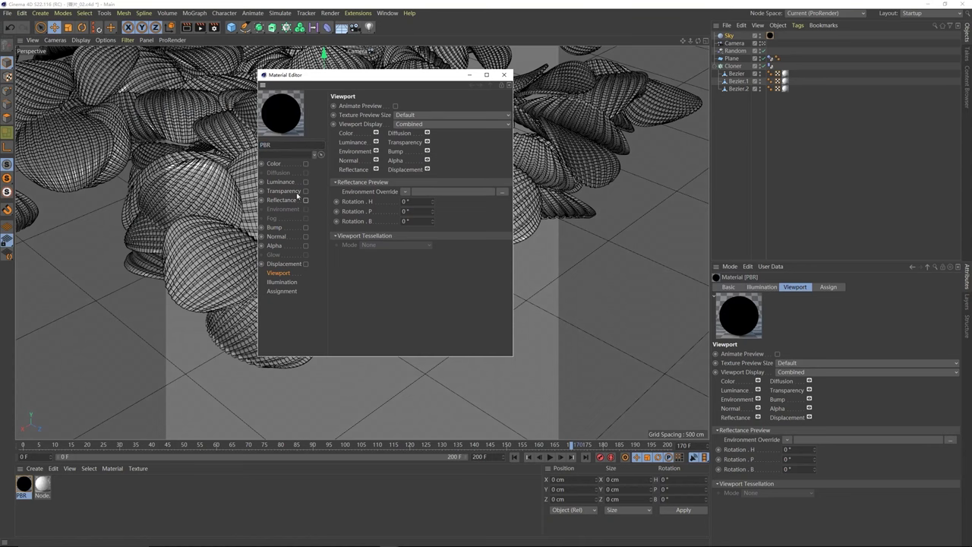
left_click(282, 182)
left_click(305, 182)
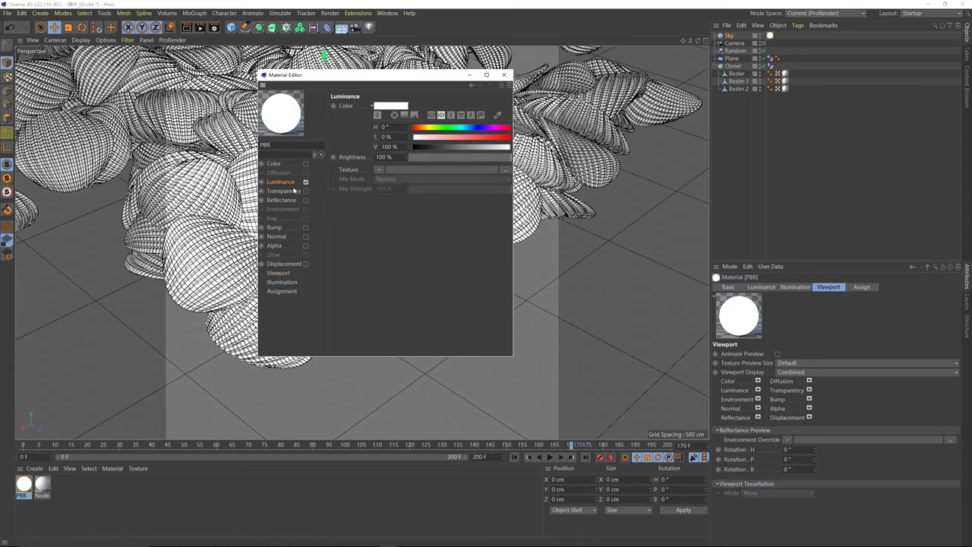
Step: Load BackLight_4K_01 as the sky material's Luminance texture without copying the image to the project location
left_click(506, 170)
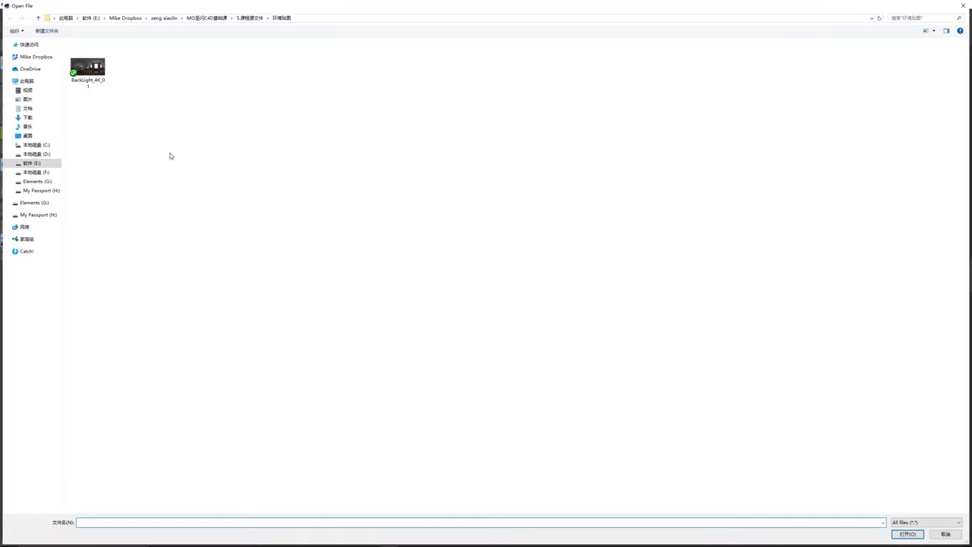
left_click(81, 83)
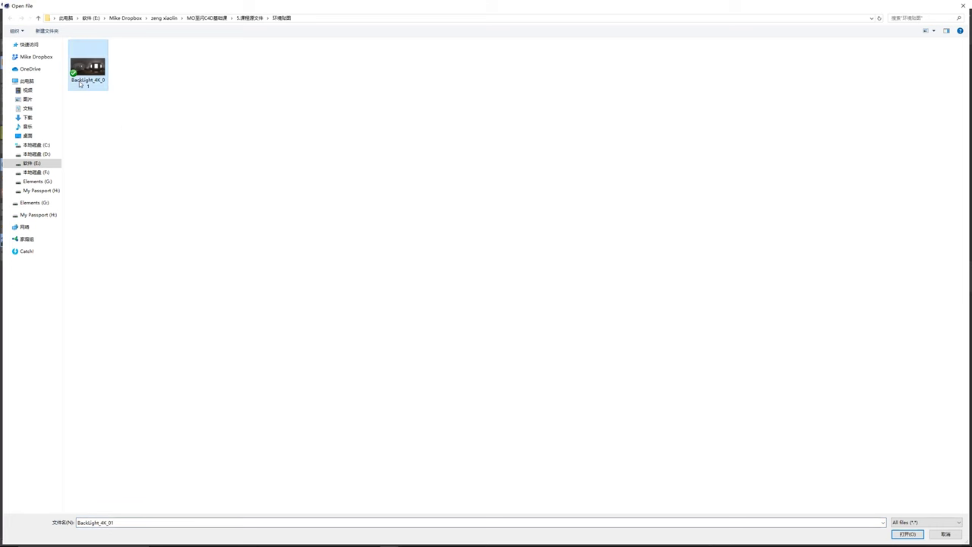
double_click(87, 84)
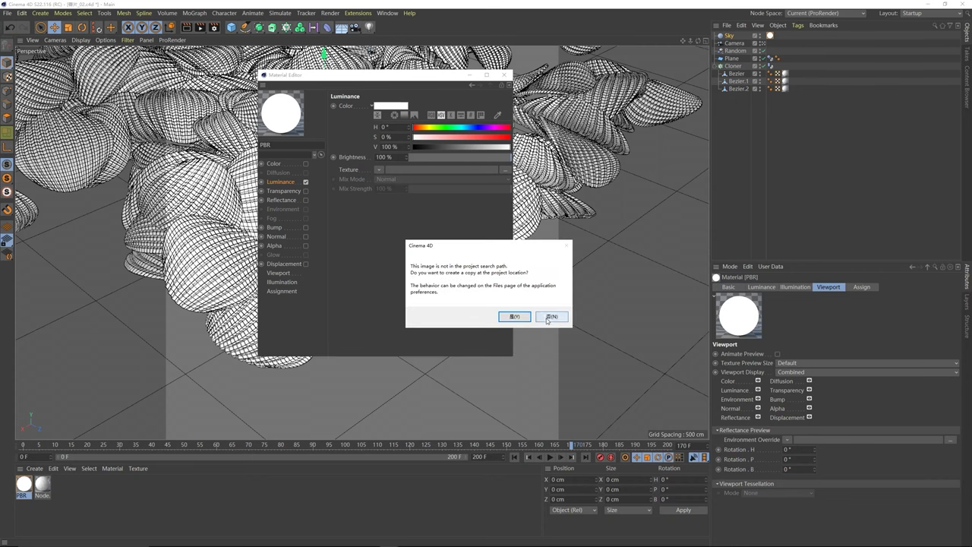
left_click(538, 317)
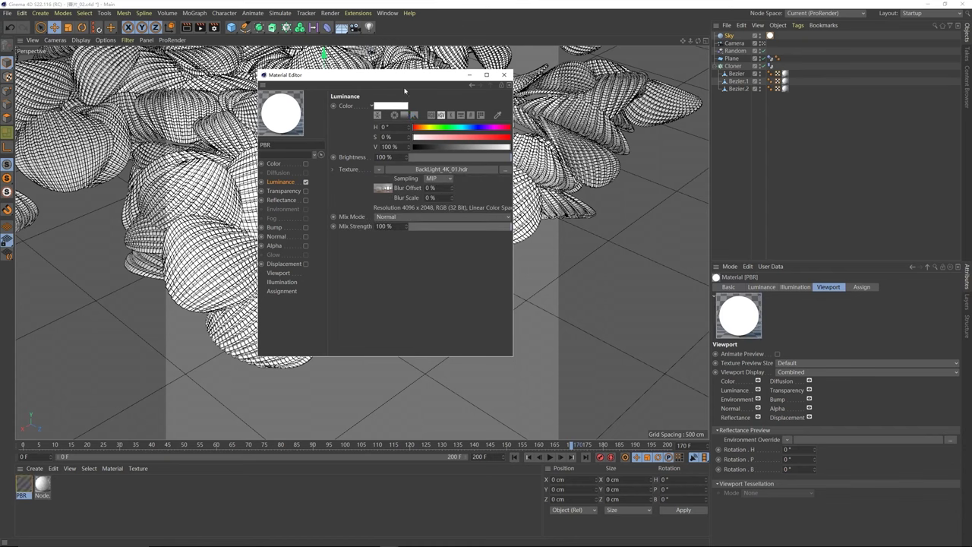
left_click_drag(404, 78, 547, 260)
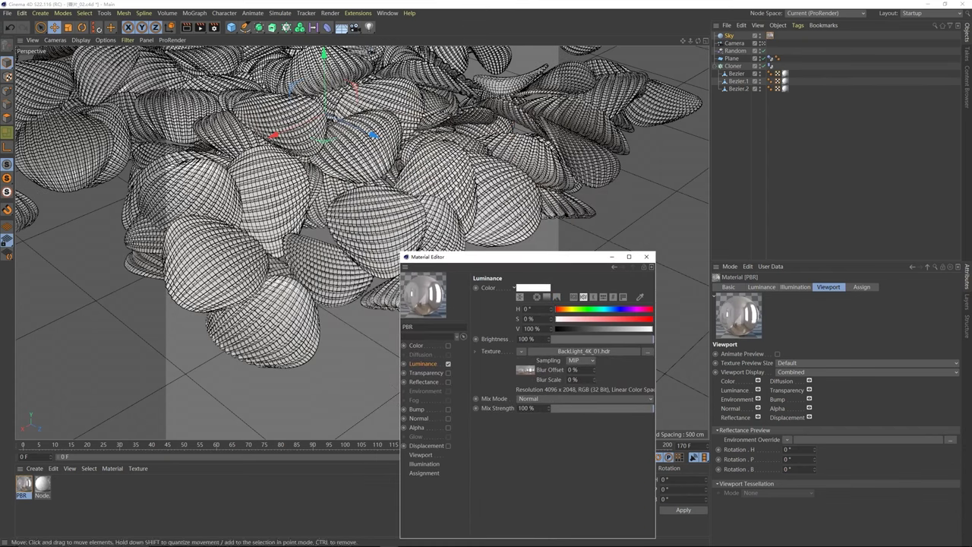
Step: Switch the interface layout to the custom 渲染 (User) layout with its ProRender preview view
left_click(168, 28)
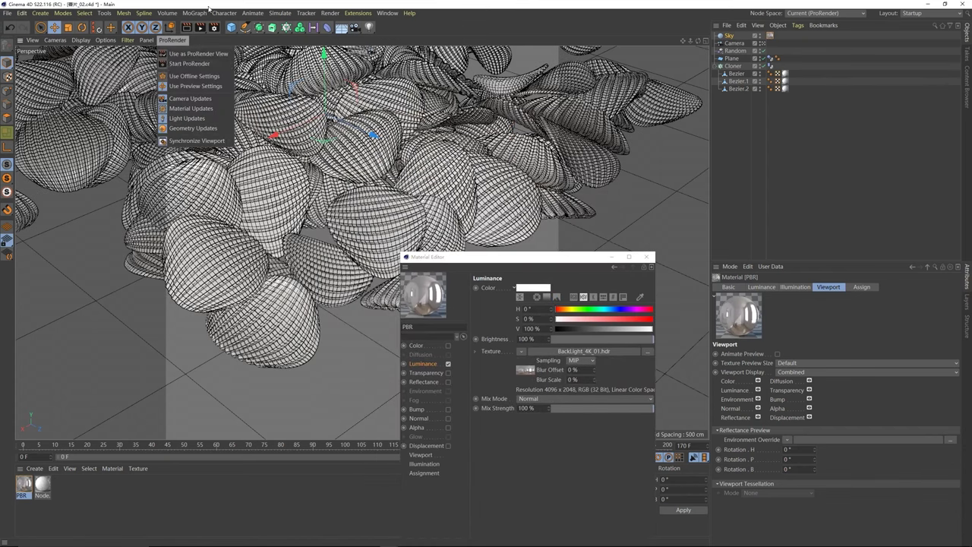
left_click(591, 3)
left_click(933, 15)
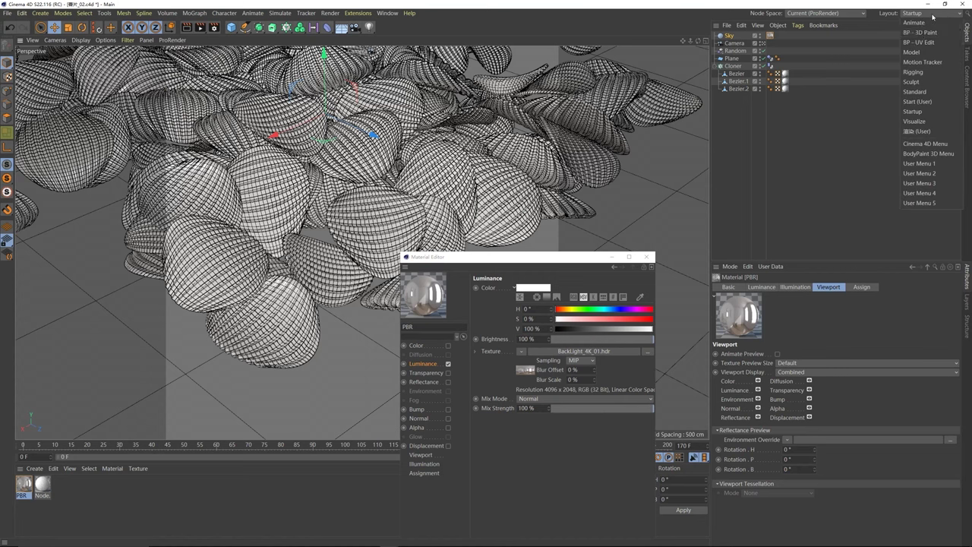
left_click(918, 132)
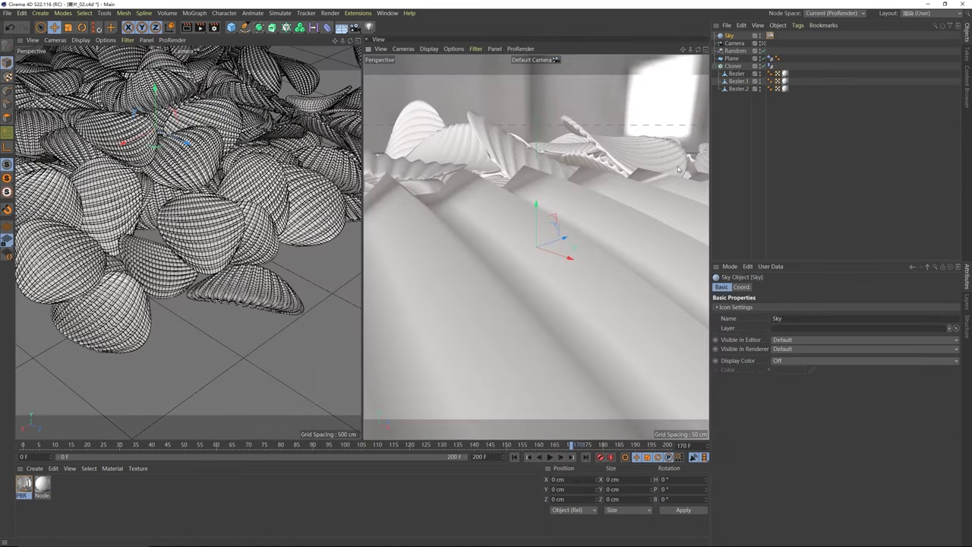
Step: Reframe the default-camera viewport around the chip pile and start a ProRender preview in the camera viewport
left_click_drag(493, 200, 515, 180, "alt")
scroll(515, 178, "down", 7)
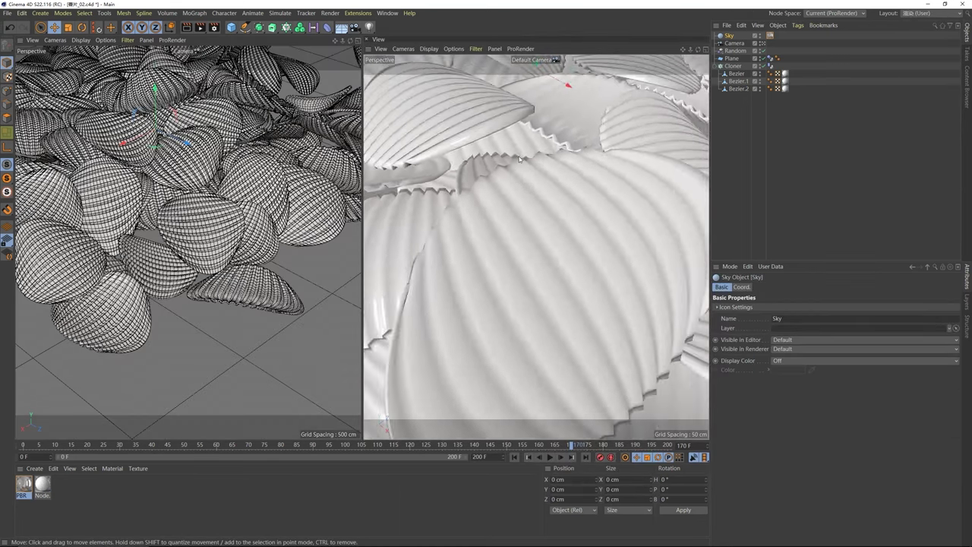
middle_click_drag(511, 173, 504, 206, "alt")
left_click_drag(505, 206, 543, 191, "alt")
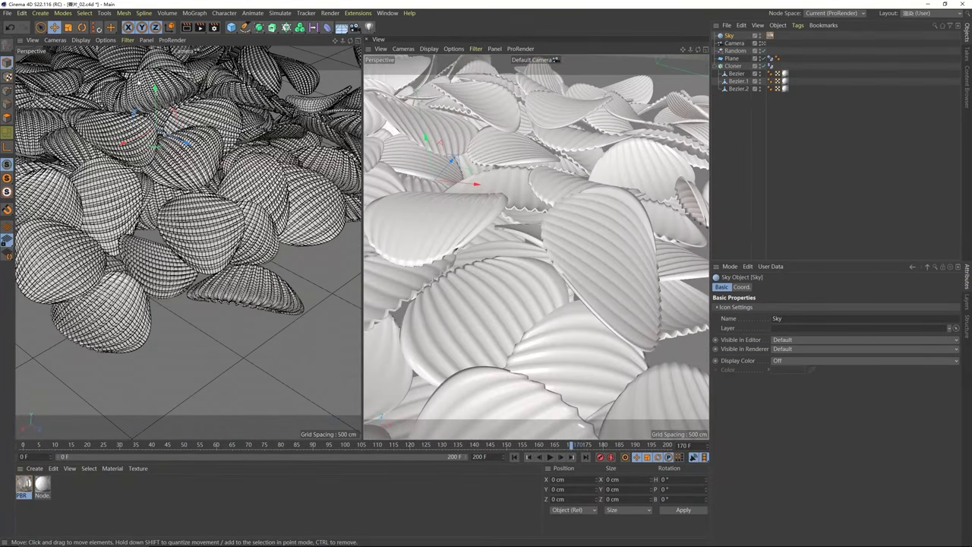
left_click_drag(628, 216, 597, 186, "alt")
left_click(172, 39)
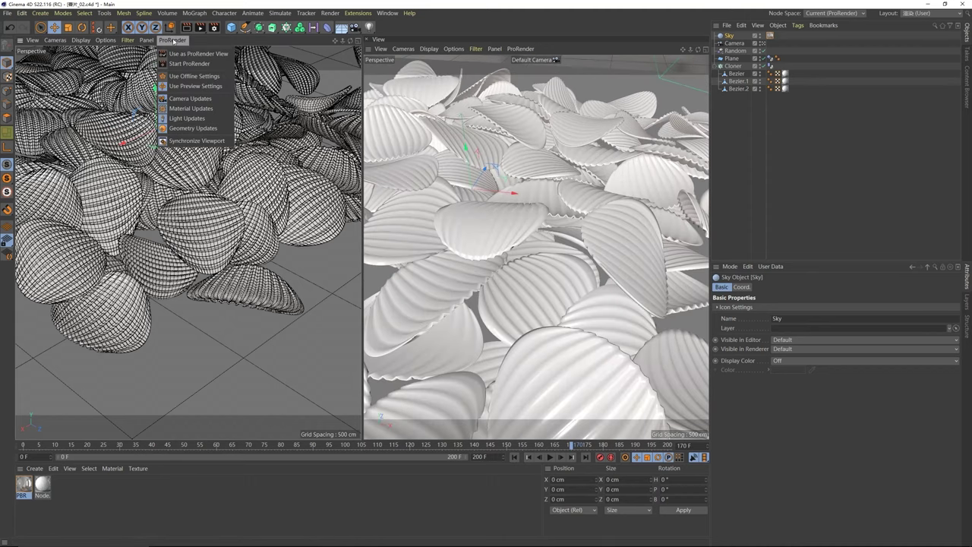
left_click(186, 63)
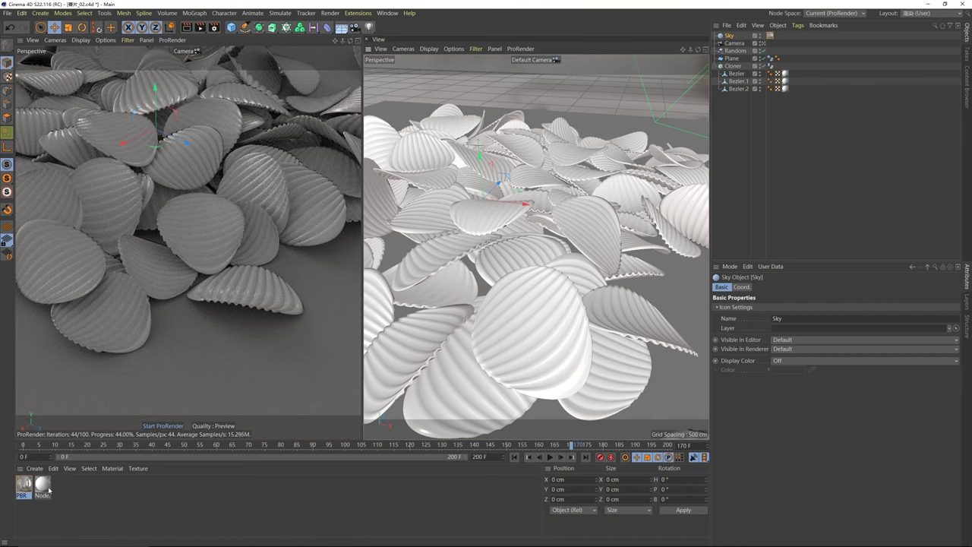
Step: Set the exposure of the BackLight_4K_01.hdr luminance texture in the sky's PBR material to 1.5 and close the material
double_click(24, 484)
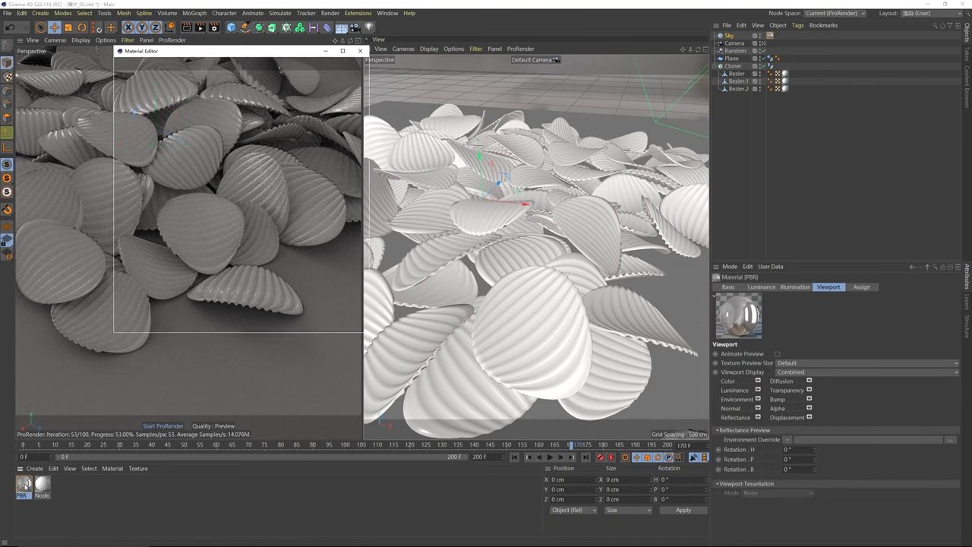
left_click_drag(243, 45, 456, 108)
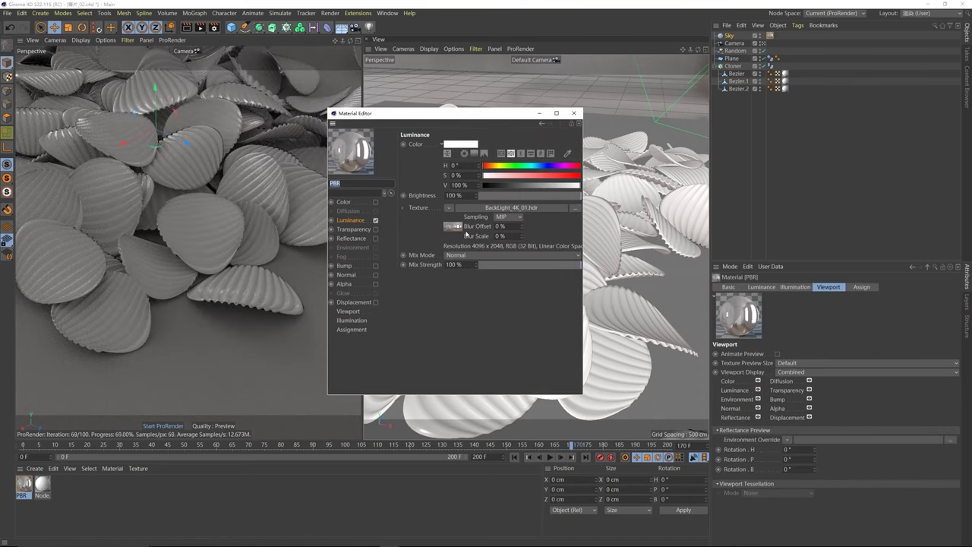
left_click(453, 226)
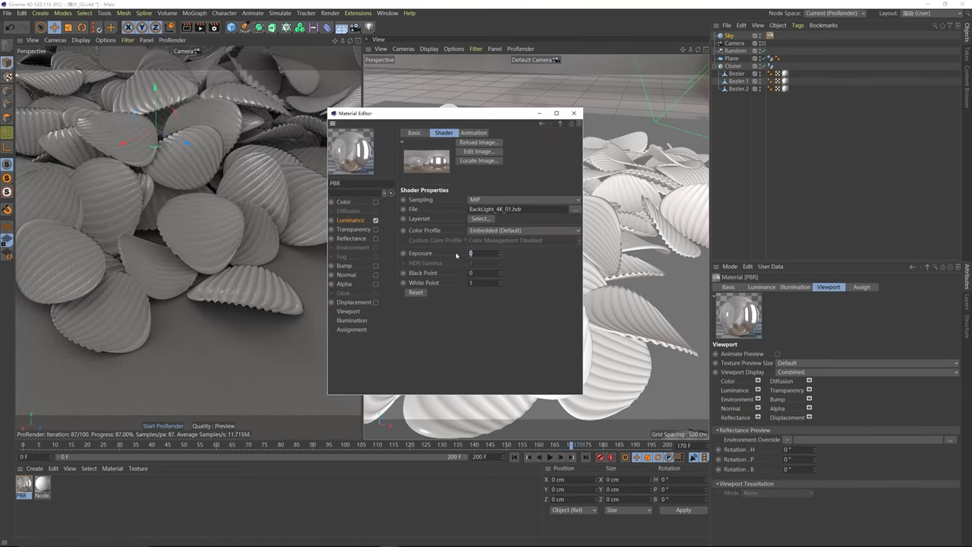
type("1.5")
key("Return")
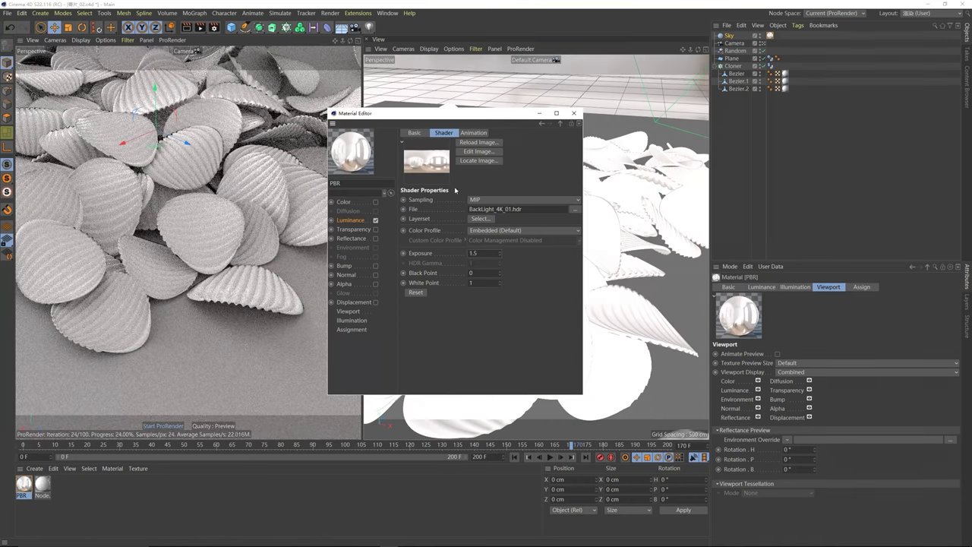
left_click_drag(445, 124, 434, 139)
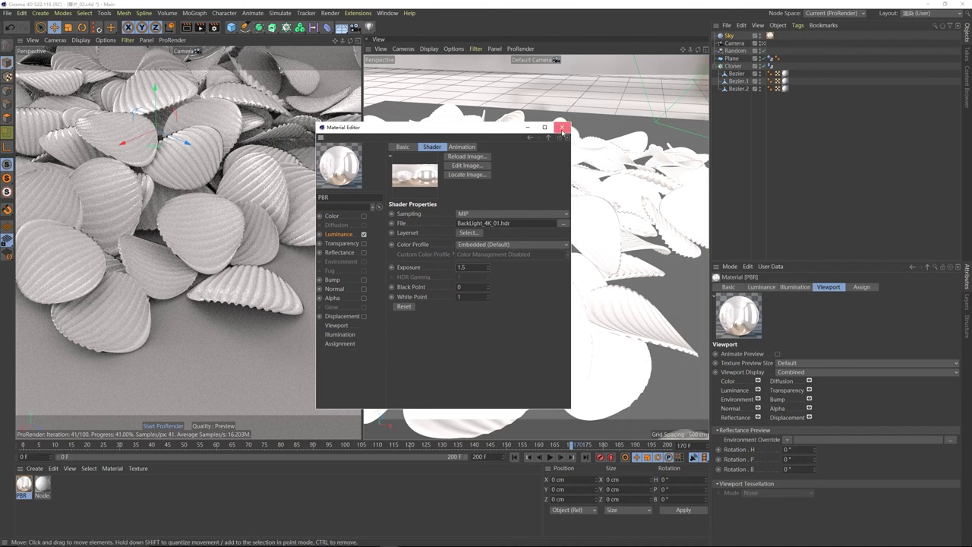
left_click(563, 129)
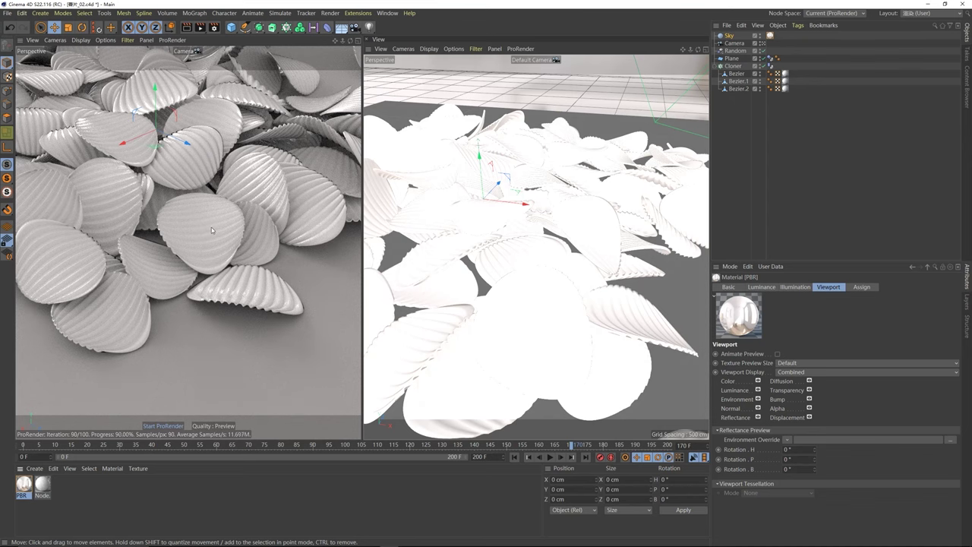
Step: Open the chips' node material for editing and reposition its Uber Surface and Material nodes to free space before them
double_click(44, 485)
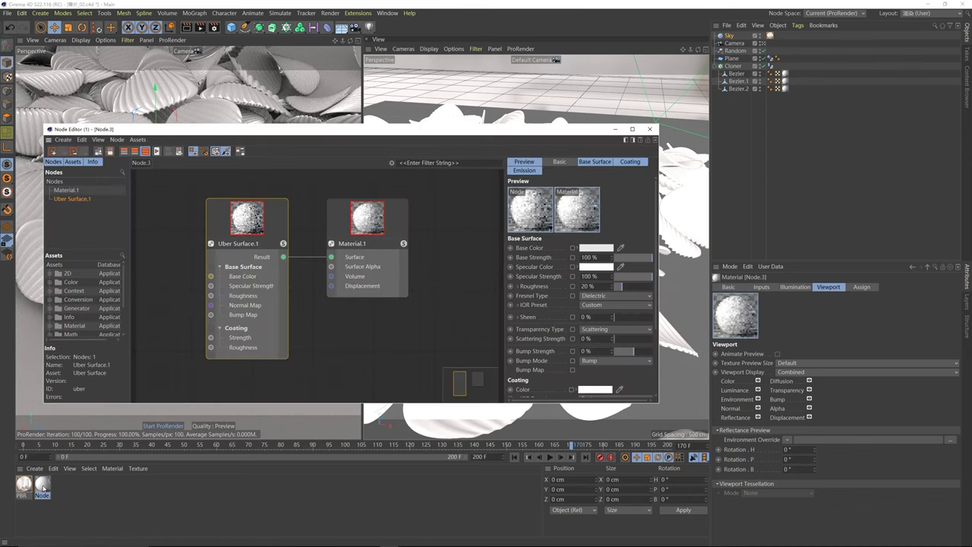
left_click_drag(248, 130, 379, 138)
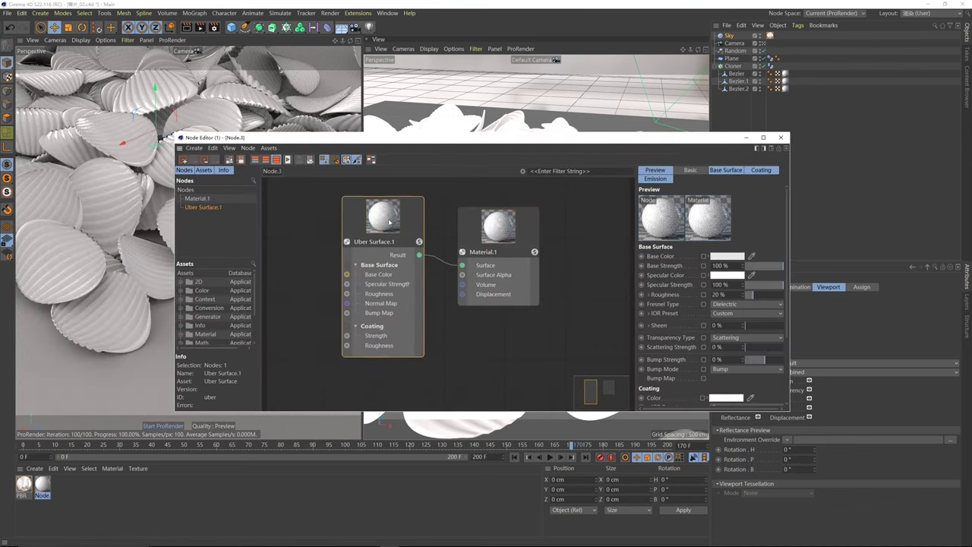
left_click_drag(389, 222, 385, 220)
left_click_drag(489, 227, 572, 237)
left_click_drag(410, 225, 481, 235)
scroll(372, 236, "down", 1)
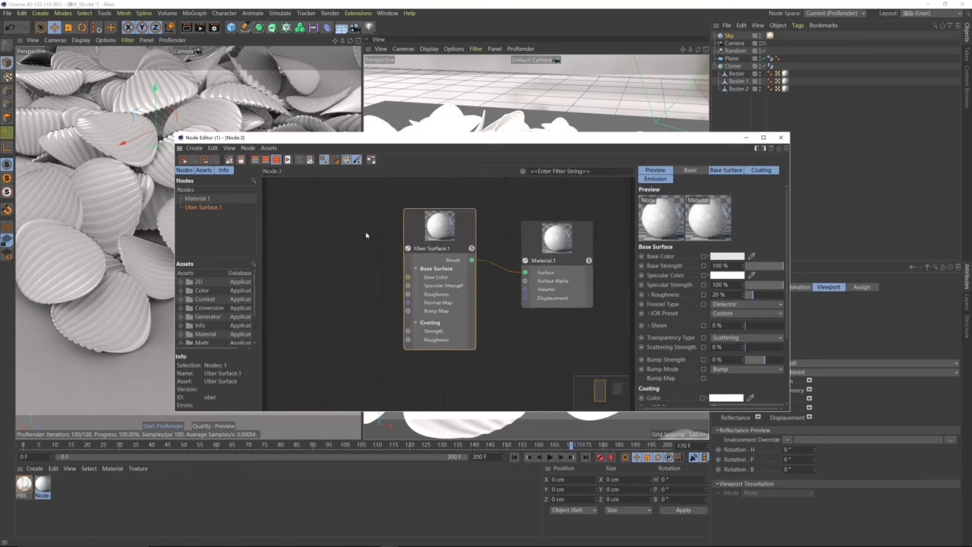
Step: Find the Image asset and add an Image node in front of the Uber Surface node
left_click(215, 264)
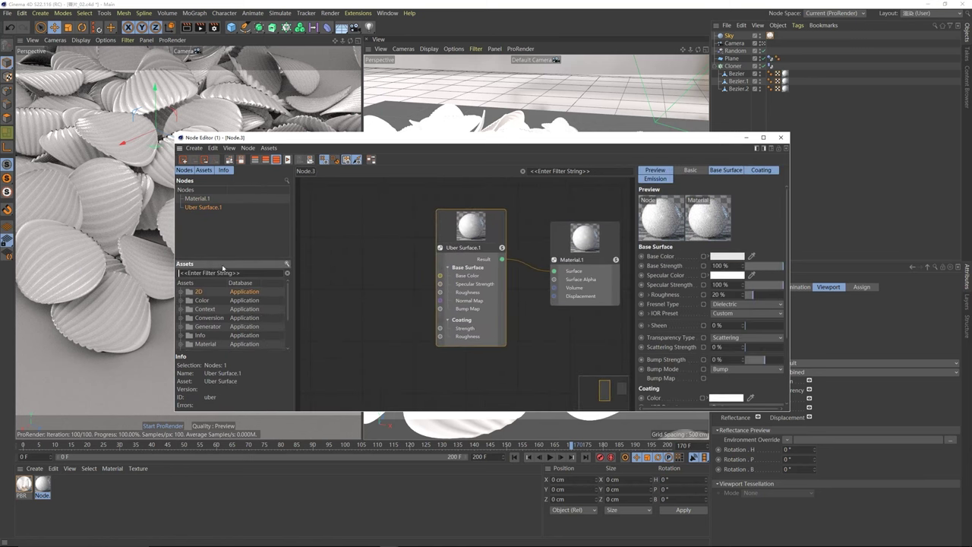
left_click(223, 273)
type("image")
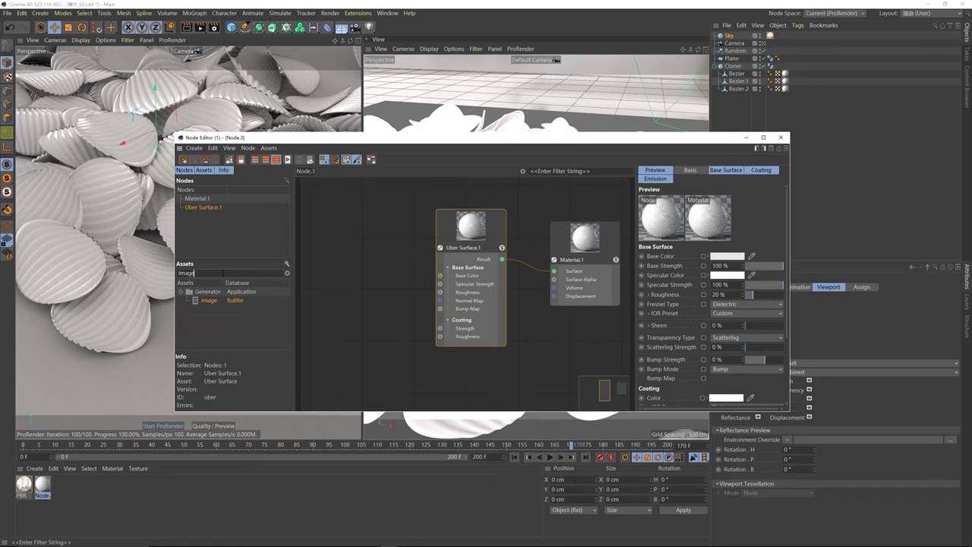
left_click_drag(242, 301, 358, 290)
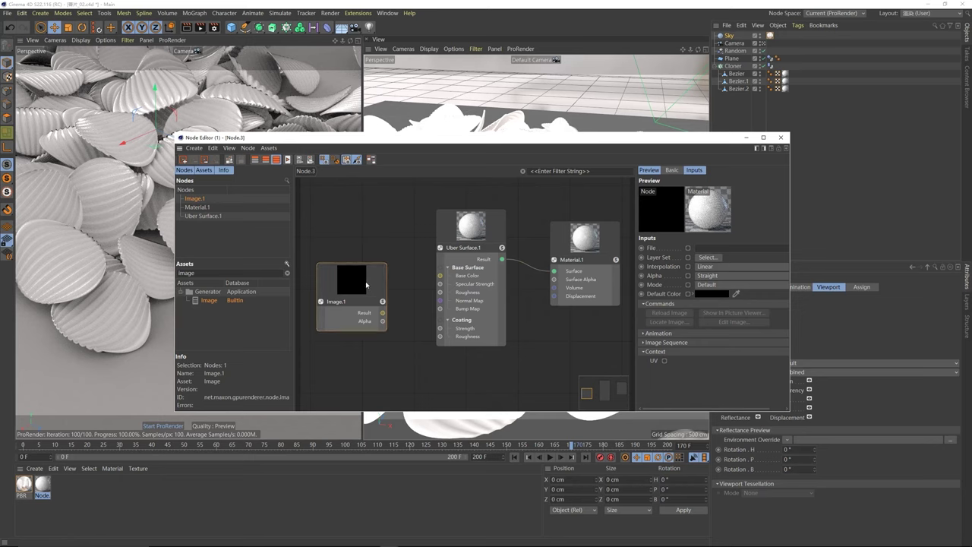
left_click_drag(365, 281, 371, 284)
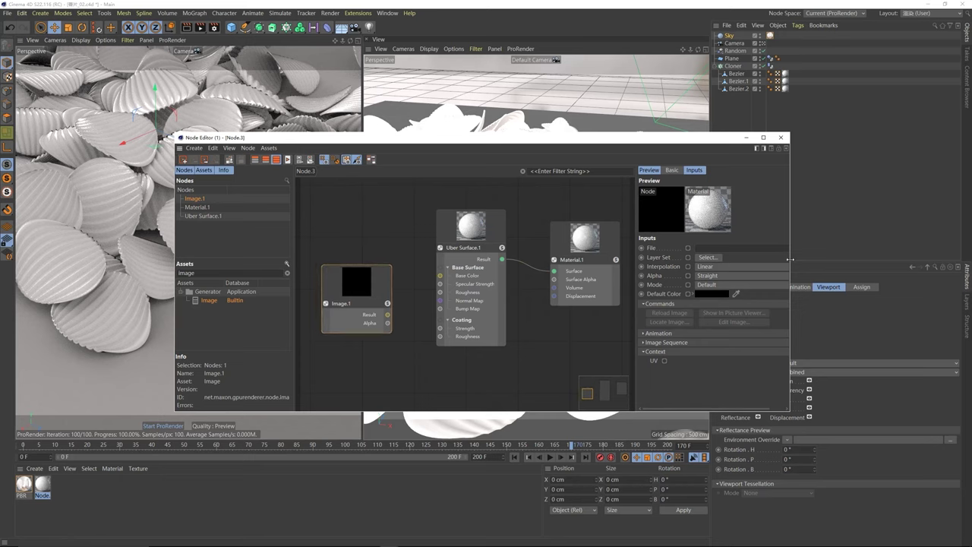
Step: Widen the node editor and load the 薯片贴图_A picture into the Image node
left_click_drag(791, 260, 780, 231)
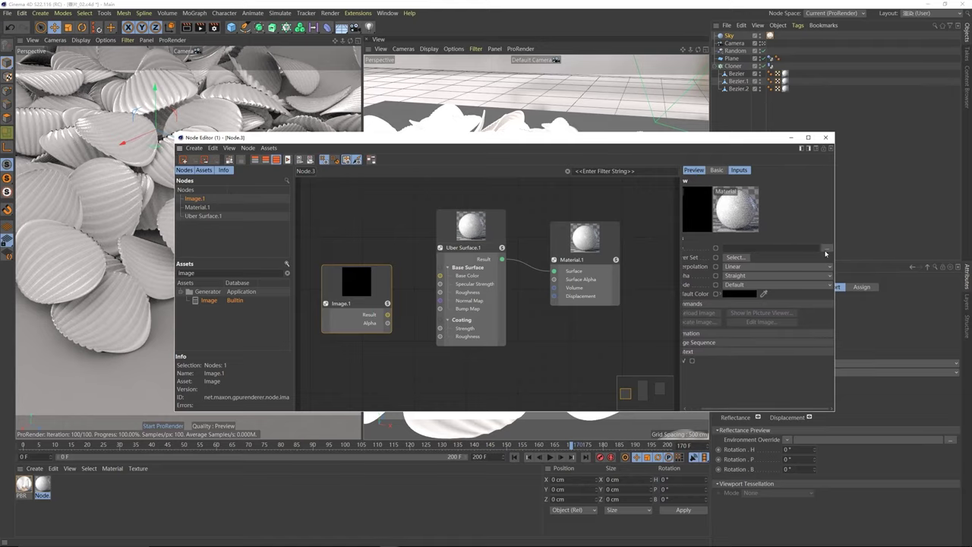
left_click(827, 250)
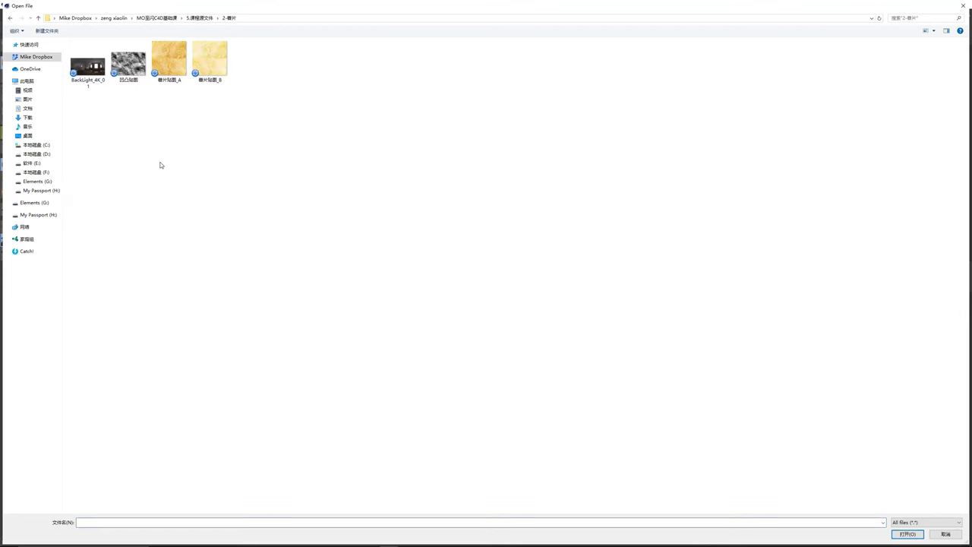
left_click(169, 79)
left_click(211, 68)
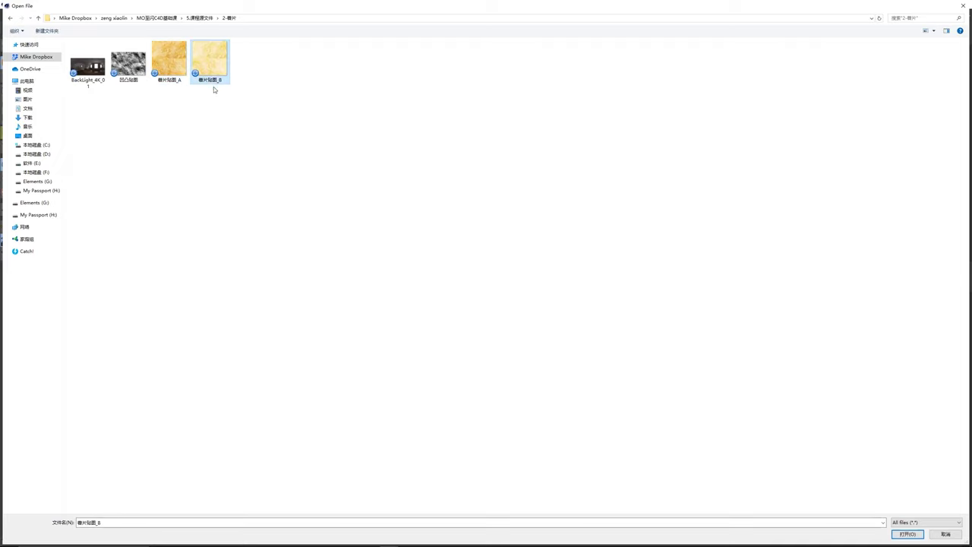
left_click(168, 65)
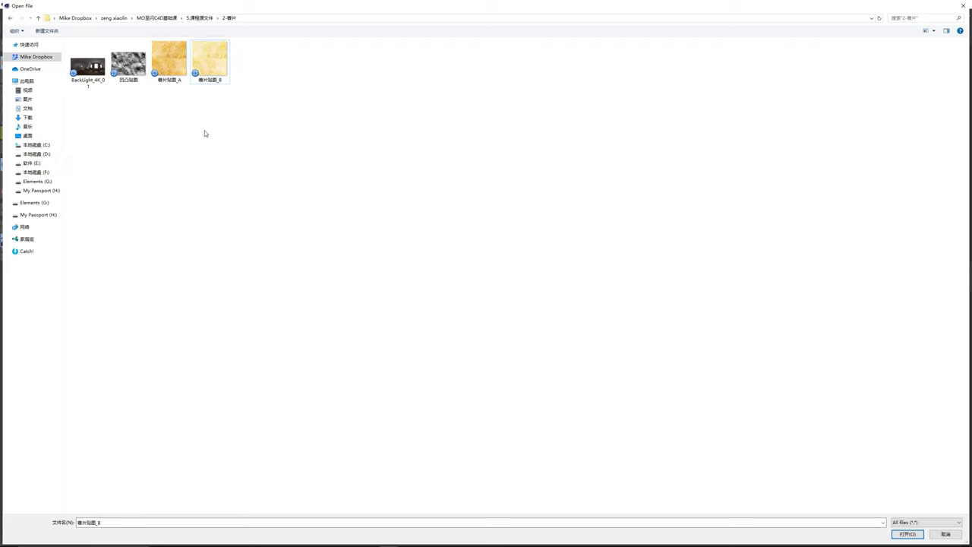
double_click(173, 73)
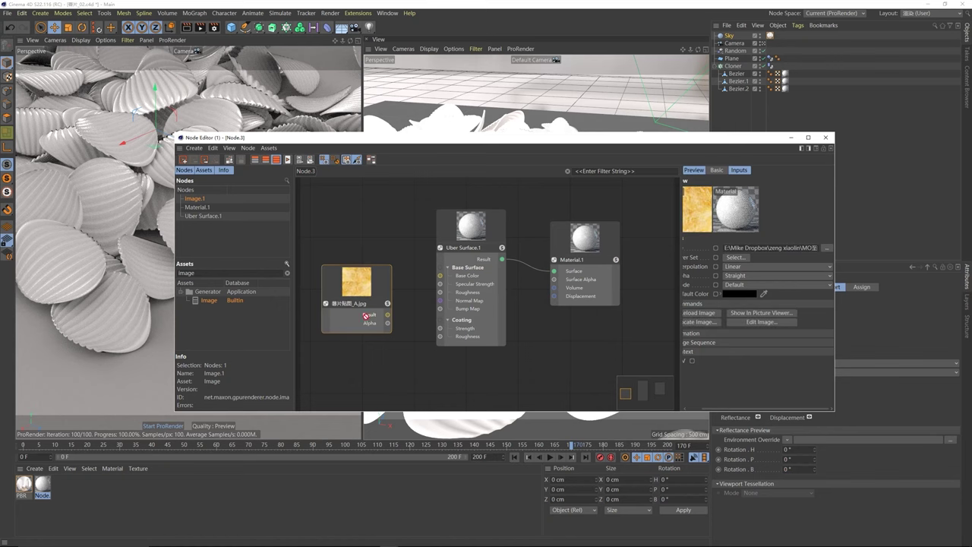
Step: Connect the 薯片贴图_A image's Result to the Uber Surface's Base Color and move the node editor clear of the render preview
left_click(370, 316)
left_click_drag(387, 315, 440, 275)
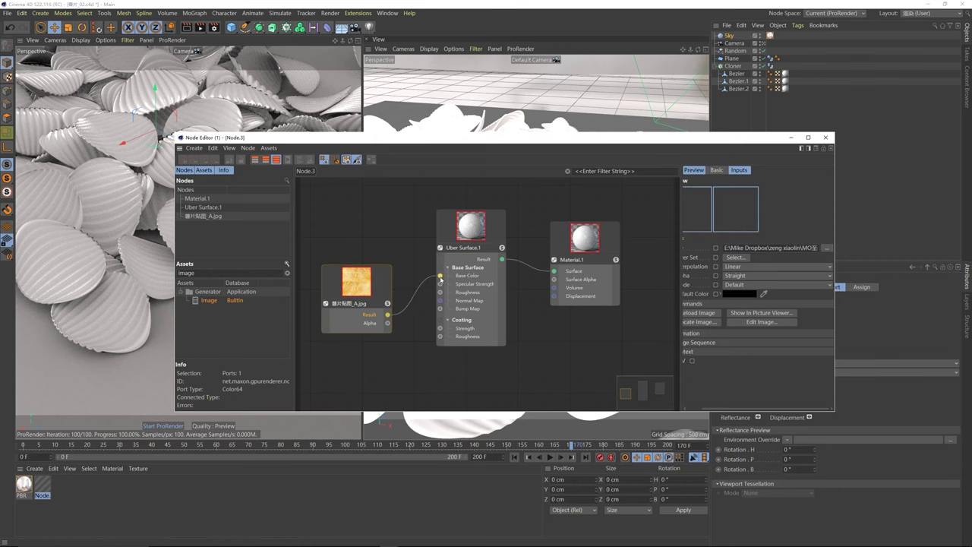
left_click_drag(349, 140, 325, 206)
left_click_drag(342, 343, 326, 276)
left_click_drag(375, 200, 461, 295)
left_click(473, 285)
left_click(348, 265)
scroll(446, 212, "up", 3)
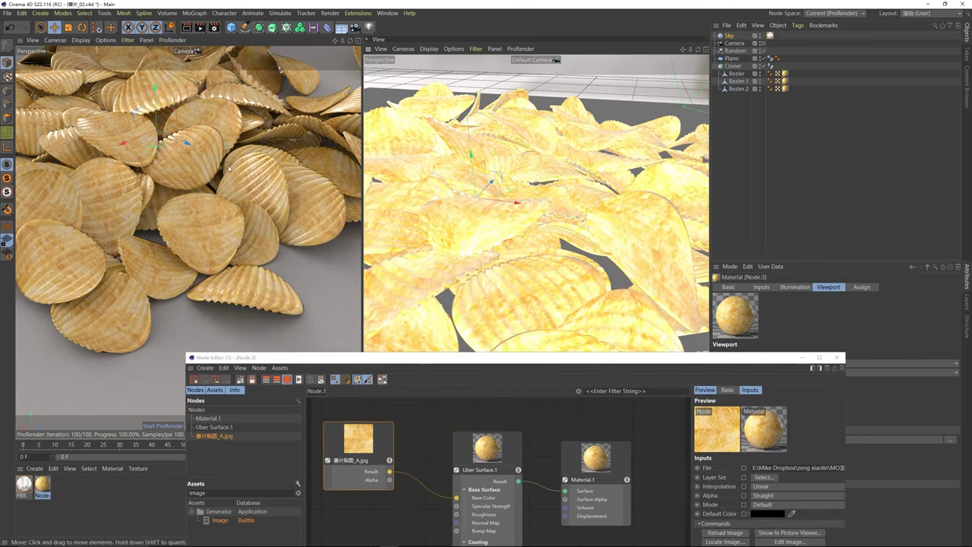
Step: Tidy the node layout and add a second Image node below the 薯片贴图_A node
left_click_drag(432, 360, 402, 219)
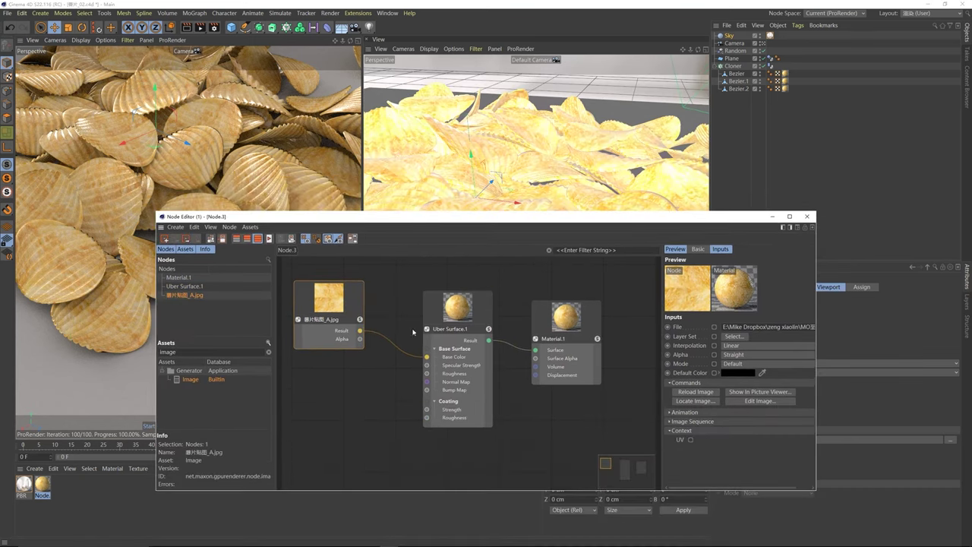
left_click_drag(447, 336, 450, 322)
left_click_drag(347, 305, 358, 293)
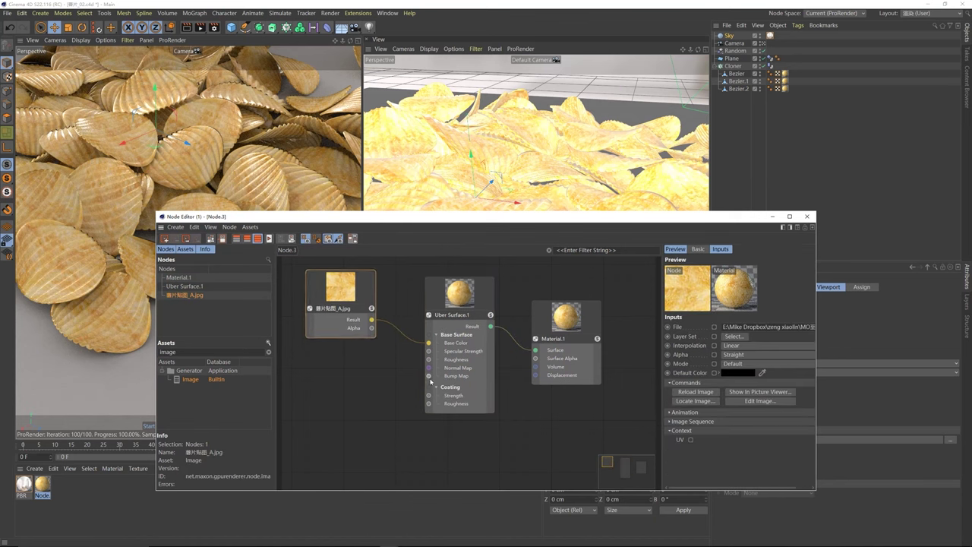
left_click_drag(455, 330, 465, 337)
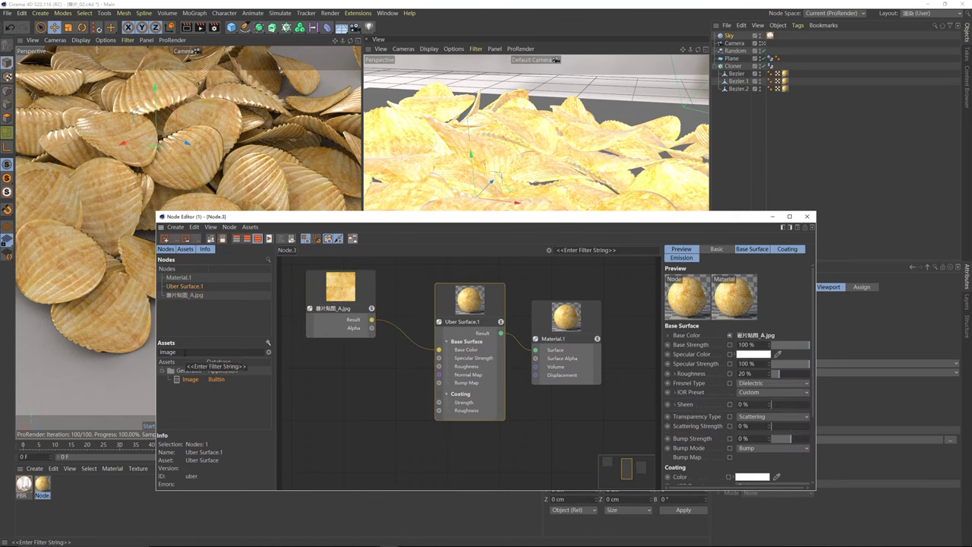
left_click(190, 383)
left_click_drag(332, 404, 331, 402)
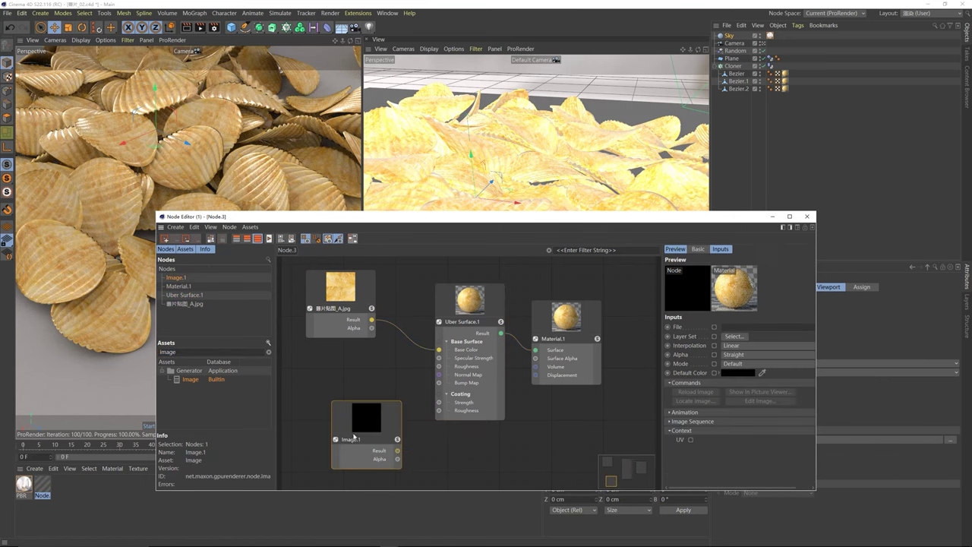
left_click_drag(355, 436, 338, 427)
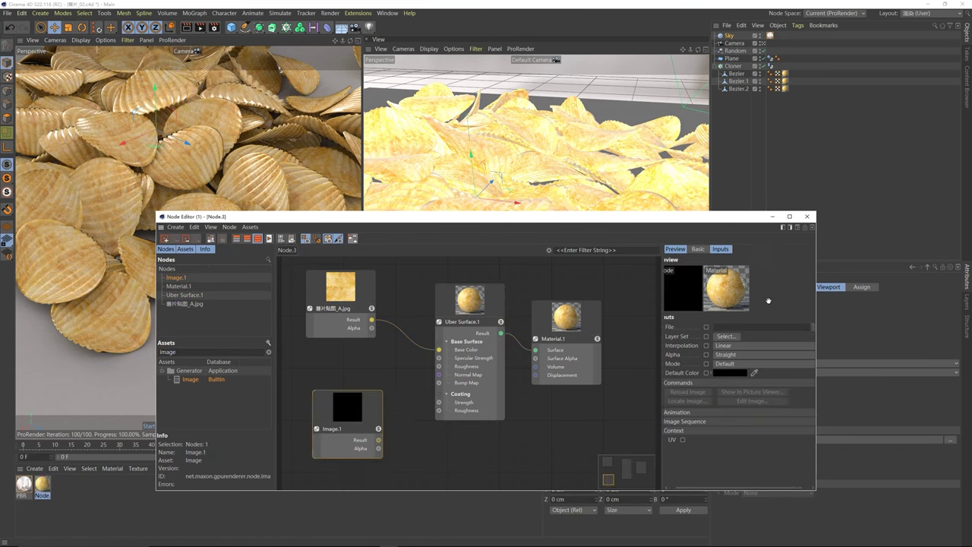
Step: Load 凹凸贴图 into the second Image node after previewing the picture, and connect its Result to the Uber Surface's Bump Map
left_click(815, 329)
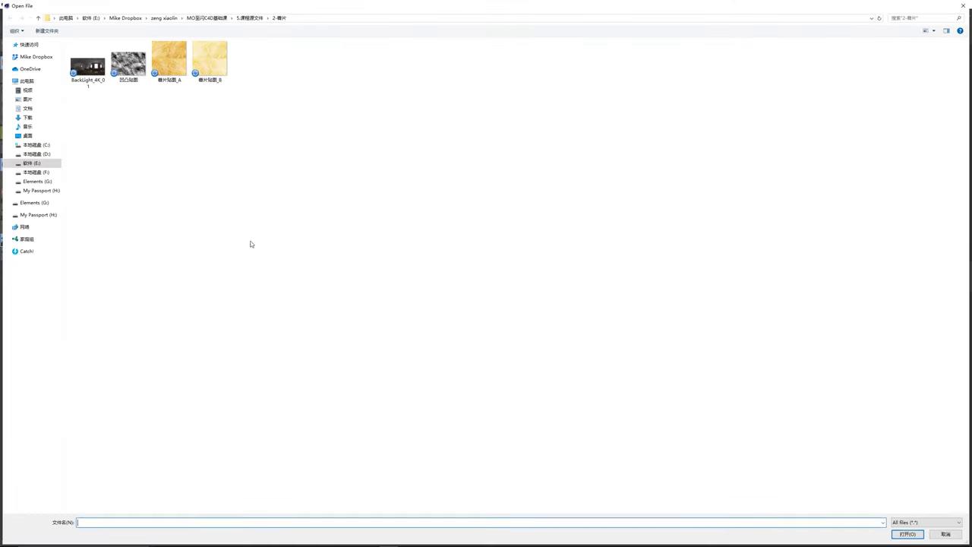
right_click(122, 55)
left_click(84, 70)
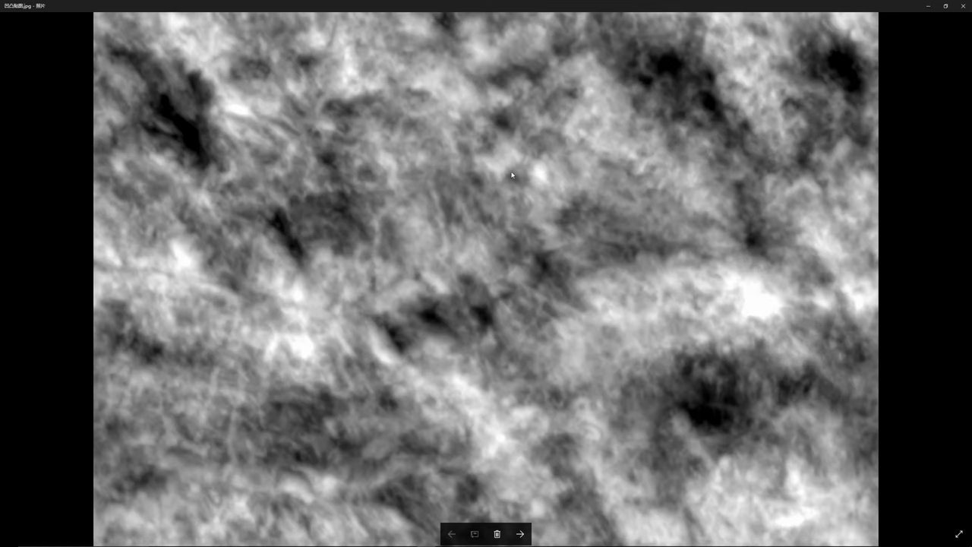
left_click(963, 5)
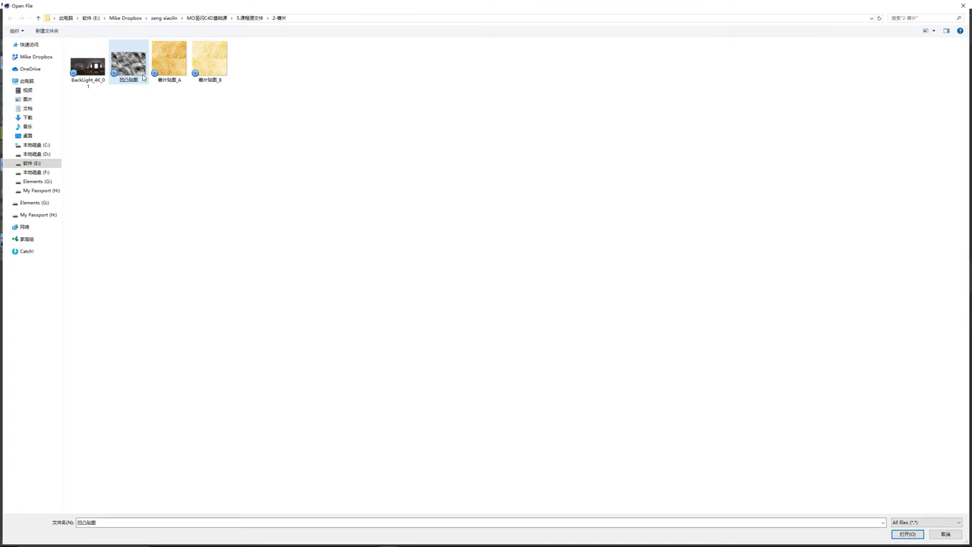
double_click(129, 65)
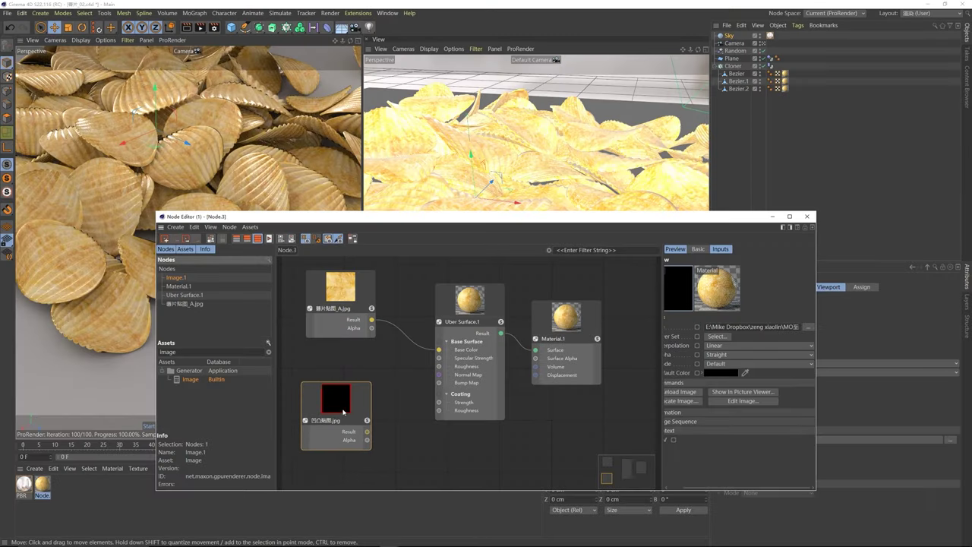
left_click_drag(367, 432, 439, 385)
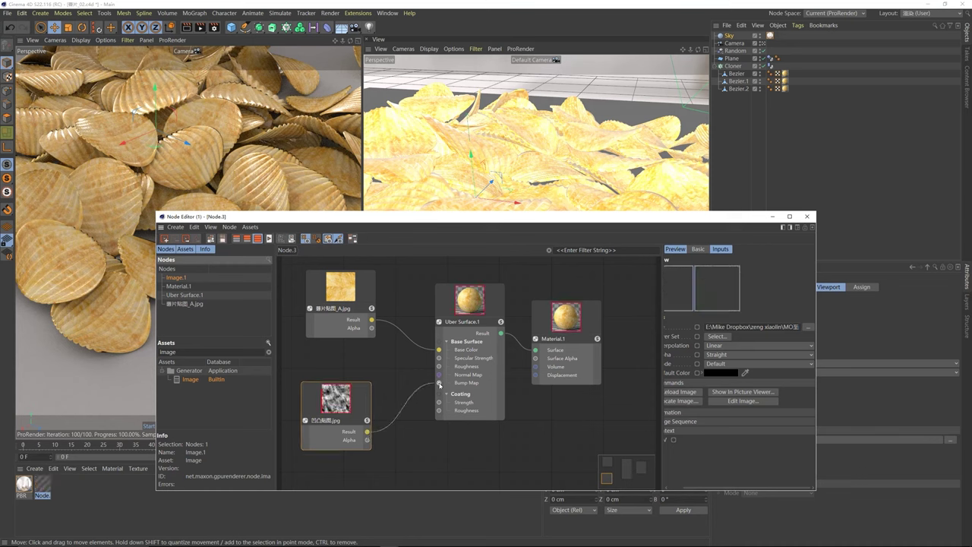
left_click(484, 376)
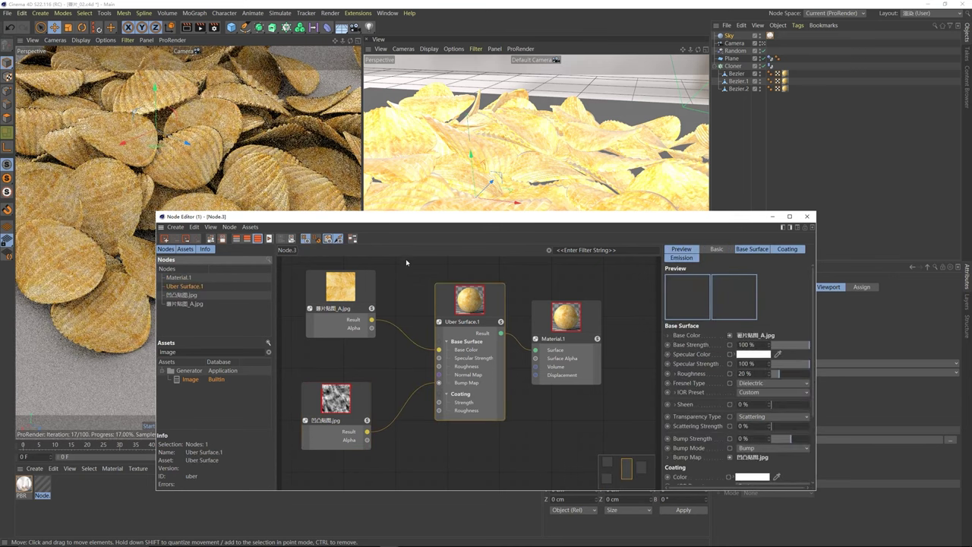
Step: Set the Uber Surface's Bump Strength to 200% and move the node editor down to uncover the render preview
left_click_drag(429, 221, 394, 223)
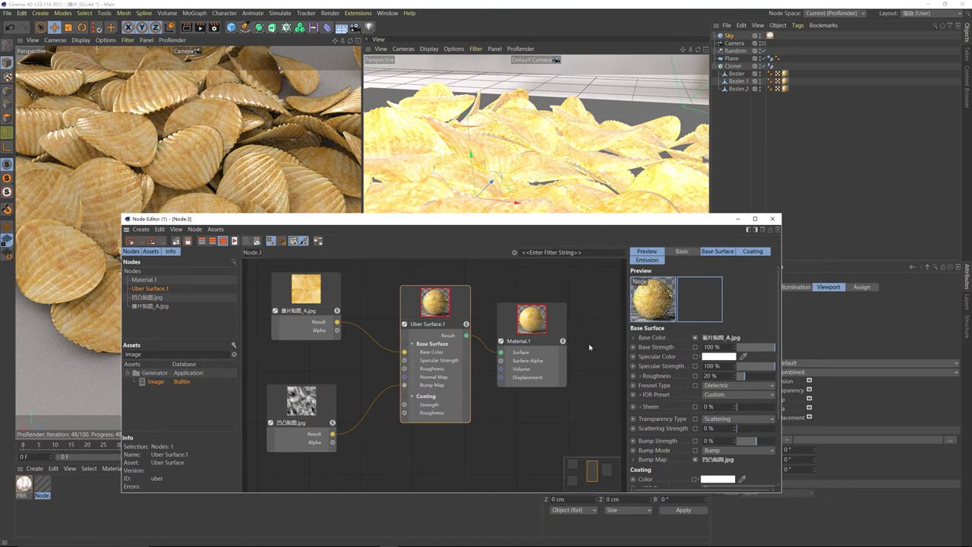
left_click(670, 442)
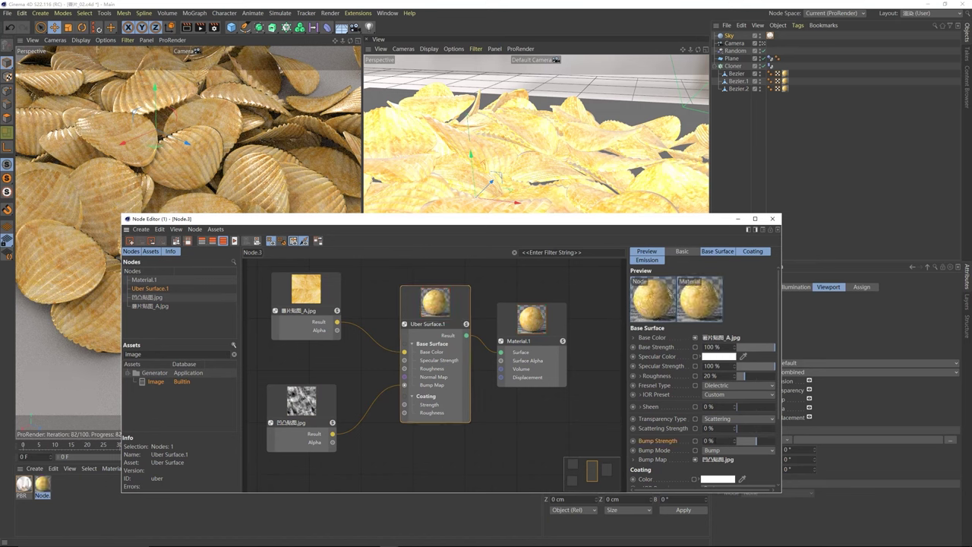
left_click(714, 441)
type("200")
key("Return")
left_click_drag(321, 222, 379, 361)
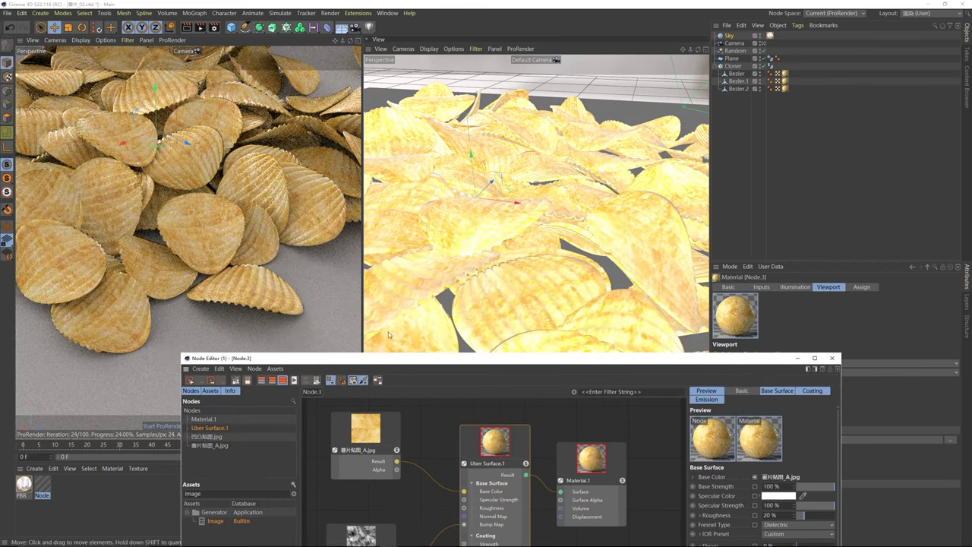
Step: Leave the scene camera and examine the bump texture on the chips up close in the ProRender preview
left_click(762, 44)
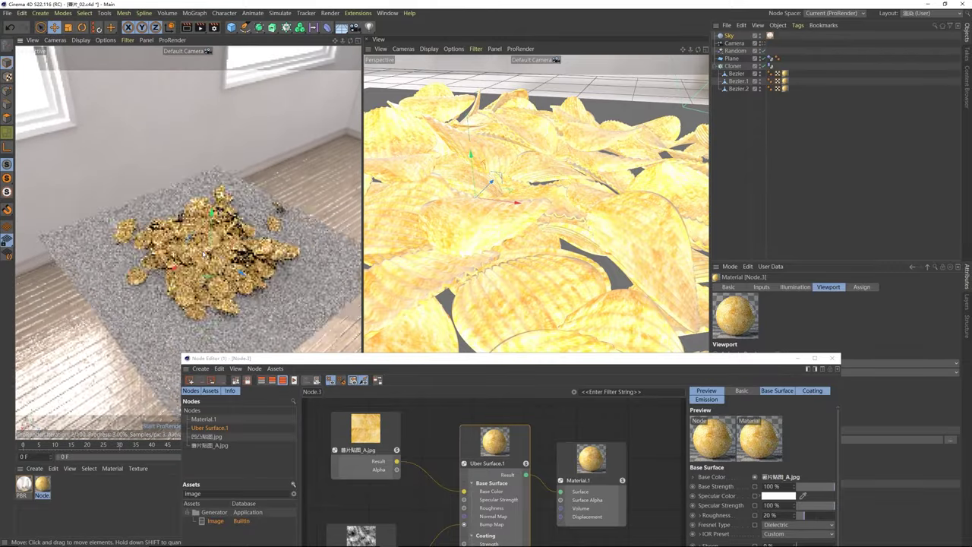
scroll(204, 254, "up", 12)
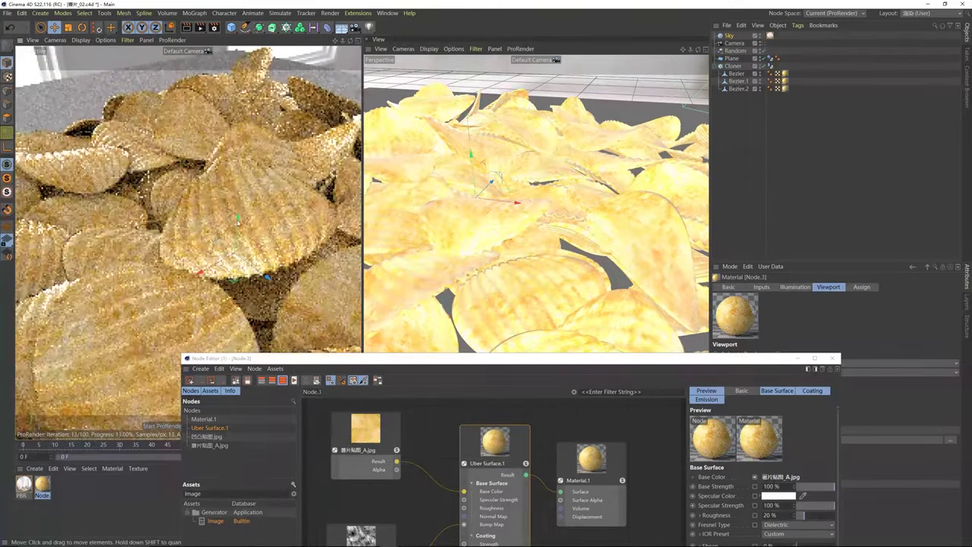
scroll(237, 219, "up", 8)
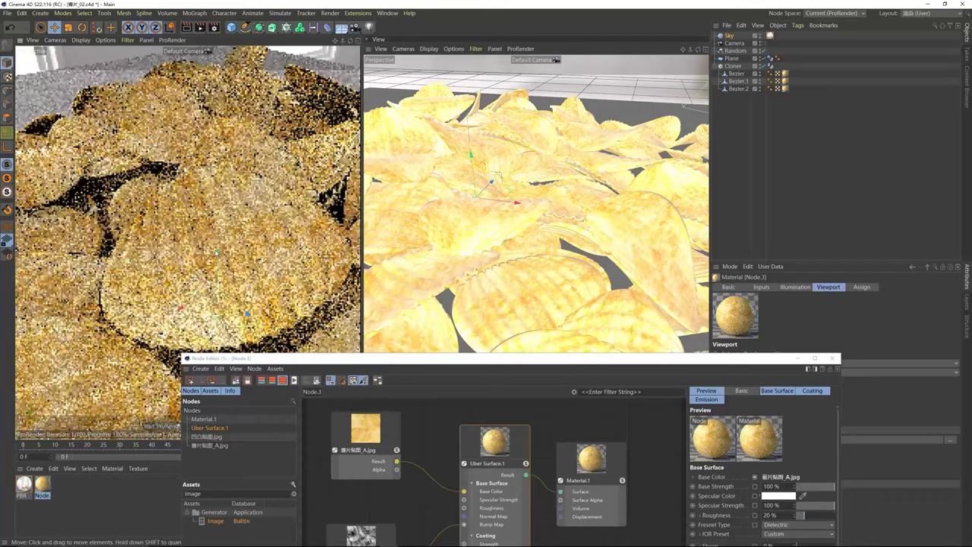
left_click_drag(216, 253, 239, 274, "alt")
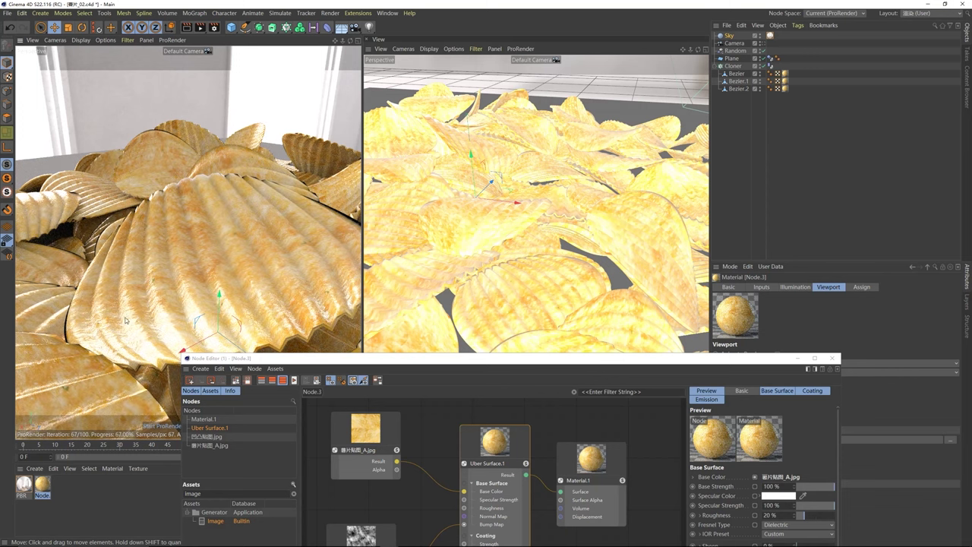
left_click_drag(170, 310, 229, 310, "alt")
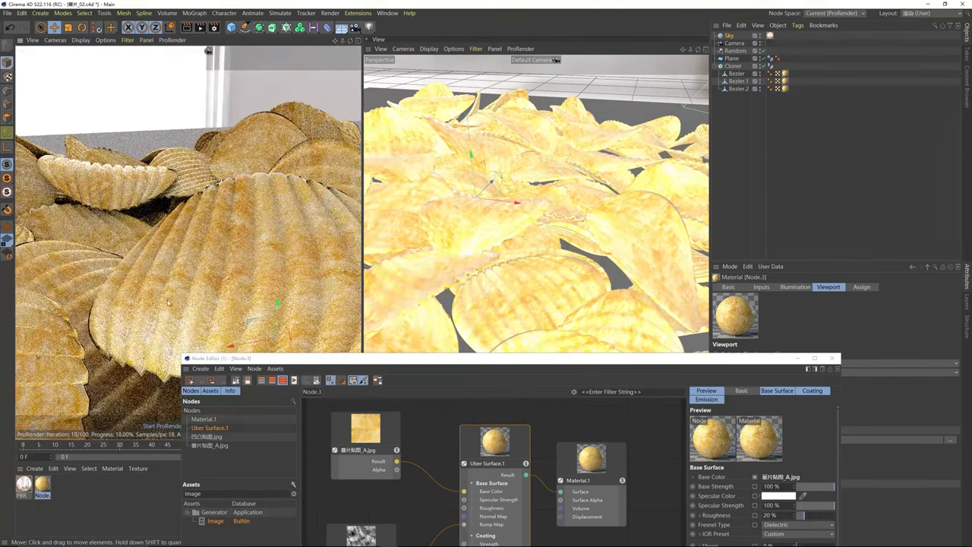
Step: Raise the Uber Surface's Bump Strength to 400% and place the node editor below the chips in the preview
left_click(361, 534)
left_click_drag(454, 355, 510, 158)
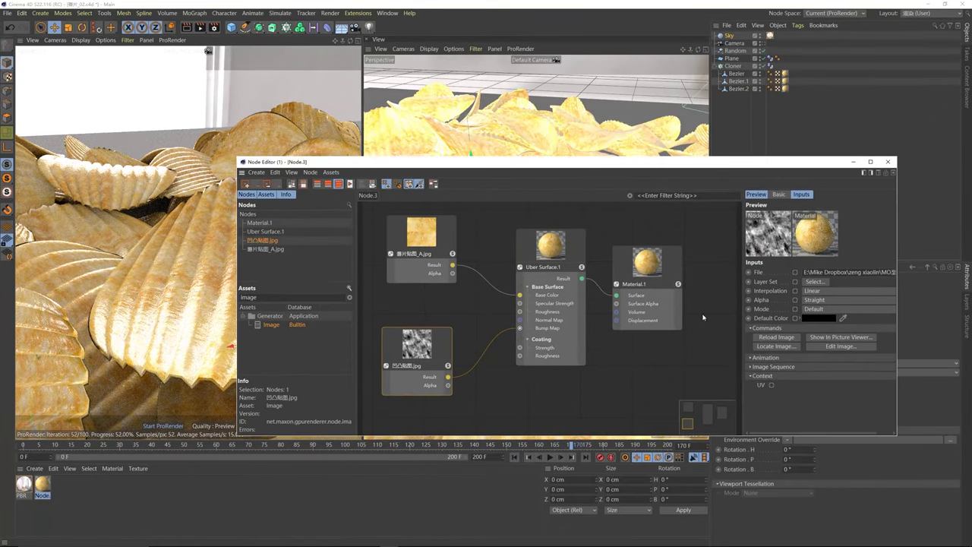
left_click(565, 281)
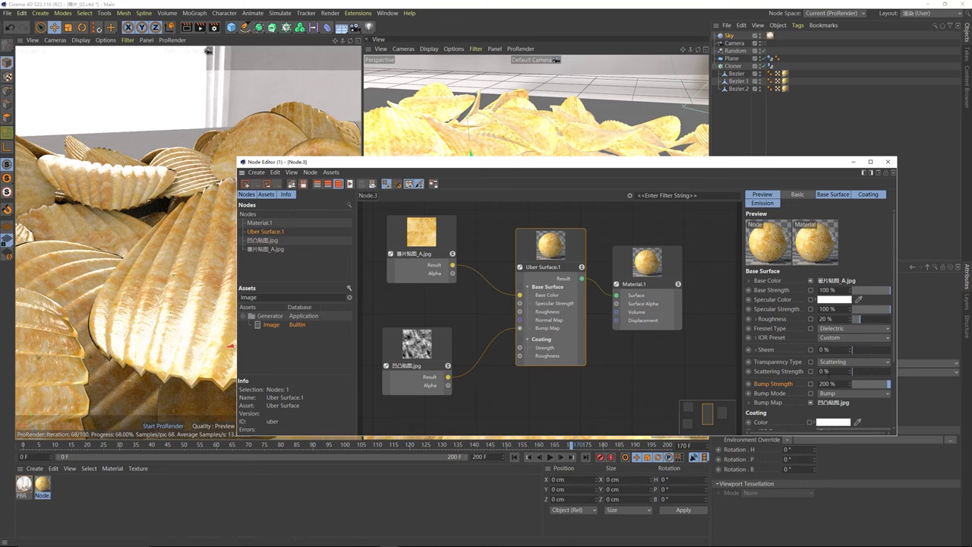
left_click_drag(837, 384, 806, 385)
type("400")
key("Return")
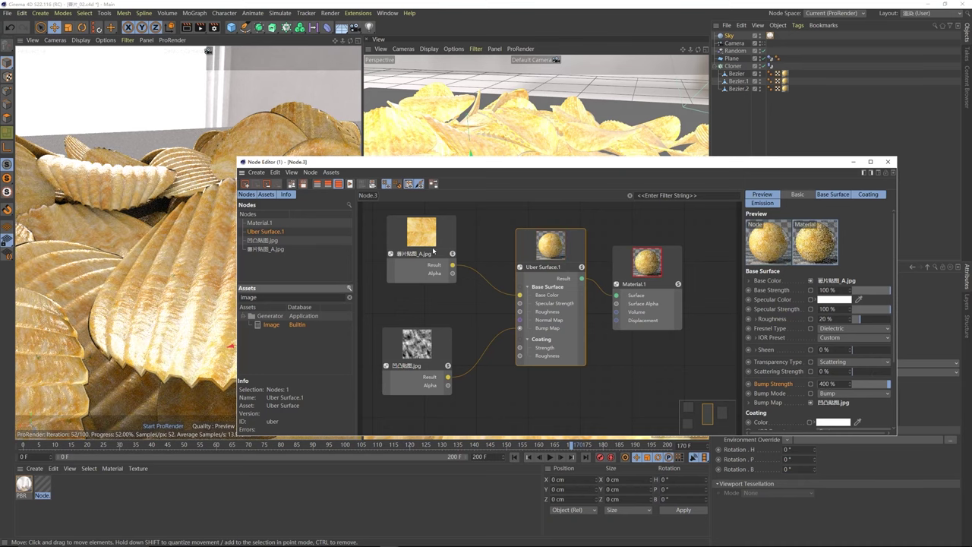
left_click_drag(417, 167, 378, 219)
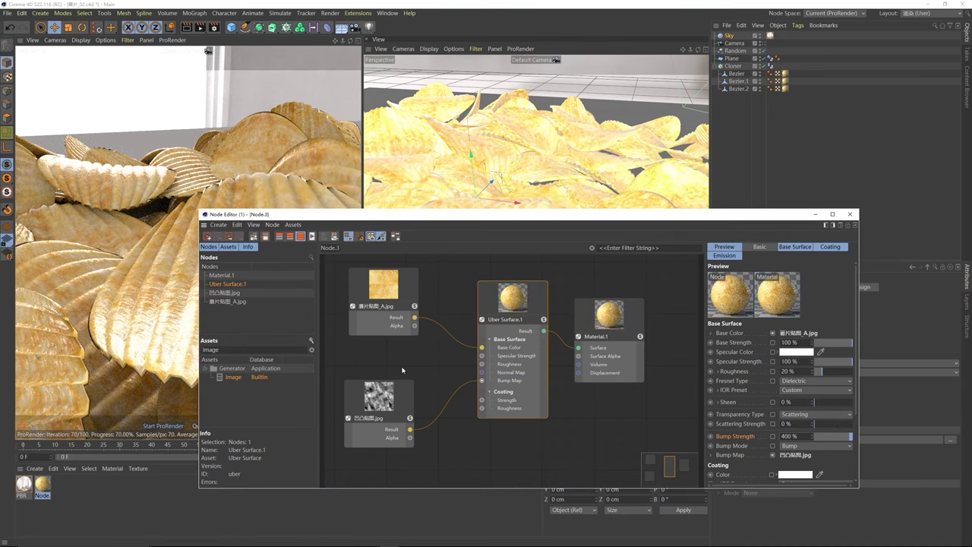
Step: Examine the Uber Surface's Normal Map and Bump Map ports, the Material node's Displacement port and the 凹凸贴图 image node
mouse_move(397, 403)
left_mouse_down()
mouse_move(388, 402)
mouse_move(403, 406)
left_mouse_up()
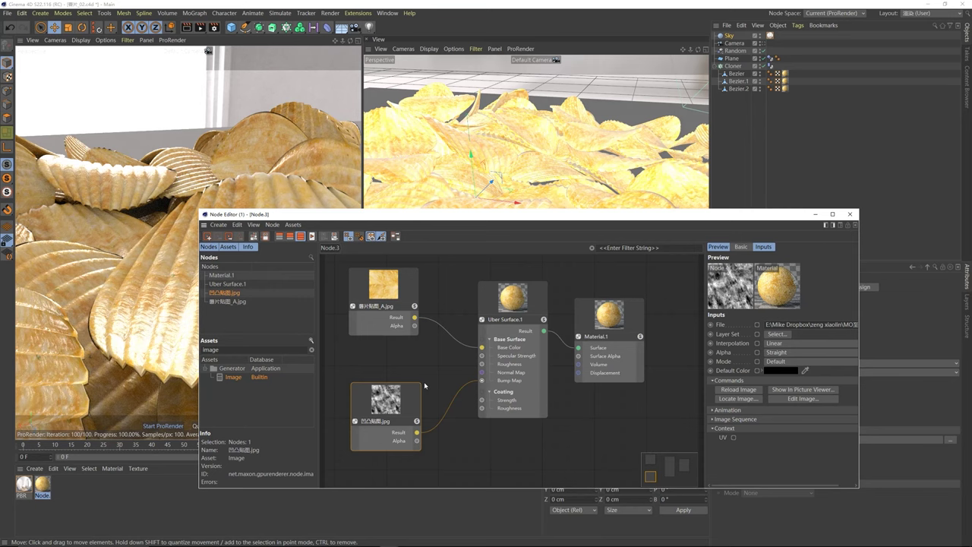
left_click(510, 372)
left_click(509, 381)
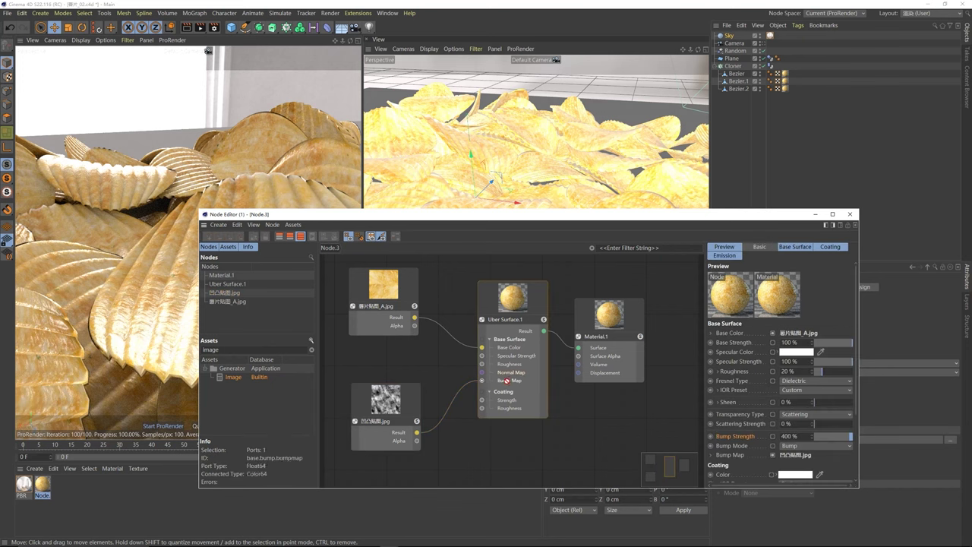
left_click(595, 373)
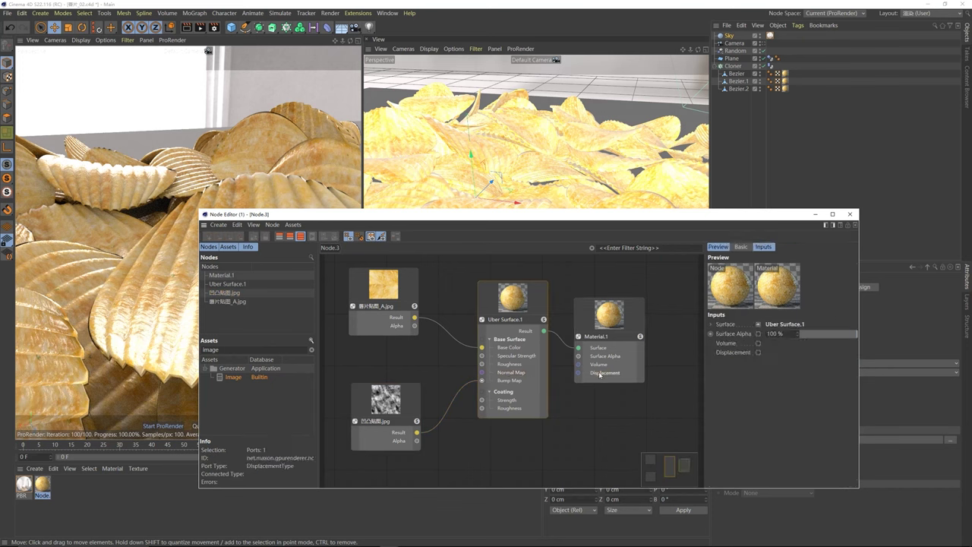
left_click(517, 378)
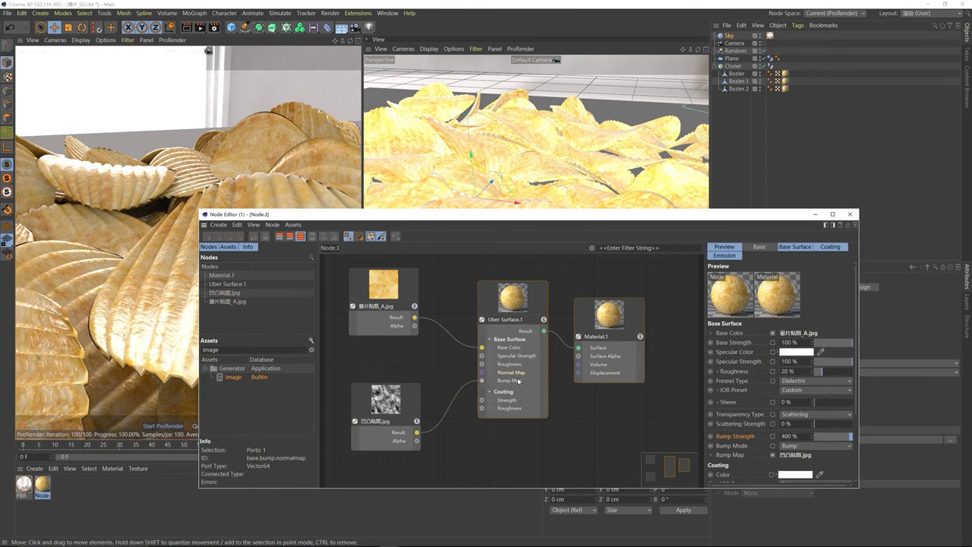
left_click(595, 380)
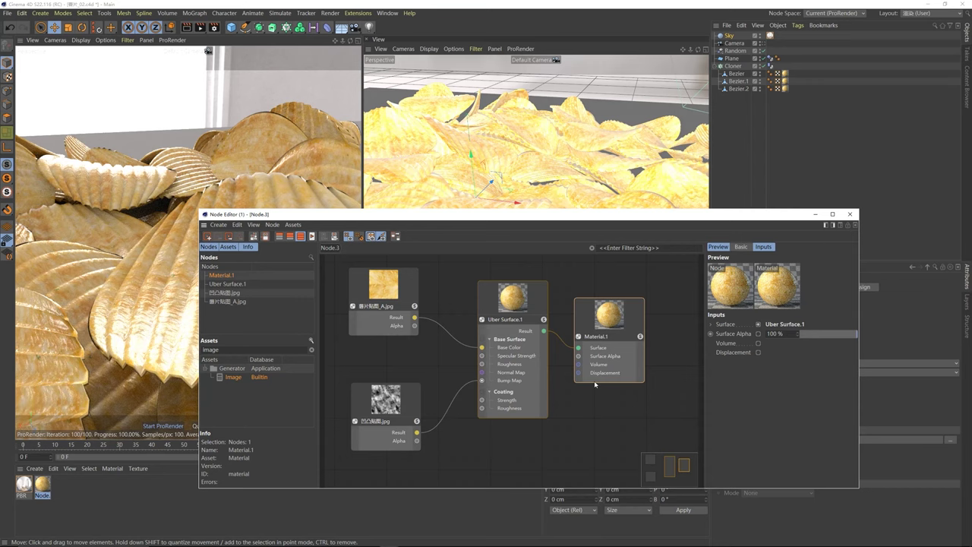
left_click(512, 372)
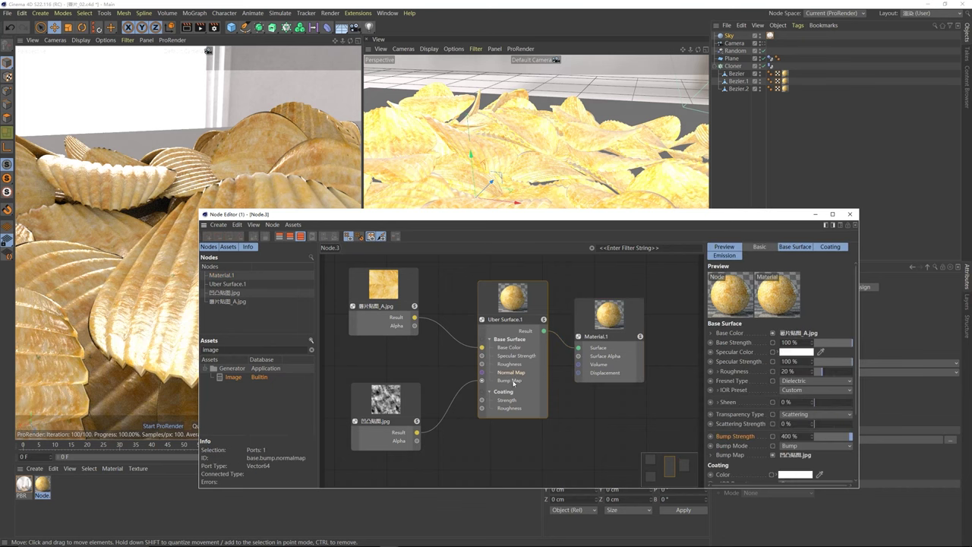
left_click(511, 381)
left_click(600, 373)
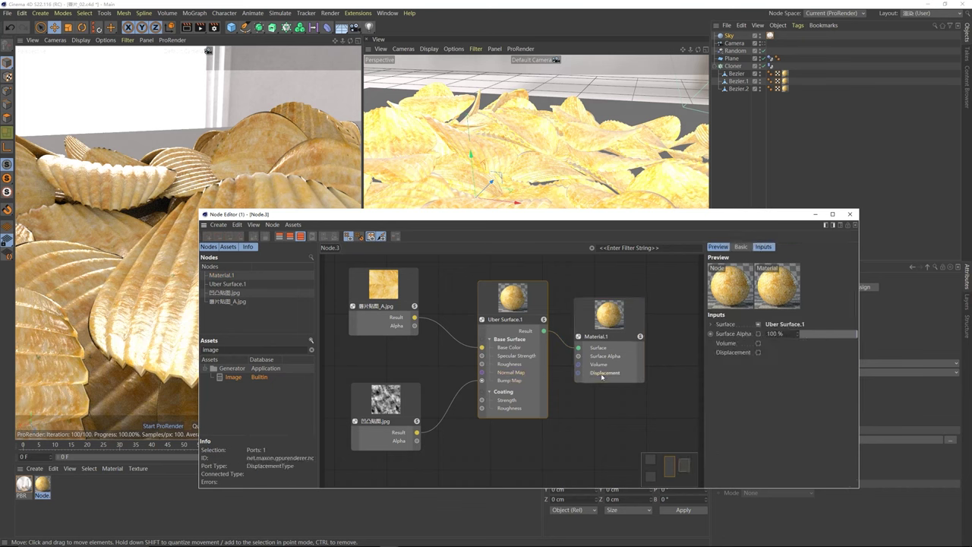
left_click(386, 399)
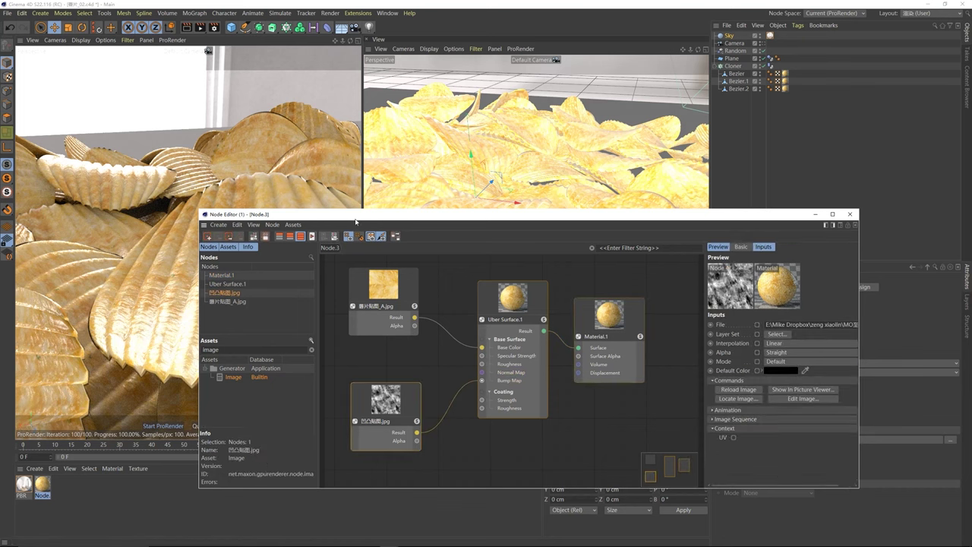
left_click_drag(354, 216, 342, 223)
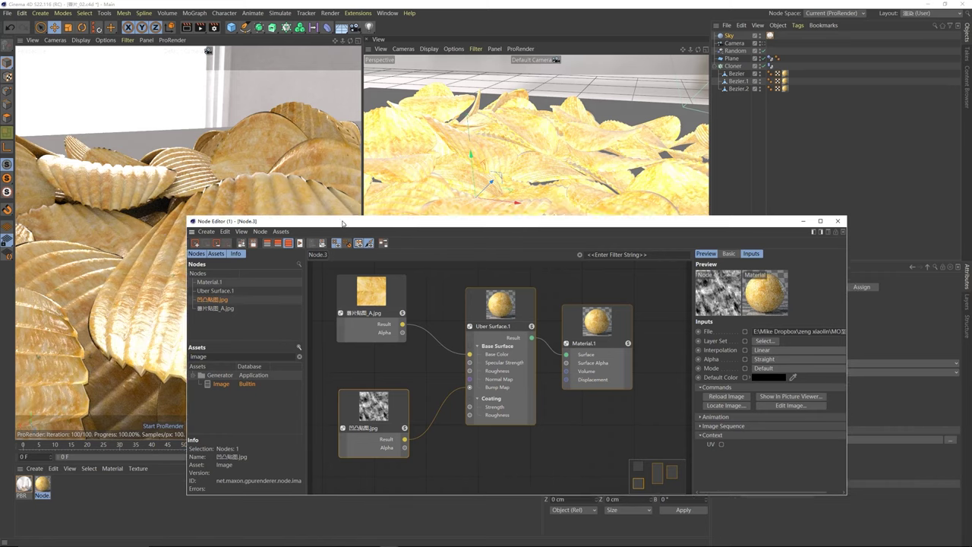
Step: Return the render preview to the scene camera and rearrange the node editor to view the bumped chips
left_click(764, 44)
left_click_drag(439, 225, 571, 185)
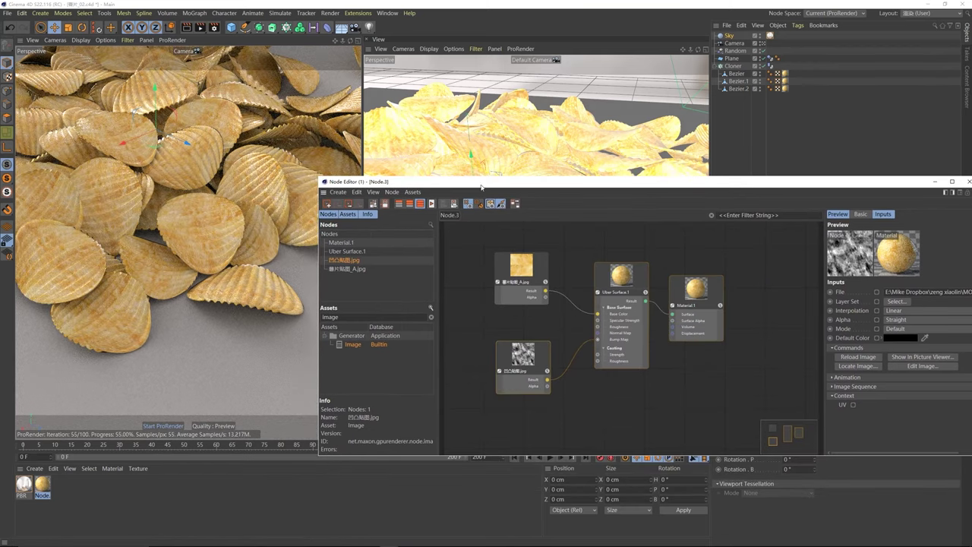
left_click_drag(482, 186, 437, 226)
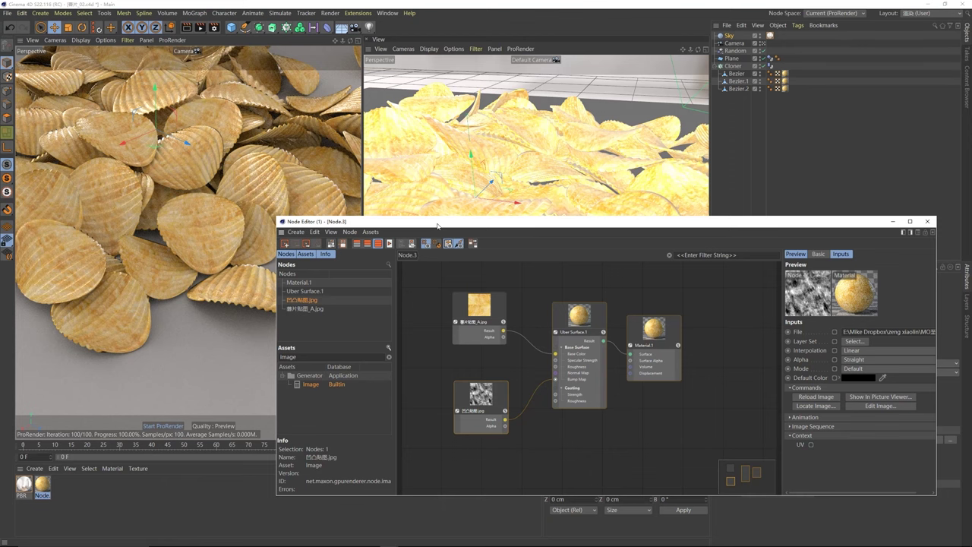
left_click_drag(438, 226, 421, 292)
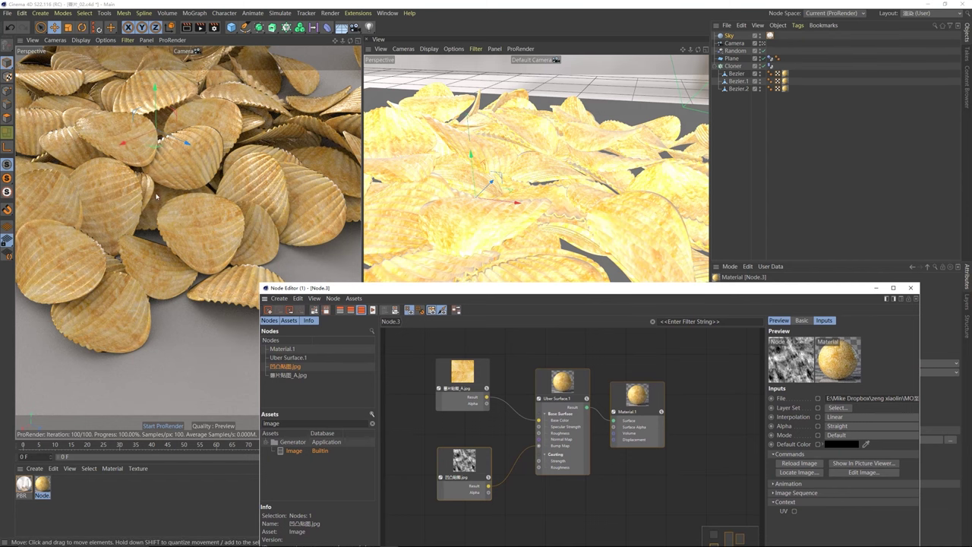
left_click_drag(445, 289, 331, 230)
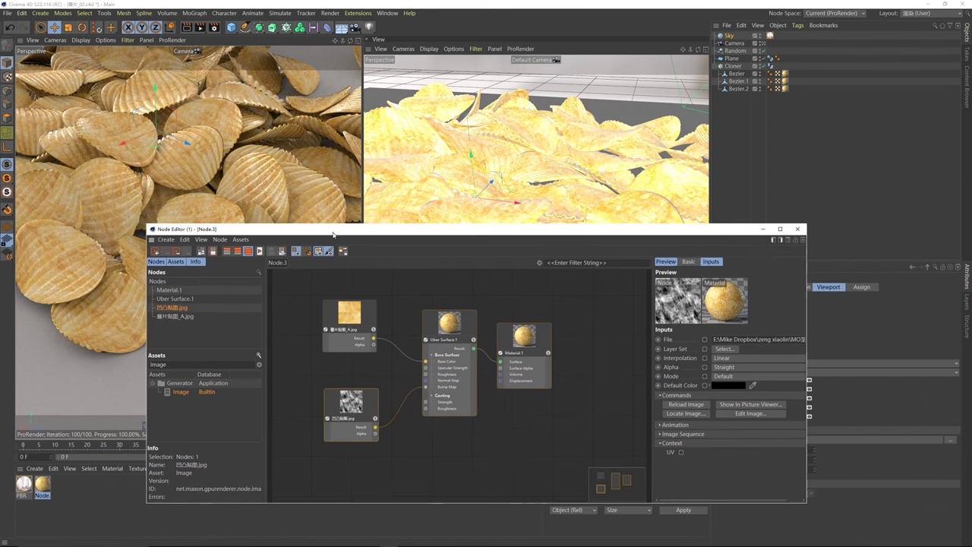
middle_click_drag(426, 292, 418, 313)
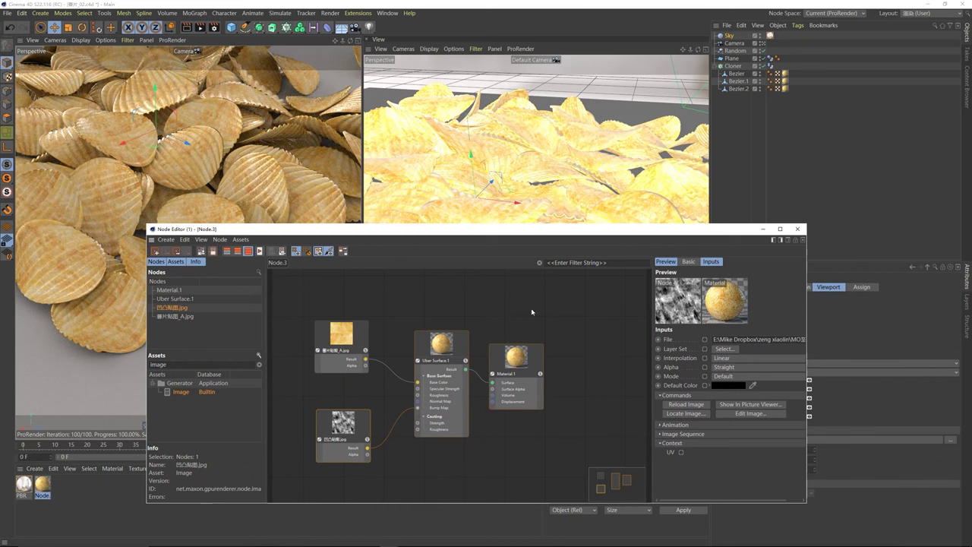
Step: Set the Uber Surface's Scattering Strength to 100% and move the node editor to check the chips in the preview
left_click(465, 335)
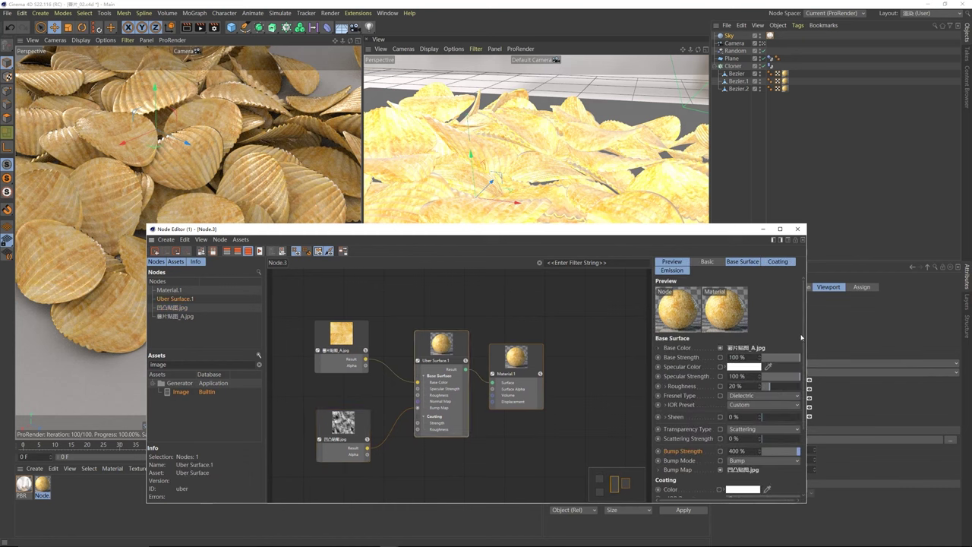
left_click_drag(804, 335, 804, 363)
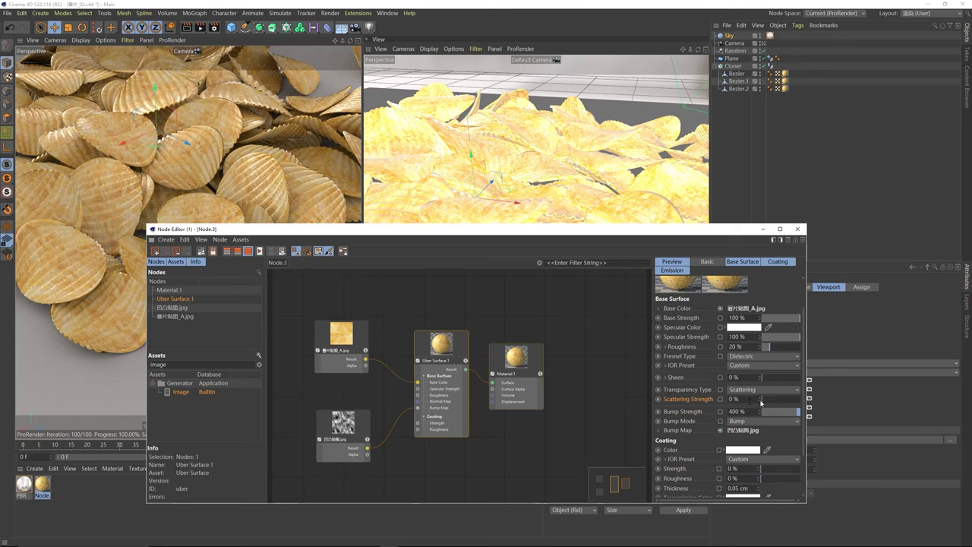
left_click_drag(766, 403, 803, 367)
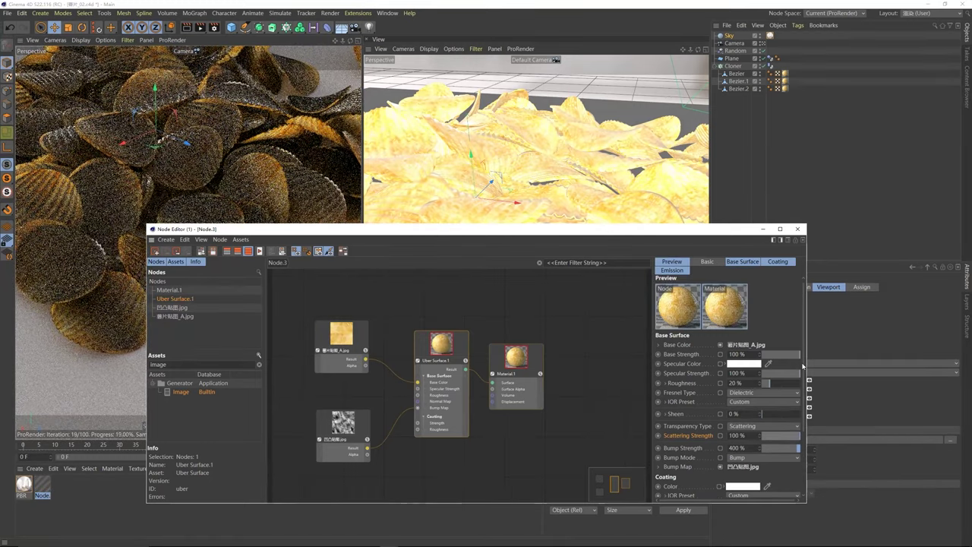
left_click_drag(272, 233, 410, 234)
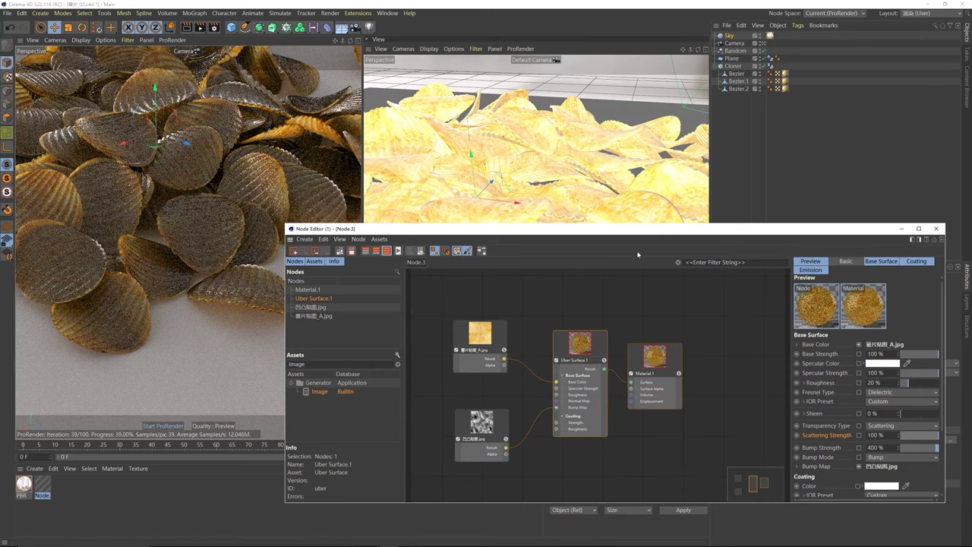
left_click_drag(641, 234, 599, 223)
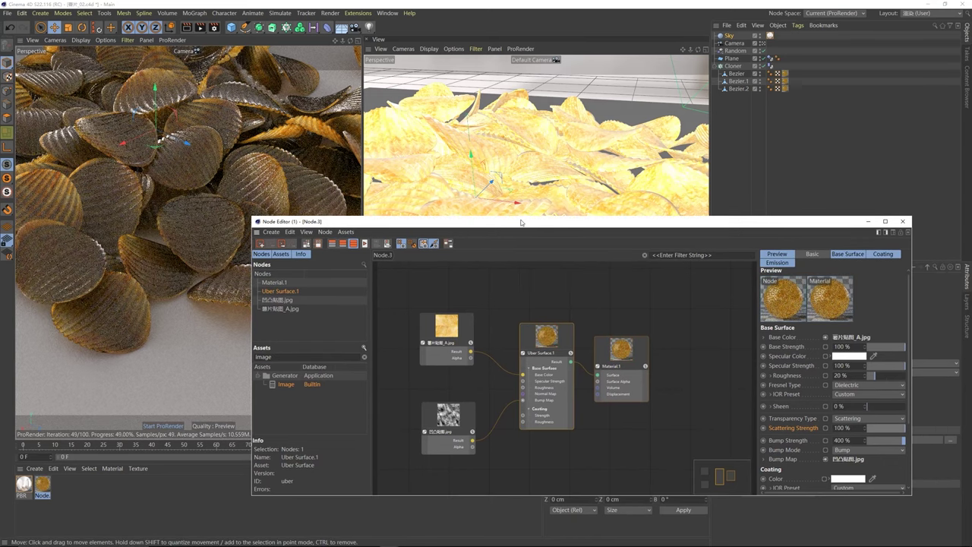
left_click_drag(512, 219, 447, 218)
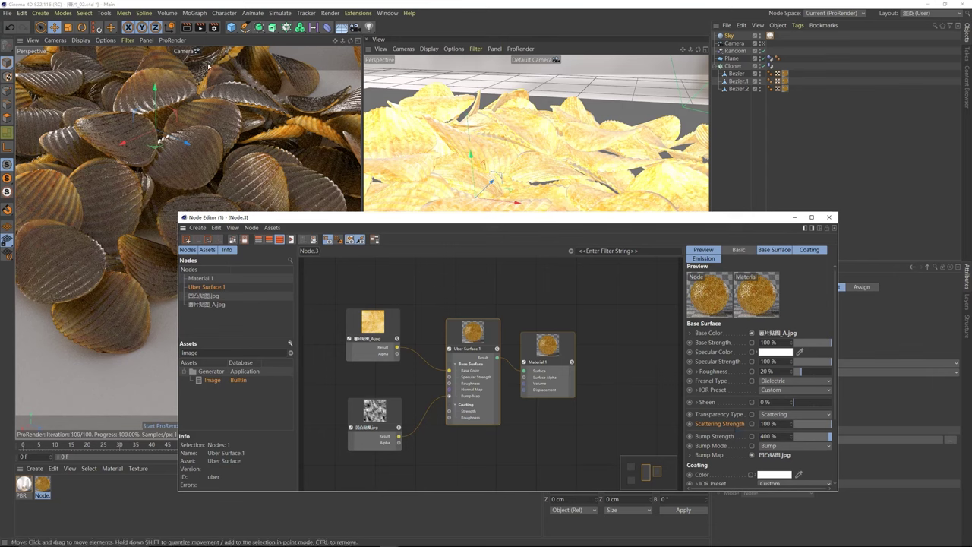
Step: Open the ProRender preview render settings and expand the individual depth values under Max Ray Depth
left_click(215, 27)
left_click_drag(319, 22, 386, 93)
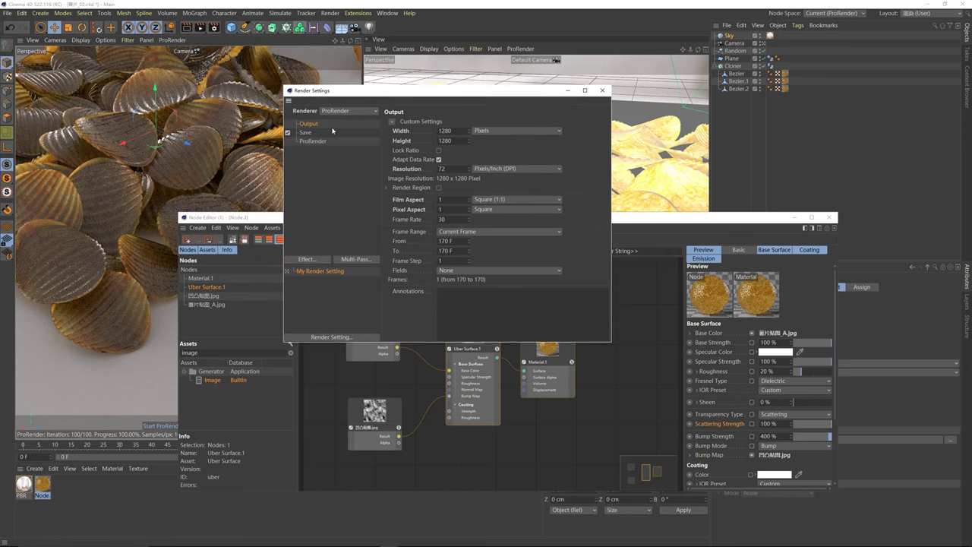
left_click(322, 142)
left_click(449, 125)
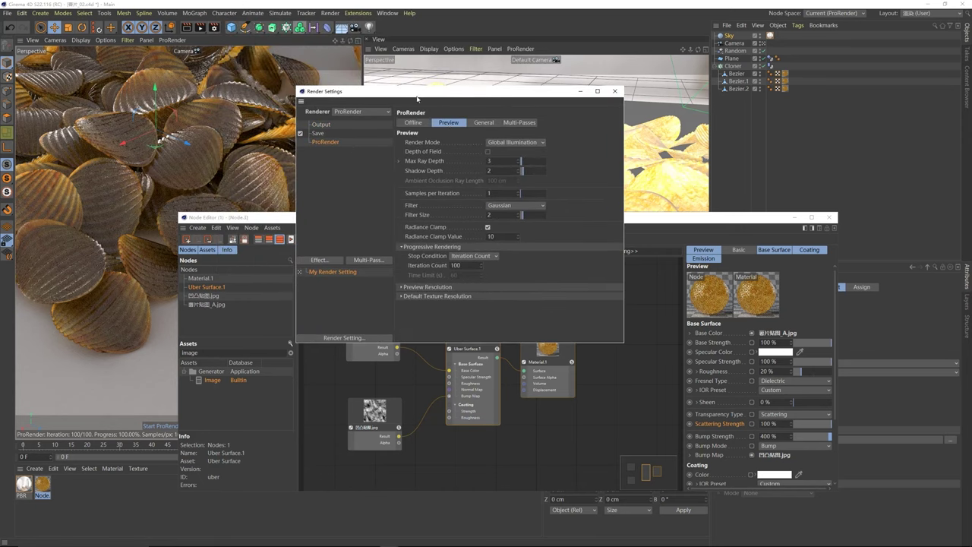
left_click_drag(419, 92, 430, 141)
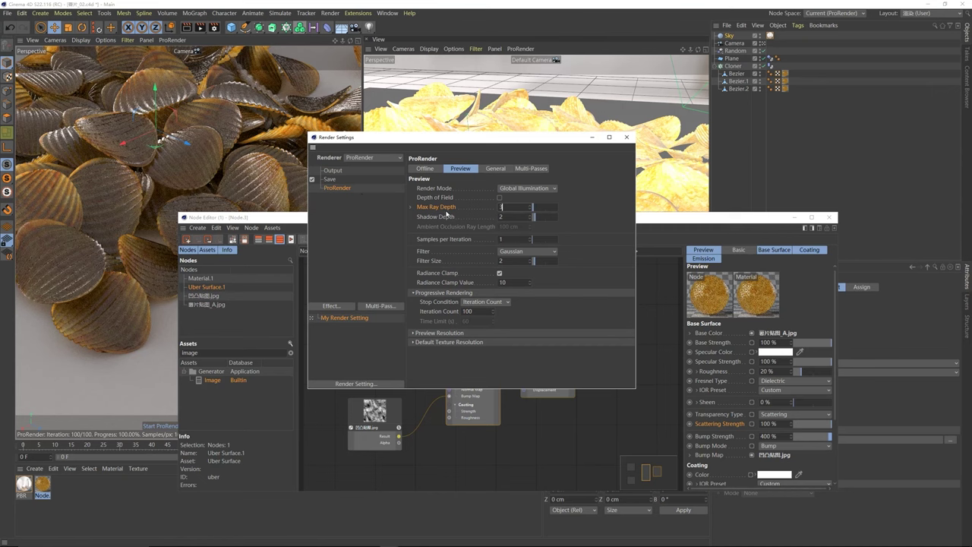
left_click(411, 206)
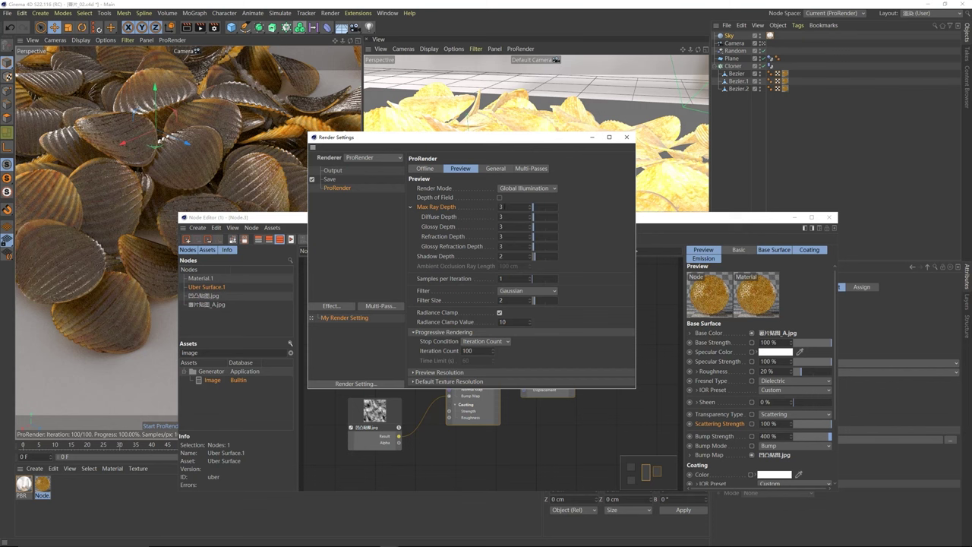
Step: Set the preview's Max Ray, Diffuse, Glossy, Refraction, Glossy Refraction and Shadow Depth to 8
type("8")
key("Tab")
type("8")
key("Tab")
type("8")
key("Tab")
type("88")
key("Tab")
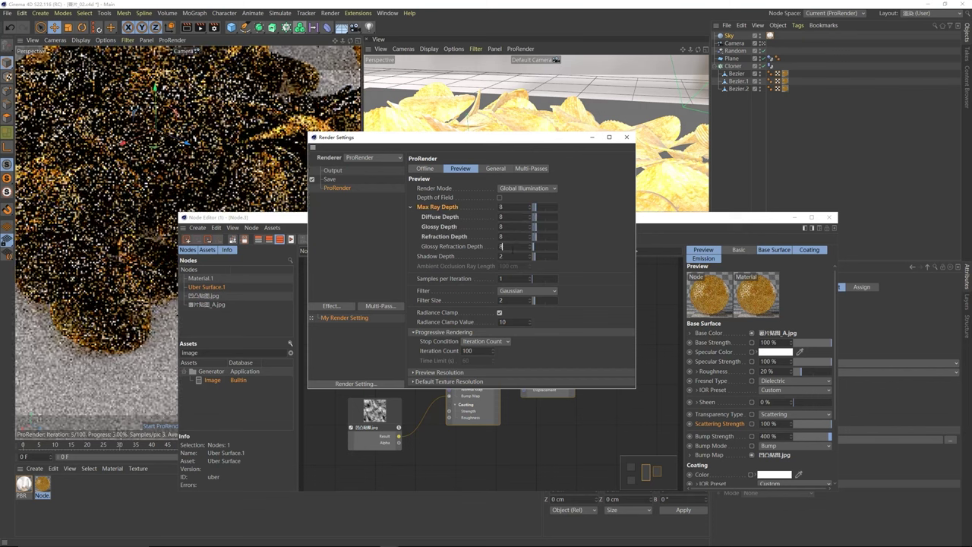
type("8")
key("Tab")
type("8")
key("Return")
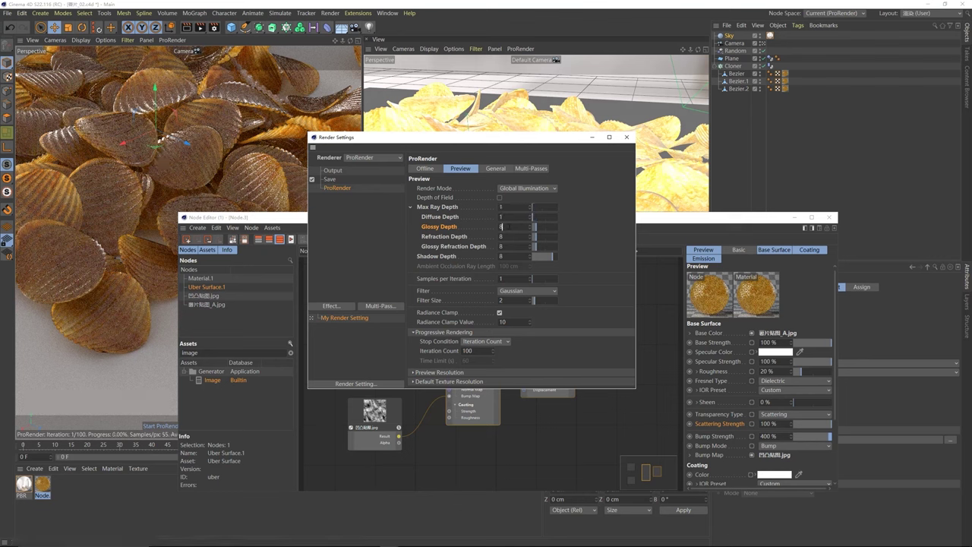
Step: Lower the preview's Glossy, Refraction and Glossy Refraction Depth to 1
left_click_drag(506, 227, 484, 227)
type("1")
key("Tab")
type("1")
key("Tab")
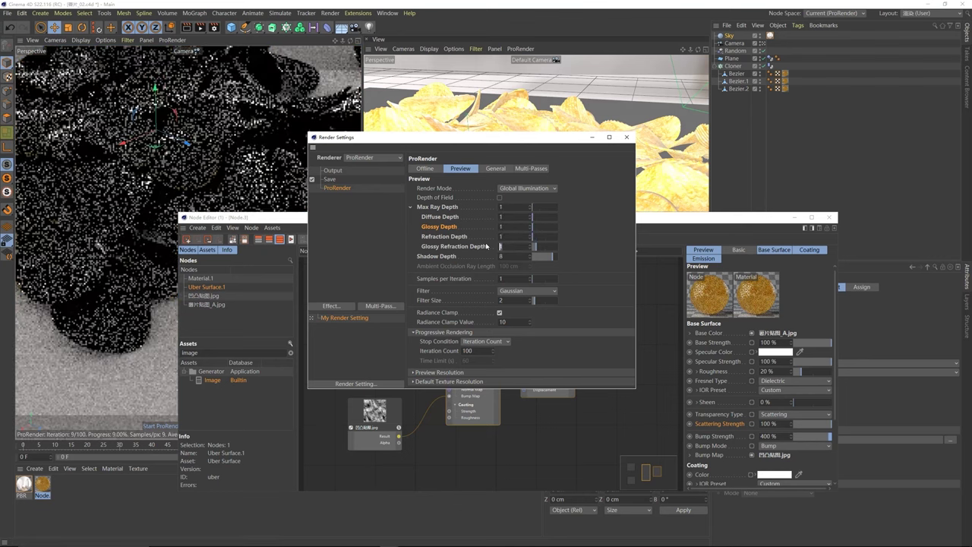
type("1")
left_click(415, 219)
Step: Set the preview's Max Ray, Diffuse, Glossy, Refraction, Glossy Refraction and Shadow Depth to 12 and close the render settings
left_click_drag(508, 207, 491, 209)
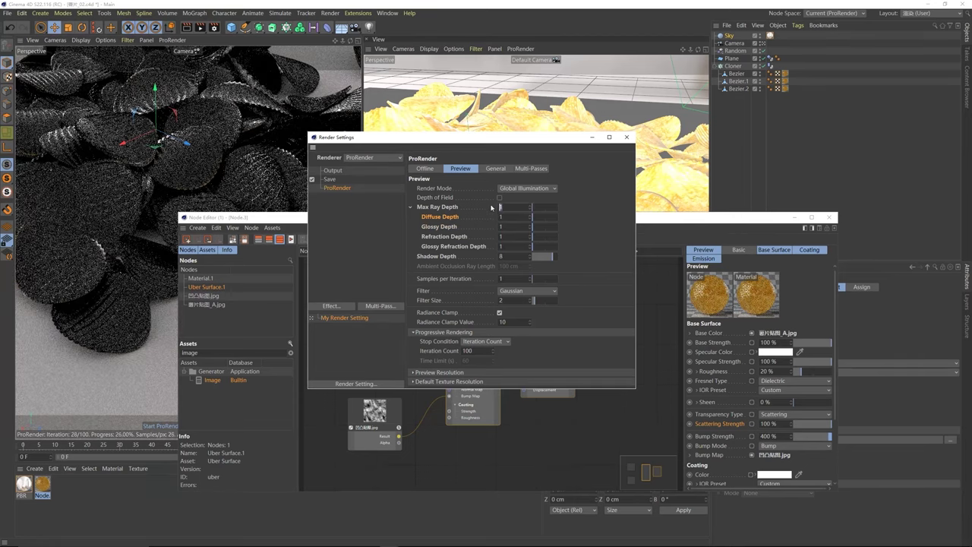
type("12")
key("Tab")
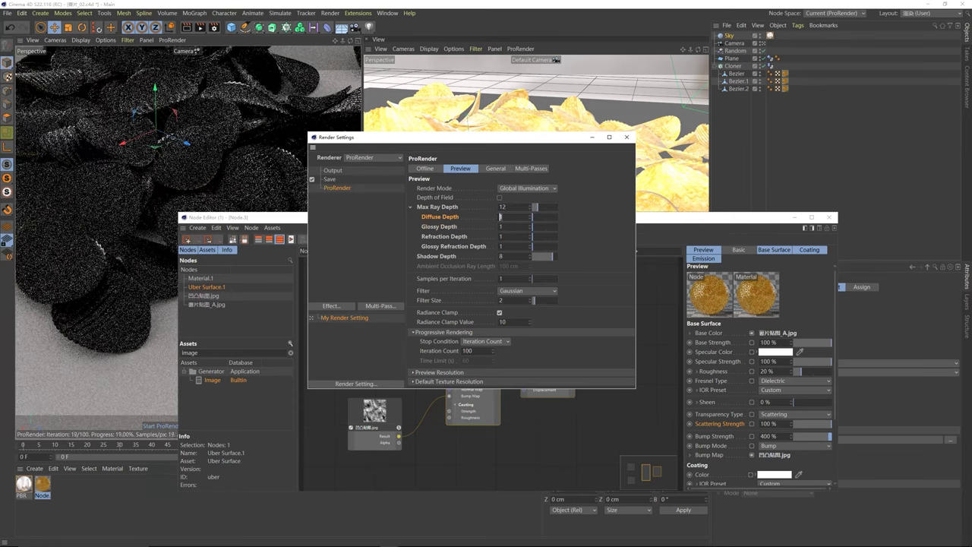
type("12")
key("Tab")
type("12")
key("Tab")
type("12")
key("Tab")
type("12")
key("Tab")
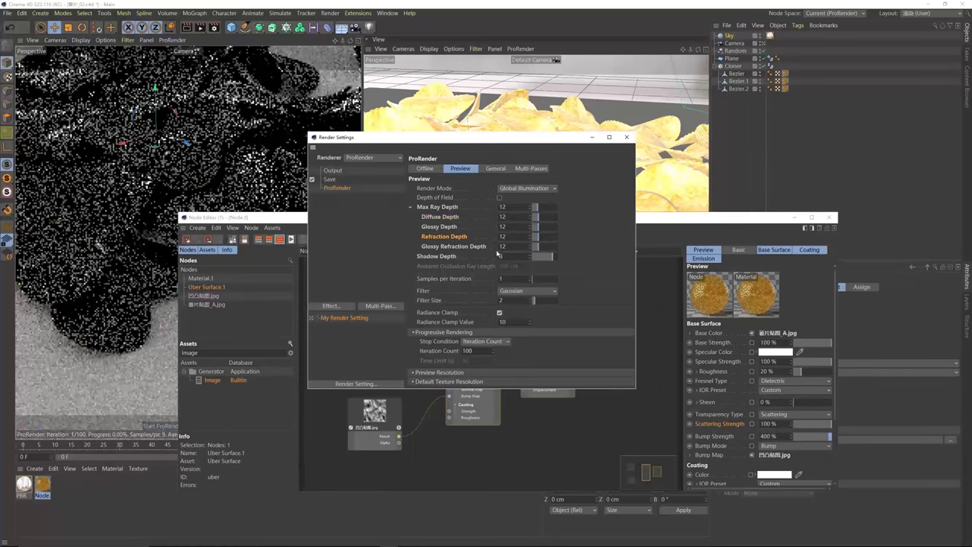
type("12")
key("Tab")
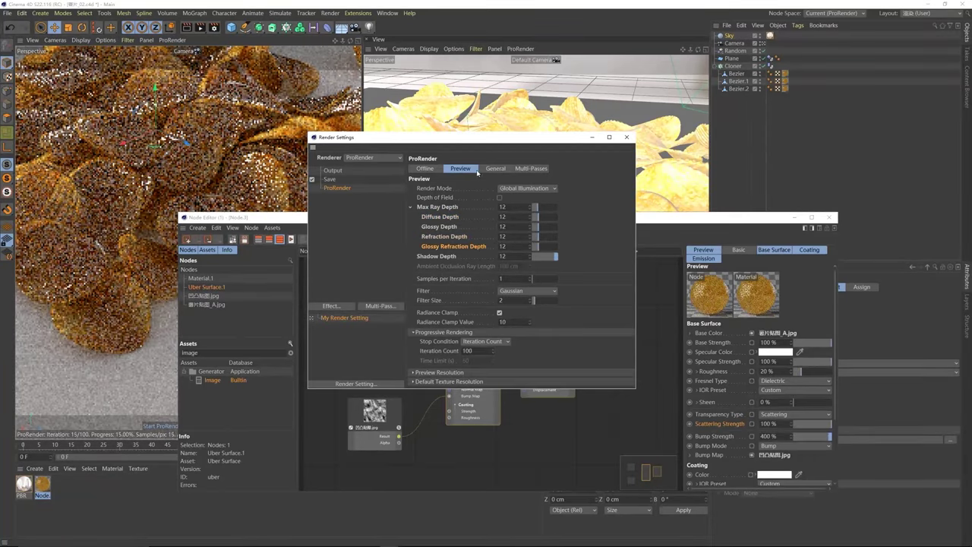
left_click_drag(481, 141, 518, 155)
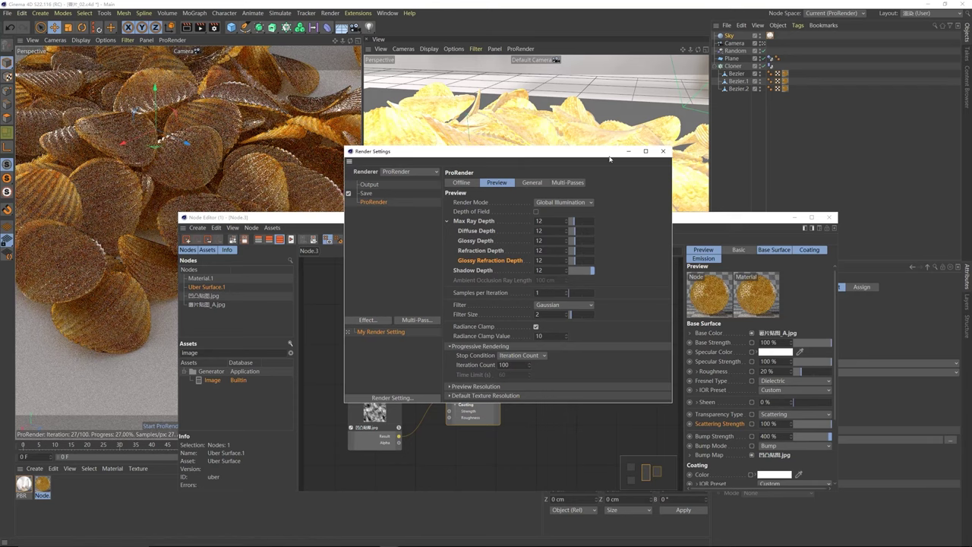
left_click(664, 152)
Step: Set the chip material's Scattering Strength to 70%, check the chips in the preview and close the node editor
left_click_drag(634, 219, 601, 184)
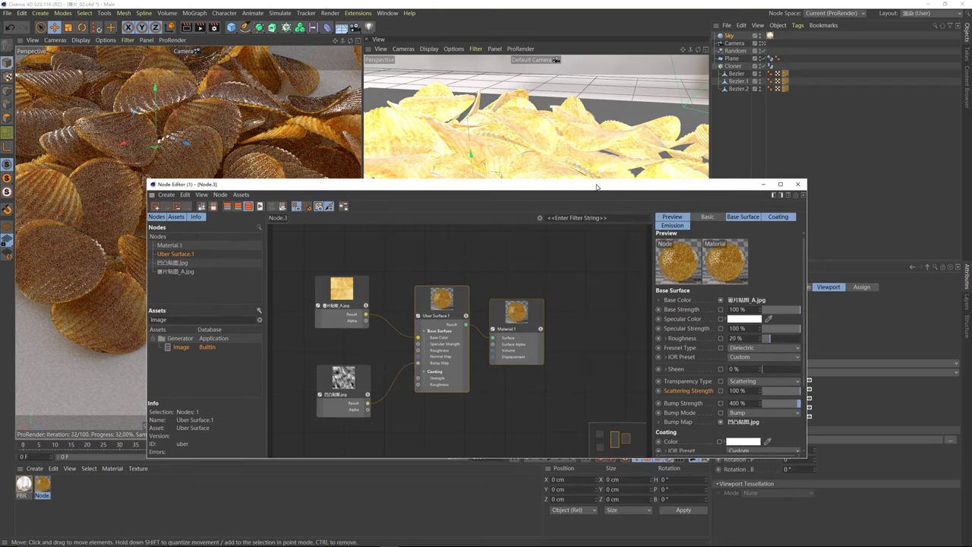
double_click(737, 390)
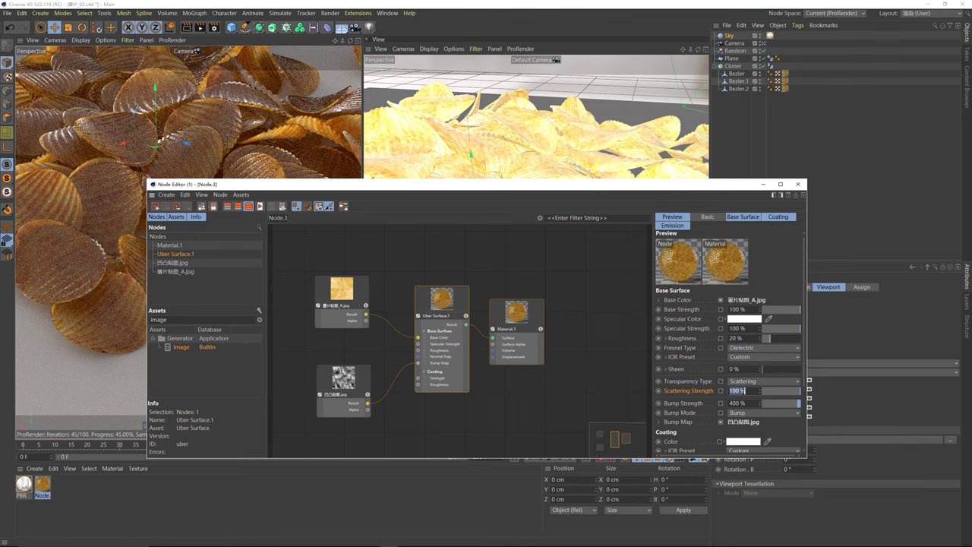
type("70")
key("Return")
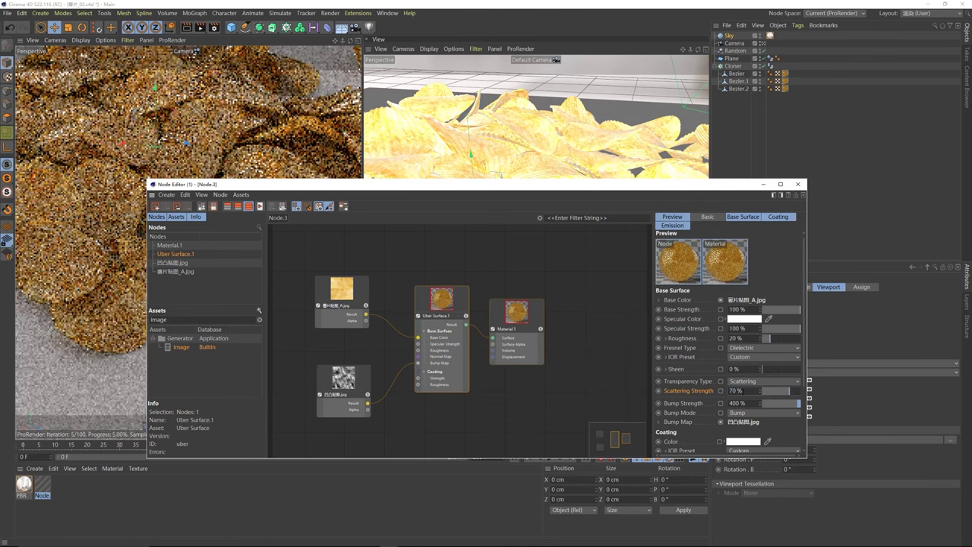
left_click_drag(309, 187, 440, 208)
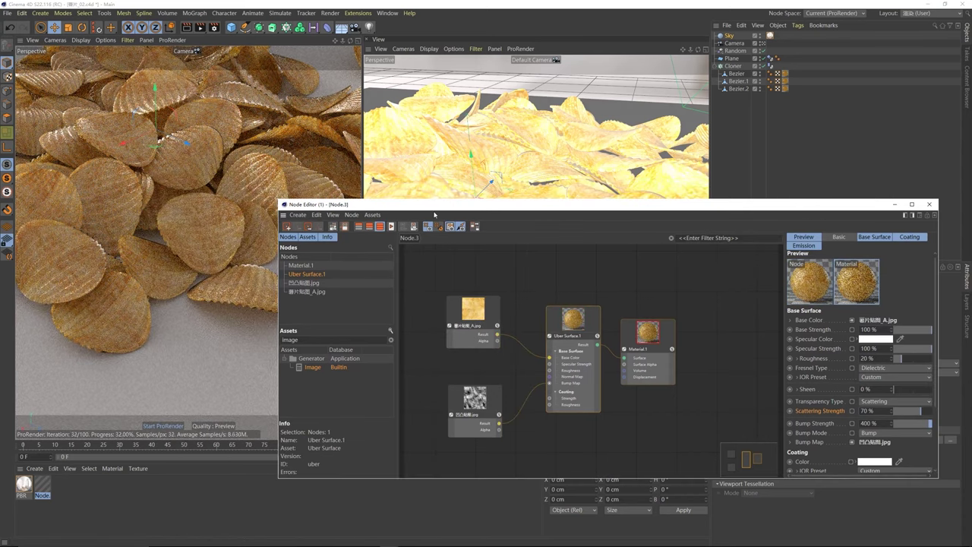
left_click_drag(434, 208, 240, 263)
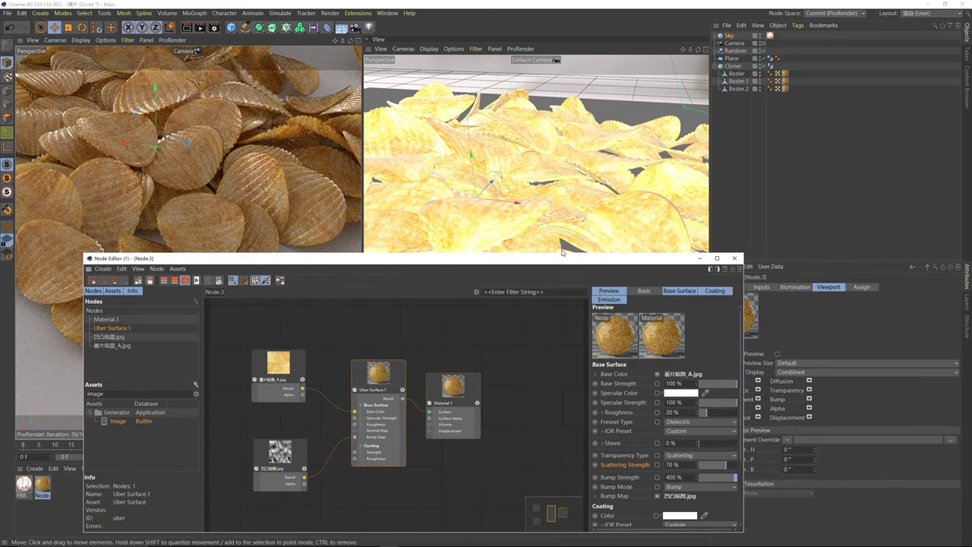
left_click(735, 258)
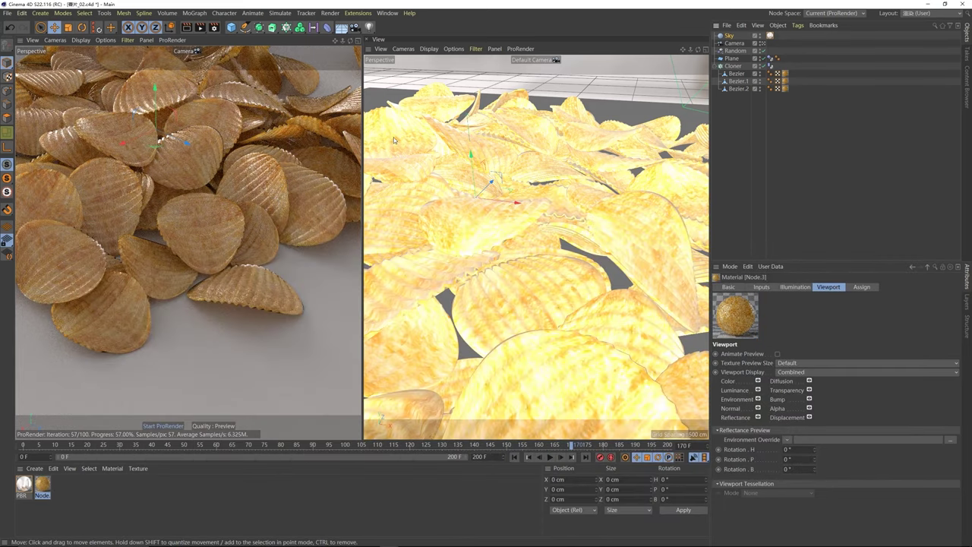
Step: Rotate the Sky object to a heading of -168° and a pitch of -40°
left_click(729, 36)
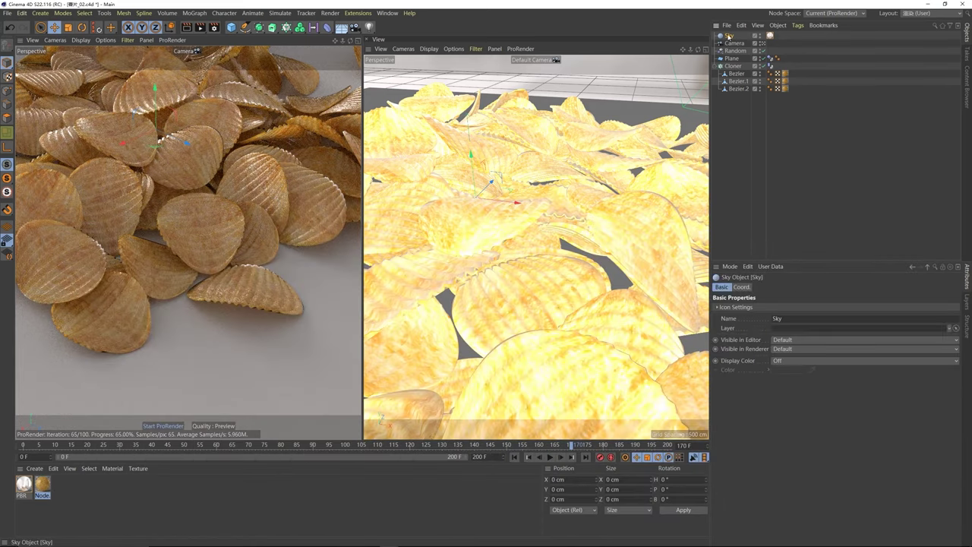
left_click(741, 287)
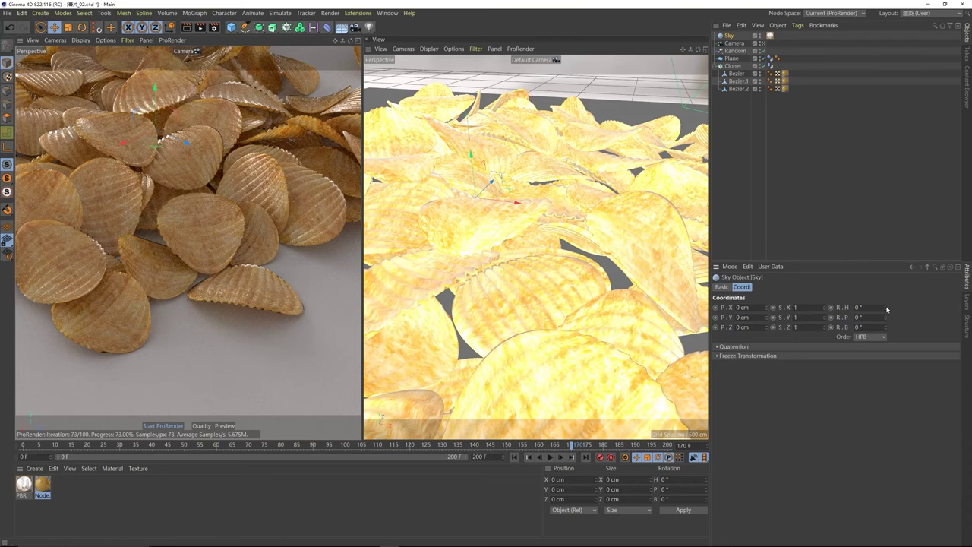
mouse_move(885, 308)
left_mouse_down()
mouse_move(886, 298)
mouse_move(885, 422)
mouse_move(877, 297)
left_mouse_up()
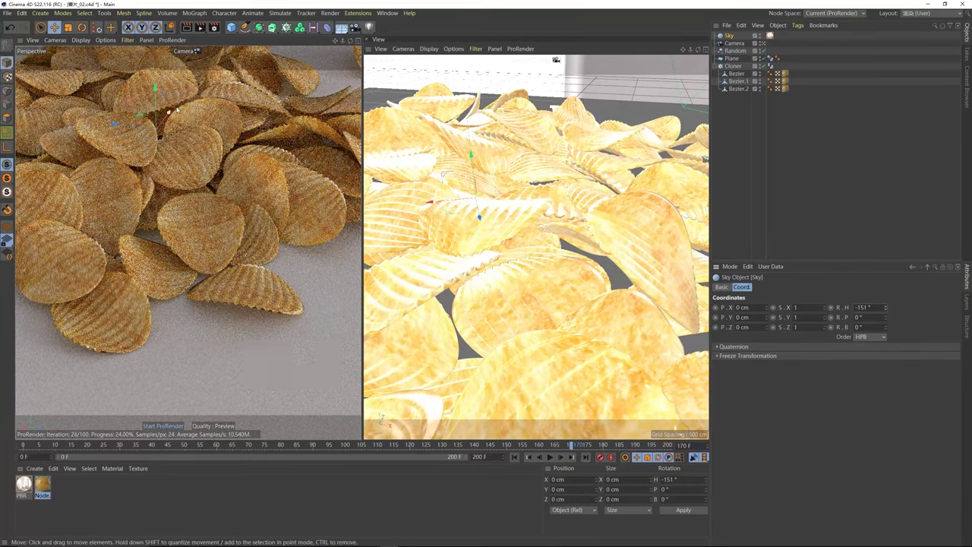
left_click_drag(885, 307, 886, 320)
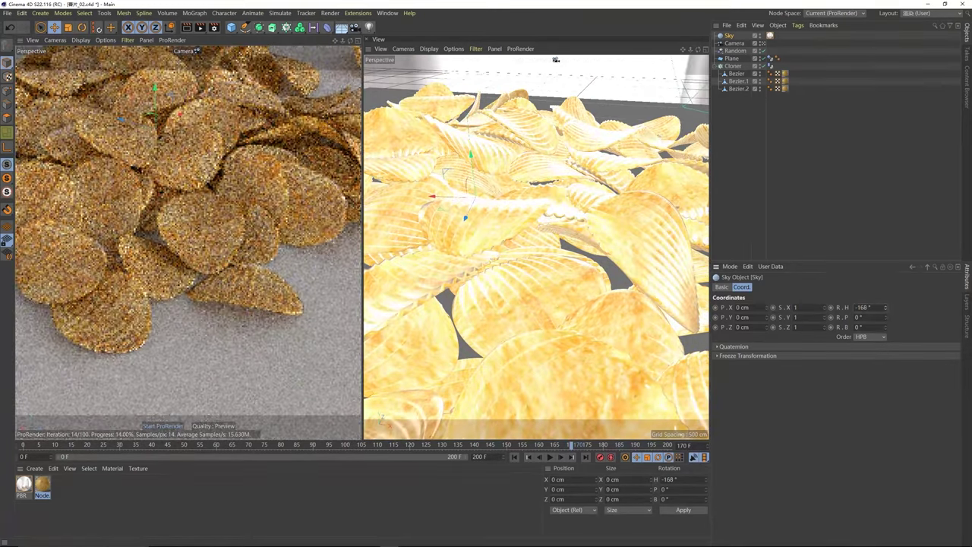
left_click_drag(887, 319, 886, 335)
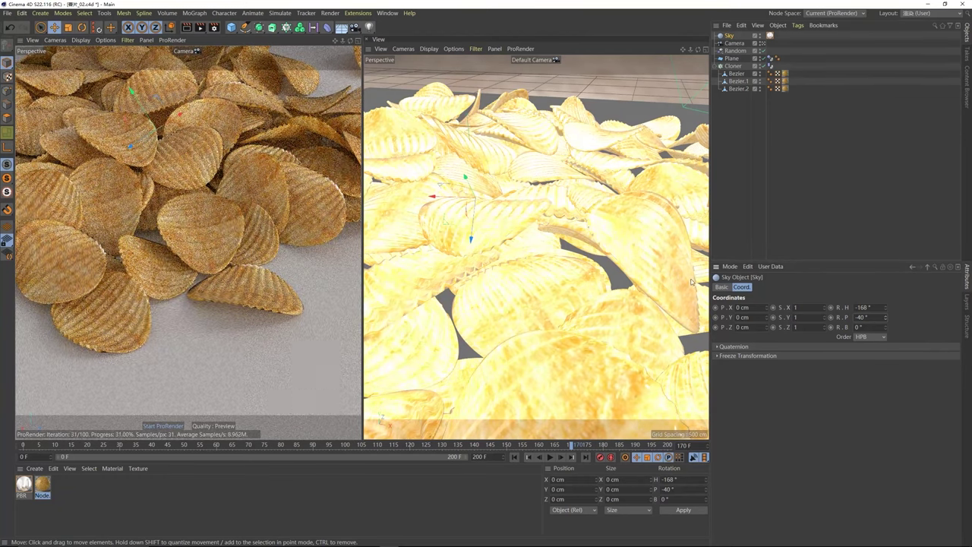
key("ctrl+z")
Step: Create a new Node material and apply it to the floor plane
left_click(293, 341)
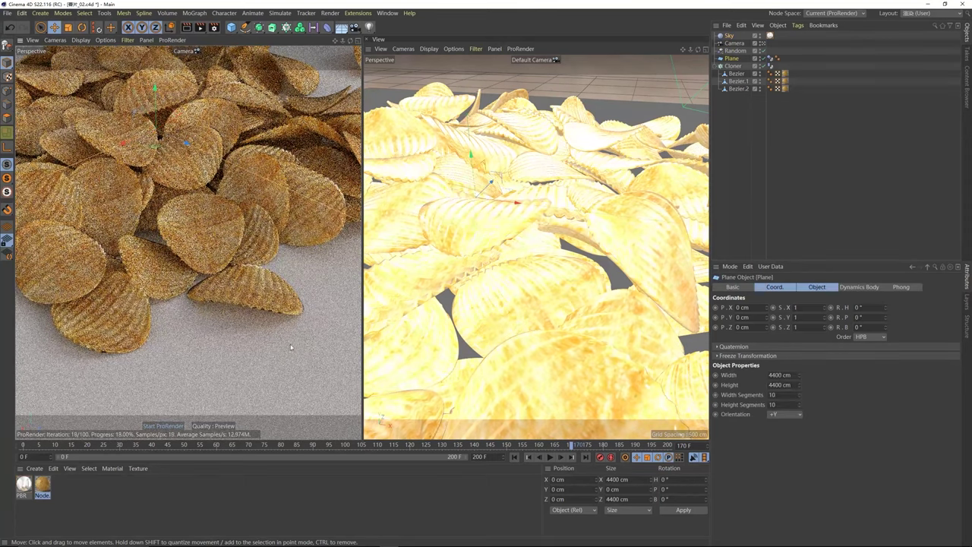
left_click(34, 468)
mouse_move(68, 387)
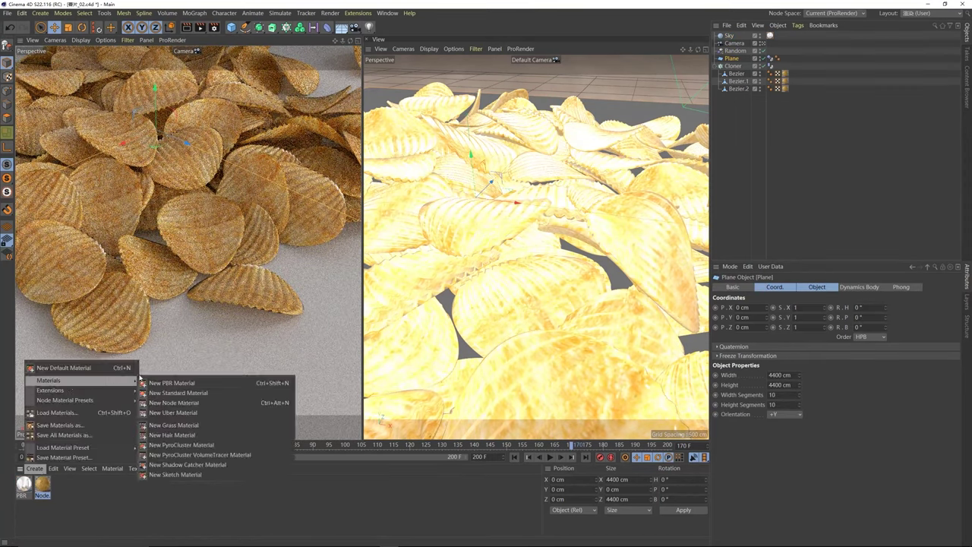
left_click(174, 404)
left_click_drag(24, 484, 139, 407)
Step: Set the Base Color of the floor material's Uber Surface to a saturated yellow
double_click(24, 485)
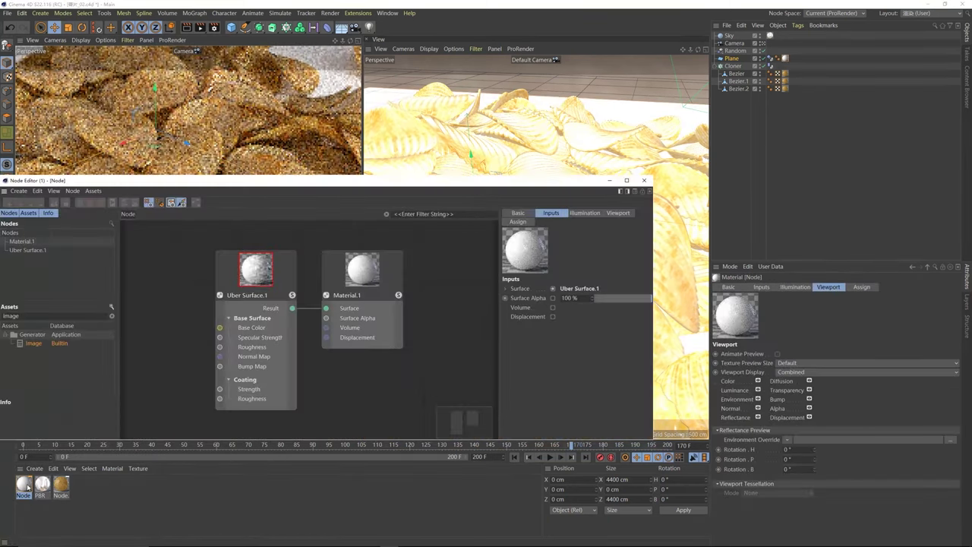
left_click_drag(291, 188, 550, 122)
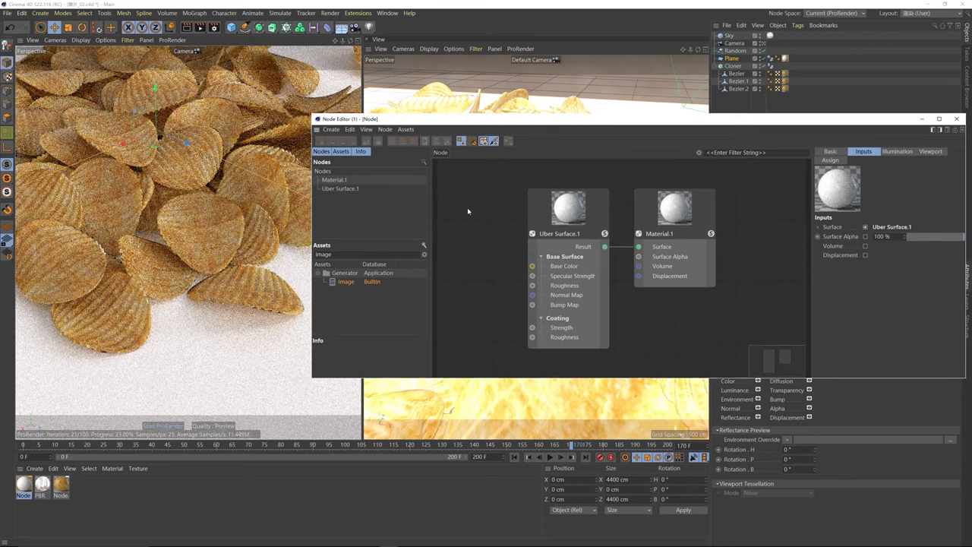
left_click_drag(558, 215, 514, 203)
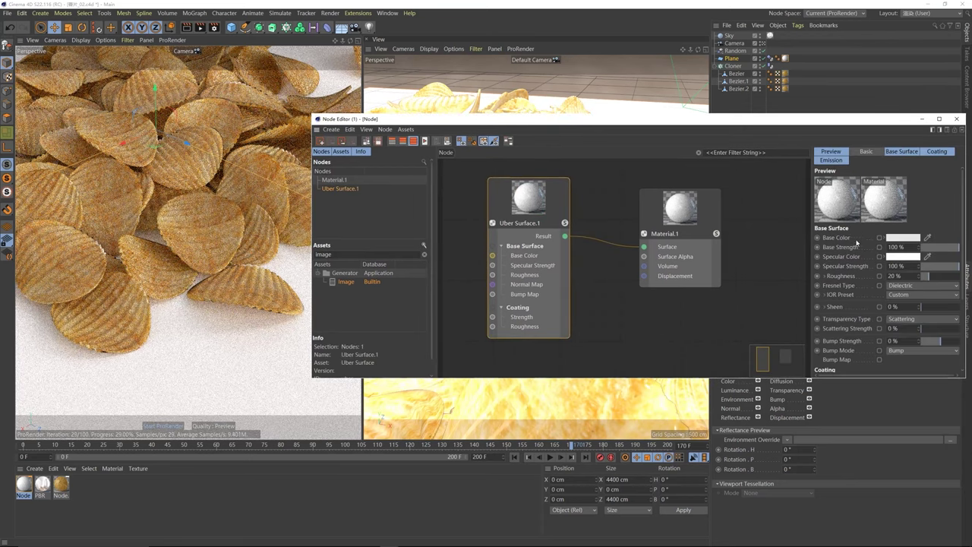
left_click(906, 238)
left_click(873, 234)
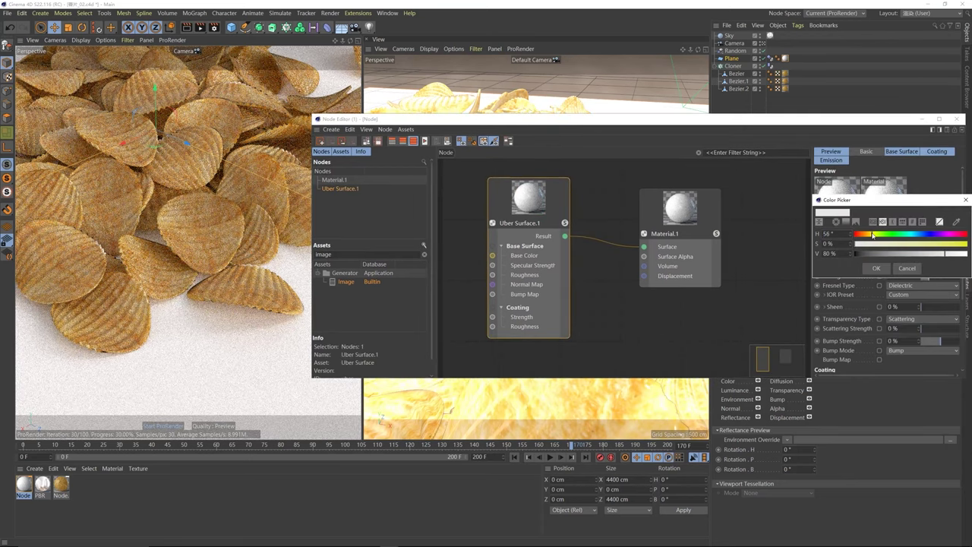
left_click_drag(879, 244, 946, 244)
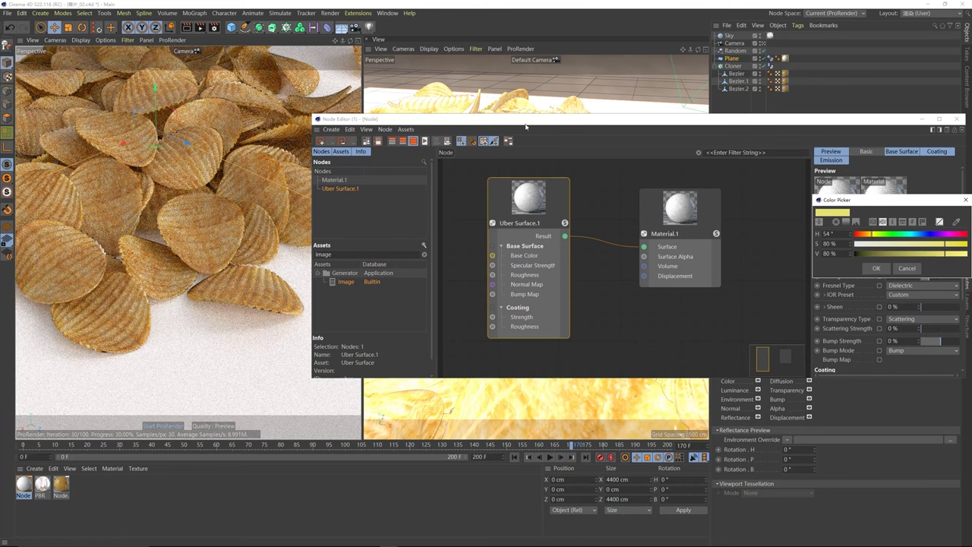
left_click_drag(526, 126, 512, 123)
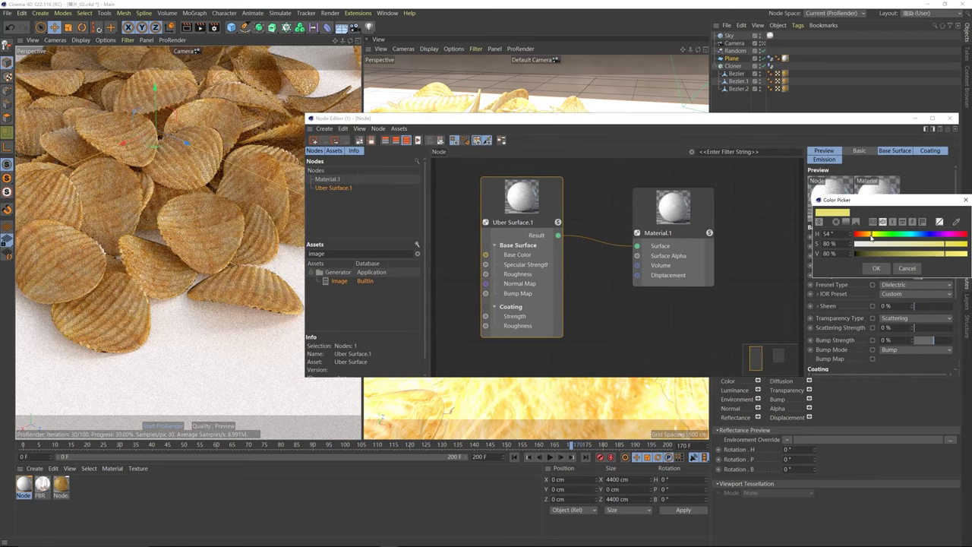
left_click(870, 235)
left_click(959, 244)
left_click(876, 268)
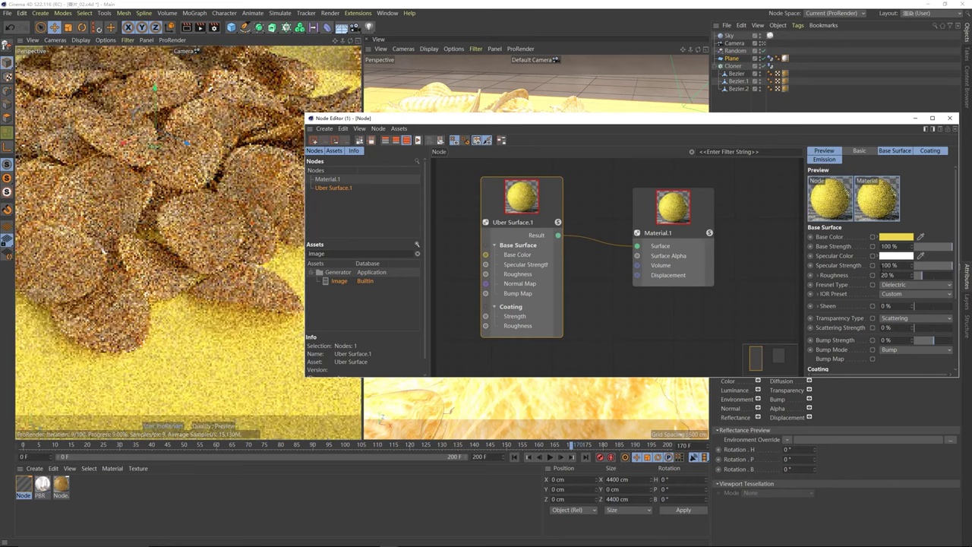
Step: Add an Image node beside the yellow material's Uber Surface node and load the 凹凸贴图 texture file into it
left_click_drag(438, 120, 469, 120)
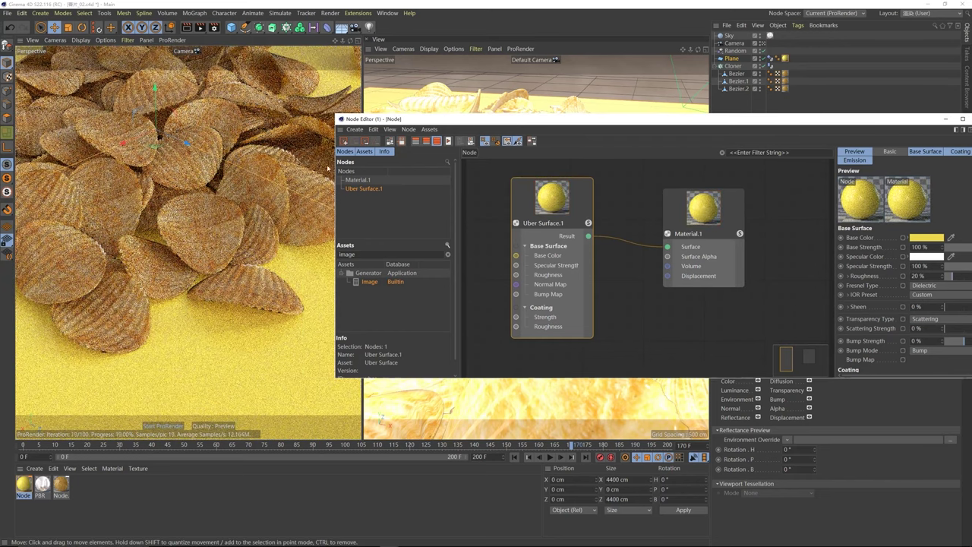
left_click_drag(336, 171, 472, 171)
left_click_drag(574, 122, 478, 116)
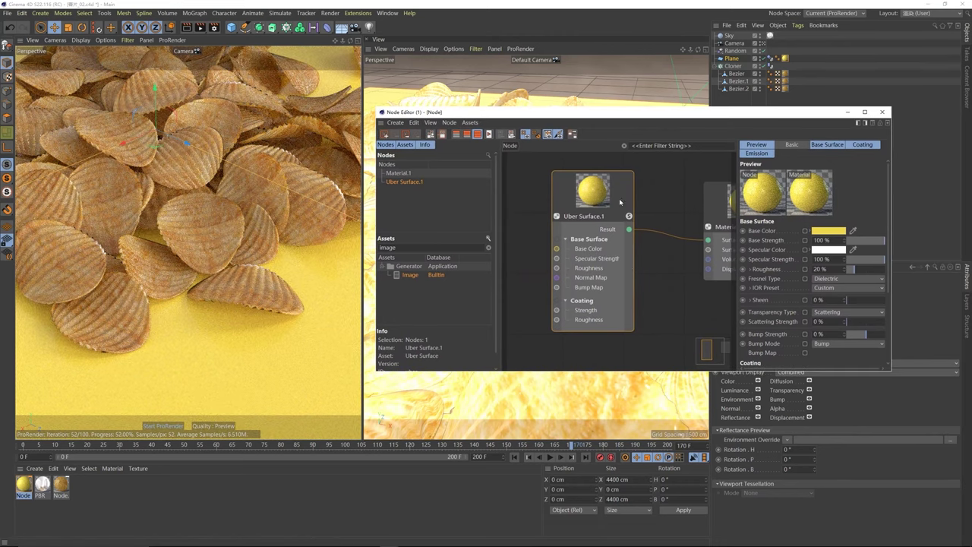
left_click_drag(601, 194, 622, 194)
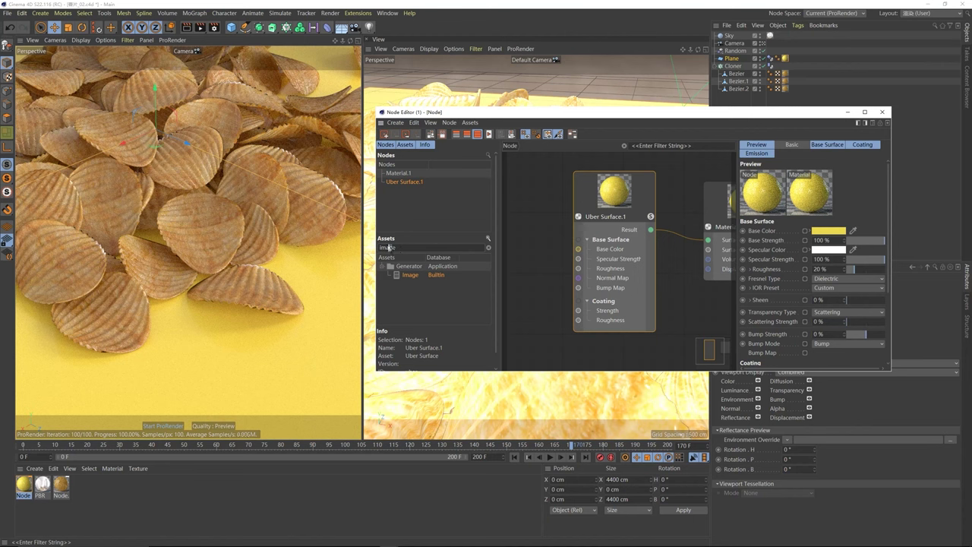
left_click_drag(411, 275, 496, 249)
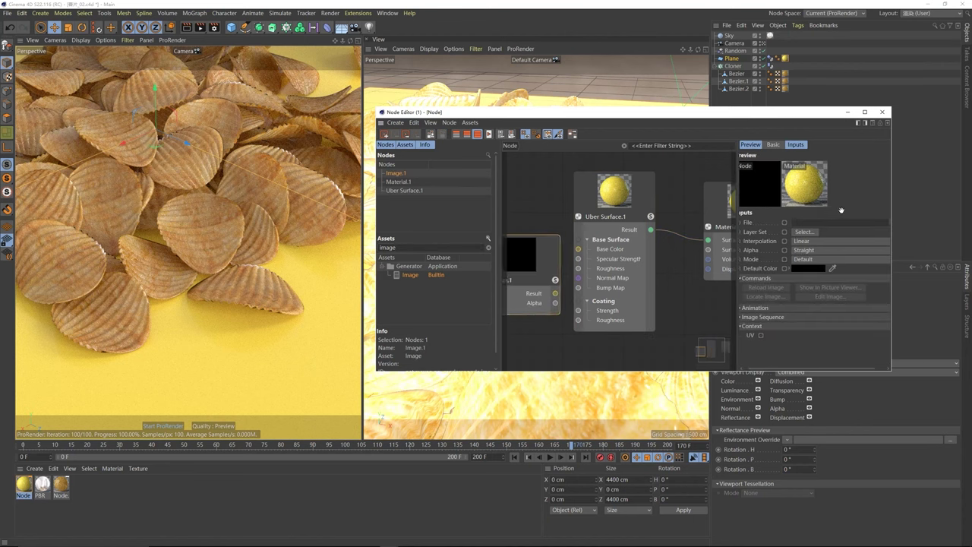
left_click(886, 223)
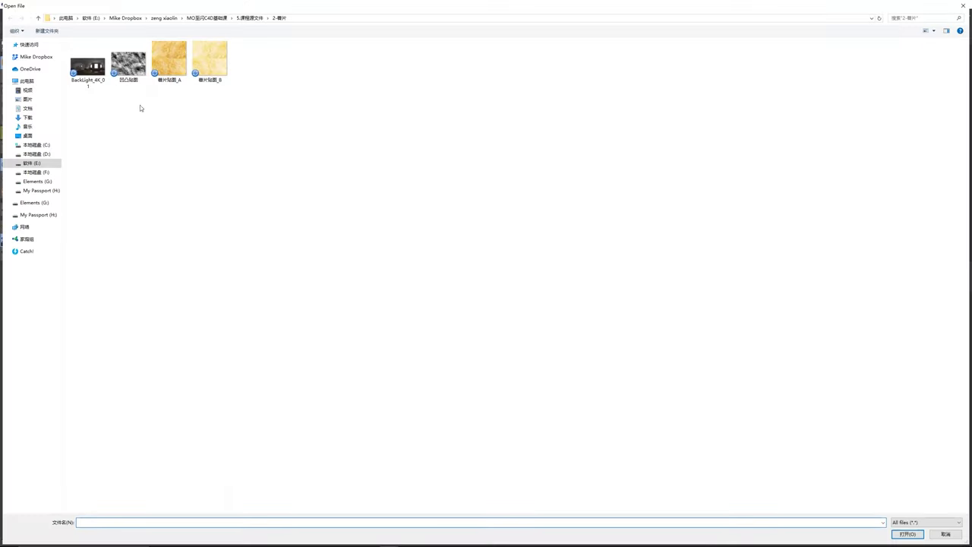
left_click(129, 72)
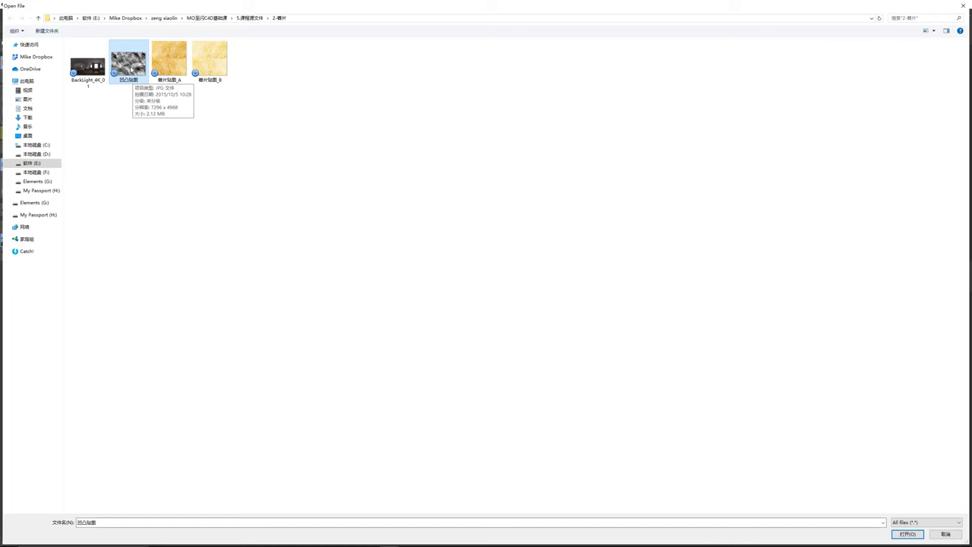
double_click(131, 69)
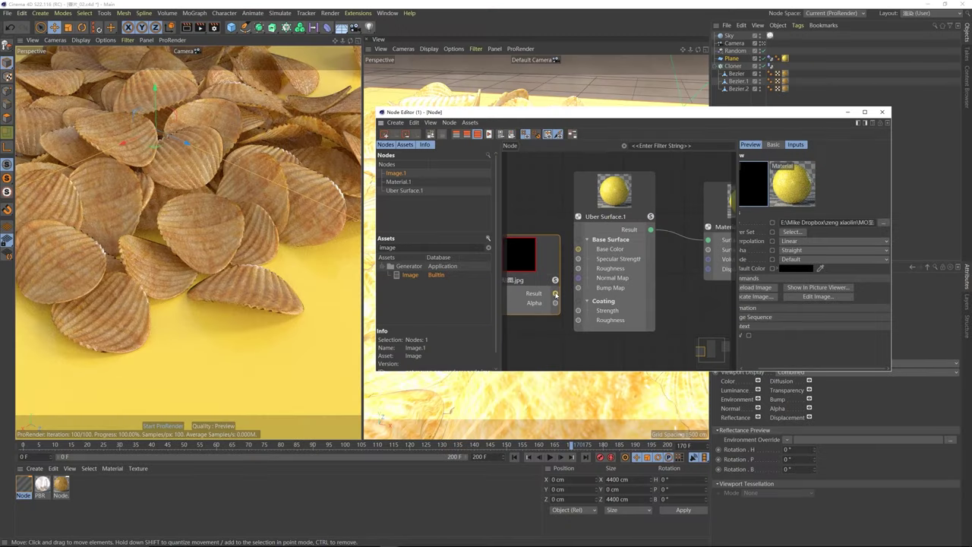
Step: Connect the image node's Result to the Uber Surface's Bump Map input and set Bump Strength to 100%
left_click_drag(555, 294, 578, 288)
left_click(633, 281)
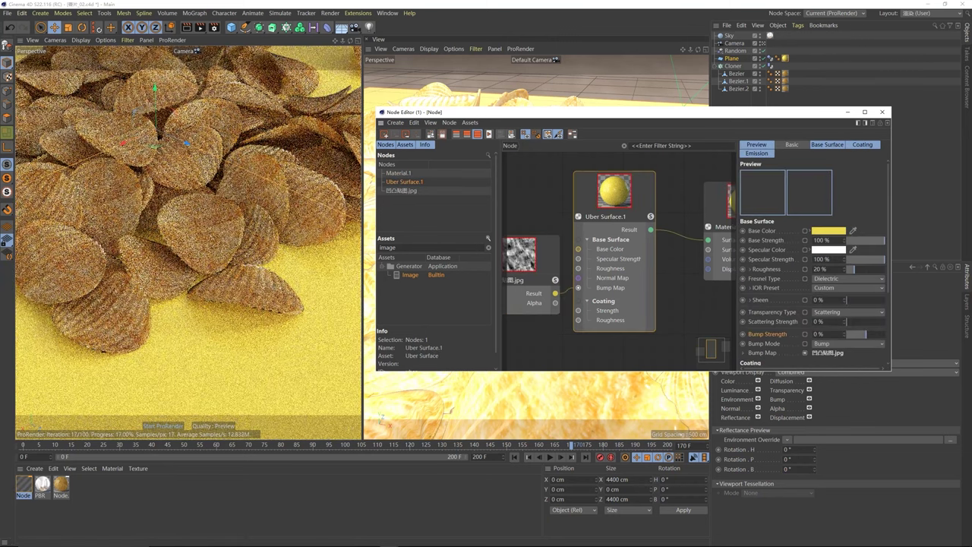
left_click_drag(825, 335, 809, 336)
type("100")
key("Return")
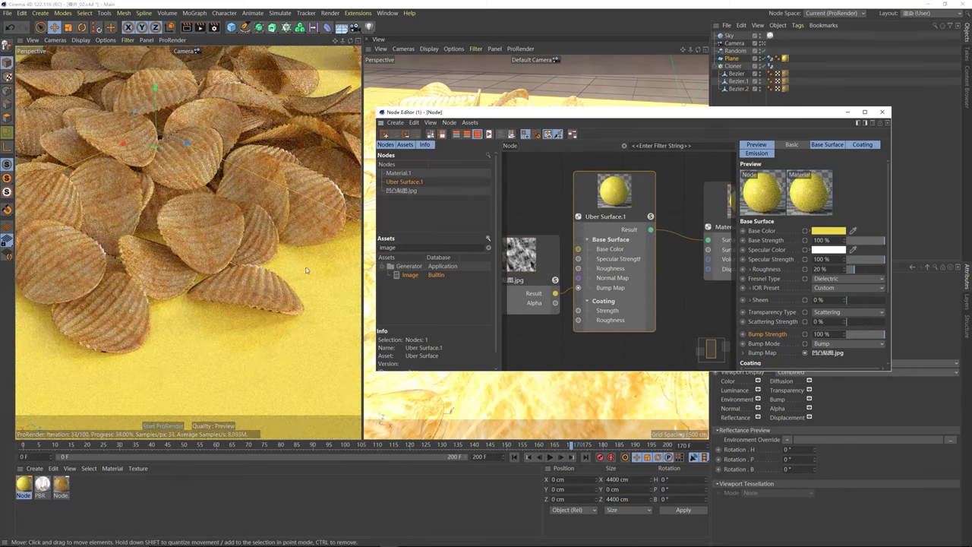
Step: Deactivate the scene camera to inspect the yellow floor in the render preview, and set the material's Bump Strength to 300%
left_click_drag(532, 111, 634, 260)
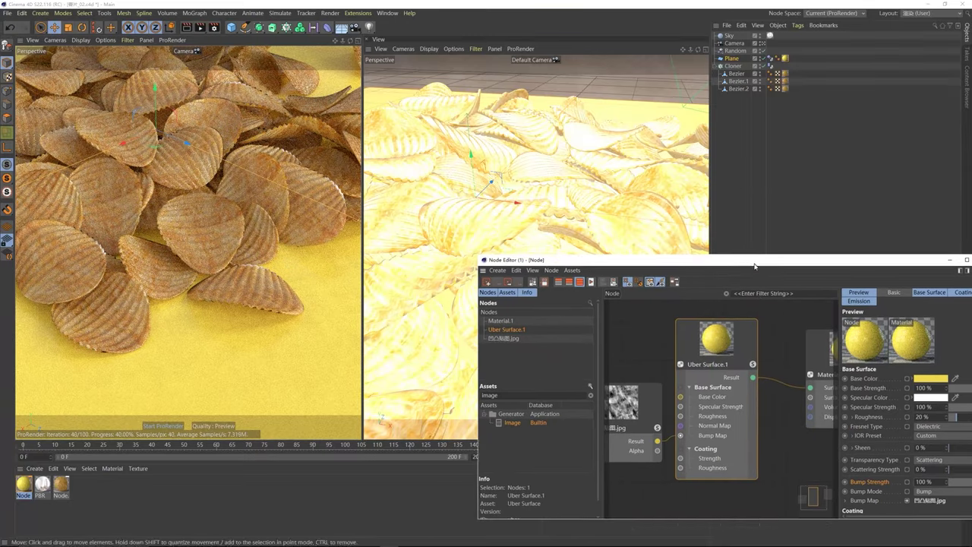
left_click(764, 43)
scroll(221, 226, "down", 3)
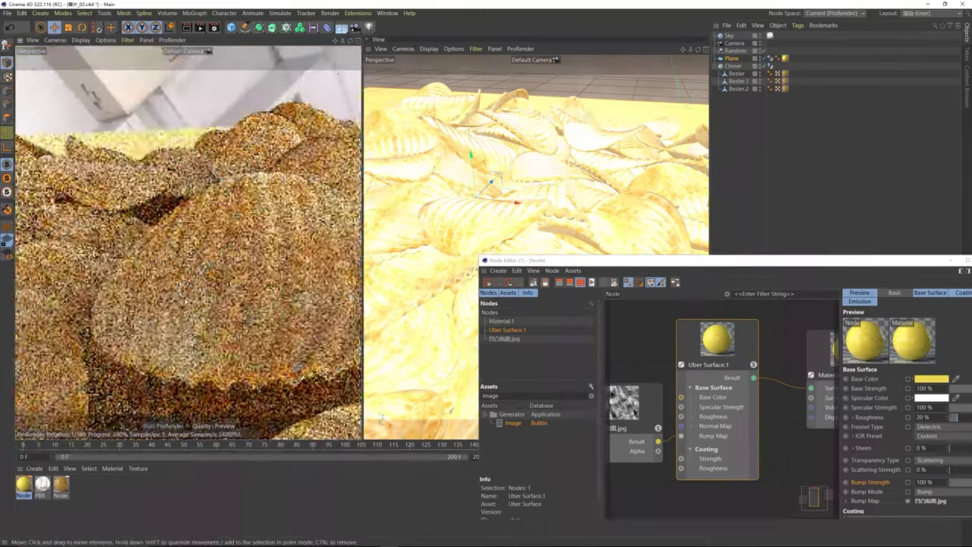
scroll(222, 227, "down", 3)
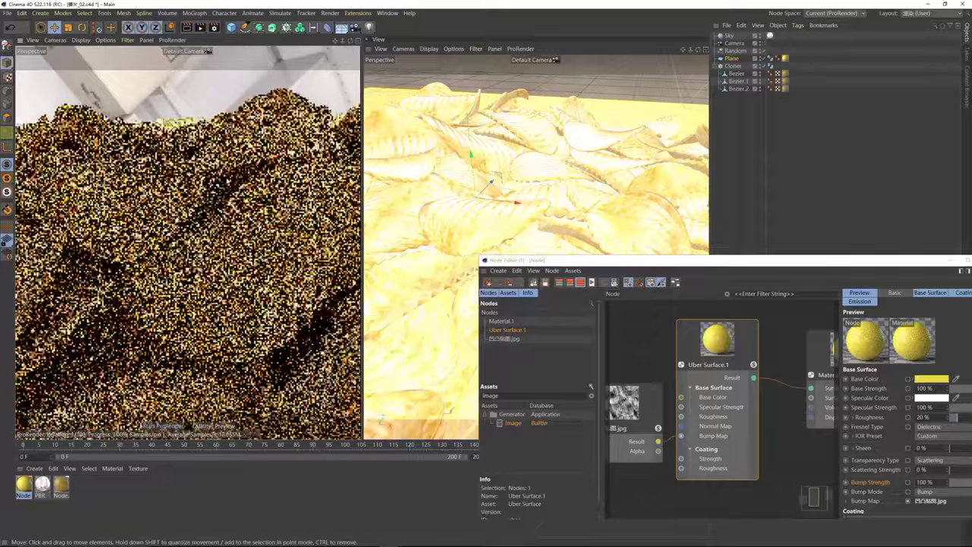
scroll(222, 227, "down", 2)
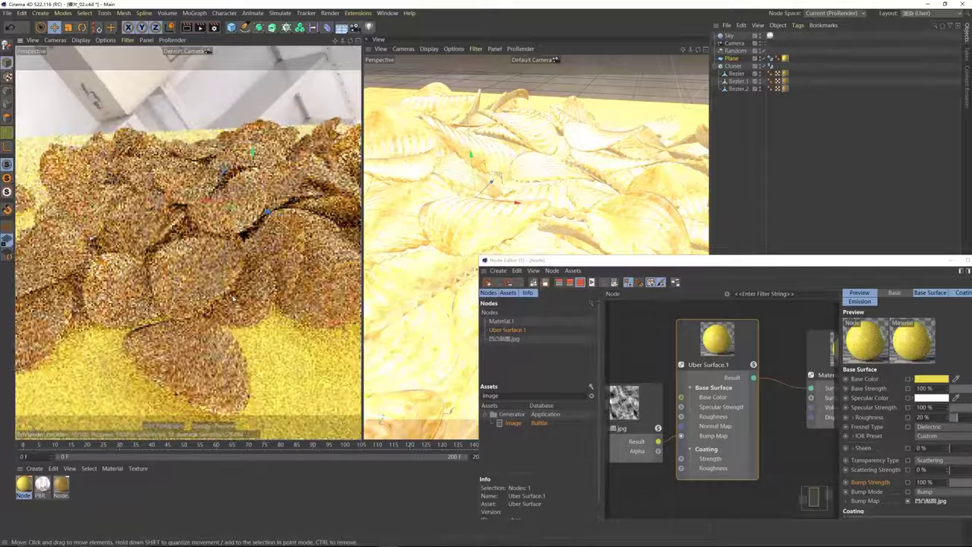
scroll(222, 227, "down", 3)
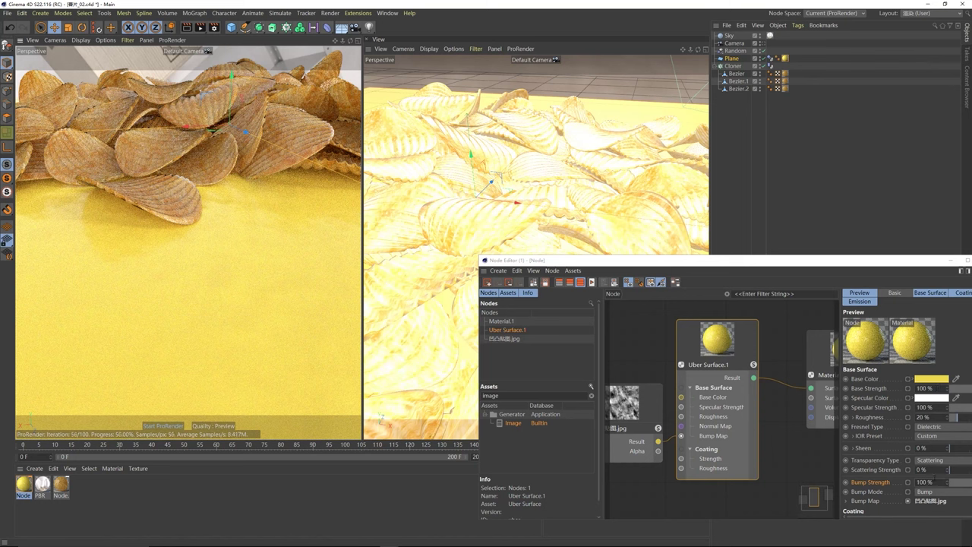
left_click_drag(935, 482, 896, 482)
type("300")
key("Return")
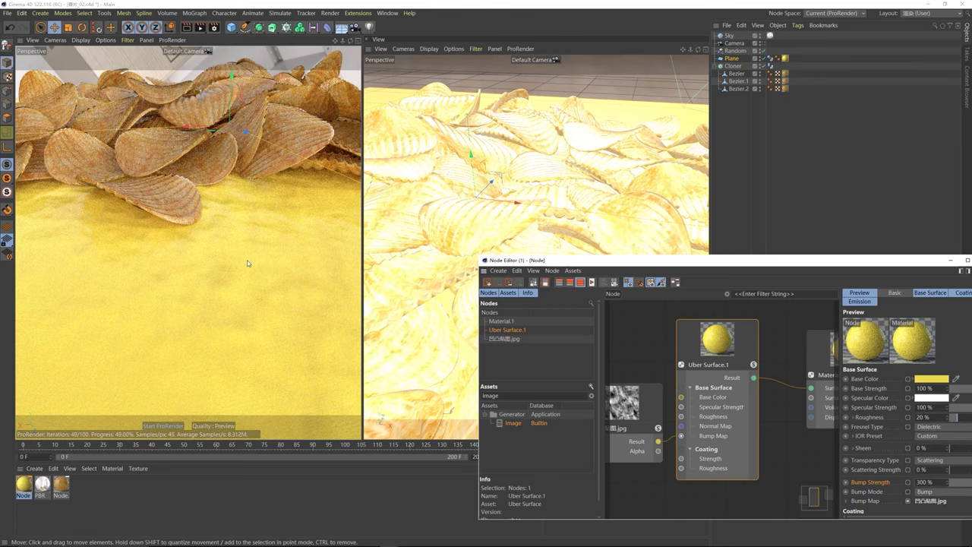
Step: Set Length U and Length V to 30% in the Plane's material tag
left_click_drag(799, 269, 522, 243)
left_click(785, 58)
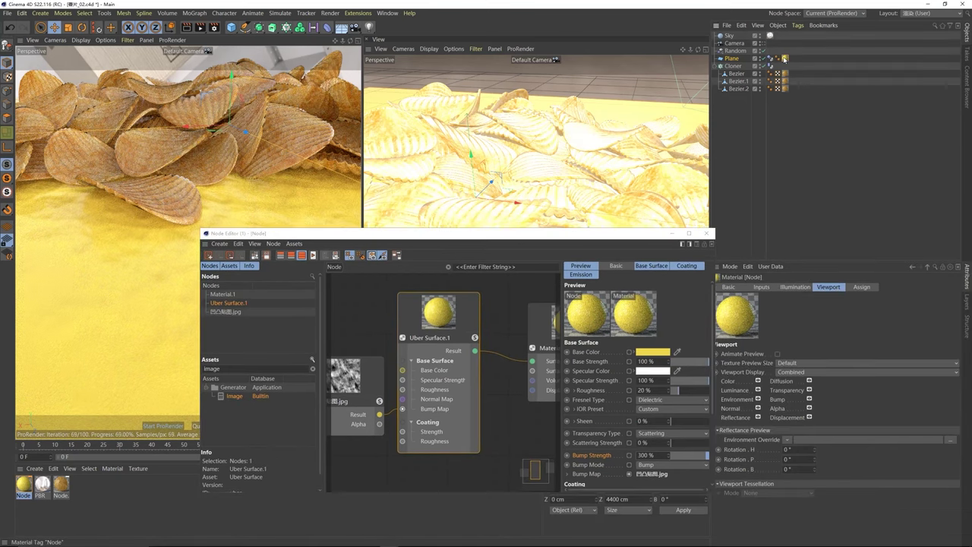
left_click_drag(609, 230, 558, 230)
left_click(739, 408)
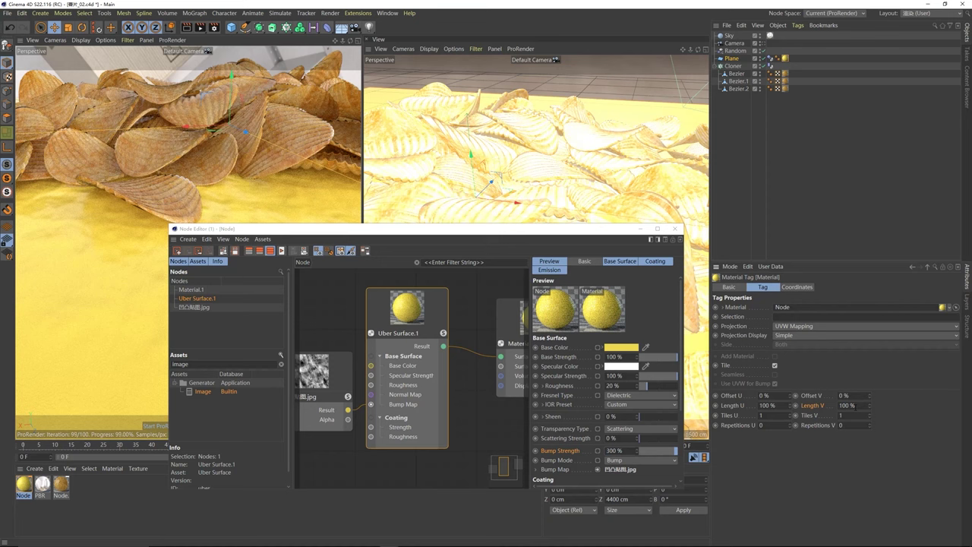
left_click(739, 408)
left_click(783, 406)
type("30")
key("Tab")
type("30")
key("Return")
left_click_drag(380, 228, 437, 323)
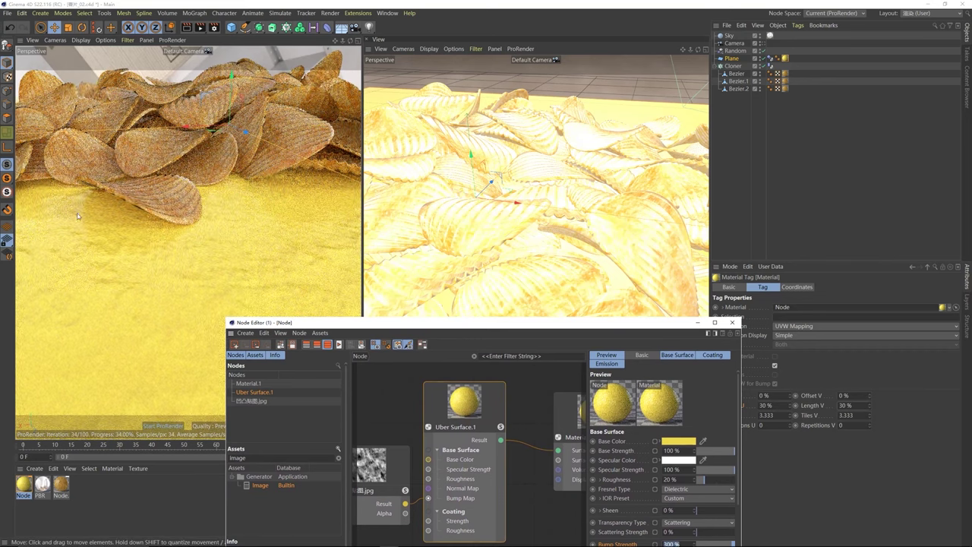
Step: Set Tiles U and Tiles V of the Plane's material tag to 10
double_click(764, 405)
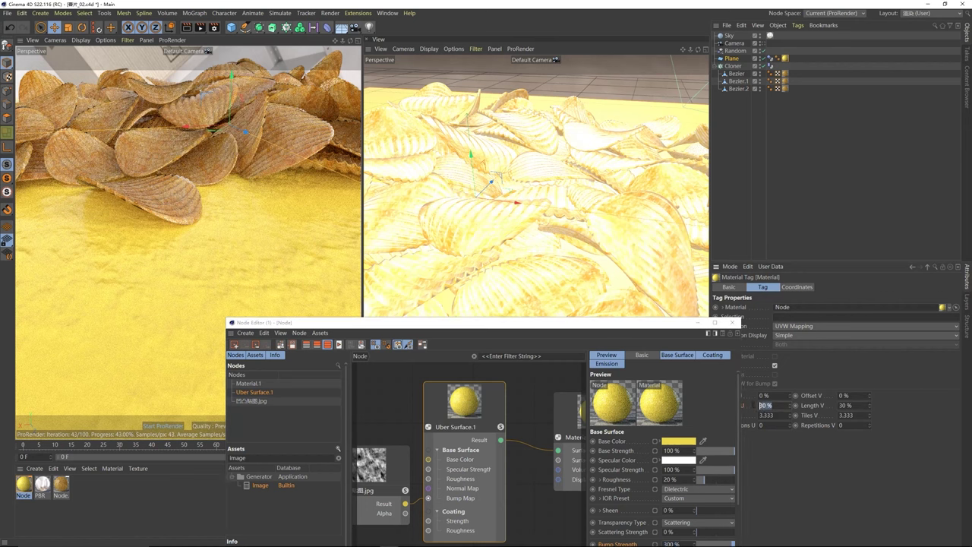
left_click_drag(774, 416, 758, 416)
left_click_drag(658, 324, 626, 328)
left_click_drag(778, 416, 760, 416)
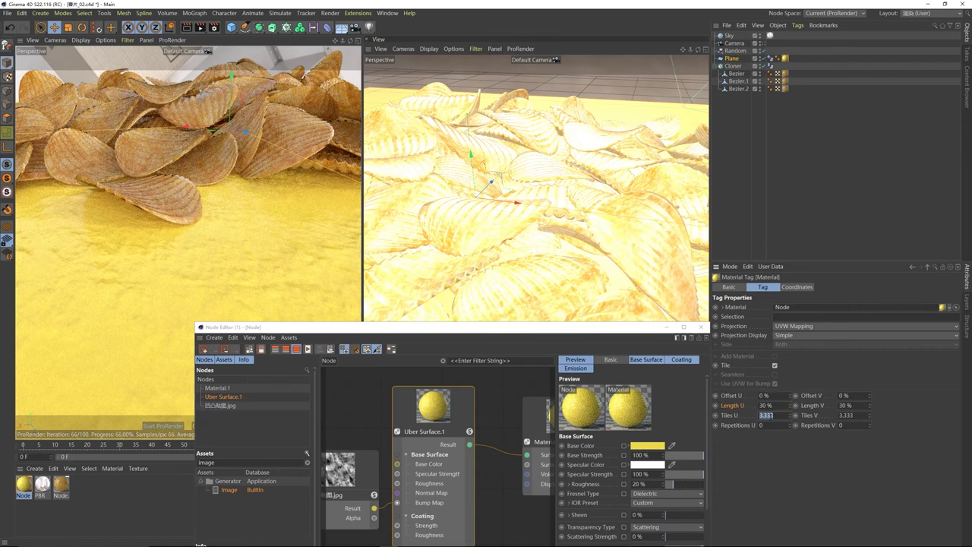
type("10")
key("Tab")
type("10")
key("Return")
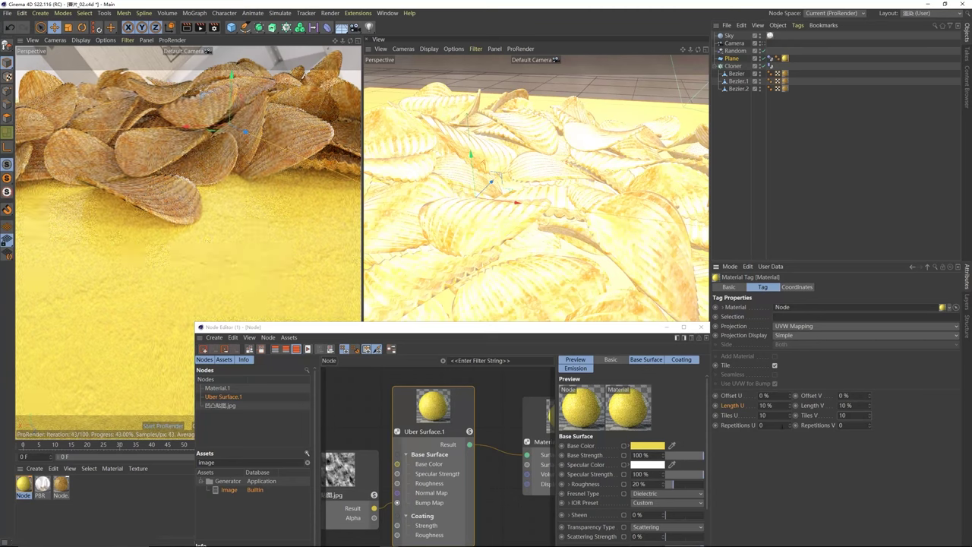
Step: Set Tiles U and Tiles V of the Plane's material tag to 12 and reactivate the scene camera
left_click_drag(766, 416, 756, 415)
type("12")
key("Tab")
type("12")
key("Return")
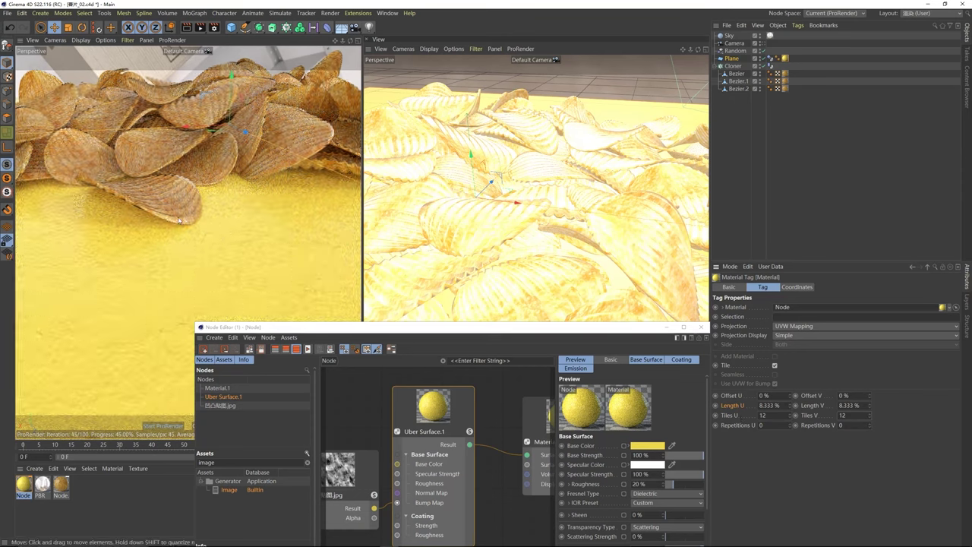
left_click(763, 43)
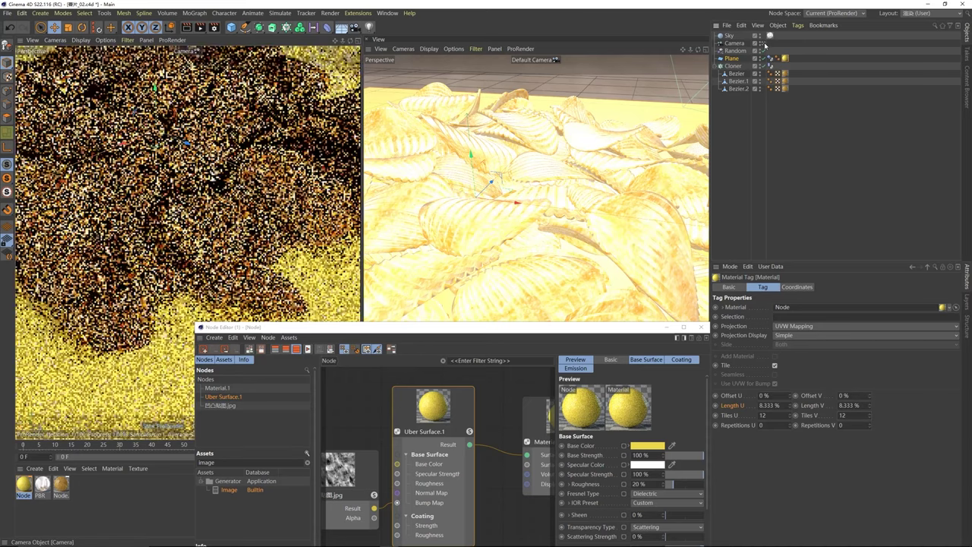
left_click_drag(331, 329, 522, 271)
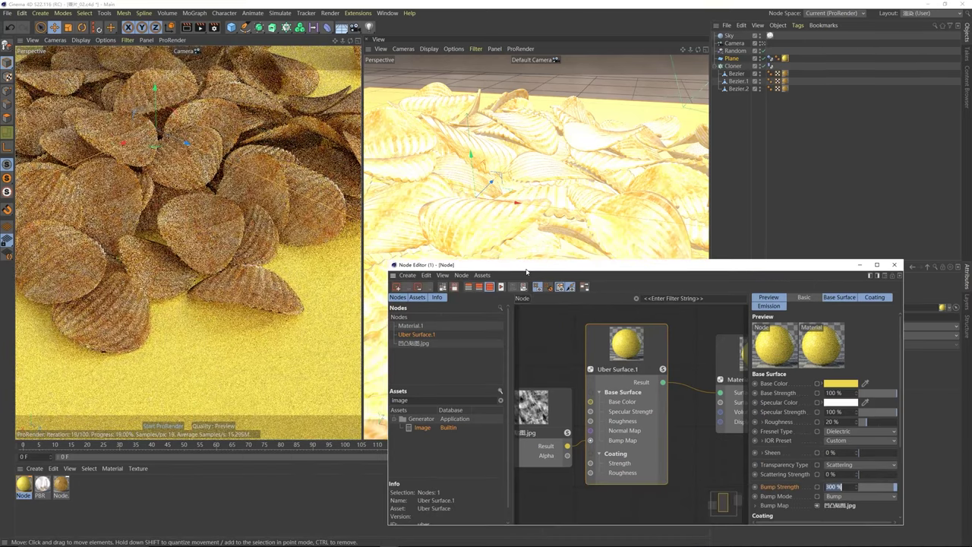
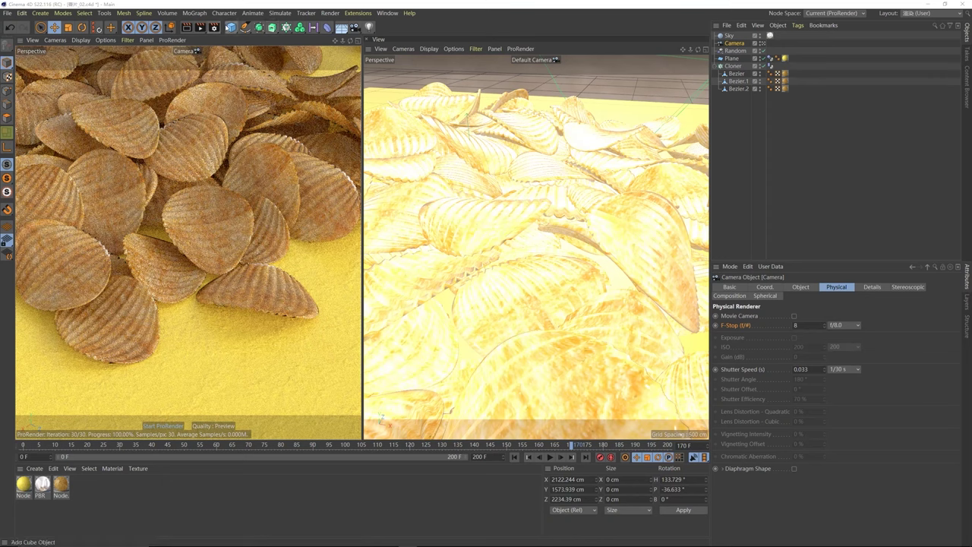
Step: Enable Depth of Field for both the Offline and Preview modes in the ProRender render settings
left_click(213, 28)
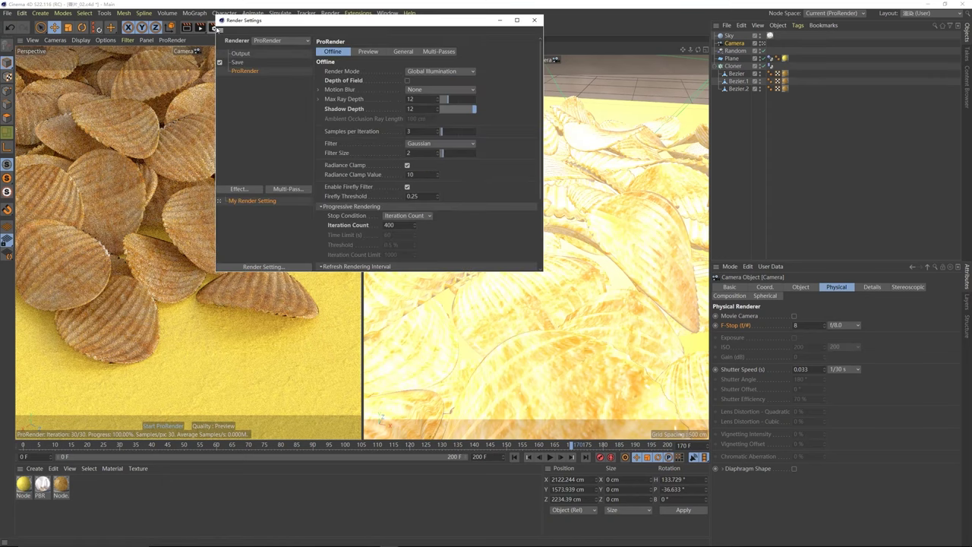
left_click(407, 80)
left_click(367, 52)
left_click(407, 81)
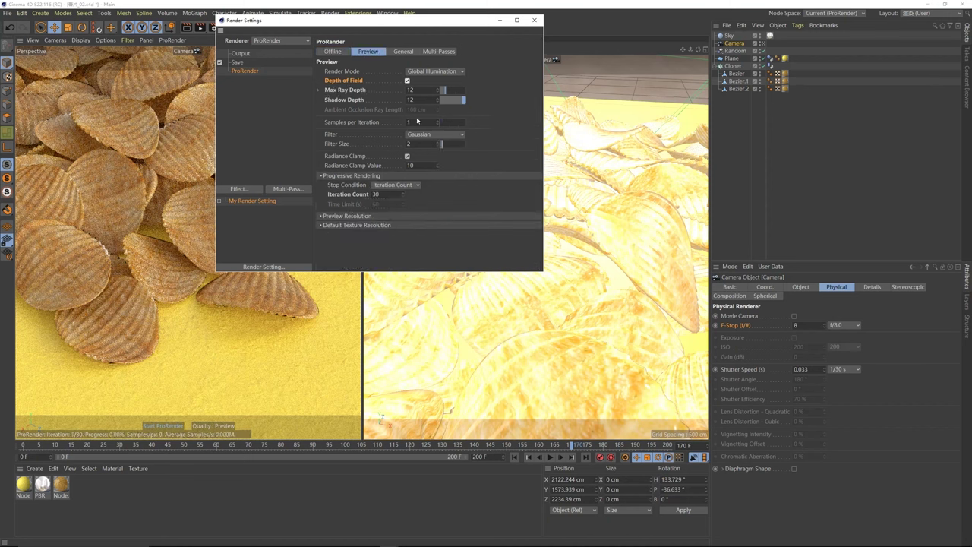
left_click_drag(405, 23, 477, 85)
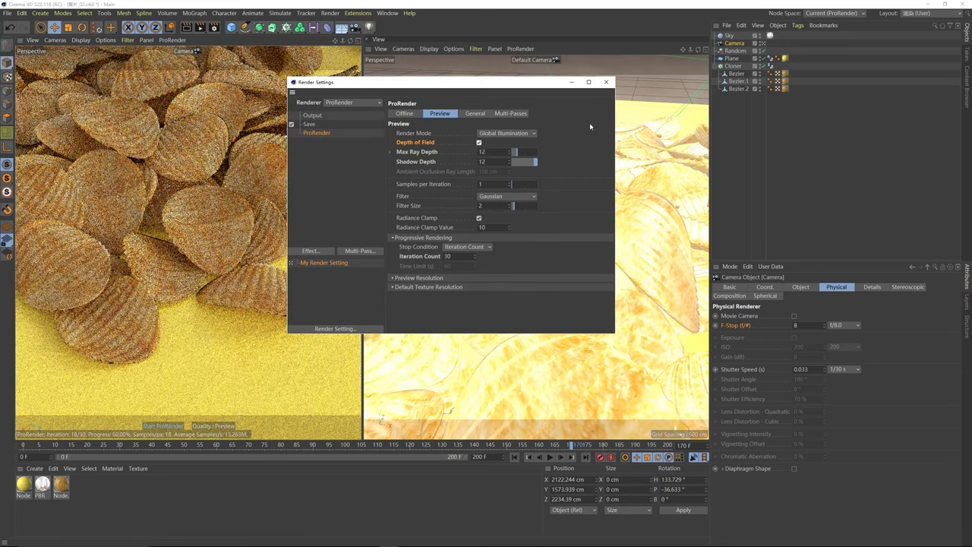
left_click(606, 82)
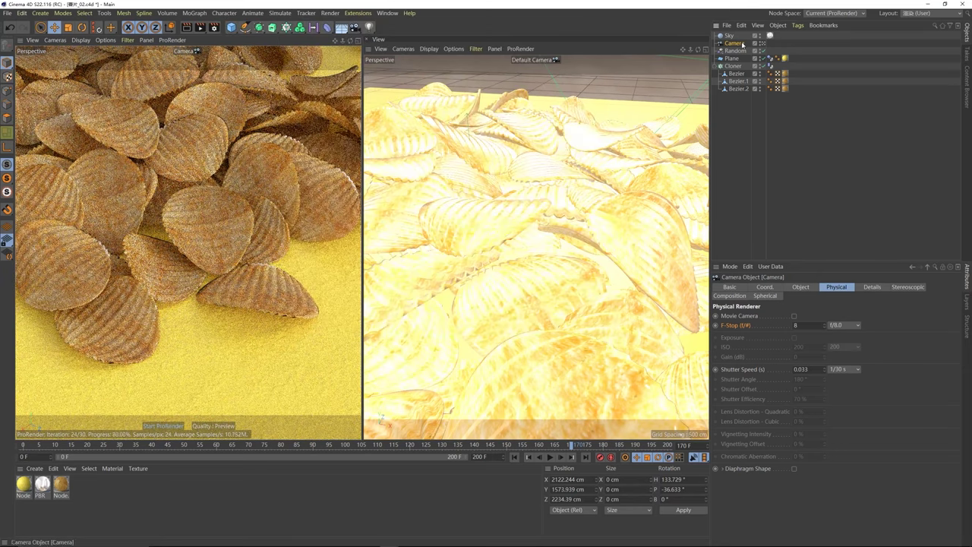
Step: Pick the scene camera's Focus Distance on the chip near the centre of the render preview
left_click(801, 287)
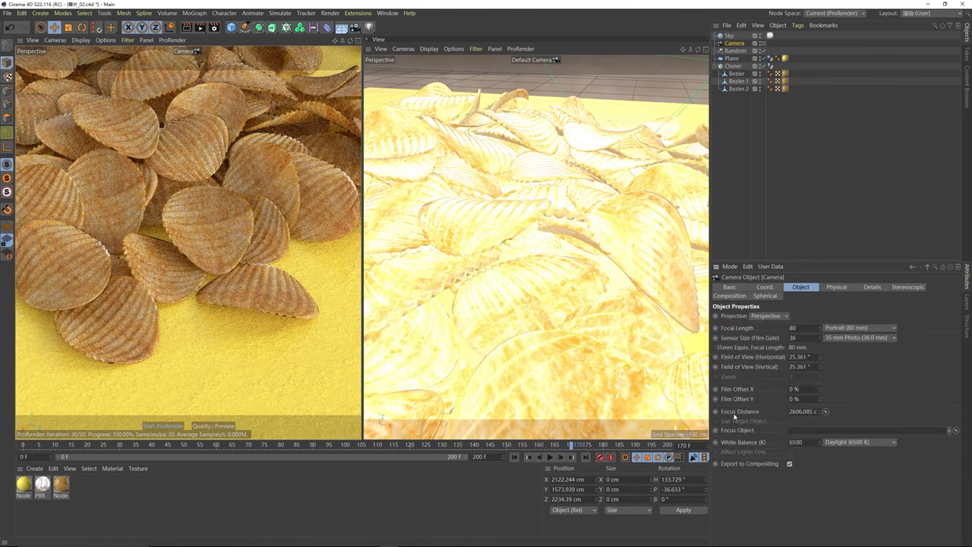
left_click(826, 411)
left_click(203, 218)
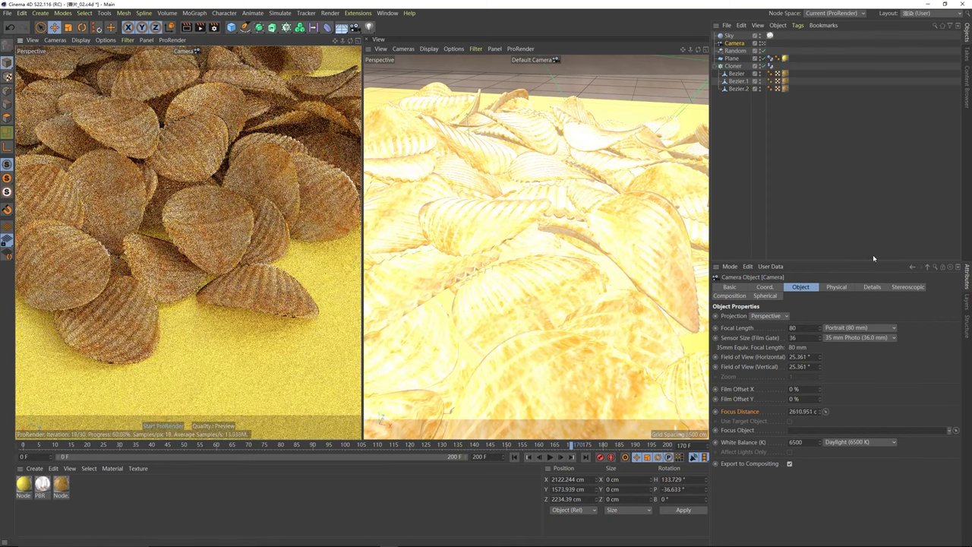
Step: Set the camera's physical F-Stop to 0.2
left_click(838, 288)
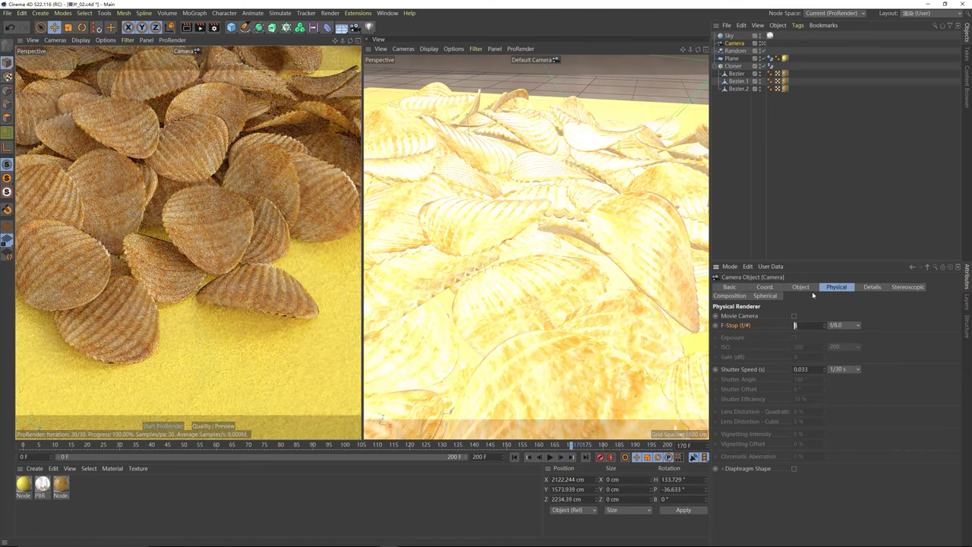
type("0.2")
key("Return")
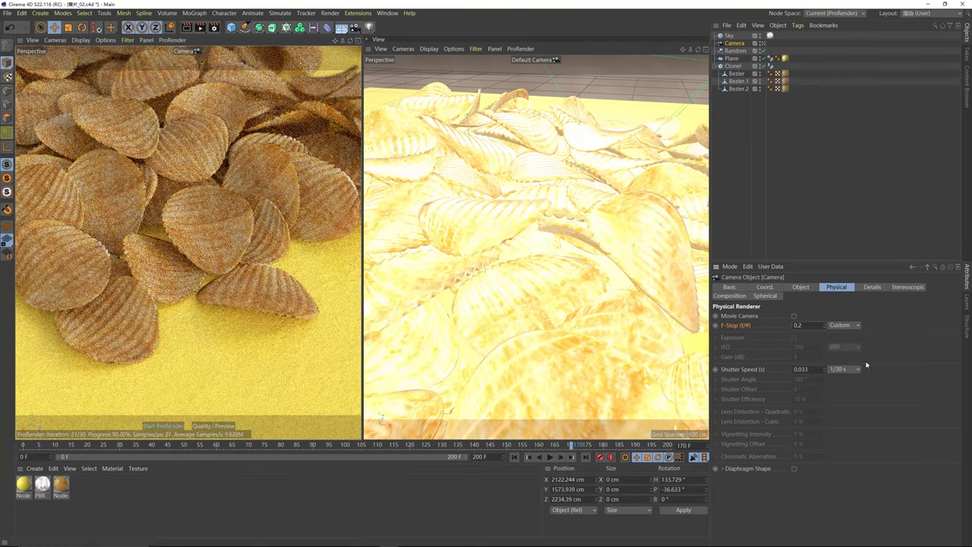
Step: Set the camera's F-Stop to 0.1 and slightly reframe the pile of chips through the camera
left_click_drag(814, 325, 778, 327)
type("0.1")
key("Return")
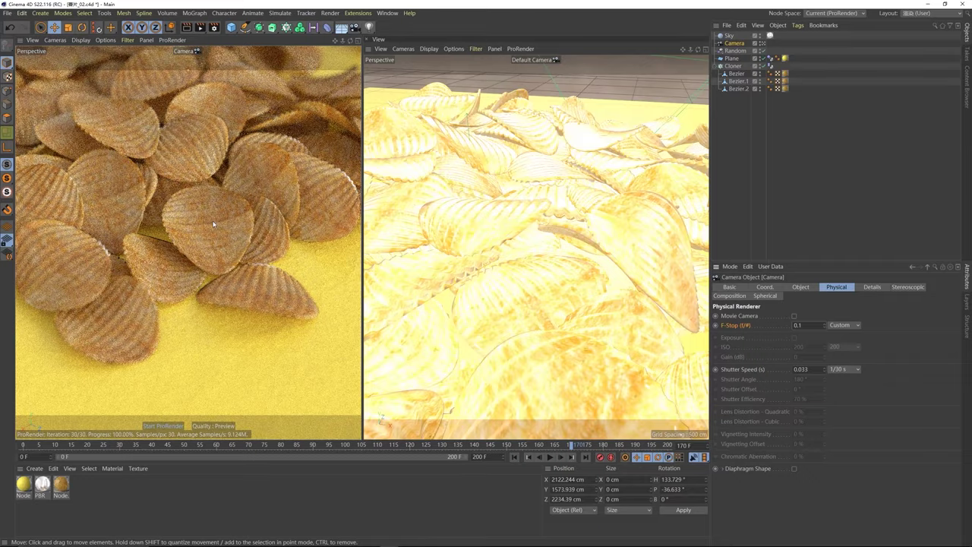
left_click_drag(278, 206, 278, 193, "alt")
left_click_drag(217, 199, 212, 222, "alt")
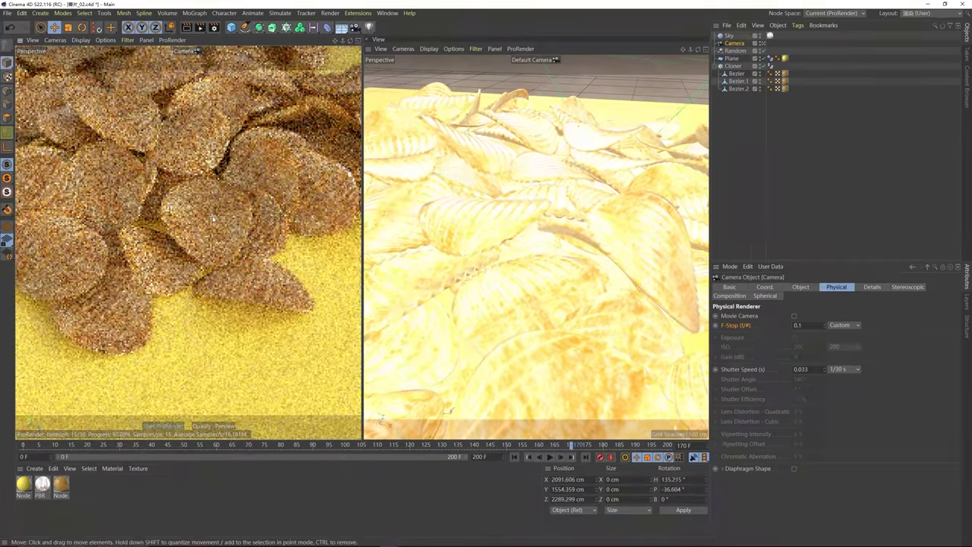
Step: Move the scene camera slightly closer to the pile of chips to tighten the framing
scroll(211, 223, "up", 2)
middle_click_drag(212, 223, 212, 229, "alt")
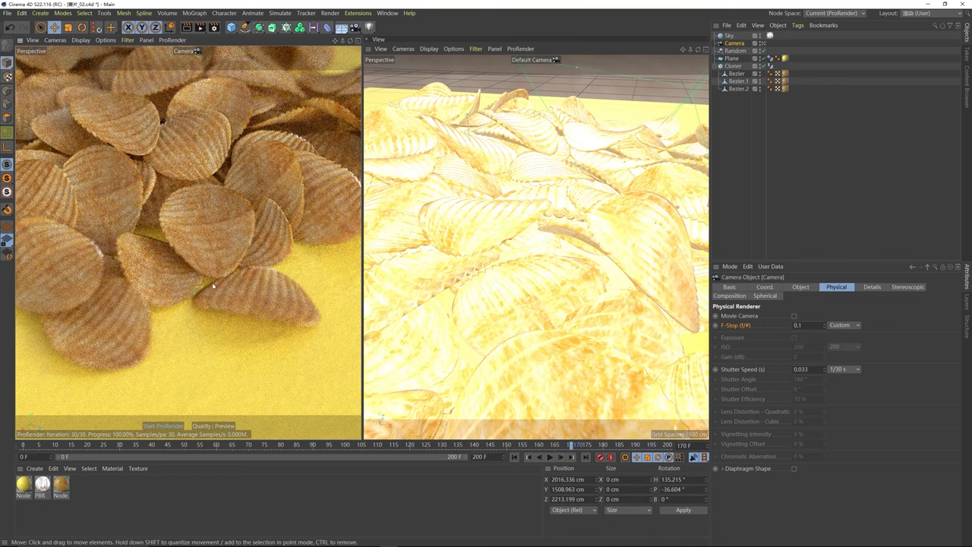
Step: Duplicate the brown chip material and load the 薯片贴图_B image as the copy's base color texture
left_click_drag(65, 486, 76, 489, "ctrl")
double_click(80, 484)
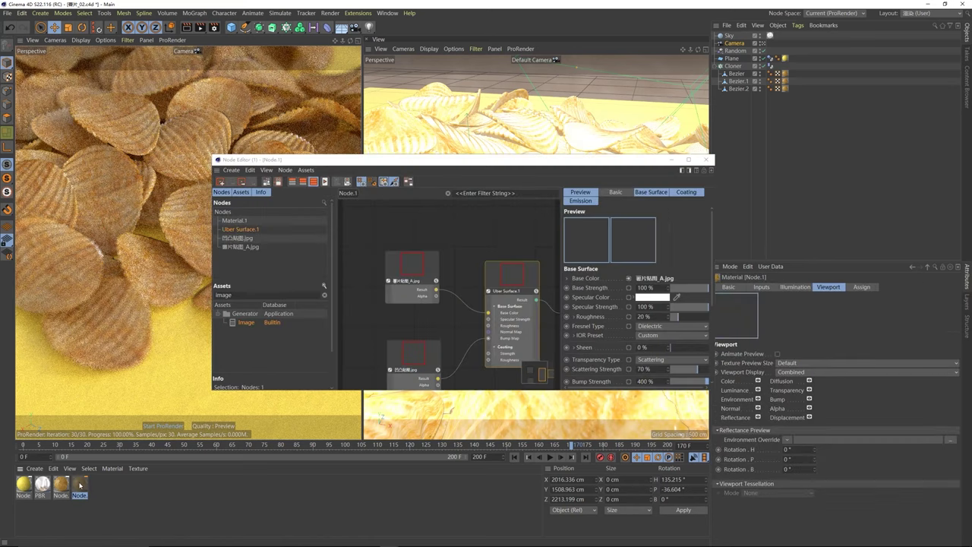
left_click(424, 268)
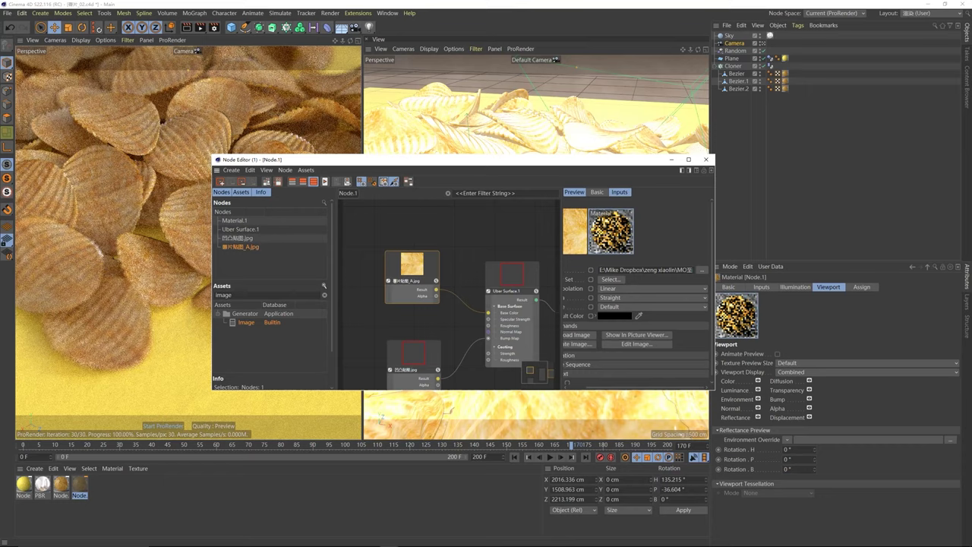
left_click(701, 271)
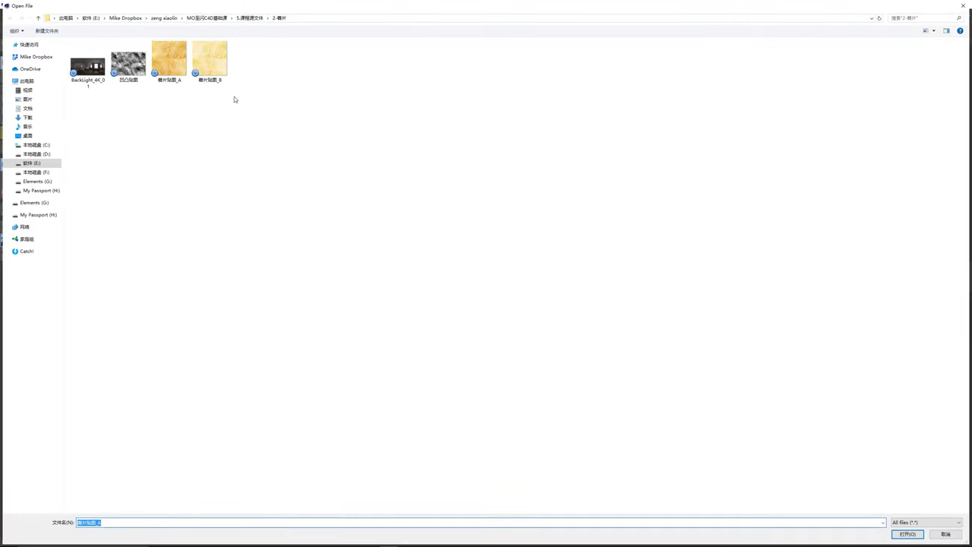
left_click(216, 85)
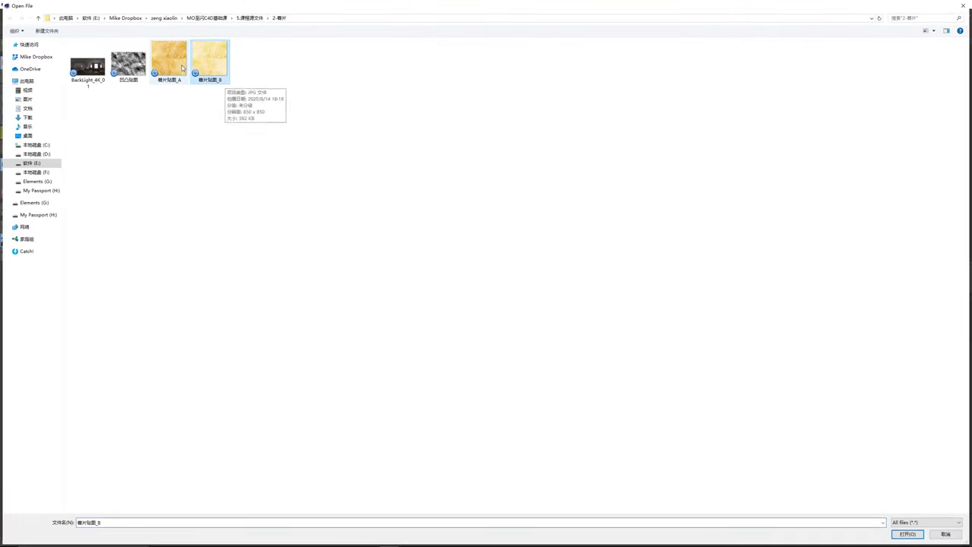
double_click(219, 69)
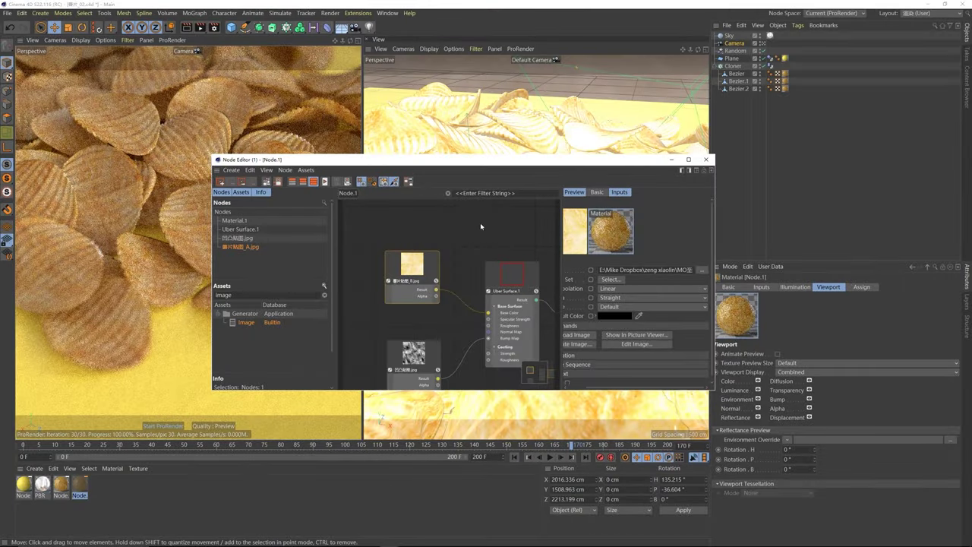
Step: Close the material's node editor and assign the duplicated chip material to the first Bezier object in the Cloner
left_click(707, 161)
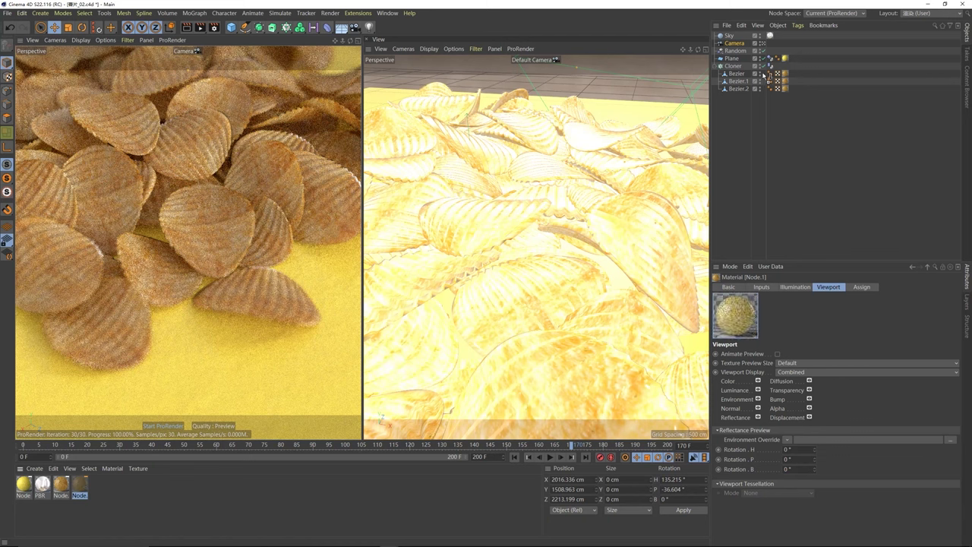
left_click_drag(787, 77, 786, 76)
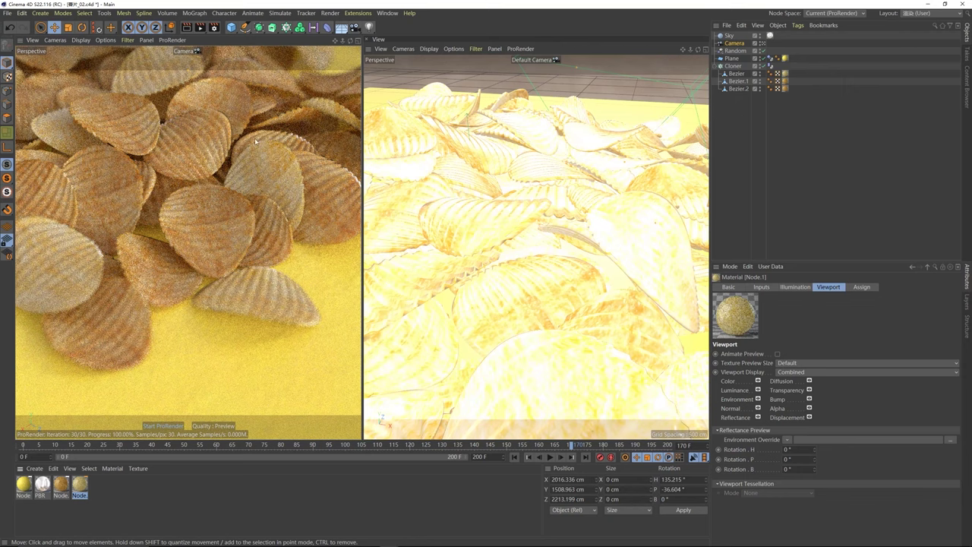
Step: Set the render output to PNG and save it over the existing 薯片_01_0170 file in the 渲染输出 folder
left_click(214, 27)
left_click(239, 63)
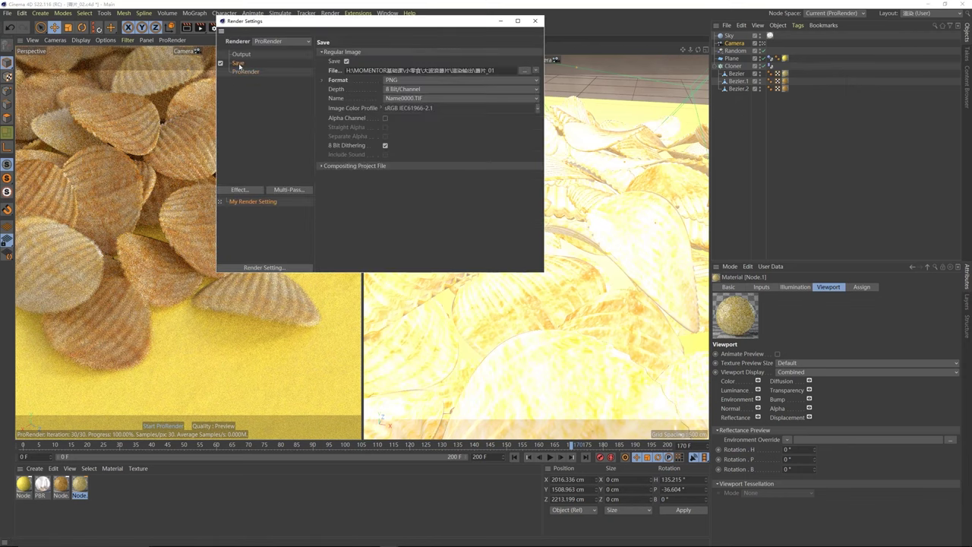
left_click(402, 80)
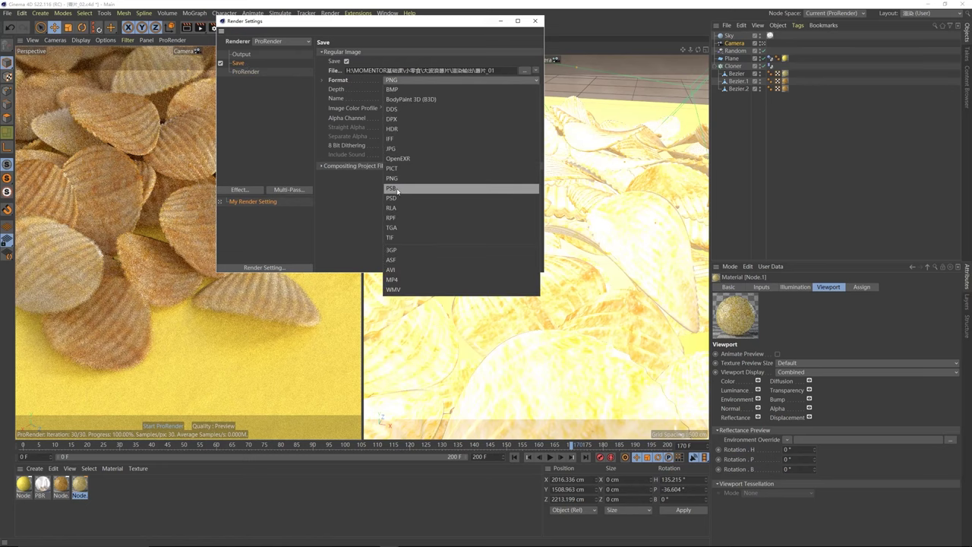
left_click(403, 179)
left_click(526, 71)
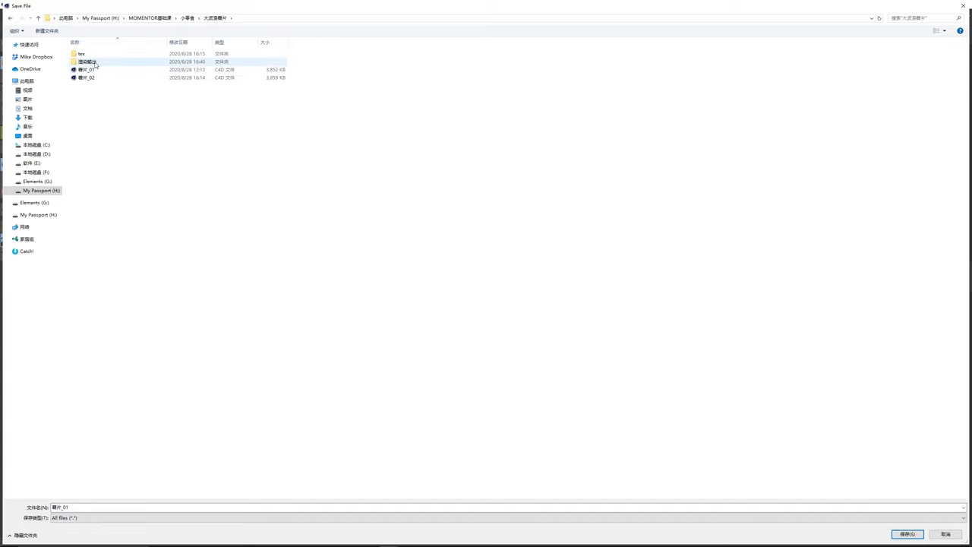
double_click(89, 63)
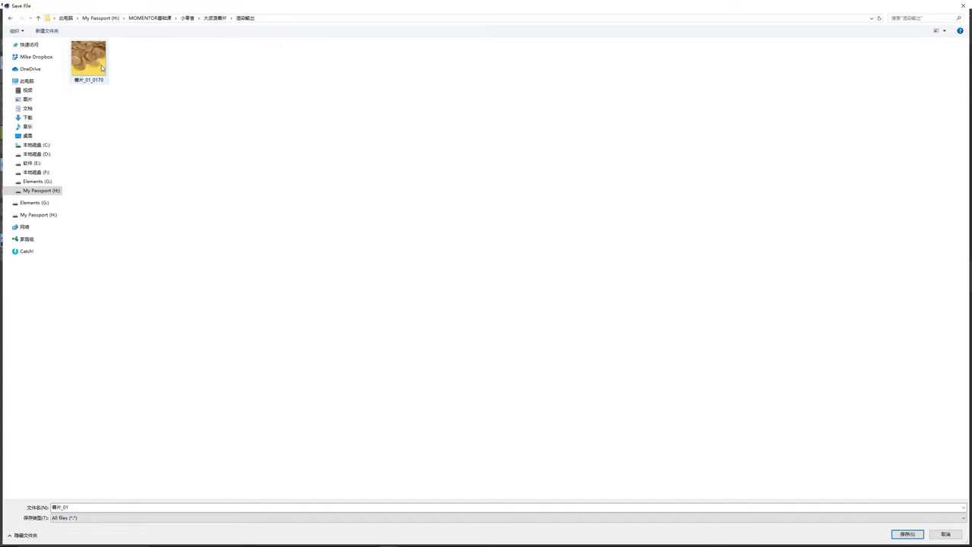
left_click(101, 67)
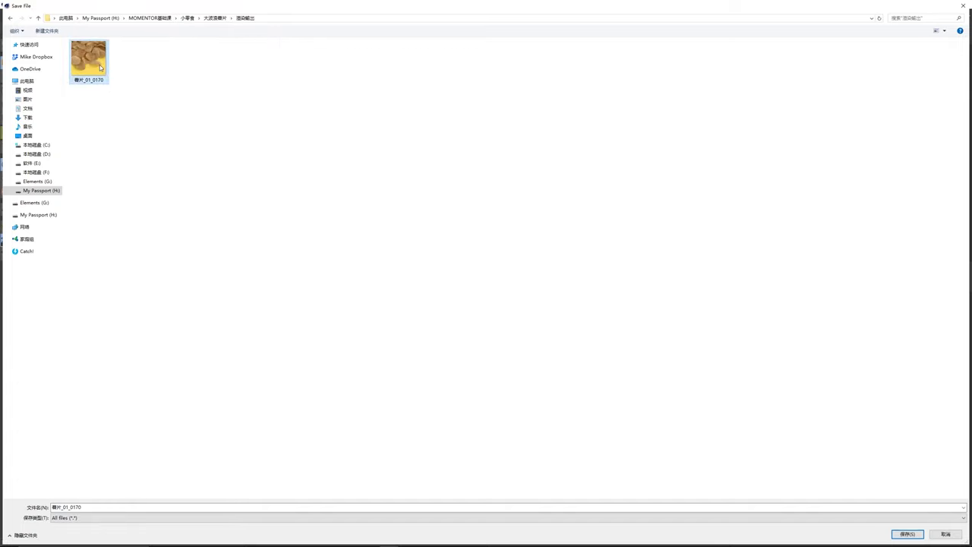
left_click(907, 534)
left_click(504, 279)
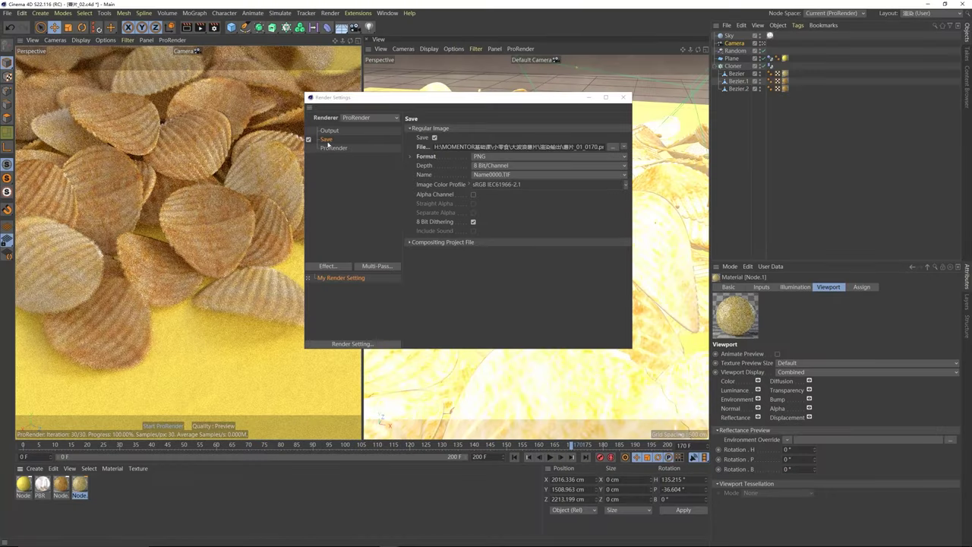
Step: Confirm 400 as the ProRender Offline iteration count and render the current frame to the Picture Viewer
left_click(330, 148)
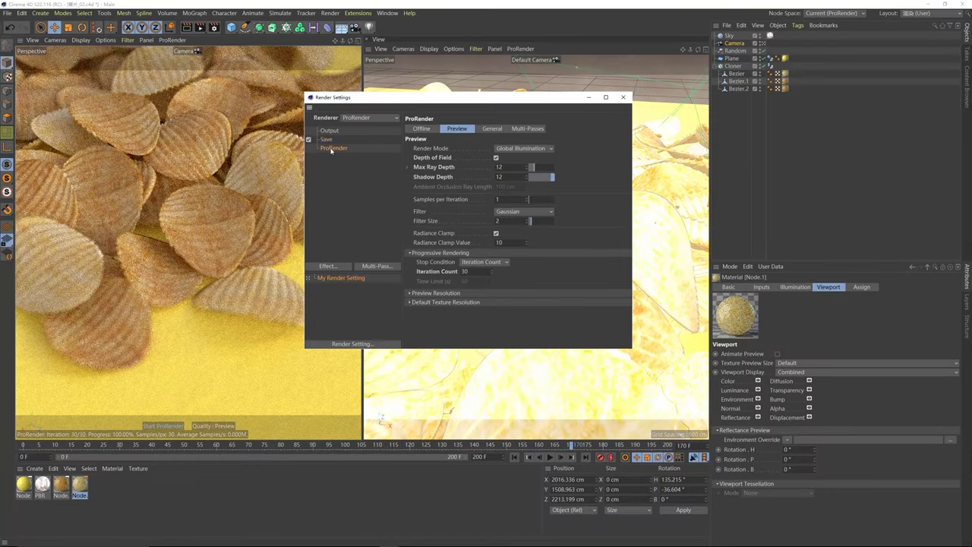
left_click(423, 129)
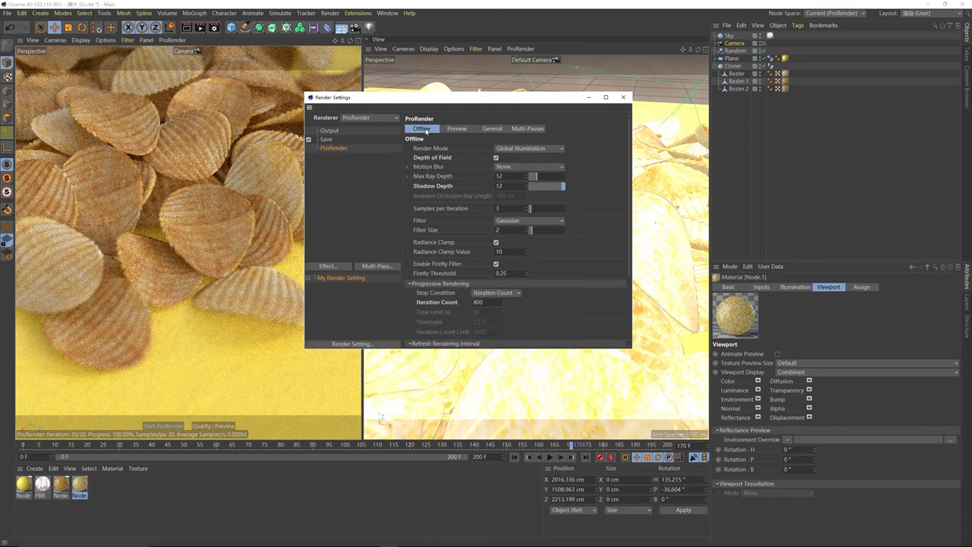
left_click(450, 304)
key("Return")
left_click(200, 28)
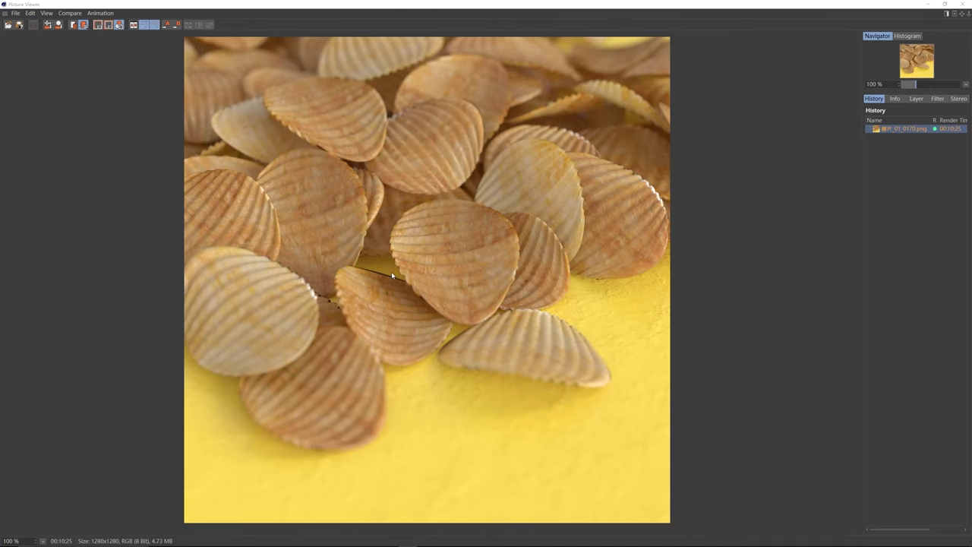
Step: Enable the Picture Viewer filter on the finished render and set both Contrast and Saturation to 17%
scroll(390, 274, "up", 2)
scroll(333, 268, "down", 2)
scroll(437, 222, "down", 1)
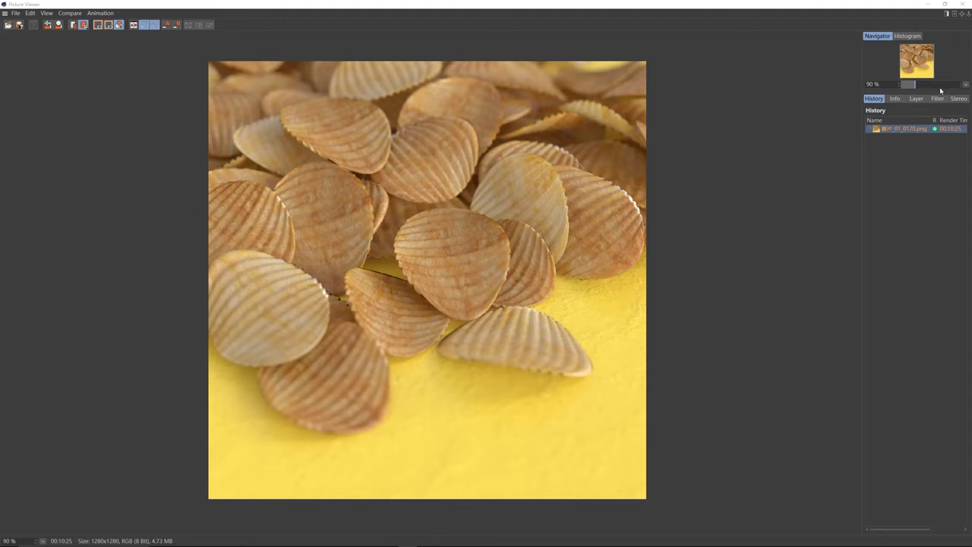
left_click(938, 99)
left_click(868, 119)
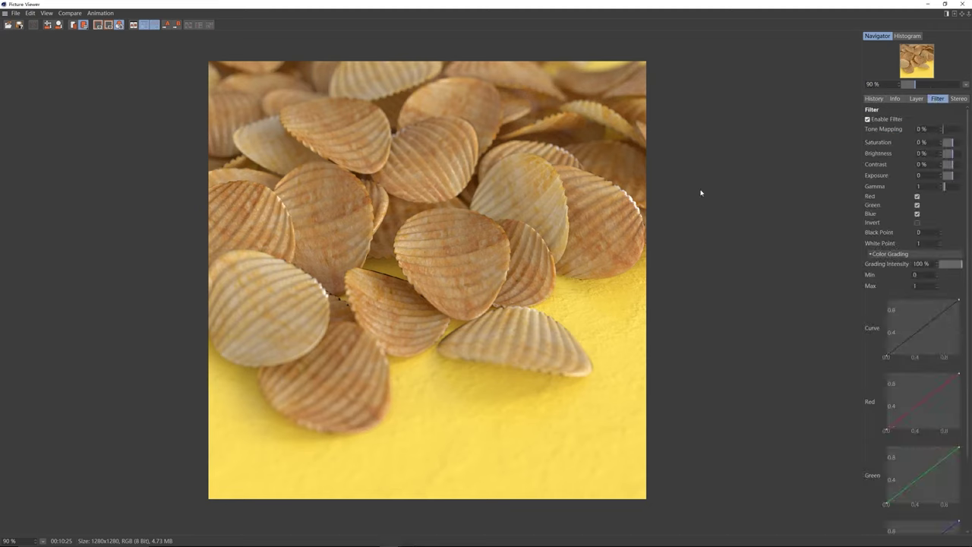
left_click_drag(948, 165, 957, 145)
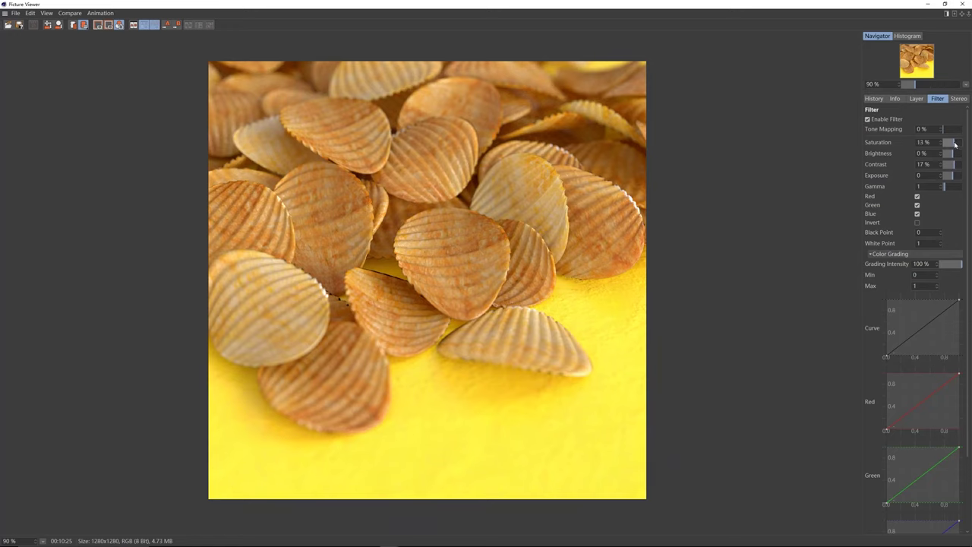
left_click_drag(955, 143, 957, 145)
Step: Raise the dark end of the Red color grading curve to warm up the rendered chips
scroll(882, 346, "down", 2)
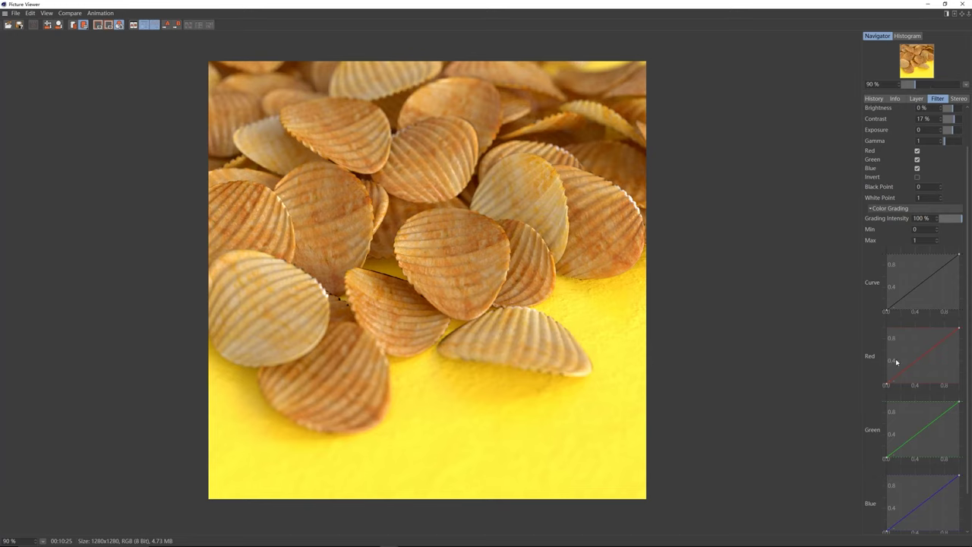
left_click_drag(888, 384, 876, 372)
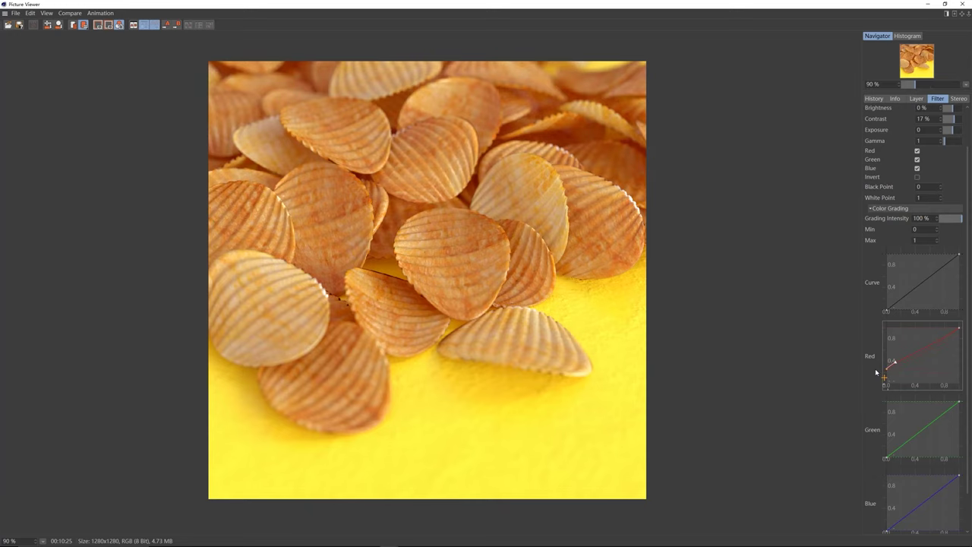
scroll(343, 155, "down", 2)
scroll(456, 173, "up", 2)
scroll(969, 199, "up", 2)
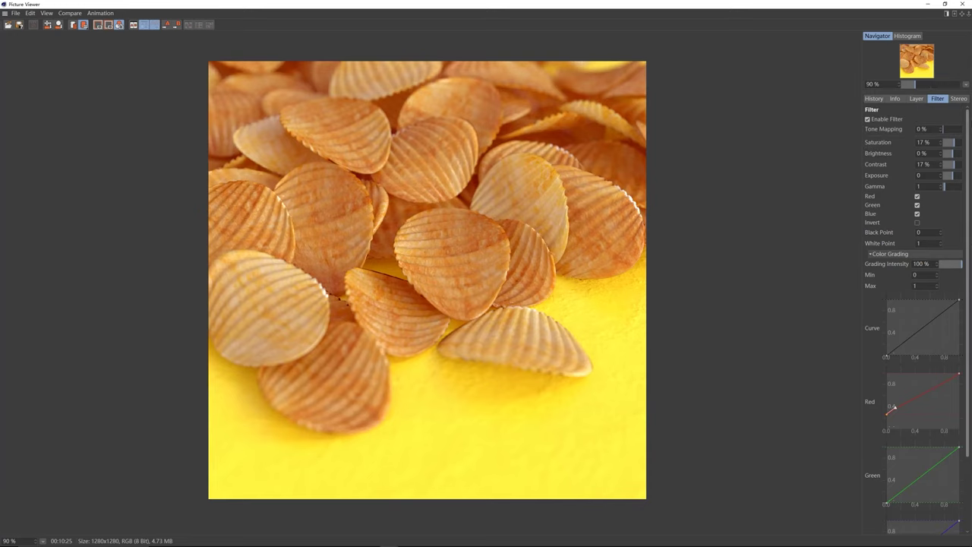
Step: Compare the render with and without the color filter, leaving the filter enabled, and inspect the graded image
left_click(868, 119)
left_click(868, 119)
left_click(868, 119)
left_click(868, 119)
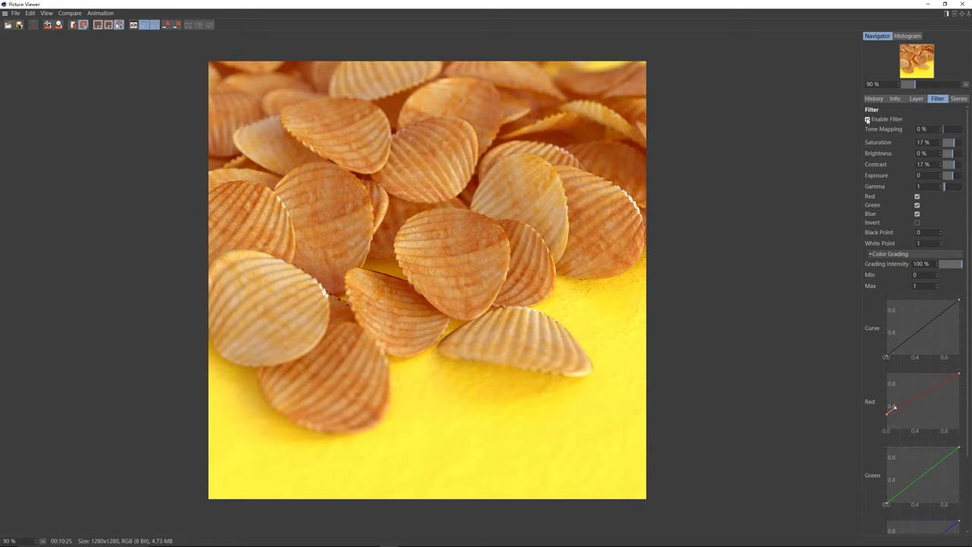
left_click(868, 119)
left_click(867, 119)
left_click(867, 119)
left_click(867, 119)
left_click(868, 119)
left_click(868, 119)
left_click(868, 119)
left_click(868, 119)
left_click(867, 119)
left_click(868, 119)
left_click(867, 119)
left_click(867, 119)
scroll(361, 258, "down", 1)
scroll(361, 259, "down", 3)
scroll(387, 260, "up", 3)
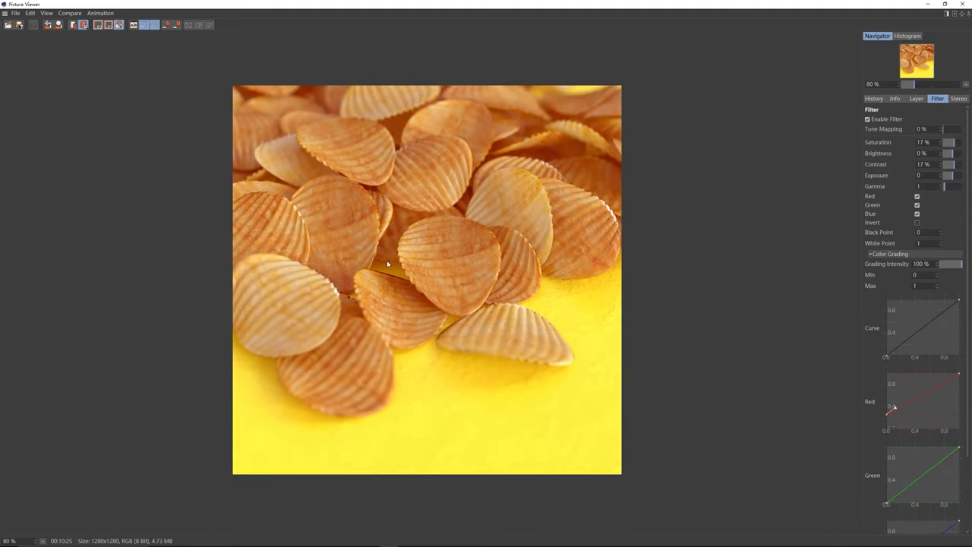
scroll(388, 259, "up", 1)
scroll(418, 251, "down", 1)
Step: Save the render as a PNG still image with Use Filter enabled, naming it 薯片_01_调色 in the 渲染输出 folder
left_click(873, 99)
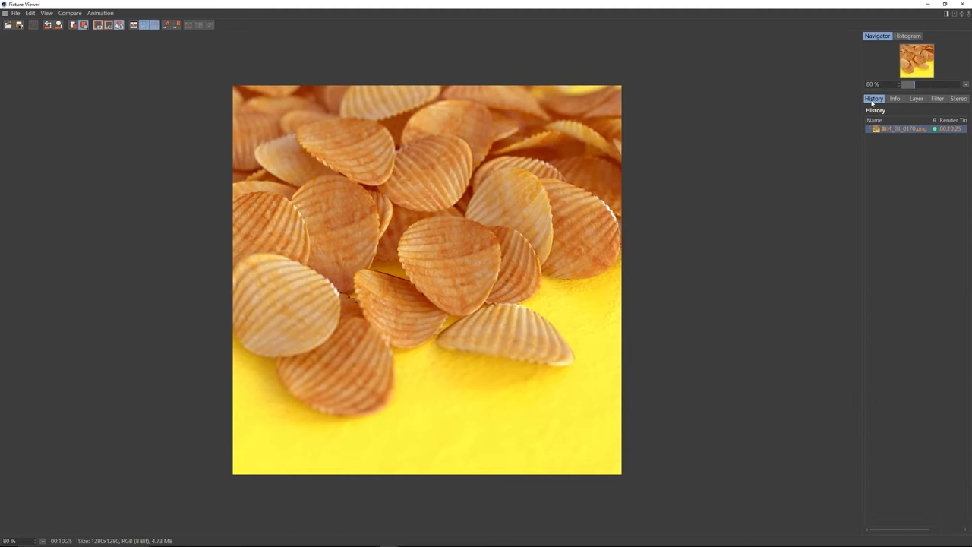
right_click(900, 130)
left_click(779, 248)
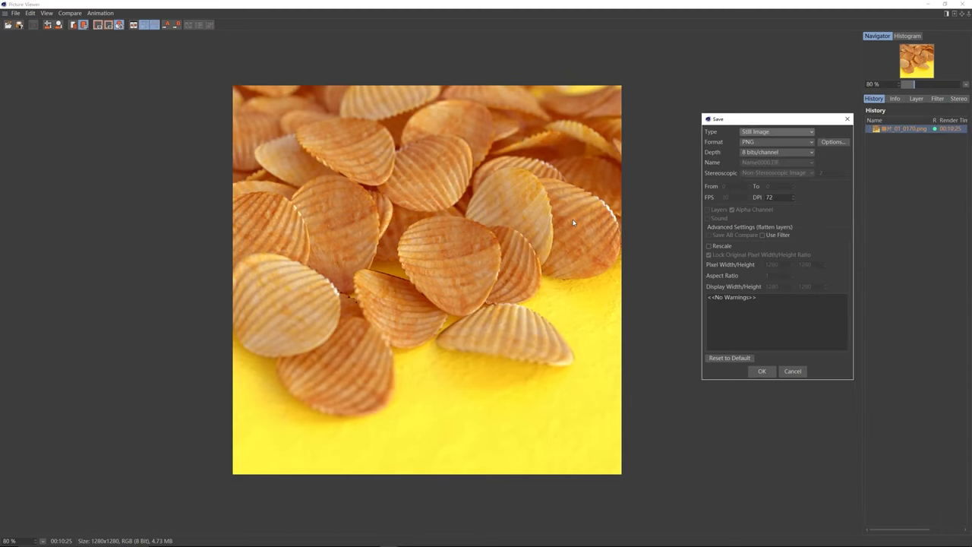
left_click(771, 234)
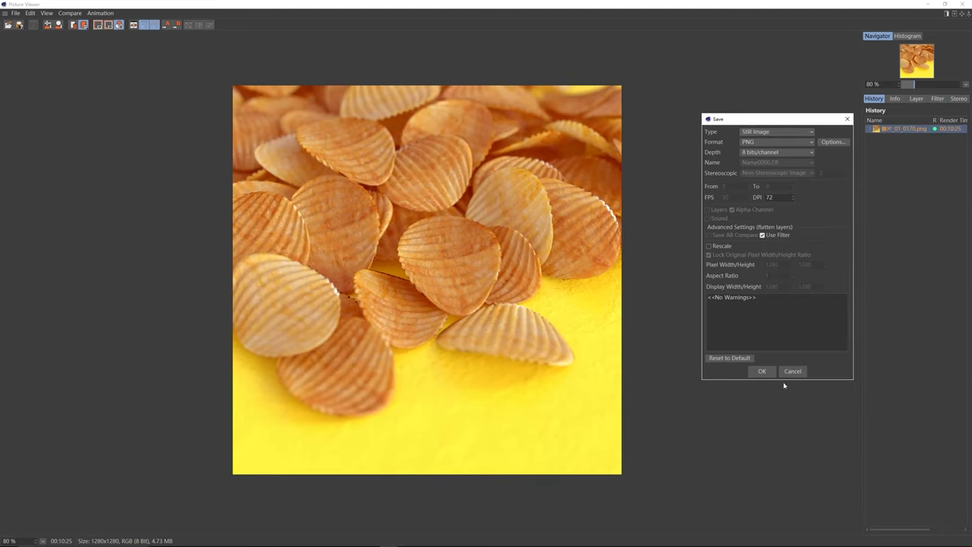
left_click(763, 371)
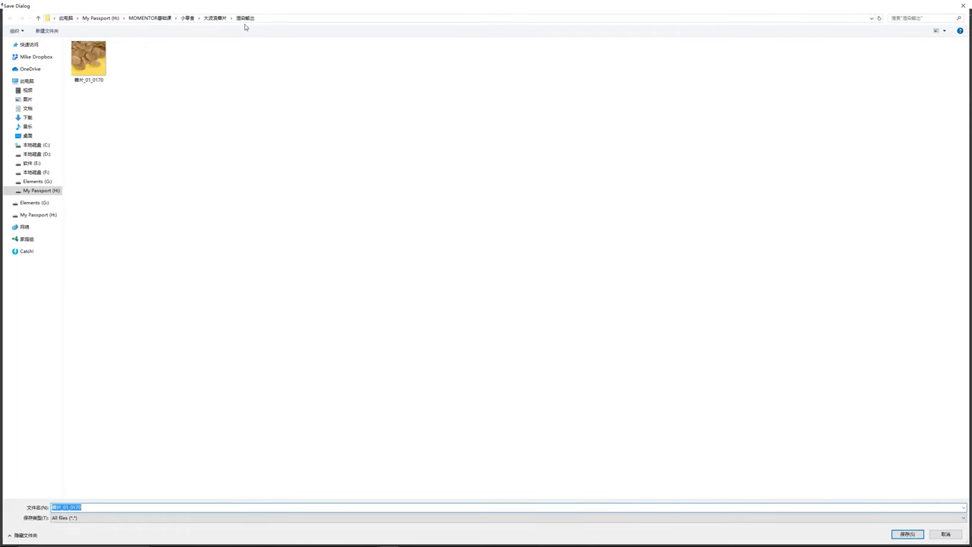
left_click_drag(70, 507, 108, 507)
key("BackSpace")
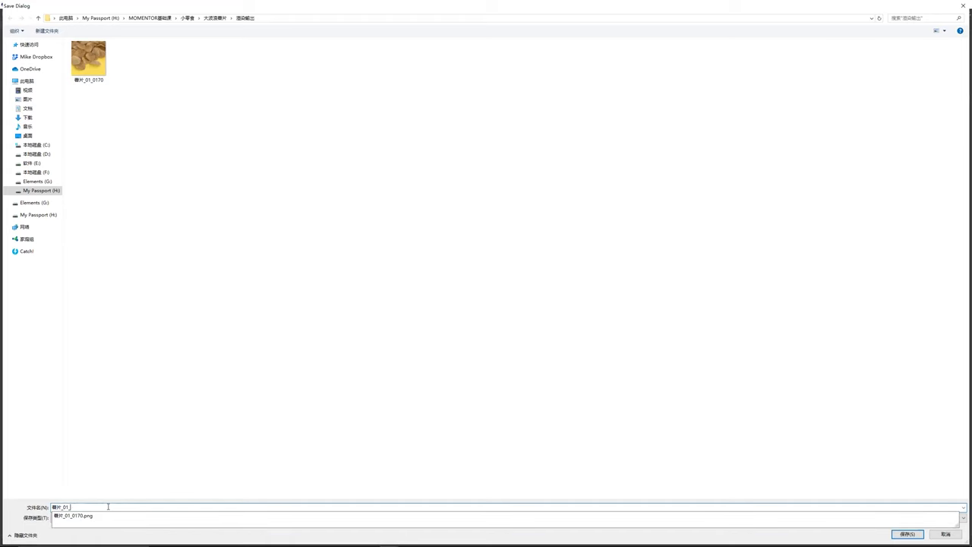
type("调色")
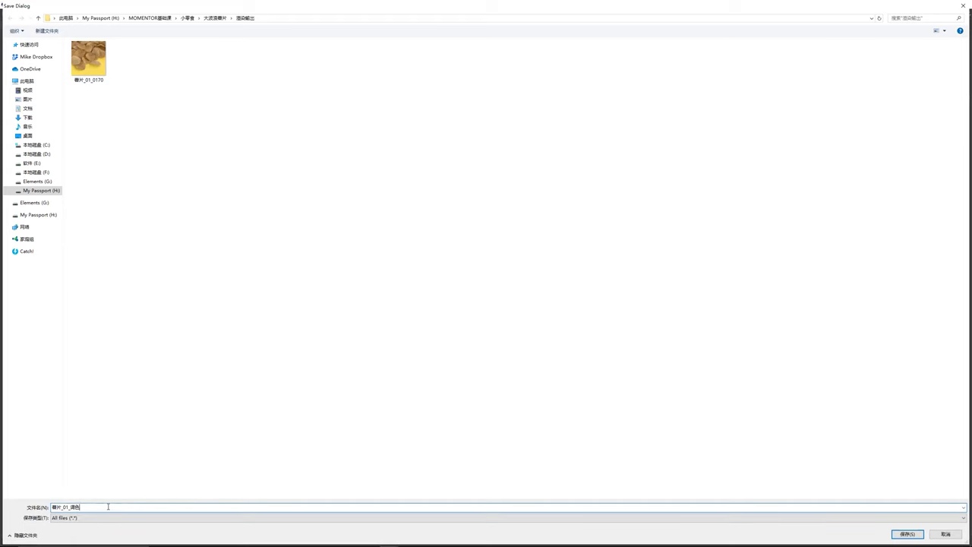
key("Return")
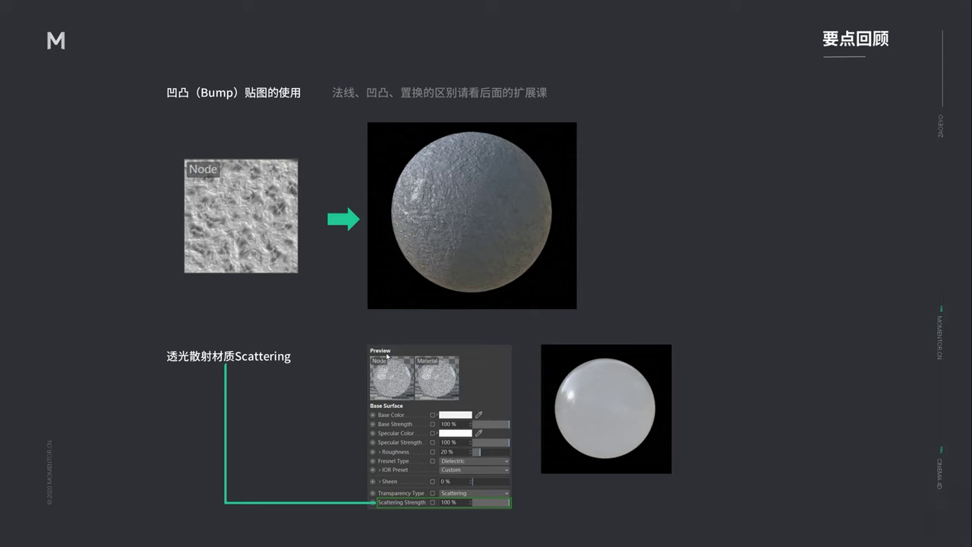
left_click(385, 503)
left_click(302, 385)
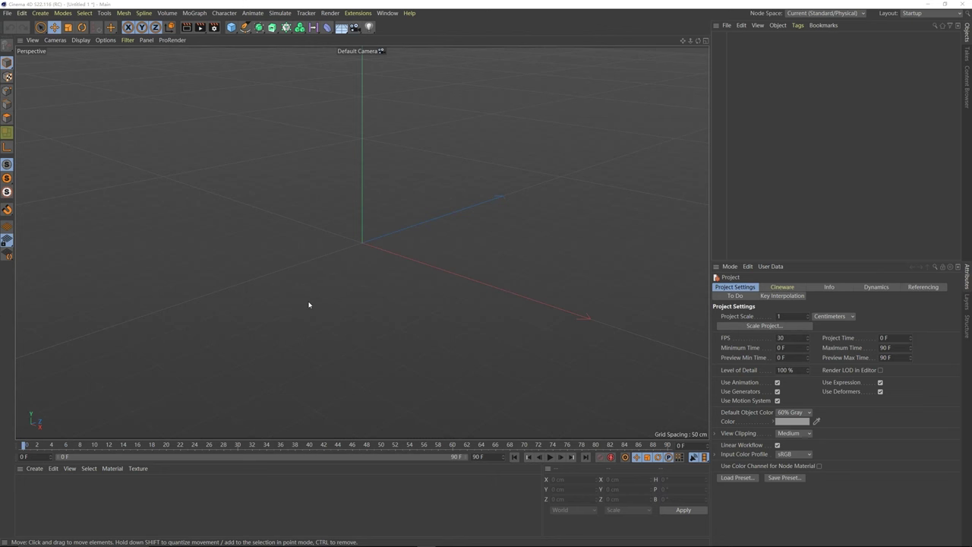
Step: Start saving the new project under a new name, and create a folder named 软糖场景 inside the 小零食 folder
left_click(7, 13)
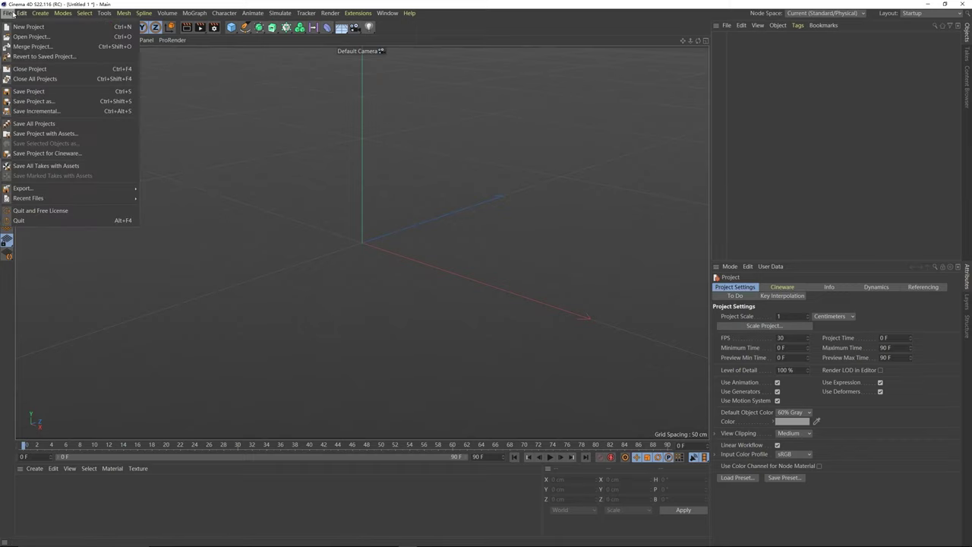
left_click(43, 101)
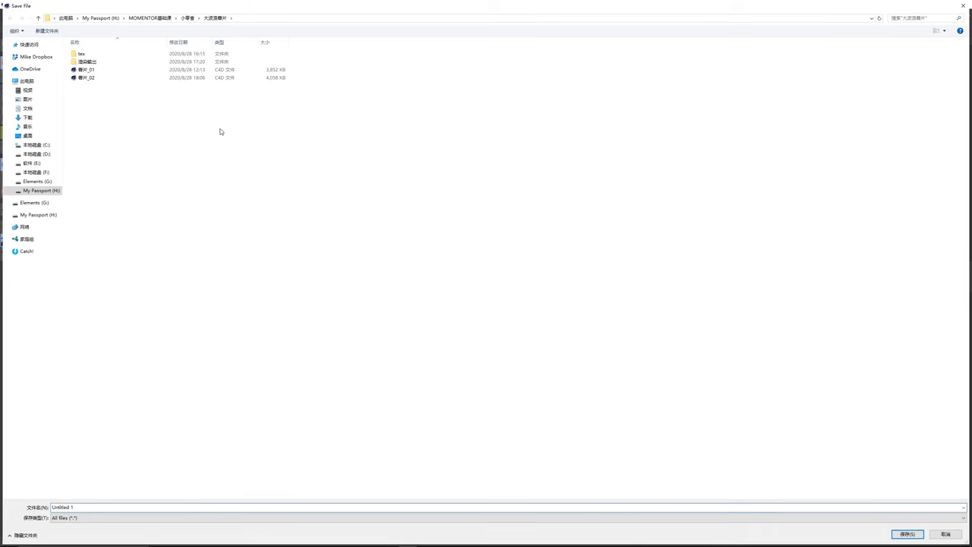
left_click(187, 18)
key("ctrl+shift+n")
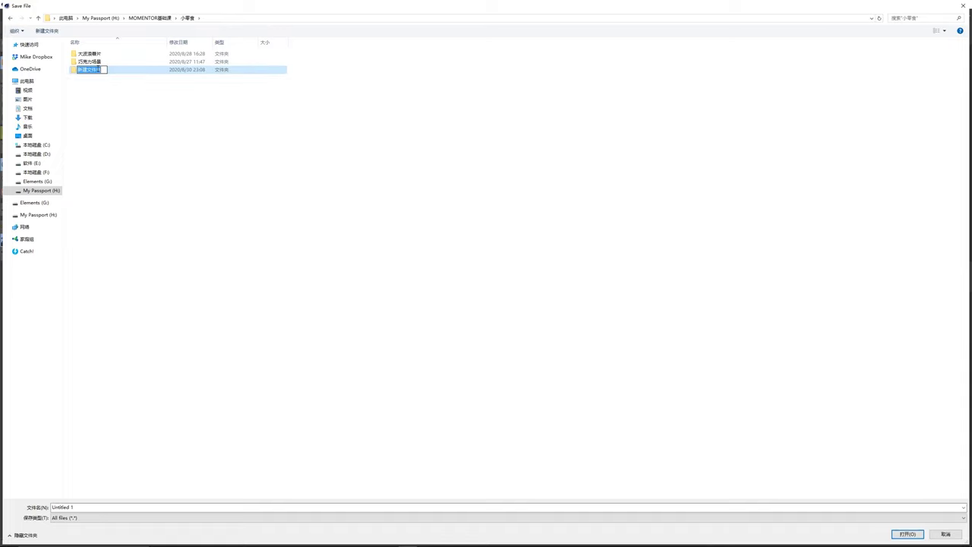
type("ruantang chan")
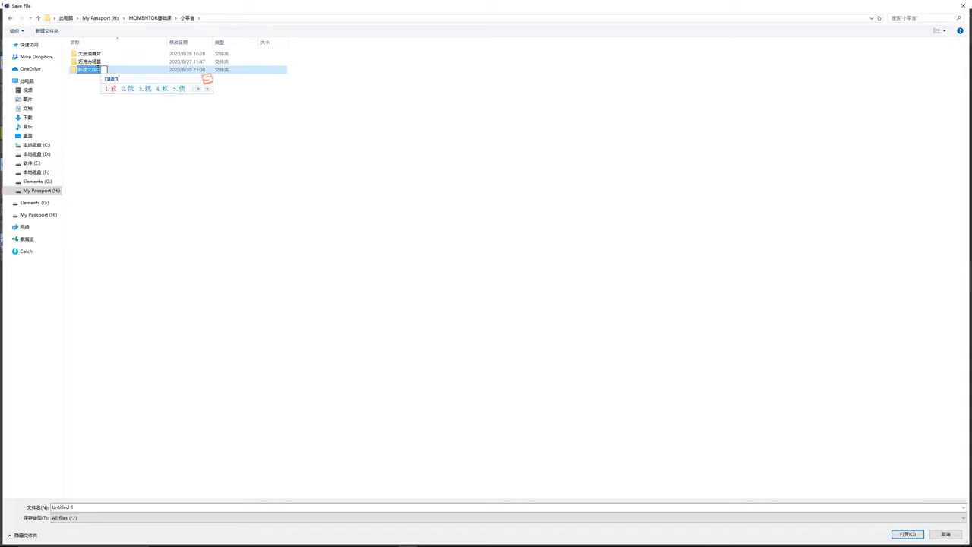
type("gjing")
key("space")
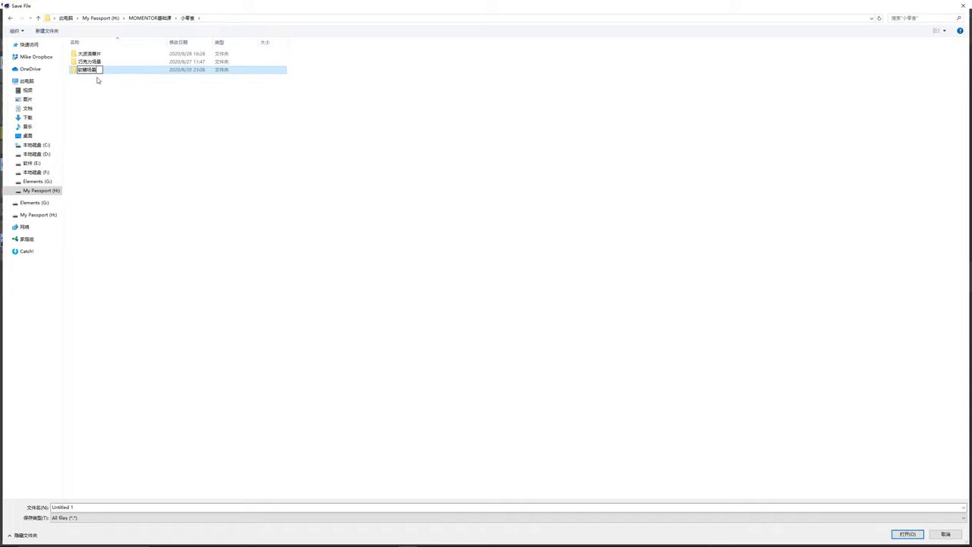
left_click(101, 91)
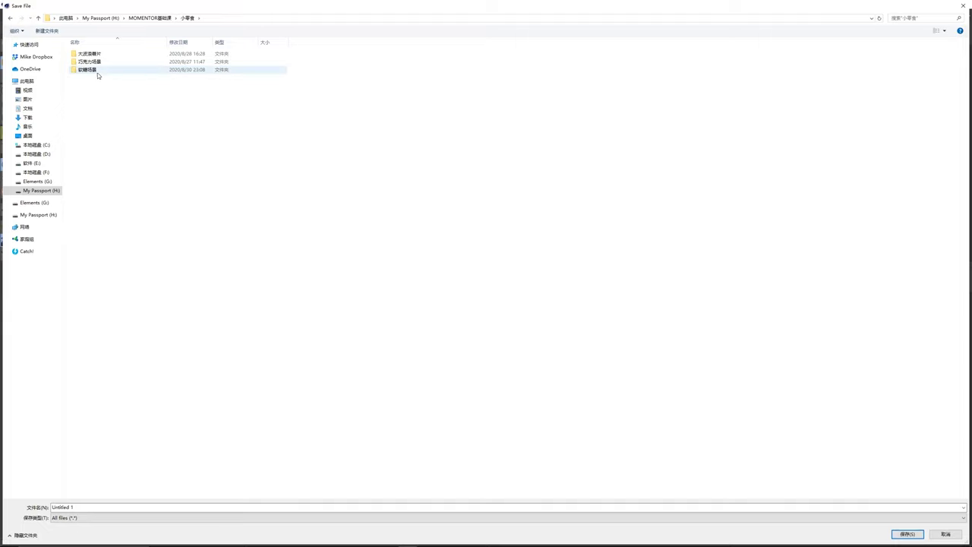
Step: Save the project as 软糖_01 in the 软糖场景 folder
double_click(96, 70)
left_click(89, 508)
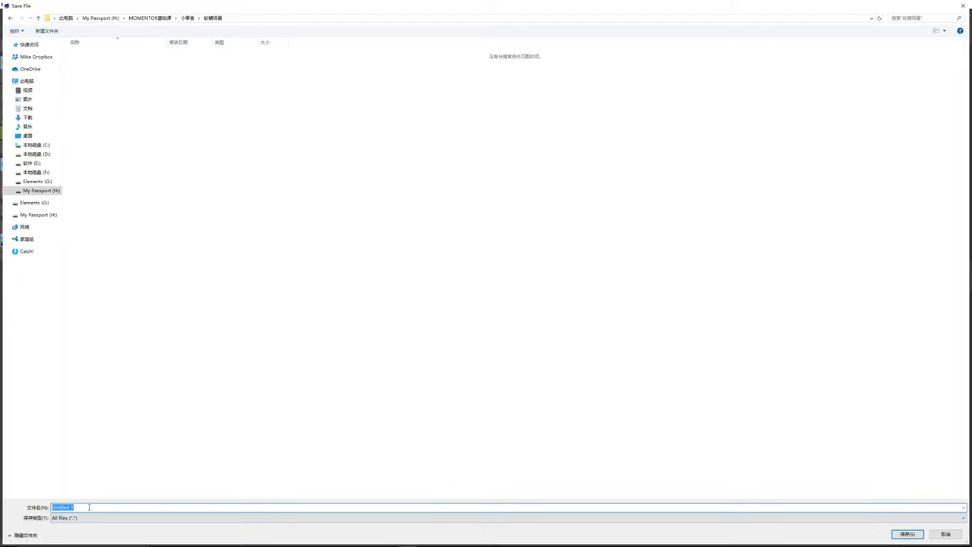
type("ruantang")
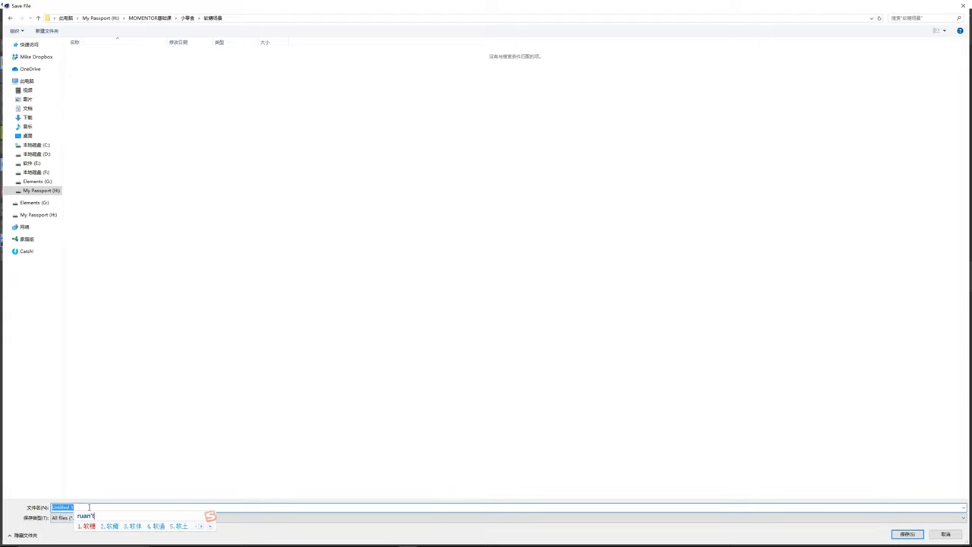
key("space")
type("_")
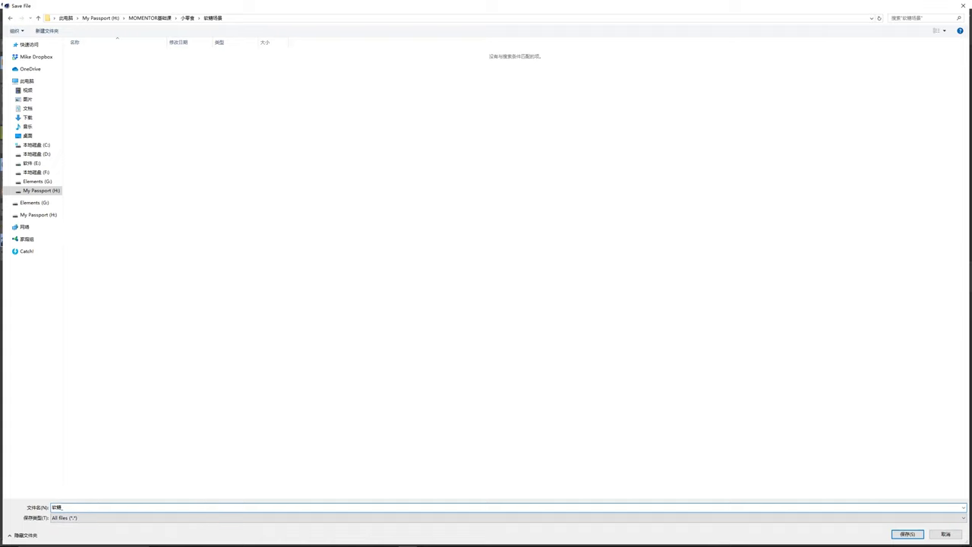
type("01")
key("Return")
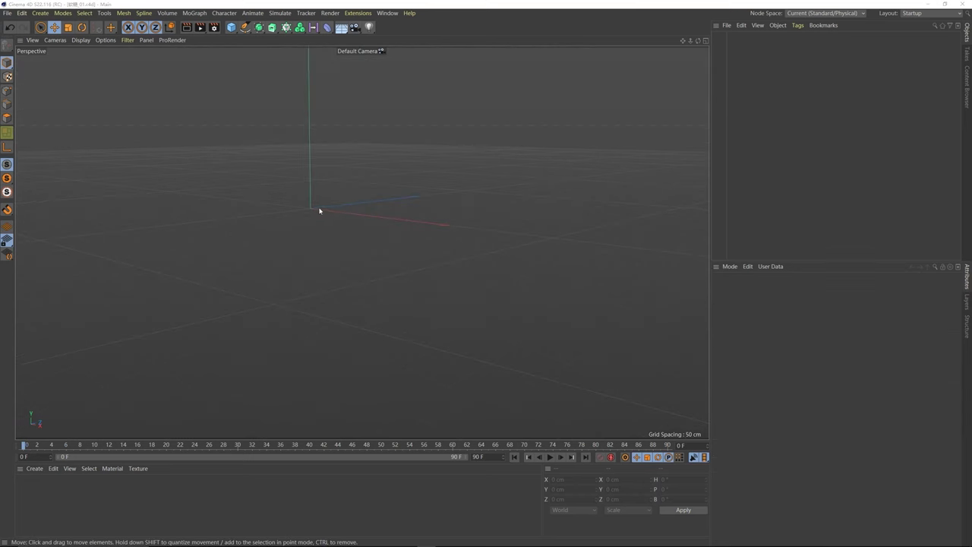
Step: Create a Star spline at the origin and set its number of points to 5
middle_click_drag(319, 211, 352, 259, "alt")
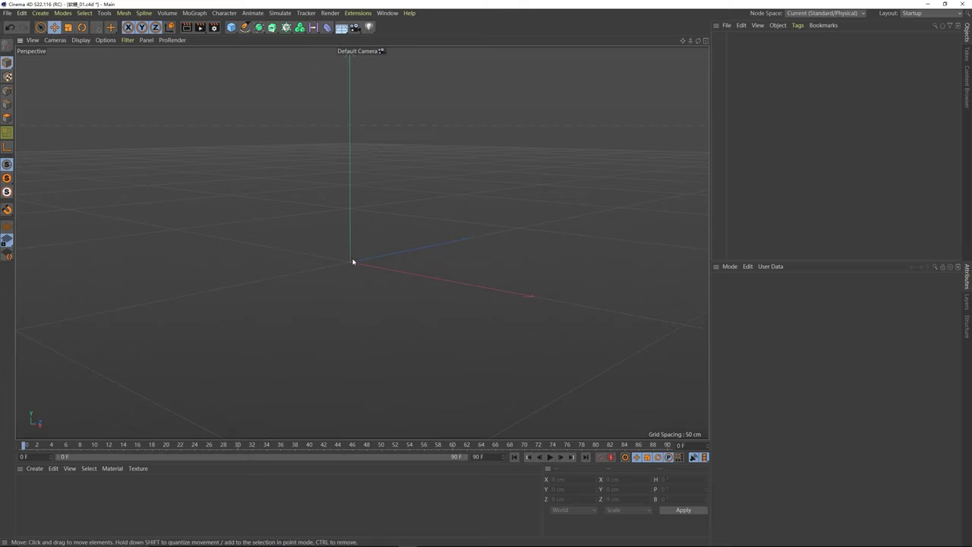
left_click_drag(356, 263, 351, 274, "alt")
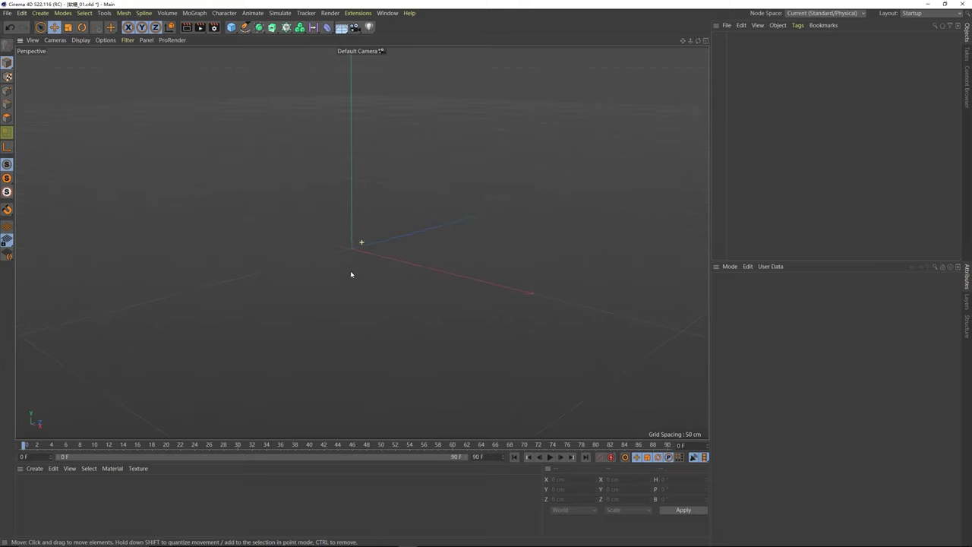
left_click(245, 27)
left_click(409, 46)
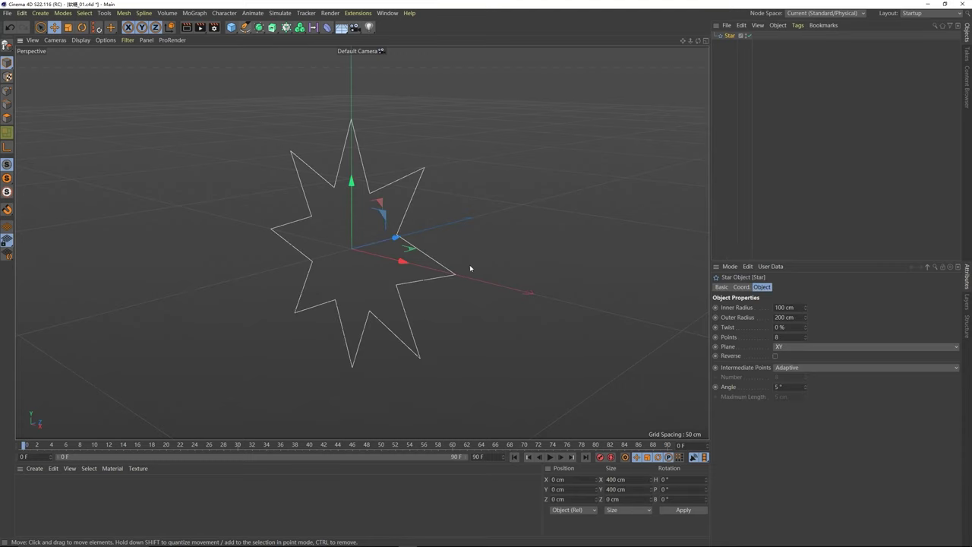
double_click(777, 336)
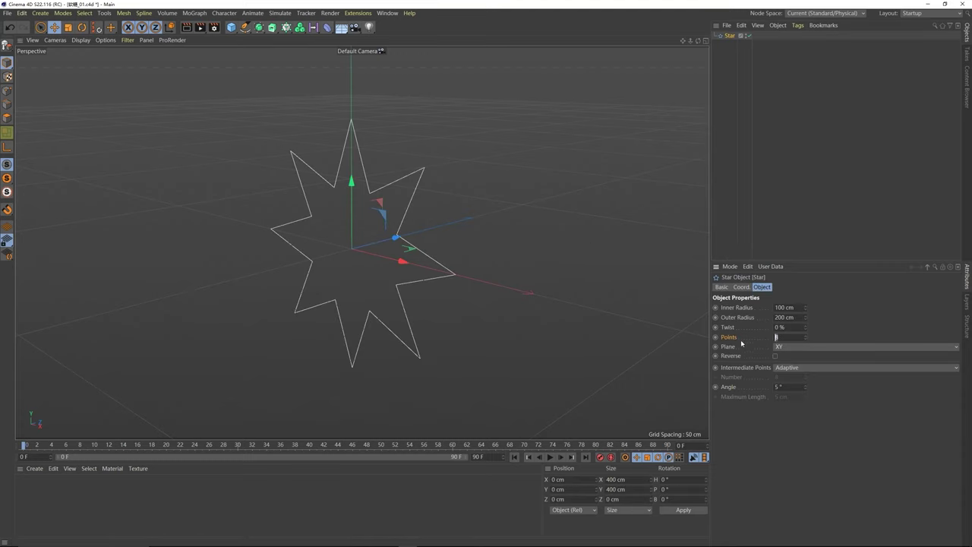
type("5")
key("Return")
Step: Try the Extrude generator on the sharp five-pointed star spline, and undo it
left_click_drag(390, 245, 339, 247, "alt")
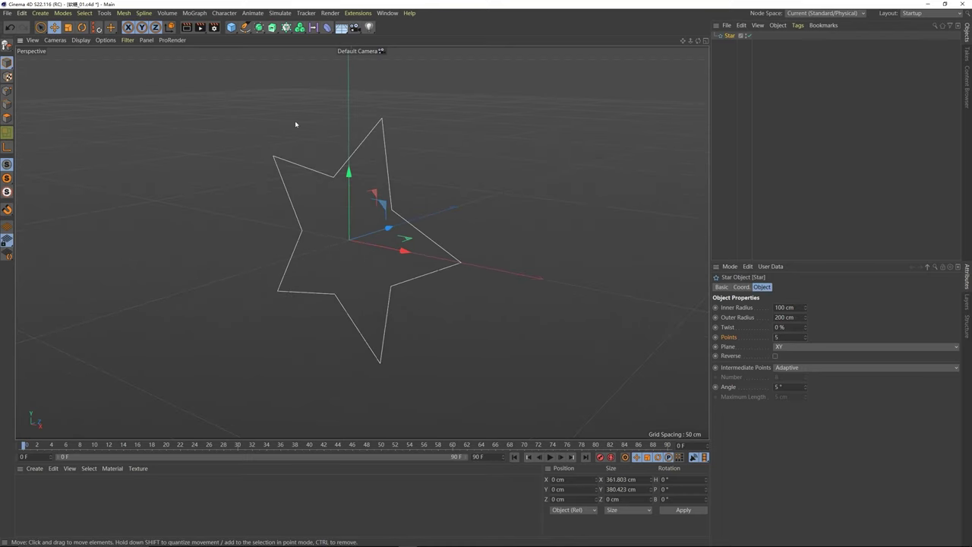
left_click(272, 27, "alt")
key("ctrl+z")
Step: Capture the star in a screenshot, sketch a rounded red star outline over it, and discard the capture
left_click_drag(354, 238, 372, 172, "alt")
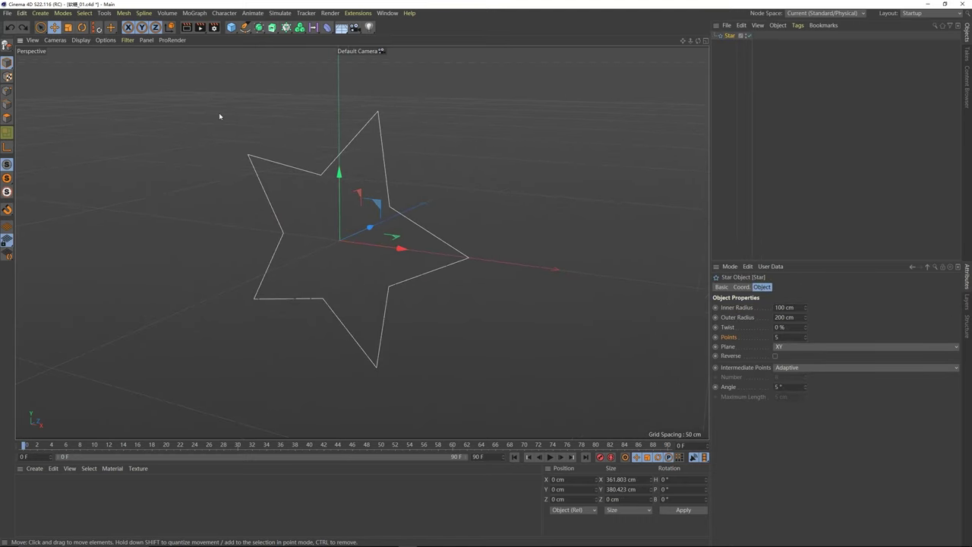
key("ctrl+alt+a")
left_click_drag(192, 67, 519, 392)
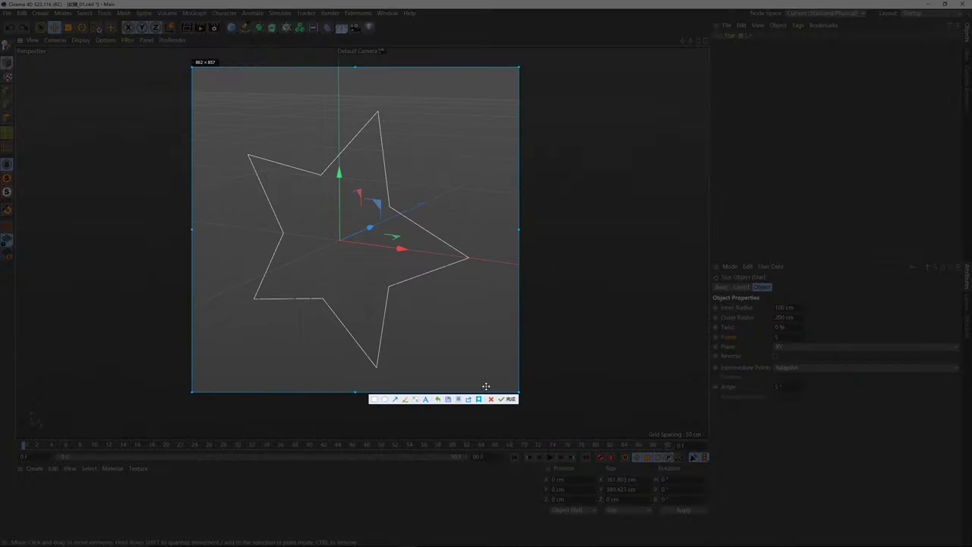
left_click(416, 400)
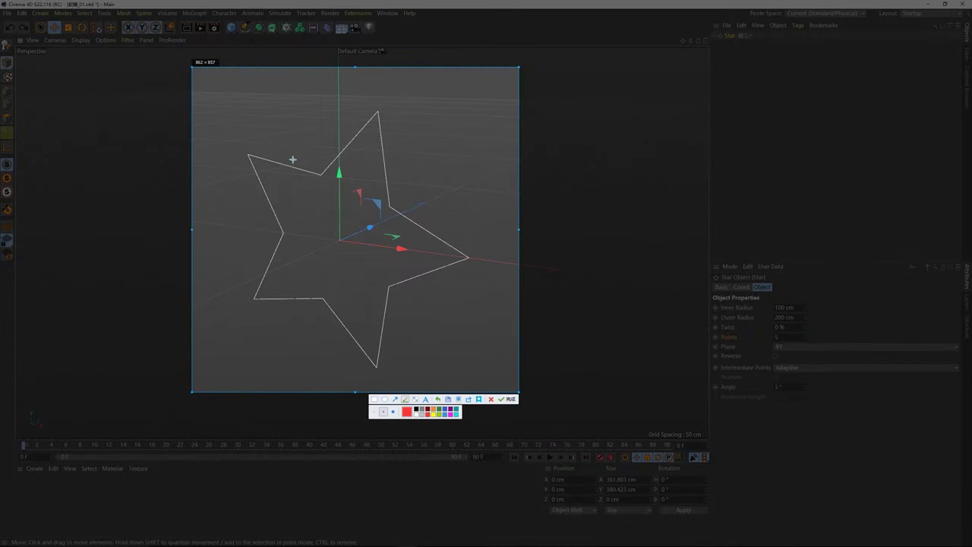
mouse_move(293, 160)
left_mouse_down()
mouse_move(328, 169)
mouse_move(367, 138)
mouse_move(378, 189)
mouse_move(452, 232)
mouse_move(344, 351)
mouse_move(277, 303)
mouse_move(266, 238)
mouse_move(272, 181)
mouse_move(299, 170)
left_mouse_up()
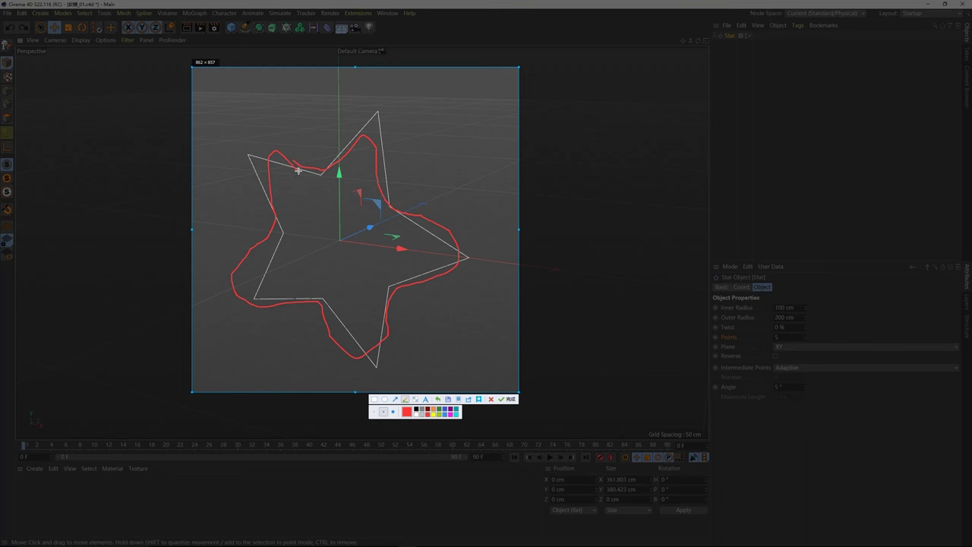
key("Escape")
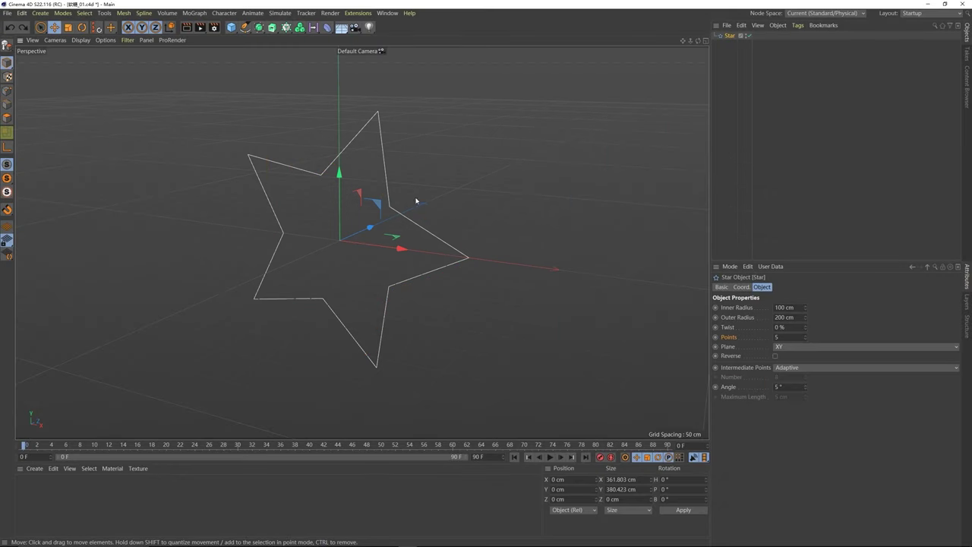
Step: Convert the five-pointed Star primitive into an editable spline and keep it selected
left_click_drag(343, 245, 349, 243, "alt")
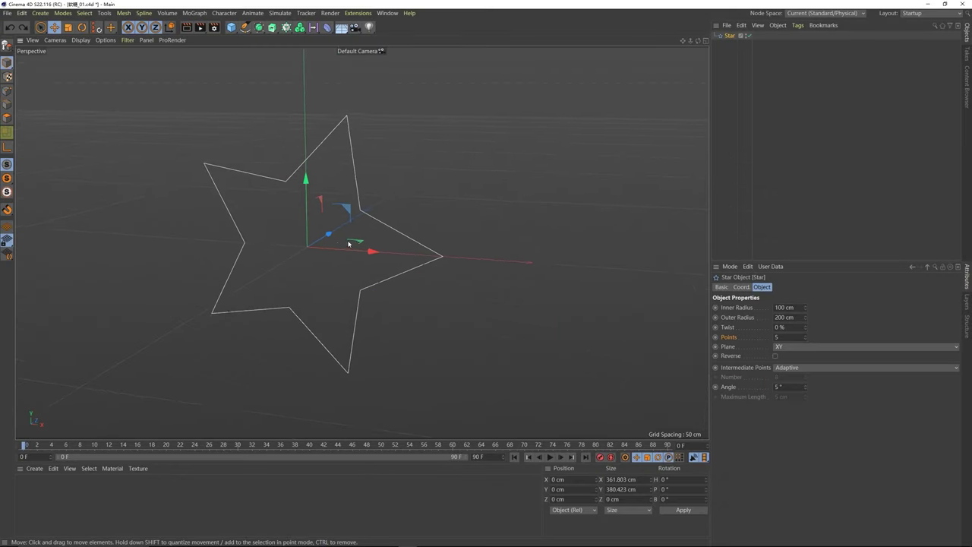
middle_click_drag(349, 244, 405, 230, "alt")
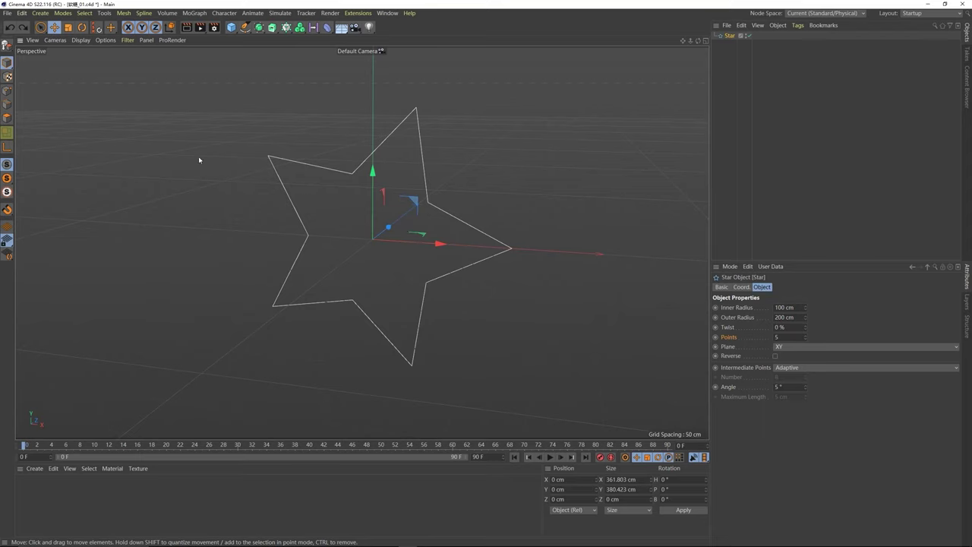
left_click(6, 45)
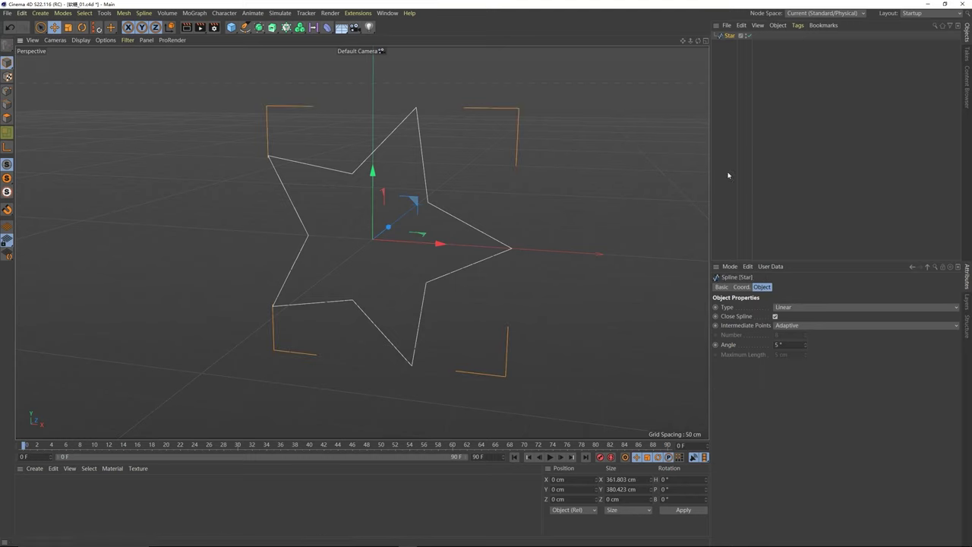
left_click(760, 72)
left_click(729, 36)
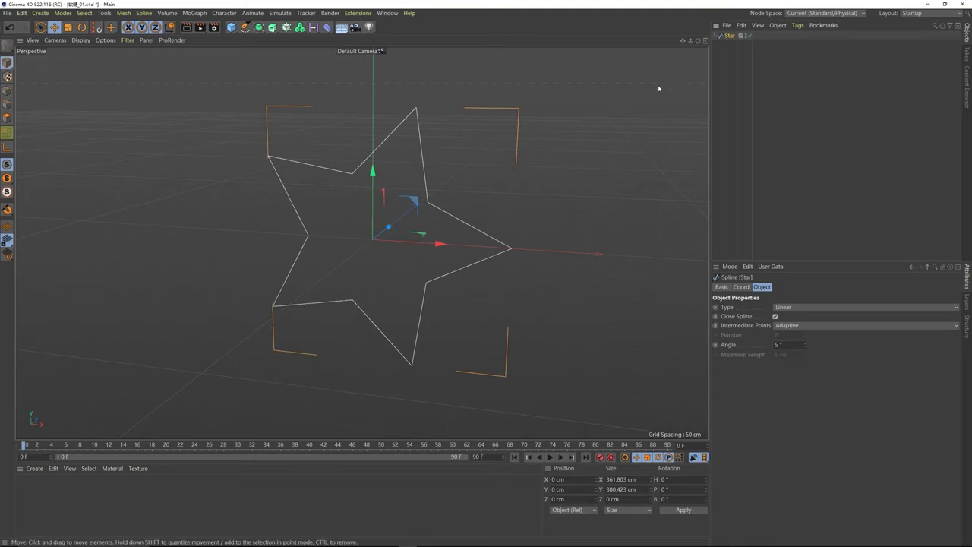
Step: Select all points of the star spline and smooth its corners with the Round tool, using the B-Spline type
left_click(6, 132)
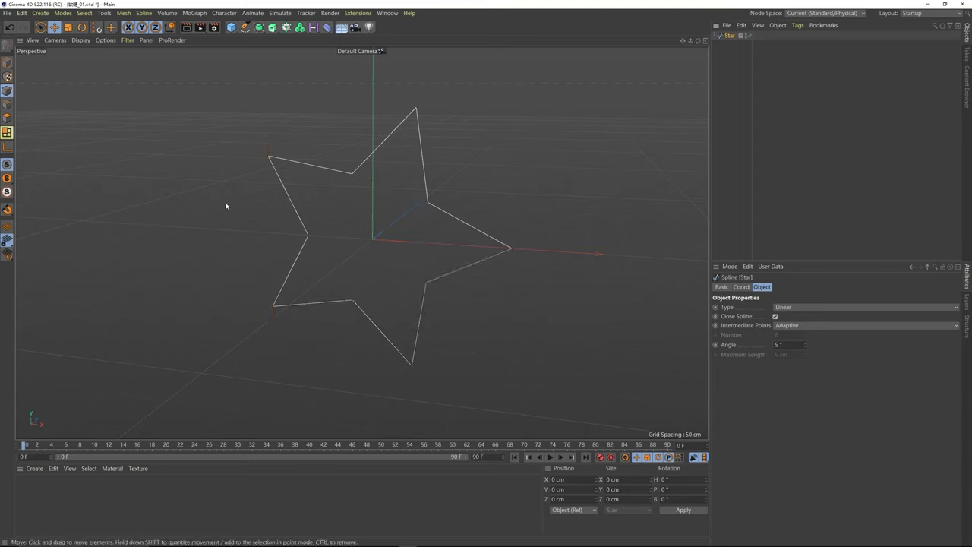
key("ctrl+a")
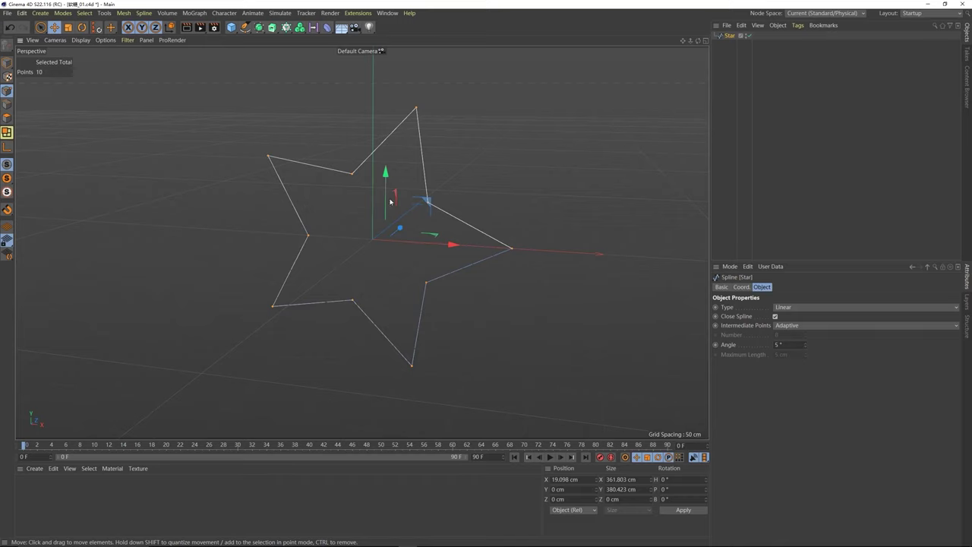
right_click(341, 192)
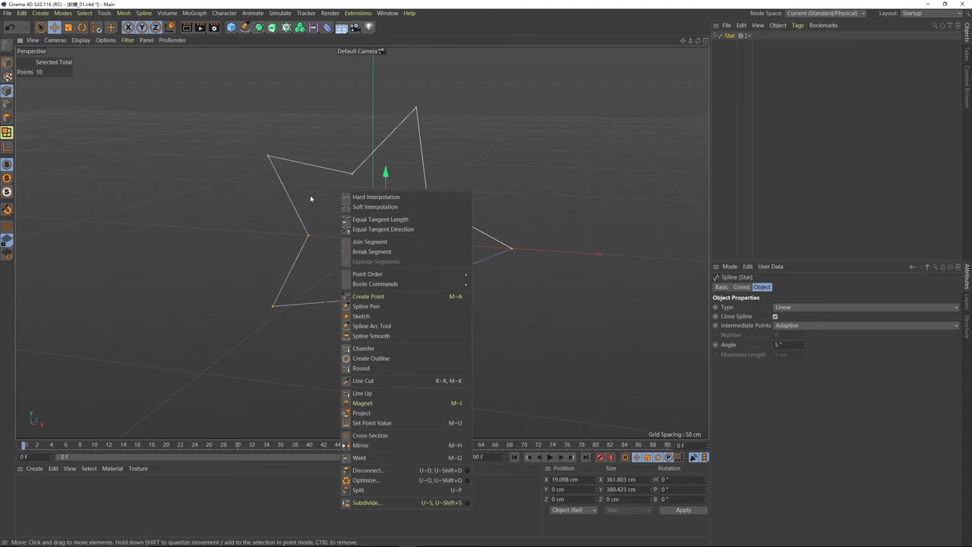
left_click(360, 370)
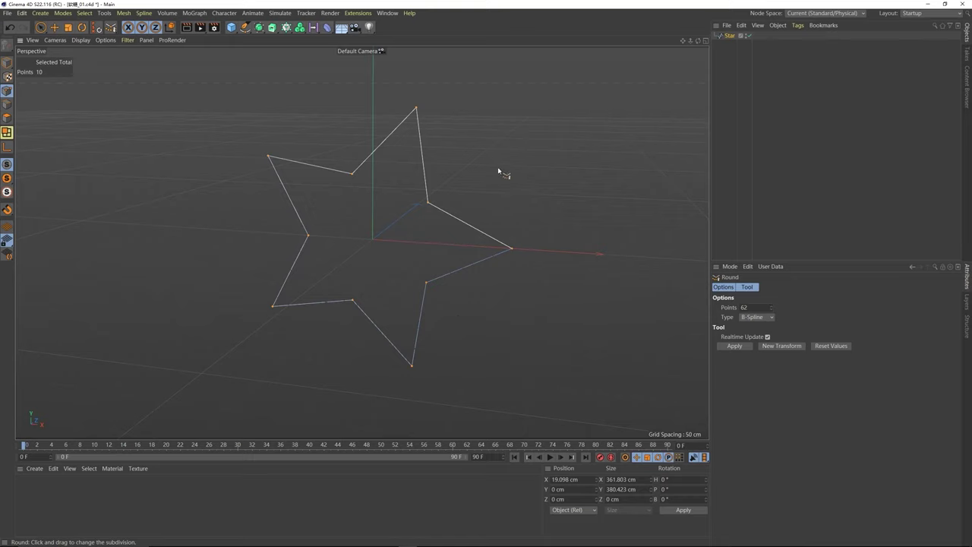
mouse_move(497, 158)
left_mouse_down()
mouse_move(565, 157)
mouse_move(439, 157)
mouse_move(479, 157)
left_mouse_up()
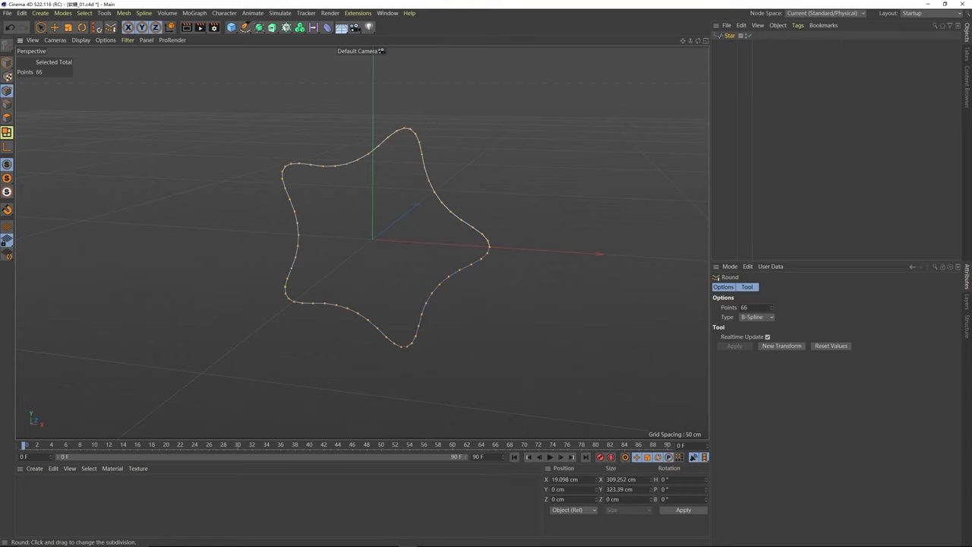
left_click_drag(542, 157, 552, 157)
Step: Set the Round tool's number of points to 64 for the star spline and return to model mode
left_click_drag(771, 307, 771, 314)
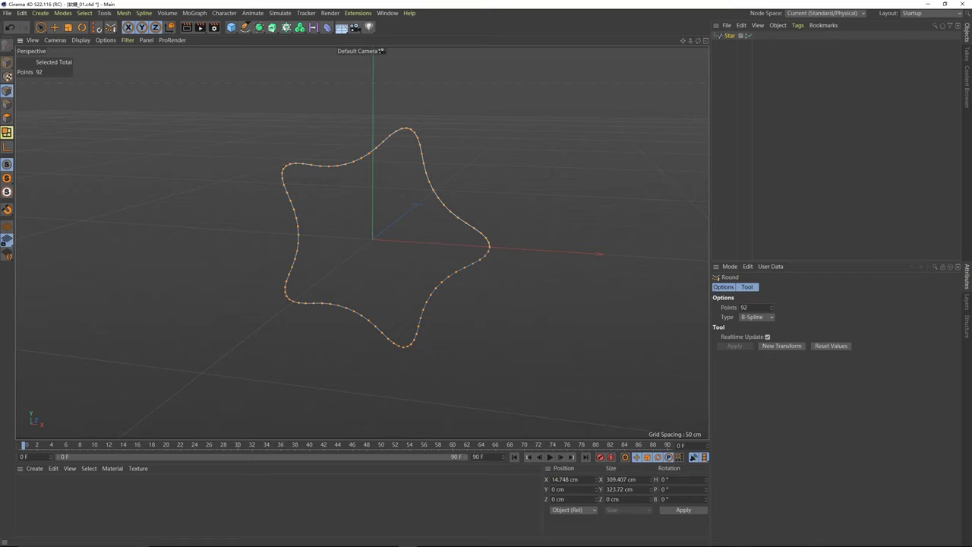
left_click(743, 308)
type("64")
key("Return")
left_click(484, 147)
left_click(7, 63)
Step: Try an Extrude generator on the rounded star, undo it, and reselect the star spline
left_click_drag(398, 267, 282, 163, "alt")
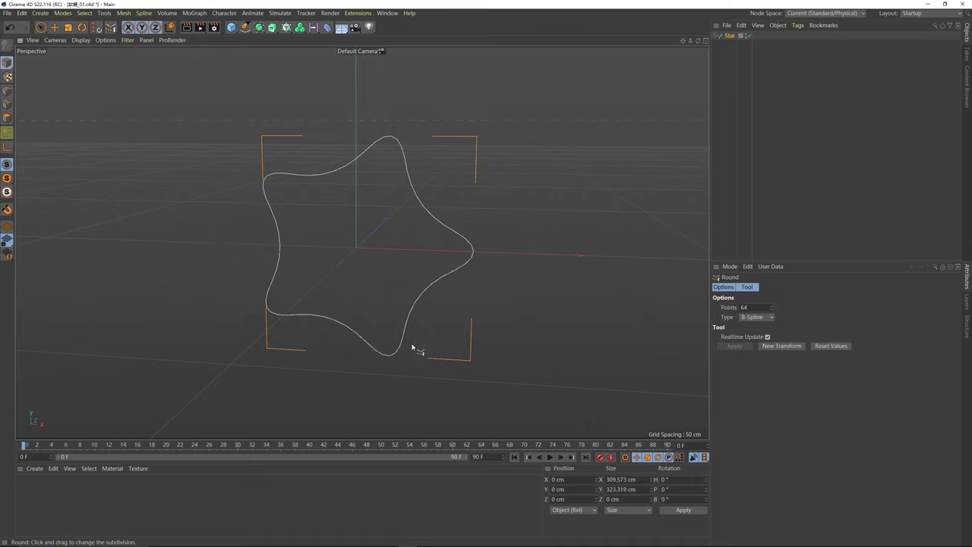
left_click_drag(347, 235, 373, 256, "alt")
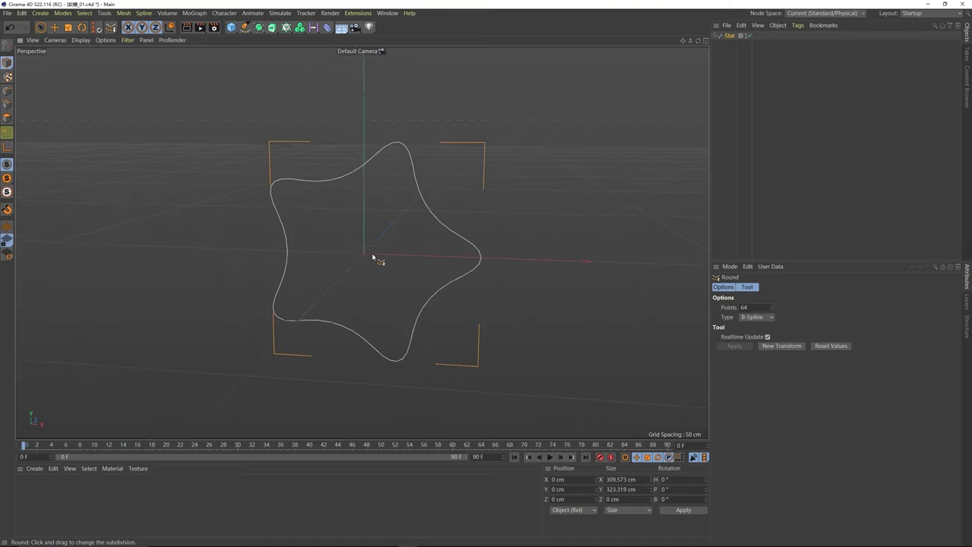
middle_click_drag(373, 256, 370, 250, "alt")
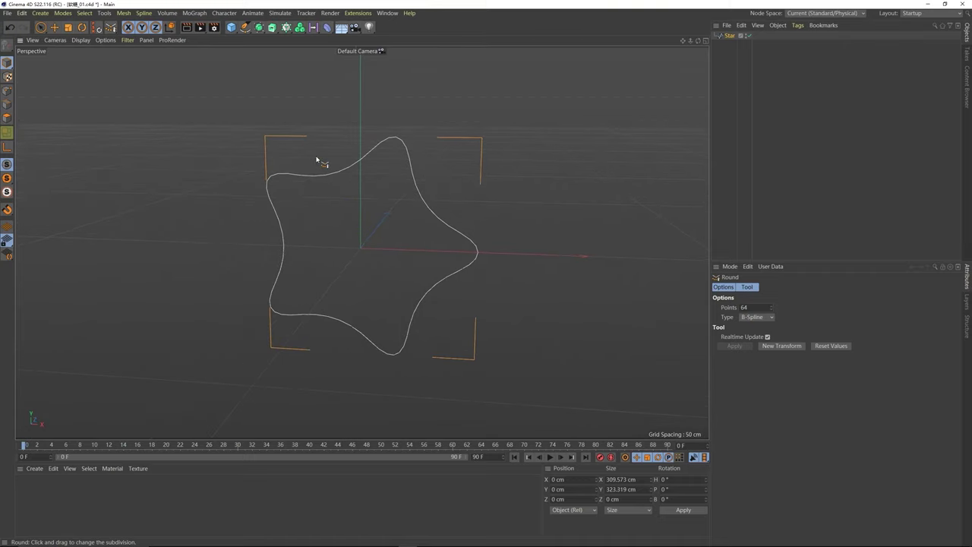
left_click(273, 28, "alt")
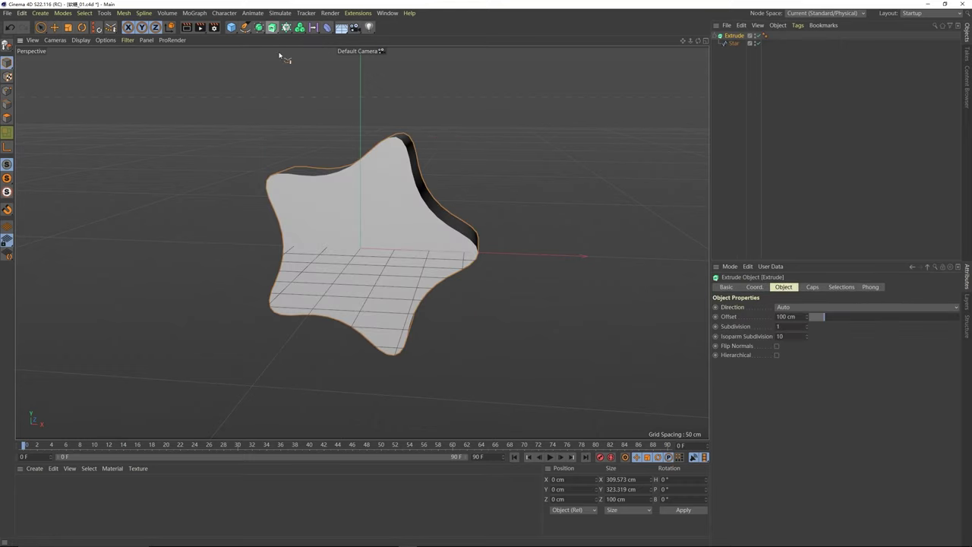
left_click_drag(365, 186, 392, 191, "alt")
key("ctrl+z")
left_click(727, 40)
left_click(728, 38)
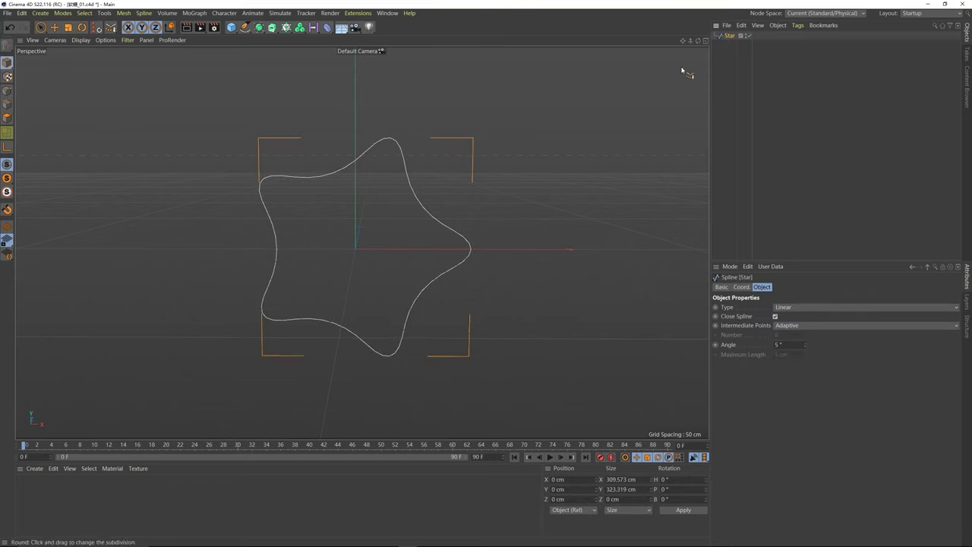
left_click(272, 29, "alt")
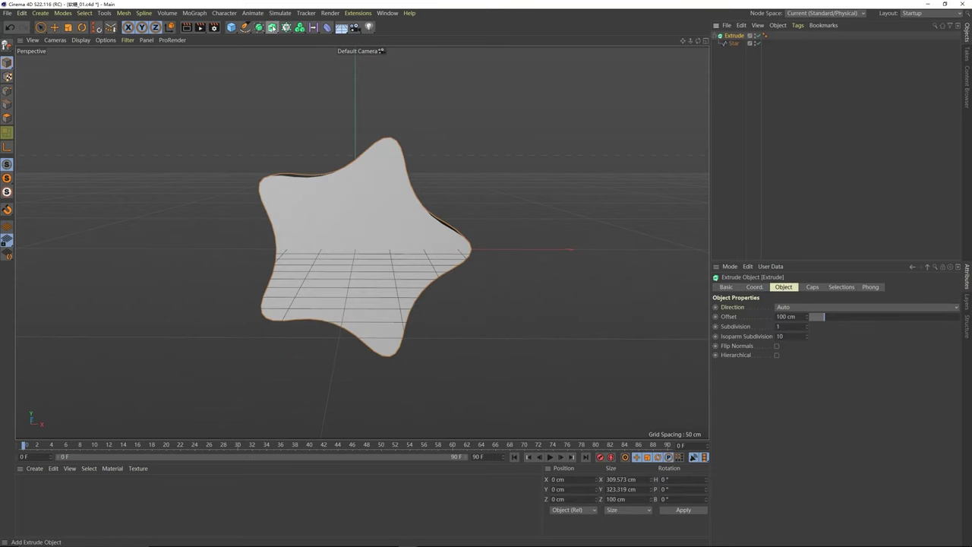
key("ctrl+z")
left_click(814, 86)
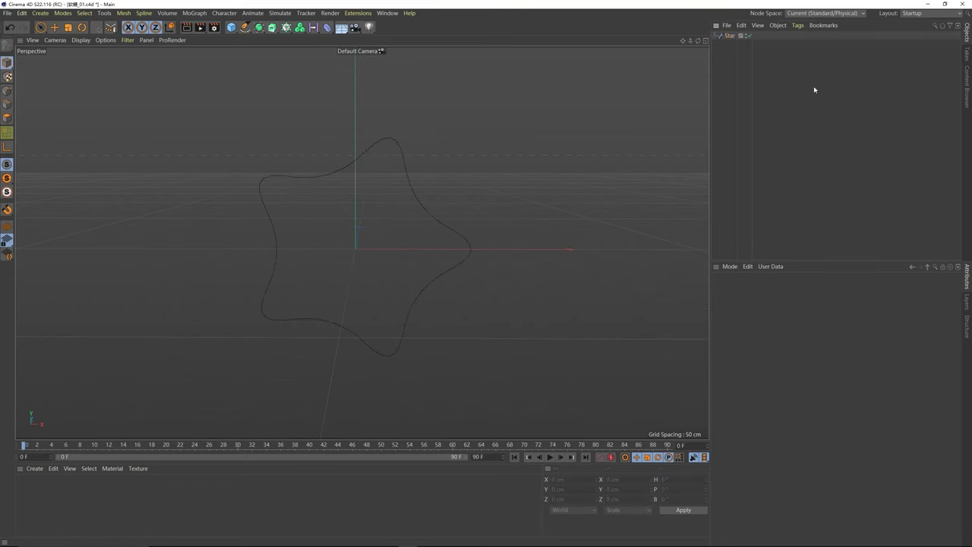
Step: Add an Extrude generator and make the rounded star spline its child
left_click(273, 28, "alt")
left_click(751, 89)
left_click_drag(730, 44, 734, 37)
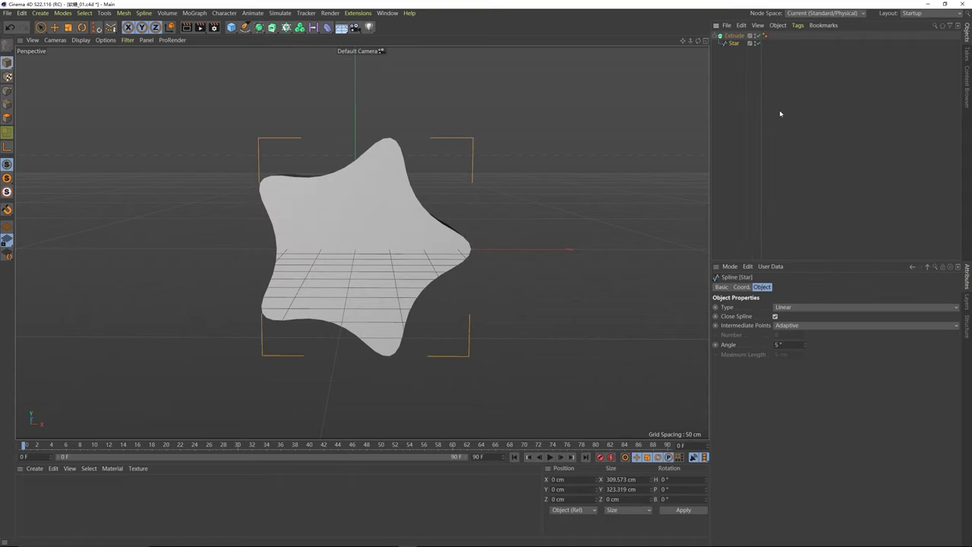
left_click_drag(382, 227, 358, 241, "alt")
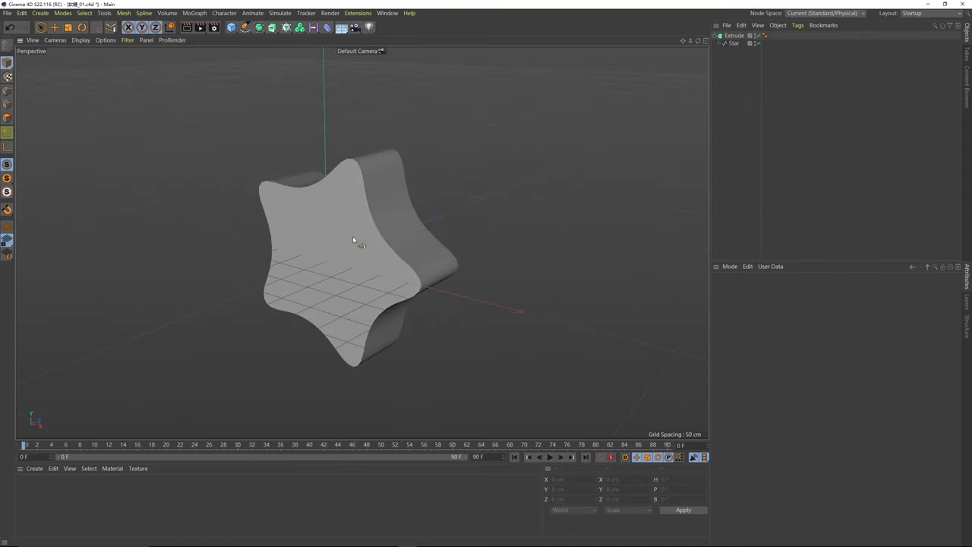
Step: Try an Extrude offset of 64 cm for the star's thickness and settle on 70 cm
left_click(54, 27)
left_click(734, 36)
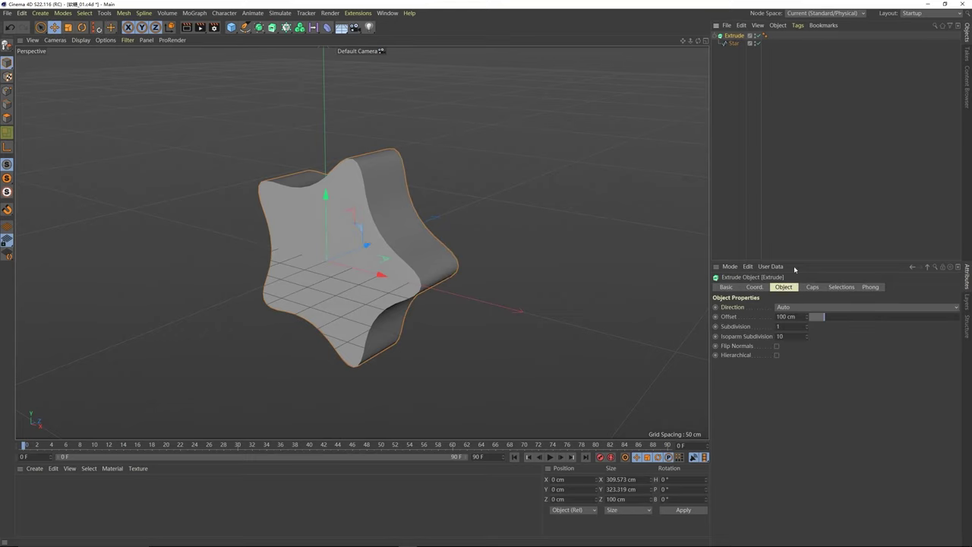
left_click(742, 322)
left_click_drag(410, 217, 369, 202, "alt")
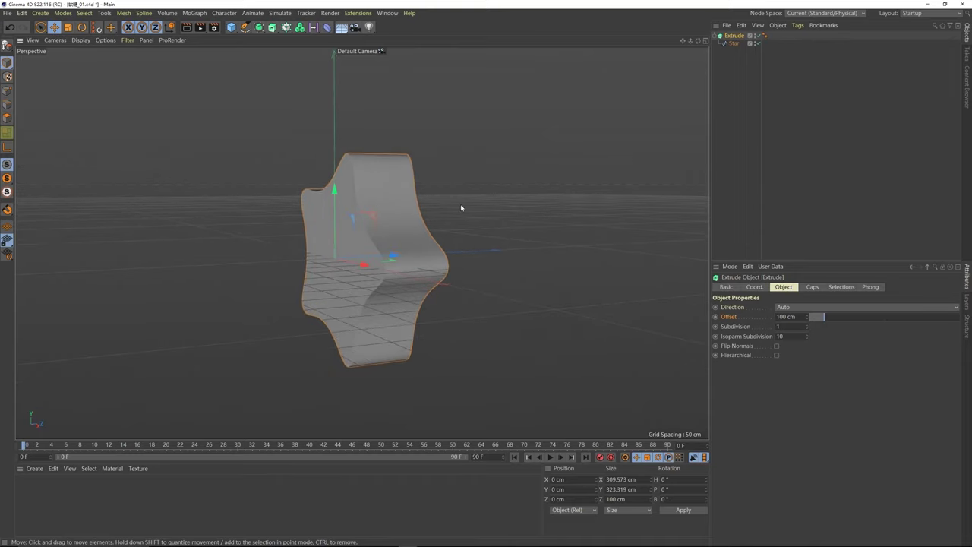
left_click(790, 317)
type("64")
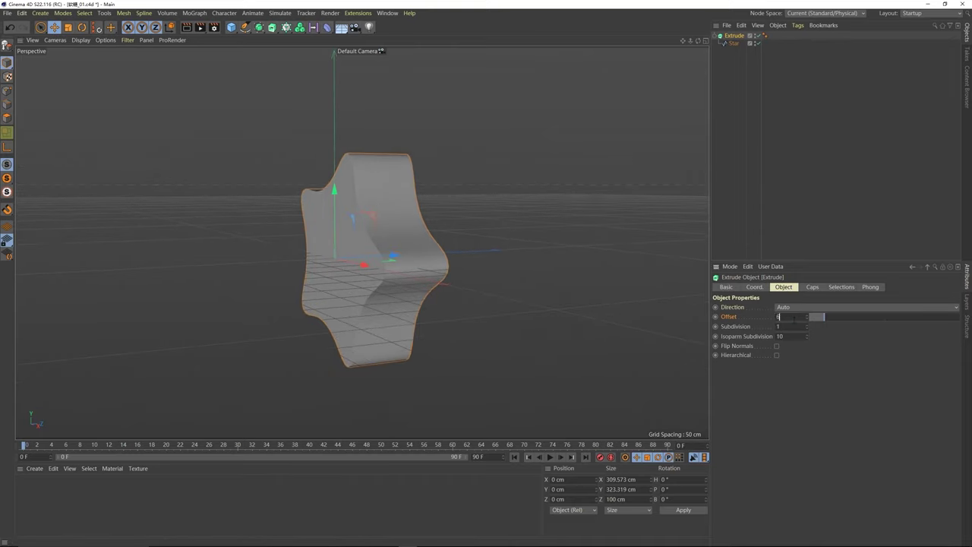
key("Return")
left_click_drag(456, 228, 454, 270, "alt")
left_click(790, 317)
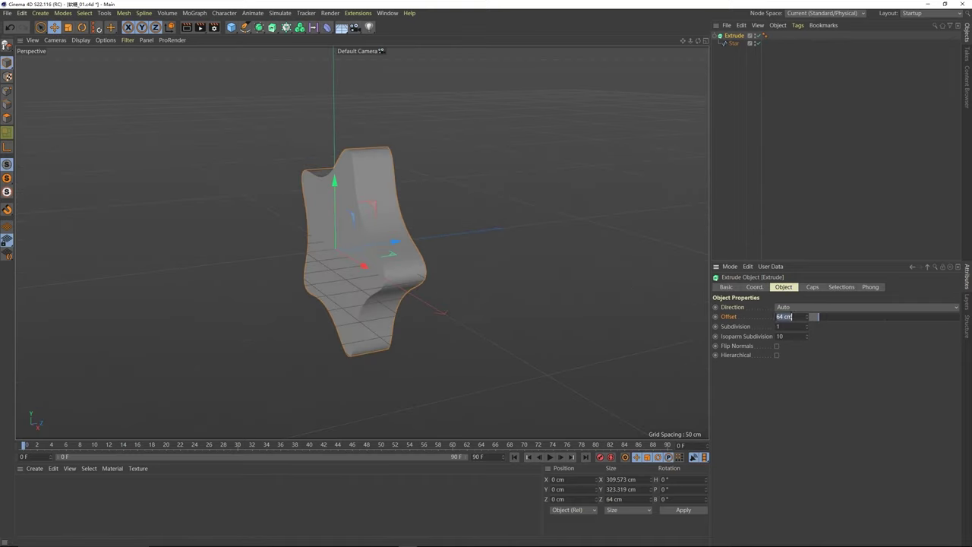
type("70")
key("Return")
left_click_drag(391, 263, 343, 276, "alt")
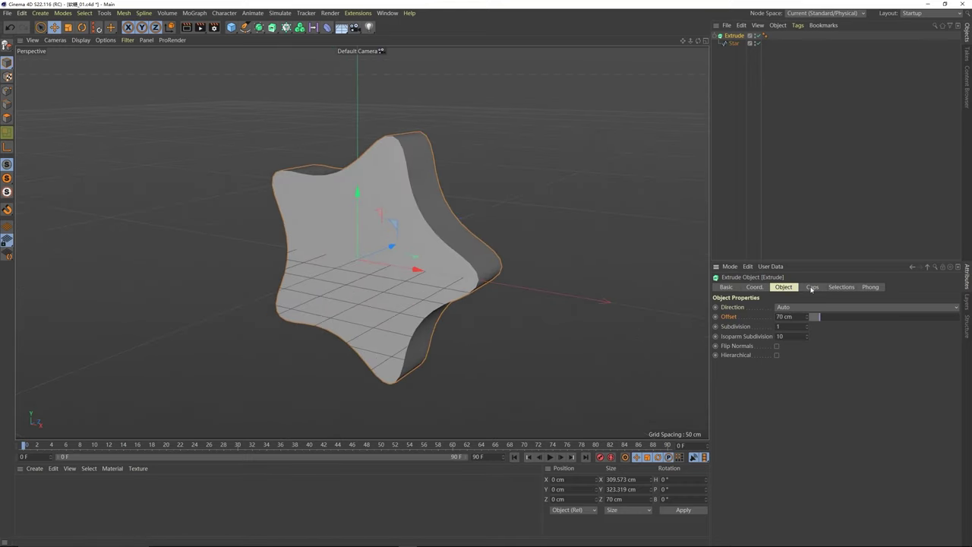
Step: Round both caps of the extruded star with a bevel size of about 12.6 cm
left_click(812, 287)
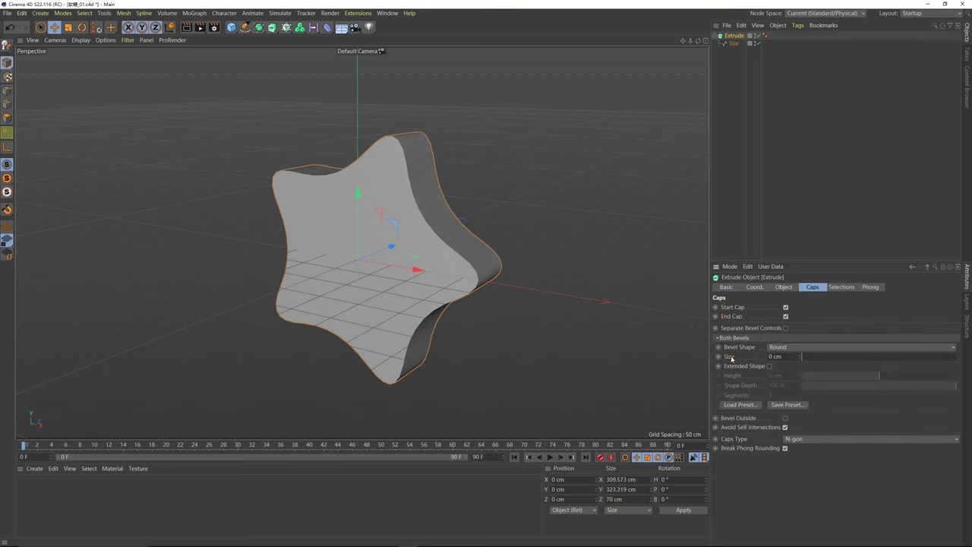
left_click_drag(805, 358, 822, 358)
left_click_drag(431, 231, 370, 239, "alt")
scroll(434, 232, "down", 3)
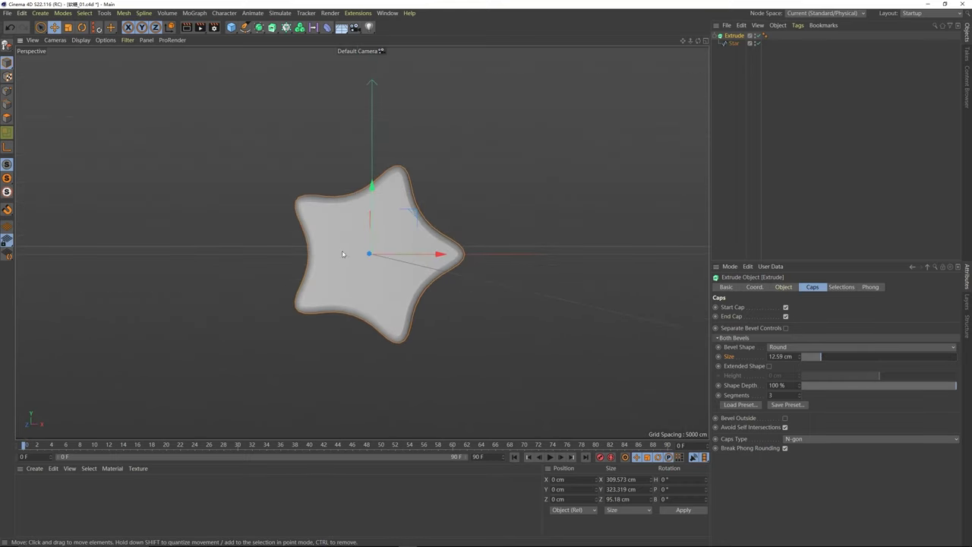
left_click_drag(341, 269, 364, 241, "alt")
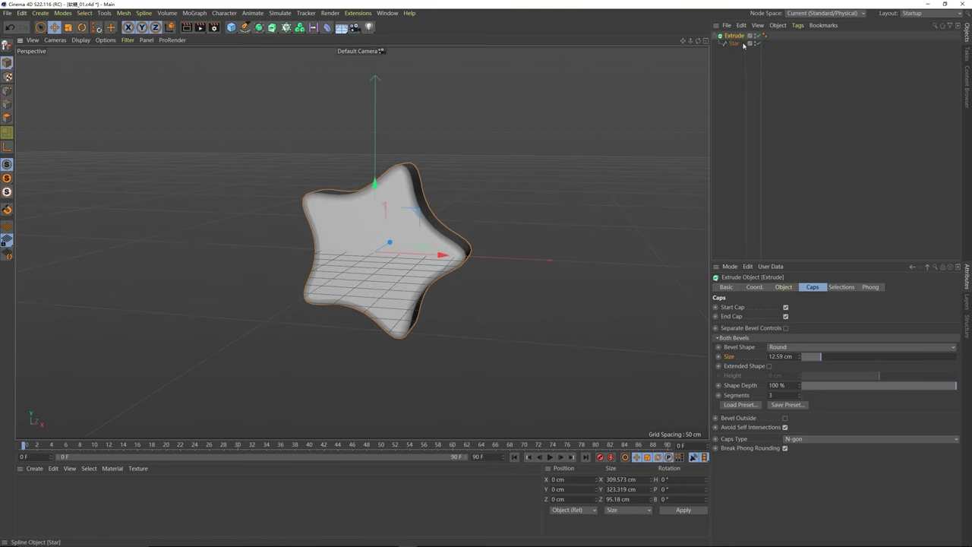
Step: Rotate the star spline in the Front view to a bank of about -17.7° so one tip points straight up, and return to Perspective
left_click(734, 43)
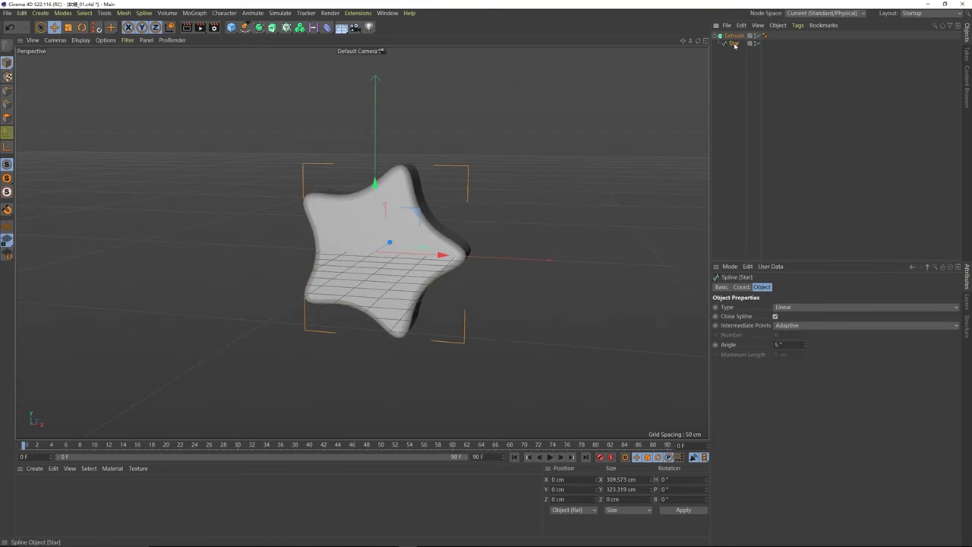
left_click(82, 29)
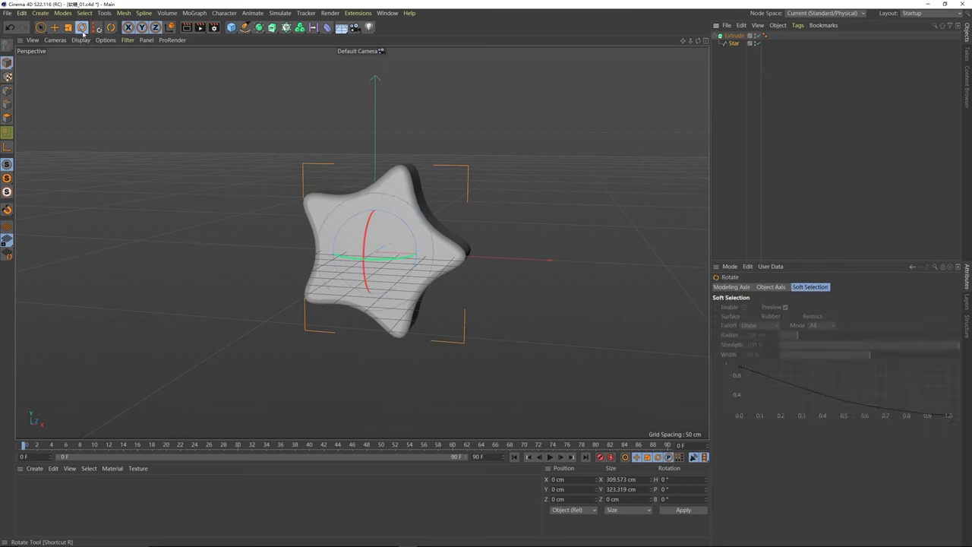
middle_click(377, 185)
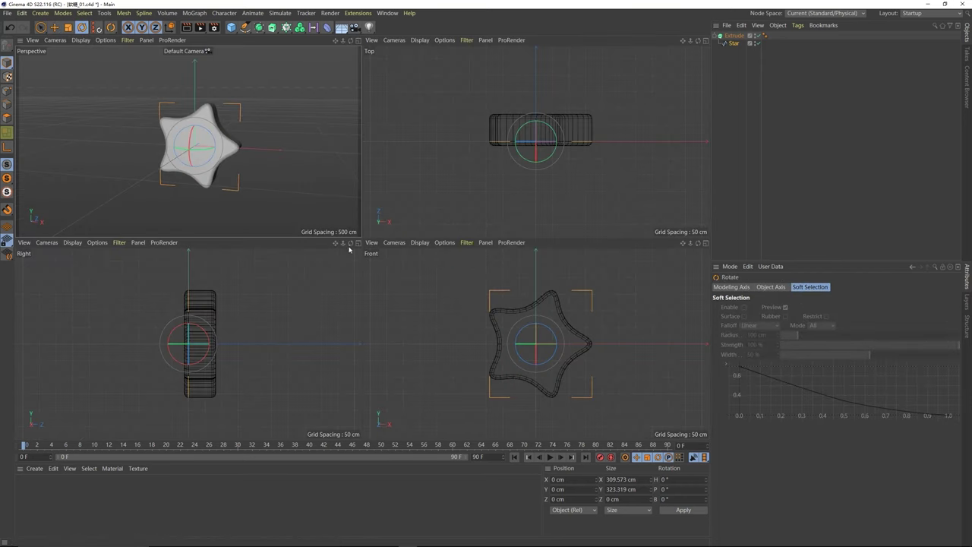
middle_click(499, 299)
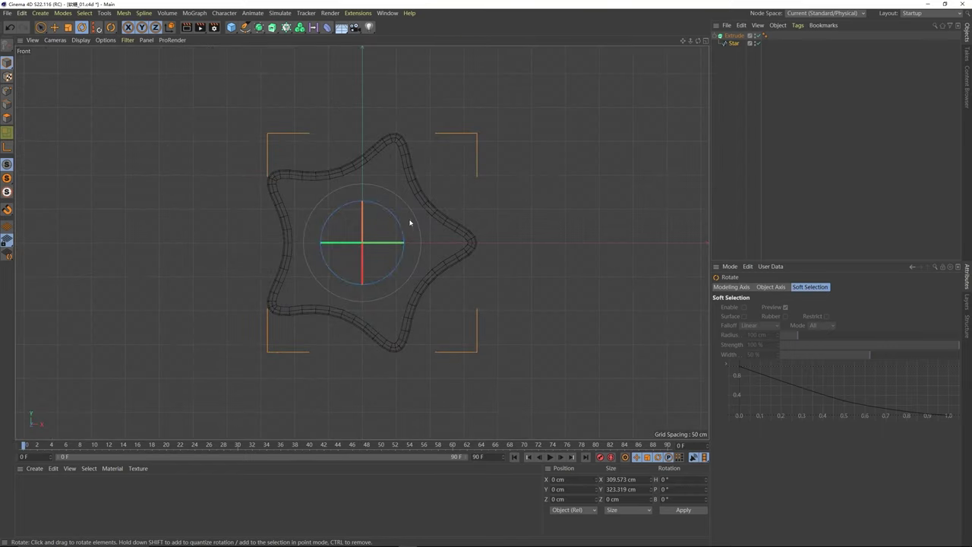
left_click_drag(394, 217, 386, 202)
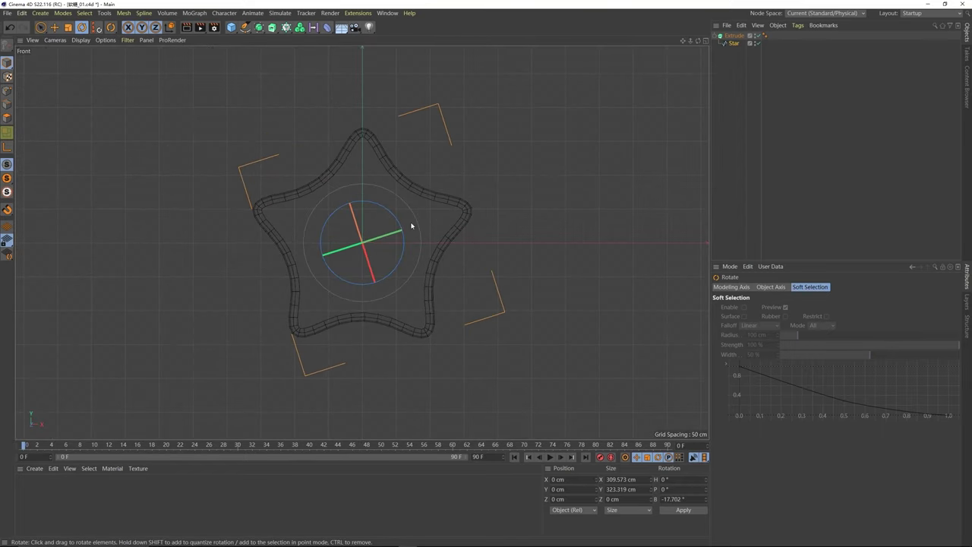
middle_click(411, 225)
middle_click(204, 112)
mouse_move(380, 240)
left_mouse_down("alt")
mouse_move(324, 243)
mouse_move(395, 234)
mouse_move(386, 233)
mouse_move(387, 245)
left_mouse_up("alt")
left_click(465, 256)
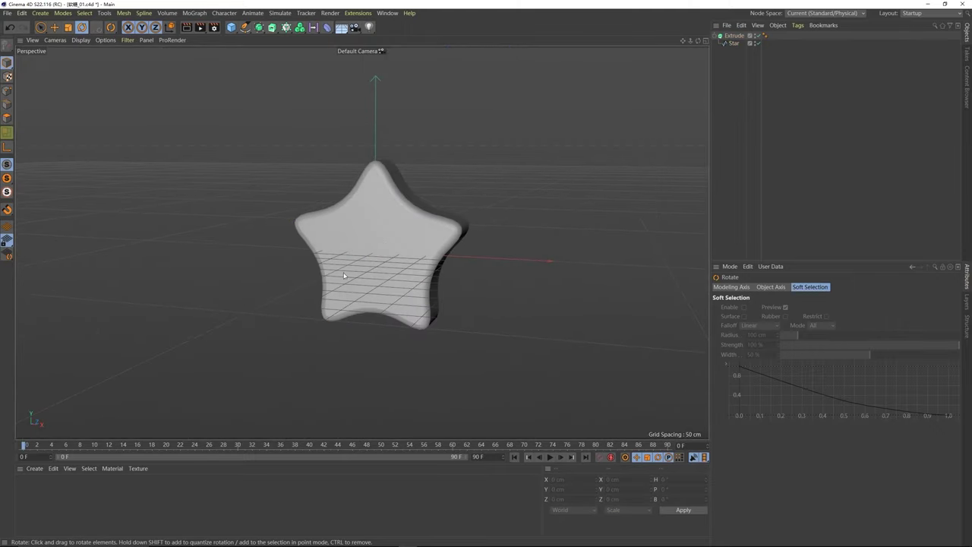
left_click_drag(424, 289, 337, 106, "alt")
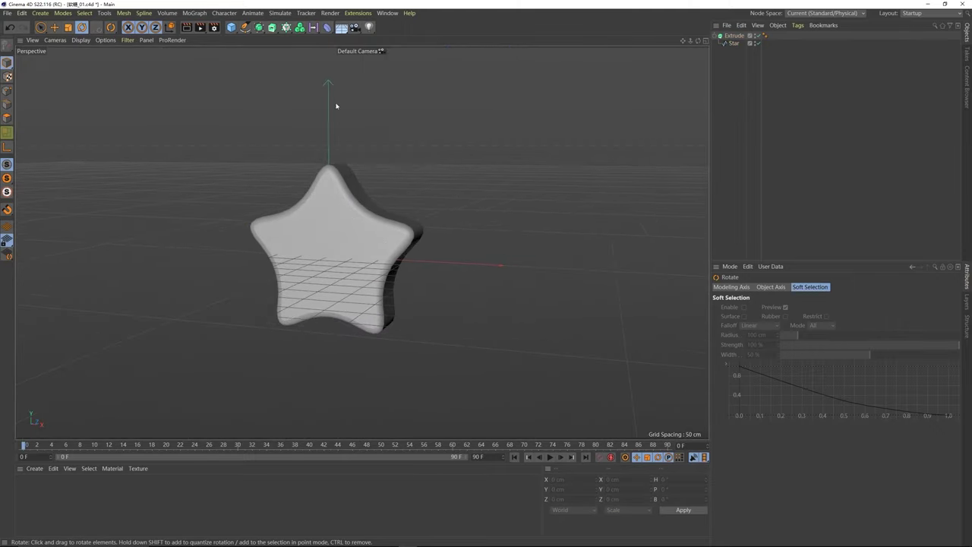
Step: Add a MoText object and move it along Z to about -42 cm, in front of the star
left_click(286, 28)
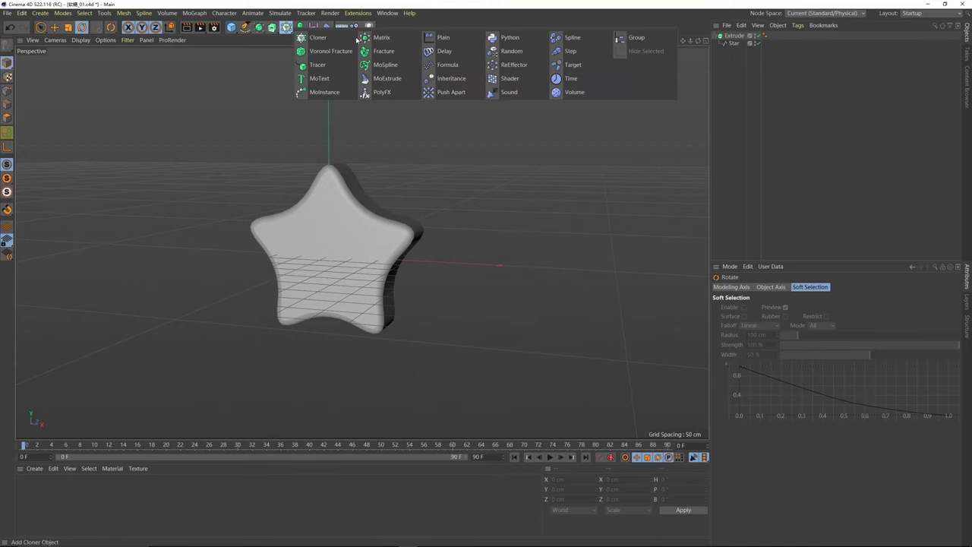
left_click(317, 80)
left_click_drag(342, 243, 400, 221, "alt")
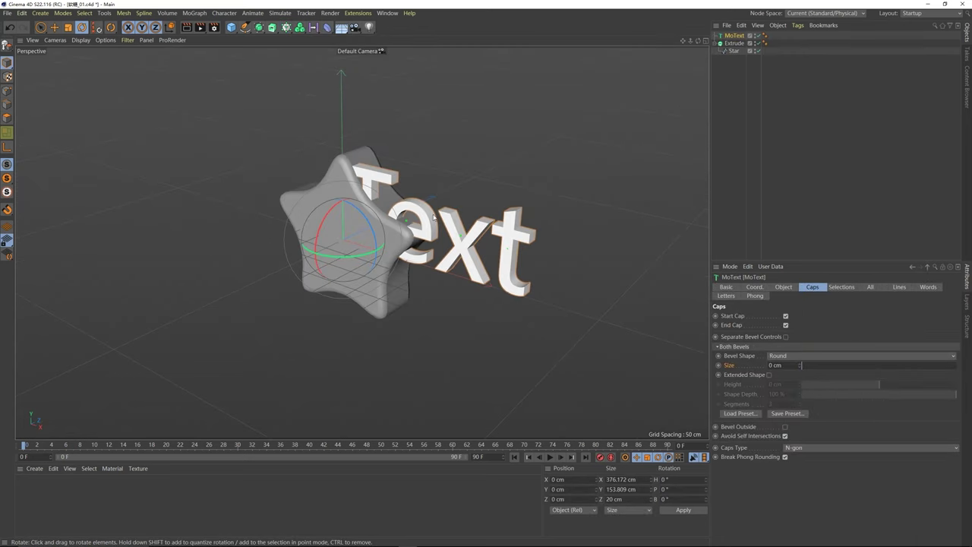
left_click(194, 13)
left_click(453, 181)
left_click_drag(480, 232, 478, 216, "alt")
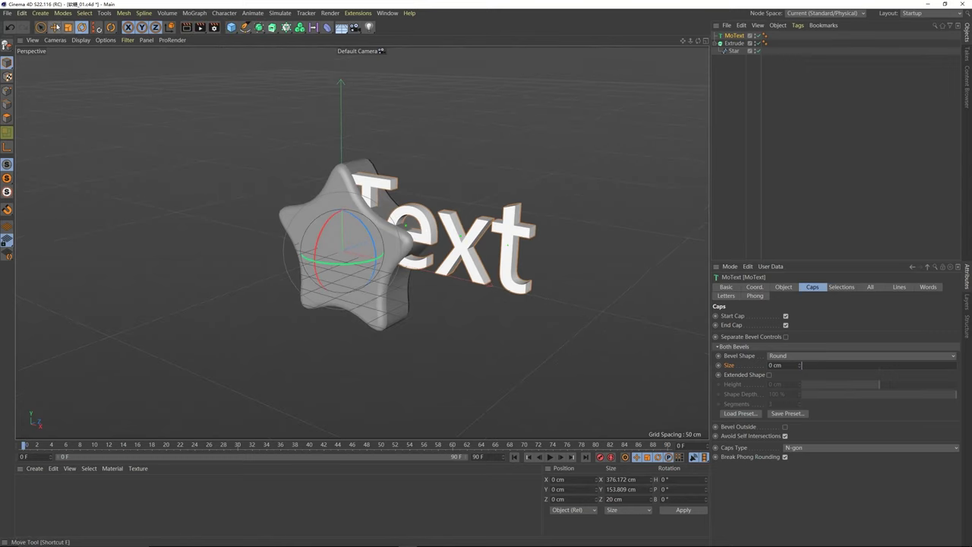
left_click(54, 27)
left_click_drag(381, 237, 368, 242)
left_click(734, 35)
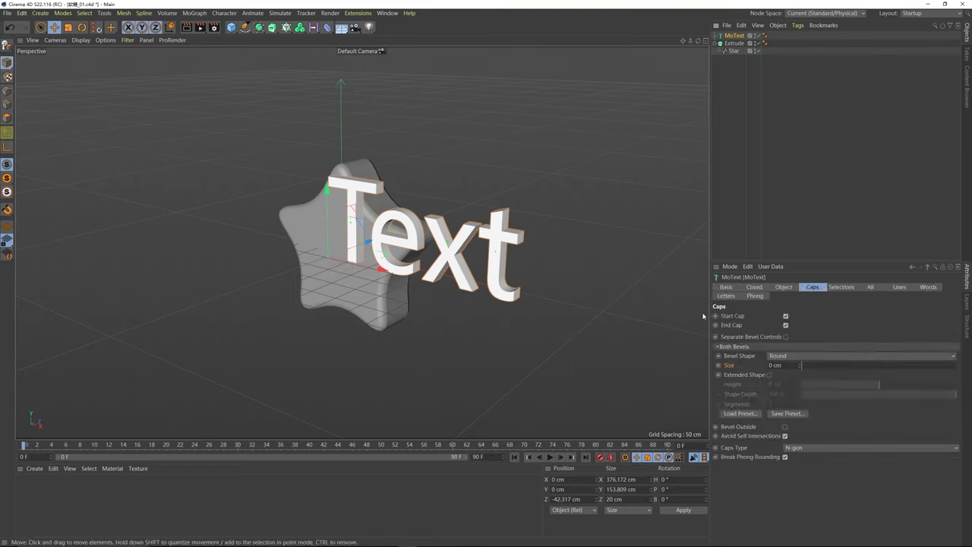
Step: Change the MoText's text to the single letter M
left_click(784, 287)
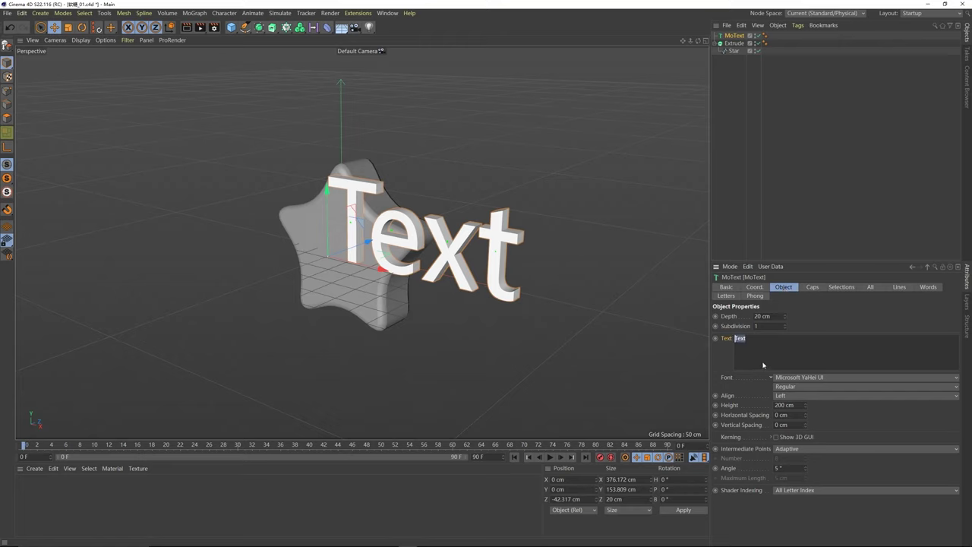
type("M")
left_click(848, 316)
left_click_drag(428, 279, 448, 263, "alt")
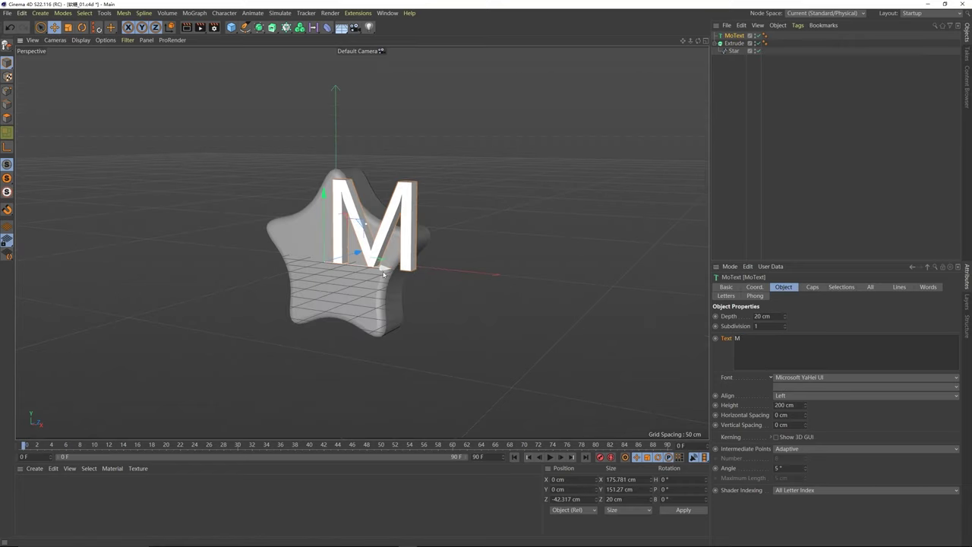
Step: Move the letter M to about X -63 cm, Y -57 cm on the star's face and set its height to 150 cm
left_click_drag(382, 270, 348, 267)
left_click_drag(296, 193, 297, 223)
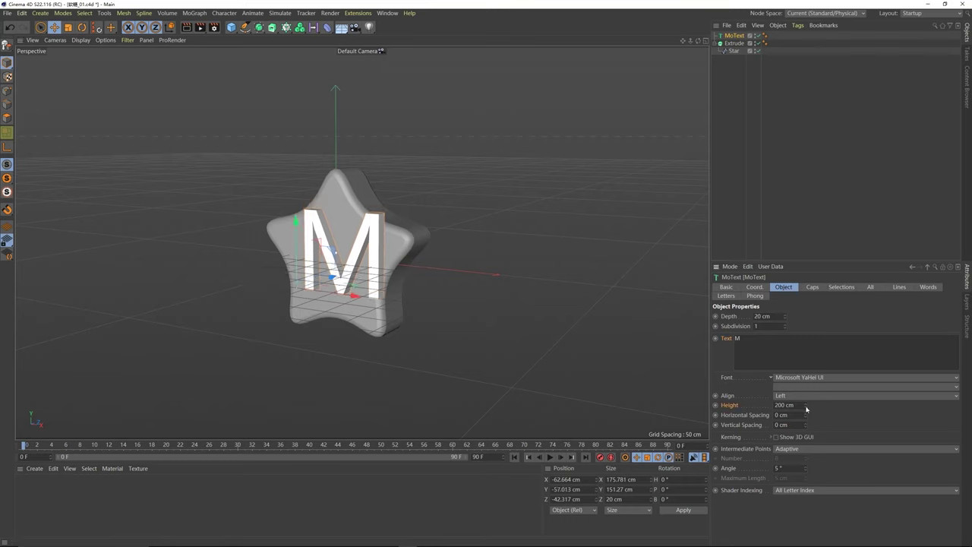
left_click_drag(805, 406, 799, 440)
left_click_drag(335, 279, 304, 281, "alt")
Step: Try a depth of 251 cm for the letter M and undo the change
left_click(733, 319)
left_click_drag(785, 316, 785, 265)
key("ctrl+z")
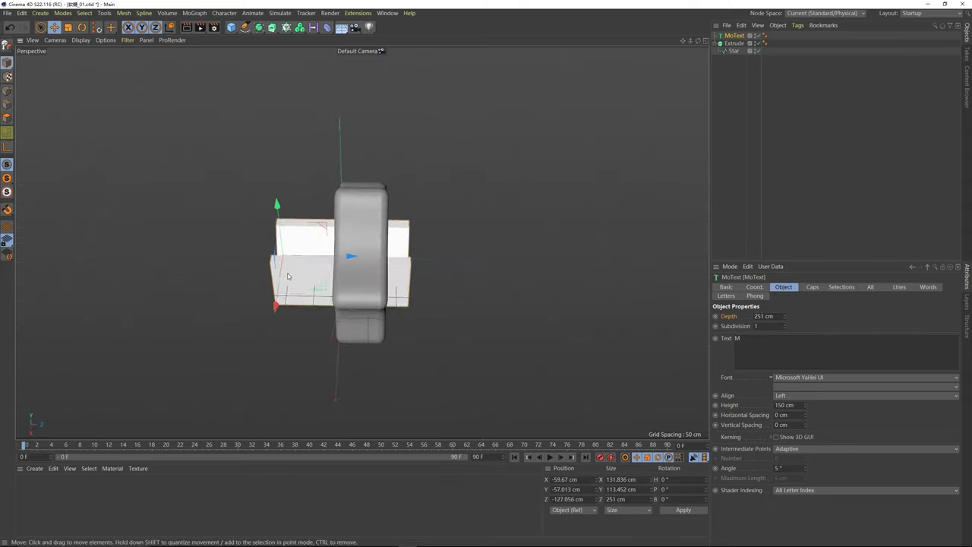
Step: Move the letter M to about X -70 cm, Z -32 cm and give its caps a 3.3 cm round bevel
left_click_drag(325, 273, 364, 274)
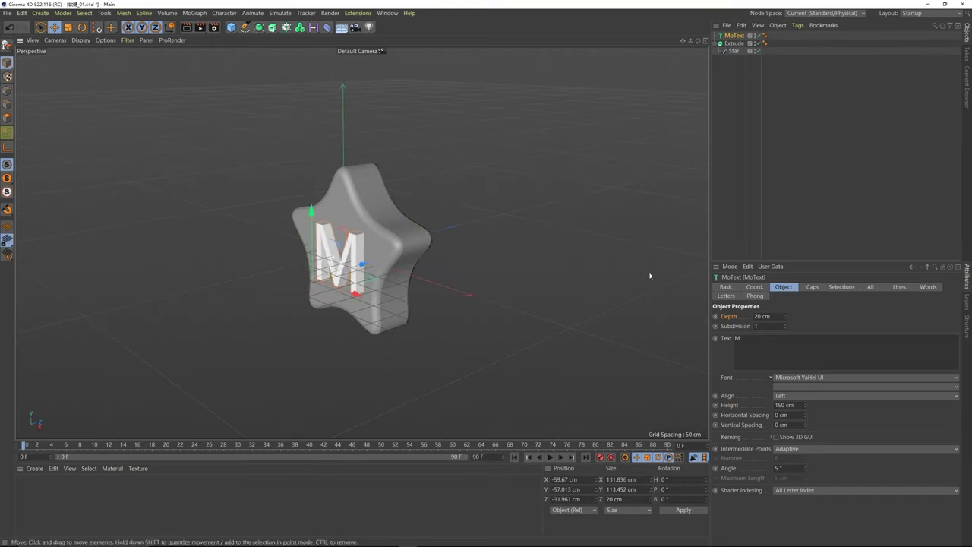
left_click(811, 287)
left_click_drag(803, 368, 807, 367)
mouse_move(425, 271)
left_mouse_down("alt")
mouse_move(340, 193)
mouse_move(406, 260)
mouse_move(430, 267)
left_mouse_up("alt")
left_click_drag(351, 282, 341, 240)
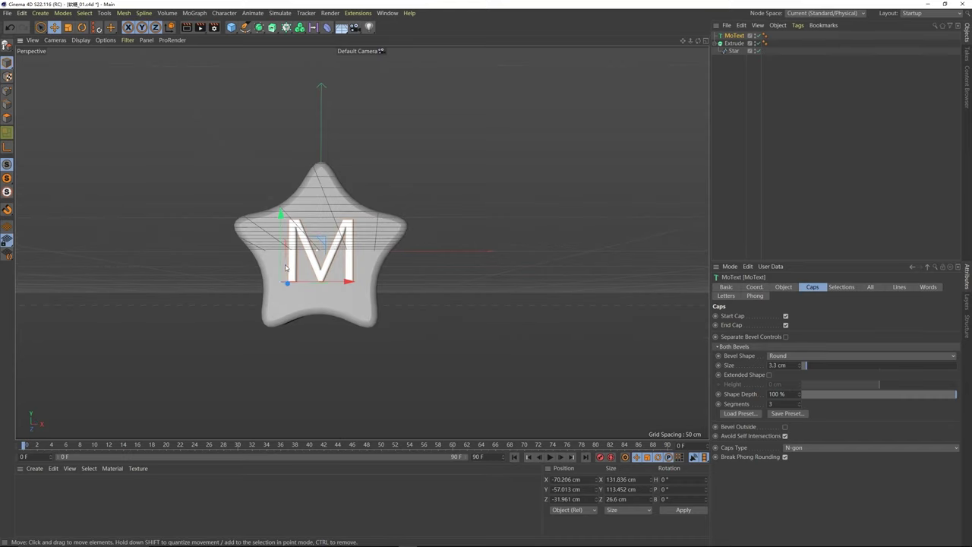
Step: Change the letter M's font to Comic Sans MS
left_click(784, 287)
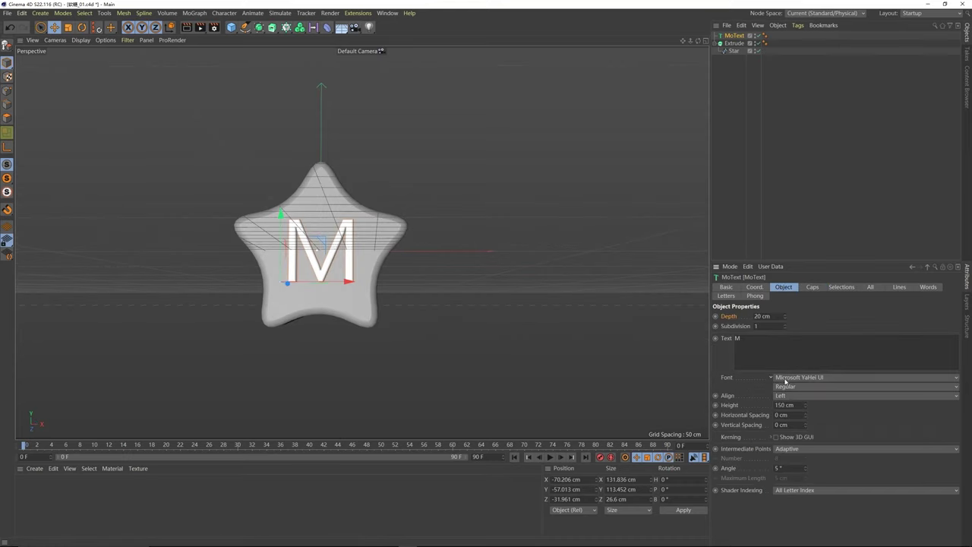
left_click(950, 378)
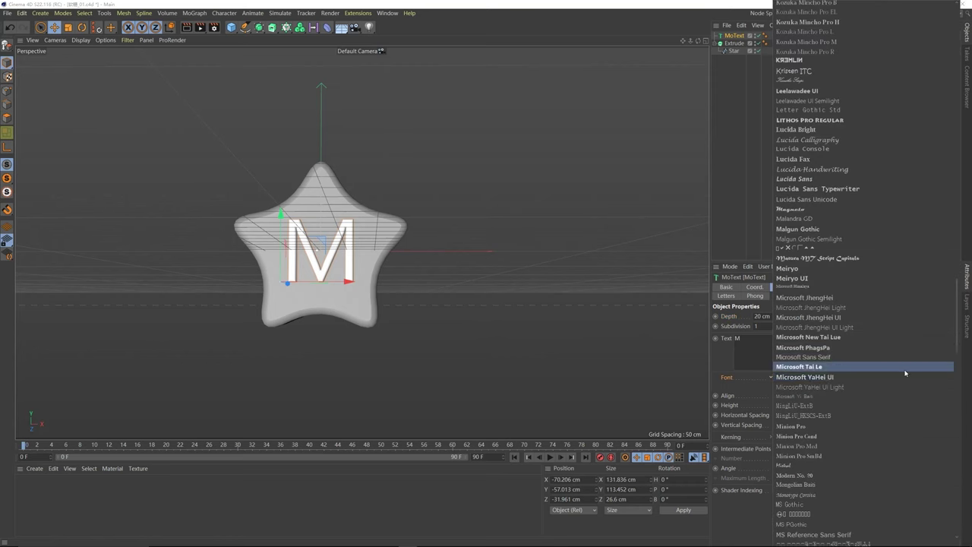
scroll(832, 180, "up", 5)
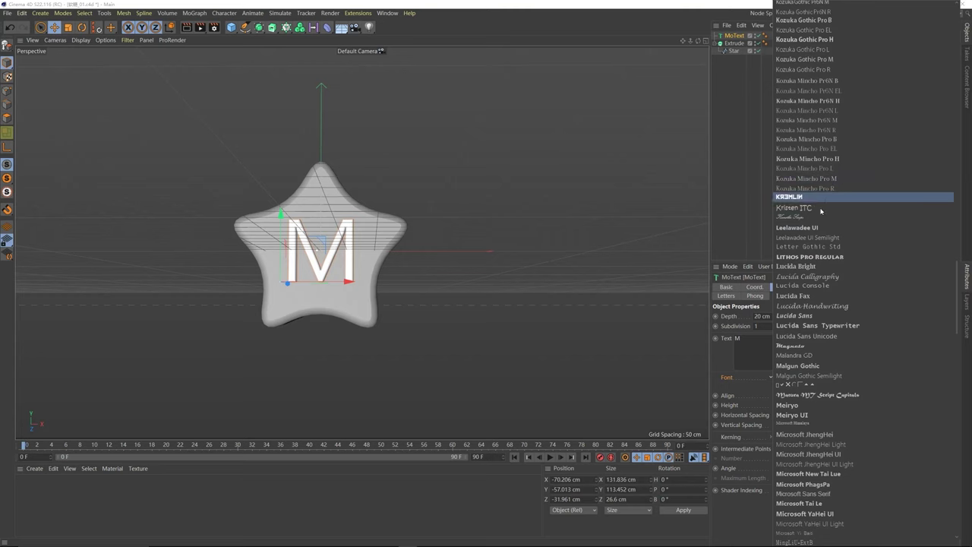
scroll(815, 303, "up", 6)
scroll(815, 287, "up", 15)
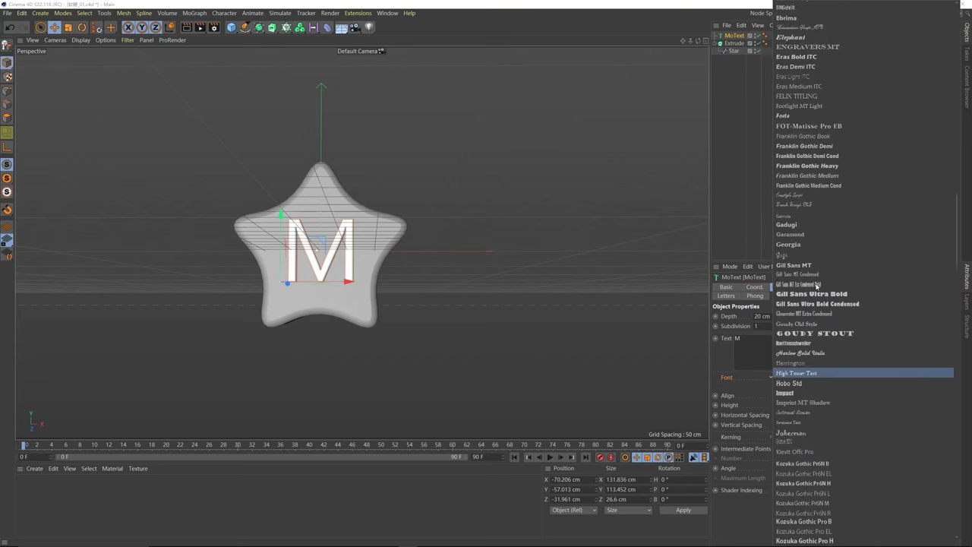
scroll(817, 287, "up", 6)
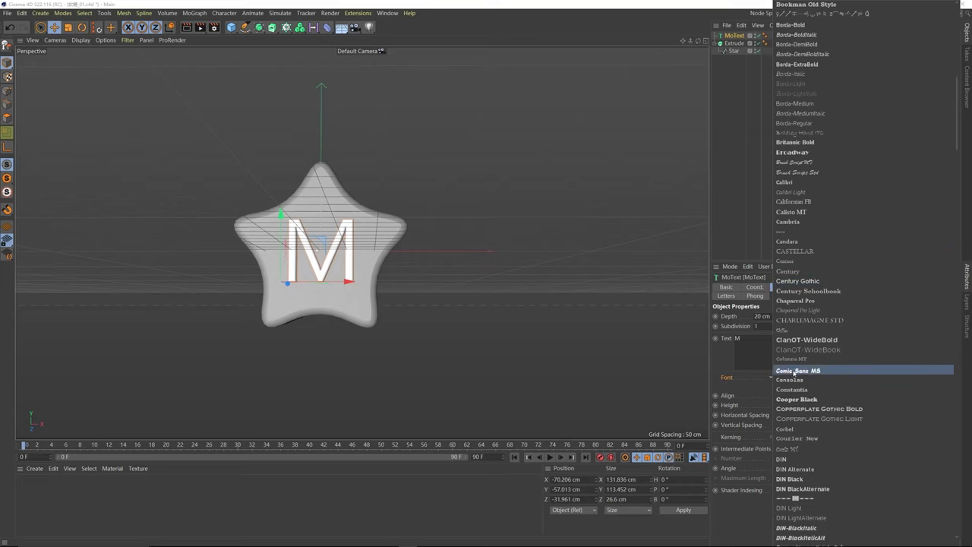
left_click(806, 372)
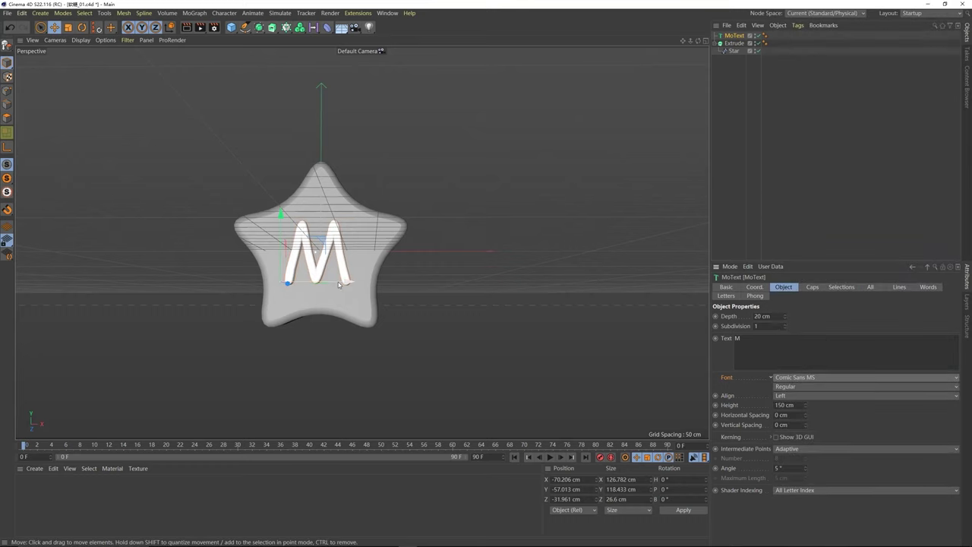
Step: Add a Volume Builder object to the scene for merging the star and the letter M
left_click_drag(289, 270, 373, 206, "alt")
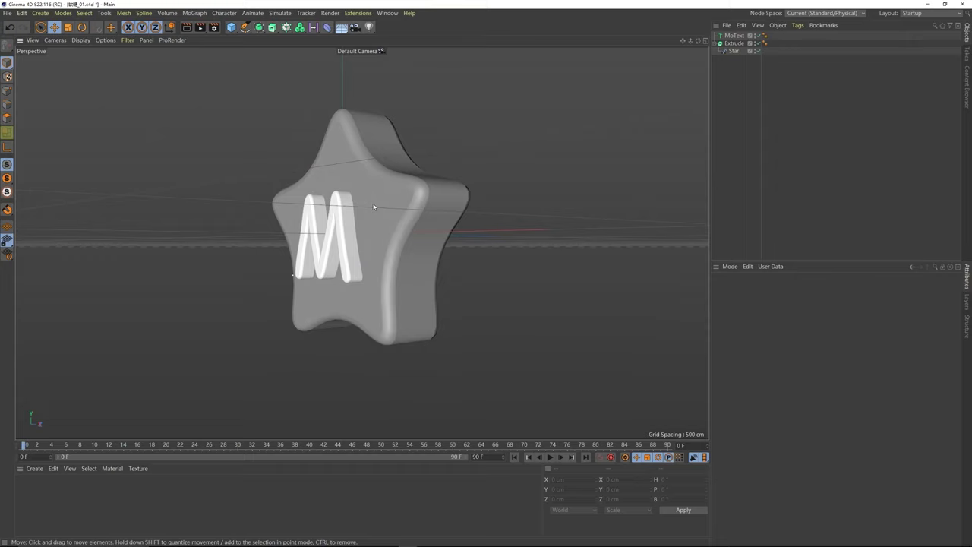
scroll(373, 206, "up", 6)
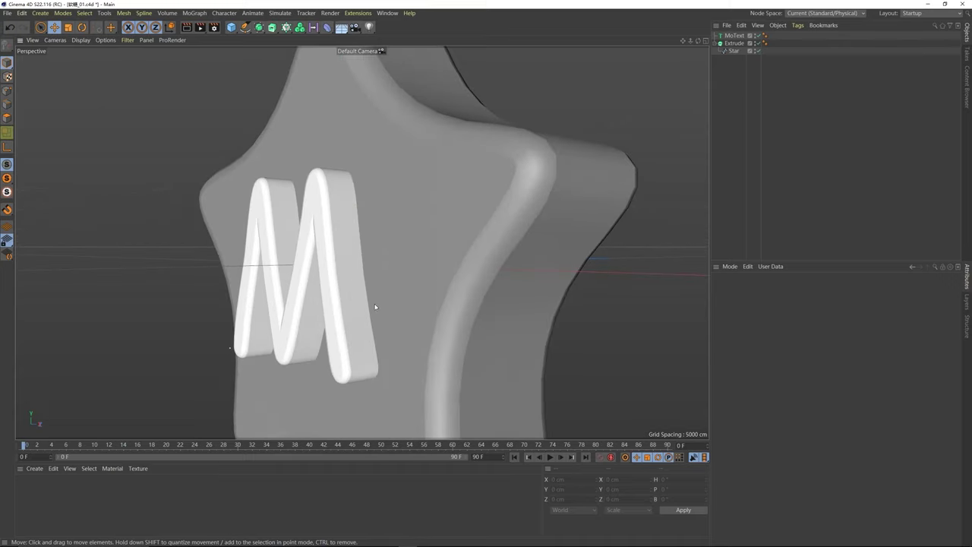
scroll(344, 234, "down", 6)
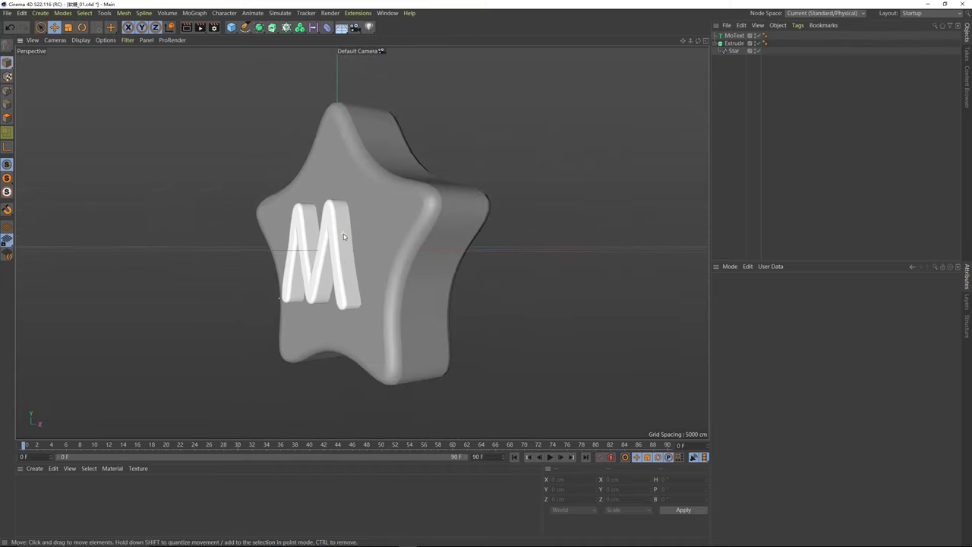
mouse_move(347, 232)
left_mouse_down("alt")
mouse_move(364, 222)
mouse_move(366, 232)
left_mouse_up("alt")
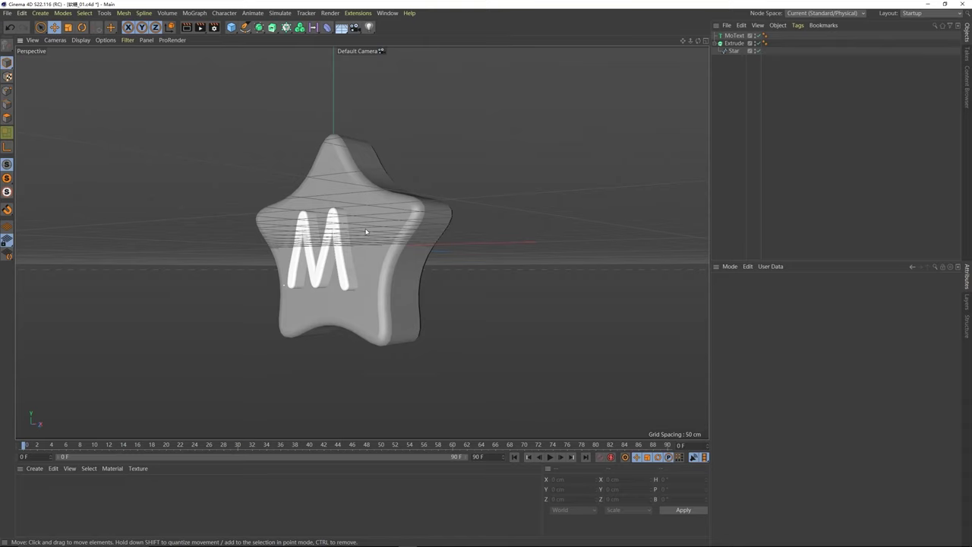
left_click(300, 29)
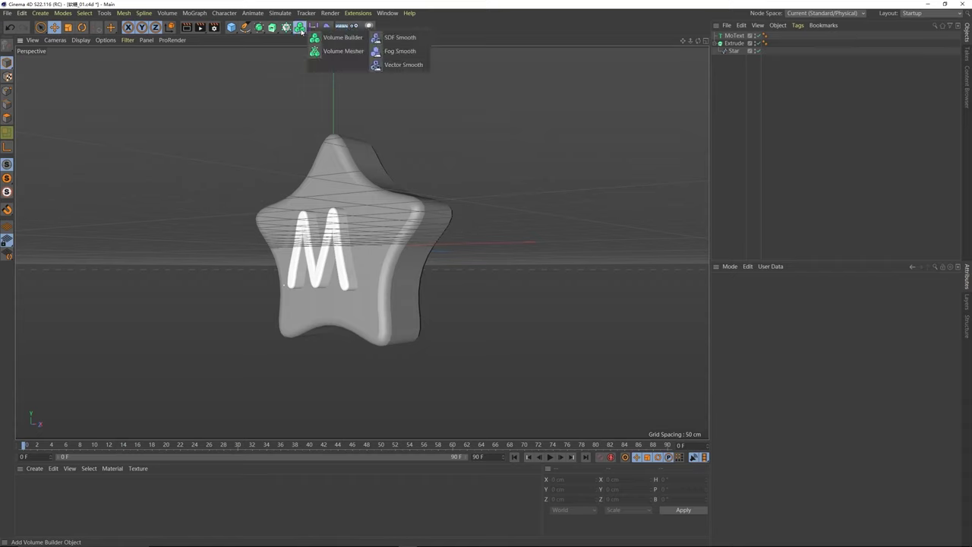
left_click(344, 39)
Step: Group the MoText letter and the extruded star with its spline under one null object and expand the group
left_click(742, 83)
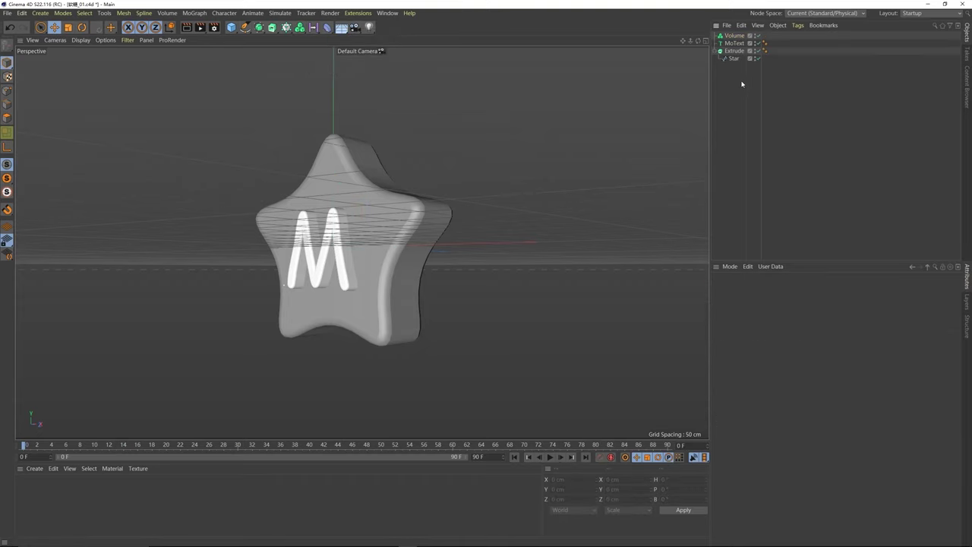
left_click_drag(741, 80, 733, 55)
left_click_drag(740, 80, 740, 79)
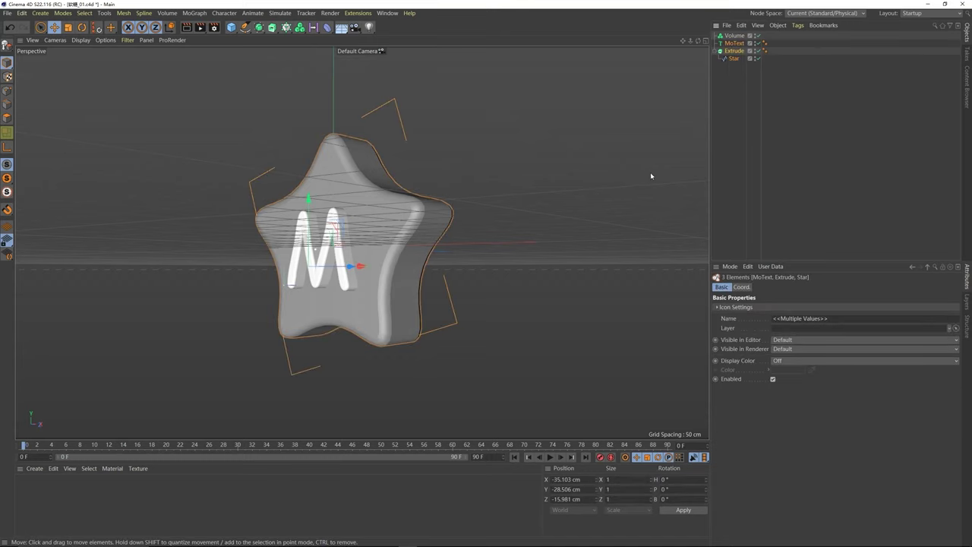
key("alt+g")
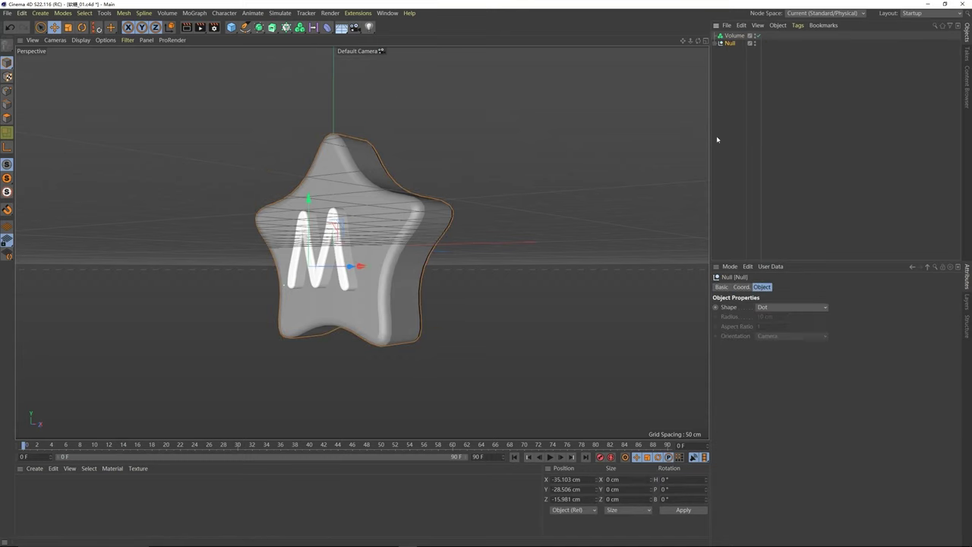
left_click(715, 44)
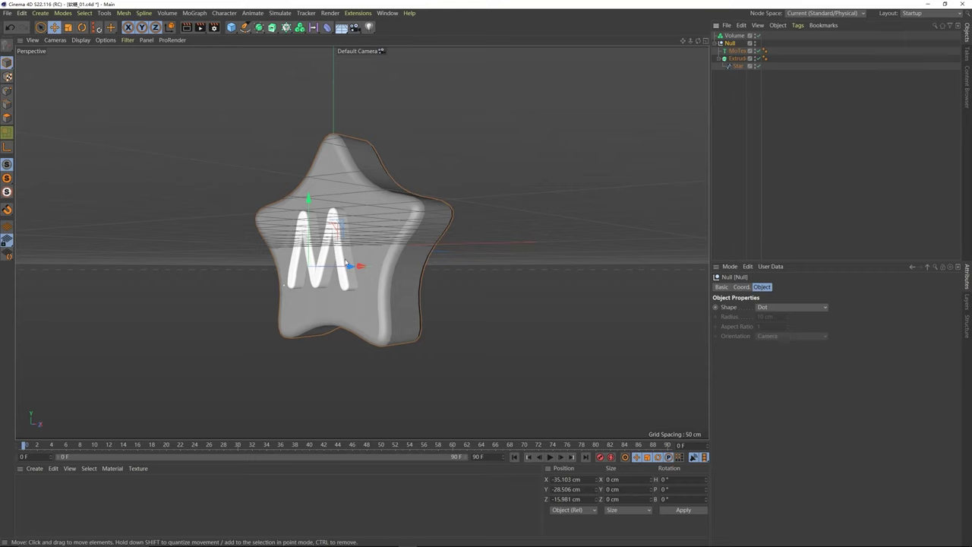
Step: Rename the null that groups the star and the letter M as 软糖
left_click_drag(347, 262, 372, 216, "alt")
key("ctrl+z")
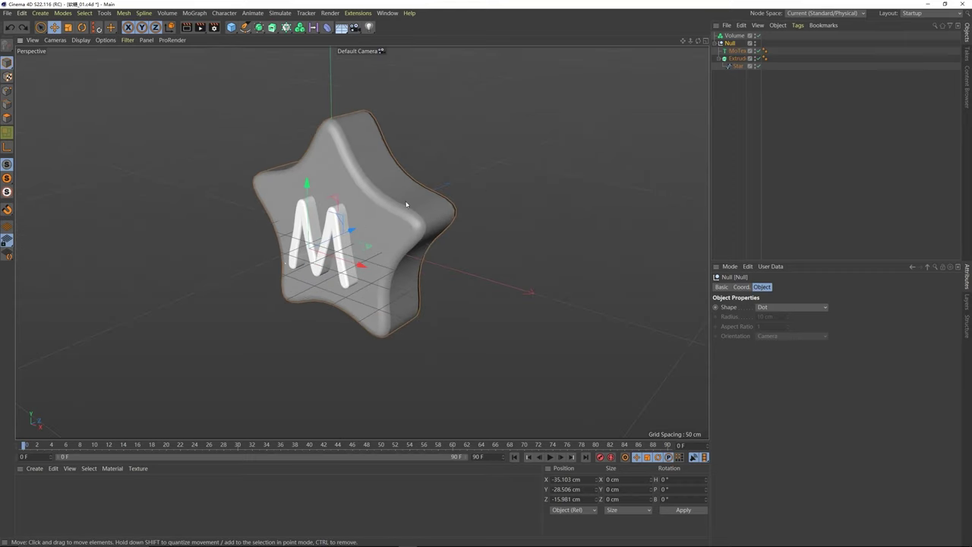
double_click(731, 43)
type("w")
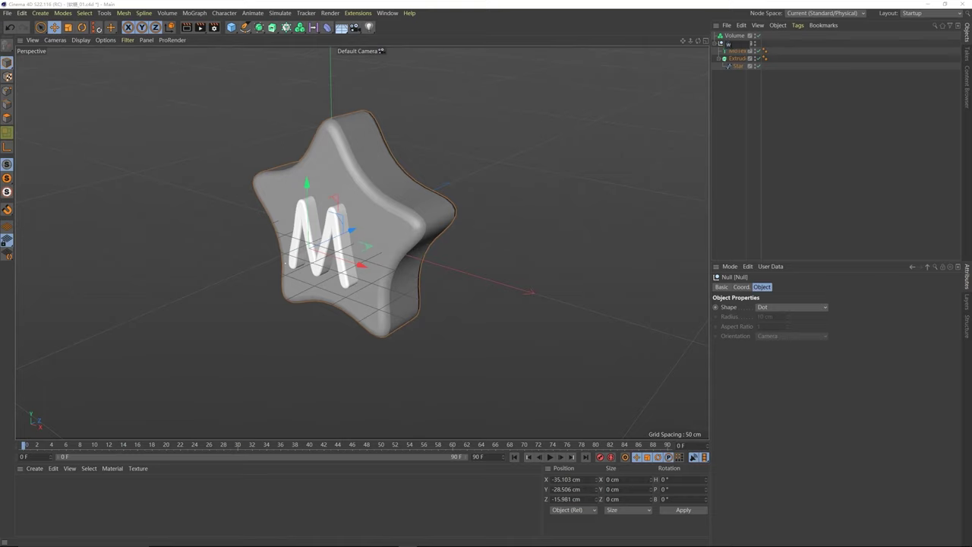
type("ruant")
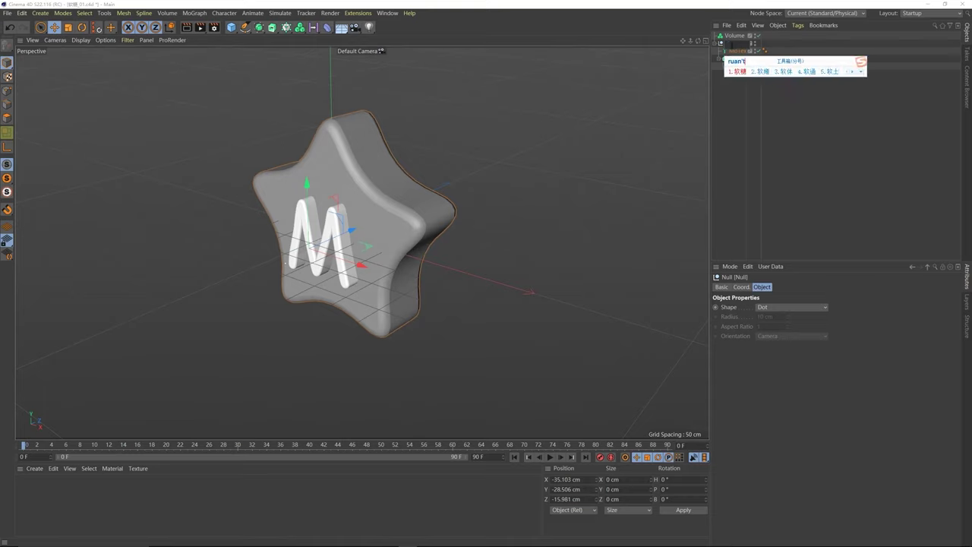
key("space")
key("Return")
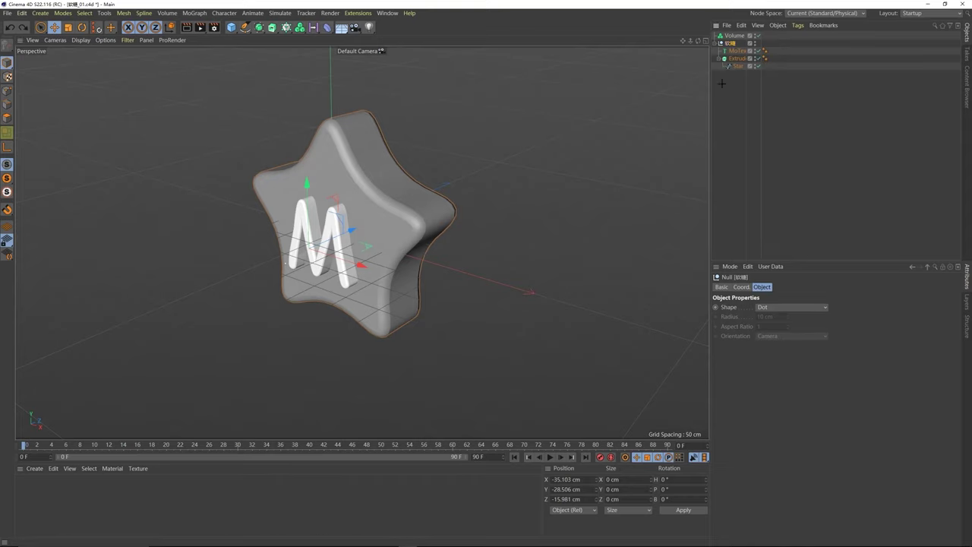
Step: Collapse the 软糖 group and make it a child of the Volume Builder
left_click_drag(733, 79, 740, 51)
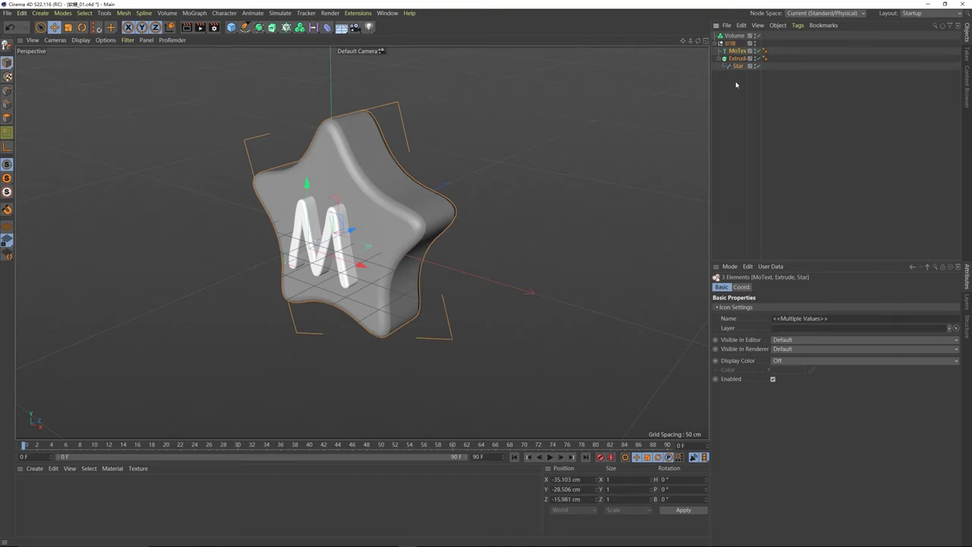
left_click(736, 85)
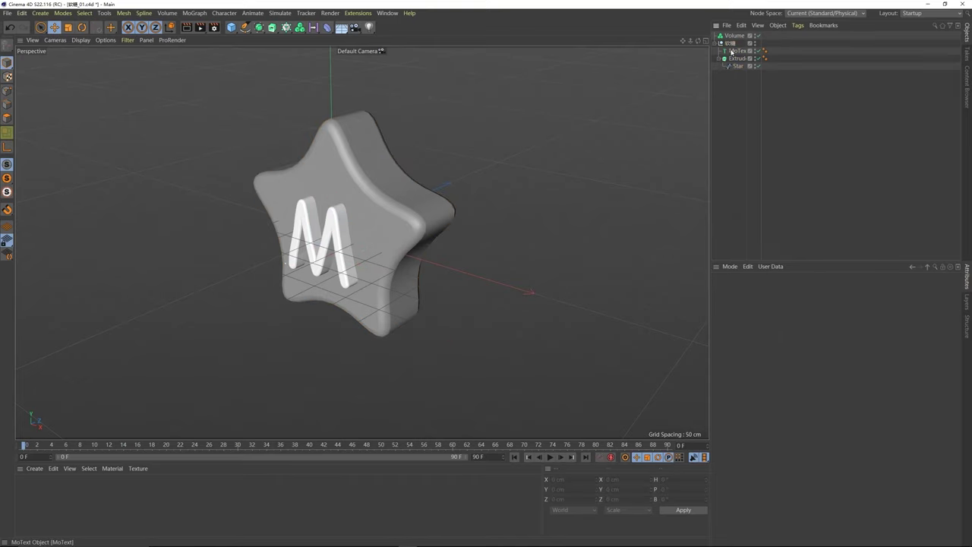
left_click(723, 44)
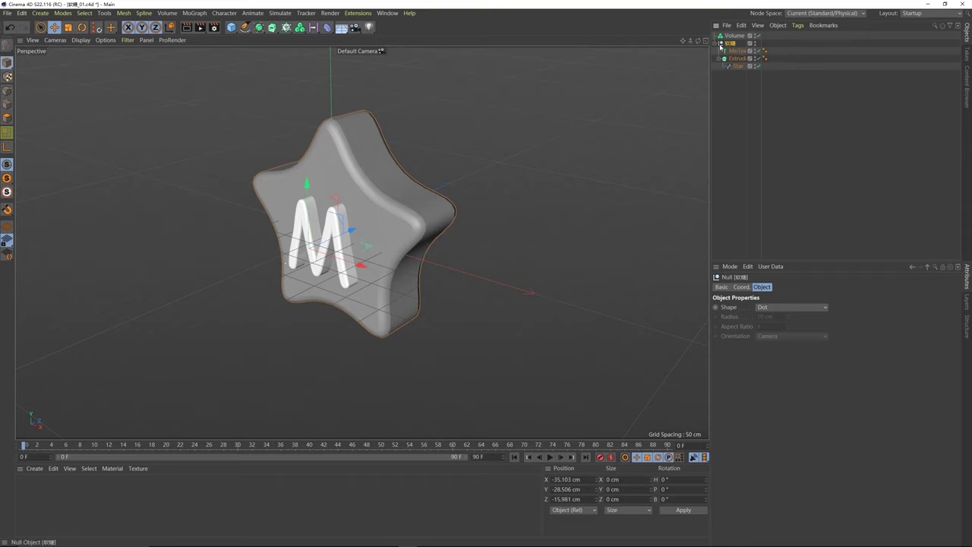
left_click(720, 45)
left_click_drag(733, 44, 735, 38)
left_click(836, 86)
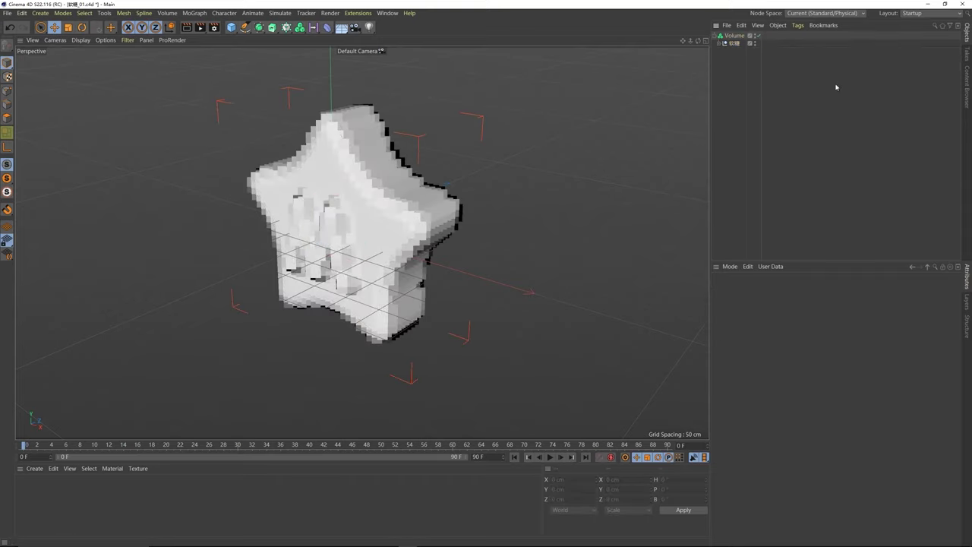
Step: Set the Volume Builder's voxel size to 1 cm
mouse_move(355, 235)
left_mouse_down("alt")
mouse_move(361, 214)
mouse_move(364, 221)
left_mouse_up("alt")
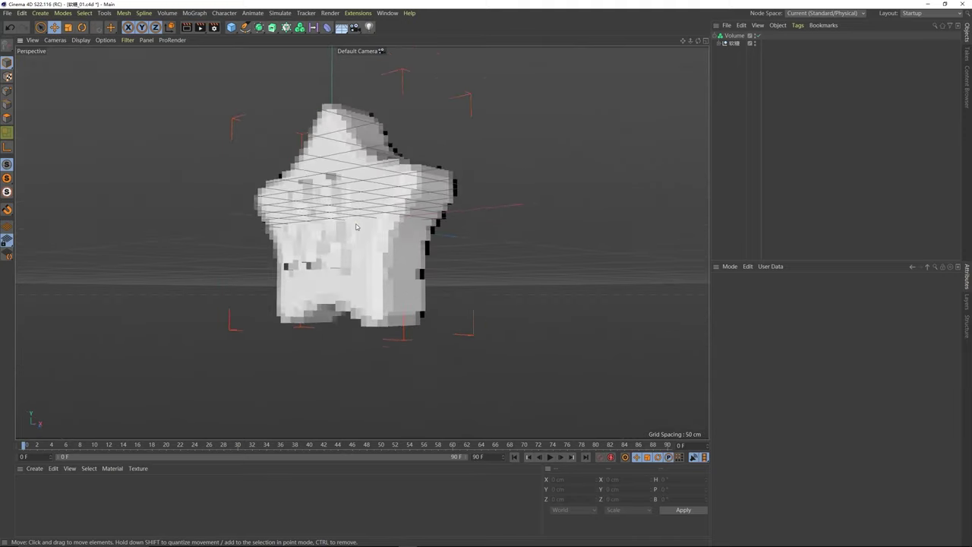
left_click(735, 36)
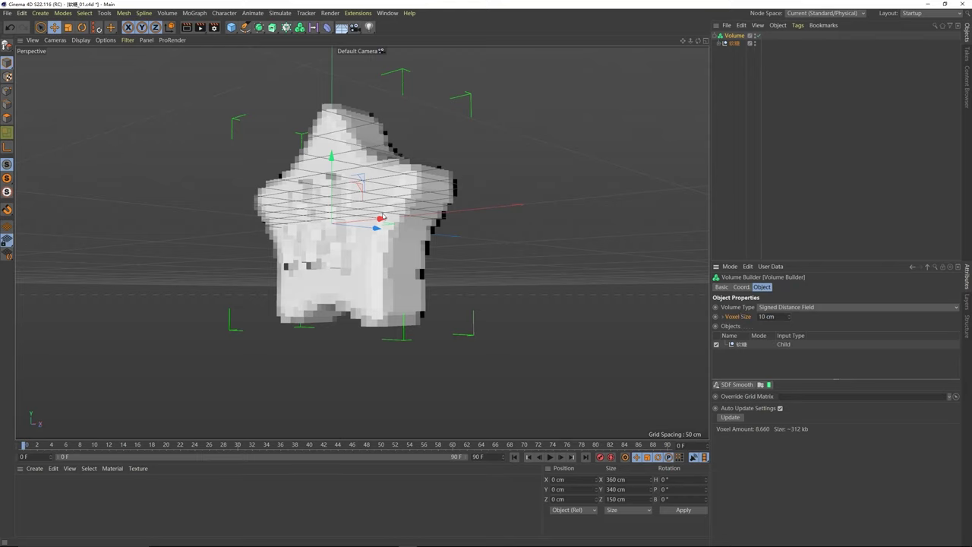
left_click_drag(777, 317, 759, 317)
left_click(743, 318)
double_click(766, 316)
type("1")
key("Return")
scroll(415, 183, "up", 10)
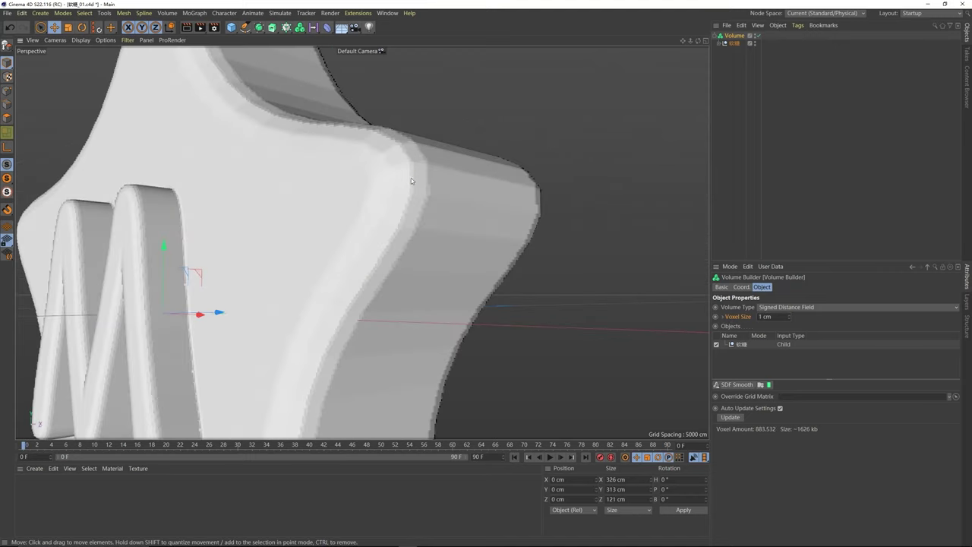
scroll(385, 151, "down", 10)
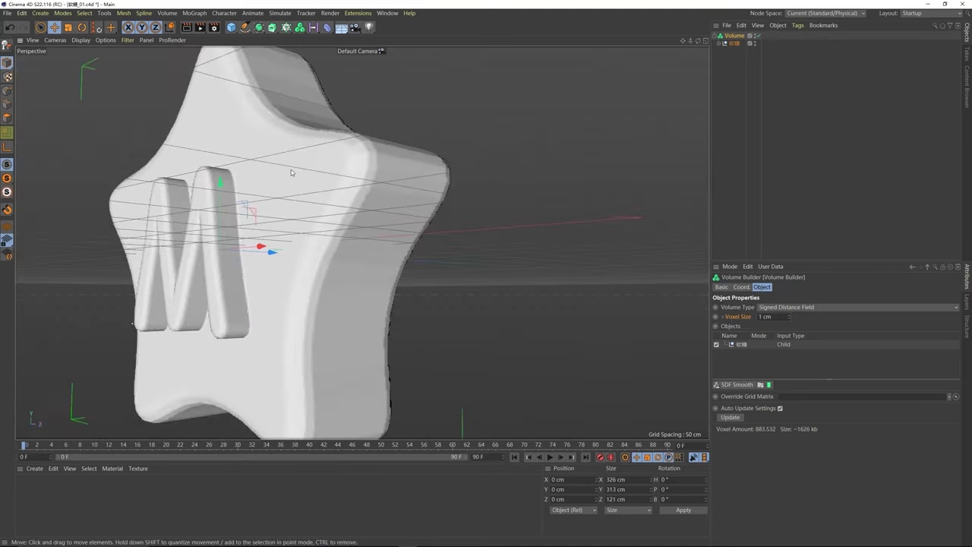
left_click_drag(321, 239, 487, 235, "alt")
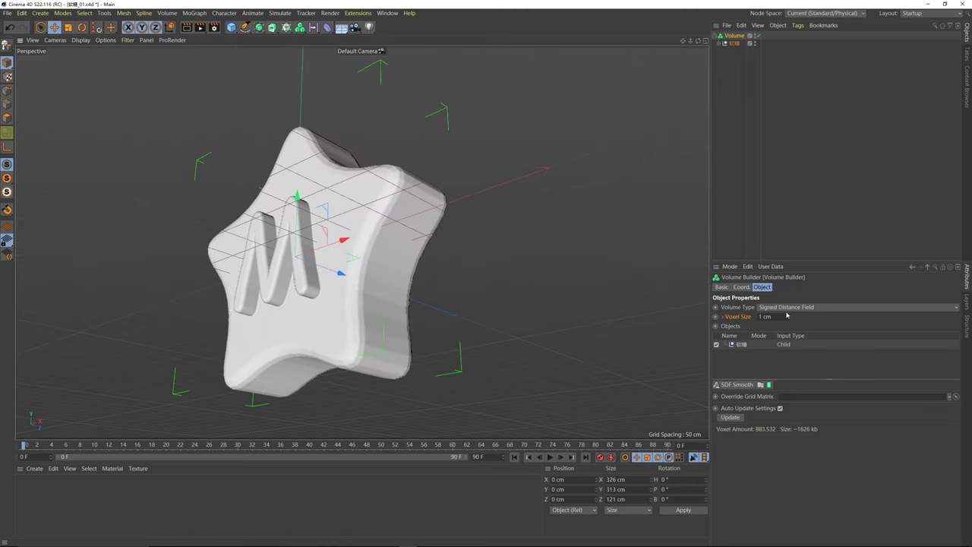
Step: Try a voxel size of 3 cm on the Volume Builder and return it to 1 cm
left_click_drag(784, 317, 758, 316)
type("3")
key("Return")
left_click_drag(415, 225, 415, 256, "alt")
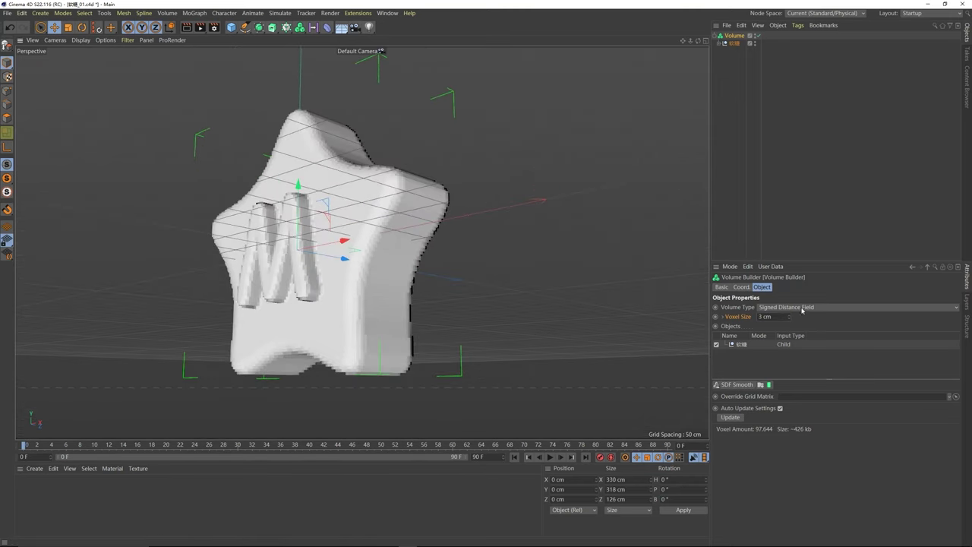
left_click_drag(791, 317, 758, 317)
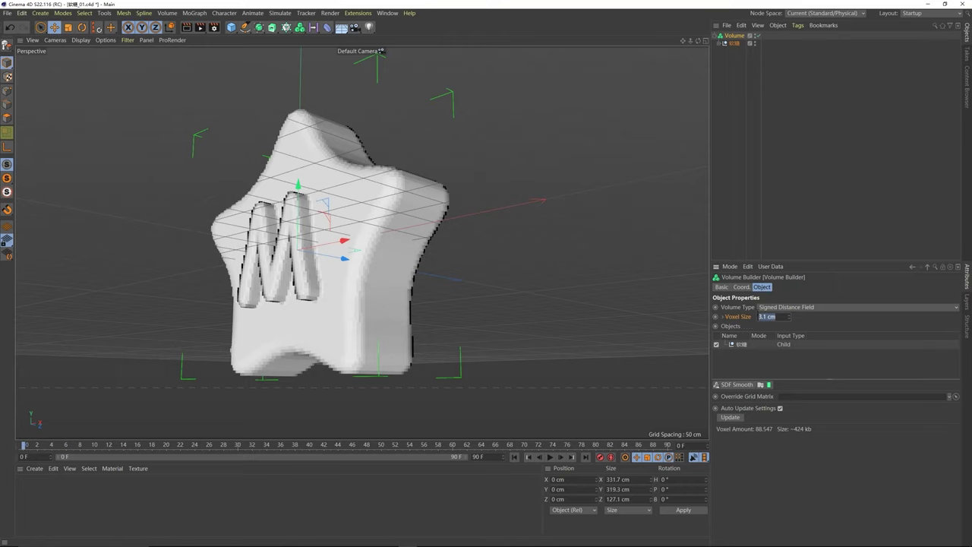
type("1")
key("Return")
Step: Compare the star with the Volume Builder off and on, and examine the letter's edges and the star's rounded sides up close
left_click_drag(350, 243, 347, 219, "alt")
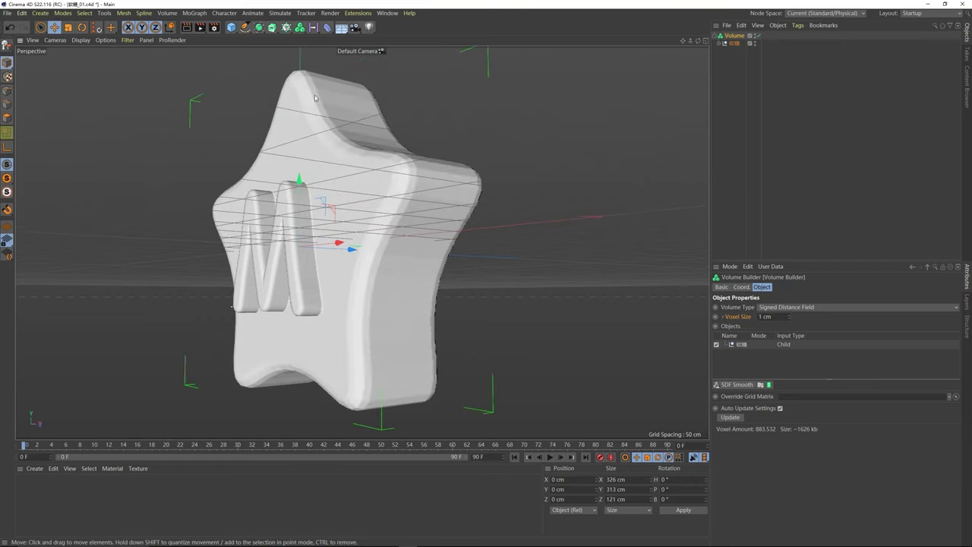
left_click(759, 35)
left_click(759, 36)
scroll(288, 200, "up", 3)
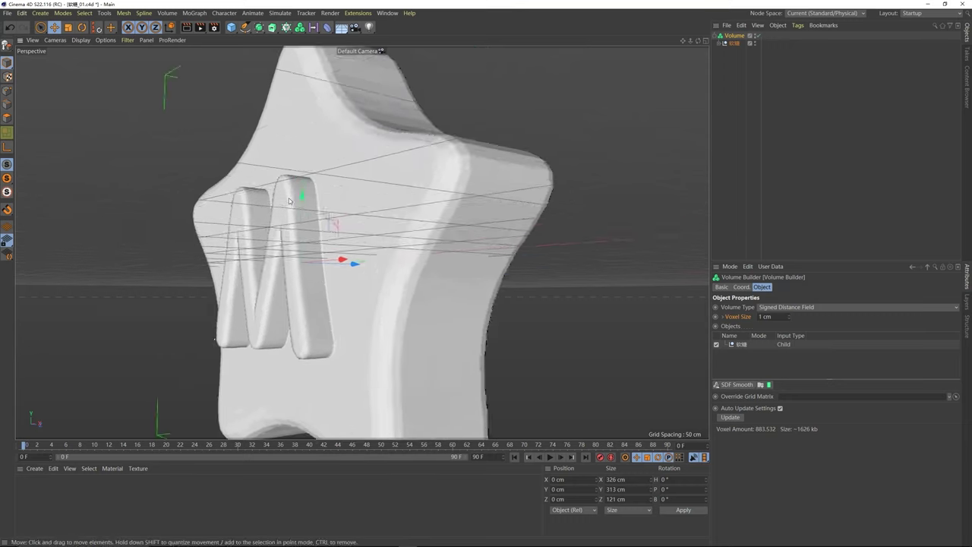
scroll(328, 190, "up", 3)
scroll(335, 170, "up", 3)
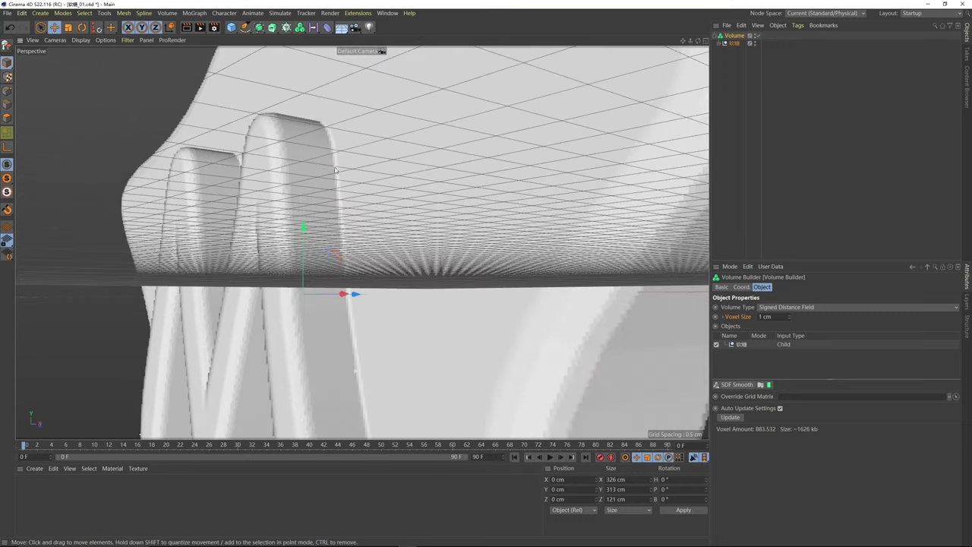
scroll(336, 170, "up", 2)
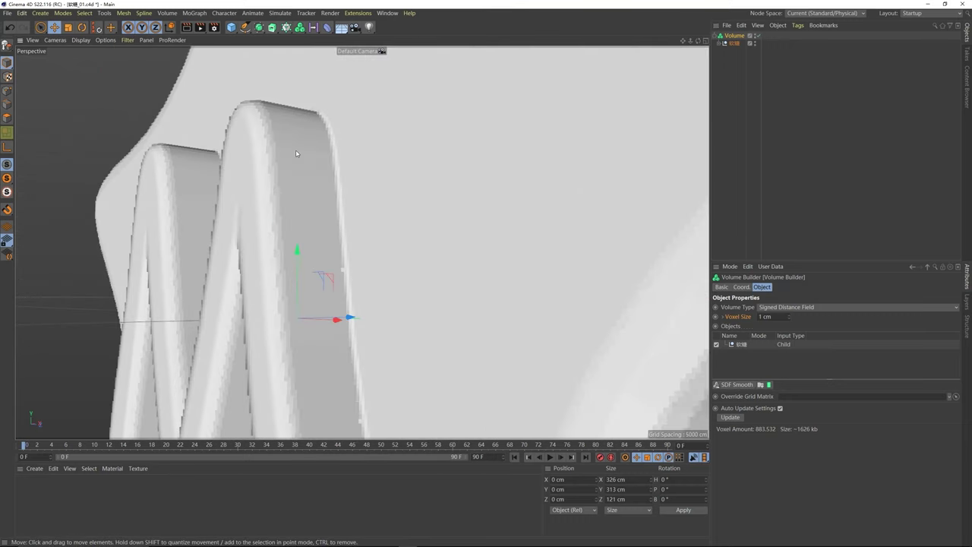
scroll(414, 152, "down", 5)
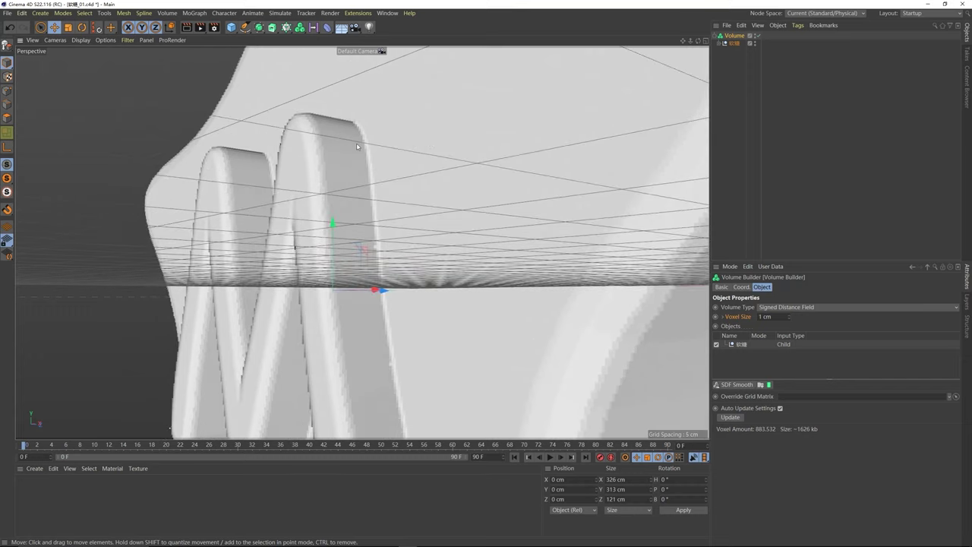
scroll(509, 220, "down", 8)
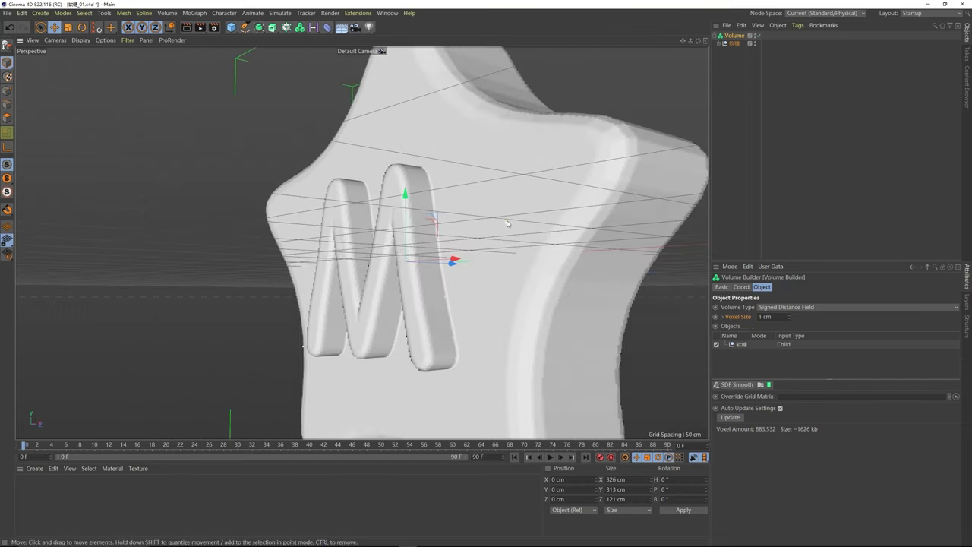
left_click_drag(446, 272, 462, 177, "alt")
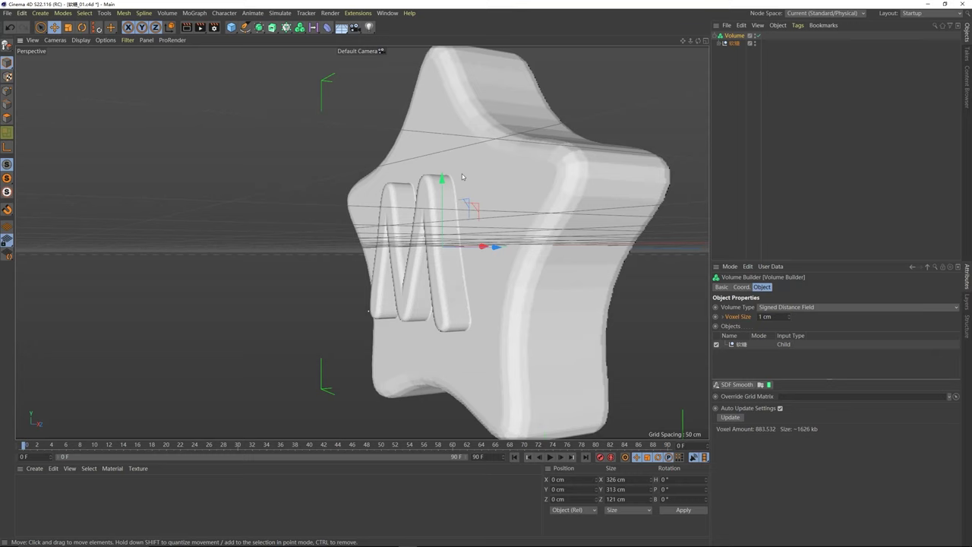
left_click_drag(446, 264, 487, 251, "alt")
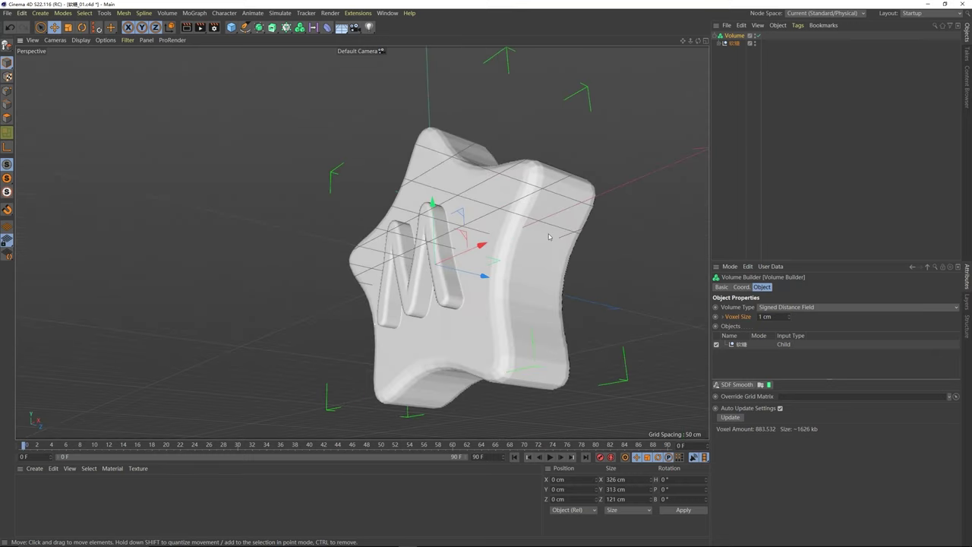
scroll(529, 242, "up", 5)
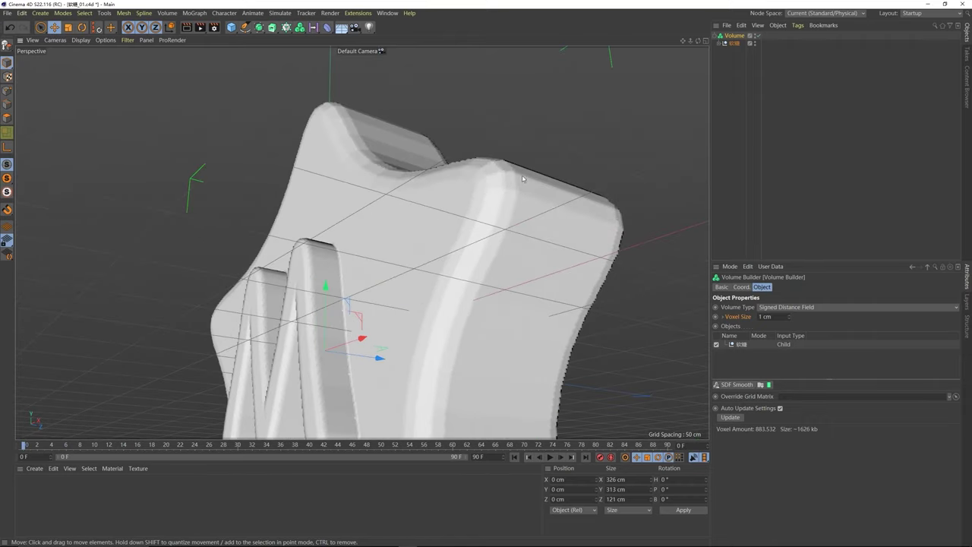
left_click_drag(520, 218, 477, 247, "alt")
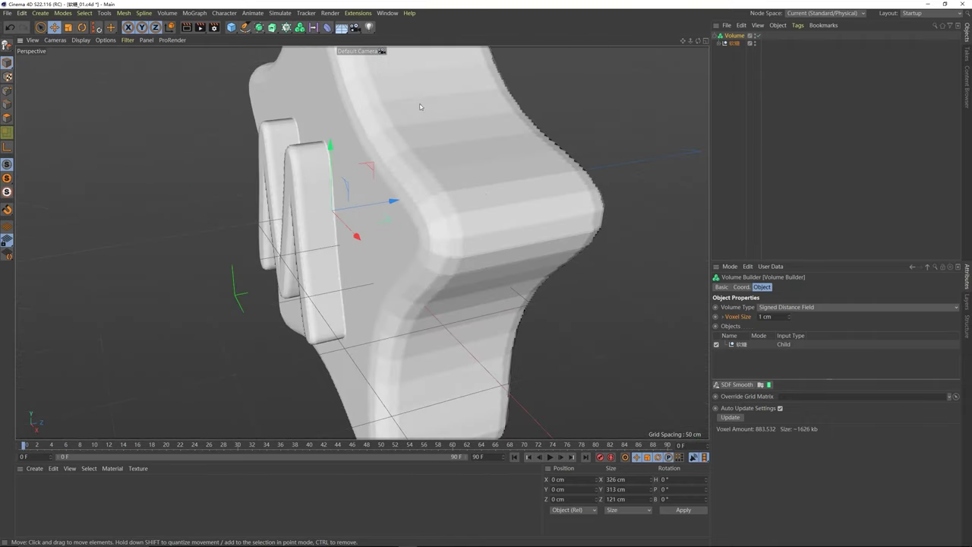
scroll(455, 214, "down", 3)
left_click_drag(394, 164, 414, 167, "alt")
scroll(414, 167, "down", 2)
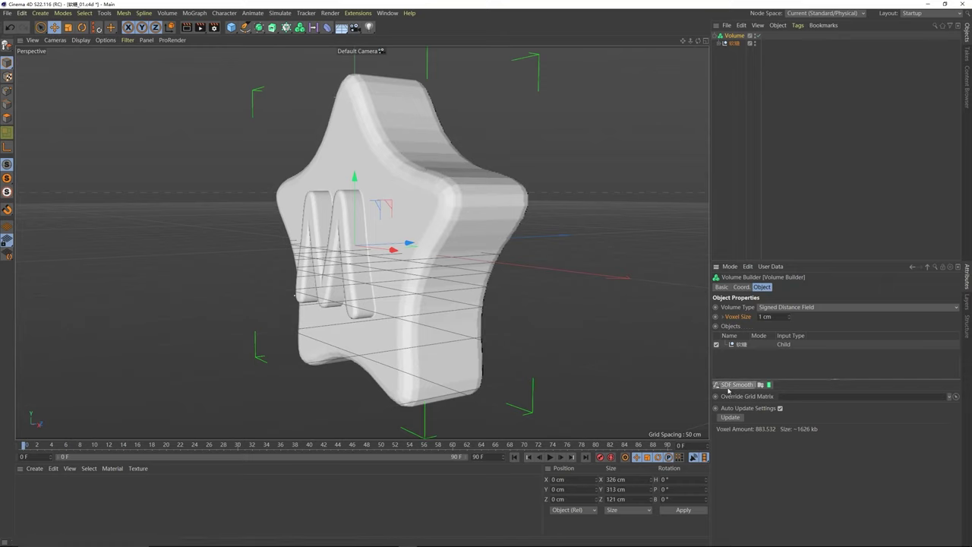
Step: Add an SDF Smooth filter to the Volume Builder and check its effect on the star and letter
left_click(741, 387)
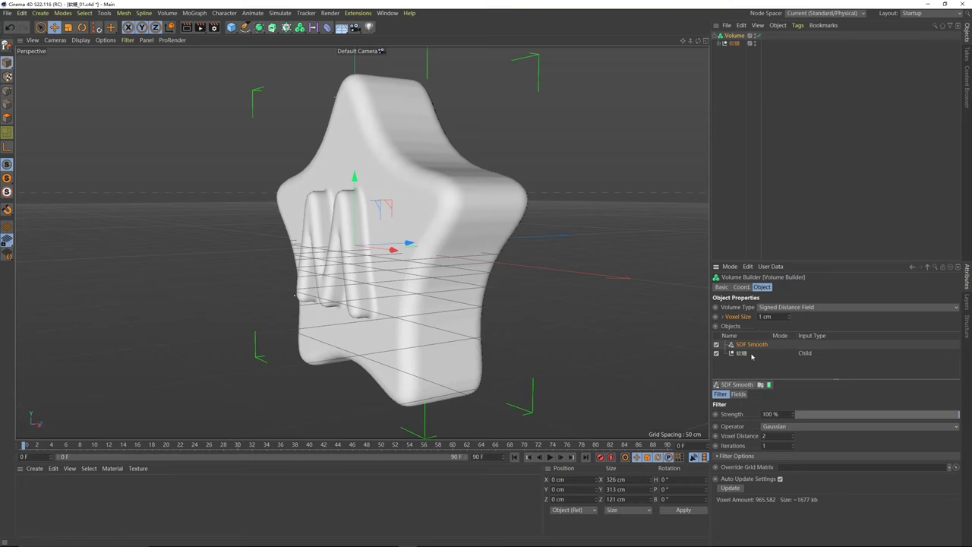
left_click_drag(406, 245, 373, 352, "alt")
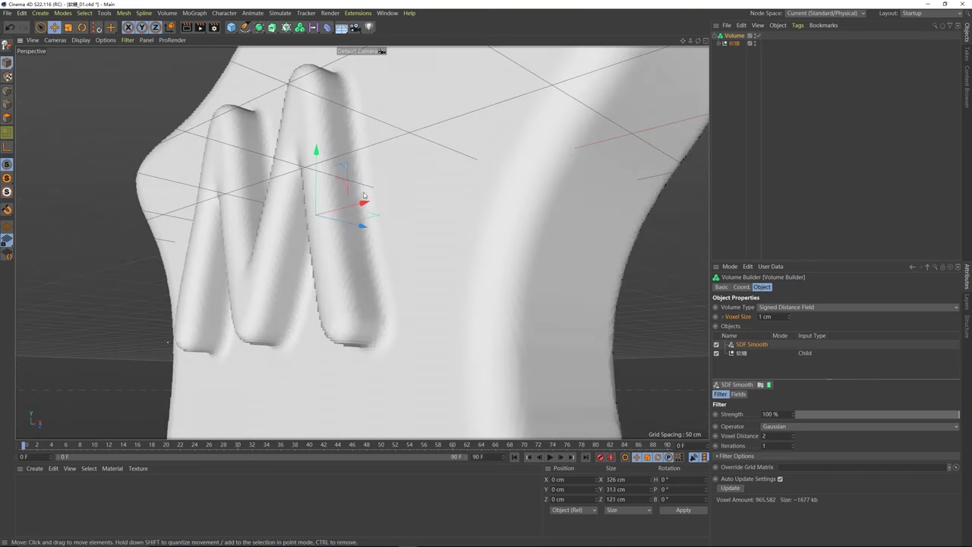
scroll(392, 242, "down", 6)
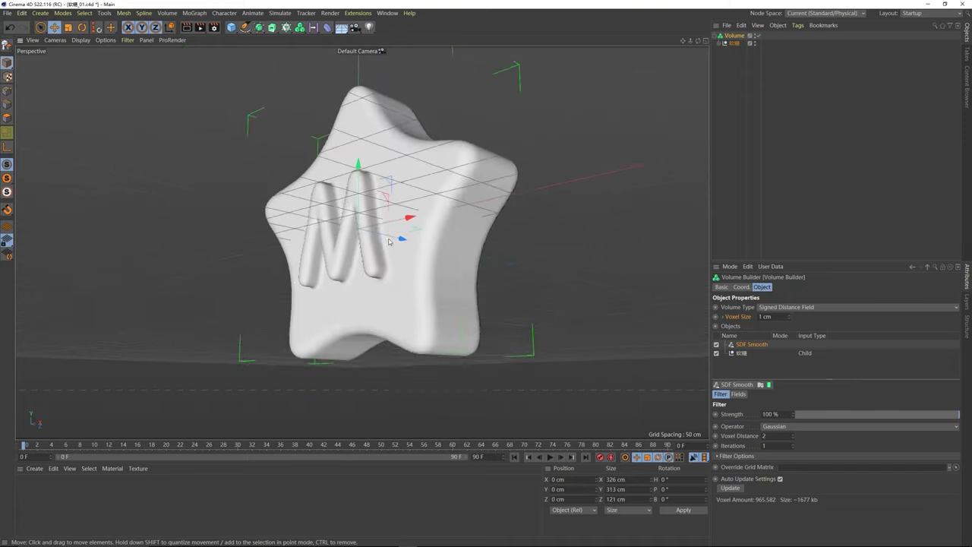
left_click_drag(392, 242, 397, 250, "alt")
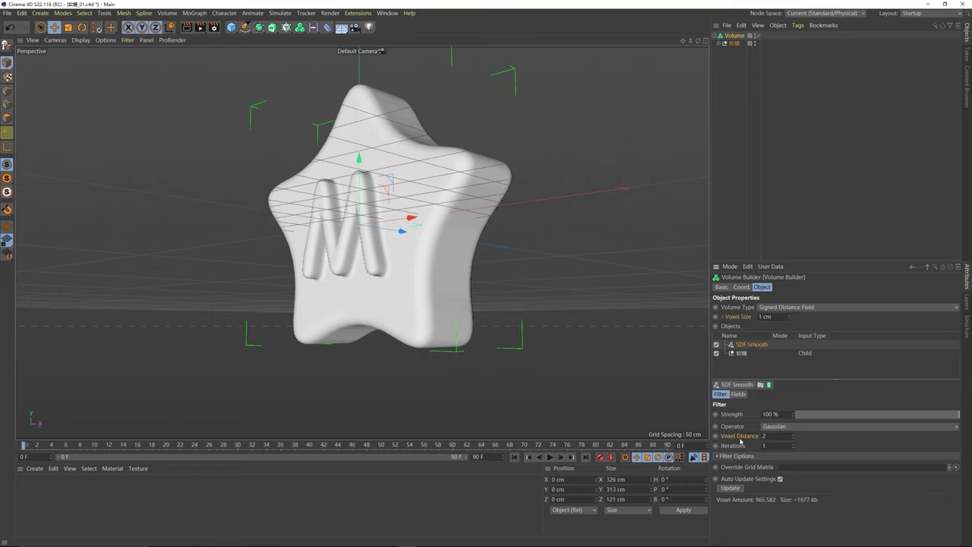
Step: Set the SDF Smooth filter's voxel distance to 3 and its iterations to 2
left_click_drag(800, 442, 821, 446)
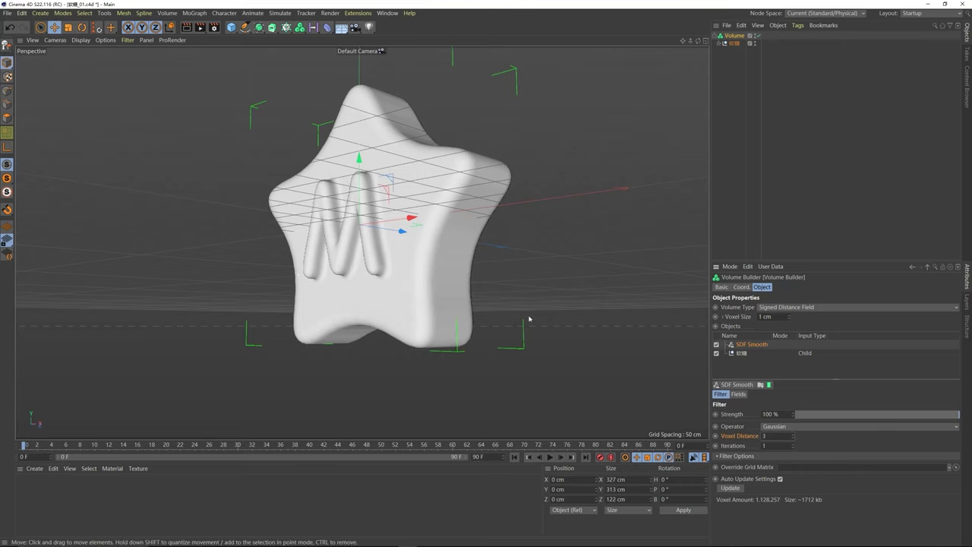
mouse_move(400, 241)
left_mouse_down("alt")
mouse_move(408, 245)
mouse_move(385, 244)
left_mouse_up("alt")
scroll(385, 243, "up", 2)
scroll(388, 245, "up", 3)
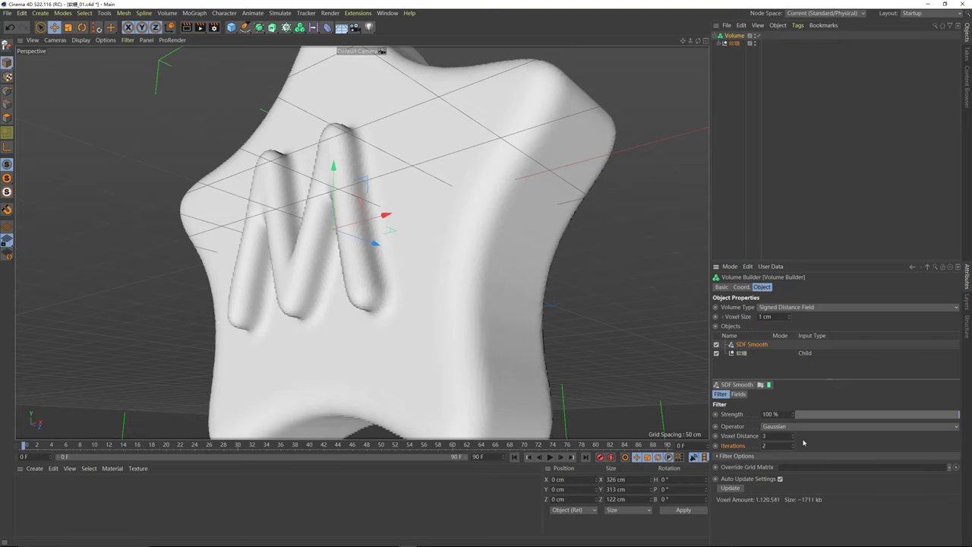
left_click_drag(406, 286, 362, 287, "alt")
left_click_drag(250, 221, 198, 274, "alt")
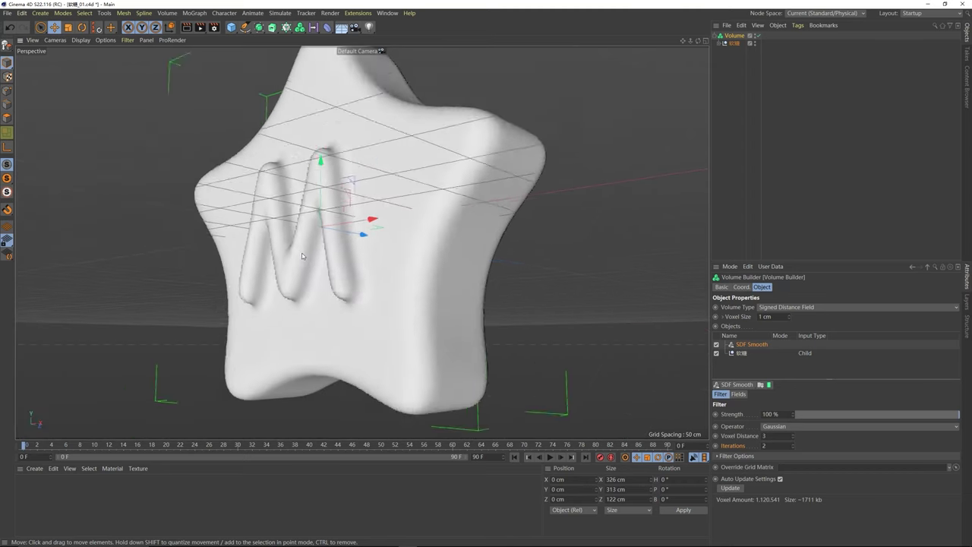
scroll(306, 268, "down", 4)
left_click_drag(306, 267, 360, 292, "alt")
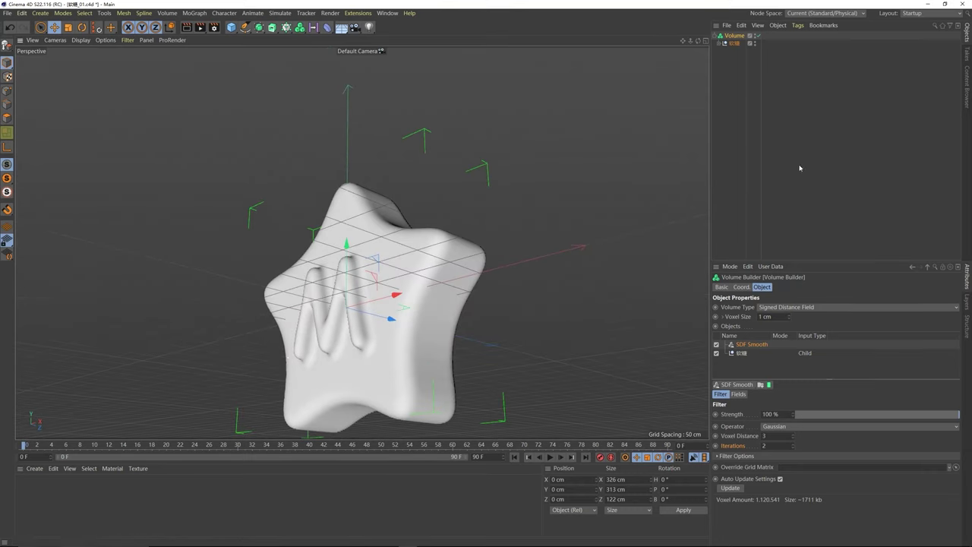
Step: Rename the Volume Builder as 软糖1
double_click(741, 38)
type("w")
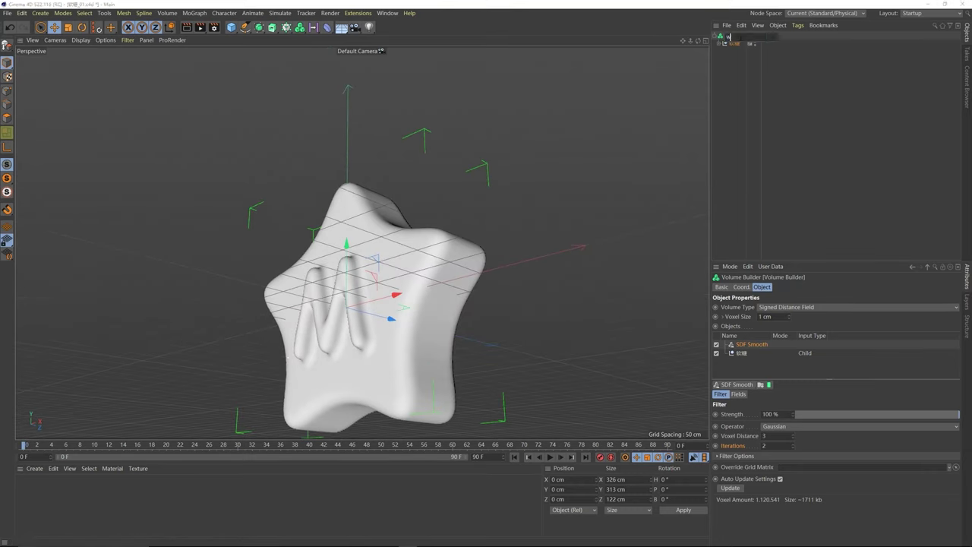
type("软糖1")
key("Return")
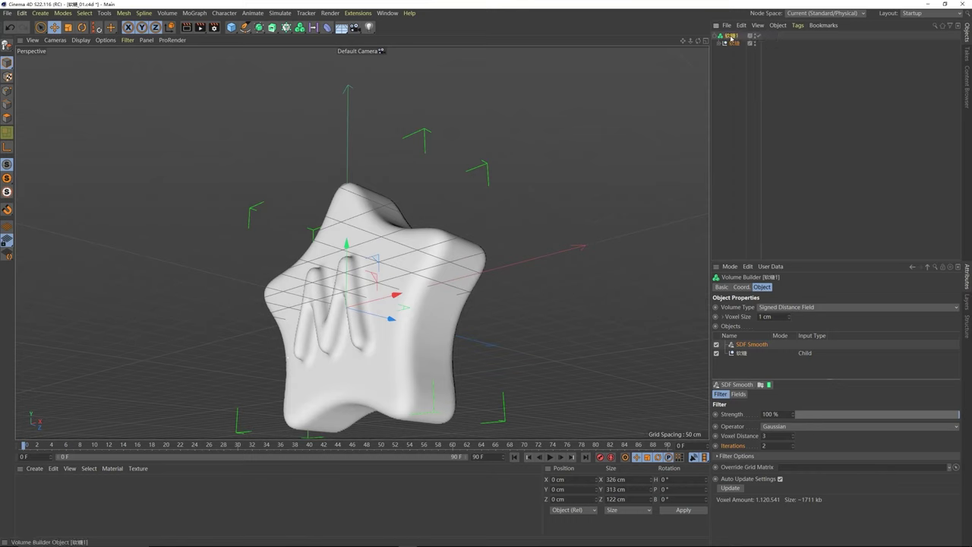
Step: Duplicate the 软糖1 Volume Builder and move the copy about 357 cm along X, beside the original star
key("ctrl+c")
key("ctrl+v")
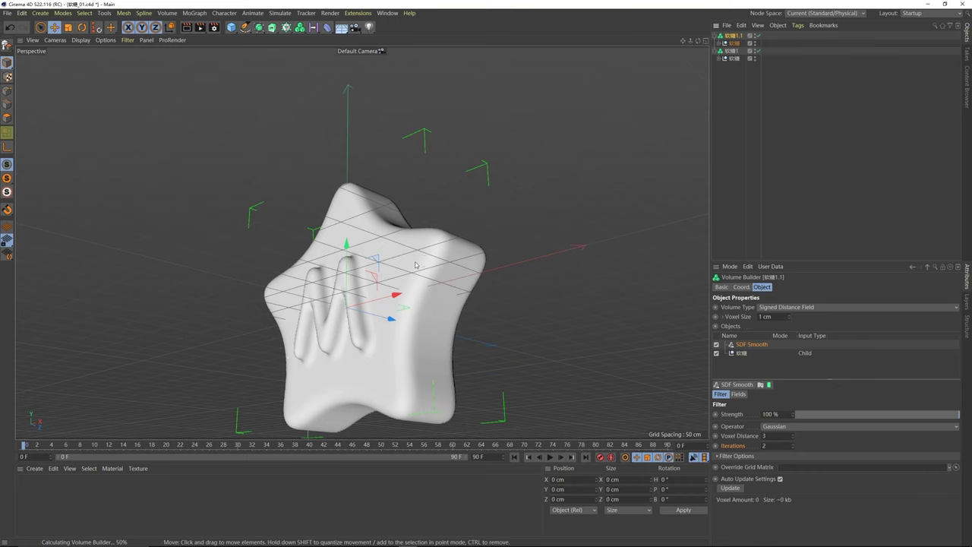
left_click_drag(395, 294, 691, 220)
scroll(648, 224, "down", 3)
left_click_drag(589, 226, 629, 244, "alt")
scroll(584, 234, "down", 3)
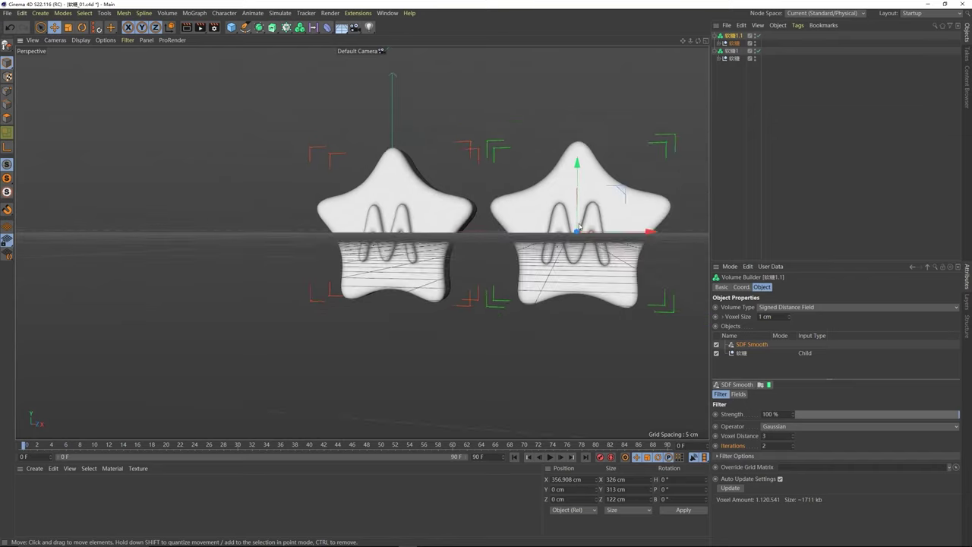
Step: Change the MoText letter in the duplicated star to Z
left_click(720, 44)
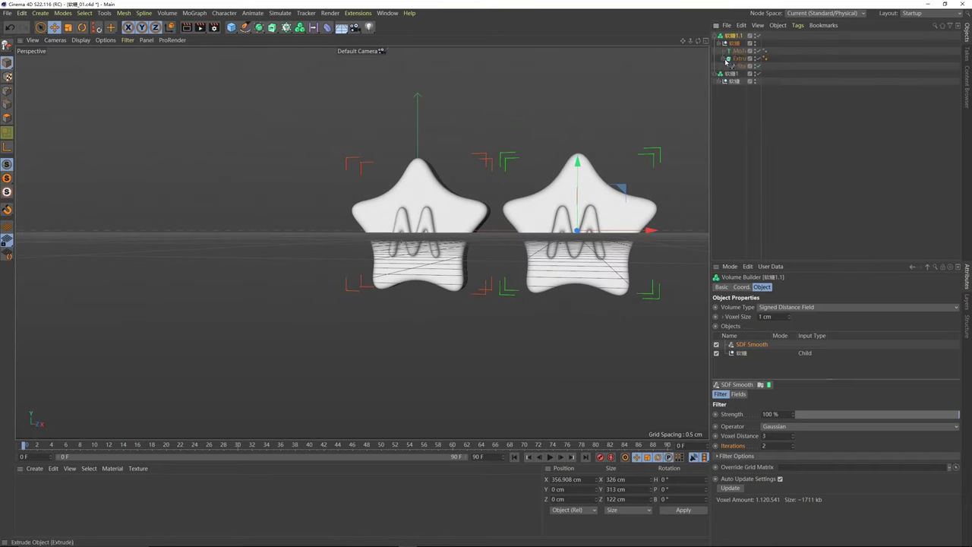
left_click(738, 51)
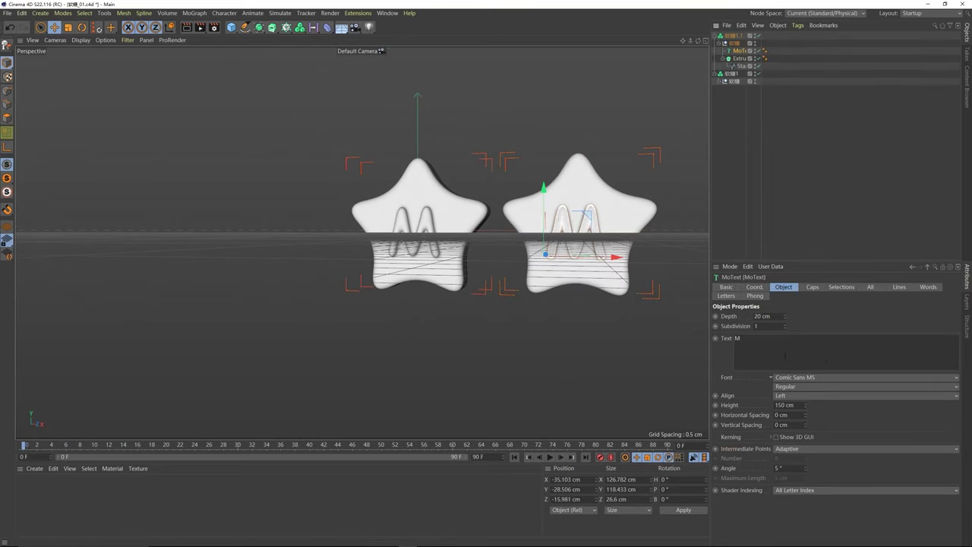
double_click(737, 352)
left_click(806, 316)
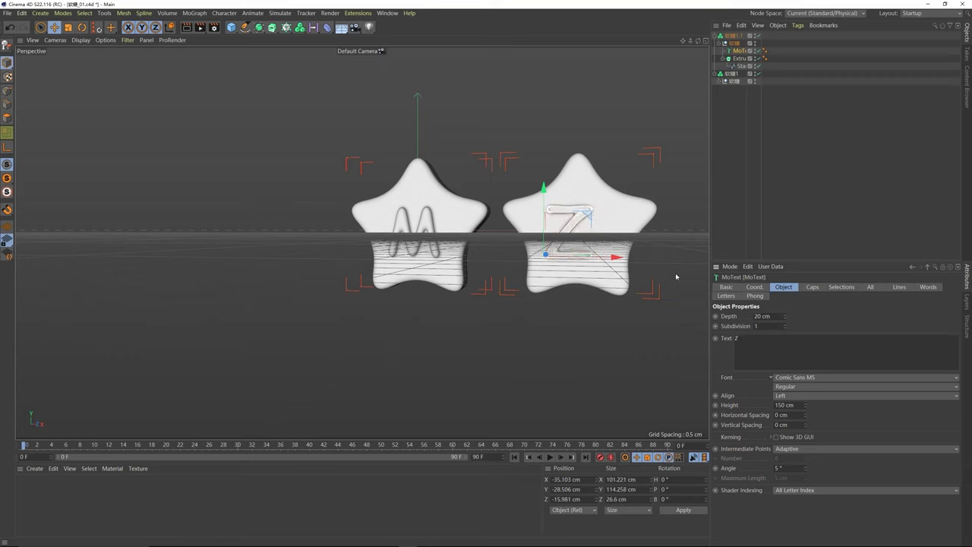
left_click_drag(676, 277, 494, 209, "alt")
left_click(843, 156)
mouse_move(570, 251)
left_mouse_down("alt")
mouse_move(645, 193)
mouse_move(601, 257)
mouse_move(604, 235)
mouse_move(584, 239)
left_mouse_up("alt")
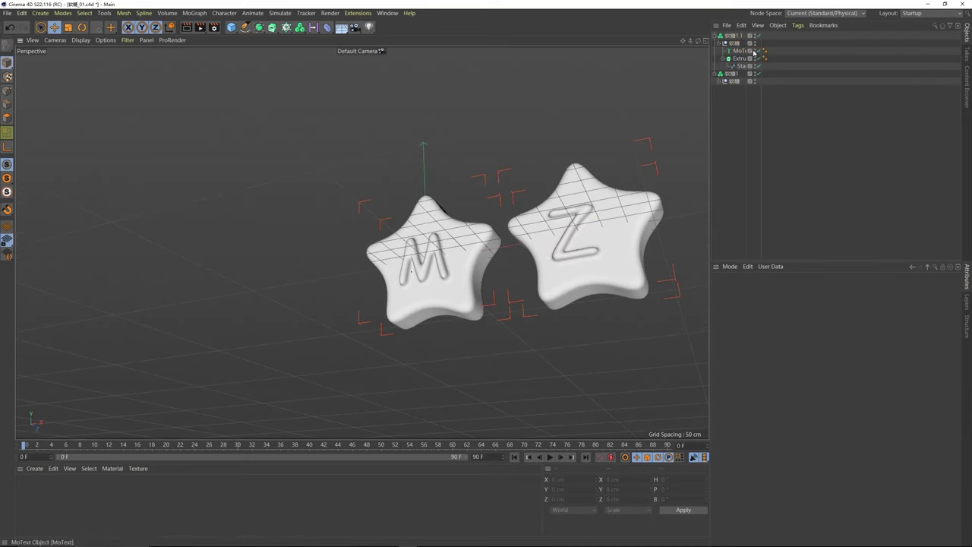
Step: Temporarily disable the copy's Volume Builder to shift the letter Z along X to about -17 cm, then enable it again
left_click(733, 37)
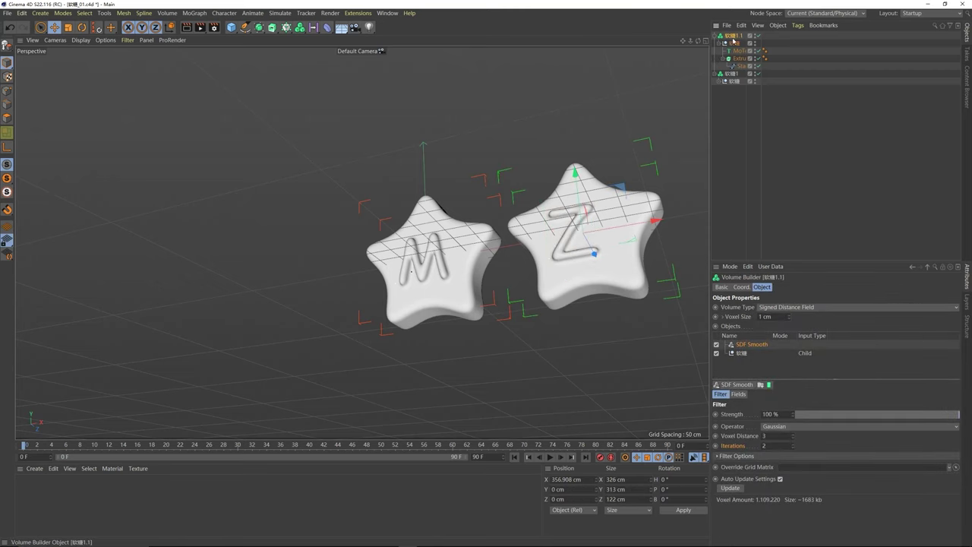
left_click(759, 35)
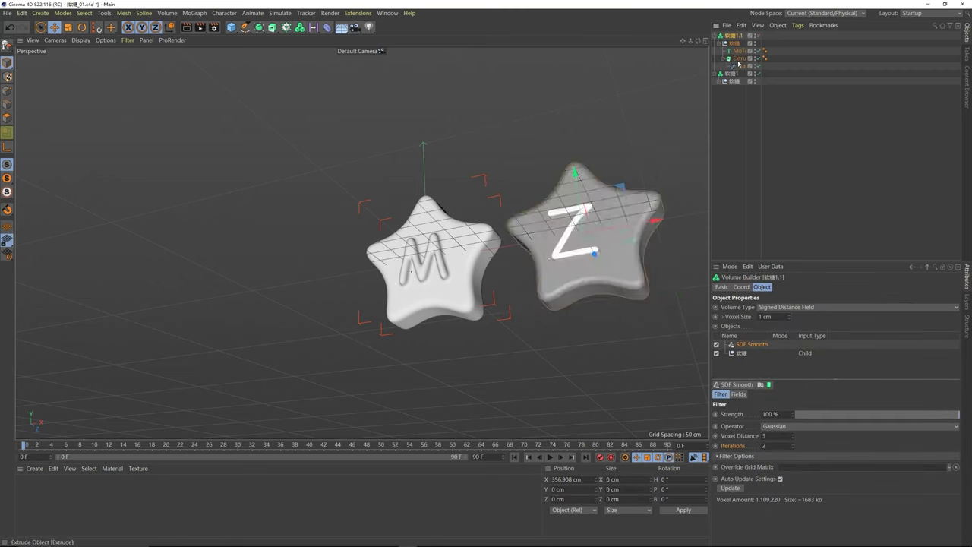
left_click(738, 51)
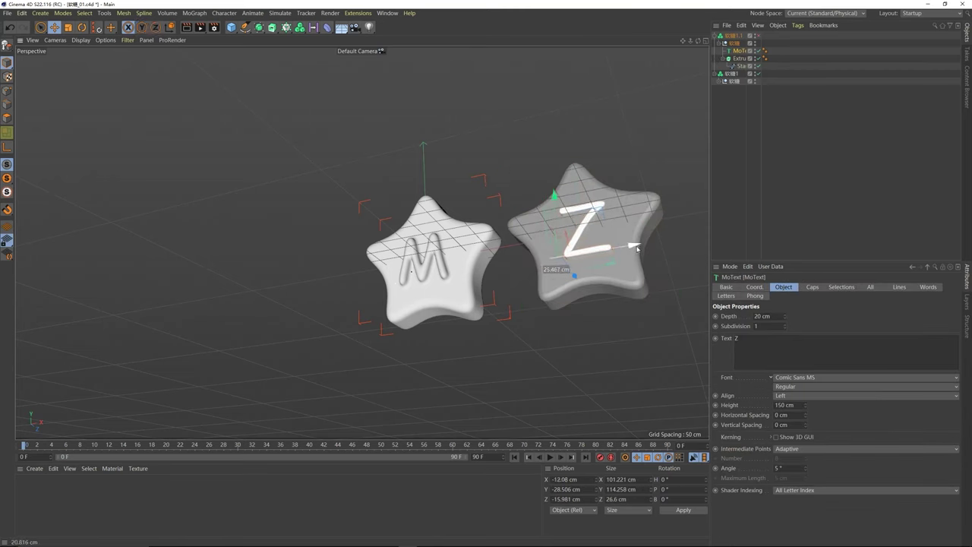
left_click_drag(638, 249, 625, 247)
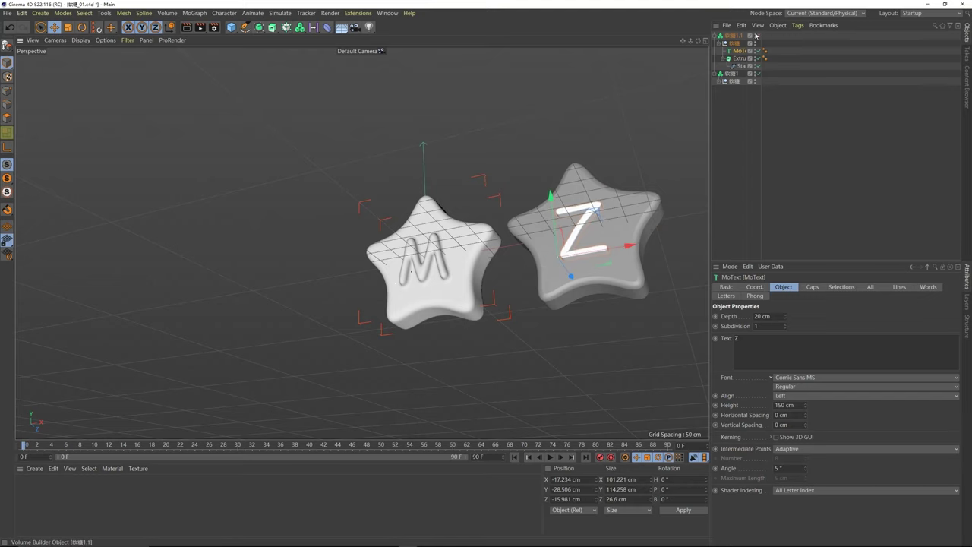
left_click(814, 183)
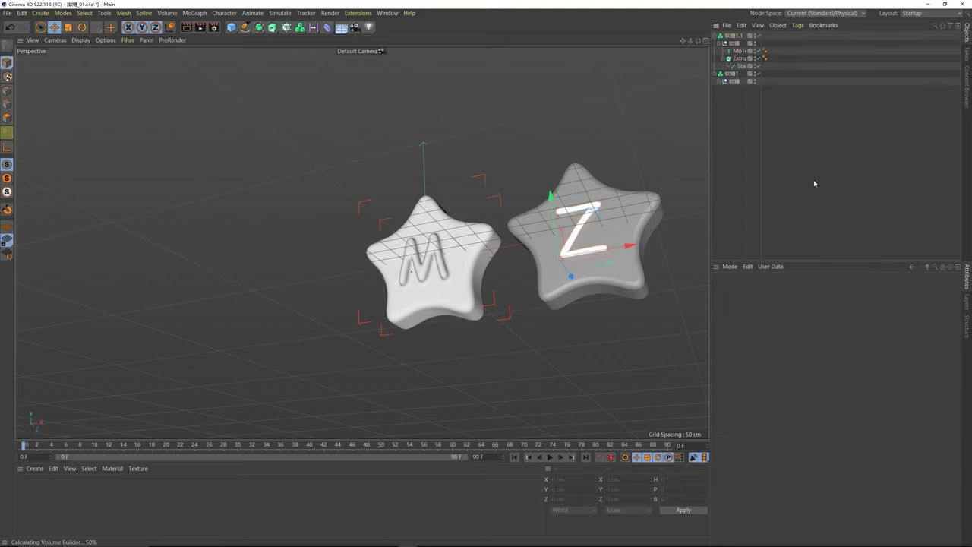
left_click_drag(608, 250, 597, 282, "alt")
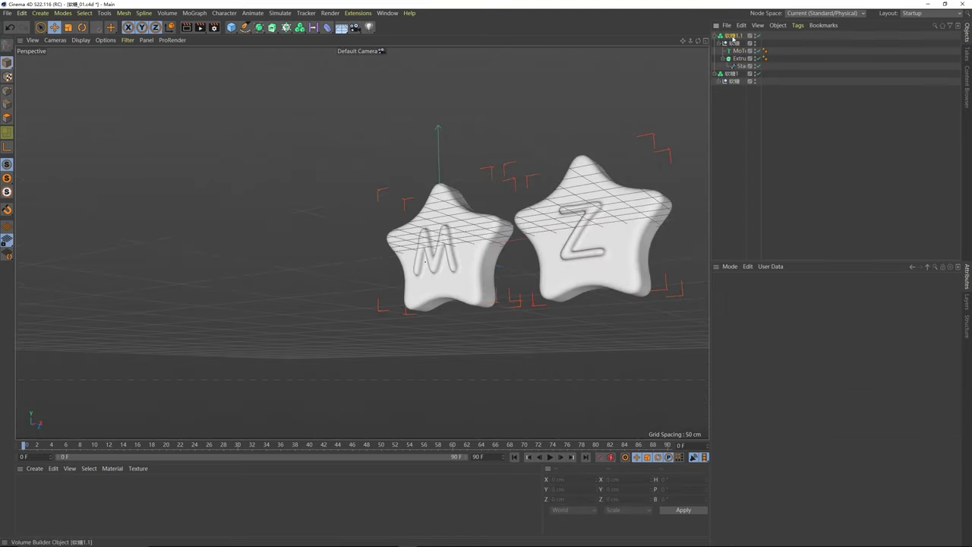
Step: Delete the duplicated star with the letter Z, keeping only the original M star
left_click(733, 38)
key("Delete")
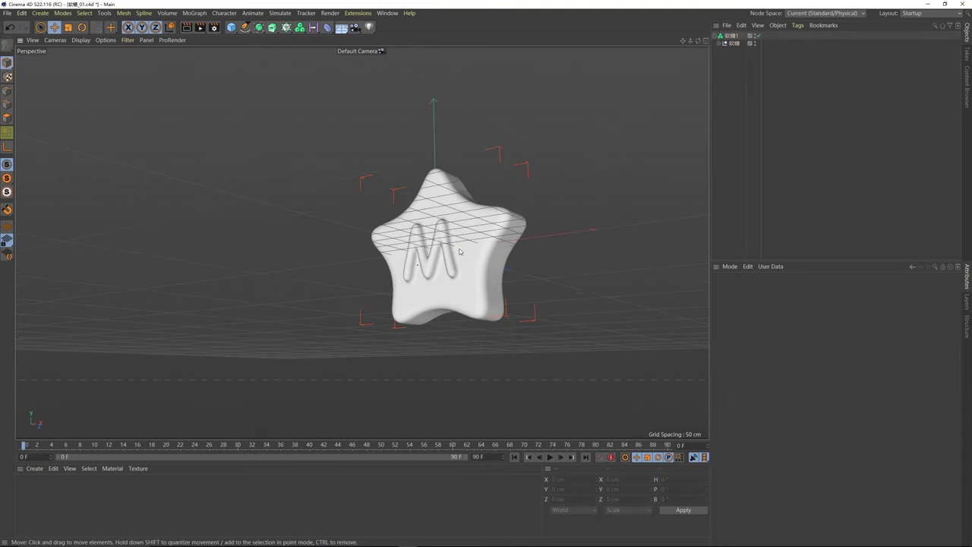
left_click_drag(463, 245, 422, 219, "alt")
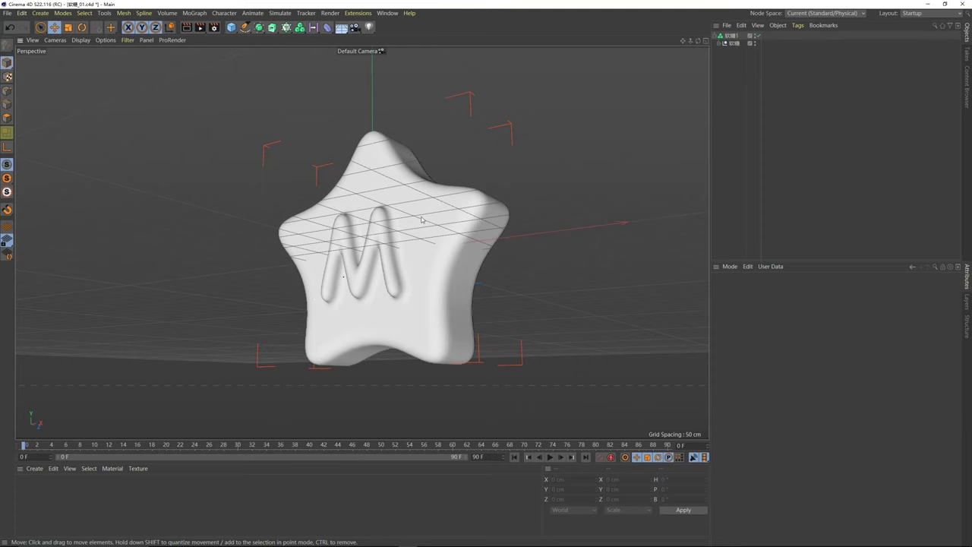
Step: Add a Volume Mesher and make the 软糖1 Volume Builder its child
left_click(731, 35)
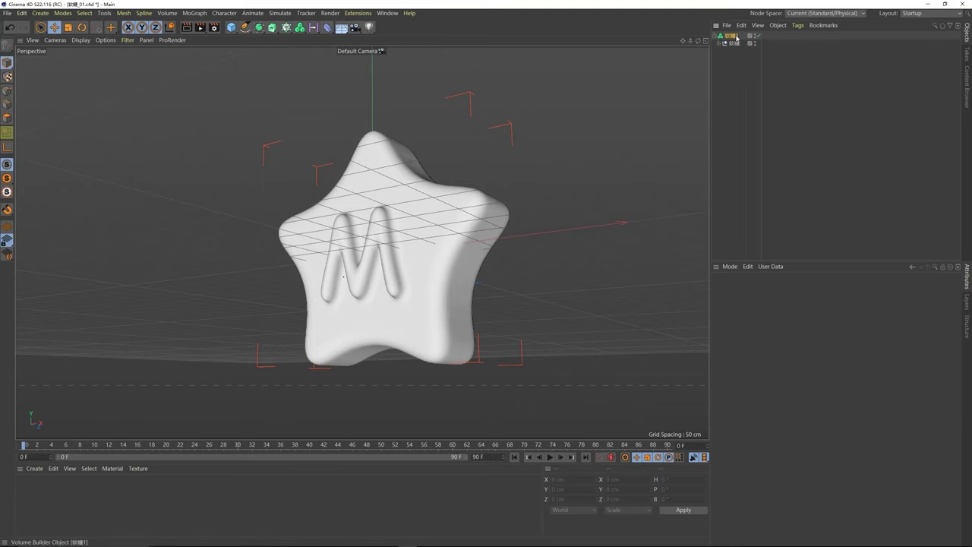
left_click(187, 28)
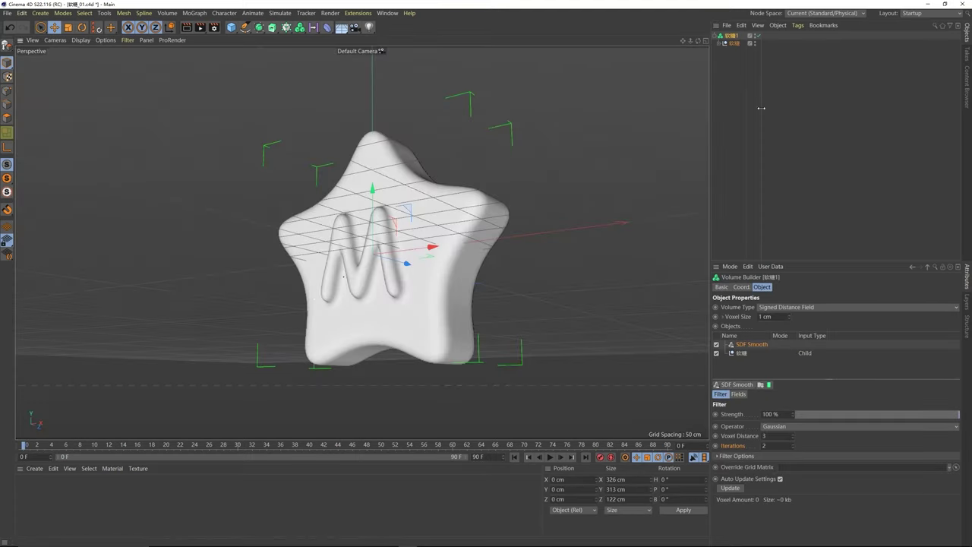
left_click(726, 50)
left_click(731, 36)
left_click(300, 28)
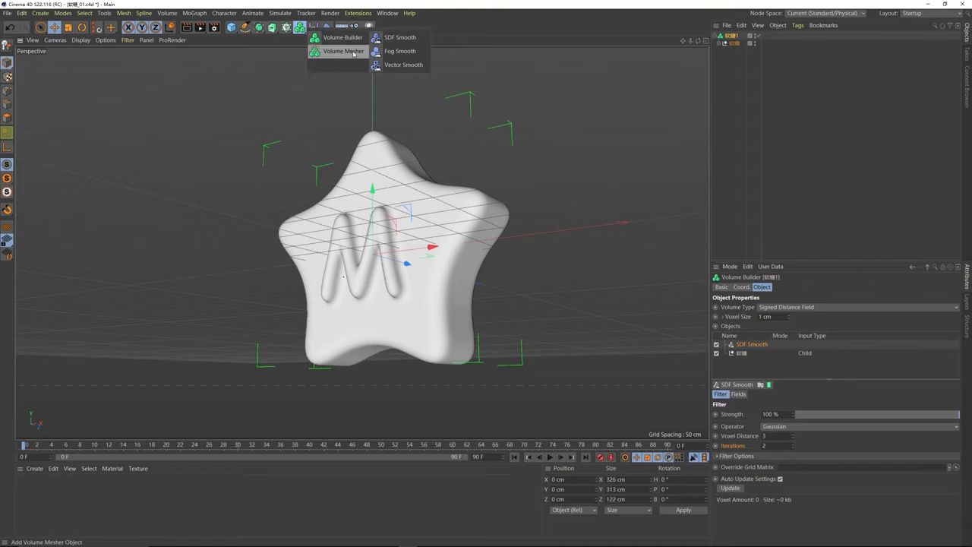
left_click(343, 51)
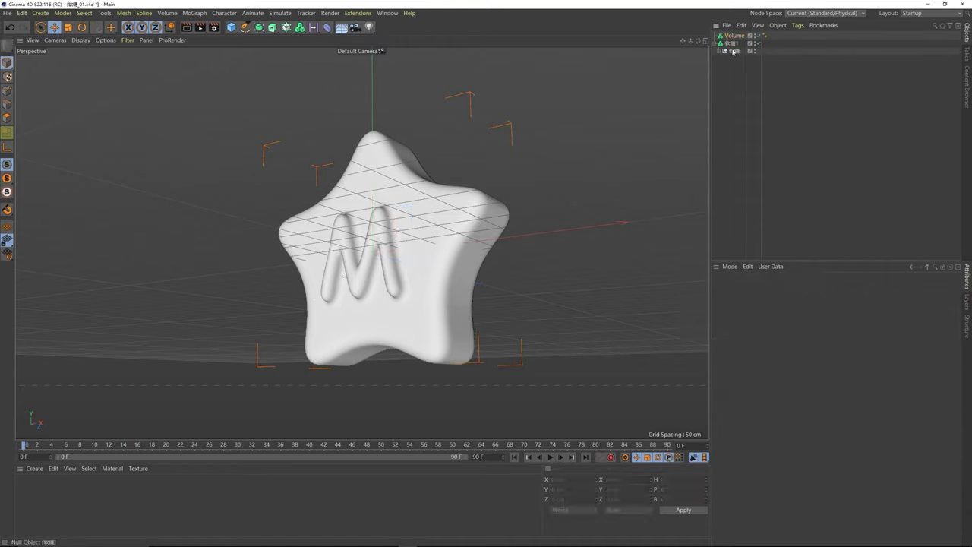
left_click_drag(734, 45, 734, 38)
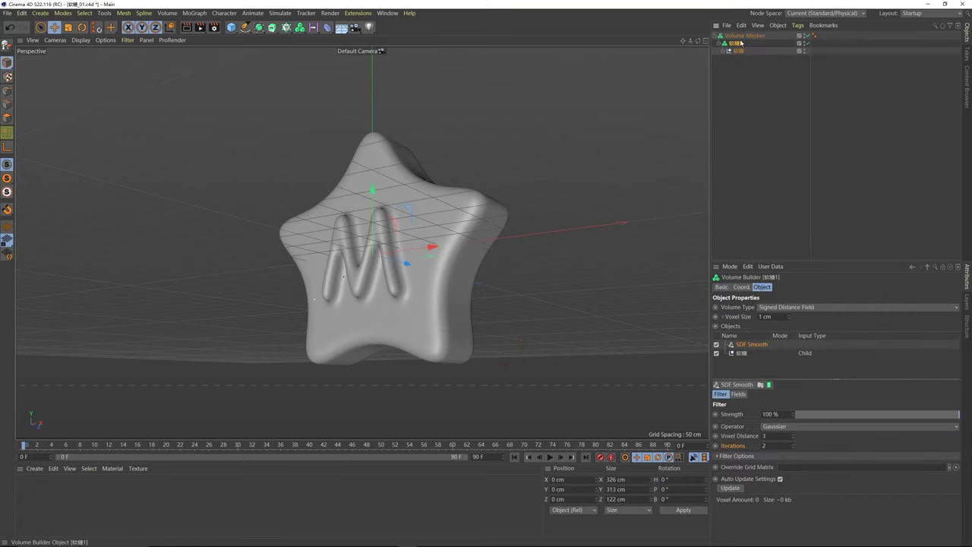
left_click(736, 35)
left_click_drag(400, 215, 402, 242, "alt")
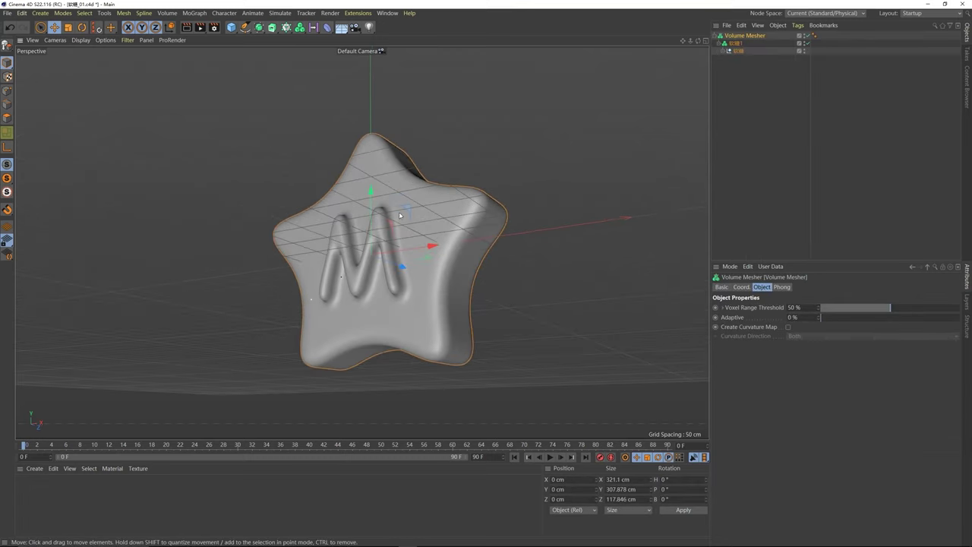
Step: Display the viewport with Gouraud Shading (Lines) and examine the mesh density of the star and letter
left_click(82, 41)
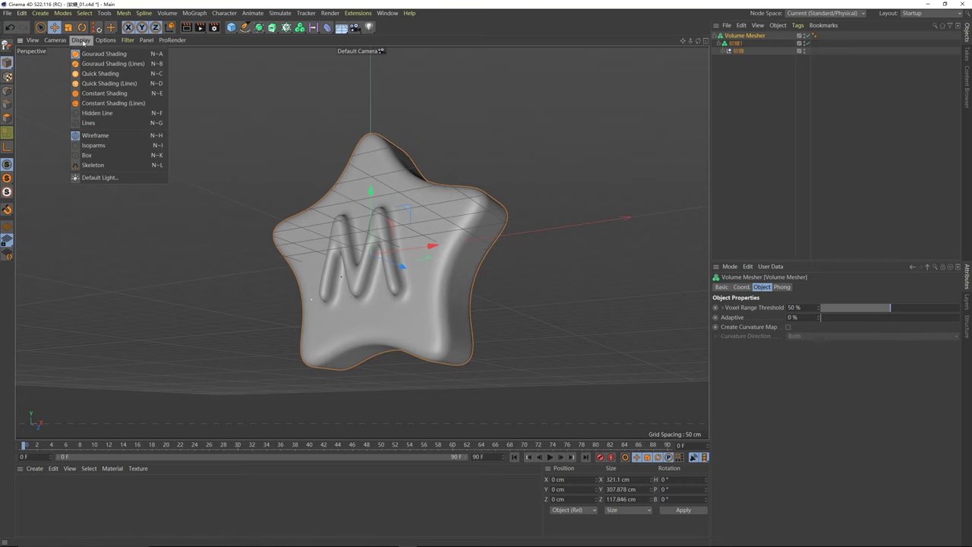
left_click(89, 67)
left_click_drag(317, 199, 375, 213, "alt")
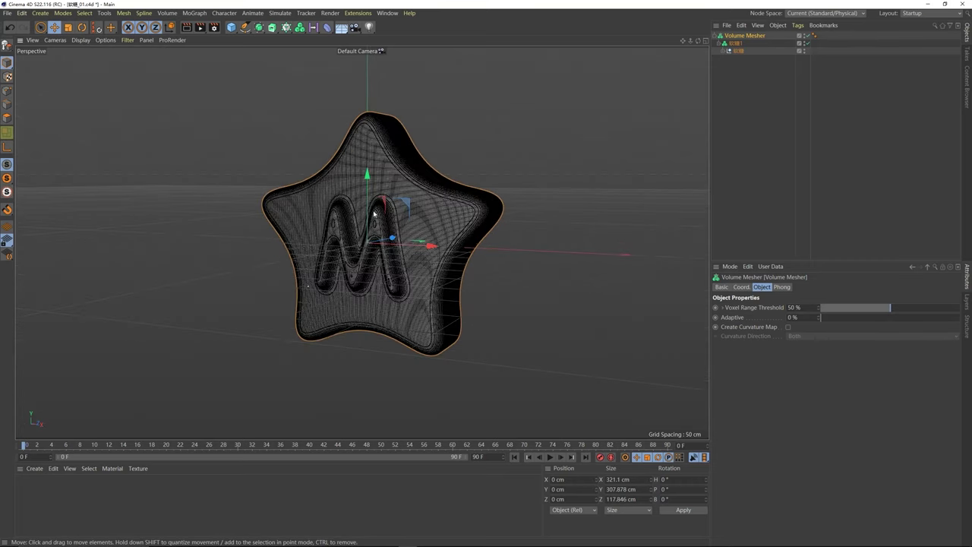
right_click_drag(376, 212, 441, 221, "alt")
left_click_drag(440, 221, 459, 199, "alt")
scroll(400, 193, "down", 3)
scroll(399, 192, "down", 1)
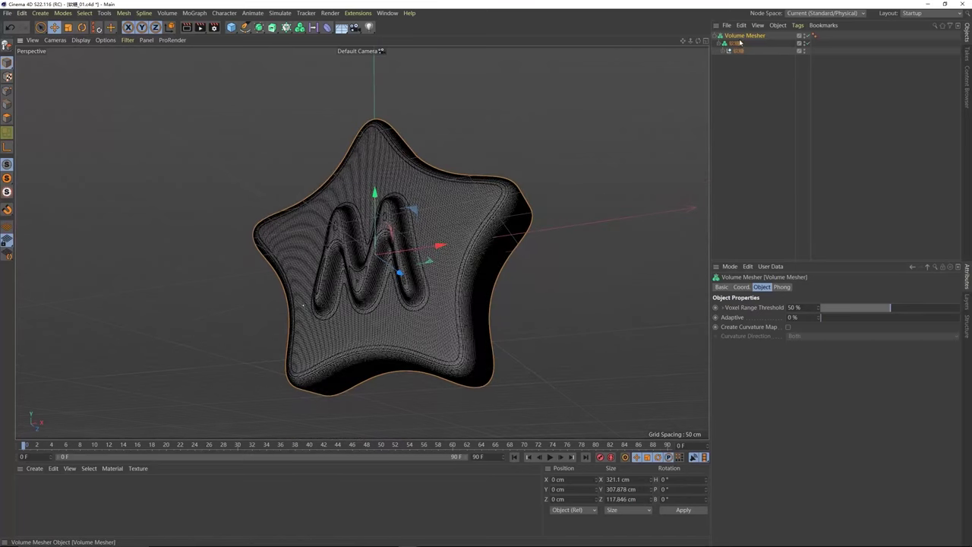
Step: Turn off the Volume Mesher to view the Volume Builder's star without its mesh
left_click(808, 36)
left_click(121, 92)
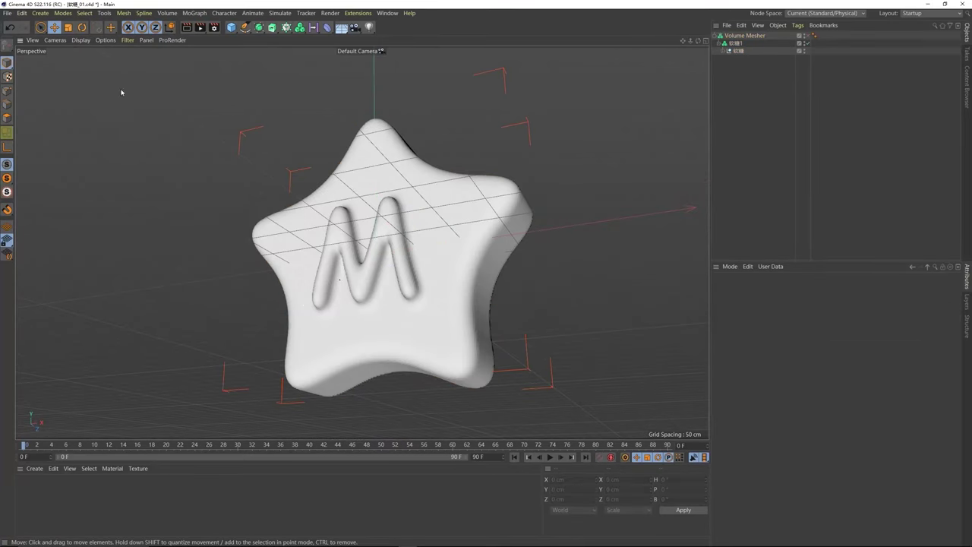
left_click(80, 39)
left_click(103, 108)
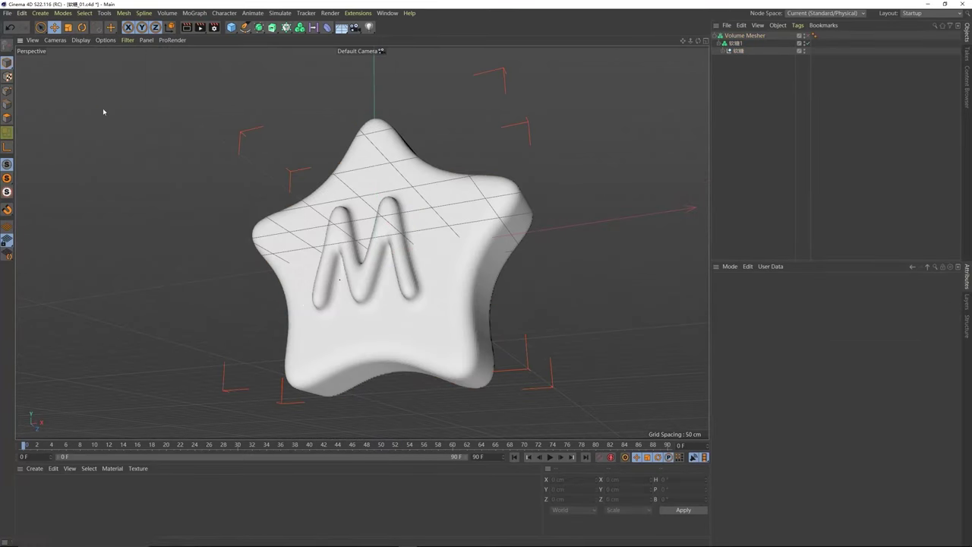
Step: Turn the Volume Mesher back on in Gouraud Shading (Lines) display and test-render the star in the viewport
left_click(81, 39)
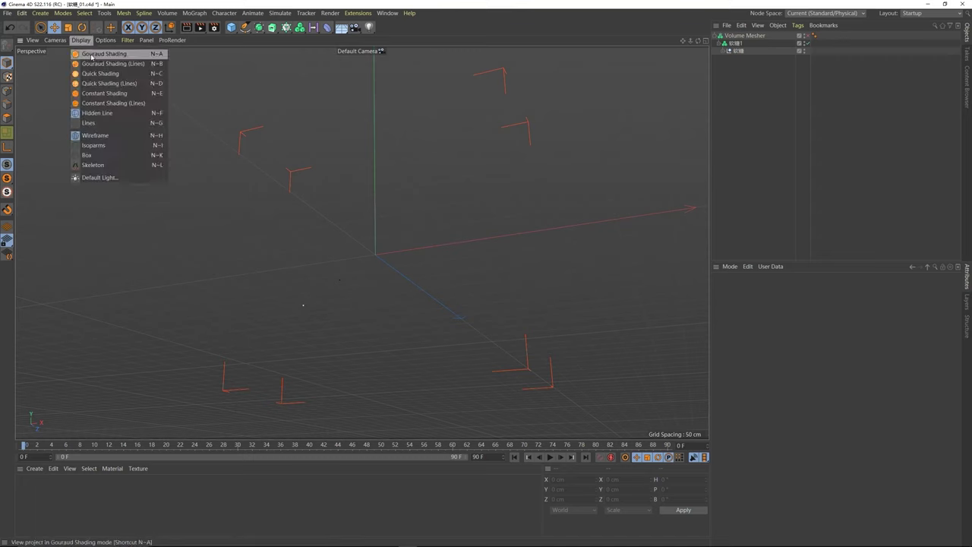
left_click(94, 65)
left_click(733, 35)
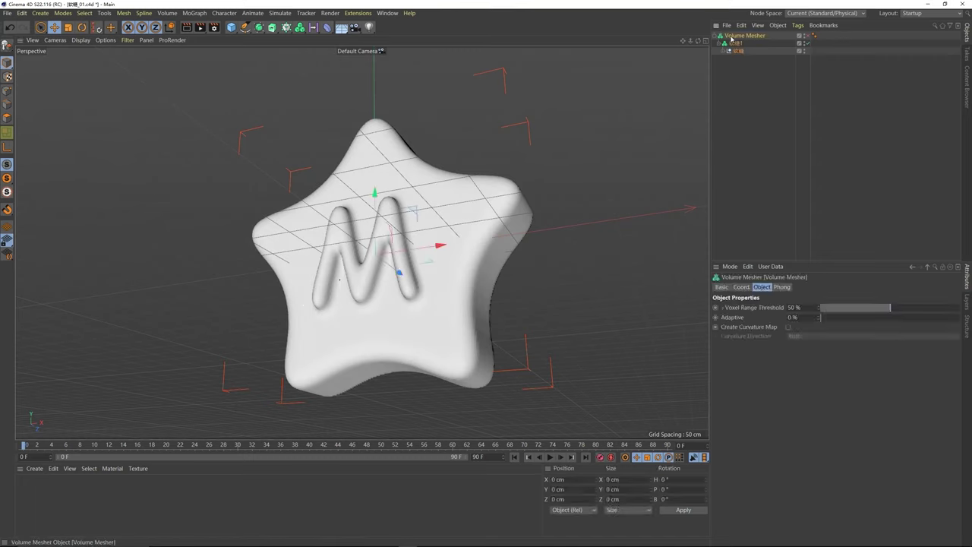
left_click(808, 36)
left_click(831, 76)
left_click_drag(417, 201, 408, 225, "alt")
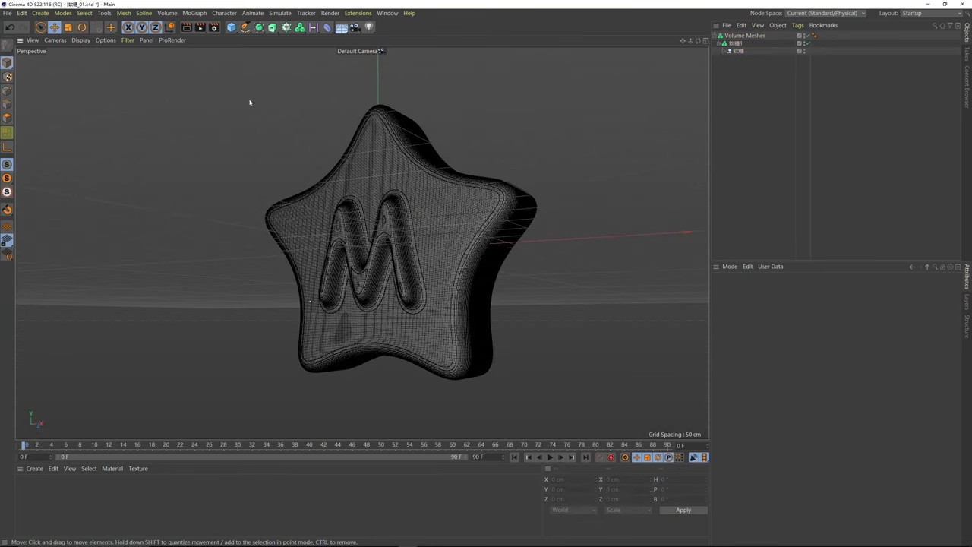
left_click(186, 28)
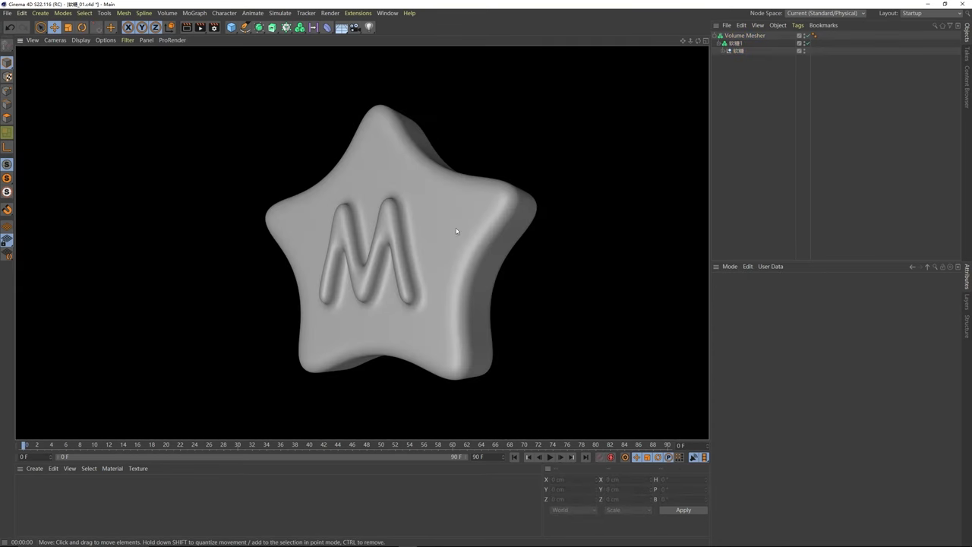
scroll(401, 218, "up", 6)
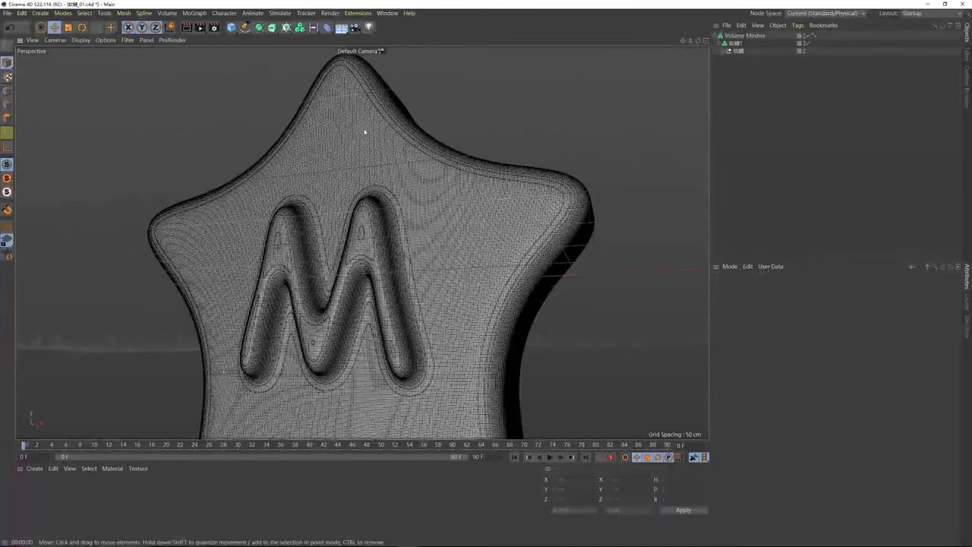
Step: Examine the Voxel Size setting of the 软糖1 Volume Builder and the resulting density on the star
left_click(735, 43)
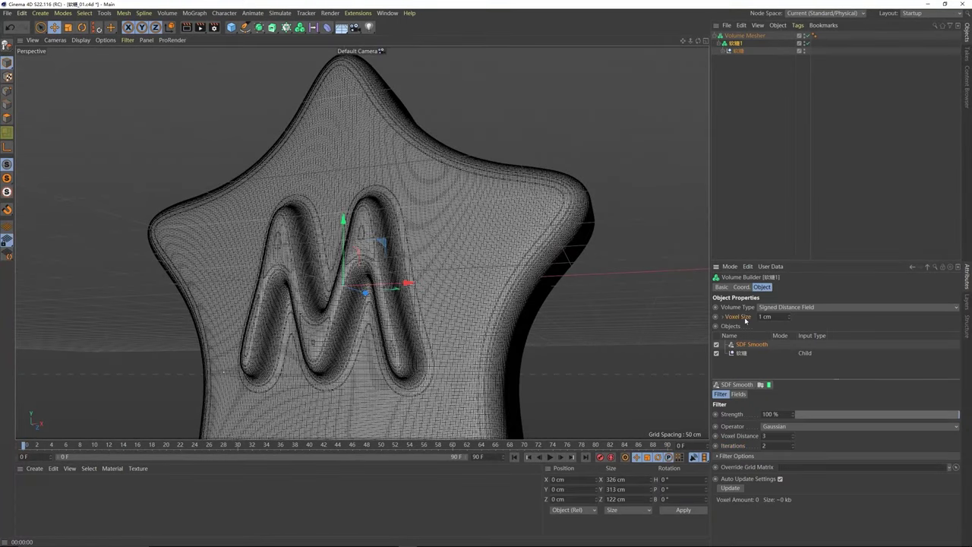
key("Return")
scroll(354, 197, "down", 5)
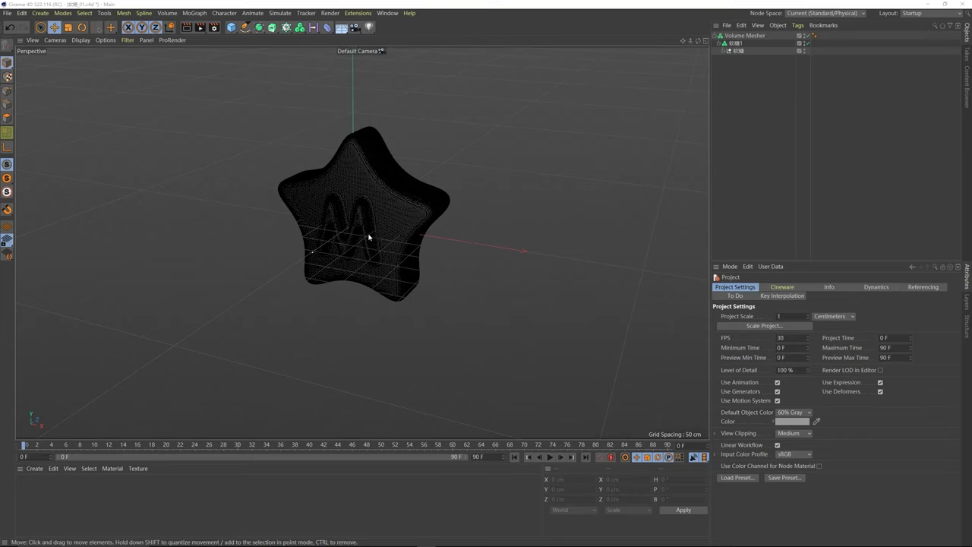
Step: Open the gummy bottle project file 软糖瓶子模型
left_click(6, 14)
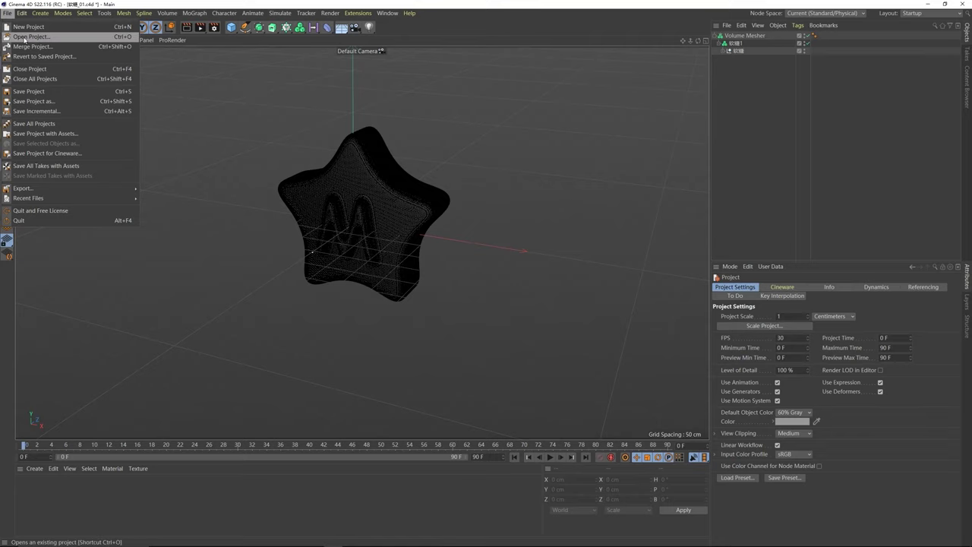
left_click(25, 38)
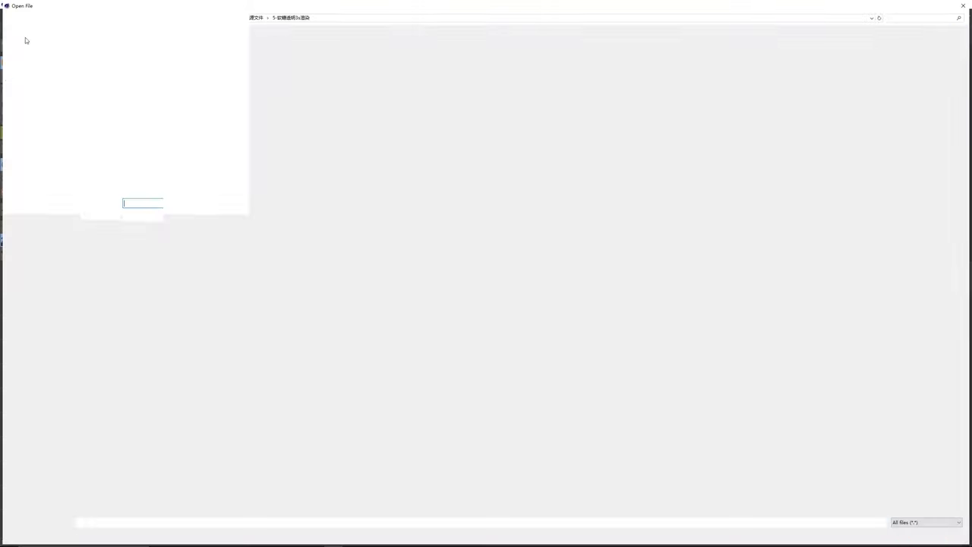
left_click(86, 57)
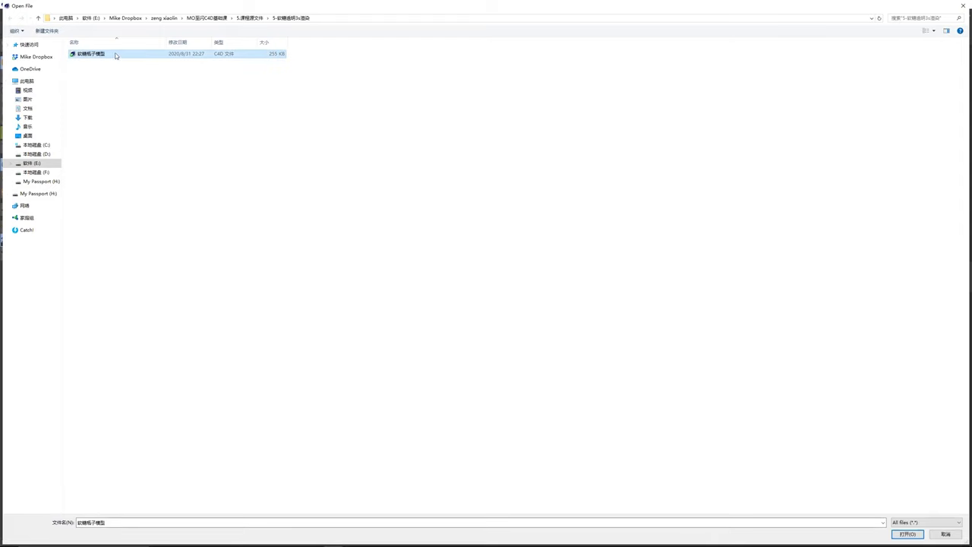
double_click(116, 55)
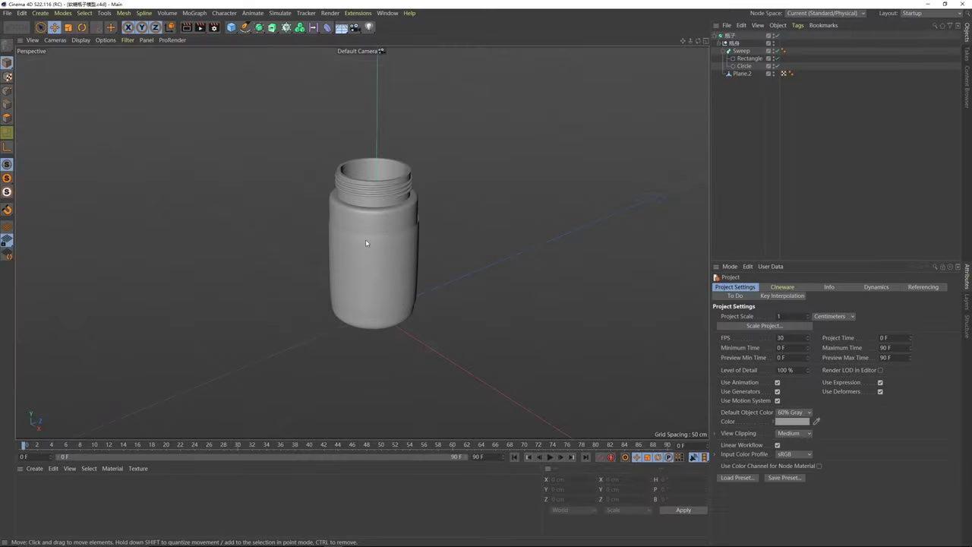
Step: Examine the bottle model and its hierarchy, including the 瓶子 Subdivision Surface, 瓶身, Sweep, Rectangle and Plane.2 objects
mouse_move(366, 240)
left_mouse_down("alt")
mouse_move(382, 245)
mouse_move(371, 254)
left_mouse_up("alt")
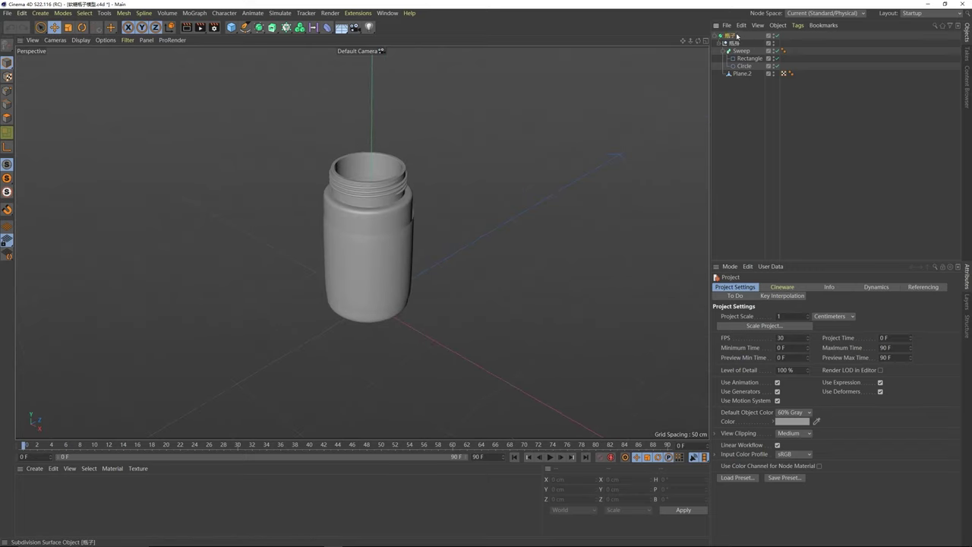
left_click(732, 36)
left_click(735, 43)
left_click(740, 51)
left_click(744, 58)
left_click(743, 74)
left_click(741, 102)
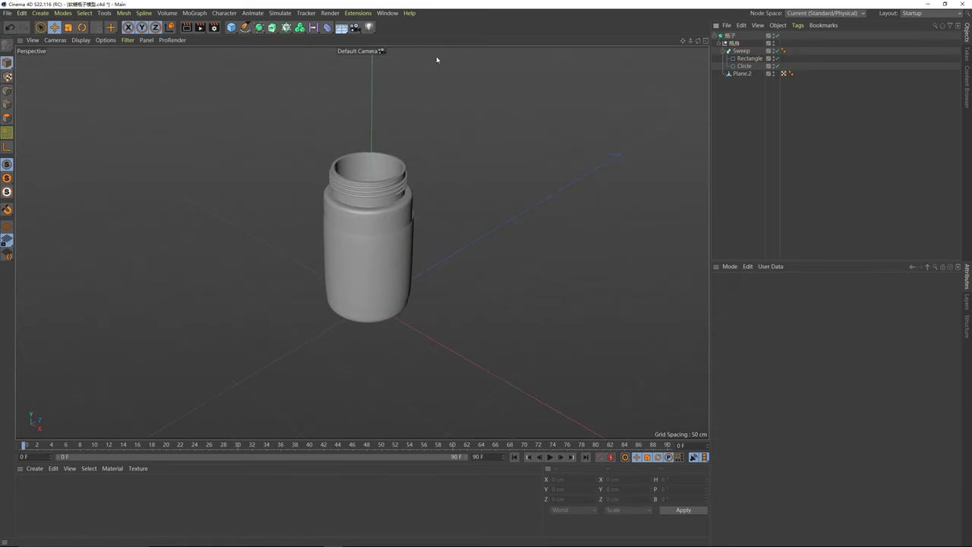
left_click_drag(362, 206, 362, 227, "alt")
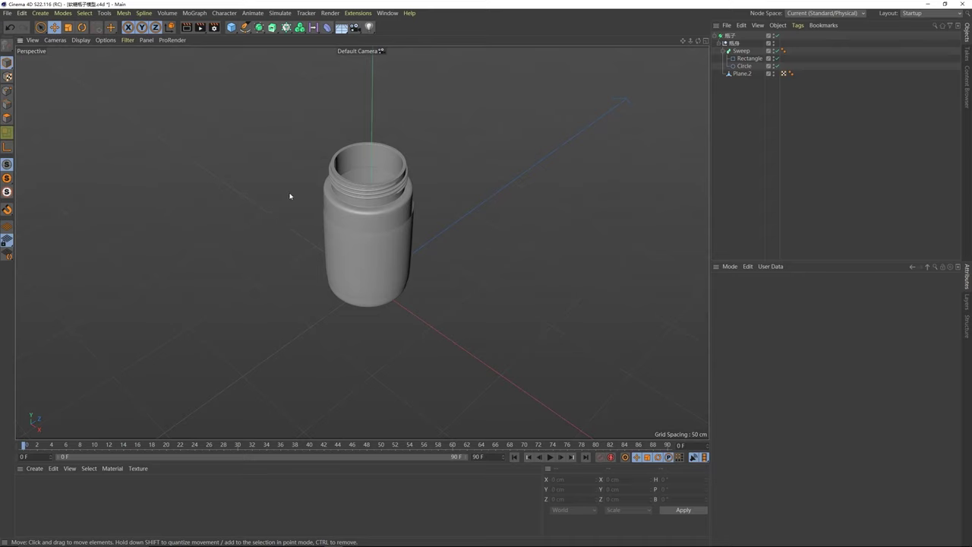
Step: Switch to the open project 软糖_01.c4d and view the star from a lower angle
key("v")
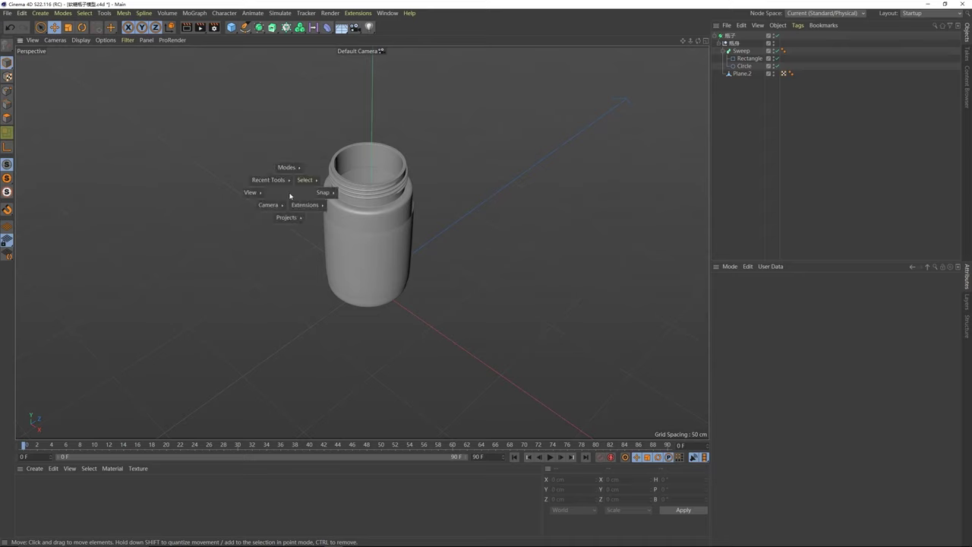
mouse_move(288, 218)
left_click(278, 238)
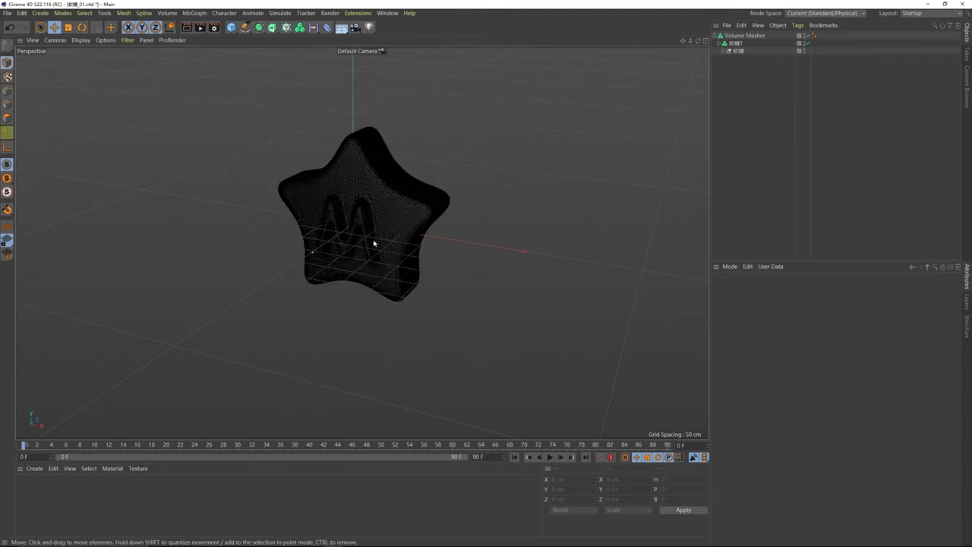
left_click_drag(373, 243, 289, 181, "alt")
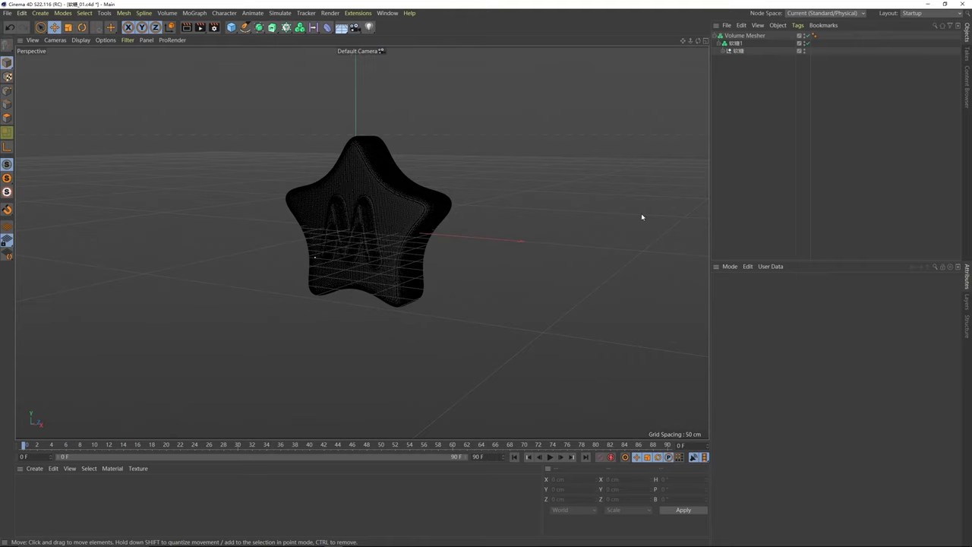
Step: Copy the 瓶子 bottle from 软糖瓶子模型.c4d and paste it into 软糖_01.c4d
left_click(437, 180)
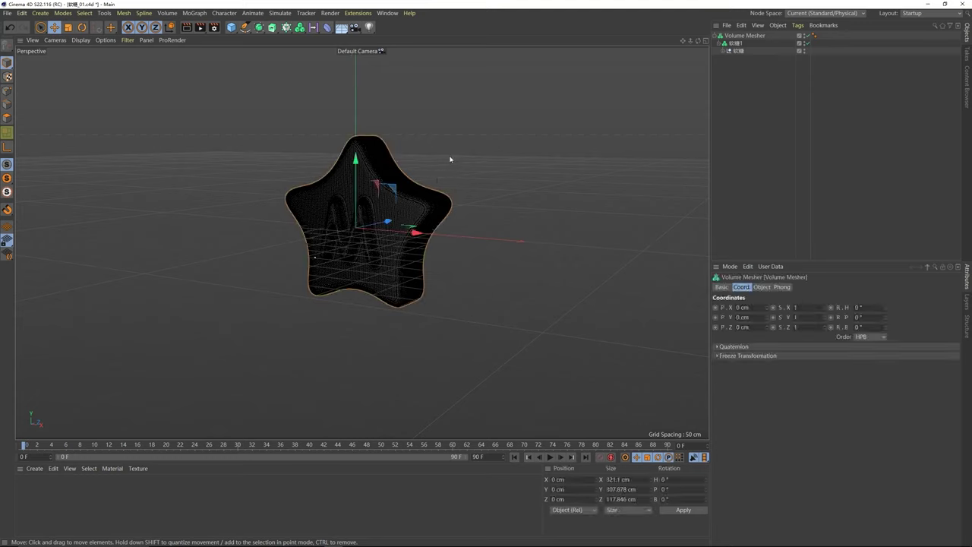
key("v")
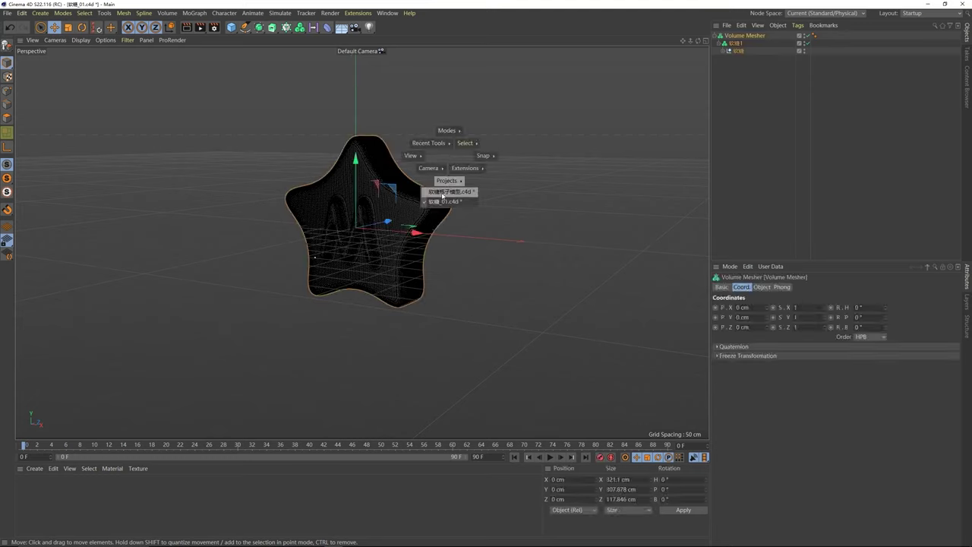
left_click(445, 192)
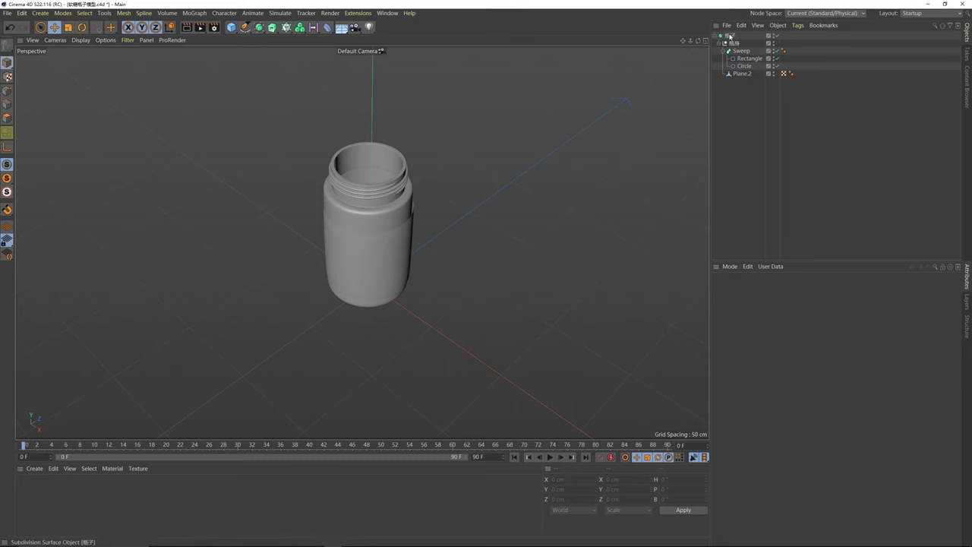
left_click(729, 36)
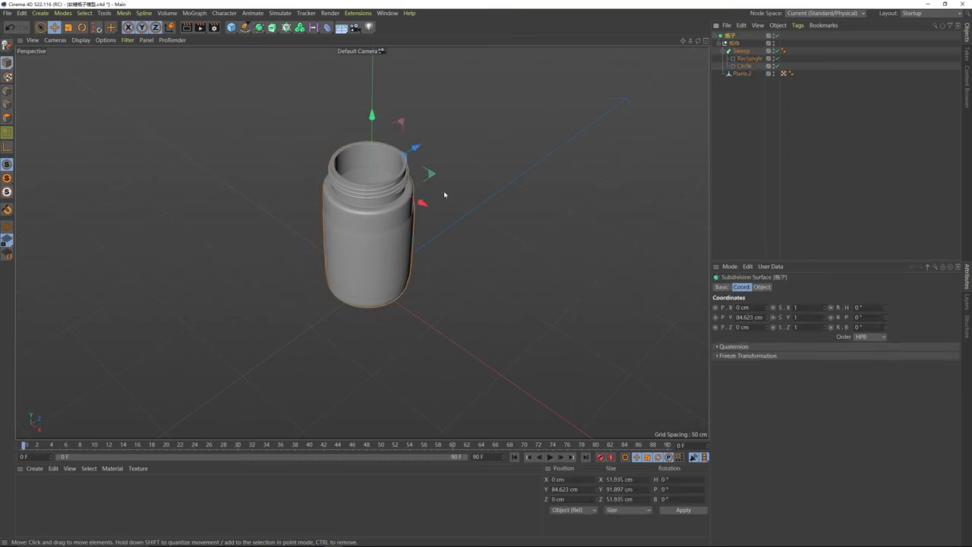
key("v")
mouse_move(443, 215)
left_click(437, 238)
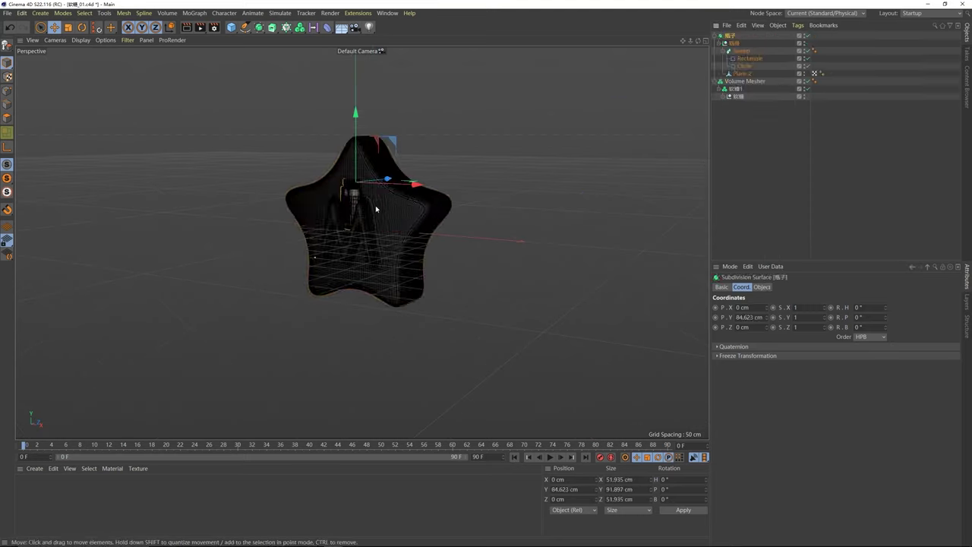
Step: Move the pasted bottle along X to about 276 cm beside the star, and delete it
left_click_drag(429, 190, 581, 207)
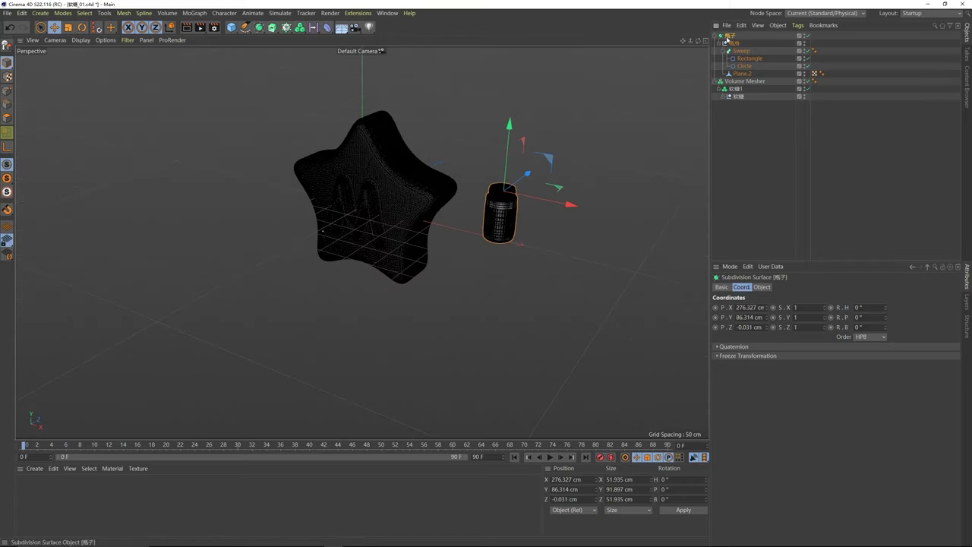
key("Delete")
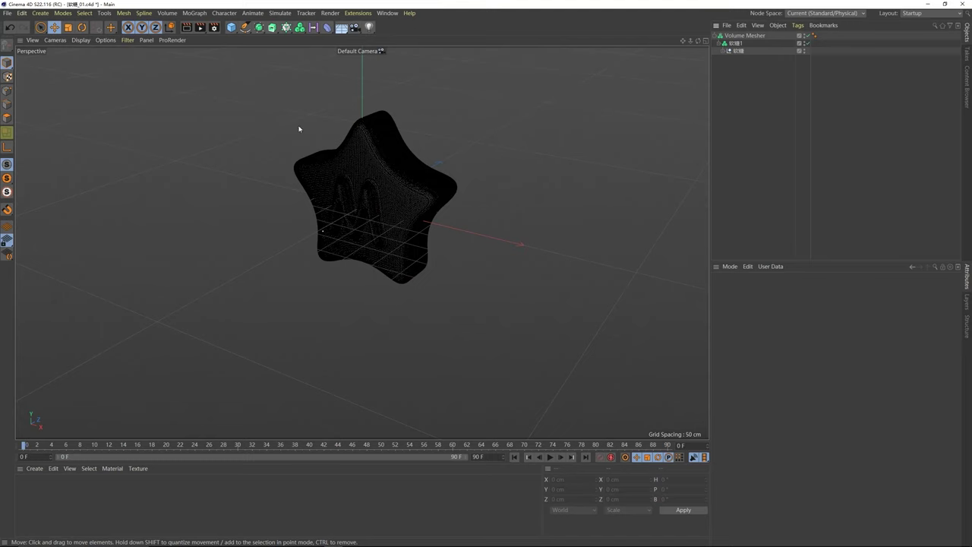
Step: Merge the 软糖瓶子模型 file into the star scene and move the bottle beside the star, at X about 315 cm
left_click(7, 13)
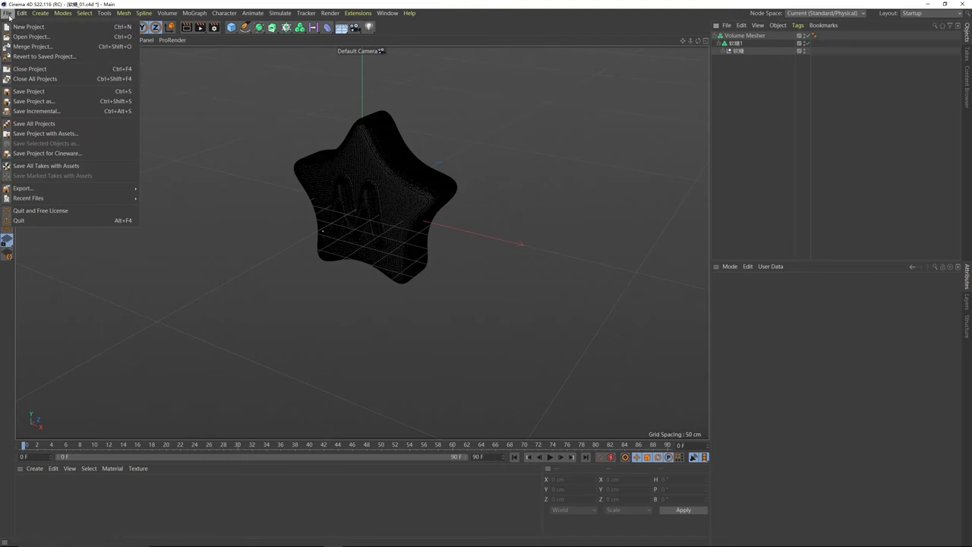
left_click(29, 48)
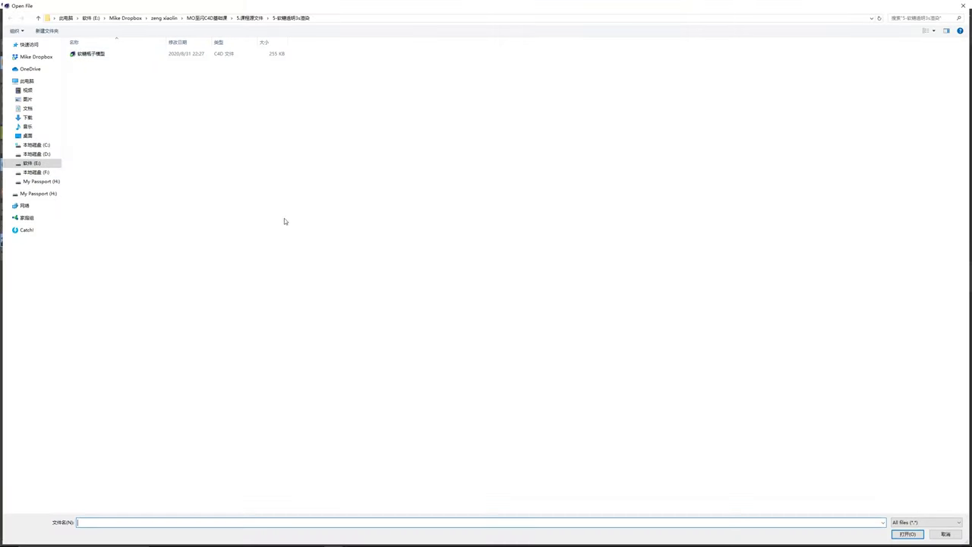
double_click(92, 55)
left_click_drag(371, 176, 572, 193, "alt")
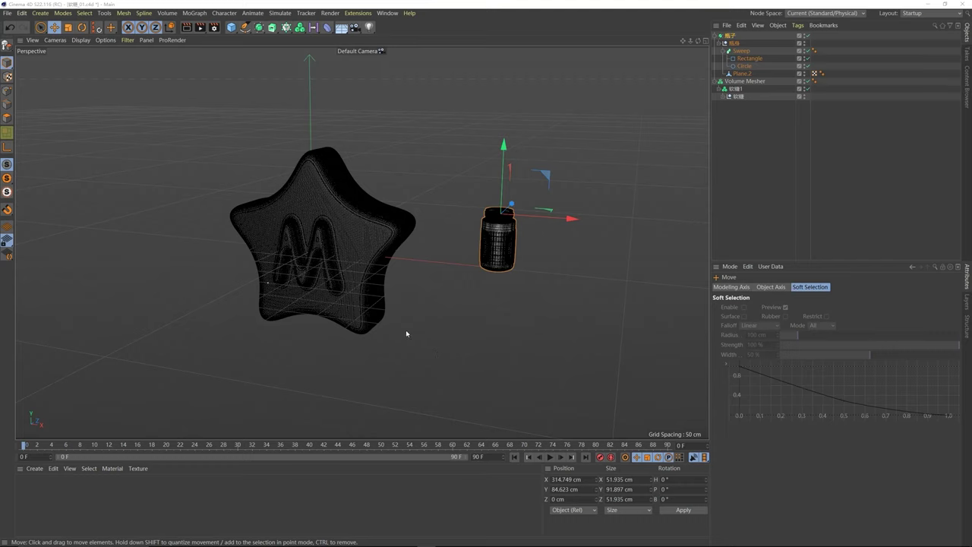
left_click(351, 183)
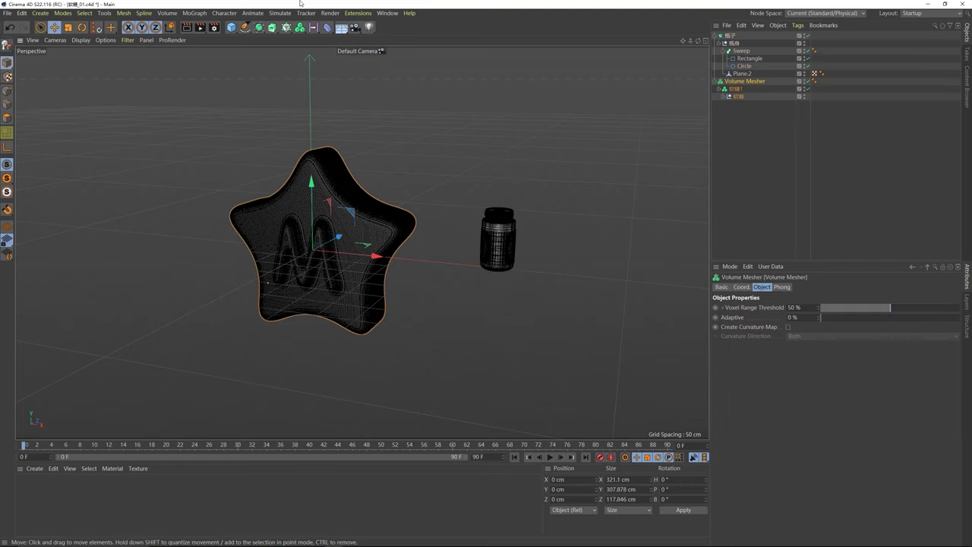
left_click(10, 14)
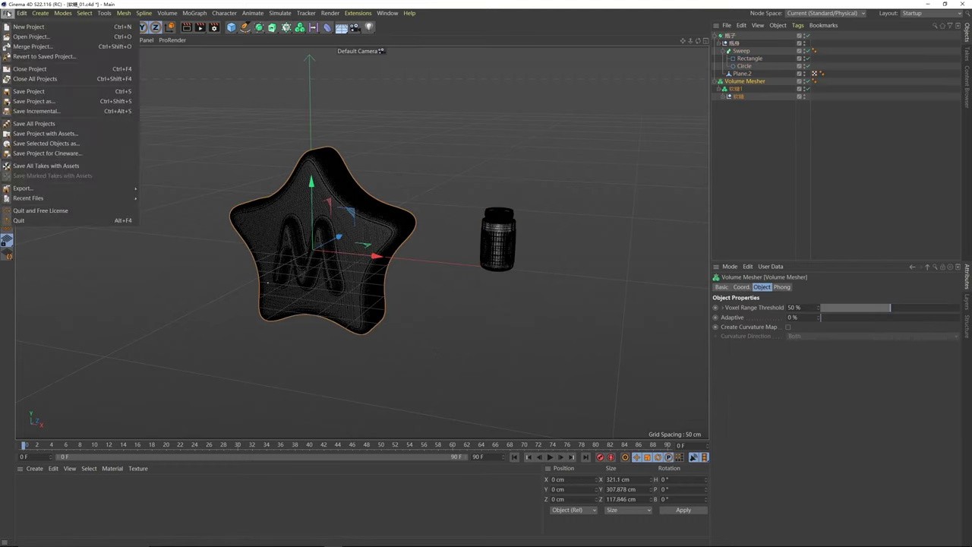
left_click(35, 104)
left_click(76, 507)
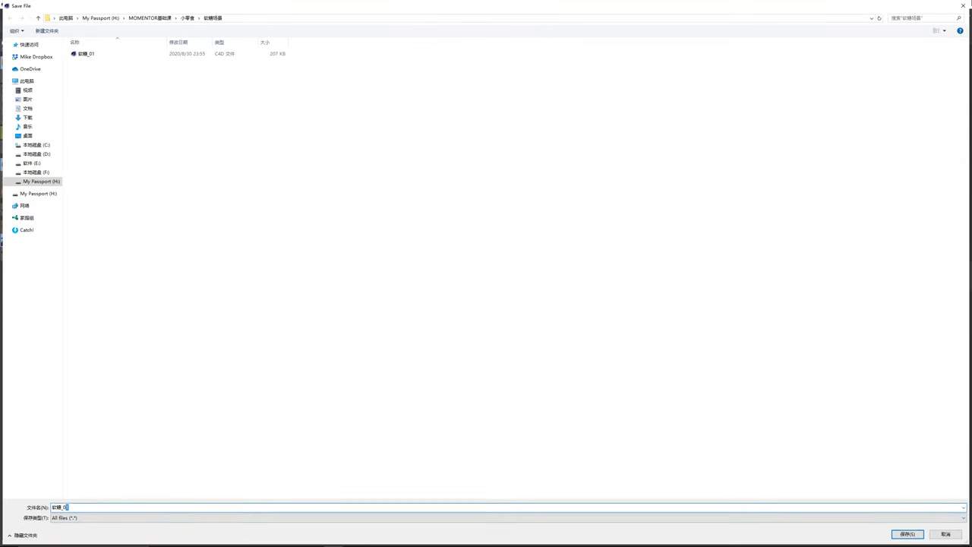
left_click(964, 6)
Step: Save the combined scene incrementally as 软糖_02.c4d and clear the object selection
left_click(7, 13)
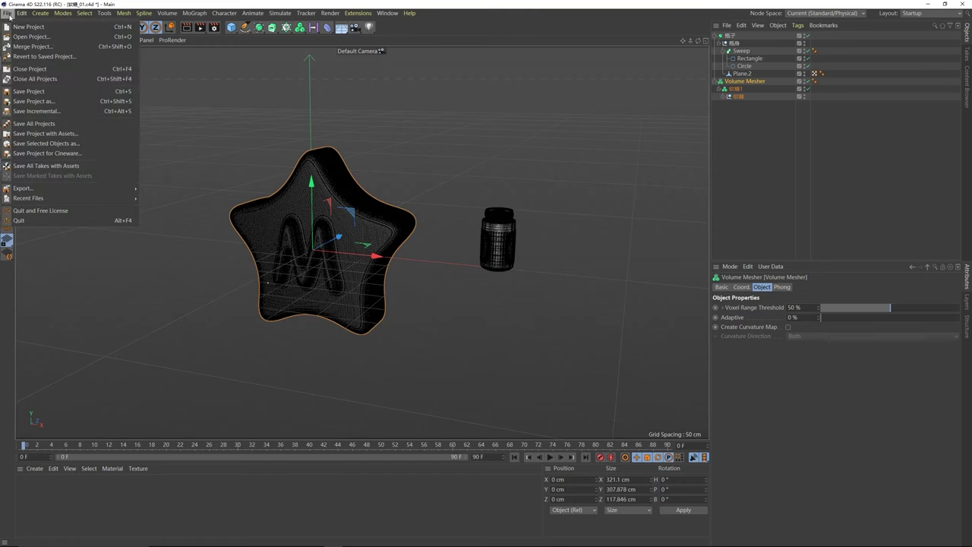
left_click(43, 111)
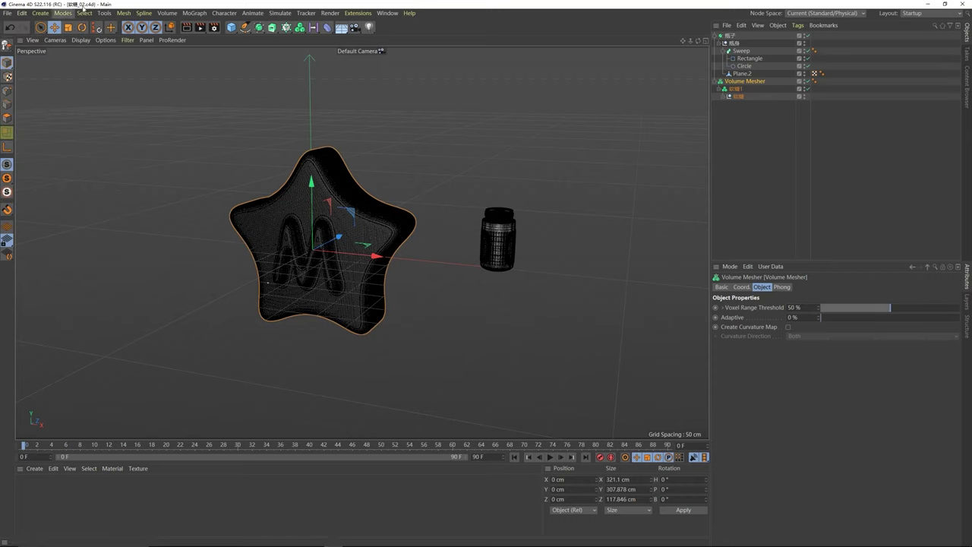
left_click(235, 189)
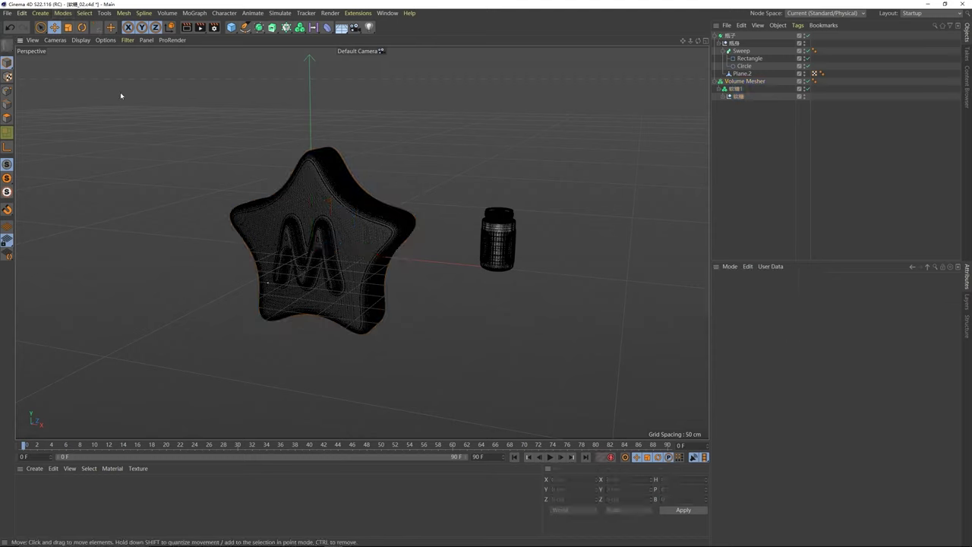
left_click(7, 13)
left_click(315, 3)
left_click_drag(321, 243, 330, 219, "alt")
left_click(329, 220)
left_click(476, 236)
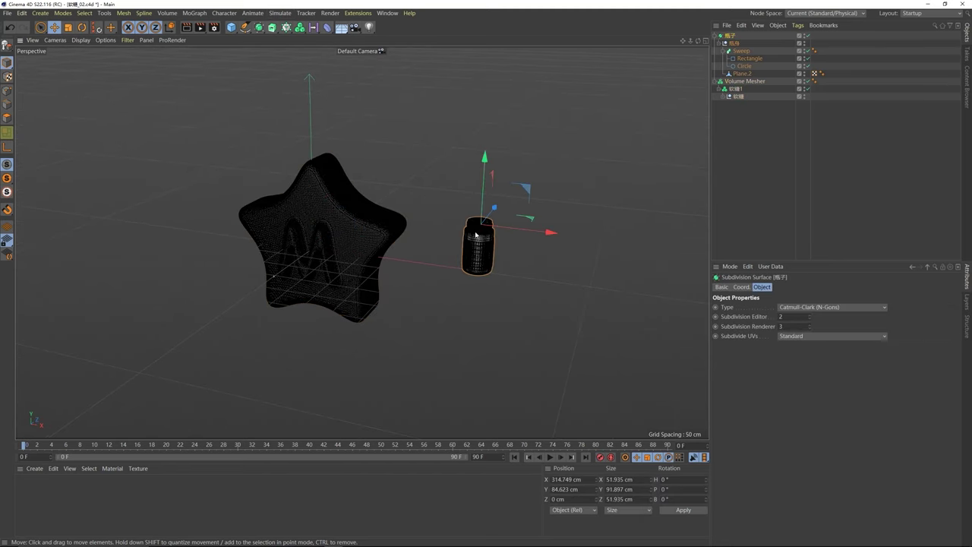
left_click(372, 251)
left_click(458, 299)
left_click(373, 249)
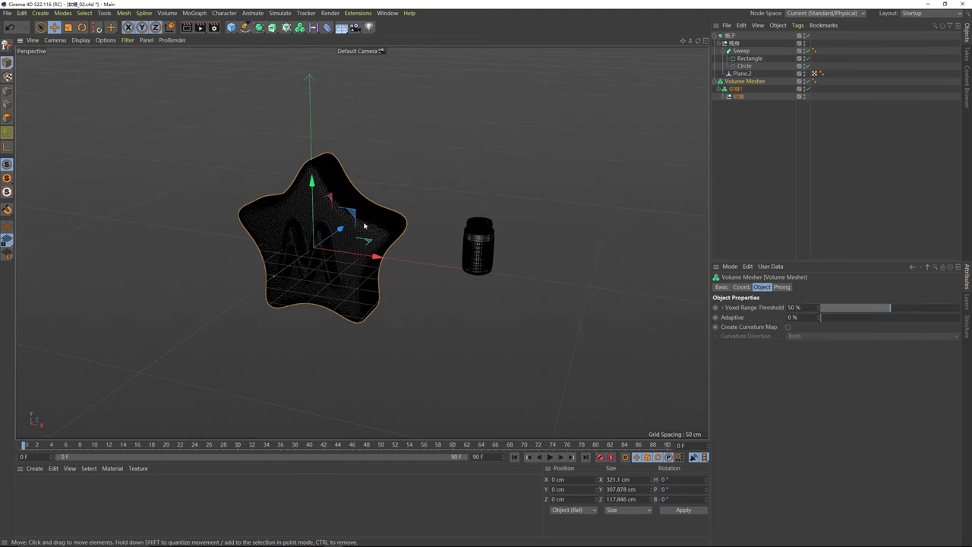
Step: Add a 200 cm cube and move it along X to about -369 cm, on the star's other side from the bottle
left_click_drag(393, 278, 304, 212, "alt")
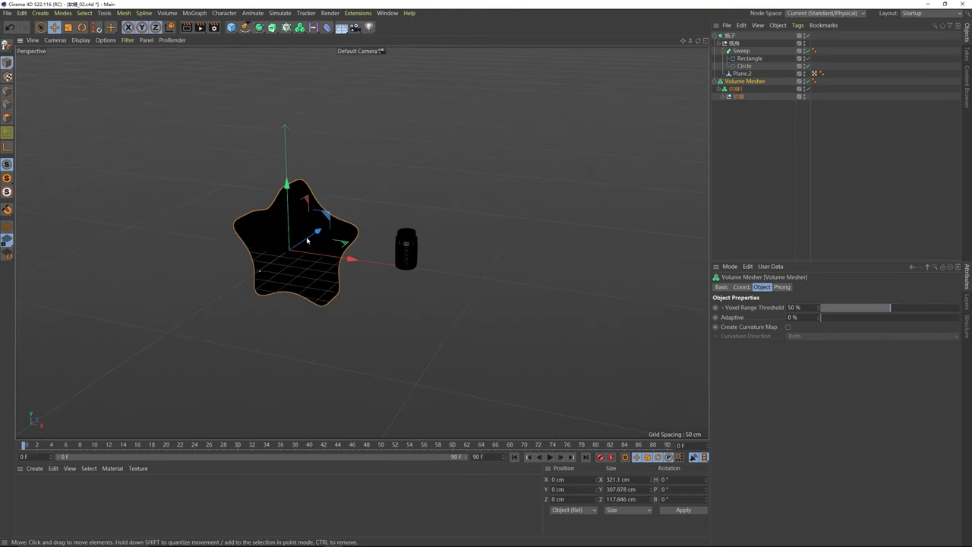
left_click(231, 27)
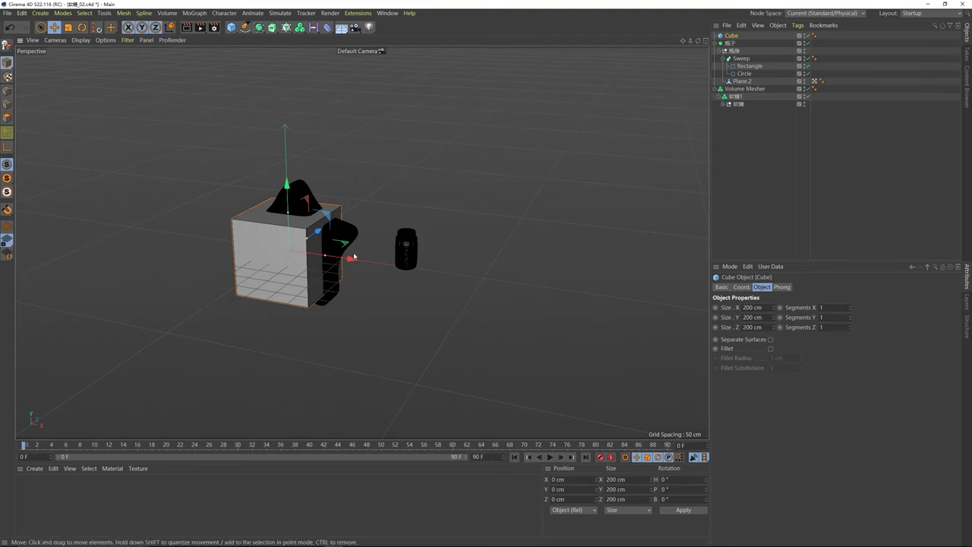
left_click_drag(350, 259, 201, 183)
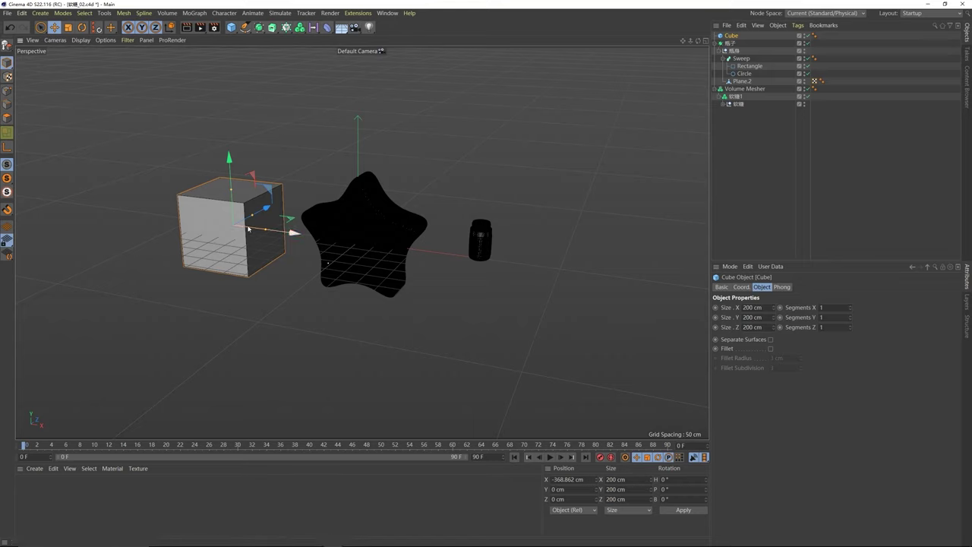
left_click(483, 236)
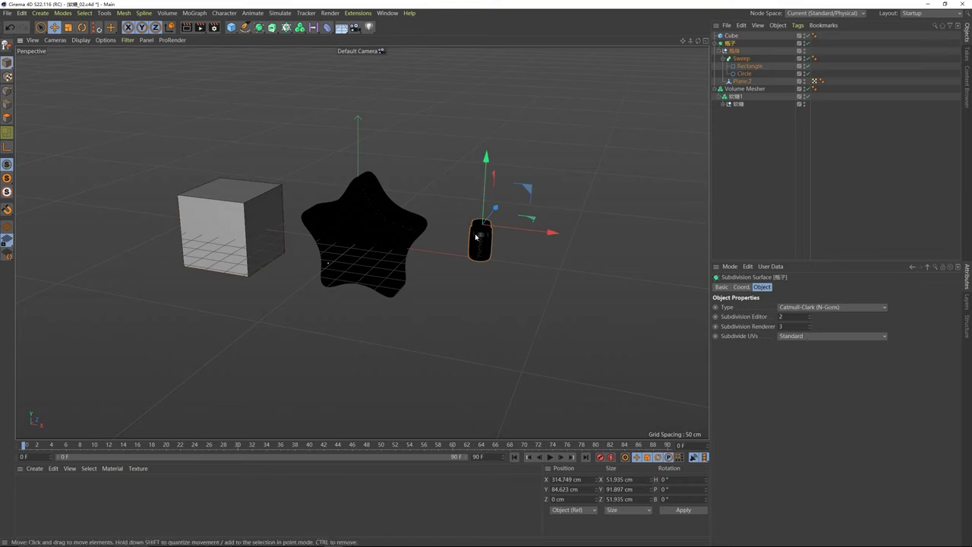
left_click(241, 219)
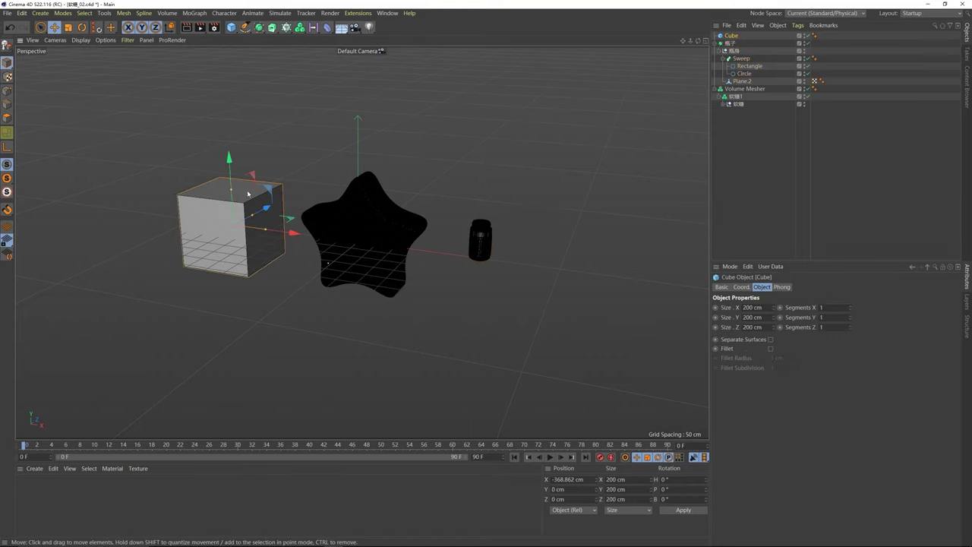
Step: Scale the 瓶子 bottle up uniformly to about 185 cm wide and 327 cm tall
left_click(481, 241)
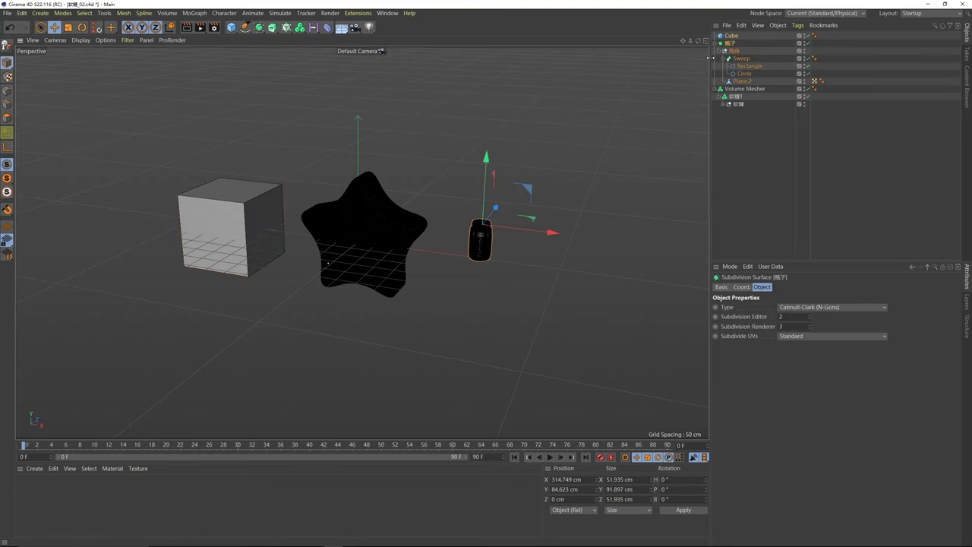
left_click(67, 28)
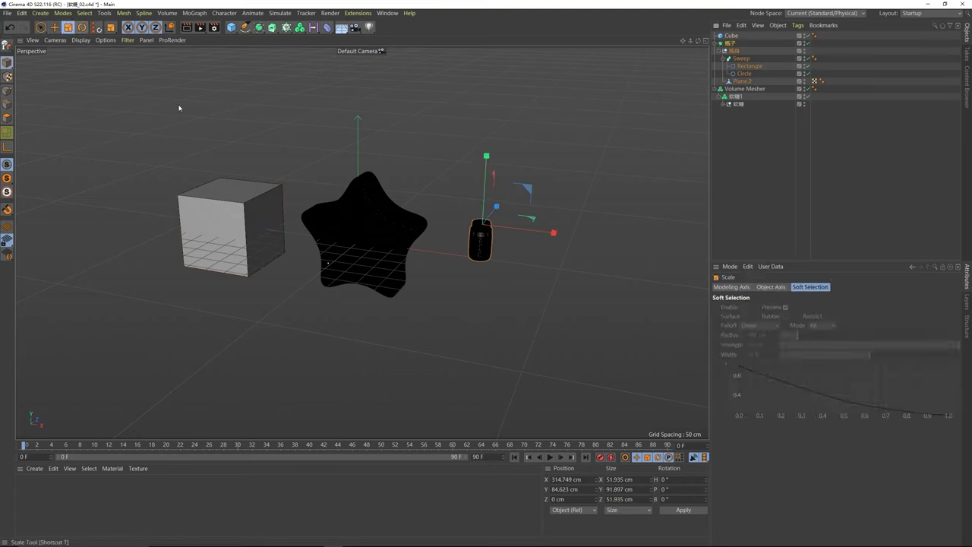
left_click_drag(408, 315, 730, 217)
left_click_drag(387, 334, 423, 310)
left_click_drag(383, 328, 395, 328)
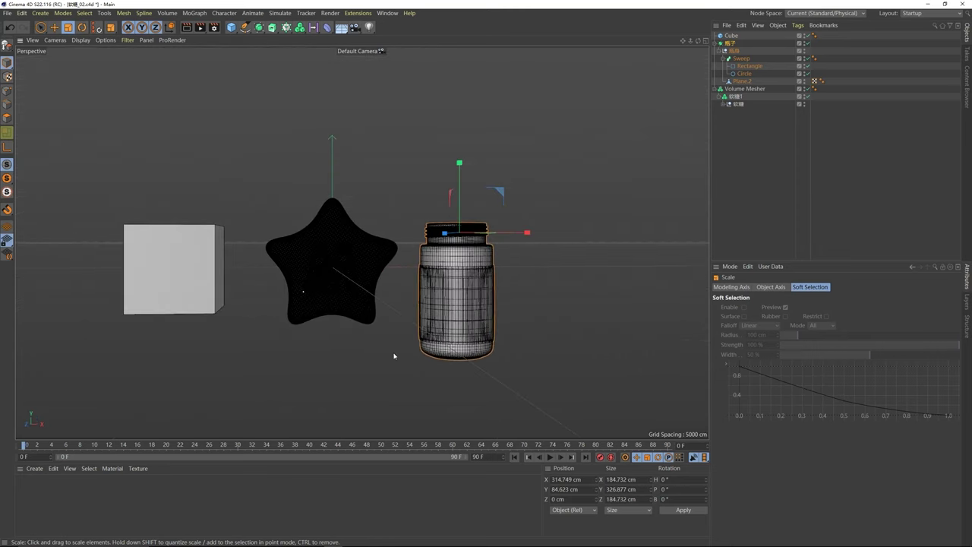
left_click_drag(357, 290, 343, 311, "alt")
Step: Disable the star's Volume Mesher and its 软糖1 Volume Builder to expose the original star and letter
left_click(343, 303)
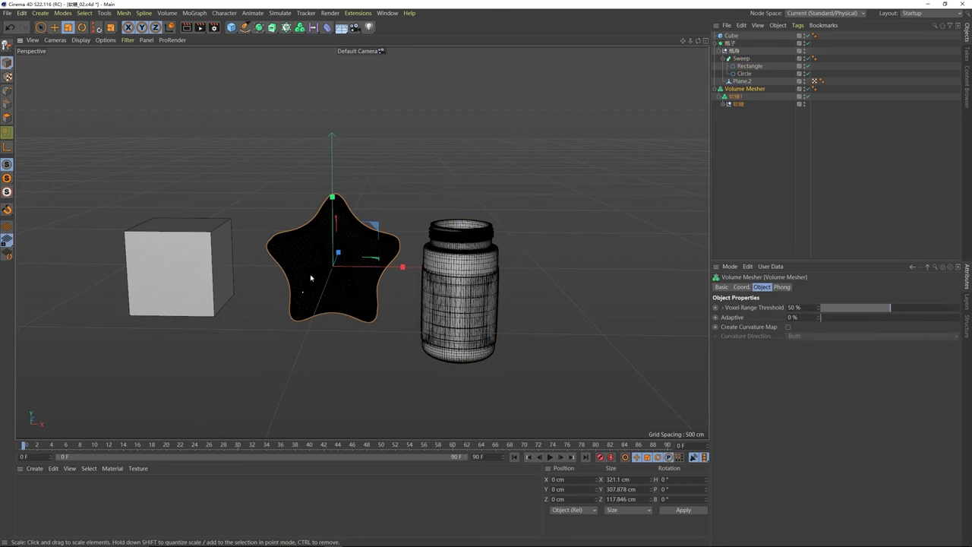
mouse_move(391, 252)
left_mouse_down("alt")
mouse_move(355, 252)
mouse_move(402, 247)
left_mouse_up("alt")
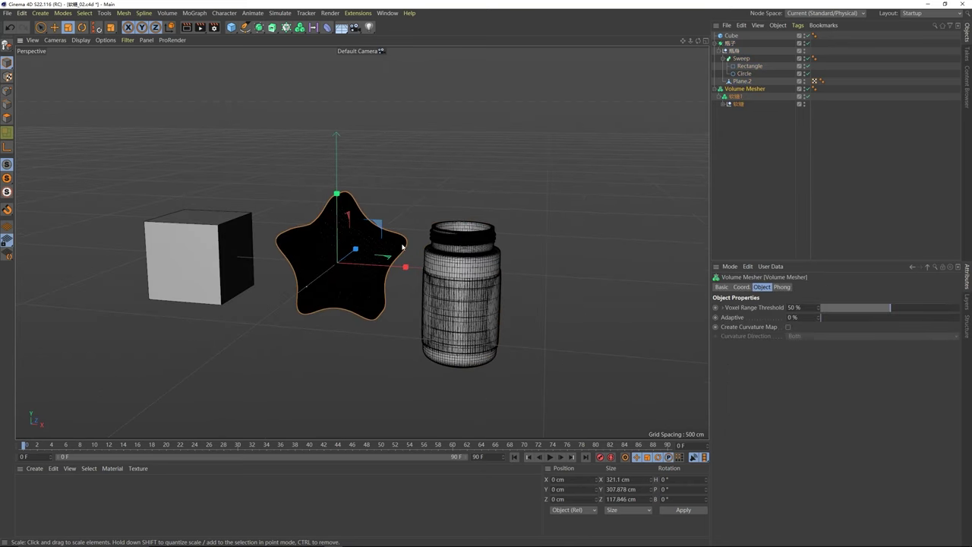
left_click(731, 96)
left_click(737, 89)
left_click(773, 179)
left_click(751, 89)
left_click(808, 89)
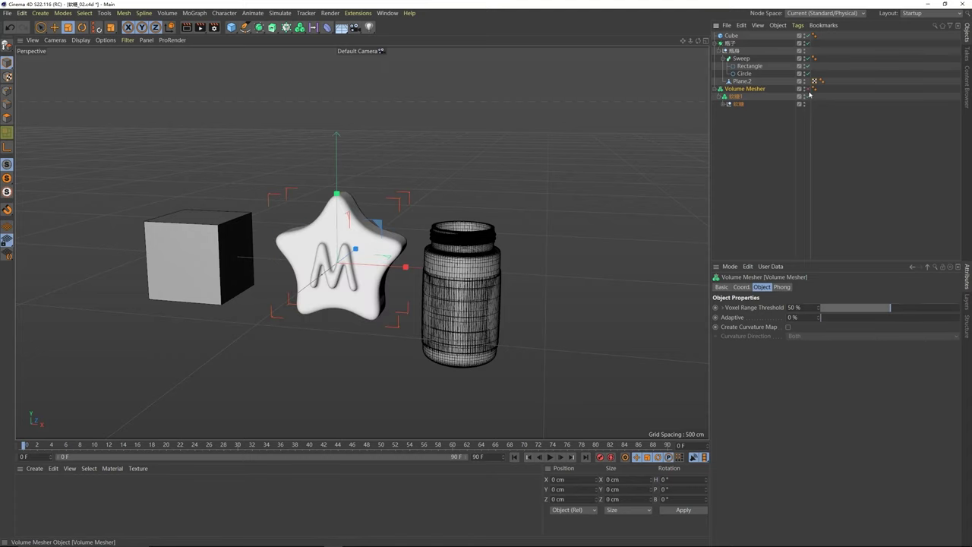
left_click(808, 97)
left_click(785, 129)
Step: Try shrinking the 软糖 group to about 87 cm wide and turn the 软糖1 Volume Builder back on
left_click(739, 106)
left_click(739, 106)
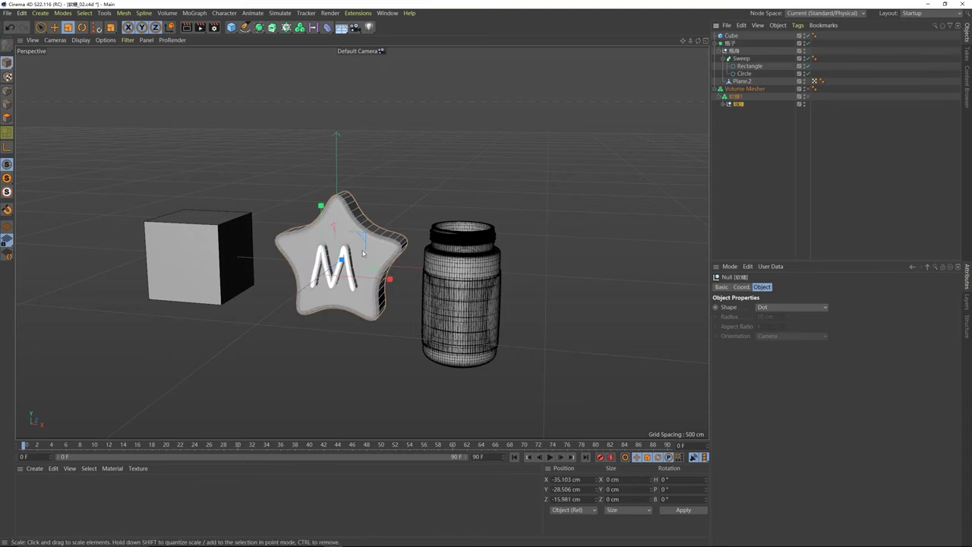
left_click_drag(415, 150, 382, 233, "alt")
left_click(807, 98)
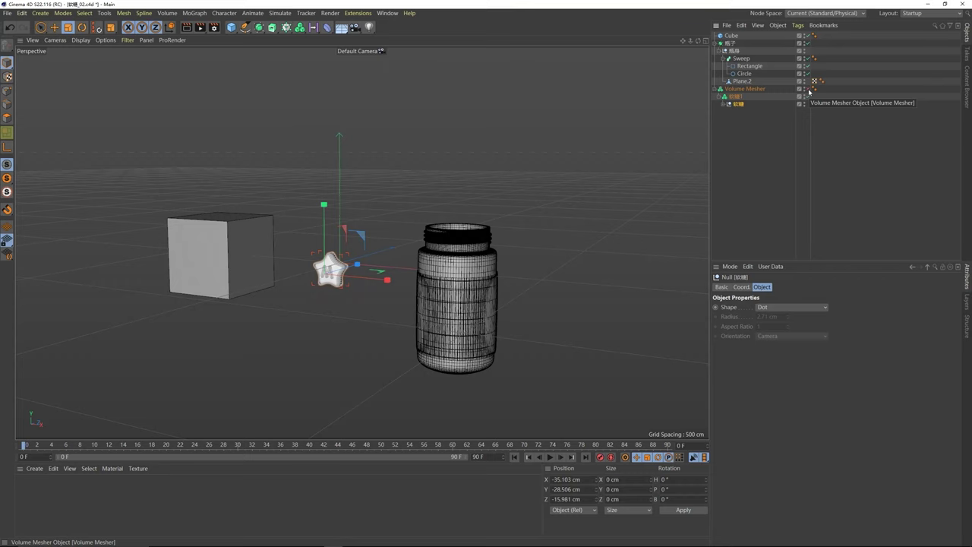
left_click(862, 141)
left_click_drag(373, 246, 382, 180, "alt")
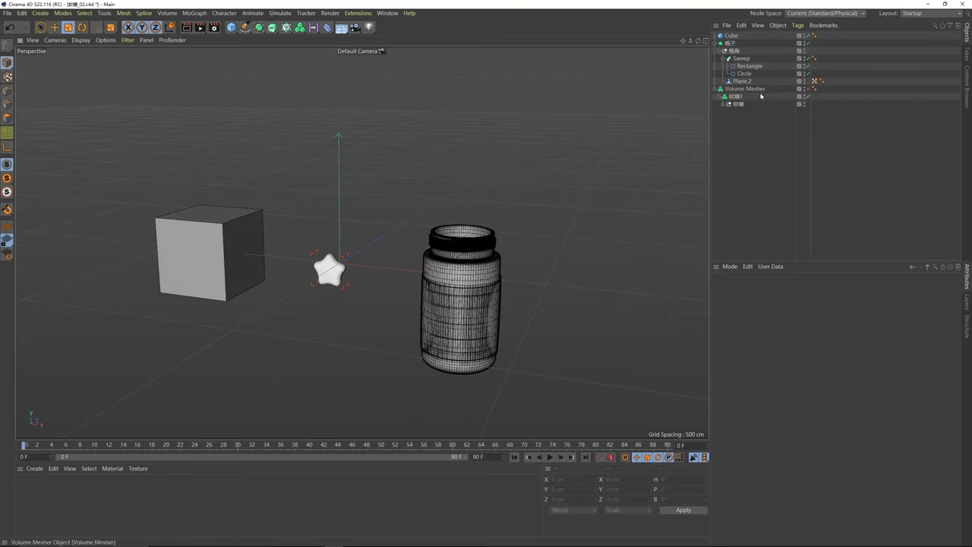
Step: Set the voxel size of the 软糖1 Volume Builder to 0.3 cm
left_click(736, 96)
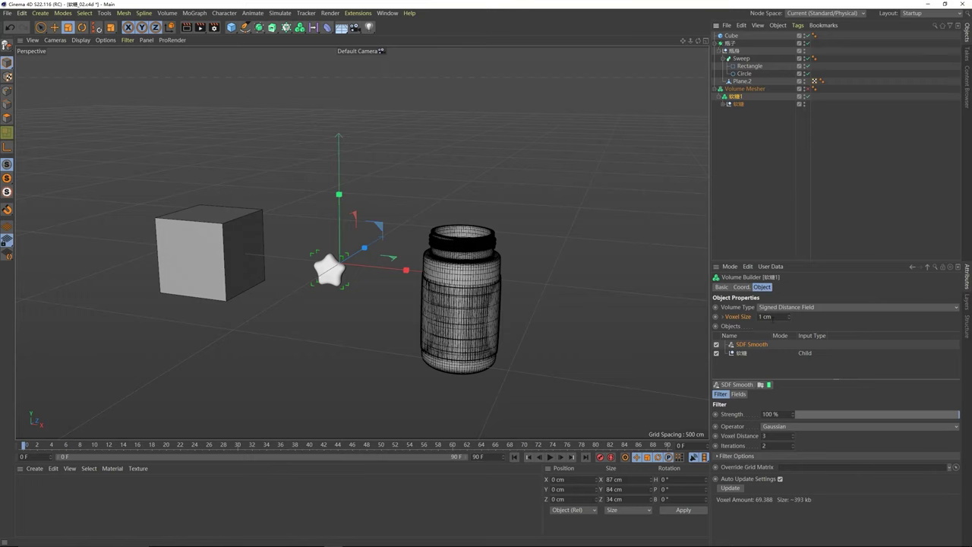
left_click(806, 153)
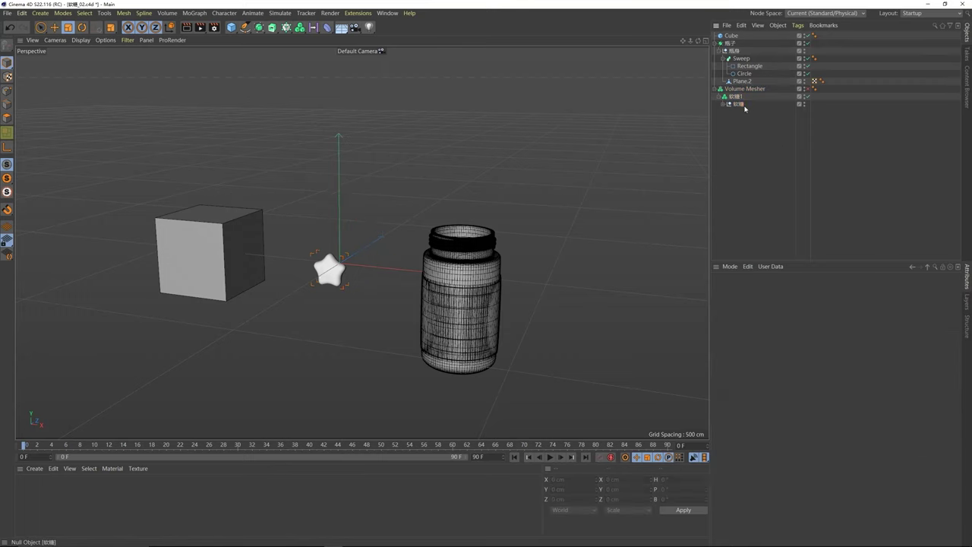
left_click(741, 105)
left_click(735, 97)
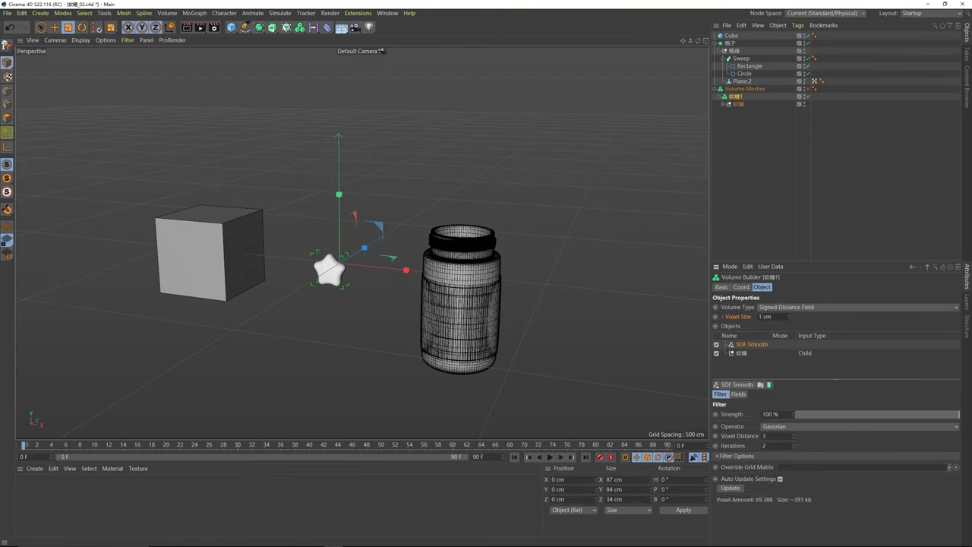
left_click_drag(773, 317, 758, 317)
type("0.3")
key("Return")
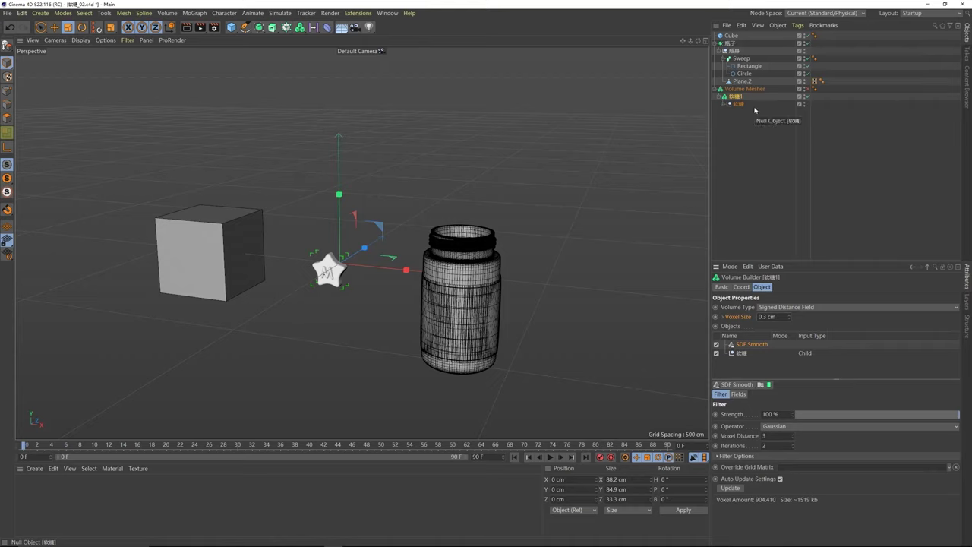
Step: Undo the voxel size change, the scaling of the 软糖 group and the disabling of the generators
key("ctrl+z")
key("ctrl+z")
key("ctrl+z")
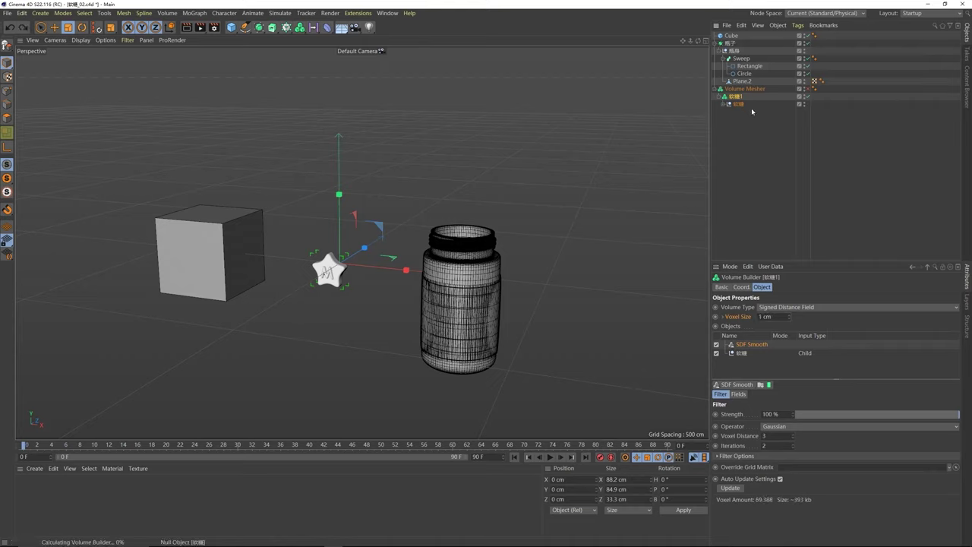
Step: Duplicate the star's Volume Mesher with its children and rename the copy 软糖生成器
left_click(756, 93)
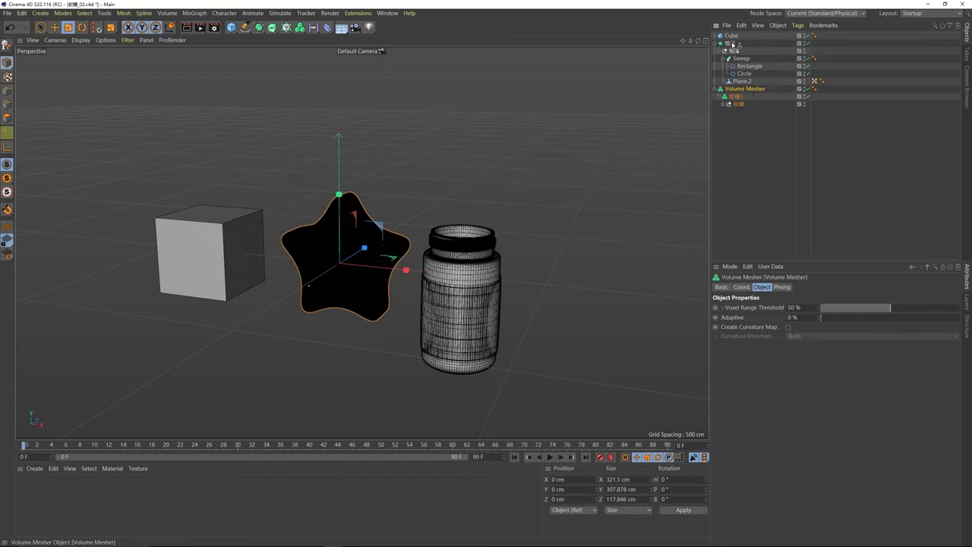
key("ctrl+c")
key("ctrl+v")
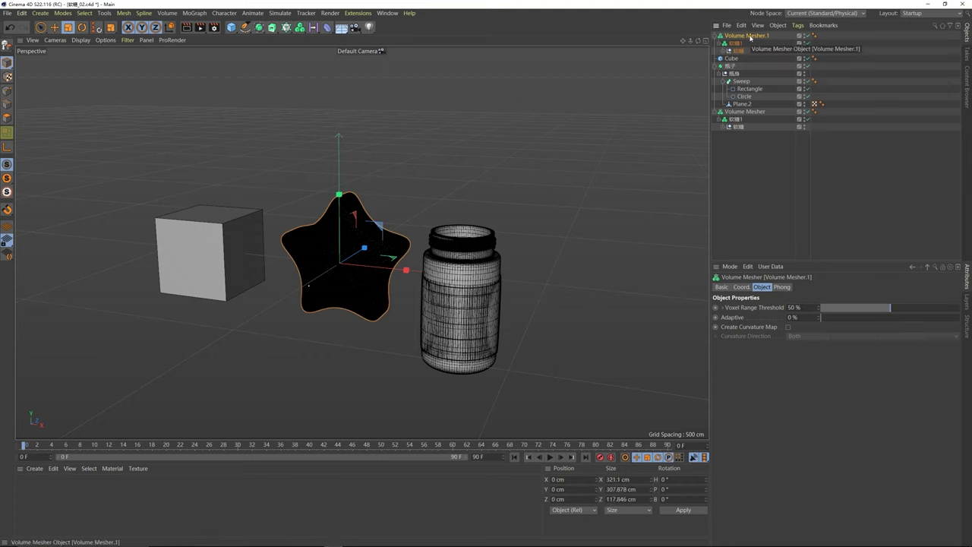
double_click(748, 36)
type("w")
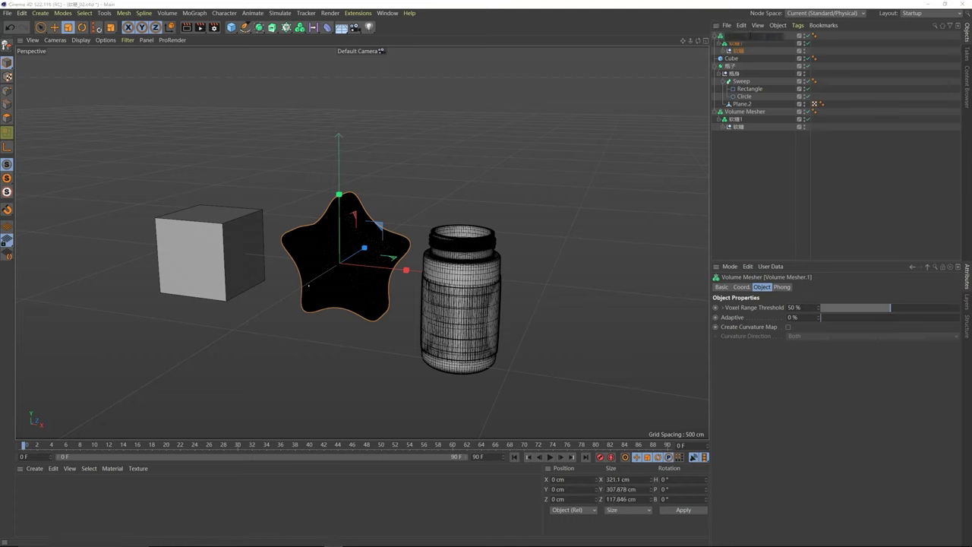
type("软糖sheng")
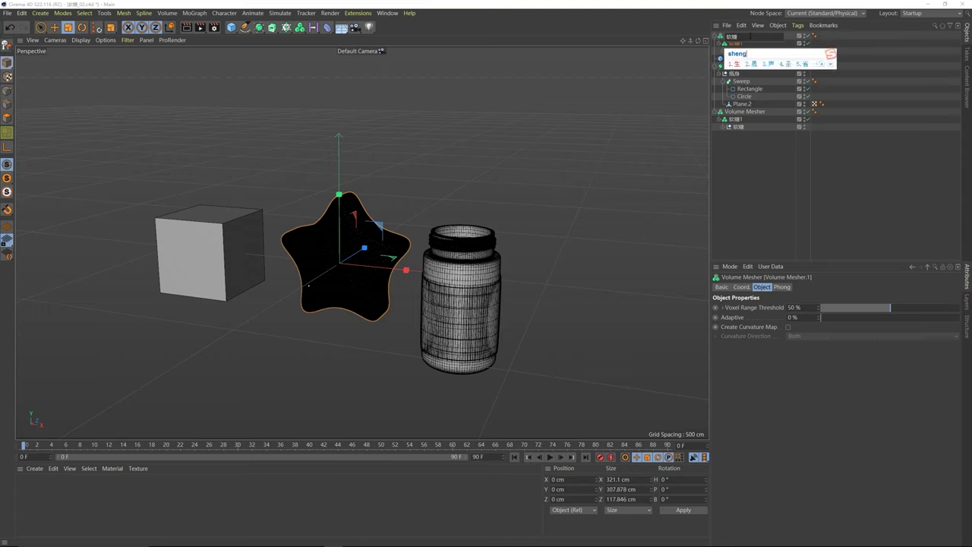
type("chengqi")
key("space")
key("Return")
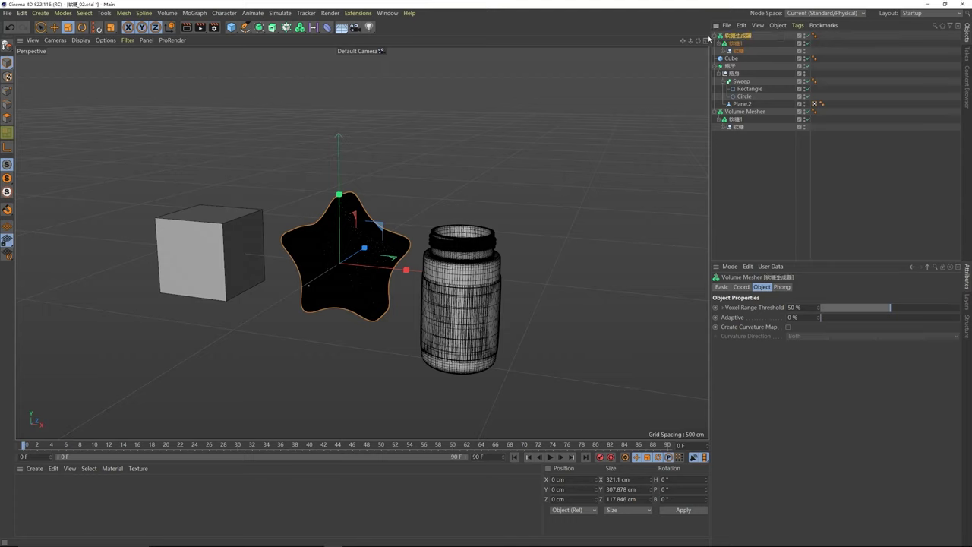
Step: Hide and disable the 软糖生成器 backup with its nested generator, and collapse its hierarchy
left_click(717, 35)
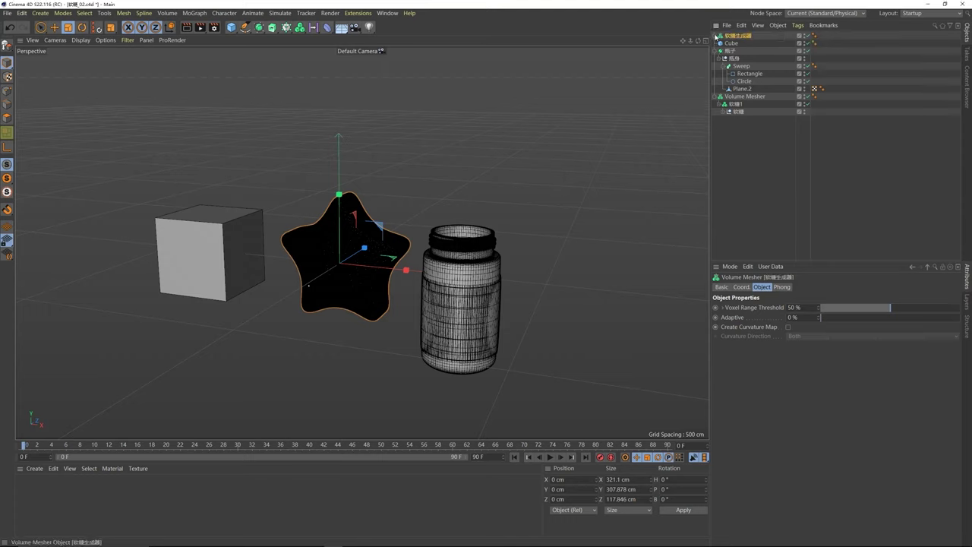
left_click(806, 37)
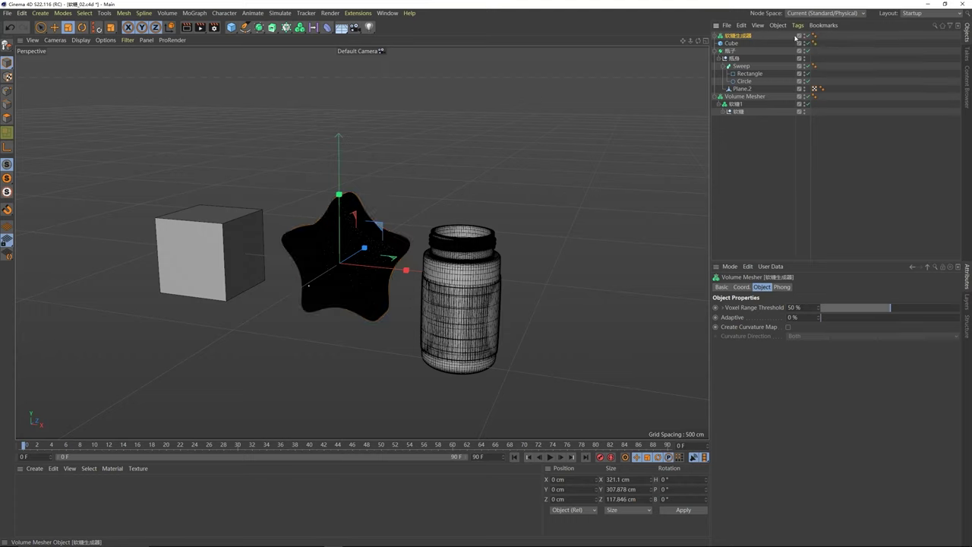
left_click(716, 36)
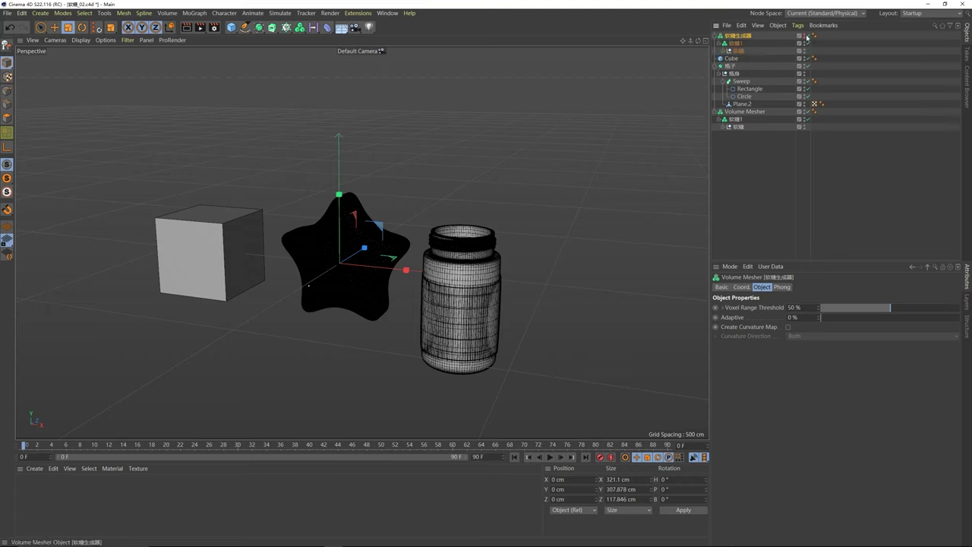
left_click(807, 37)
left_click(715, 35)
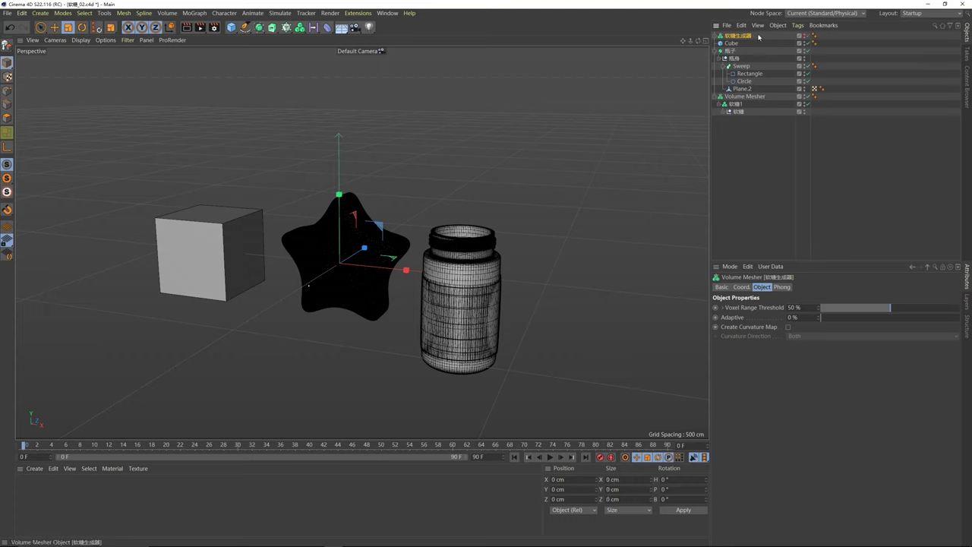
Step: Convert the original Volume Mesher star to an editable polygon object and show the viewport shaded without wireframe lines
left_click(748, 98)
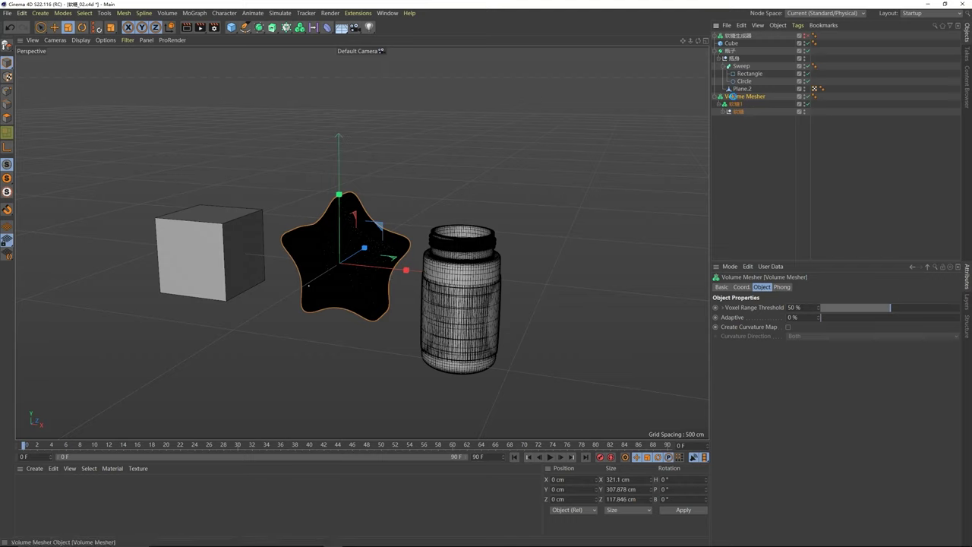
key("c")
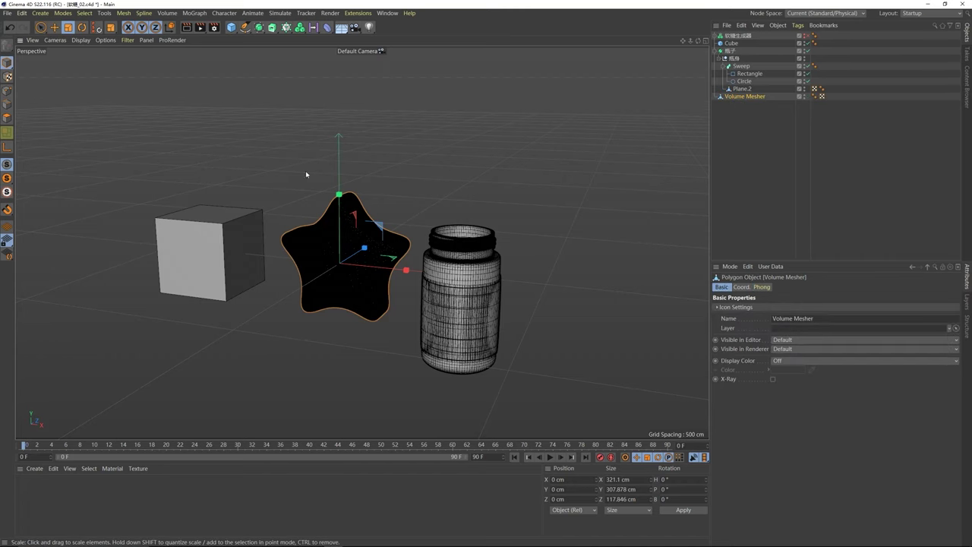
left_click(81, 40)
left_click(87, 56)
left_click(377, 225)
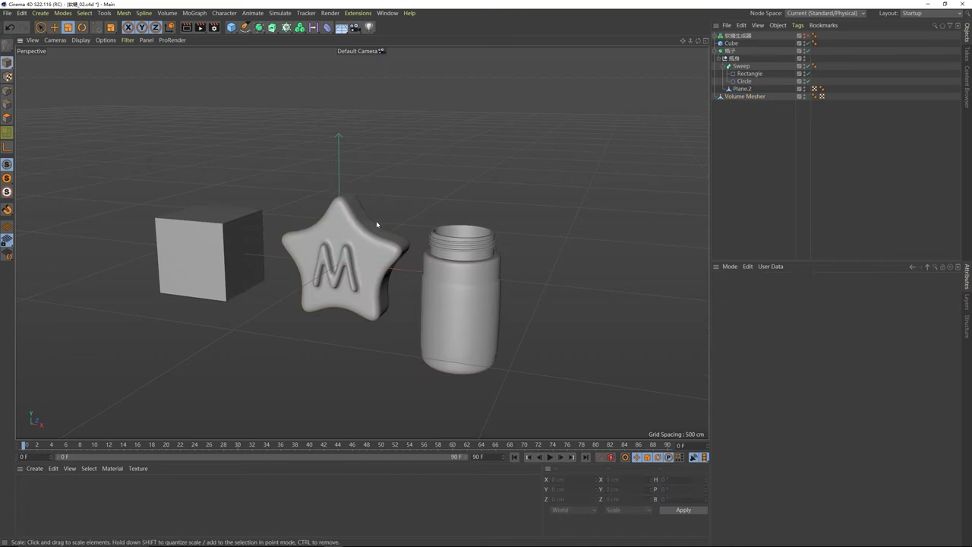
Step: Scale the editable star down uniformly until it is small enough to fit in the bottle
left_click(376, 224)
left_click_drag(436, 144, 325, 275)
Step: Review the MoText letter settings nested inside the 软糖生成器 generator, leaving its hierarchy collapsed
left_click(737, 36)
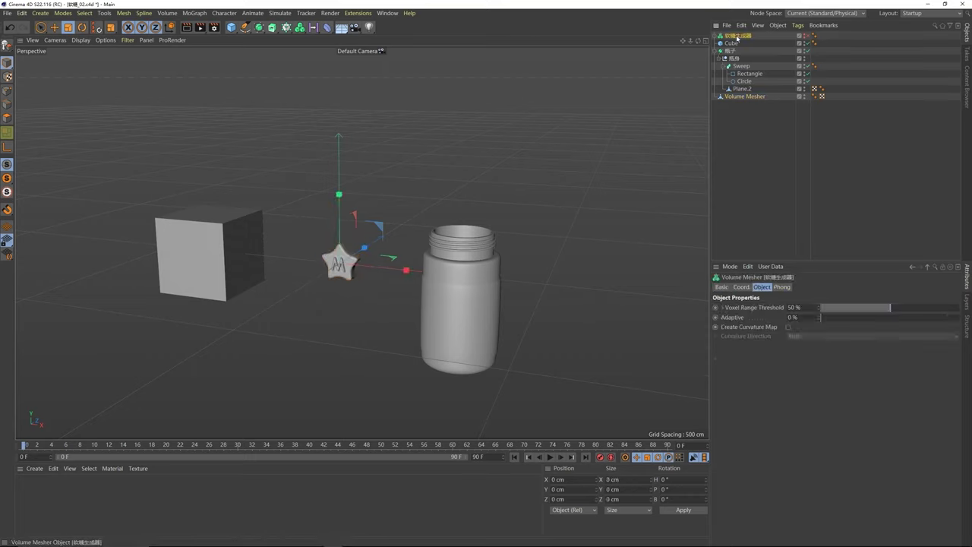
left_click(717, 35)
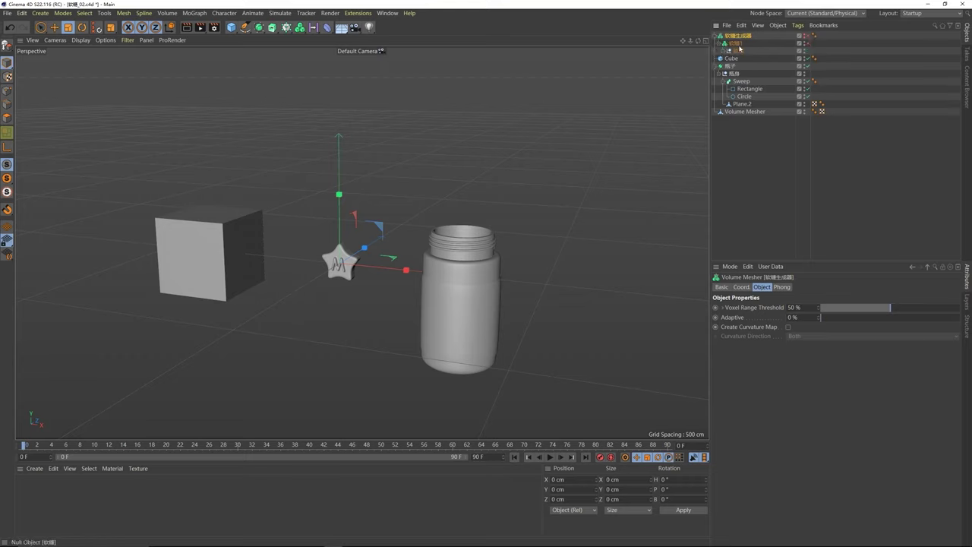
left_click(724, 51)
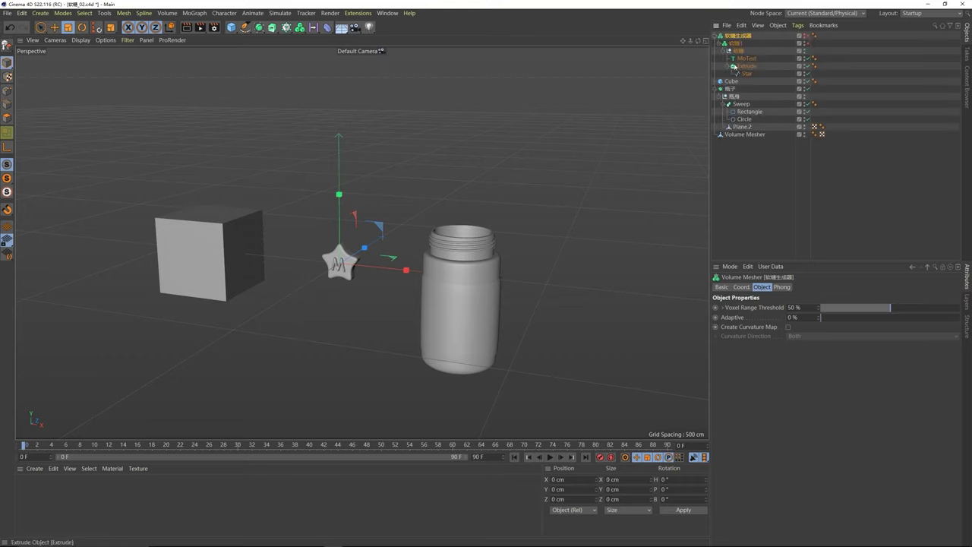
left_click(760, 59)
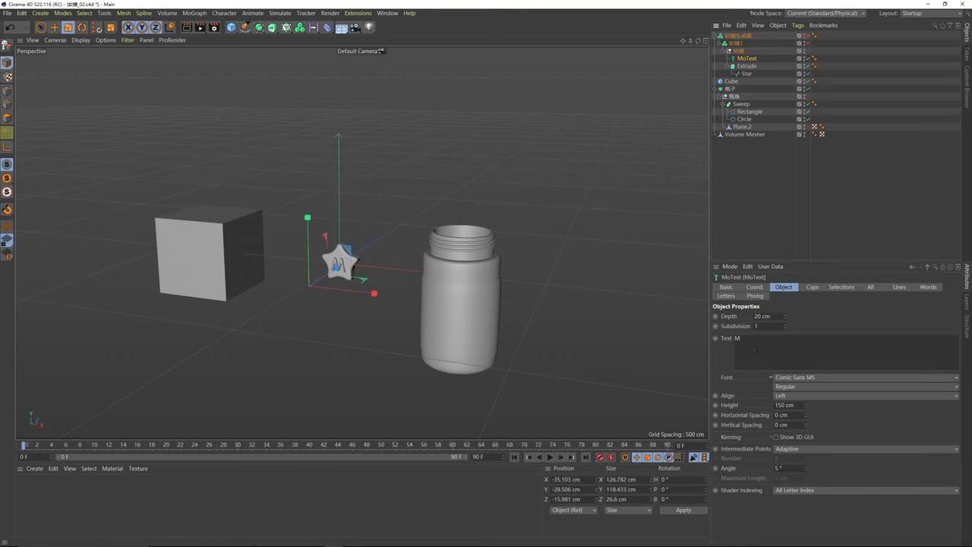
left_click(735, 36)
left_click(716, 36)
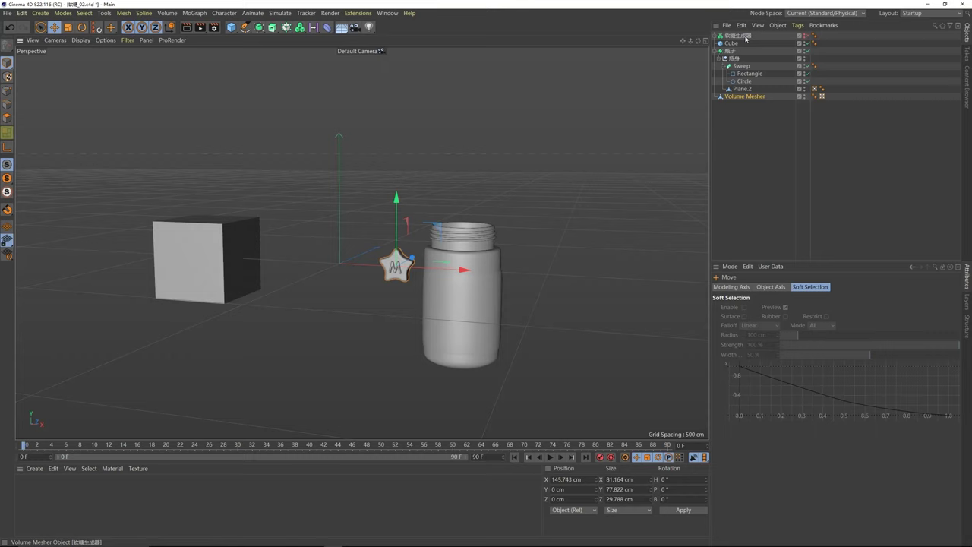
Step: Duplicate the 软糖生成器 generator, enable the copy, and expand its hierarchy
left_click(747, 36)
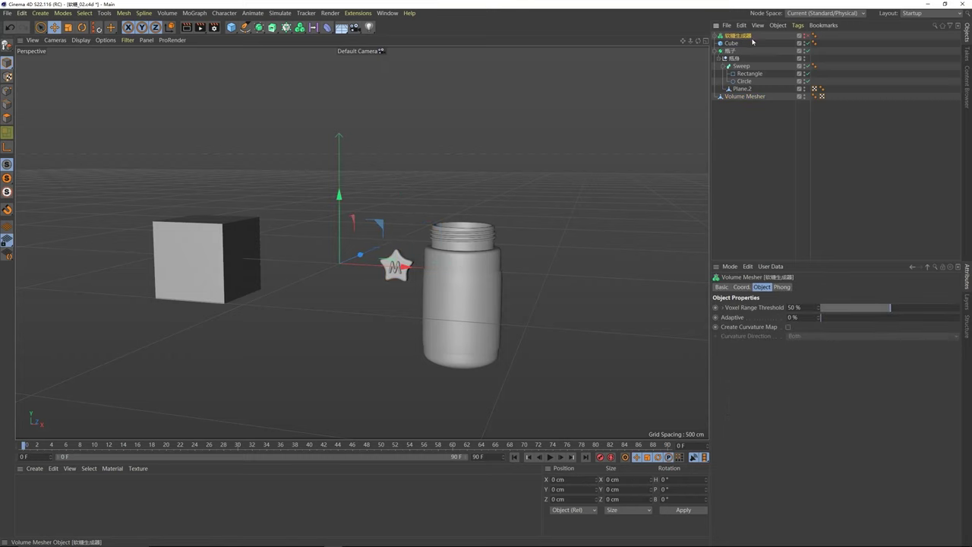
left_click_drag(746, 33, 748, 33, "ctrl")
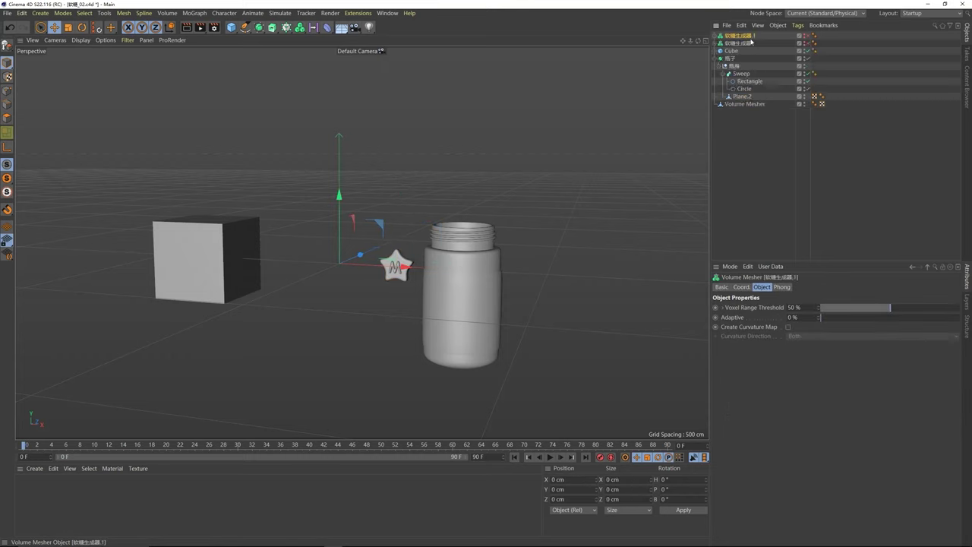
left_click(805, 36)
left_click(715, 36)
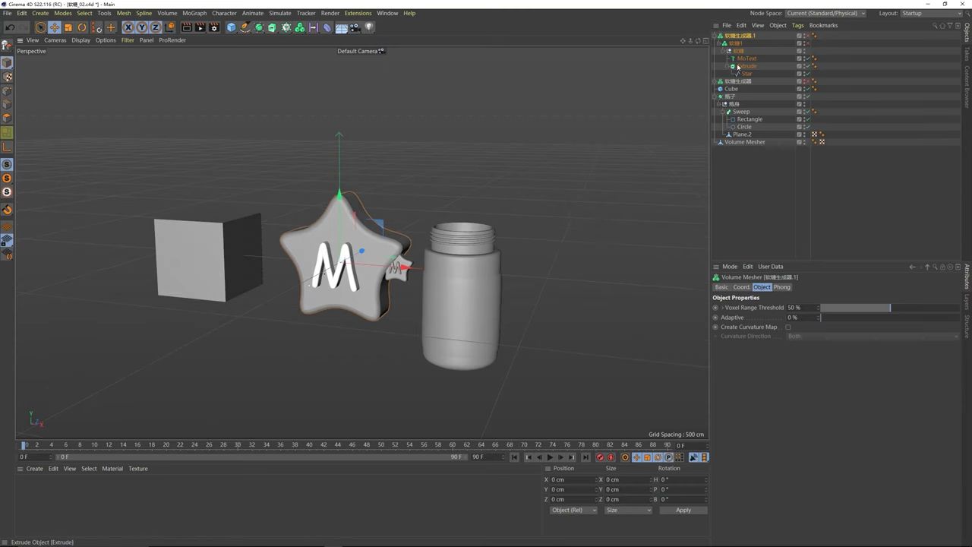
Step: Change the duplicate's MoText letter to Z and shift it along X to about -10.5 cm to center it on the star
left_click(746, 74)
left_click(748, 58)
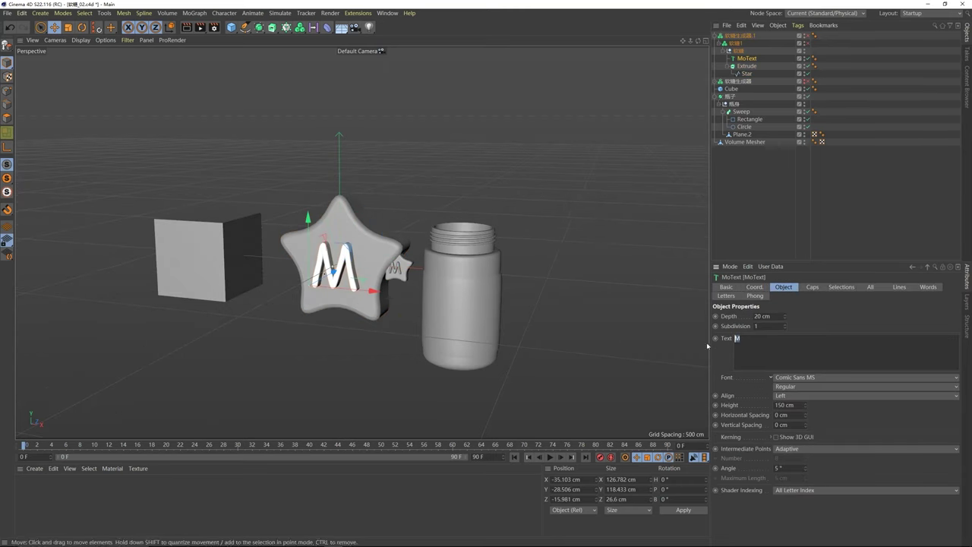
type("Z")
left_click_drag(374, 292, 384, 292)
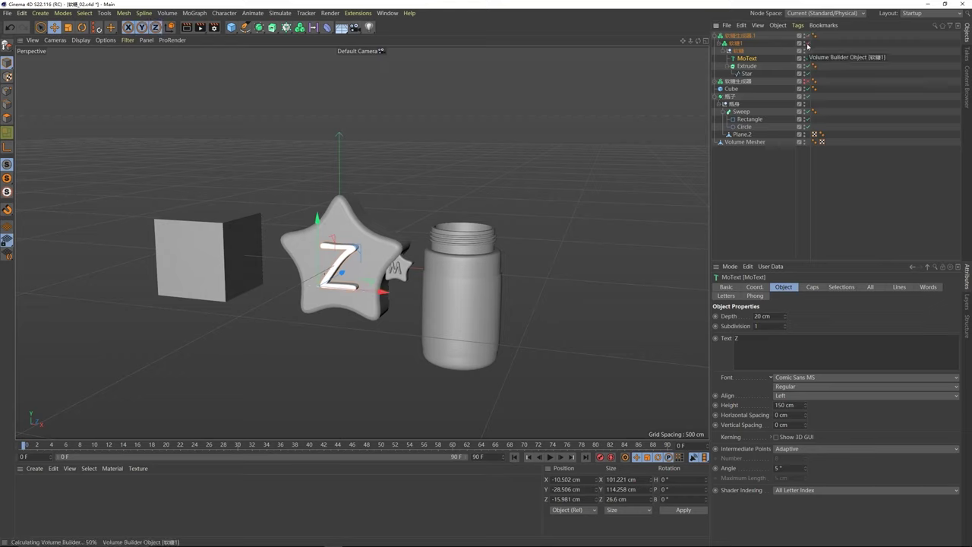
Step: Convert the meshed Z star to an editable polygon object and scale it down uniformly to about 85 cm wide
left_click(747, 36)
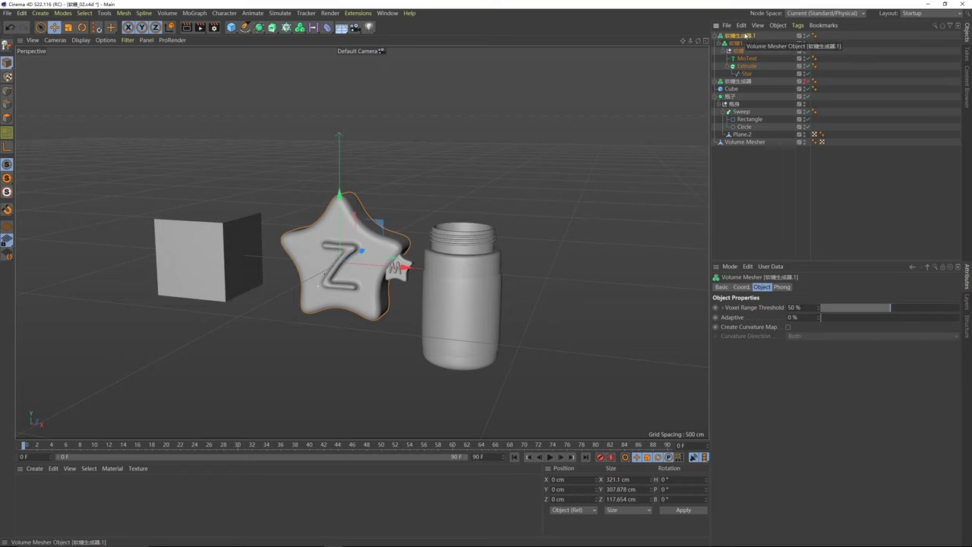
left_click(717, 35)
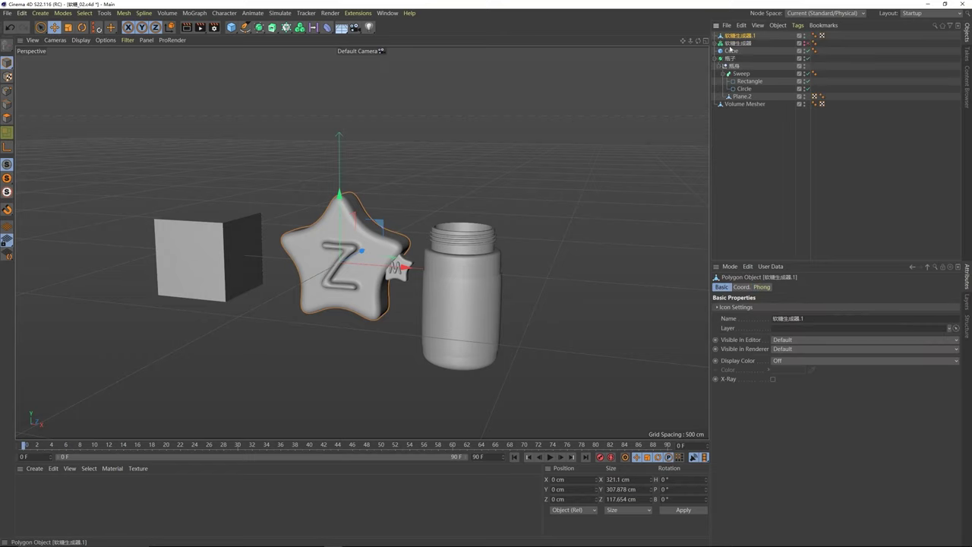
key("t")
left_click_drag(388, 71, 347, 246)
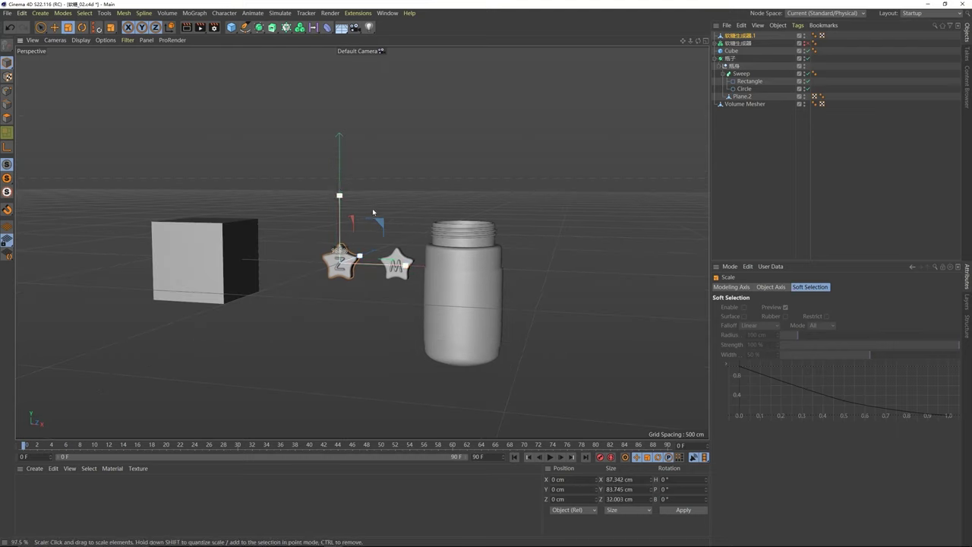
Step: Reorder the object hierarchy with the 软糖生成器 generator first, followed by the Z star and the M star
left_click(740, 43)
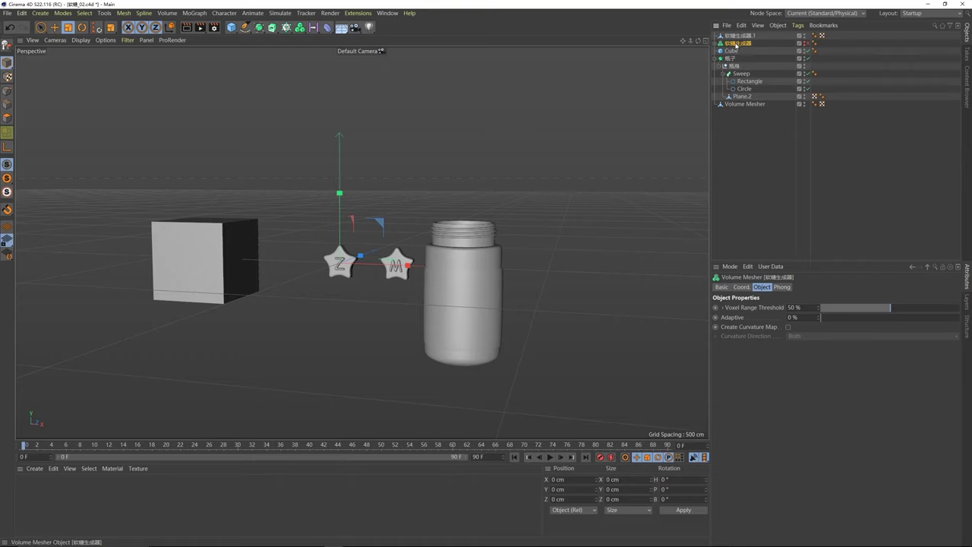
left_click_drag(737, 45, 737, 34)
left_click(368, 235)
left_click(346, 265)
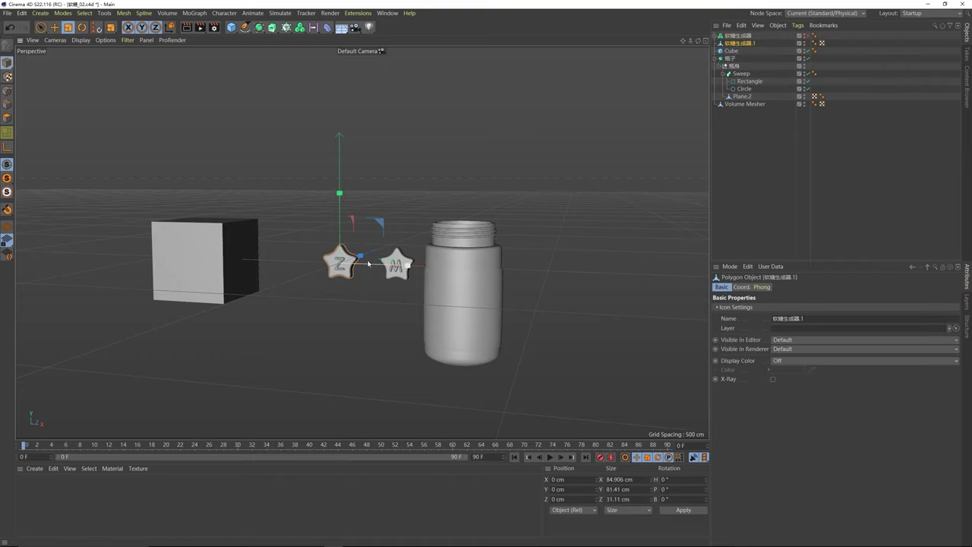
left_click(396, 265)
left_click_drag(743, 54, 743, 49)
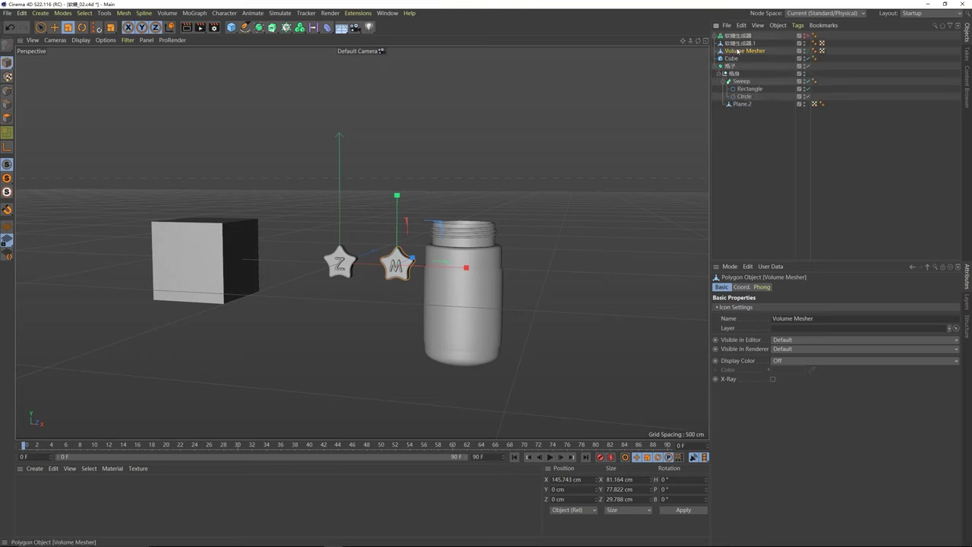
Step: Rename the Z star object 软糖Z and the M star object 软糖M
double_click(741, 43)
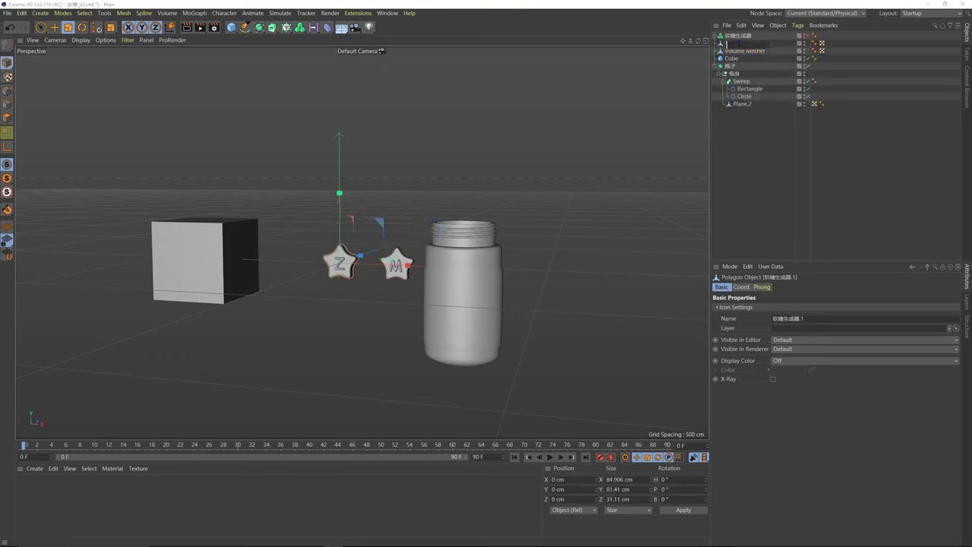
type("ruan")
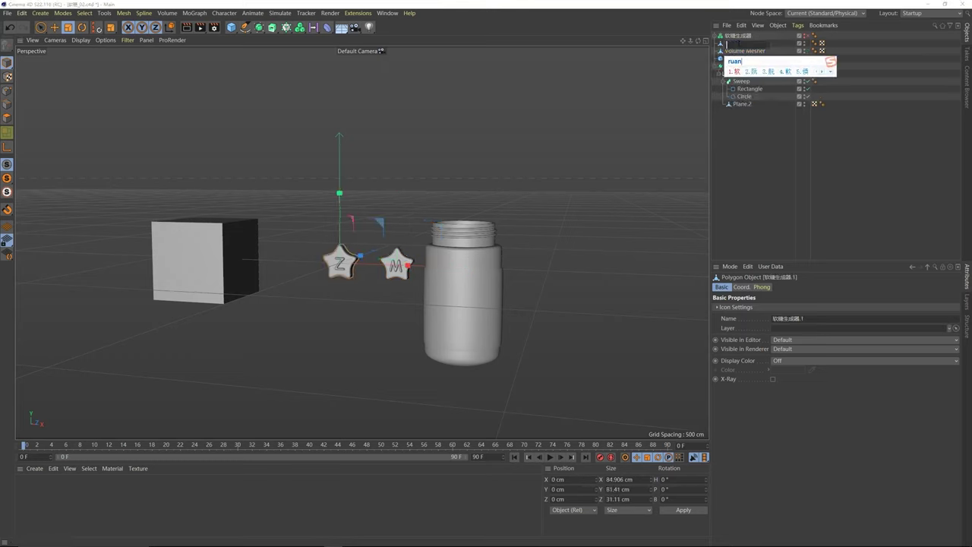
type("tang")
key("space")
type("Z")
key("Tab")
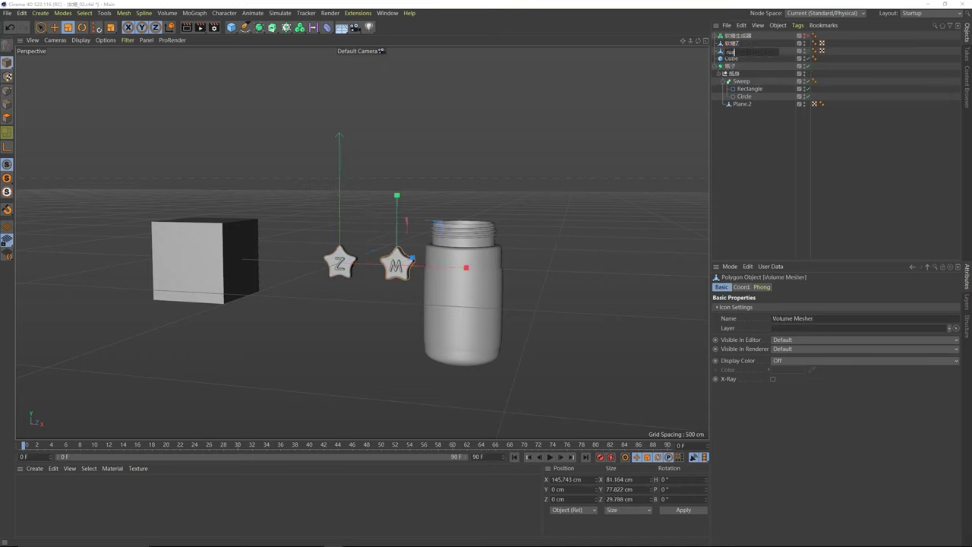
type("ruantang")
key("space")
type("M")
key("Return")
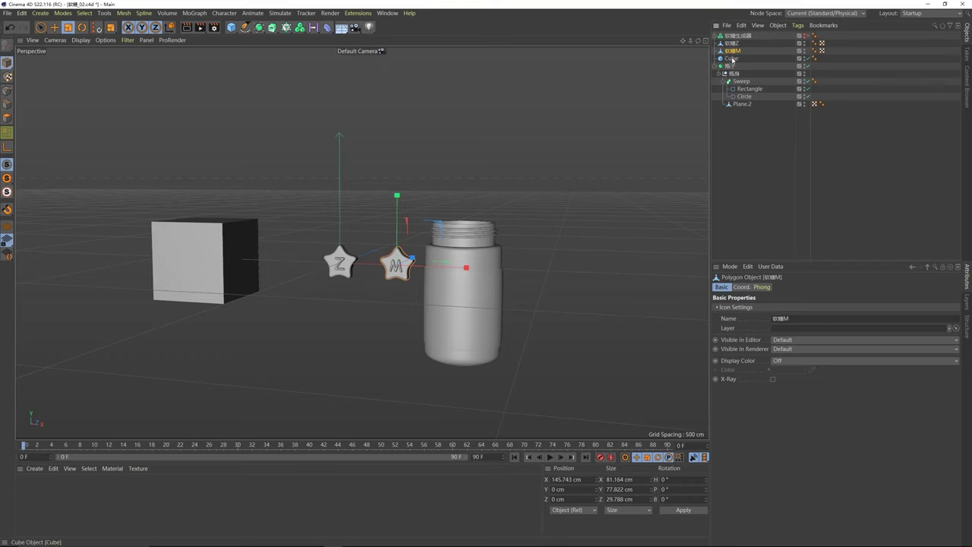
Step: Delete the reference cube beside the star candies
left_click(733, 59)
left_click_drag(234, 248, 225, 280, "alt")
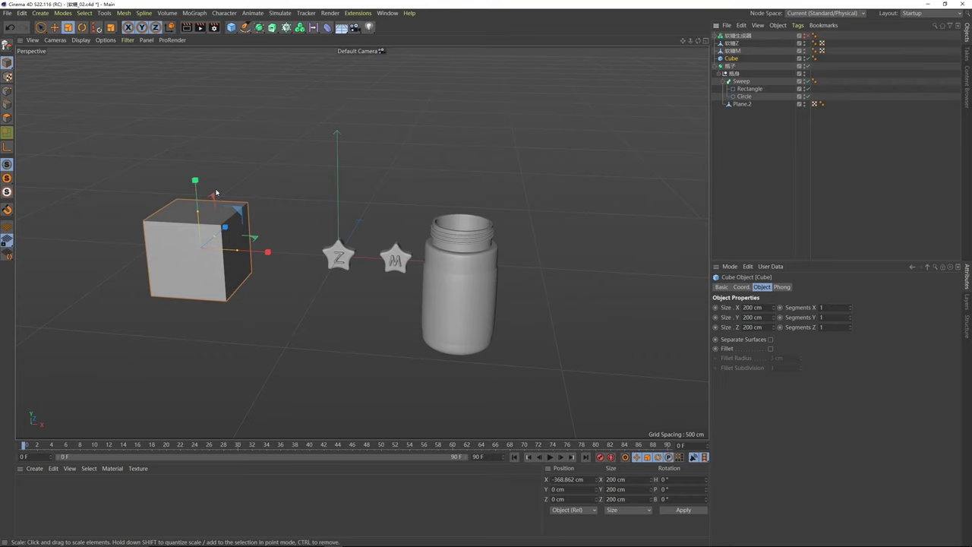
key("Delete")
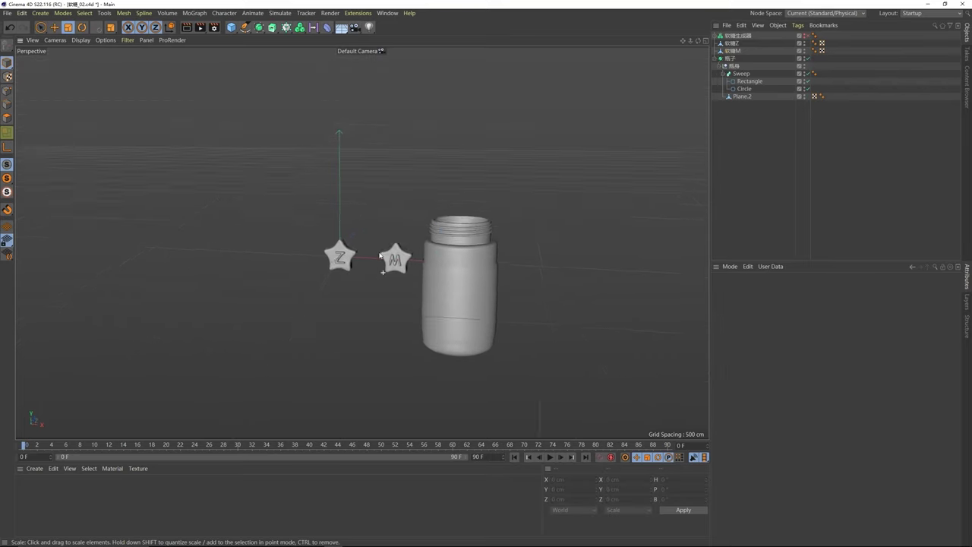
Step: Move the M star closer to the Z star, at X about 98 cm, and add a small sphere at X about -194 cm
left_click(395, 259)
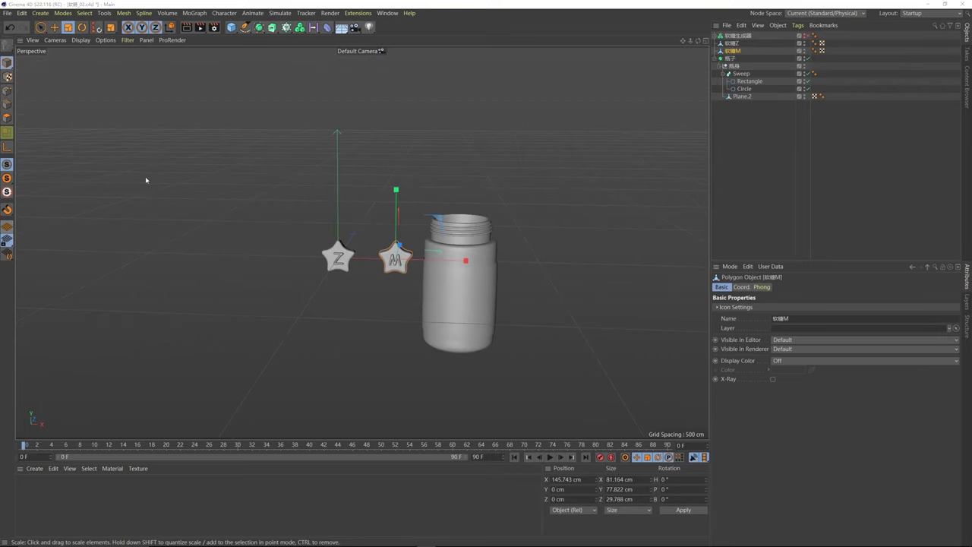
left_click(54, 27)
left_click_drag(426, 256, 275, 259)
left_click(231, 27)
left_click(407, 51)
Step: Scale the Z star to about 81 cm wide to match the M star, and shrink the sphere to a radius of about 28 cm
left_click(338, 257)
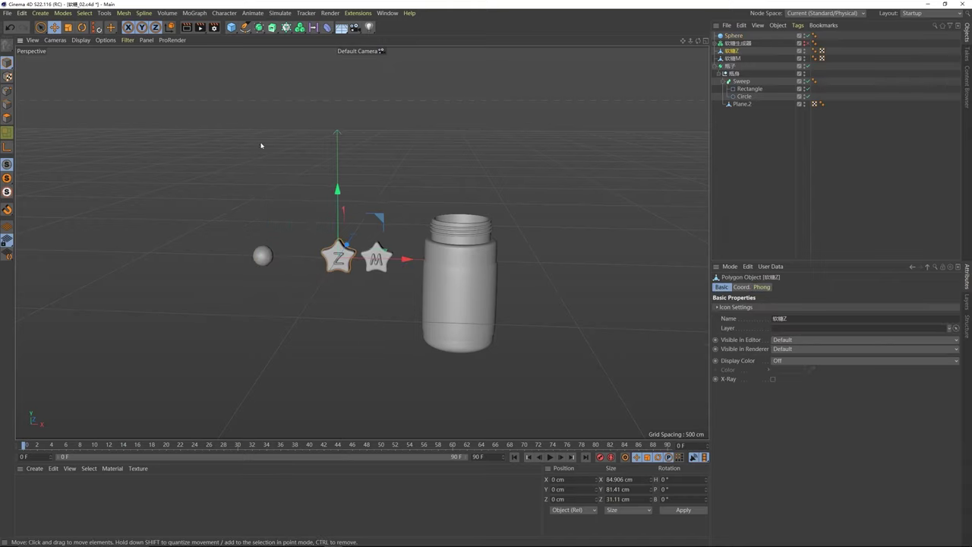
key("t")
key("e")
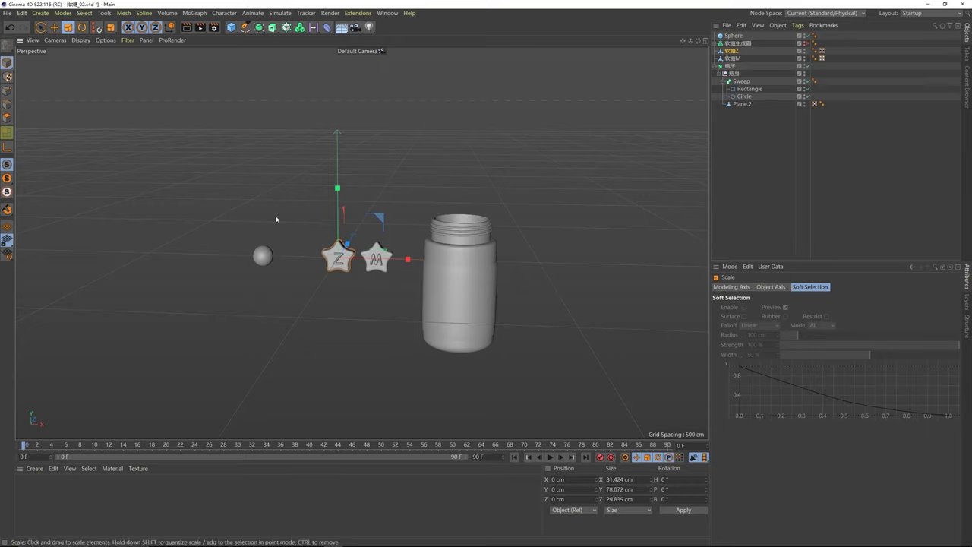
left_click(267, 256)
left_click_drag(275, 259, 275, 257)
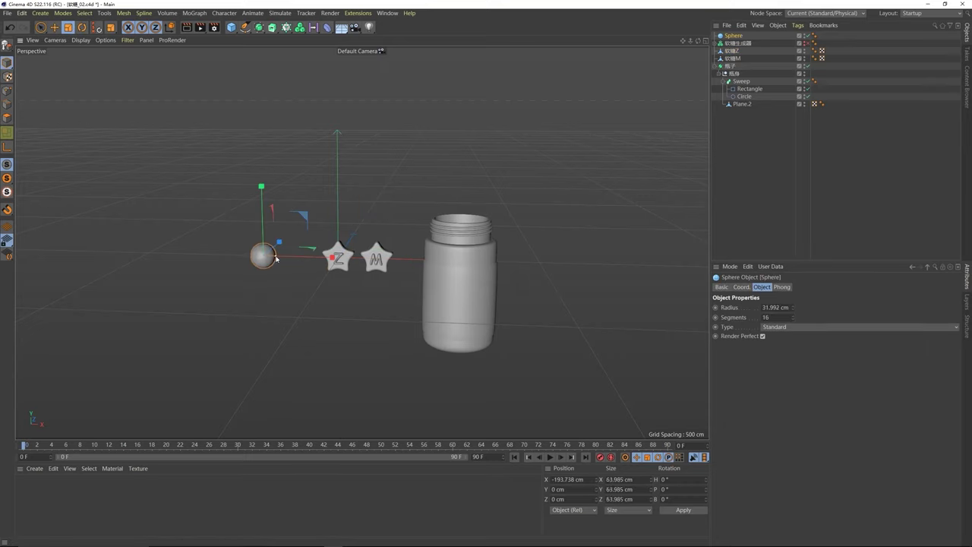
Step: Add a capsule, move it beyond the sphere to X about -347 cm, and shrink it to a small pill about 88 cm tall
left_click(231, 27)
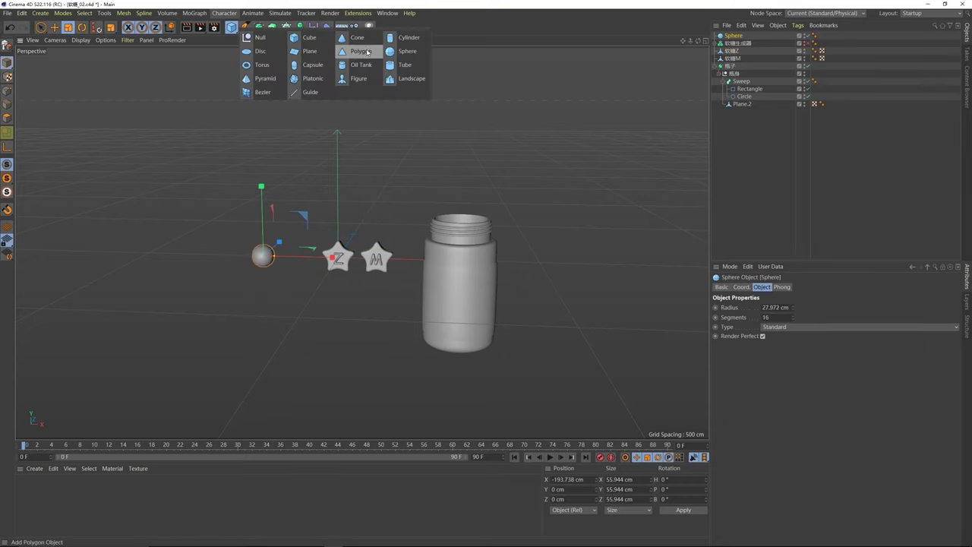
left_click(310, 65)
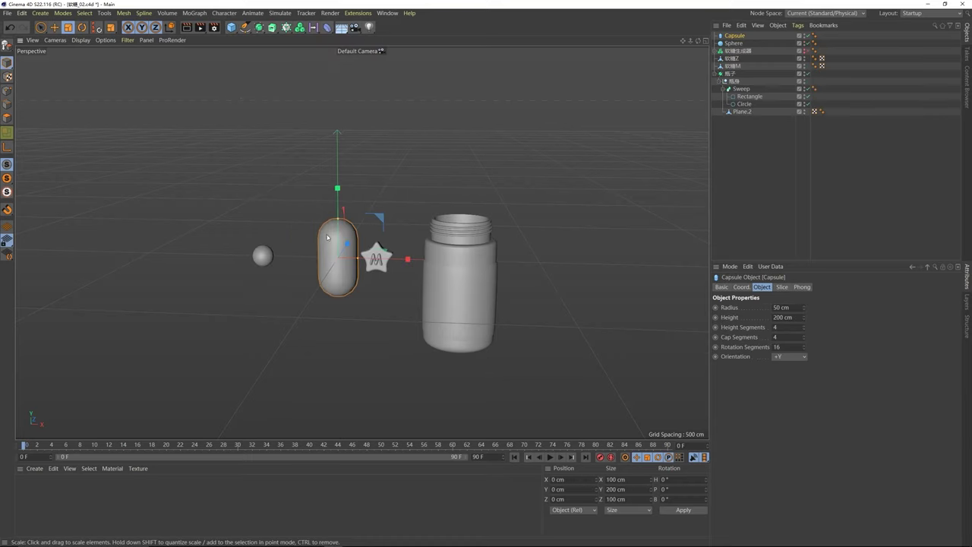
key("e")
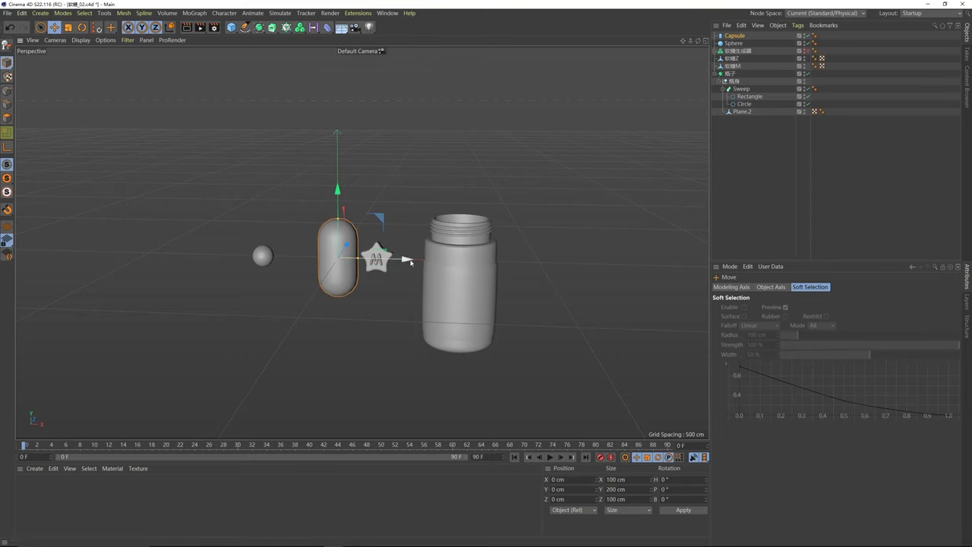
left_click_drag(408, 259, 272, 257)
left_click(67, 28)
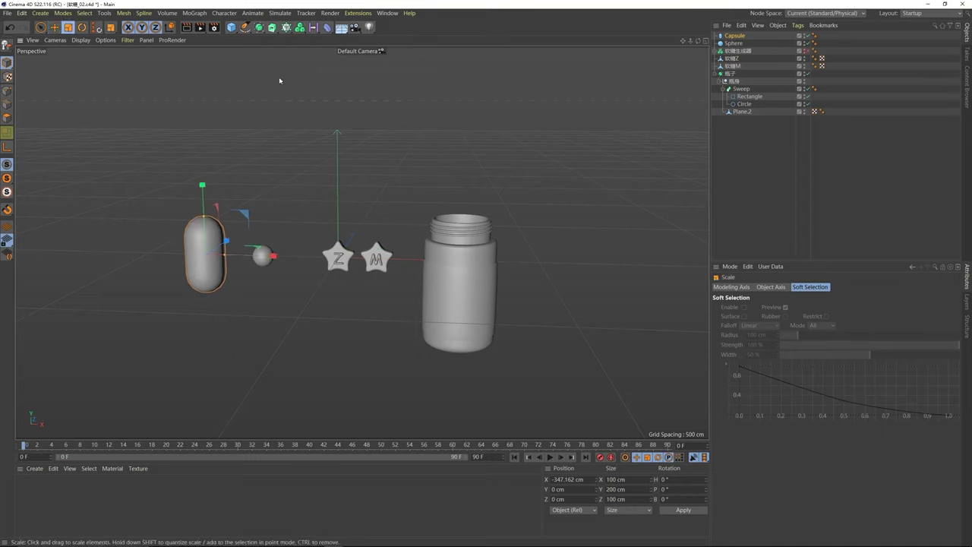
left_click_drag(280, 80, 303, 232)
Step: Compare the candies from several angles and fine-tune the letter stars' scale, making the M star about 82 cm wide
left_click(264, 250)
left_click(339, 256)
left_click_drag(361, 243, 391, 251, "alt")
left_click_drag(389, 197, 395, 199)
left_click_drag(343, 241, 374, 243, "alt")
left_click(374, 244)
left_click_drag(410, 175, 412, 171)
left_click_drag(359, 232, 390, 248, "alt")
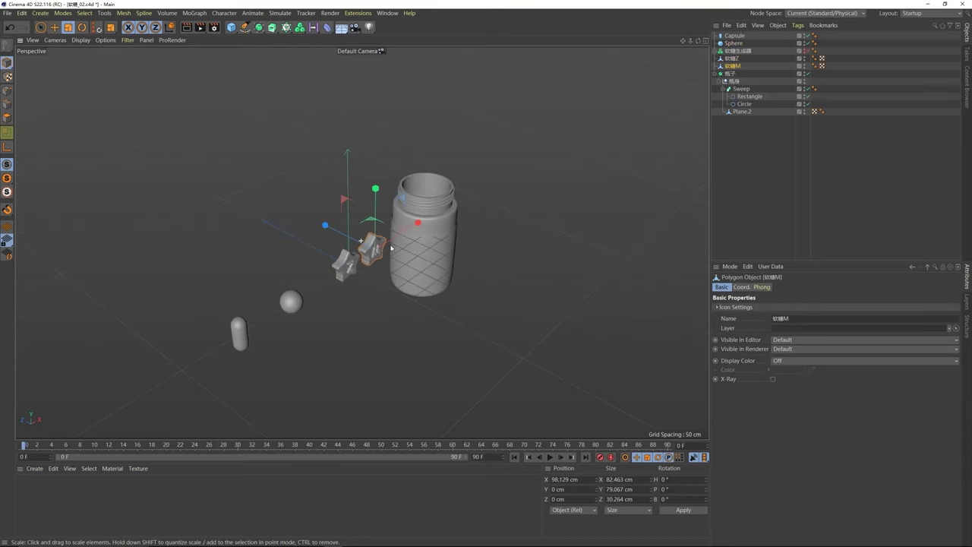
left_click(347, 256)
mouse_move(340, 267)
left_mouse_down("alt")
mouse_move(334, 274)
mouse_move(362, 284)
mouse_move(345, 280)
left_mouse_up("alt")
left_click_drag(289, 254, 316, 239)
left_click(357, 243)
left_click_drag(338, 265, 241, 263, "alt")
left_click(332, 262)
Step: Bring the sphere and capsule closer to the stars, placing the capsule at X about -315 cm
left_click(256, 260)
key("e")
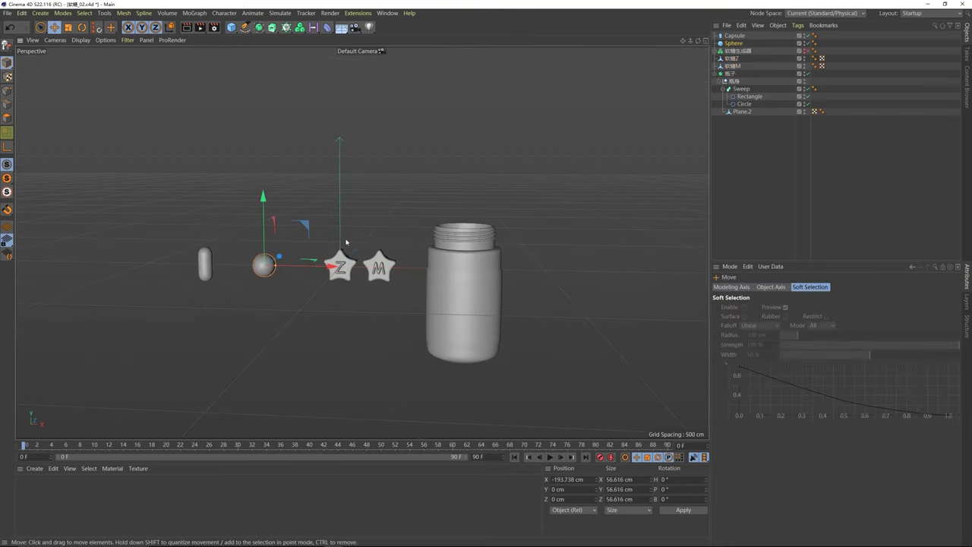
mouse_move(298, 270)
left_mouse_down()
mouse_move(309, 270)
mouse_move(283, 268)
left_mouse_up()
left_click(206, 265)
left_click_drag(345, 266, 349, 274, "alt")
scroll(349, 274, "down", 2)
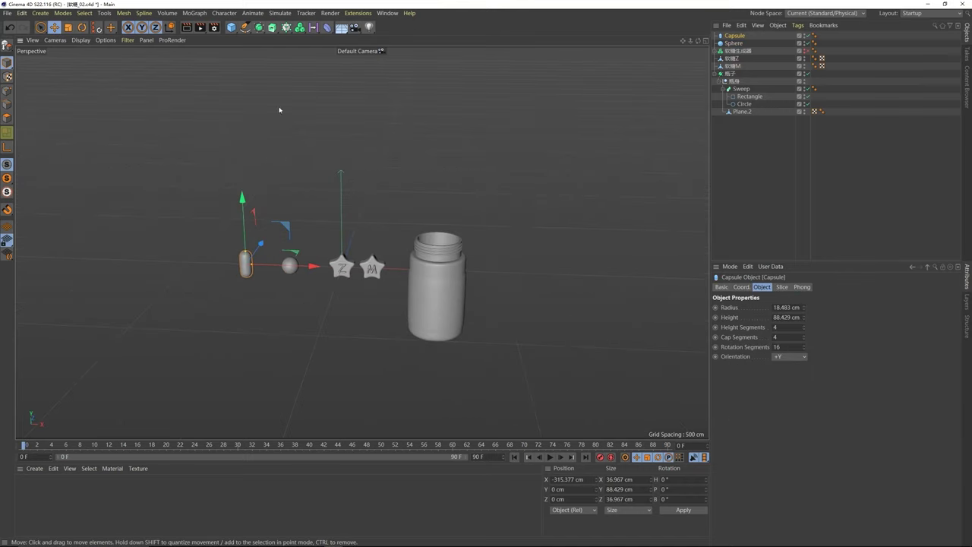
Step: Add a floor plane under the bottle and candies and enlarge it to about 2649 cm wide and 3096 cm high
left_click_drag(232, 29, 310, 51)
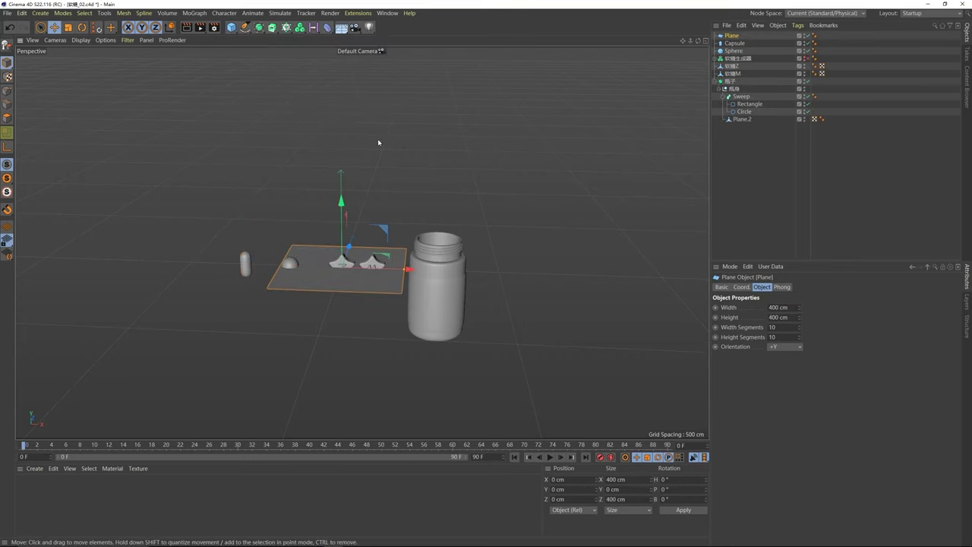
left_click_drag(326, 249, 371, 287, "alt")
middle_click_drag(371, 287, 315, 221, "alt")
scroll(315, 219, "down", 1)
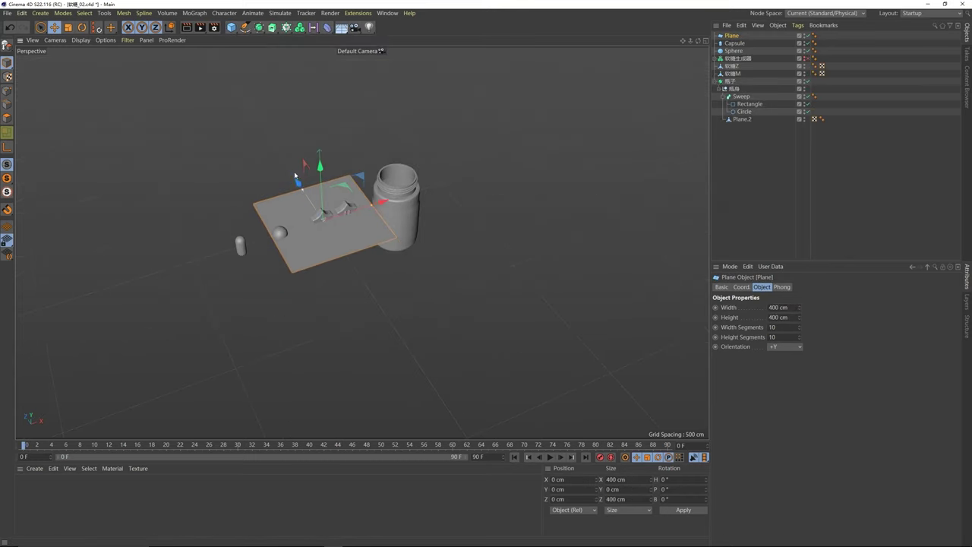
left_click_drag(300, 188, 209, 75)
left_click_drag(371, 208, 605, 135)
left_click_drag(221, 67, 203, 40)
scroll(389, 158, "down", 2)
left_click_drag(389, 160, 601, 126, "alt")
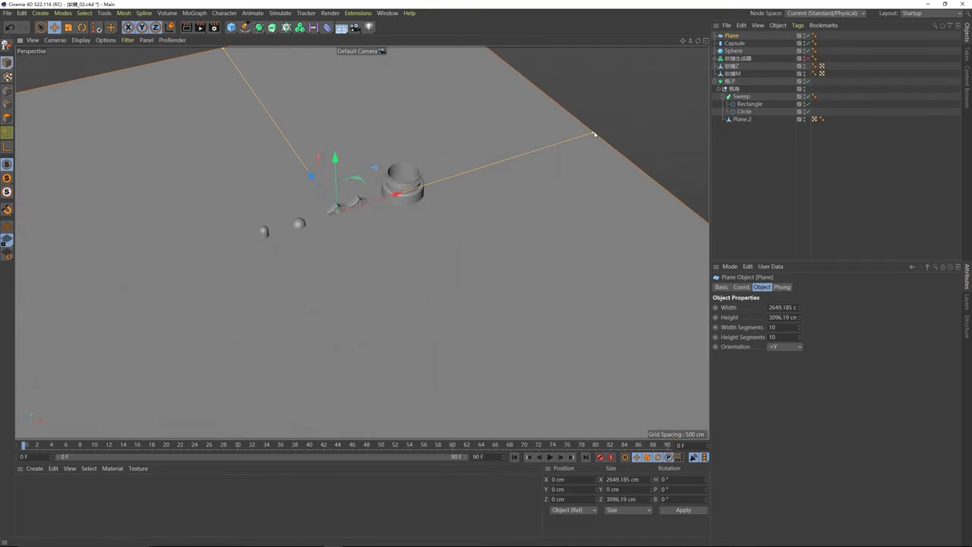
Step: Raise the bottle to Y about 287 cm and tip it over with a 90° pitch rotation
left_click(399, 184)
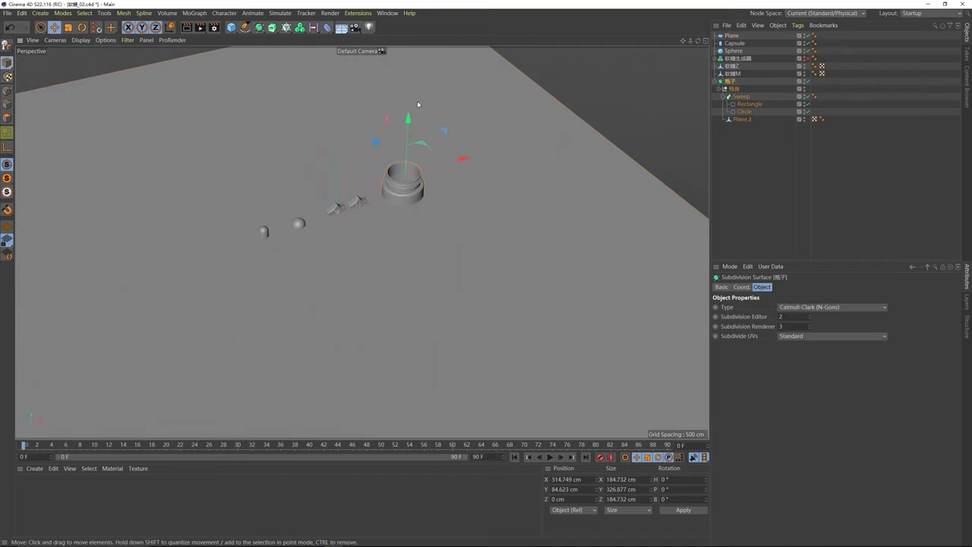
left_click_drag(408, 120, 404, 80)
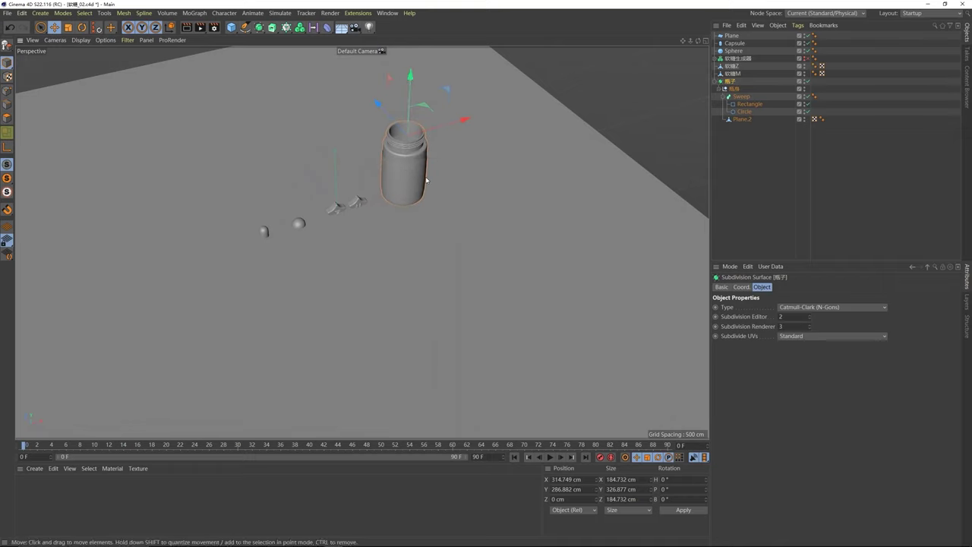
key("r")
left_click_drag(424, 123, 385, 161)
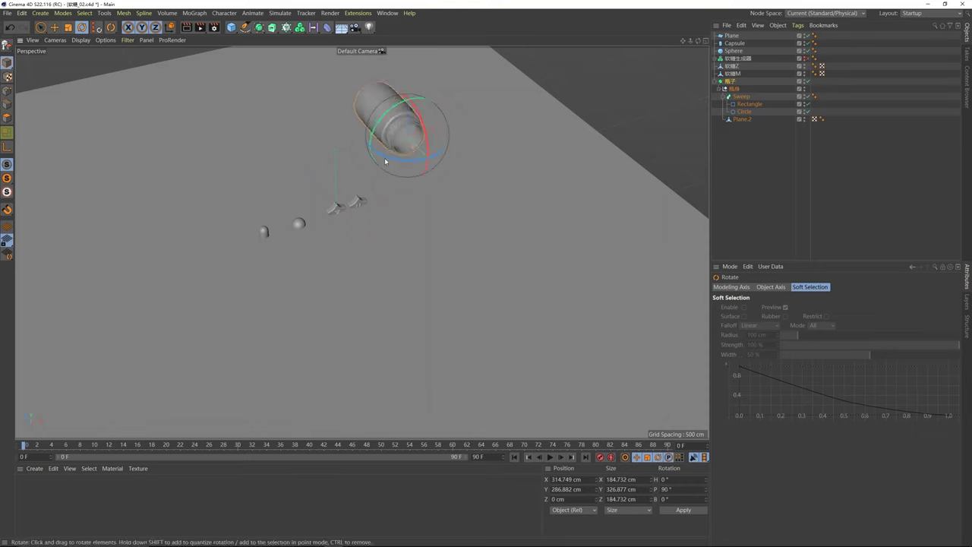
Step: Lower the tipped bottle to Y about 86 cm and move it behind the candies to X about -96 cm
key("e")
mouse_move(406, 104)
left_mouse_down()
mouse_move(408, 133)
mouse_move(408, 120)
left_mouse_up()
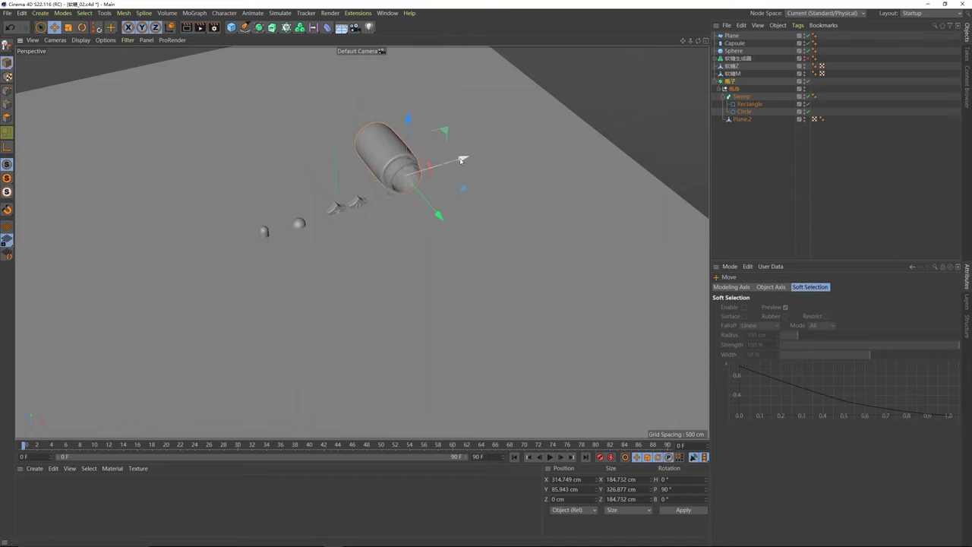
left_click_drag(461, 160, 365, 193)
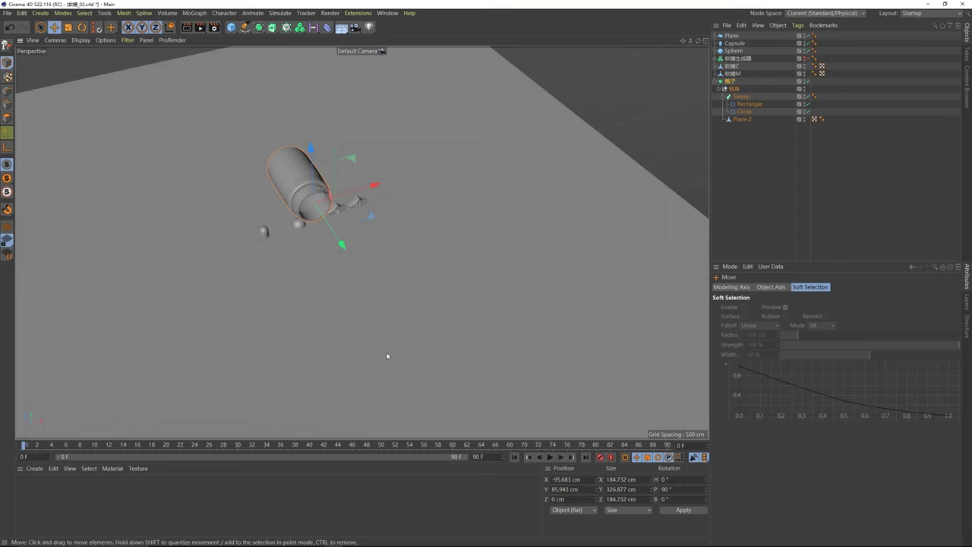
Step: Set the renderer to ProRender and the output size to a square 1280 x 1280 pixels
left_click(217, 27)
left_click_drag(278, 15, 576, 146)
left_click(583, 171)
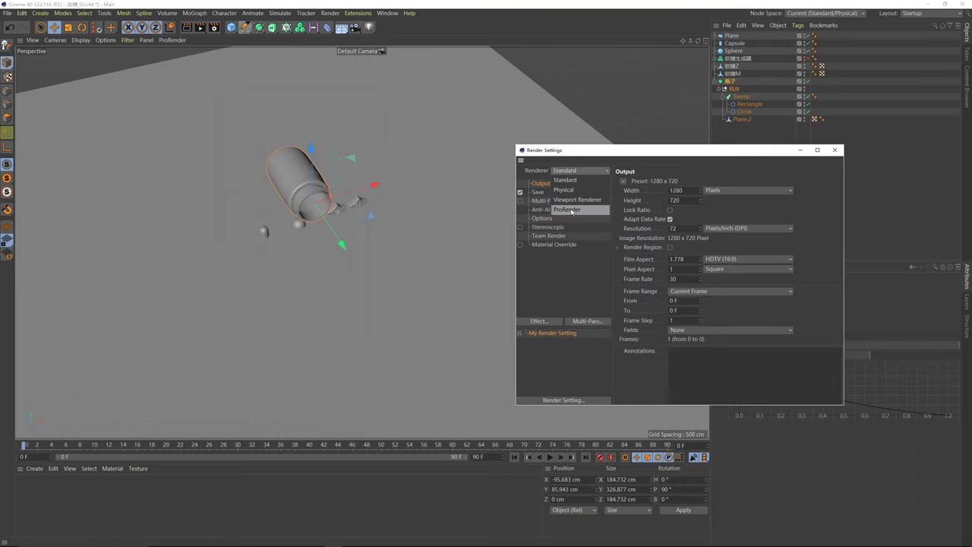
left_click(573, 210)
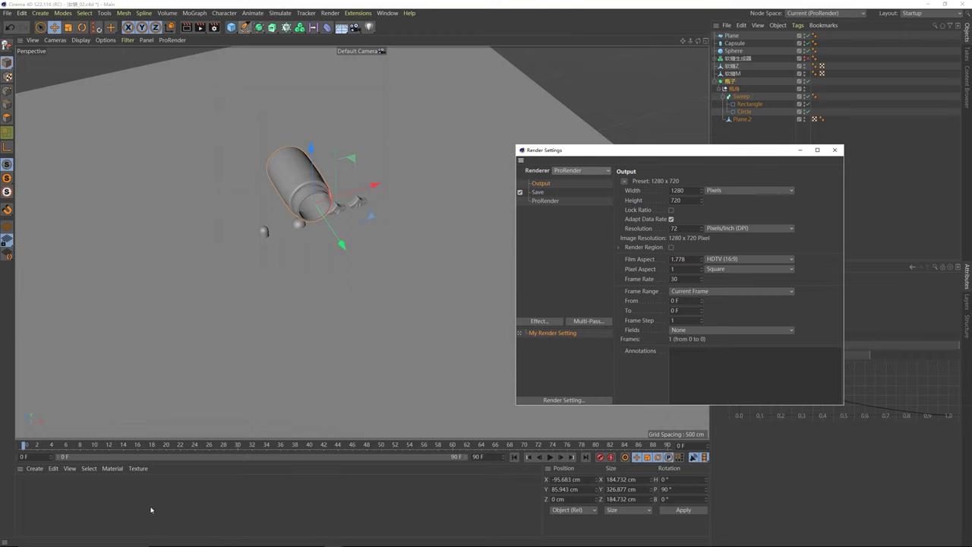
left_click(570, 171)
left_click(580, 208)
left_click_drag(591, 154, 587, 153)
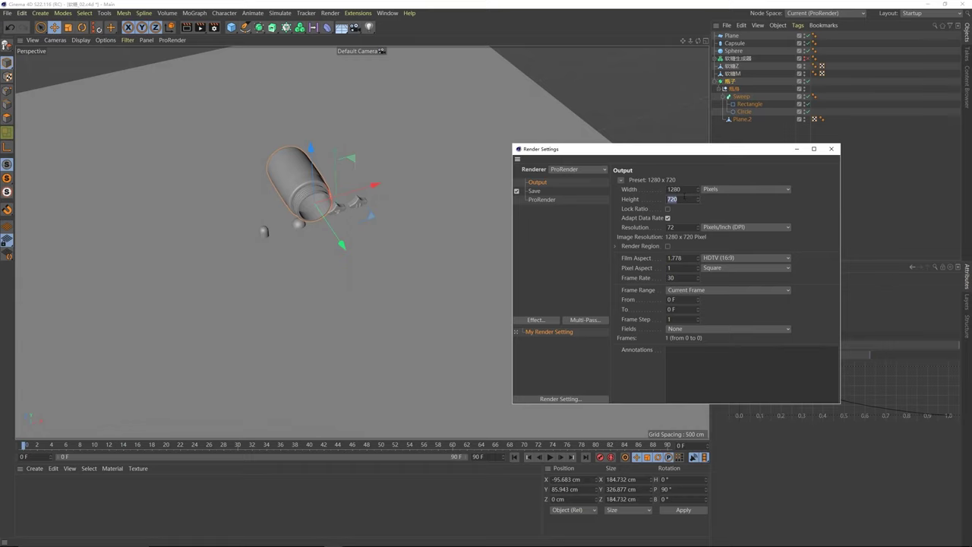
key("Return")
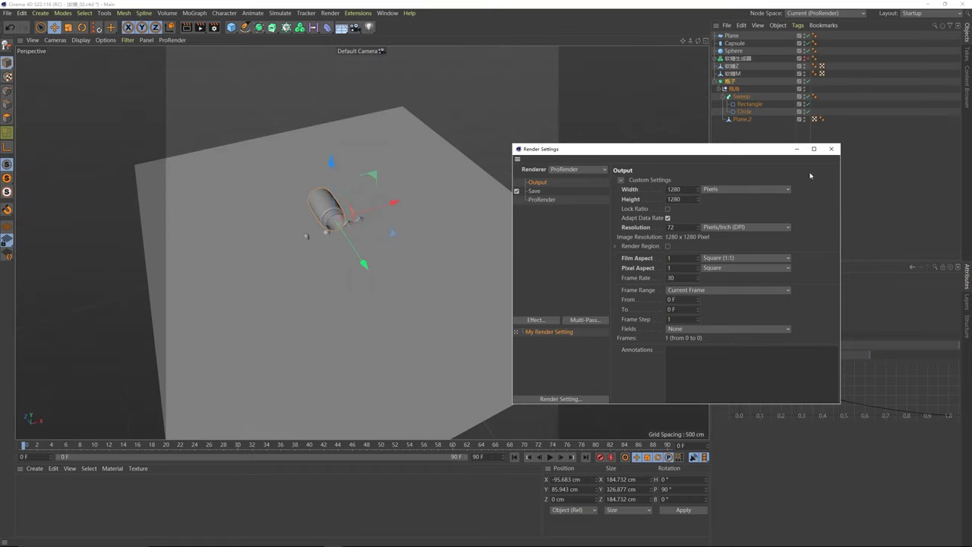
left_click(833, 150)
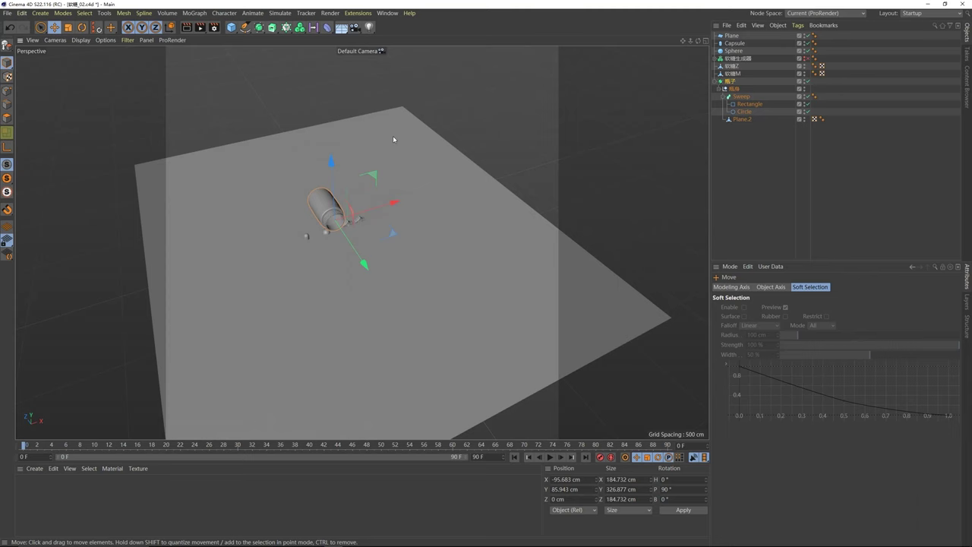
Step: Add a camera, look through it, and bring it closer to the bottle and candies
left_click(354, 28)
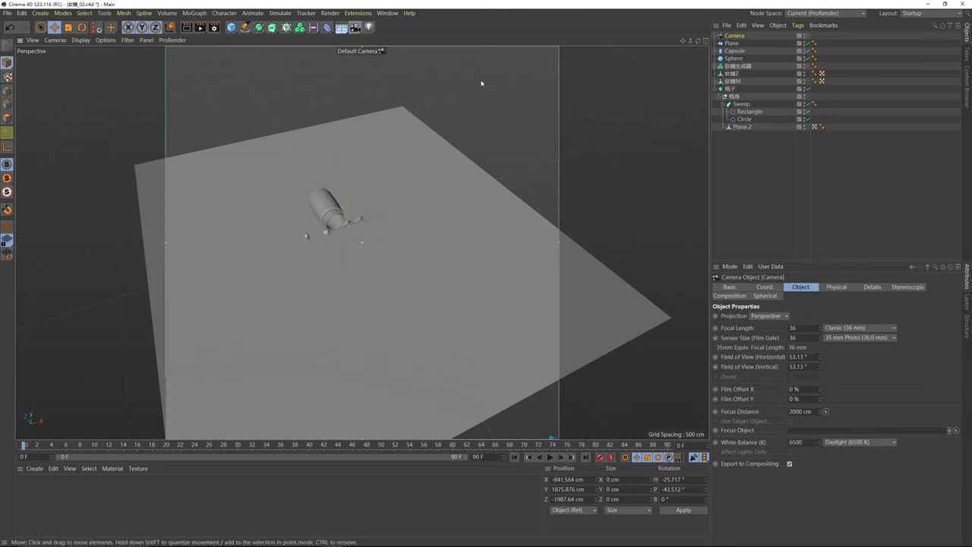
left_click(807, 35)
scroll(334, 227, "up", 6)
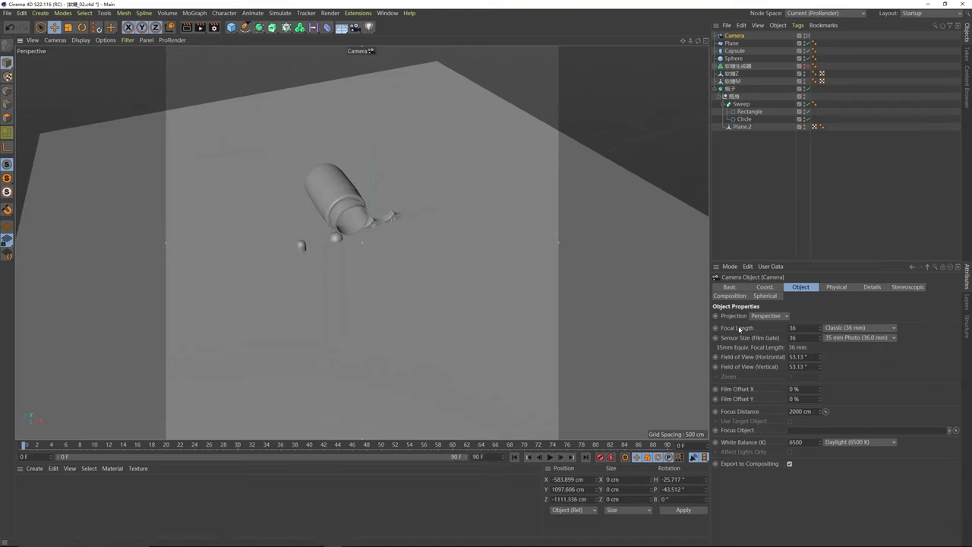
Step: Set the camera's focal length to Tele (135 mm) and reframe it so the bottle and all candies fit the square frame
left_click(828, 328)
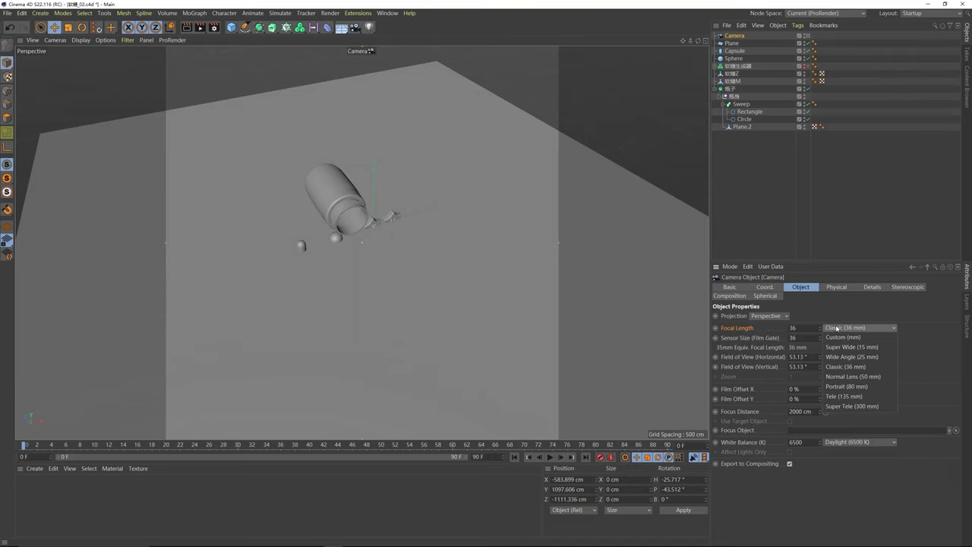
left_click(848, 397)
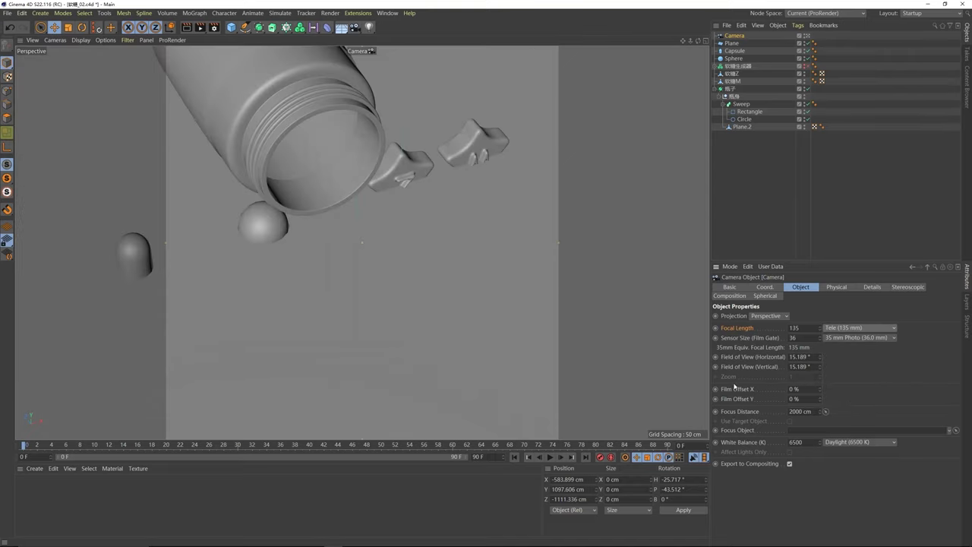
scroll(326, 198, "down", 5)
scroll(326, 199, "down", 8)
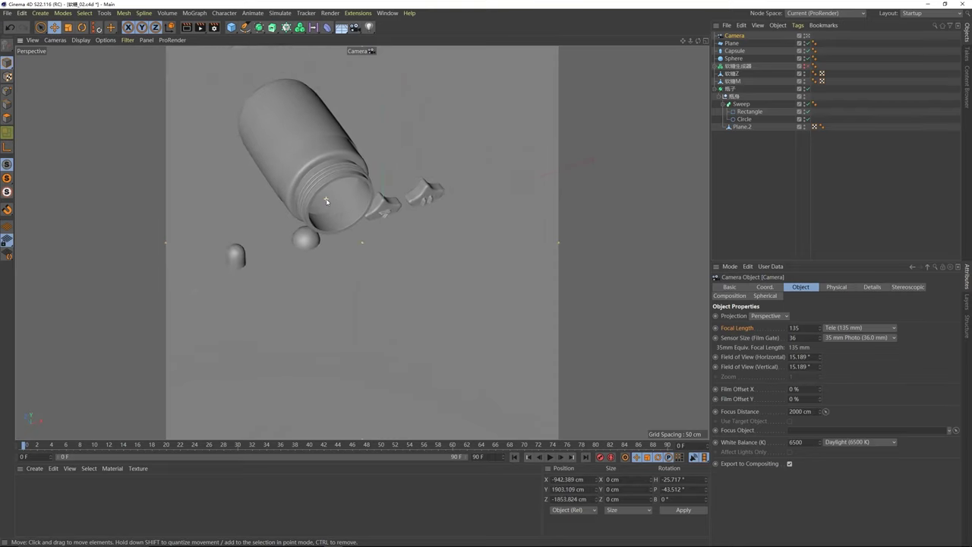
scroll(318, 187, "up", 4)
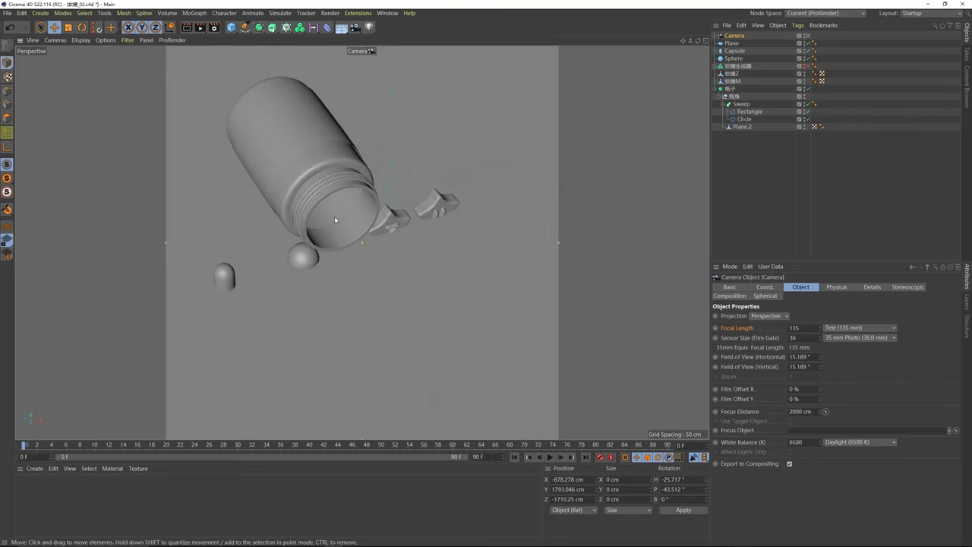
mouse_move(334, 219)
left_mouse_down("alt")
mouse_move(345, 221)
mouse_move(344, 211)
mouse_move(340, 220)
left_mouse_up("alt")
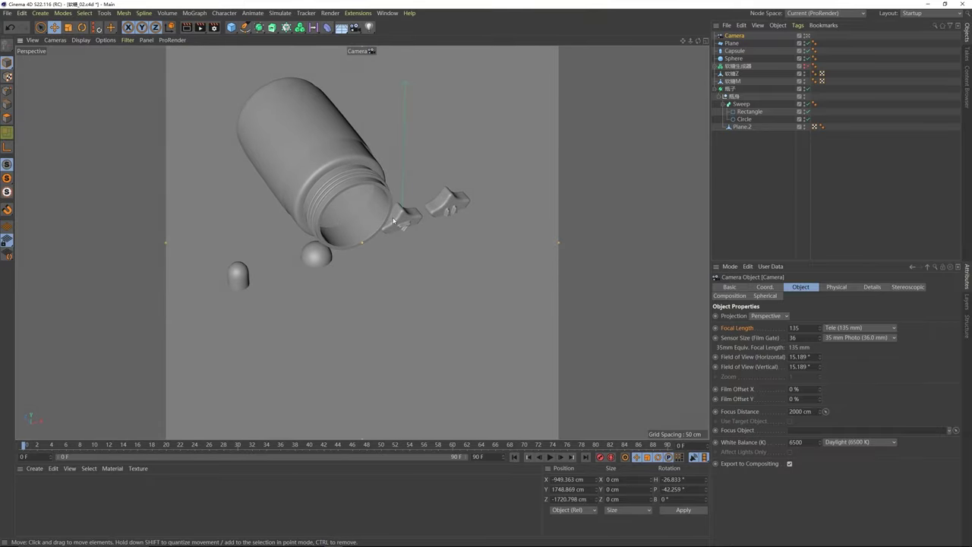
Step: Raise the Z star out of the floor to Y about 36 cm
left_click(343, 218)
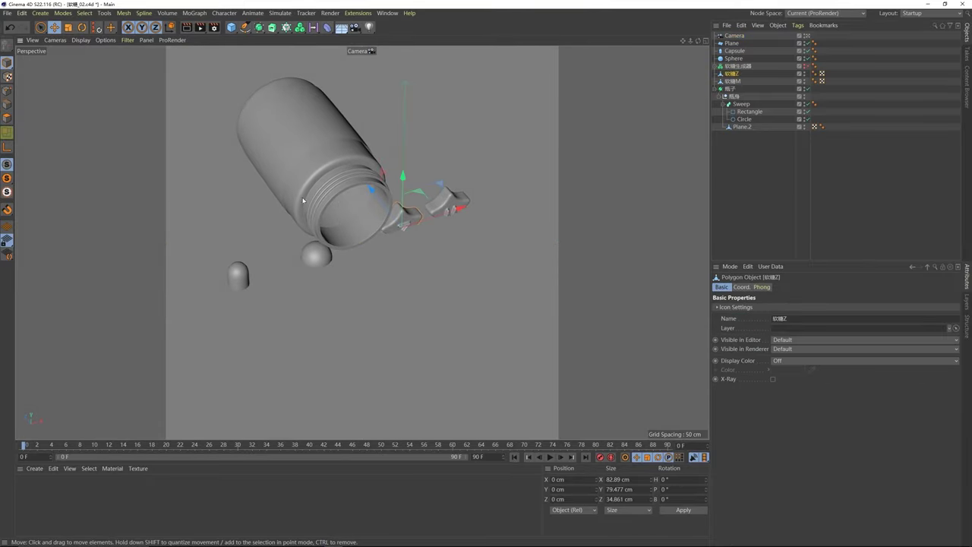
left_click(349, 226)
left_click(403, 220)
left_click(355, 227)
left_click(413, 214)
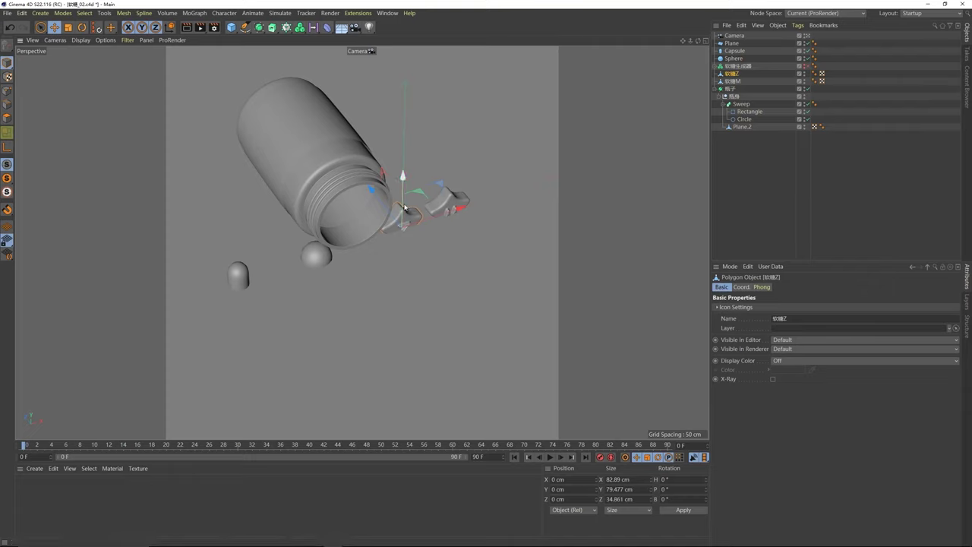
left_click_drag(404, 204, 405, 189)
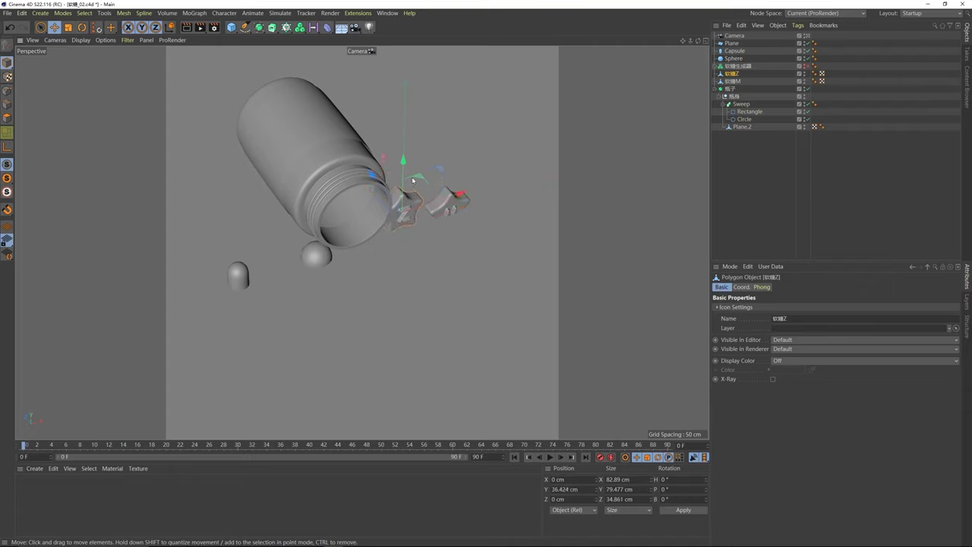
Step: Lock the camera's position, scale and rotation by adding a Protection tag while looking through it
left_click(737, 35)
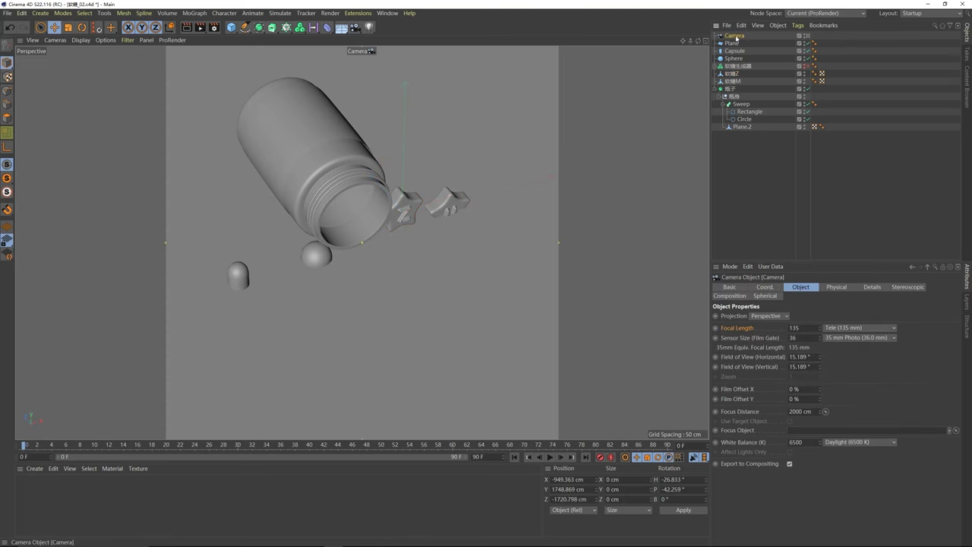
left_click(809, 36)
left_click(809, 36)
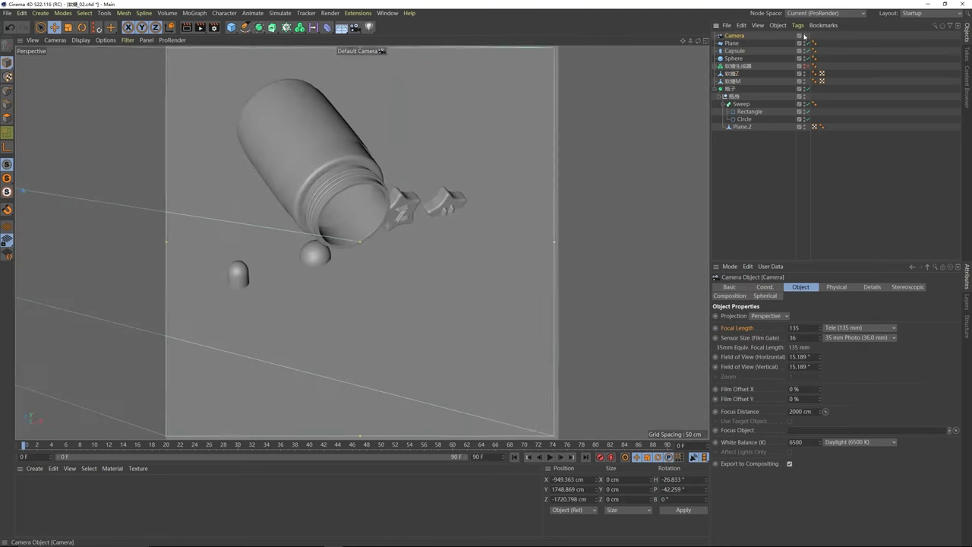
right_click(742, 36)
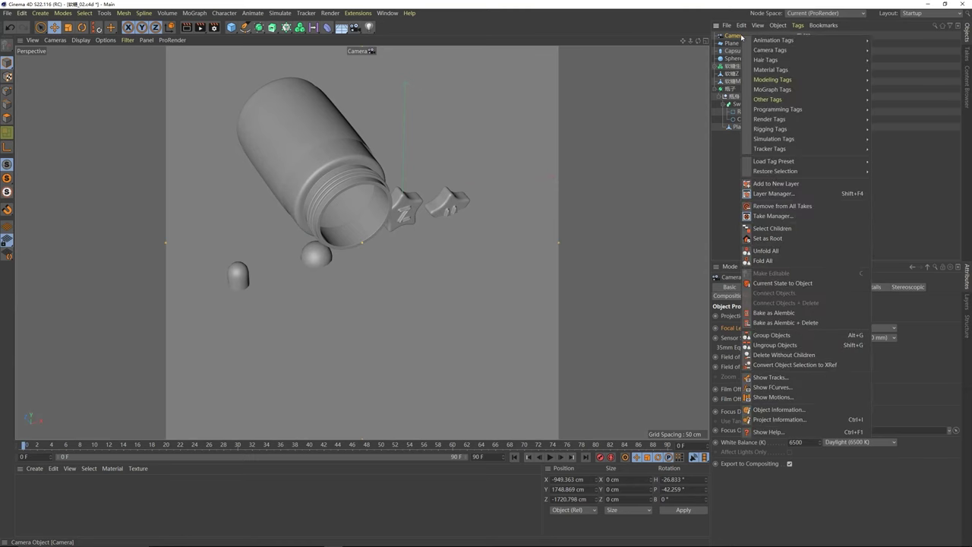
mouse_move(785, 140)
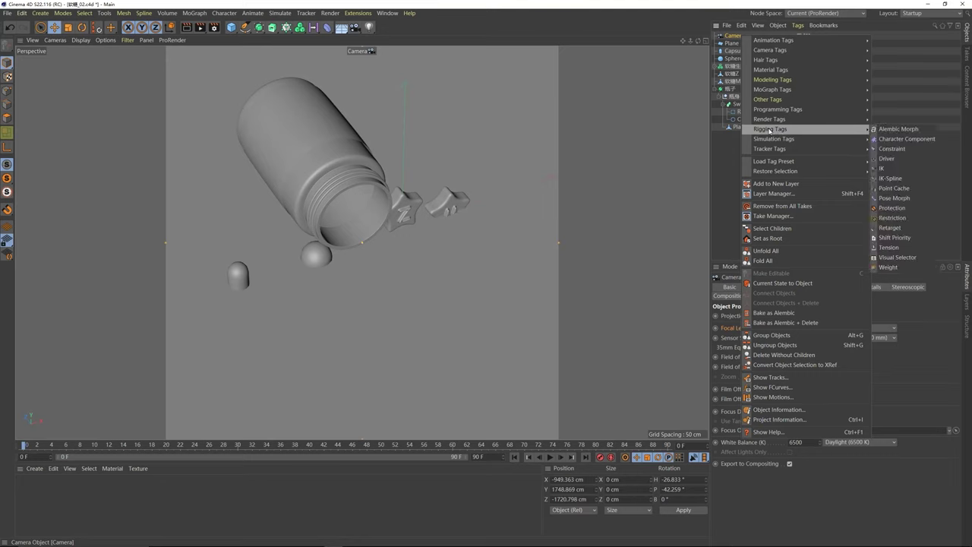
left_click(891, 208)
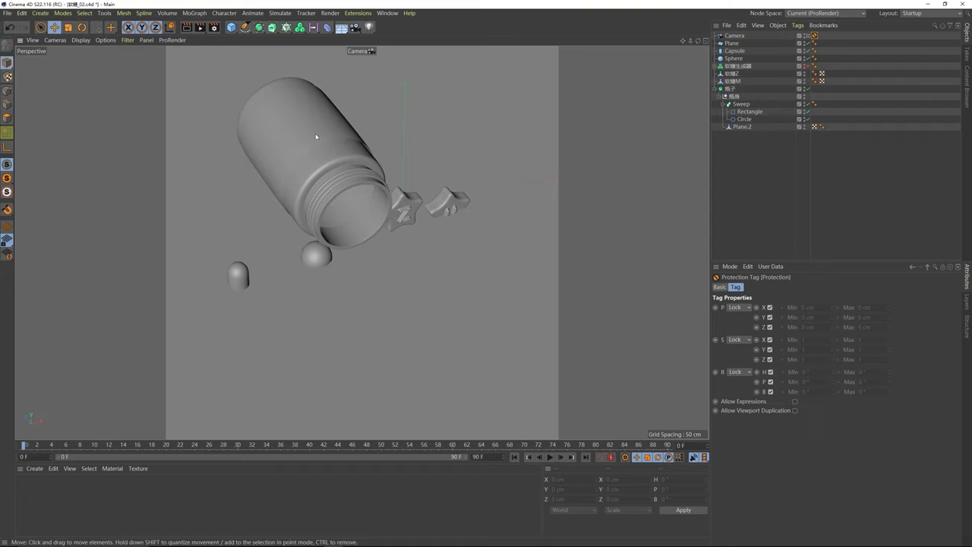
left_click(193, 94)
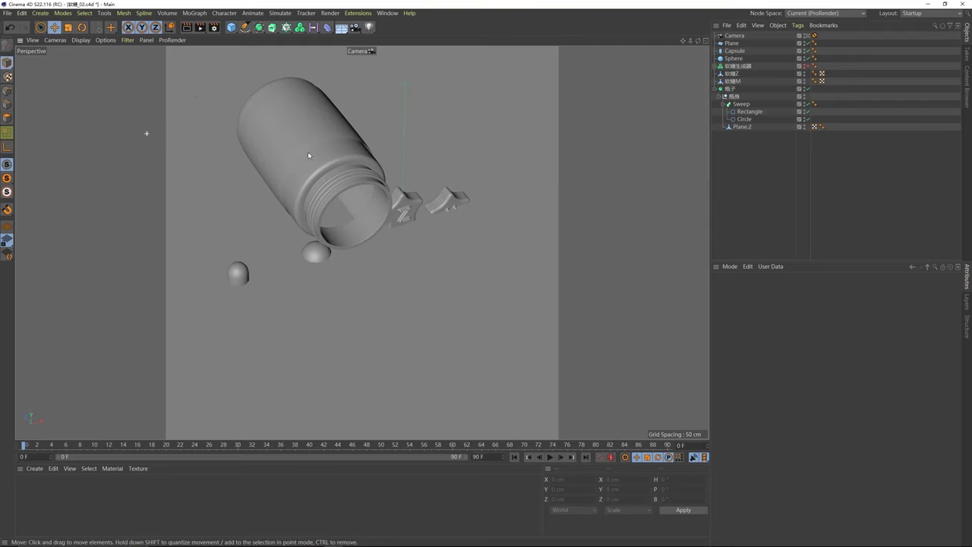
key("ctrl+z")
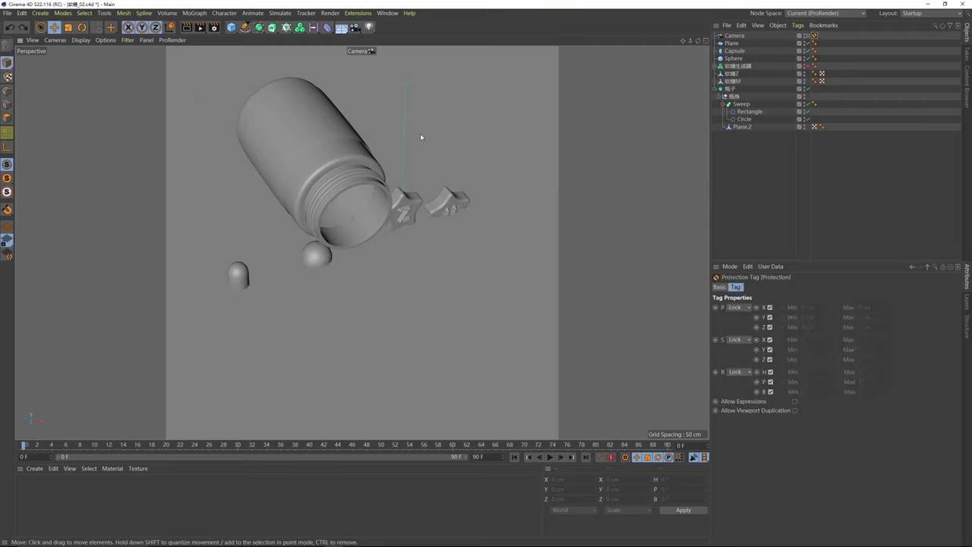
key("ctrl+z")
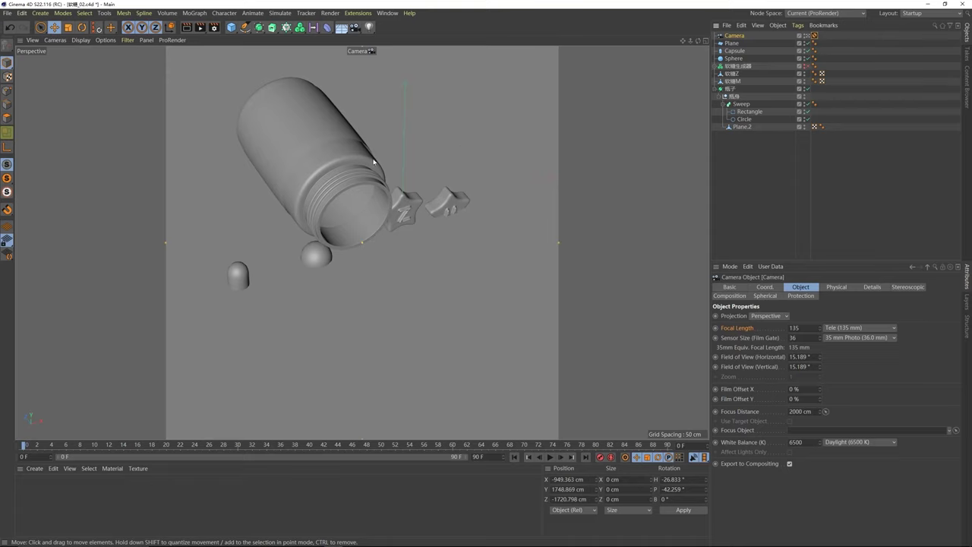
Step: Leave the camera view and frame the bottle's mouth and the candies closely from a lower angle in the default view
left_click(843, 52)
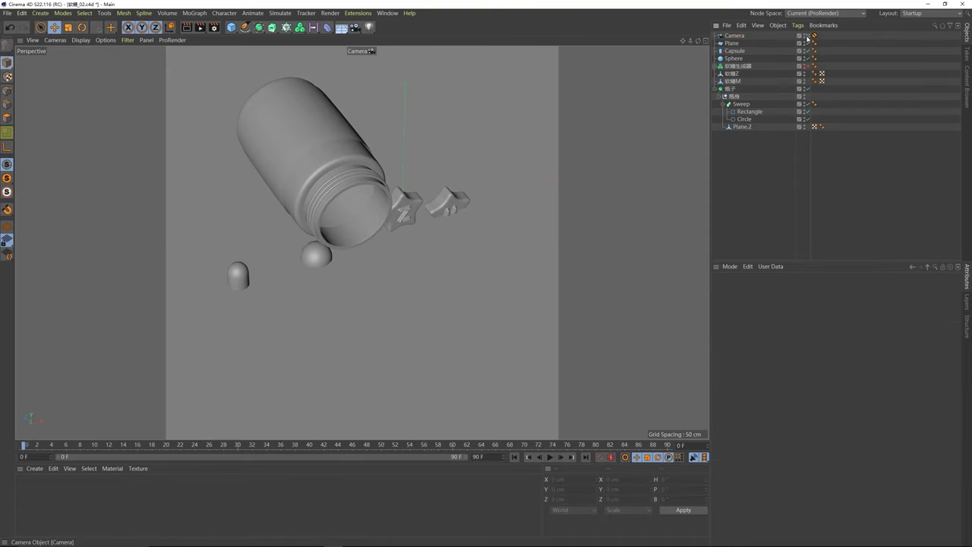
left_click(807, 37)
left_click_drag(360, 256, 343, 206, "alt")
scroll(332, 237, "up", 3)
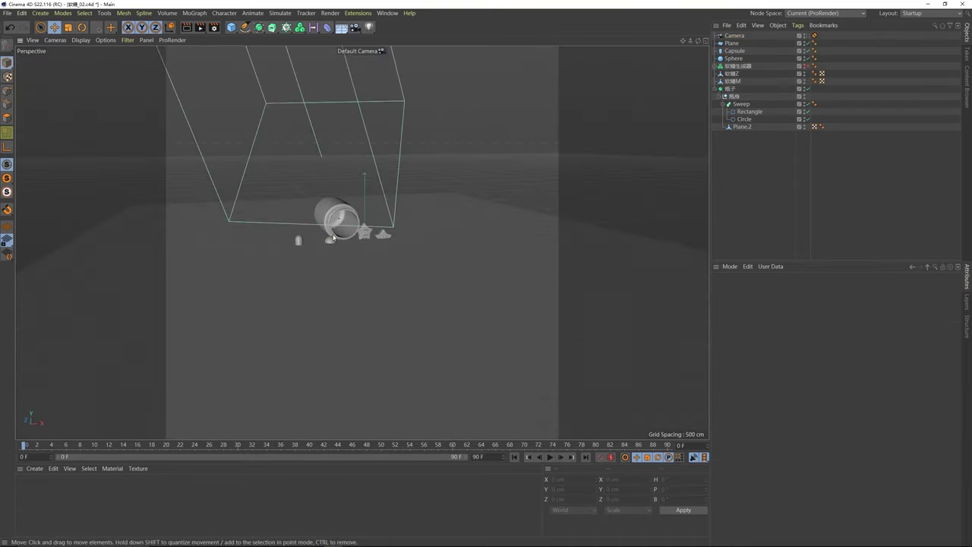
scroll(333, 238, "up", 10)
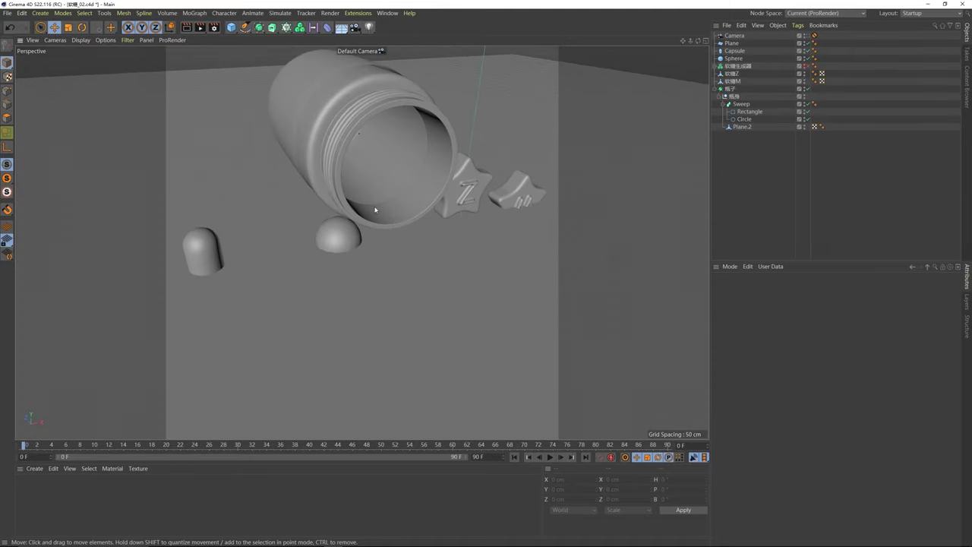
Step: Move the capsule from the floor into the open jar and pitch it about 90°
left_click(455, 183)
left_click_drag(336, 230, 209, 261, "alt")
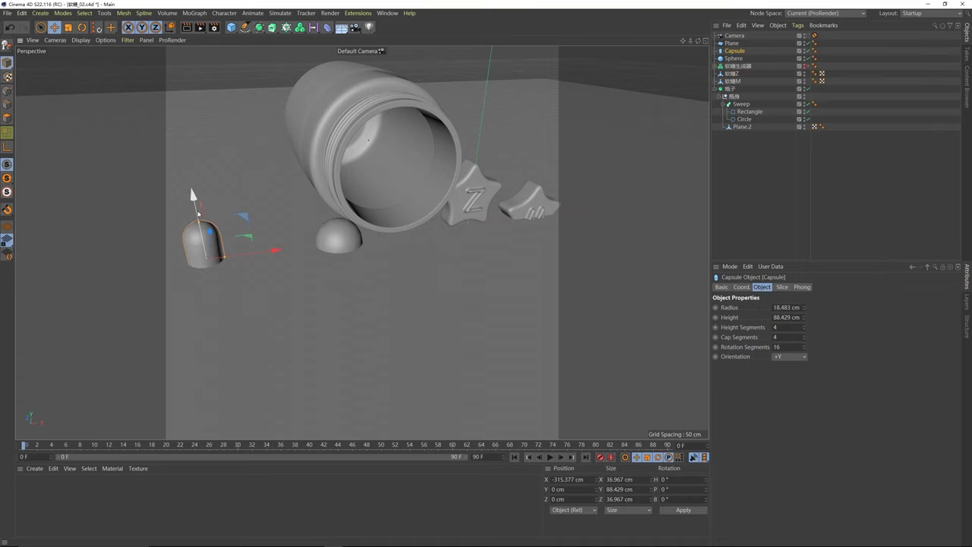
left_click_drag(197, 214, 457, 195)
left_click_drag(386, 189, 342, 142)
left_click_drag(368, 176, 371, 206, "alt")
key("r")
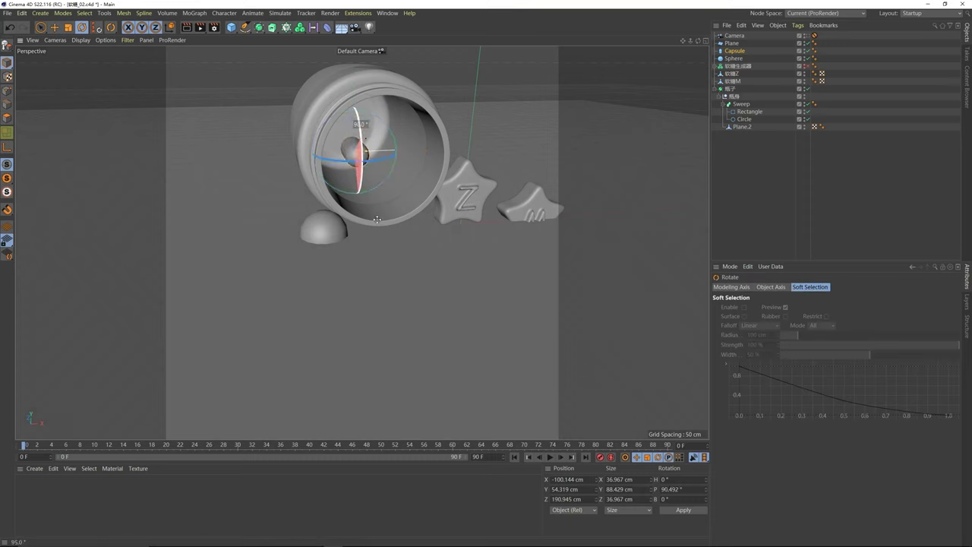
Step: Lower the capsule inside the jar to about Y 14 cm and tilt its pitch to about 86°
key("e")
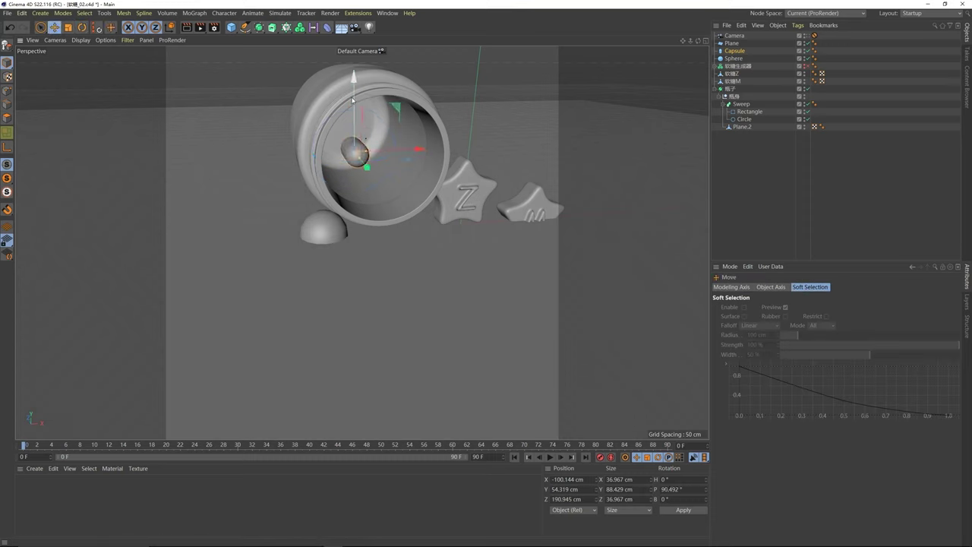
left_click_drag(352, 99, 357, 124)
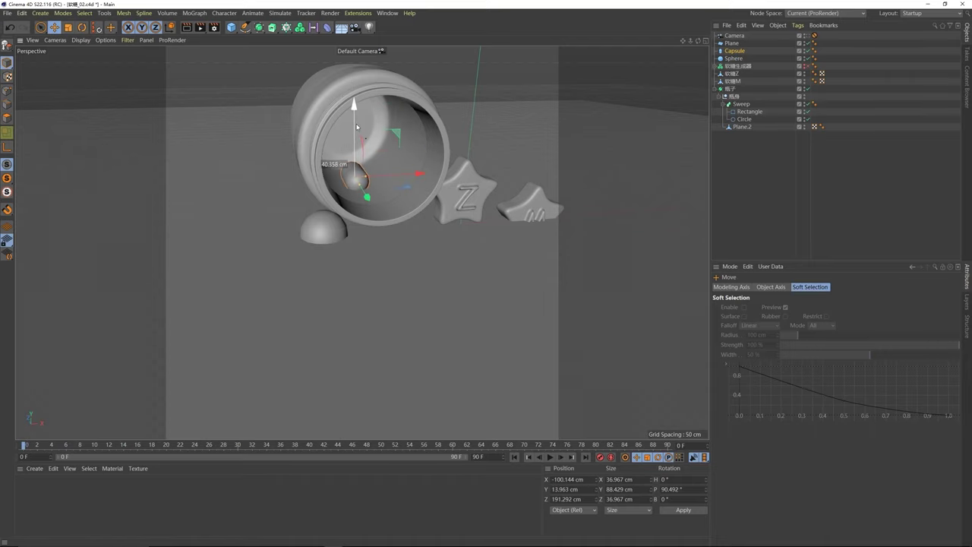
key("r")
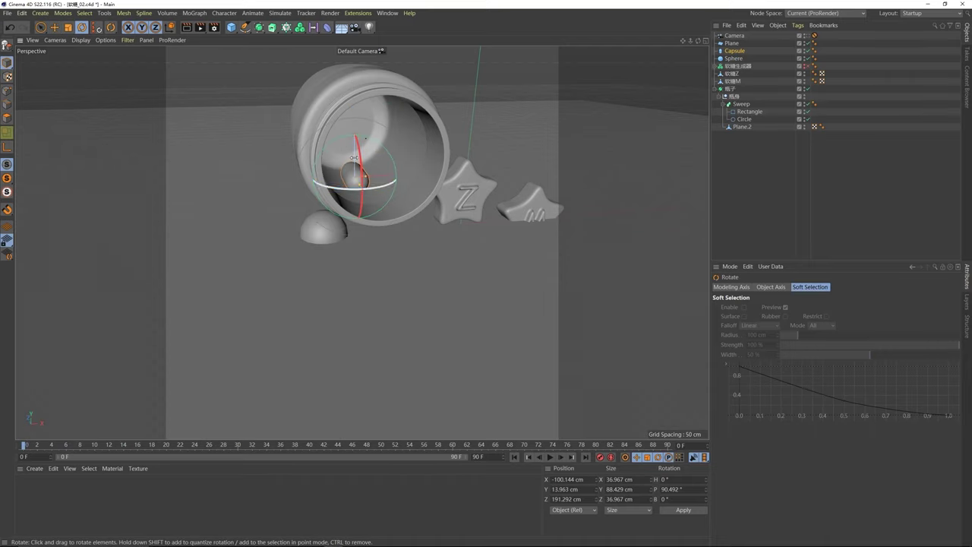
left_click_drag(354, 158, 339, 233)
Step: Move the sphere from the floor into the jar beside the capsule, at about X -136, Y 39, Z 160 cm
left_click(323, 230)
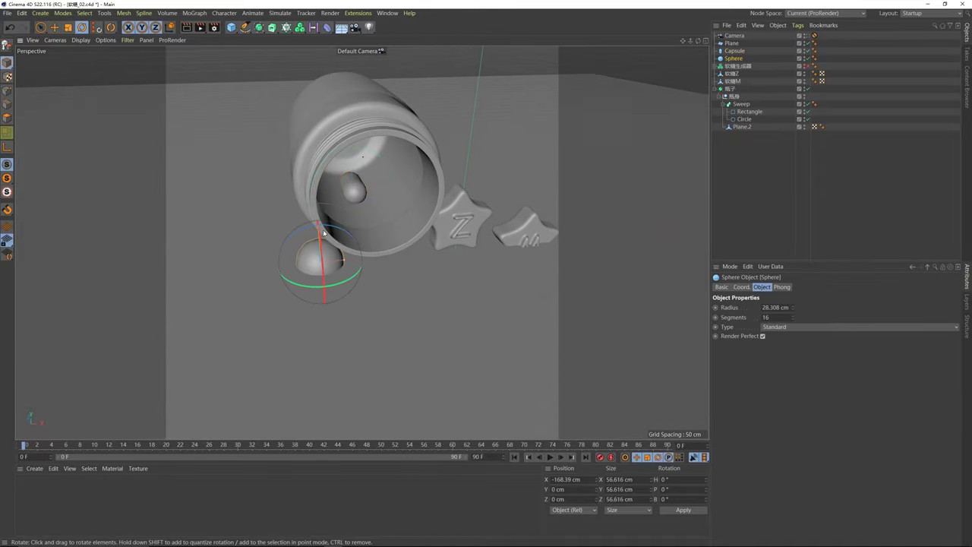
key("e")
left_click_drag(317, 199, 314, 158)
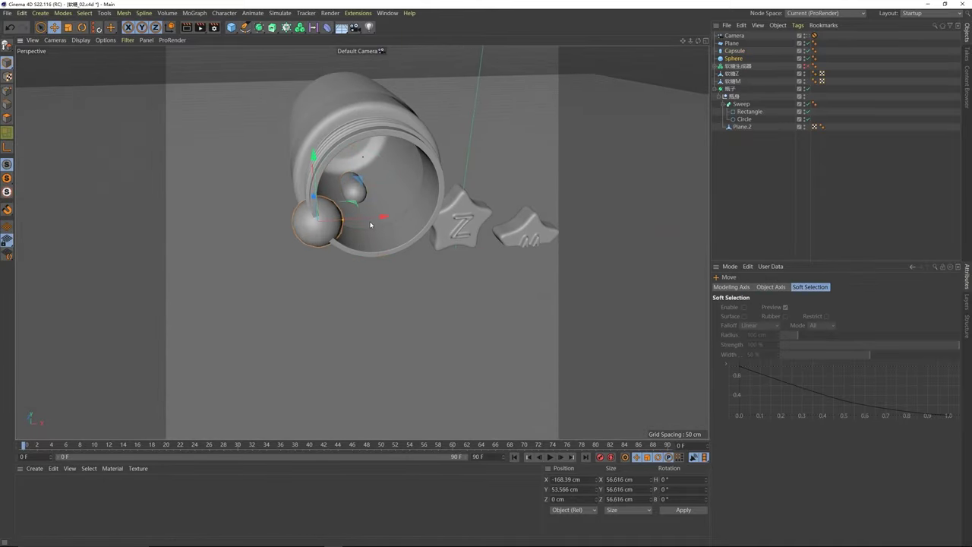
left_click_drag(379, 218, 437, 213)
left_click_drag(347, 218, 281, 183, "alt")
left_click_drag(335, 148, 335, 170)
left_click_drag(392, 199, 365, 199)
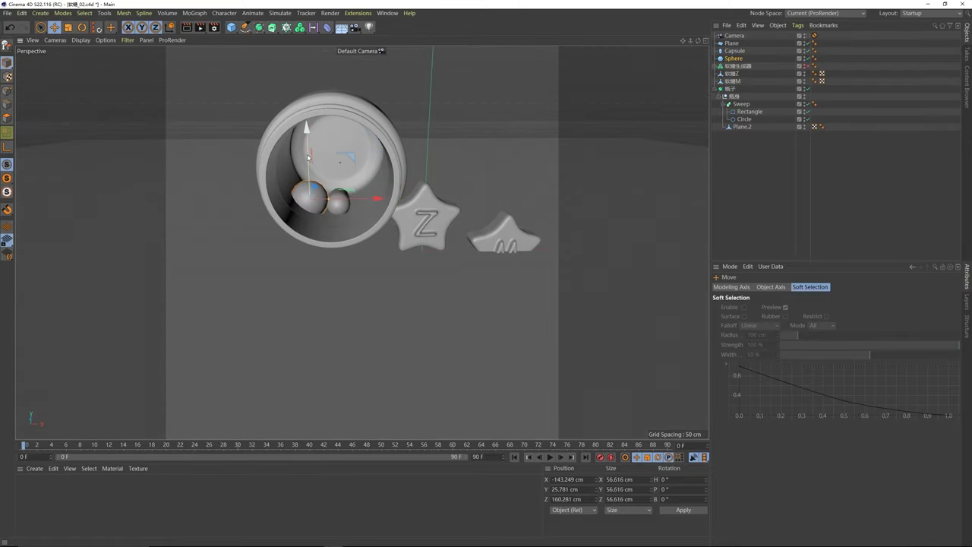
left_click_drag(310, 160, 310, 150)
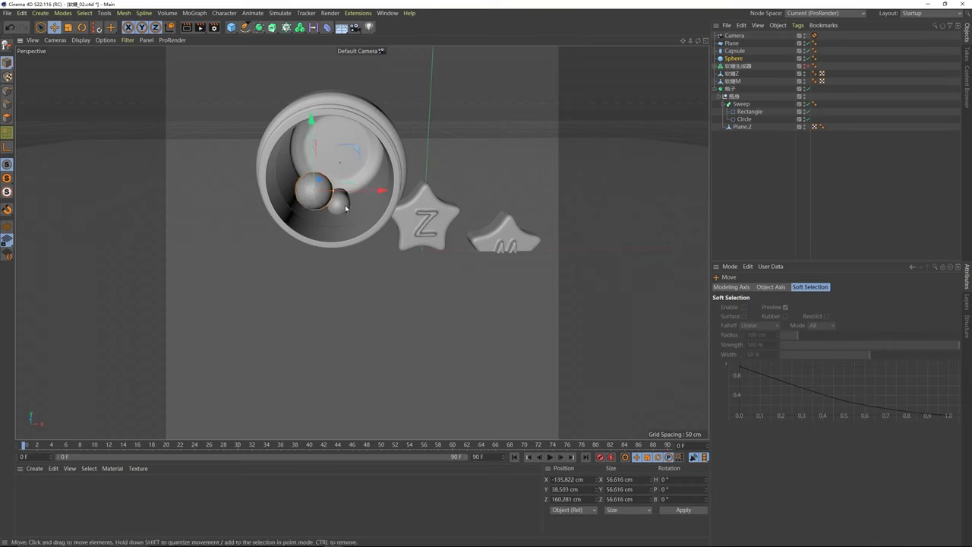
Step: Space the capsule and sphere apart inside the jar, at about X -82 cm and X -130 cm
left_click(339, 202)
mouse_move(366, 202)
left_mouse_down()
mouse_move(352, 169)
mouse_move(350, 193)
left_mouse_up()
left_click(322, 193)
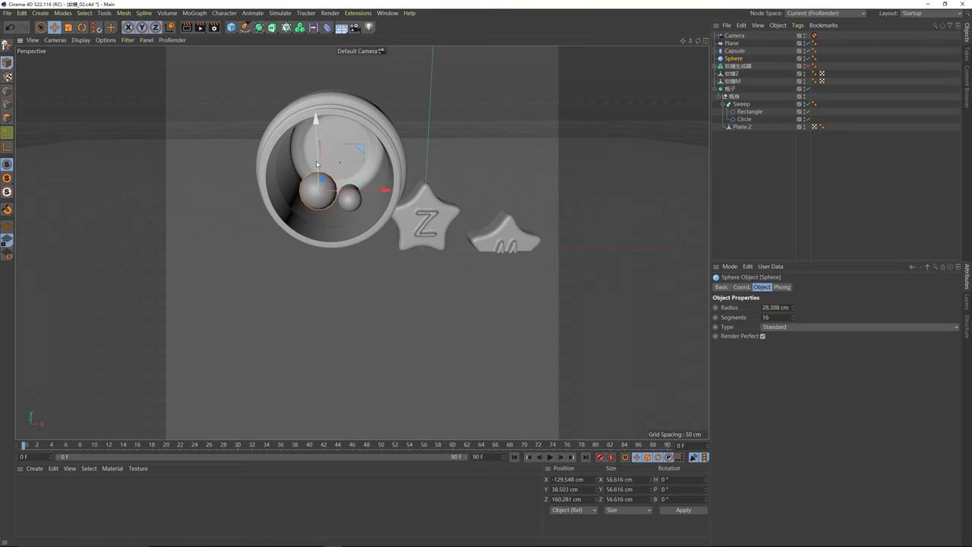
left_click_drag(319, 164, 321, 165)
Step: Bring the capsule forward in the jar, bank it to about -32°, and place a rotated duplicate behind it
left_click(352, 203)
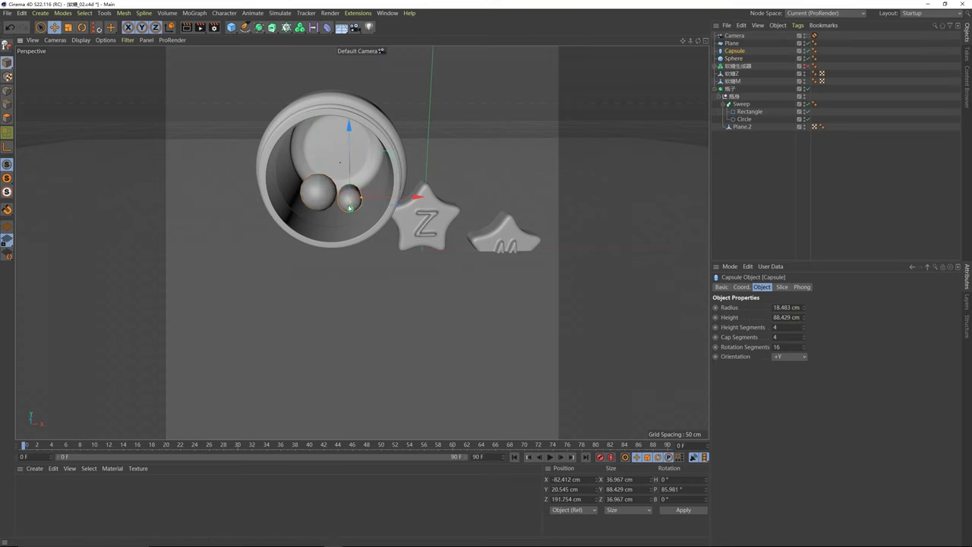
left_click_drag(351, 203, 368, 217, "alt")
left_click(82, 27)
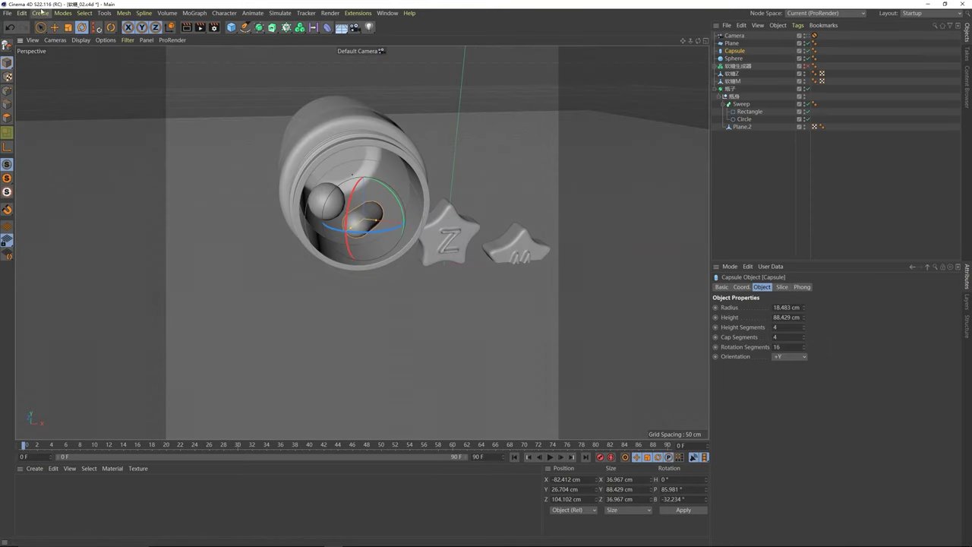
left_click(54, 28)
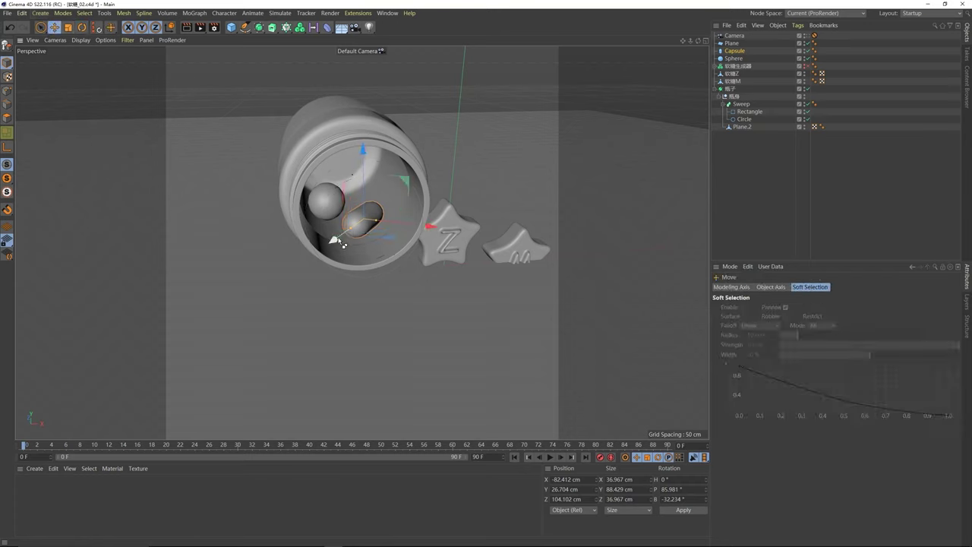
left_click_drag(342, 243, 435, 207)
key("r")
left_click_drag(384, 207, 331, 202, "alt")
Step: Duplicate the sphere and place the copy toward the jar's mouth, at about X -81, Y 43, Z 52 cm
left_click(332, 204)
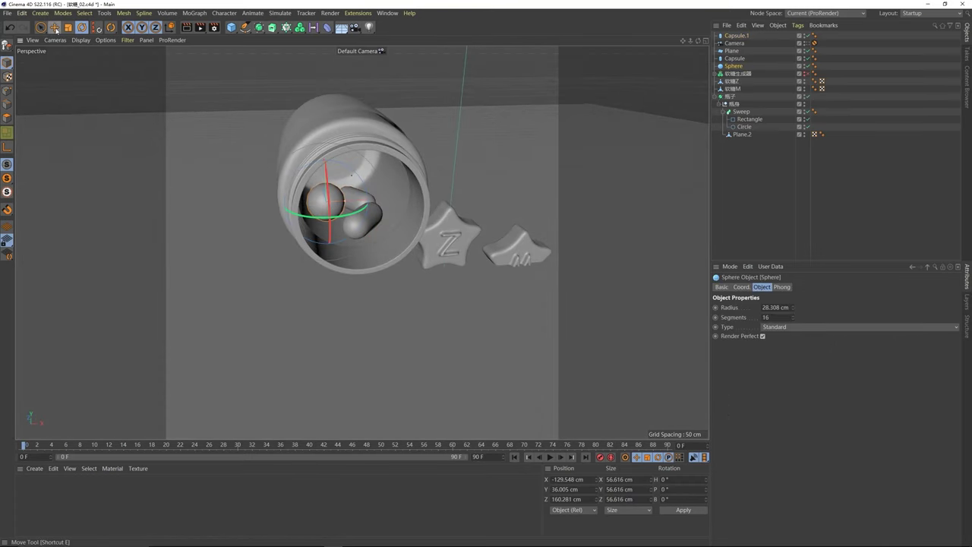
left_click(55, 28)
left_click(322, 200)
key("super")
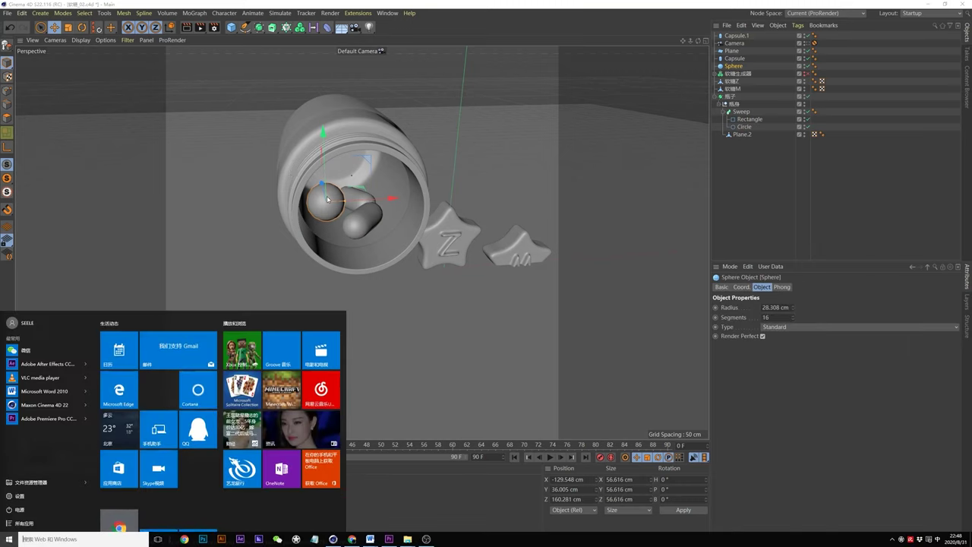
key("super")
left_click_drag(321, 200, 342, 225, "alt")
left_click(352, 217)
Step: Duplicate the Z star, pitch the copy to -90°, and move it deep into the jar at about X -128, Z 265 cm
left_click(465, 237)
left_click_drag(465, 237, 465, 221, "alt")
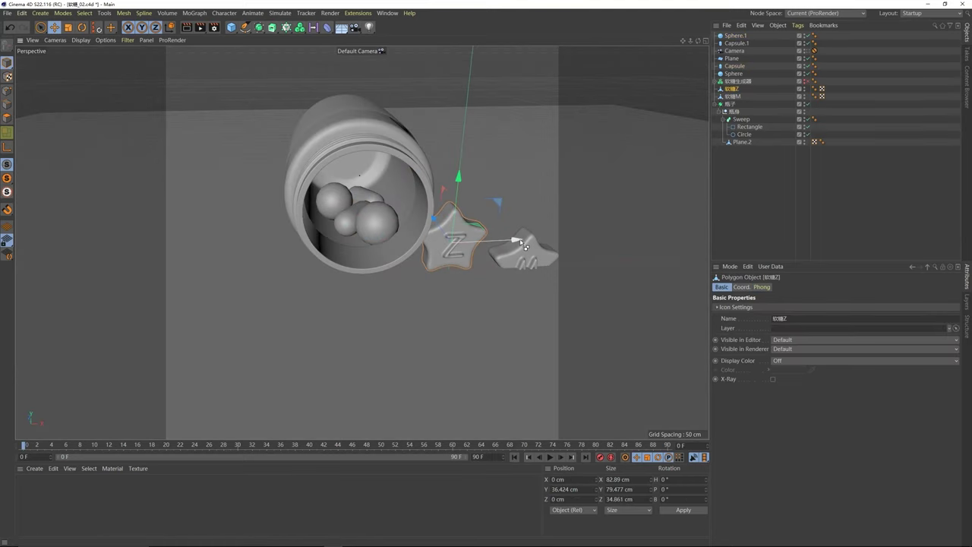
left_click_drag(525, 244, 345, 143, "ctrl")
key("r")
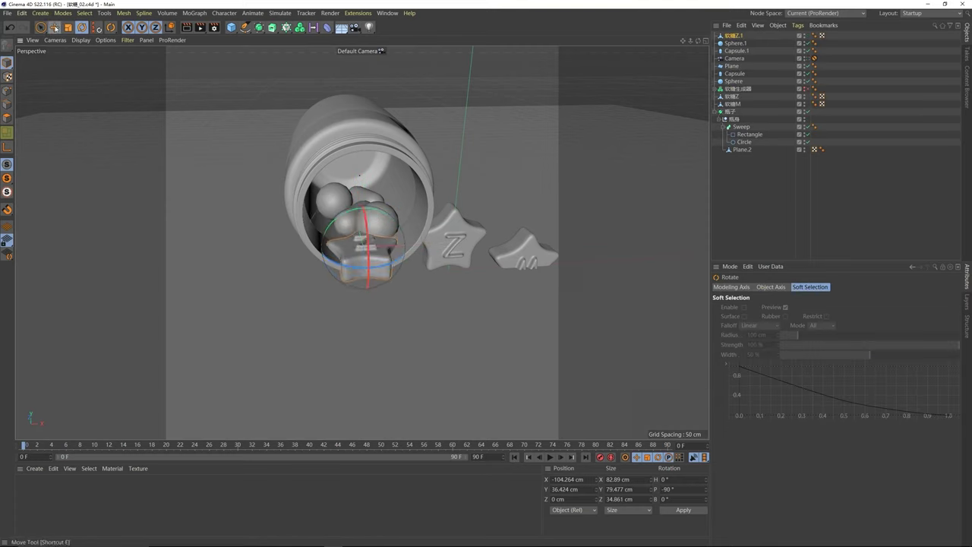
left_click(55, 27)
left_click_drag(395, 244, 364, 180, "alt")
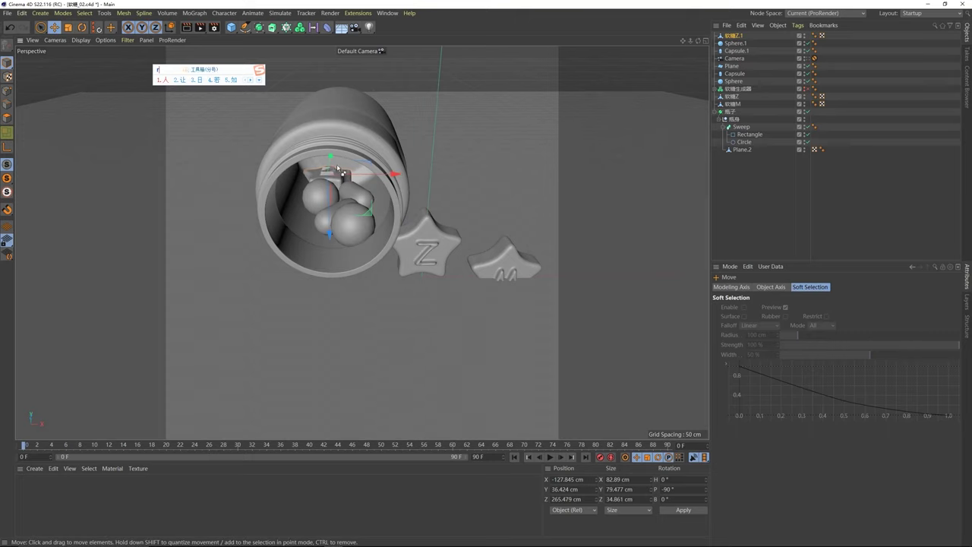
Step: Rotate the star copy in the jar to heading 90°, pitch about -59°, bank 90°, and nudge it to about X -127, Y 37 cm
key("r")
left_click_drag(359, 163, 375, 175)
left_click(54, 29)
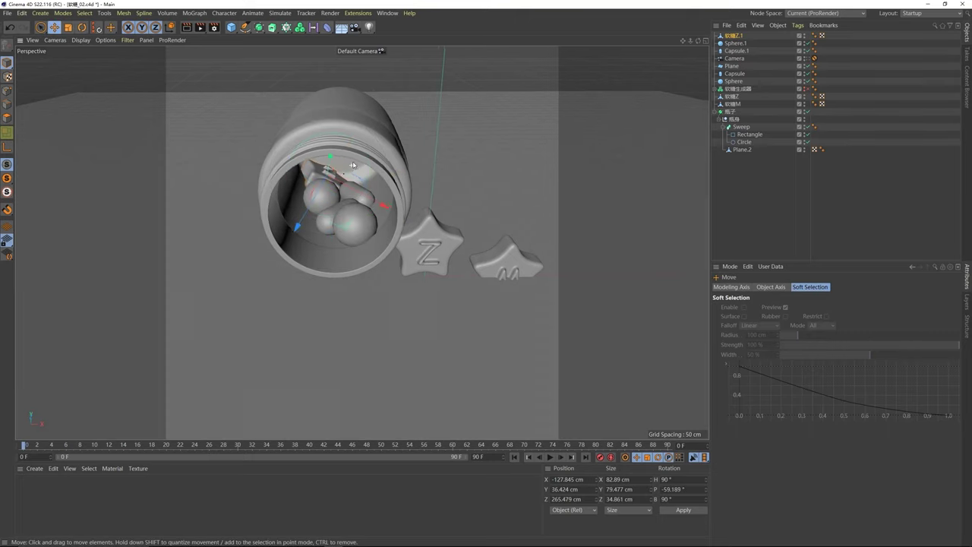
mouse_move(329, 209)
left_mouse_down("alt")
mouse_move(324, 176)
mouse_move(328, 201)
left_mouse_up("alt")
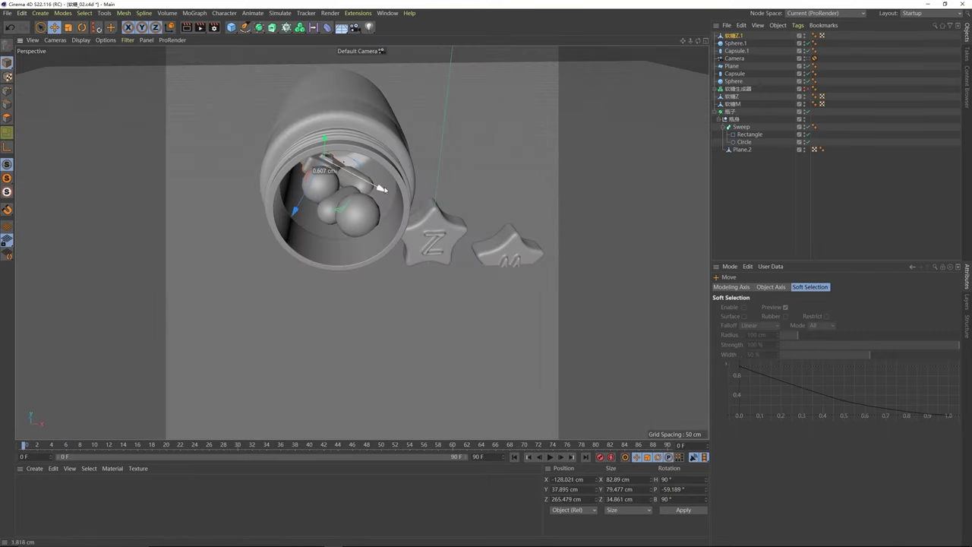
left_click_drag(384, 190, 386, 190)
left_click_drag(339, 215, 338, 192, "alt")
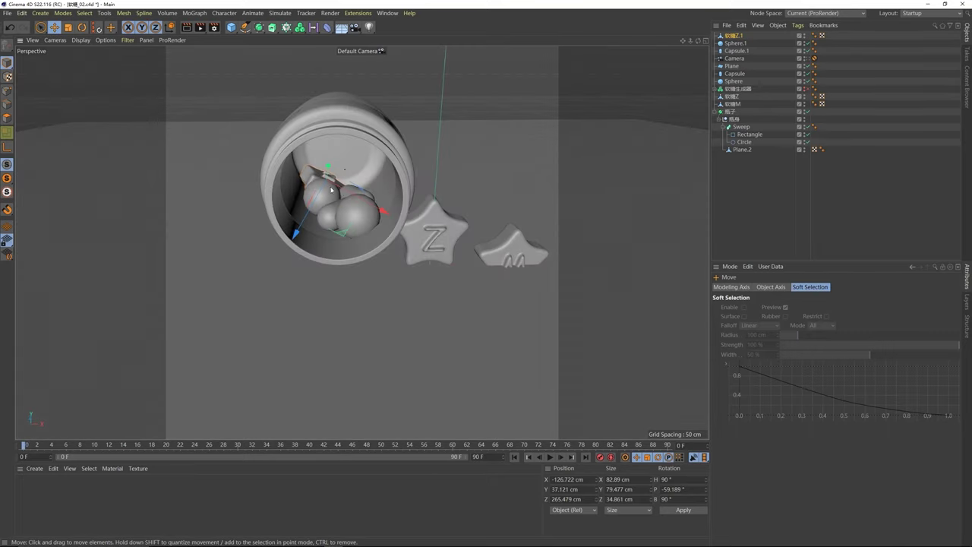
Step: Duplicate the star inside the jar, bring the copy forward to about Z 86 cm, and scale it to about 70 cm wide
left_click_drag(328, 171, 323, 199, "ctrl")
left_click(68, 27)
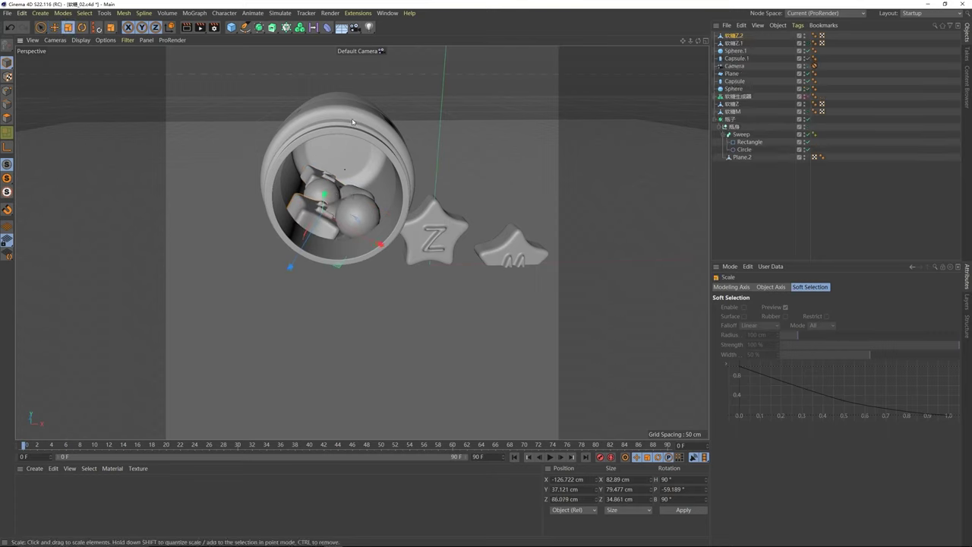
left_click_drag(354, 122, 318, 149)
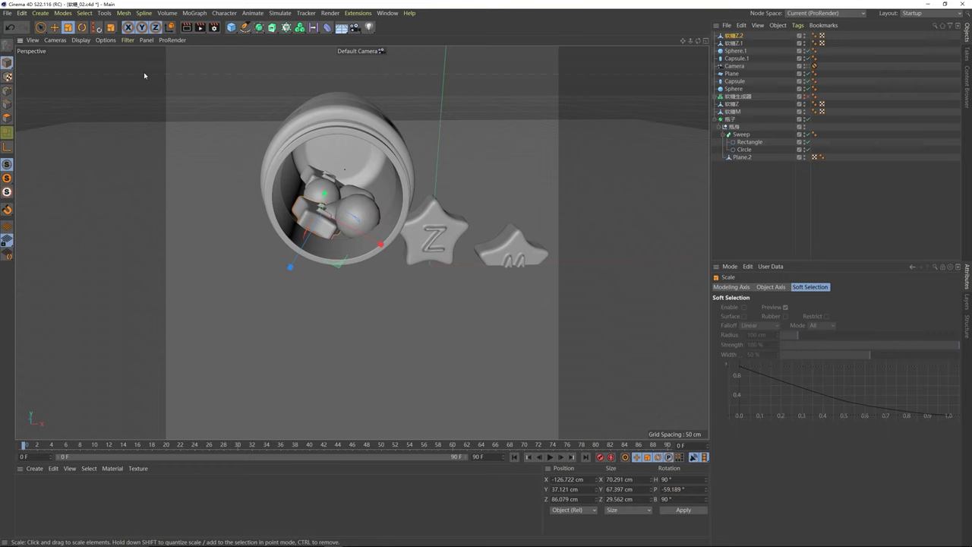
Step: Shift the smaller star copy to about X -138, Y 44 cm and rotate its pitch to about -121°
left_click(55, 28)
left_click_drag(359, 235, 349, 231)
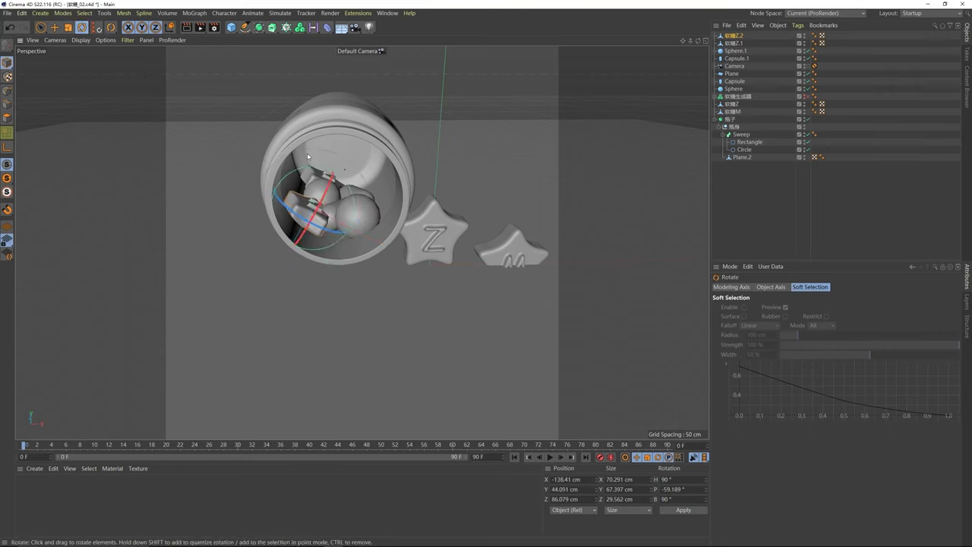
left_click_drag(310, 167, 278, 191)
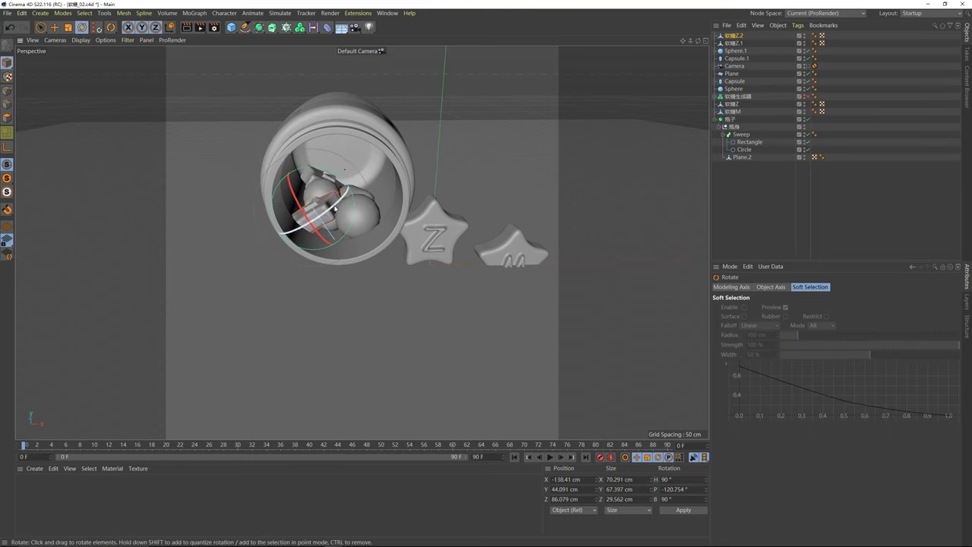
left_click_drag(337, 209, 345, 167, "alt")
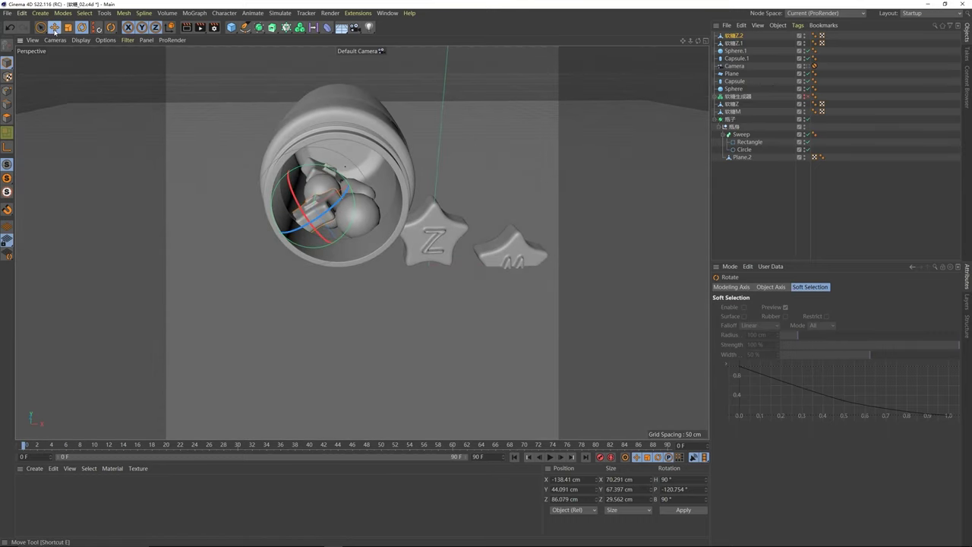
Step: Shift the front sphere copy sideways, away from the stars, to about X -74 cm
left_click(54, 29)
left_click(355, 220)
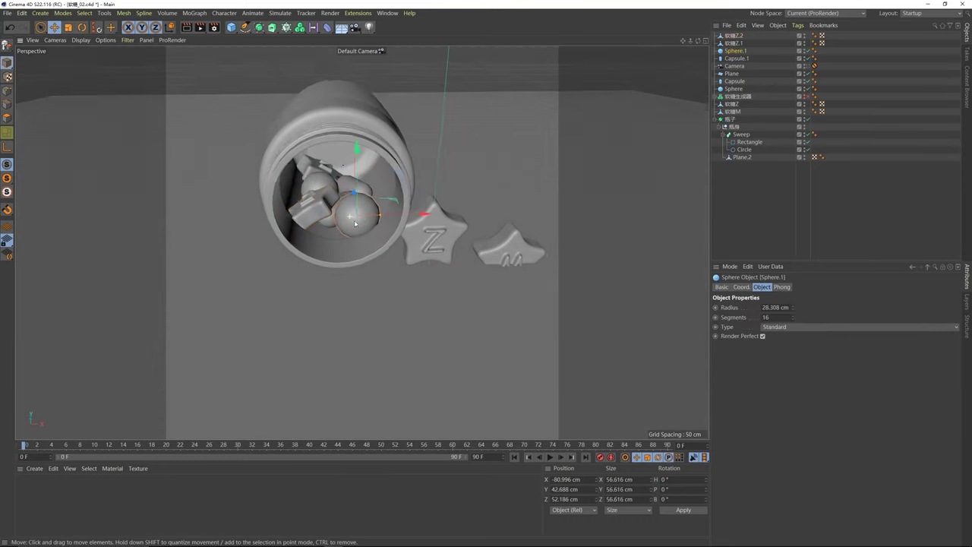
left_click_drag(355, 223, 356, 241, "alt")
left_click_drag(399, 215, 405, 215)
left_click_drag(353, 216, 387, 215, "alt")
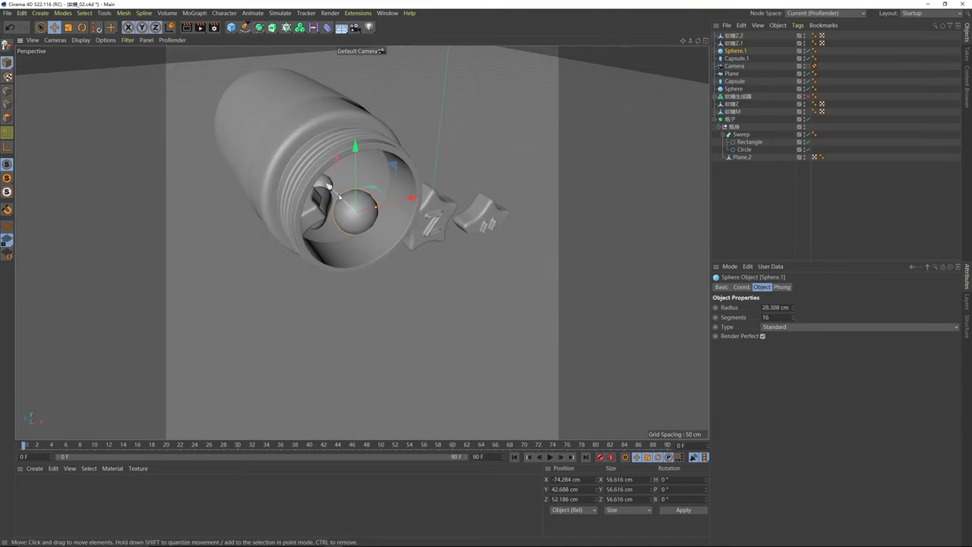
mouse_move(340, 196)
left_mouse_down("alt")
mouse_move(314, 212)
mouse_move(338, 196)
mouse_move(393, 197)
mouse_move(324, 196)
left_mouse_up("alt")
Step: Duplicate the front capsule, then position and rotate the copy so it spills over the lower rim of the jar's mouth
left_click(323, 215)
left_click(324, 196)
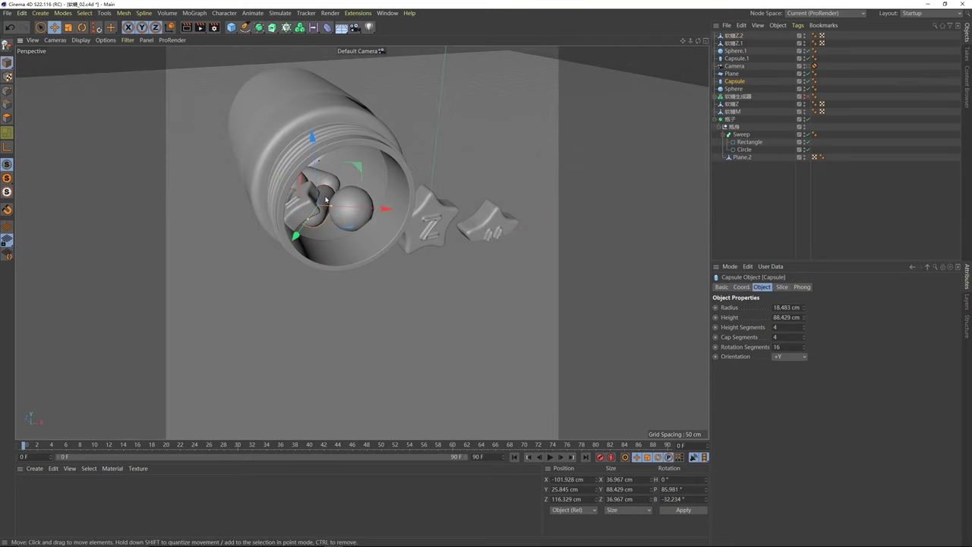
left_click_drag(302, 231, 267, 278, "ctrl")
mouse_move(355, 249)
left_mouse_down()
mouse_move(410, 252)
mouse_move(343, 262)
left_mouse_up()
left_click_drag(324, 218, 323, 209)
mouse_move(384, 234)
left_mouse_down("alt")
mouse_move(338, 236)
mouse_move(366, 243)
mouse_move(344, 271)
mouse_move(370, 265)
mouse_move(377, 171)
mouse_move(329, 169)
mouse_move(334, 251)
mouse_move(369, 245)
mouse_move(336, 237)
mouse_move(371, 233)
left_mouse_up("alt")
key("r")
left_click(55, 27)
scroll(336, 237, "down", 4)
scroll(336, 237, "up", 3)
Step: Lay the M star flat at -90° pitch and place it in front of the jar, at about X -156, Y 23, Z -88 cm
left_click(435, 215)
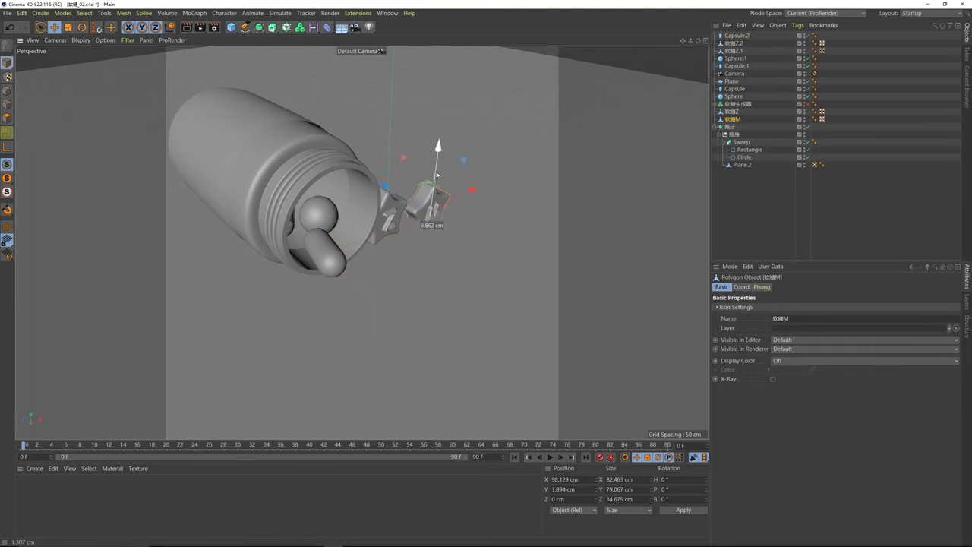
left_click_drag(437, 175, 418, 145)
key("r")
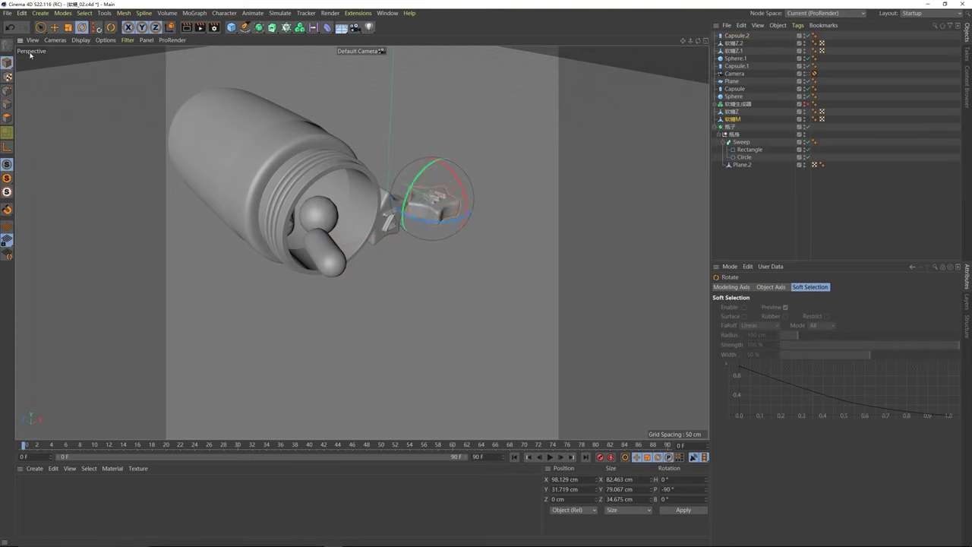
left_click_drag(435, 218, 357, 294)
Step: Turn the flat M star in front of the jar to a bank of about 31°
key("r")
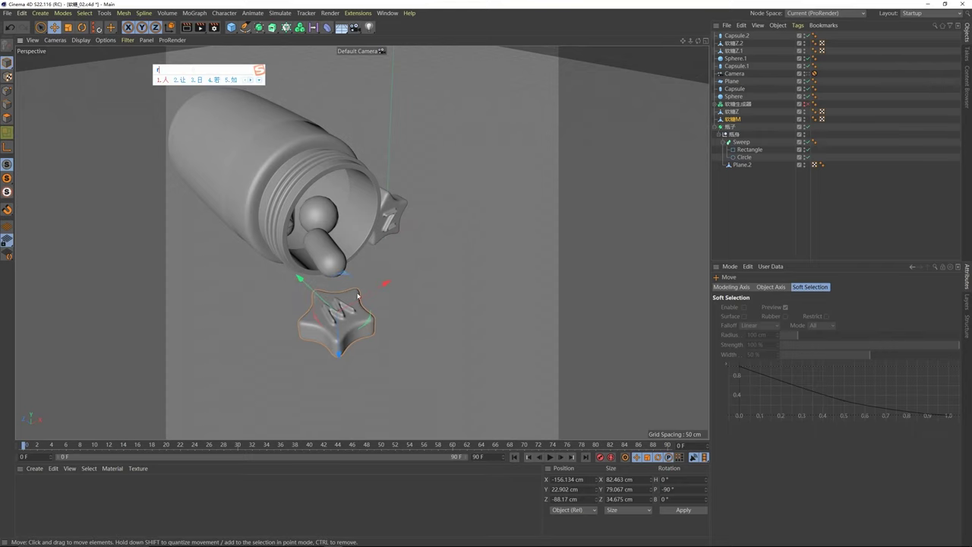
key("Return")
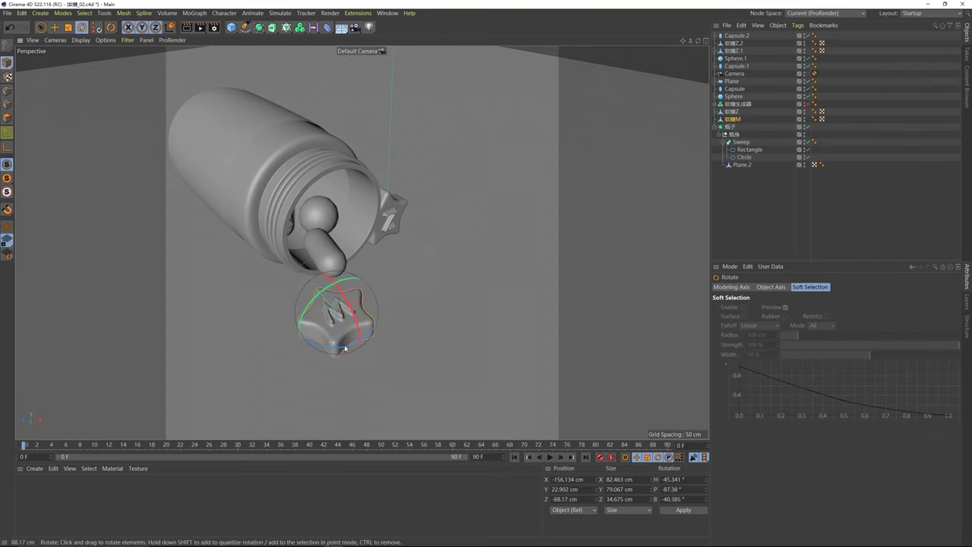
left_click_drag(344, 349, 321, 351)
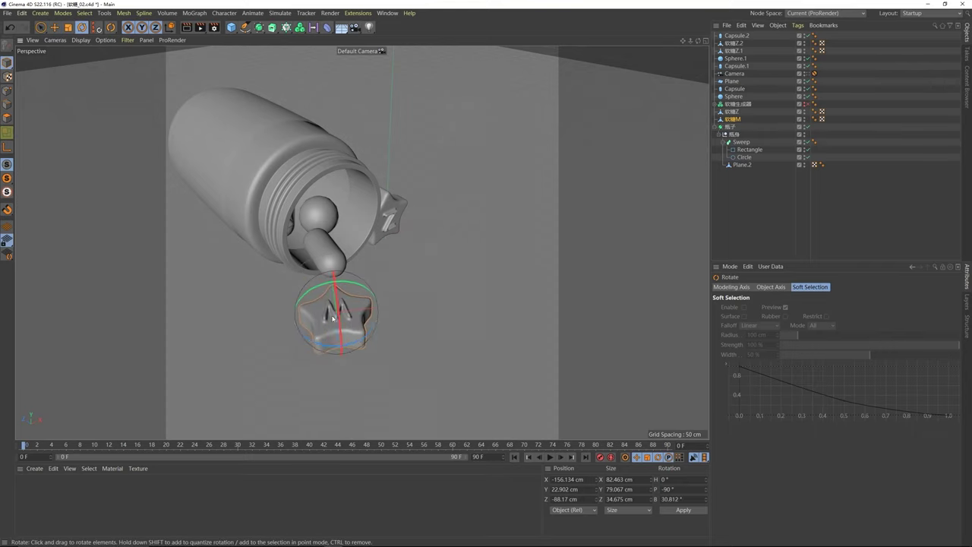
Step: Lay the Z star flat at -90° pitch beside the M star, at about X -135, Z -190 cm, banked about -16°
left_click_drag(325, 311, 344, 303, "alt")
scroll(344, 302, "down", 3)
left_click(364, 229)
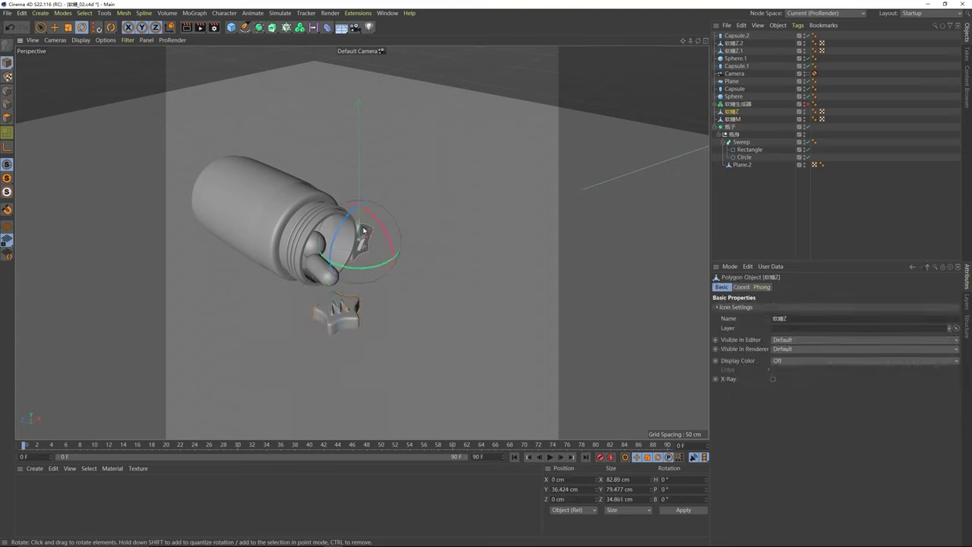
left_click_drag(389, 243, 340, 192)
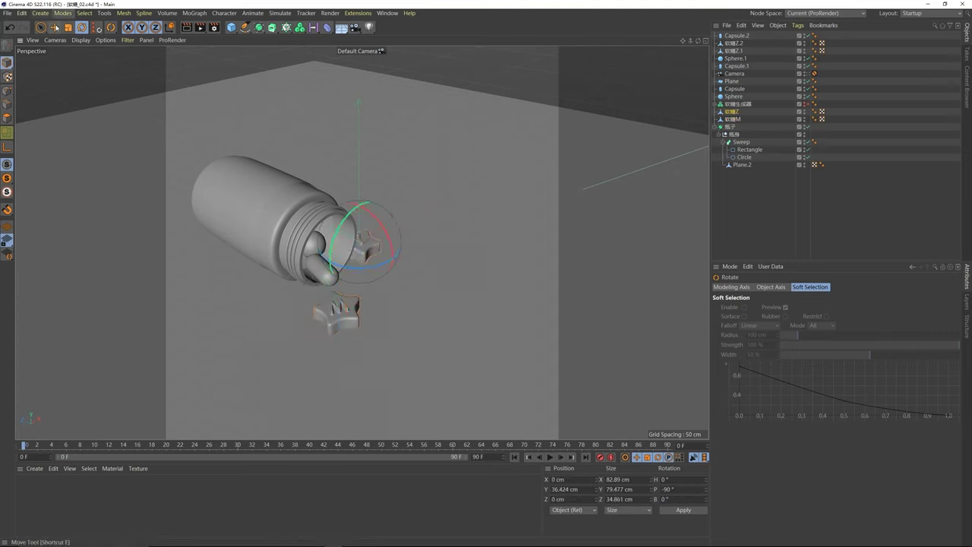
key("e")
left_click_drag(397, 278, 396, 279)
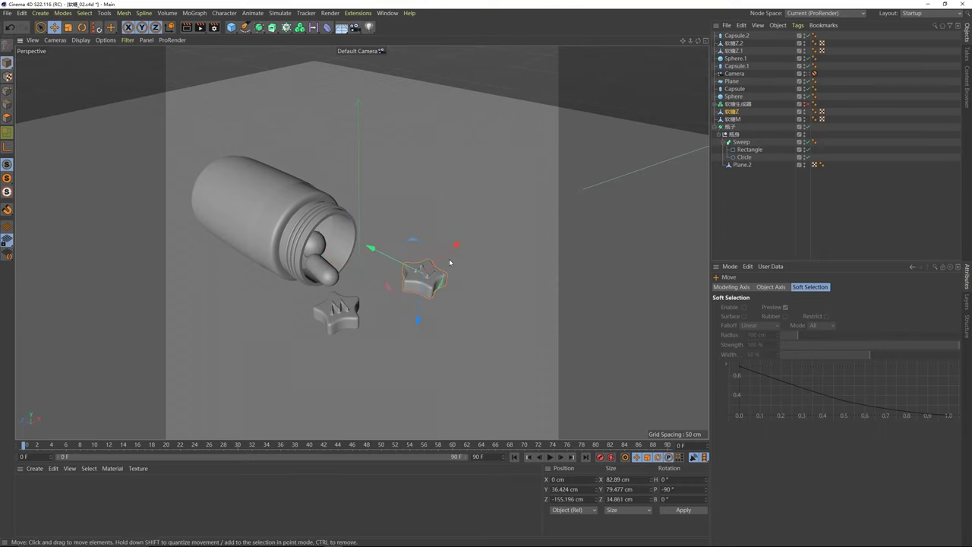
left_click_drag(446, 254, 382, 287)
key("r")
left_click_drag(395, 321, 406, 328)
Step: Duplicate the capsule on the jar's rim and place the copy in front of the stars, at about X -162, Y 7, Z -200 cm
left_click_drag(357, 266, 314, 242, "alt")
left_click(310, 254)
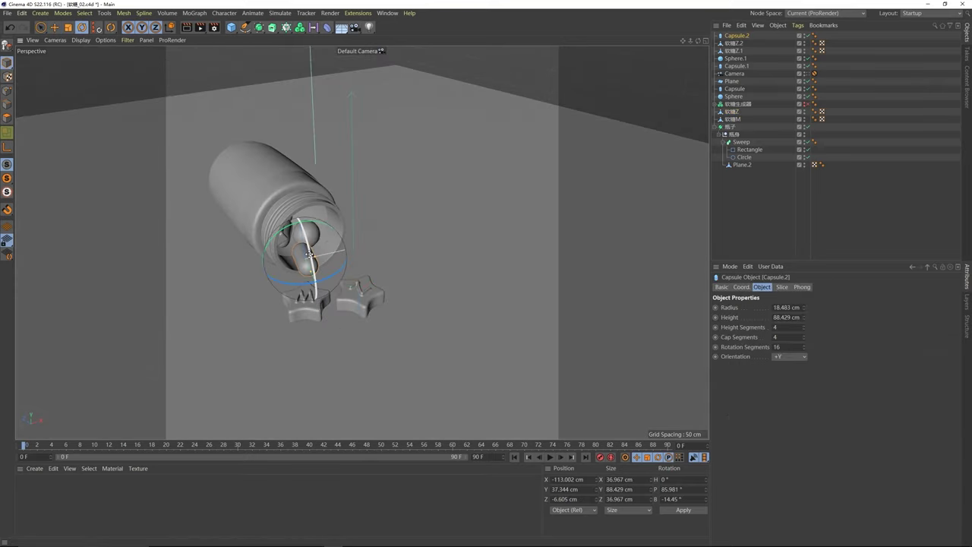
key("e")
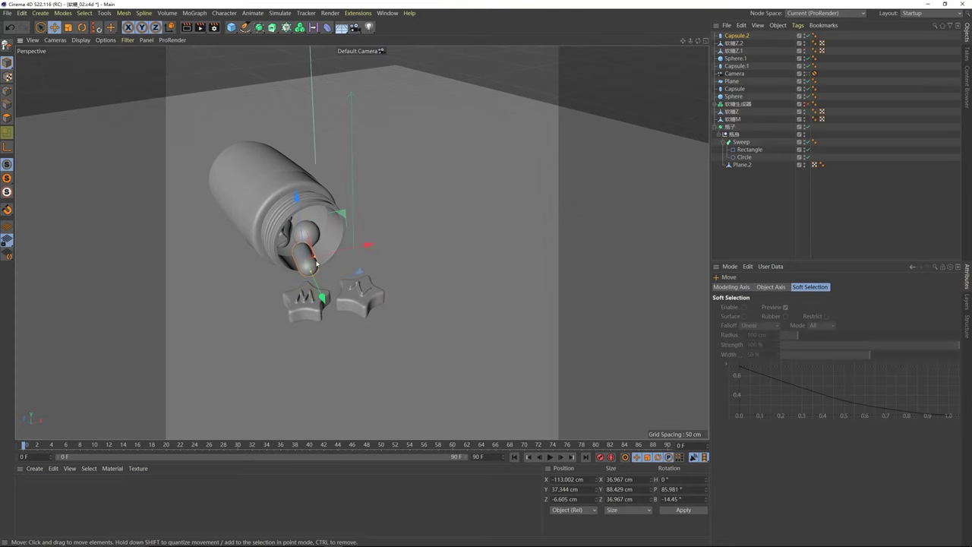
mouse_move(323, 298)
left_mouse_down("ctrl")
mouse_move(373, 380)
mouse_move(368, 368)
mouse_move(403, 337)
mouse_move(330, 309)
left_mouse_up("ctrl")
Step: Rotate the capsule copy to a heading of about -4°, pitch 107° and bank -31°
key("r")
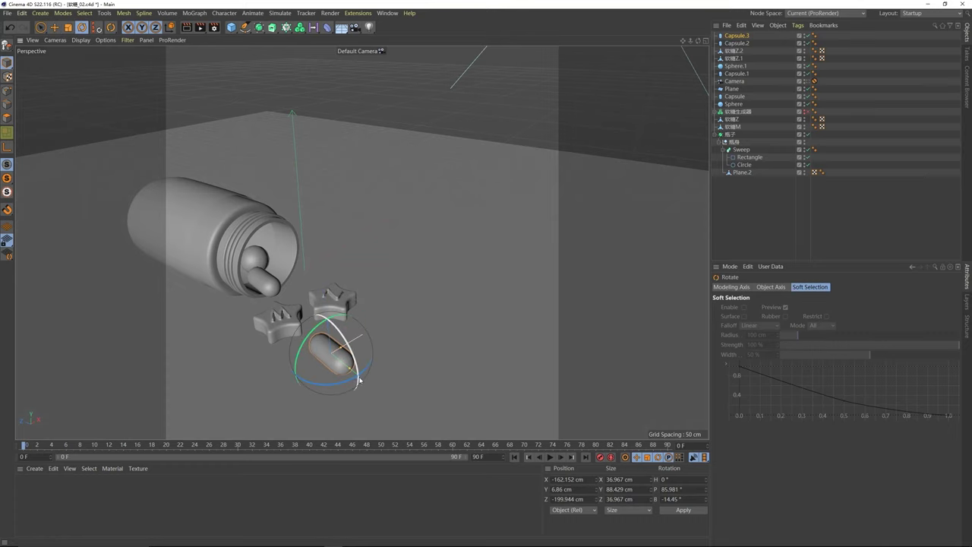
mouse_move(347, 384)
left_mouse_down()
mouse_move(326, 385)
mouse_move(343, 382)
left_mouse_up()
left_click_drag(348, 336, 351, 356)
left_click_drag(341, 391, 303, 384)
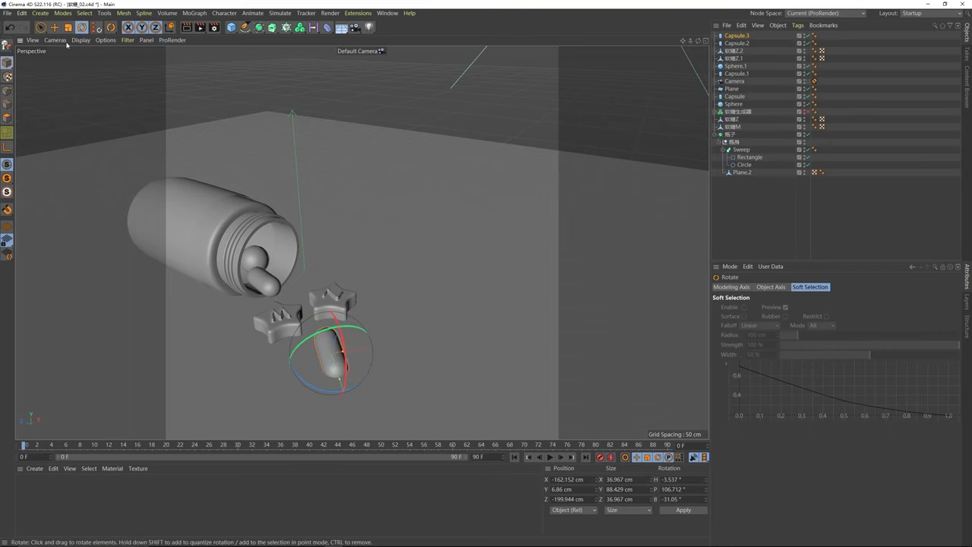
Step: Move the capsule copy up against the two stars, to about X -162, Y 26, Z -136 cm
left_click(54, 27)
left_click_drag(314, 301, 377, 298, "alt")
left_click_drag(409, 346, 275, 371)
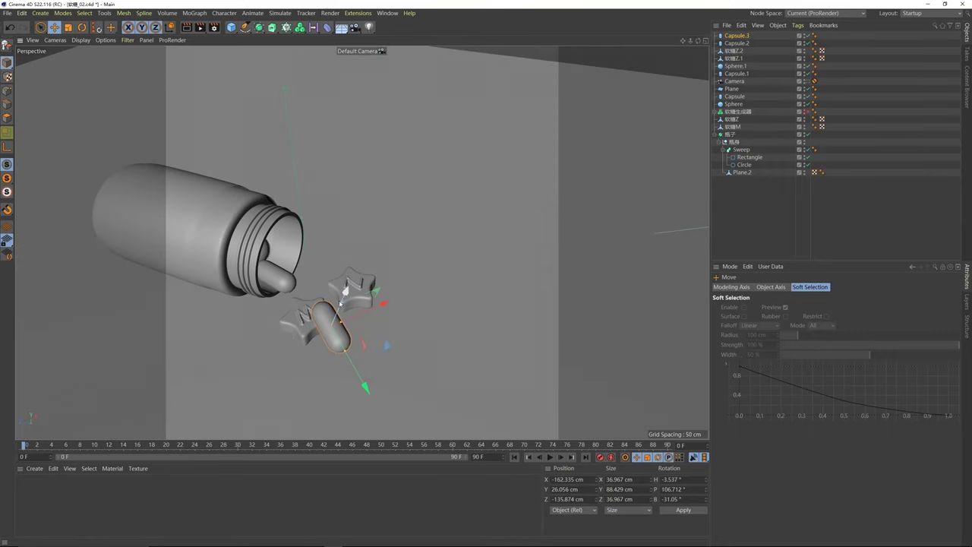
left_click_drag(345, 304, 343, 308)
Step: Turn the capsule copy to a heading of about 121° and place it behind the stars, at about X -109, Y 25, Z -131 cm
left_click_drag(339, 317, 357, 274, "alt")
key("r")
left_click(363, 284)
key("e")
left_click_drag(274, 304, 367, 284)
left_click(324, 313)
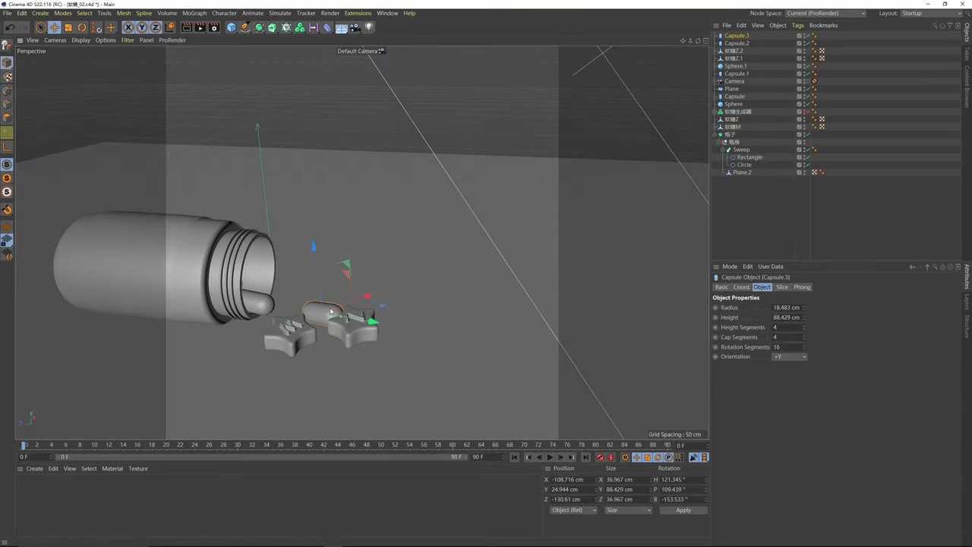
Step: Tilt the capsule copy toward the Z star at about H 131°, P 120°, B -163°, positioned near X -113, Y 26, Z -137 cm
key("r")
left_click_drag(330, 312, 317, 282)
key("e")
left_click_drag(356, 307, 321, 310)
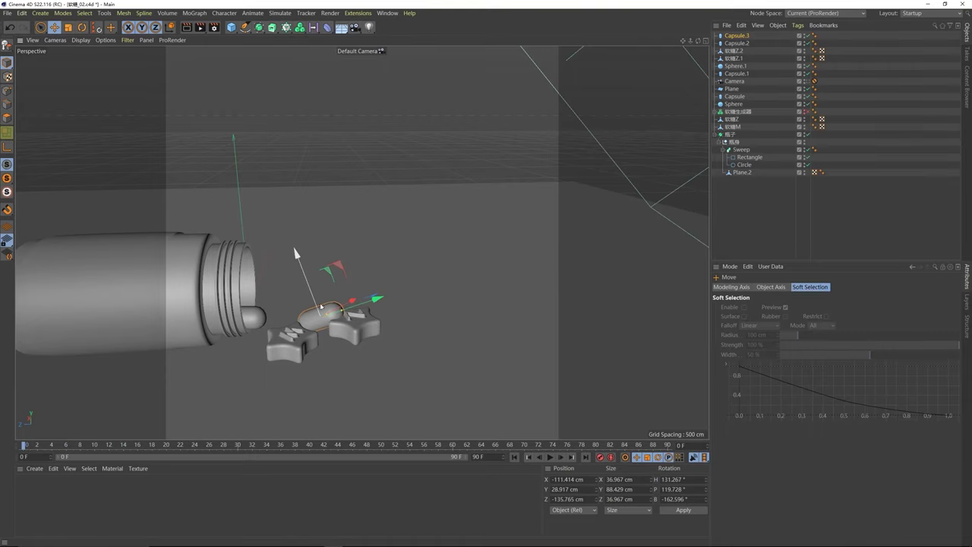
left_click_drag(336, 316, 325, 311, "alt")
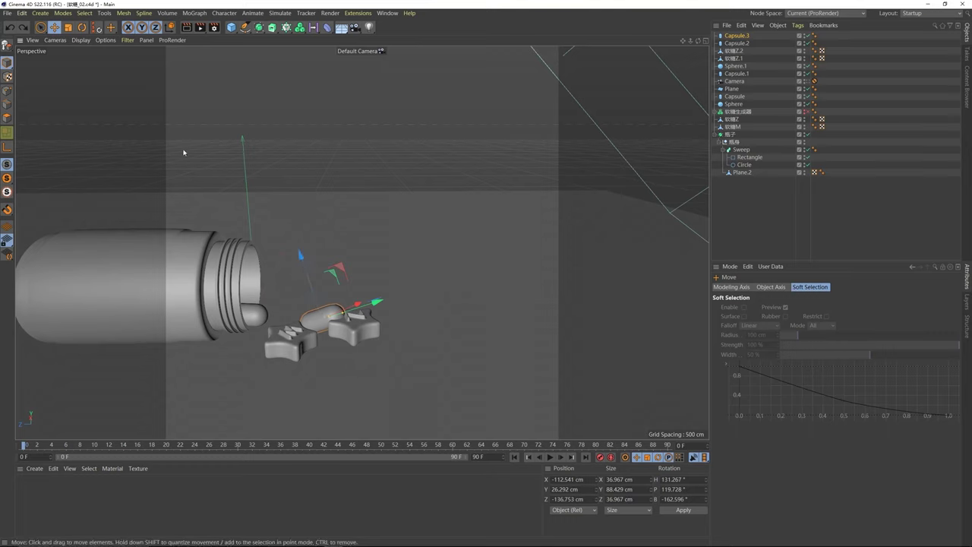
Step: Using world axes, raise the tilted capsule to about Y 40 cm and nudge it to about X -115, Z -135 cm
left_click(171, 28)
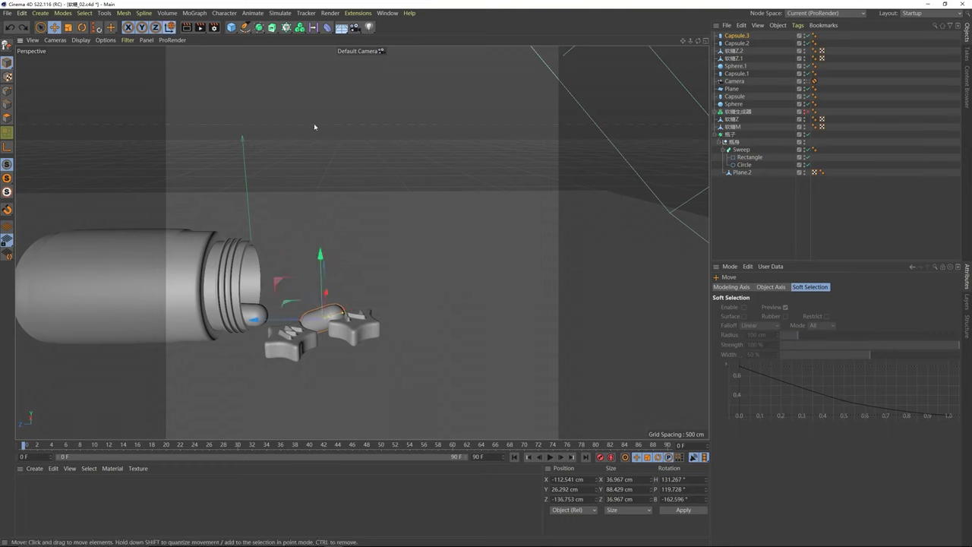
left_click_drag(316, 126, 326, 288, "alt")
left_click_drag(302, 318, 280, 332, "alt")
left_click(171, 28)
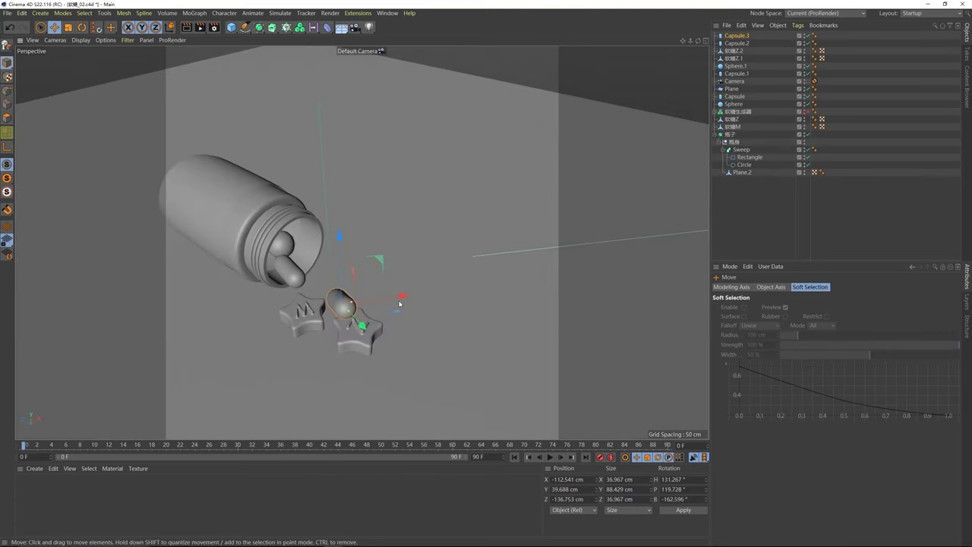
left_click_drag(401, 300, 396, 301)
left_click_drag(335, 329, 304, 358, "alt")
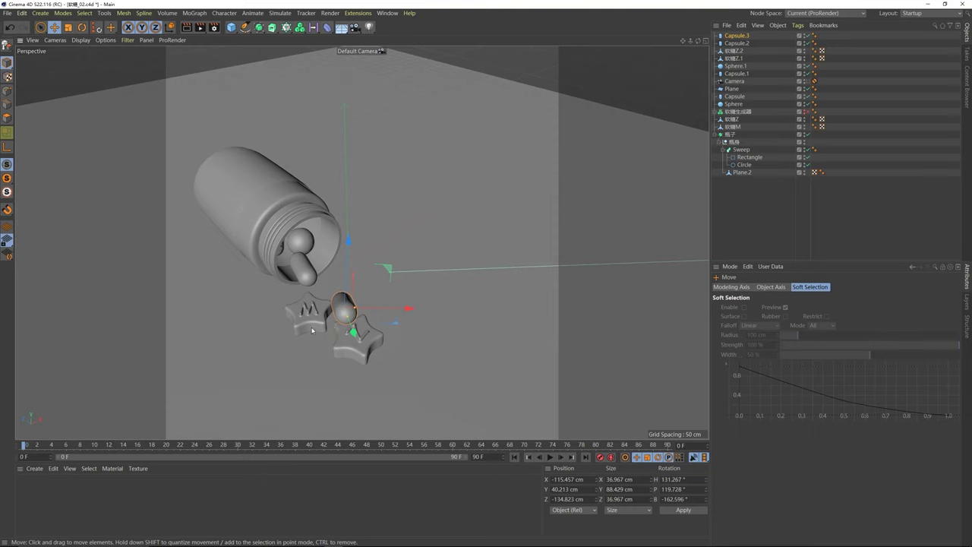
Step: Duplicate the M star and place the copy beyond the Z star, at about X -78, Y 23, Z -237 cm
left_click(311, 330)
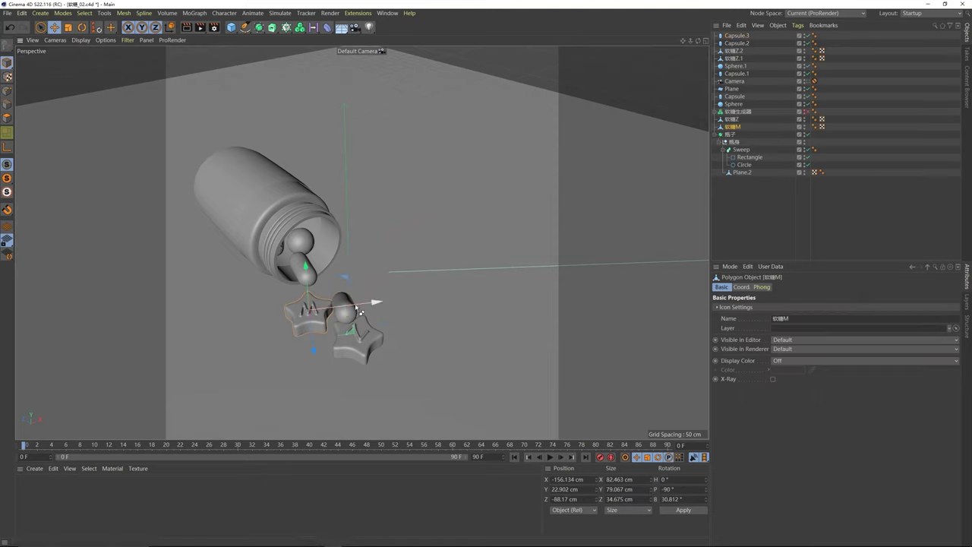
left_click_drag(361, 313, 404, 311, "ctrl")
left_click_drag(404, 311, 394, 322, "alt")
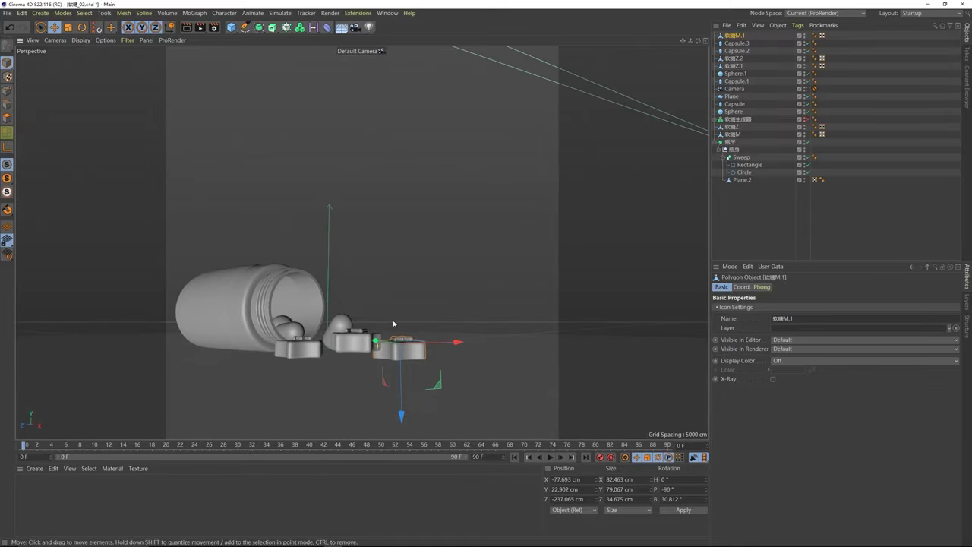
Step: Lower the Z star to the level of the other stars and drop the tilted capsule to about Y 29 cm
left_click(361, 342)
scroll(376, 330, "up", 3)
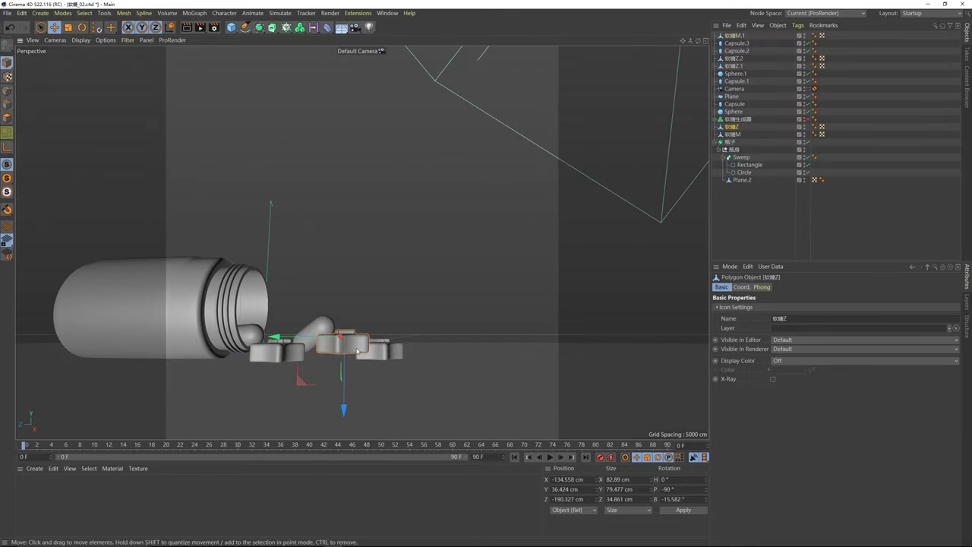
left_click_drag(345, 357, 346, 367)
left_click(319, 329)
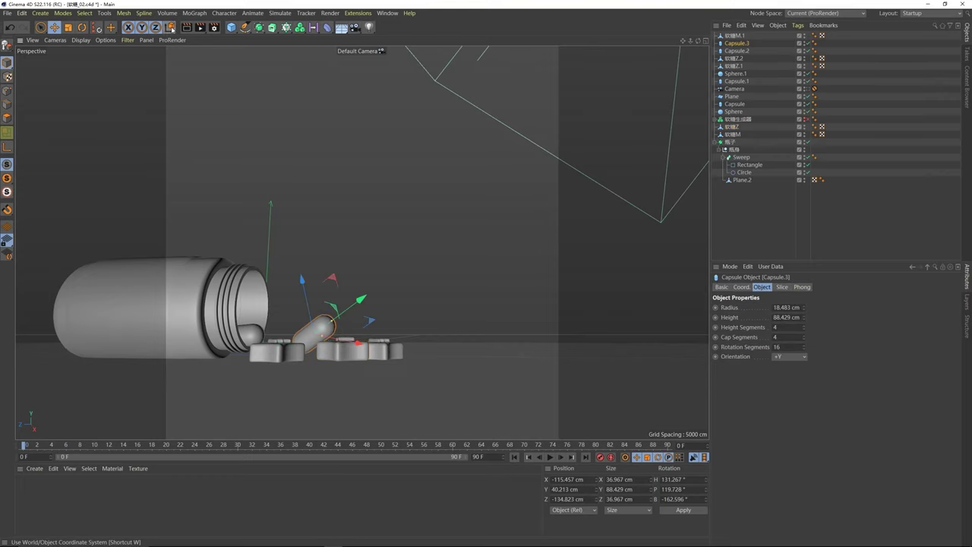
left_click(171, 29)
left_click_drag(318, 268, 317, 277)
left_click_drag(345, 332, 299, 391, "alt")
Step: Shift the M star copy sideways to about X -59 cm and tilt it to about H -31°, P -69°, B 0°
left_click(341, 358)
left_click(382, 338)
left_click_drag(382, 339, 304, 373, "alt")
mouse_move(421, 349)
left_mouse_down()
mouse_move(433, 344)
mouse_move(389, 352)
mouse_move(414, 339)
mouse_move(386, 363)
mouse_move(406, 354)
mouse_move(408, 335)
mouse_move(420, 348)
left_mouse_up()
key("r")
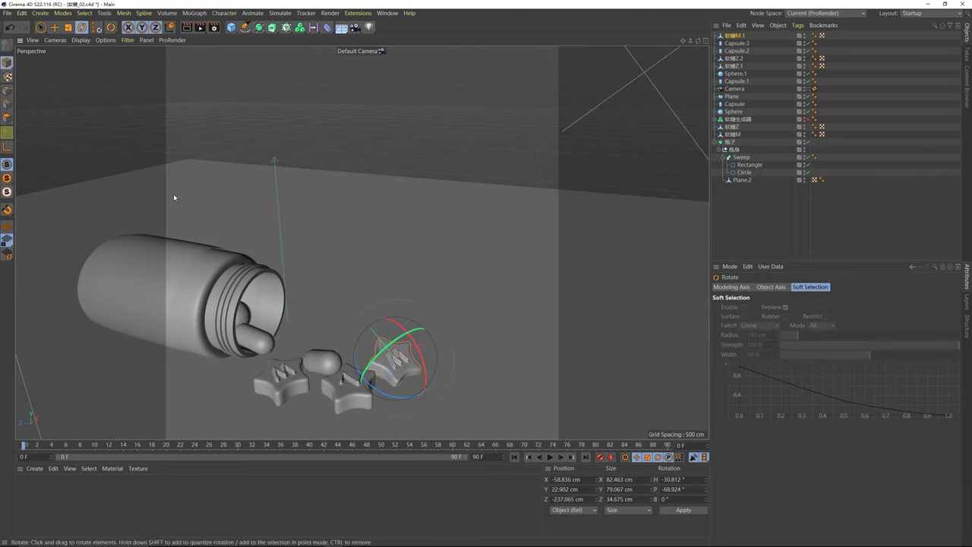
Step: Raise the M star copy above the floor and move it toward the Z star, to about X -89 cm
left_click(54, 26)
left_click_drag(411, 305, 393, 263, "alt")
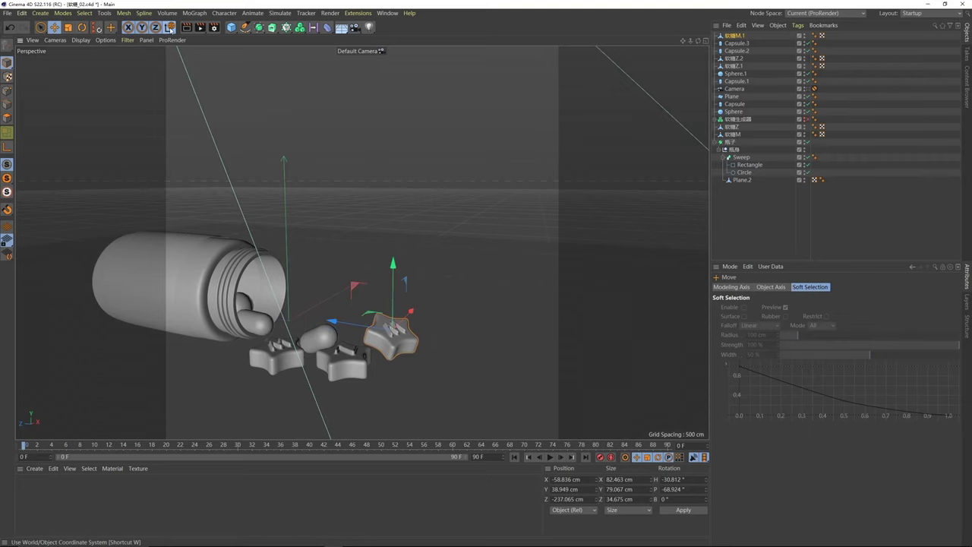
left_click_drag(394, 330, 369, 346, "alt")
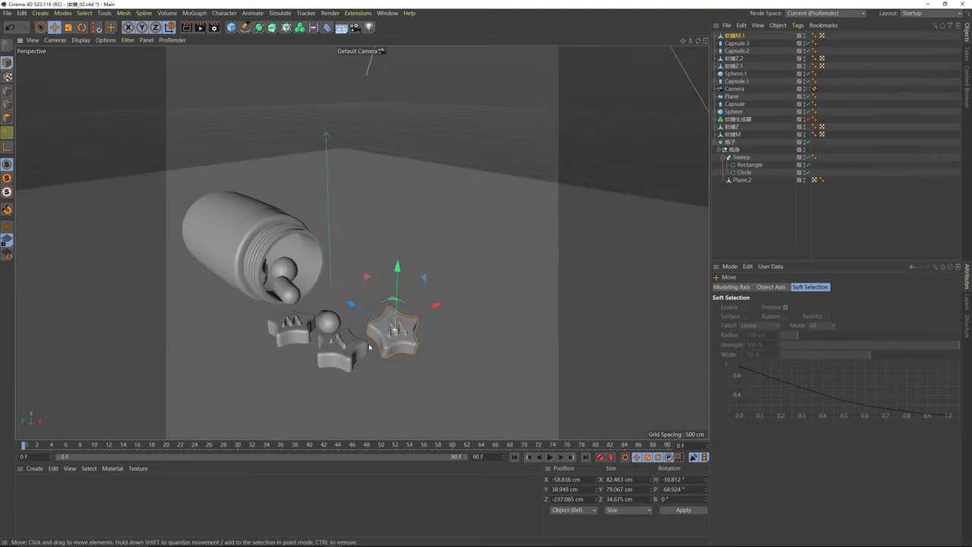
left_click_drag(434, 305, 421, 316)
left_click_drag(421, 315, 396, 309, "alt")
Step: Rotate the M star copy to about H 10°, P -63°, B 37° and settle it leaning against the Z star
key("r")
left_click_drag(396, 323, 378, 304, "alt")
key("e")
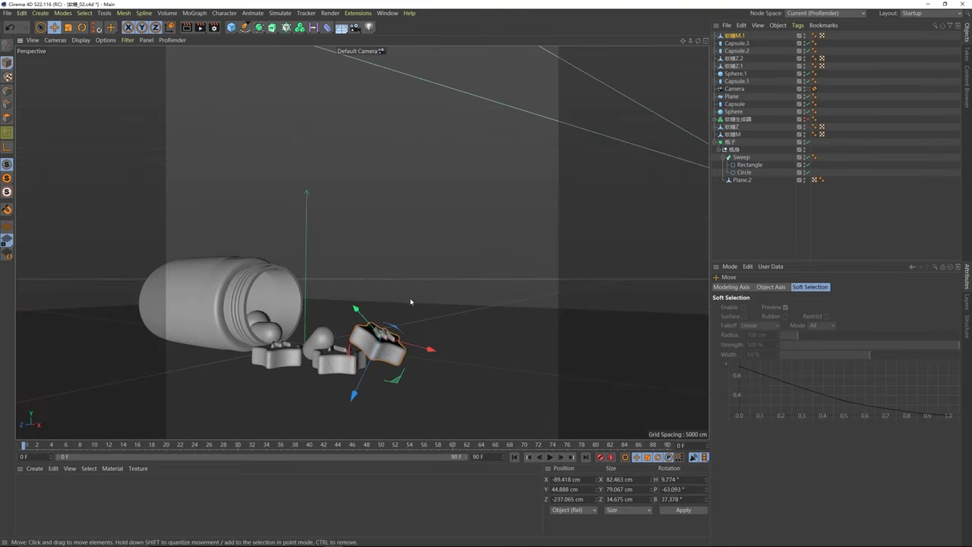
left_click_drag(378, 348, 336, 285)
Step: Duplicate the sphere in the jar's mouth and place the copy on the floor behind the stars, at about X -11, Y 17, Z -169 cm
left_click(295, 263)
left_click_drag(350, 296, 320, 315, "alt")
left_click_drag(395, 291, 409, 284)
left_click_drag(360, 291, 403, 281, "alt")
left_click_drag(368, 293, 369, 295)
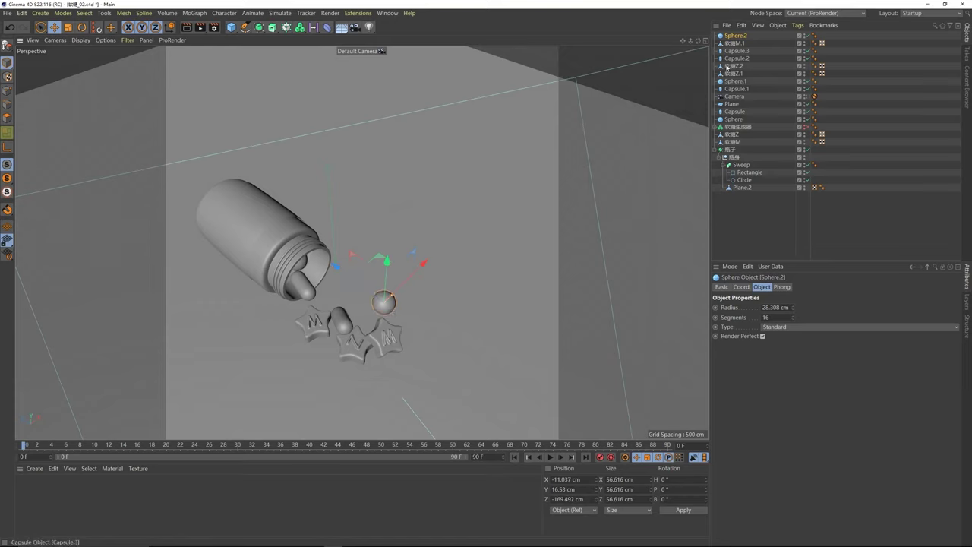
Step: Remove the Camera's protection tag and, looking through it, orbit to a lower angle of about H -33°, P -29°
left_click(731, 96)
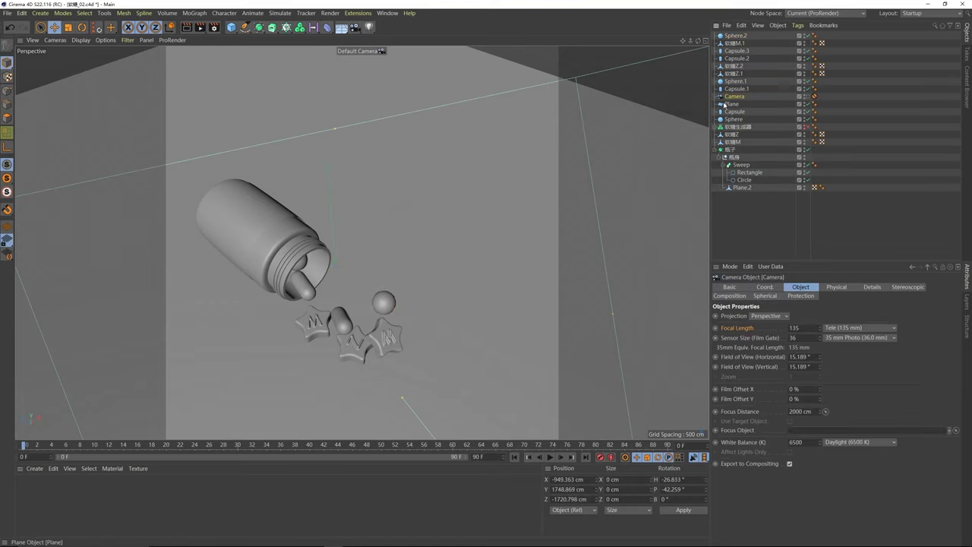
left_click(810, 97)
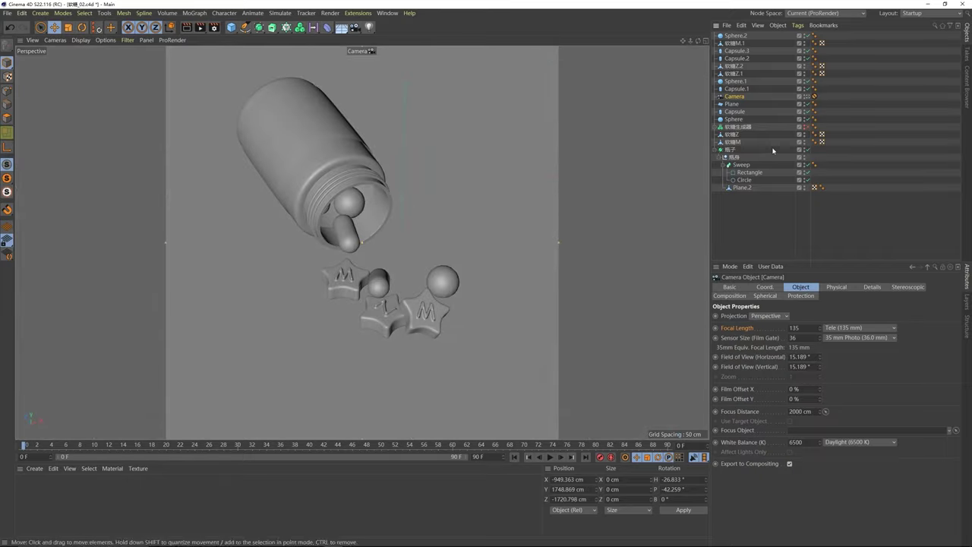
left_click(814, 98)
key("Delete")
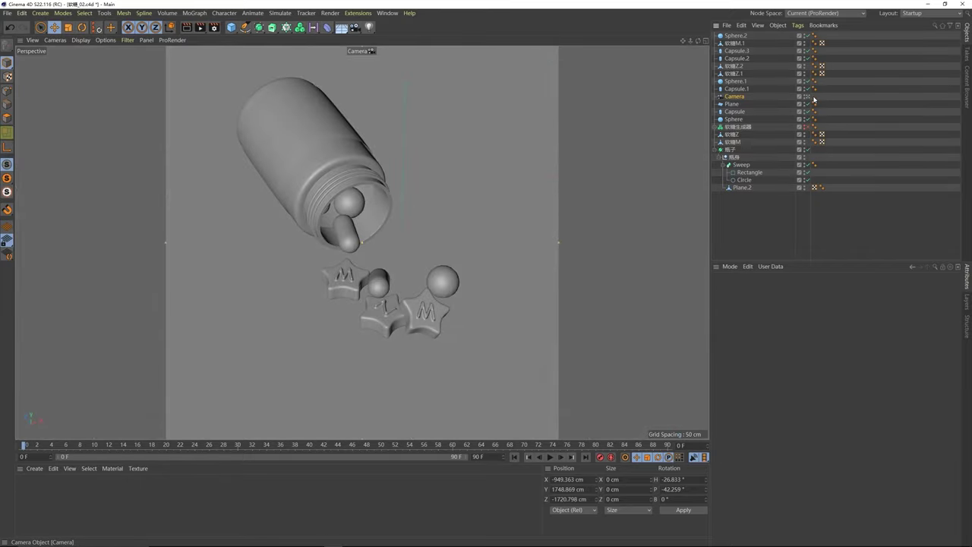
mouse_move(327, 231)
left_mouse_down("alt")
mouse_move(354, 210)
mouse_move(340, 222)
left_mouse_up("alt")
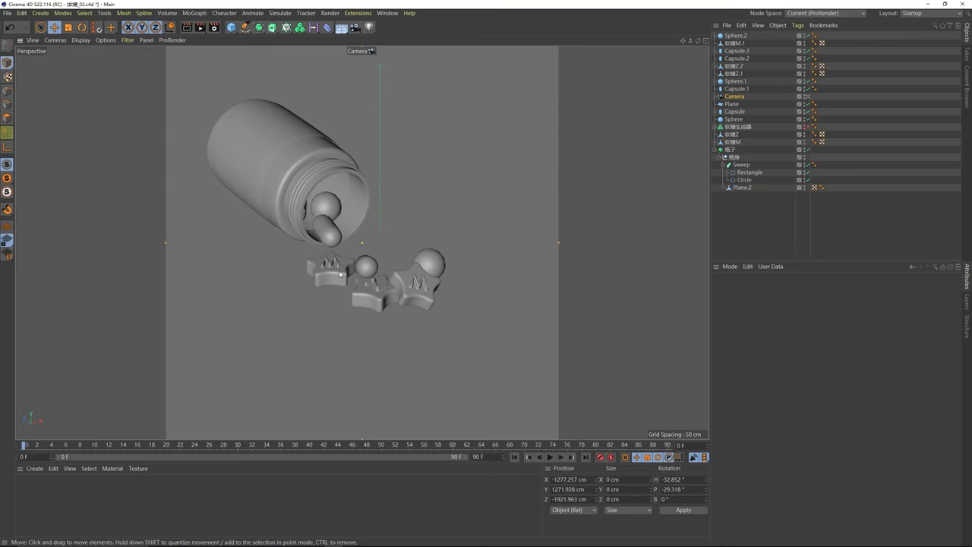
Step: Move the three stars, the capsule and the sphere in front of the jar together about 28 cm farther along negative Z
left_click(362, 277)
left_click(364, 274, "shift")
left_click(370, 292, "shift")
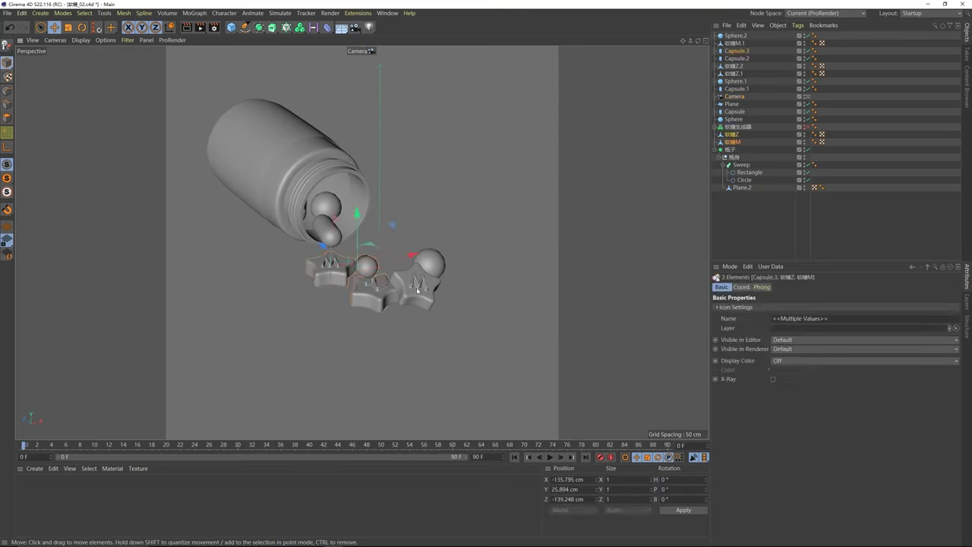
left_click(417, 285, "shift")
left_click(428, 263, "shift")
left_click_drag(355, 243, 368, 253)
Step: Scale the M star nearest the jar down to about 77 × 74 × 32 cm and shrink the Z star slightly as well
left_click(339, 278)
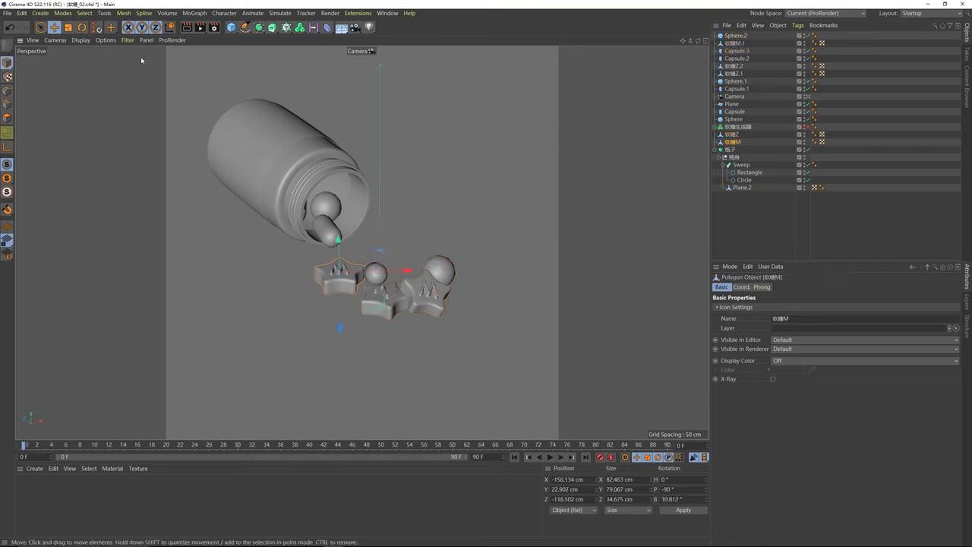
left_click(67, 28)
left_click_drag(405, 151, 389, 163)
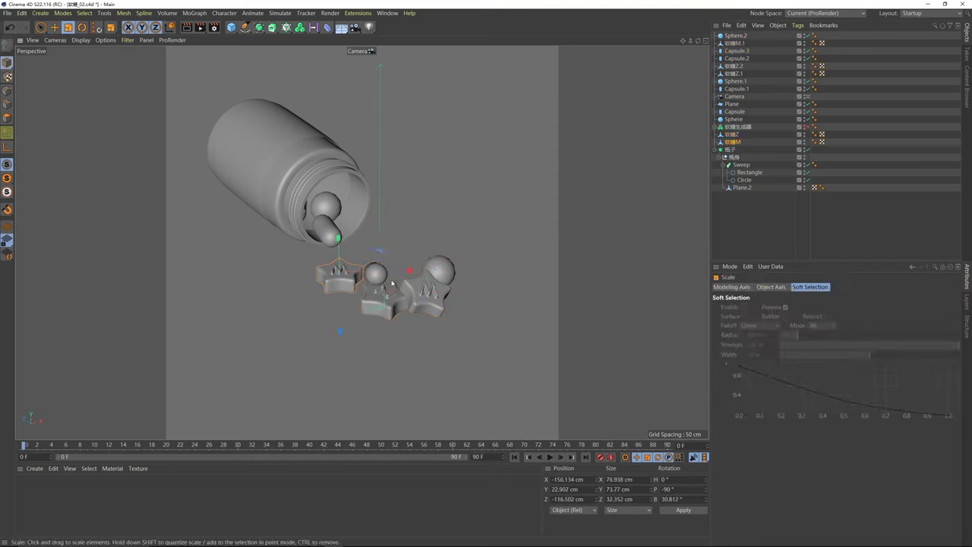
left_click(391, 294)
left_click_drag(447, 210, 478, 229)
left_click(439, 291)
Step: Rotate the capsule among the stars to a bank of about -149° and lower it slightly between them
left_click(375, 272)
key("r")
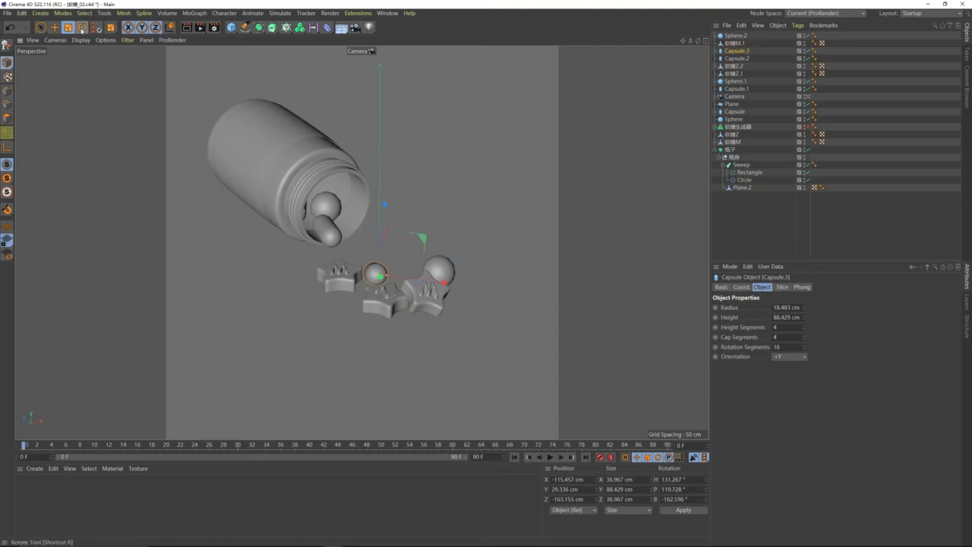
left_click_drag(363, 272, 370, 273)
left_click(56, 28)
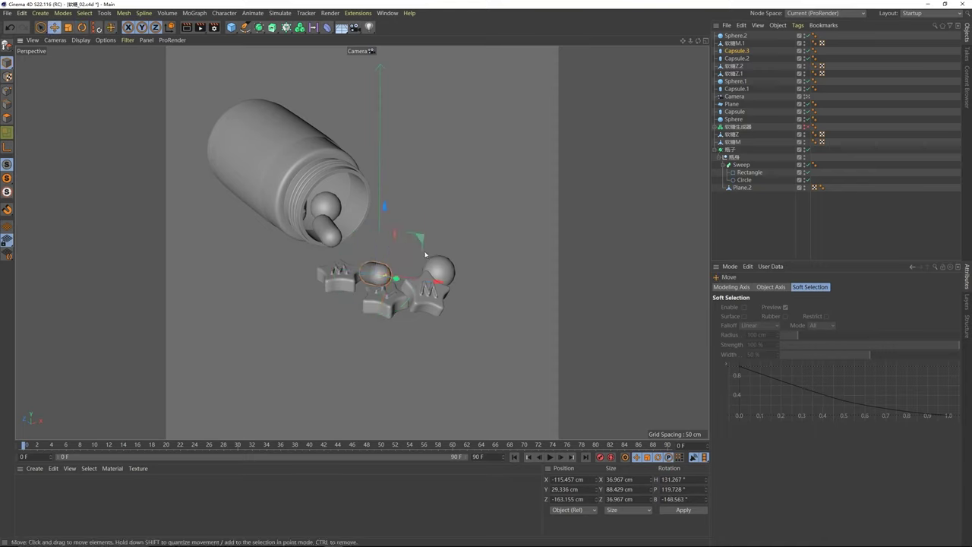
left_click_drag(385, 208, 382, 210)
Step: Shrink the loose sphere to about 25 cm radius at about X 4, Z -132 cm, and the jar-mouth sphere to about 25.5 cm radius
left_click_drag(427, 284, 424, 233)
left_click(455, 269)
left_click(450, 272)
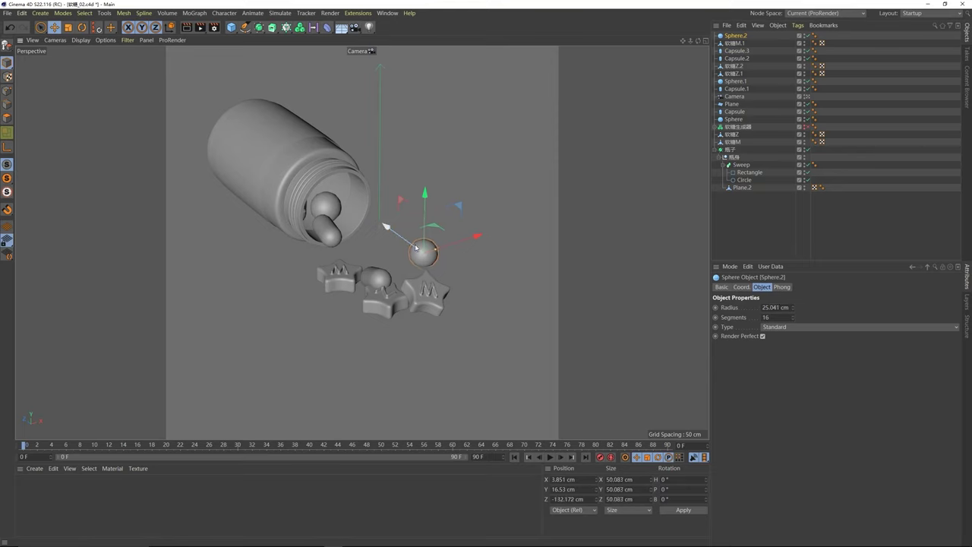
left_click(341, 205)
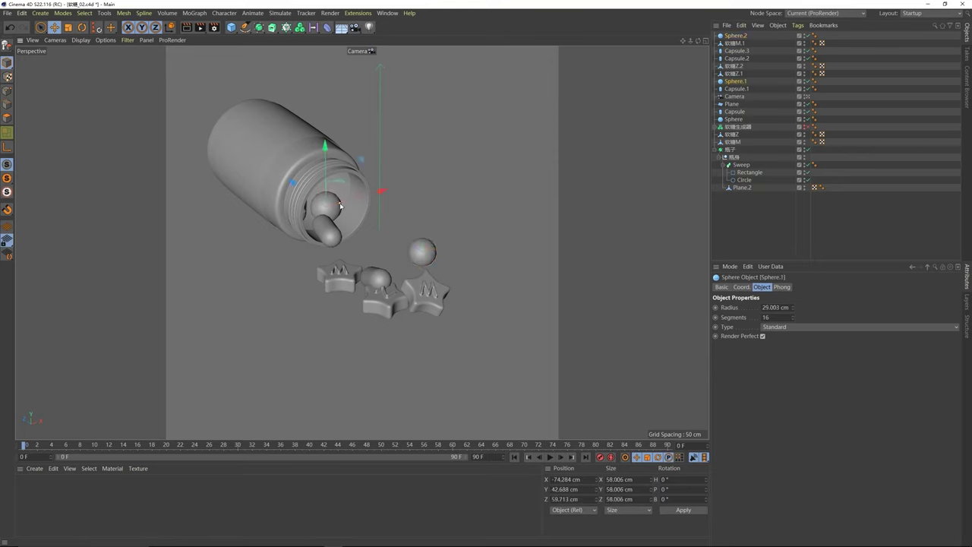
left_click_drag(341, 205, 339, 209)
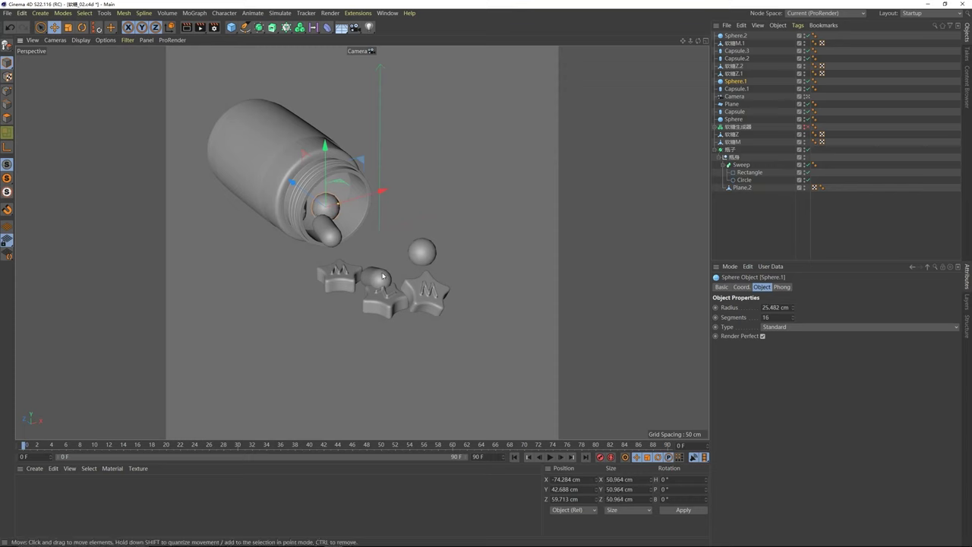
Step: Duplicate the jar-mouth capsule and lay the copy outside near the loose sphere, at about X -19, Y 6, Z -44 cm, banked about -42°
left_click(329, 230)
left_click_drag(348, 261, 407, 264, "ctrl")
key("r")
key("e")
key("r")
left_click(834, 113)
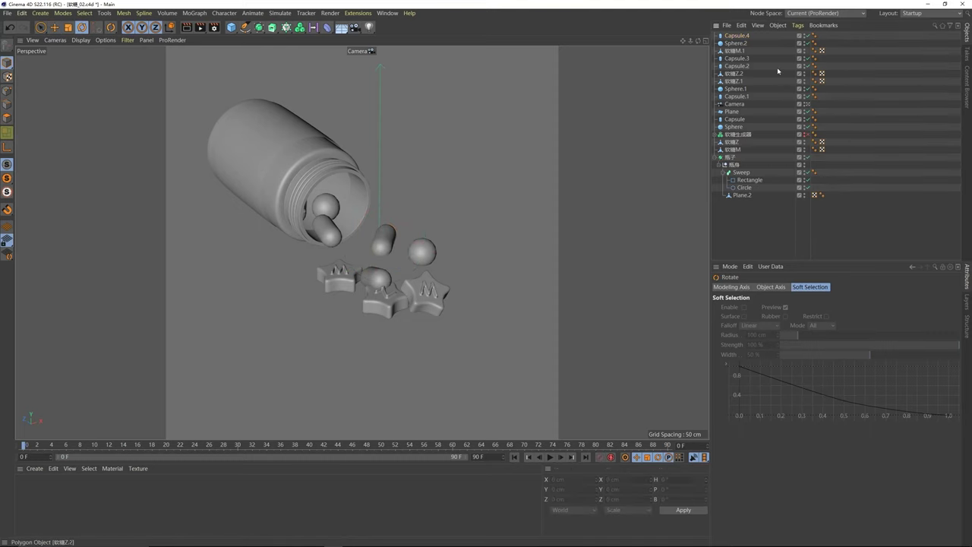
Step: Reframe the scene slightly through the camera and lock the camera with a Protection tag
left_click(729, 104)
mouse_move(329, 185)
left_mouse_down()
mouse_move(338, 180)
mouse_move(328, 193)
left_mouse_up()
right_click(735, 104)
left_click(731, 107)
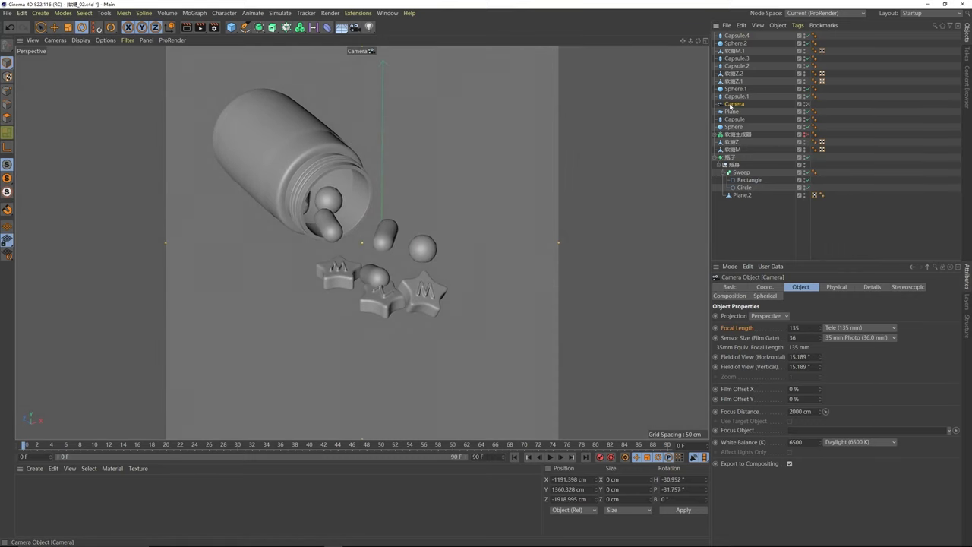
right_click(731, 106)
mouse_move(762, 200)
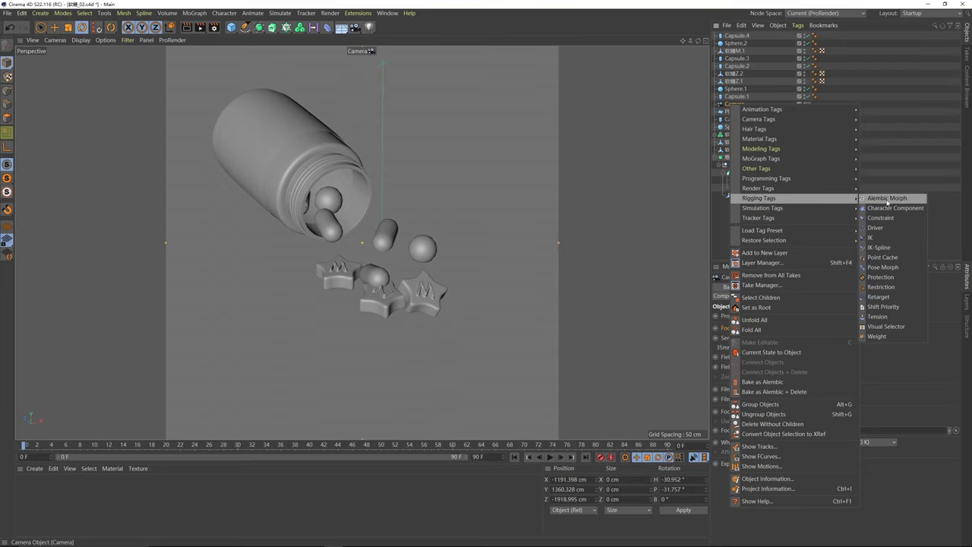
left_click(880, 278)
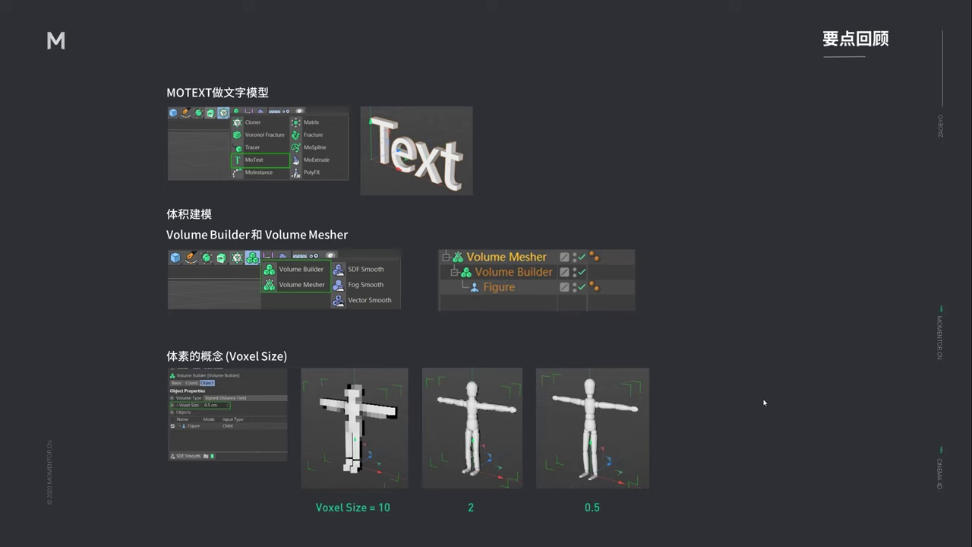
left_click(748, 381)
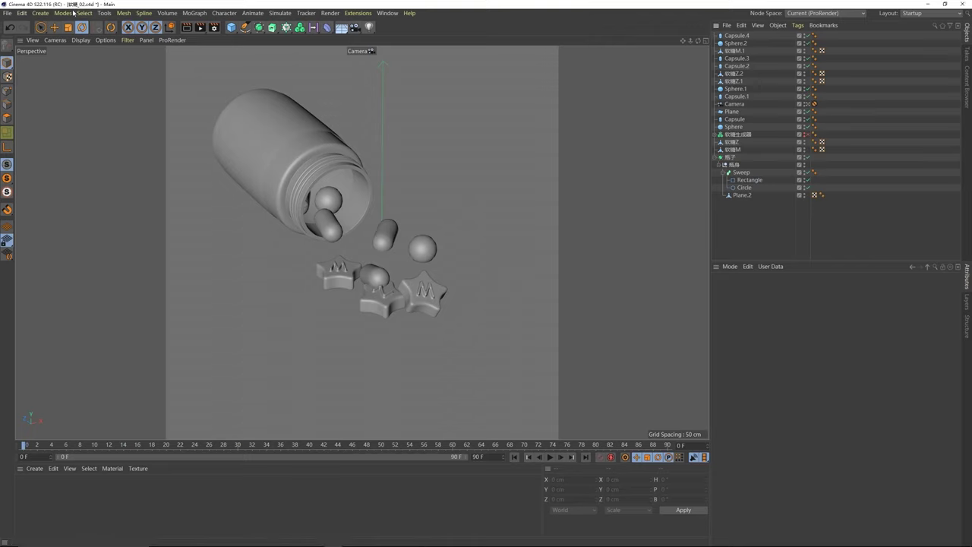
Step: Save the project incrementally as 软糖_03.c4d
left_click(8, 13)
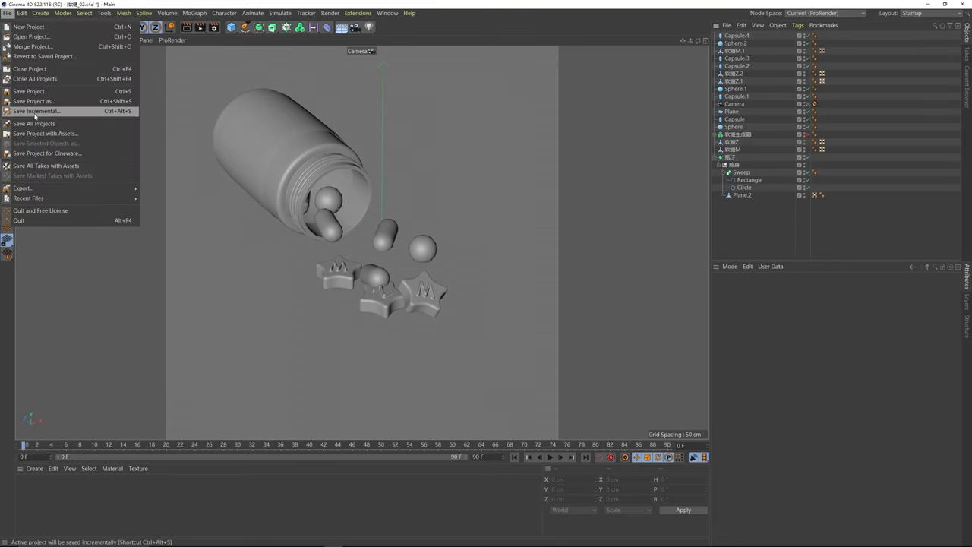
left_click(56, 113)
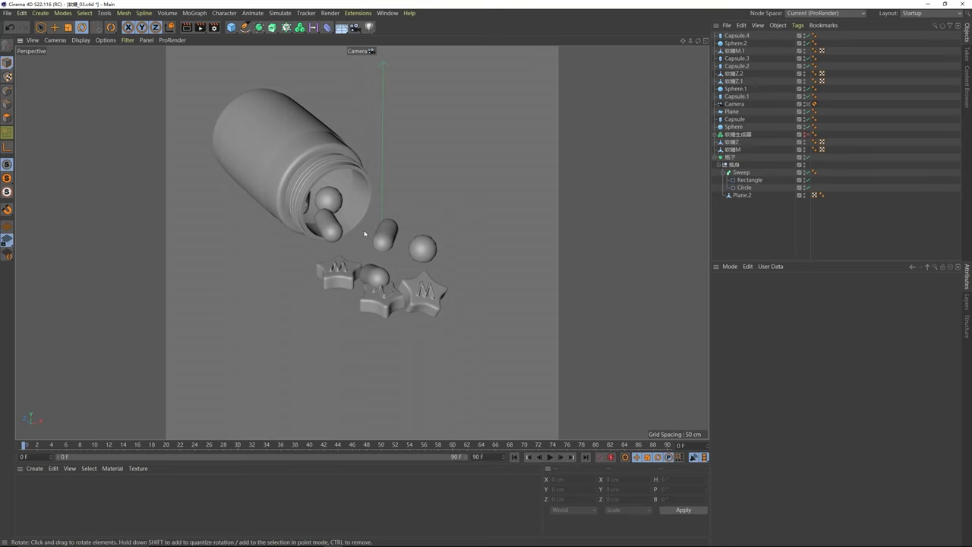
Step: Select ProRender as the renderer in the render settings and close them
left_click(214, 27)
left_click_drag(293, 14, 304, 42)
left_click(272, 60)
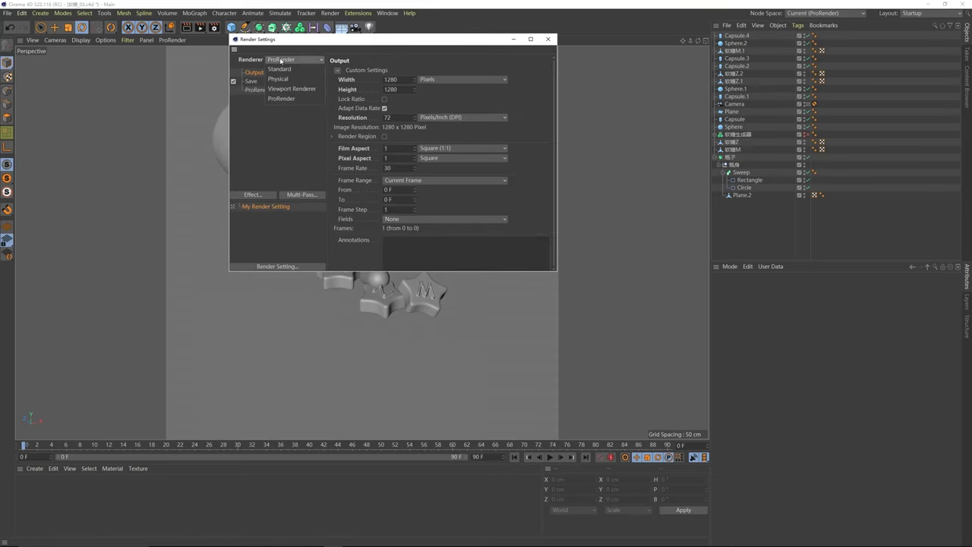
left_click(281, 98)
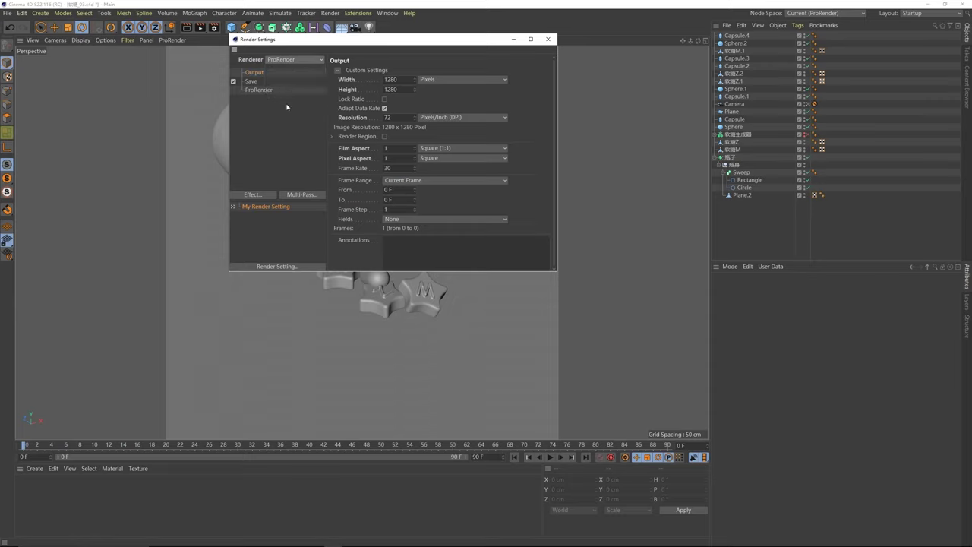
left_click(550, 41)
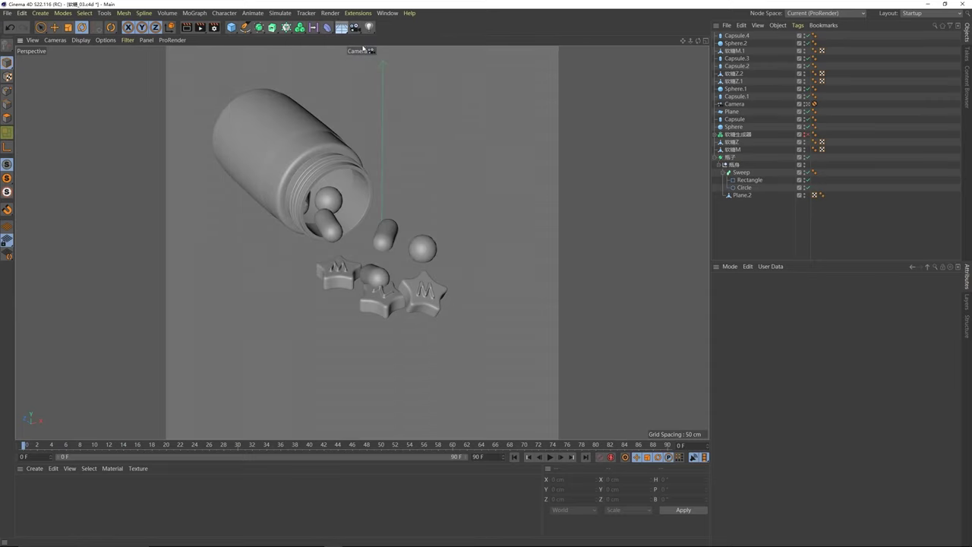
Step: Switch to the 渲染 (User) layout and orbit its default-camera view to show the jar and candies from above
left_click(923, 15)
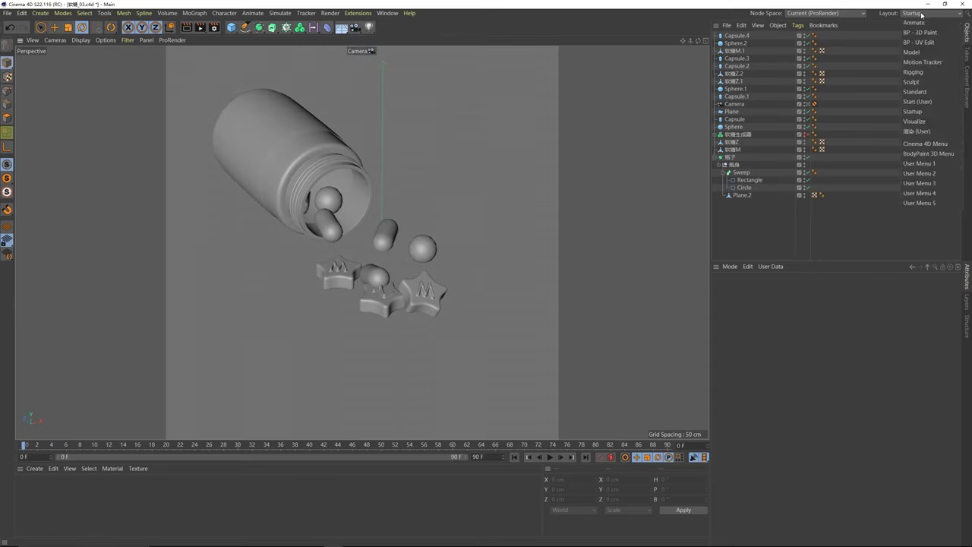
left_click(917, 130)
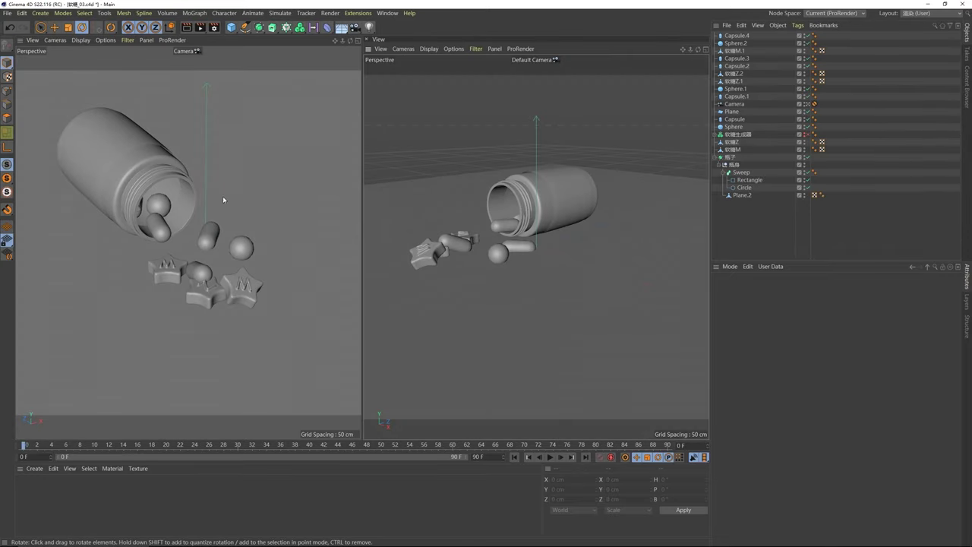
left_click_drag(502, 237, 592, 294, "alt")
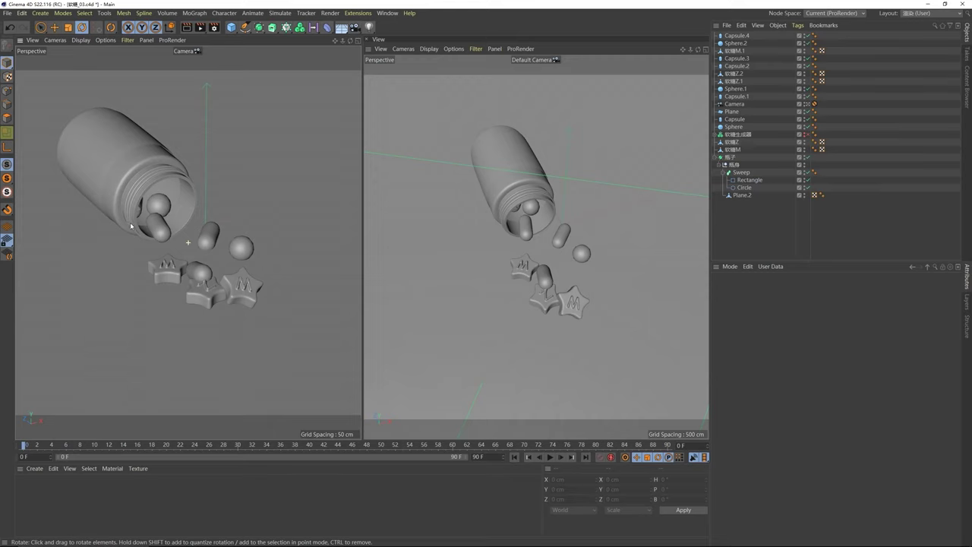
mouse_move(580, 234)
left_mouse_down("alt")
mouse_move(461, 172)
mouse_move(577, 225)
left_mouse_up("alt")
scroll(496, 209, "up", 2)
left_click_drag(495, 209, 535, 202, "alt")
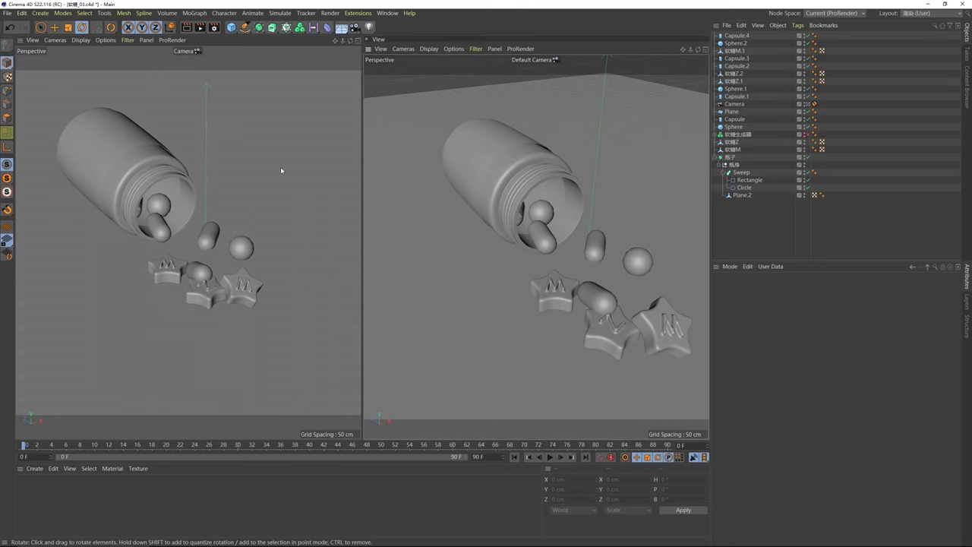
Step: Collapse the jar's (瓶子) hierarchy in the object list
left_click(597, 250)
left_click_drag(598, 250, 603, 279, "alt")
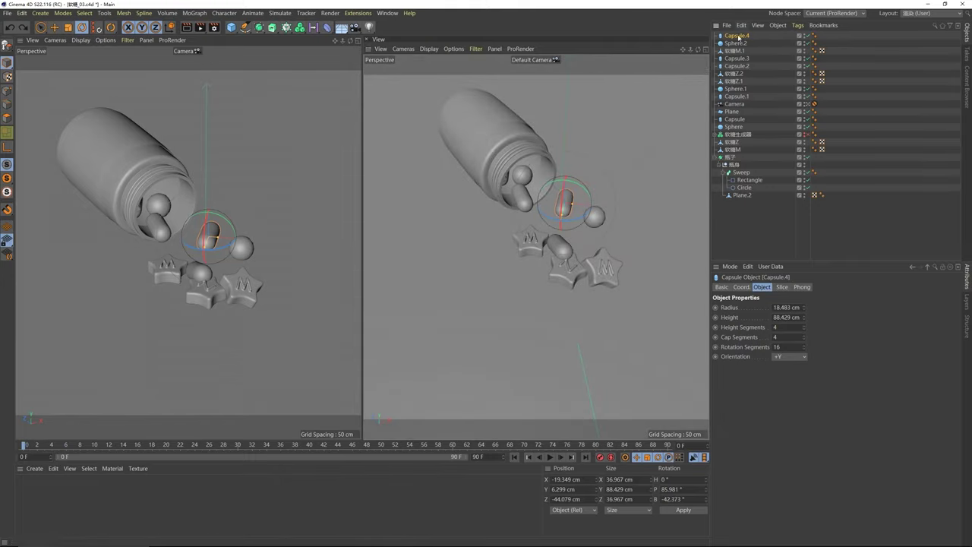
left_click_drag(571, 230, 553, 220, "alt")
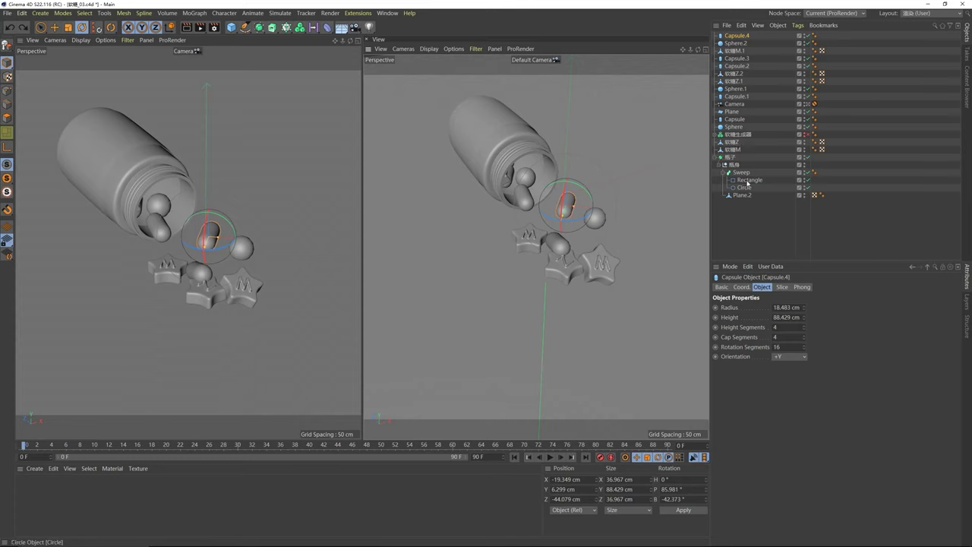
left_click(727, 159)
left_click(716, 159)
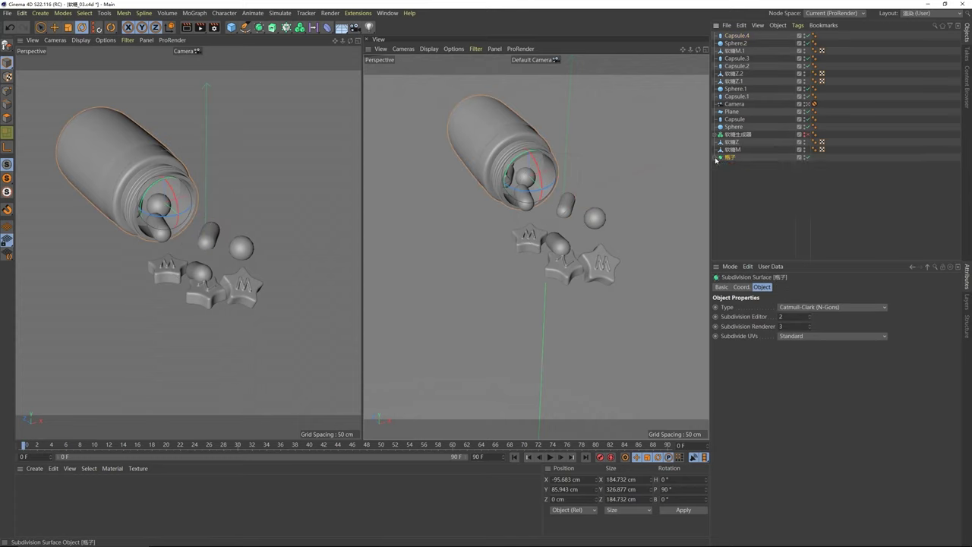
left_click(735, 134)
left_click(734, 127)
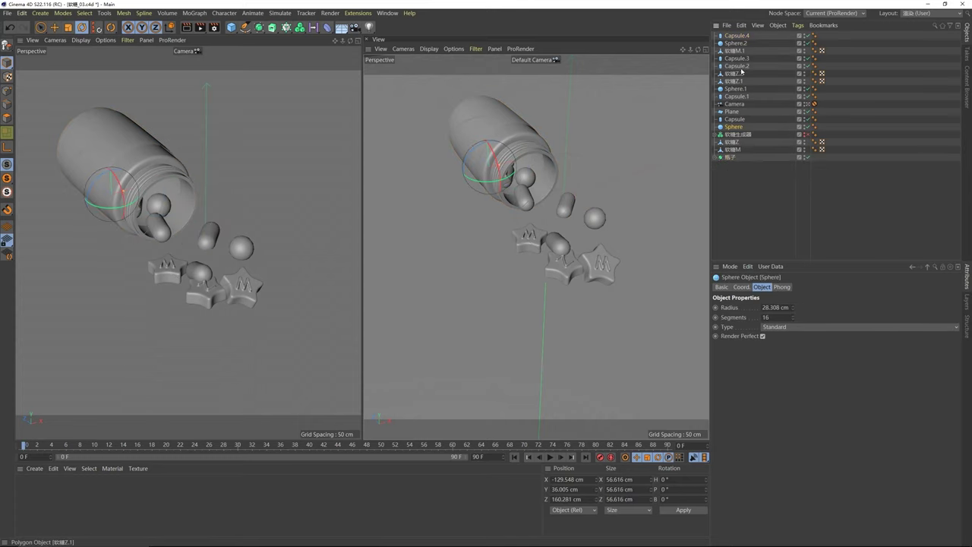
Step: Group all thirteen capsules, spheres and star gummies under one null, leaving out the camera, plane, gummy generator and jar
left_click(736, 35)
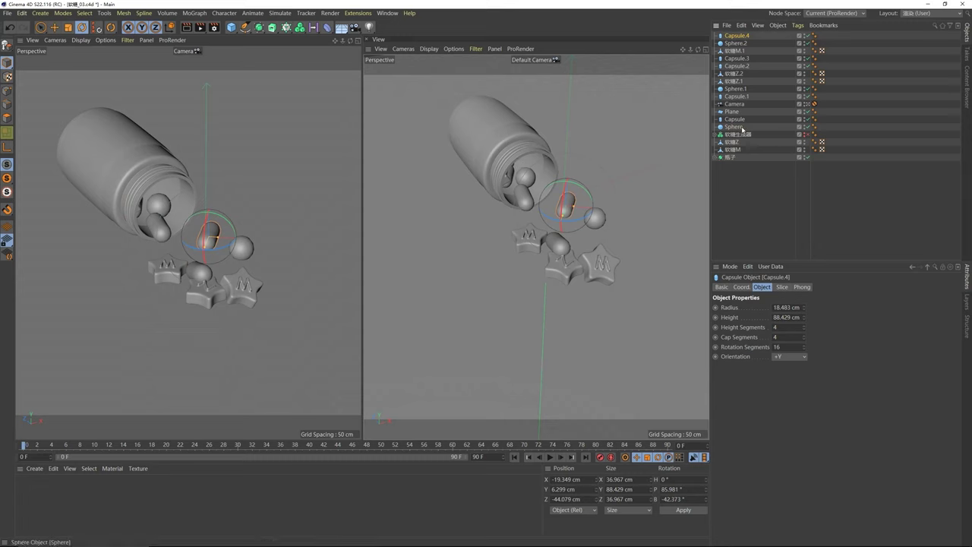
left_click(735, 43, "ctrl")
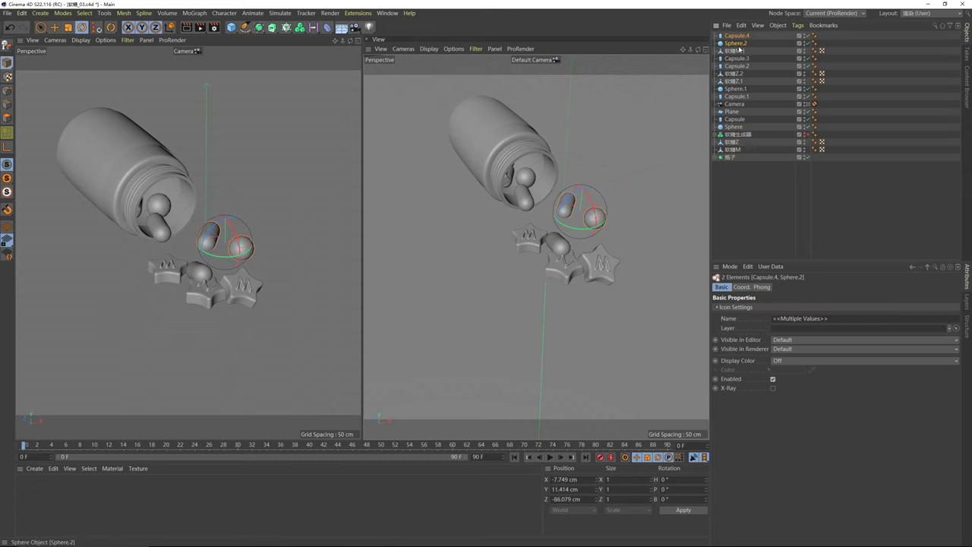
left_click(736, 51, "ctrl")
left_click(737, 58, "ctrl")
left_click(738, 66, "ctrl")
left_click(734, 73, "ctrl")
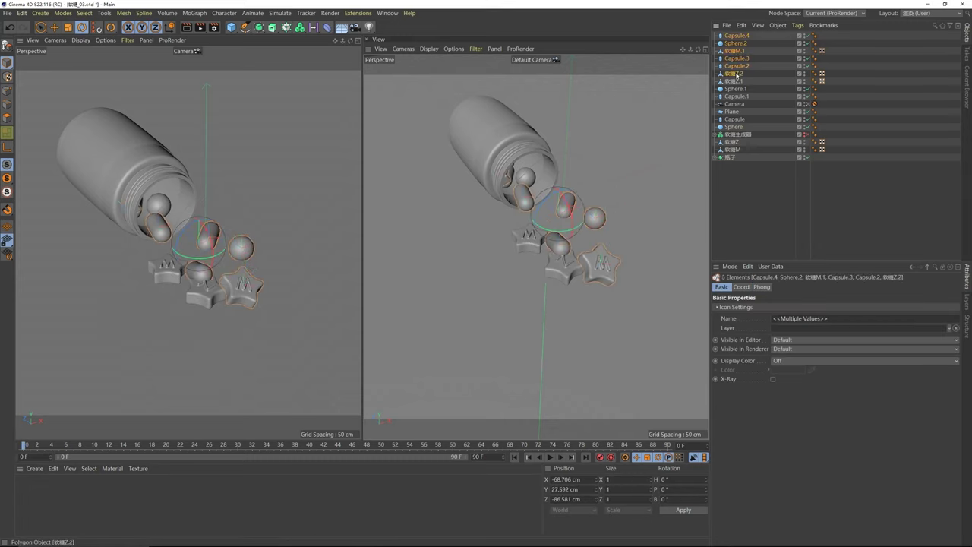
left_click(734, 82, "ctrl")
left_click(735, 89, "ctrl")
left_click(736, 96, "ctrl")
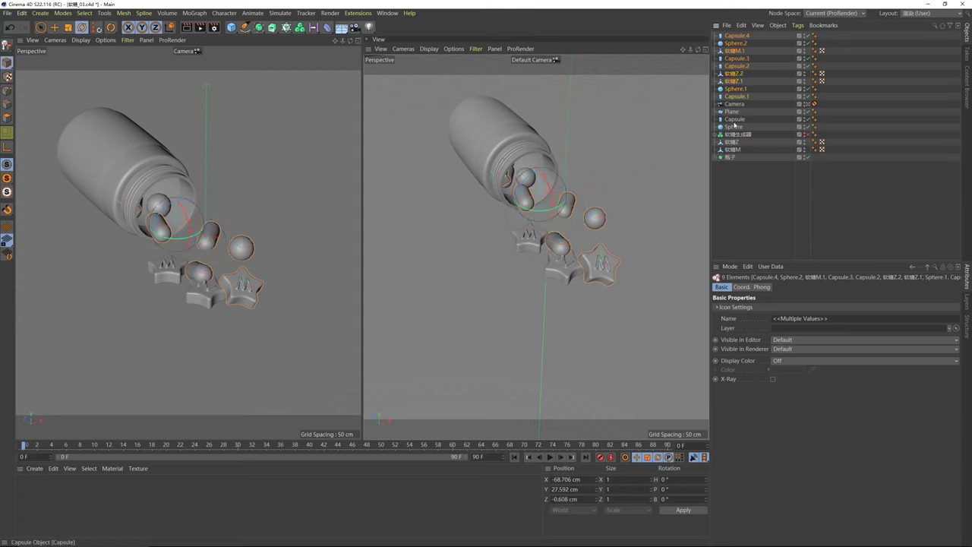
left_click(735, 120, "ctrl")
left_click(735, 127, "ctrl")
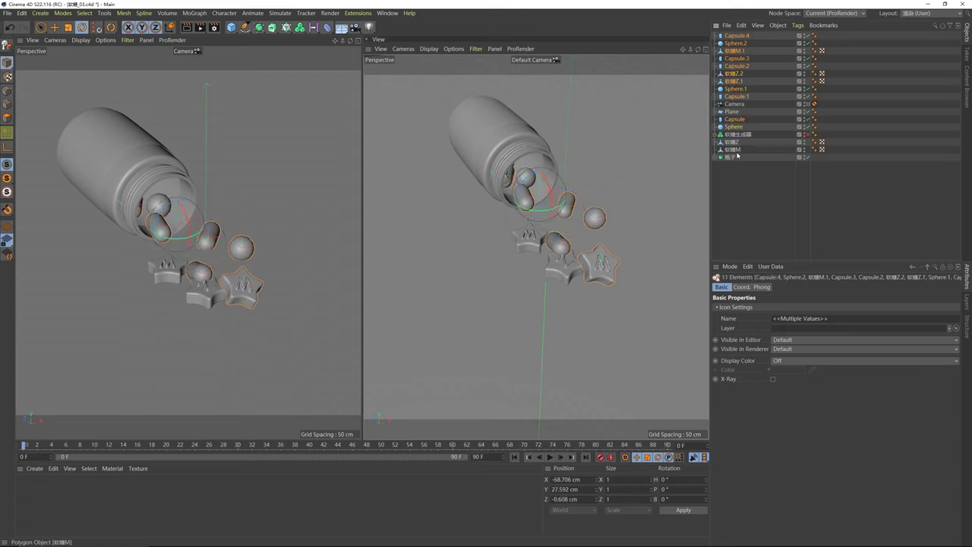
left_click(732, 142, "ctrl")
left_click(733, 149, "ctrl")
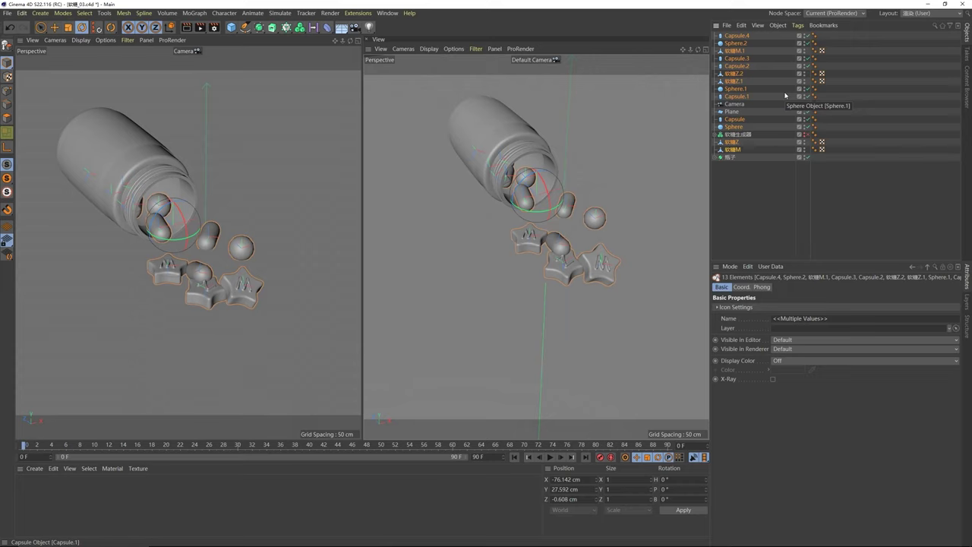
key("alt+g")
key("h")
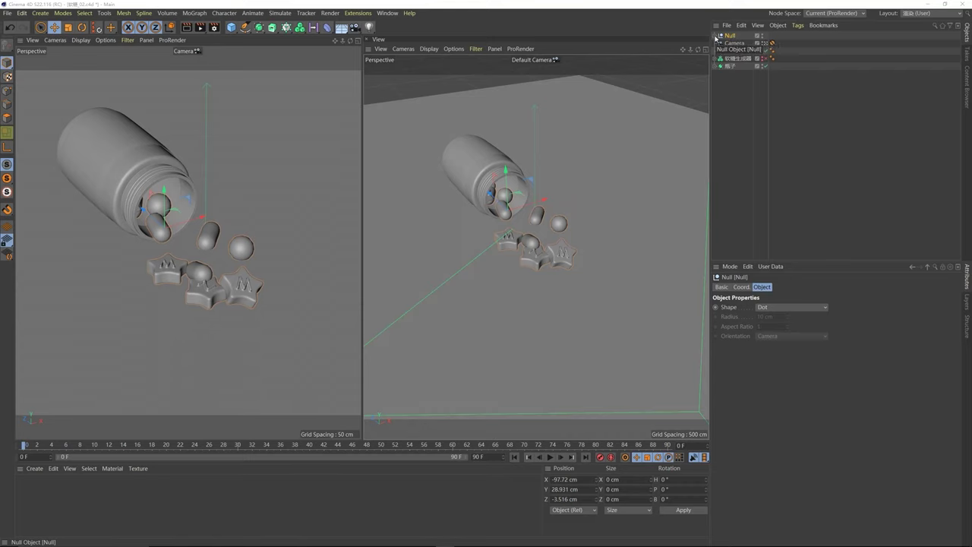
Step: Try raising the whole candy group by its null to about Y 218 cm, and undo the move
left_click(717, 36)
left_click(737, 43)
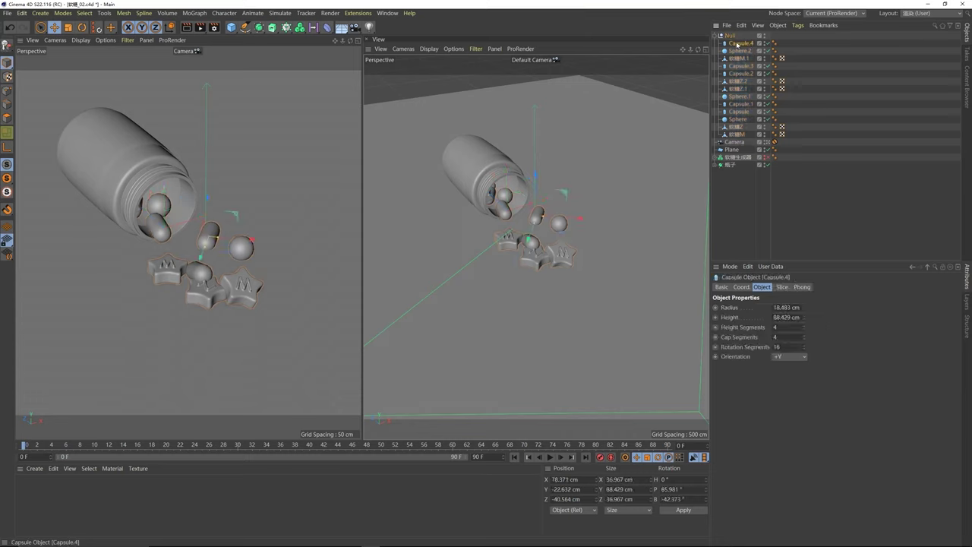
left_click(731, 36)
left_click(734, 51)
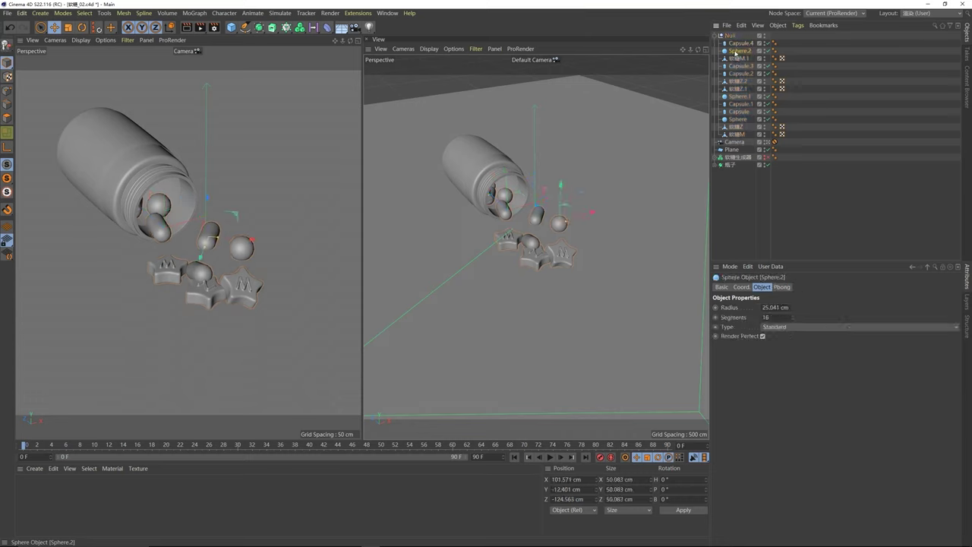
left_click(732, 36)
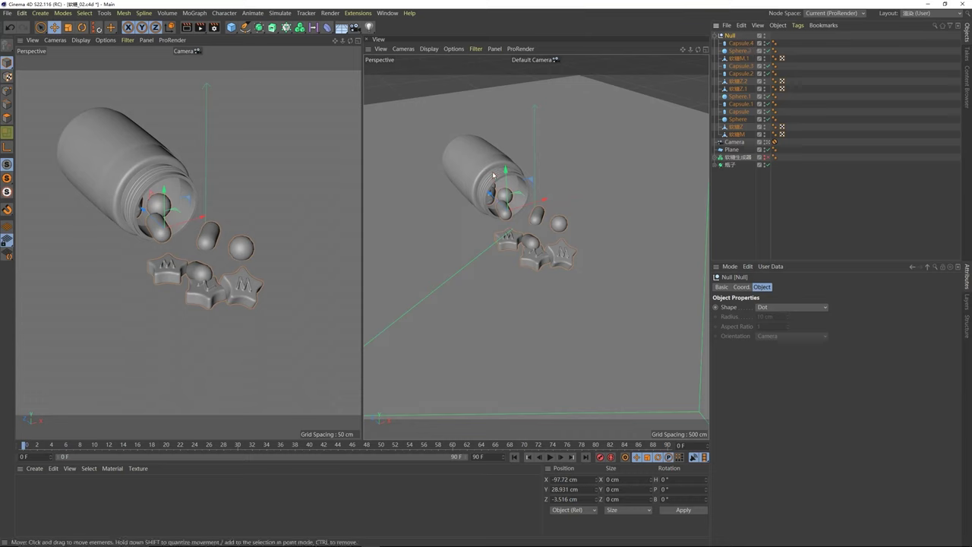
left_click_drag(505, 175, 536, 86)
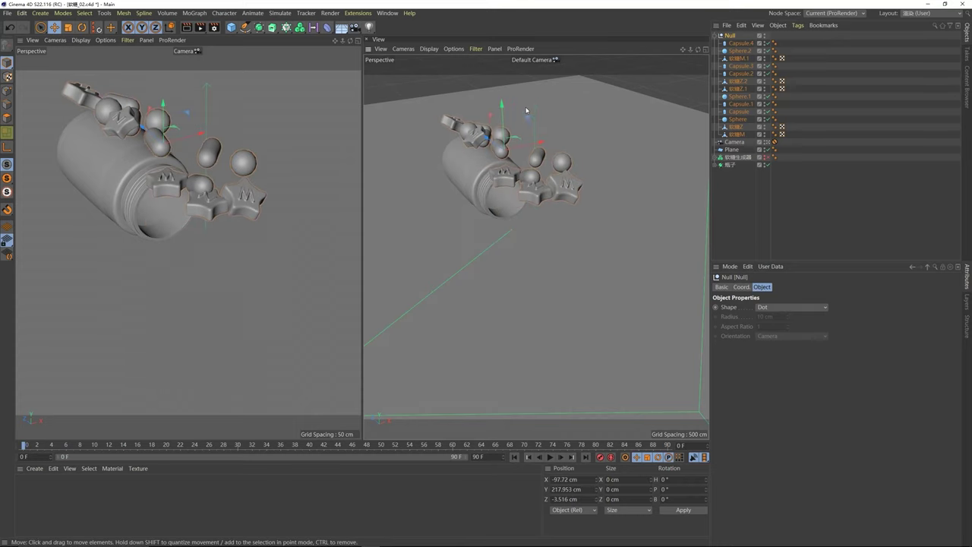
key("ctrl+z")
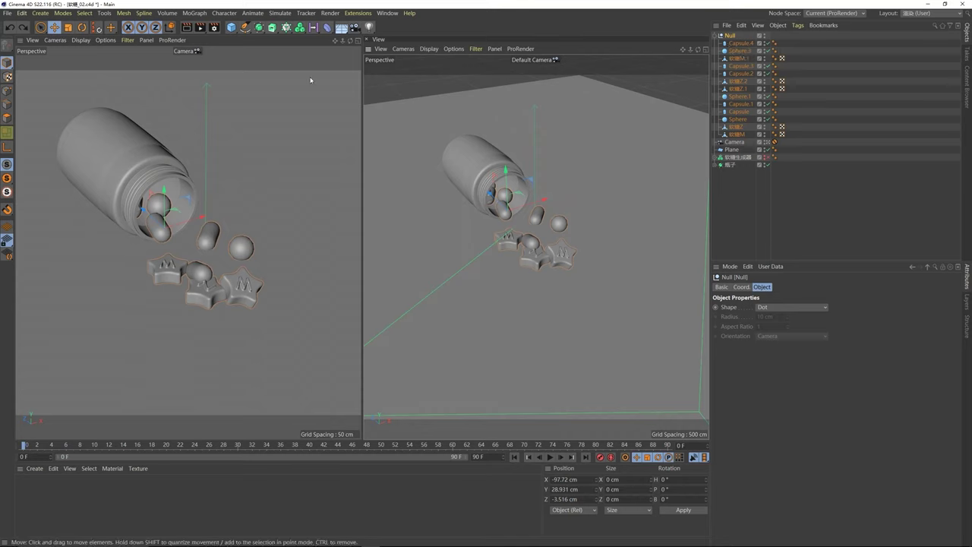
Step: Ungroup the candies from their null
left_click(232, 28)
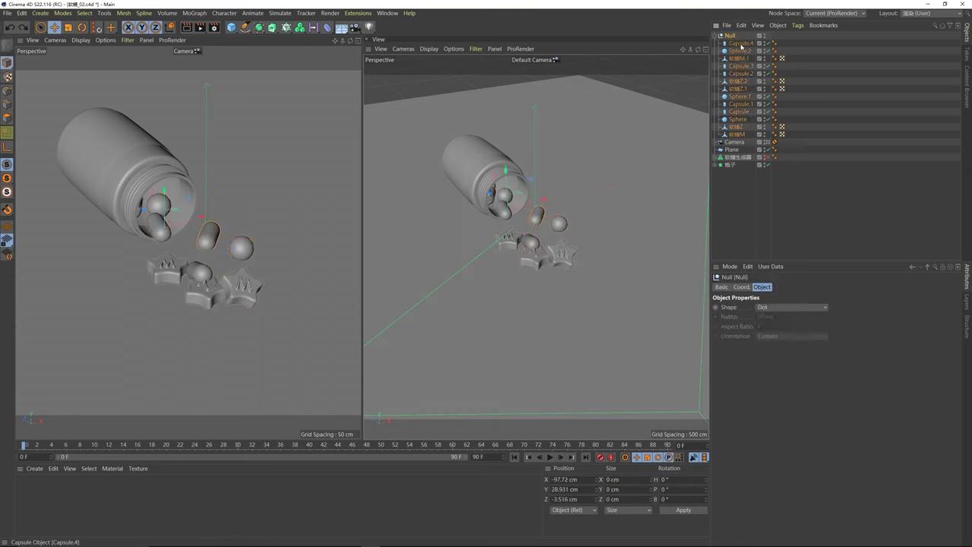
key("shift+g")
Step: Add a new null object and make all thirteen capsules, spheres and star gummies its children
left_click(232, 28)
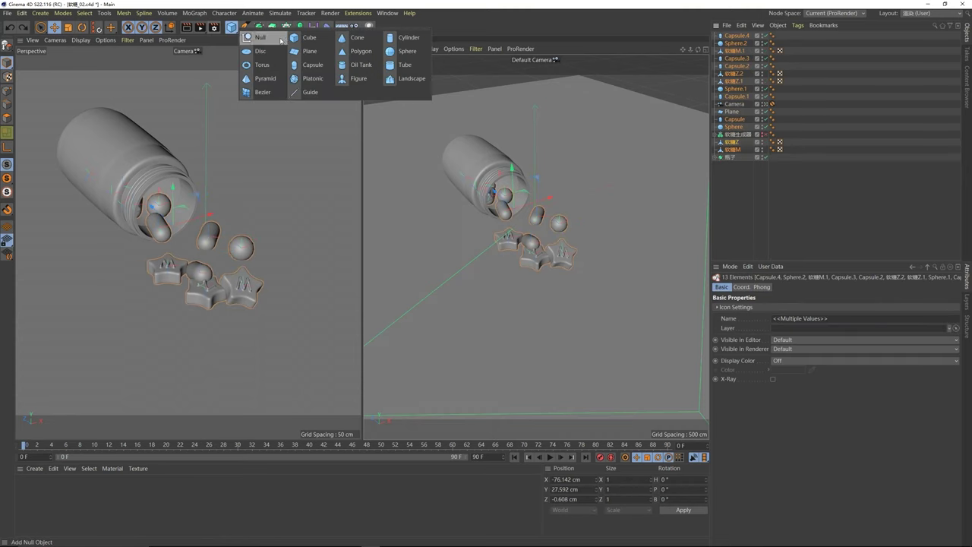
left_click(261, 37)
left_click(737, 43)
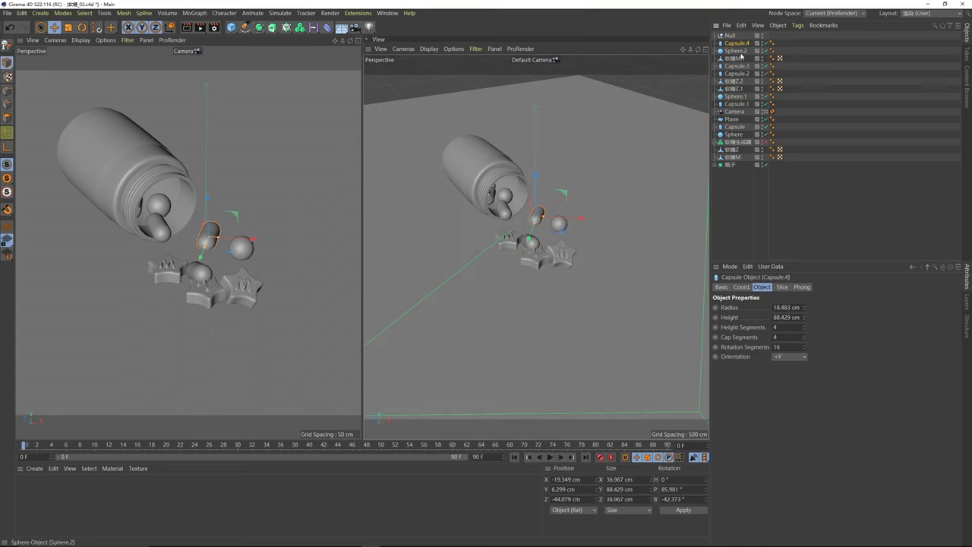
left_click(738, 104, "shift")
left_click(734, 127, "ctrl")
left_click(734, 135, "ctrl")
left_click(732, 150, "ctrl")
left_click(735, 157, "ctrl")
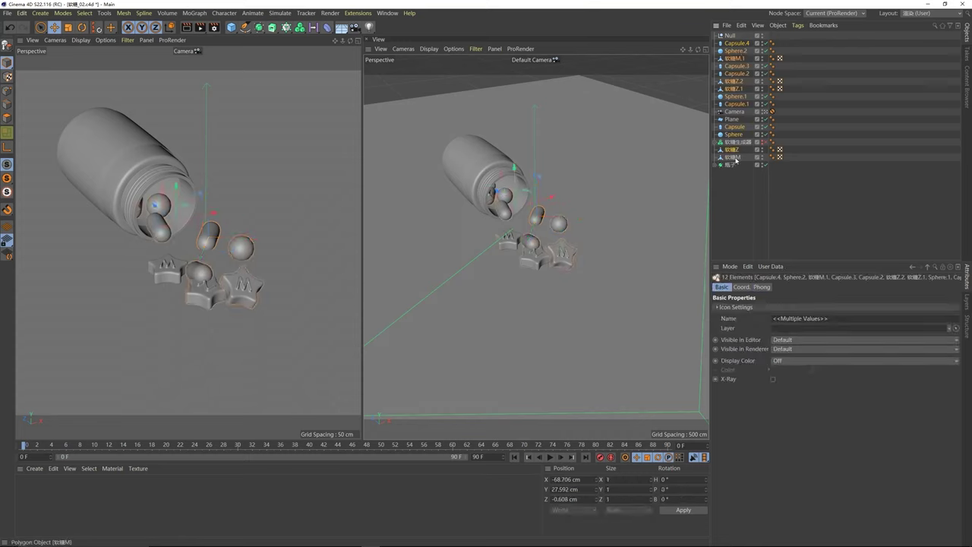
left_click(735, 158, "ctrl")
left_click_drag(736, 44, 729, 36)
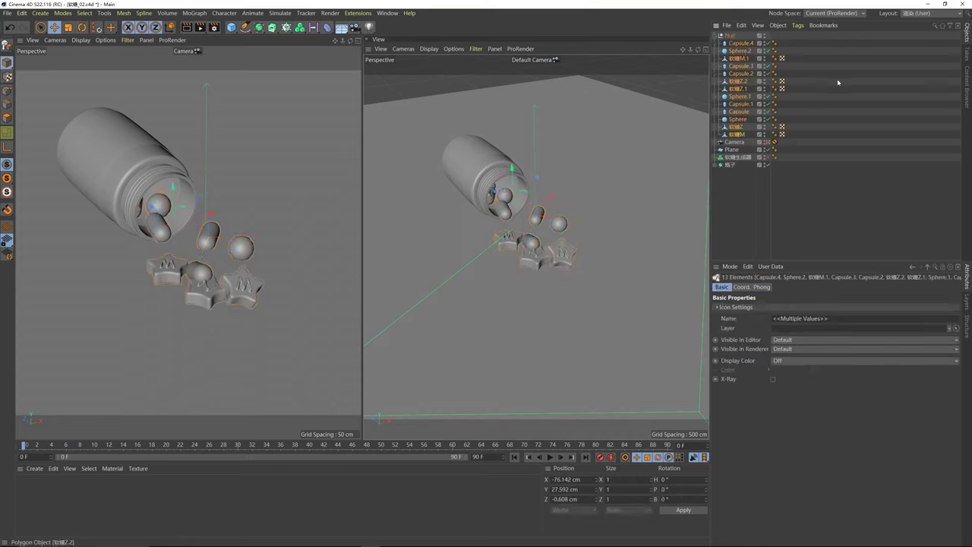
left_click(731, 36)
left_click(717, 36)
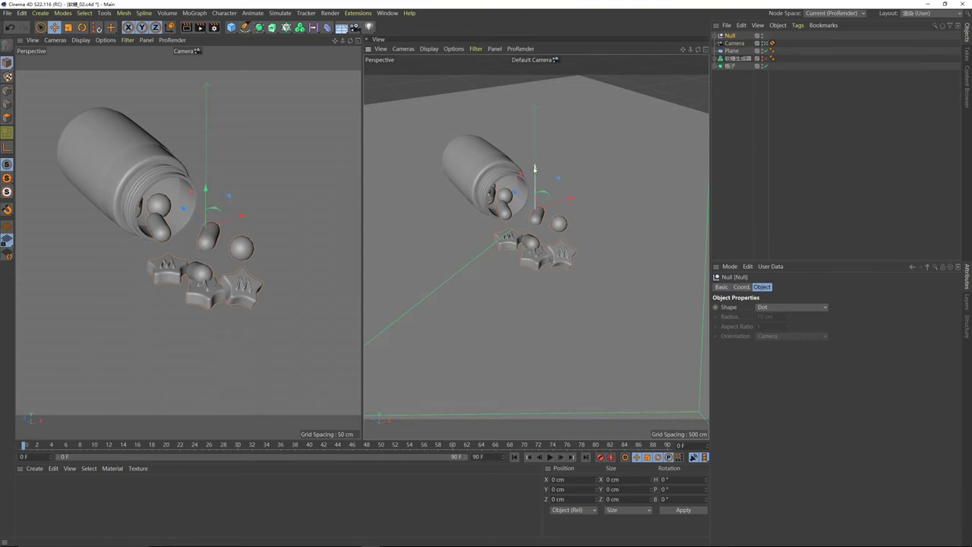
left_click(717, 35)
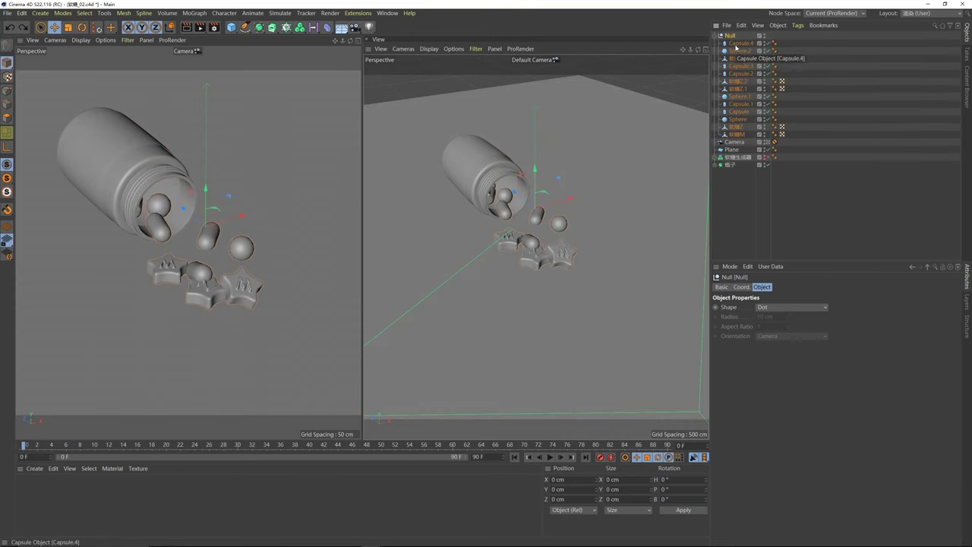
left_click(741, 43)
left_click(737, 135, "shift")
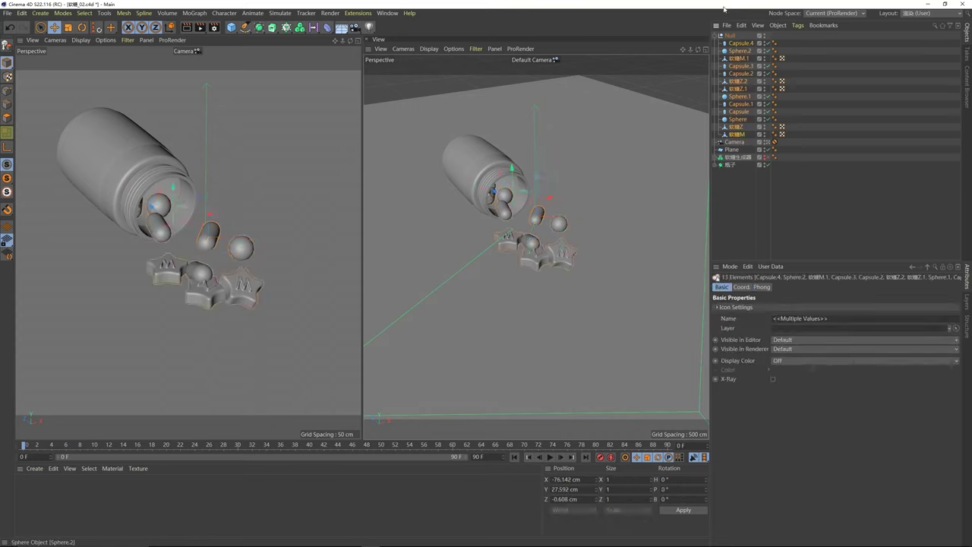
Step: Rename the null that holds the candies as 软糖 and collapse its hierarchy
left_click(730, 35)
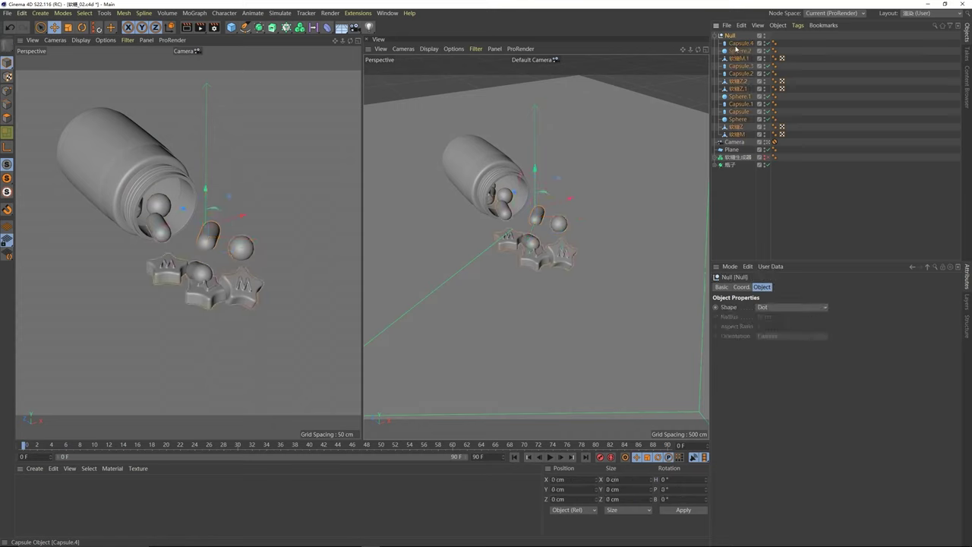
double_click(732, 35)
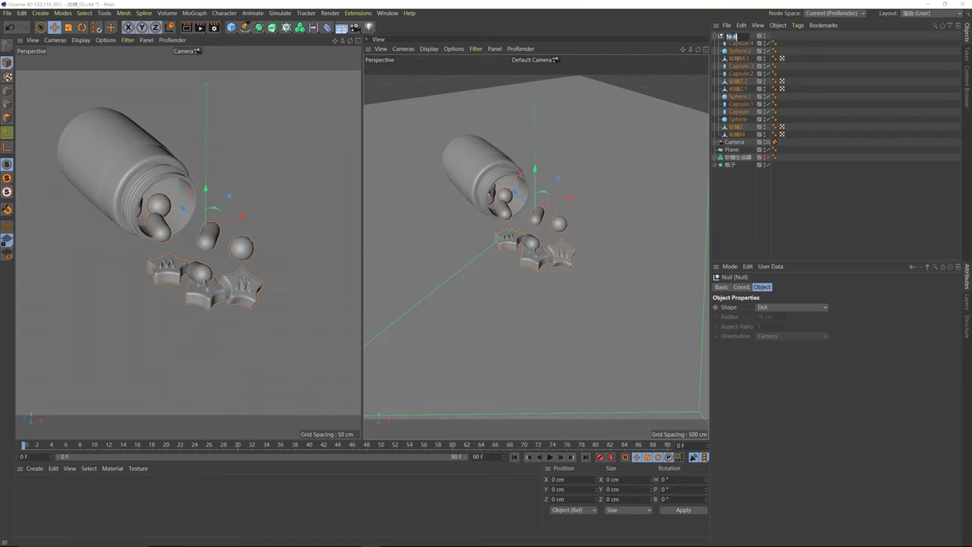
type("ruantang")
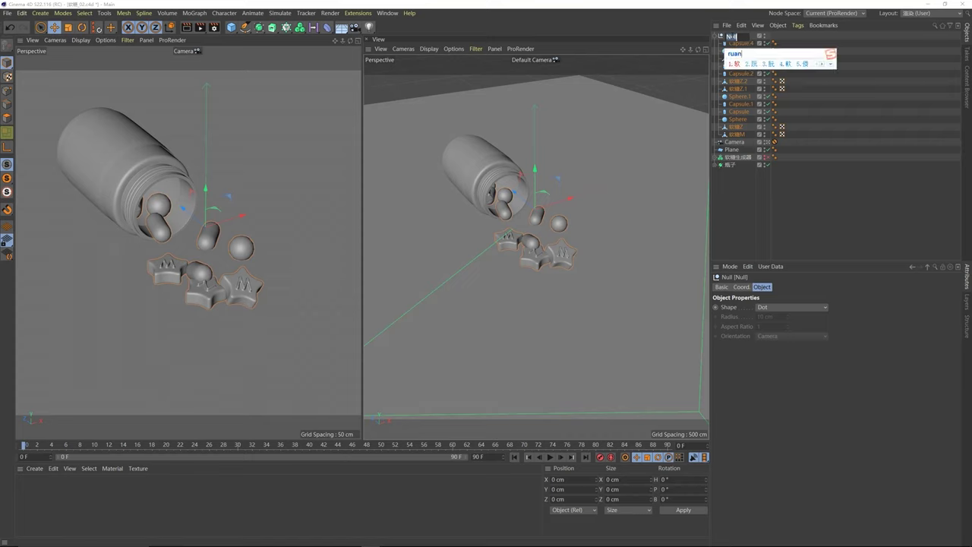
key("space")
key("Return")
left_click(718, 36)
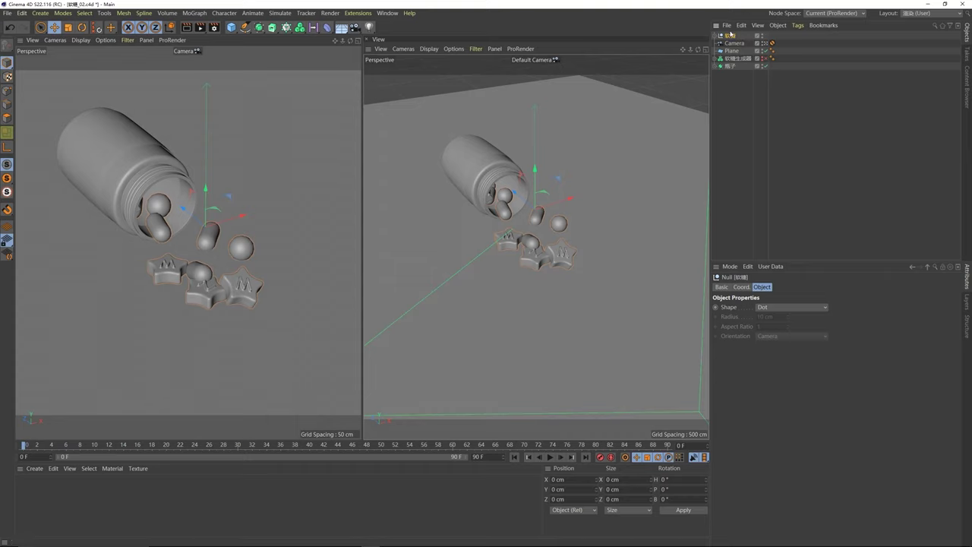
Step: Try placing a new null and two copies of it on the floor beside the candies, and remove all three
left_click(231, 27)
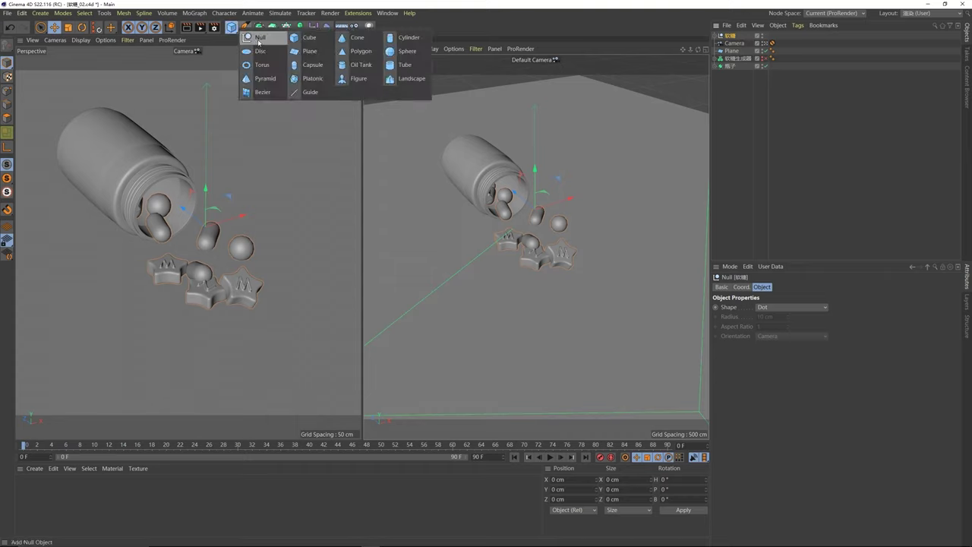
left_click(251, 36)
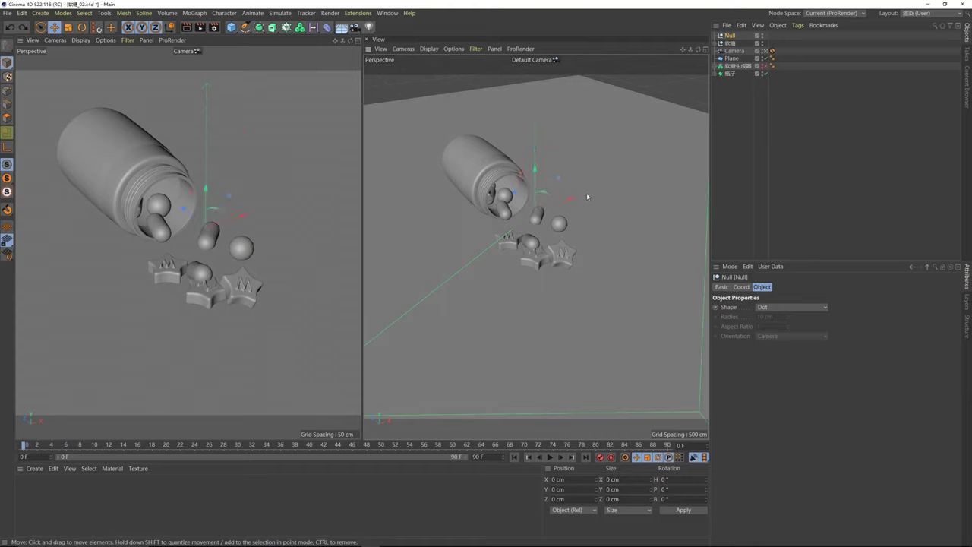
left_click_drag(573, 200, 681, 169)
left_click_drag(623, 161, 616, 177, "ctrl")
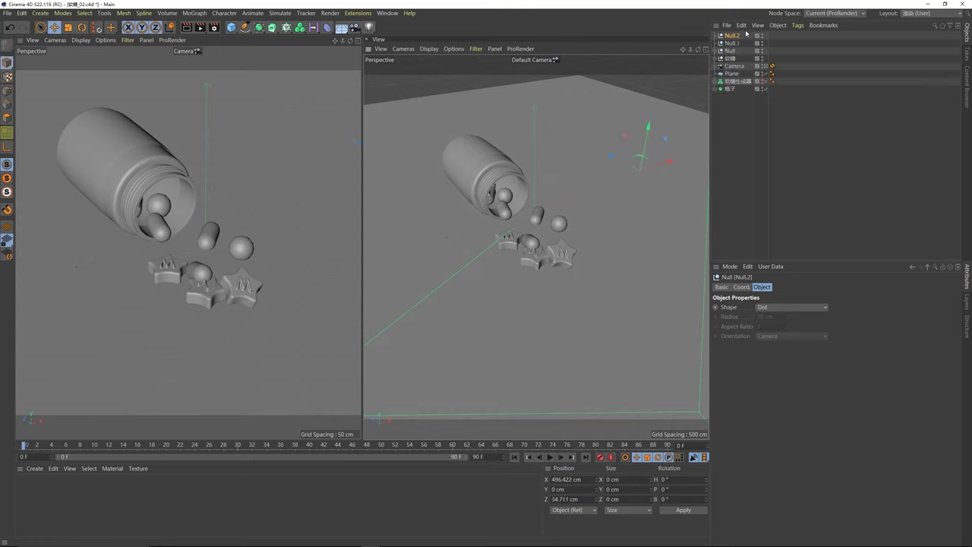
left_click(733, 43, "ctrl")
left_click(731, 51, "ctrl")
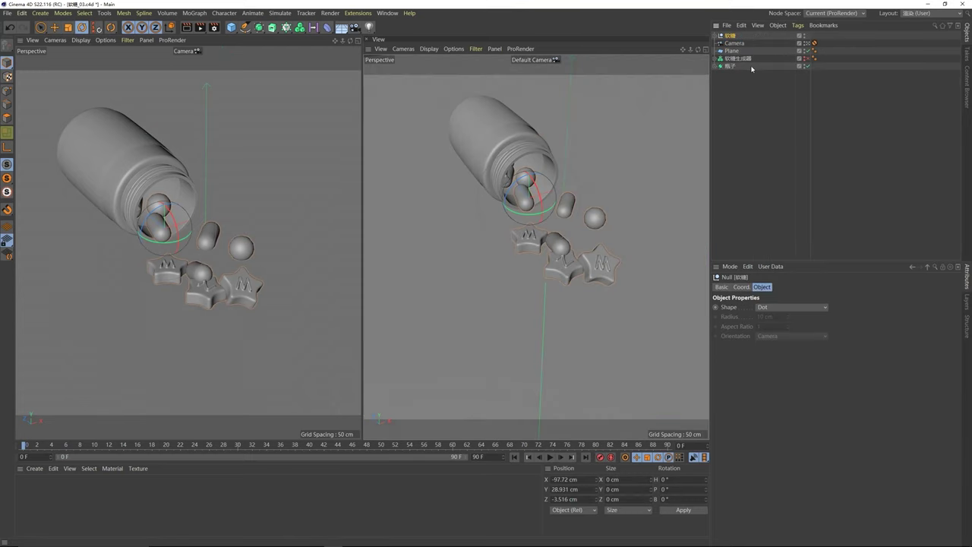
Step: Move the gummy generator 软糖生成器 to the head of the object hierarchy and rename the plane as 地面
left_click(746, 59)
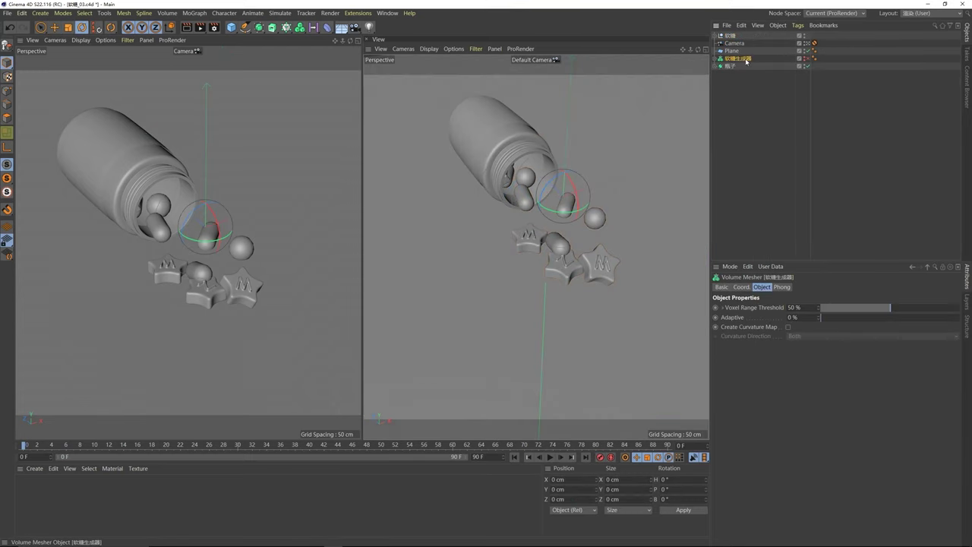
left_click_drag(746, 60, 735, 34)
left_click(733, 60)
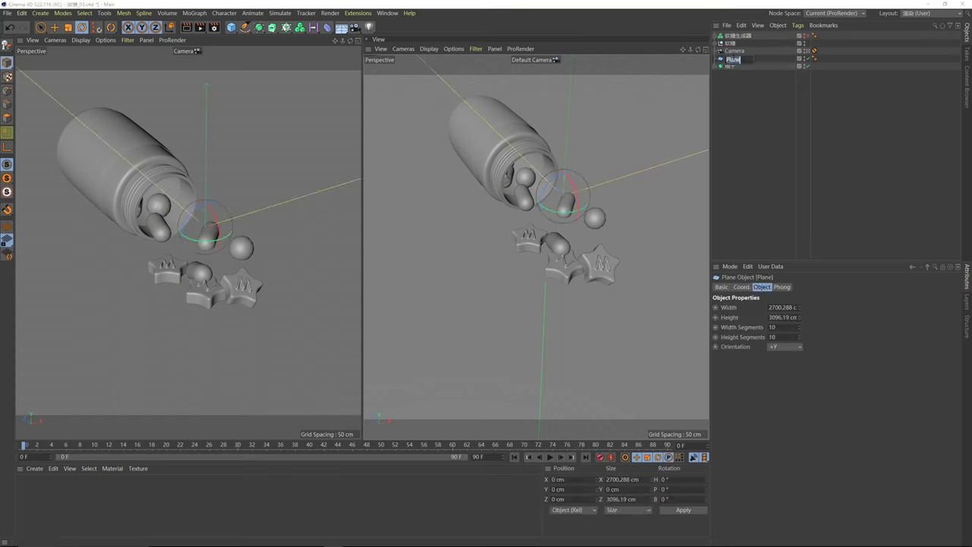
type("地面")
key("Return")
left_click(732, 75)
left_click(729, 67)
left_click(730, 73)
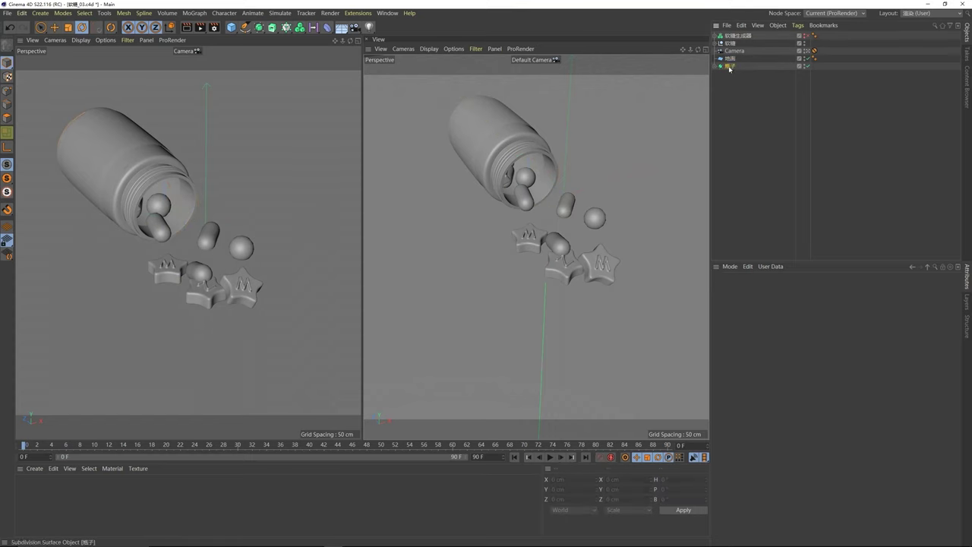
left_click(732, 51)
left_click(733, 36)
left_click(729, 59)
left_click(731, 36)
left_click(787, 124)
Step: Add a Sky object to the scene and assign a new PBR material to it
left_click_drag(559, 209, 553, 206, "alt")
left_click_drag(342, 27, 376, 52)
left_click(34, 468)
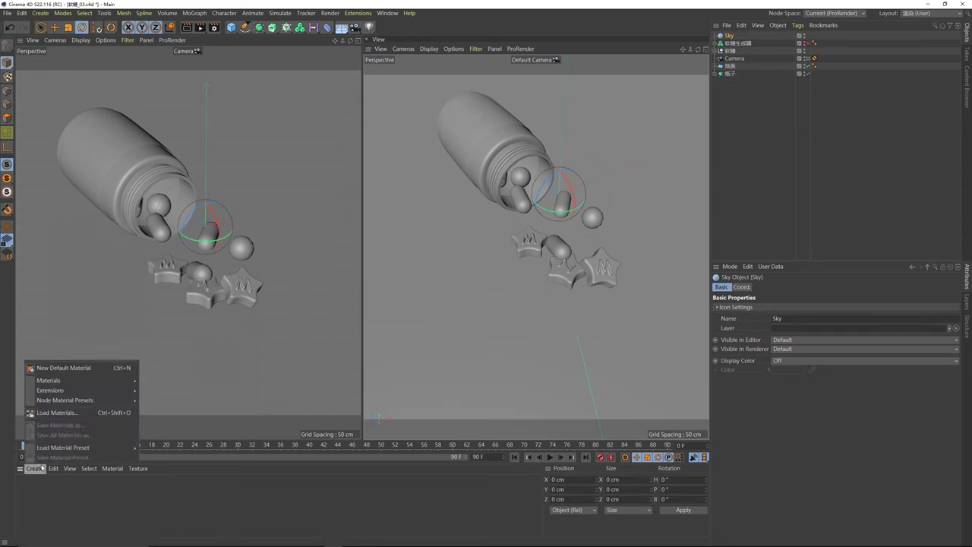
mouse_move(68, 383)
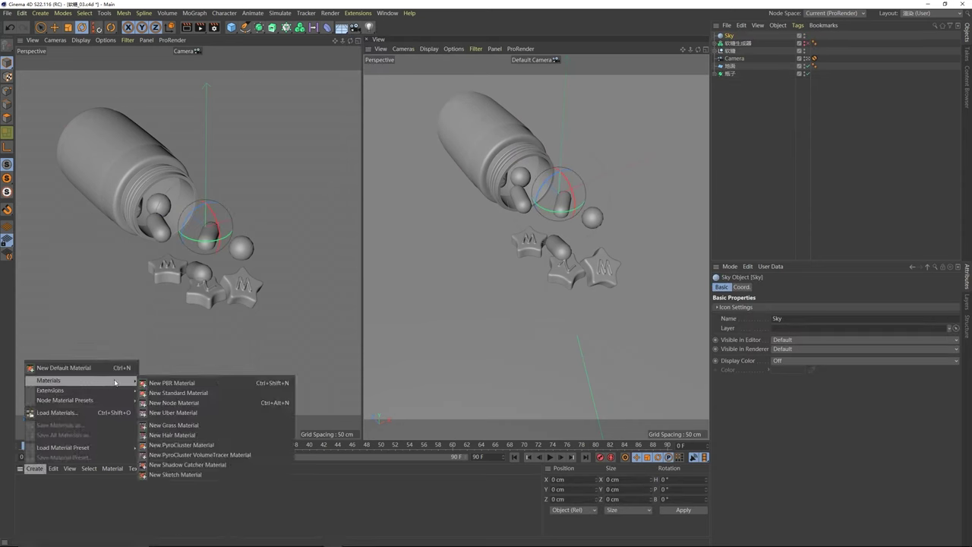
left_click(177, 384)
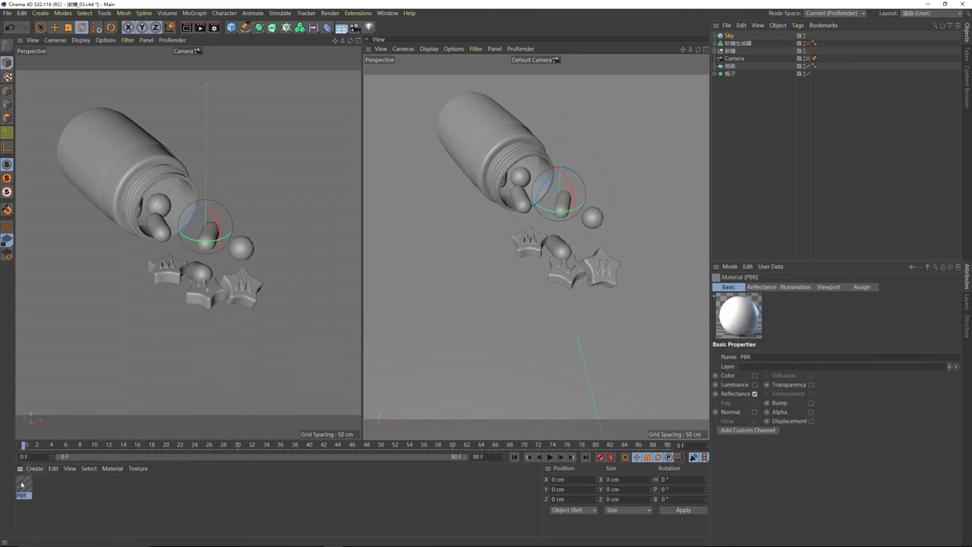
left_click_drag(24, 484, 729, 38)
Step: Disable the Reflectance channel of the sky's PBR material and enable its Luminance channel
double_click(24, 484)
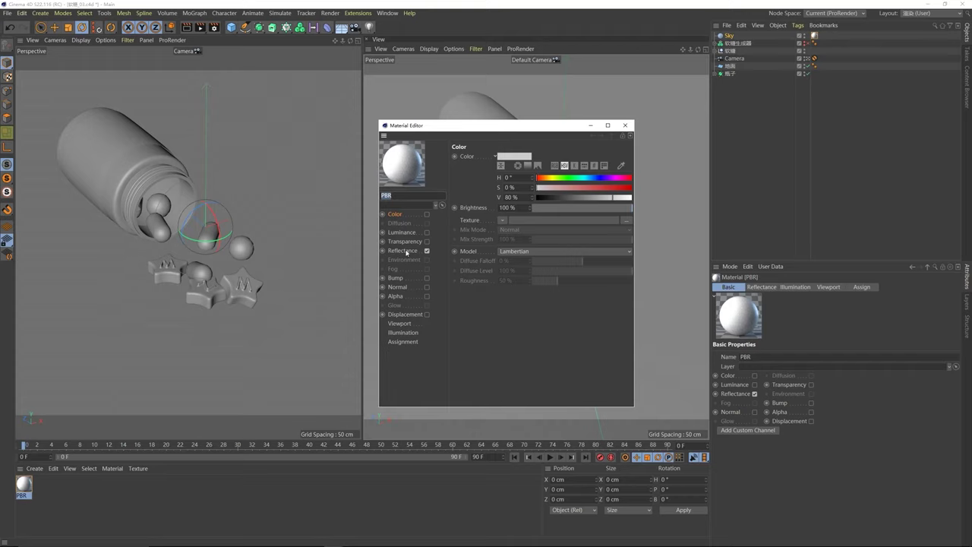
left_click(410, 234)
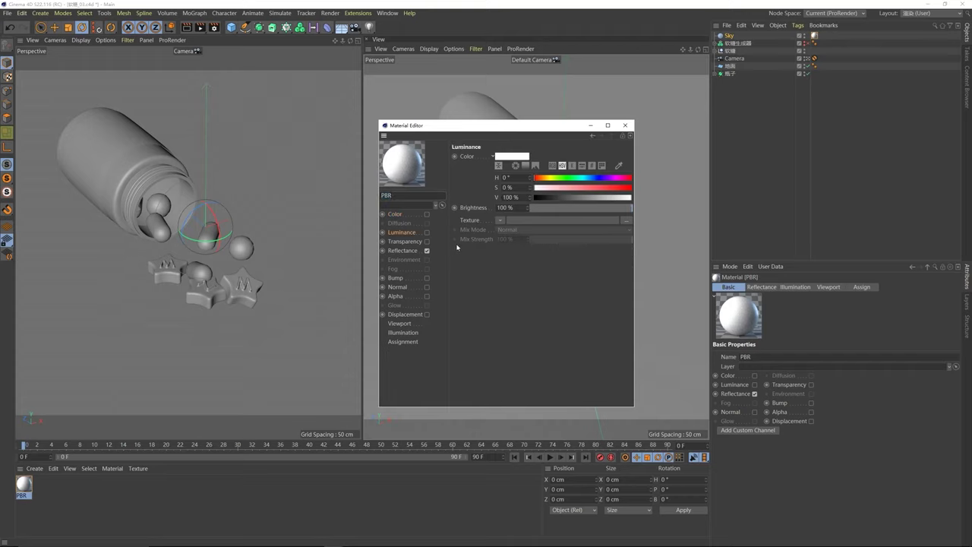
left_click(404, 251)
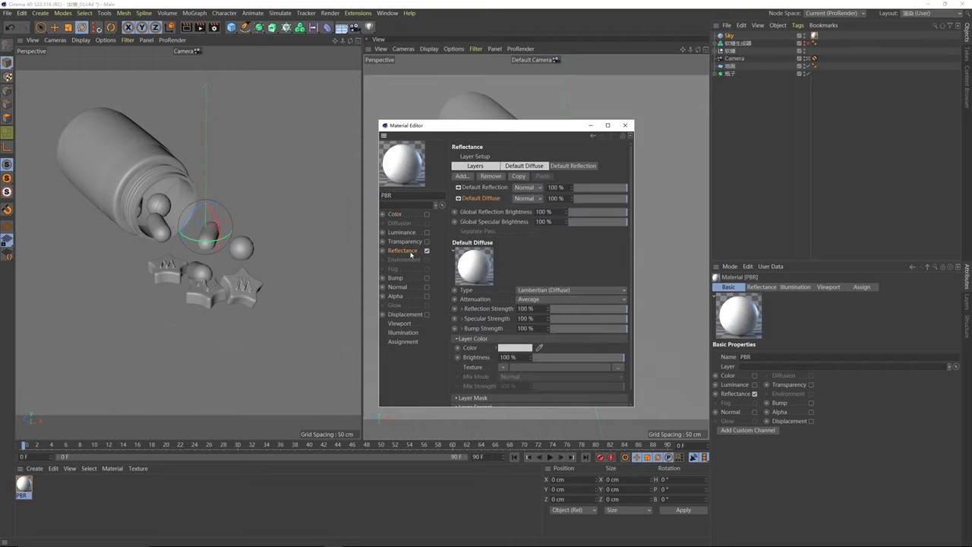
left_click(427, 251)
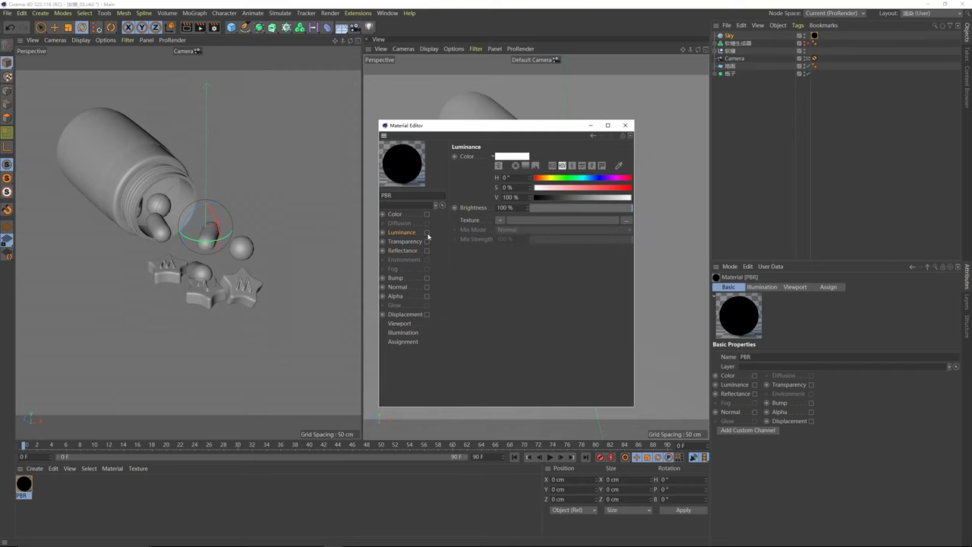
left_click(427, 233)
Step: Load the BackLight_4K_01 HDR image as the Luminance texture of the sky material
left_click(628, 223)
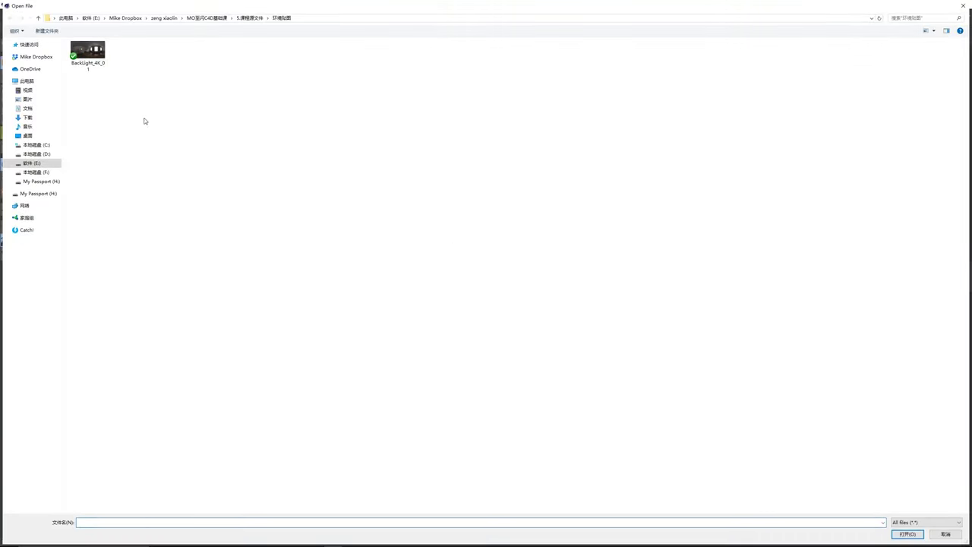
left_click(88, 64)
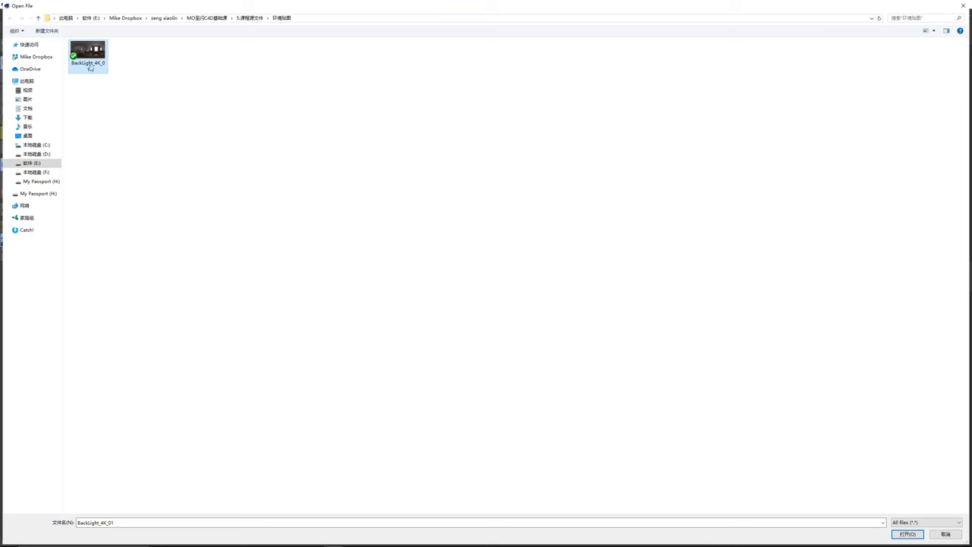
key("Return")
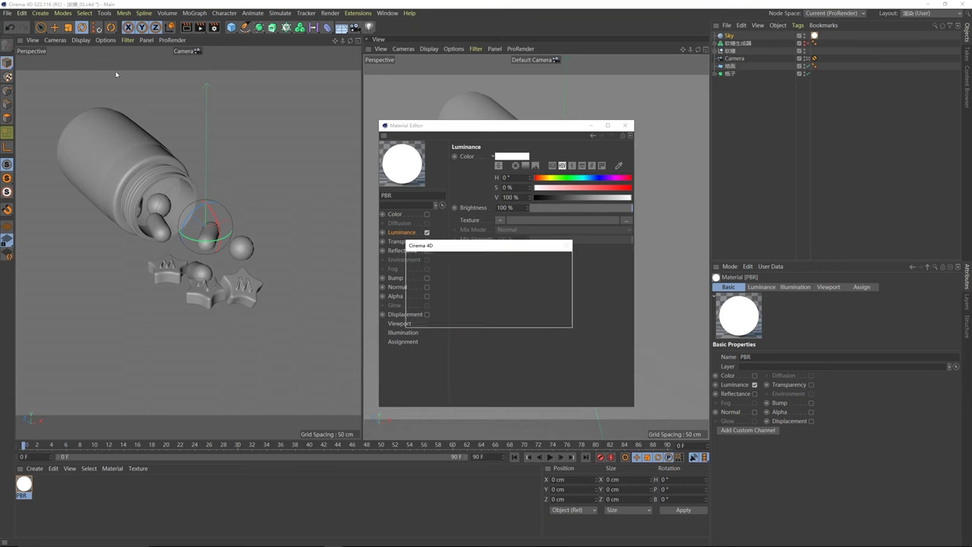
left_click(515, 317)
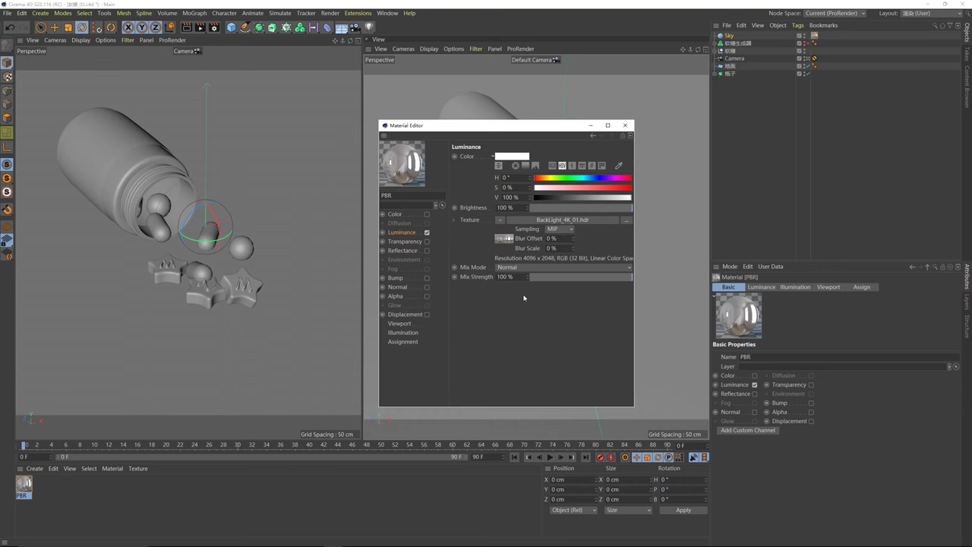
left_click_drag(518, 129, 564, 207)
Step: Start a ProRender preview in the viewport that looks through the scene camera
left_click(201, 142)
key("e")
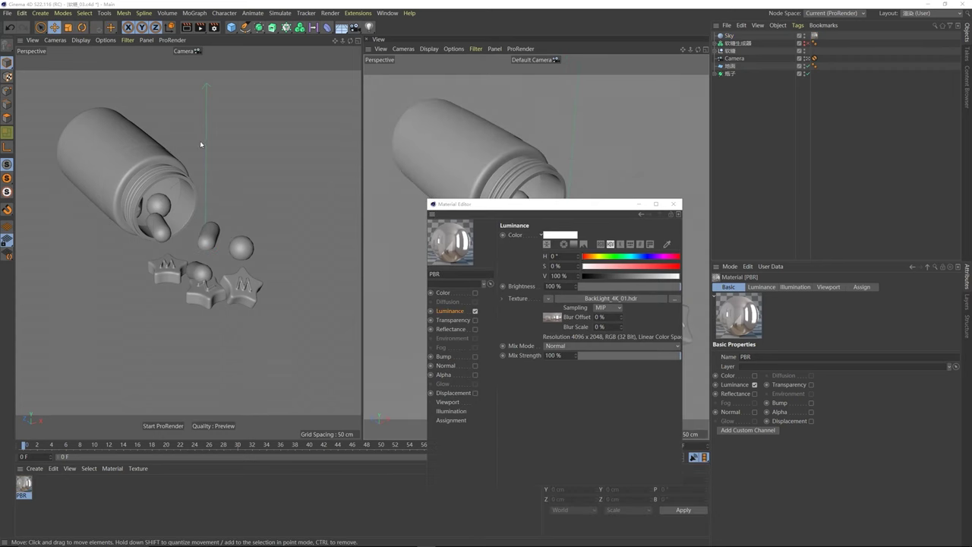
left_click(172, 41)
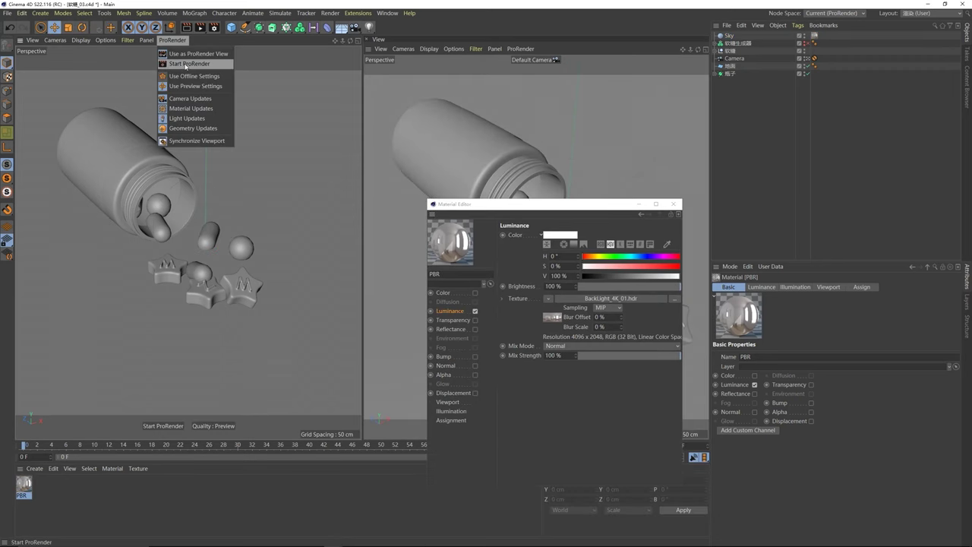
left_click(187, 65)
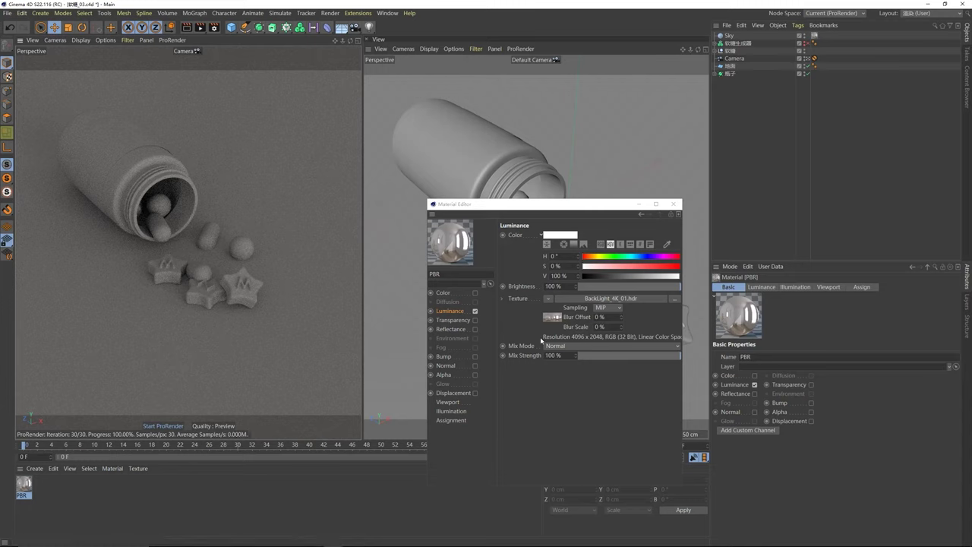
Step: Set the exposure of the BackLight_4K_01.hdr luminance texture to 1.5 and close the material's editor
left_click(462, 312)
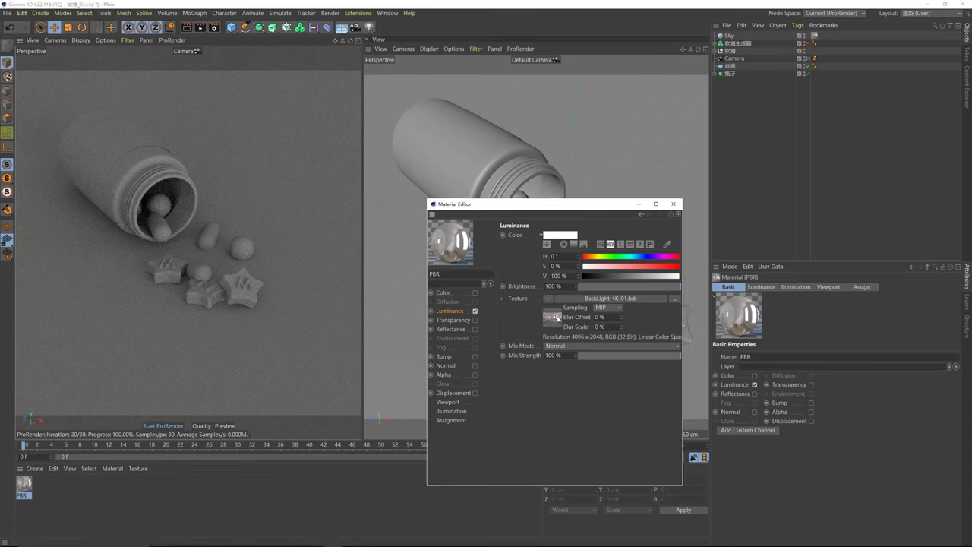
left_click(557, 318)
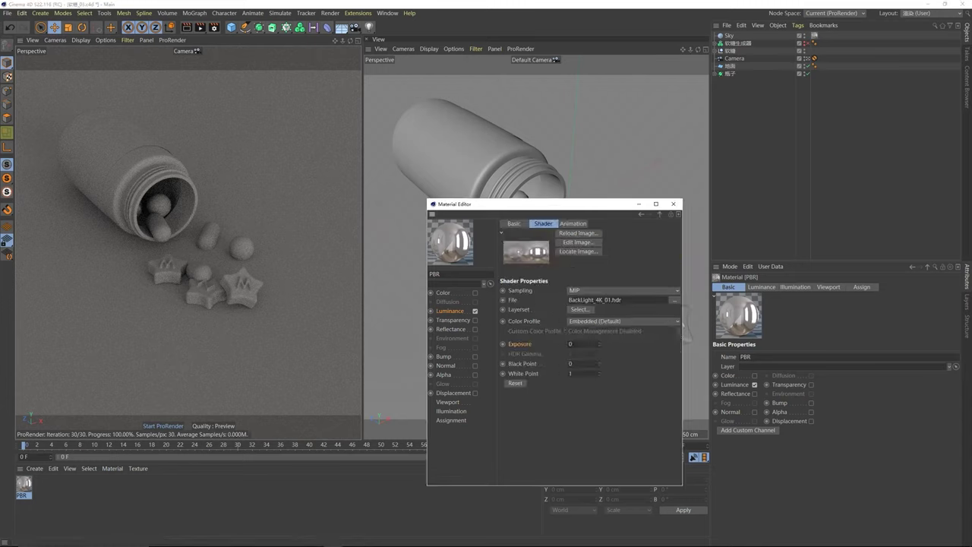
type(".5")
key("Return")
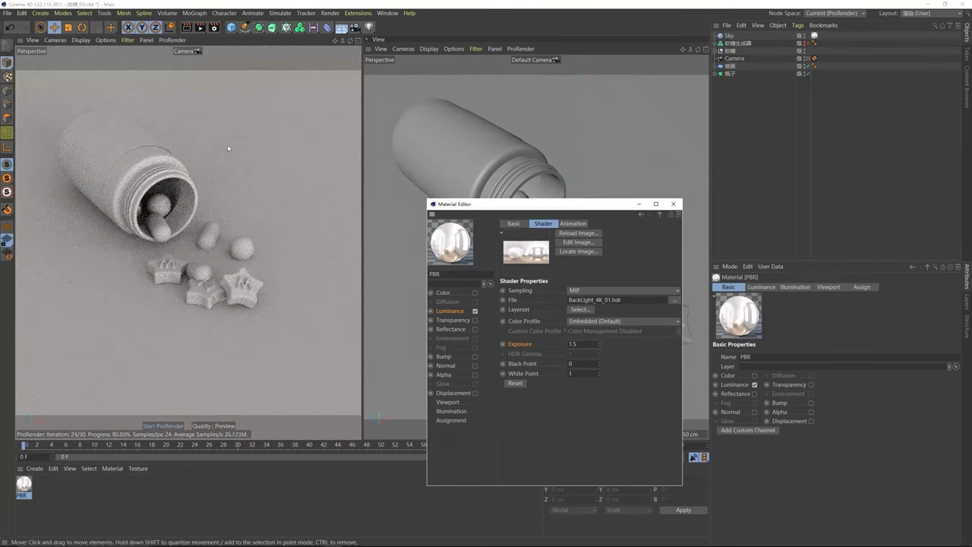
left_click(674, 204)
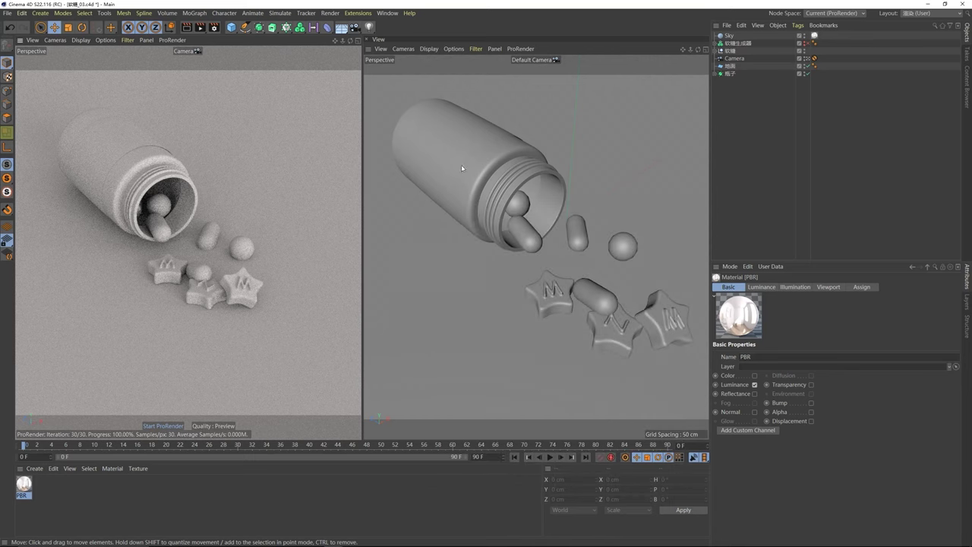
Step: Select the jar in the default camera view and create a new Node material
left_click_drag(516, 170, 515, 197, "alt")
left_click(516, 197)
scroll(512, 205, "down", 2)
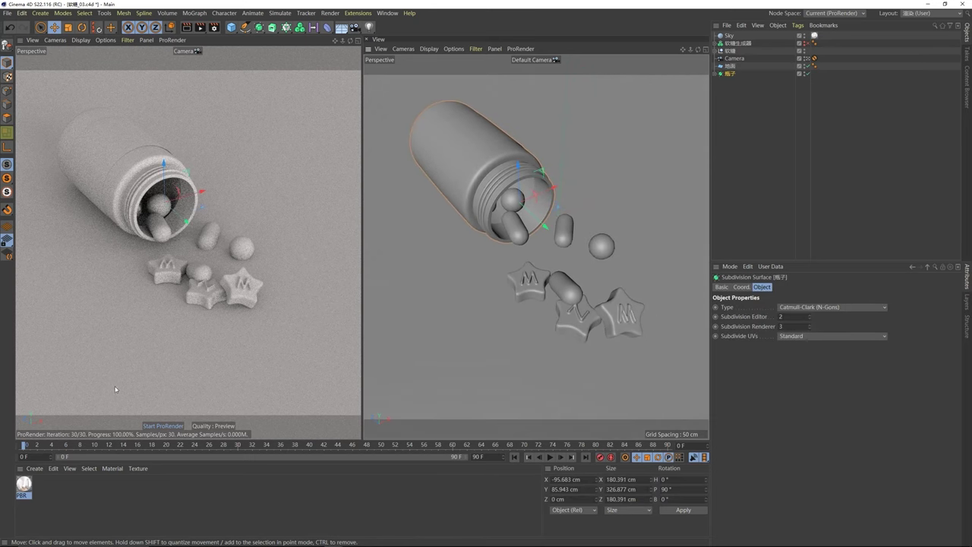
left_click(35, 468)
mouse_move(84, 381)
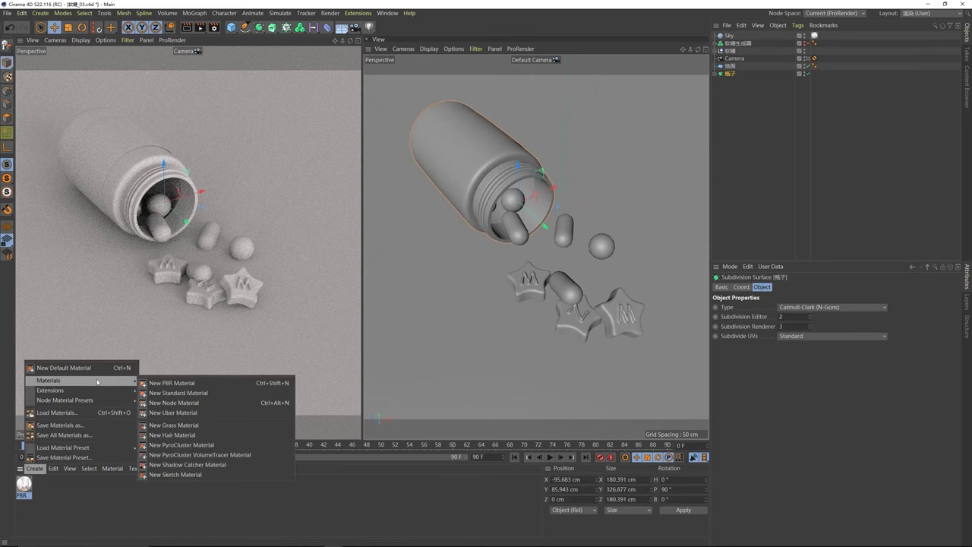
left_click(173, 403)
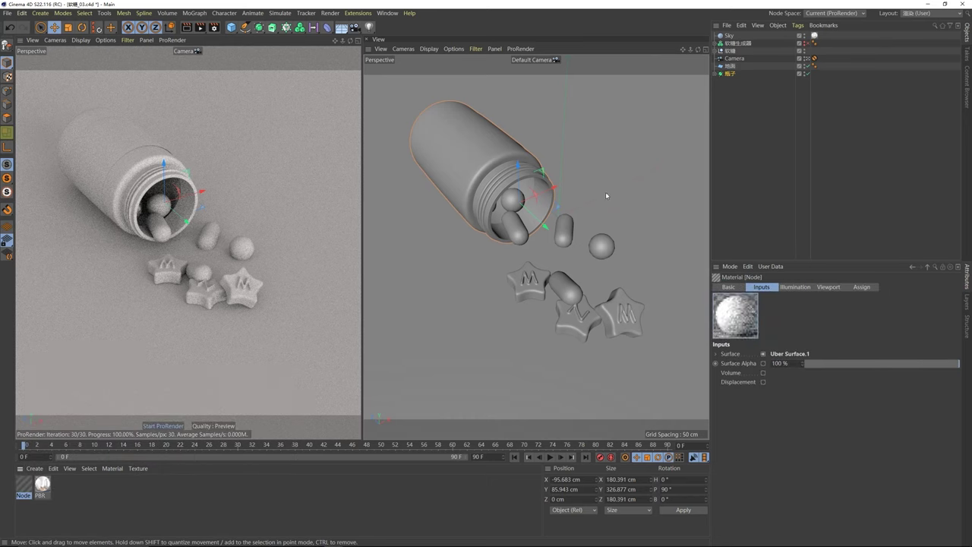
Step: Expand the jar group and apply the new Node material to the jar body mesh Plane.2
left_click(715, 73)
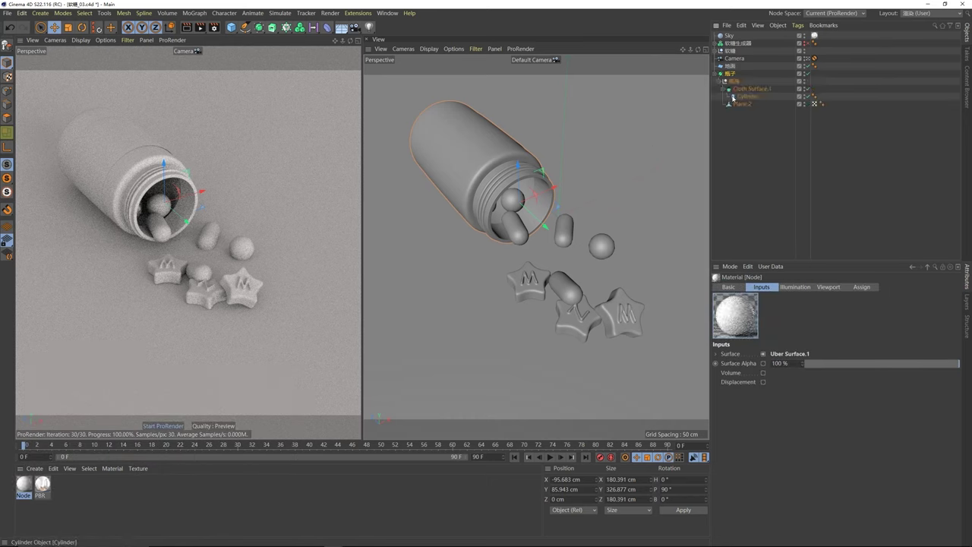
left_click(747, 96)
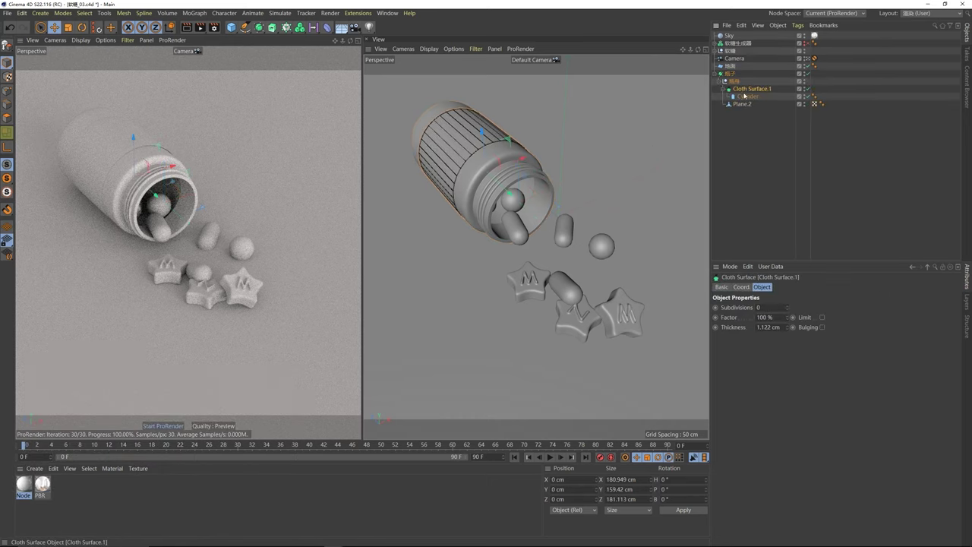
left_click(748, 104)
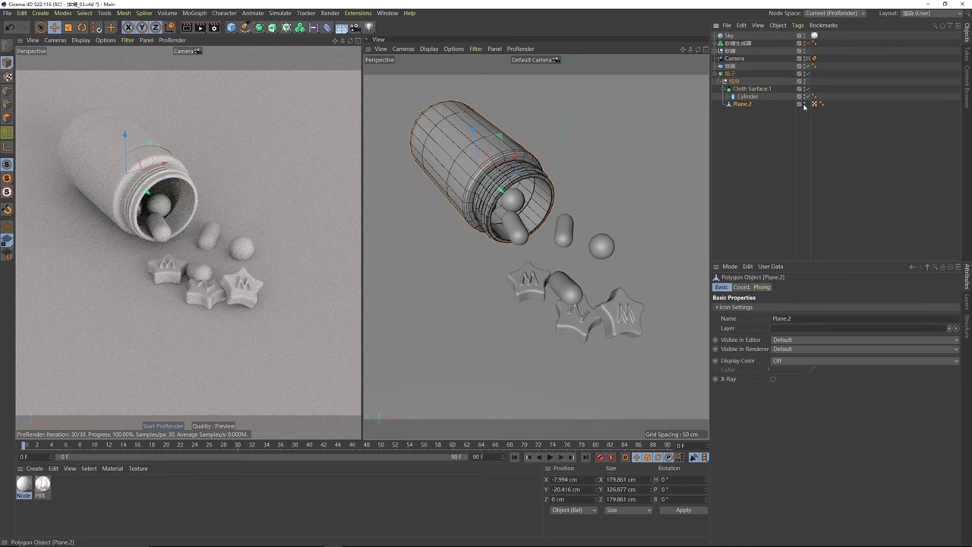
left_click(752, 96)
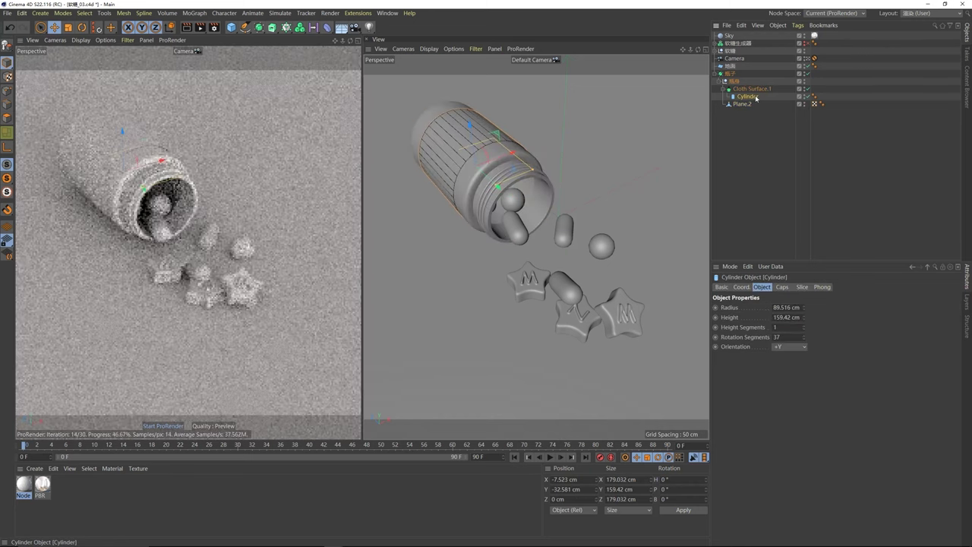
left_click(742, 104)
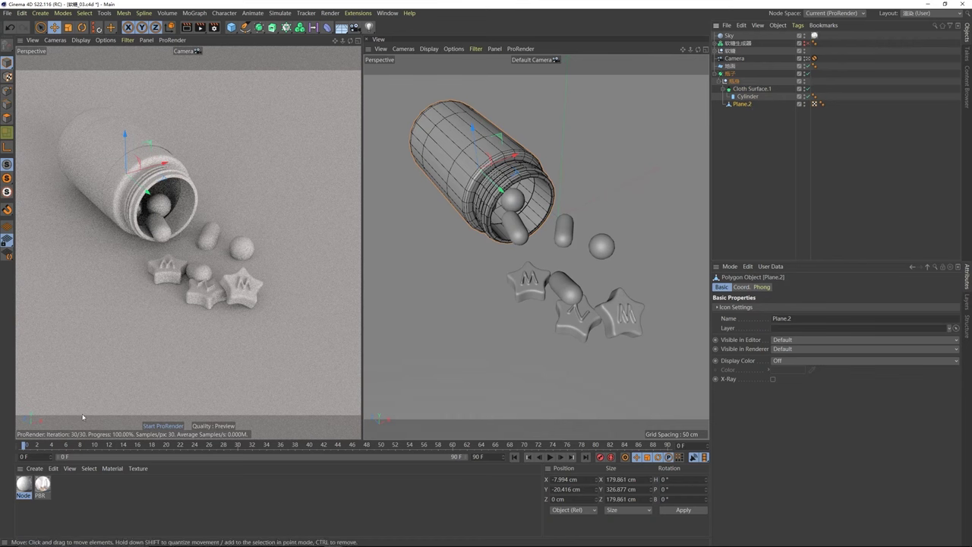
left_click_drag(24, 487, 746, 109)
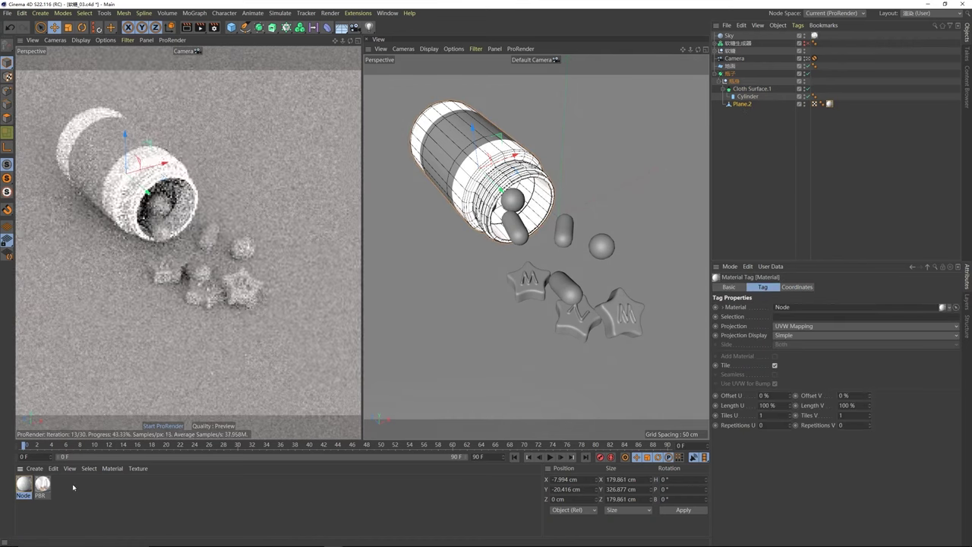
Step: Open the Node material in the node editor and set the Uber Surface's transparency type to Refraction
left_click(25, 484)
double_click(29, 484)
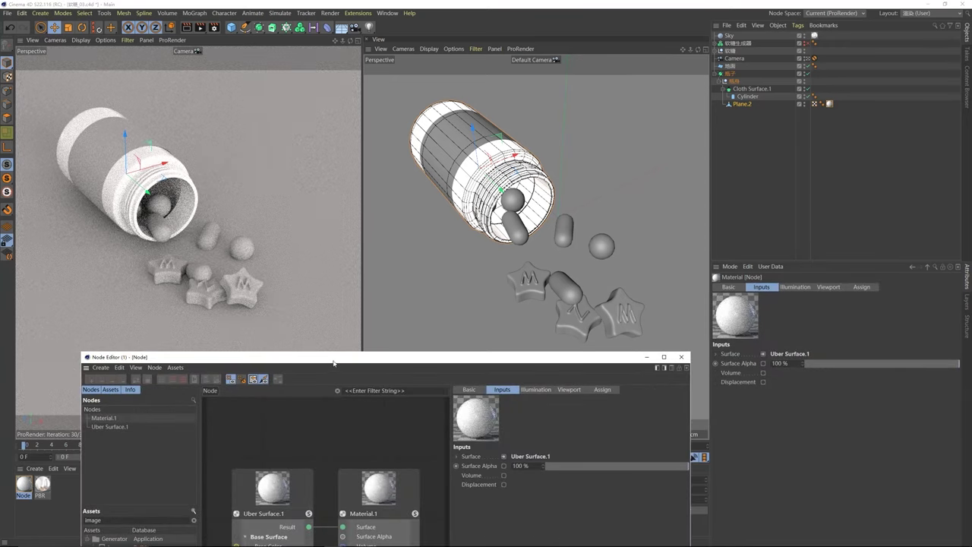
left_click_drag(327, 356, 530, 95)
left_click(471, 222)
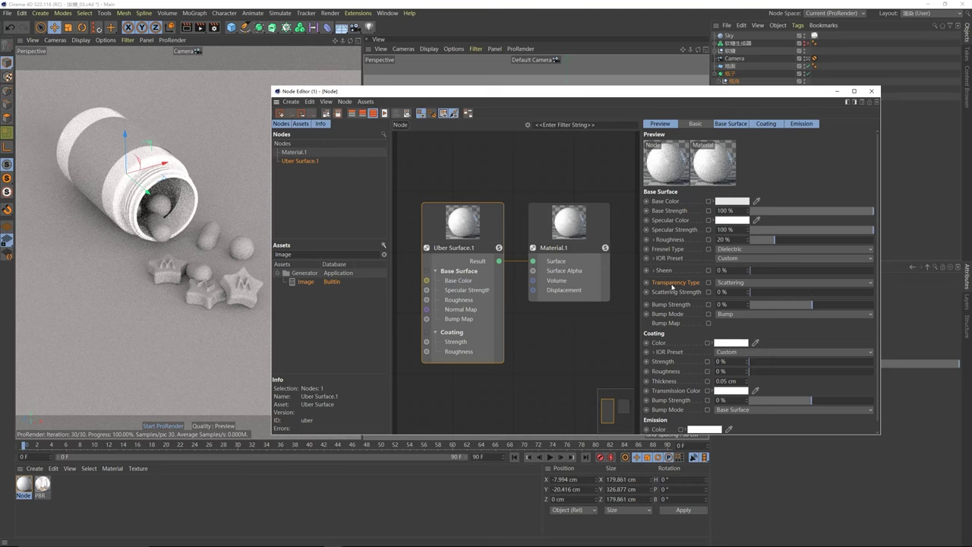
left_click(725, 287)
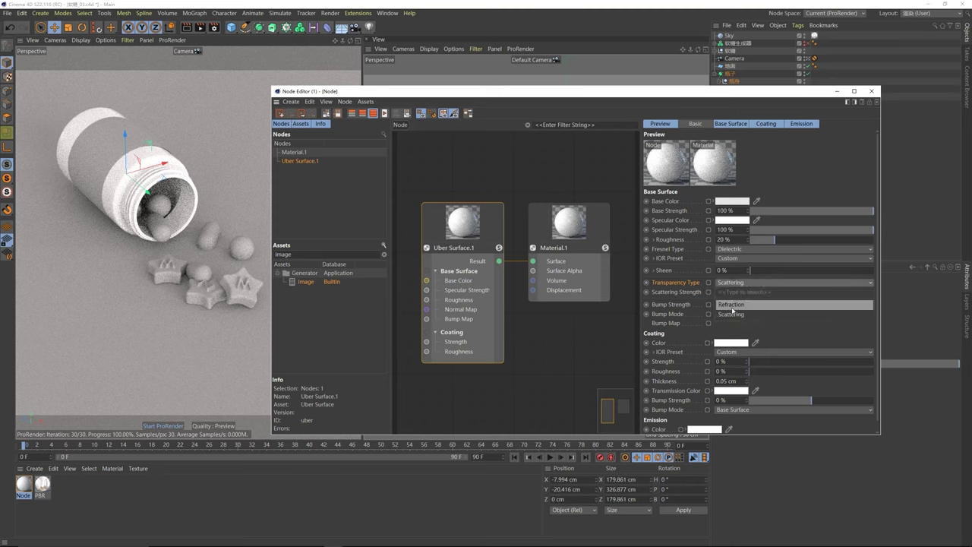
left_click(728, 305)
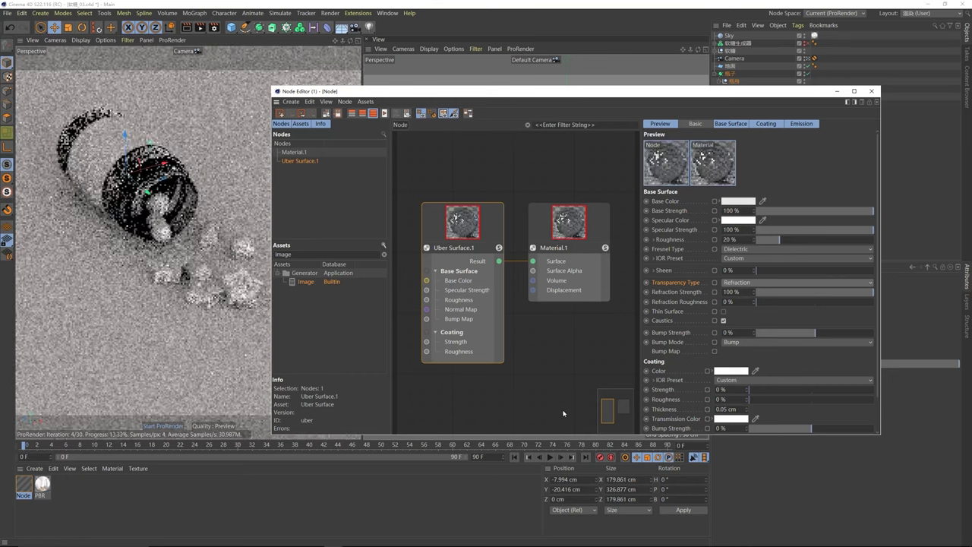
left_click_drag(439, 92, 456, 96)
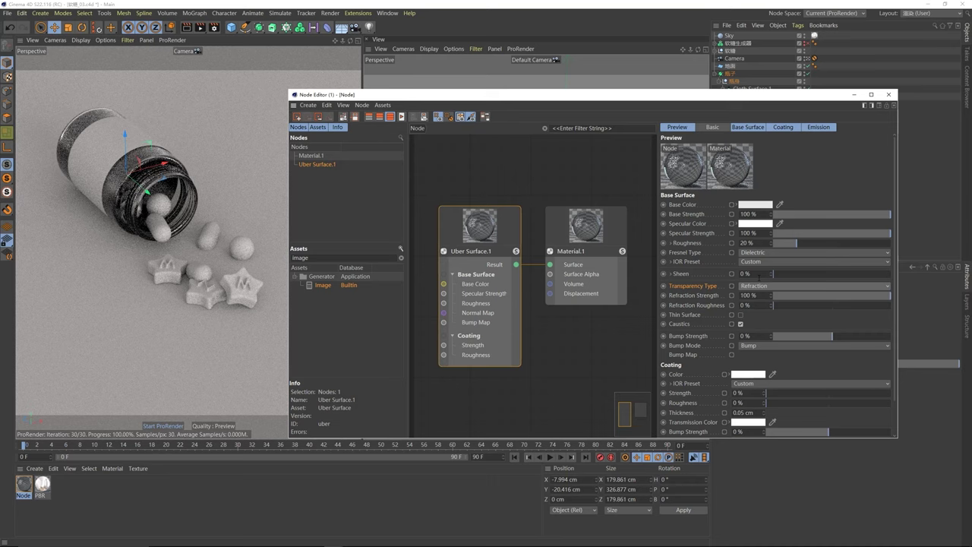
left_click(750, 287)
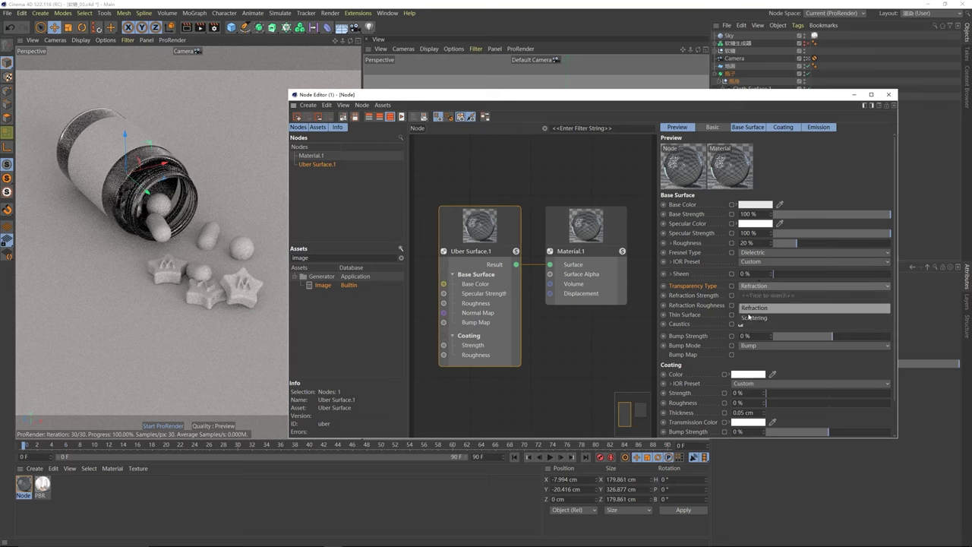
left_click(749, 308)
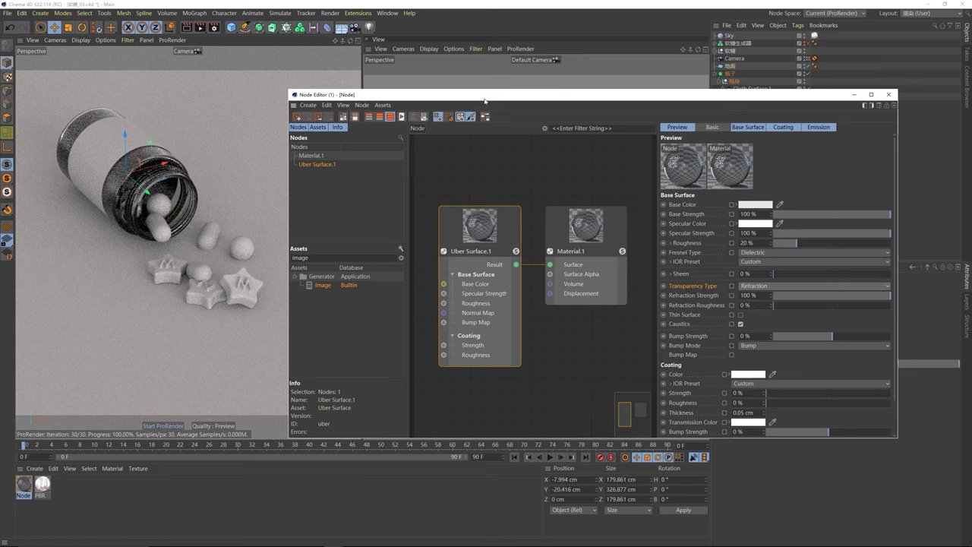
left_click_drag(483, 99, 547, 97)
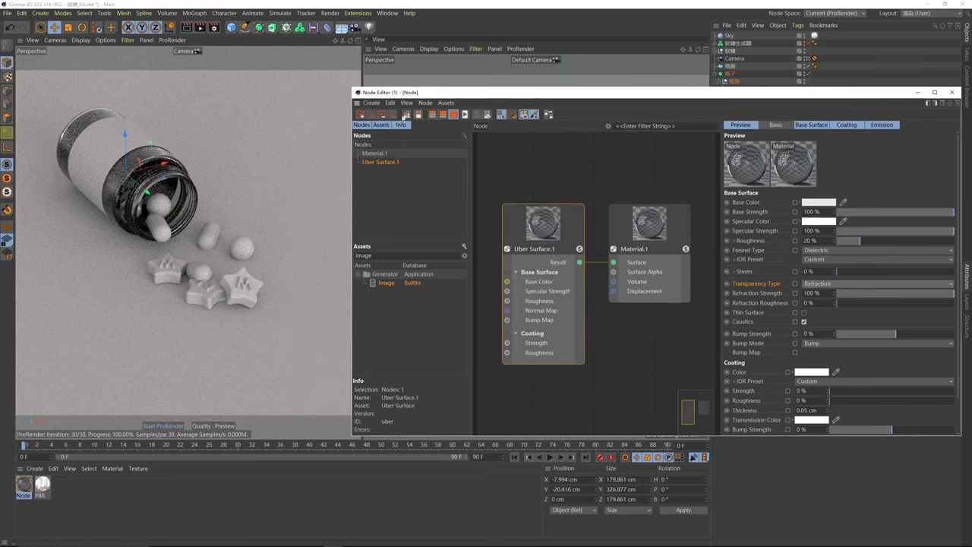
left_click_drag(426, 95, 467, 83)
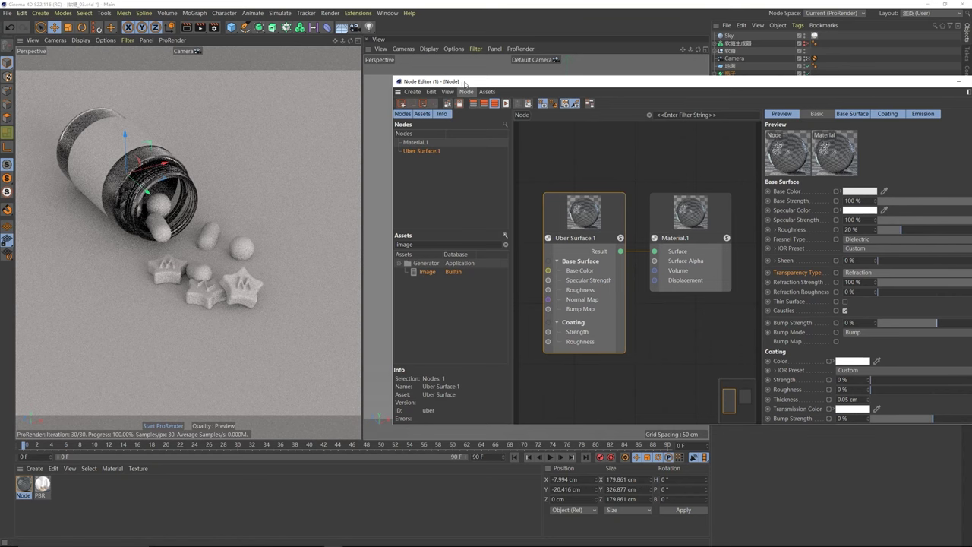
left_click_drag(460, 88, 446, 85)
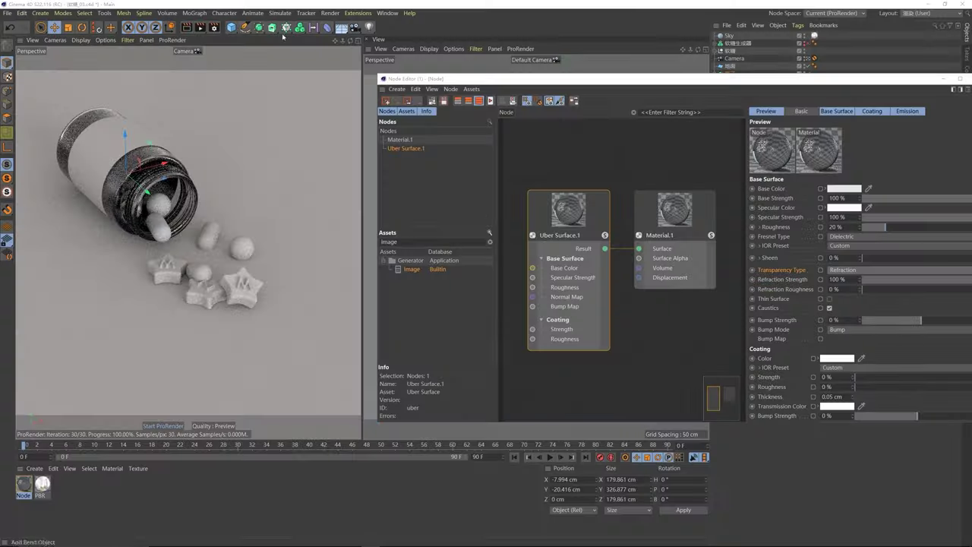
Step: Set the Max Ray Depth of the ProRender preview to 25 in the render settings
left_click(215, 27)
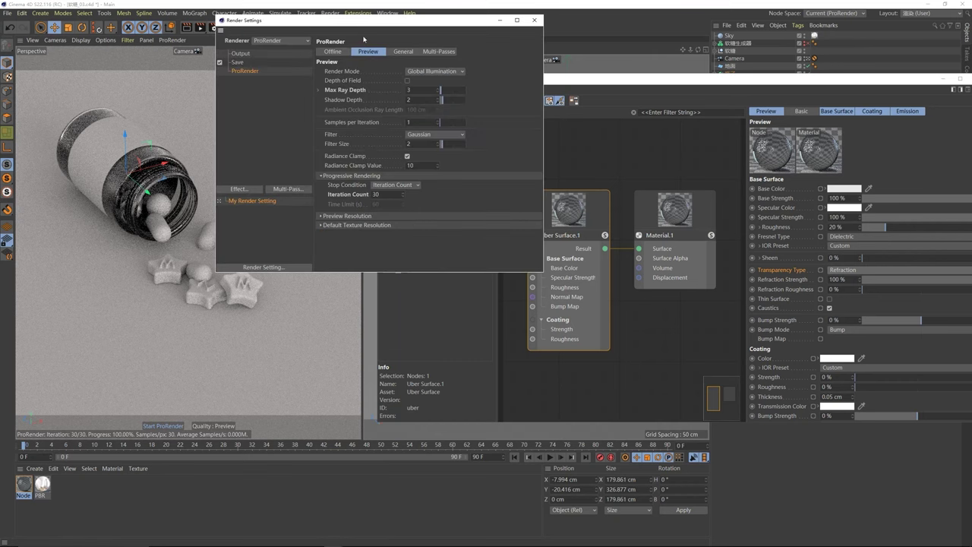
left_click_drag(371, 26, 600, 180)
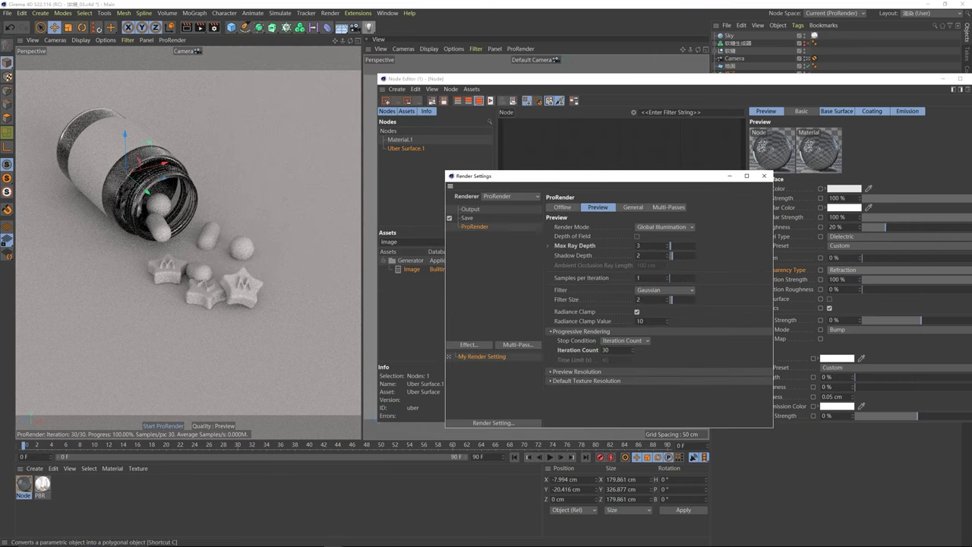
left_click(572, 247)
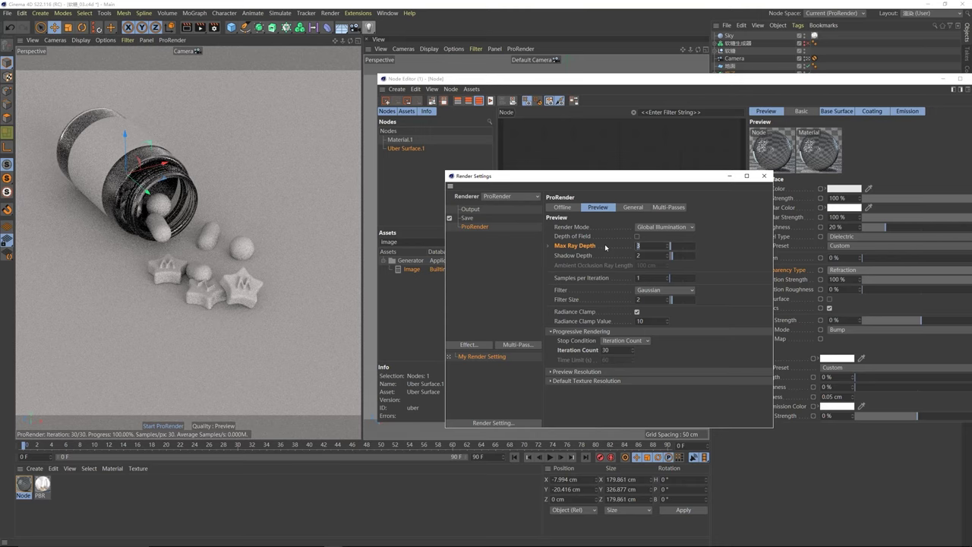
left_click_drag(605, 175, 505, 189)
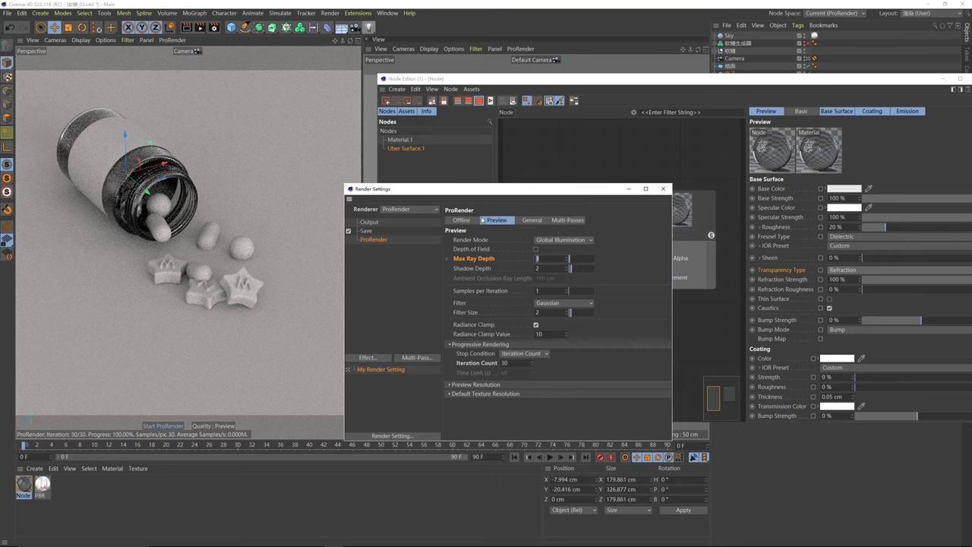
left_click(836, 270)
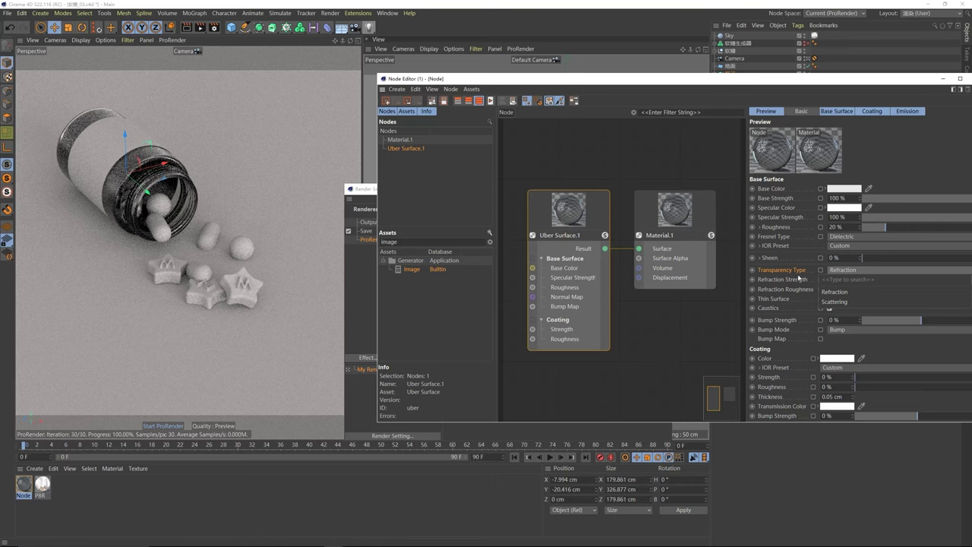
left_click(834, 292)
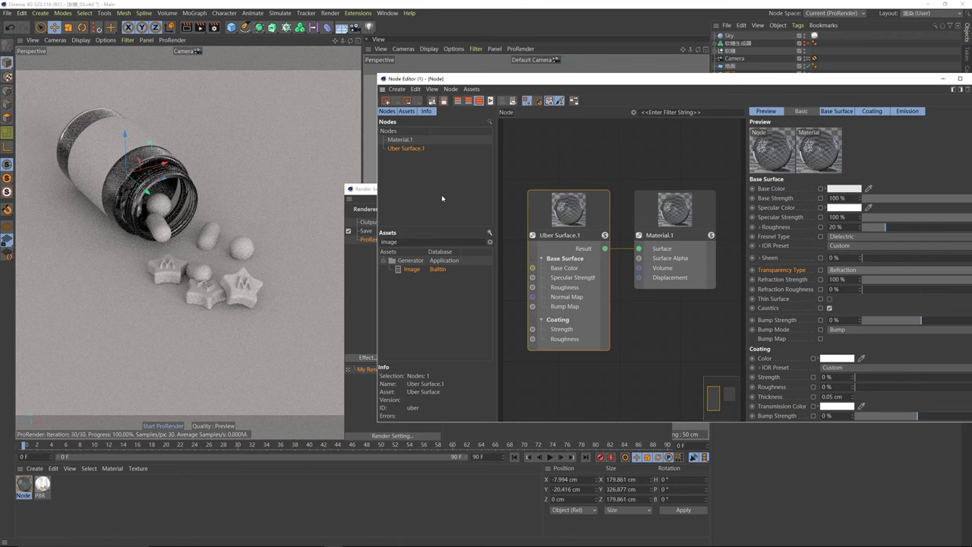
left_click(364, 190)
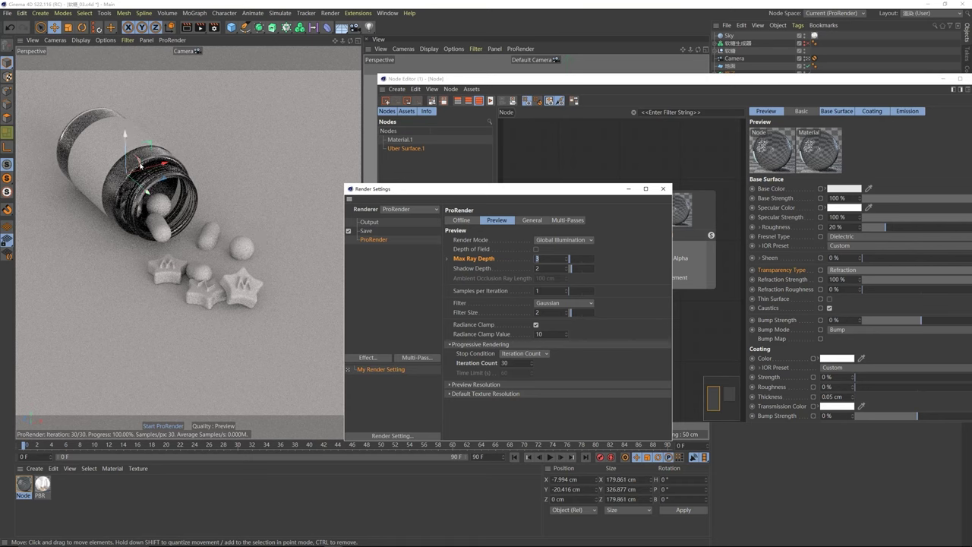
type("25")
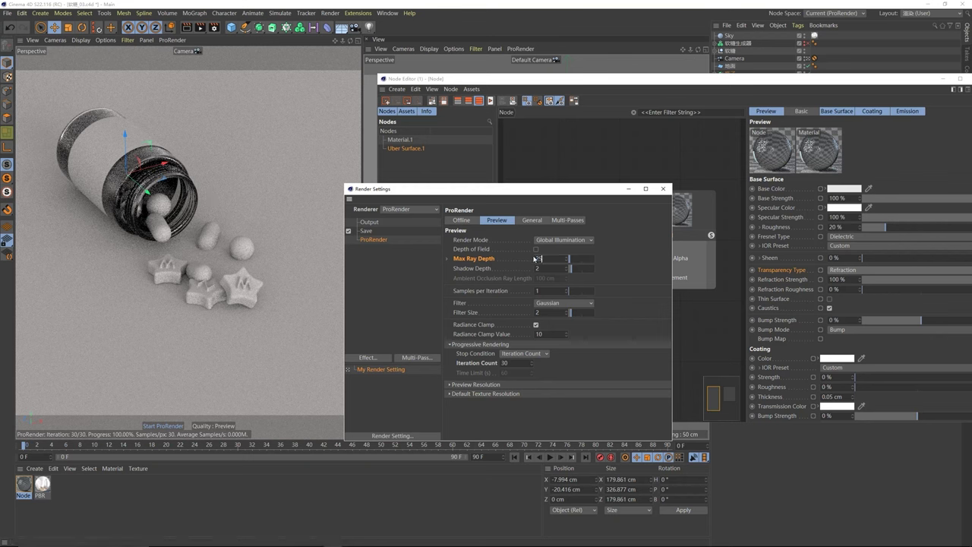
key("Return")
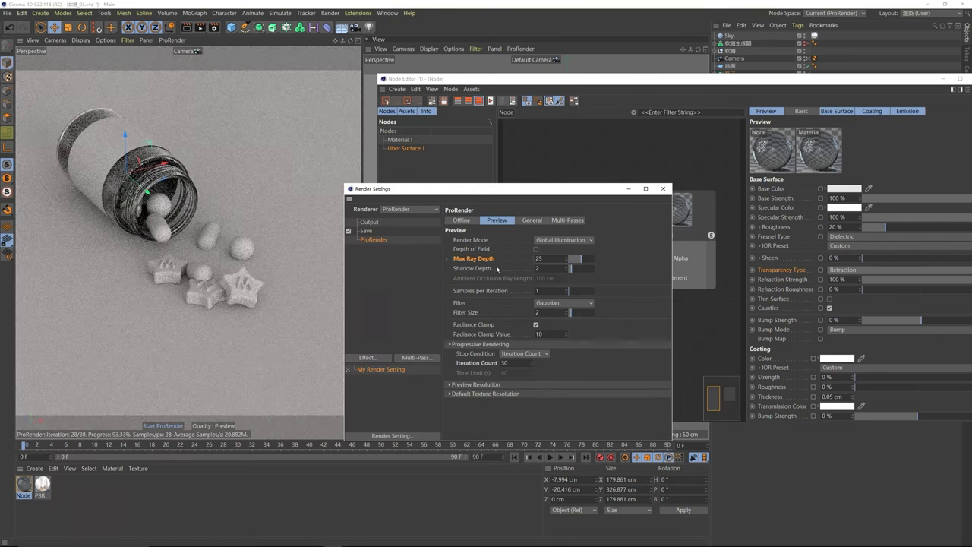
Step: Set the preview's Diffuse, Glossy, Refraction and Glossy Refraction depths to 25 each
left_click(448, 260)
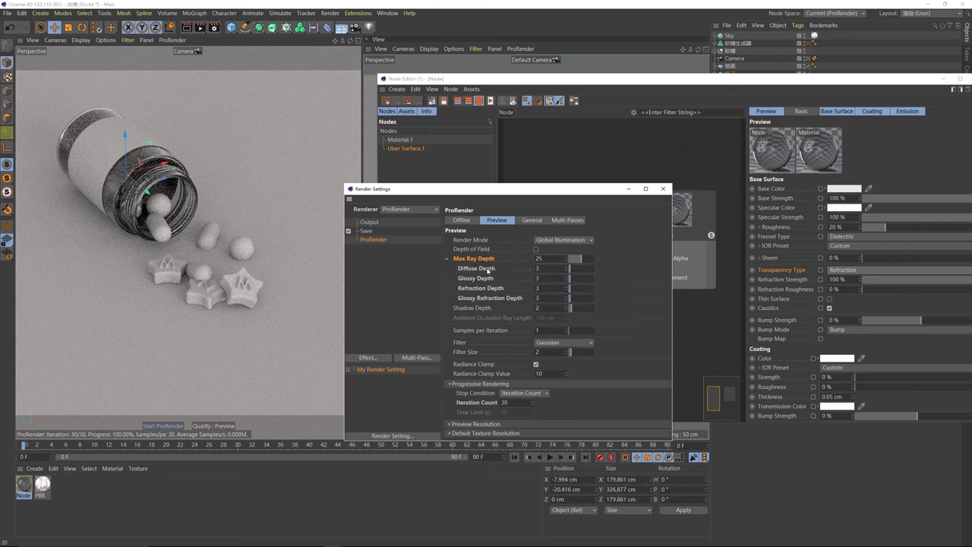
left_click(490, 289)
key("Tab")
type("25")
key("Tab")
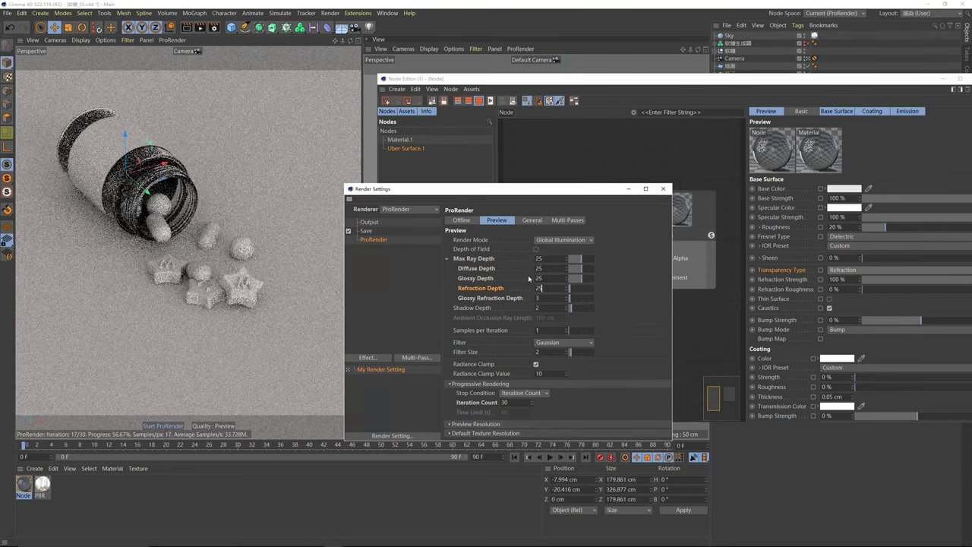
type("25")
key("Tab")
type("25")
key("Tab")
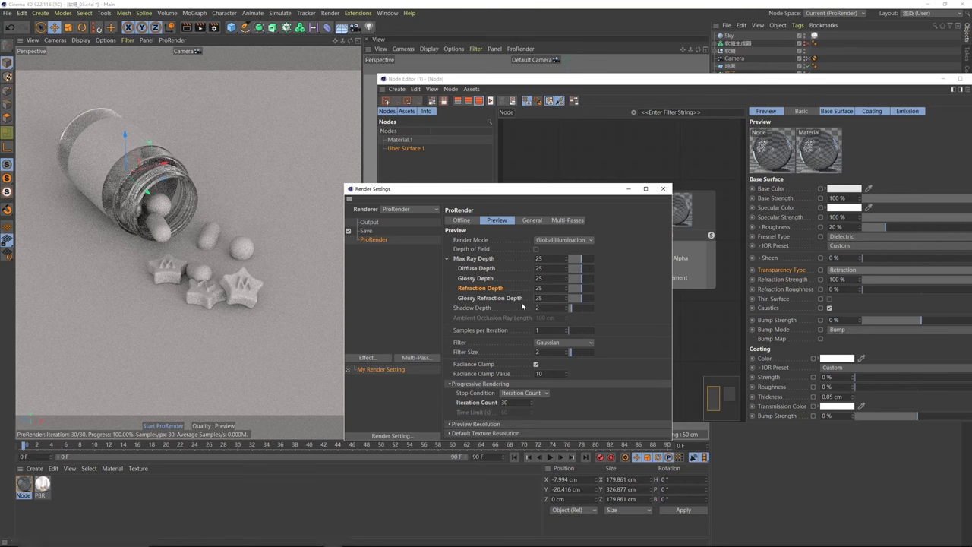
Step: Set the base color of the jar material's Uber Surface to pure white with a value of 100%
left_click_drag(531, 191, 365, 365)
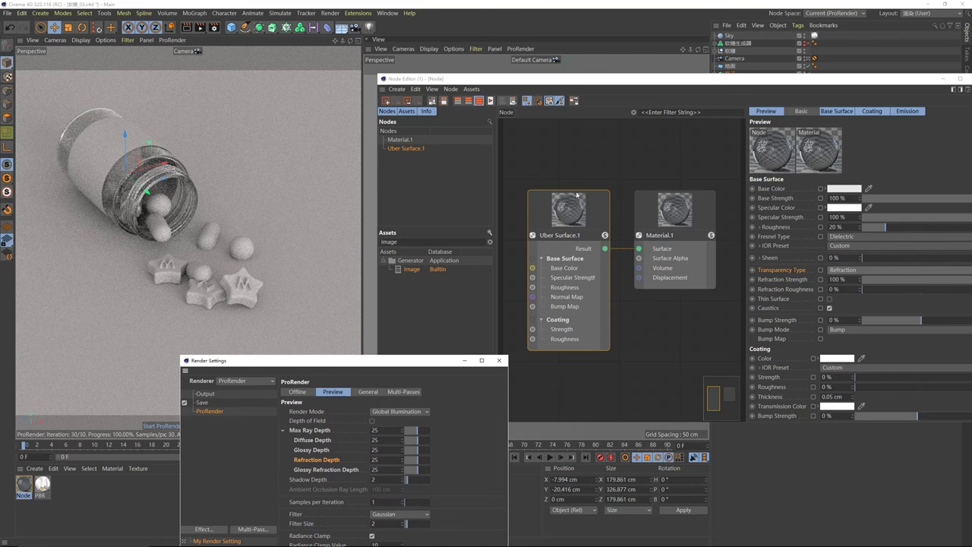
left_click(624, 170)
left_click_drag(588, 82, 546, 91)
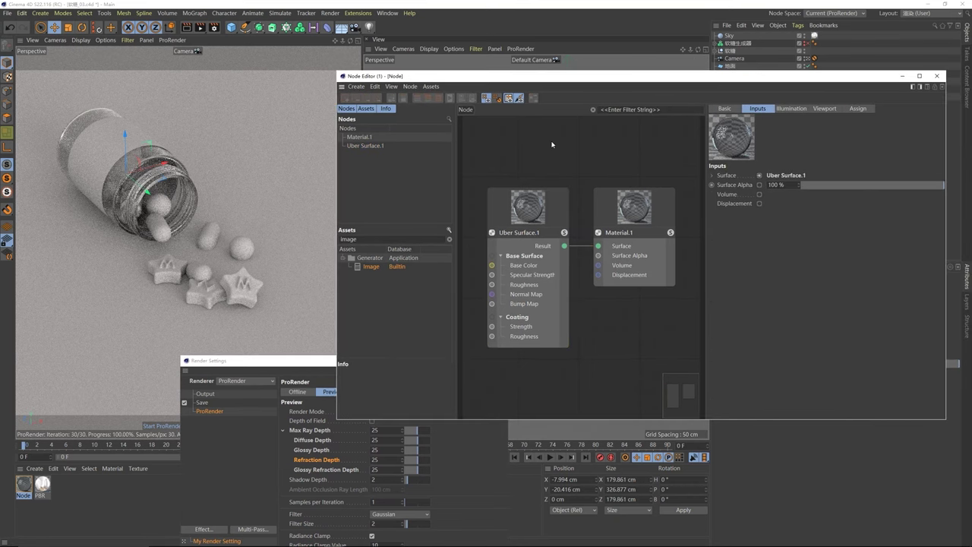
left_click(542, 212)
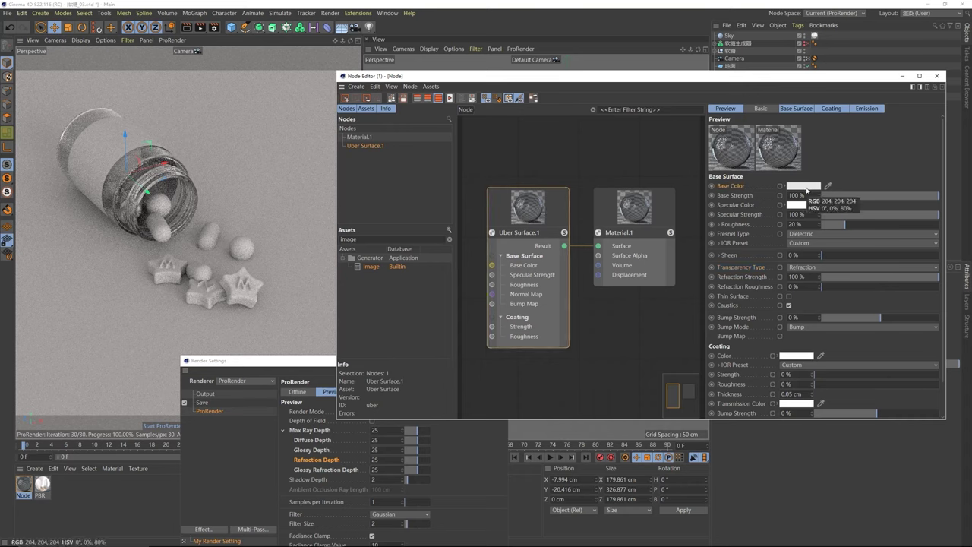
left_click(807, 189)
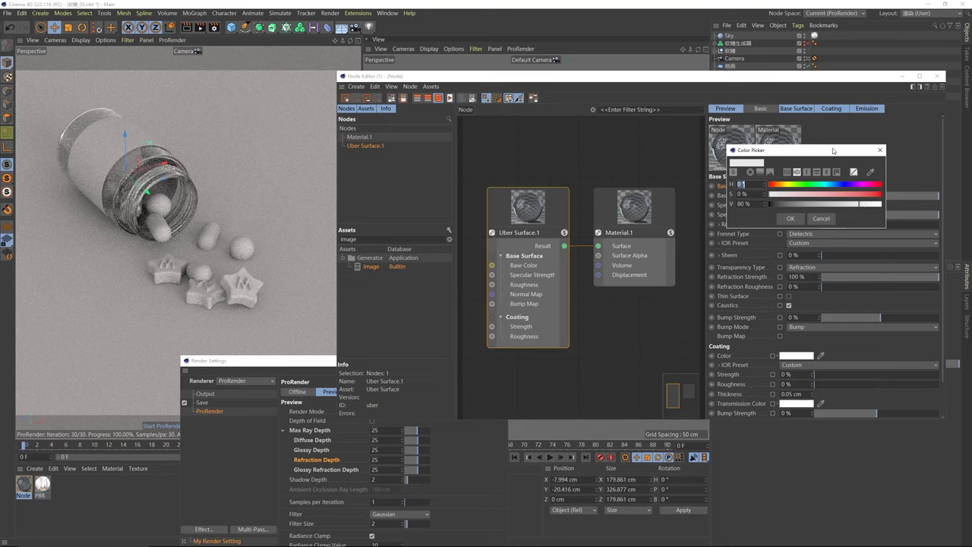
left_click_drag(833, 150, 729, 184)
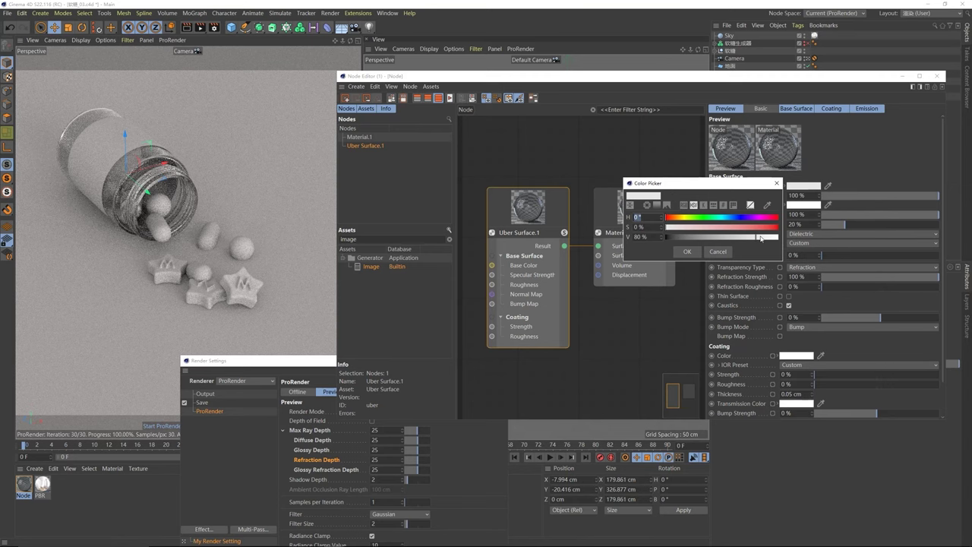
left_click_drag(757, 237, 780, 237)
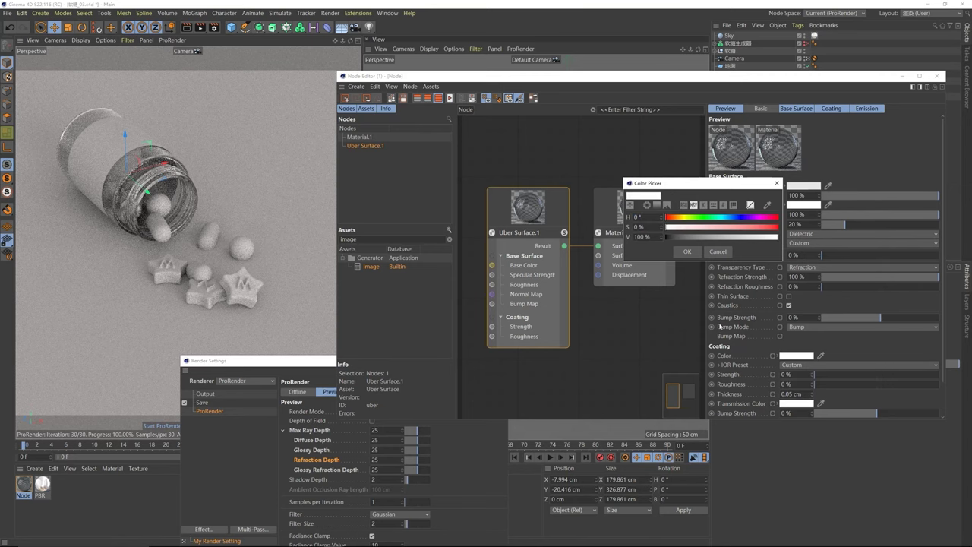
left_click(686, 252)
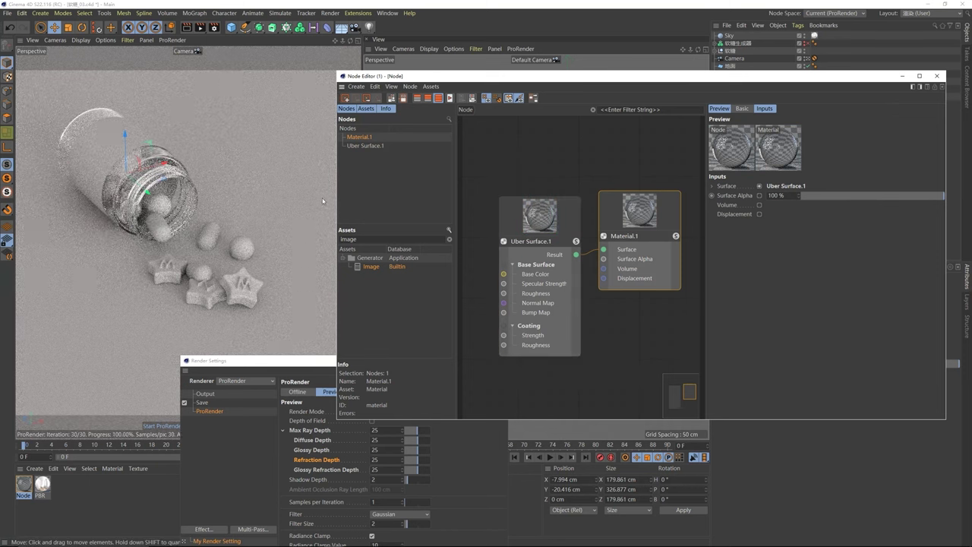
mouse_move(560, 218)
left_mouse_down()
mouse_move(542, 203)
mouse_move(559, 213)
left_mouse_up()
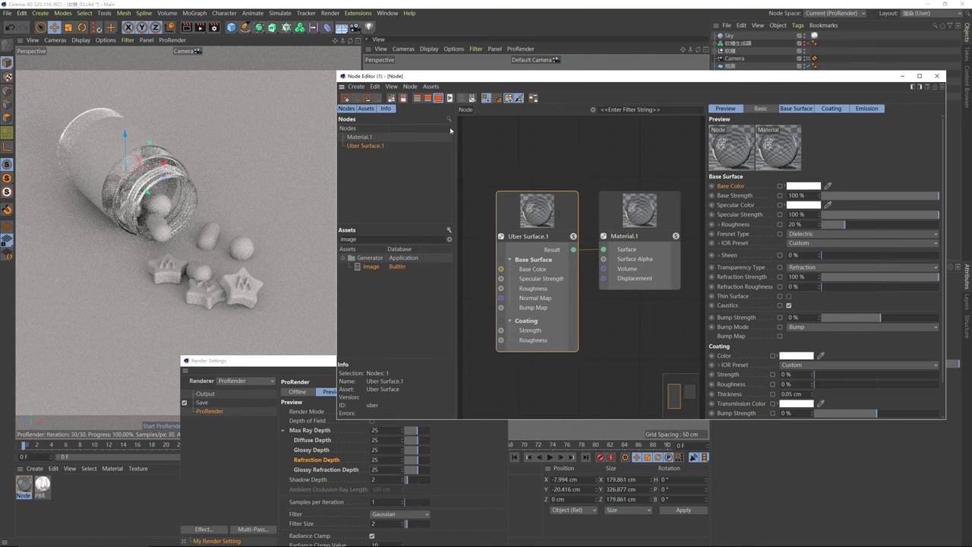
left_click_drag(497, 77, 487, 79)
left_click_drag(524, 203, 510, 206)
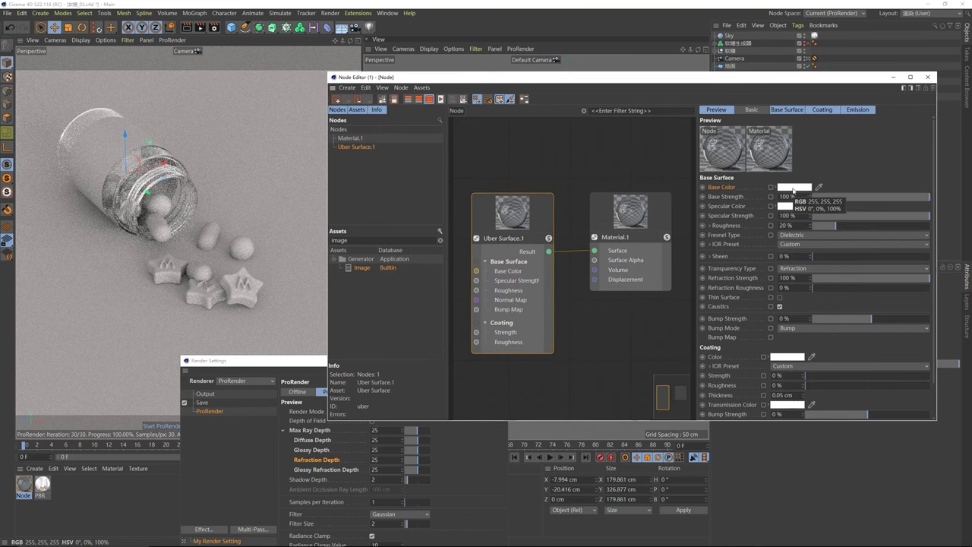
left_click_drag(541, 215, 554, 239)
left_click_drag(628, 223, 625, 209)
left_click_drag(533, 236, 529, 223)
left_click(573, 167)
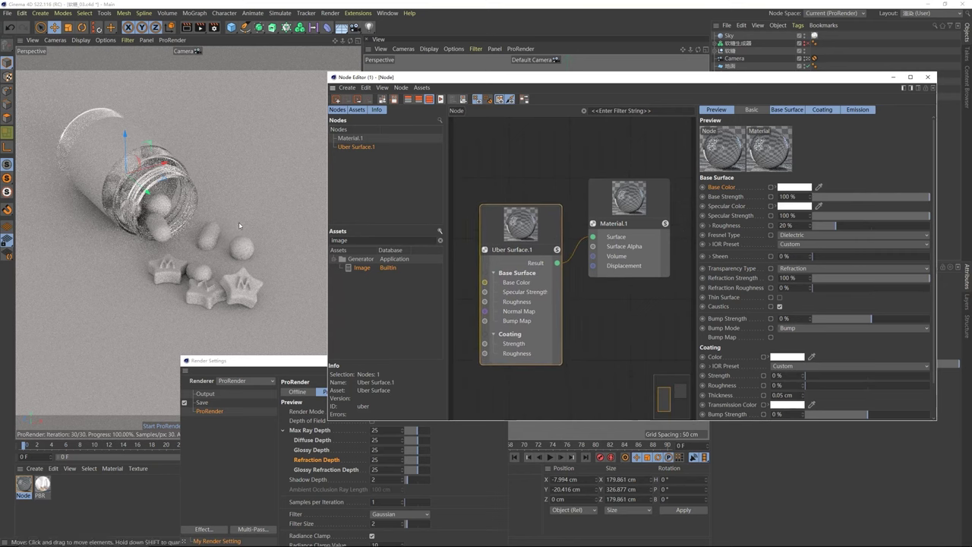
Step: Open the Iteration Count of the ProRender preview's progressive rendering settings for editing
left_click_drag(304, 360, 403, 150)
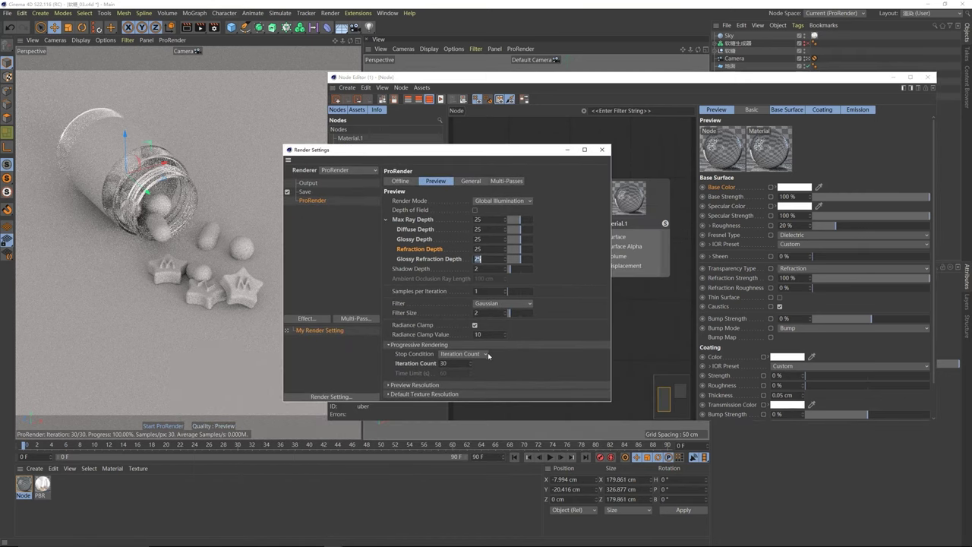
left_click(415, 368)
double_click(443, 364)
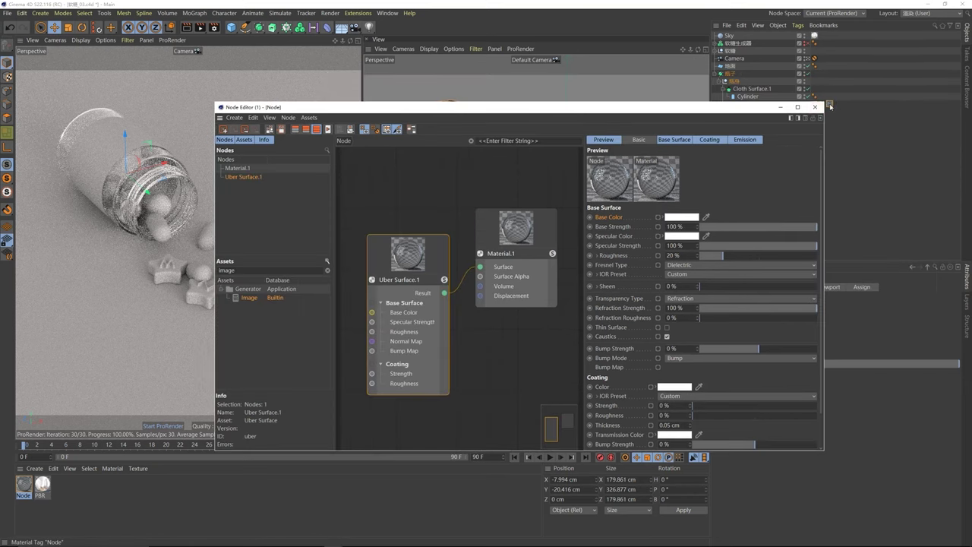
Step: Create a new Node material and assign it to the Cylinder that forms the jar's label
left_click(816, 107)
left_click(455, 132)
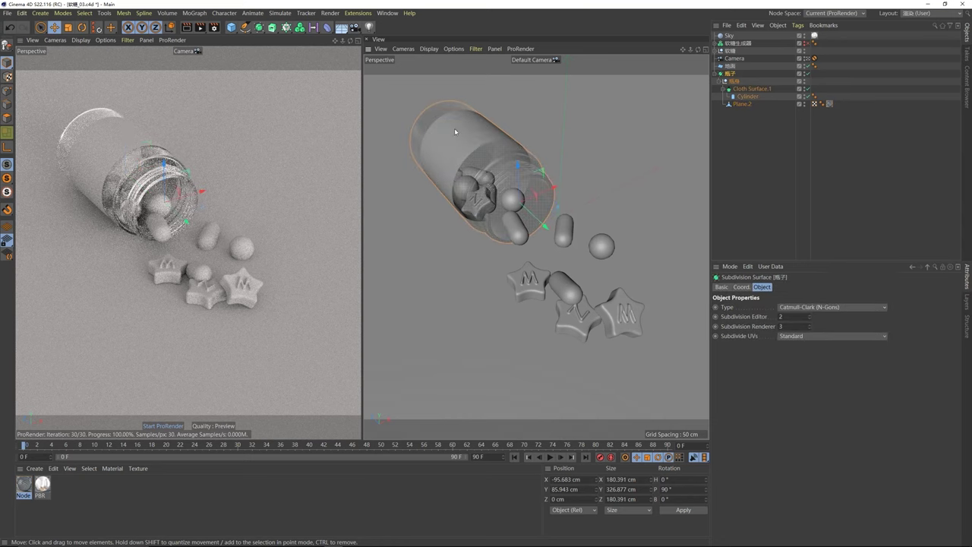
left_click(480, 129)
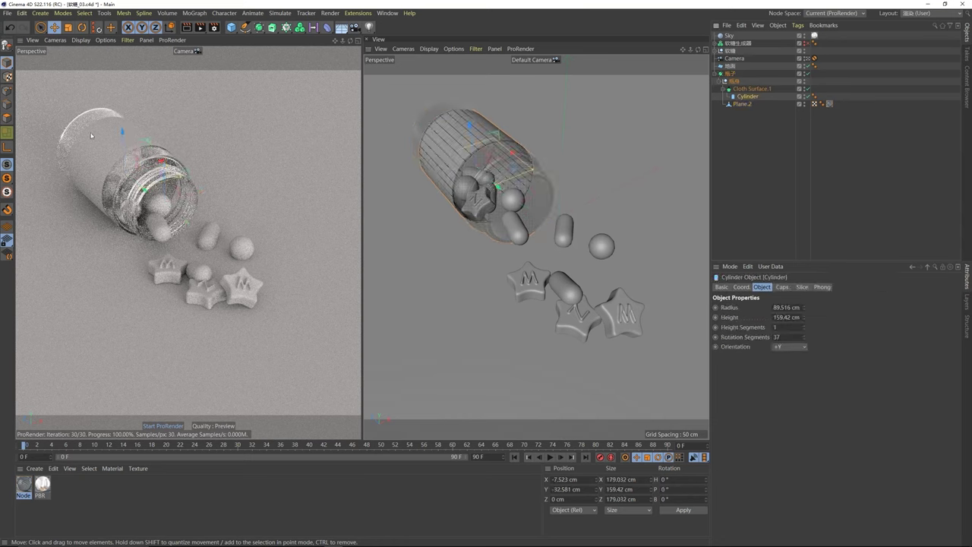
left_click(35, 469)
mouse_move(61, 380)
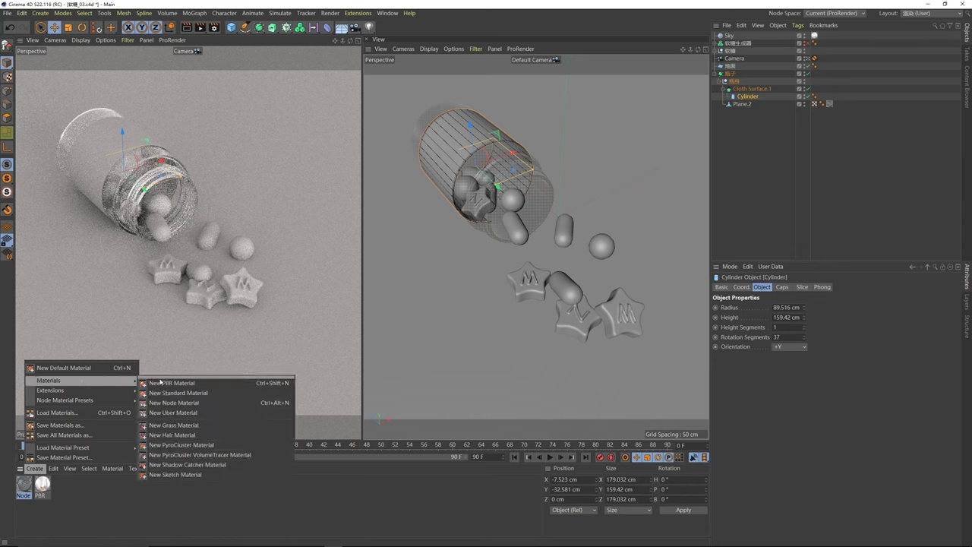
left_click(168, 402)
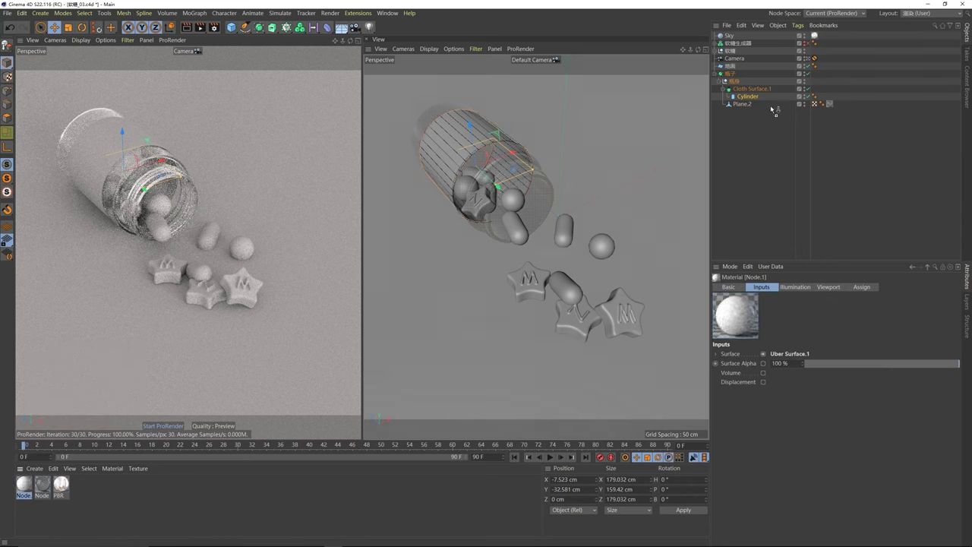
left_click_drag(750, 99, 749, 98)
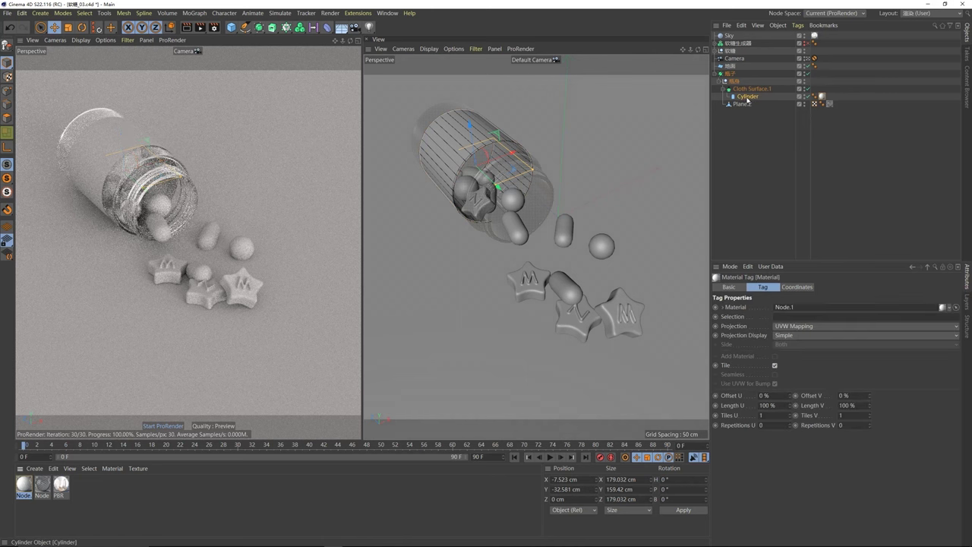
Step: Open the label's new Node material in the node editor and add an Image node beside the Uber Surface
double_click(24, 485)
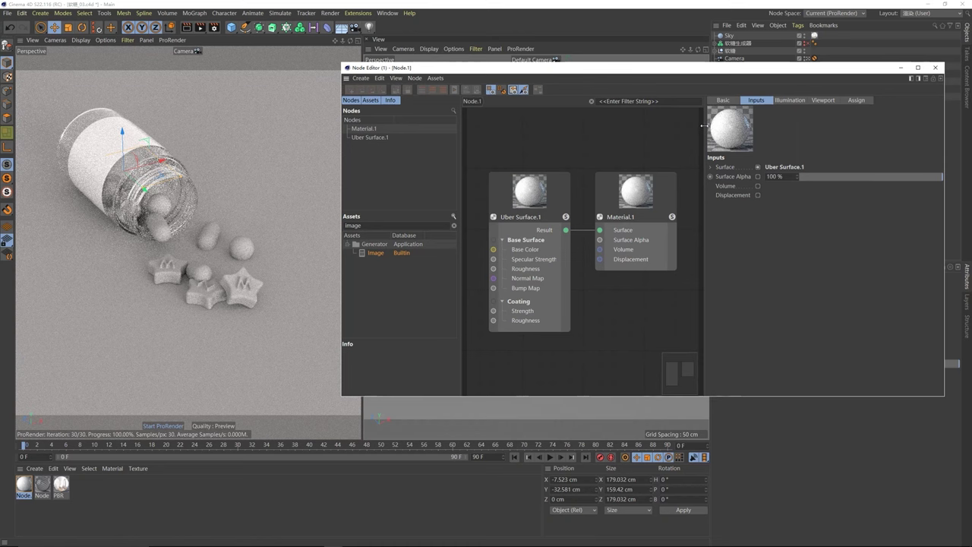
left_click_drag(704, 127, 846, 127)
left_click_drag(569, 187, 634, 193)
double_click(426, 223)
key("BackSpace")
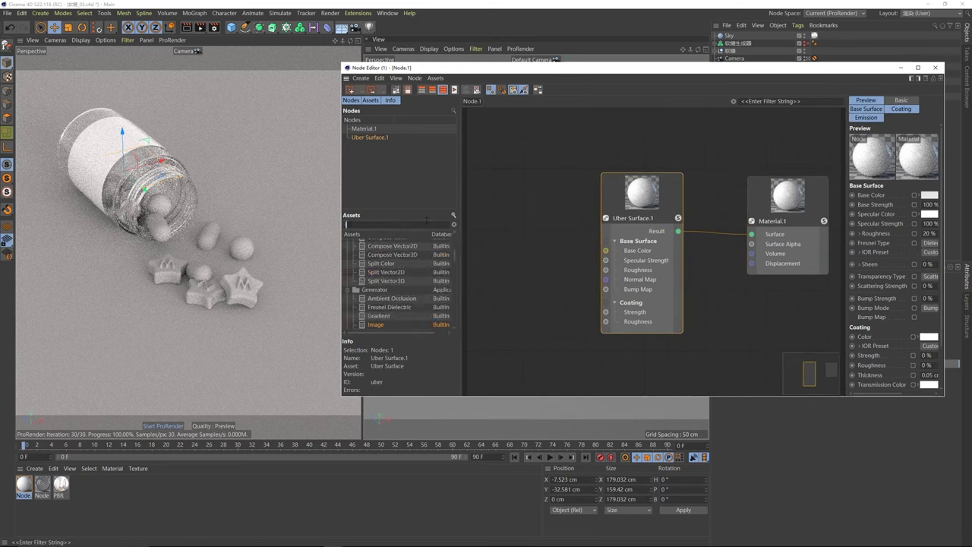
type("image")
left_click_drag(377, 251, 524, 237)
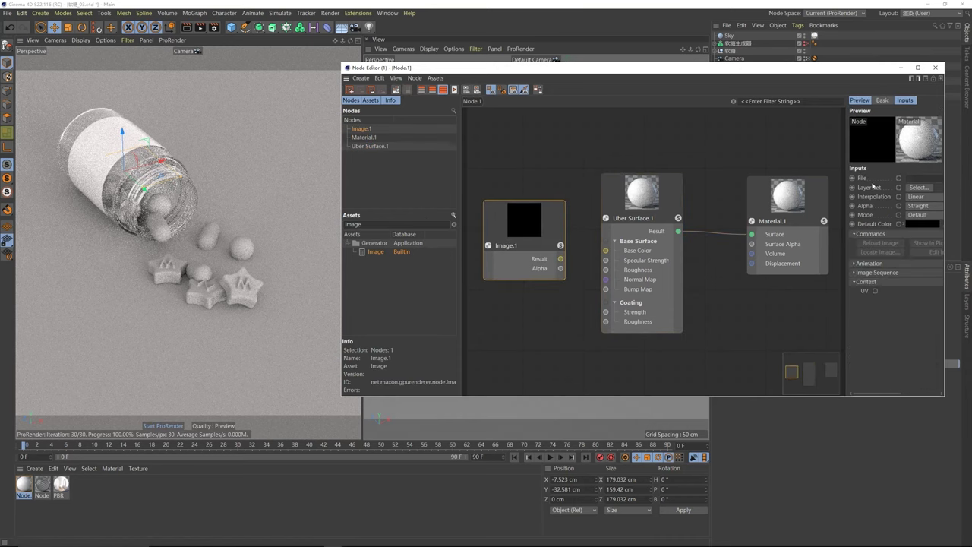
left_click_drag(847, 152, 741, 152)
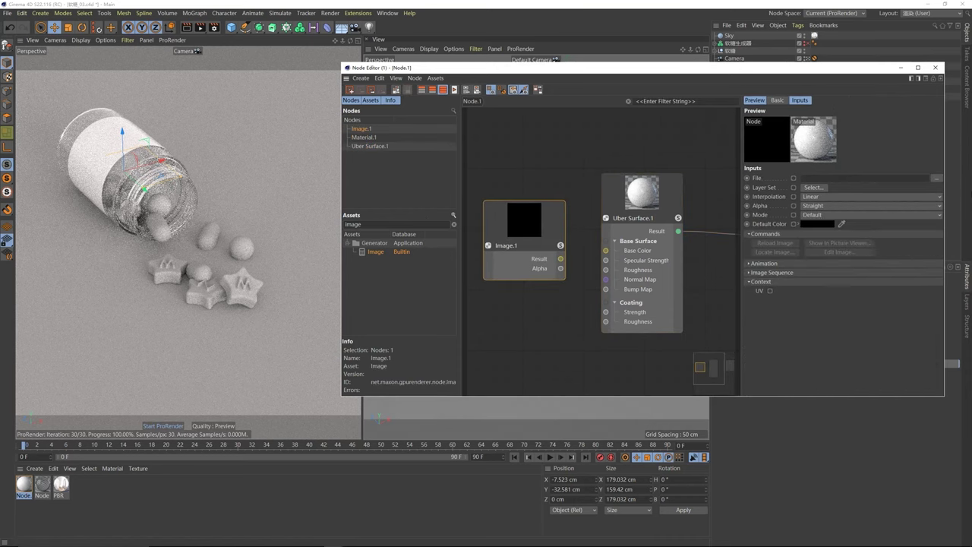
Step: Browse for the Image node's file and examine the LOGO要大2.jpg label artwork in the photo viewer
left_click(937, 178)
left_click(124, 57)
right_click(124, 57)
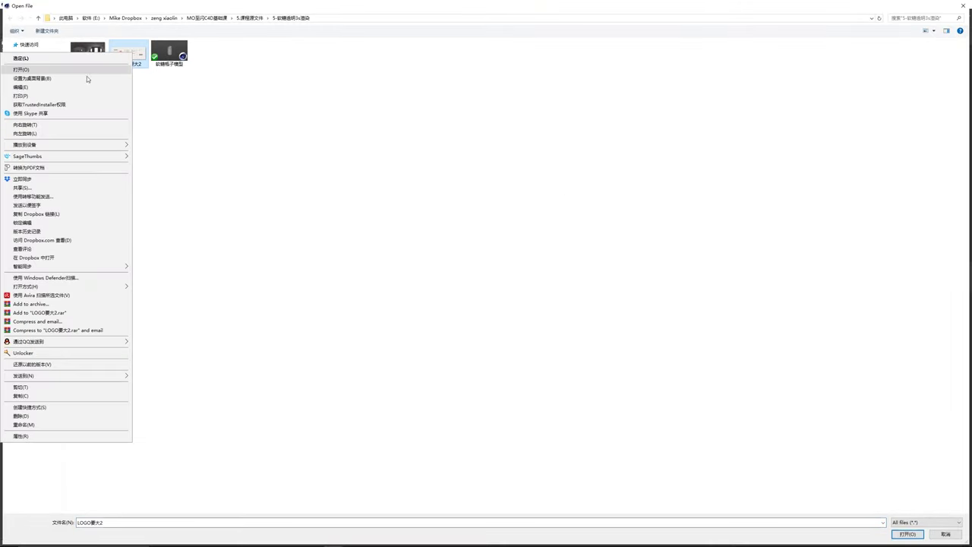
left_click(86, 71)
left_click_drag(432, 102, 419, 115)
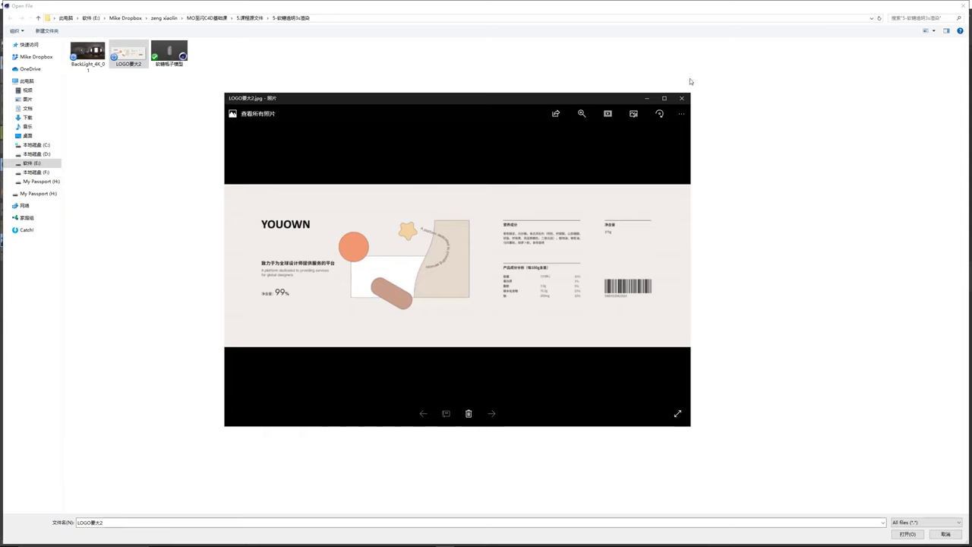
scroll(487, 228, "up", 3)
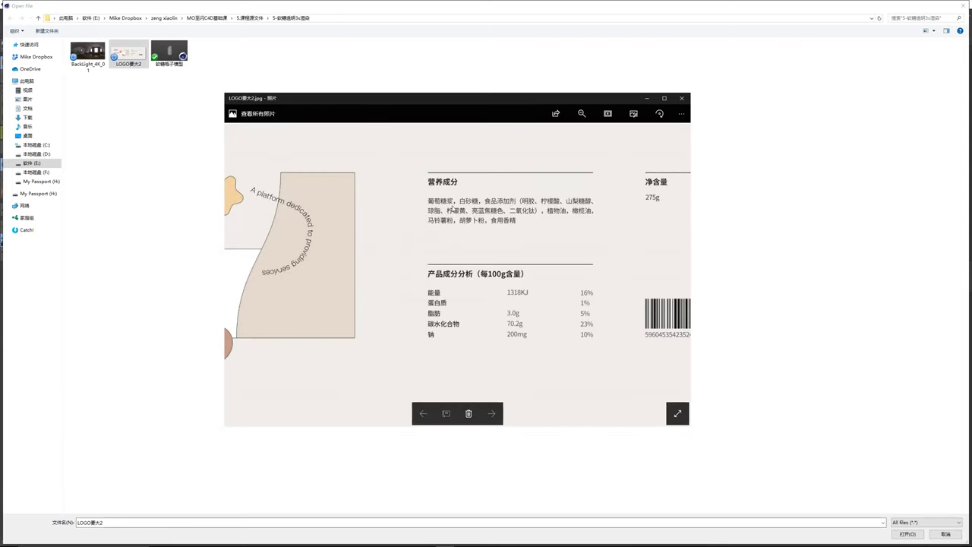
scroll(507, 206, "down", 3)
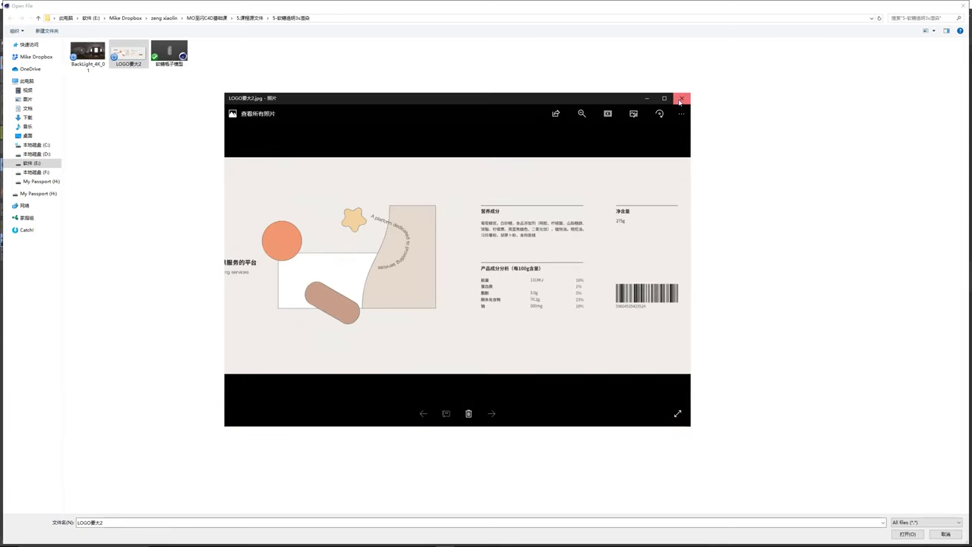
left_click(682, 98)
Step: Load LOGO要大2.jpg into the Image node and connect its Result to the Uber Surface's Base Color
double_click(139, 54)
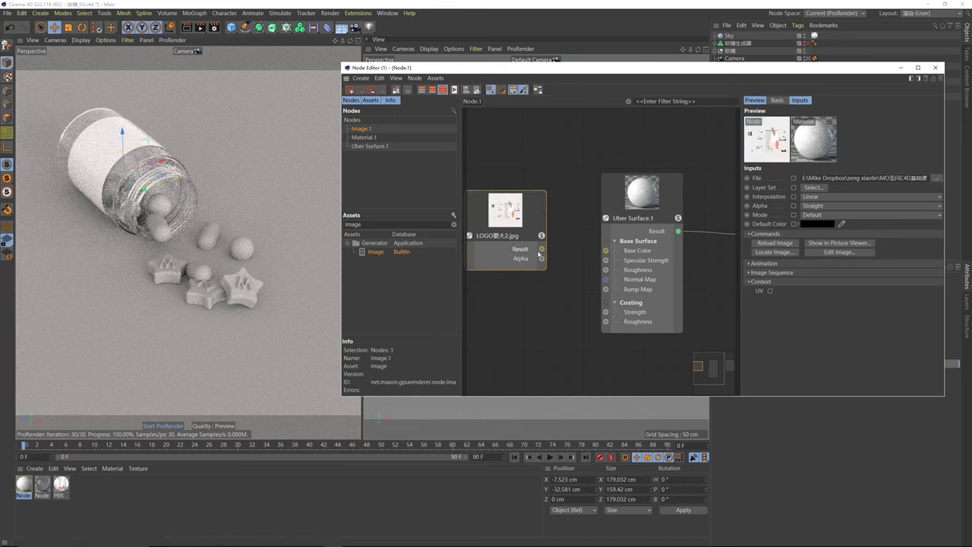
left_click_drag(541, 251, 607, 254)
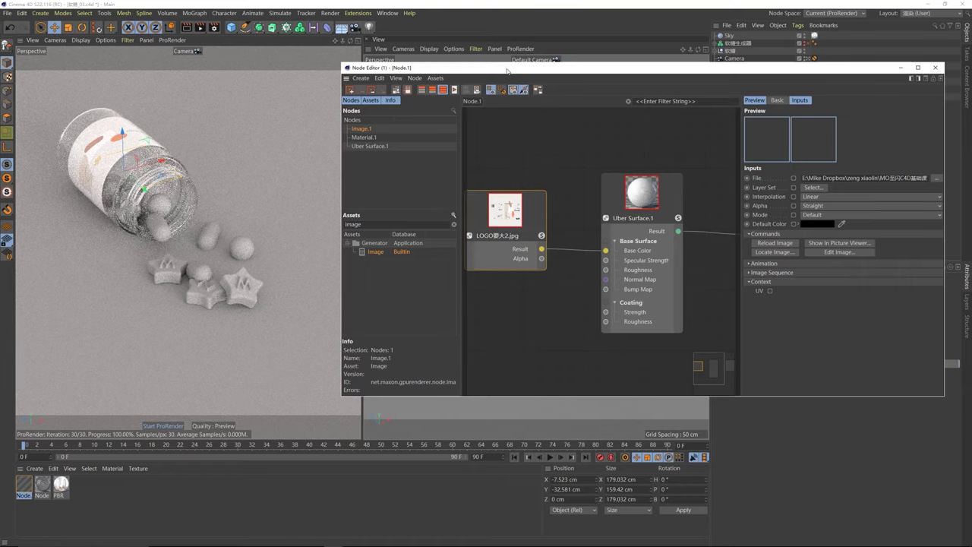
left_click_drag(506, 69, 227, 308)
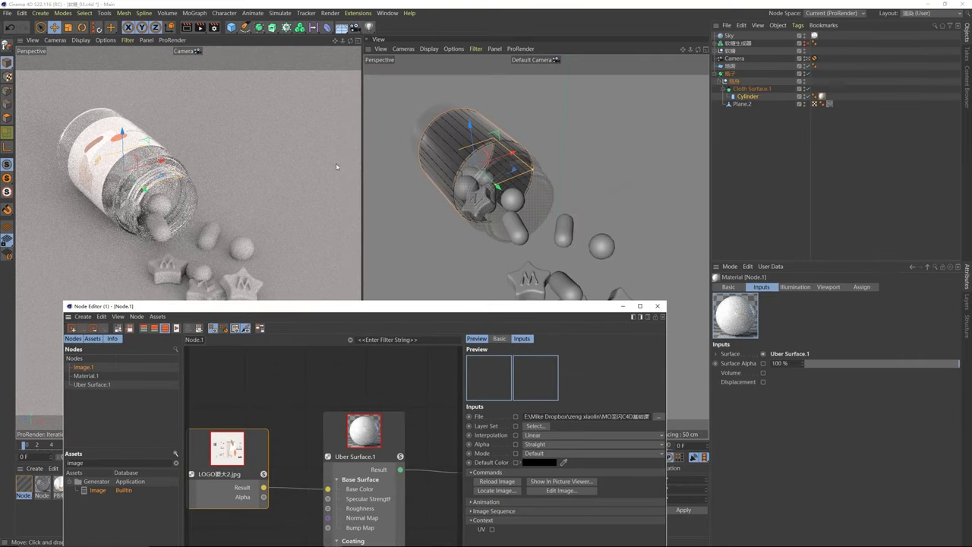
Step: Rotate the label Cylinder about its long axis to turn the artwork around the jar
left_click(747, 97)
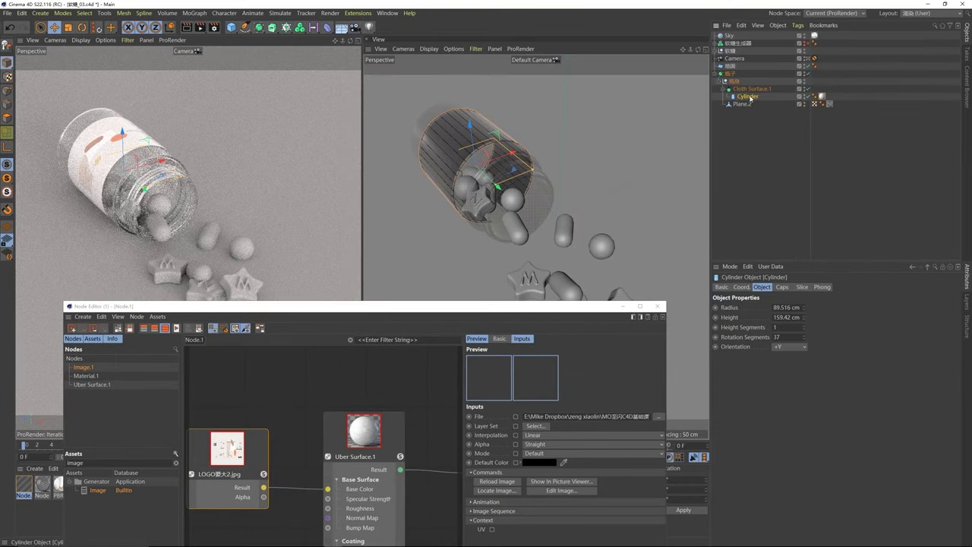
left_click(82, 27)
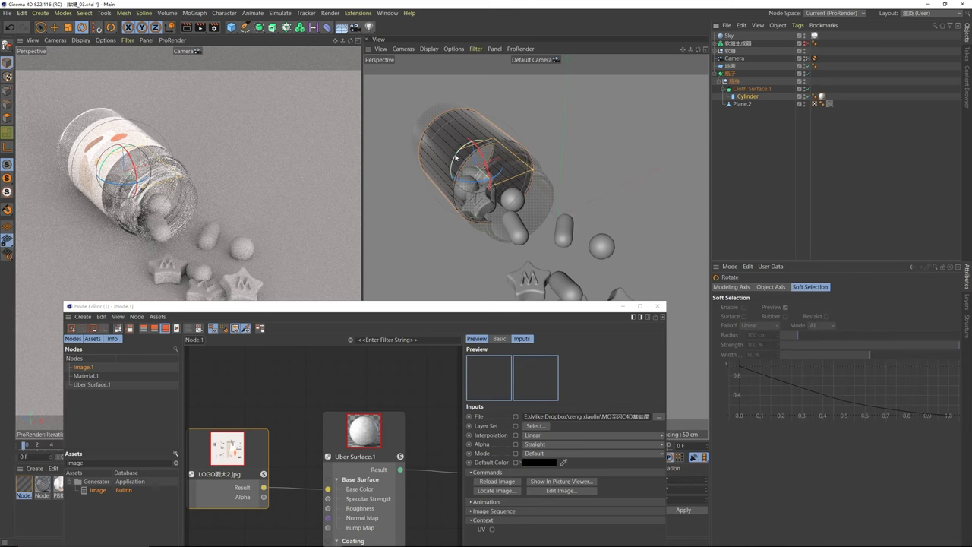
left_click_drag(455, 157, 469, 146)
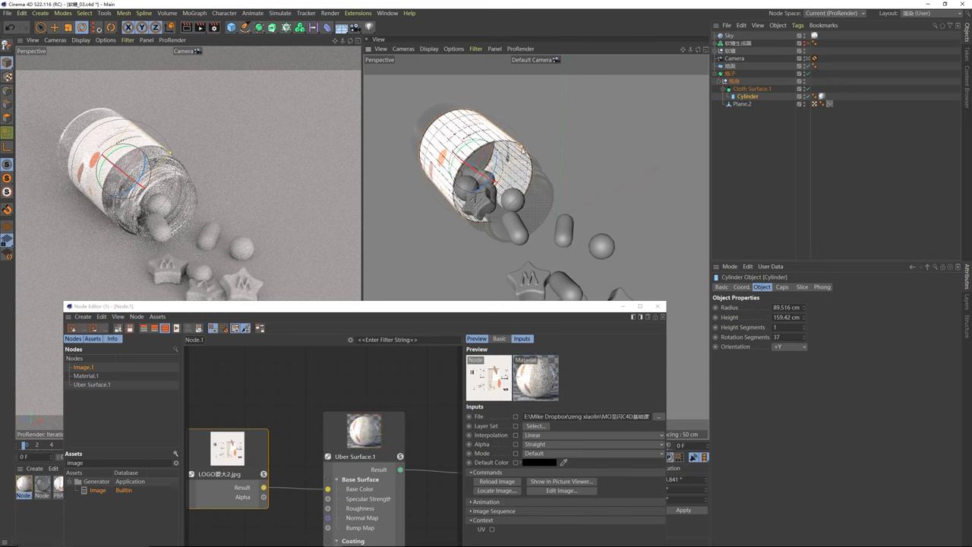
Step: Try a height of 170 cm for the label Cylinder and settle on 180 cm
double_click(788, 317)
type("170")
key("Return")
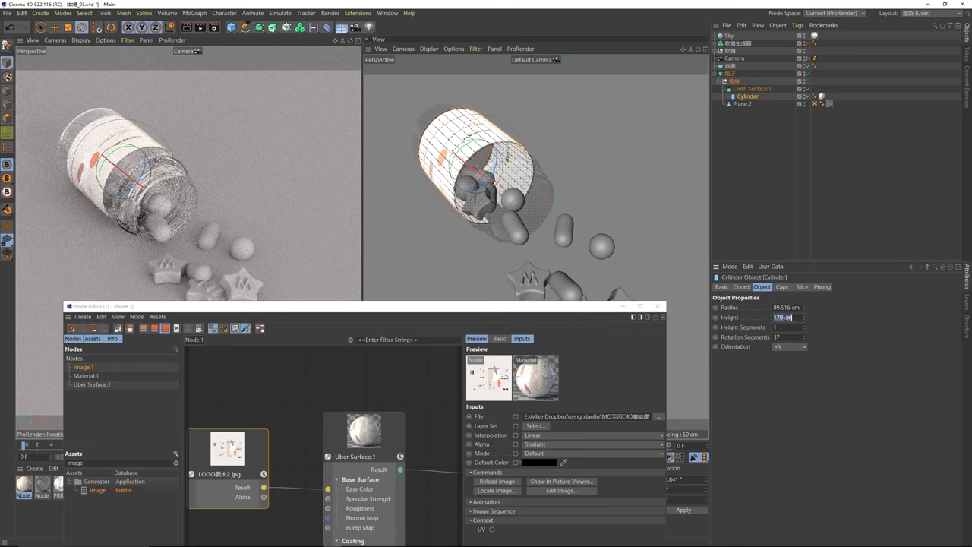
type("180")
key("Return")
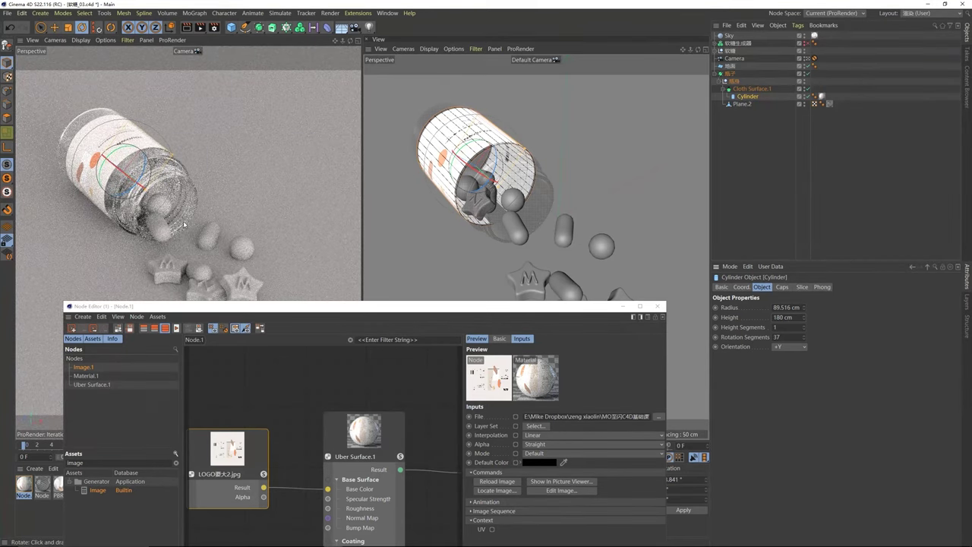
left_click(657, 306)
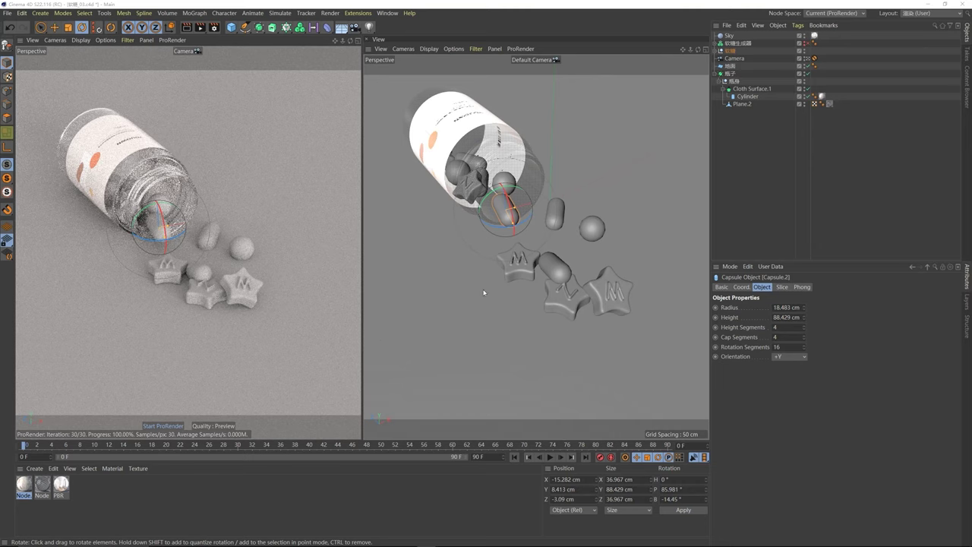
Step: Create another Node material and assign it to the star candy nearest the jar's mouth
left_click(768, 202)
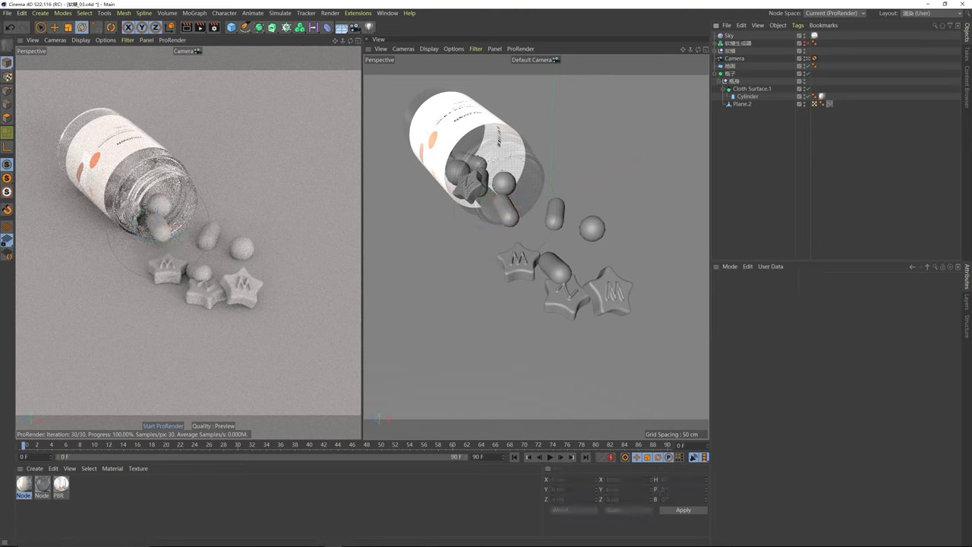
left_click(34, 468)
mouse_move(49, 379)
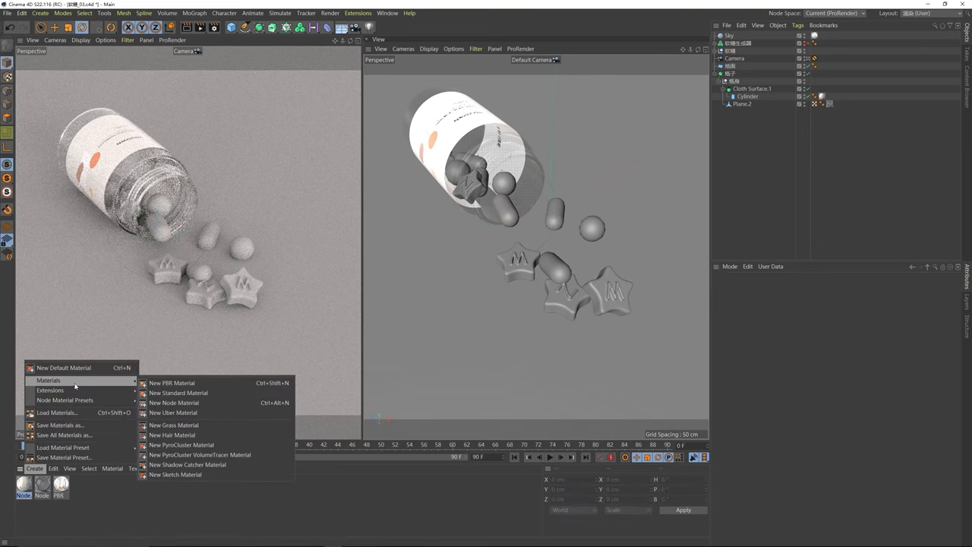
left_click(198, 394)
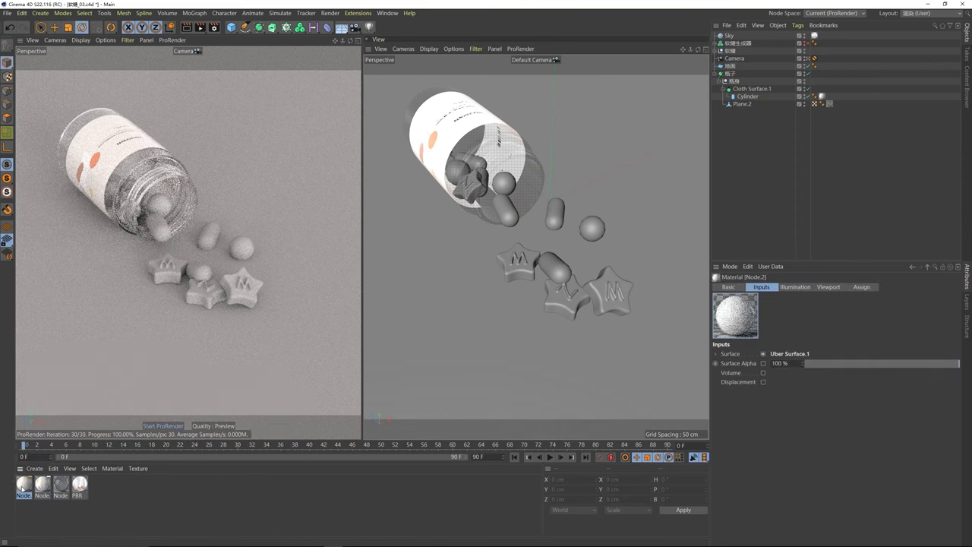
left_click(518, 267)
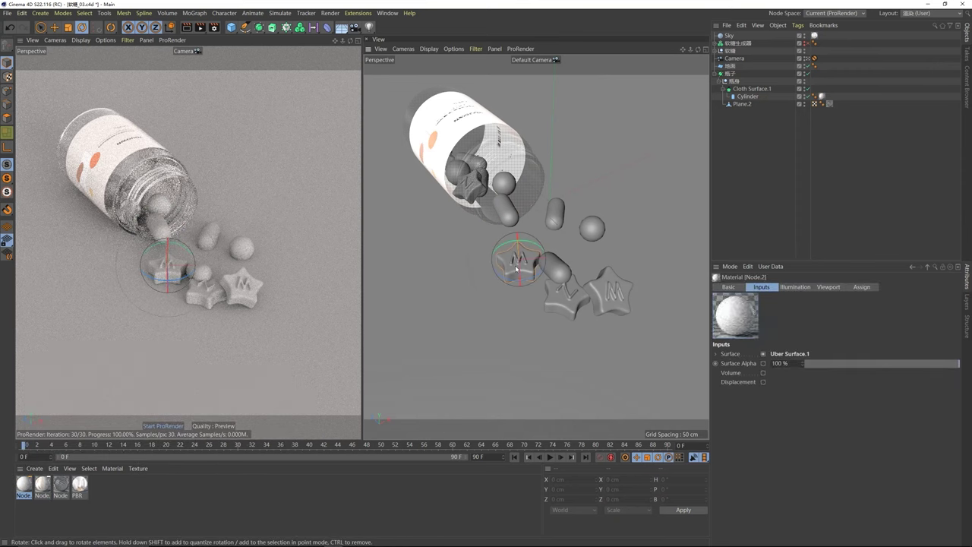
left_click_drag(481, 322, 526, 268)
Step: Set the Base Color of the star candy material's Uber Surface to a saturated red with hue 0° and saturation 97%
double_click(25, 483)
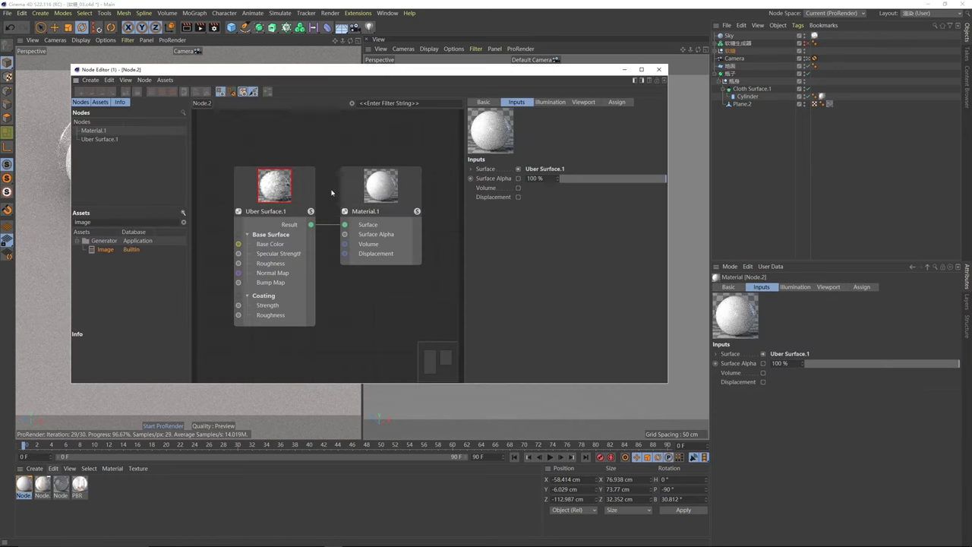
left_click_drag(402, 73, 628, 122)
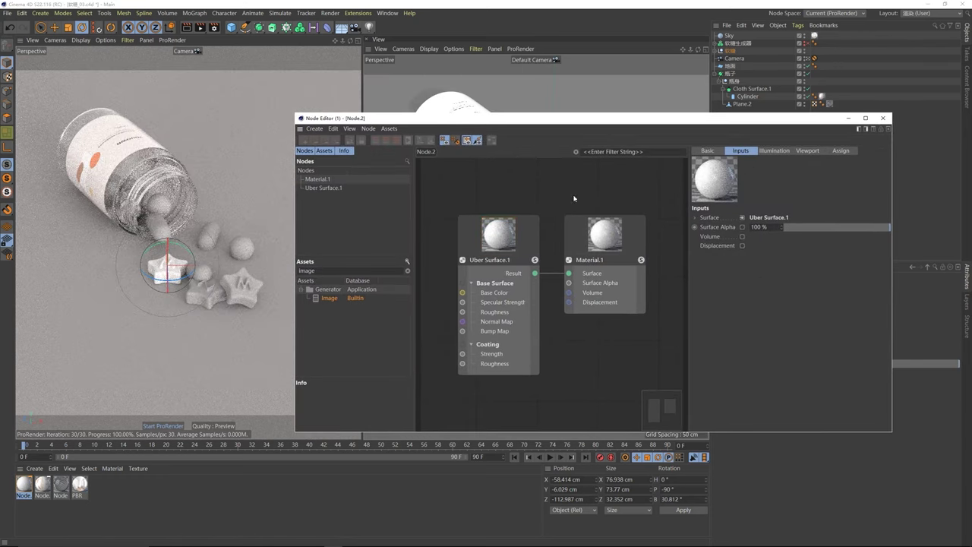
left_click(499, 235)
left_click(780, 228)
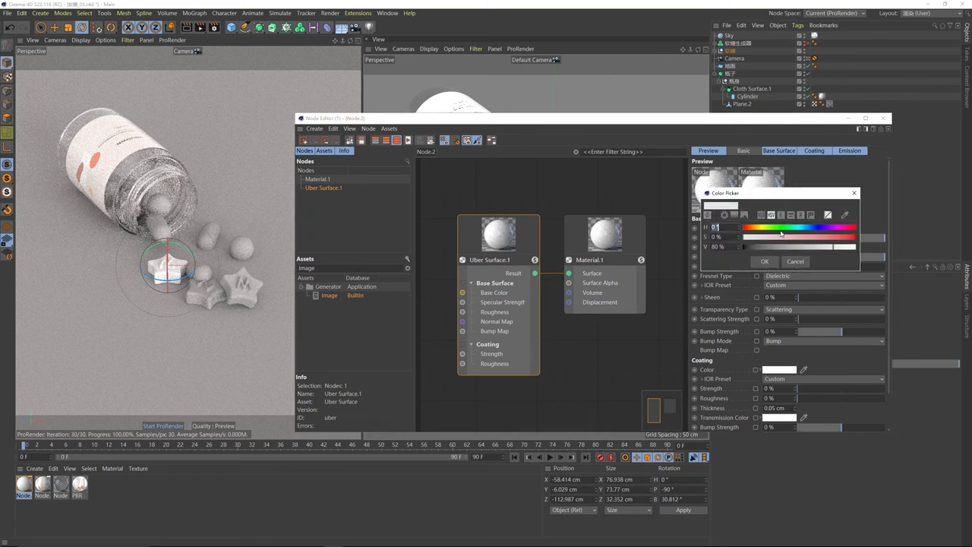
left_click_drag(845, 237, 854, 237)
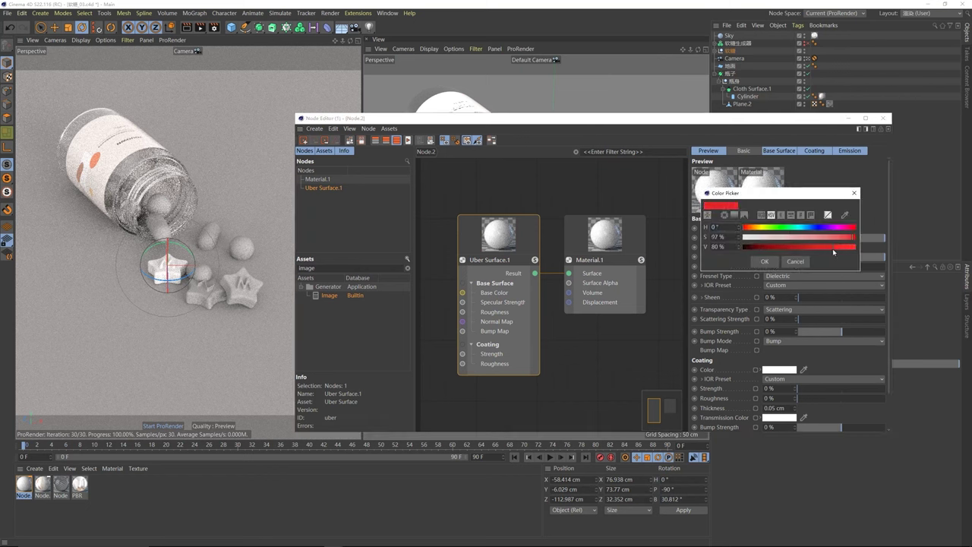
left_click(836, 247)
left_click(766, 262)
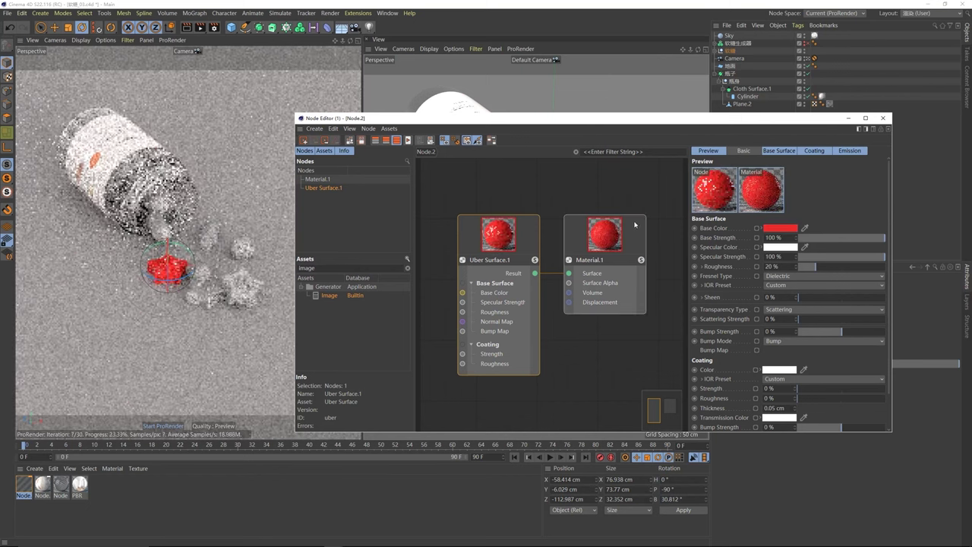
left_click_drag(437, 121, 549, 119)
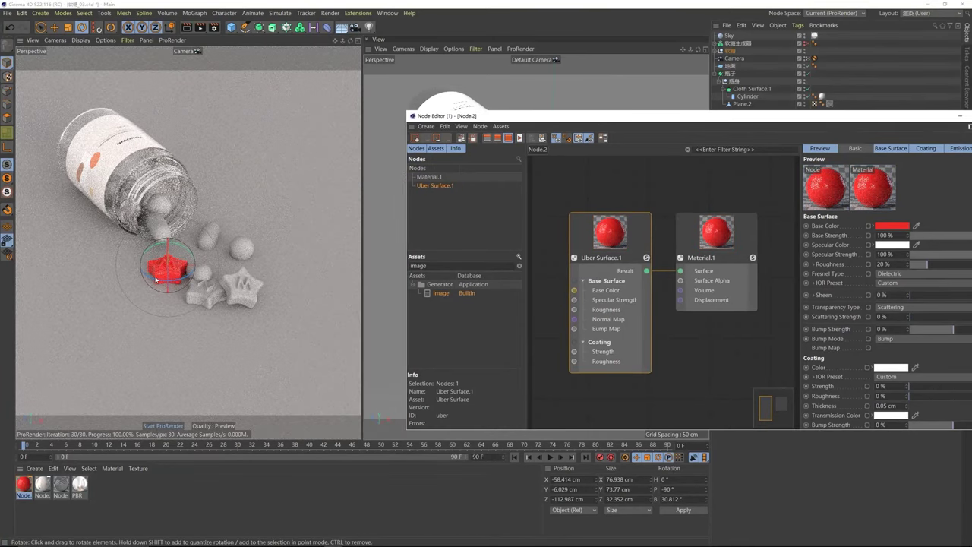
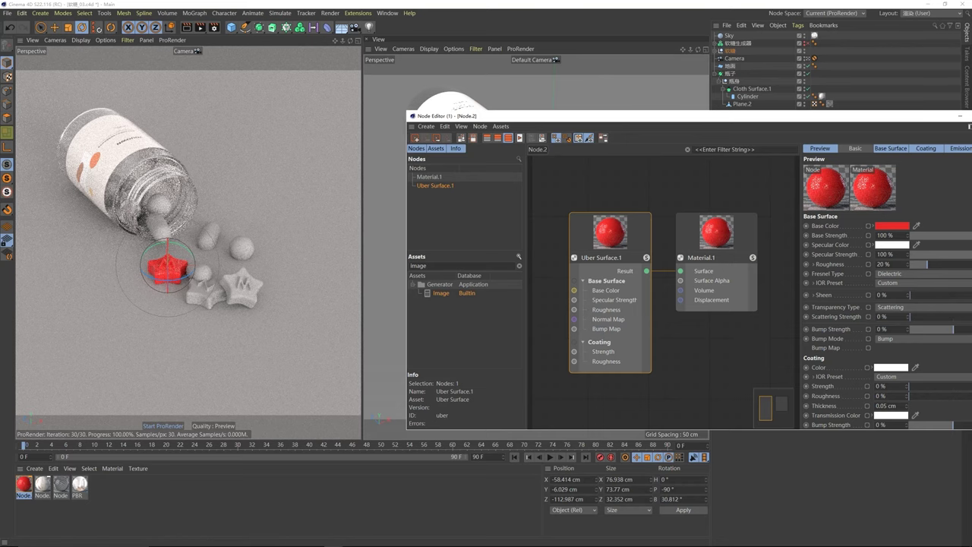
Step: Set the red Uber Surface's Scattering Strength to 100%, keeping Scattering as its Transparency Type
left_click_drag(698, 118, 569, 154)
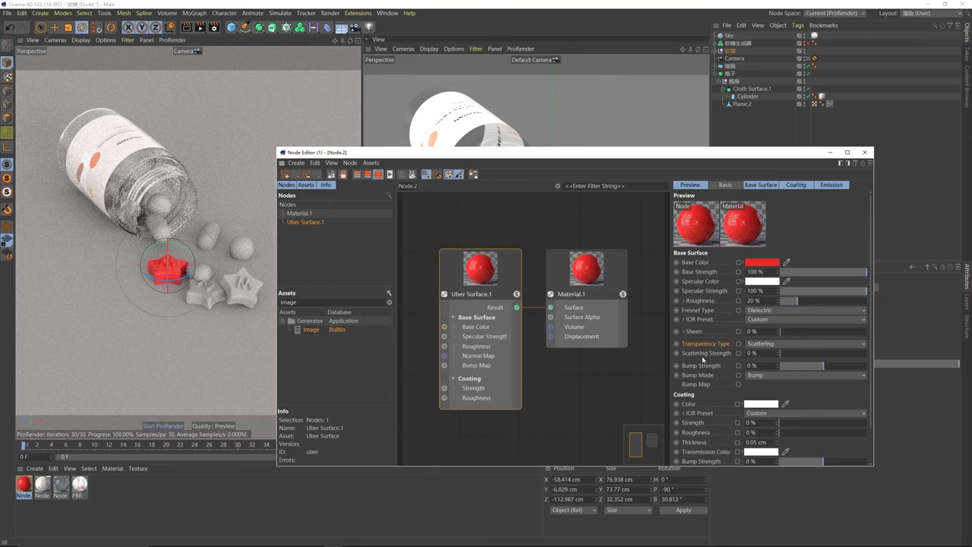
double_click(752, 353)
type("100")
key("Return")
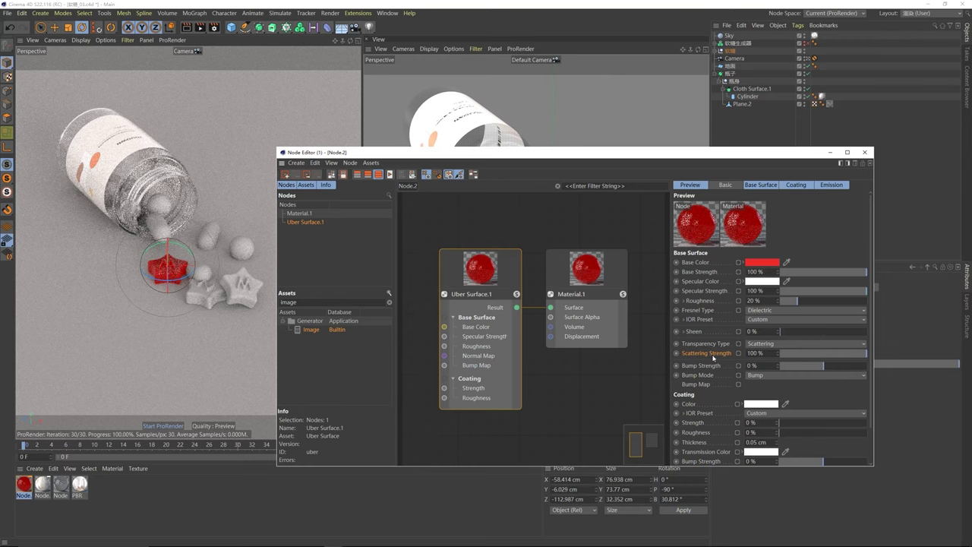
left_click(766, 345)
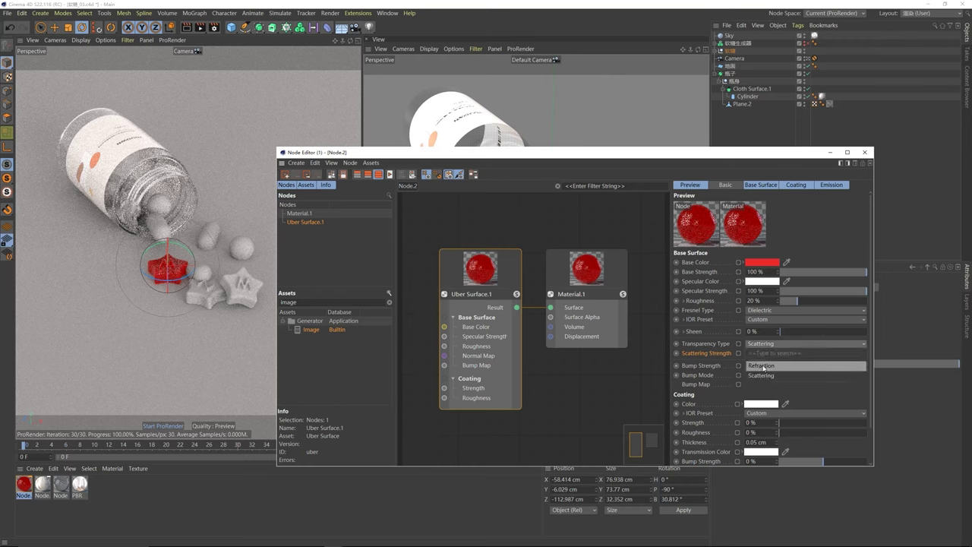
left_click(713, 344)
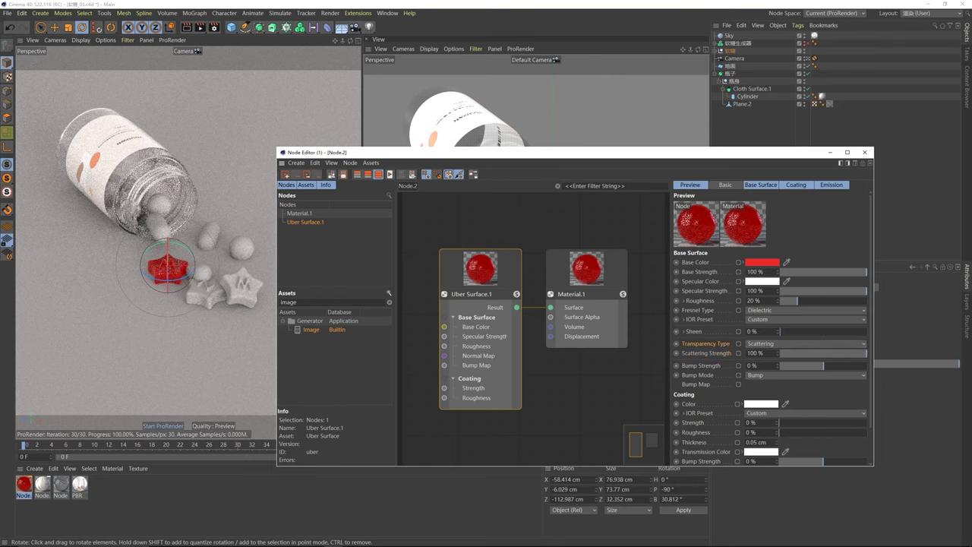
Step: Add a Gradient node to the star candy material and connect its Result to the Uber Surface's Base Color
mouse_move(528, 157)
left_mouse_down()
mouse_move(493, 166)
mouse_move(527, 144)
left_mouse_up()
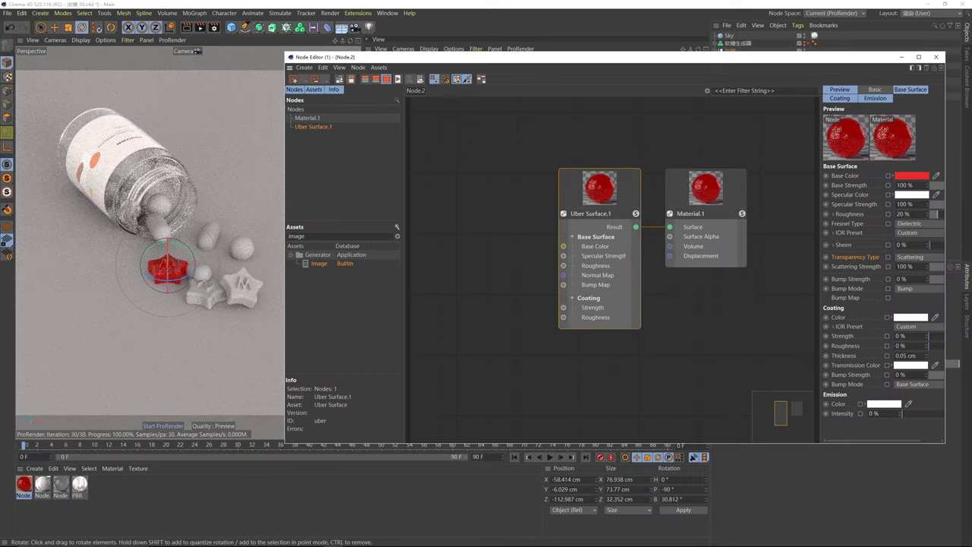
left_click_drag(580, 190, 579, 183)
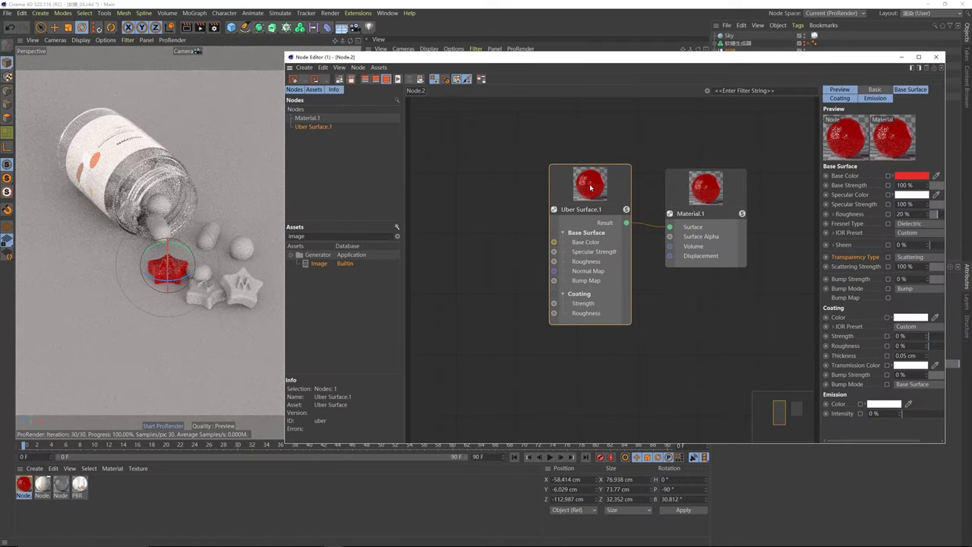
left_click_drag(706, 190, 736, 216)
left_click(602, 190)
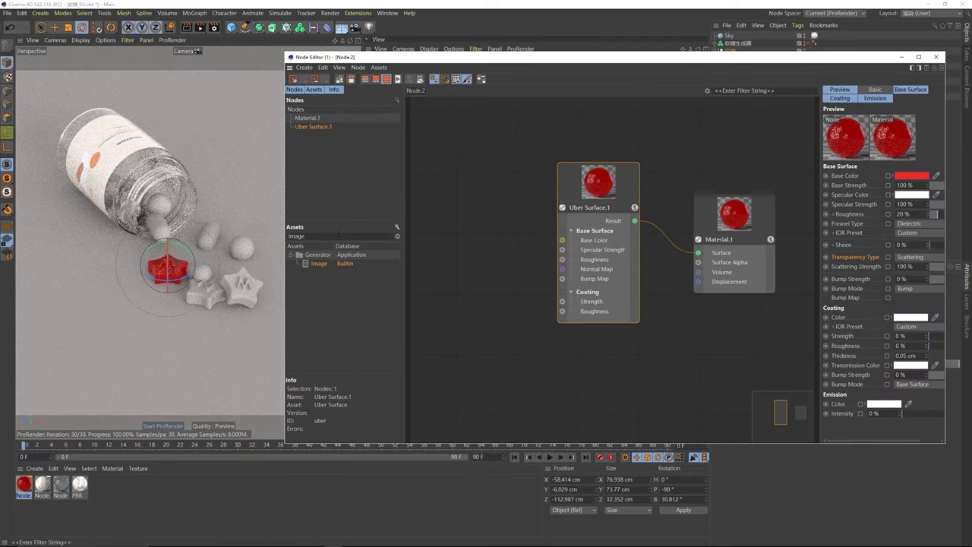
double_click(332, 234)
type("gra")
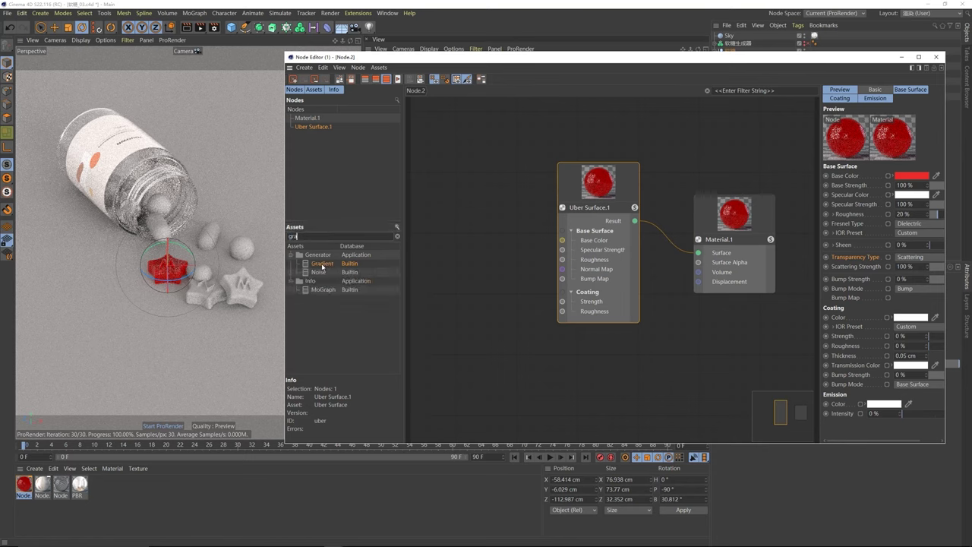
left_click_drag(320, 264, 448, 245)
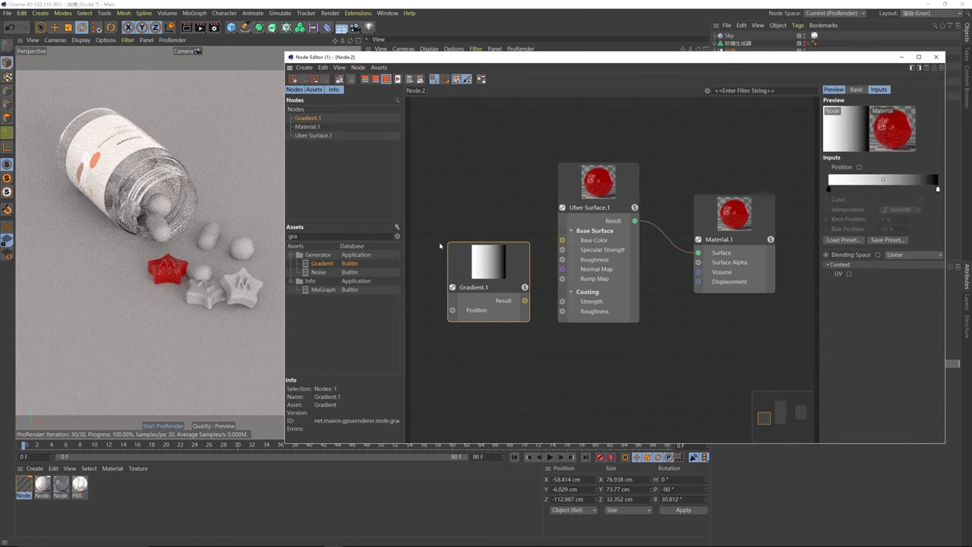
left_click_drag(523, 278, 492, 253)
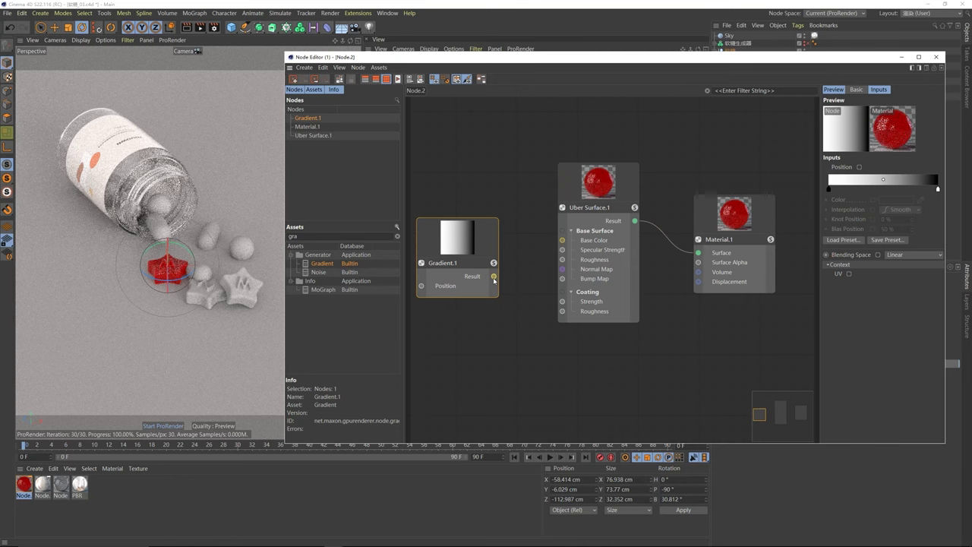
left_click_drag(494, 277, 562, 240)
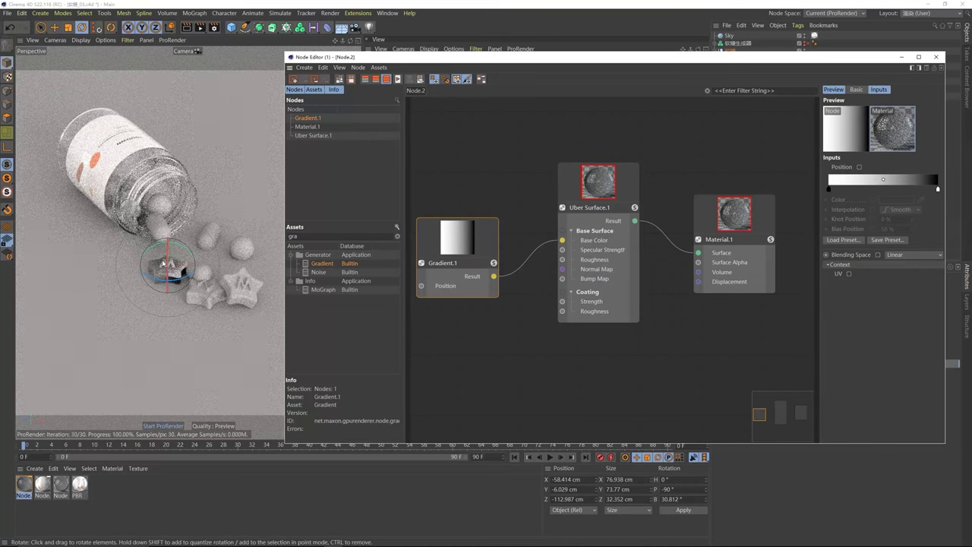
left_click(471, 152)
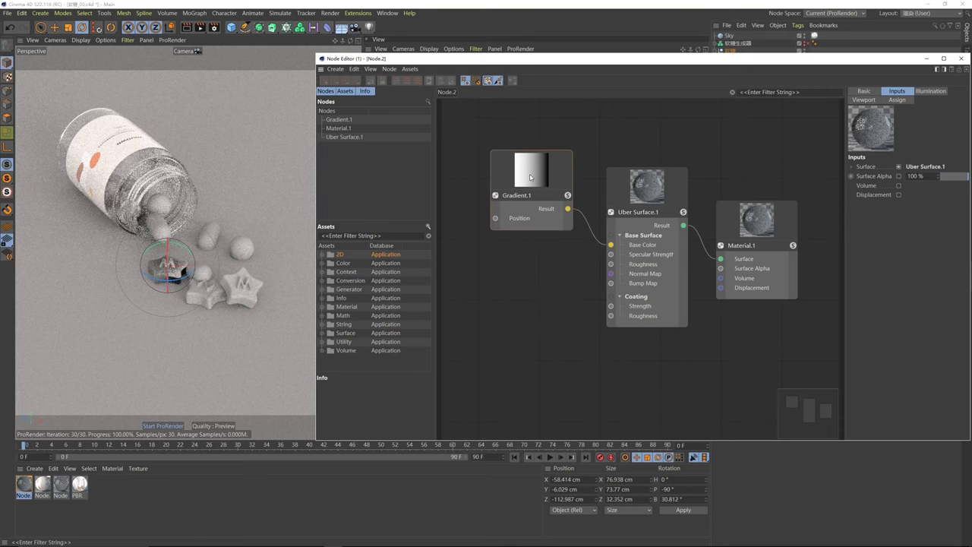
Step: Add a UV Reprojection node below the Gradient node and connect its Result to the Gradient's UV input
left_click_drag(531, 176, 538, 163)
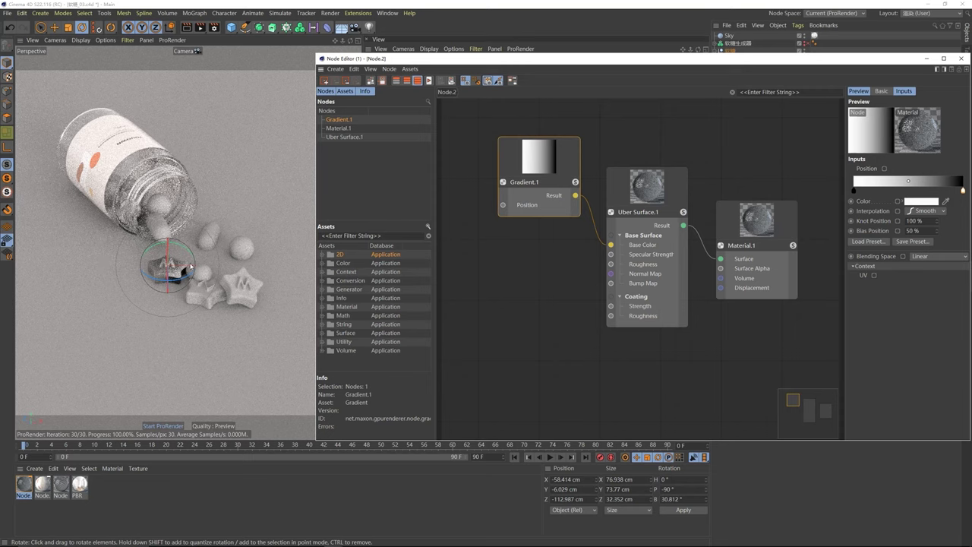
left_click_drag(535, 185, 527, 178)
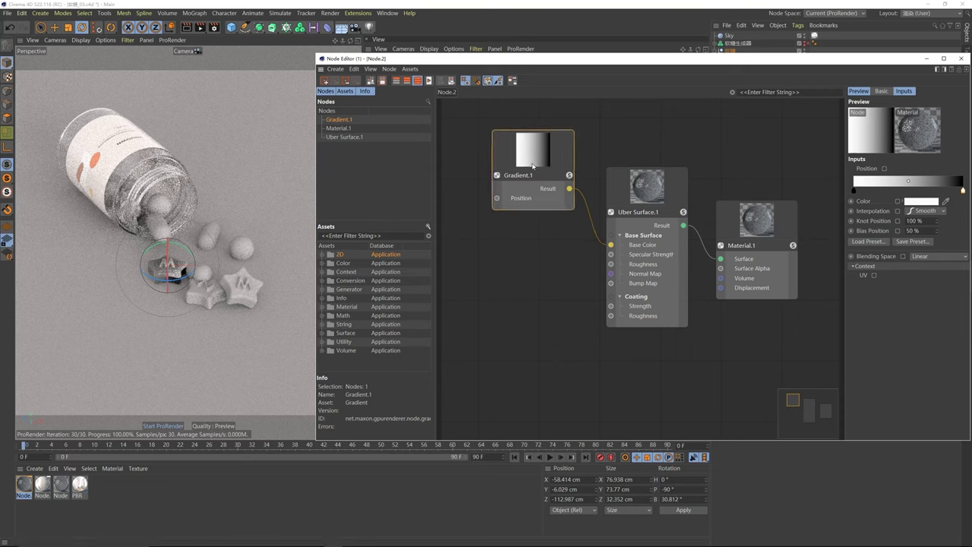
left_click(515, 269)
left_click_drag(480, 61, 445, 53)
left_click_drag(567, 133, 808, 342)
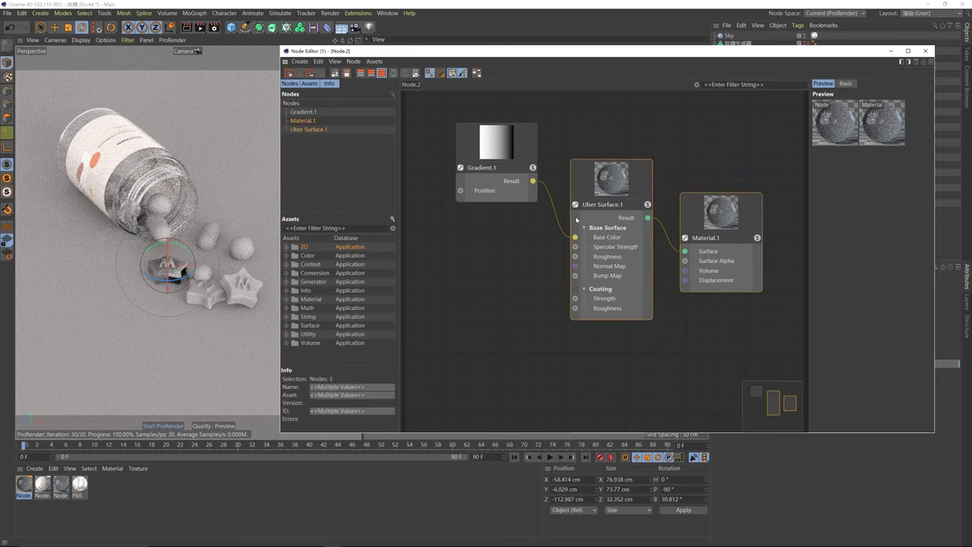
mouse_move(496, 186)
left_mouse_down()
mouse_move(507, 201)
mouse_move(499, 193)
left_mouse_up()
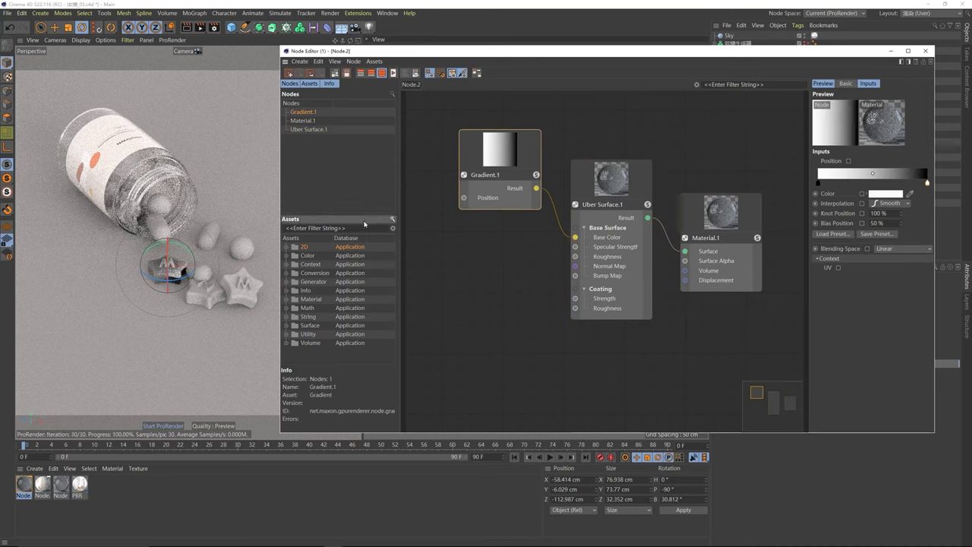
left_click(334, 227)
type("UV")
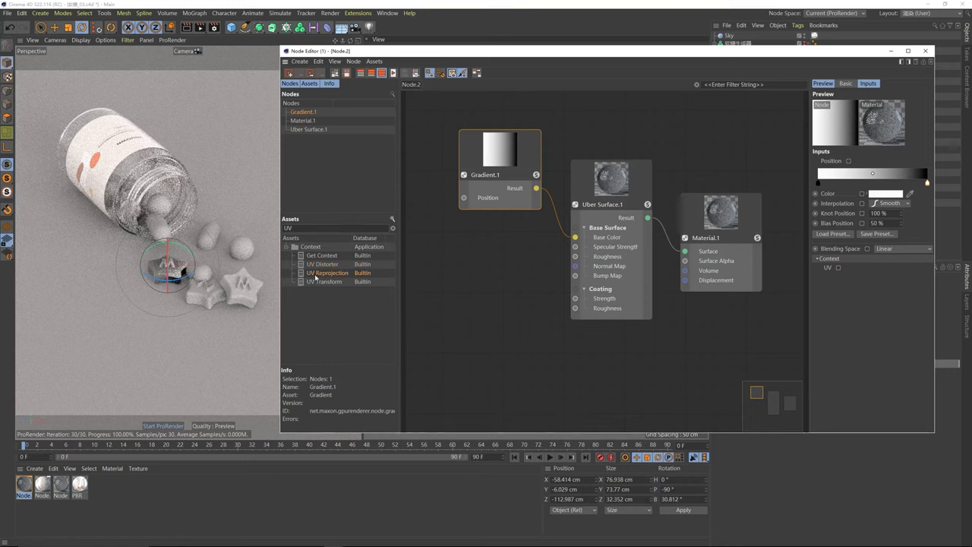
left_click_drag(338, 272, 465, 205)
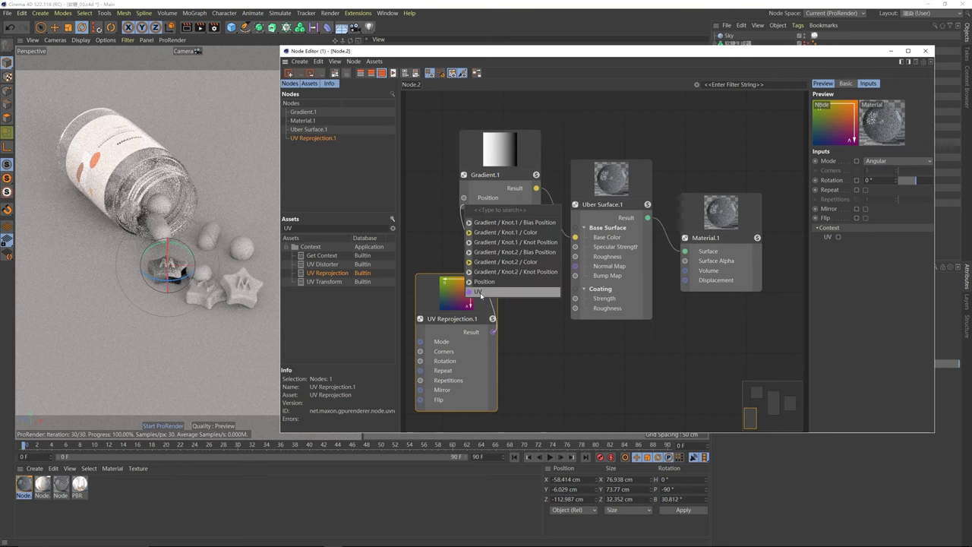
left_click(481, 295)
left_click_drag(471, 304, 455, 291)
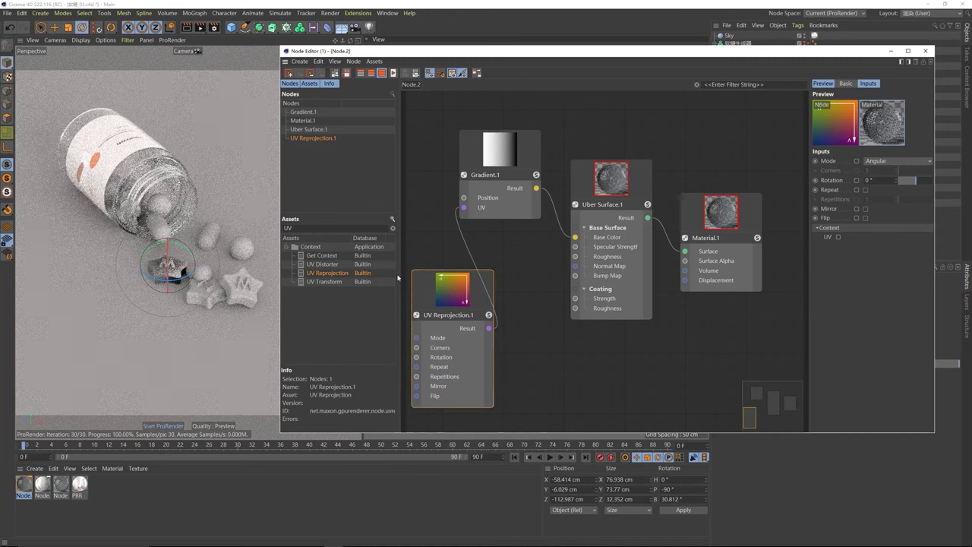
Step: Set the Mode of the UV Reprojection node feeding the star candy's Gradient to Box
left_click(503, 165)
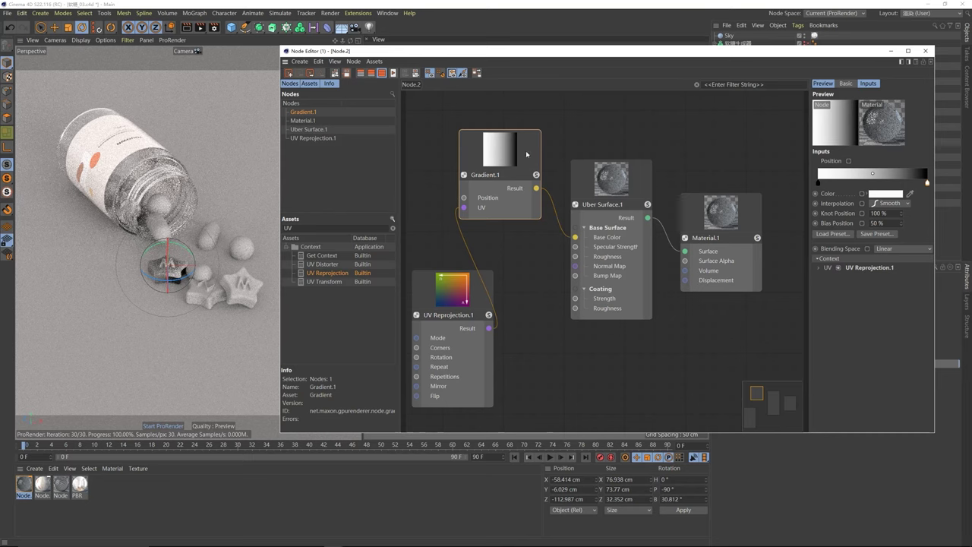
left_click(451, 284)
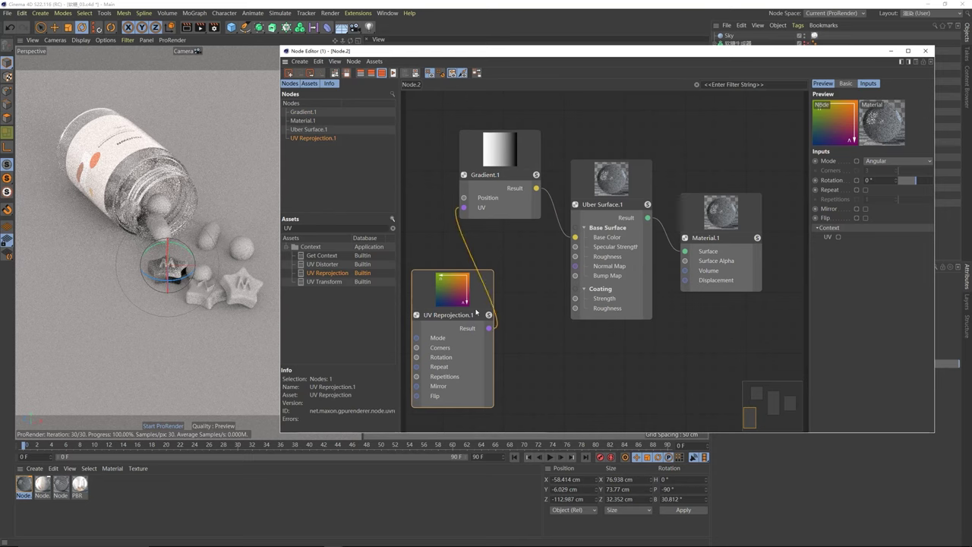
left_click_drag(459, 290, 453, 292)
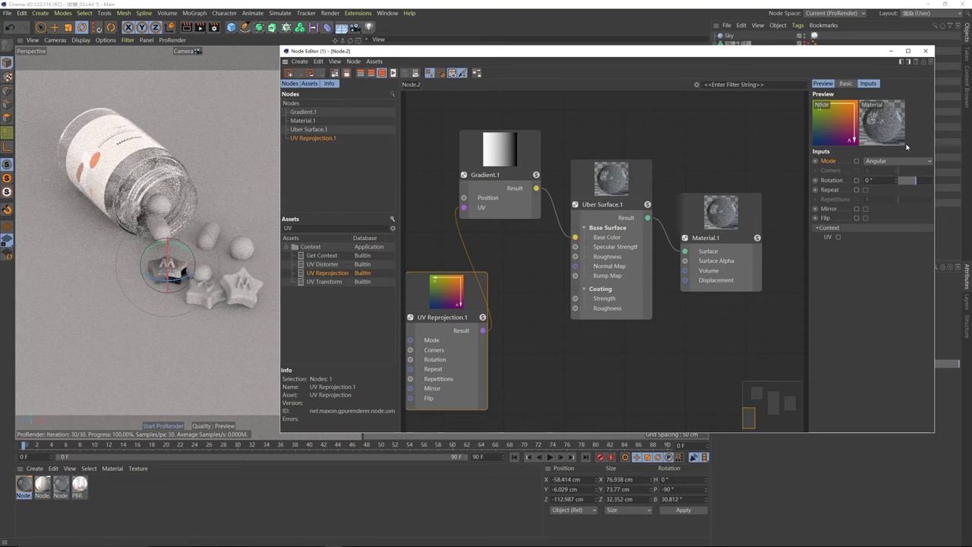
left_click(882, 162)
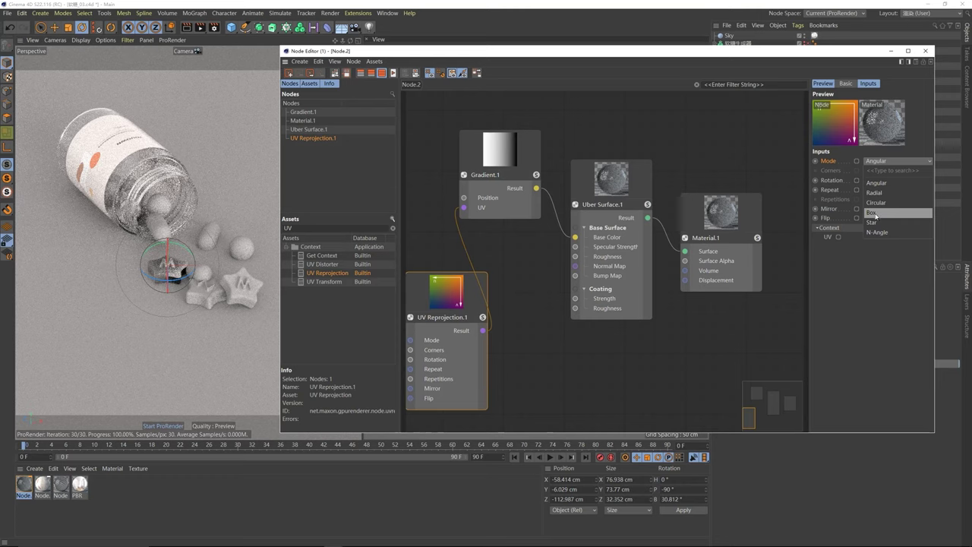
left_click(874, 213)
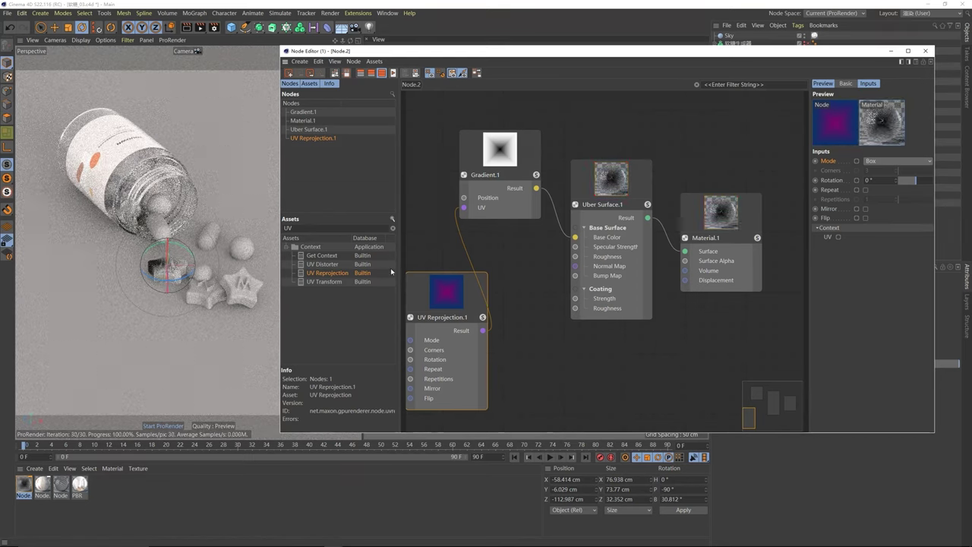
Step: Try the Circular and Radial modes on the UV Reprojection node and return it to Box
left_click(898, 161)
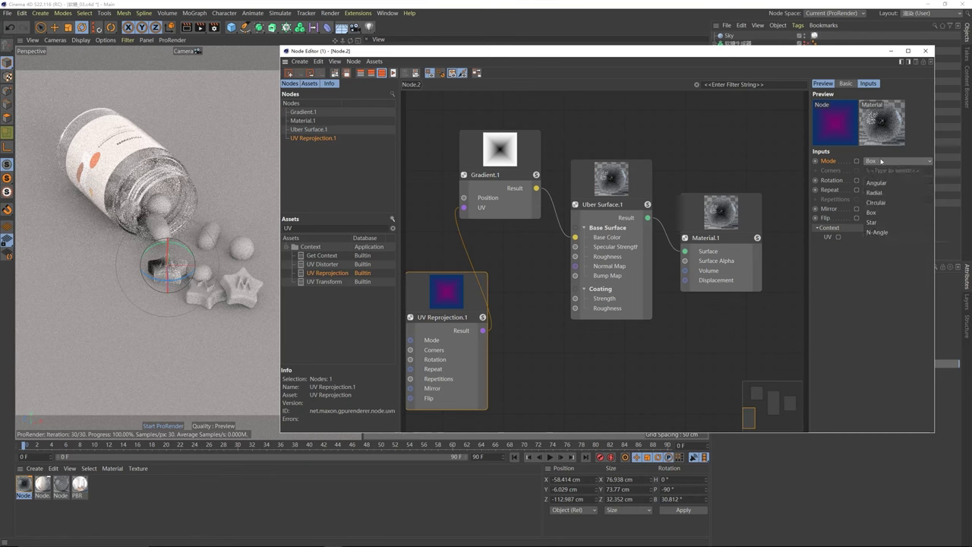
left_click(881, 202)
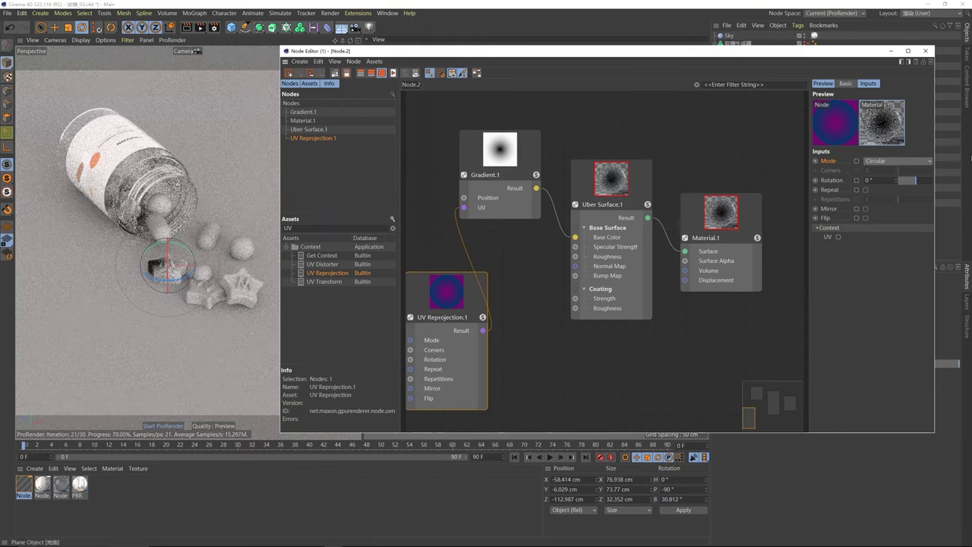
left_click(903, 163)
left_click(876, 192)
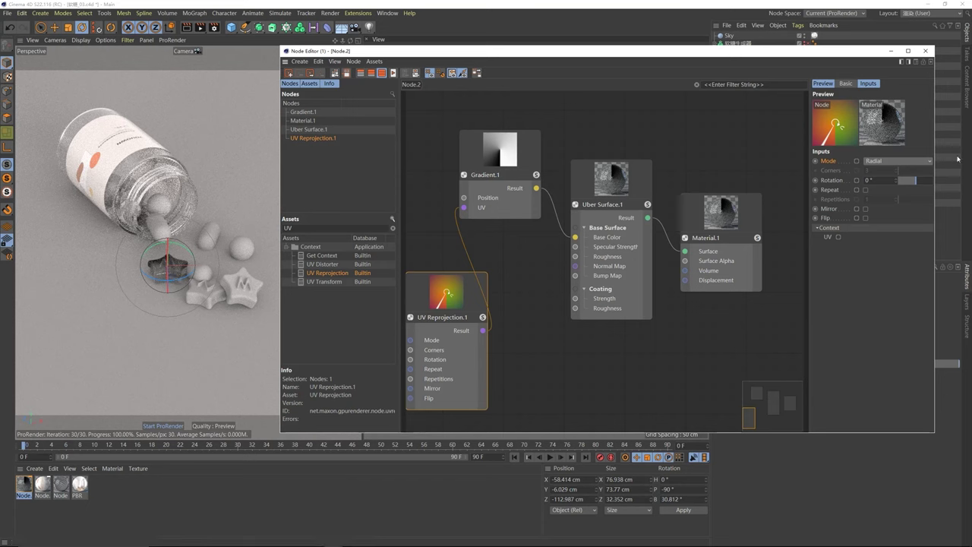
left_click(920, 163)
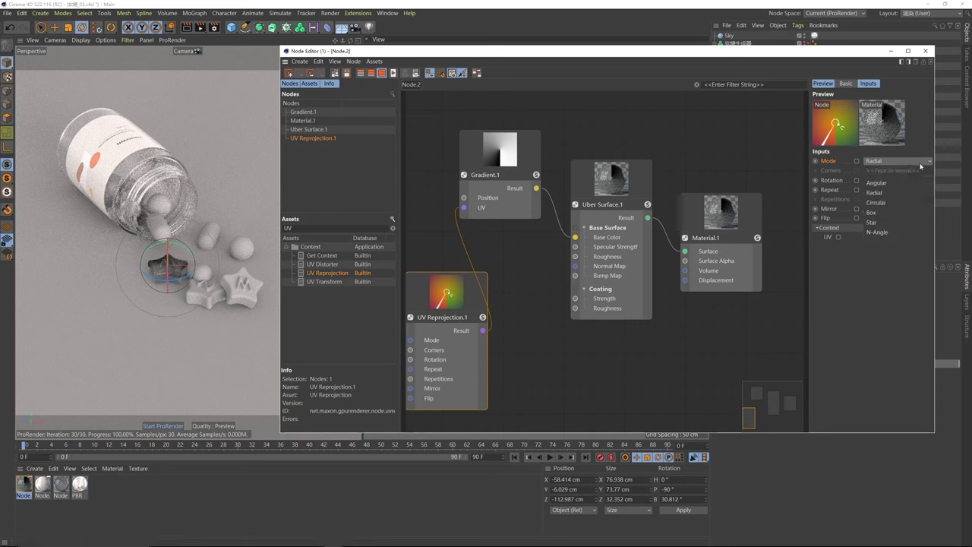
left_click(879, 213)
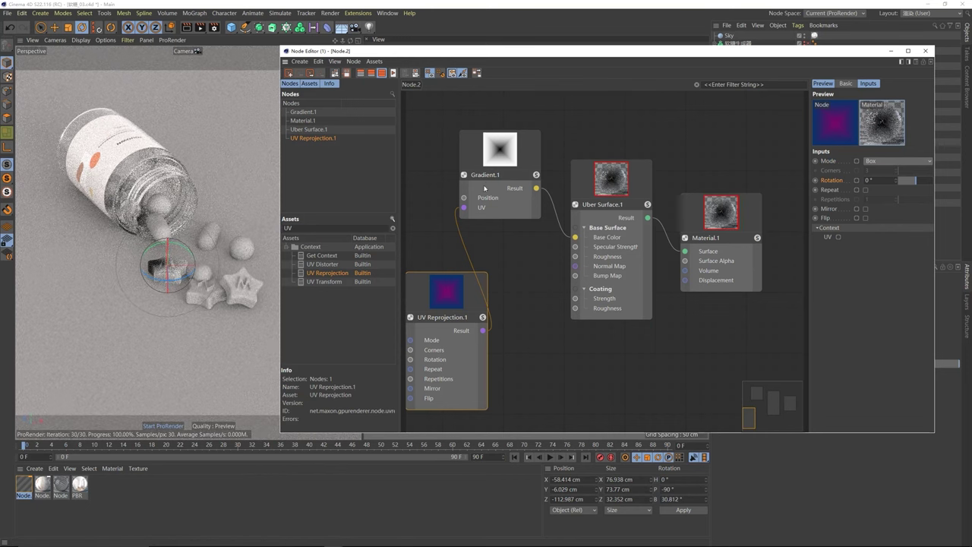
Step: Color the Gradient's 100% knot red with hue 0°, saturation 87% and value 97%
left_click_drag(501, 165, 509, 183)
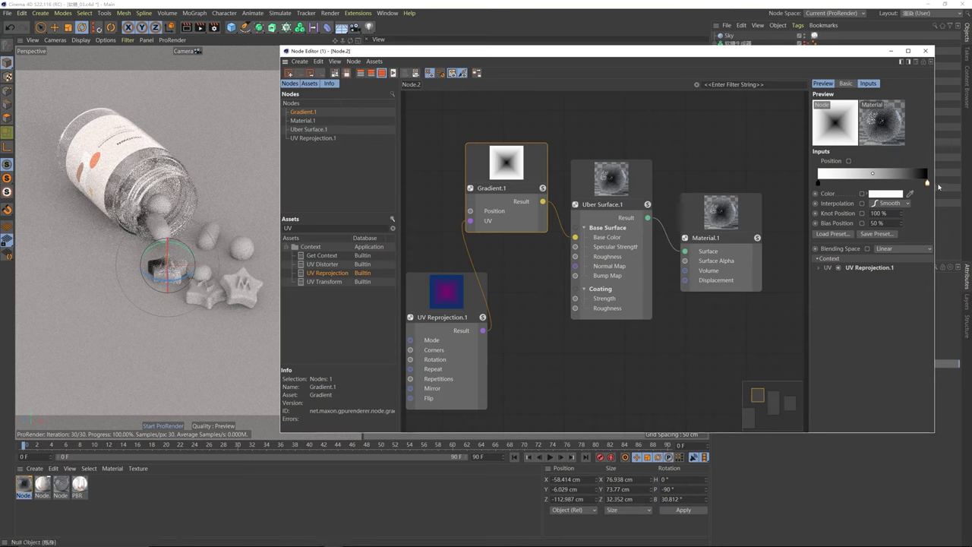
double_click(928, 183)
left_click(857, 190)
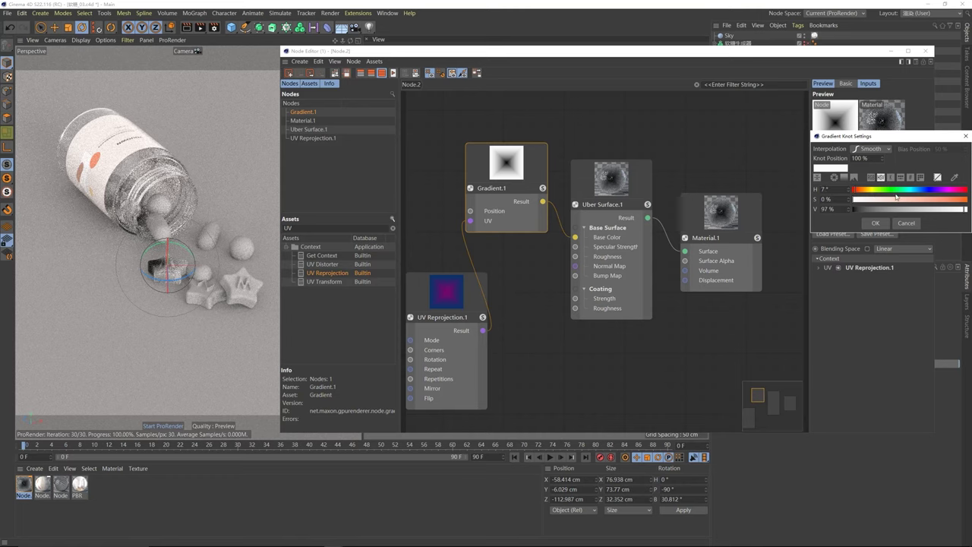
left_click_drag(897, 198, 965, 191)
left_click(953, 199)
left_click_drag(854, 191, 848, 192)
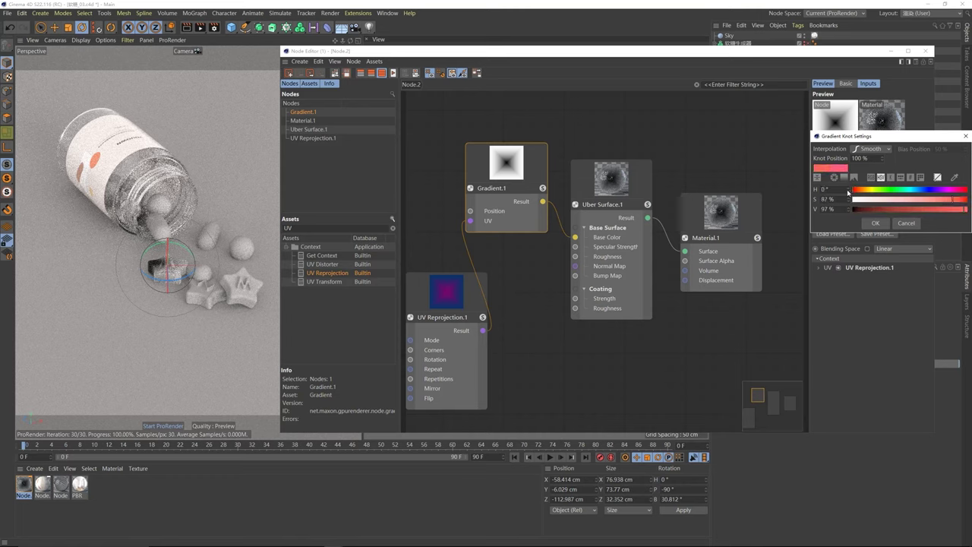
left_click(875, 224)
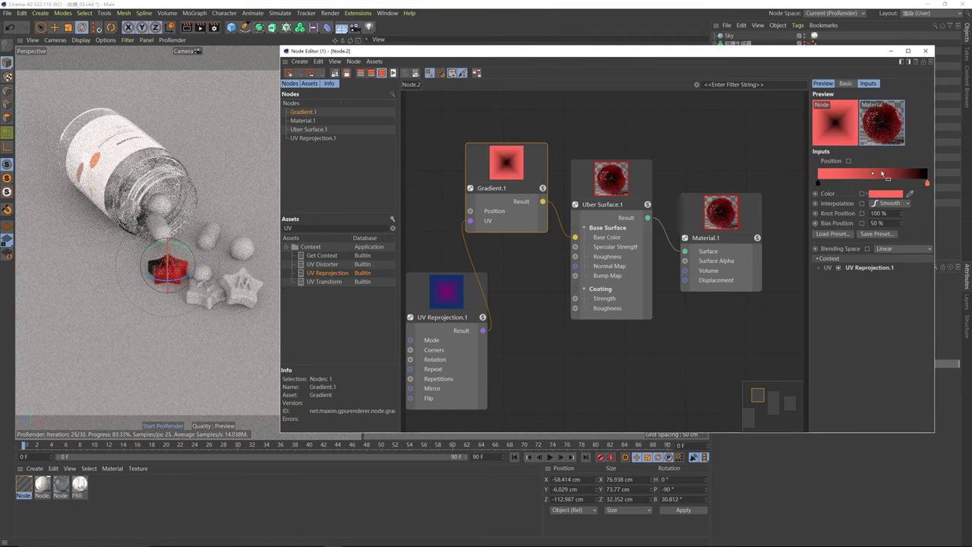
Step: Color the Gradient's 0% knot warm yellow with hue 40°, saturation 77% and value 100%
left_click(818, 183)
left_click(871, 194)
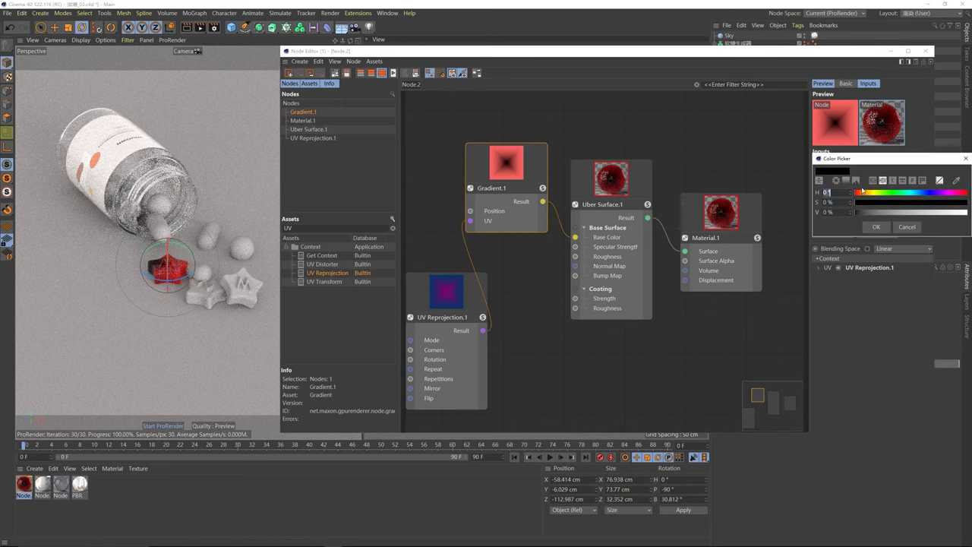
left_click(959, 212)
left_click(937, 203)
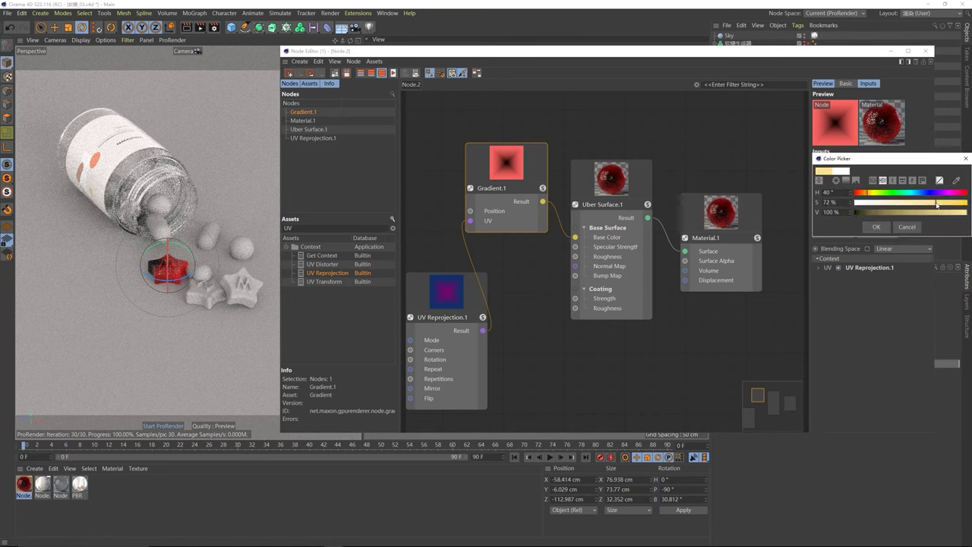
left_click(942, 203)
left_click(876, 226)
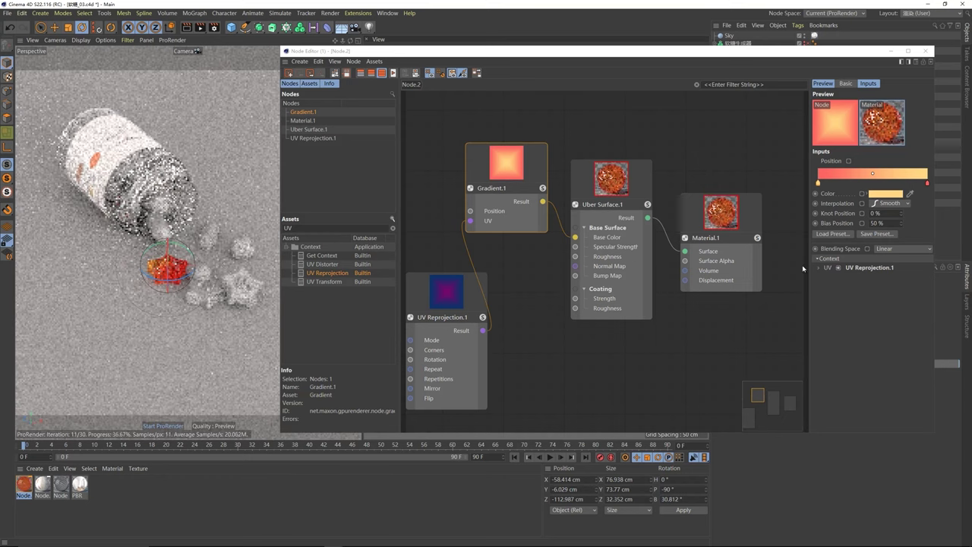
Step: Soften the red of the Gradient's 100% knot to saturation 74% and value 98%, and close the node editor
left_click(927, 185)
double_click(928, 185)
left_click_drag(946, 203, 942, 202)
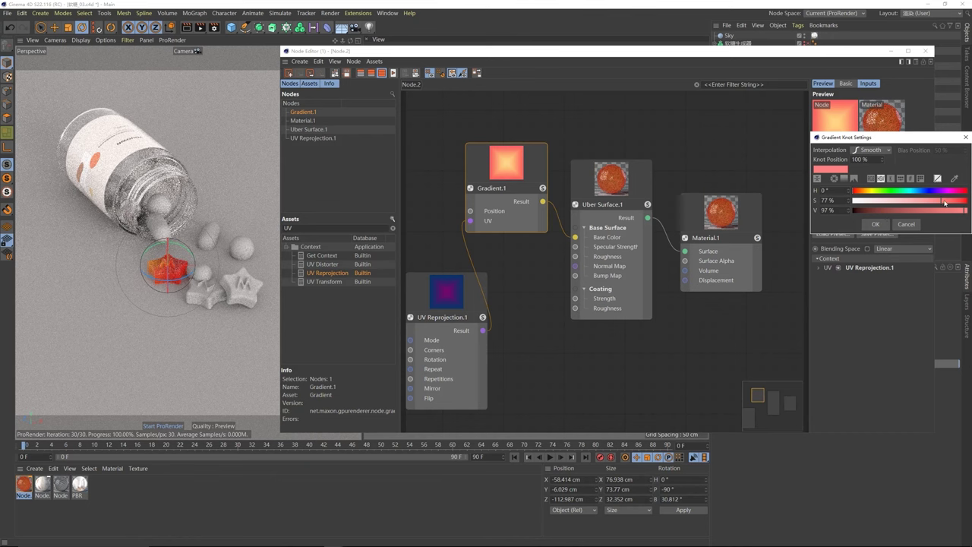
left_click(875, 224)
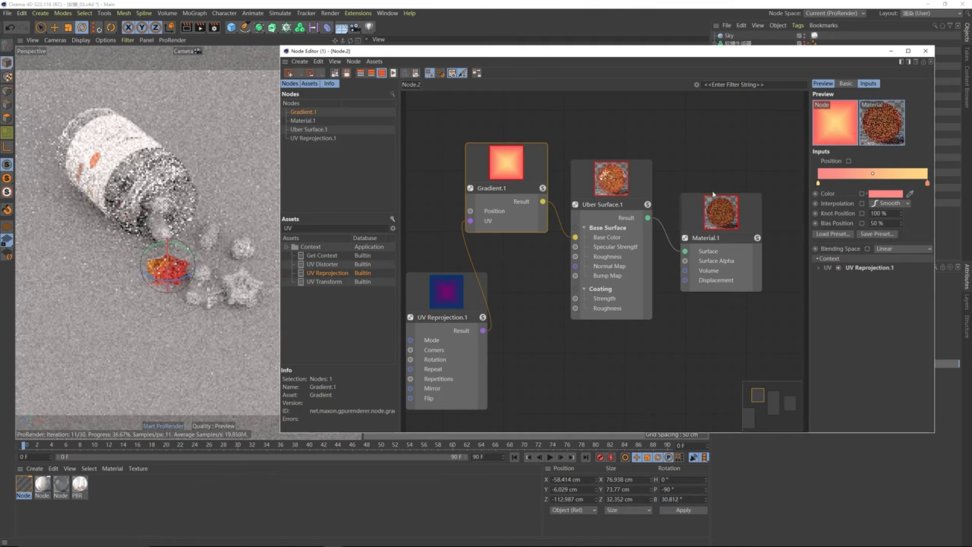
double_click(927, 183)
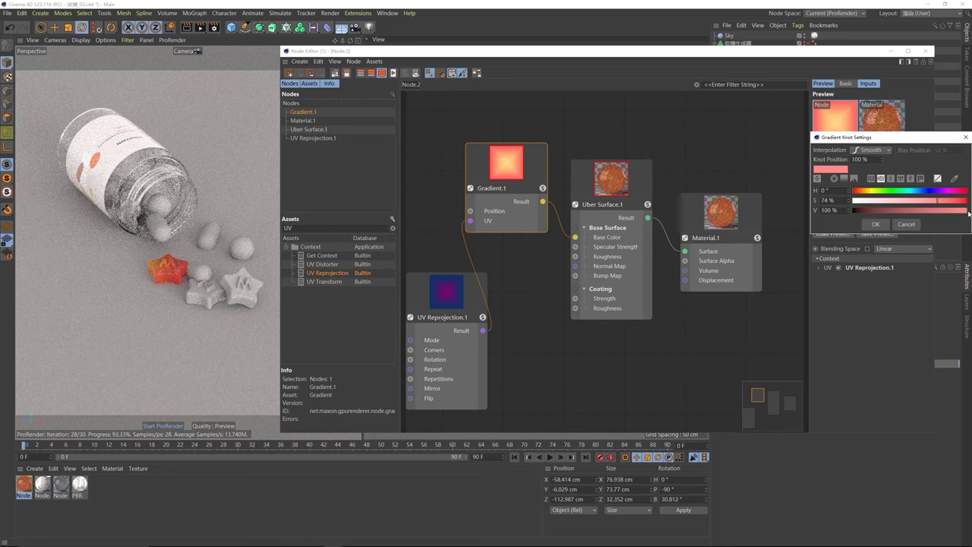
mouse_move(965, 210)
left_mouse_down()
mouse_move(929, 215)
mouse_move(966, 214)
left_mouse_up()
left_click(914, 226)
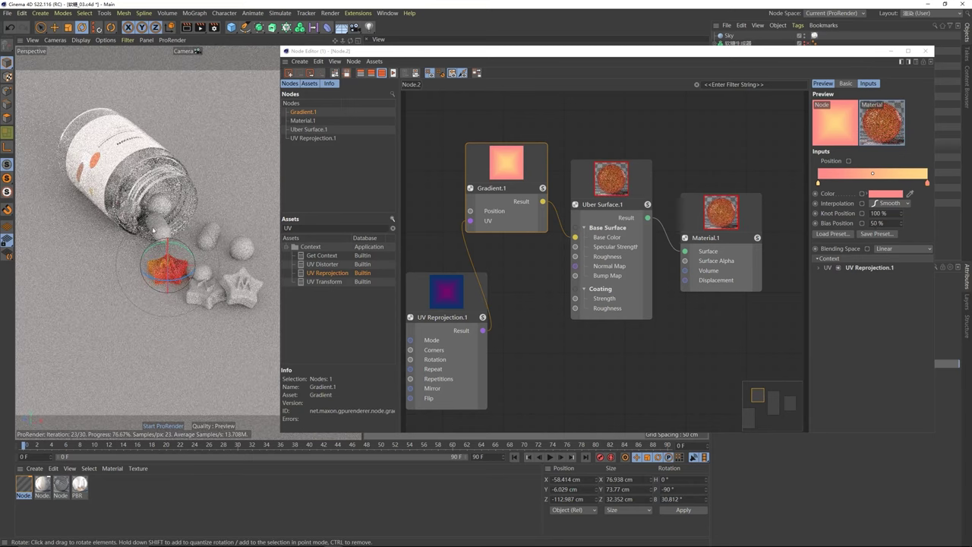
left_click(926, 51)
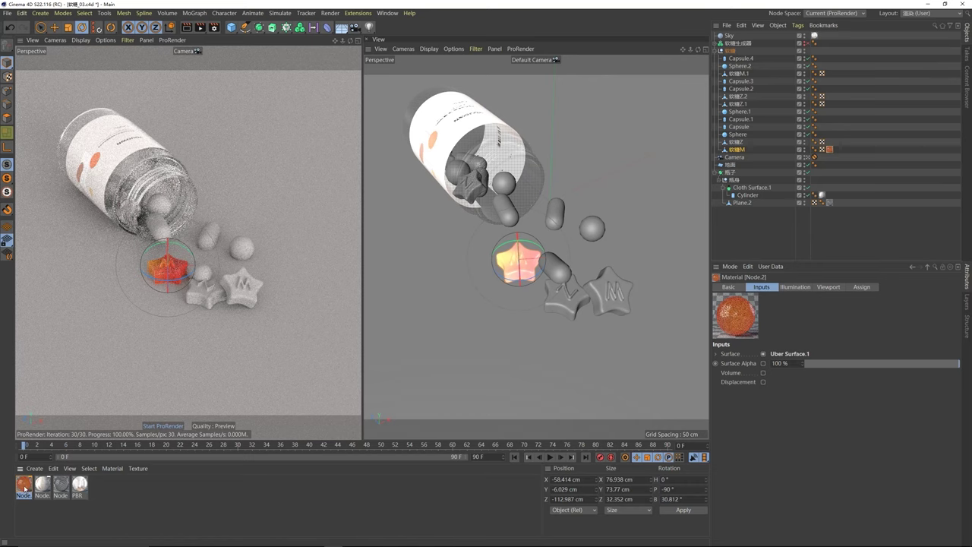
Step: Duplicate the red star candy material and open the copy's node graph
left_click_drag(19, 487, 22, 489, "ctrl")
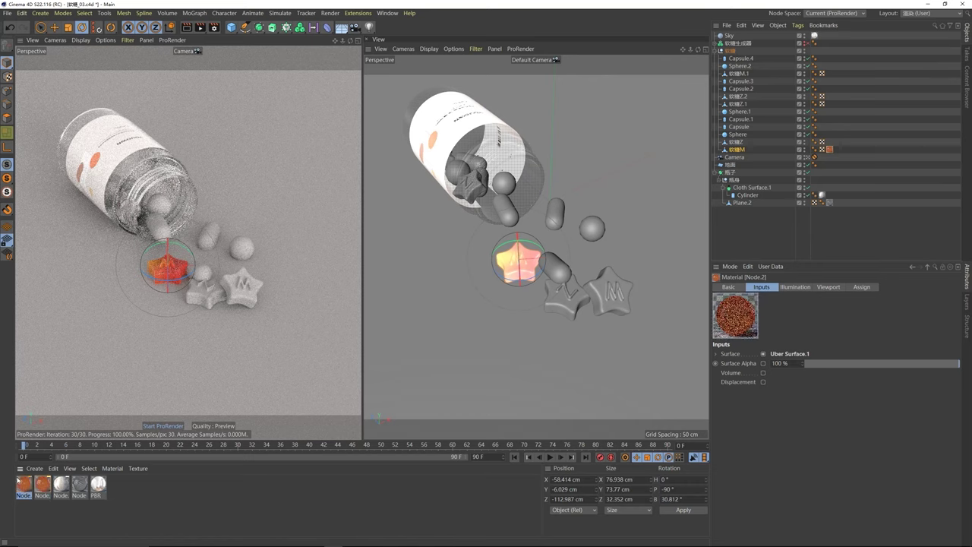
double_click(24, 484)
left_click_drag(288, 6, 541, 55)
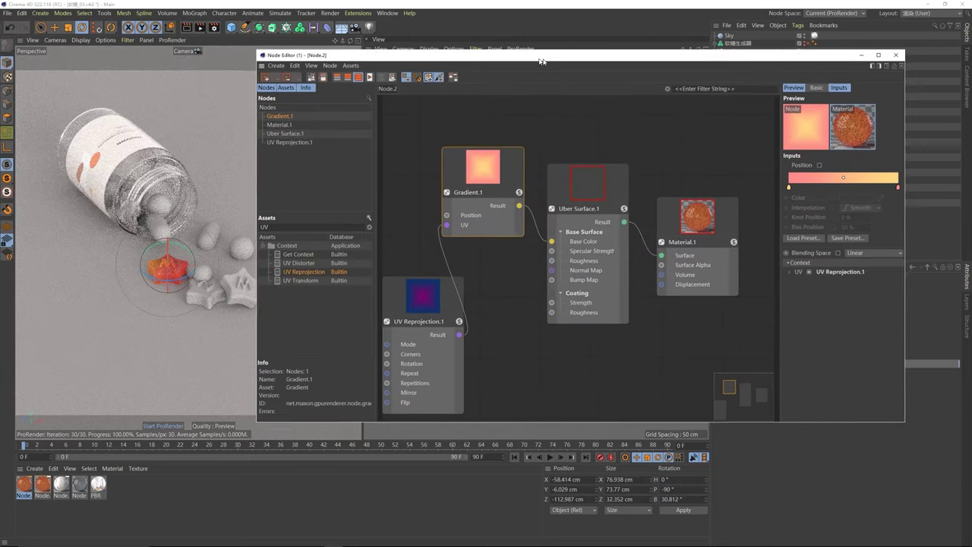
Step: Change the copied material's 100% Gradient knot to yellow with hue 42°
left_click(894, 187)
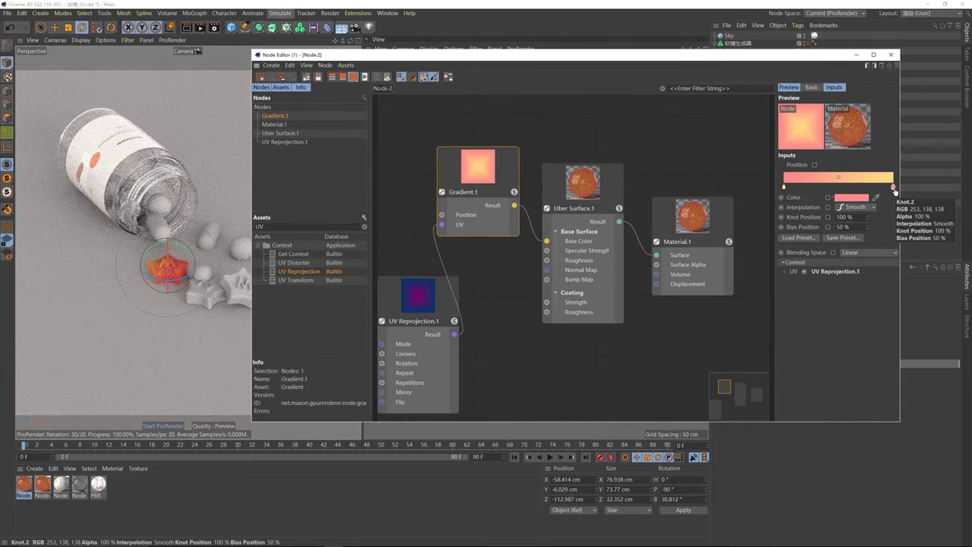
double_click(894, 188)
left_click_drag(874, 148, 745, 149)
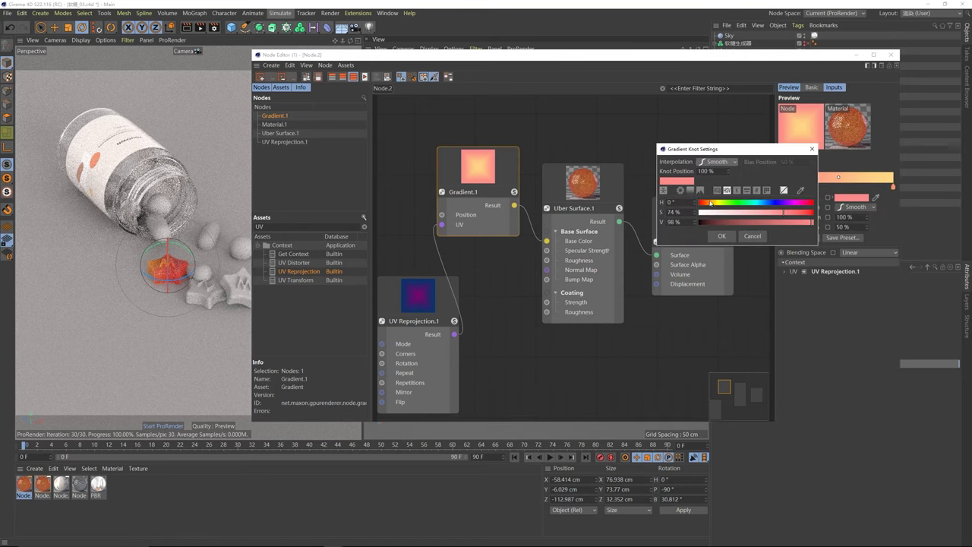
left_click_drag(710, 203, 713, 203)
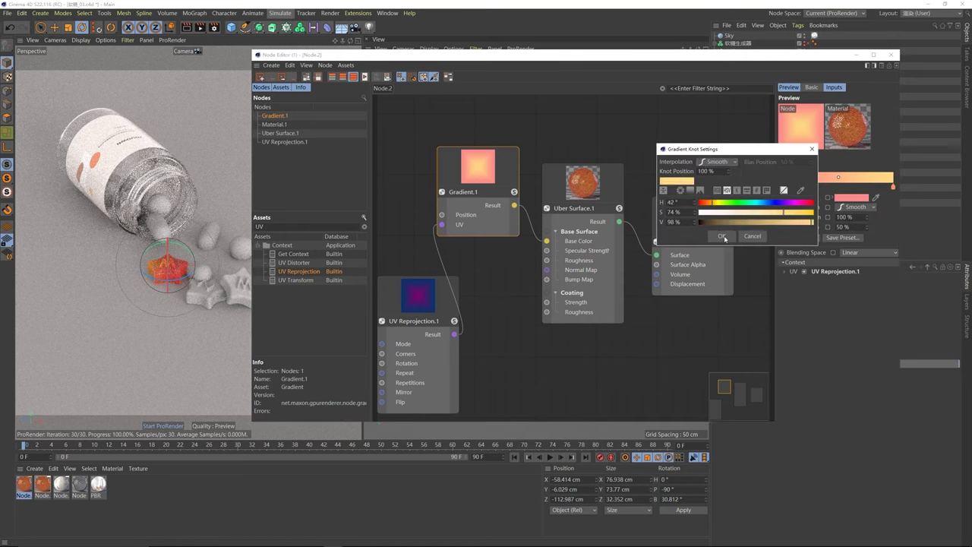
left_click(722, 236)
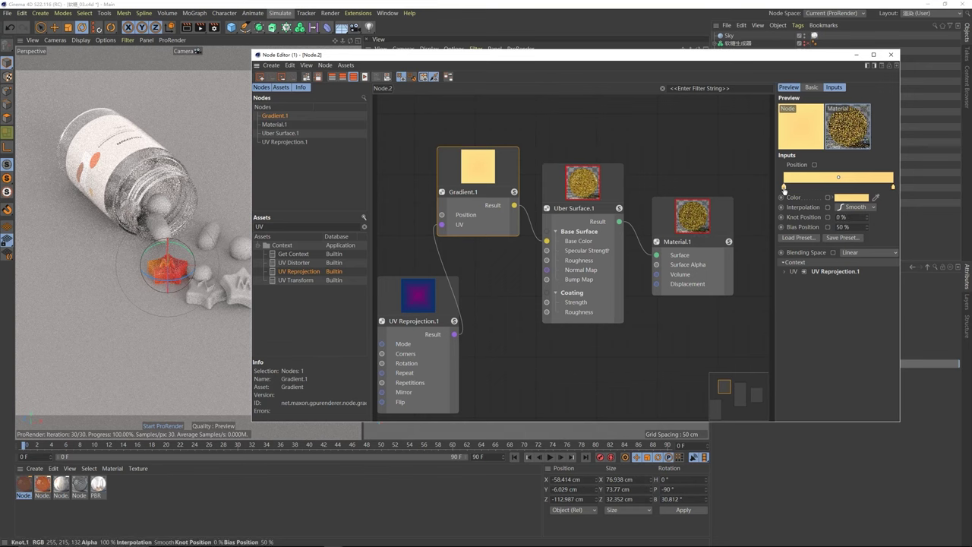
Step: Change the copy's 0% Gradient knot to lime green with hue 88° and apply the material to the star candy 软糖Z
double_click(783, 187)
left_click(771, 196)
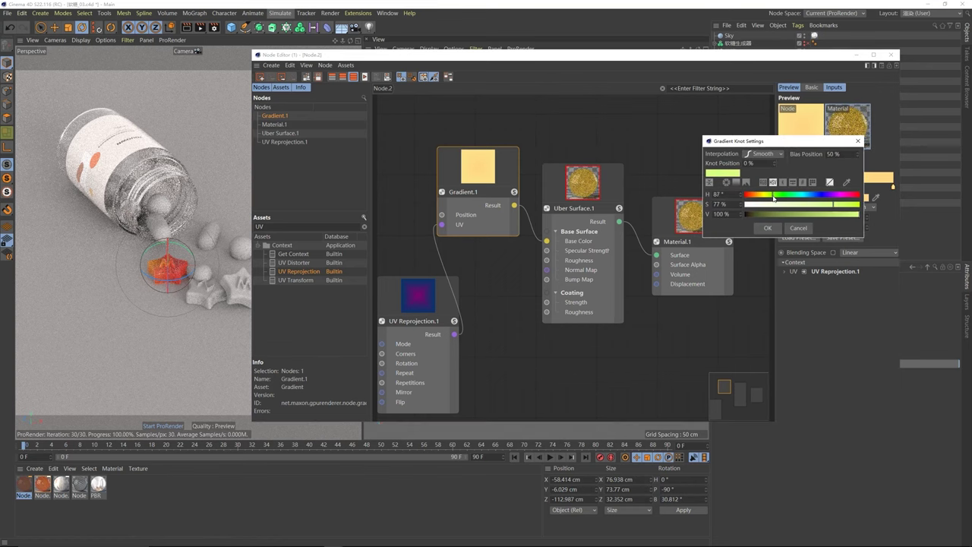
left_click(768, 228)
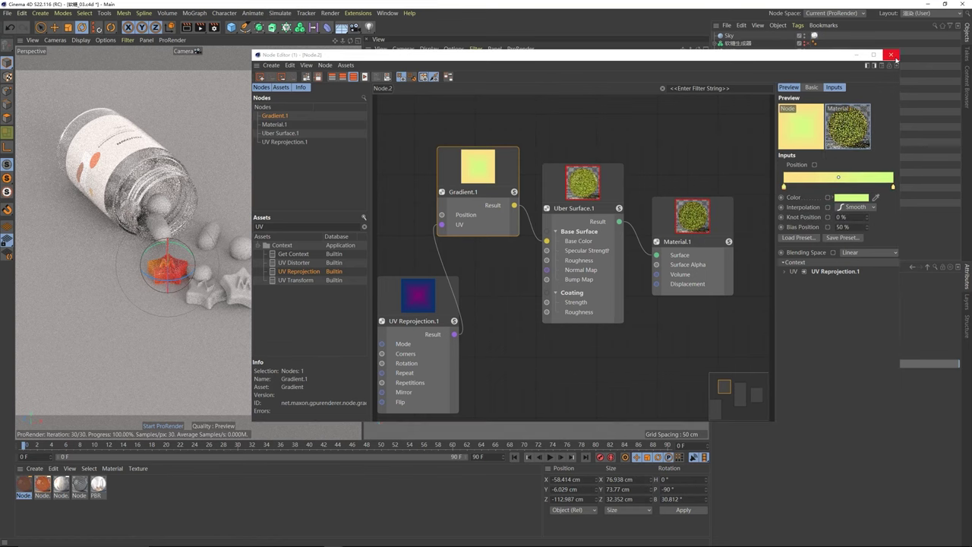
left_click(892, 54)
left_click_drag(23, 486, 573, 307)
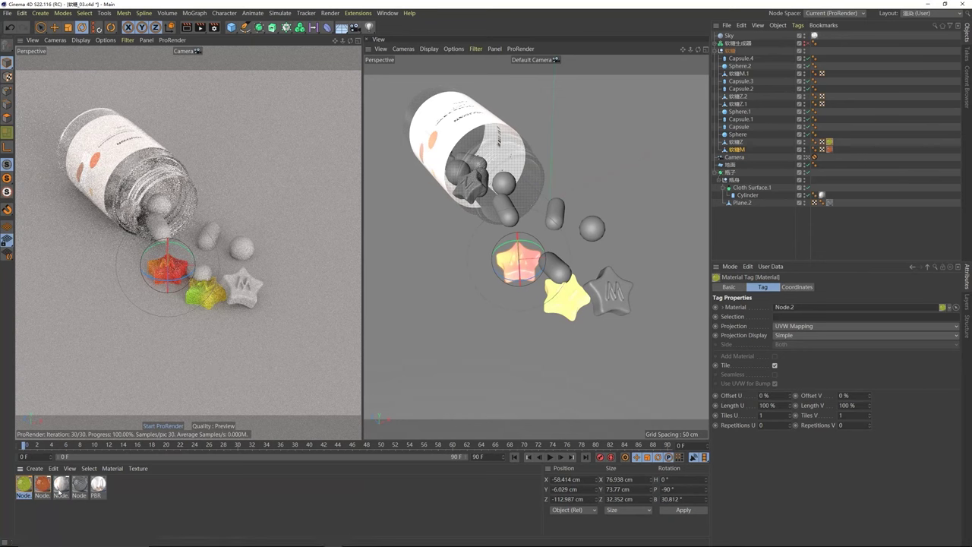
Step: Duplicate the green-yellow candy material, open the copy's node graph and change the Gradient's 0% knot to white
double_click(25, 485)
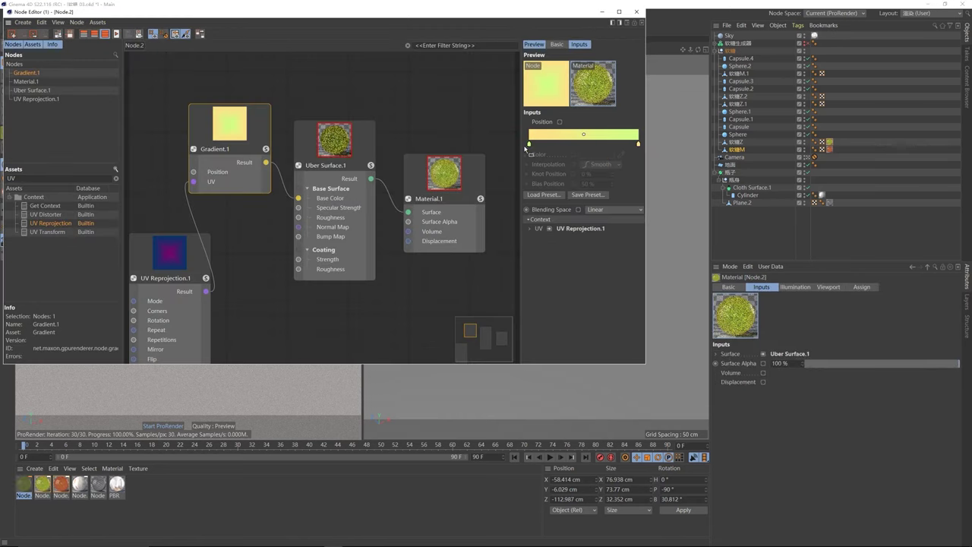
left_click(595, 156)
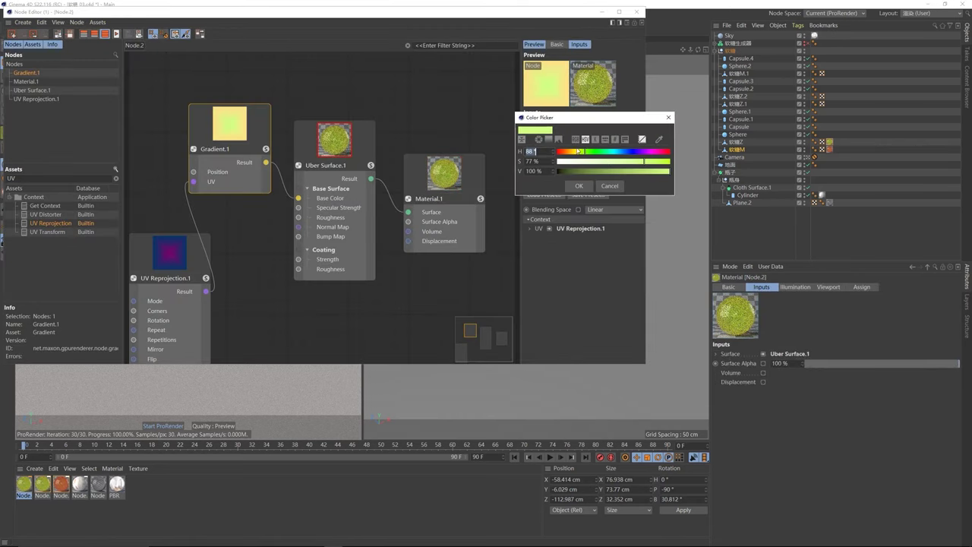
left_click(564, 152)
left_click(663, 153)
left_click_drag(664, 155, 668, 155)
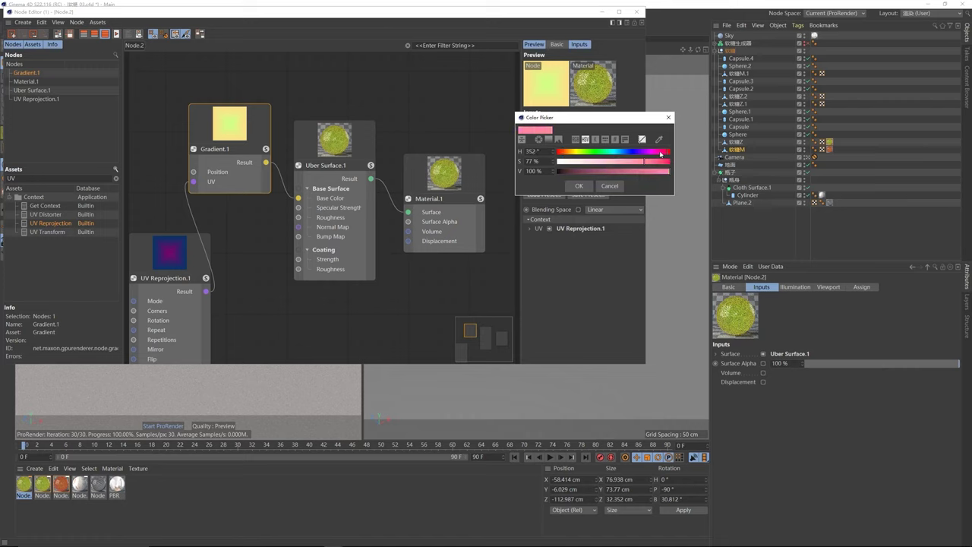
left_click_drag(650, 153, 586, 154)
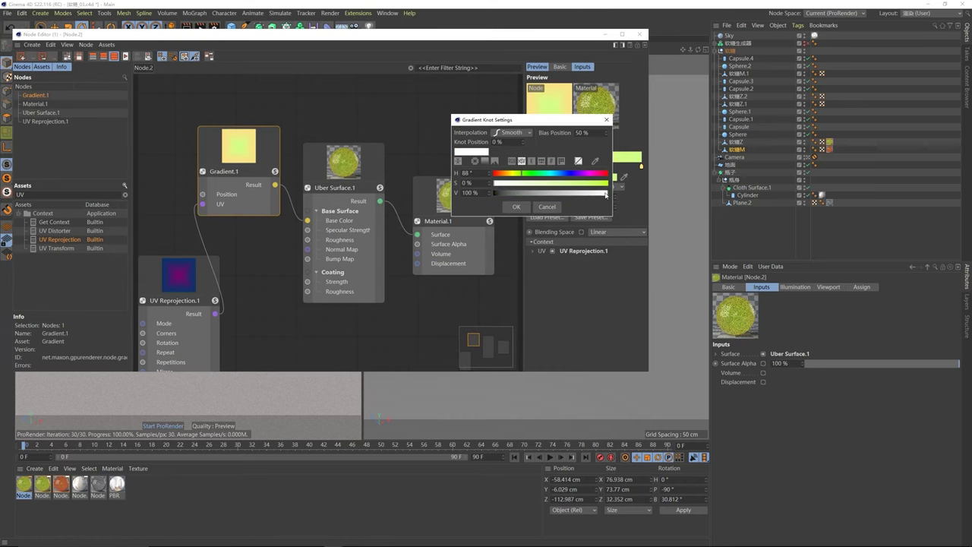
left_click(521, 206)
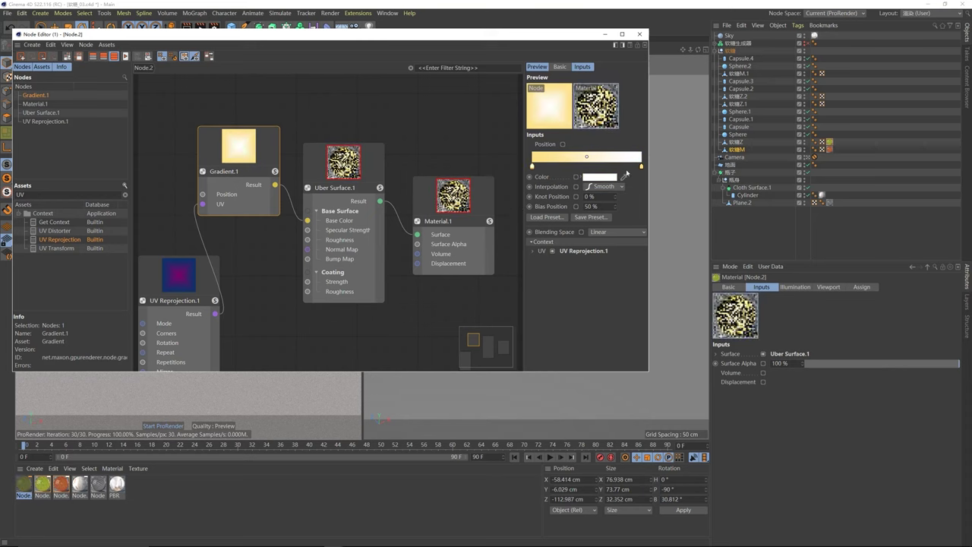
Step: Tint the Gradient's 0% knot pale yellow with hue 59° and close the node editor
double_click(533, 167)
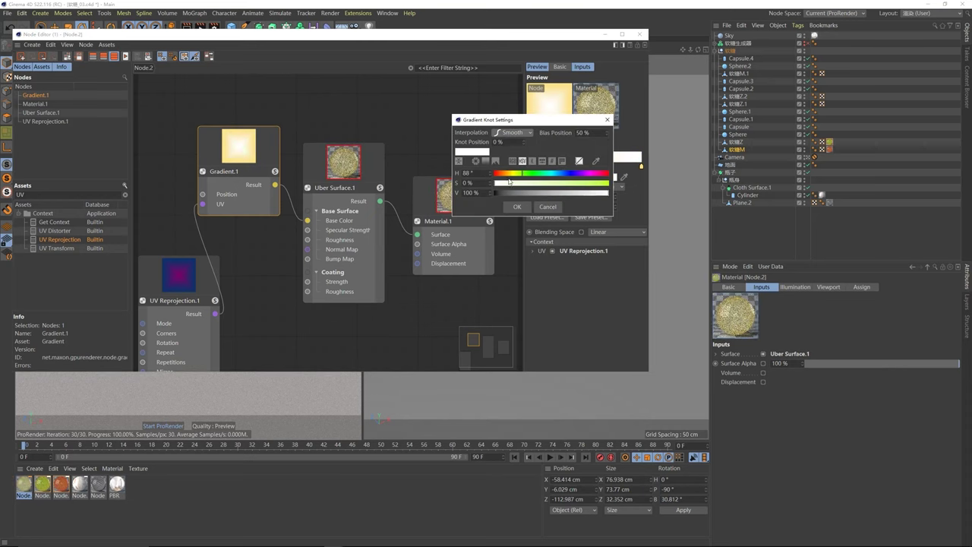
left_click(514, 173)
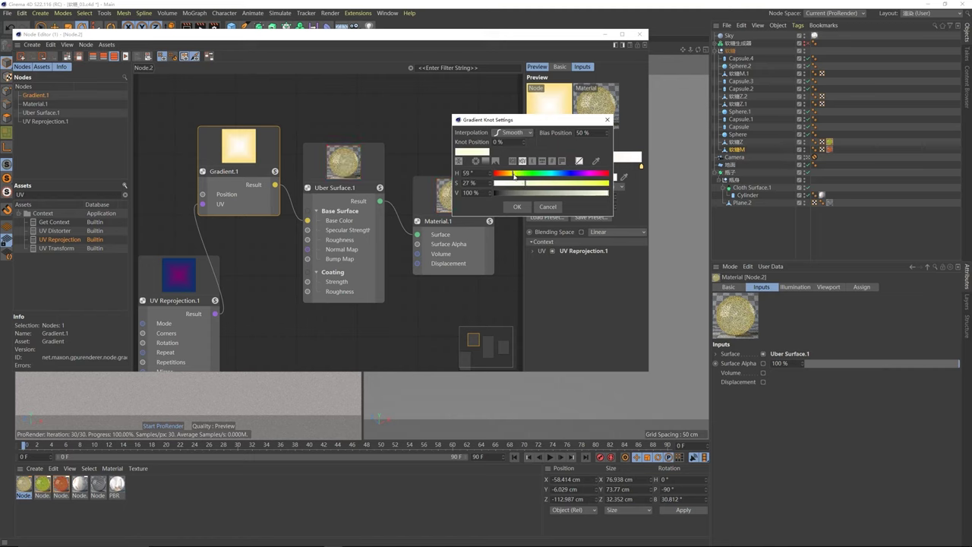
left_click(534, 183)
left_click(517, 206)
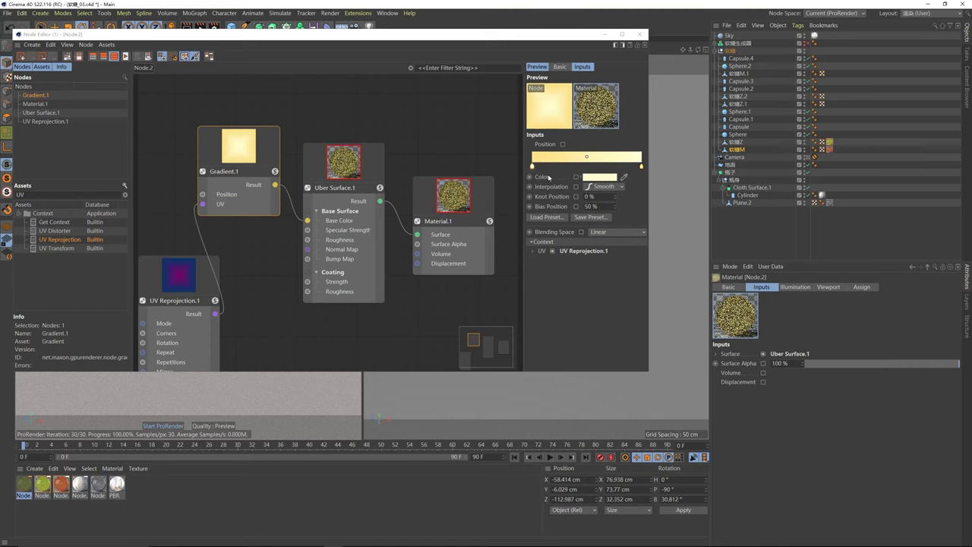
double_click(533, 166)
left_click(517, 207)
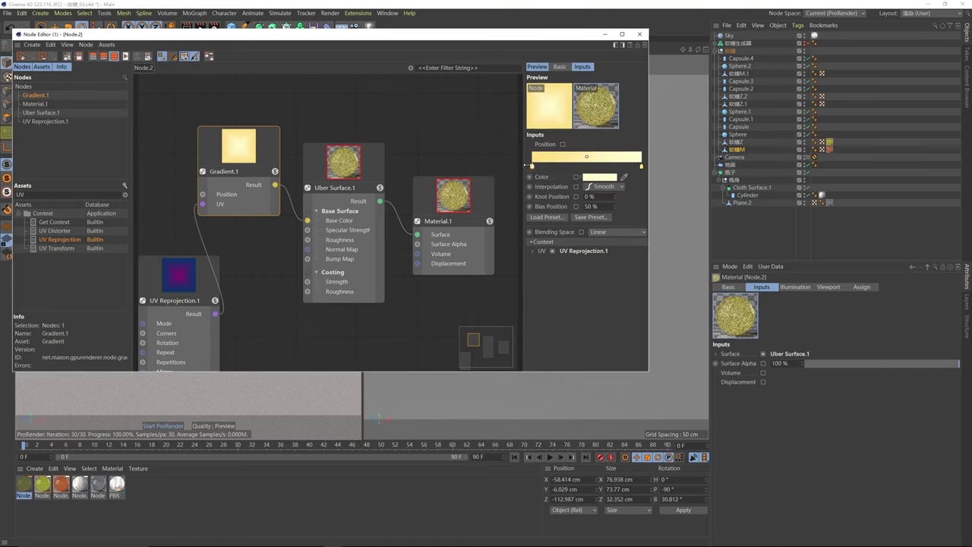
left_click(639, 38)
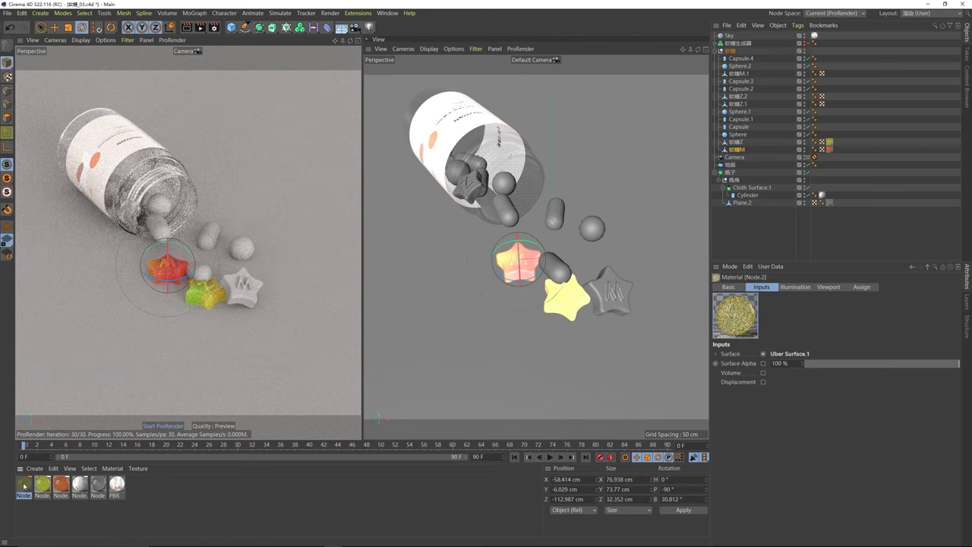
Step: Apply the pale yellow material to the candy Capsule.4 and the red material to Sphere.2
left_click_drag(563, 261, 561, 218)
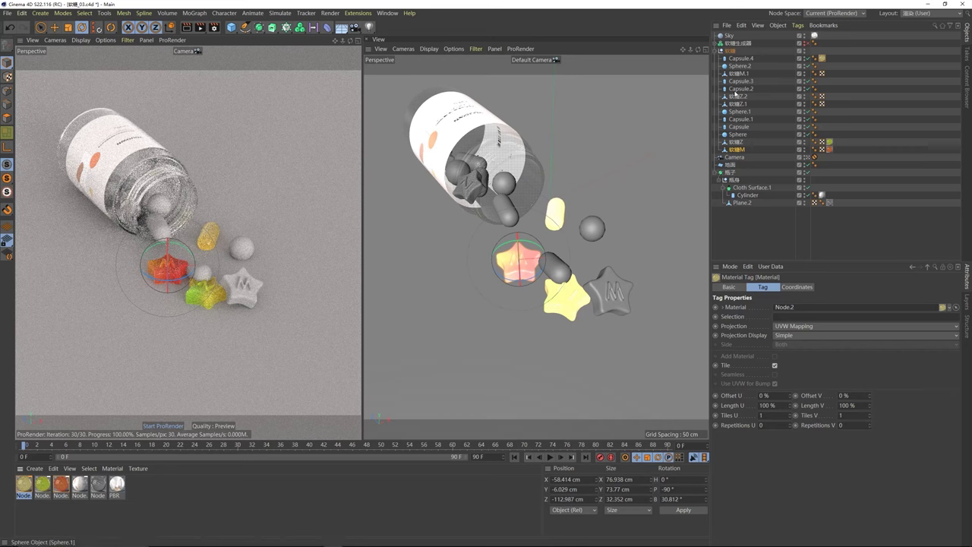
left_click(731, 51)
left_click(717, 51)
left_click(718, 51)
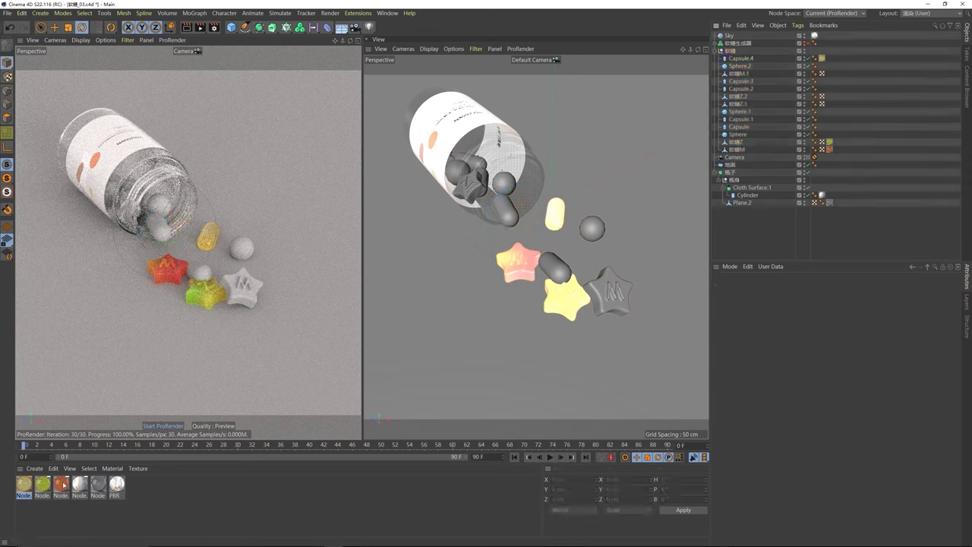
left_click_drag(748, 66, 749, 67, "ctrl")
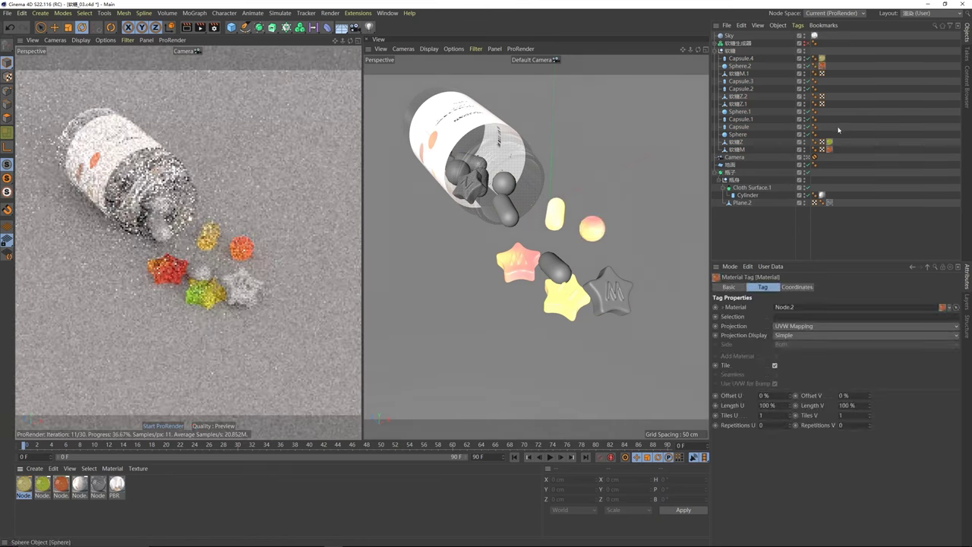
Step: Copy the yellow, red and green material tags onto the remaining capsules and spheres and the stars 软糖M.1, 软糖Z.1 and 软糖Z.2
left_click(840, 67)
left_click_drag(822, 59, 832, 76, "ctrl")
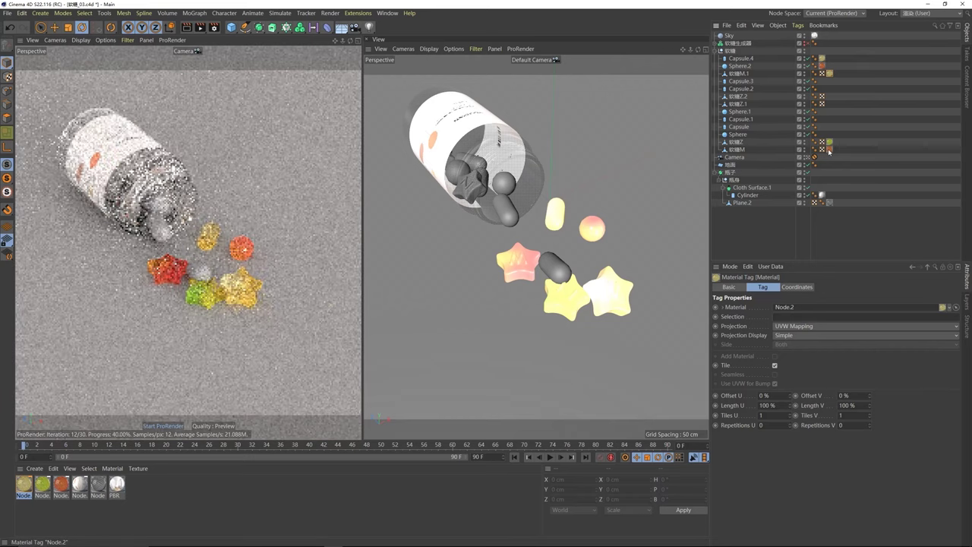
left_click_drag(829, 137, 822, 113, "ctrl")
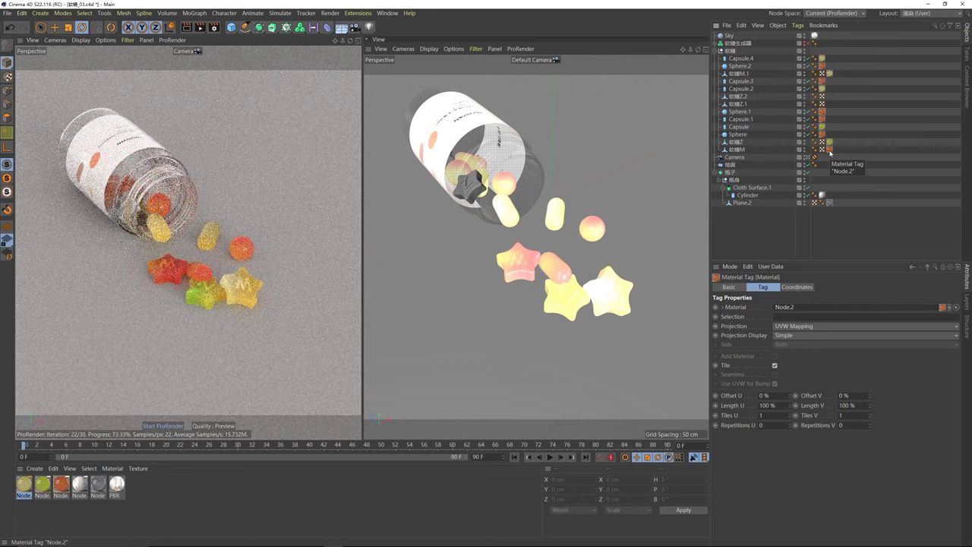
left_click_drag(830, 151, 830, 97, "ctrl")
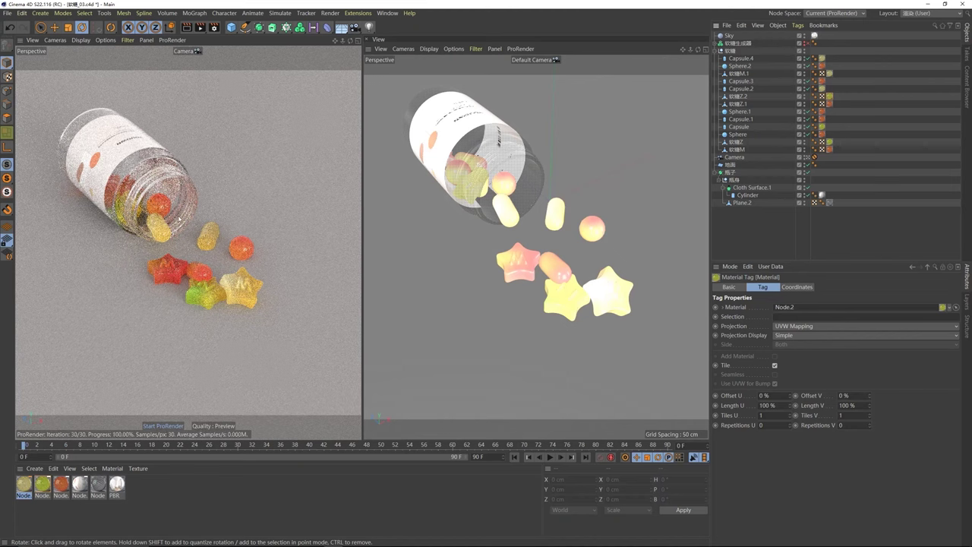
Step: Create a new node material and apply it to the ground plane 地面
left_click(383, 291)
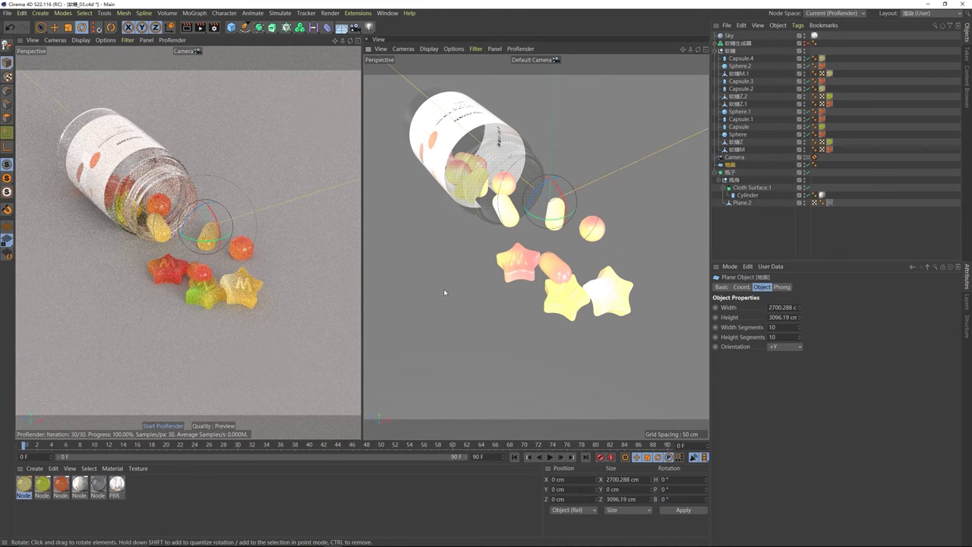
left_click(34, 468)
mouse_move(120, 380)
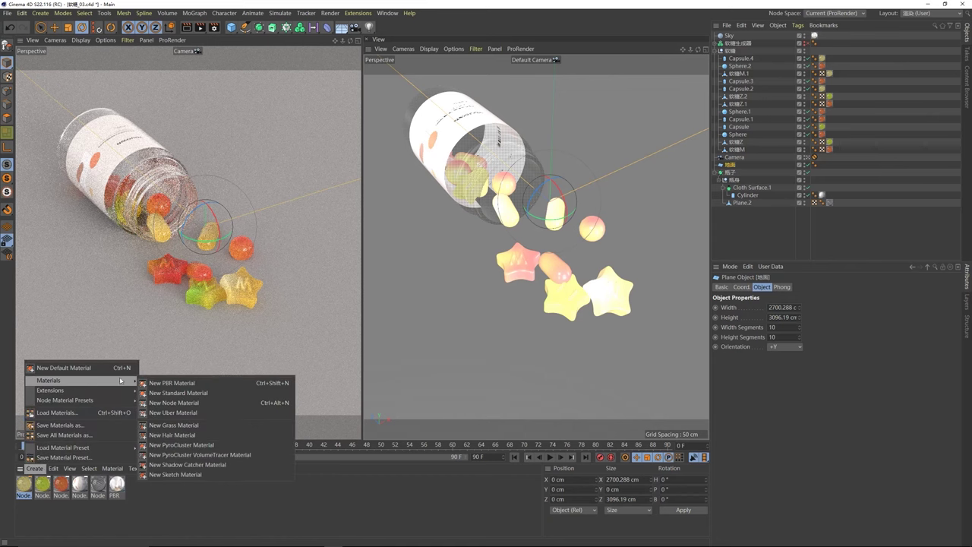
left_click(174, 402)
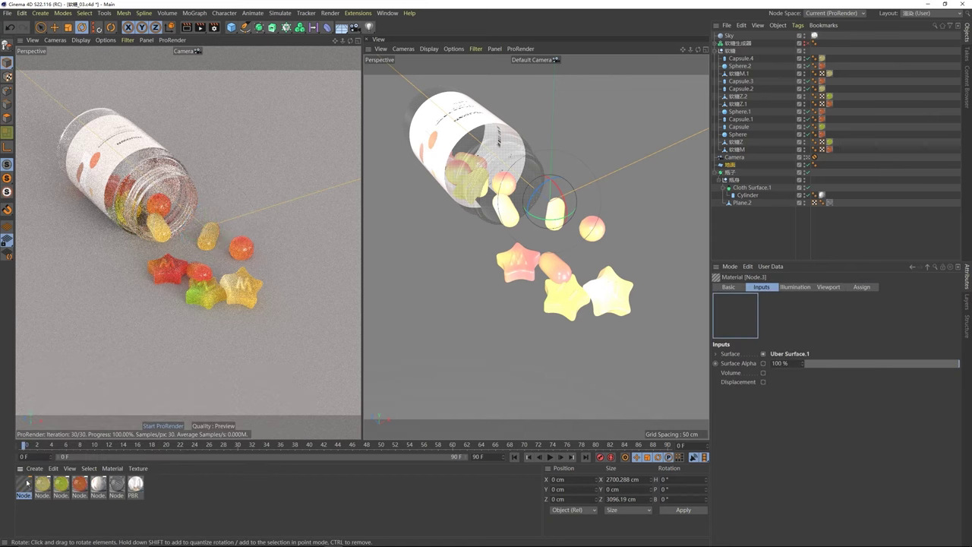
left_click_drag(24, 484, 434, 322)
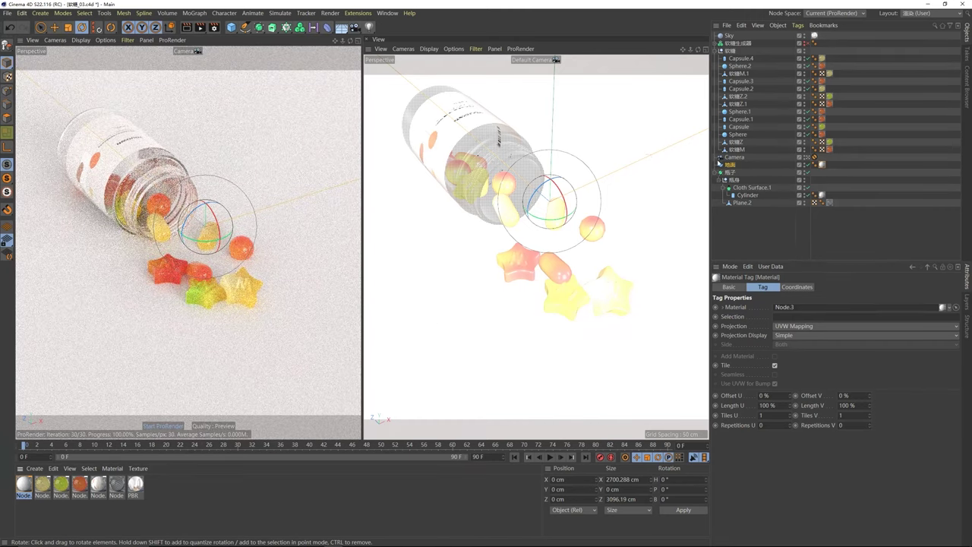
left_click(862, 166)
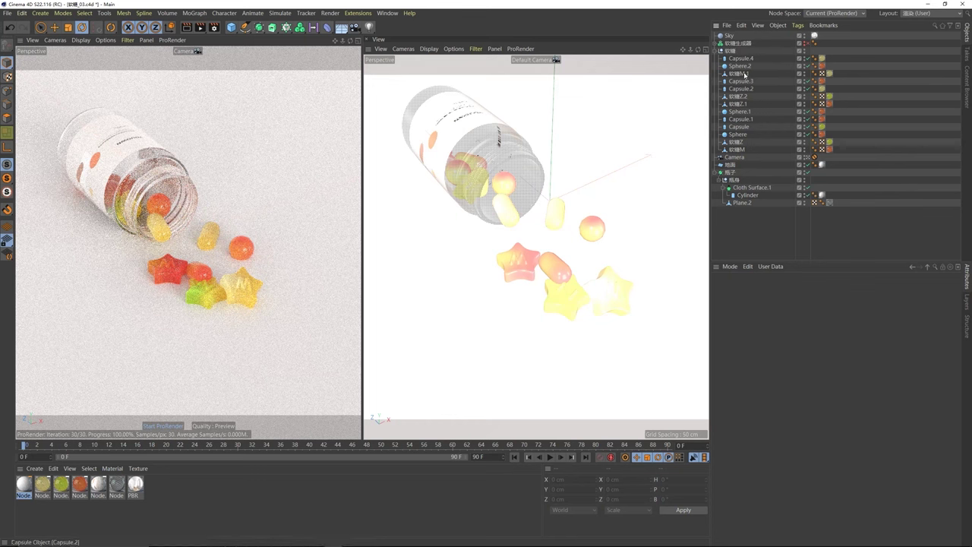
Step: Rotate the Sky object to a heading of 42° to relight the scene
left_click(728, 36)
left_click(717, 51)
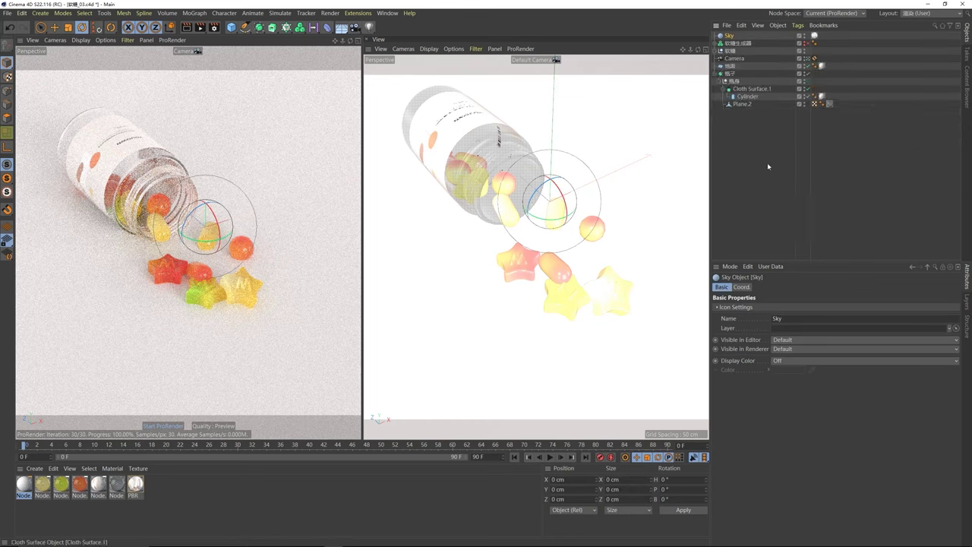
left_click(741, 287)
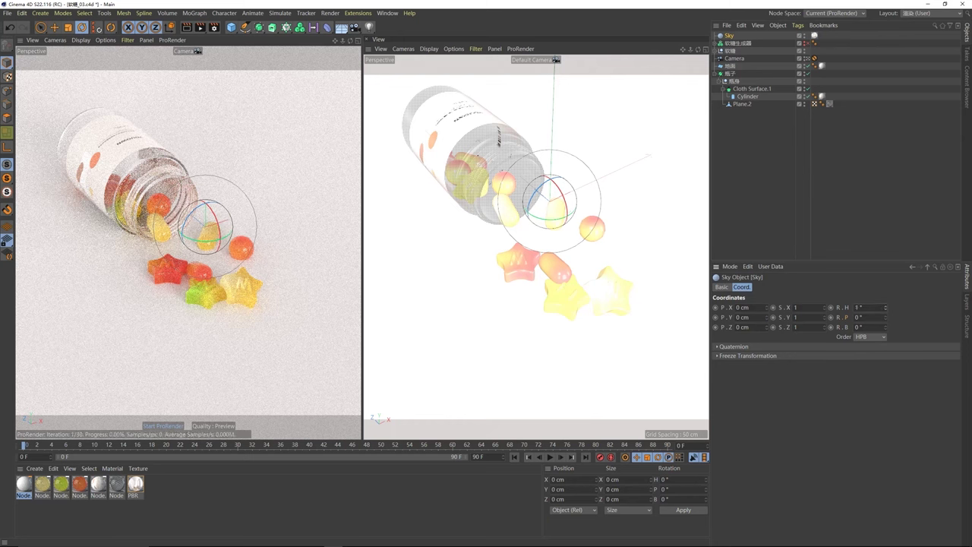
mouse_move(884, 309)
left_mouse_down()
mouse_move(911, 309)
mouse_move(889, 309)
left_mouse_up()
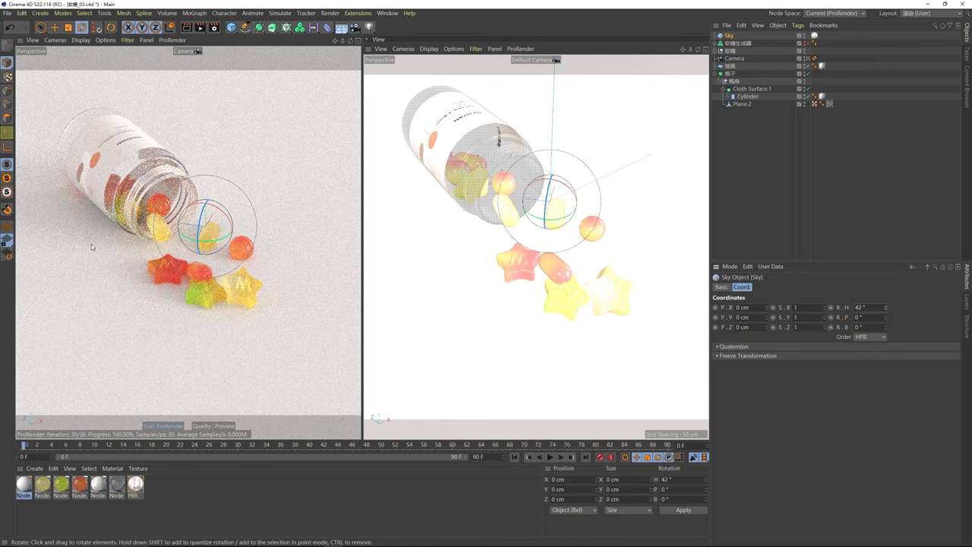
left_click(861, 307)
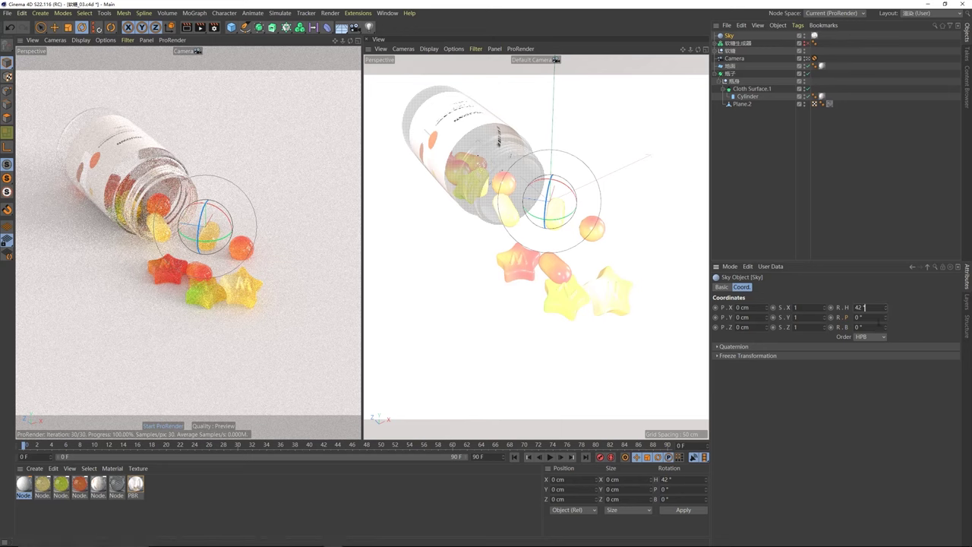
key("Return")
left_click(718, 164)
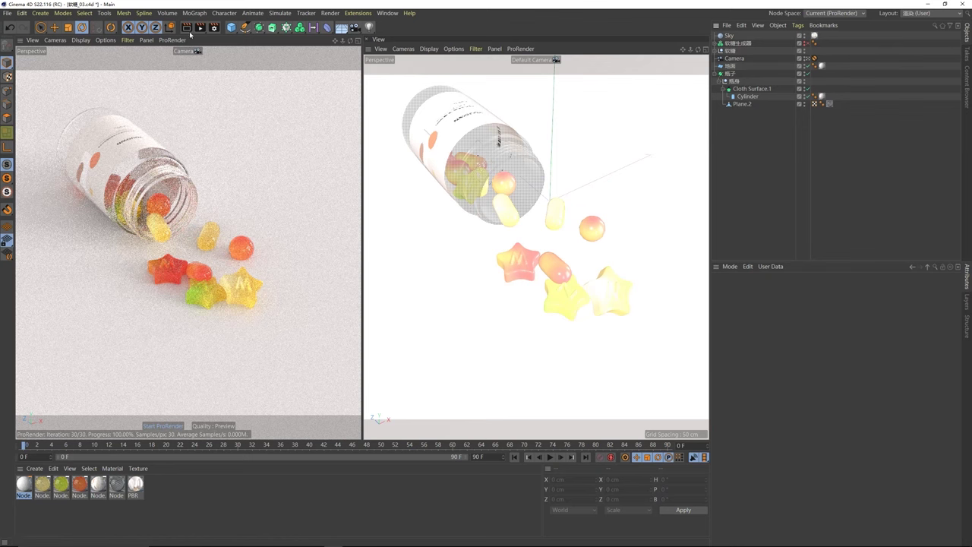
Step: Enable Depth of Field in both the Preview and Offline ProRender settings
left_click(214, 27)
left_click_drag(277, 25, 467, 73)
left_click(493, 120)
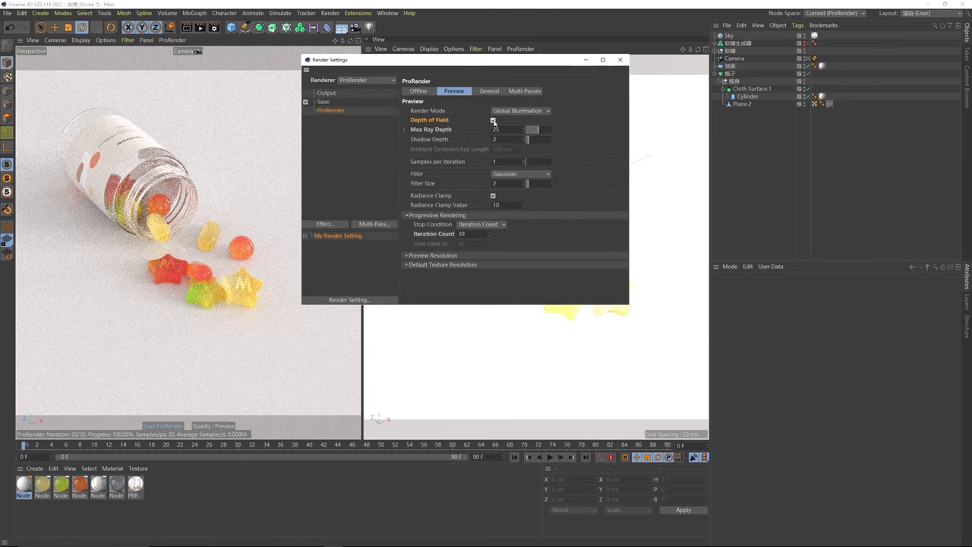
left_click(419, 91)
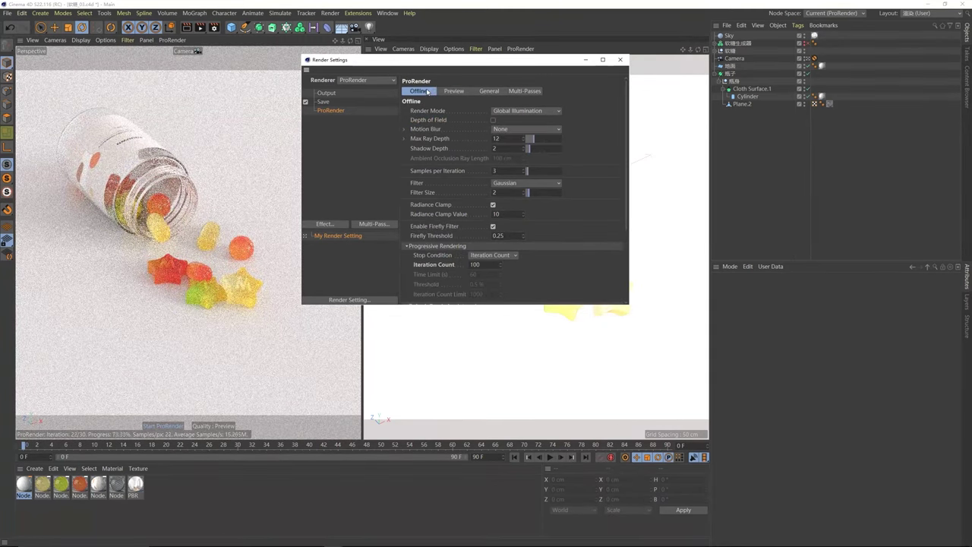
left_click(493, 120)
left_click(620, 59)
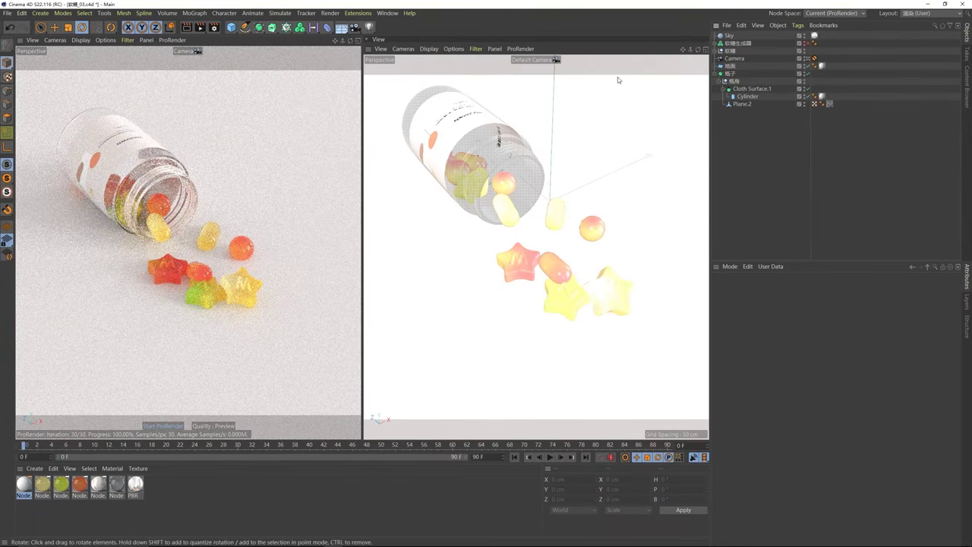
Step: Set the Camera's focus distance by picking the yellow capsule candy at the jar's mouth
left_click(734, 59)
left_click(826, 479)
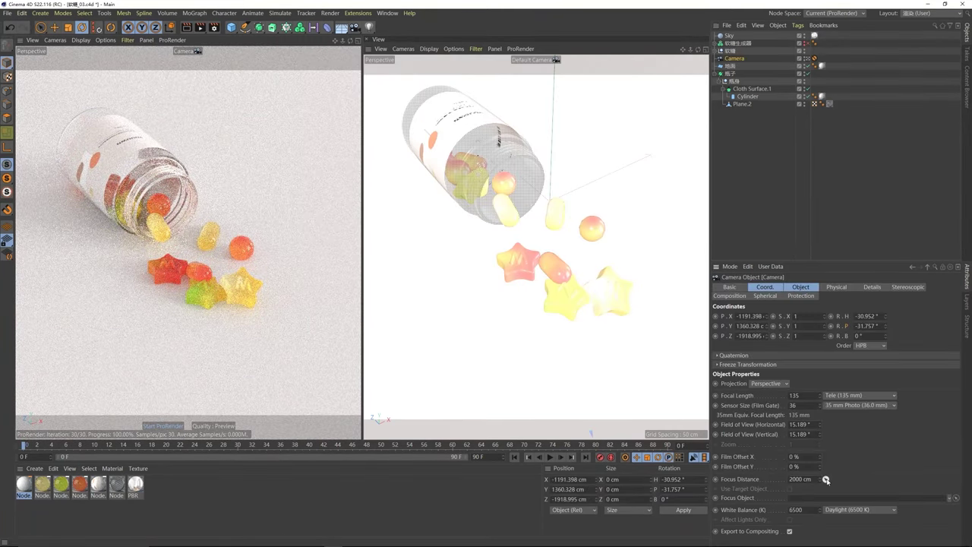
left_click(166, 233)
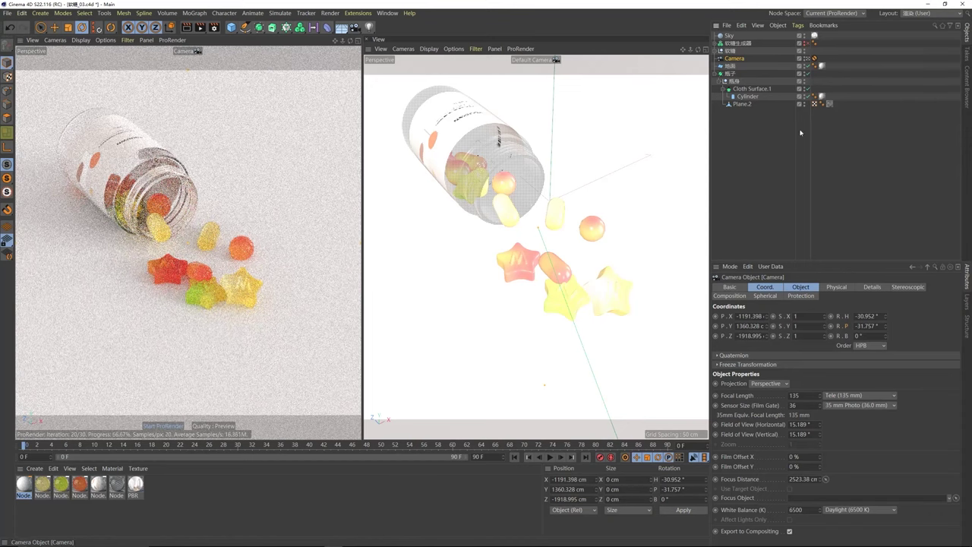
Step: Lower the Camera's F-Stop to 1 and finally to 0.5 for a shallower depth of field
left_click(837, 287)
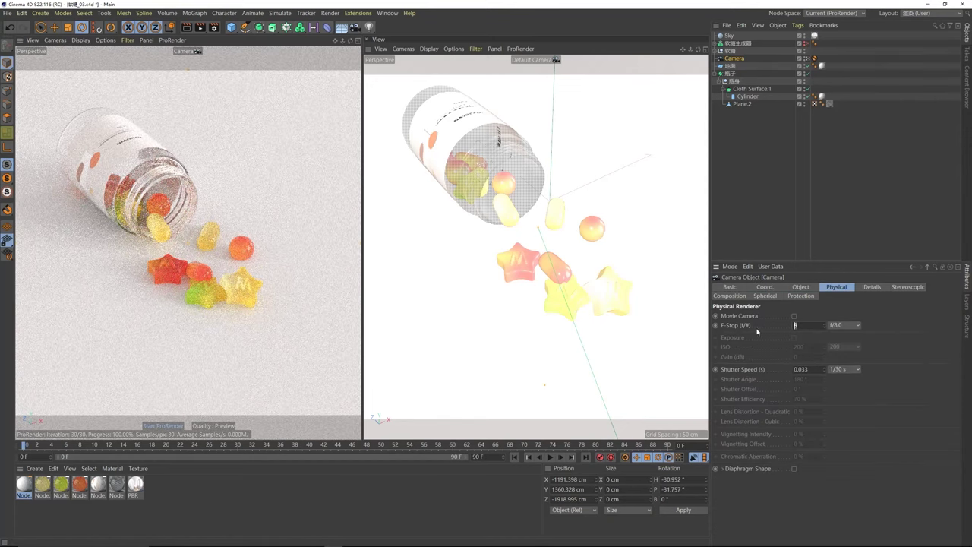
type("1")
key("Return")
type("0.5")
key("Return")
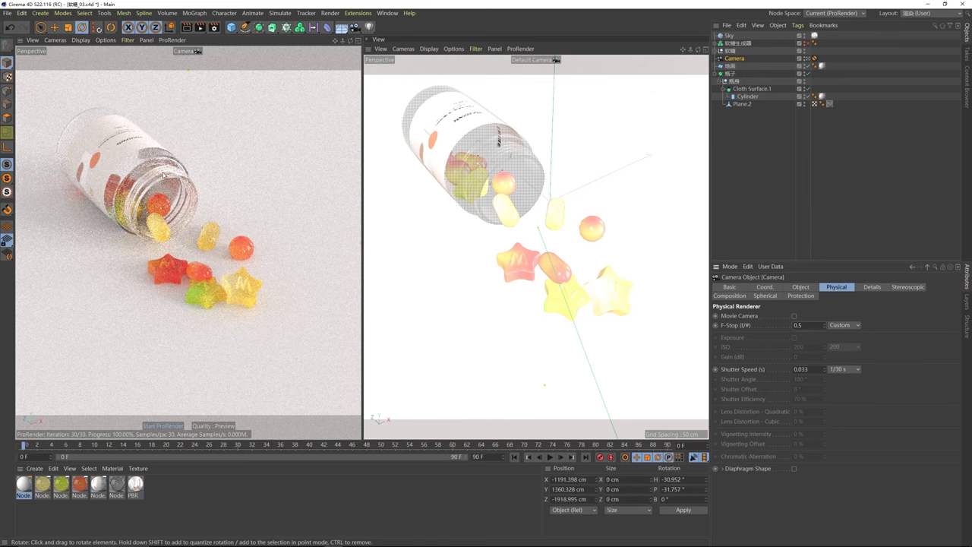
Step: Open the render settings and examine the individual ray depth values of the ProRender Preview mode
left_click(213, 28)
left_click_drag(271, 25, 480, 126)
left_click(574, 152)
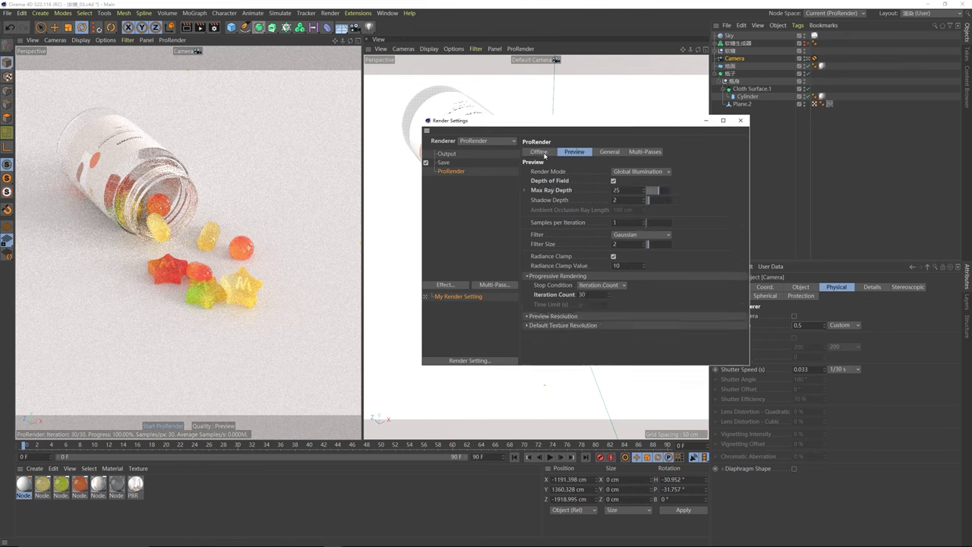
left_click(525, 191)
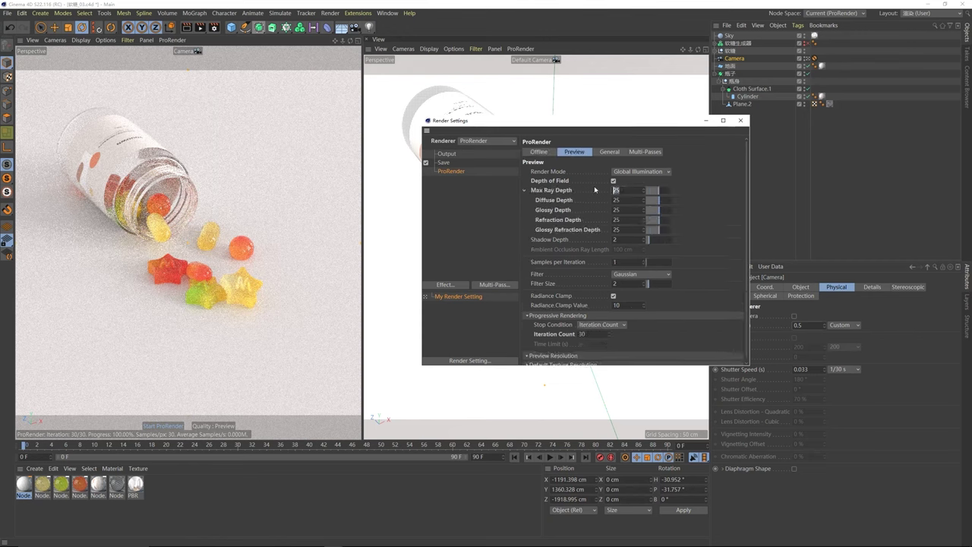
Step: Set the Offline Max Ray Depth and its Diffuse, Glossy, Refraction and Glossy Refraction Depths to 25 each
left_click(539, 152)
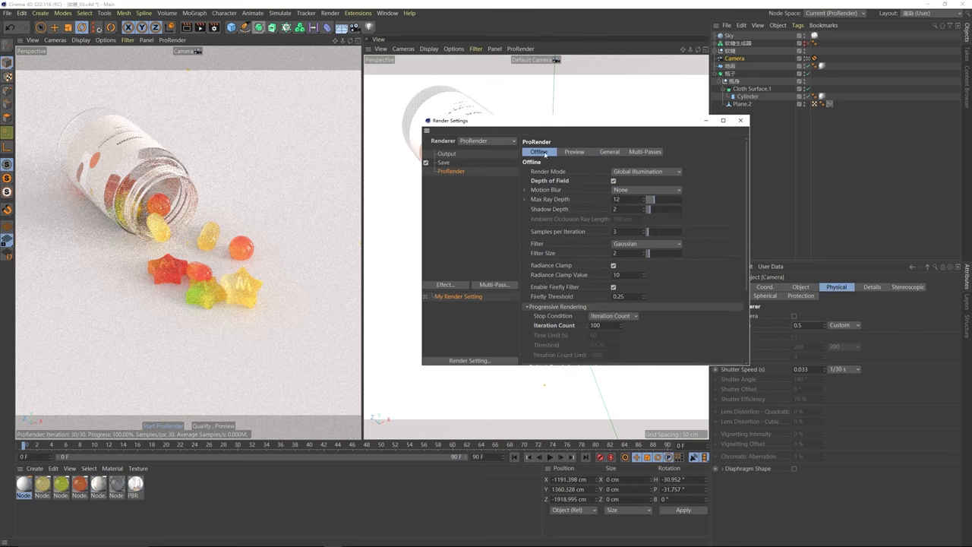
left_click(525, 199)
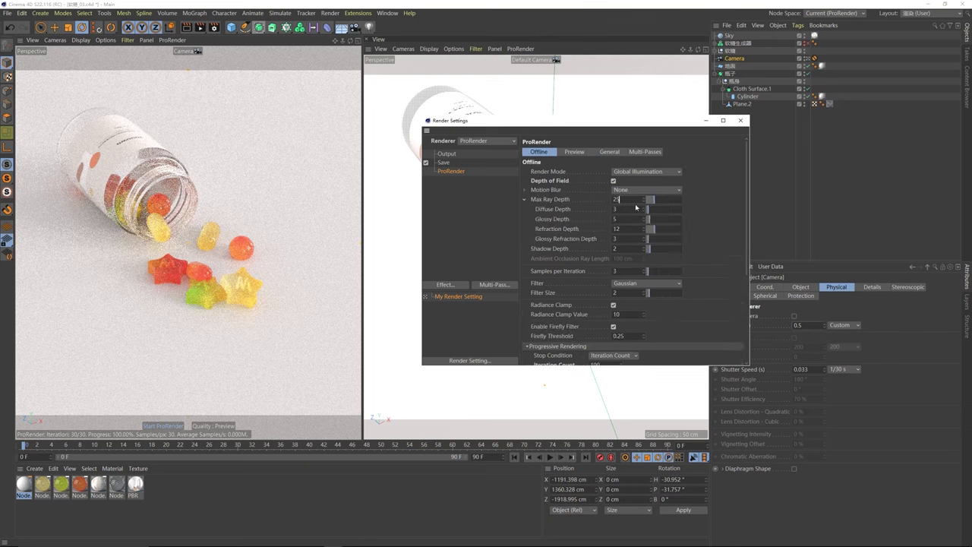
key("Tab")
type("25")
key("Tab")
type("25")
key("Tab")
type("25")
key("Tab")
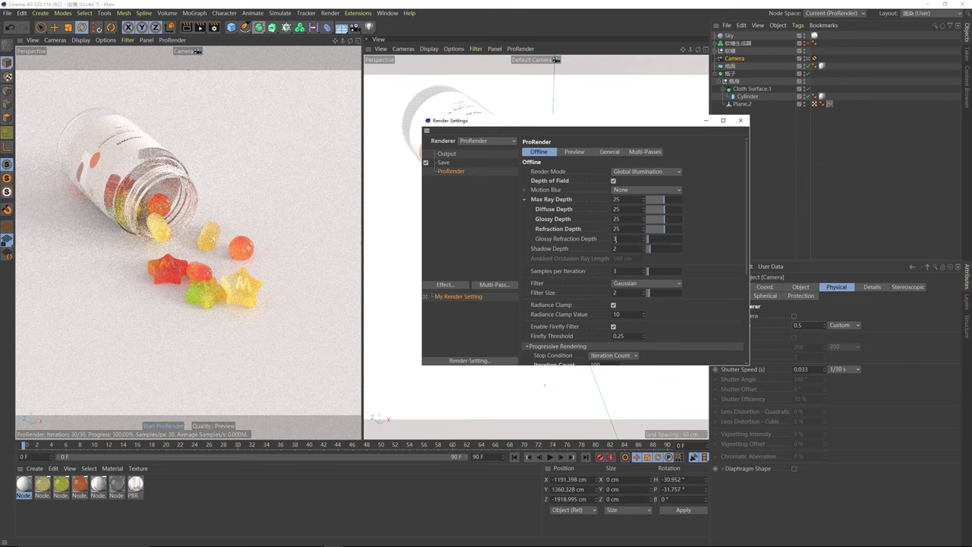
type("25")
key("Tab")
Step: Set the Offline progressive rendering Iteration Count to 100
left_click_drag(748, 250, 748, 317)
left_click_drag(602, 257, 590, 257)
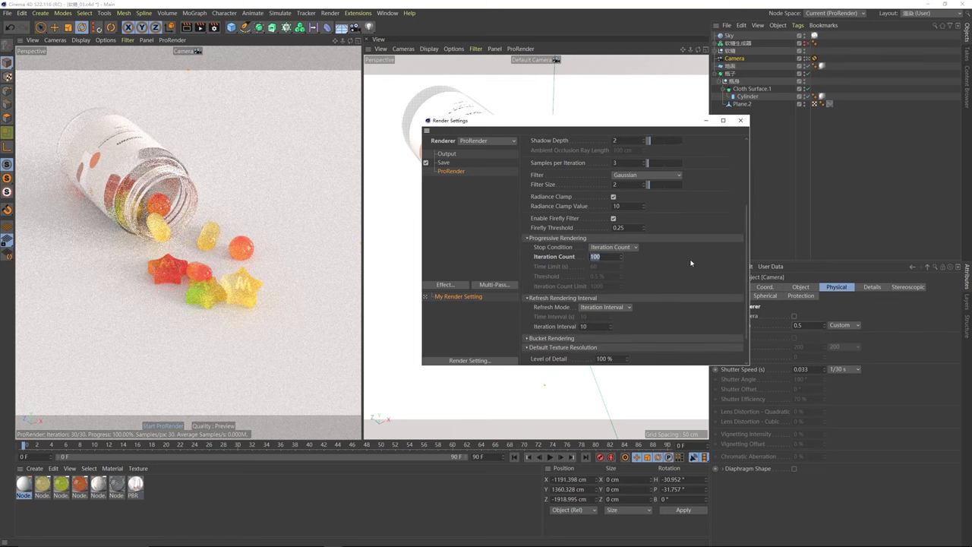
type("00")
Step: Check the render's output width and height settings
left_click(448, 154)
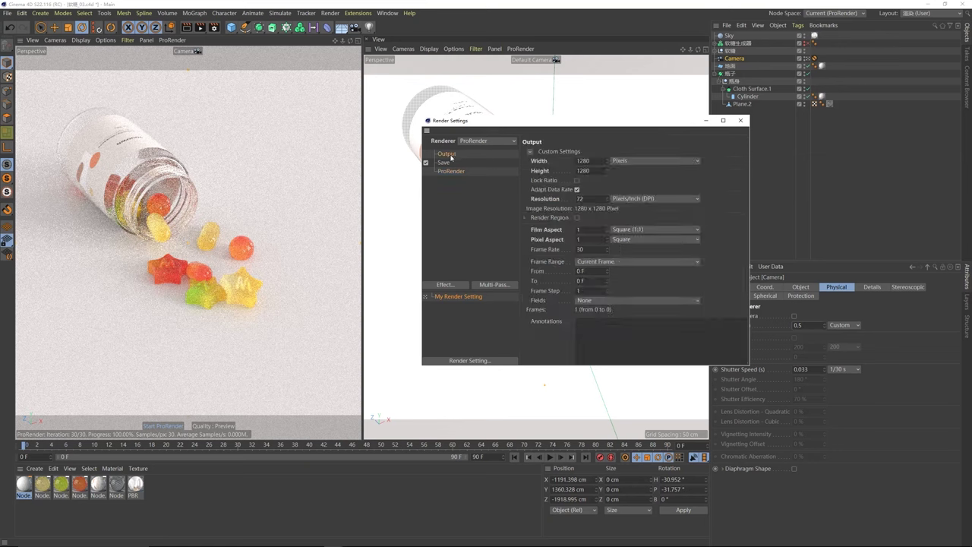
left_click(587, 160)
key("Tab")
left_click(639, 178)
double_click(581, 161)
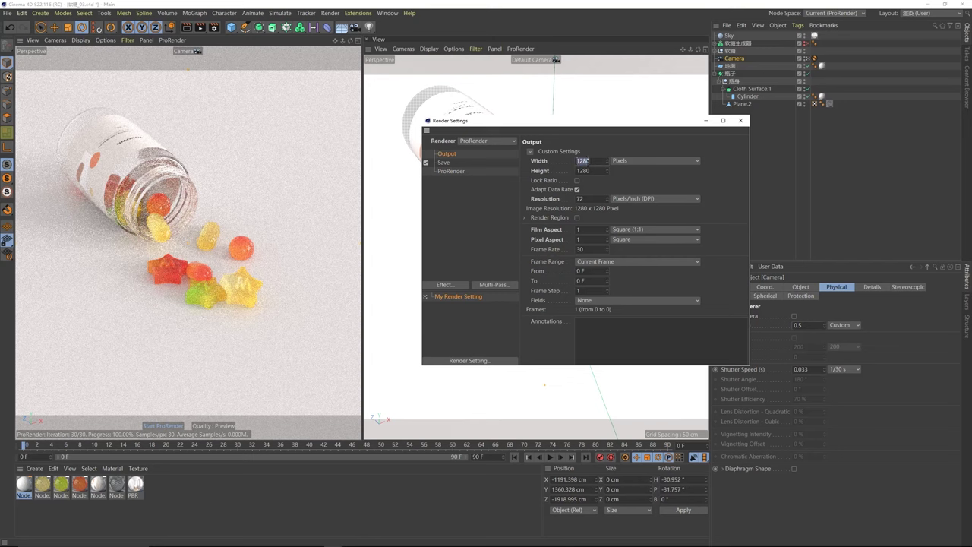
Step: Set the saved render's image format to PNG
left_click(443, 163)
left_click(607, 179)
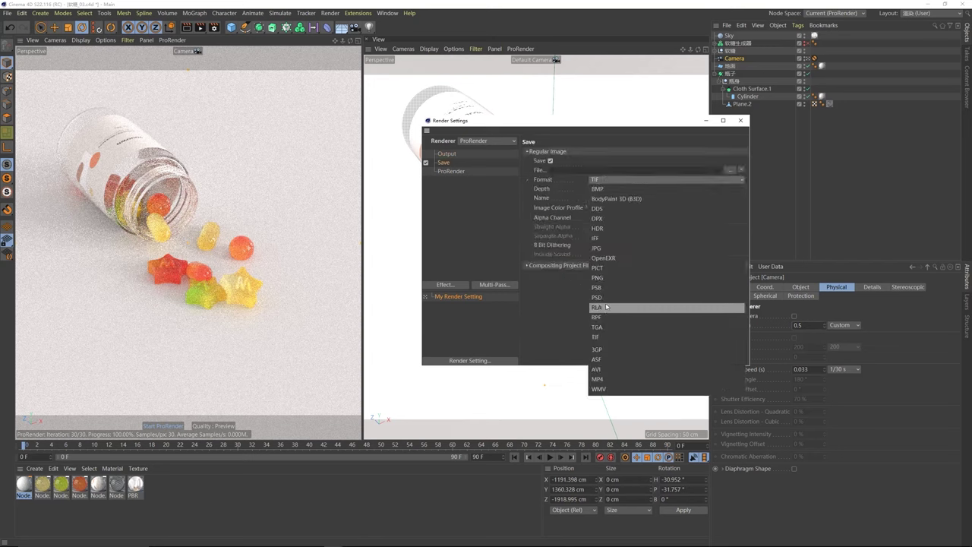
left_click(606, 278)
Step: Browse for the render's save location and create and open a new folder 渲染输出 inside 小零食 > 软糖场景
left_click(730, 170)
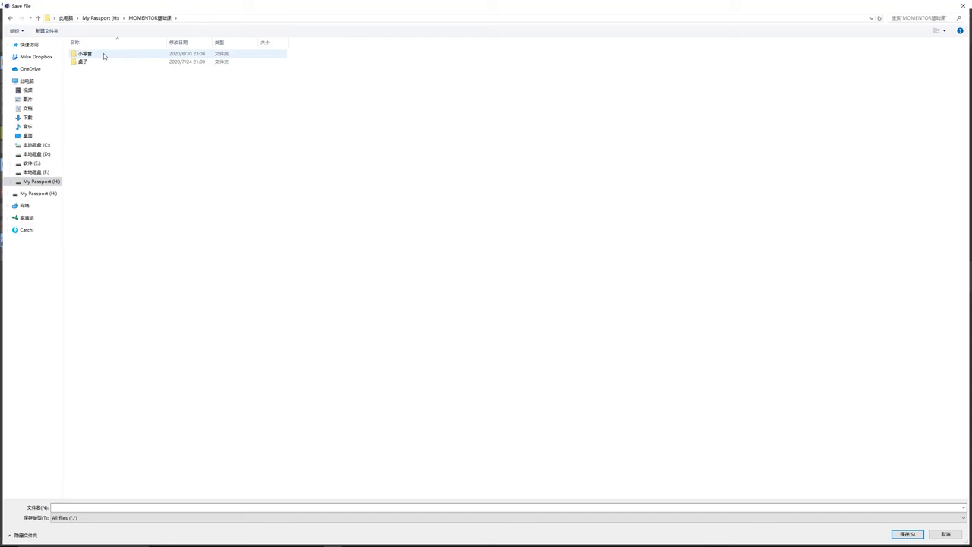
double_click(102, 54)
double_click(90, 70)
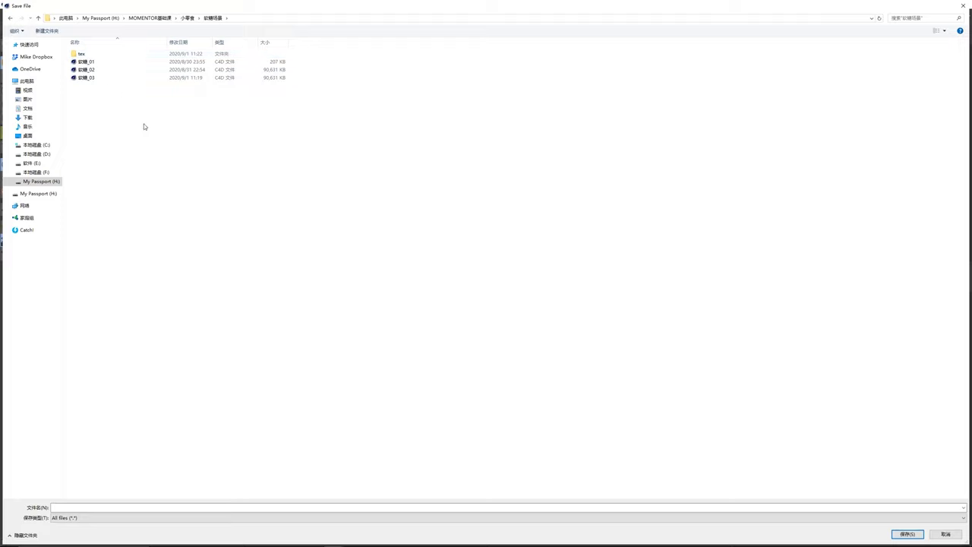
right_click(175, 117)
mouse_move(147, 202)
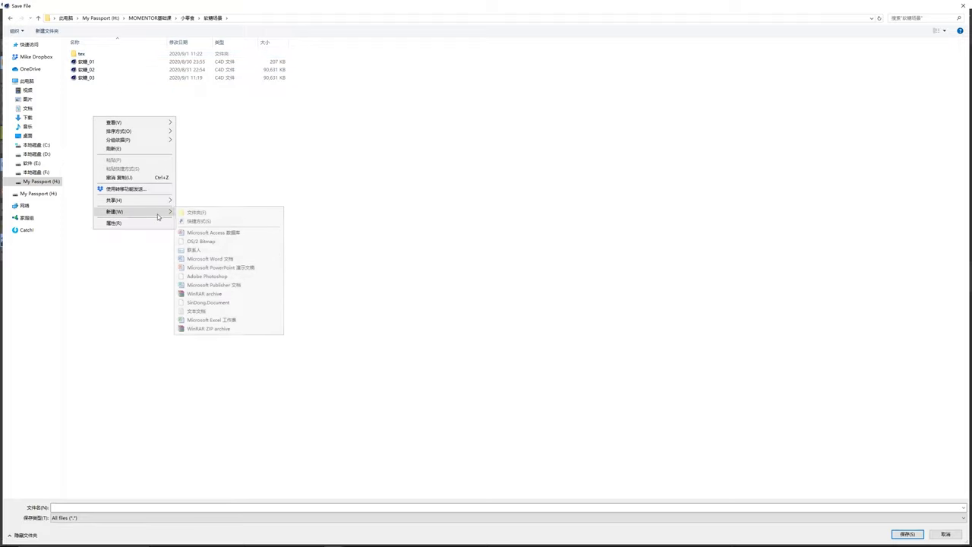
left_click(194, 214)
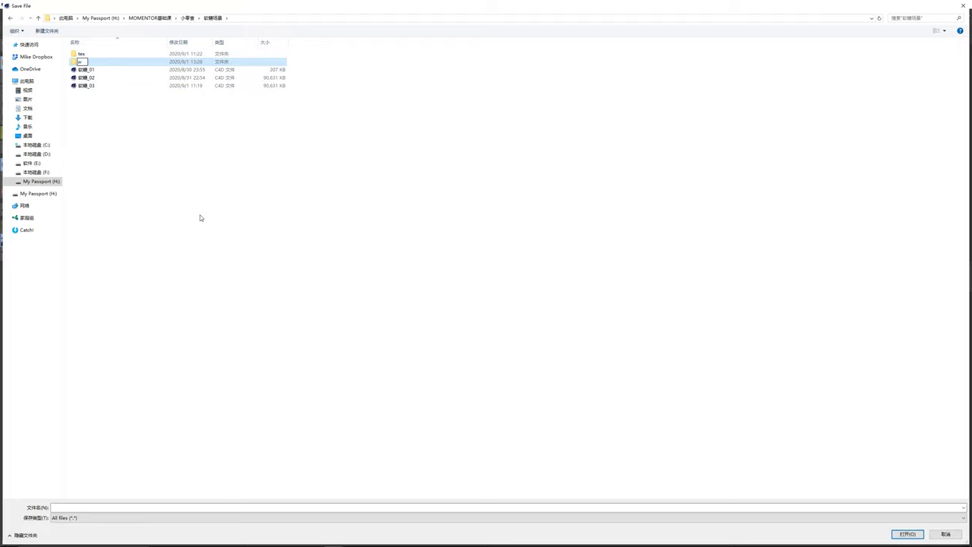
type("渲染输出")
key("Return")
double_click(126, 67)
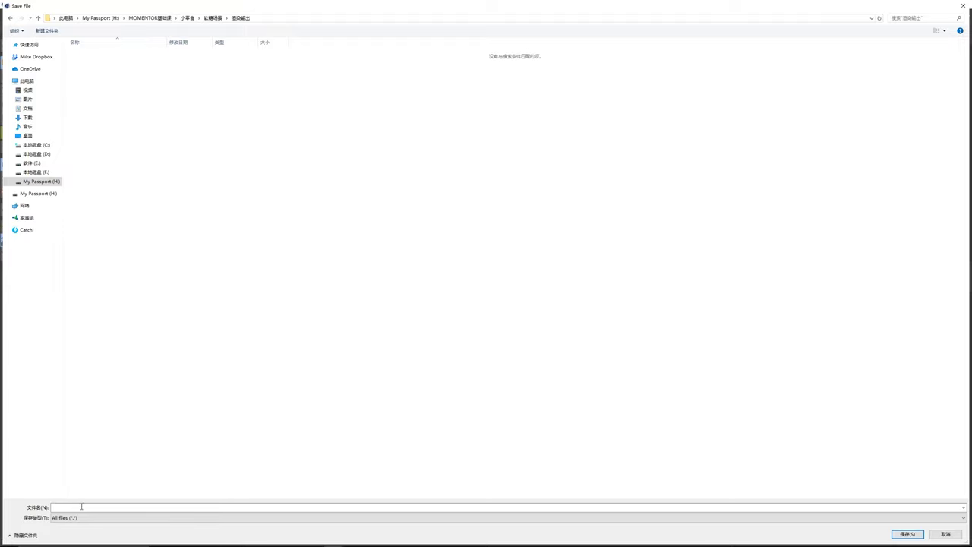
Step: Name the render output file 软糖_01 and confirm its save path
left_click(82, 507)
type("rua")
key("BackSpace")
key("BackSpace")
key("BackSpace")
key("Return")
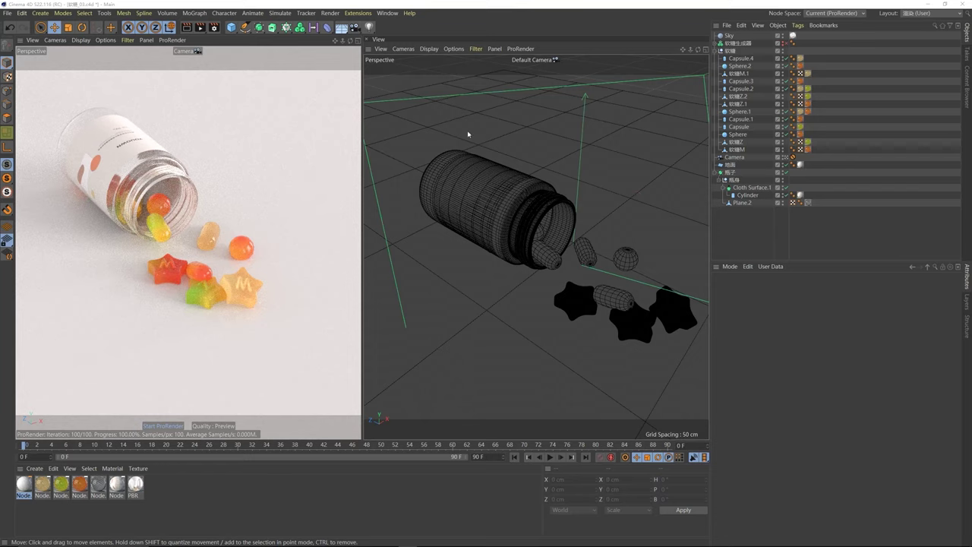
Step: Add a Subdivision Surface with editor and renderer levels of 1 and place the 软糖 candy group inside it
left_click(730, 51)
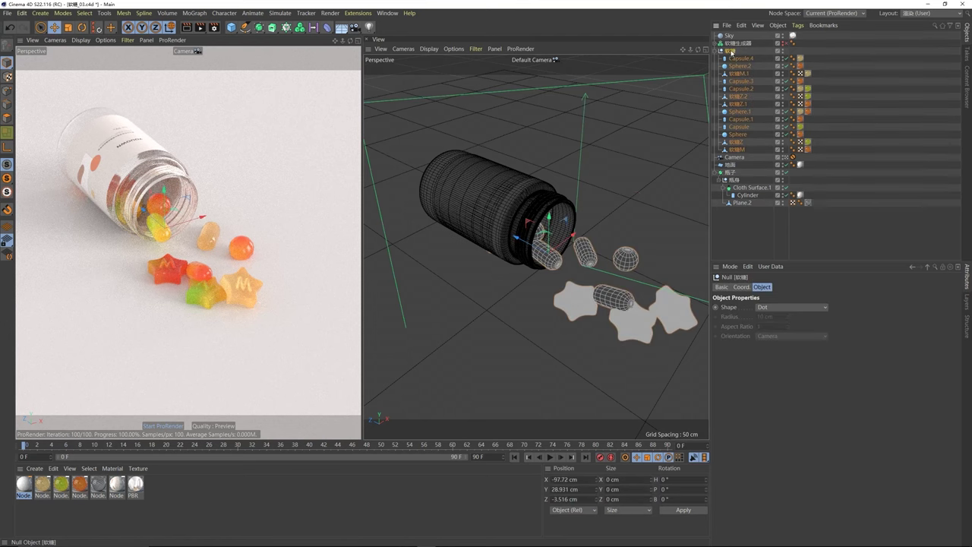
left_click(718, 51)
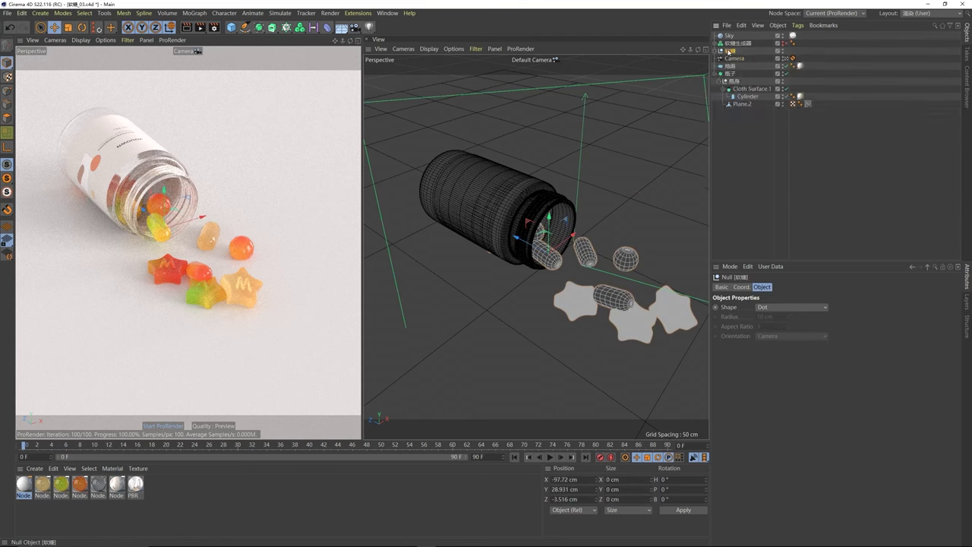
left_click_drag(258, 29, 283, 38)
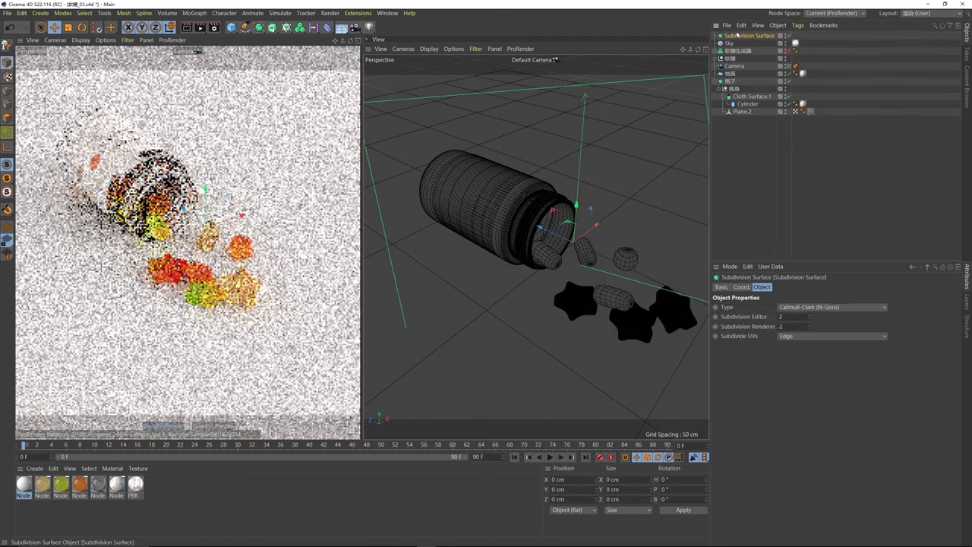
left_click(781, 317)
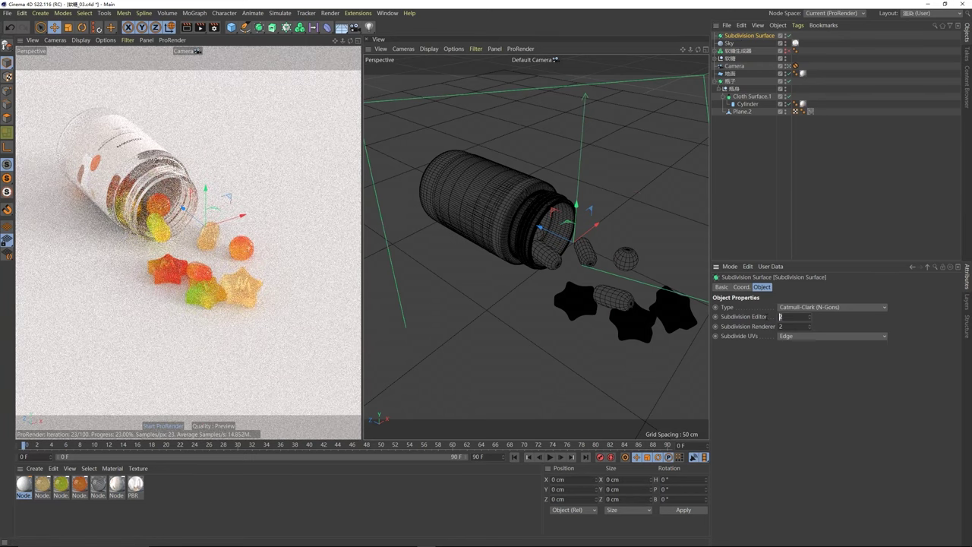
left_click(732, 59)
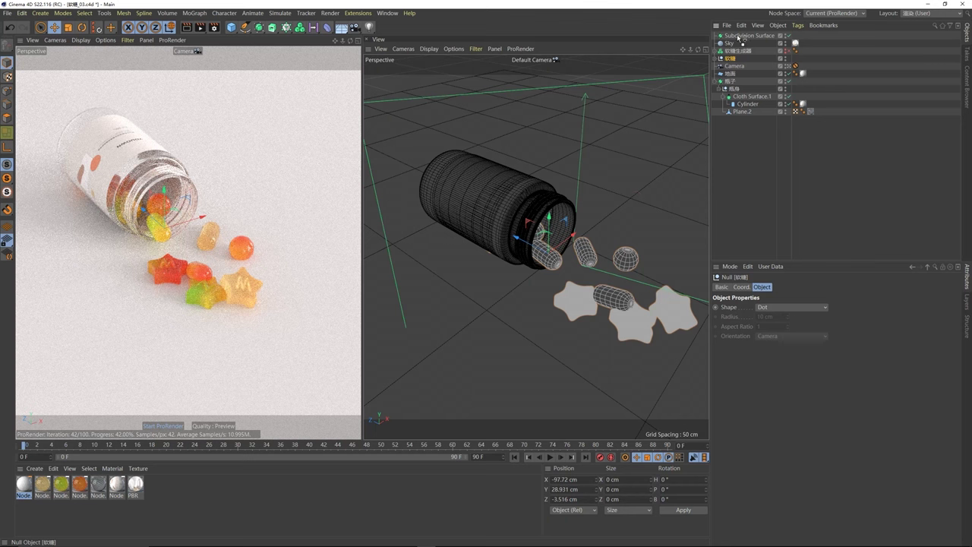
left_click_drag(739, 38, 737, 38)
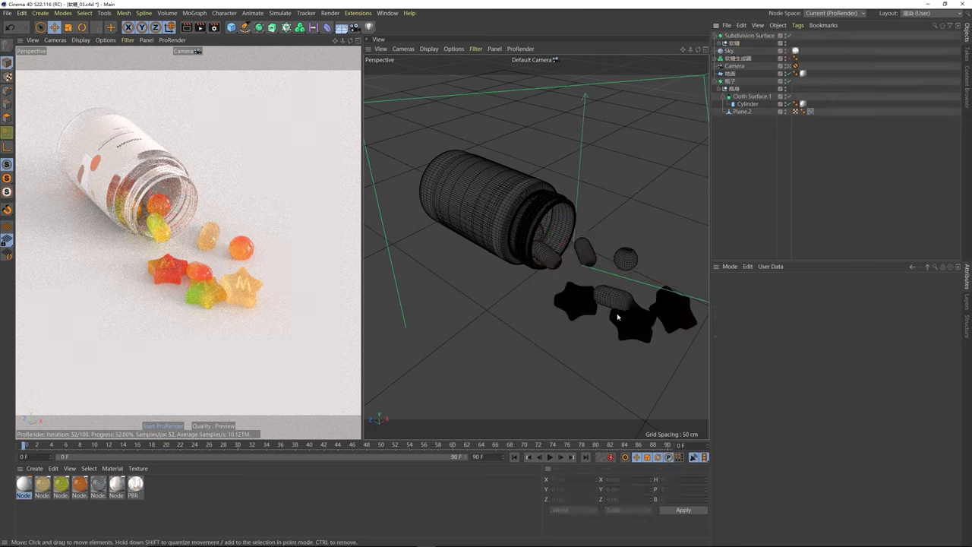
left_click(581, 304)
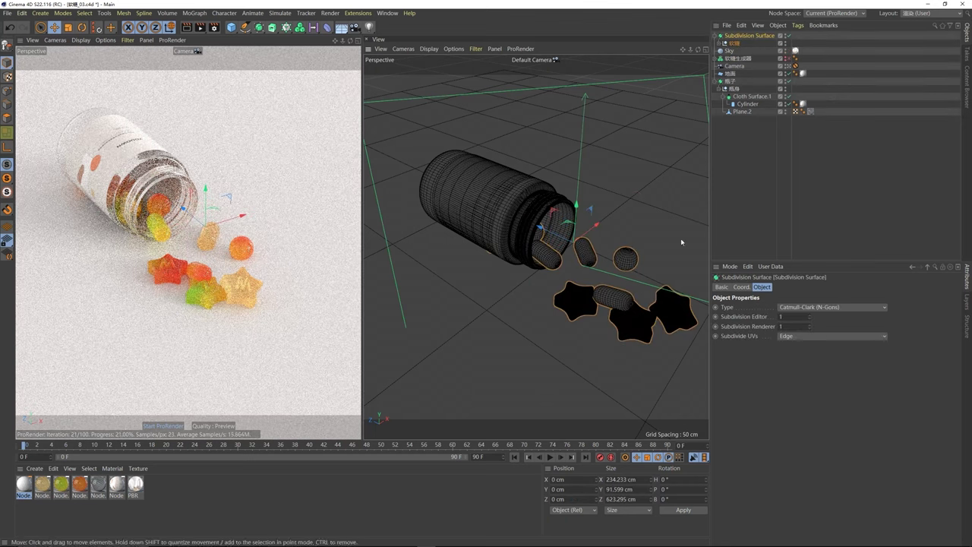
Step: Compare the candies' base and subdivided meshes by alternately selecting the 软糖 group and its Subdivision Surface
left_click(821, 176)
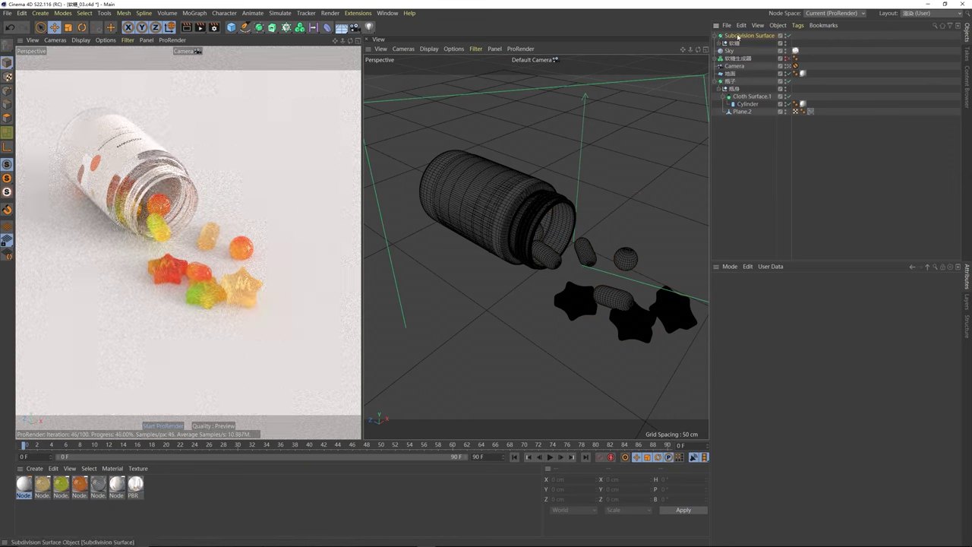
left_click(735, 43)
left_click(732, 35)
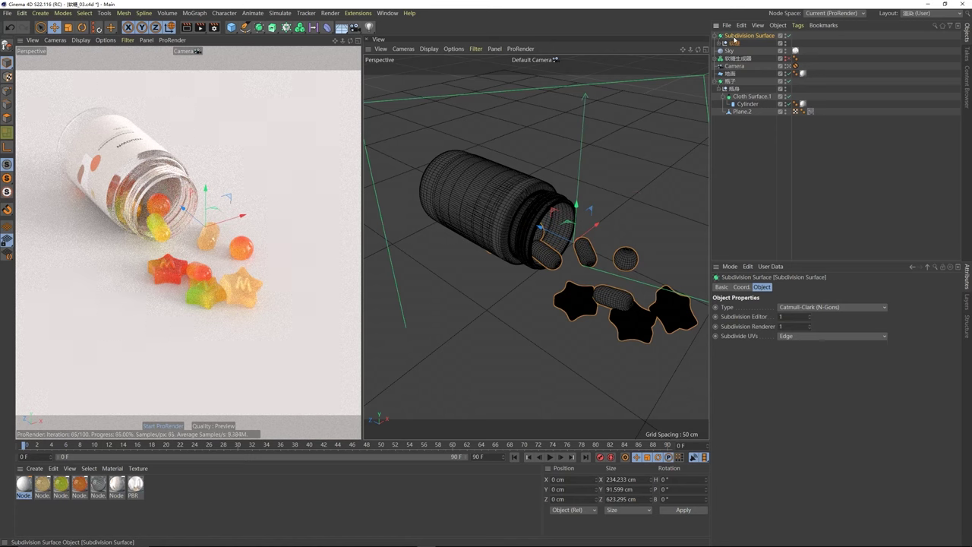
left_click(735, 44)
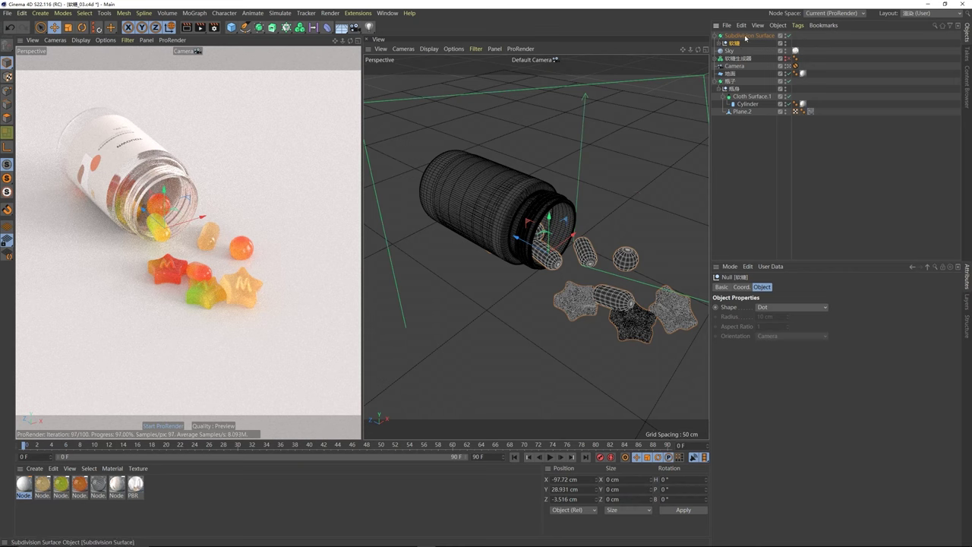
left_click(745, 36)
left_click(736, 43)
left_click(741, 36)
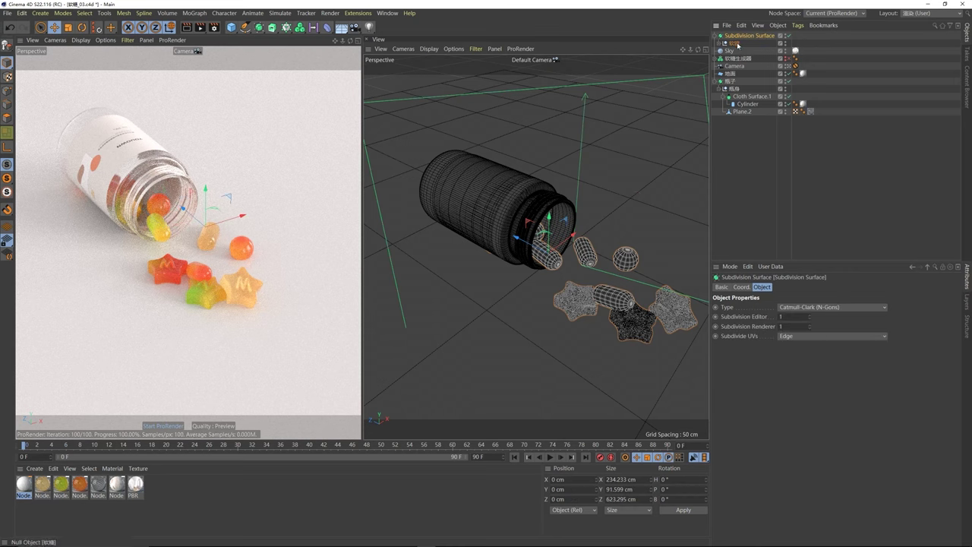
Step: Render the candy jar scene to the Picture Viewer
left_click(199, 28)
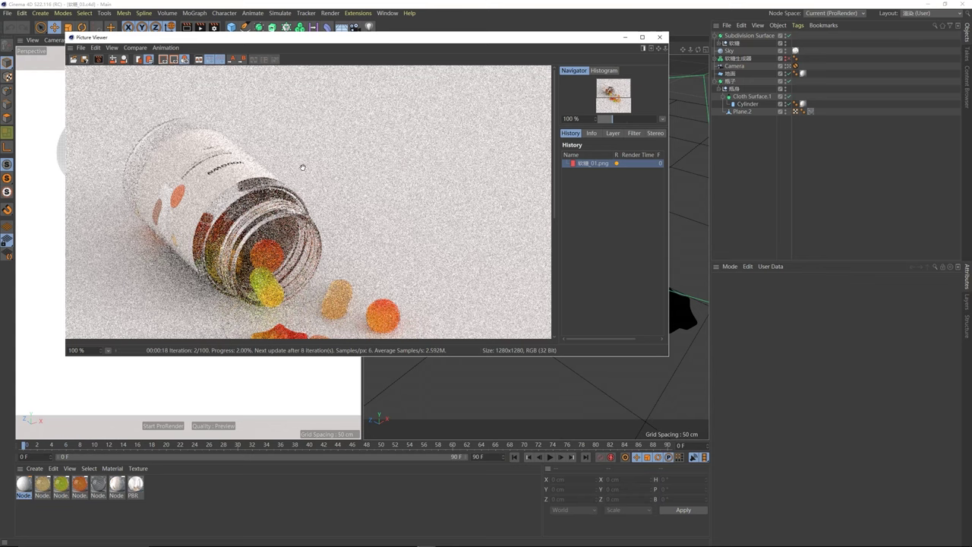
scroll(335, 183, "down", 1)
scroll(334, 183, "down", 1)
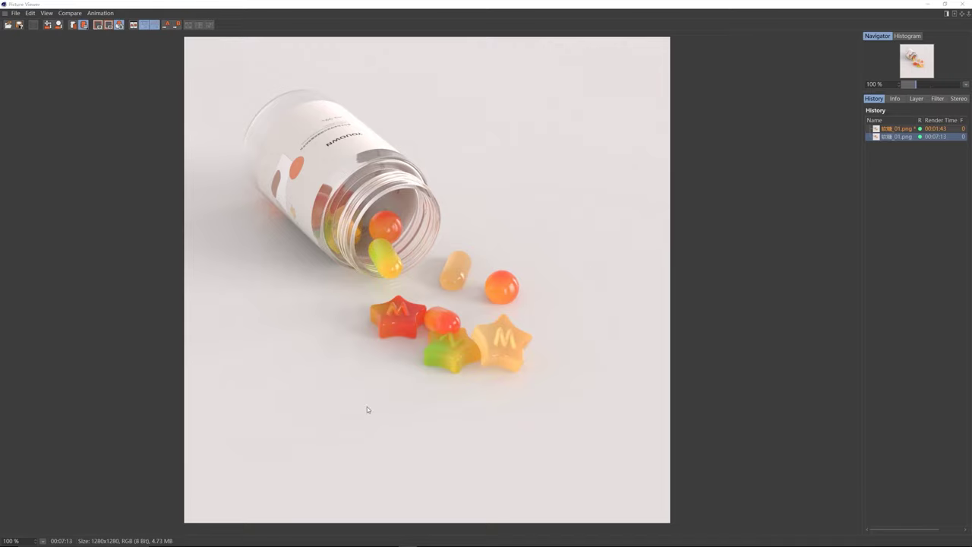
Step: Enable the image filter on the second finished render in the history and set its Contrast to 20%
left_click(903, 139)
left_click(938, 98)
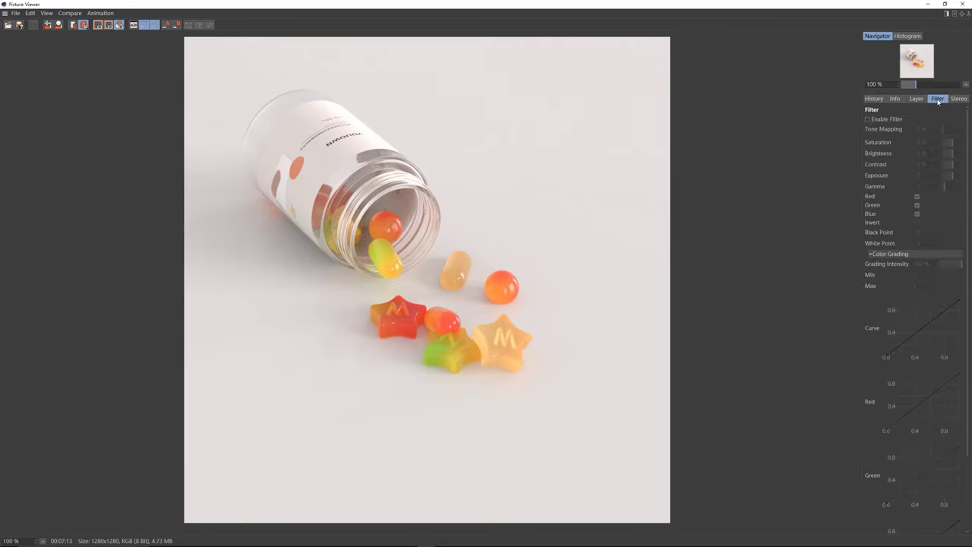
left_click(868, 119)
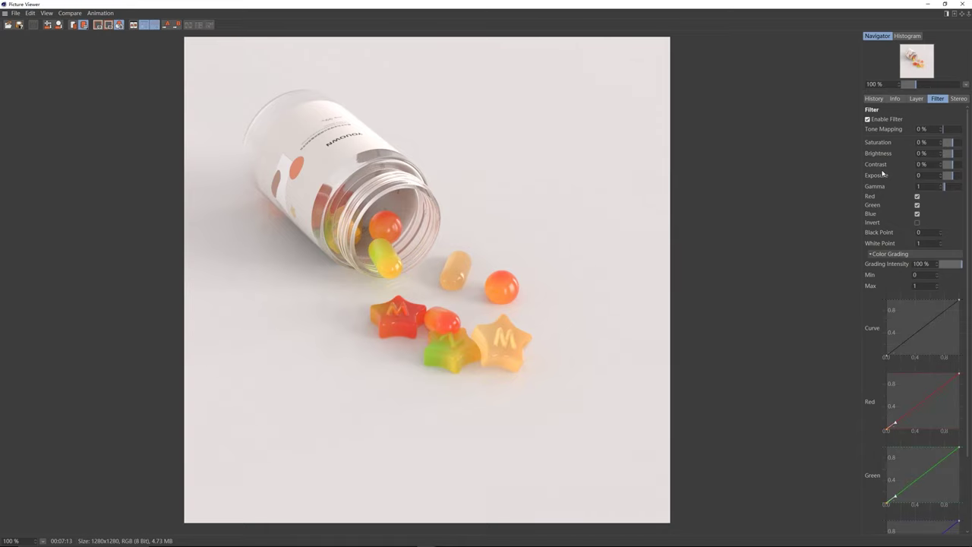
double_click(922, 164)
type("20")
key("Return")
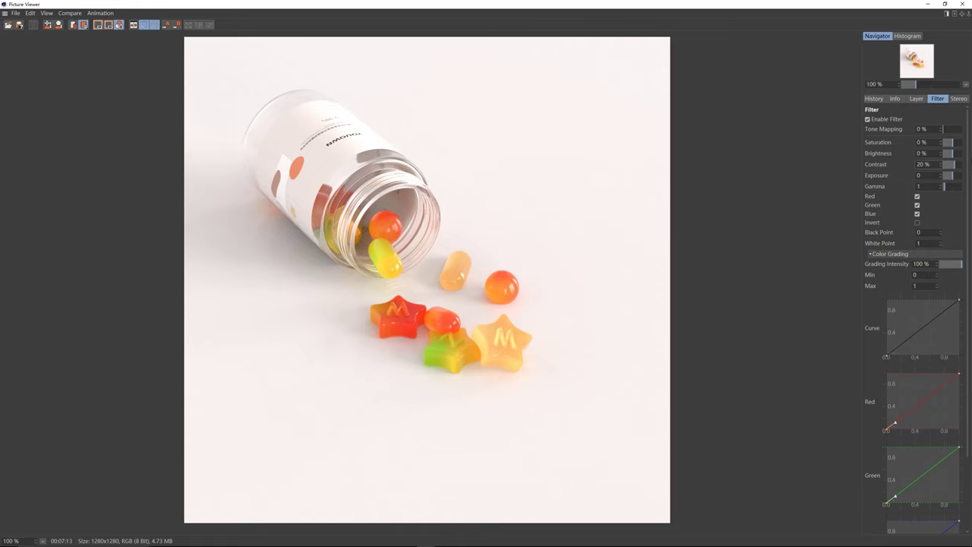
Step: Raise the start point of the Red color grading curve to about 0.3 to tint the render's shadows red
scroll(968, 149, "down", 5)
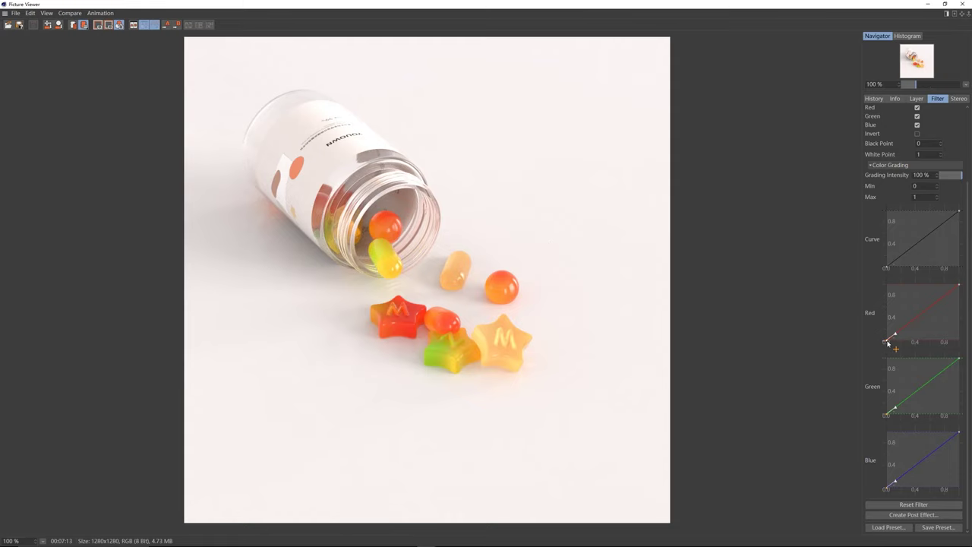
left_click_drag(888, 342, 877, 326)
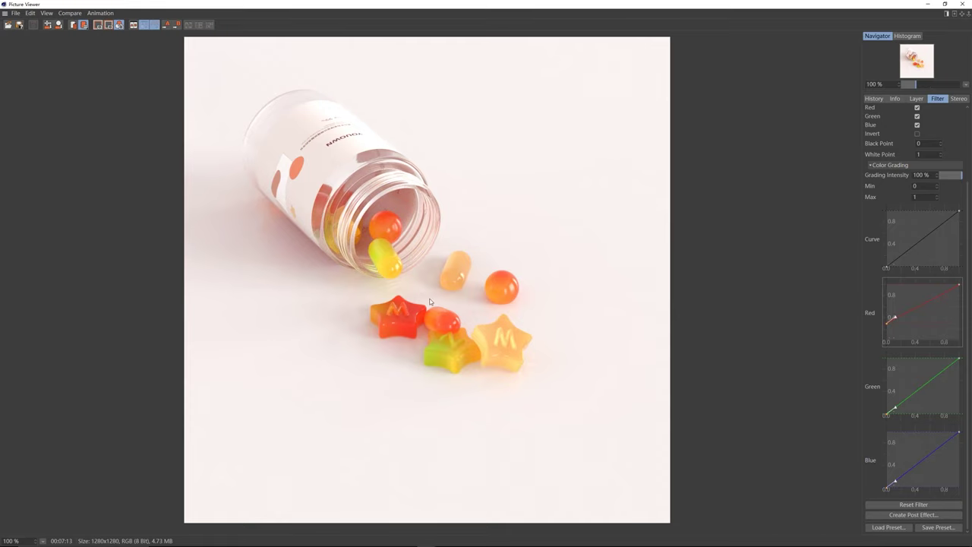
scroll(430, 303, "down", 2)
scroll(430, 302, "up", 2)
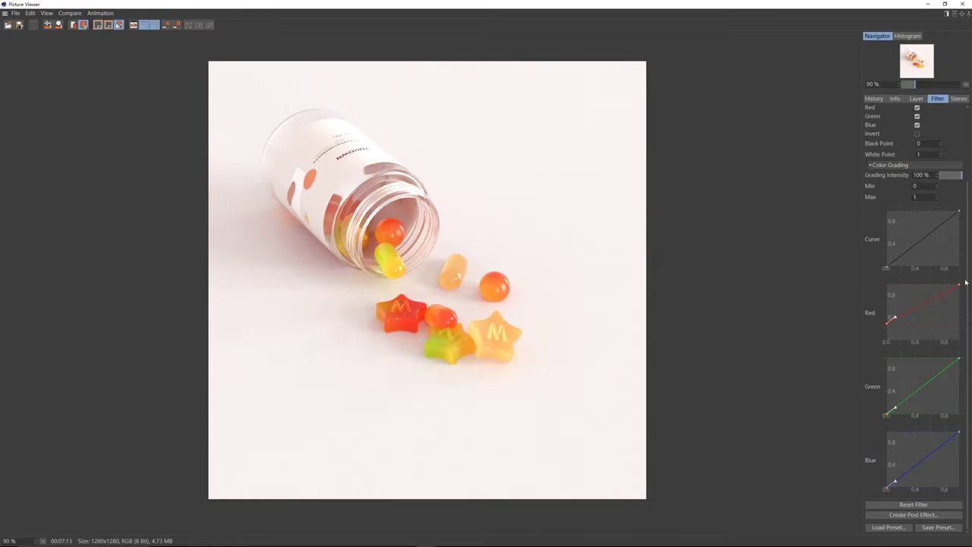
scroll(967, 293, "up", 4)
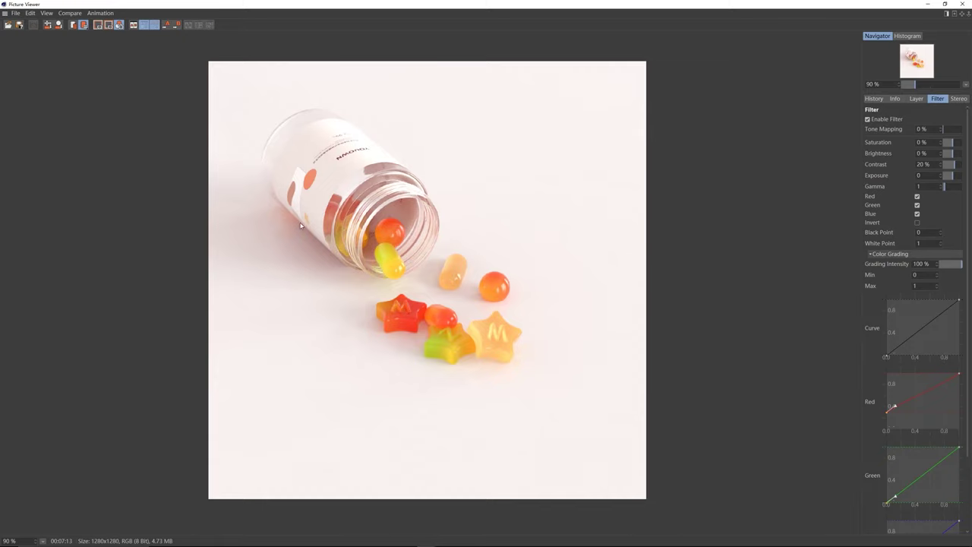
Step: Save the second render in the history as a PNG still image with its filter applied, overwriting 软糖_01_调色 in the 渲染输出 folder
scroll(301, 226, "up", 1)
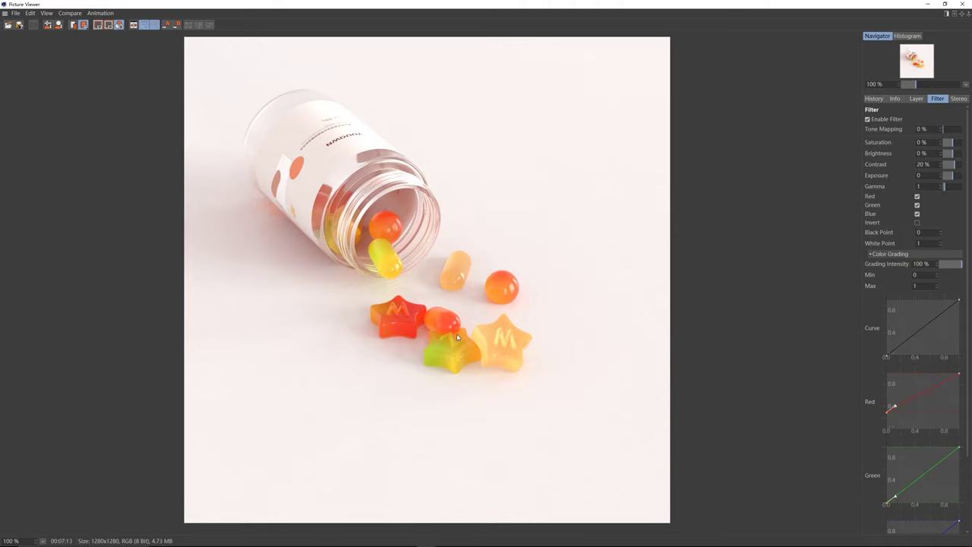
scroll(470, 344, "down", 1)
left_click(873, 99)
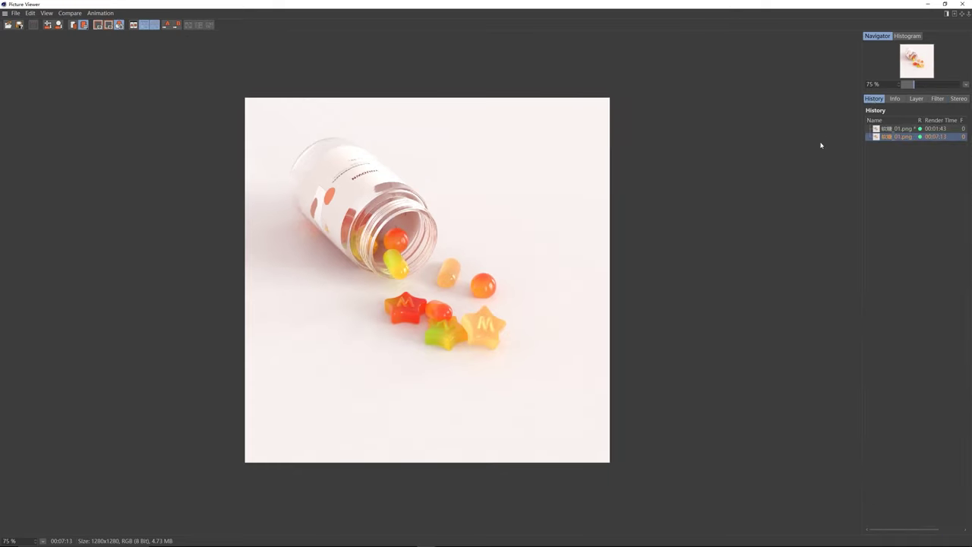
right_click(900, 140)
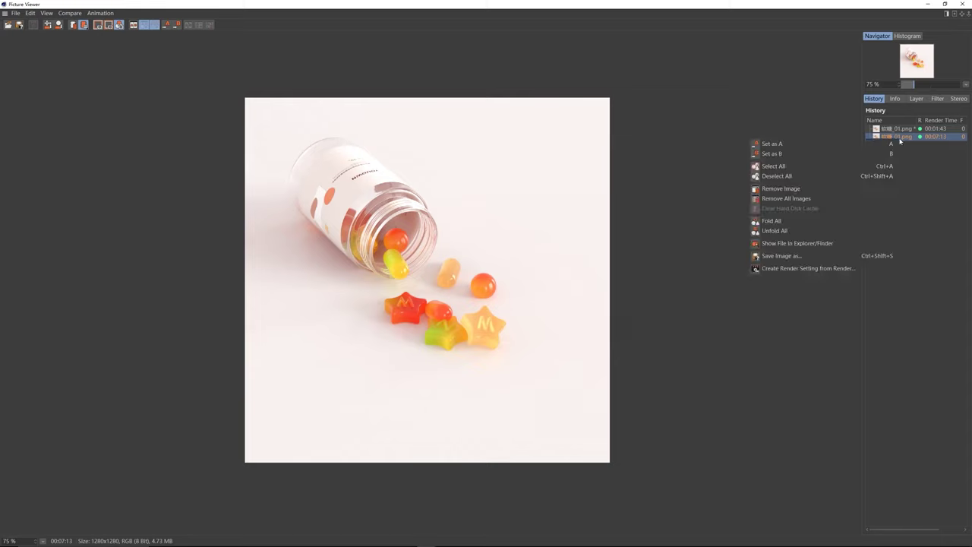
left_click(781, 255)
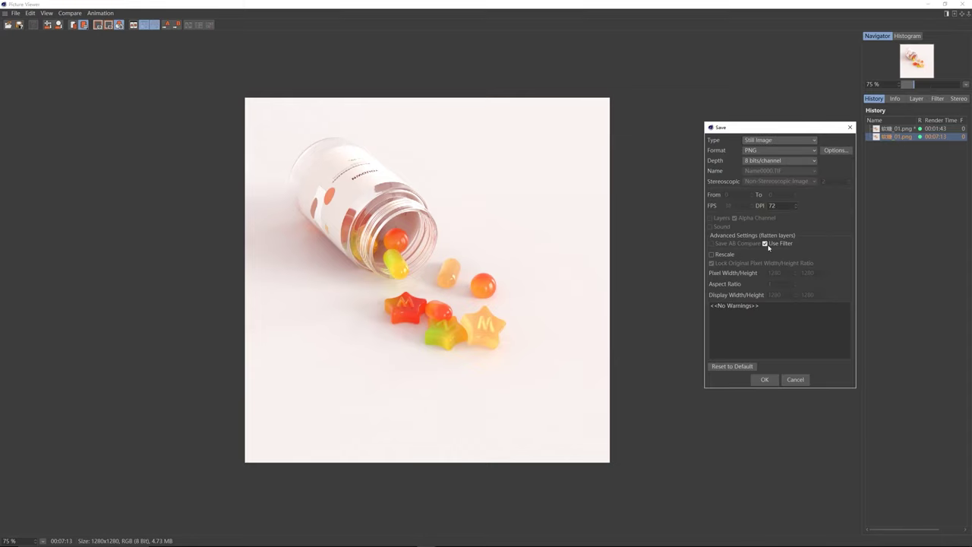
left_click(766, 244)
left_click(769, 384)
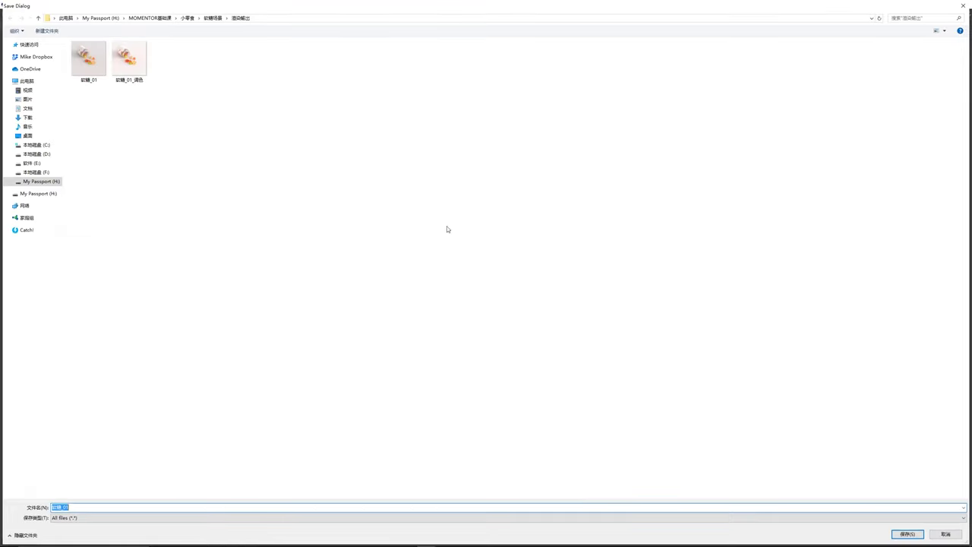
left_click(131, 82)
key("Return")
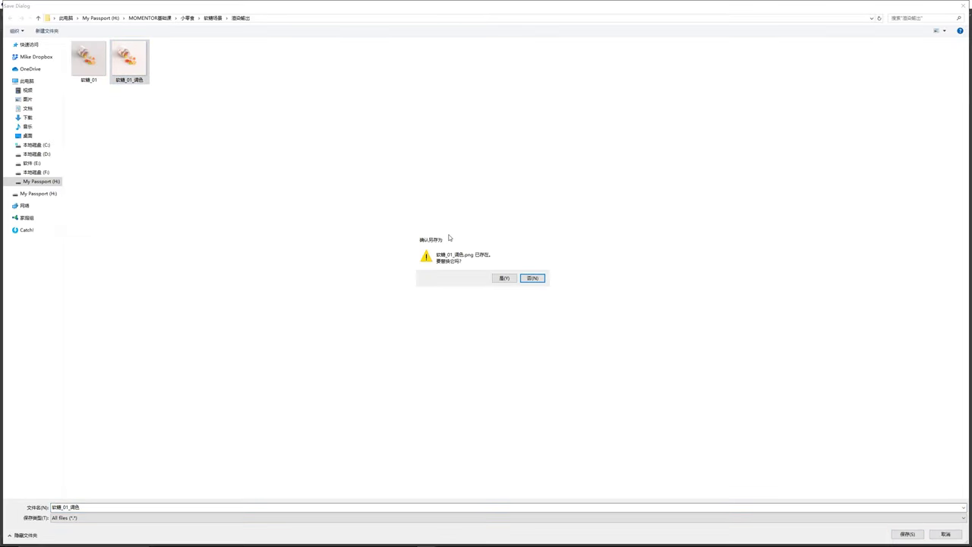
left_click(501, 277)
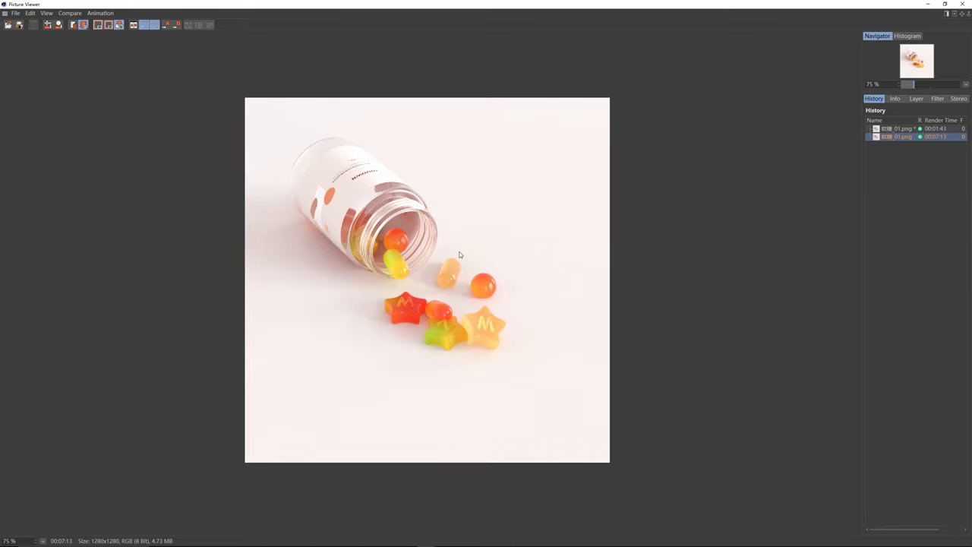
scroll(449, 264, "down", 1)
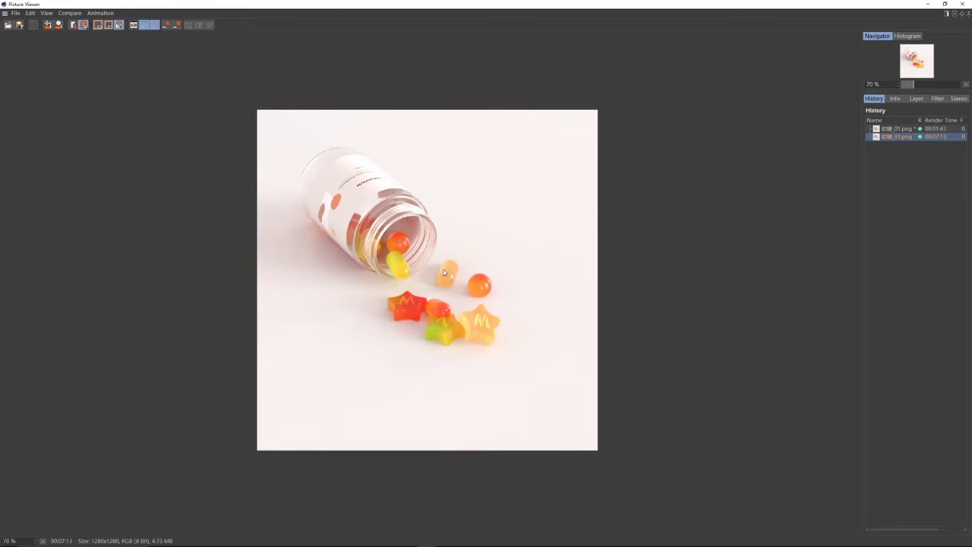
scroll(445, 272, "up", 2)
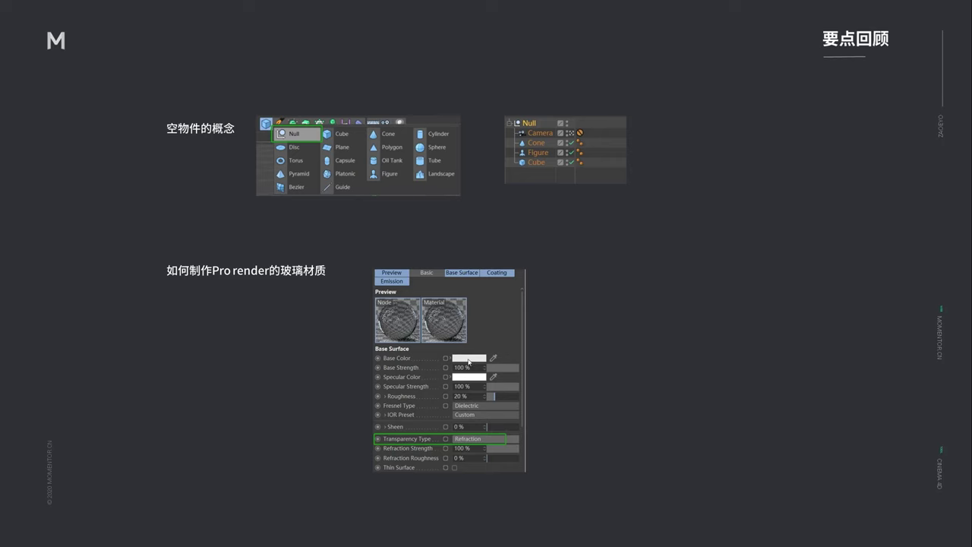
left_click(315, 343)
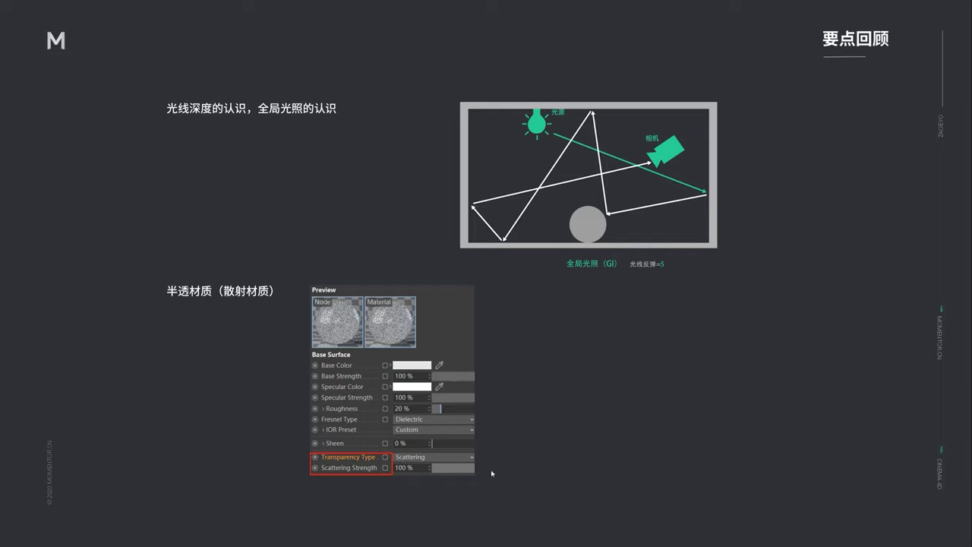
left_click(546, 458)
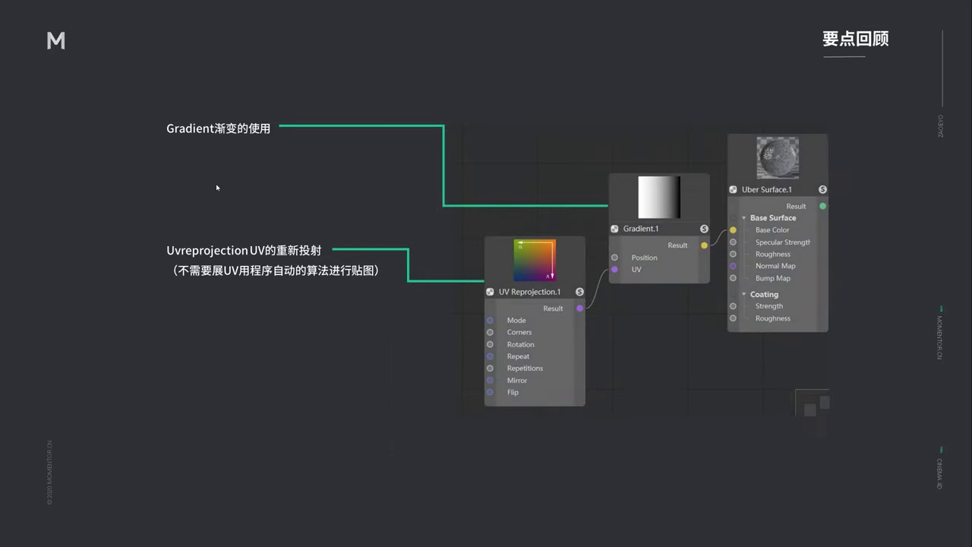